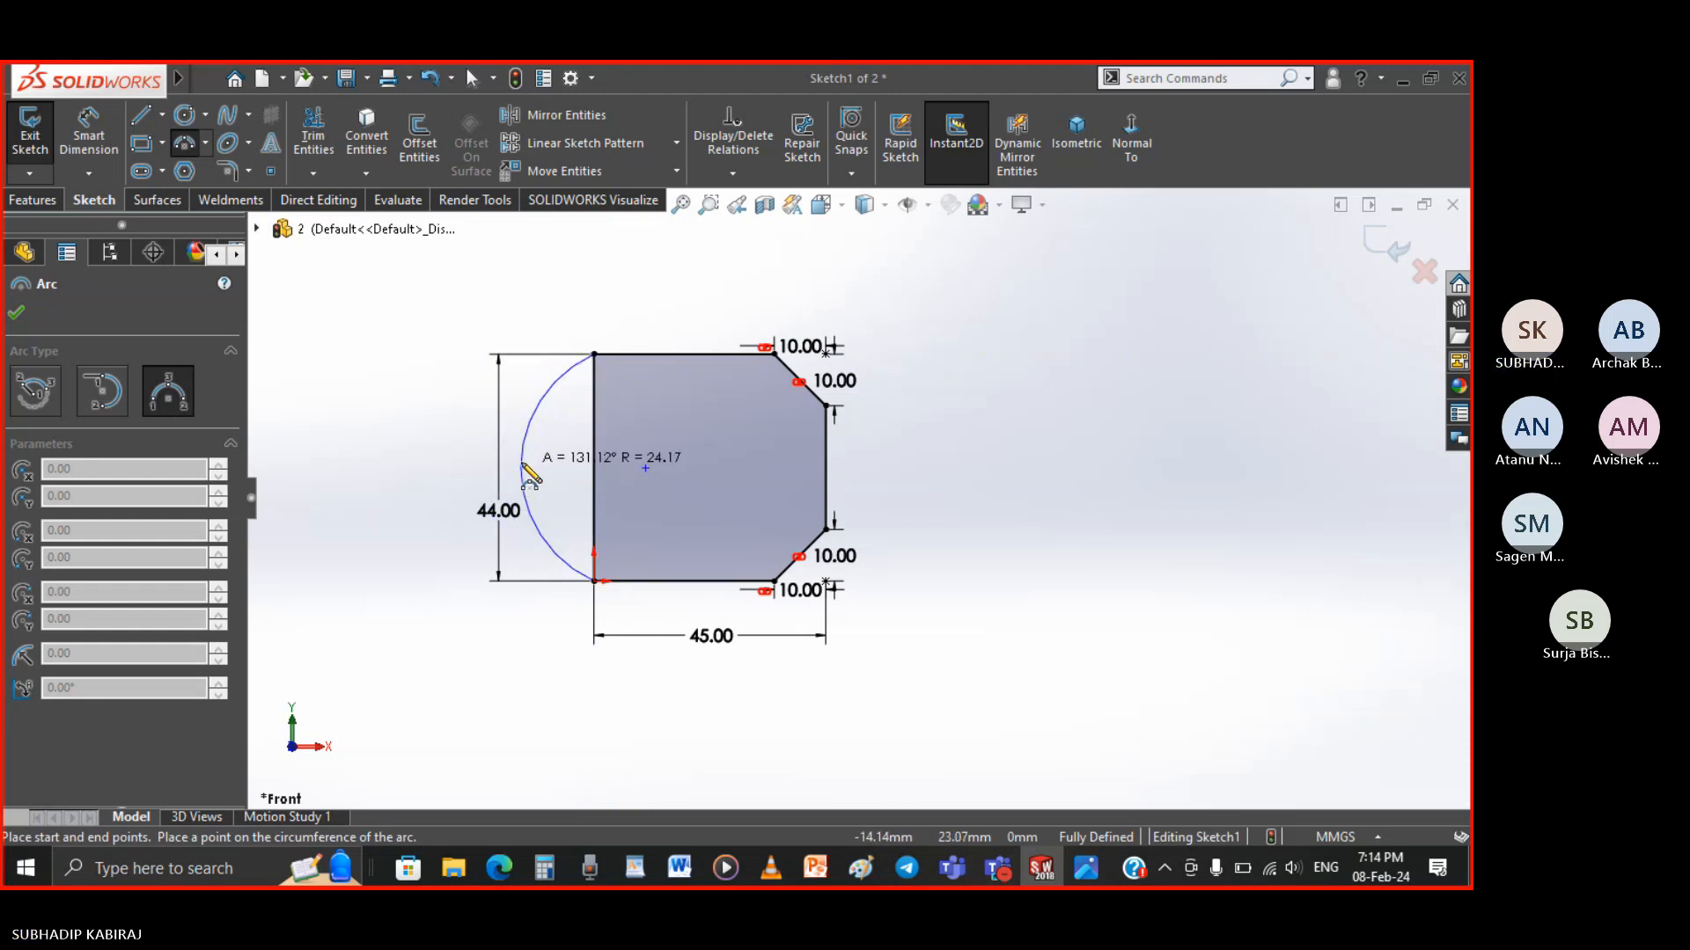
Complete the three-point arc bulging outward from the profile's left edge and dimension its radius as 25.6 mm
click(521, 468)
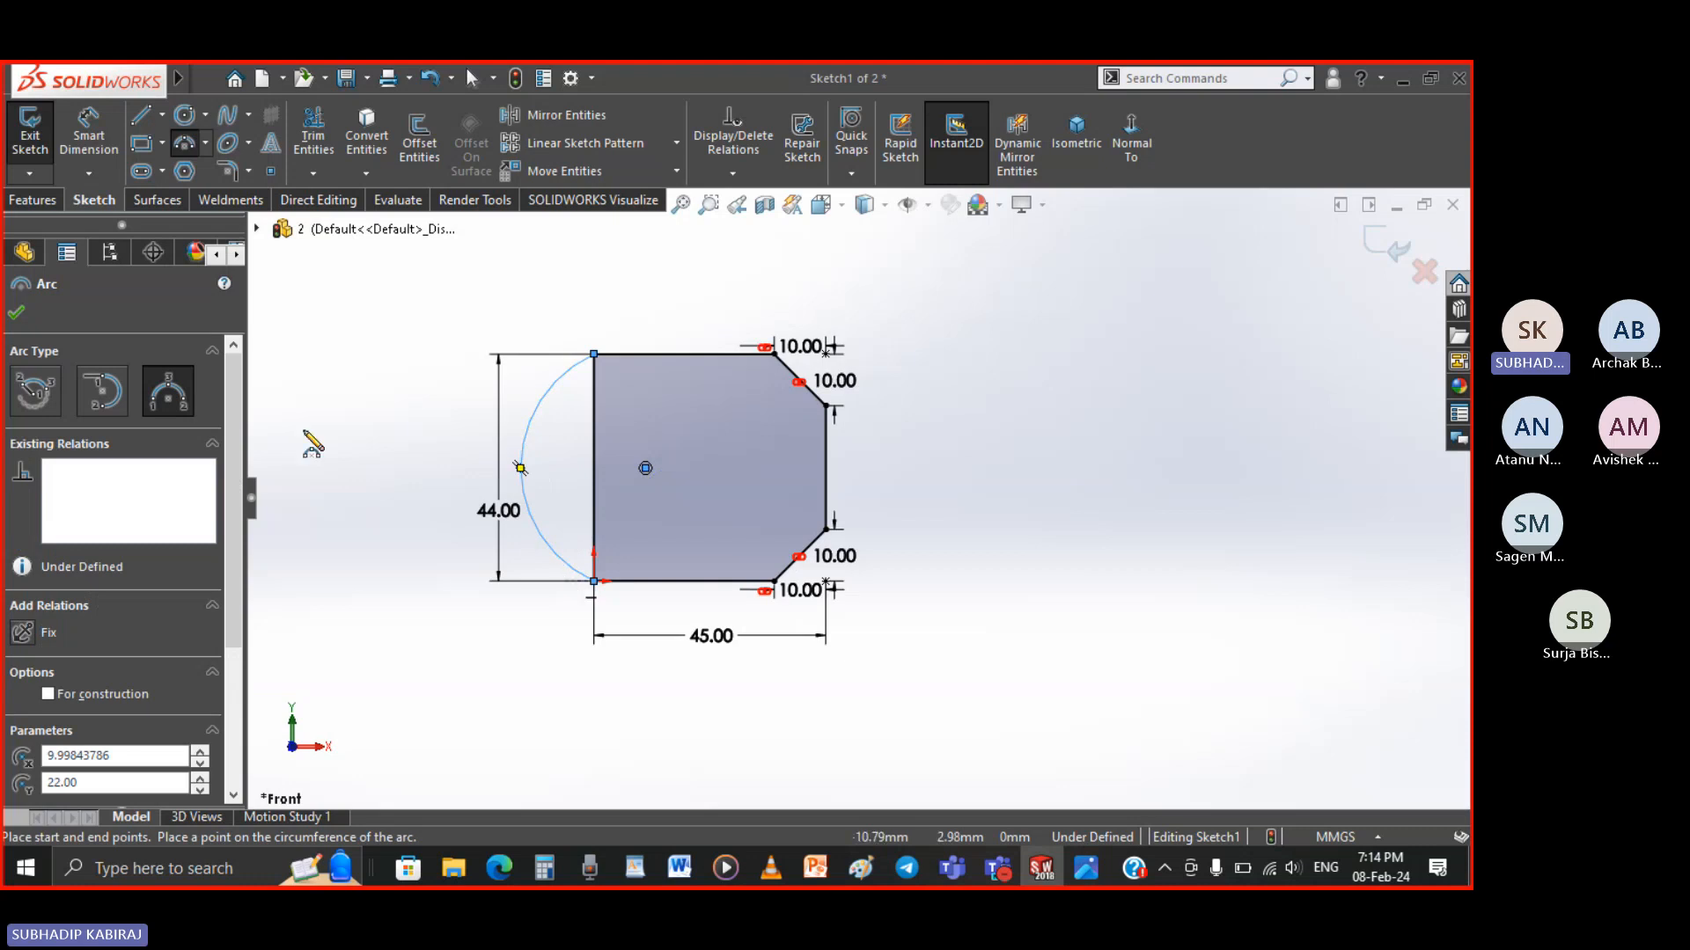
click(91, 132)
click(543, 394)
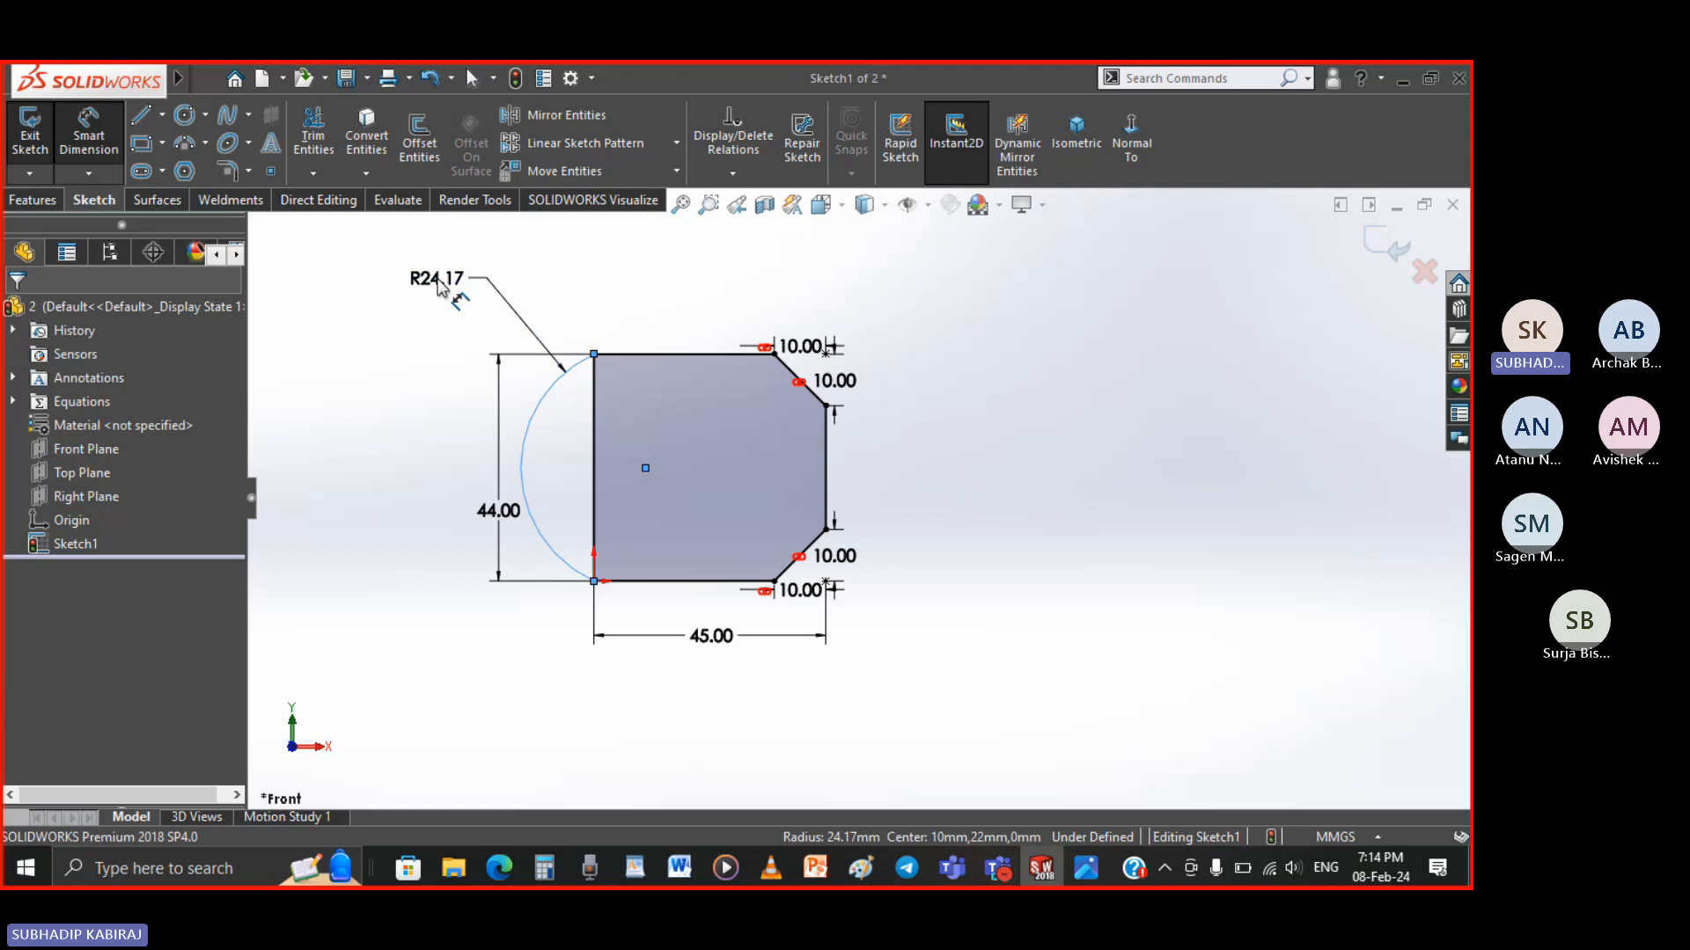
click(438, 283)
key(Return)
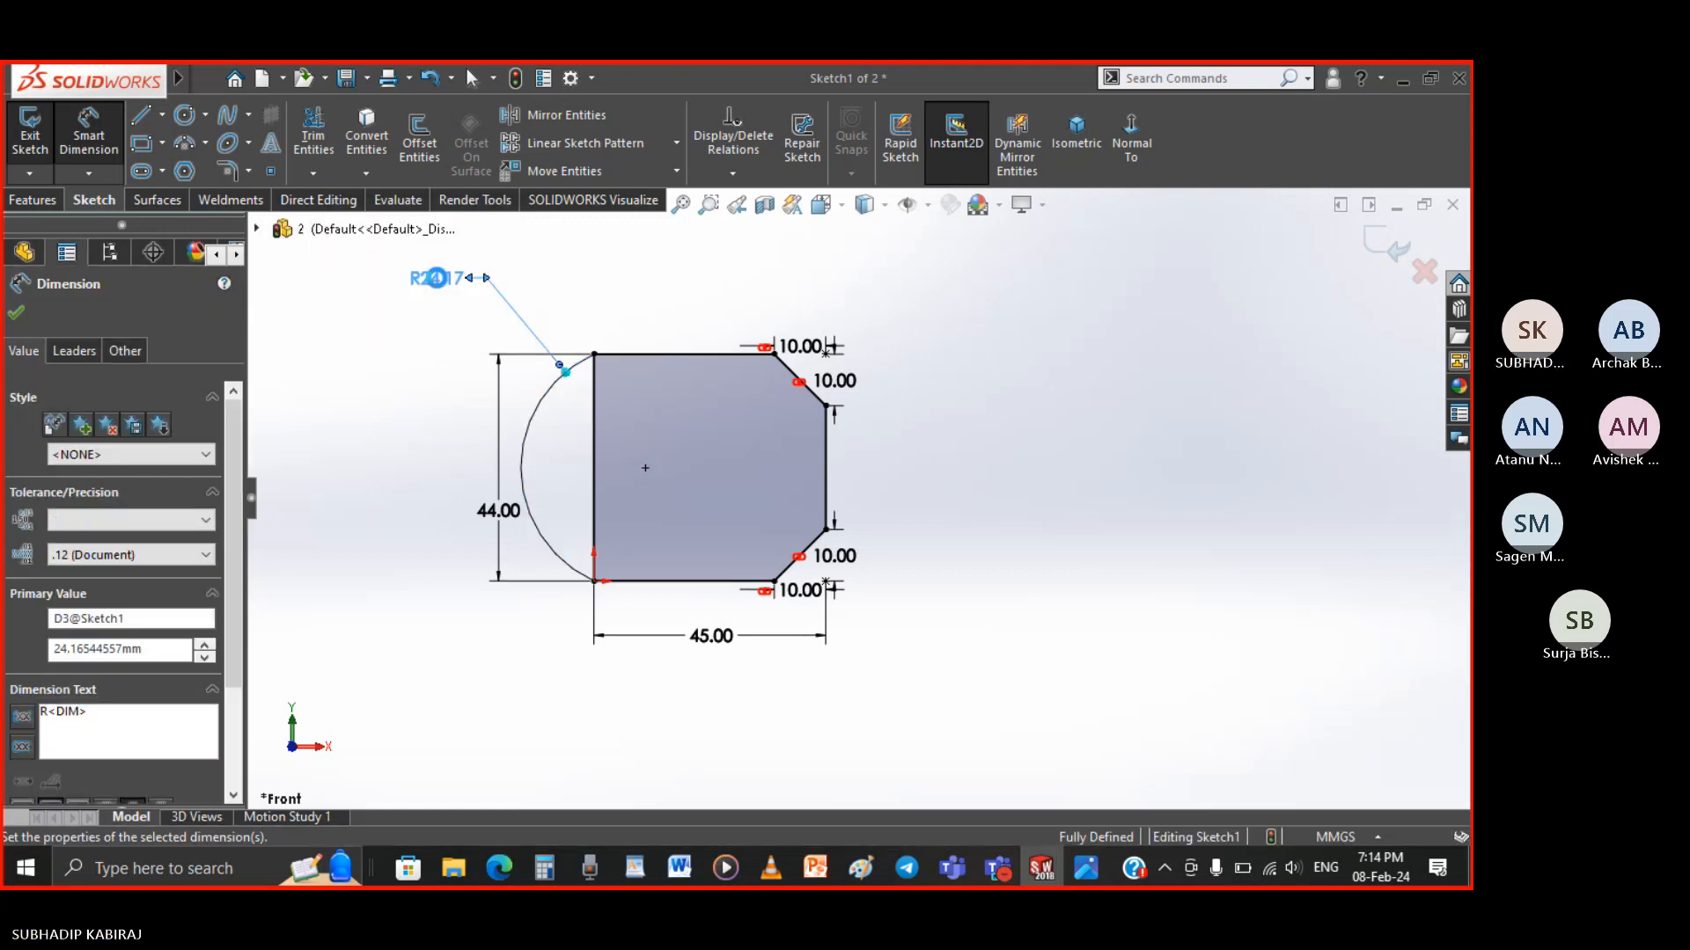
click(511, 660)
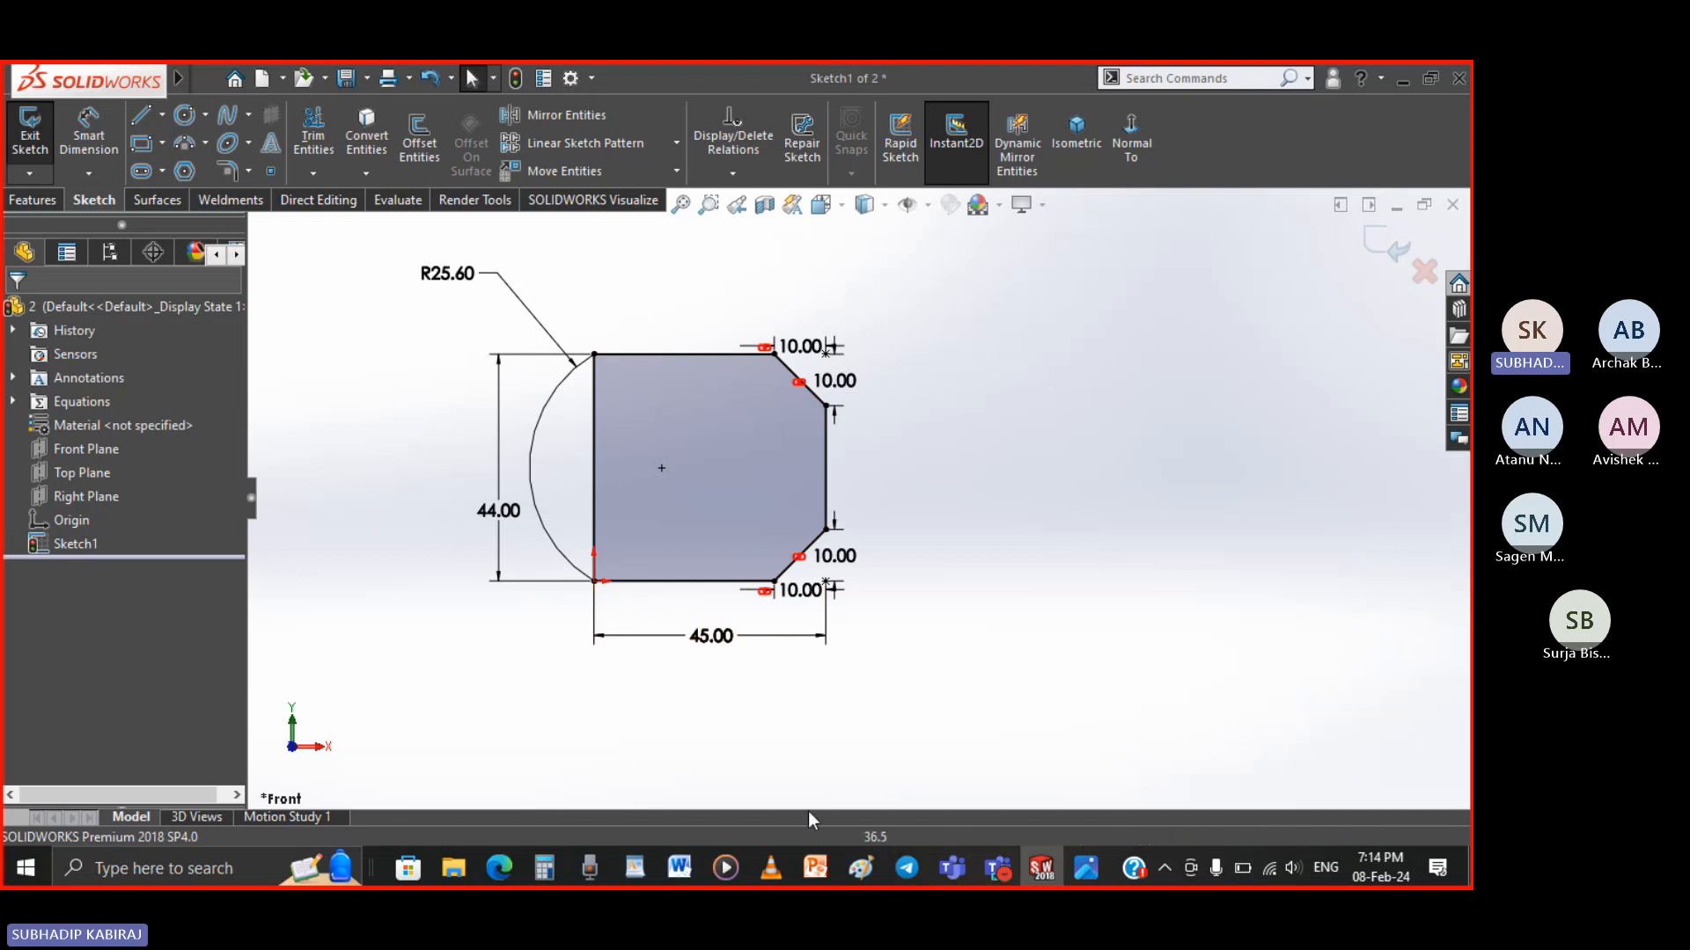
Check the key reference drawing and trim away the vertical line between the arc's two endpoints
click(1084, 865)
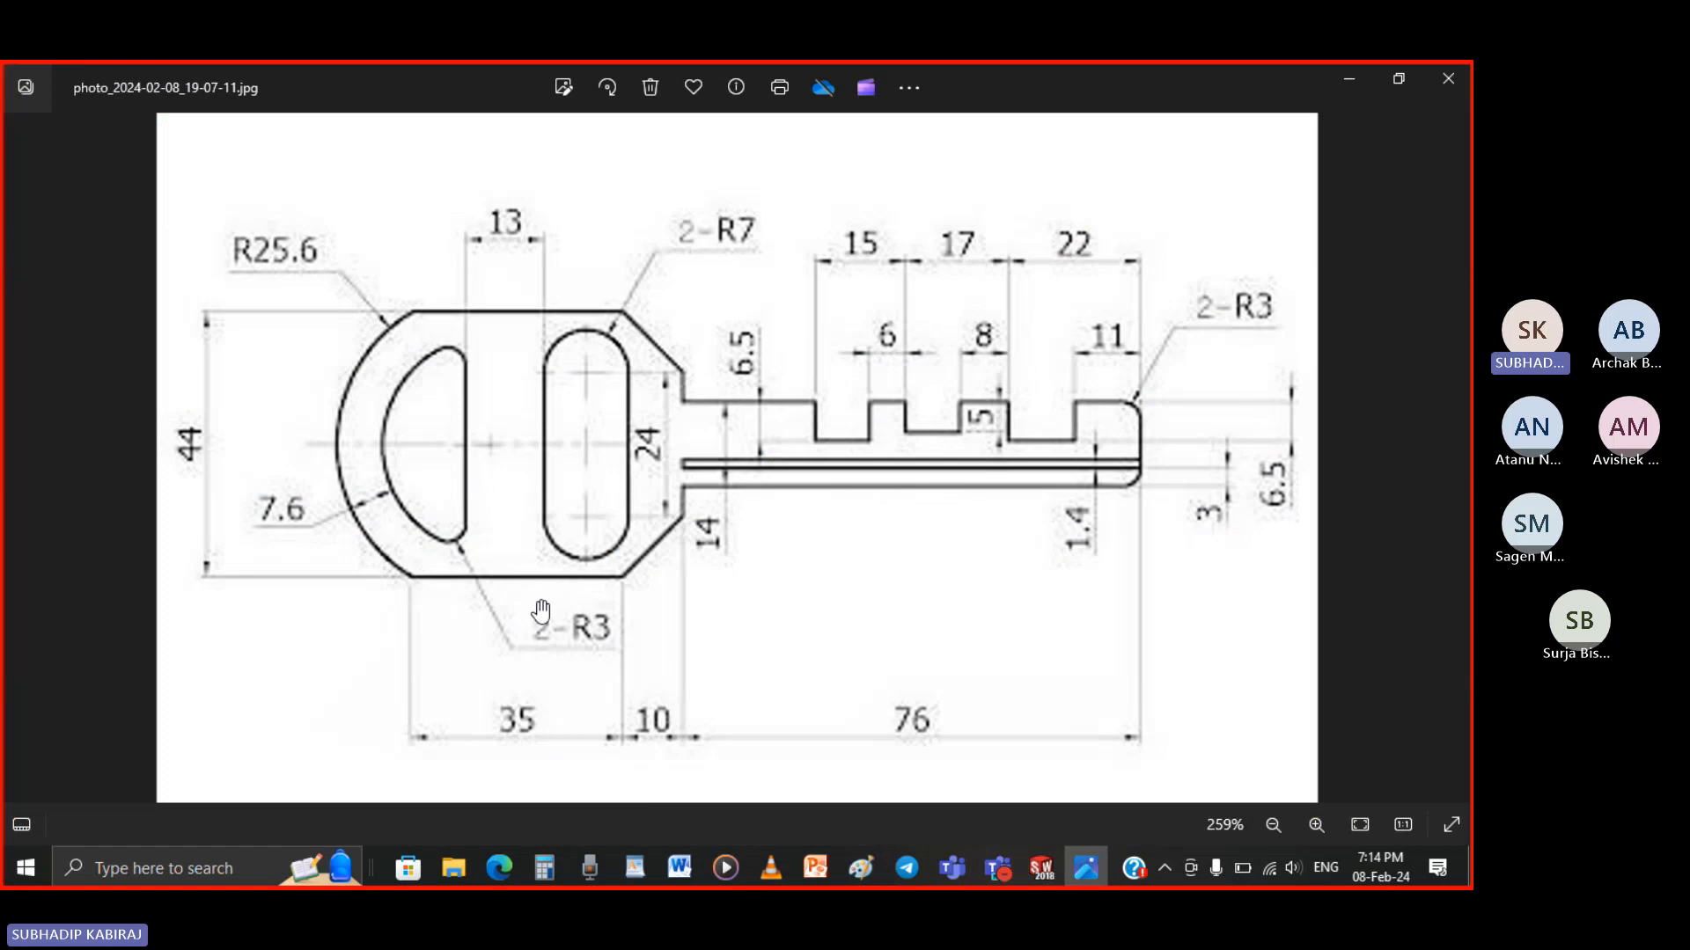
click(1042, 867)
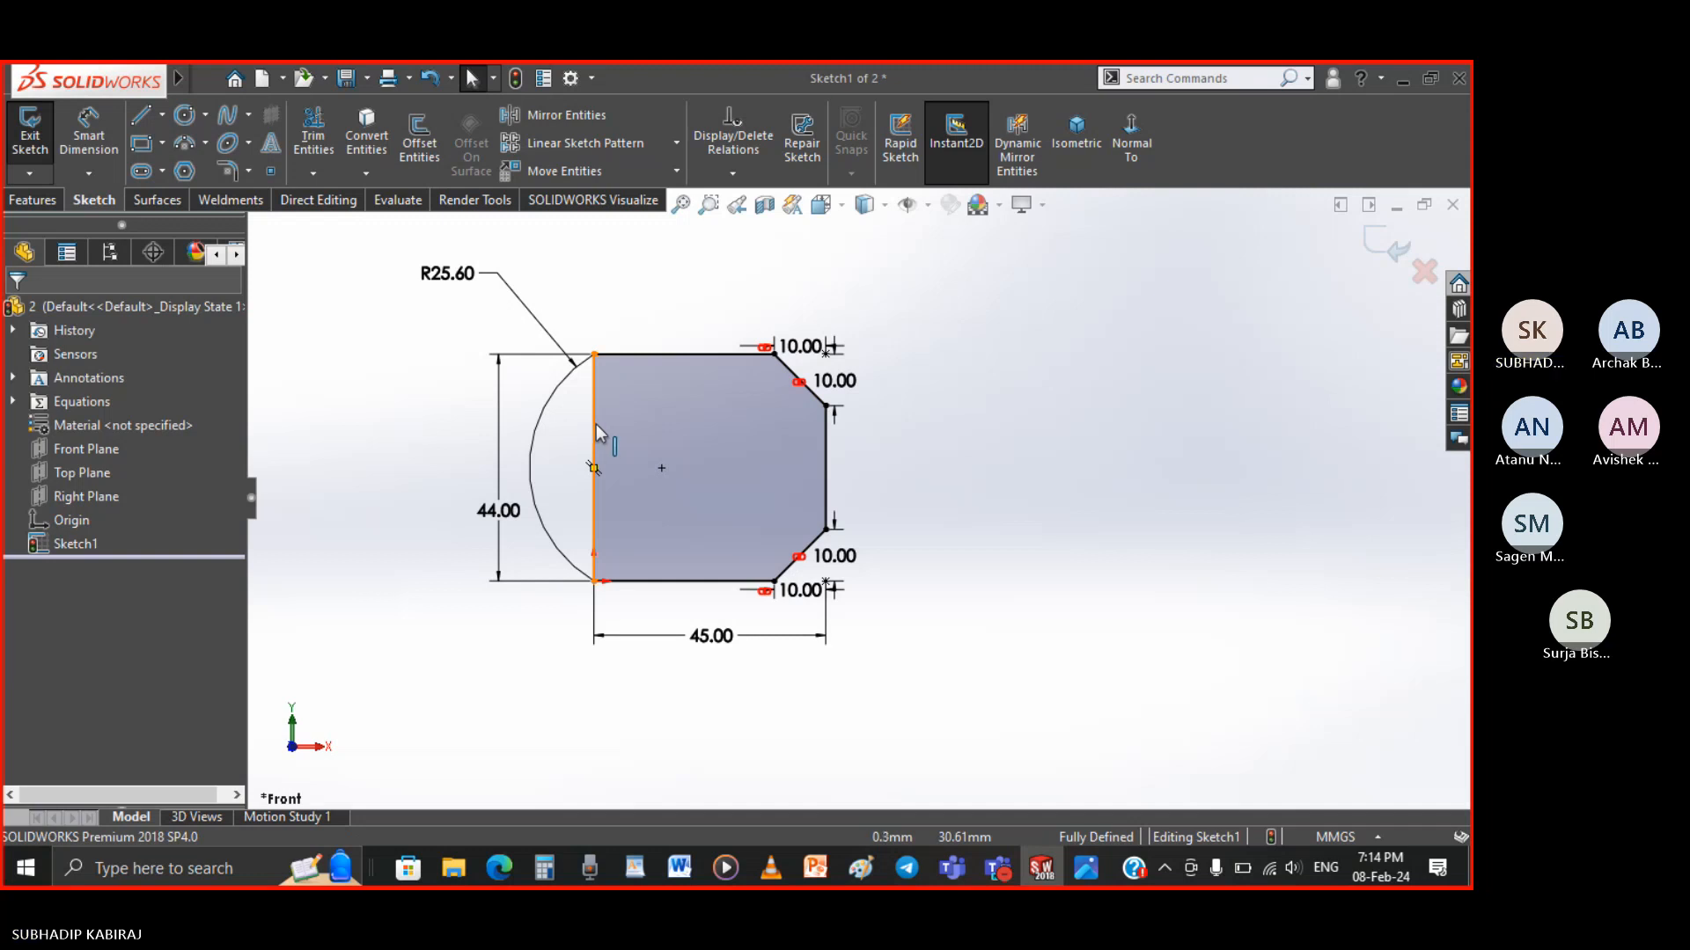
click(328, 146)
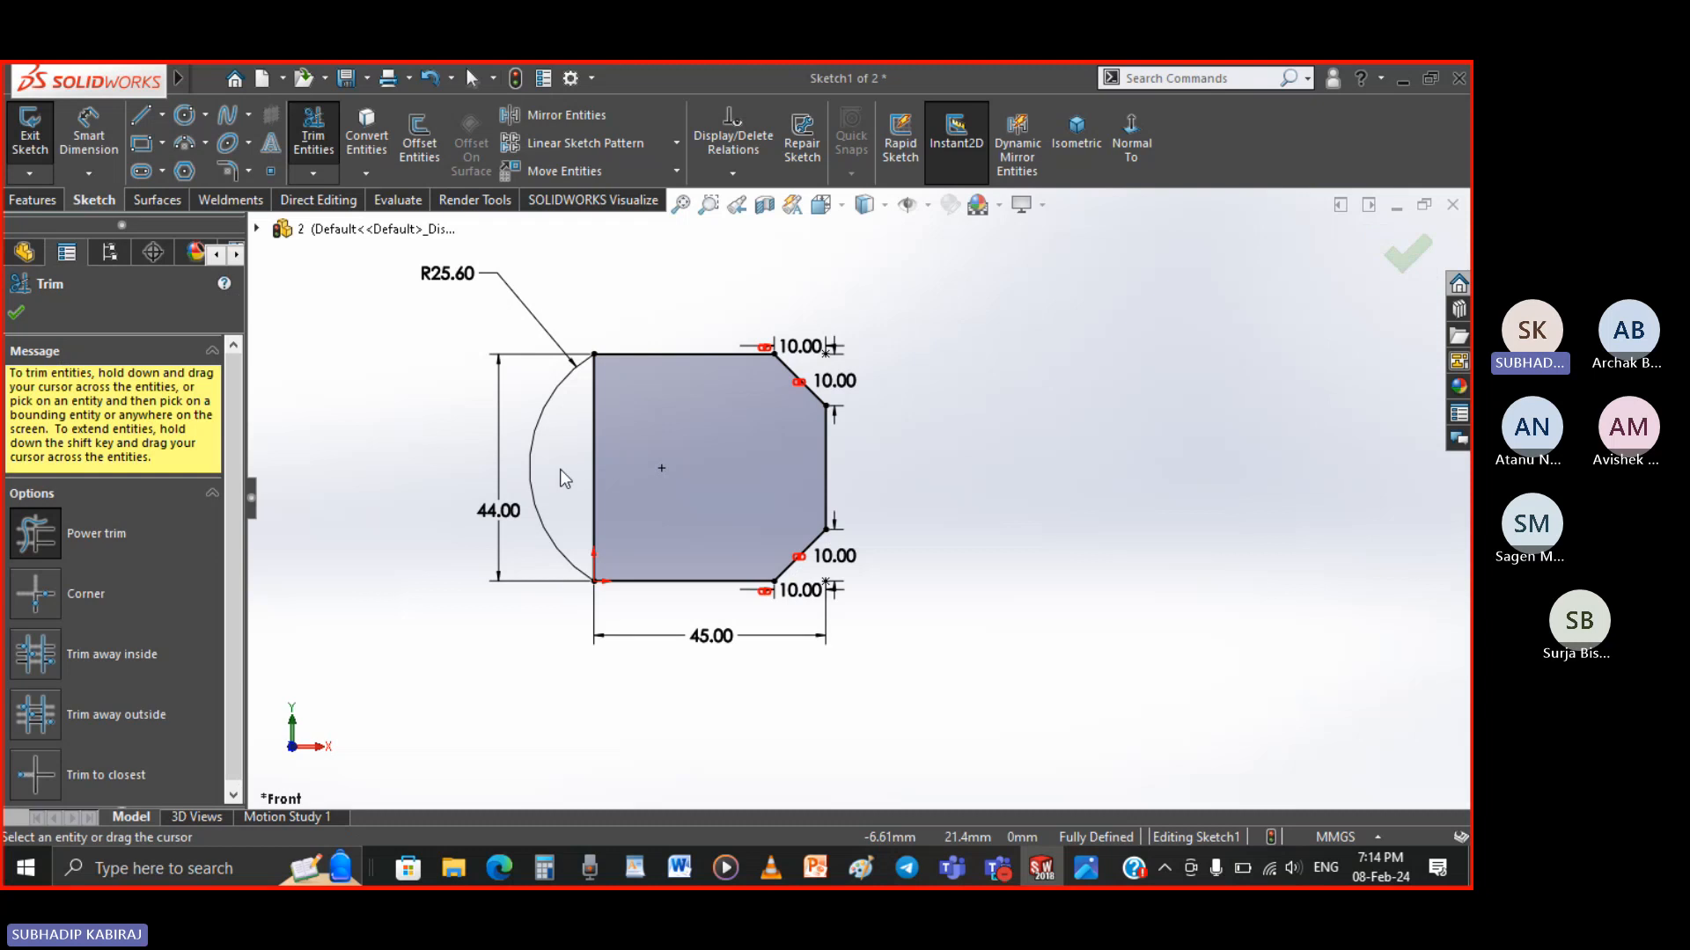
drag(559, 469, 600, 419)
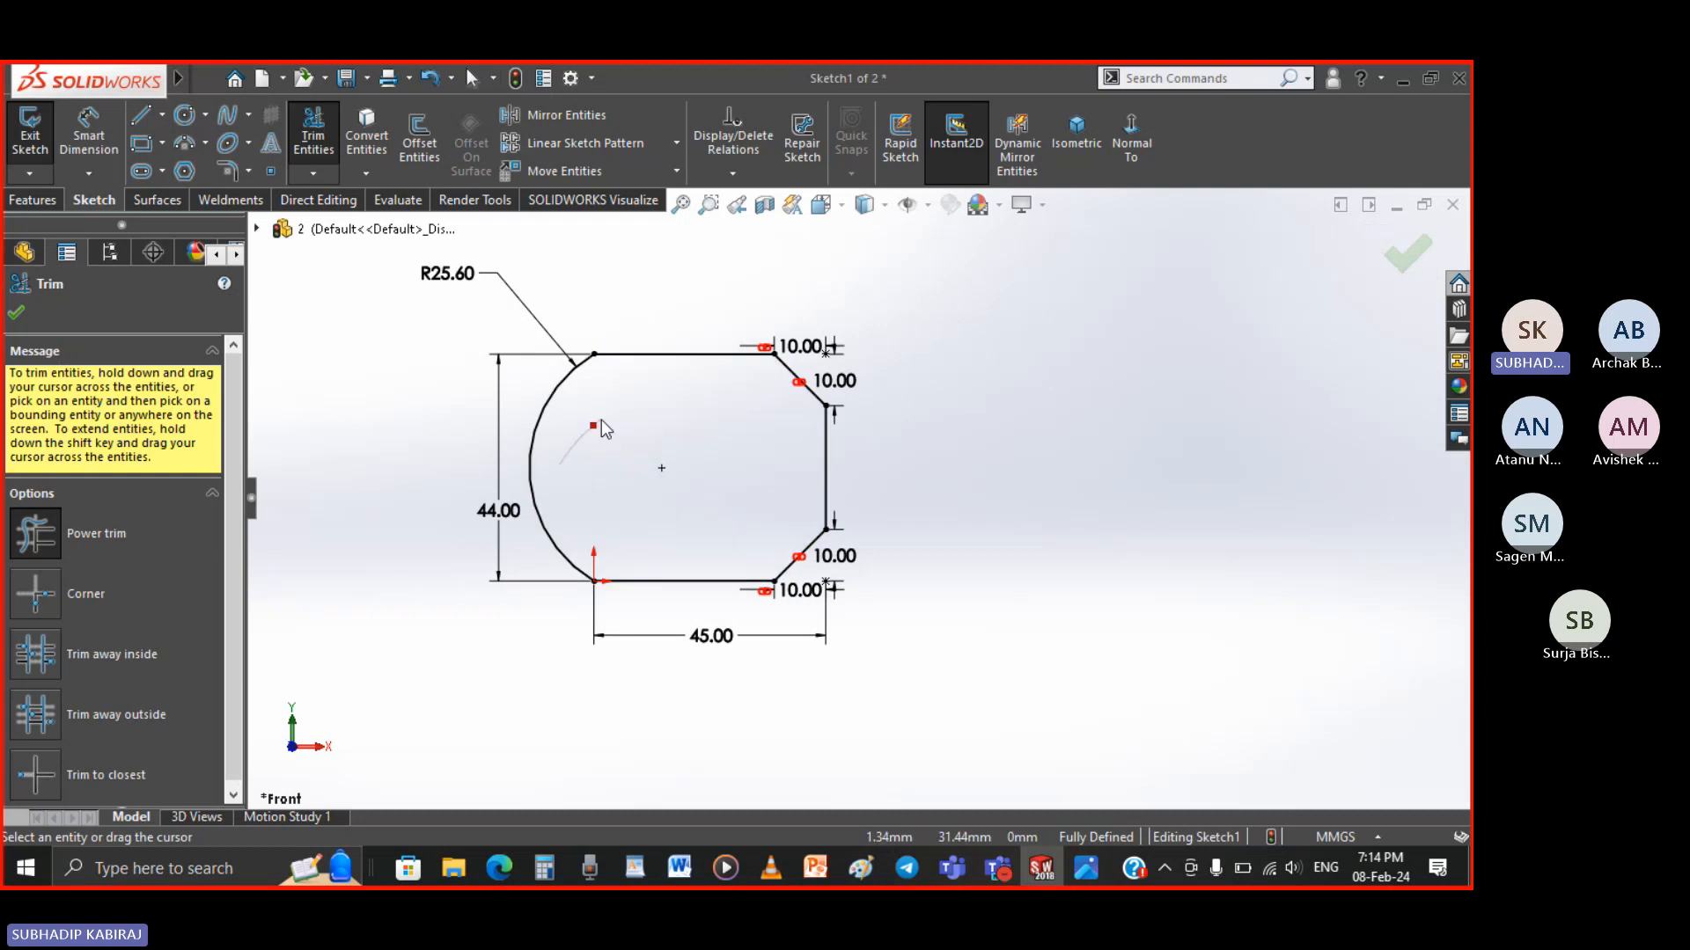
click(16, 312)
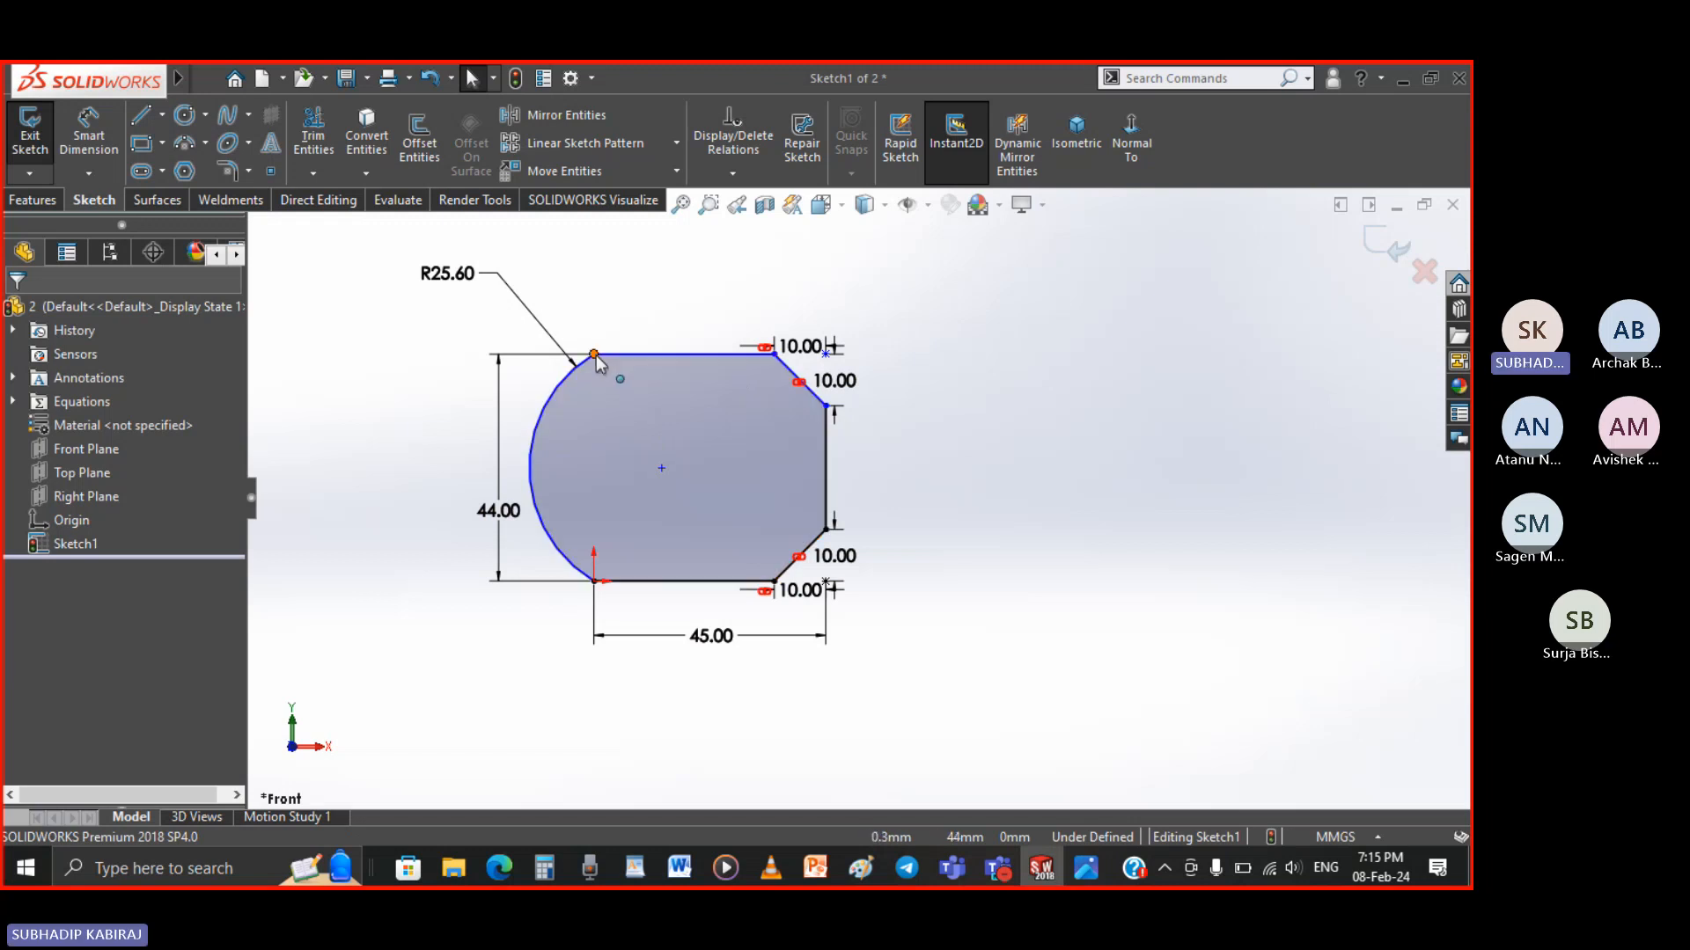
click(753, 176)
click(754, 226)
click(594, 354)
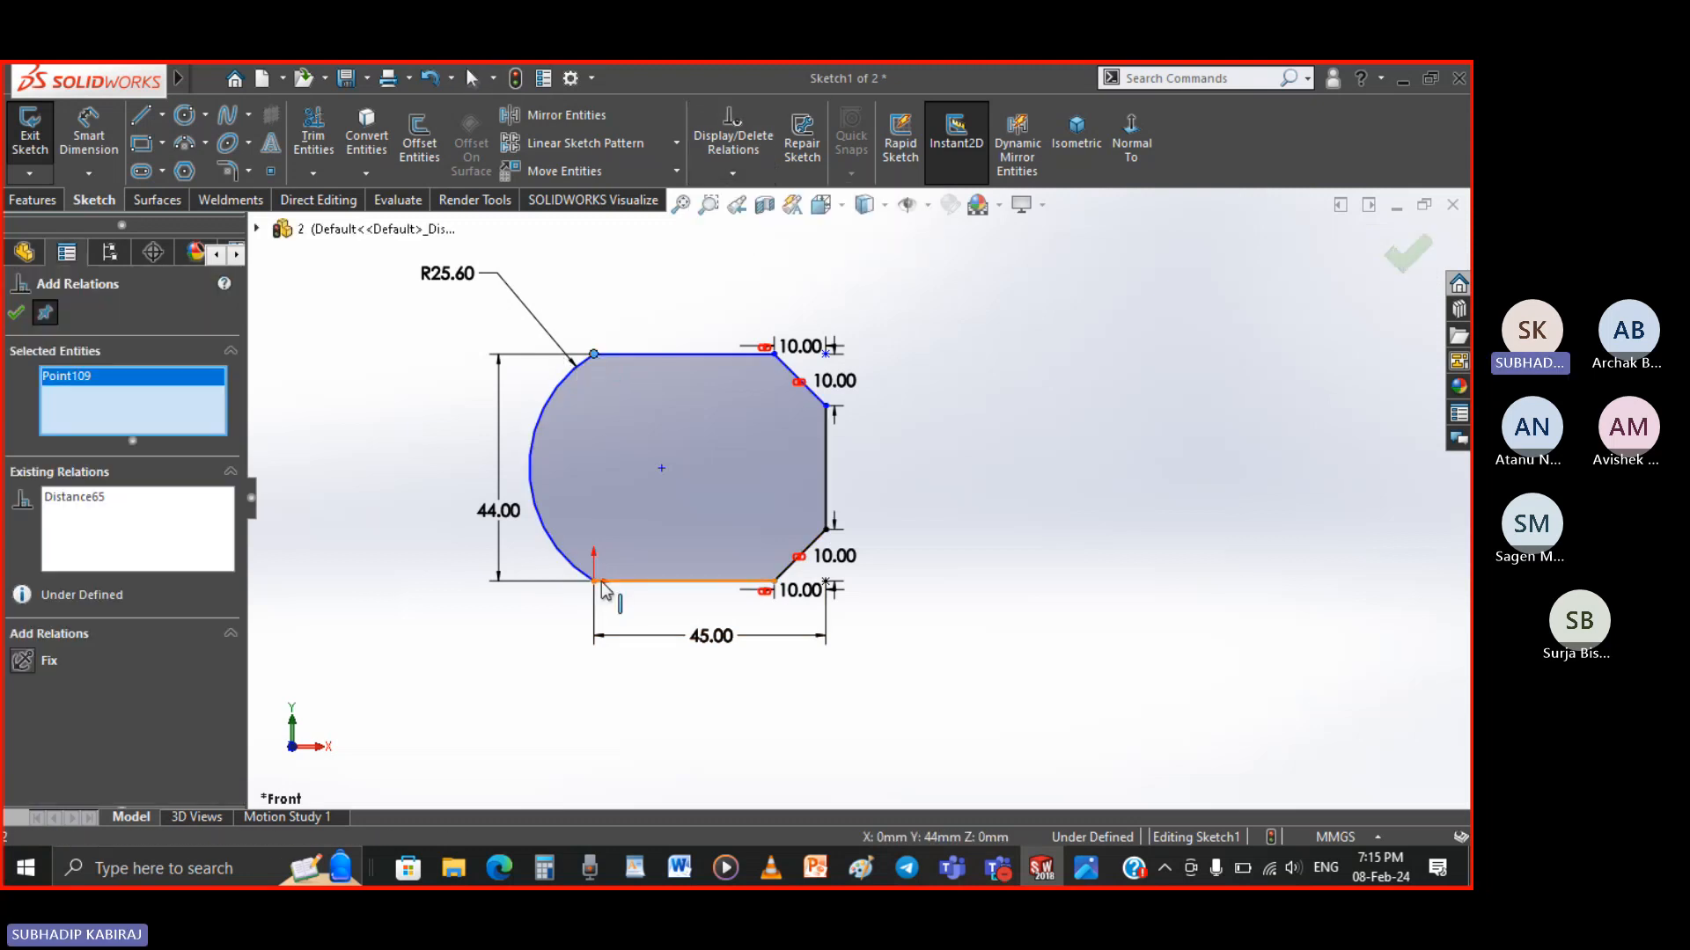
click(596, 582)
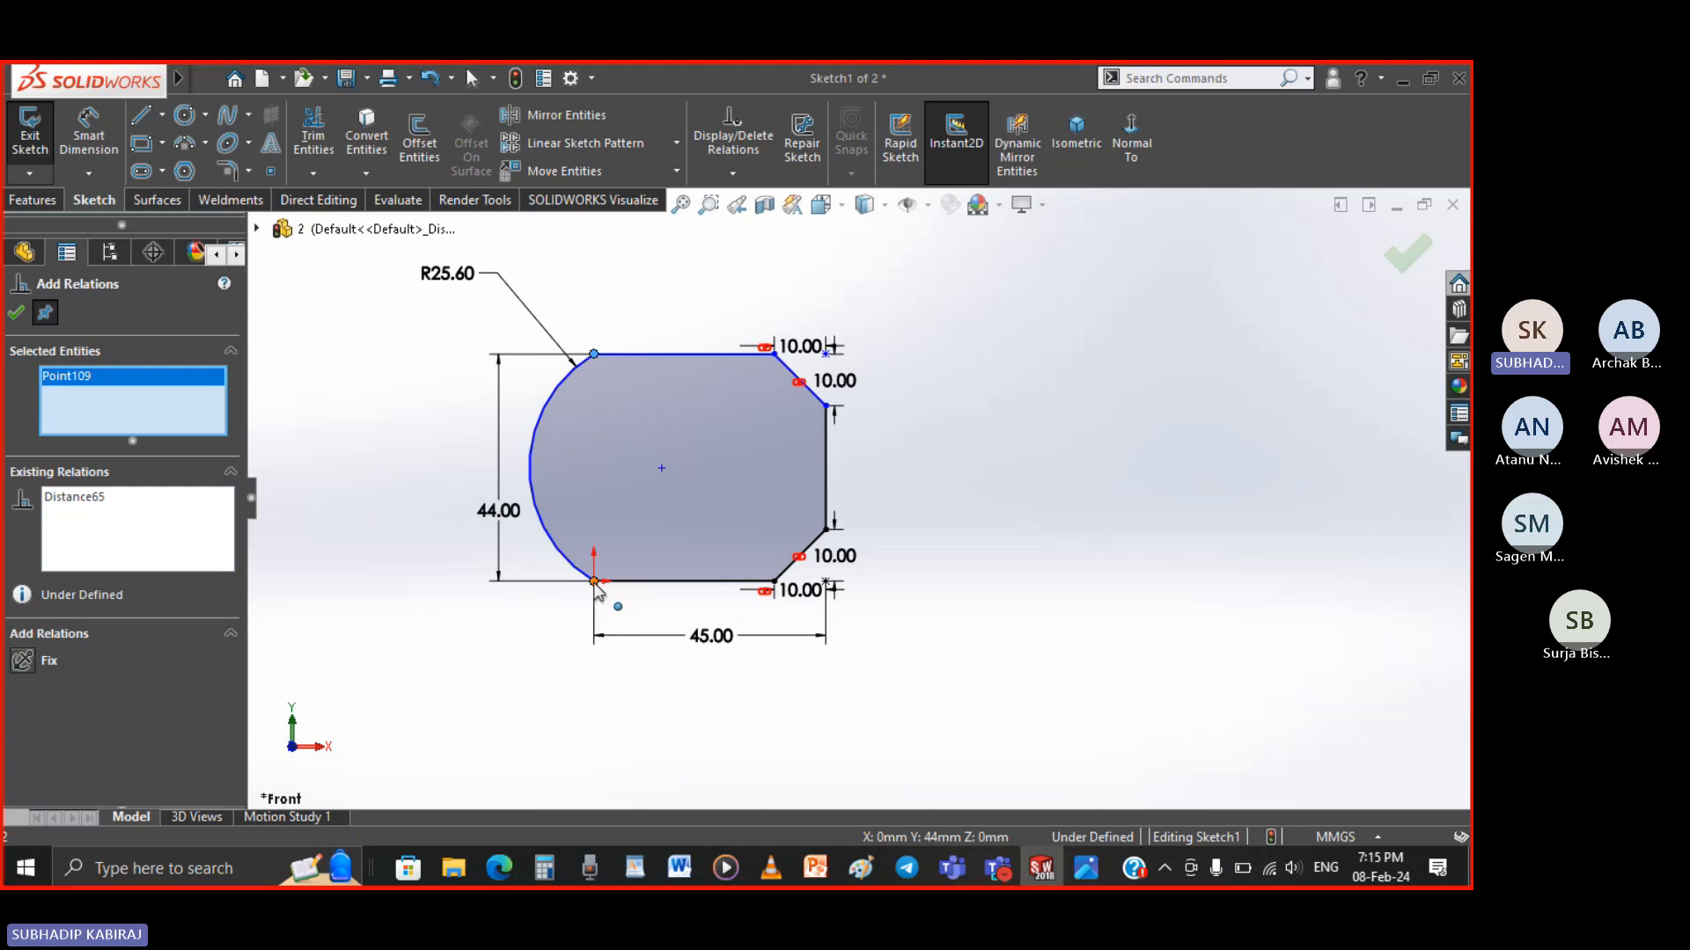
click(16, 313)
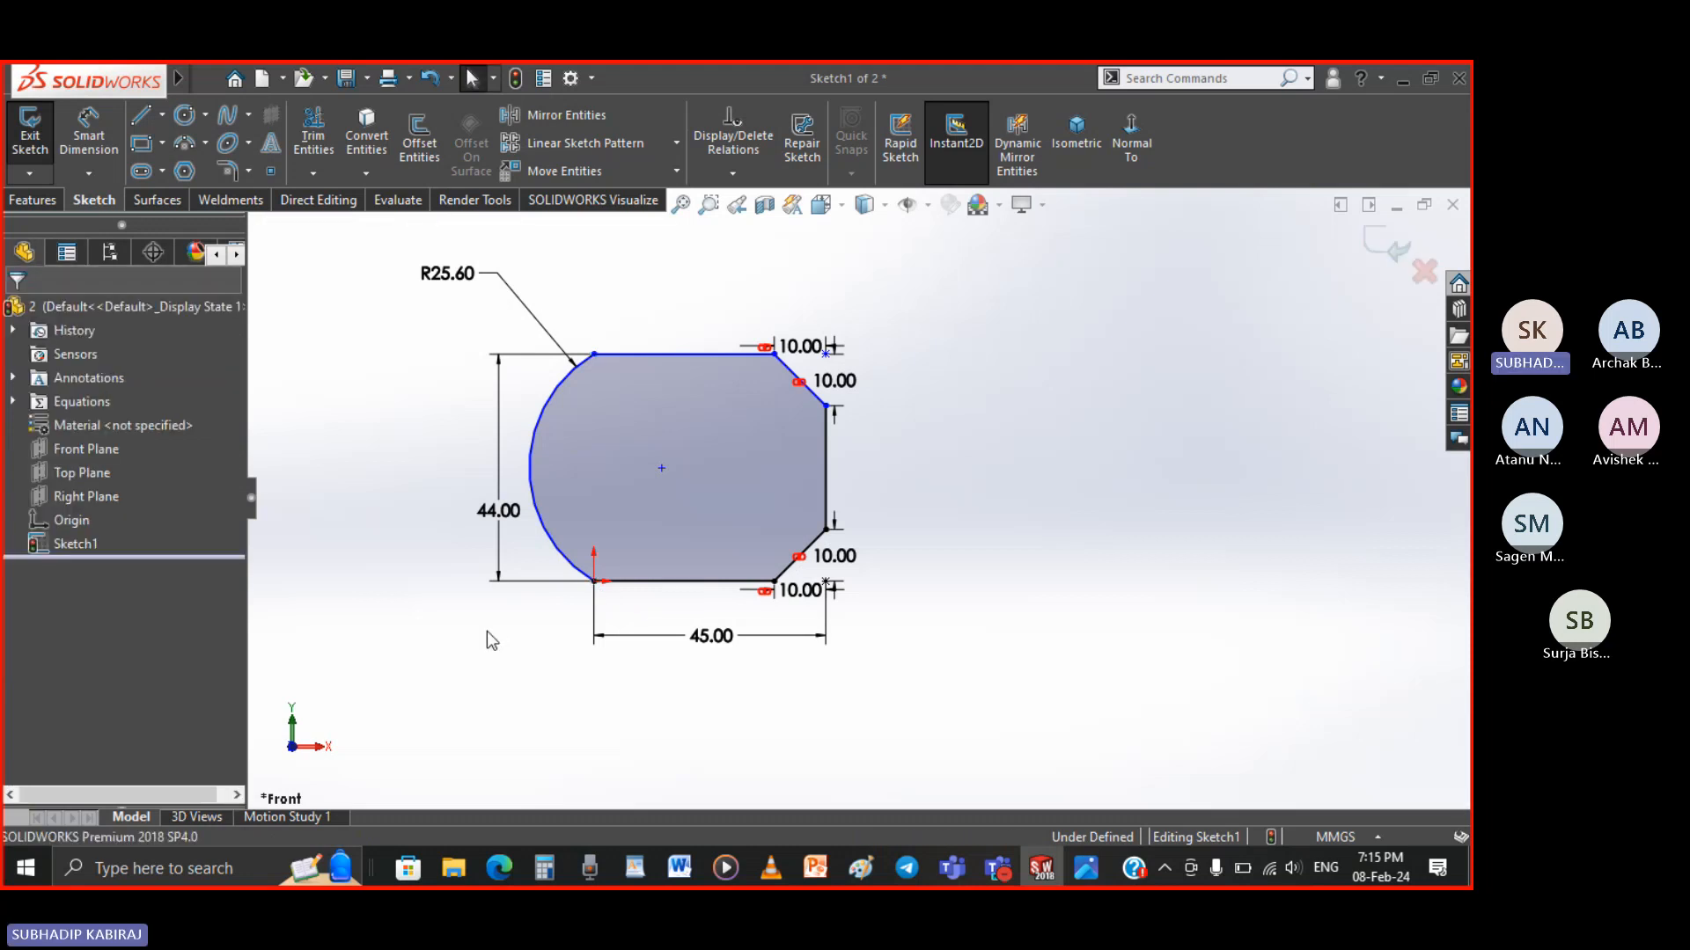
Check the arc's upper endpoint for its existing relations and whether it can still be moved
click(595, 355)
mouse_move(594, 354)
mouse_down()
mouse_move(567, 385)
mouse_move(632, 387)
mouse_move(634, 364)
mouse_move(616, 369)
mouse_up()
key(Escape)
click(377, 460)
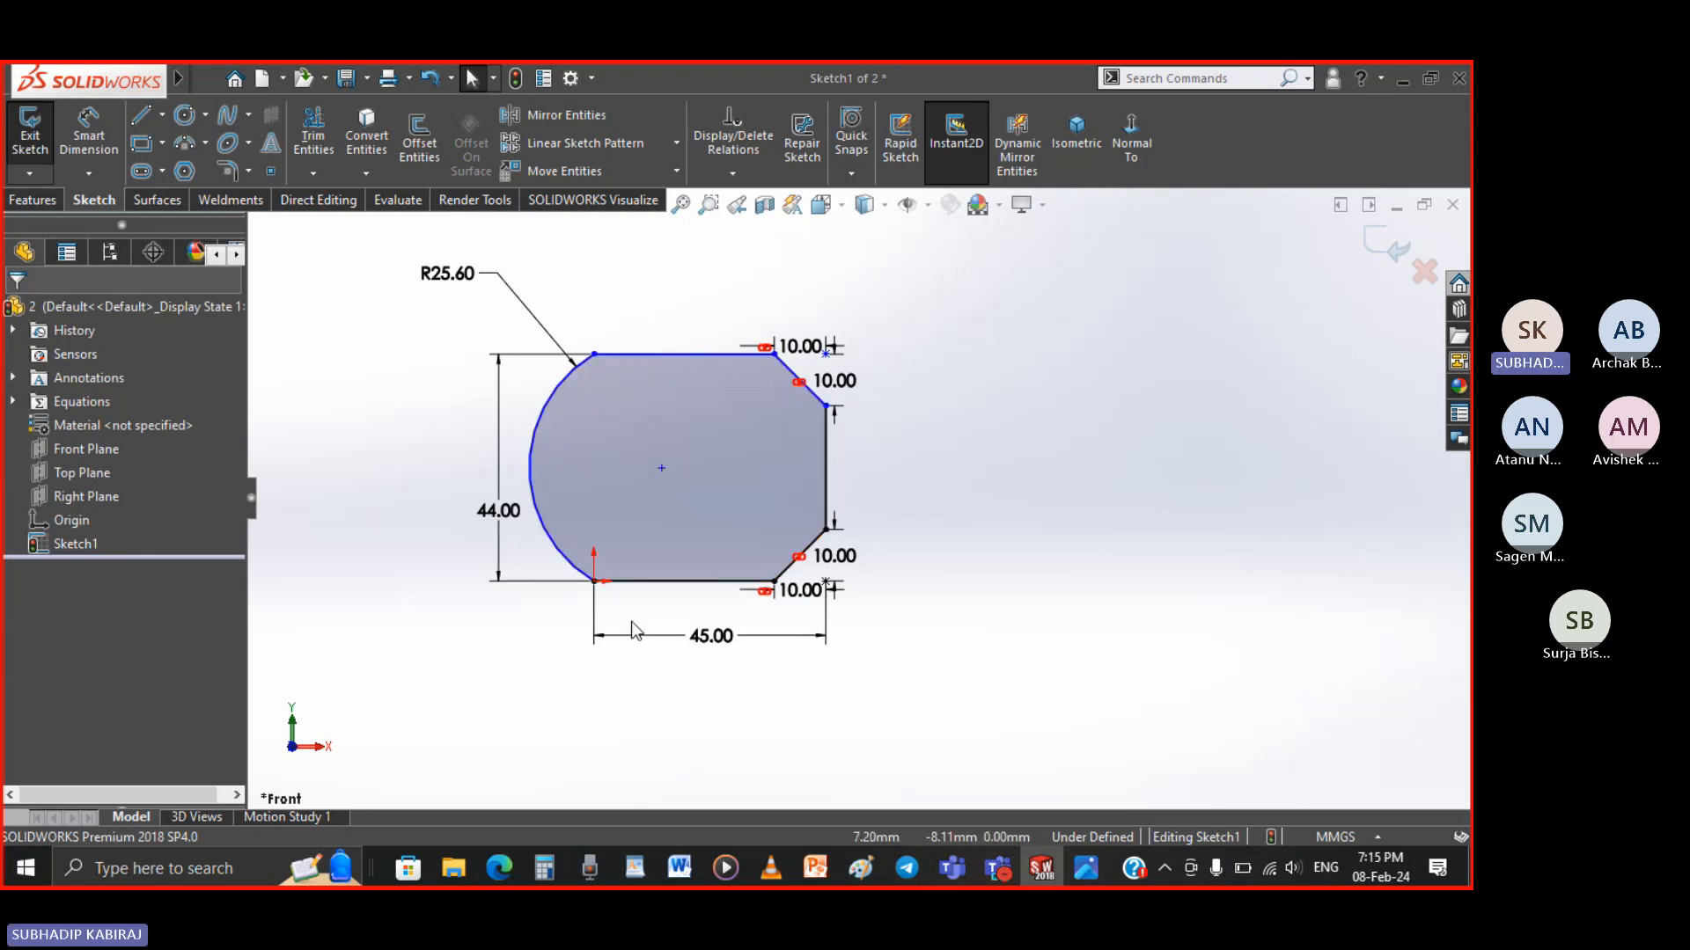
click(592, 351)
mouse_move(585, 274)
mouse_down()
mouse_move(542, 313)
mouse_move(582, 322)
mouse_move(589, 343)
mouse_up()
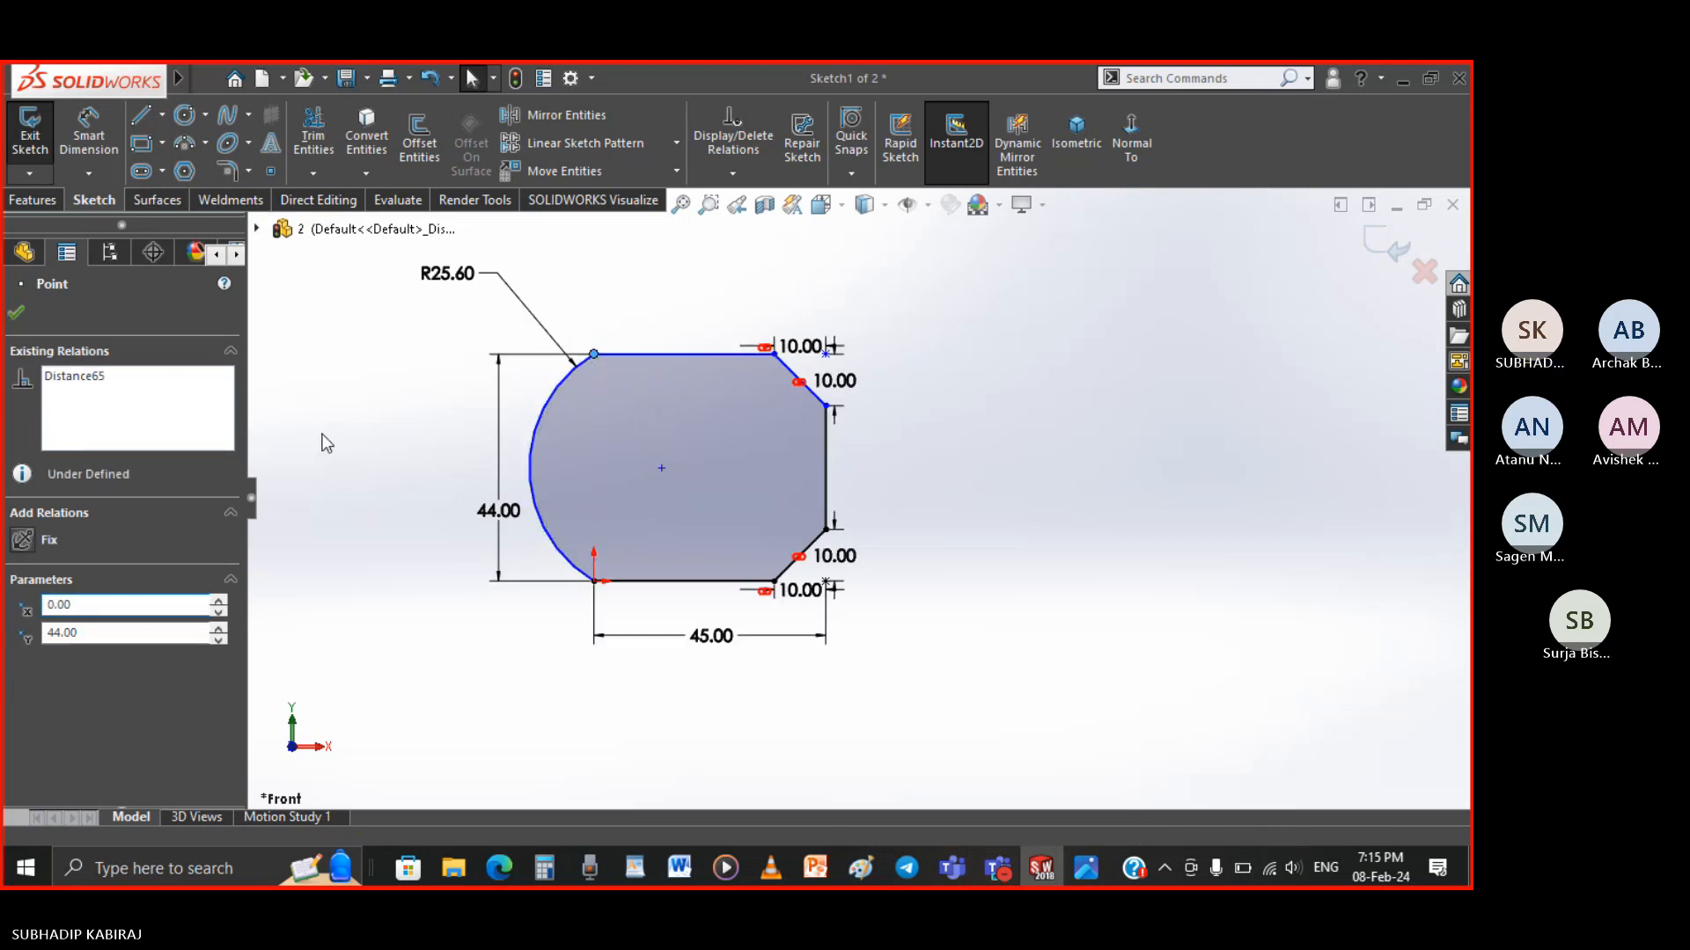
click(547, 599)
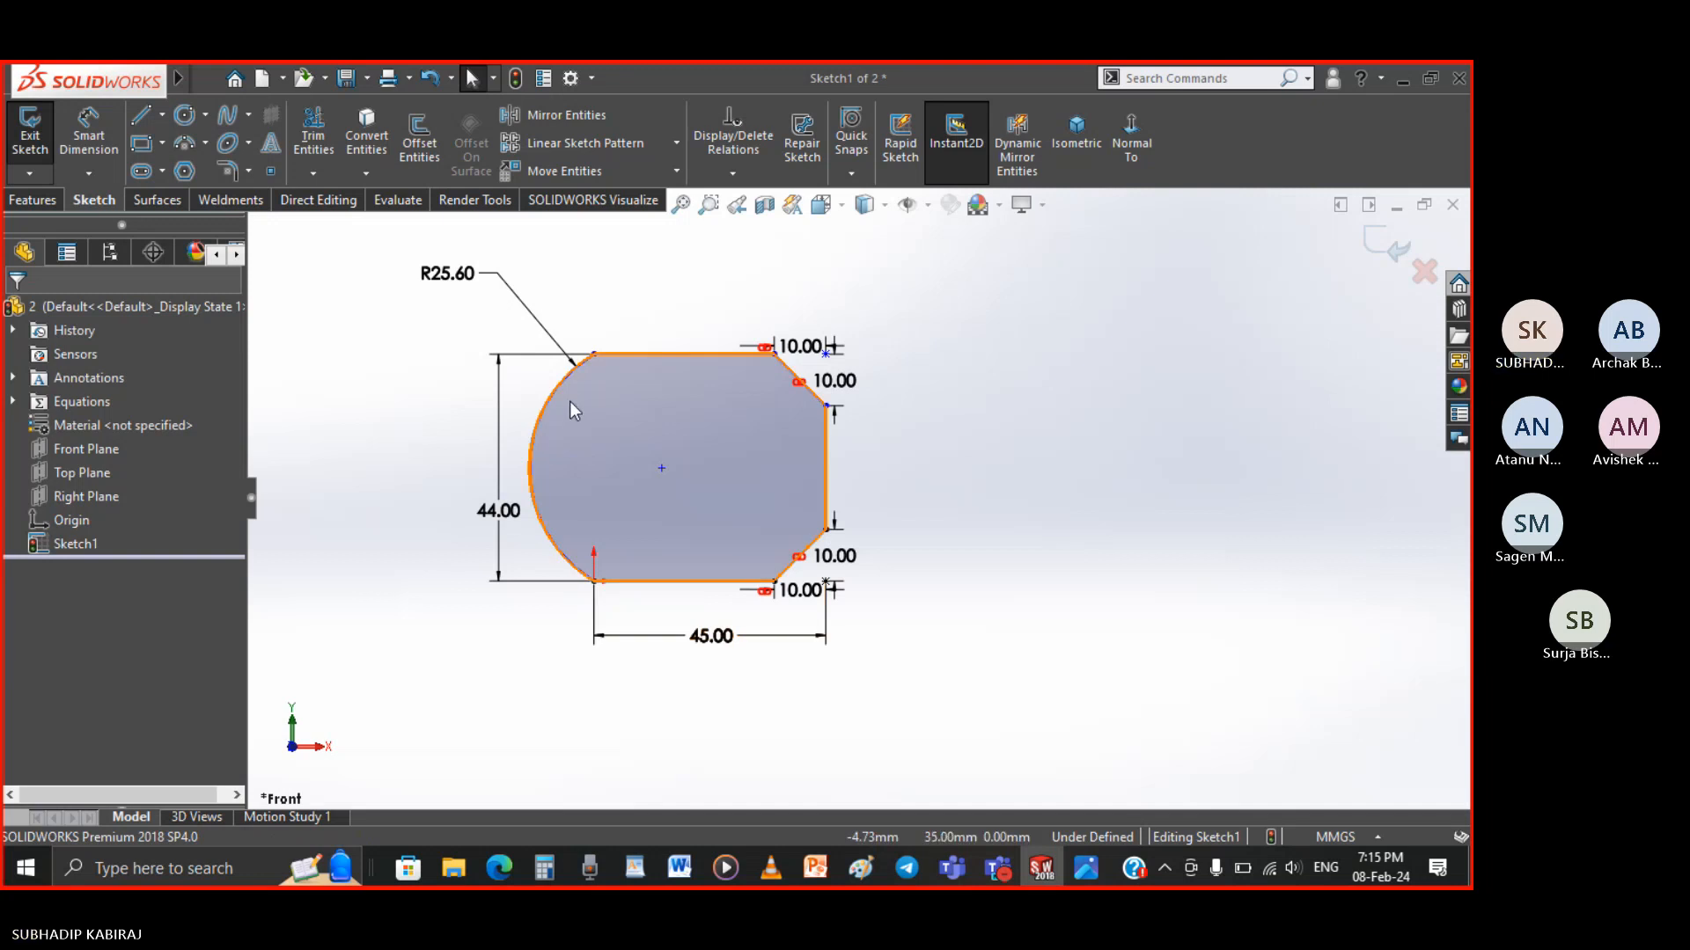
Add a Vertical relation between the arc's upper and lower endpoints
click(734, 172)
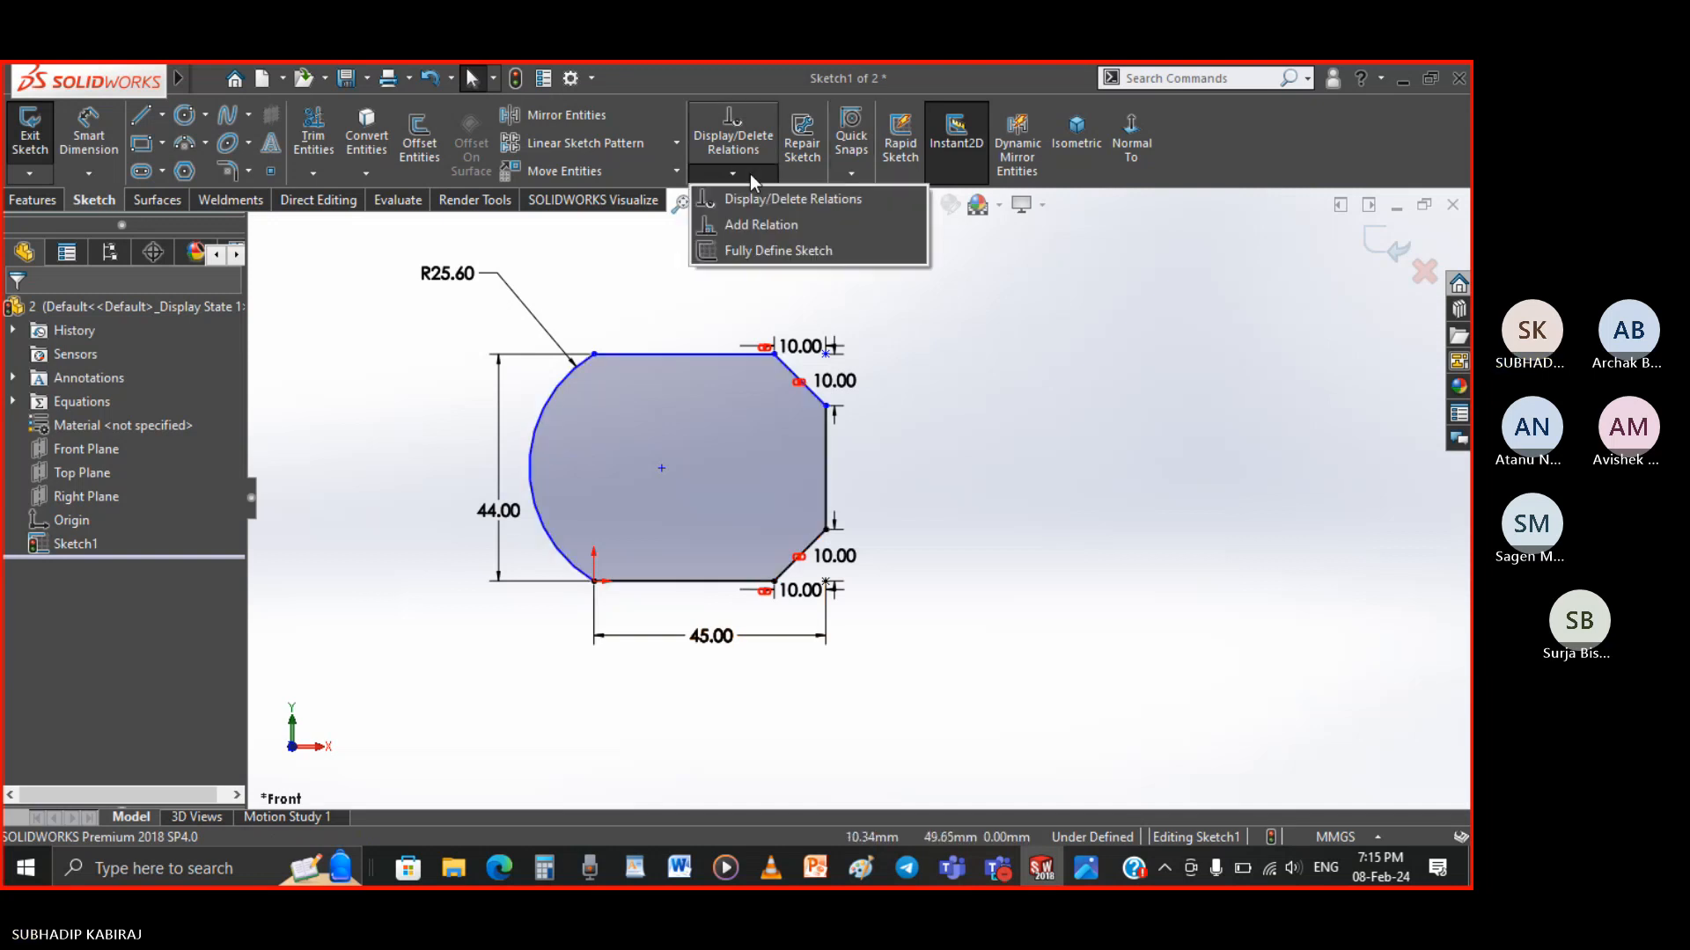
click(593, 354)
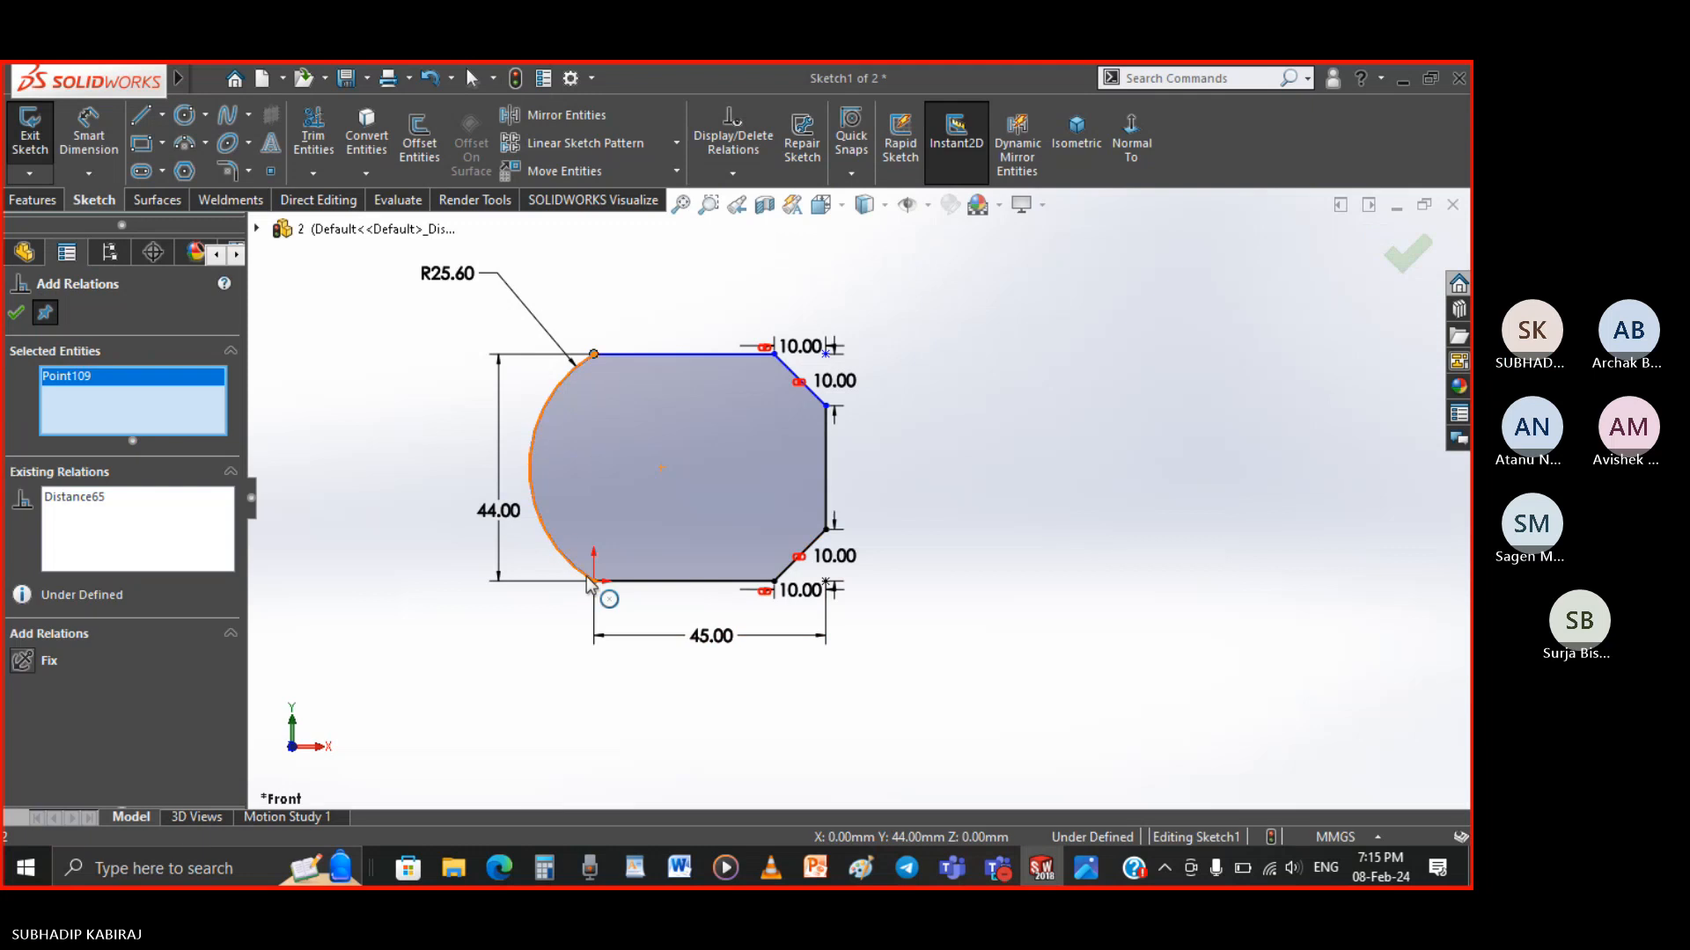
click(593, 581)
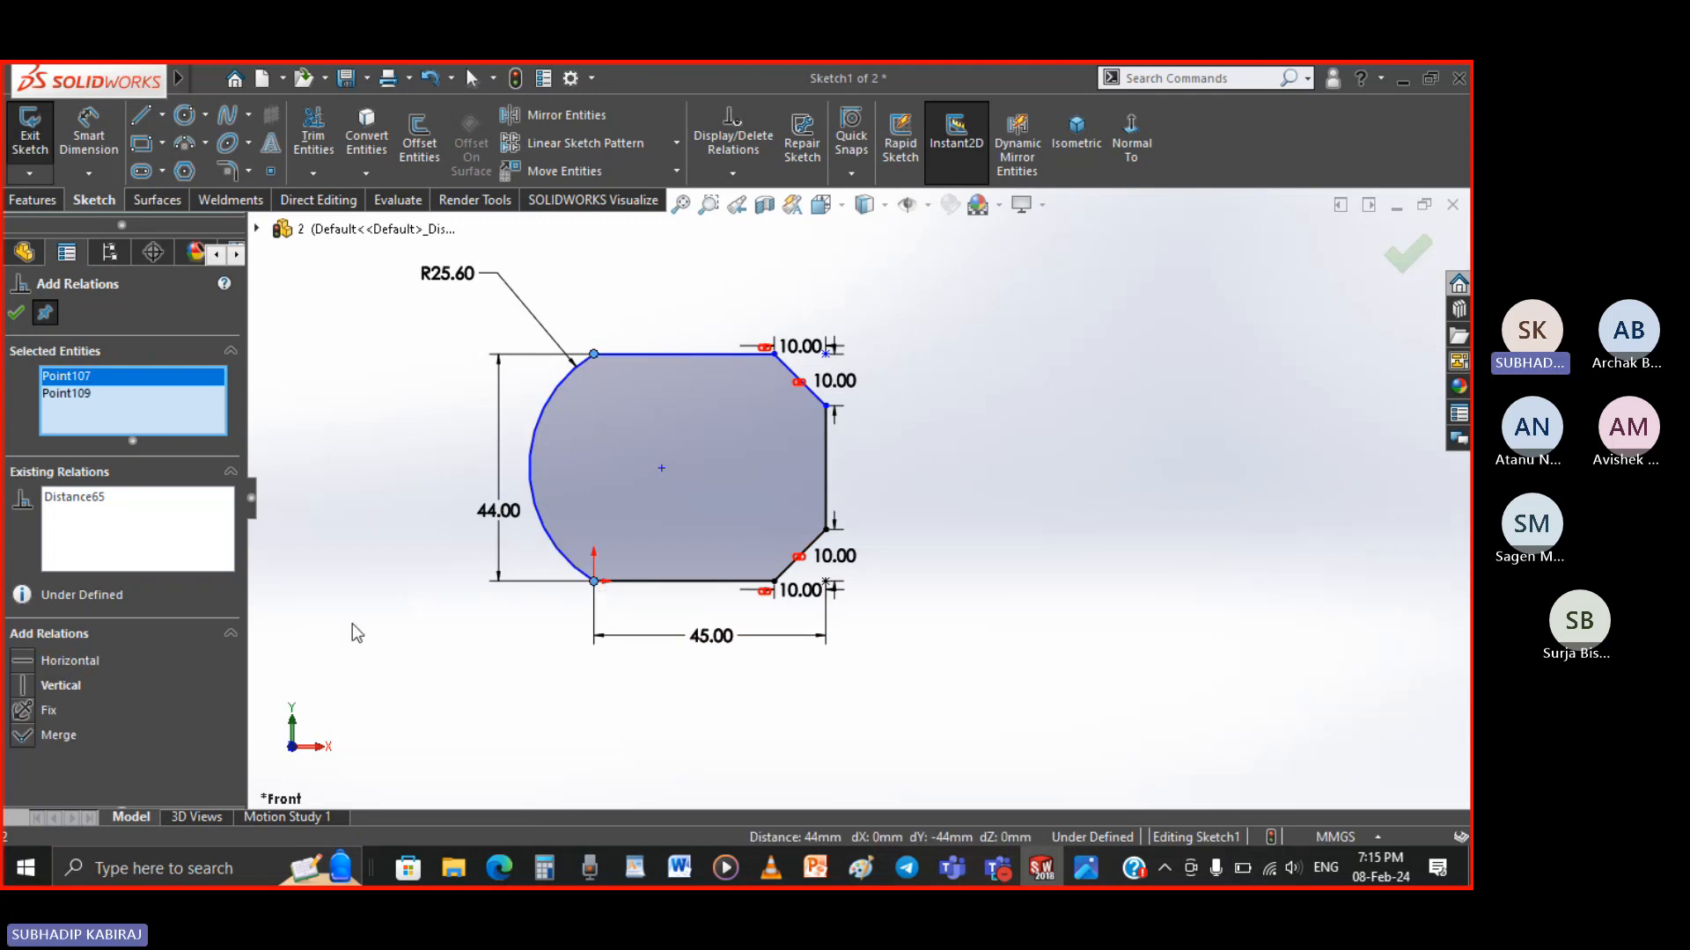
click(29, 684)
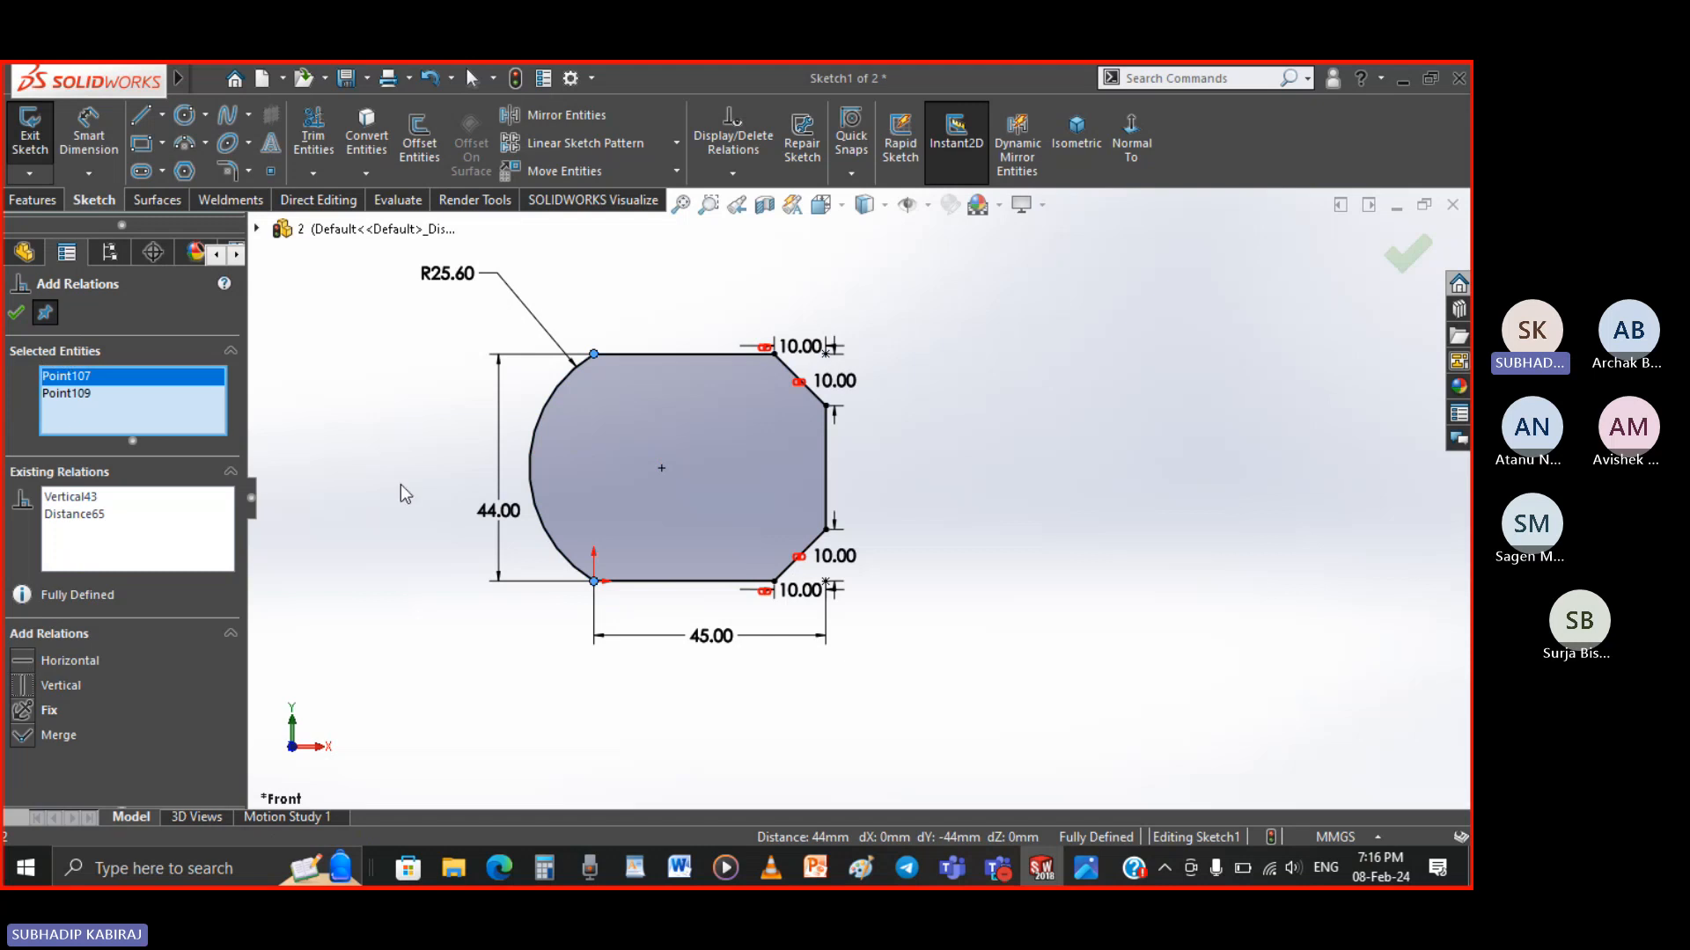
click(15, 317)
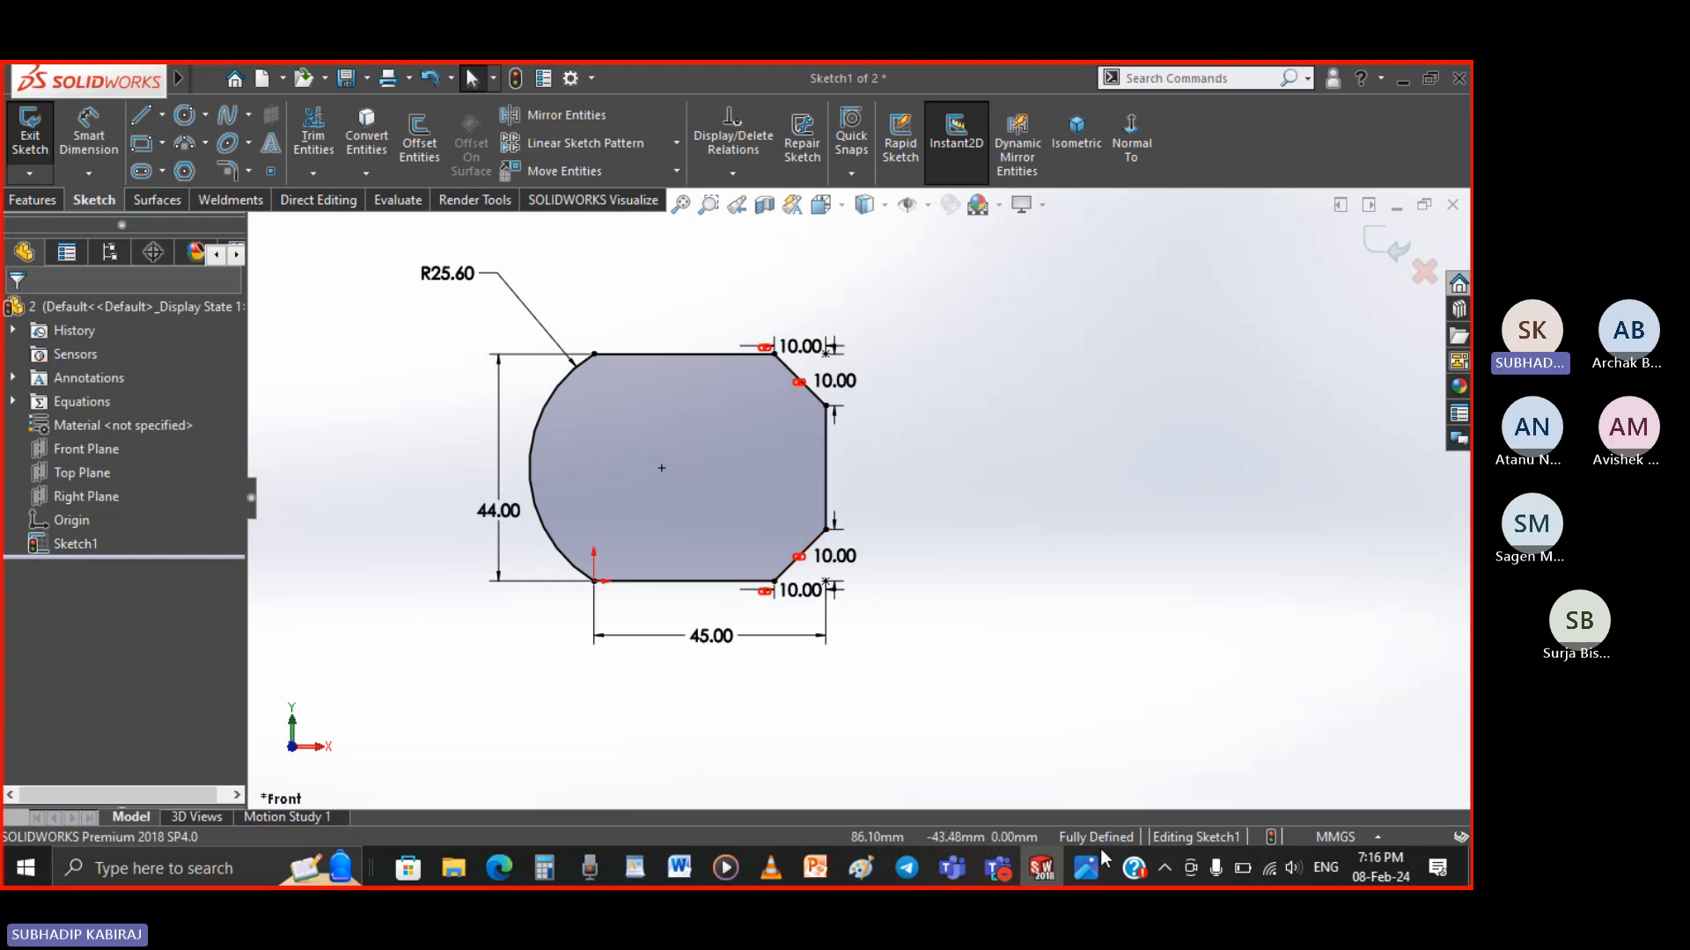
Consult the key drawing and sketch a vertical straight slot inside the profile, about 18.6 mm between centres and 10 mm wide
click(1083, 883)
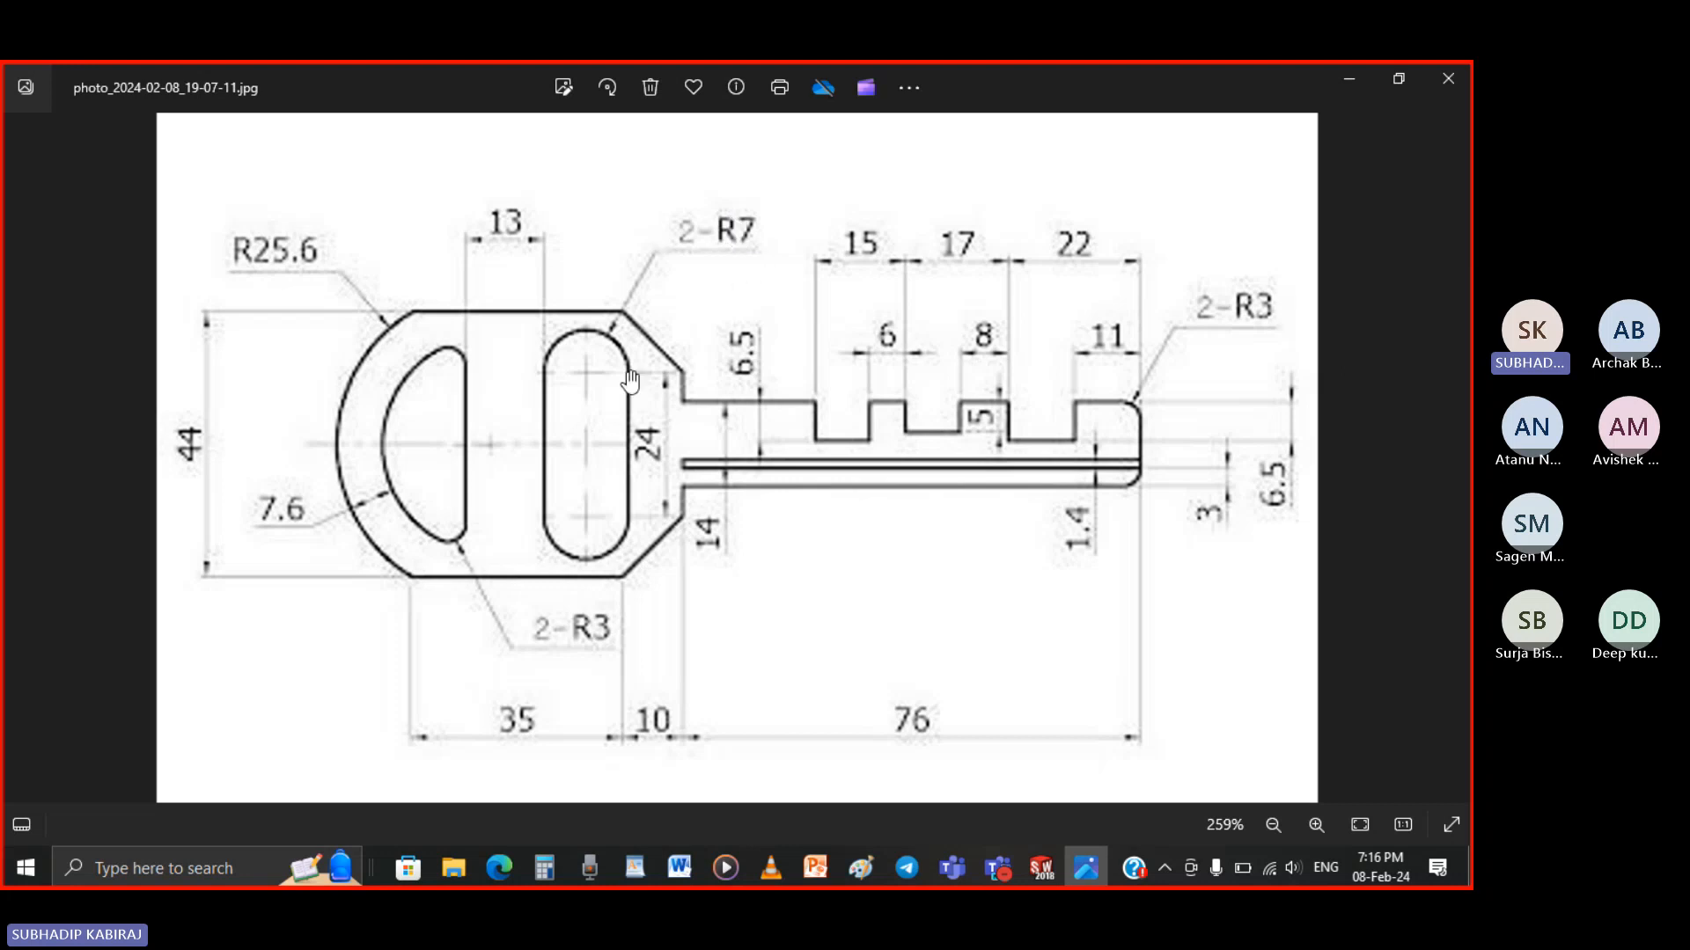
click(1047, 869)
click(164, 173)
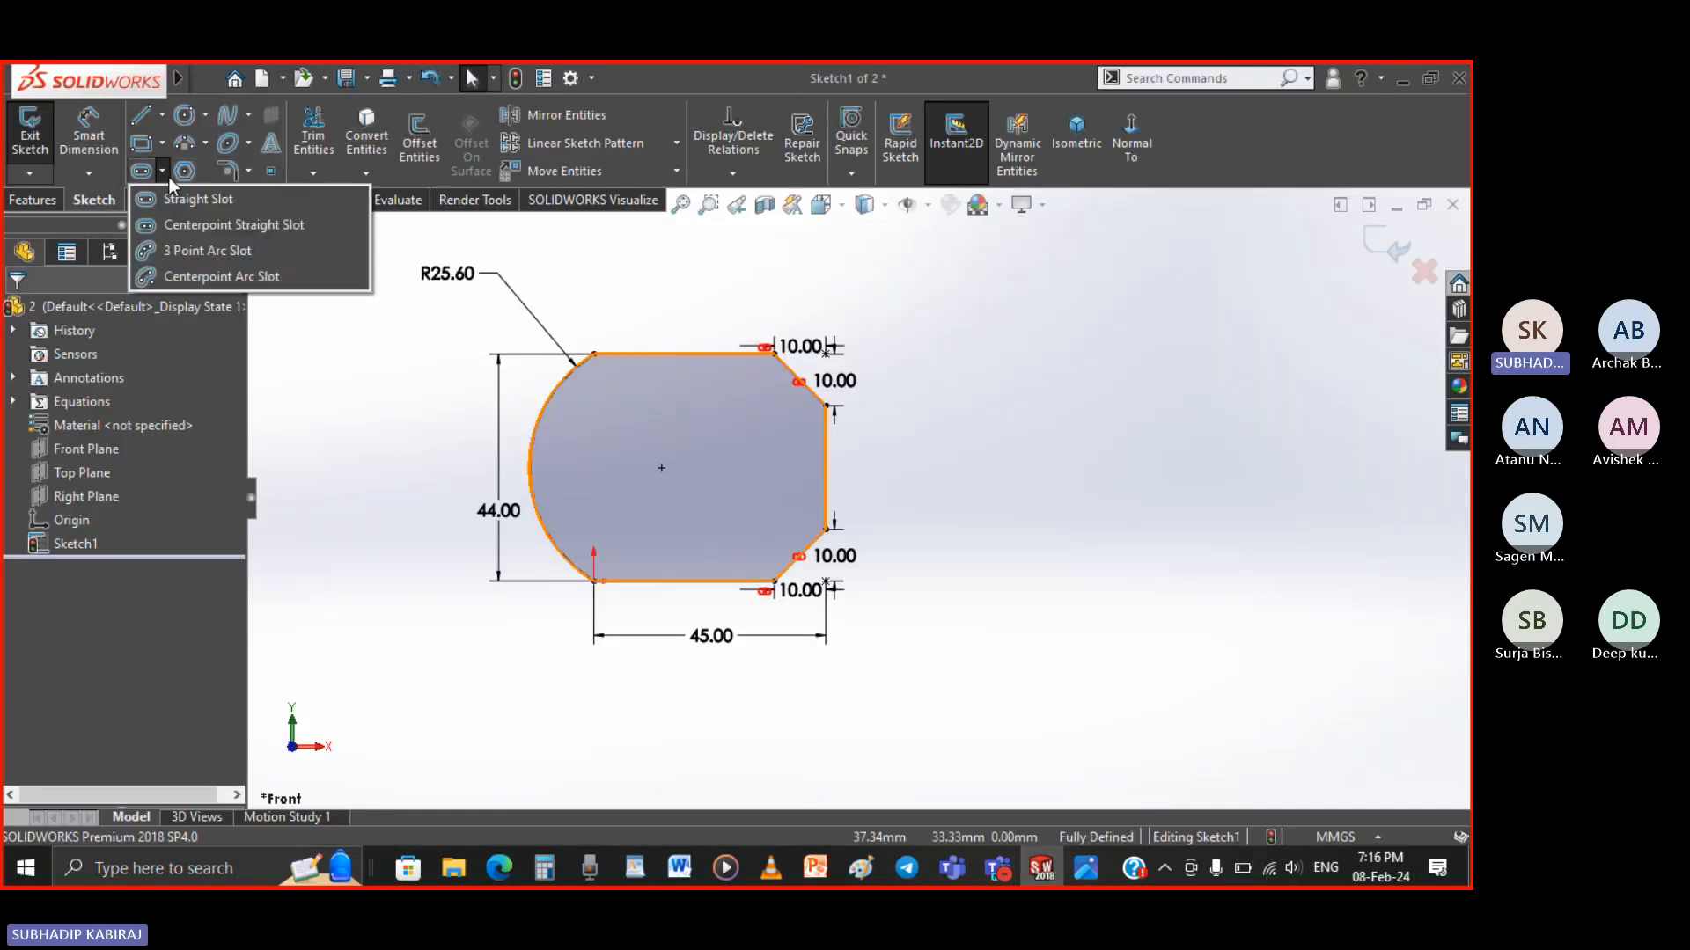
click(182, 199)
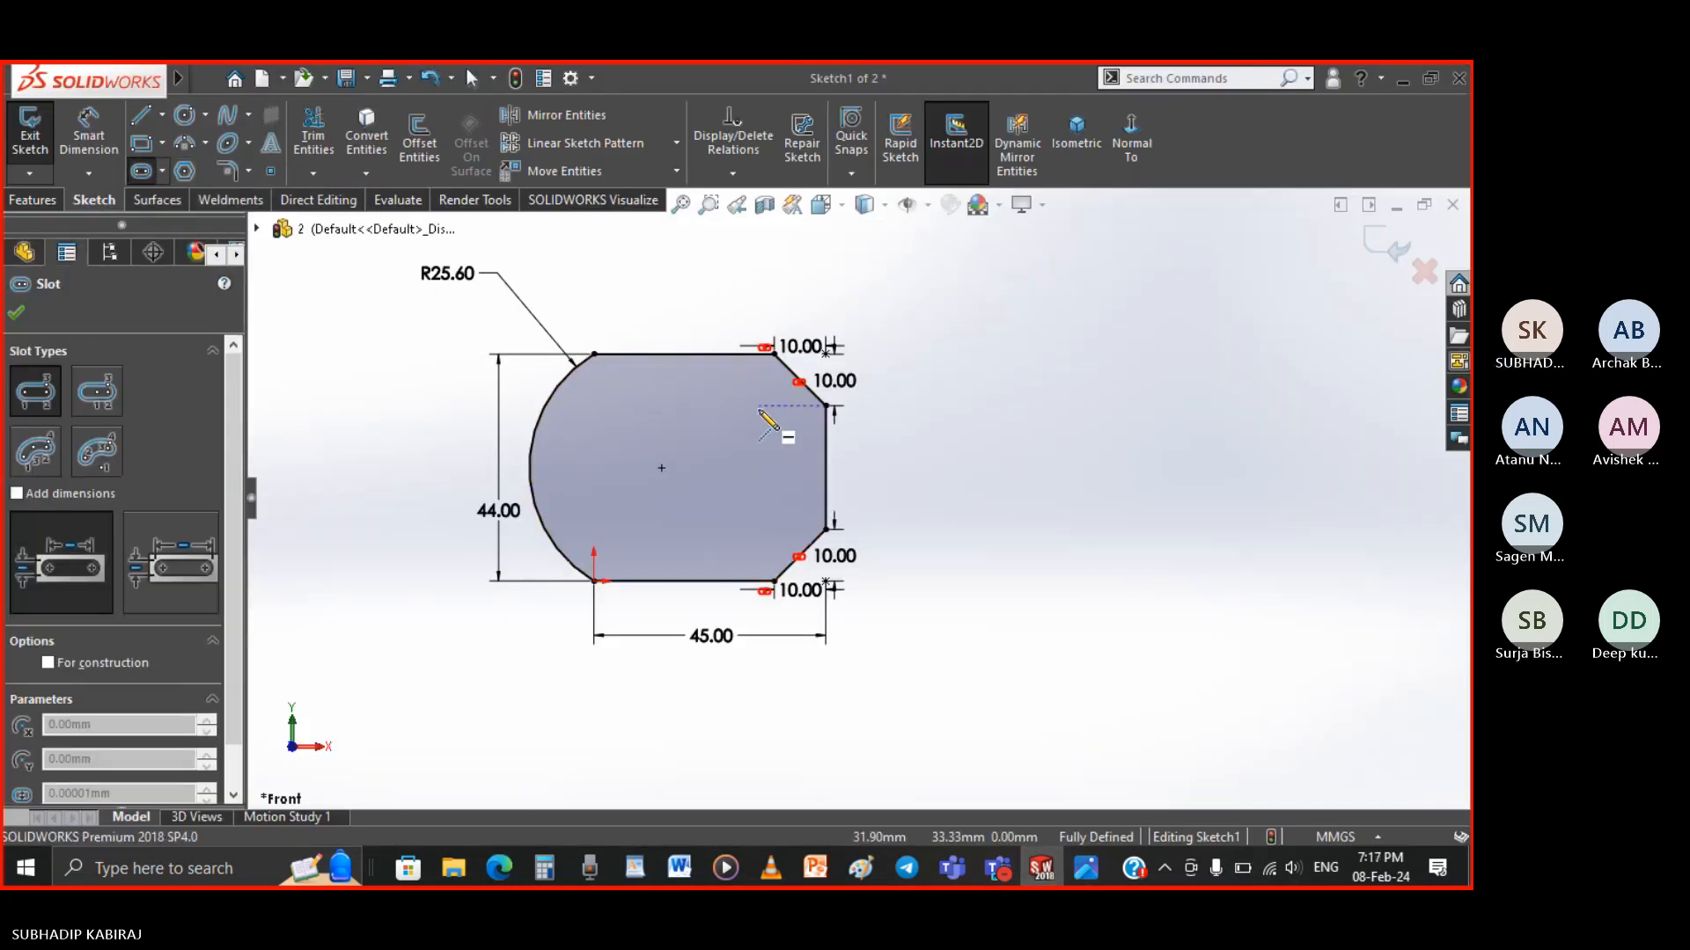
click(739, 426)
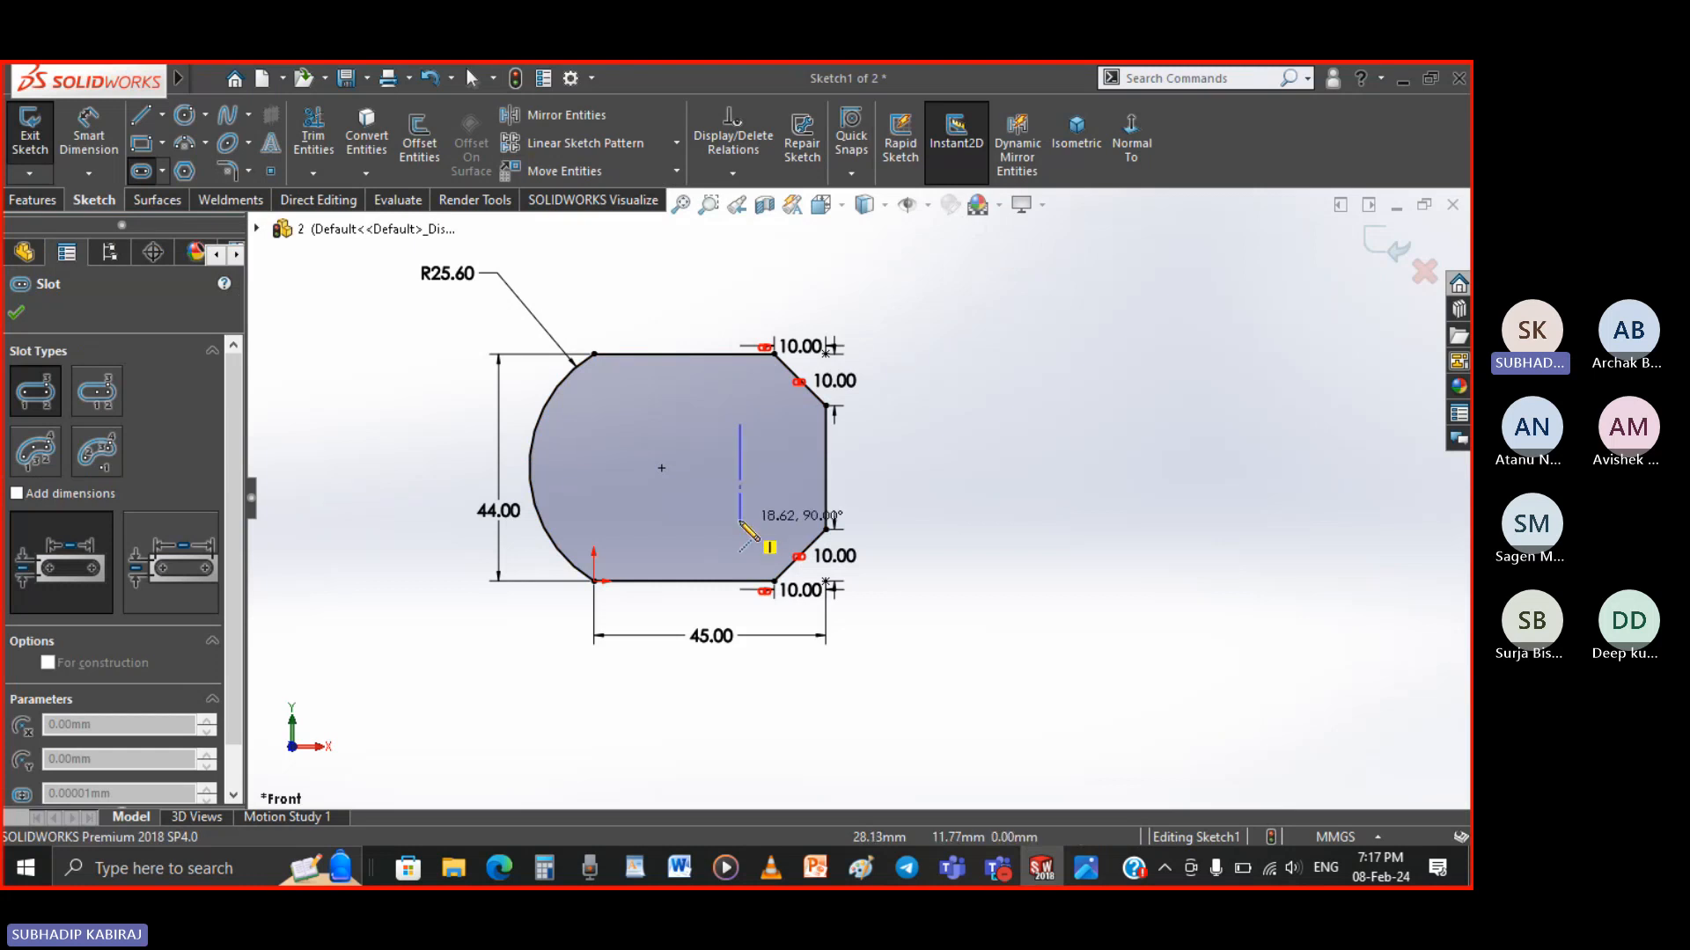
click(740, 520)
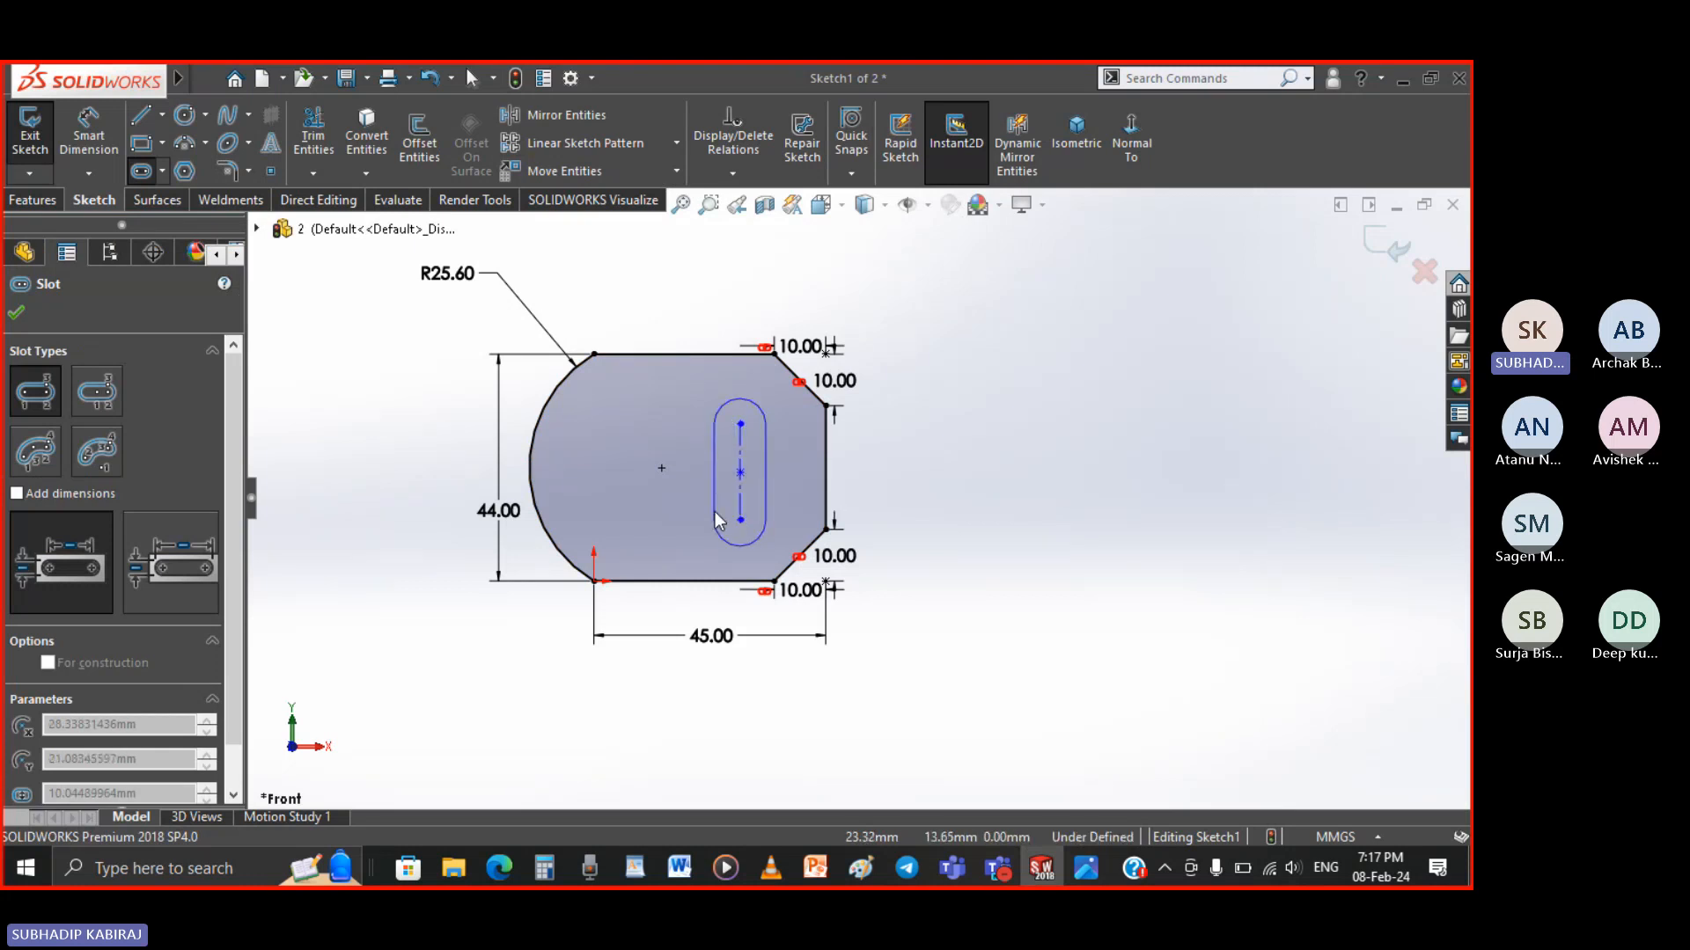
click(766, 519)
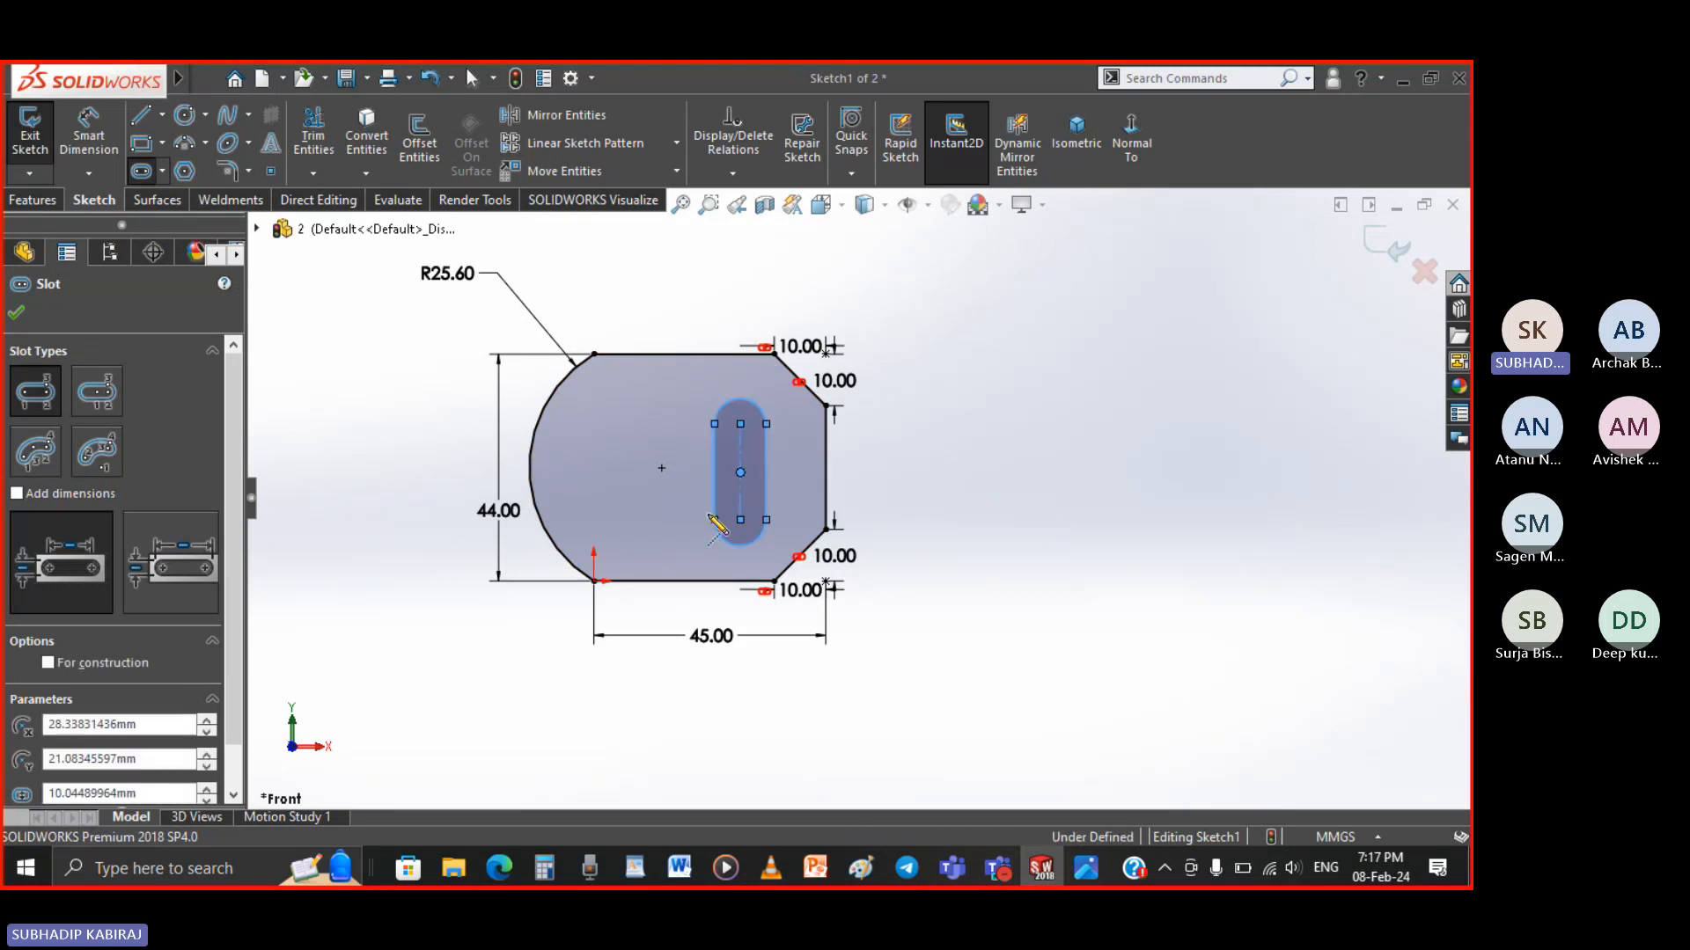
click(26, 317)
Dimension the slot's centre-to-centre length as 24 mm
click(88, 136)
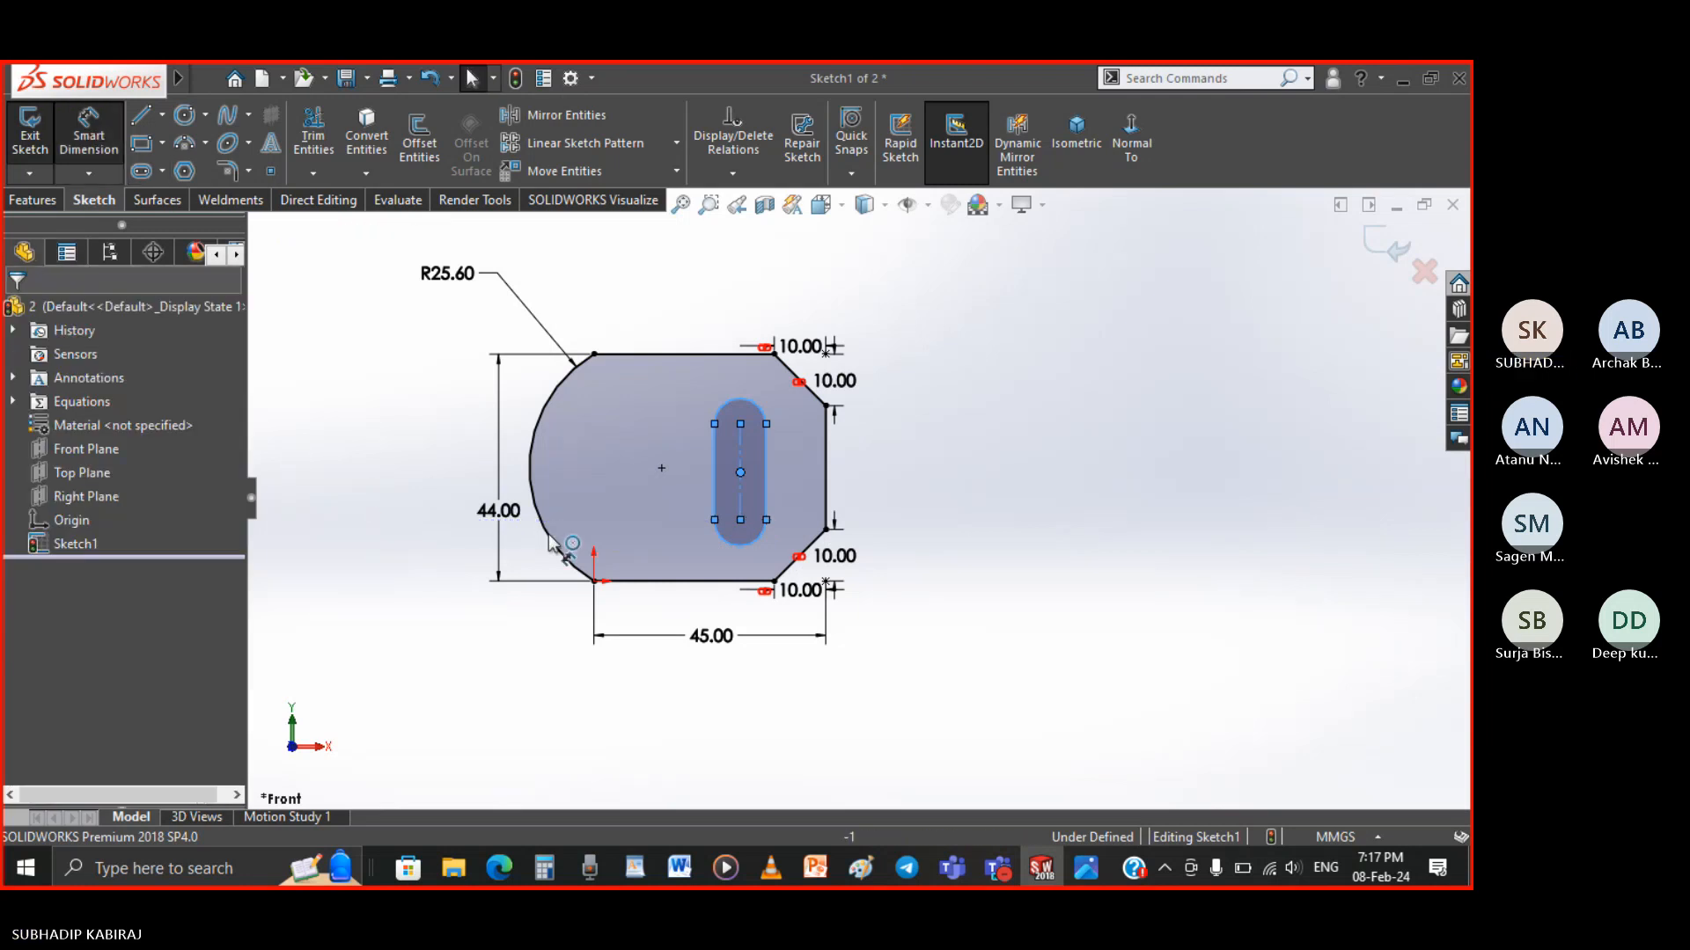
click(739, 480)
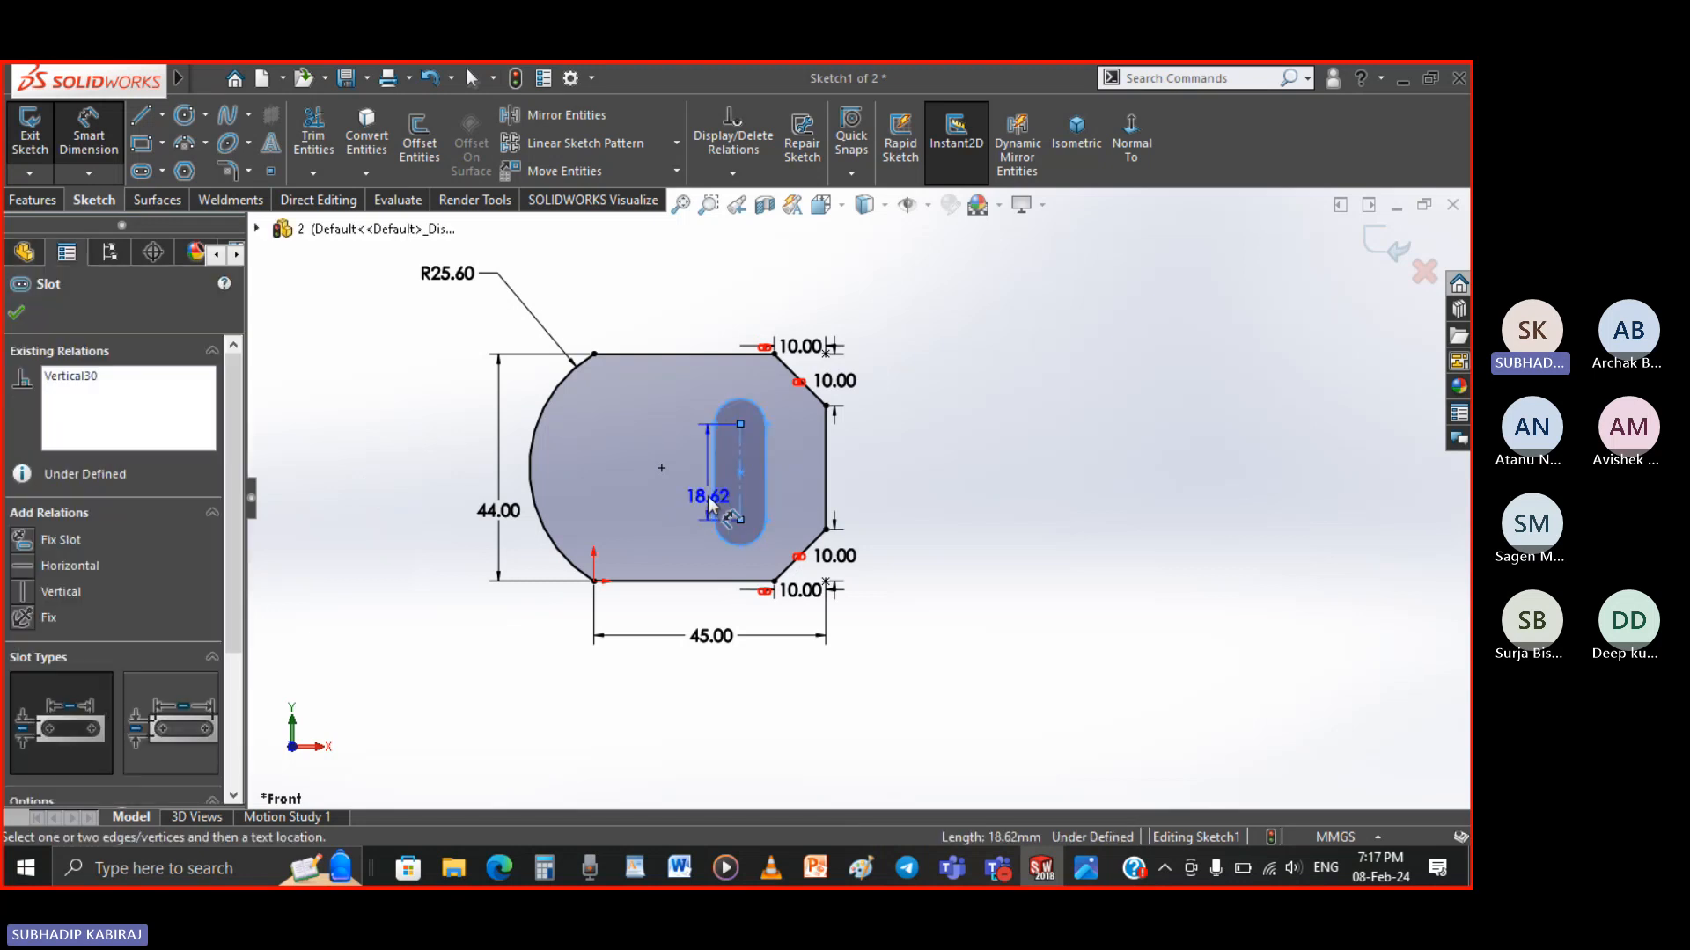
click(779, 479)
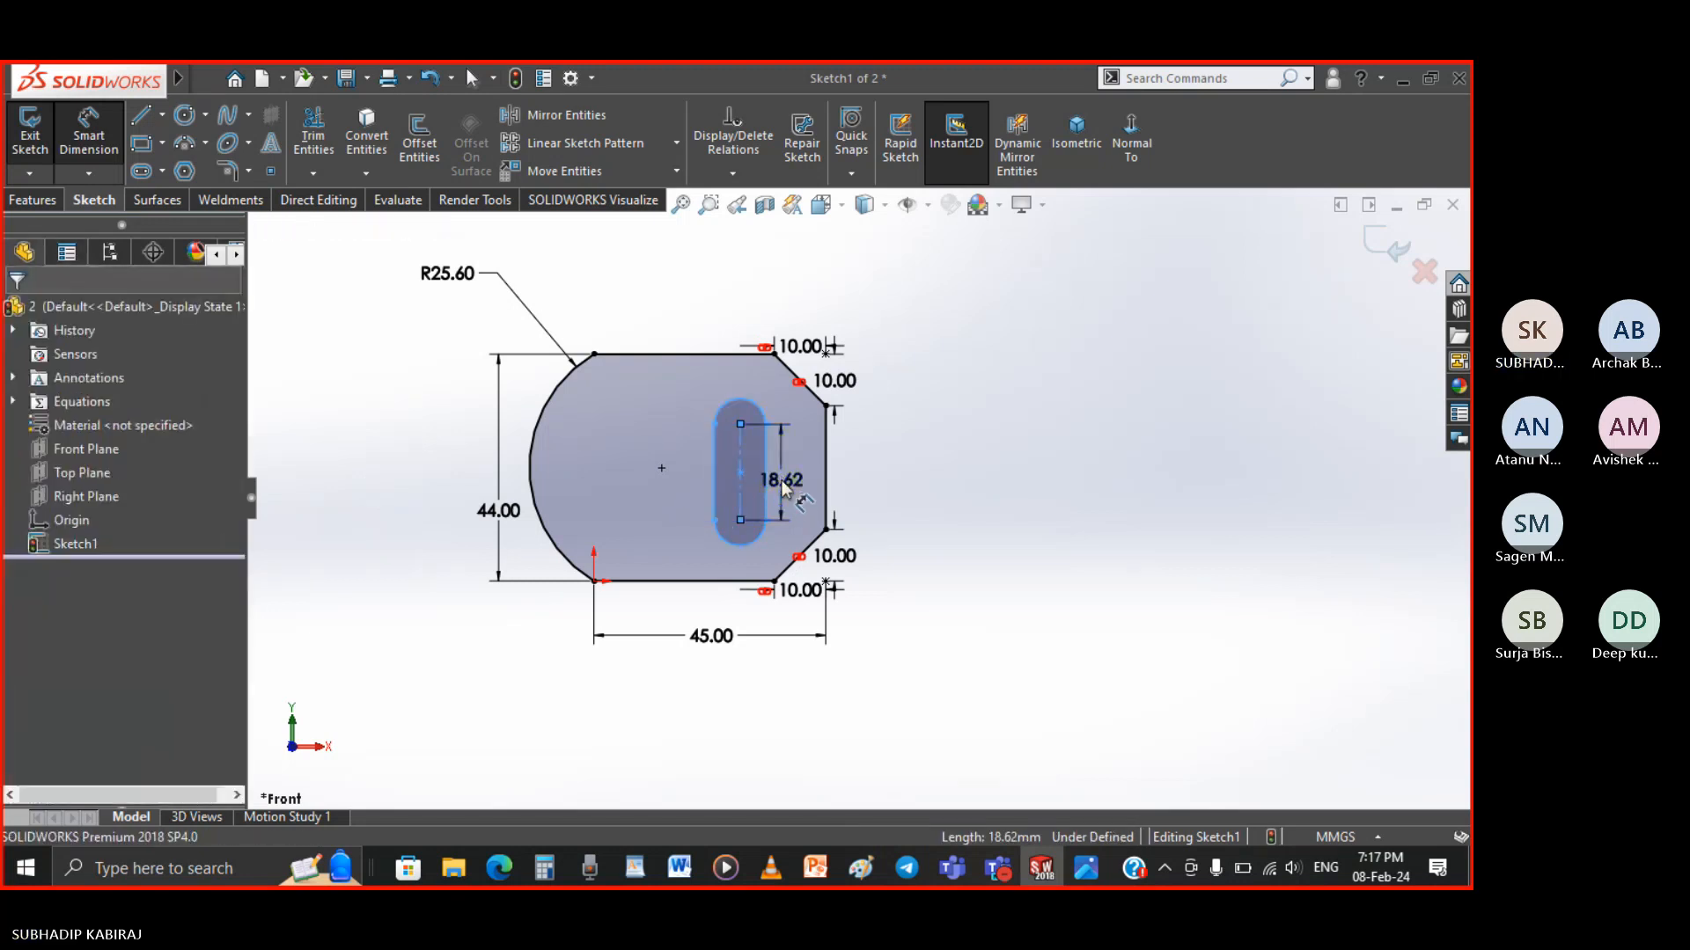
text(24)
key(Escape)
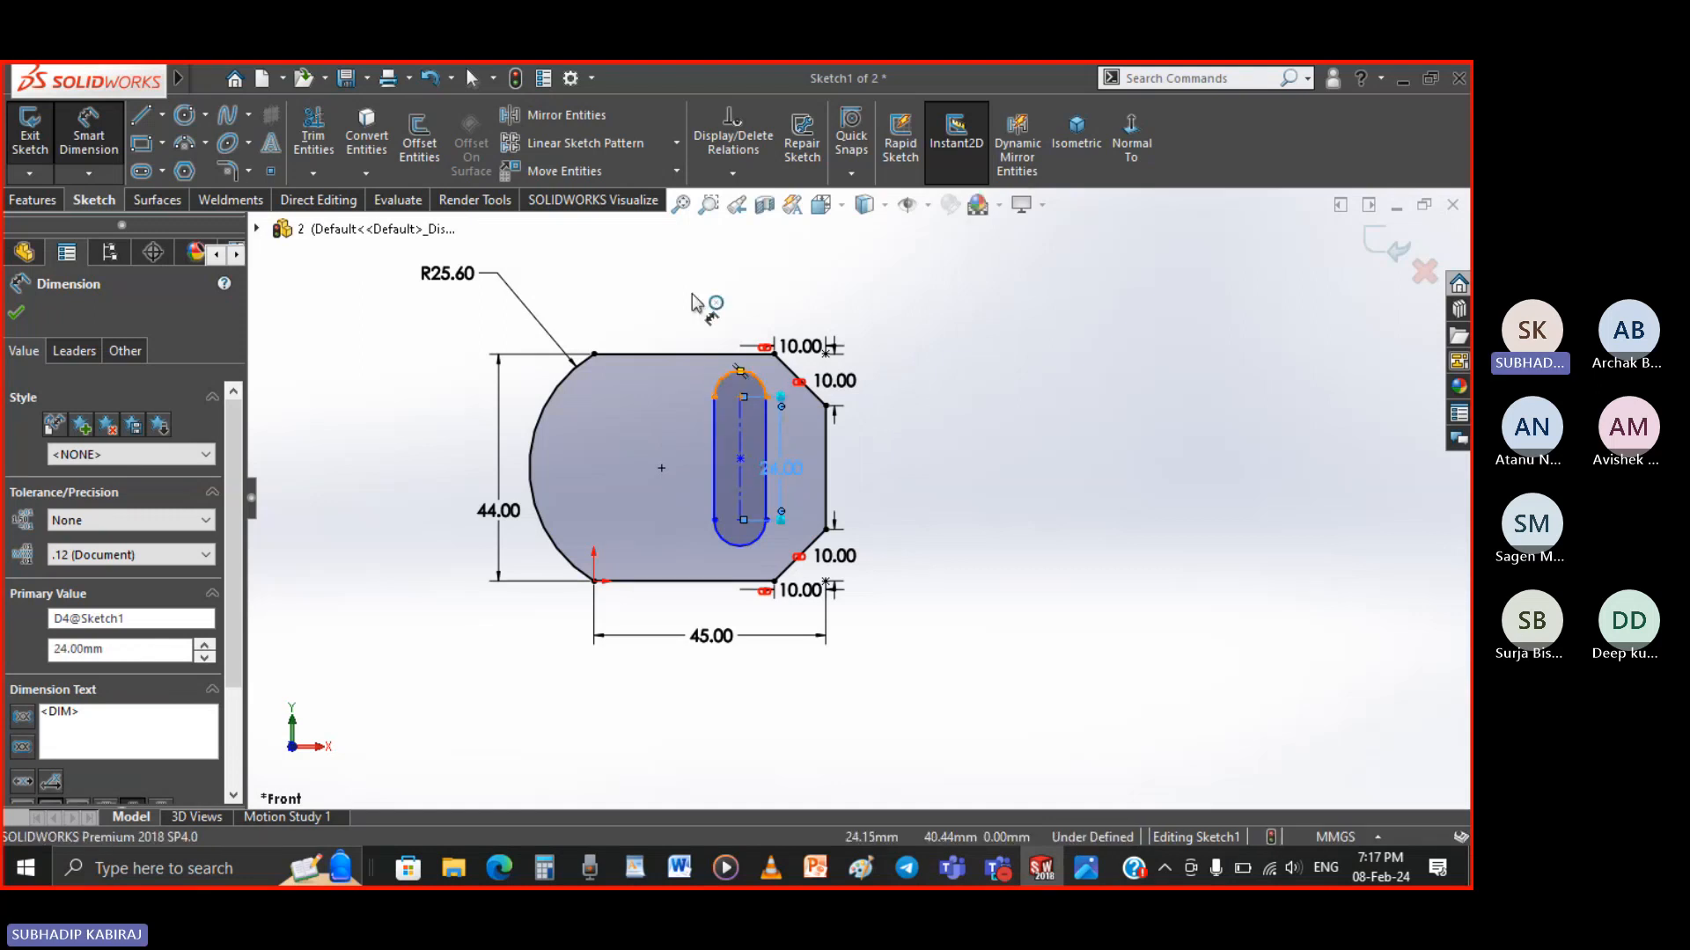
Dimension the slot's upper end arc with a 7 mm radius and compare the slot with the key reference drawing
click(762, 286)
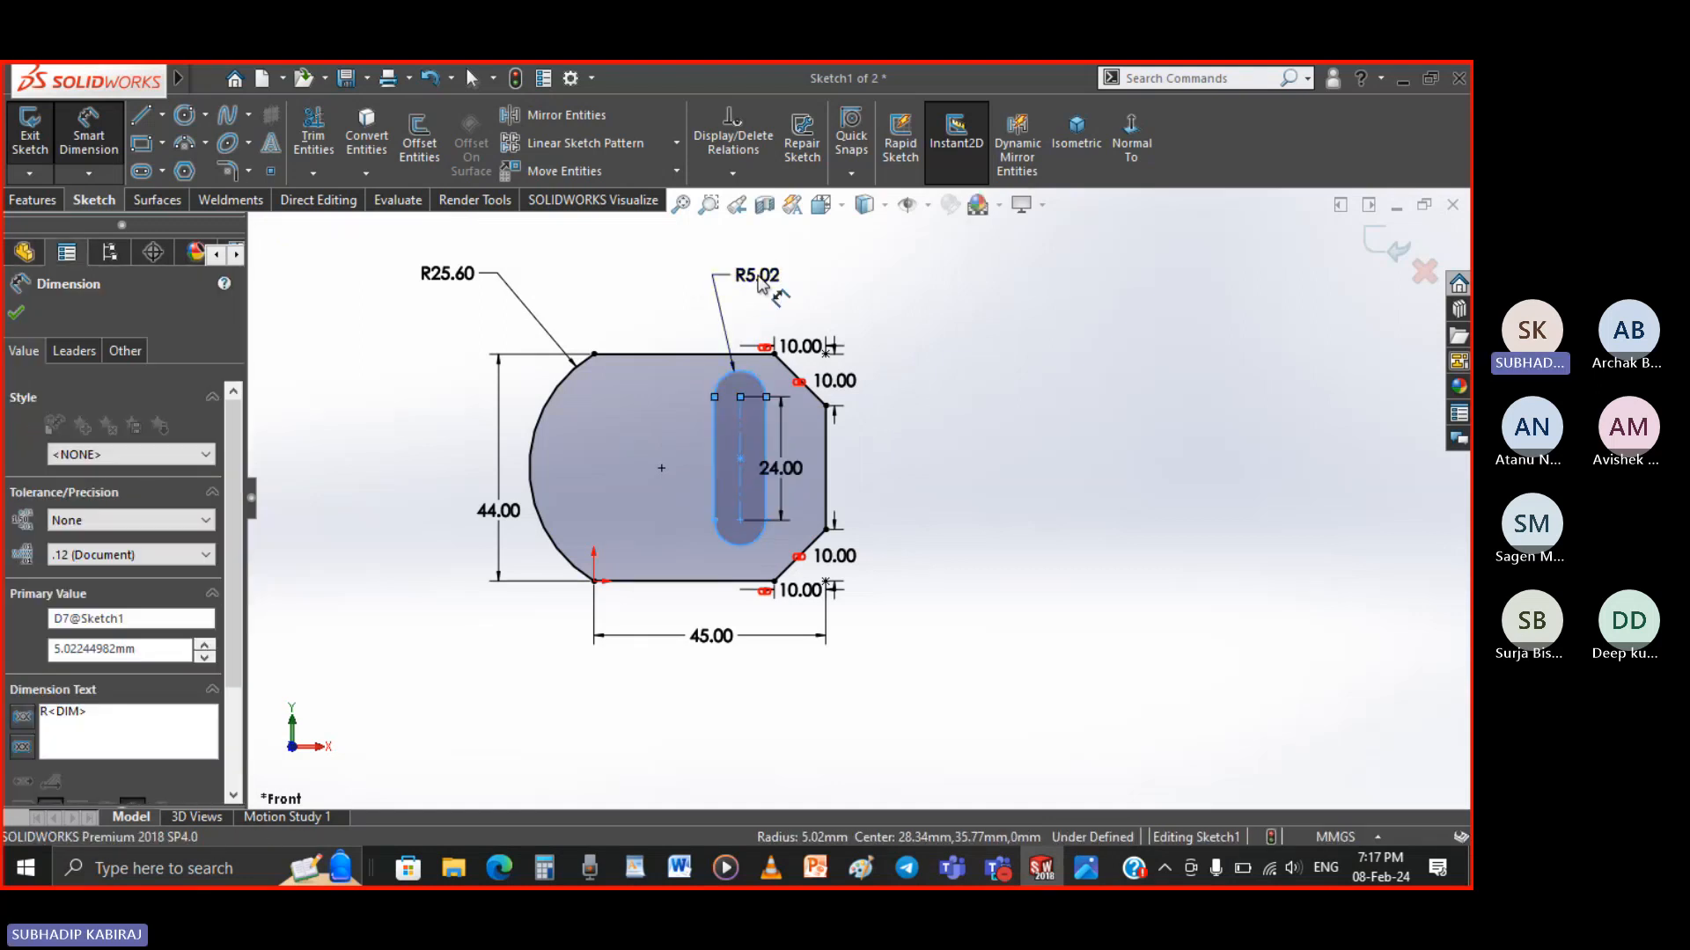
text(7)
key(Return)
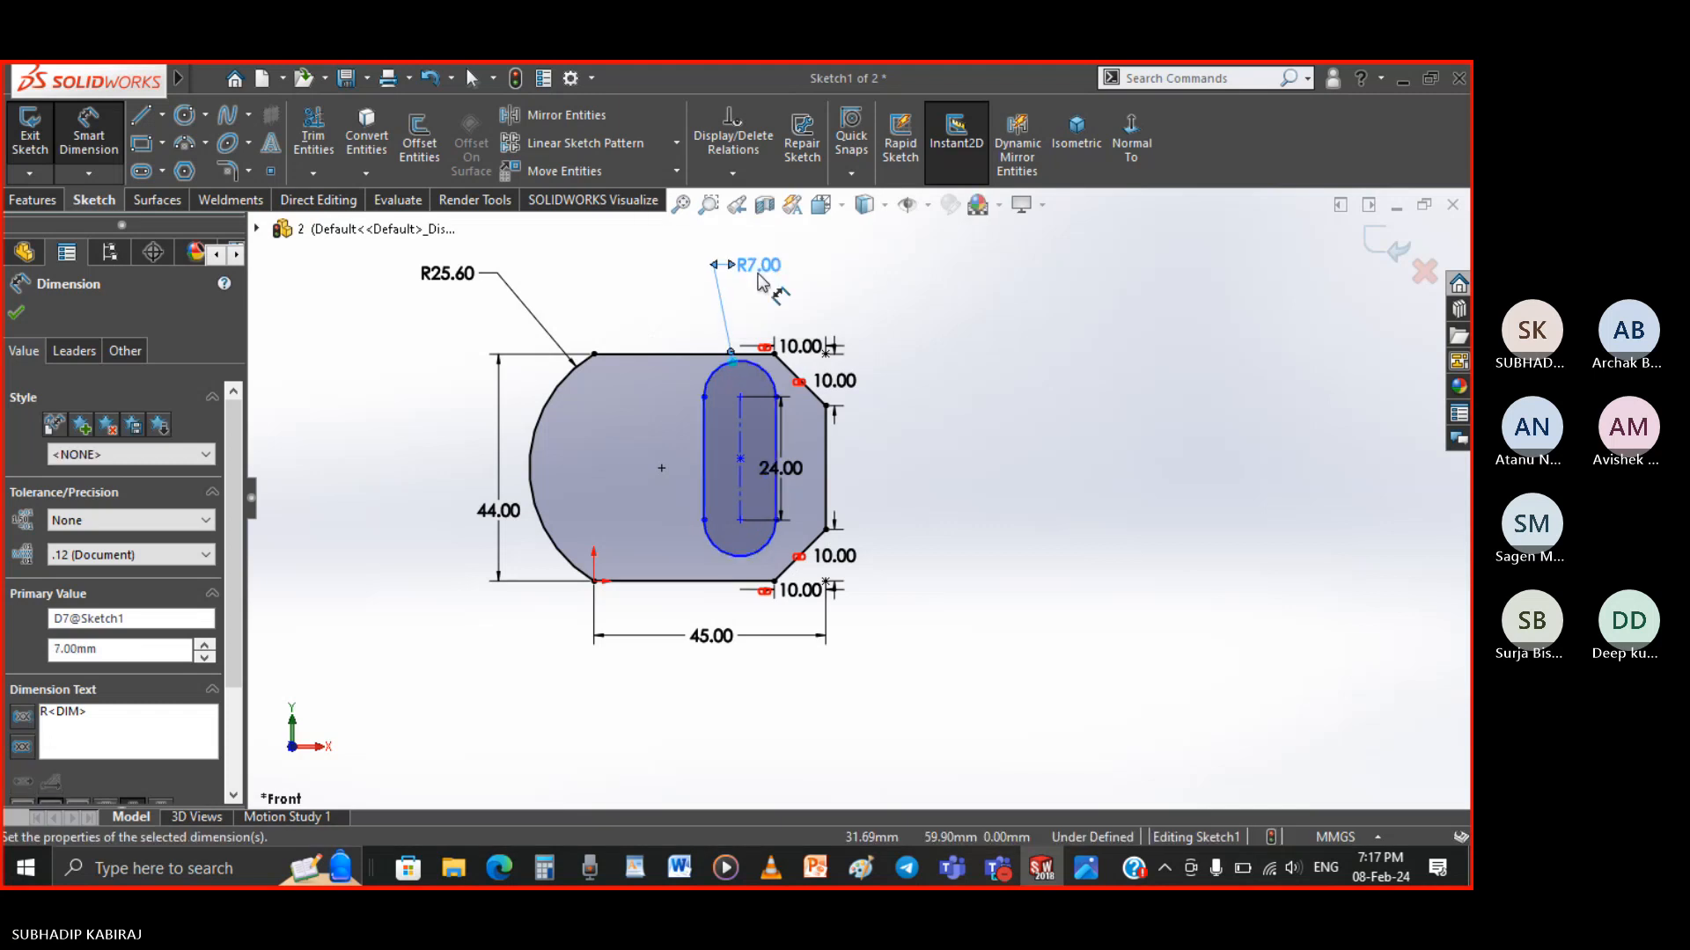
click(1086, 867)
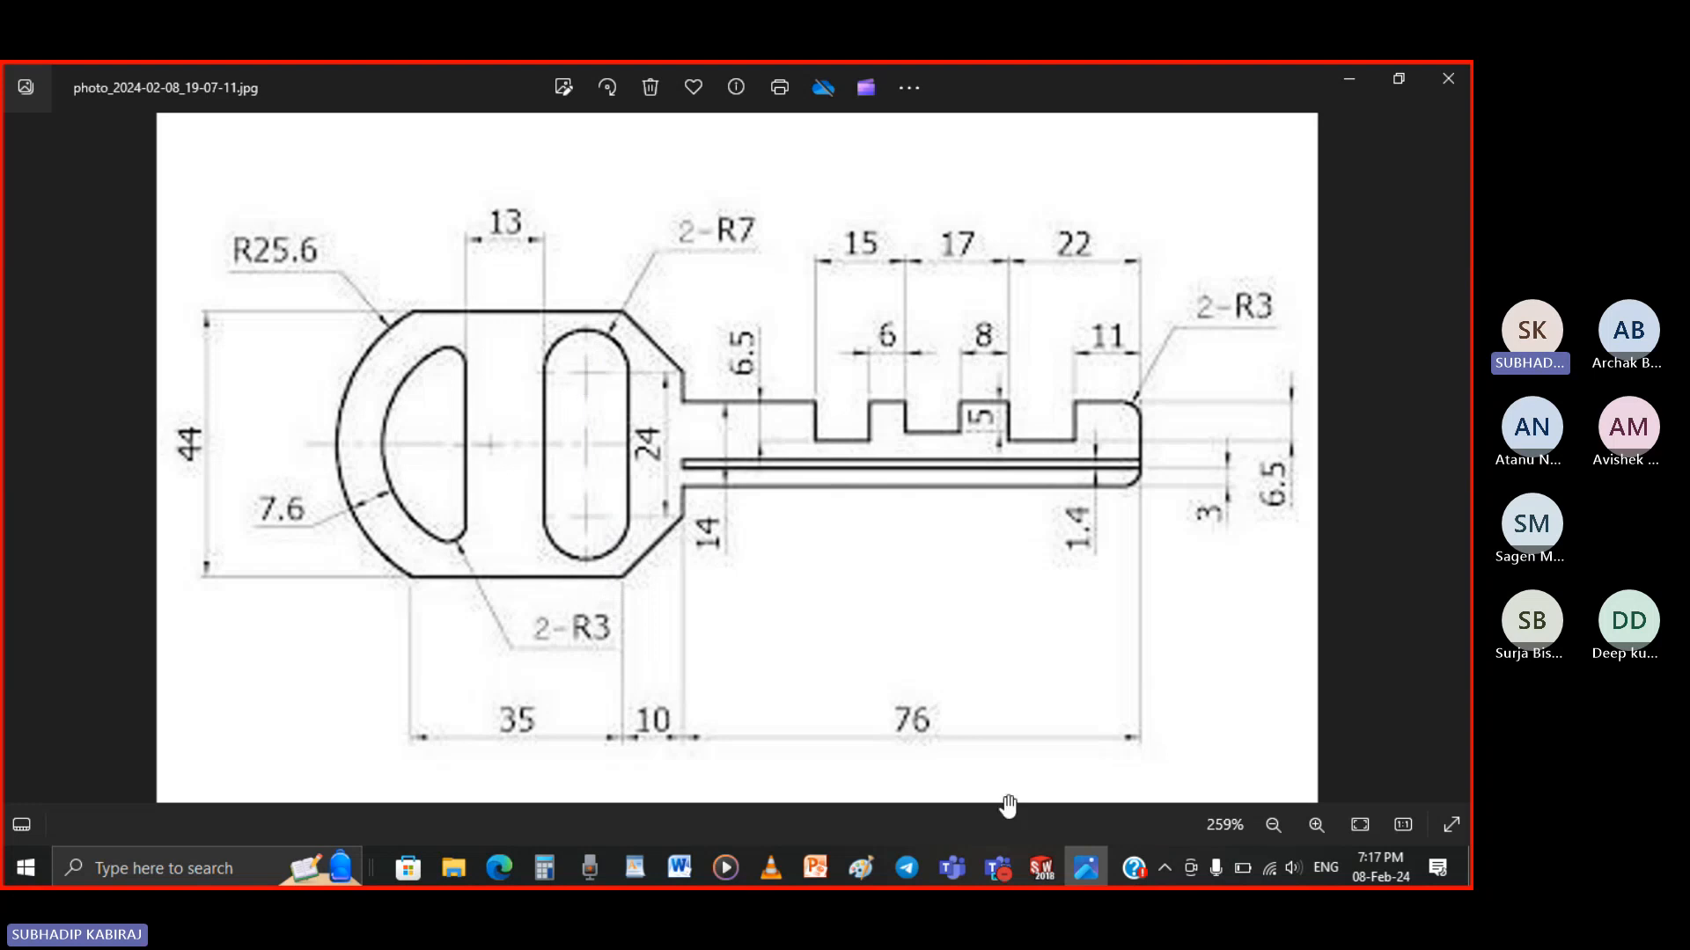
click(1058, 870)
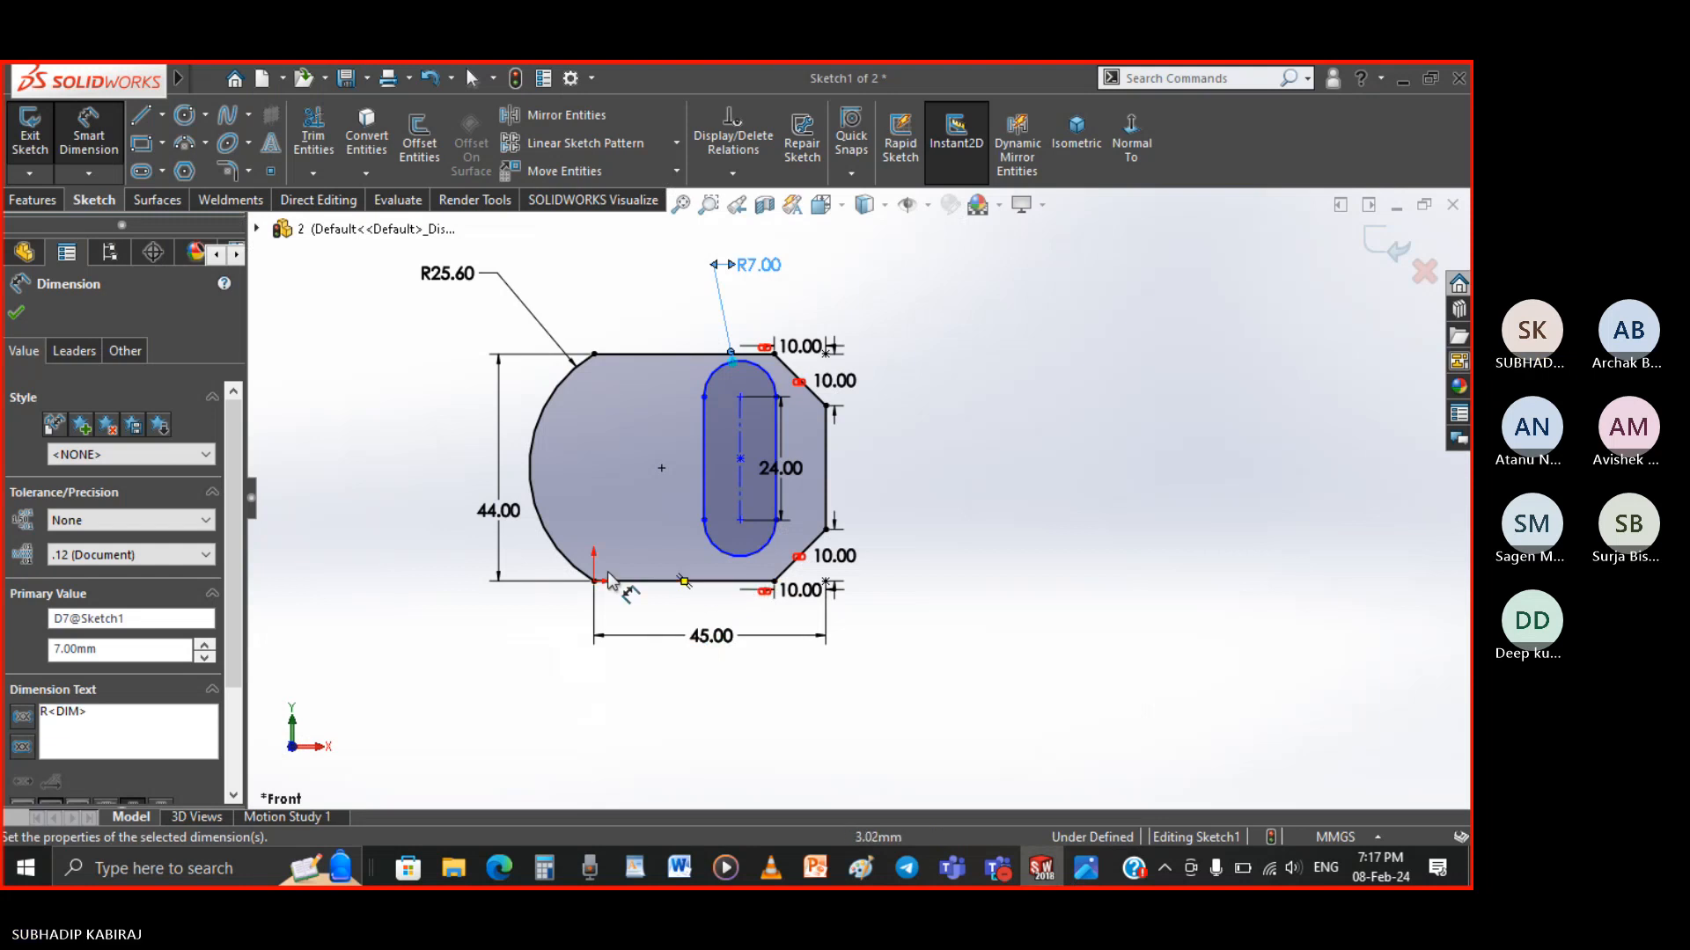
key(Escape)
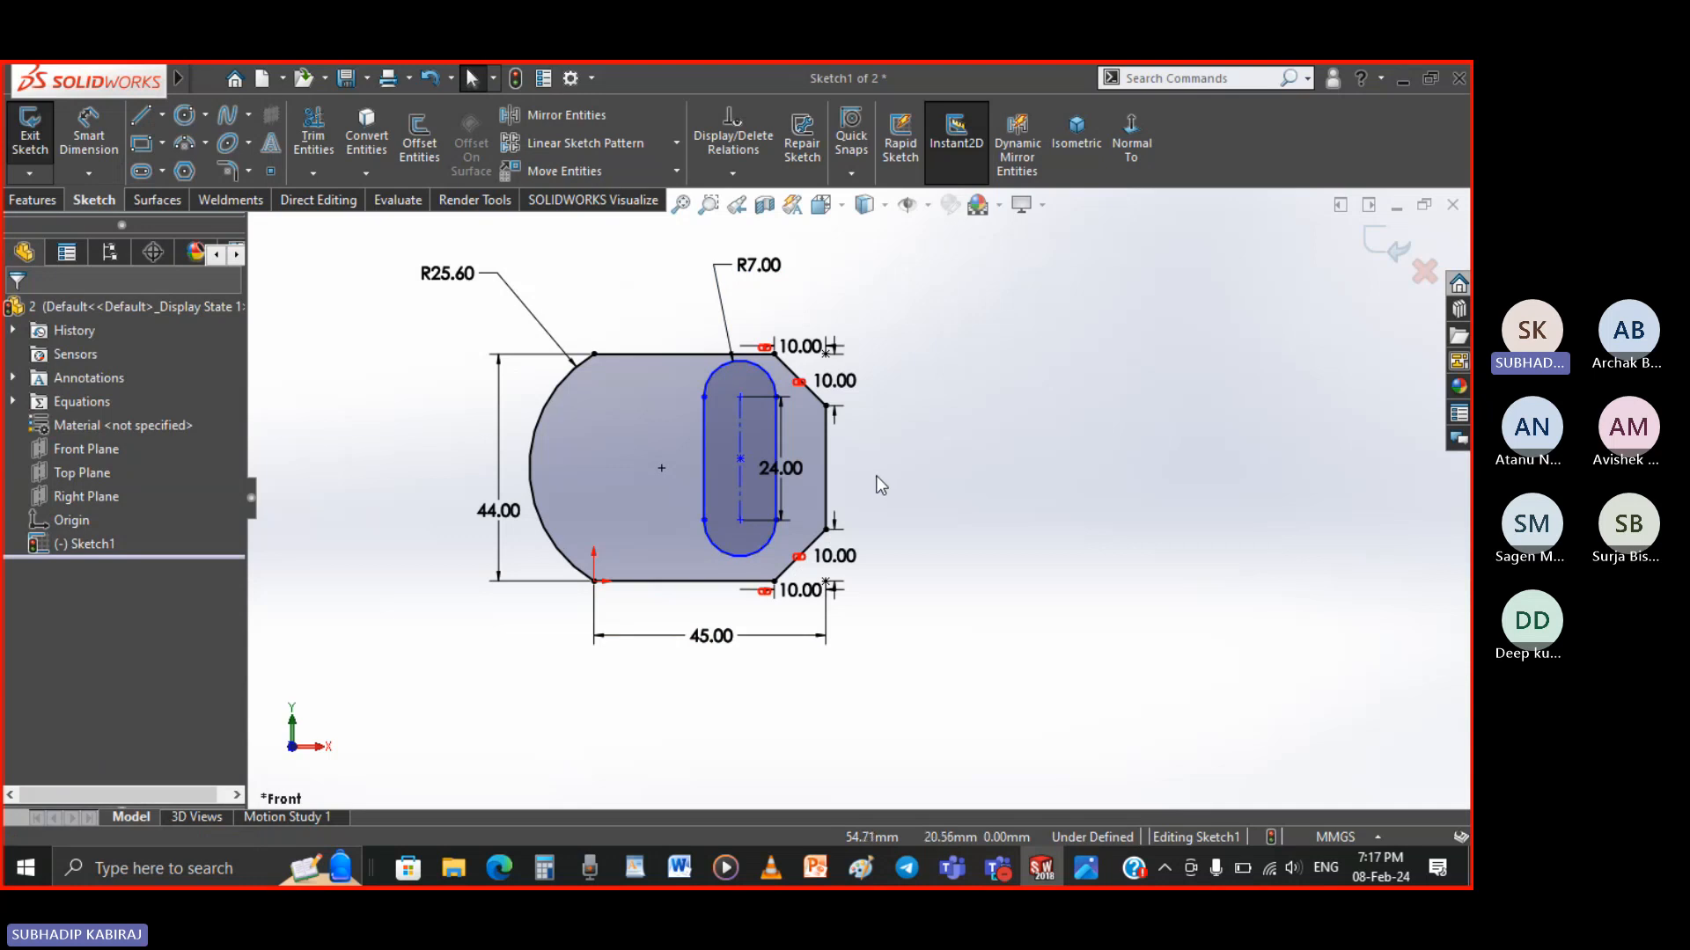
Dimension the slot's upper centre point 10 mm below the profile's top edge
click(733, 173)
click(676, 171)
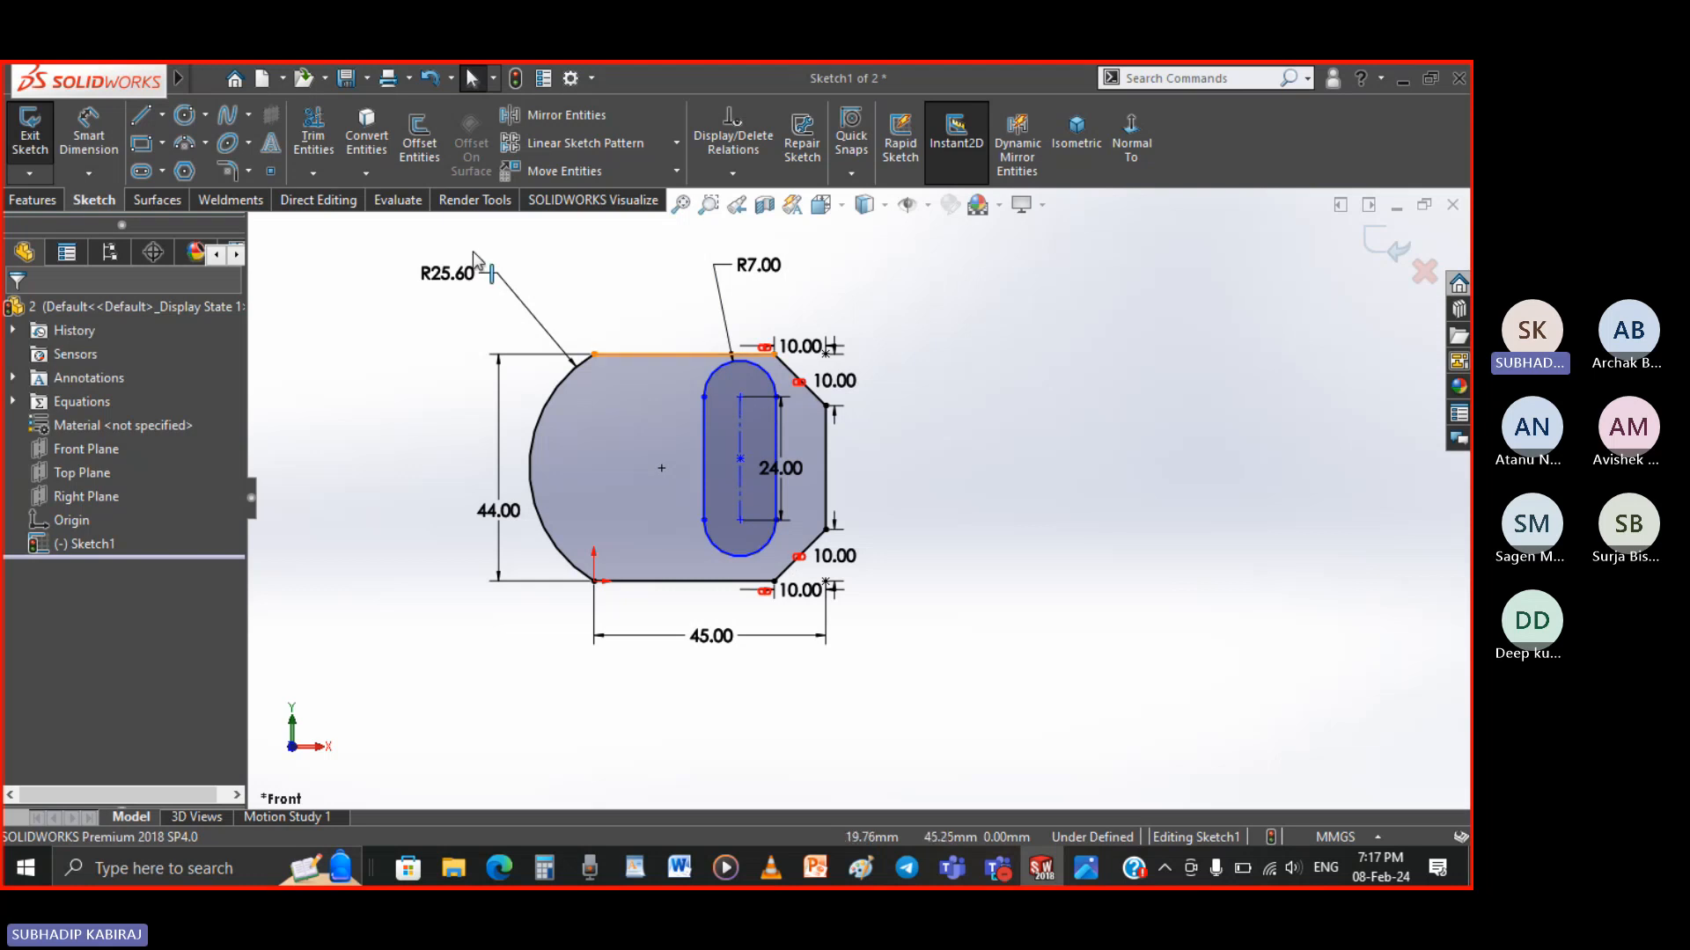
click(84, 130)
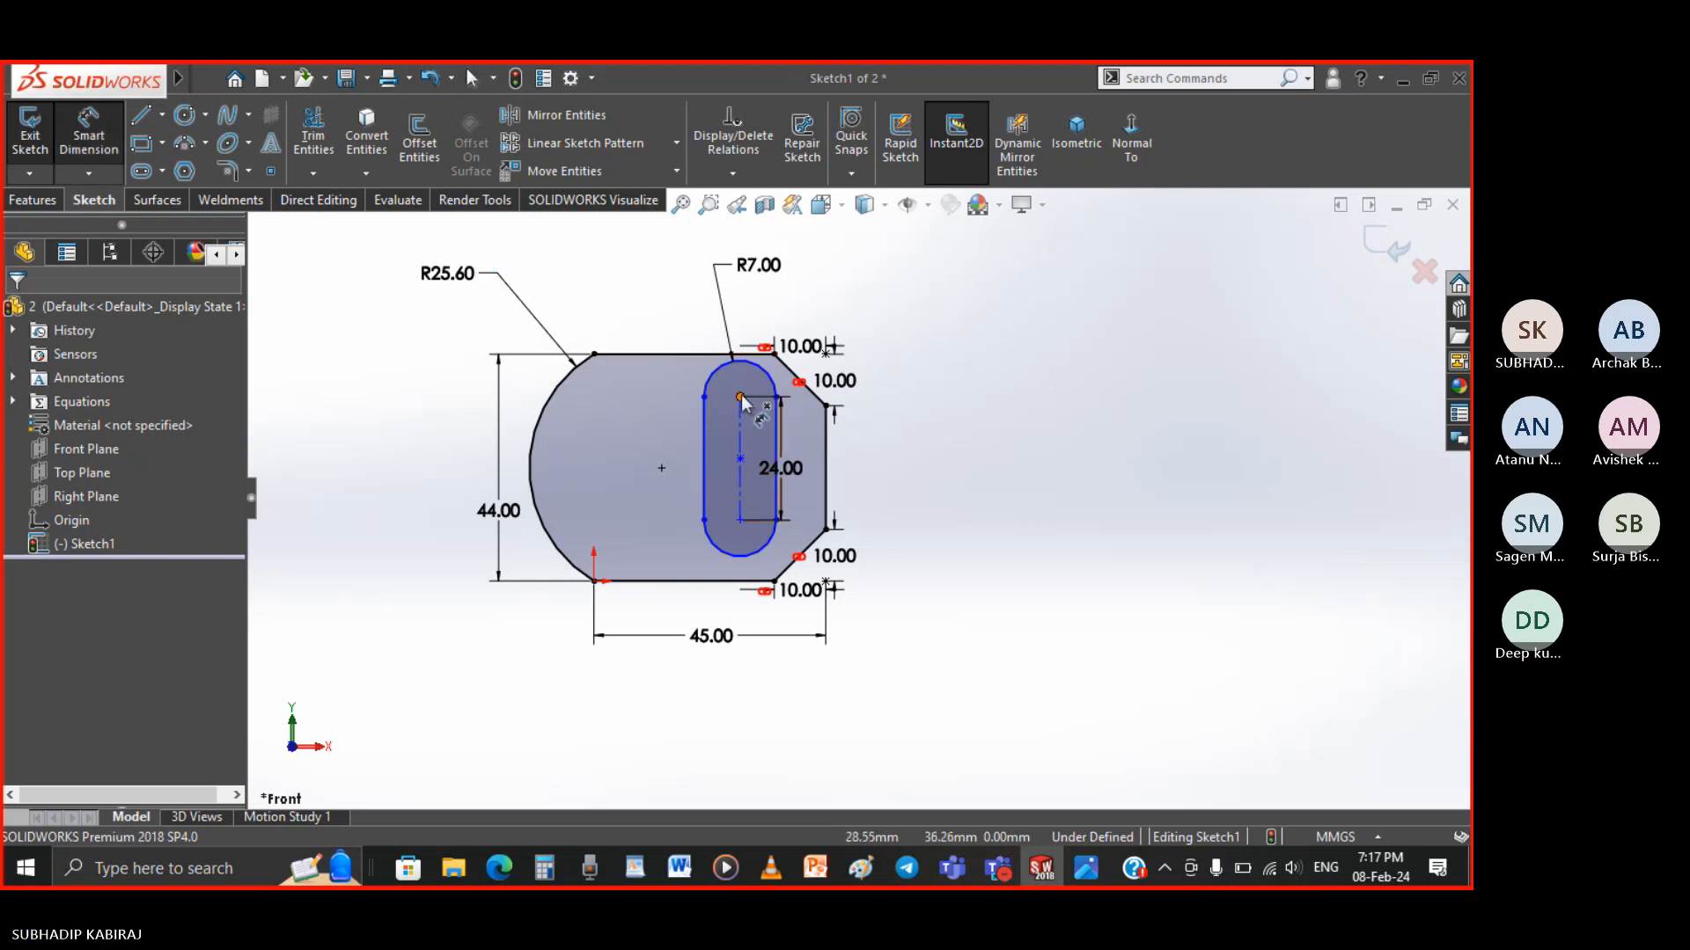
click(694, 355)
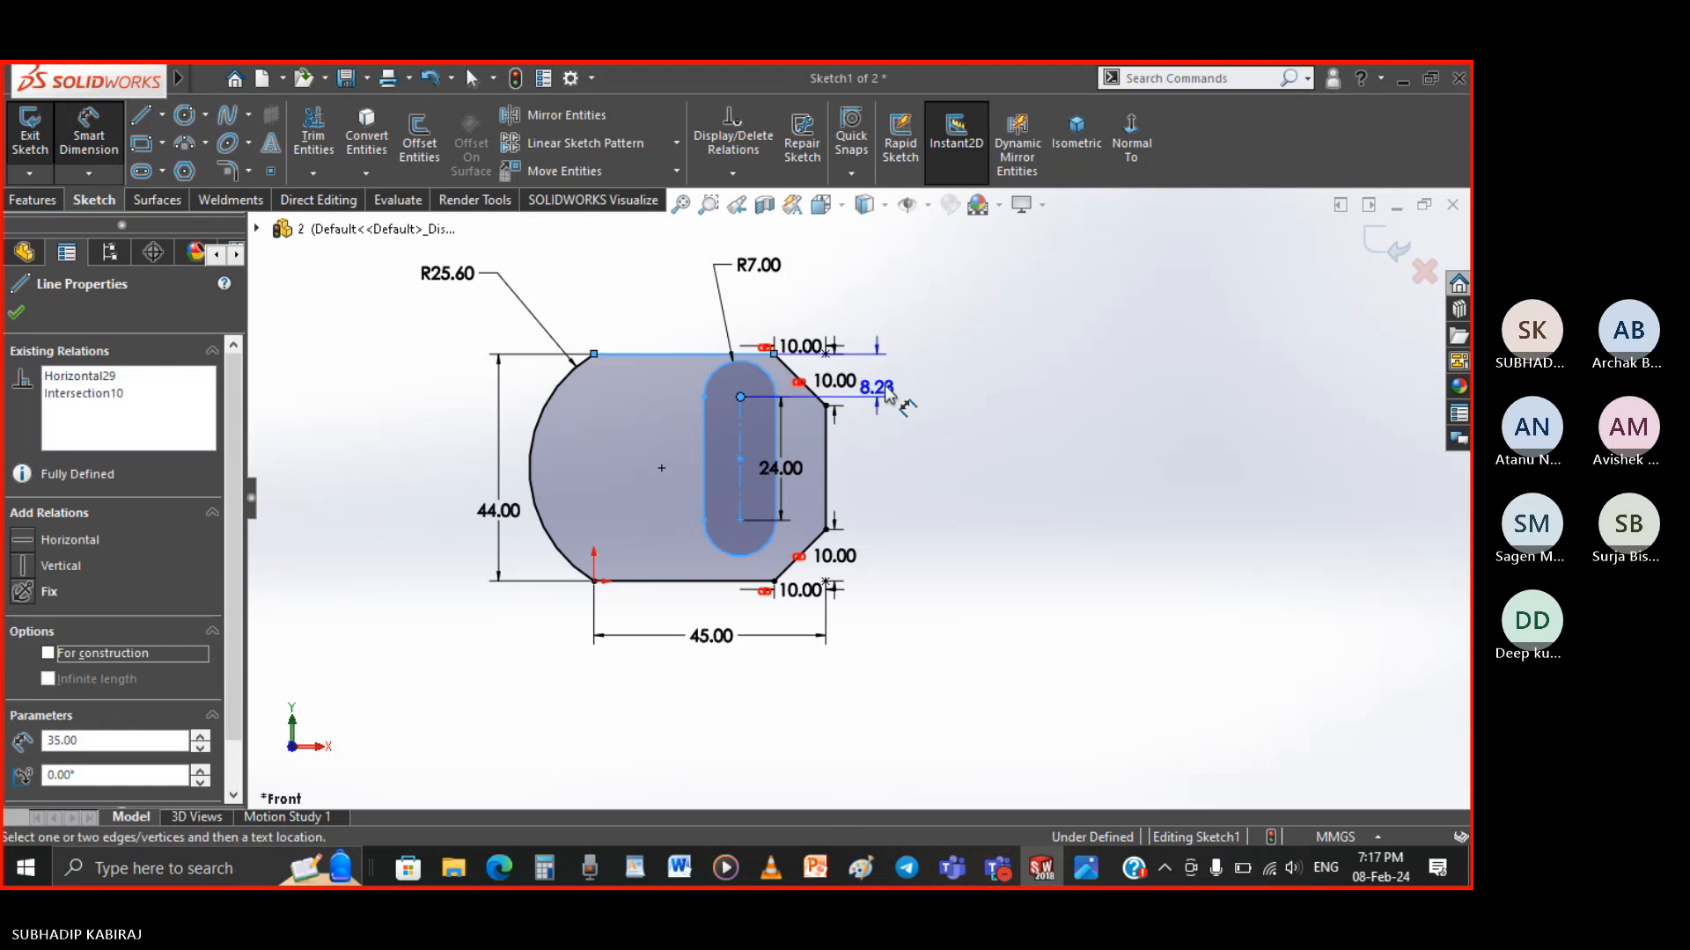
click(906, 393)
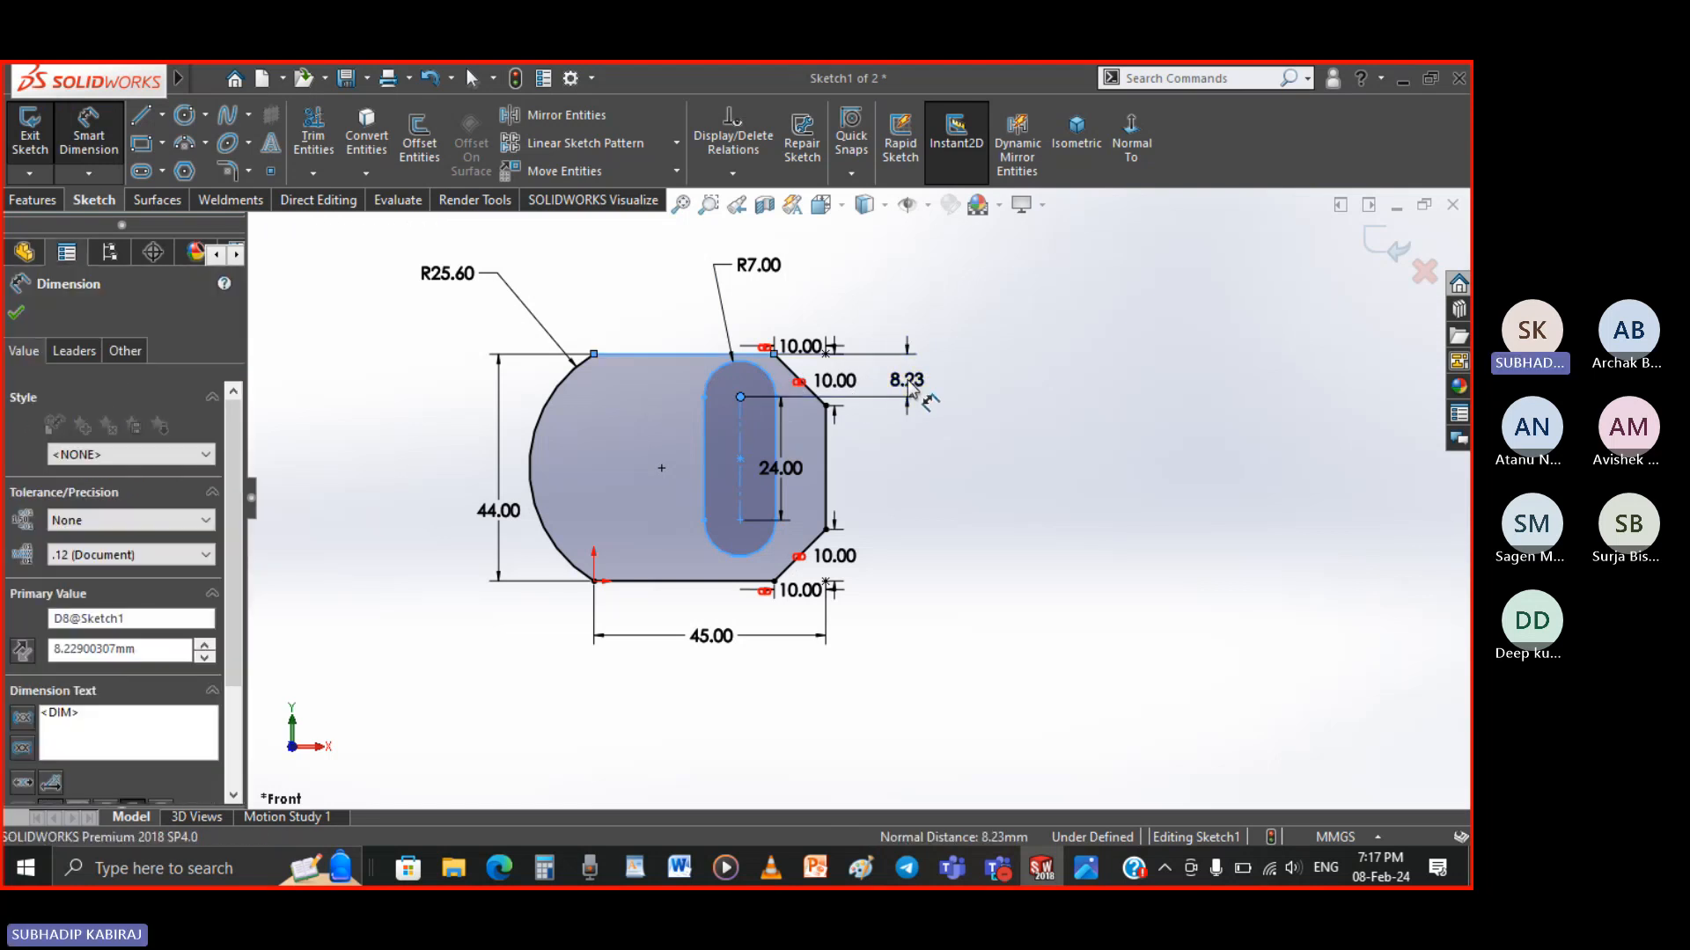
text(10)
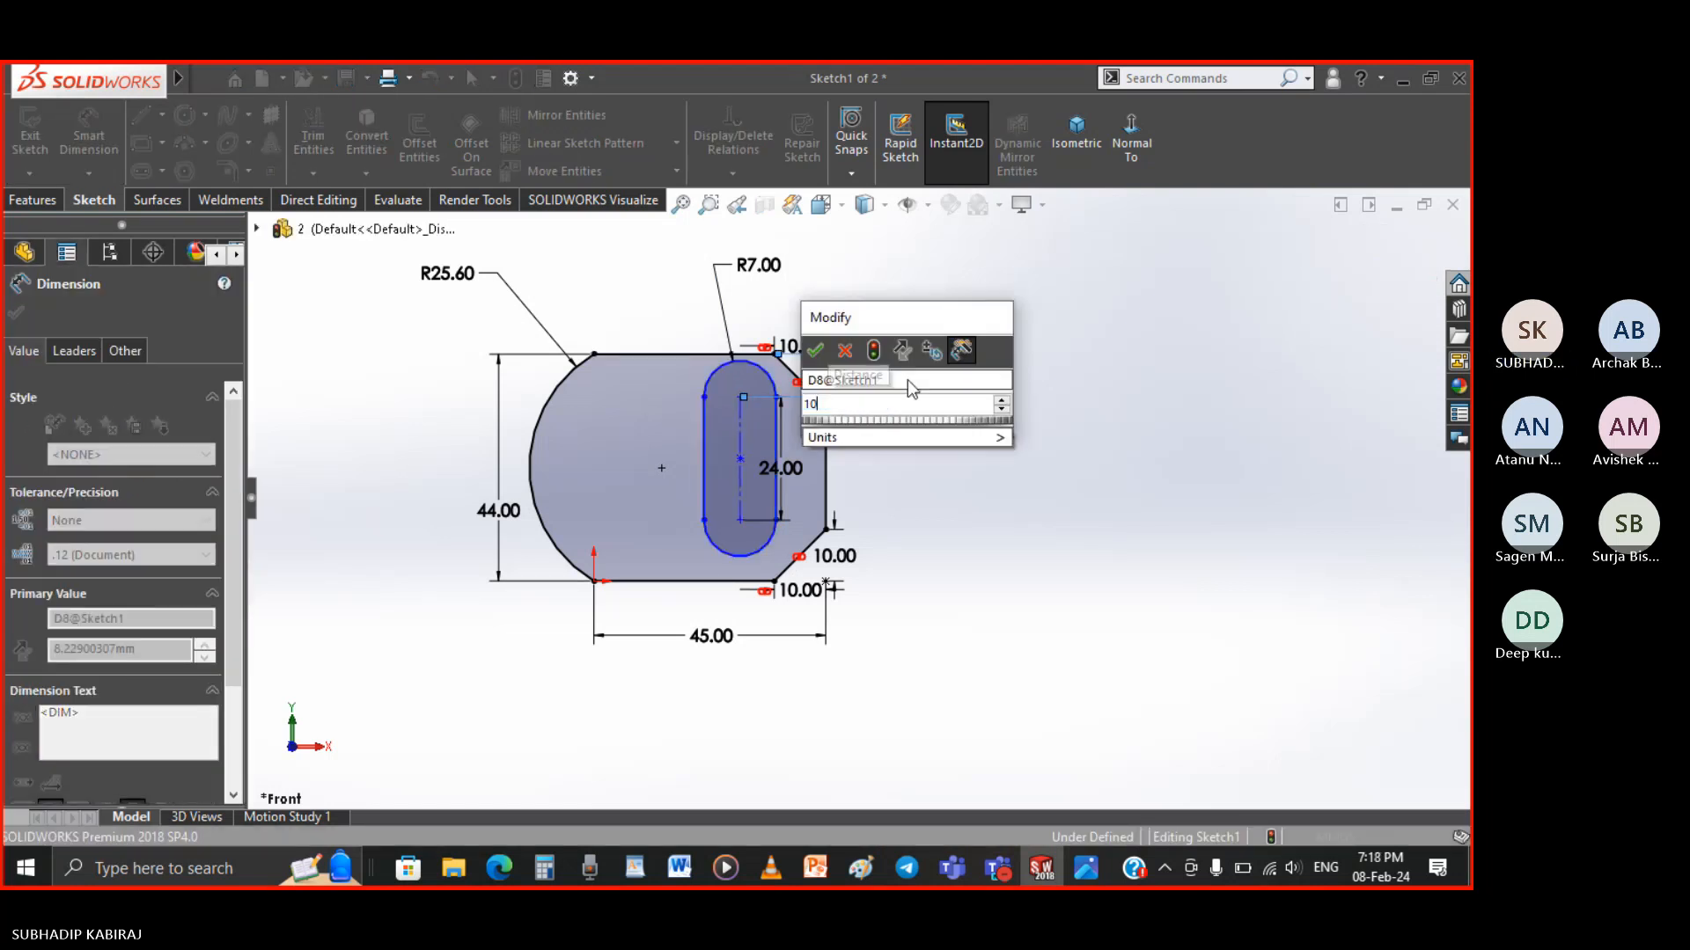
key(Return)
key(Escape)
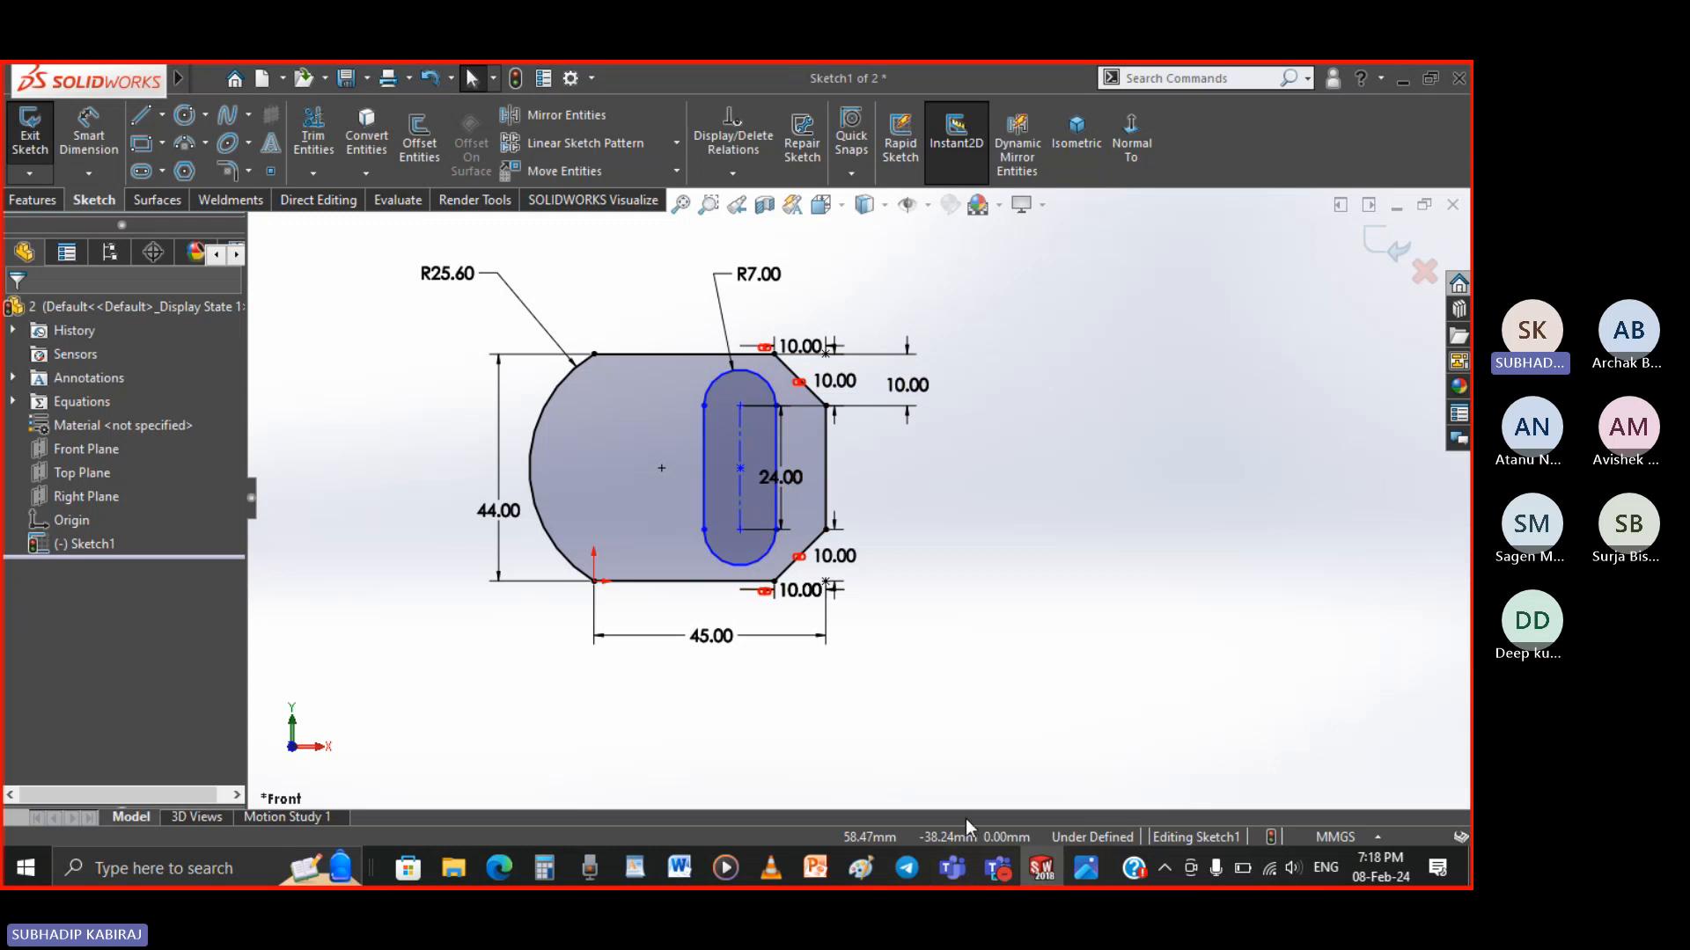
Check the slot's placement in the key reference drawing and inspect the length of the profile's right vertical edge
click(1086, 867)
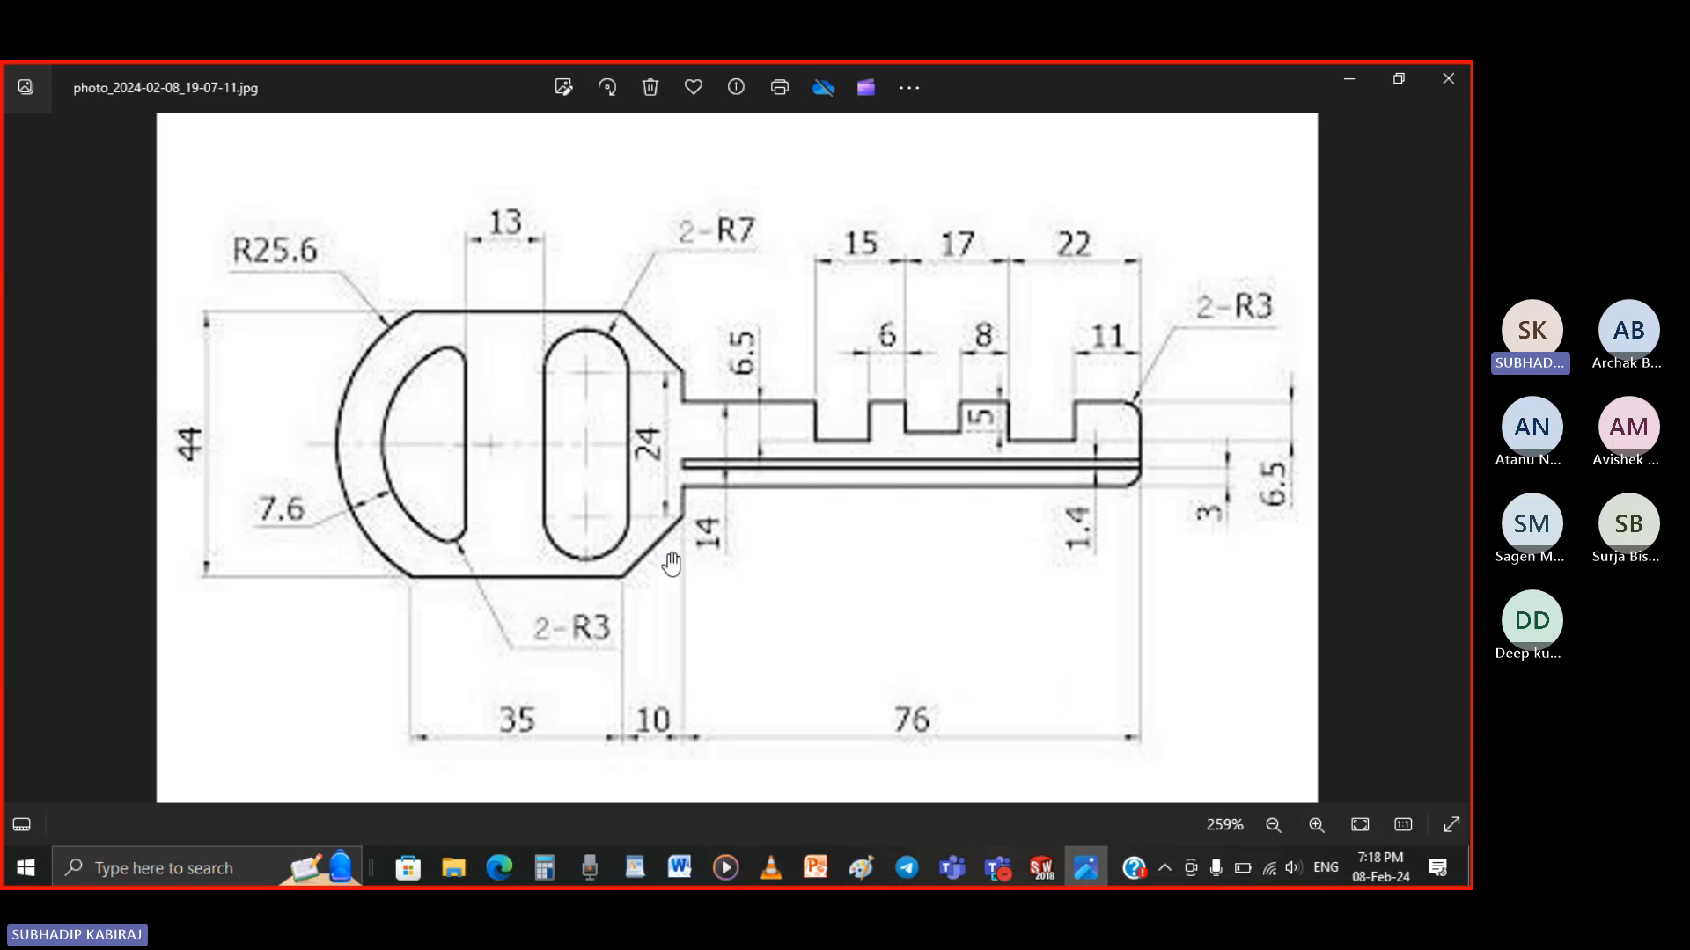
click(1041, 868)
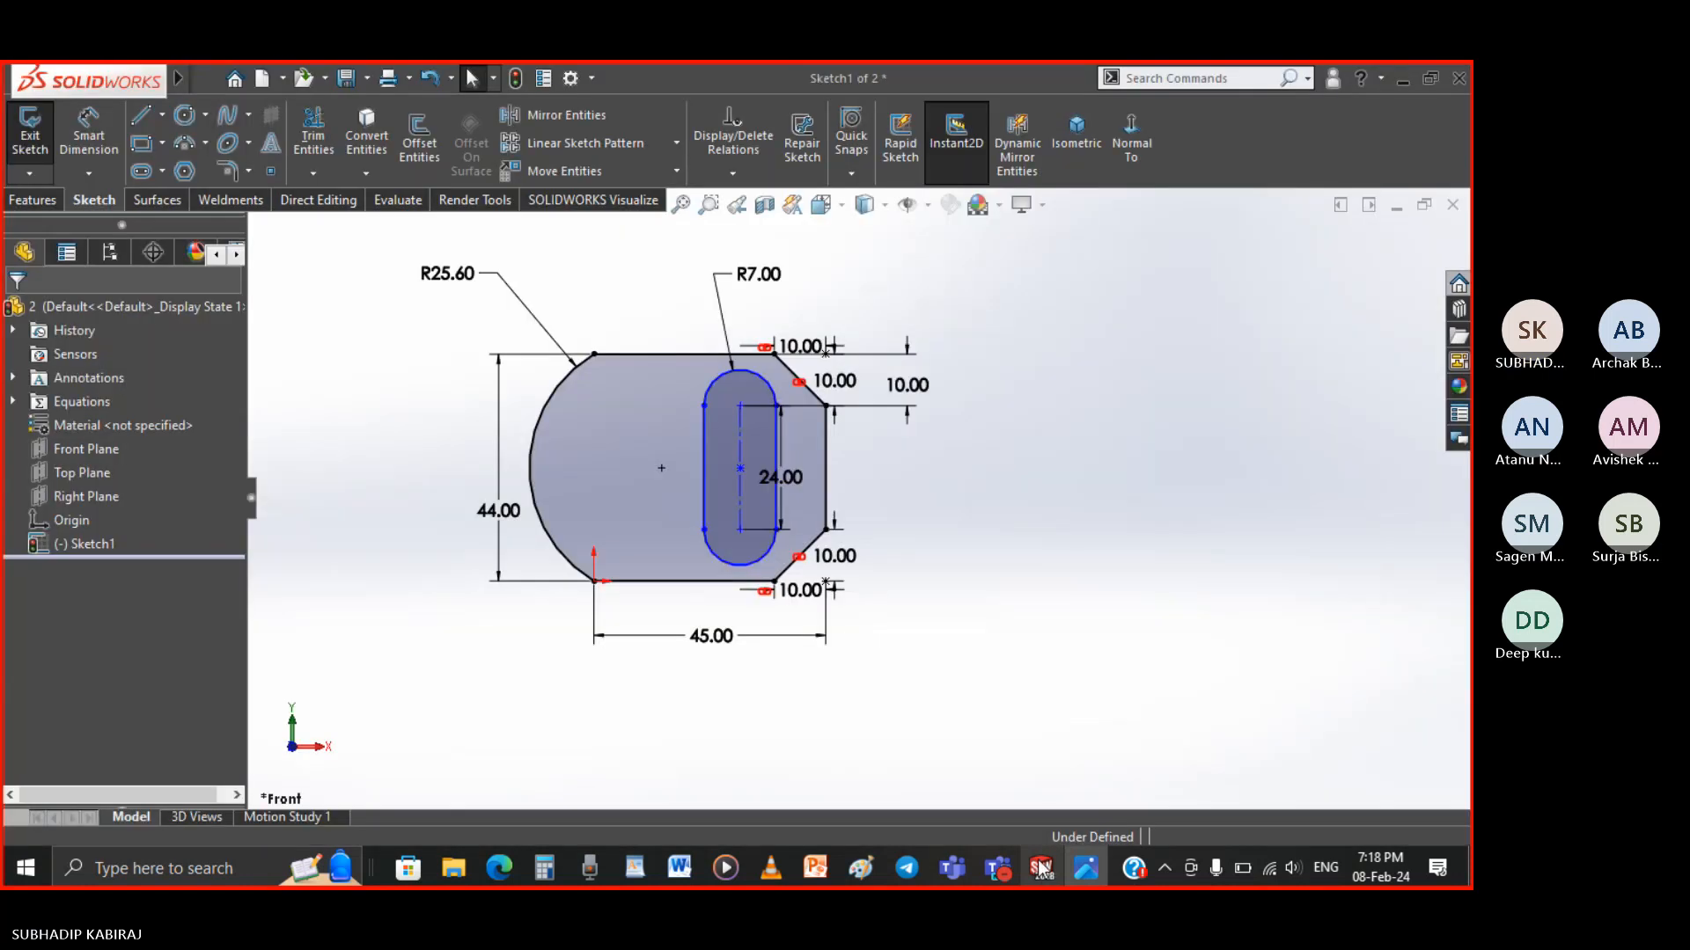
click(826, 467)
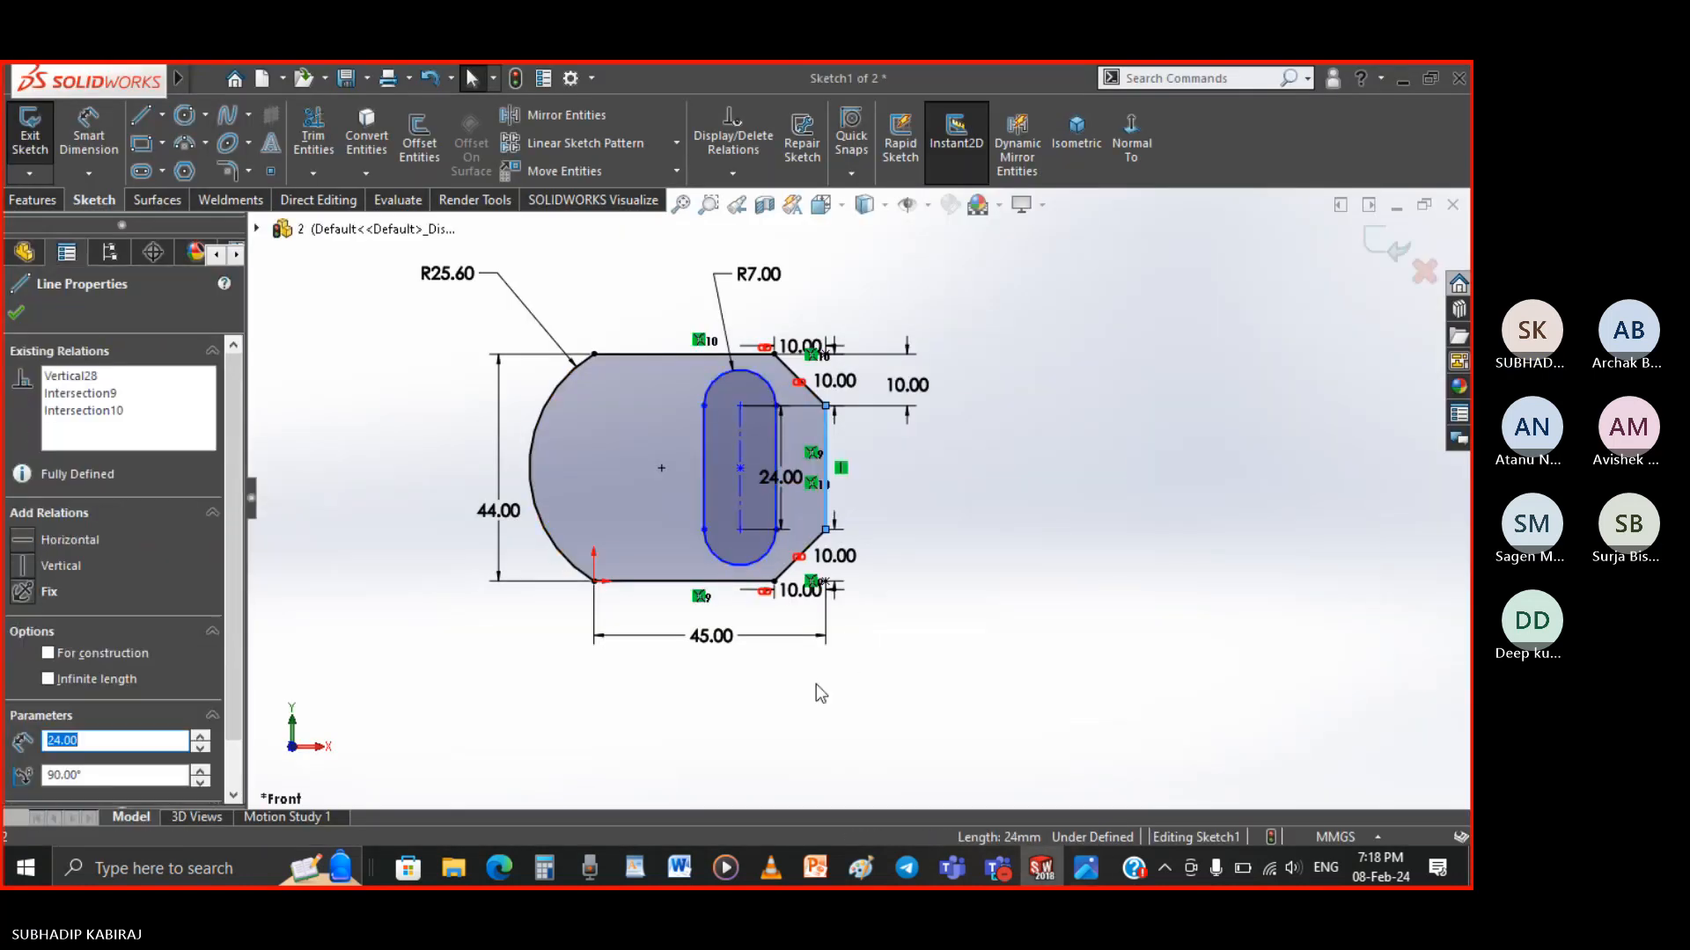
key(Escape)
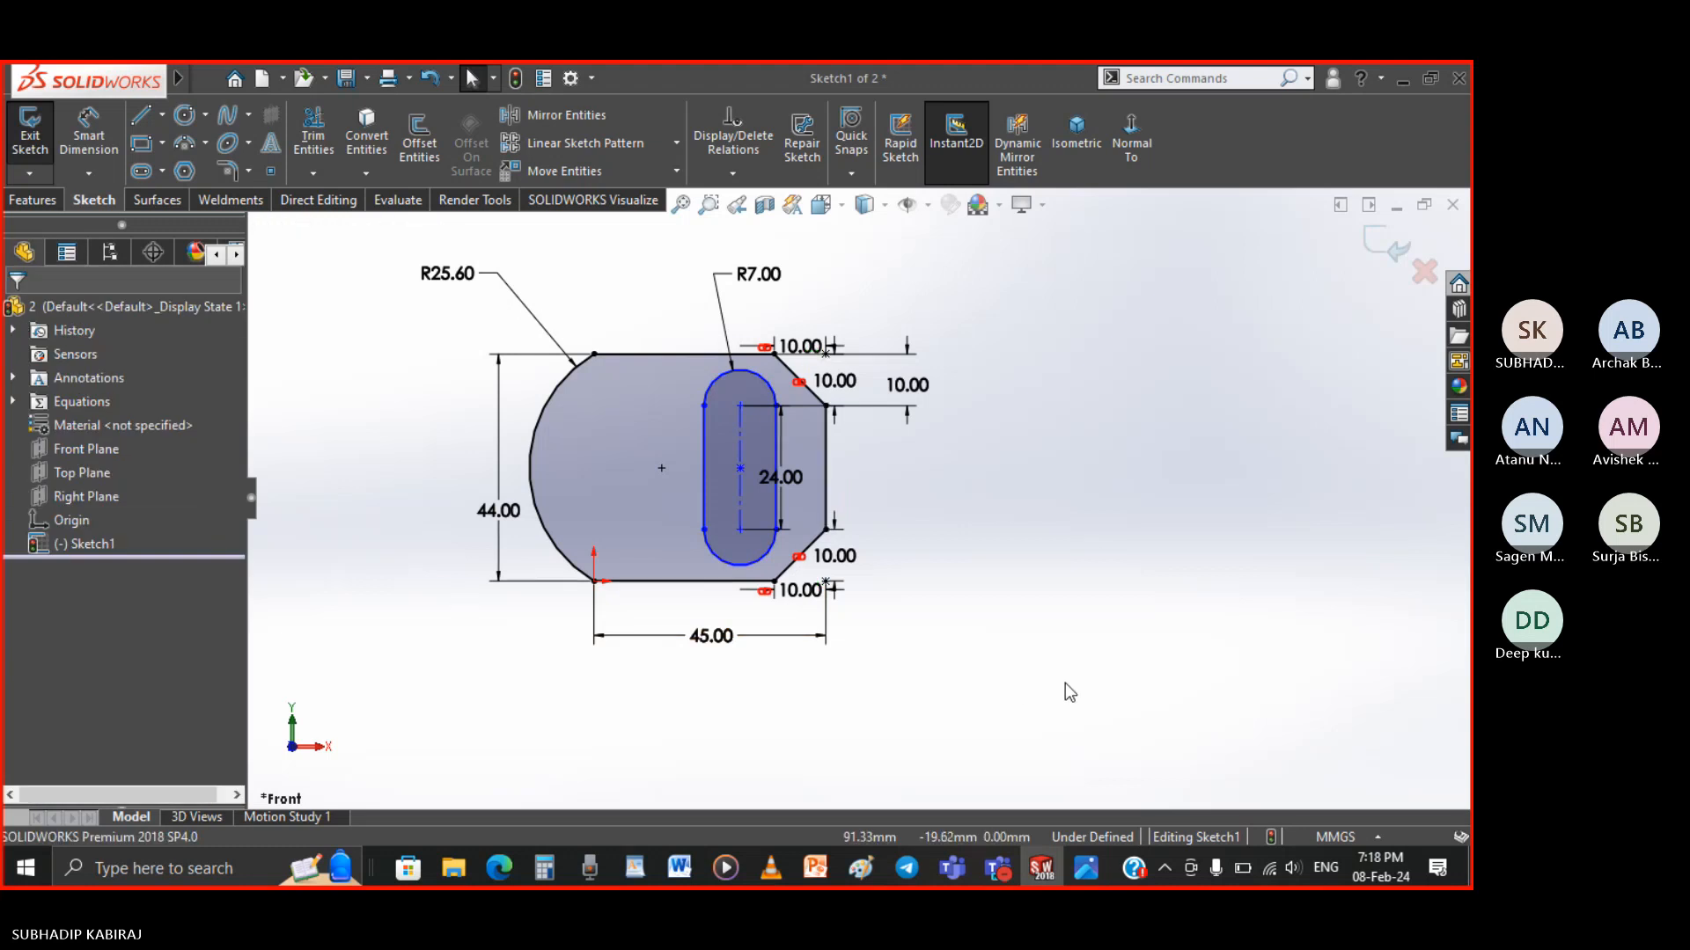
Try a horizontal dimension between the slot's right side and the profile's right edge, and remove it again
key(d)
scroll(789, 550, down, 2)
scroll(790, 550, down, 3)
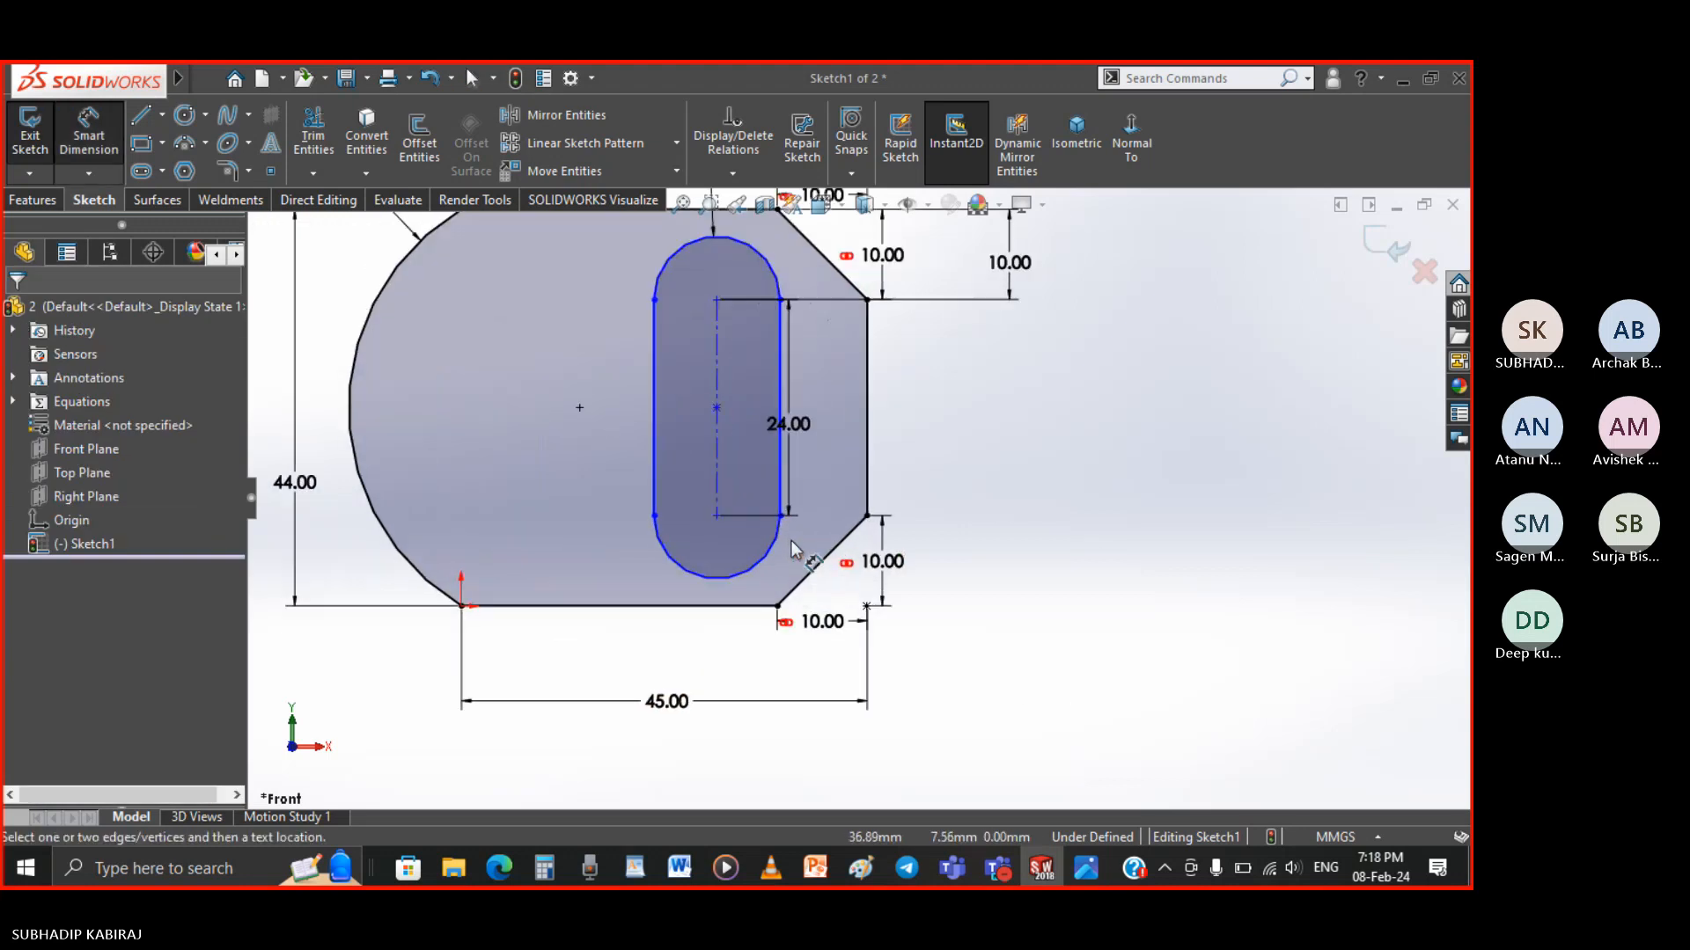
click(885, 462)
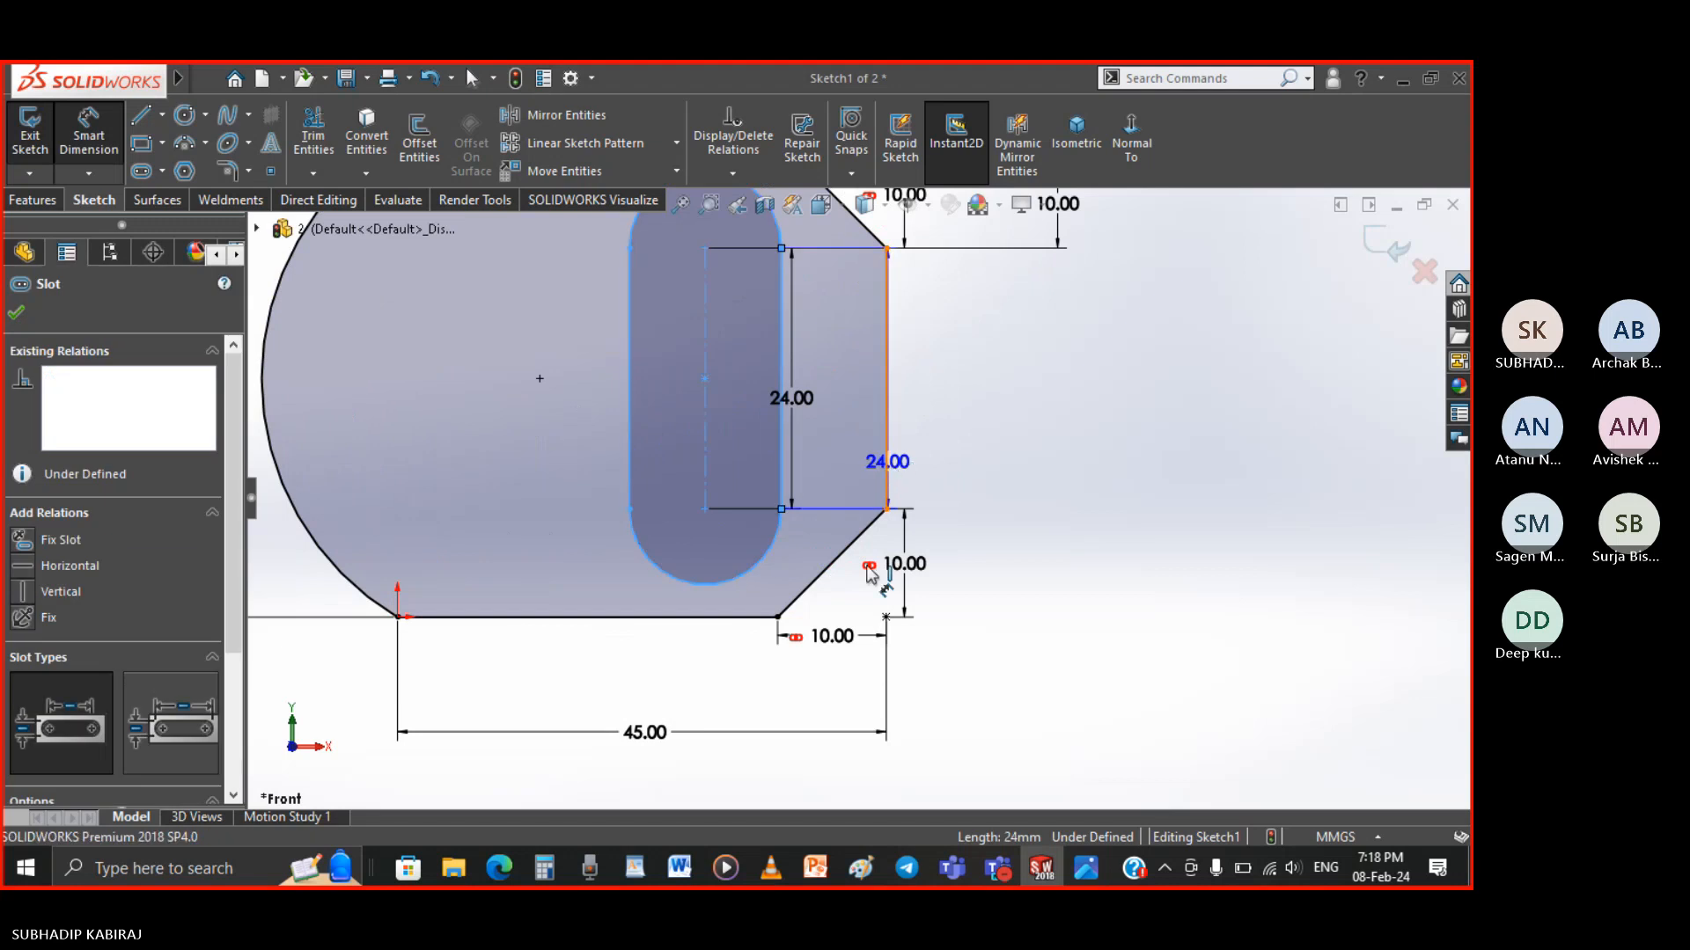
click(871, 651)
click(847, 684)
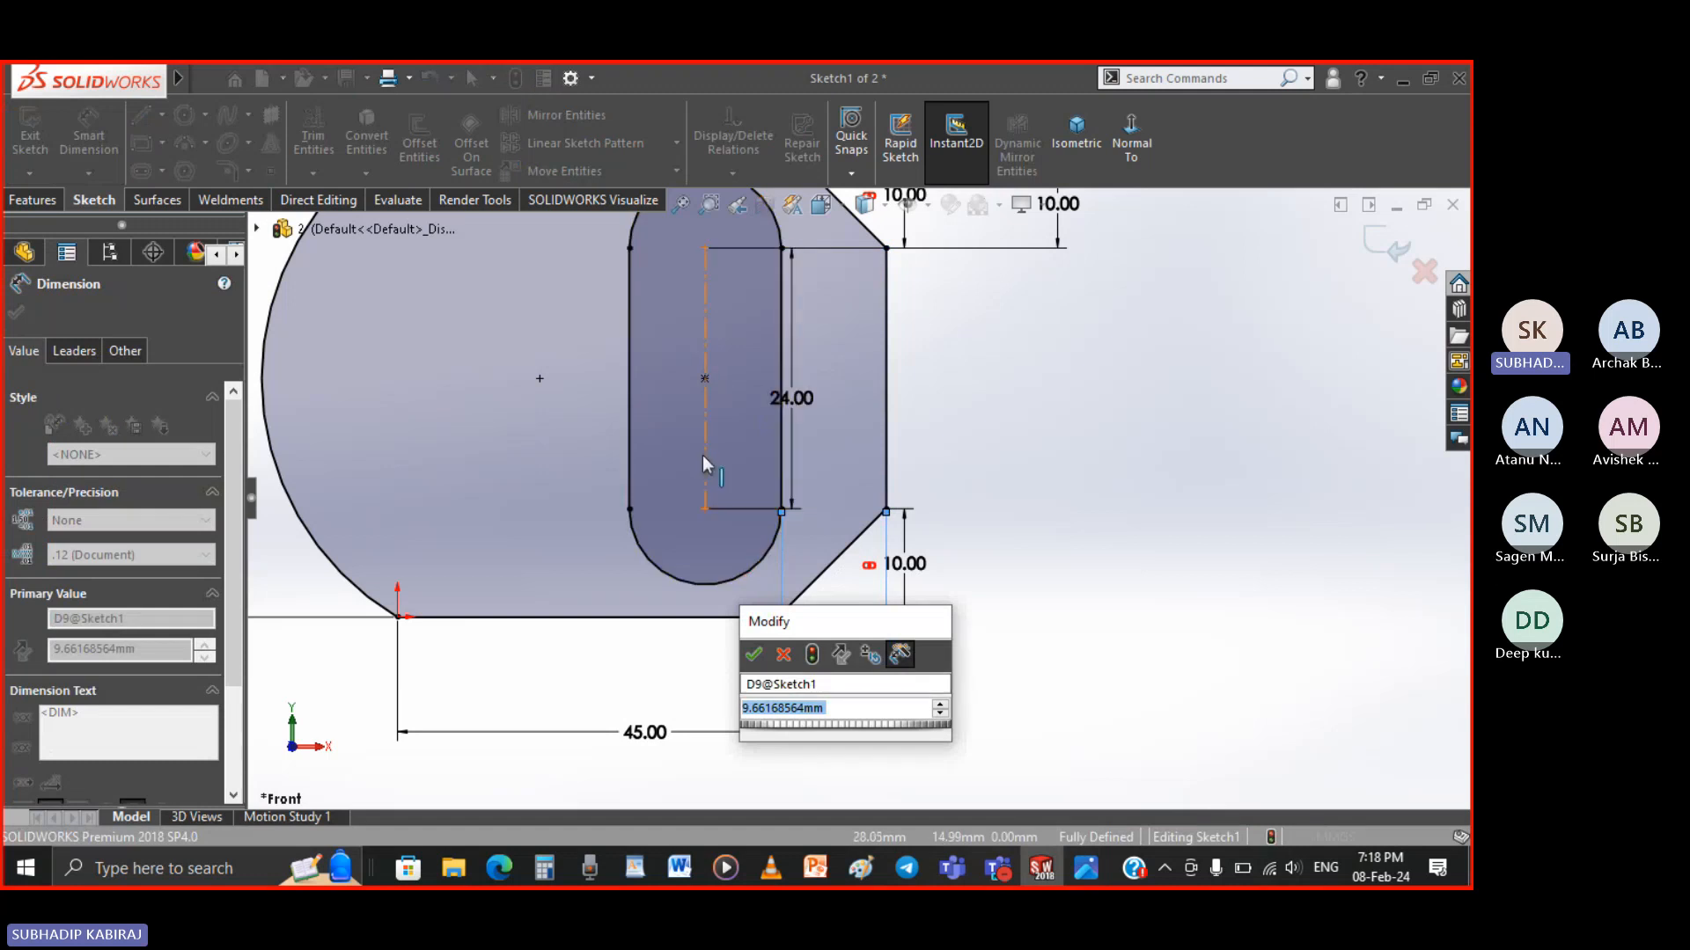
key(Return)
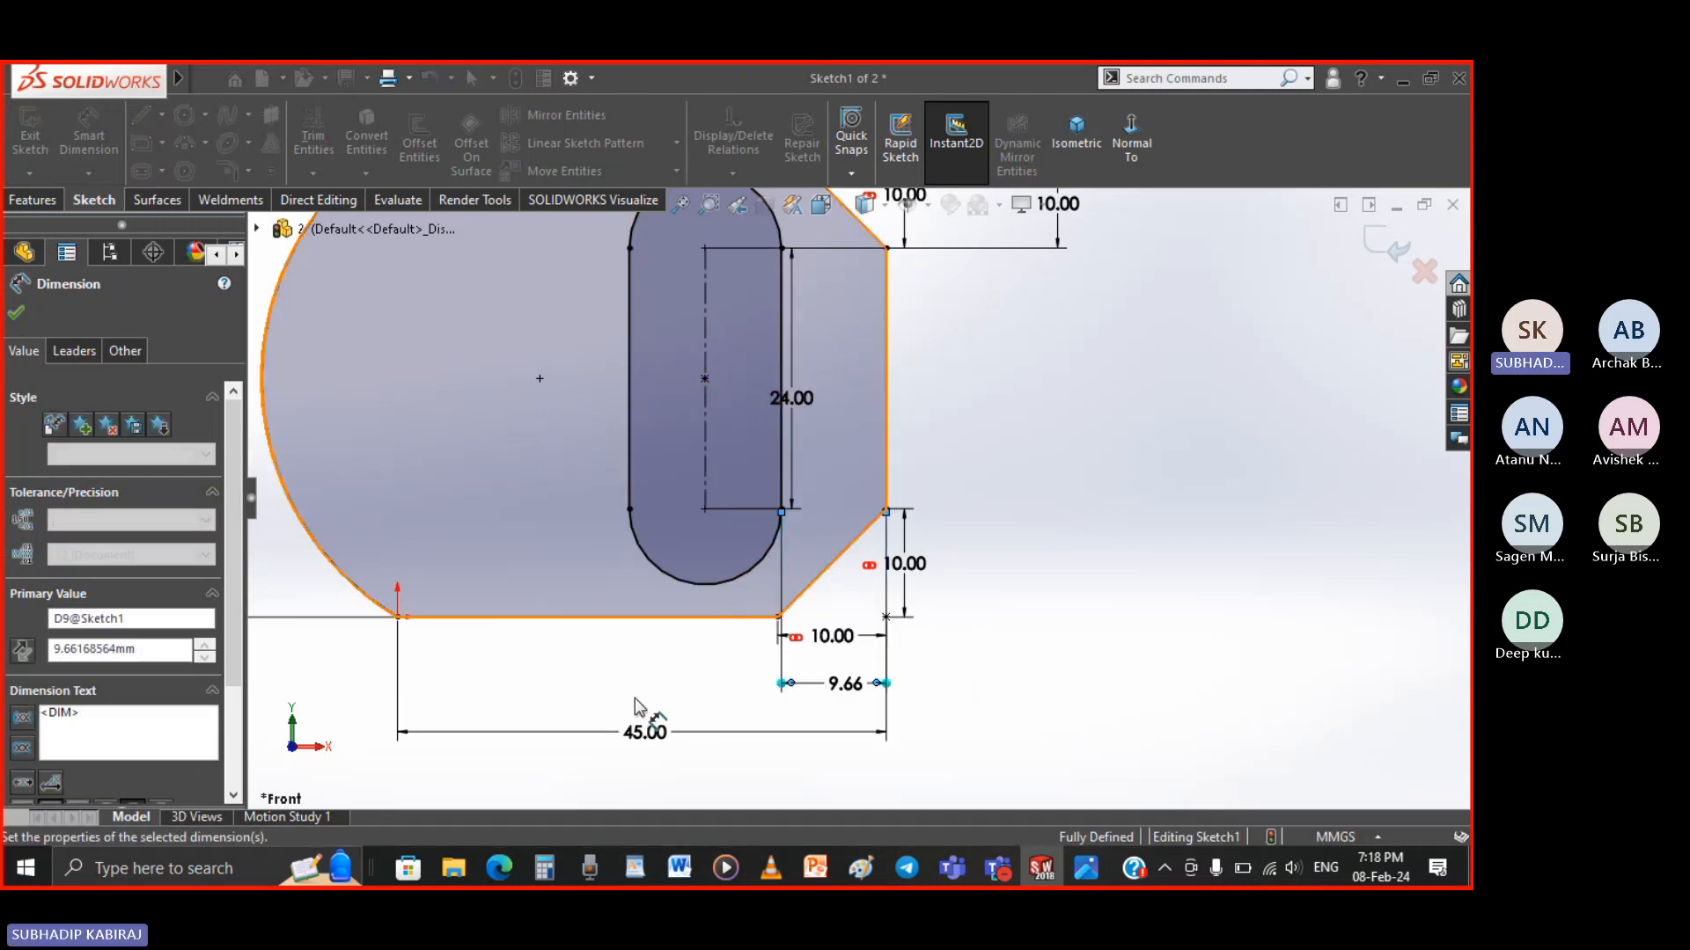
click(635, 699)
drag(824, 712, 754, 657)
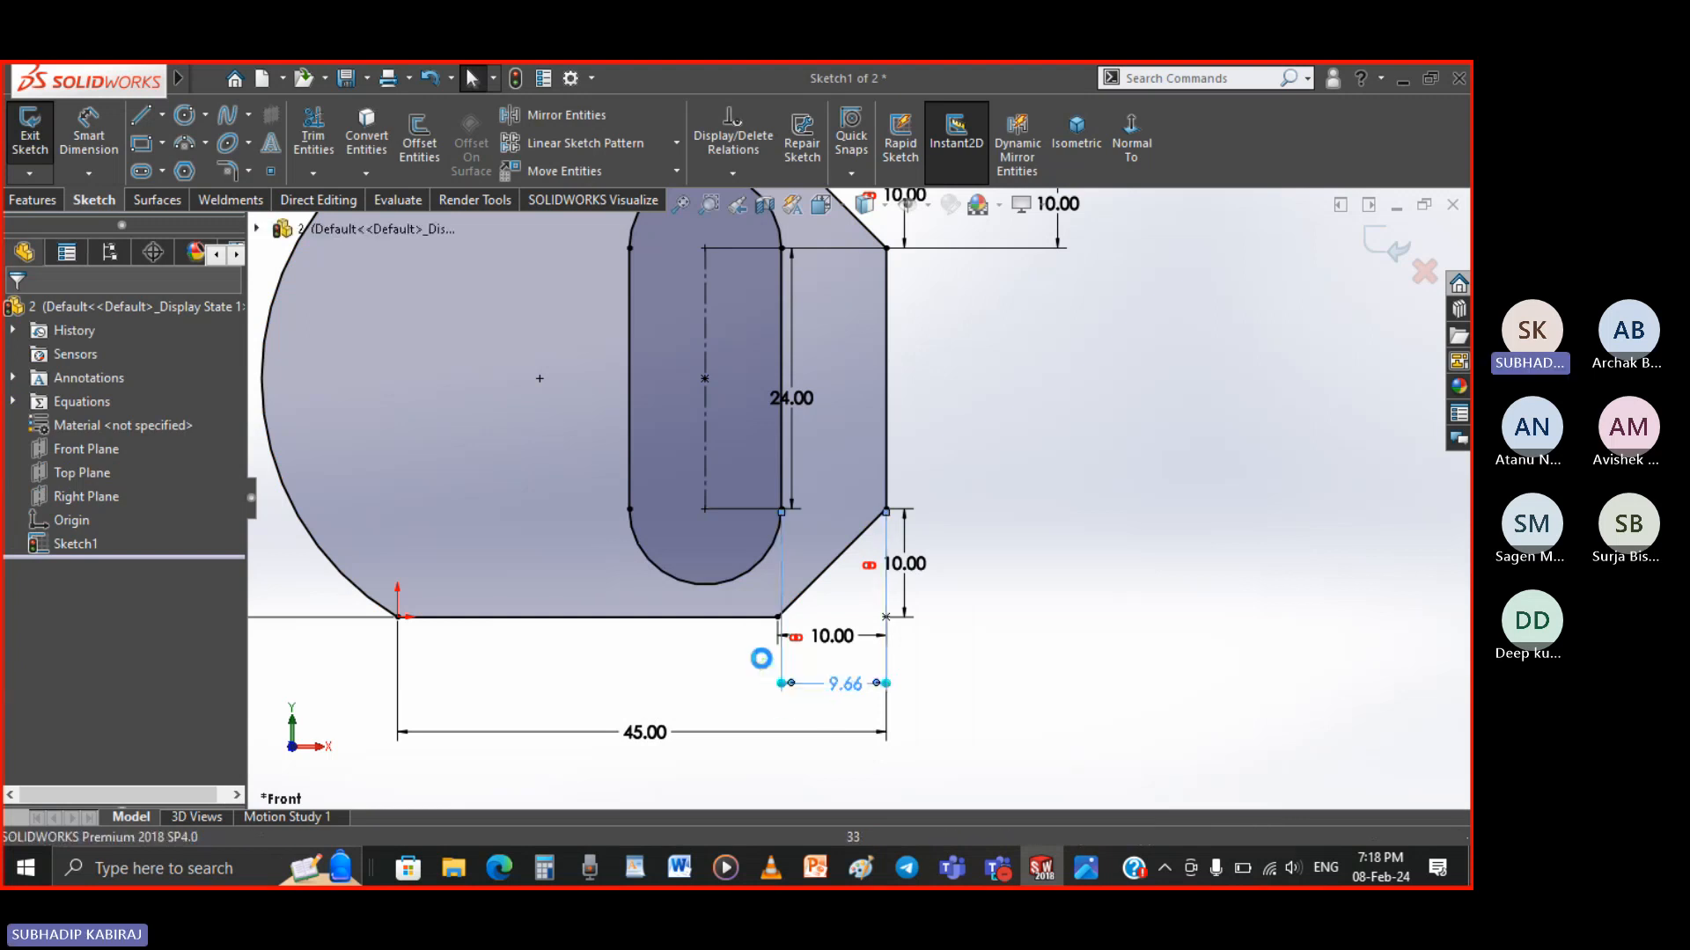
key(Delete)
Delete the 10 mm dimension between the slot's upper centre point and the profile's top edge
key(f)
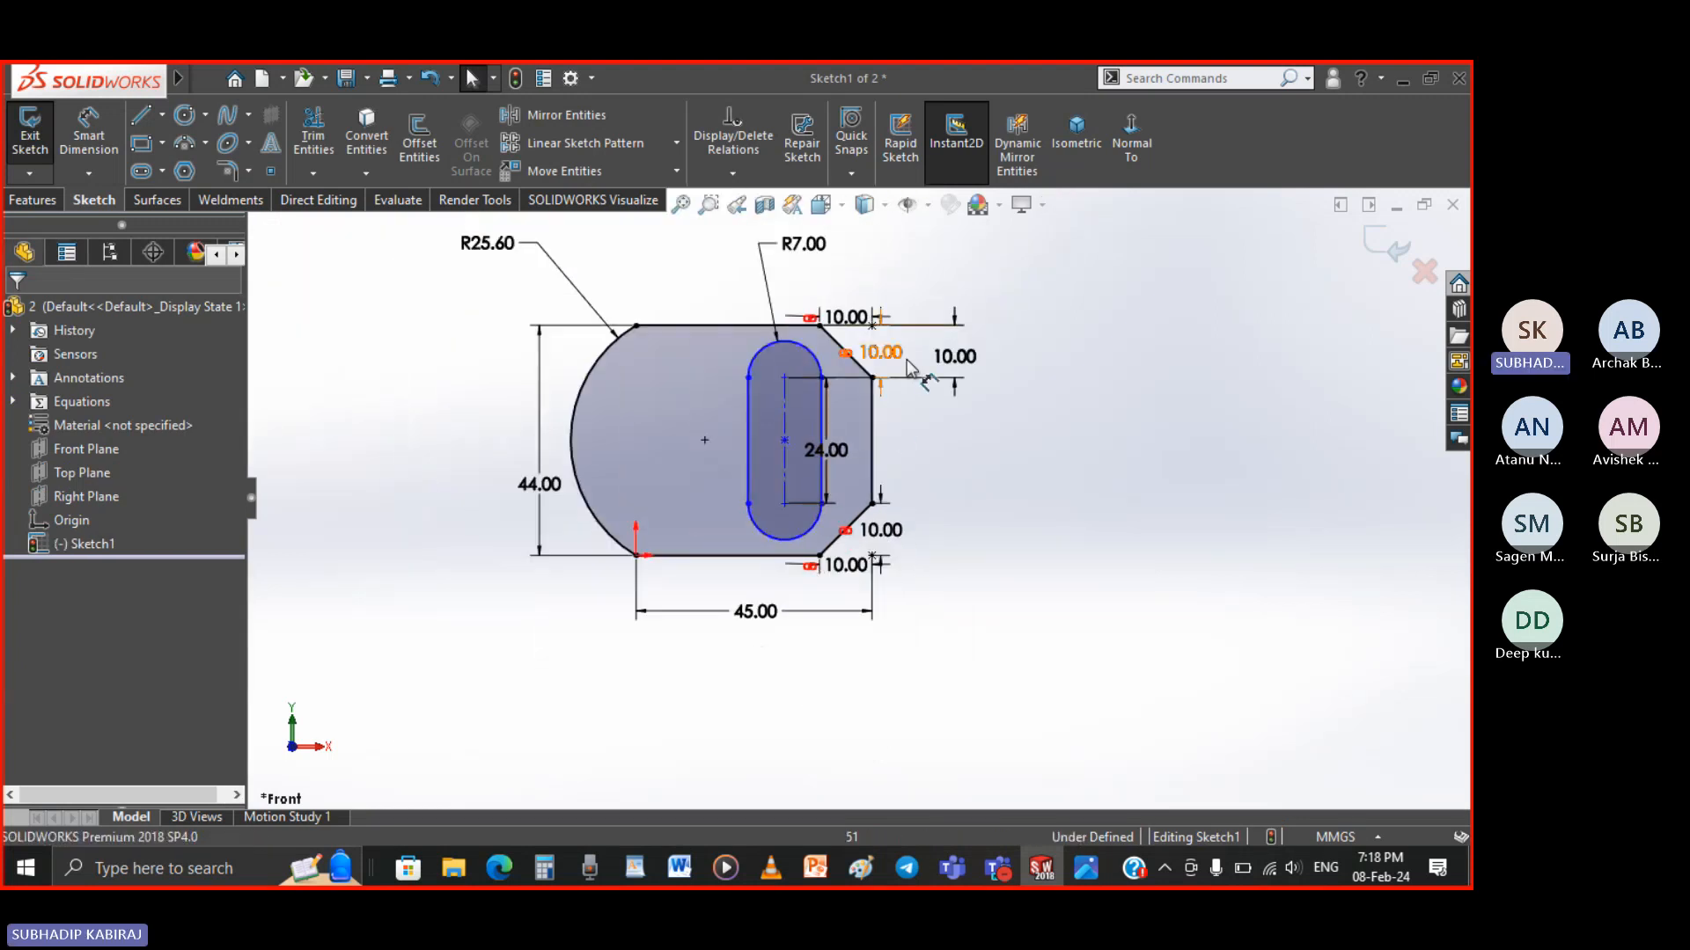
scroll(867, 357, down, 3)
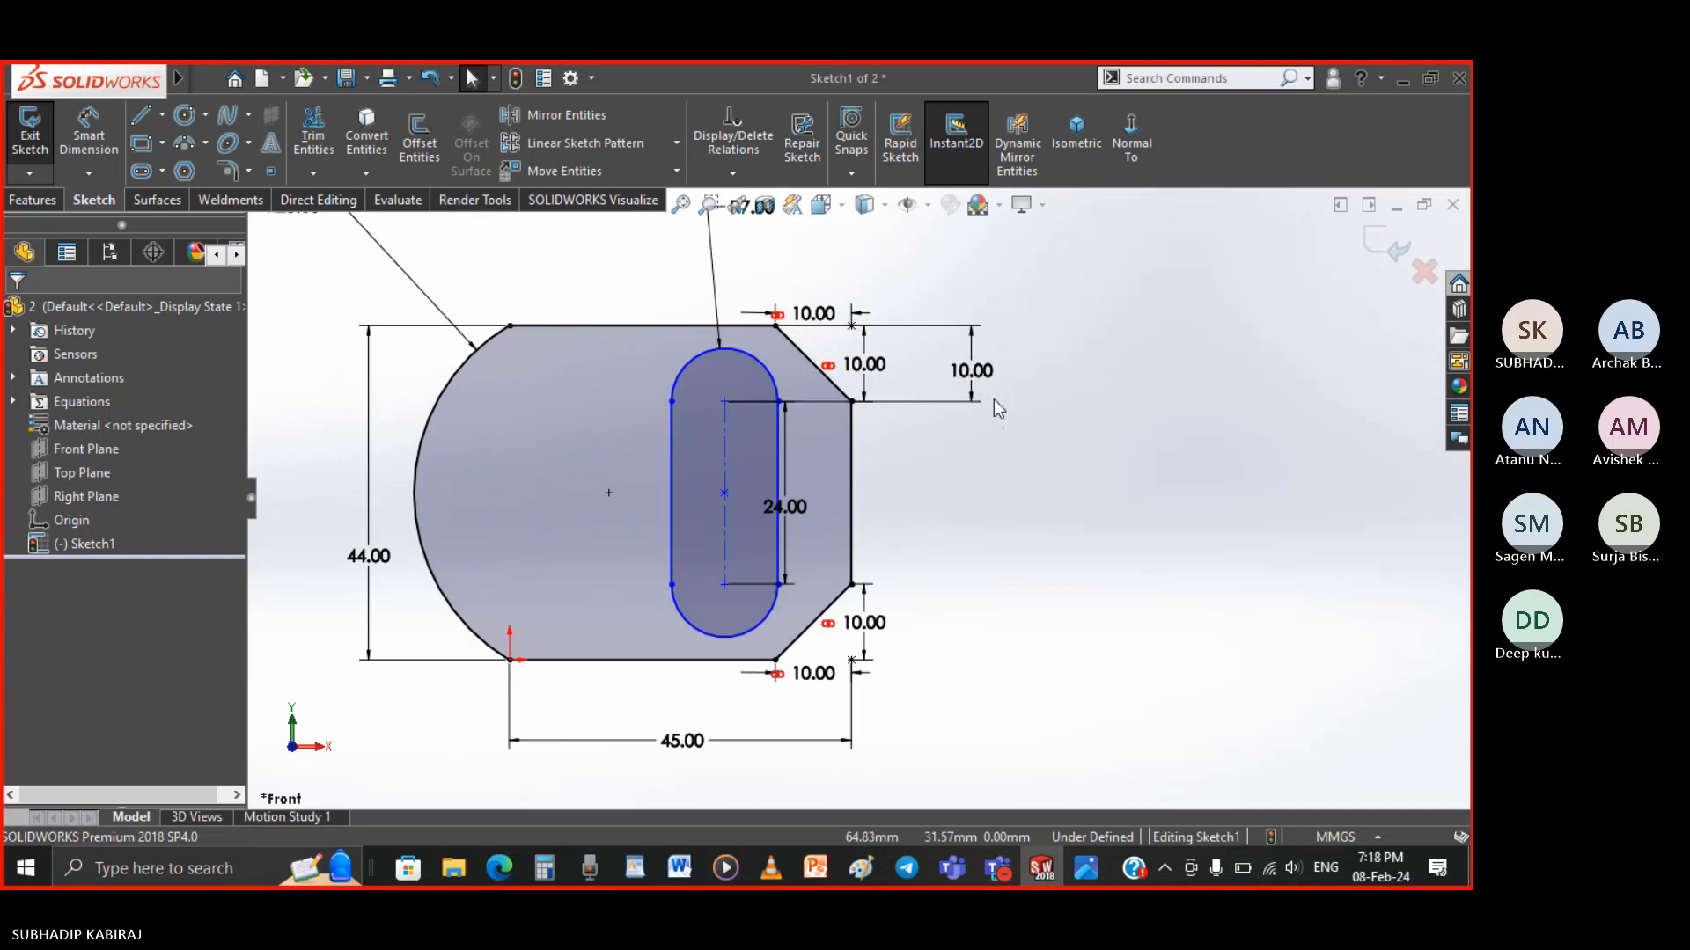
drag(1003, 429, 932, 286)
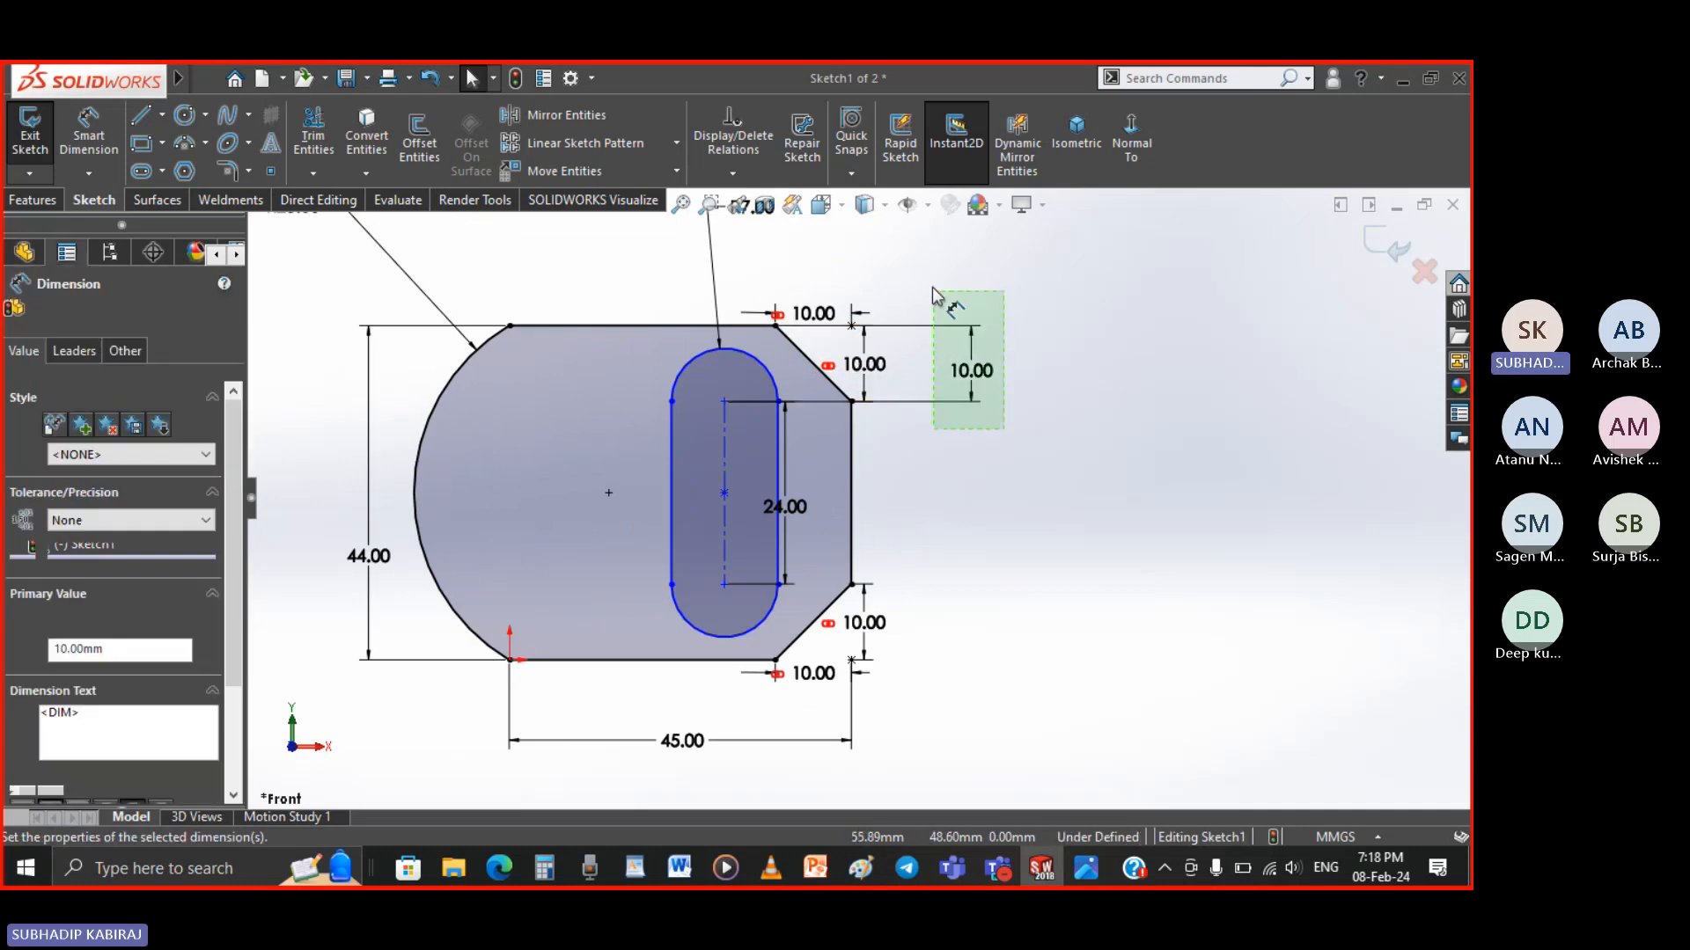
key(Delete)
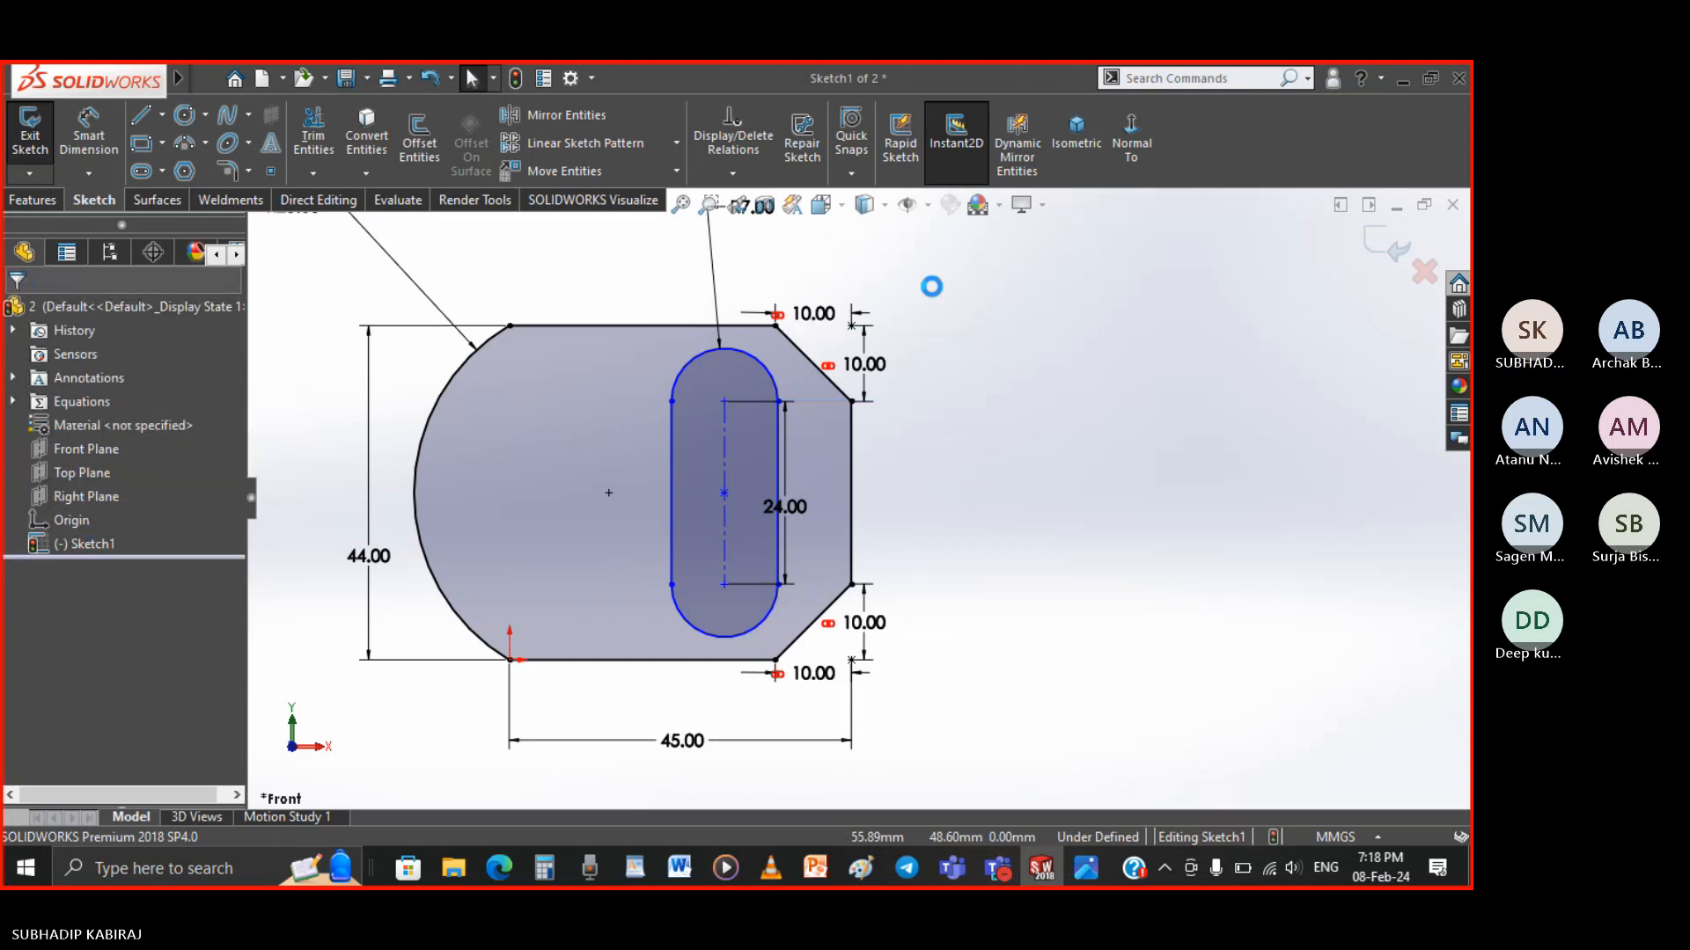
scroll(984, 493, up, 1)
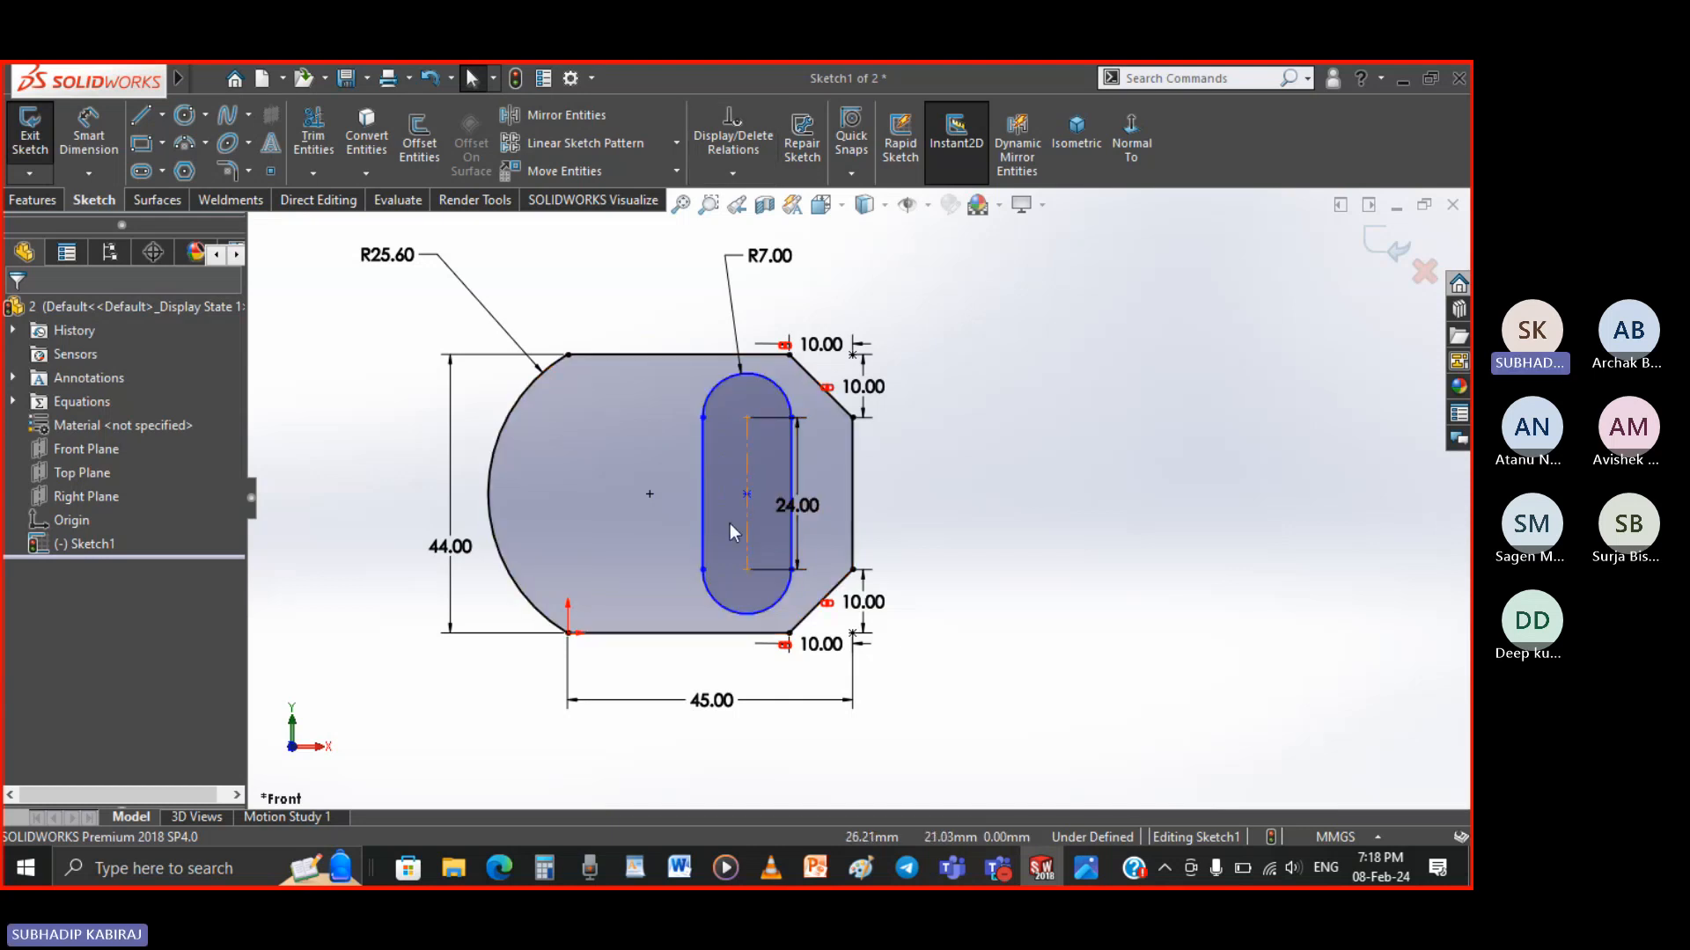
Add a Horizontal relation between the slot's centre point and the midpoint of the profile's right vertical edge
double_click(747, 630)
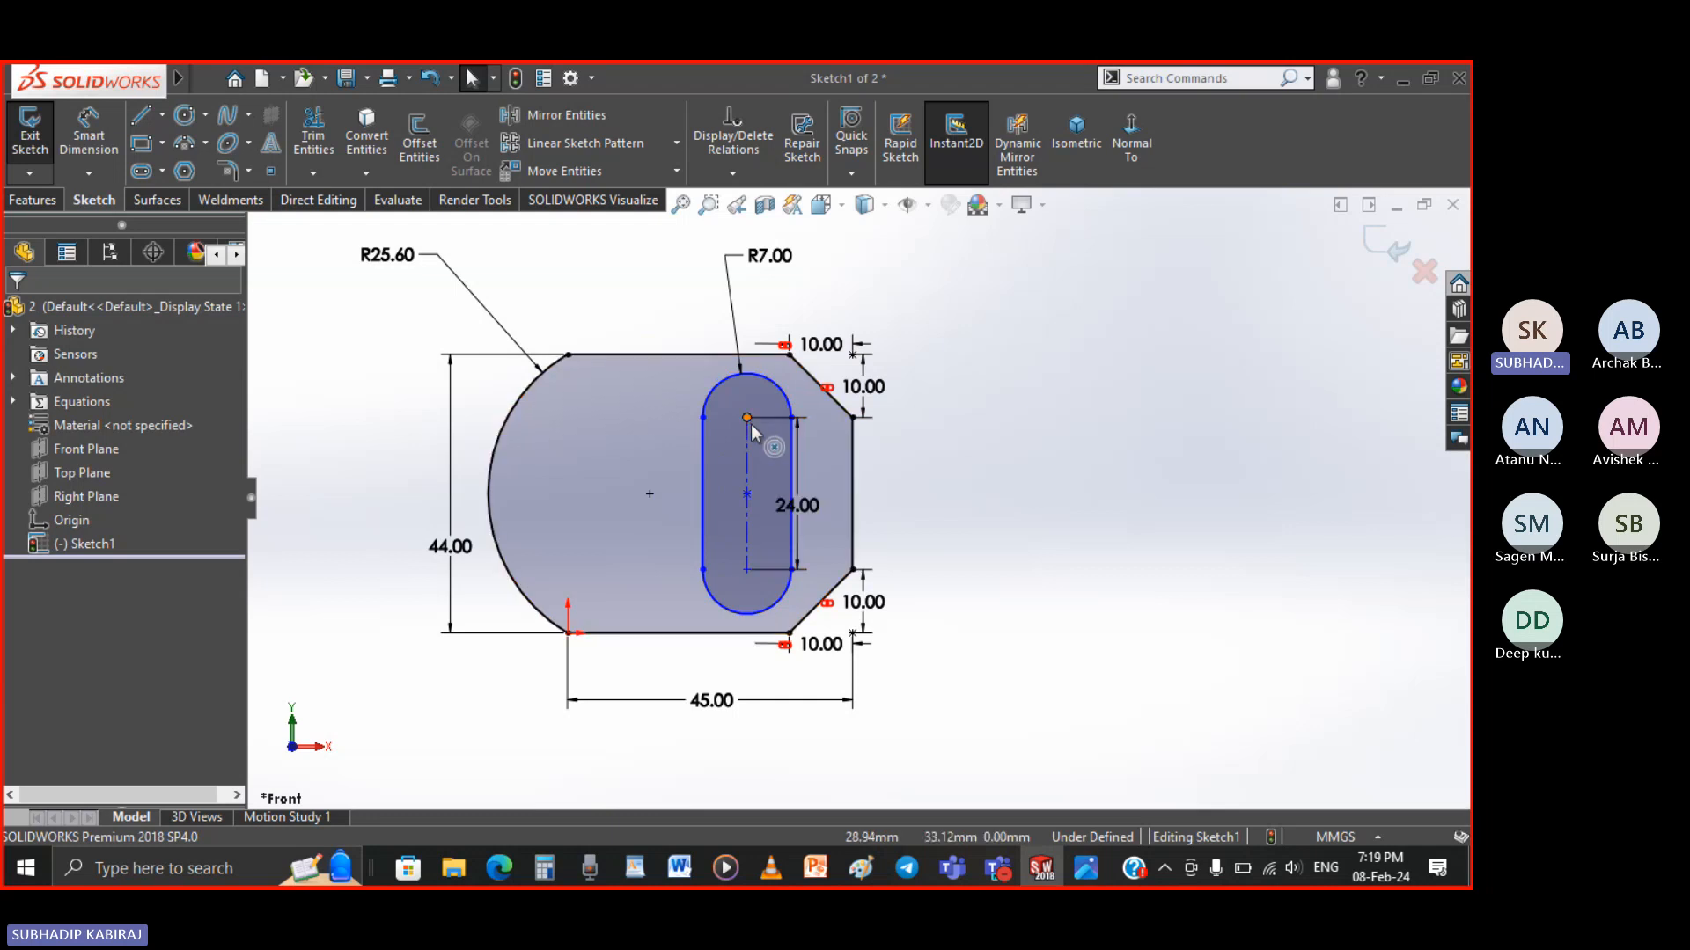
click(759, 506)
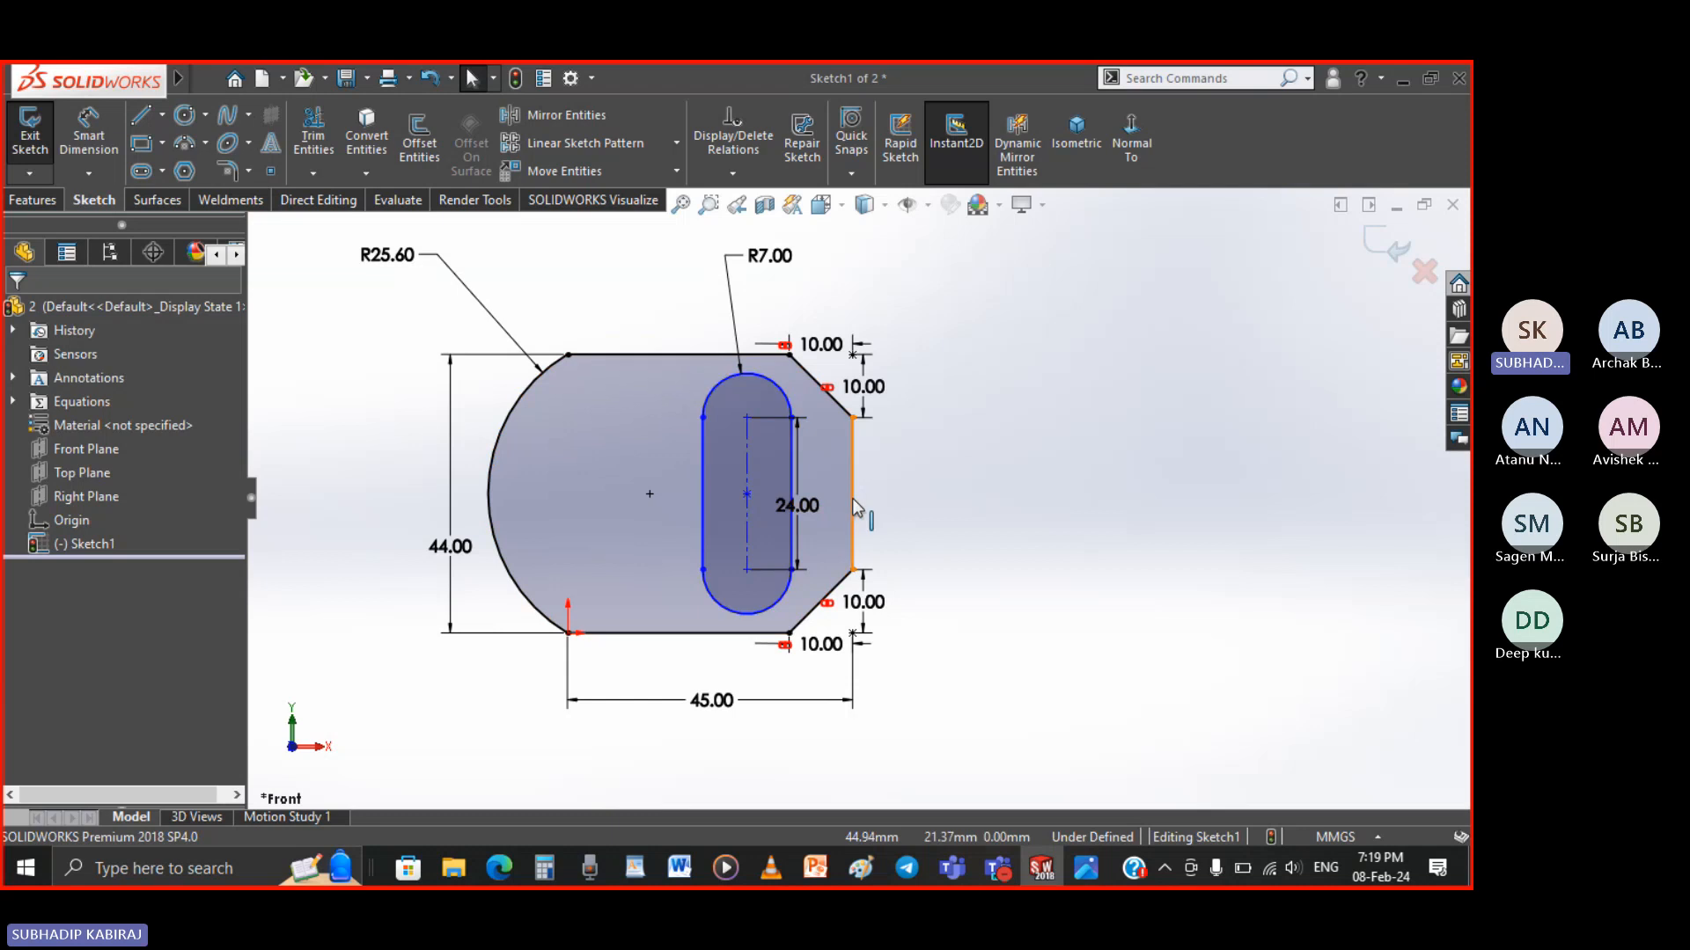
click(736, 174)
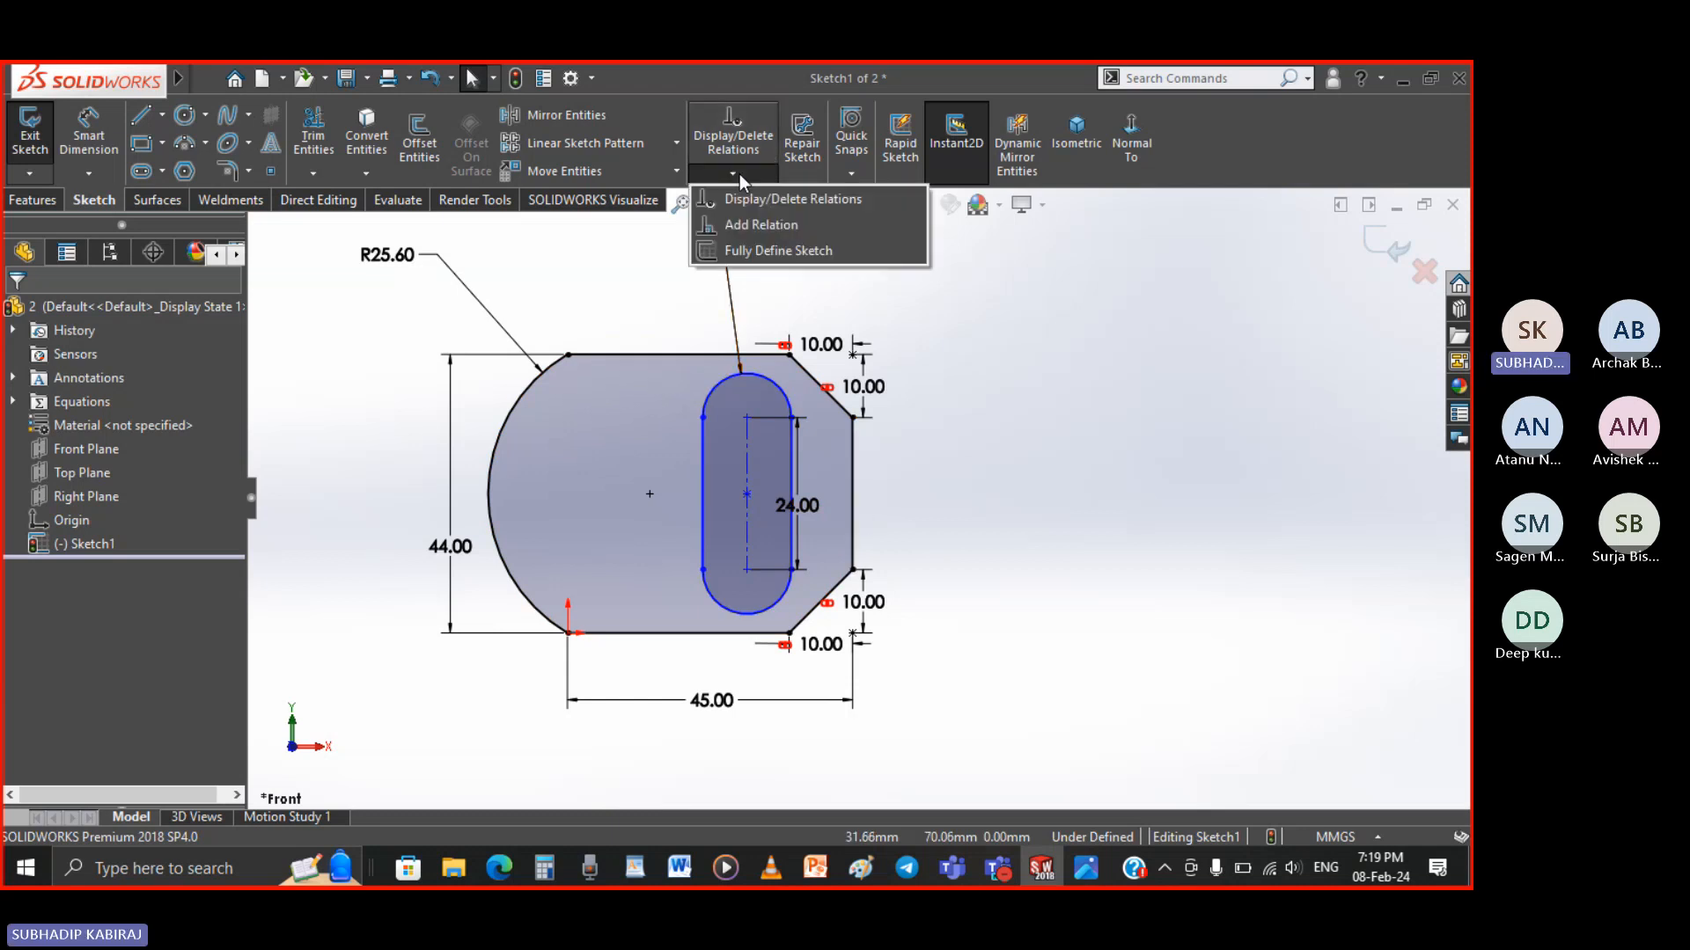
click(758, 226)
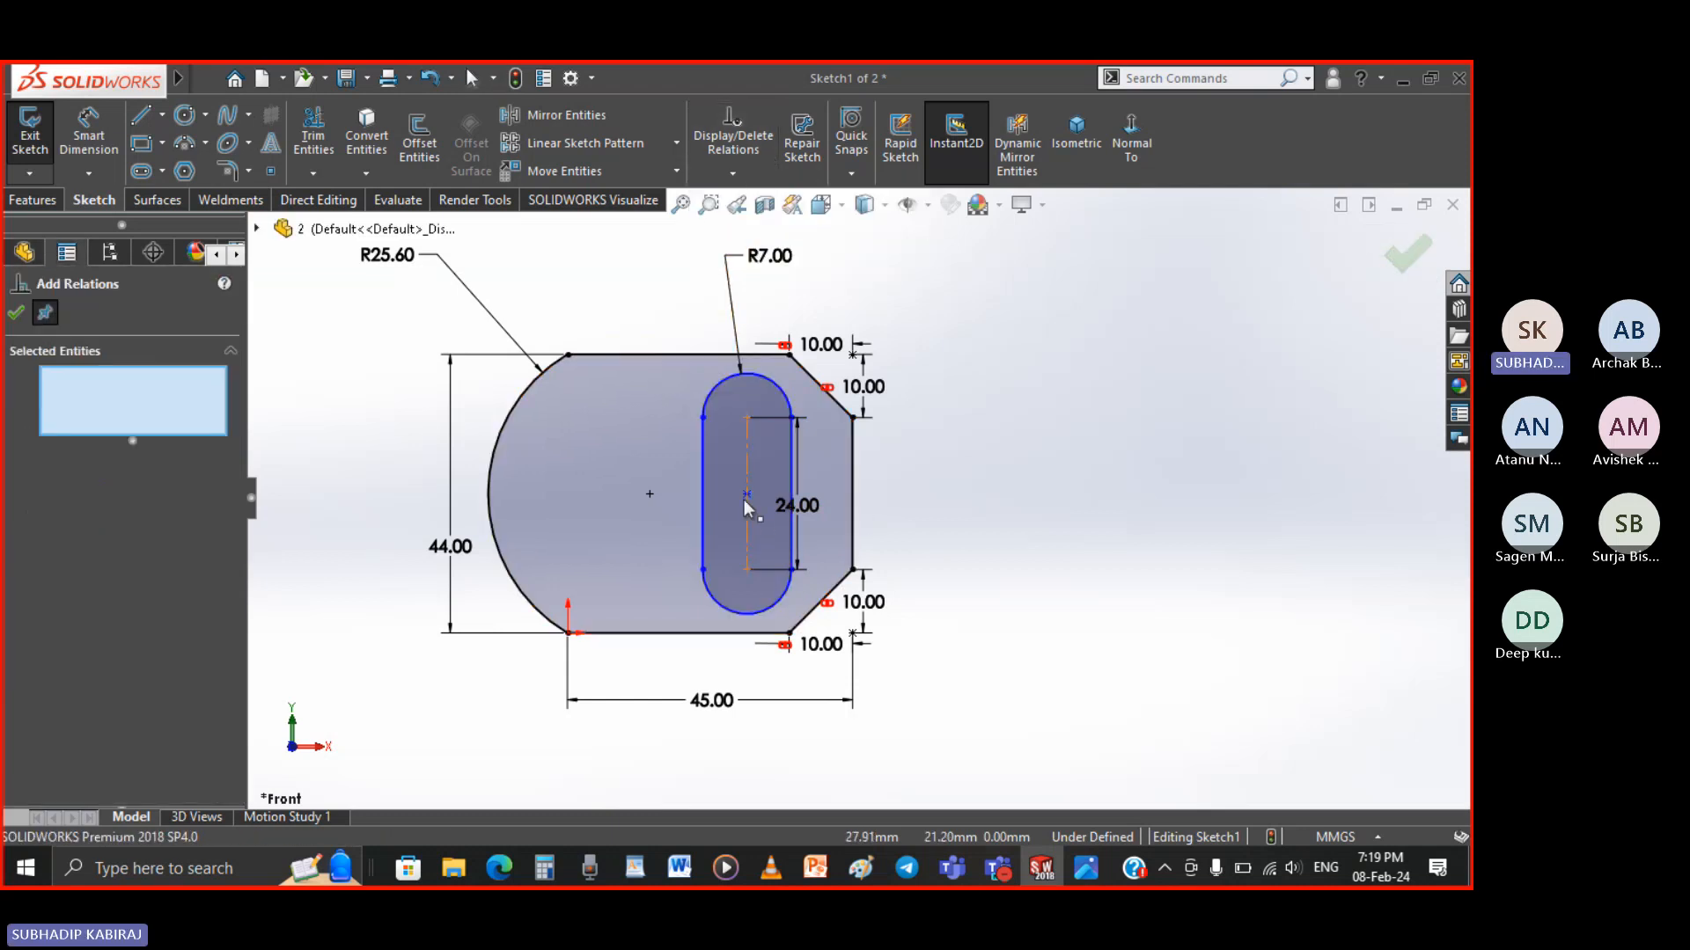
click(746, 494)
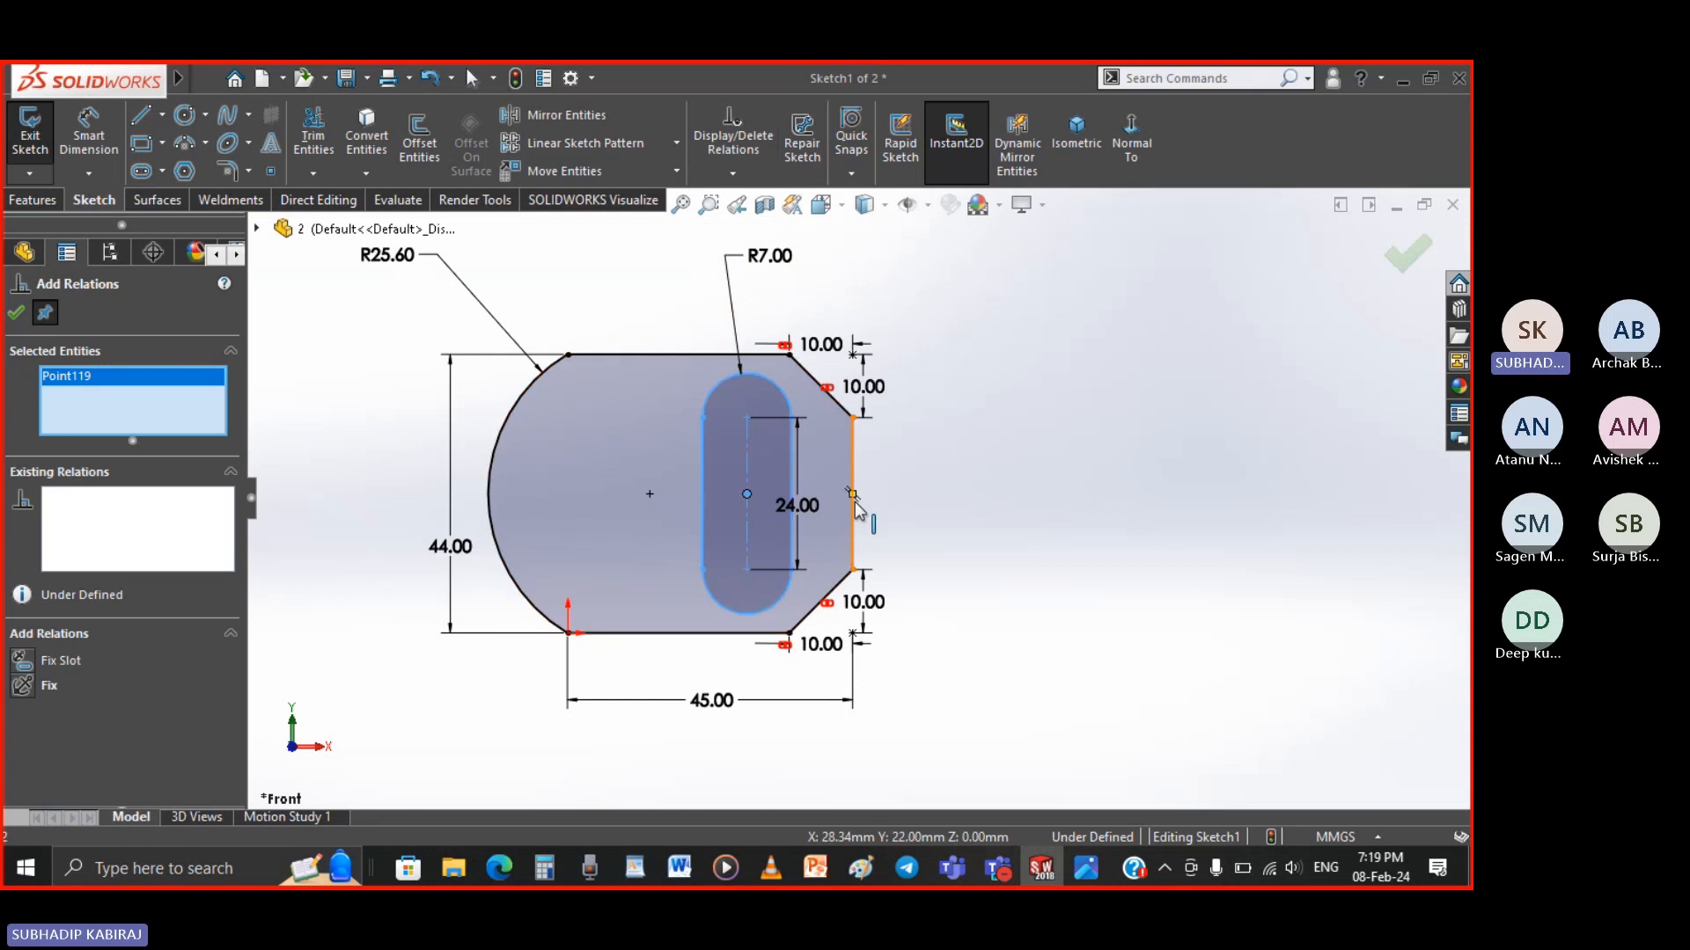
click(852, 495)
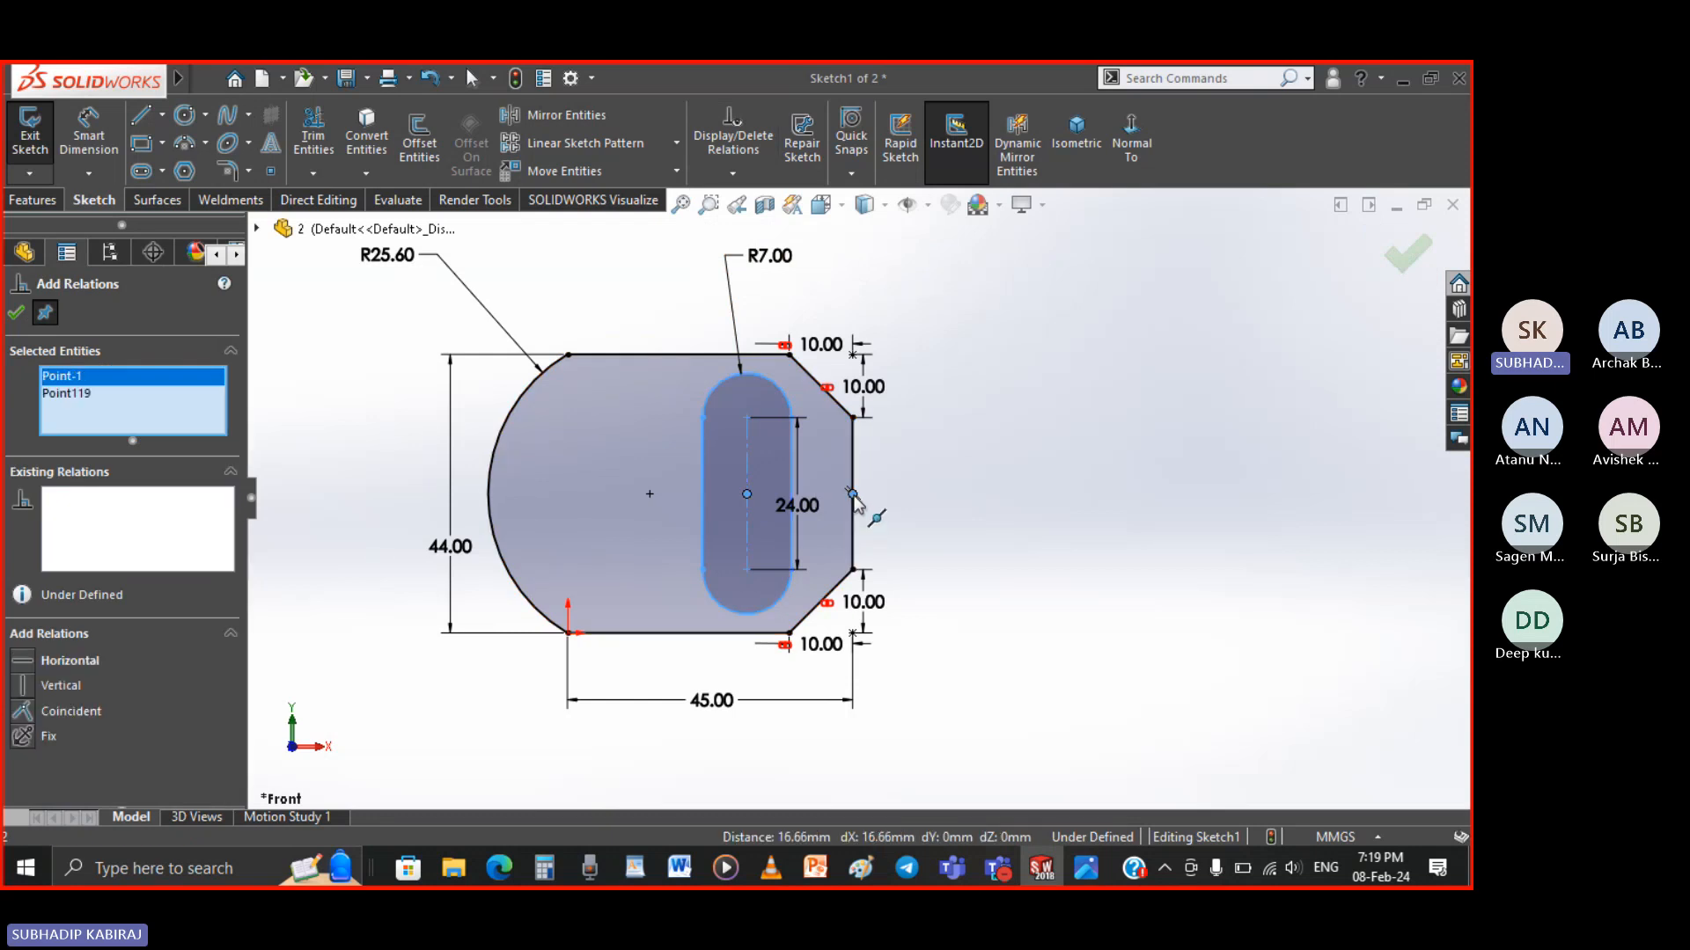
click(31, 664)
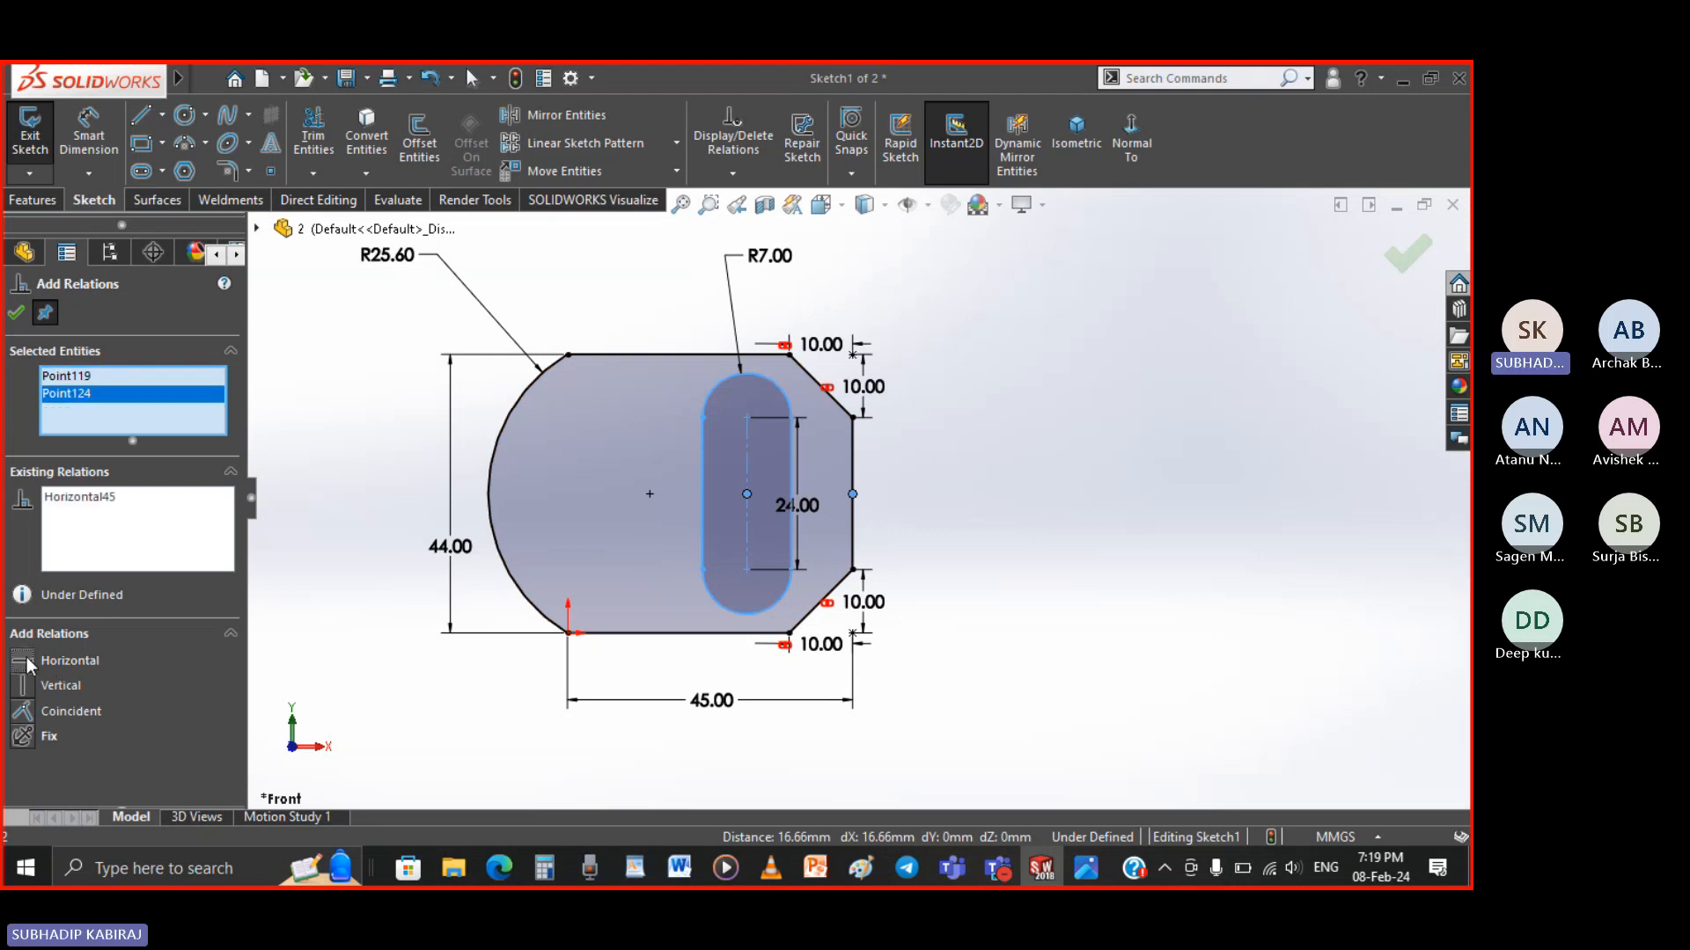
click(15, 312)
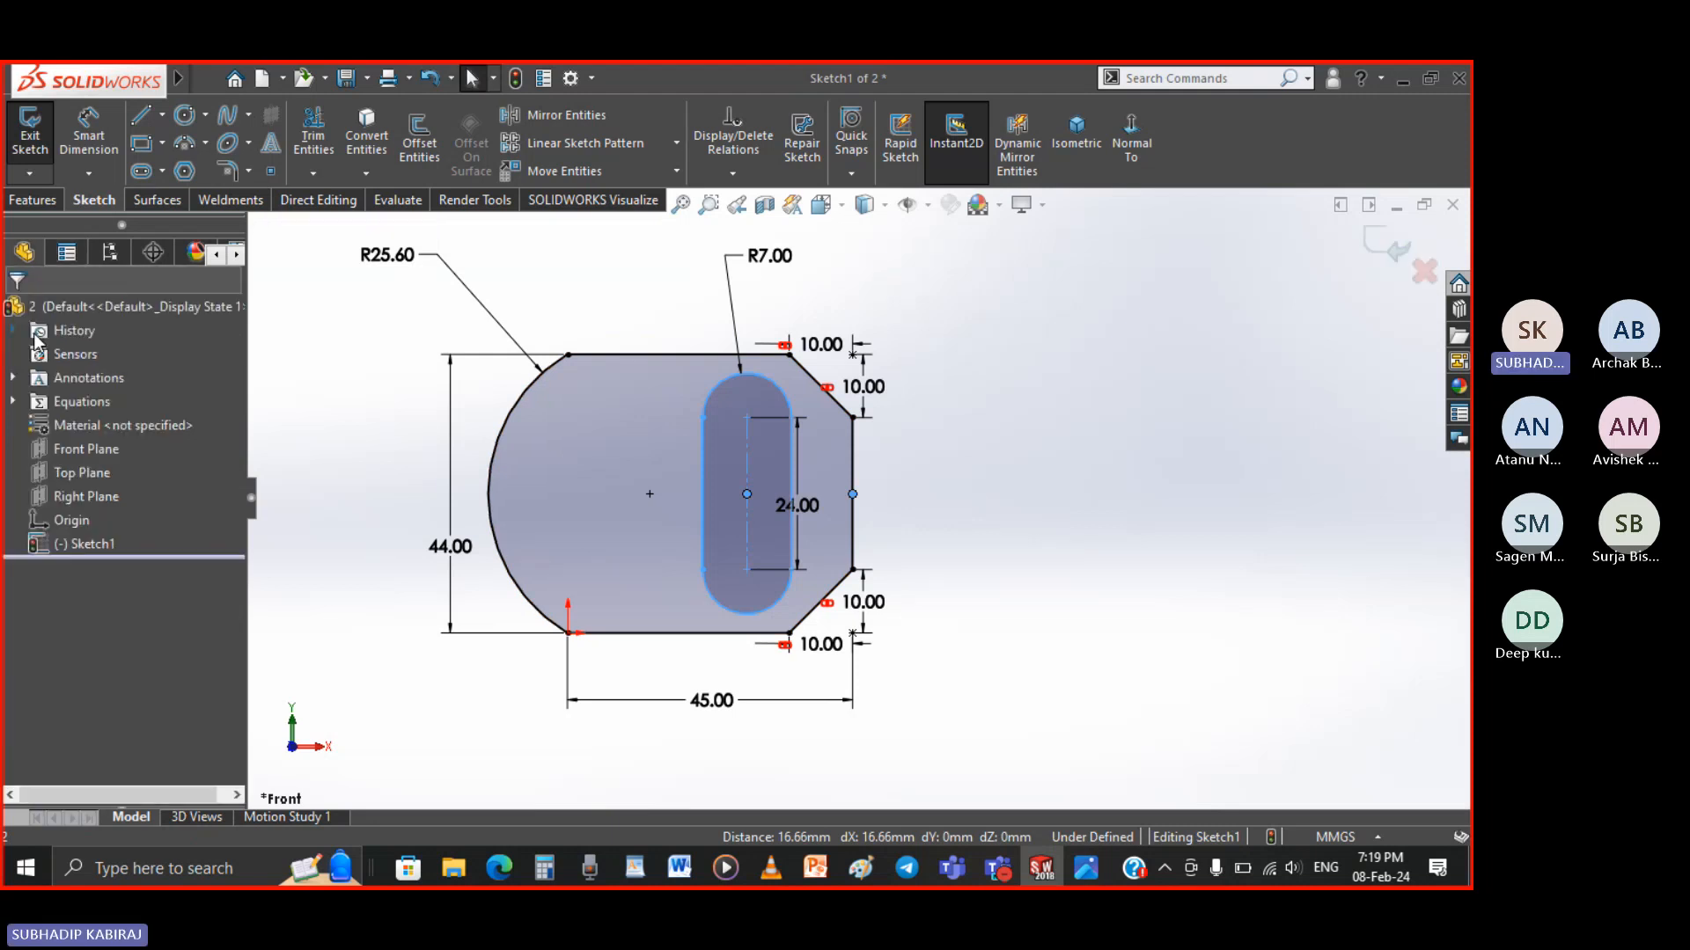
click(417, 725)
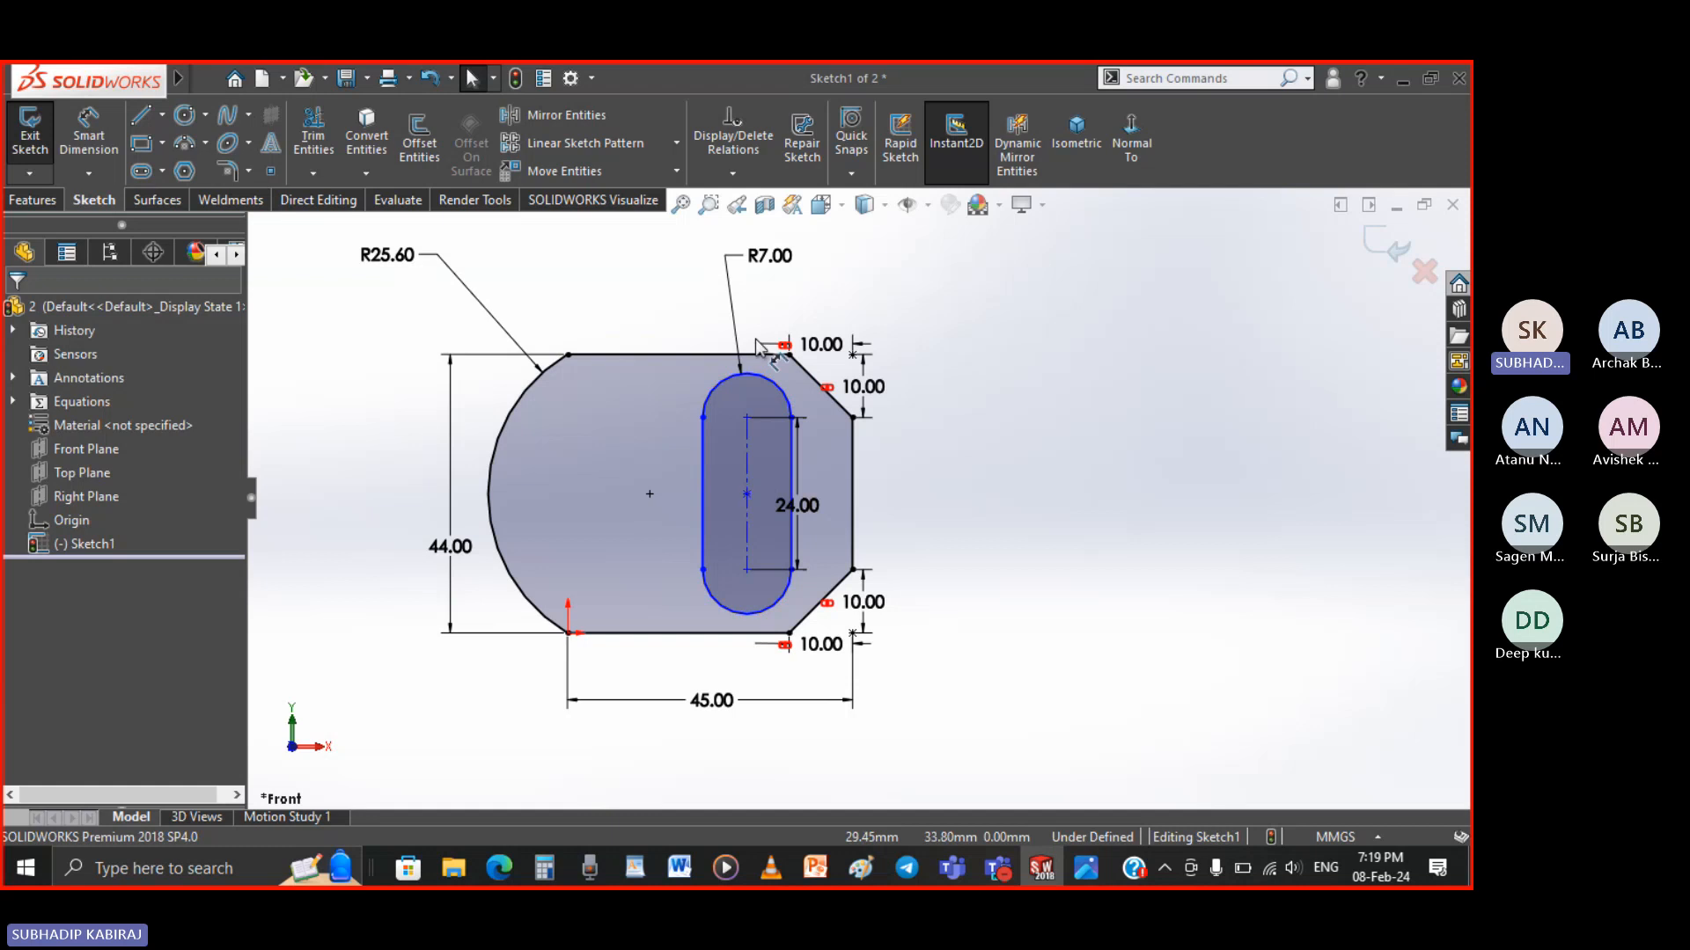
Move the slot horizontally toward the middle of the profile and reposition its 24 mm dimension inside the slot
drag(746, 446, 658, 466)
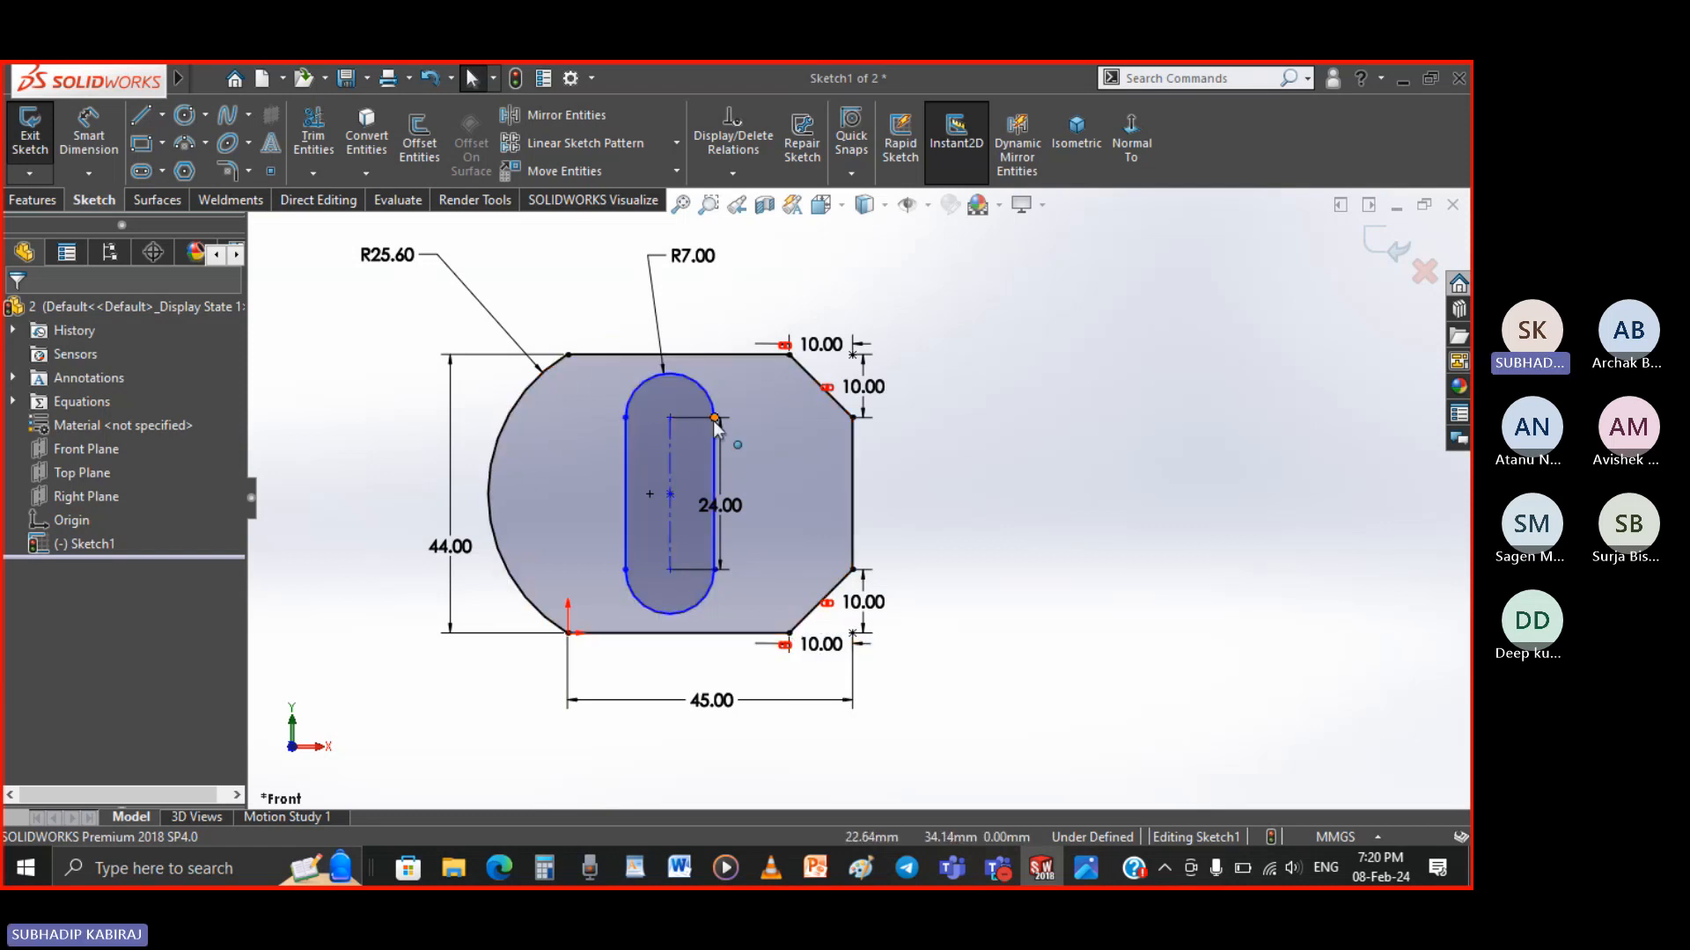
drag(719, 519, 686, 502)
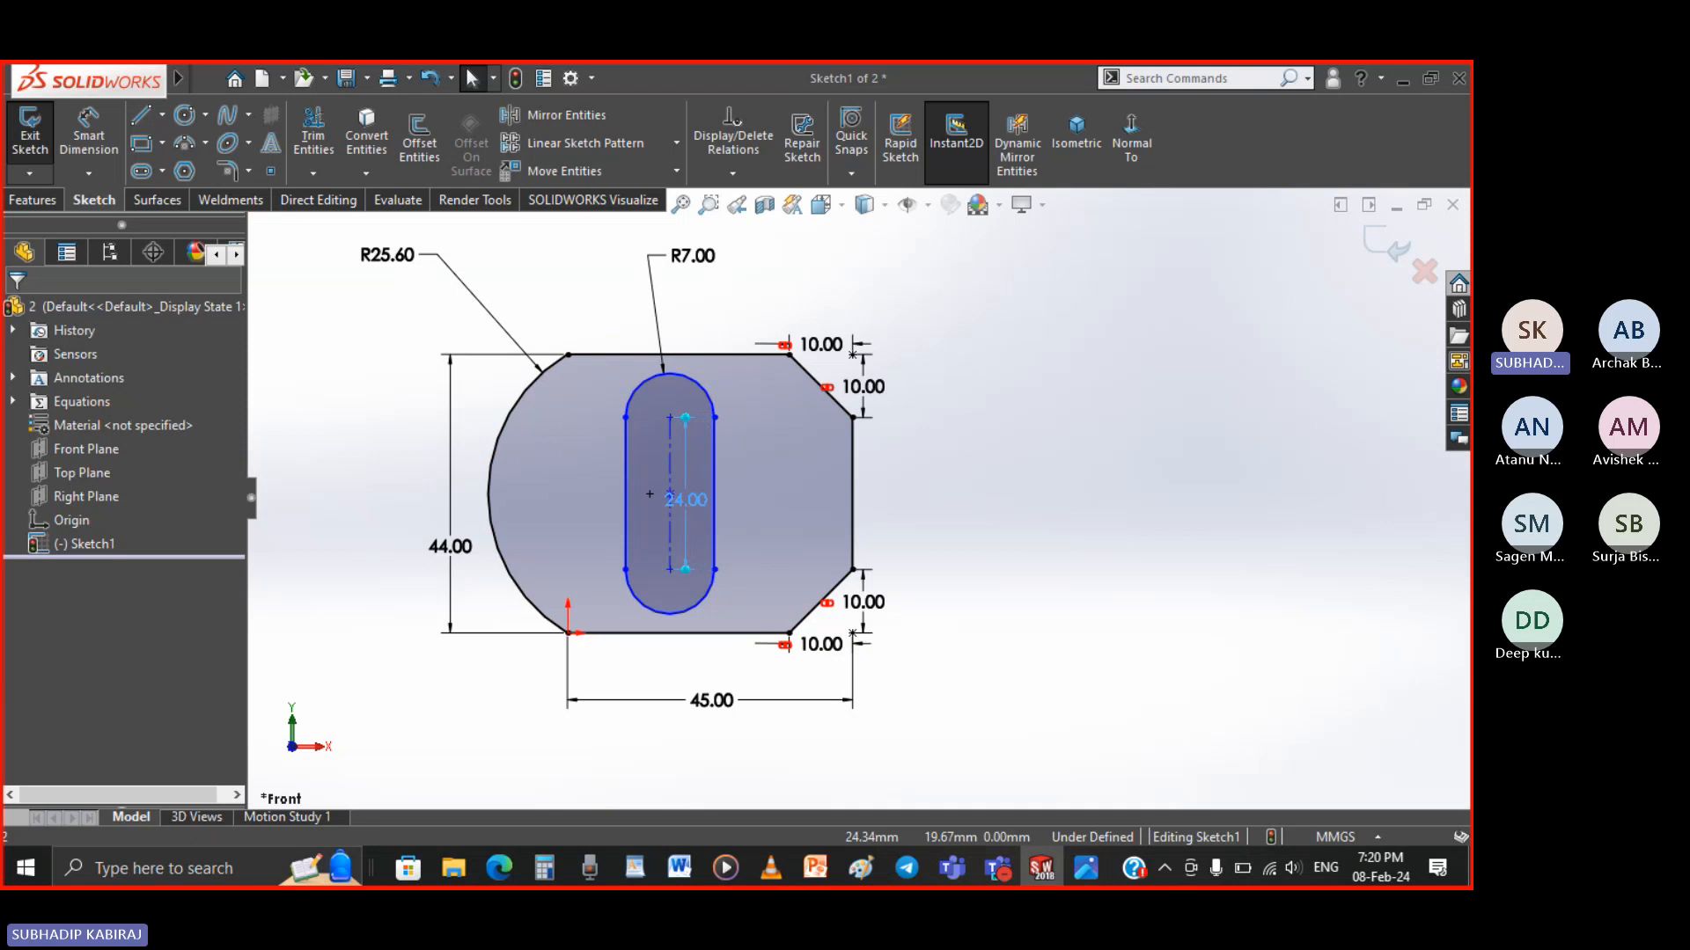
click(944, 618)
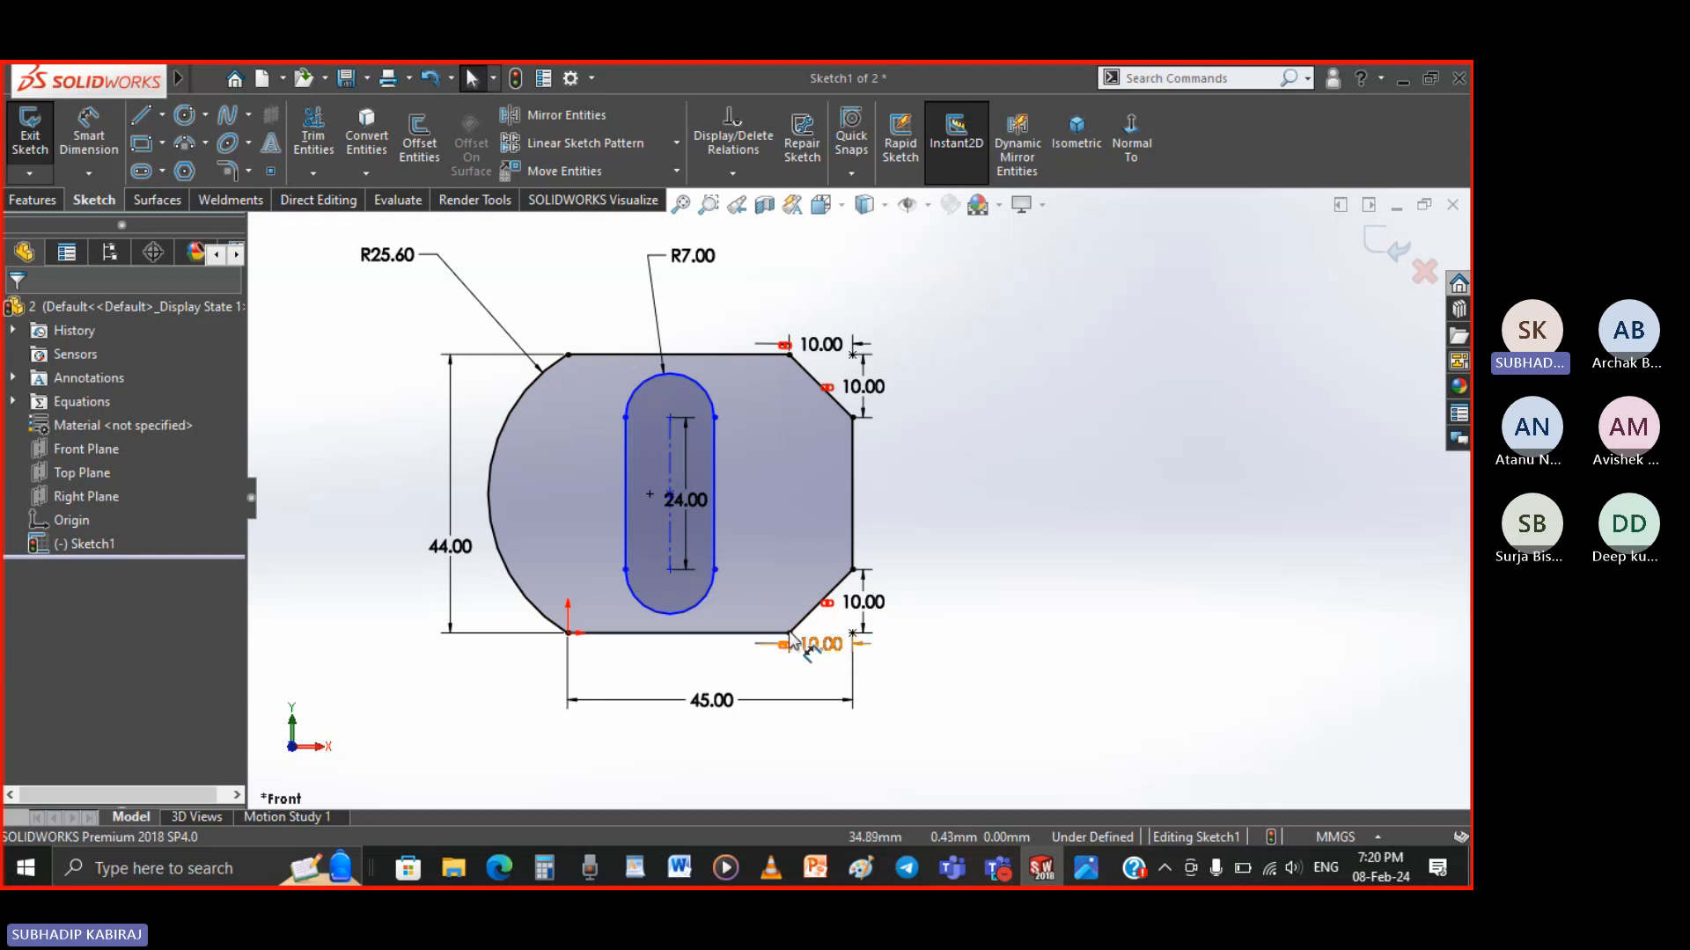
Add a Vertical relation between the slot's lower right tangent point and the lower chamfer's corner on the profile's bottom edge
click(736, 174)
click(759, 225)
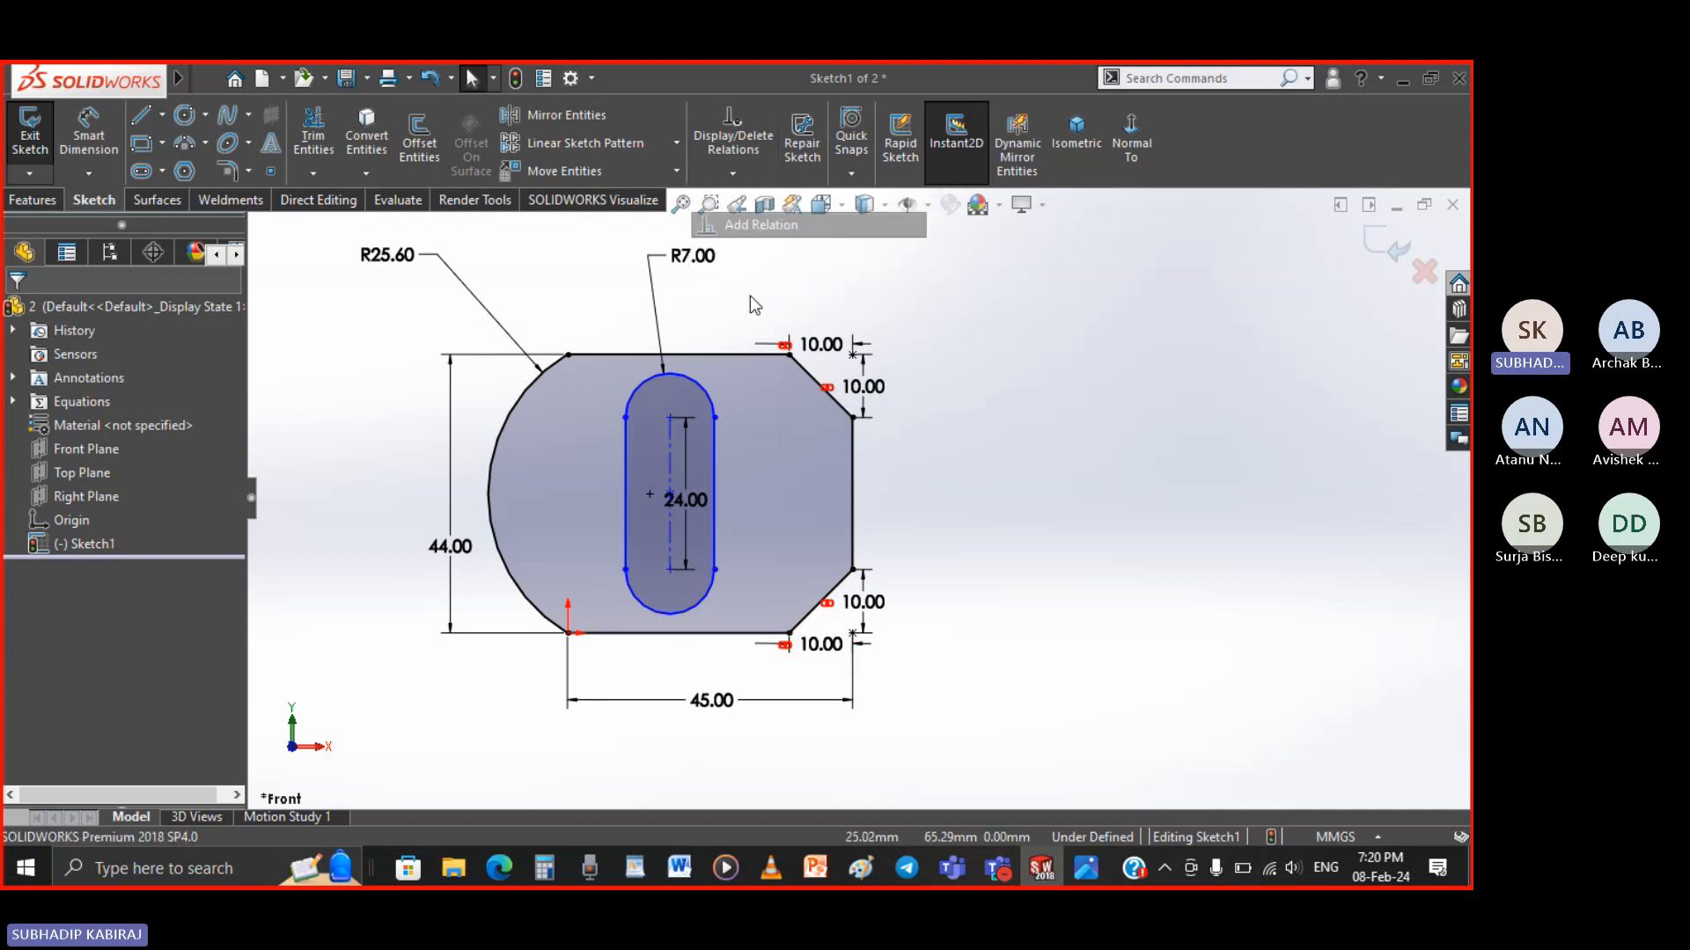
click(789, 633)
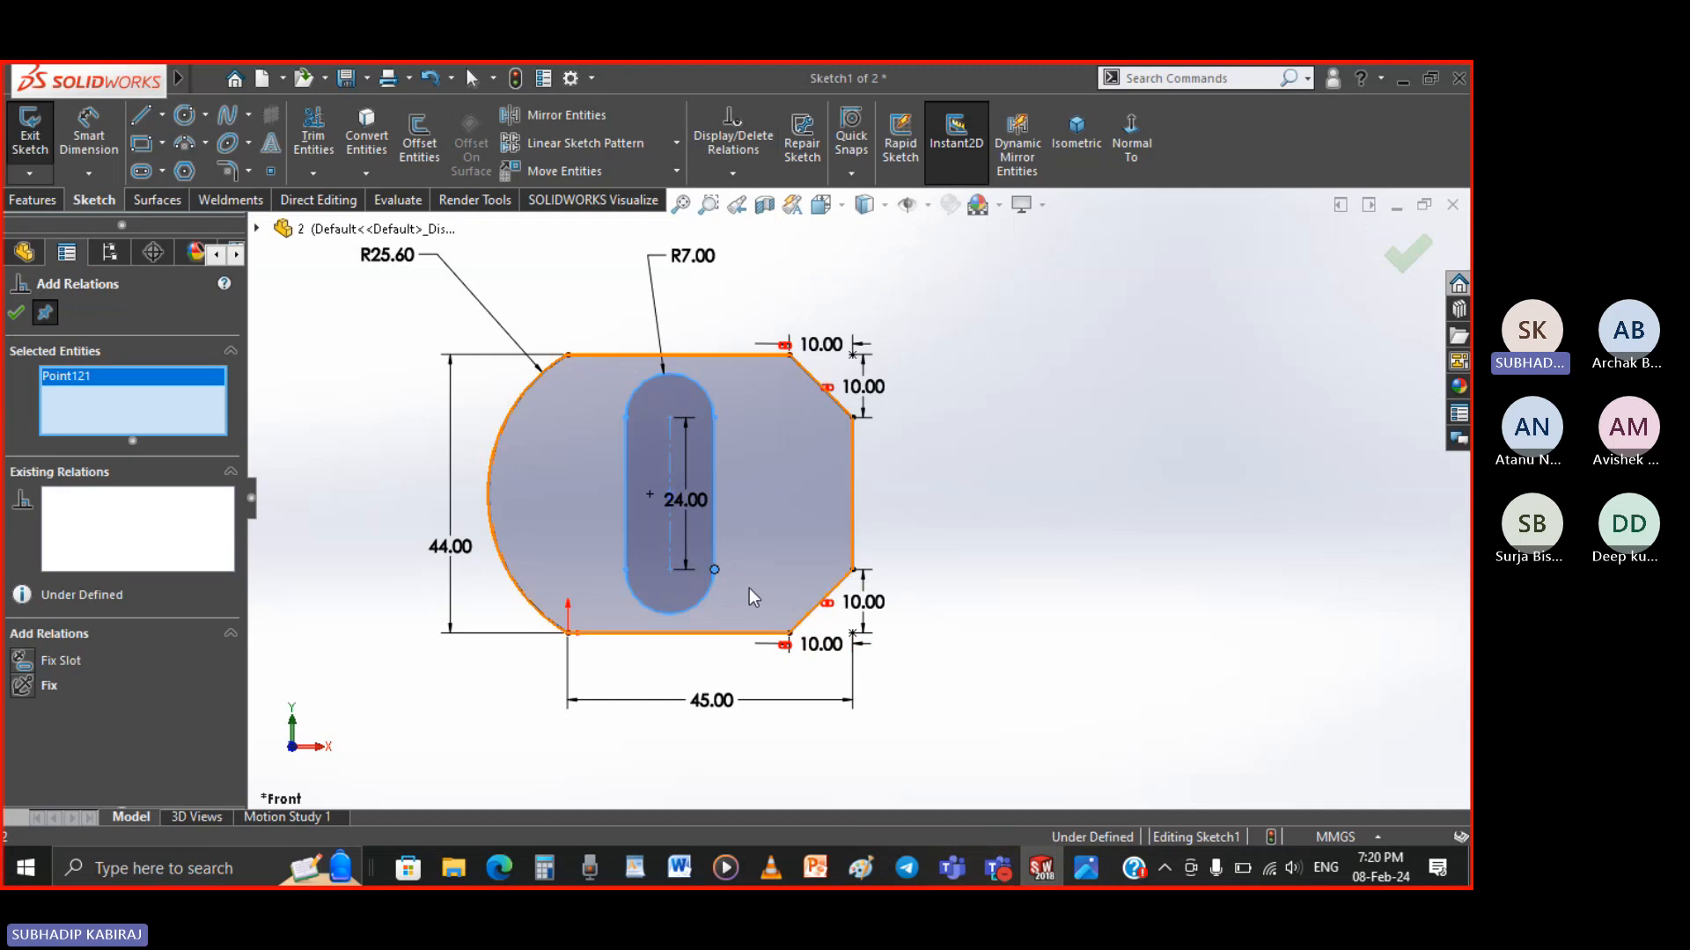
click(790, 634)
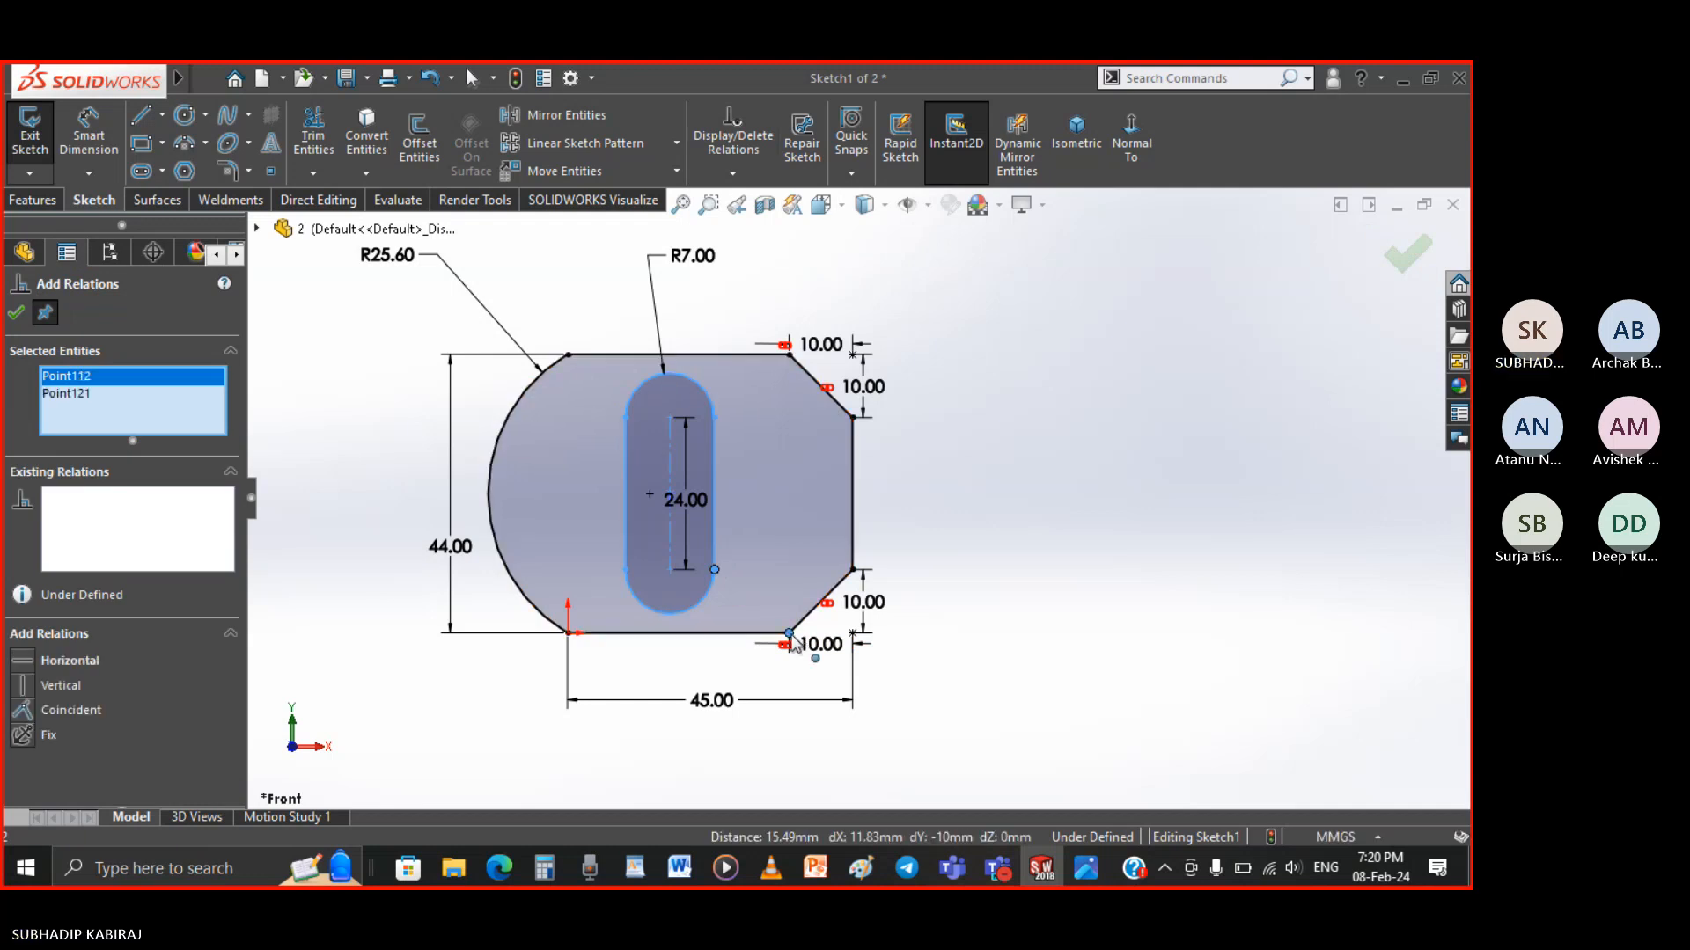
click(40, 692)
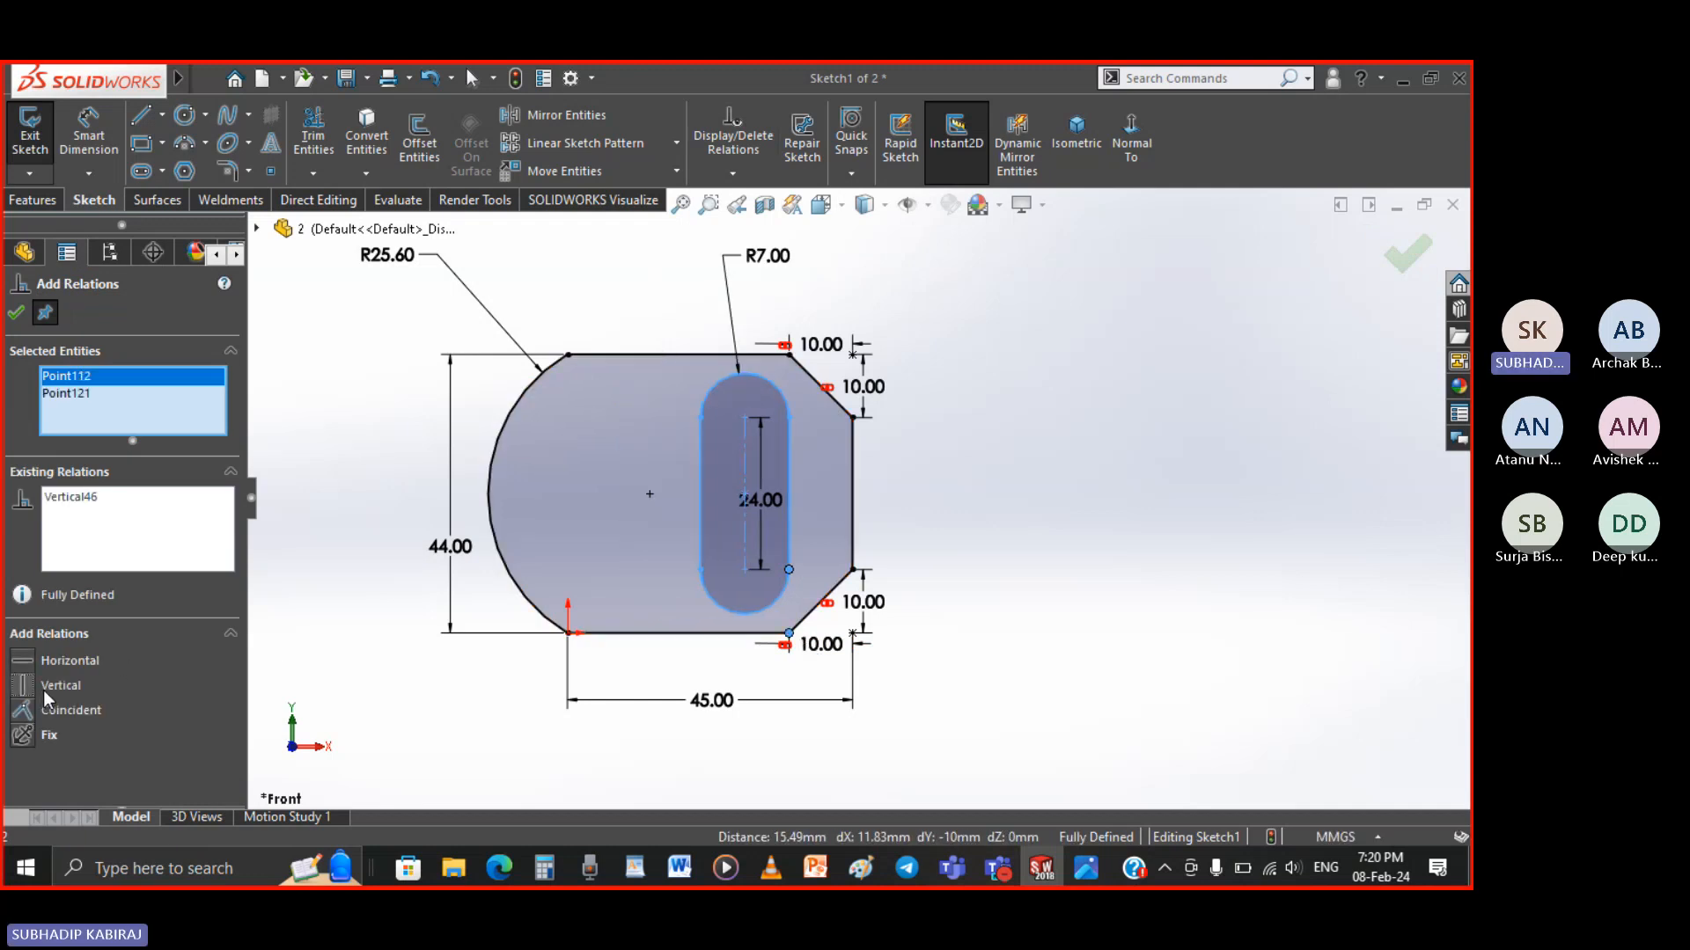
click(16, 315)
click(320, 459)
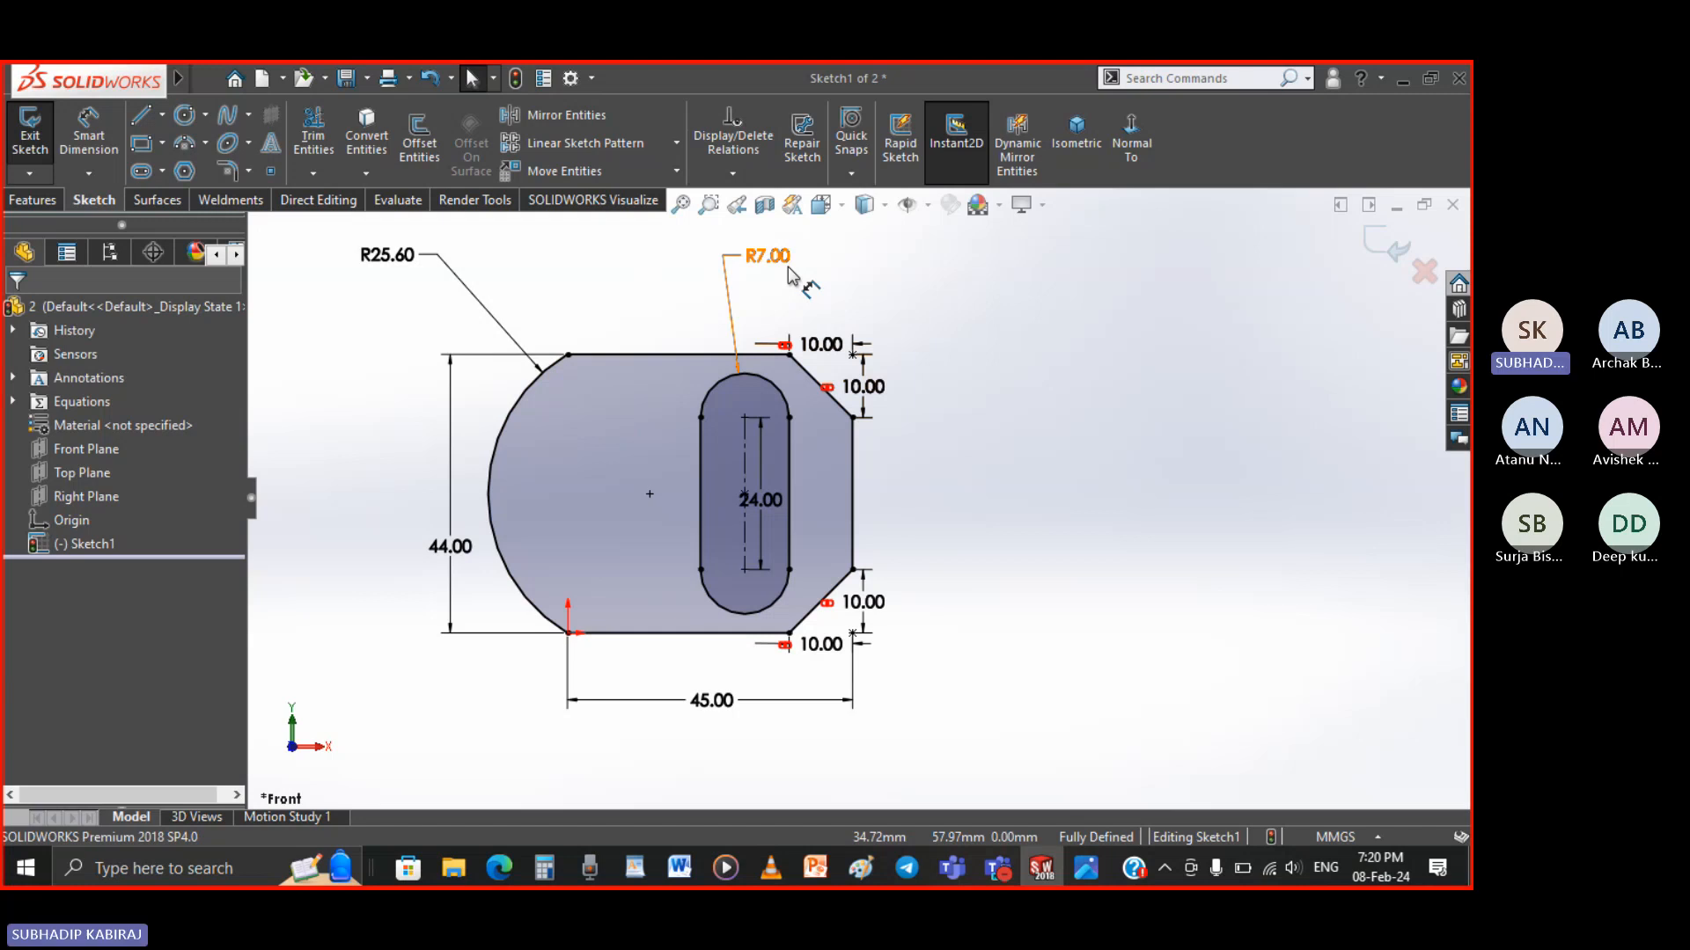
Check the reference drawing, and sketch a 24 mm vertical line between the R25.6 arc and the slot, level with the slot's straight sides
click(1086, 867)
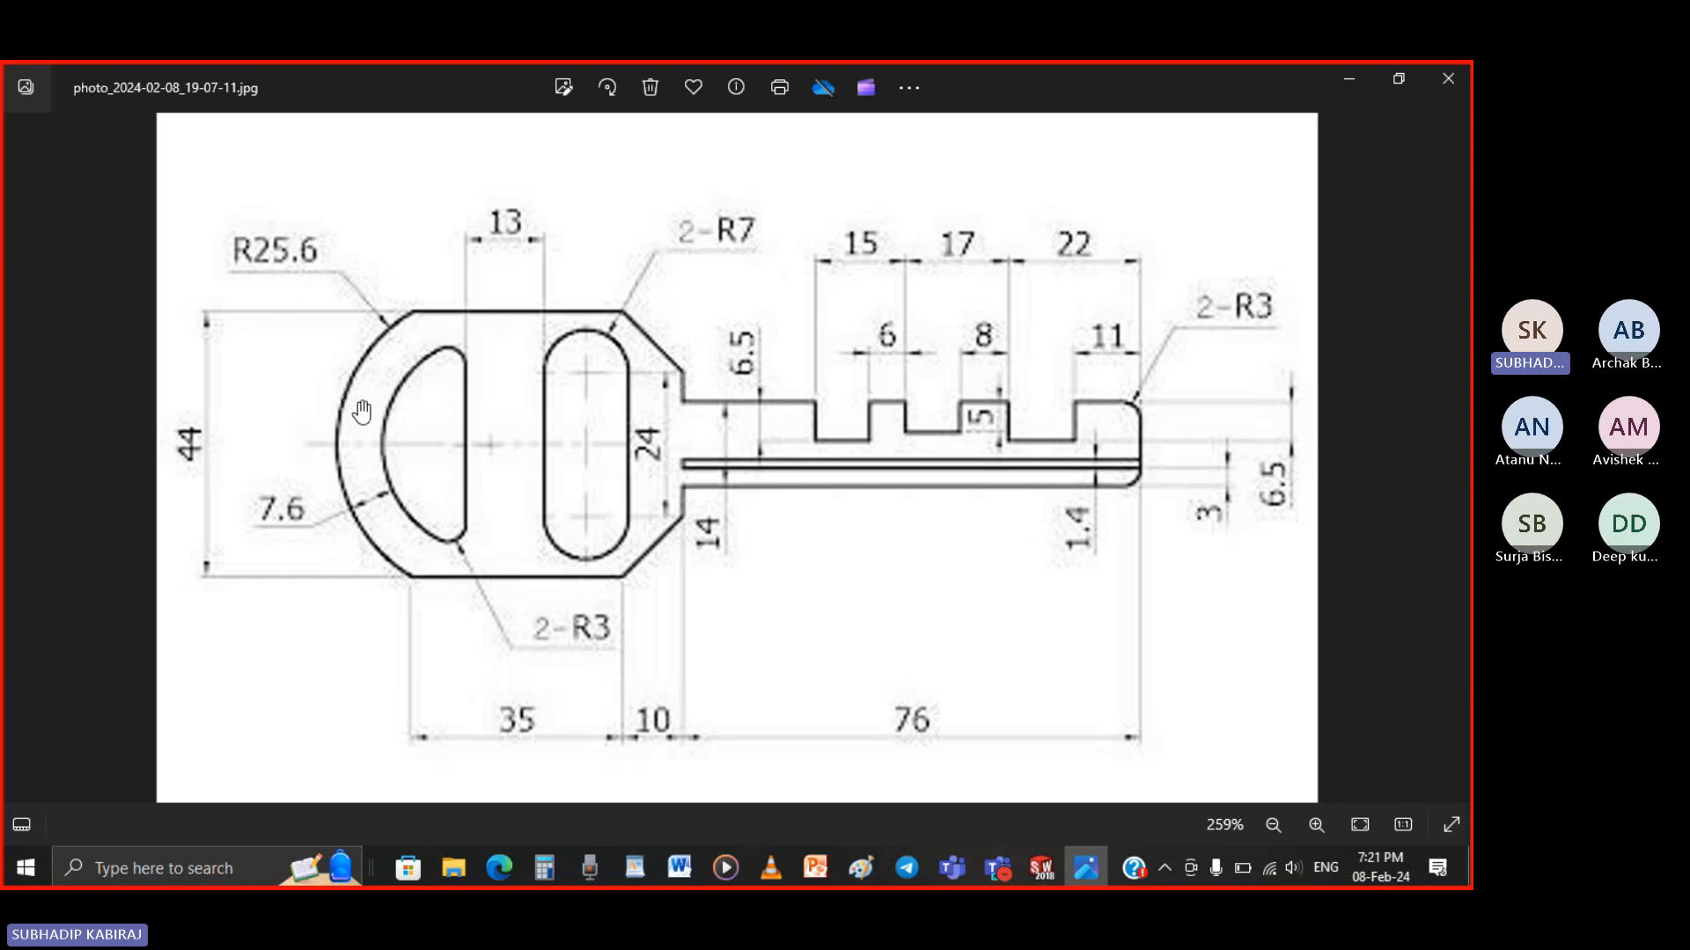
click(1042, 869)
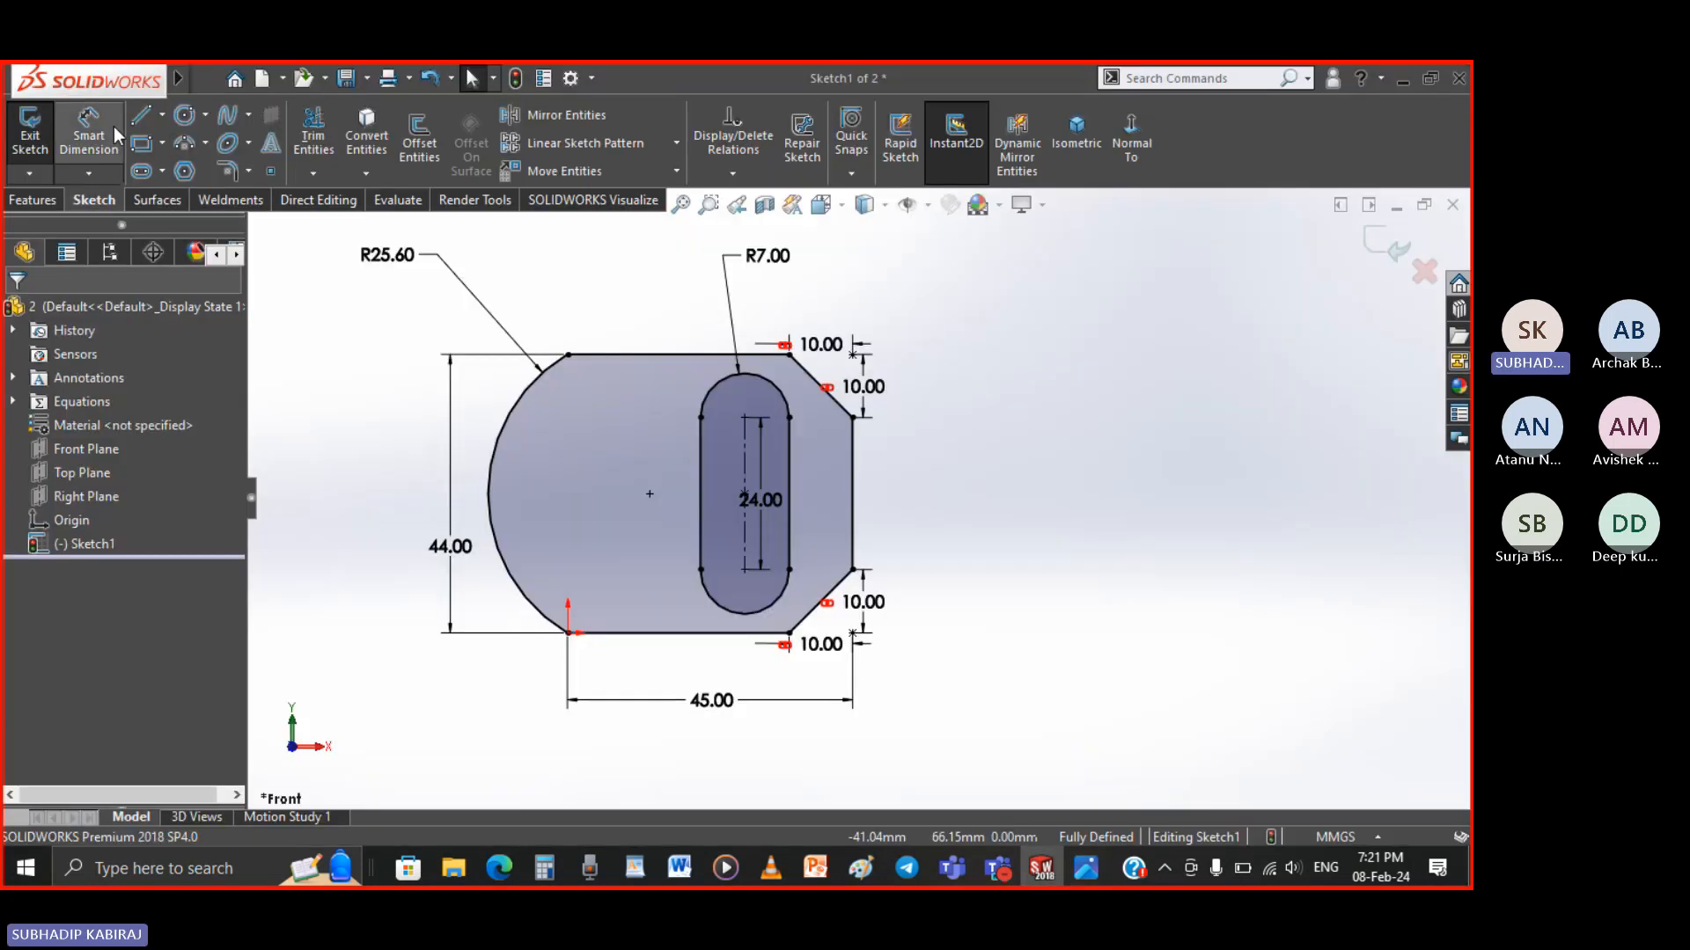
click(142, 117)
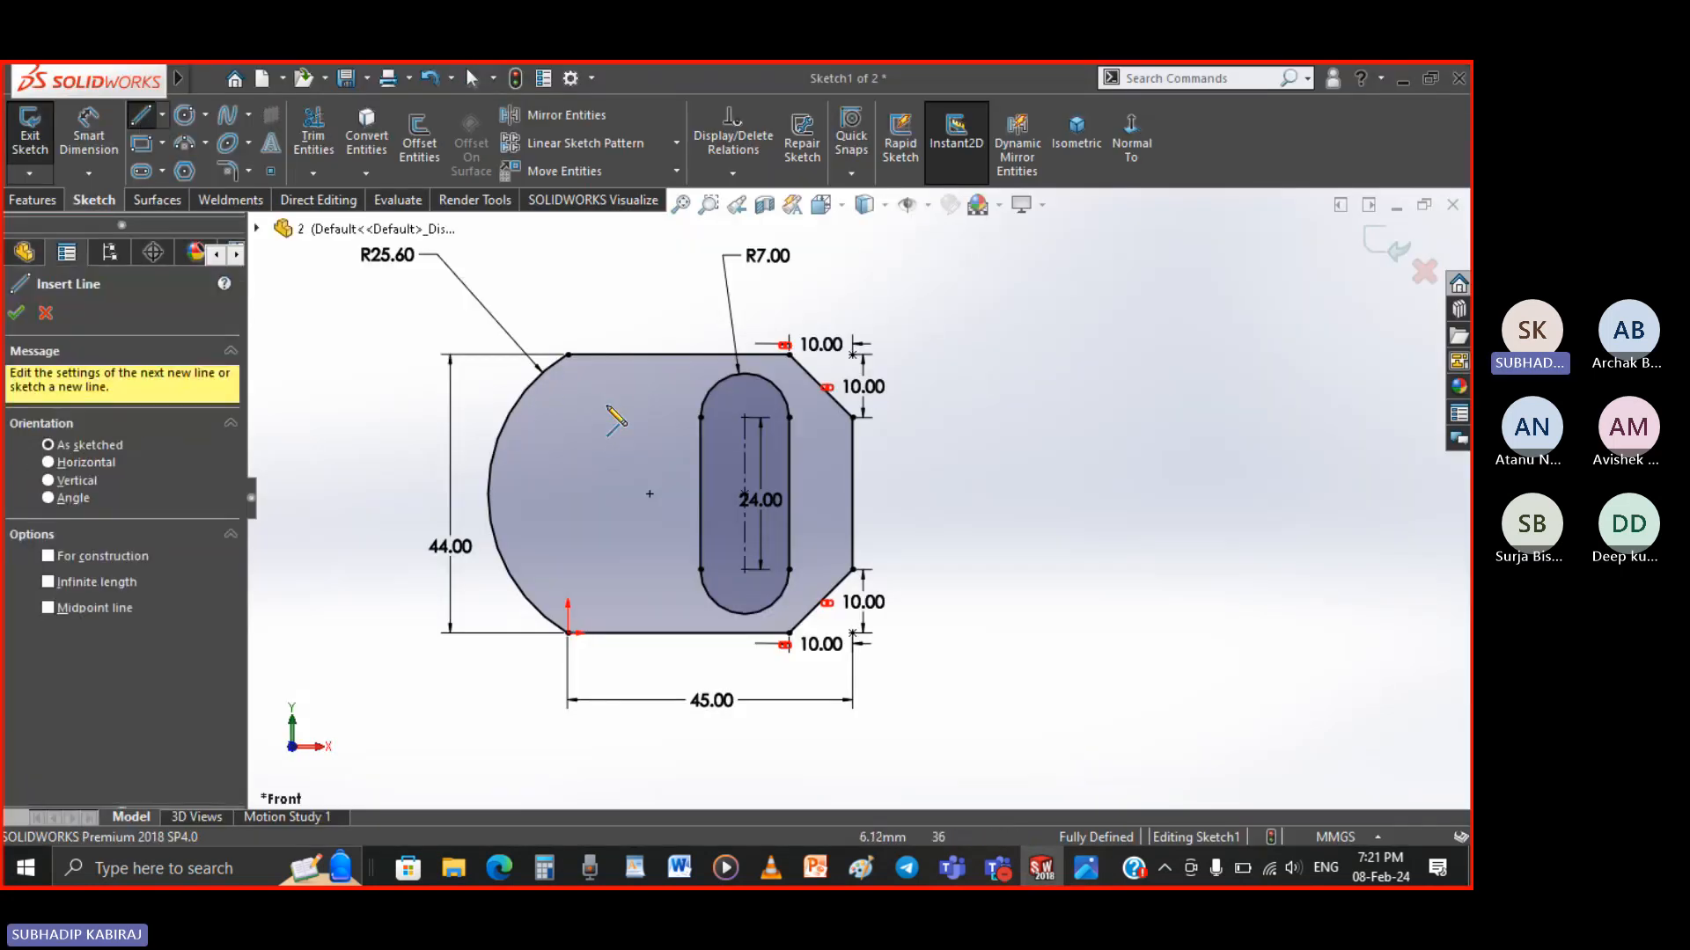
click(612, 417)
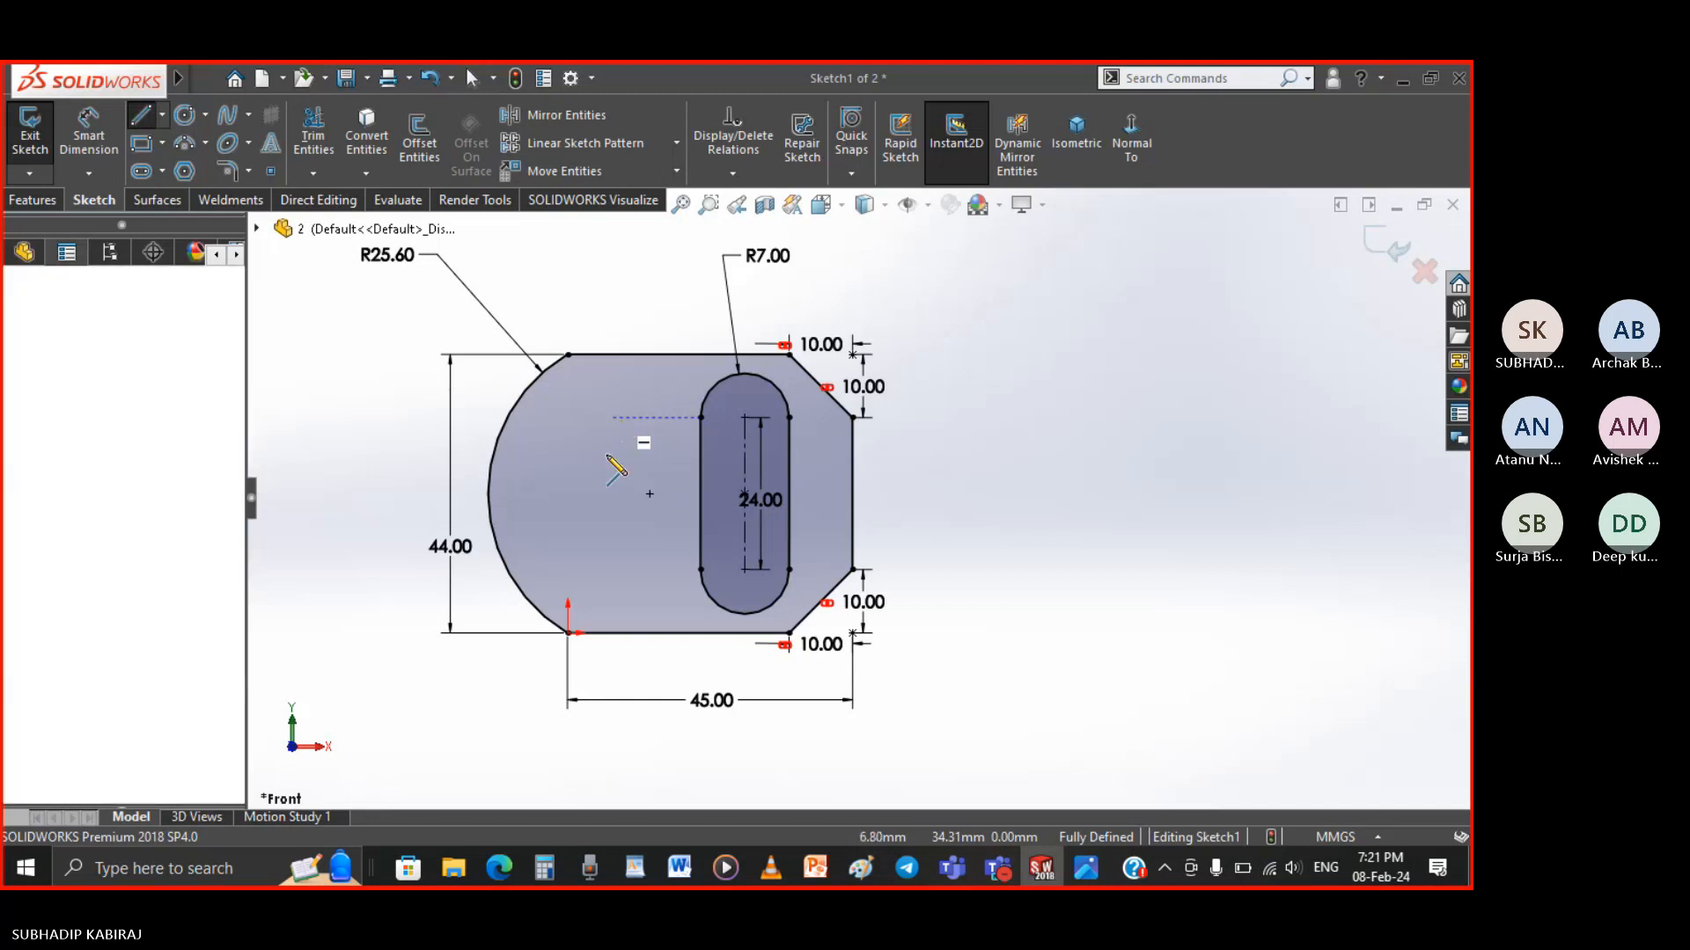
click(614, 569)
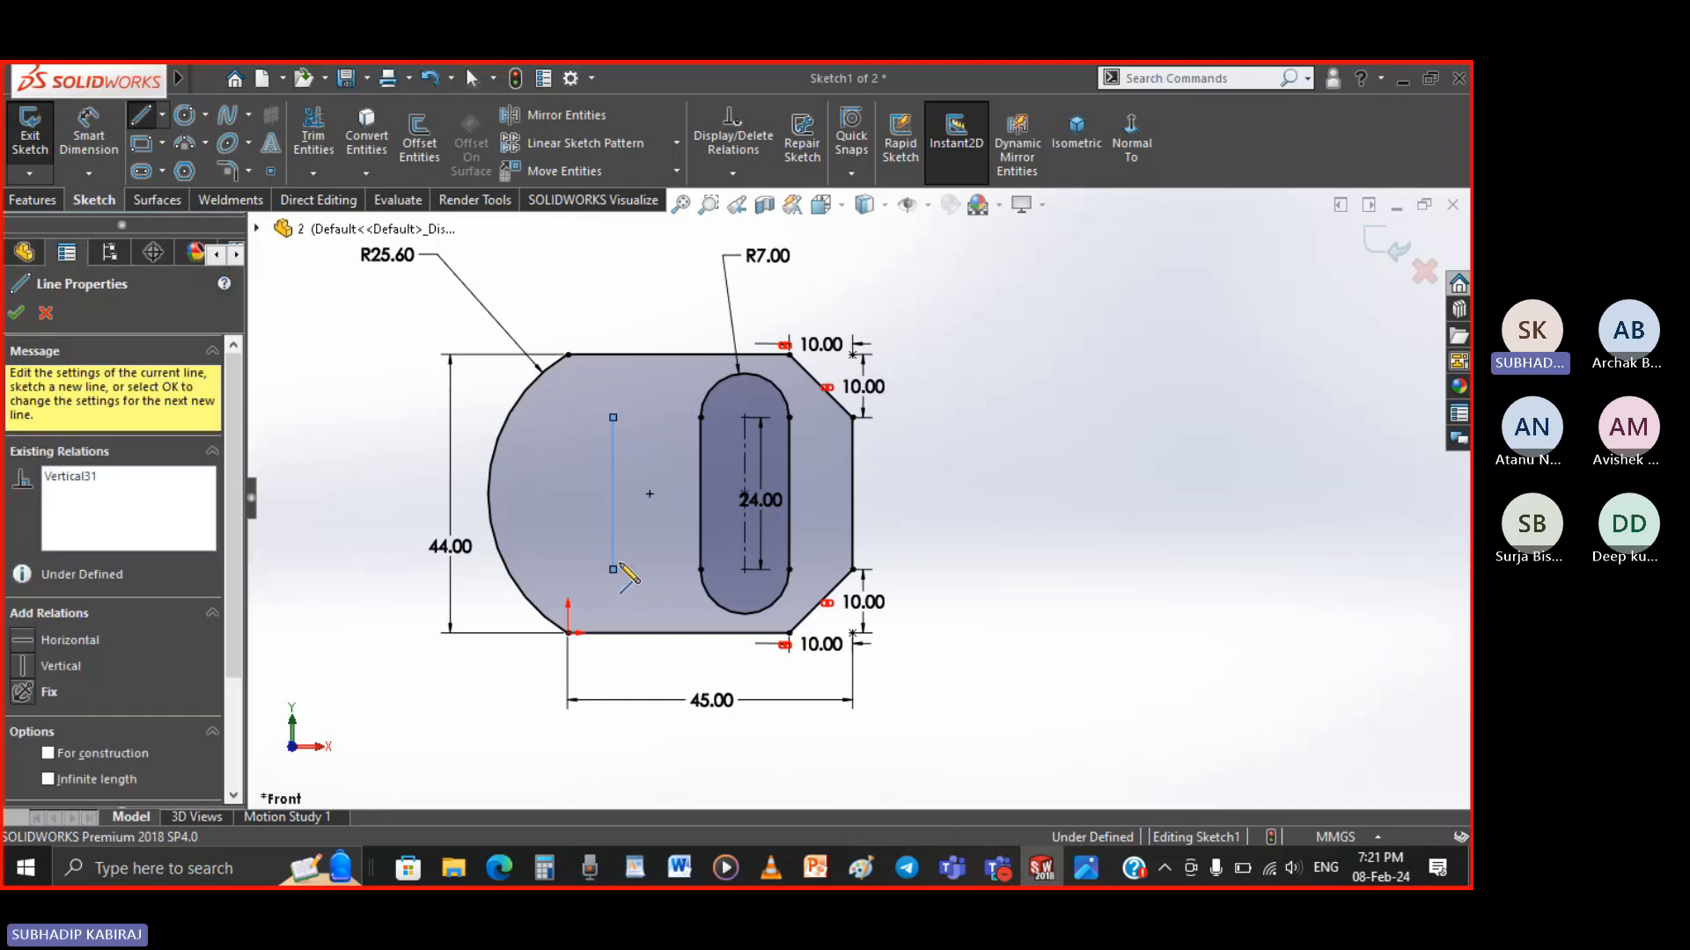
key(Escape)
key(Escape)
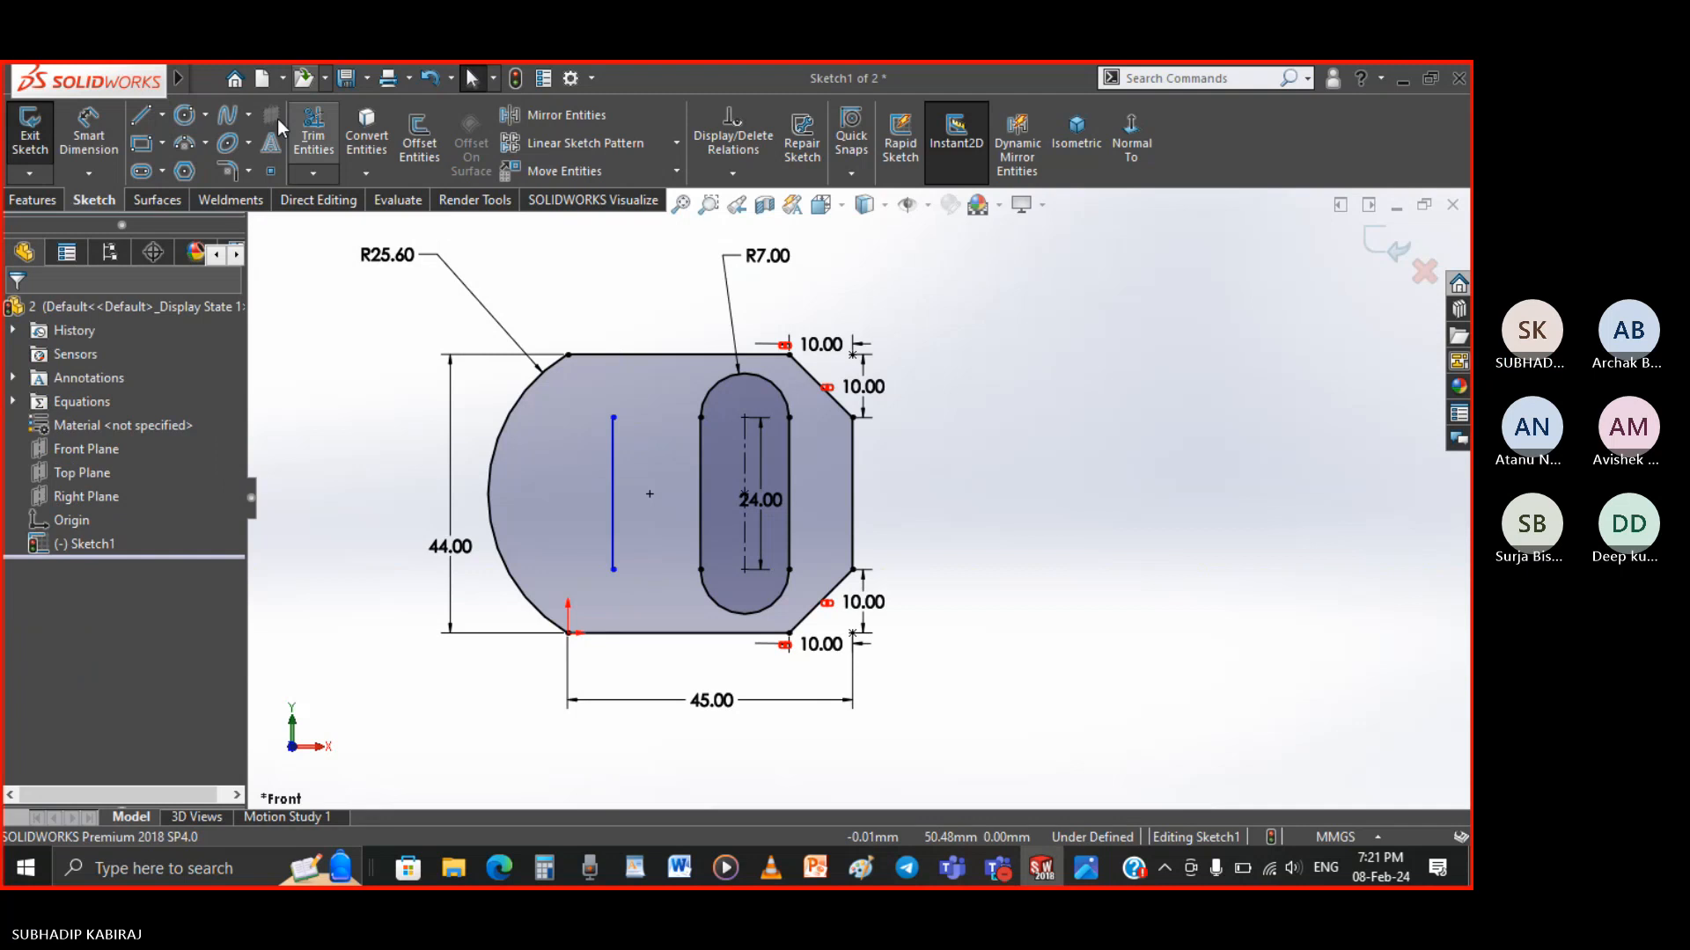
Join the vertical line's endpoints with a 3 Point Arc bulging toward the R25.6 arc, about 12.3 mm from it
click(206, 146)
click(234, 222)
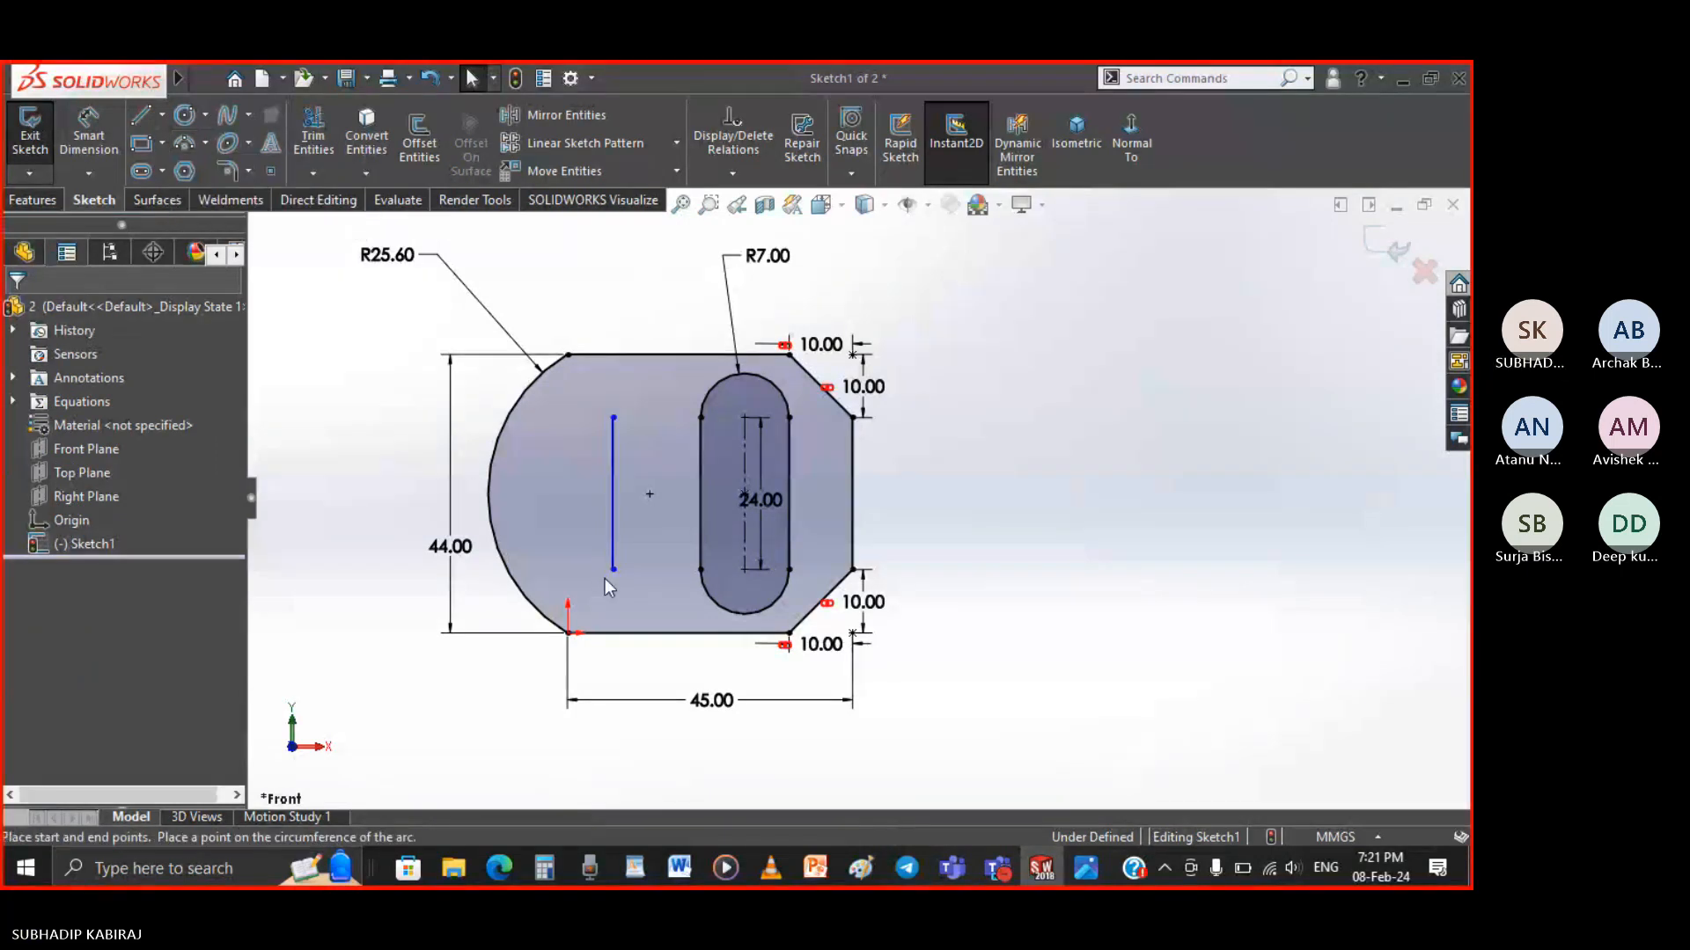
click(613, 570)
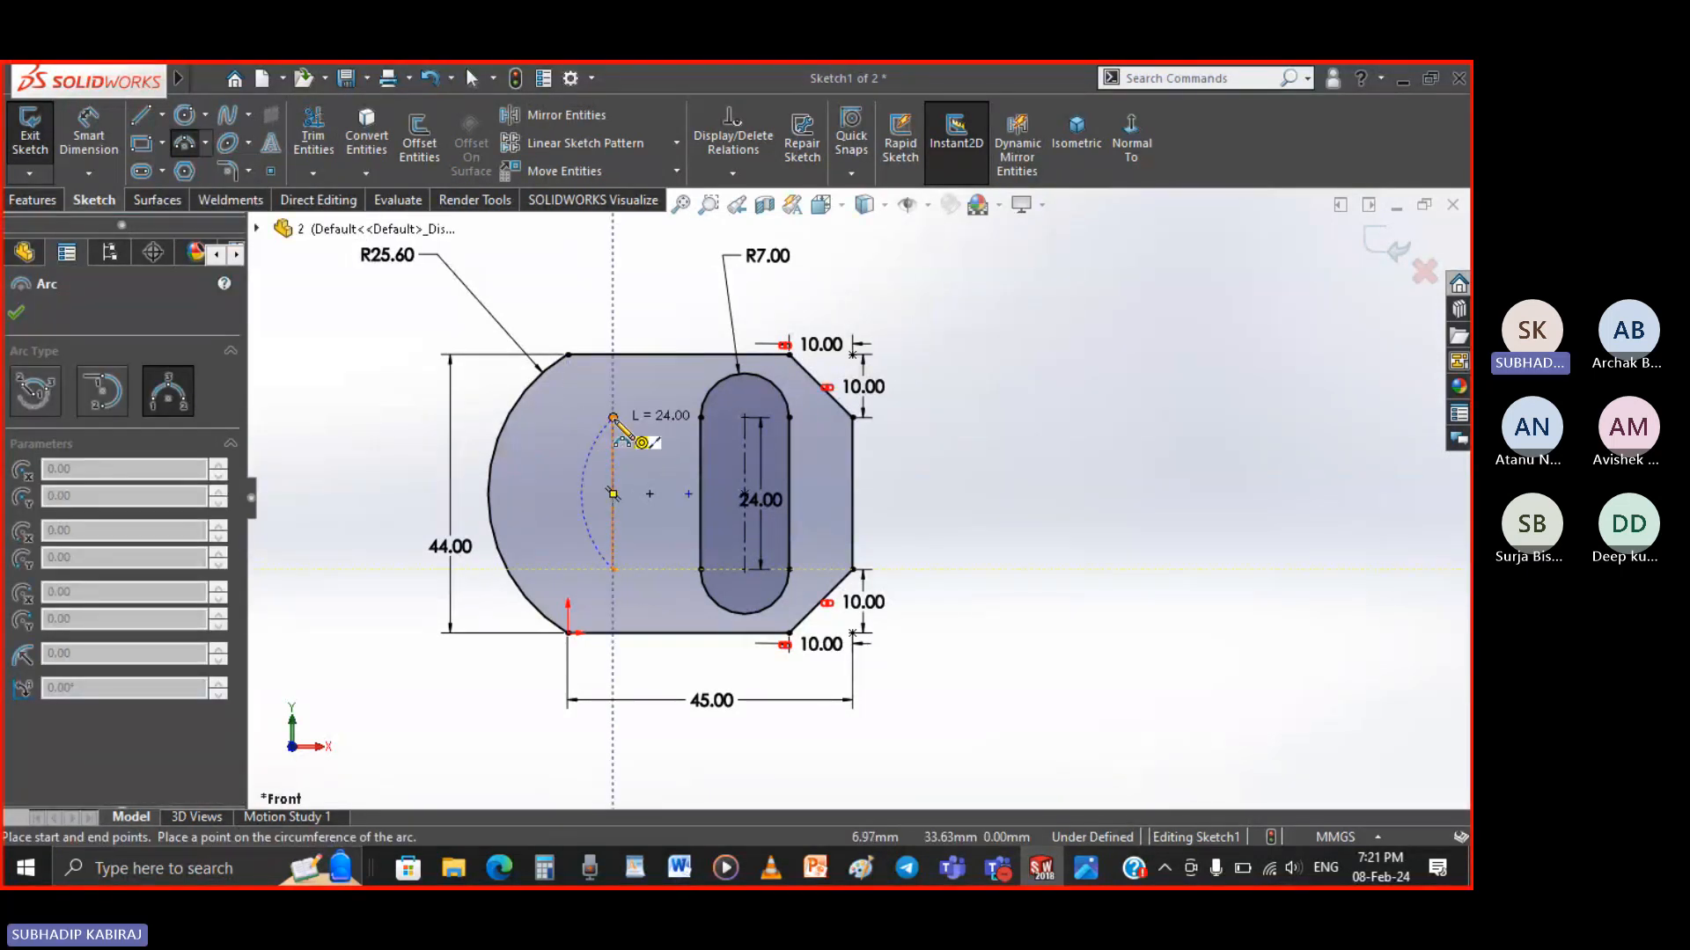
click(614, 417)
click(584, 458)
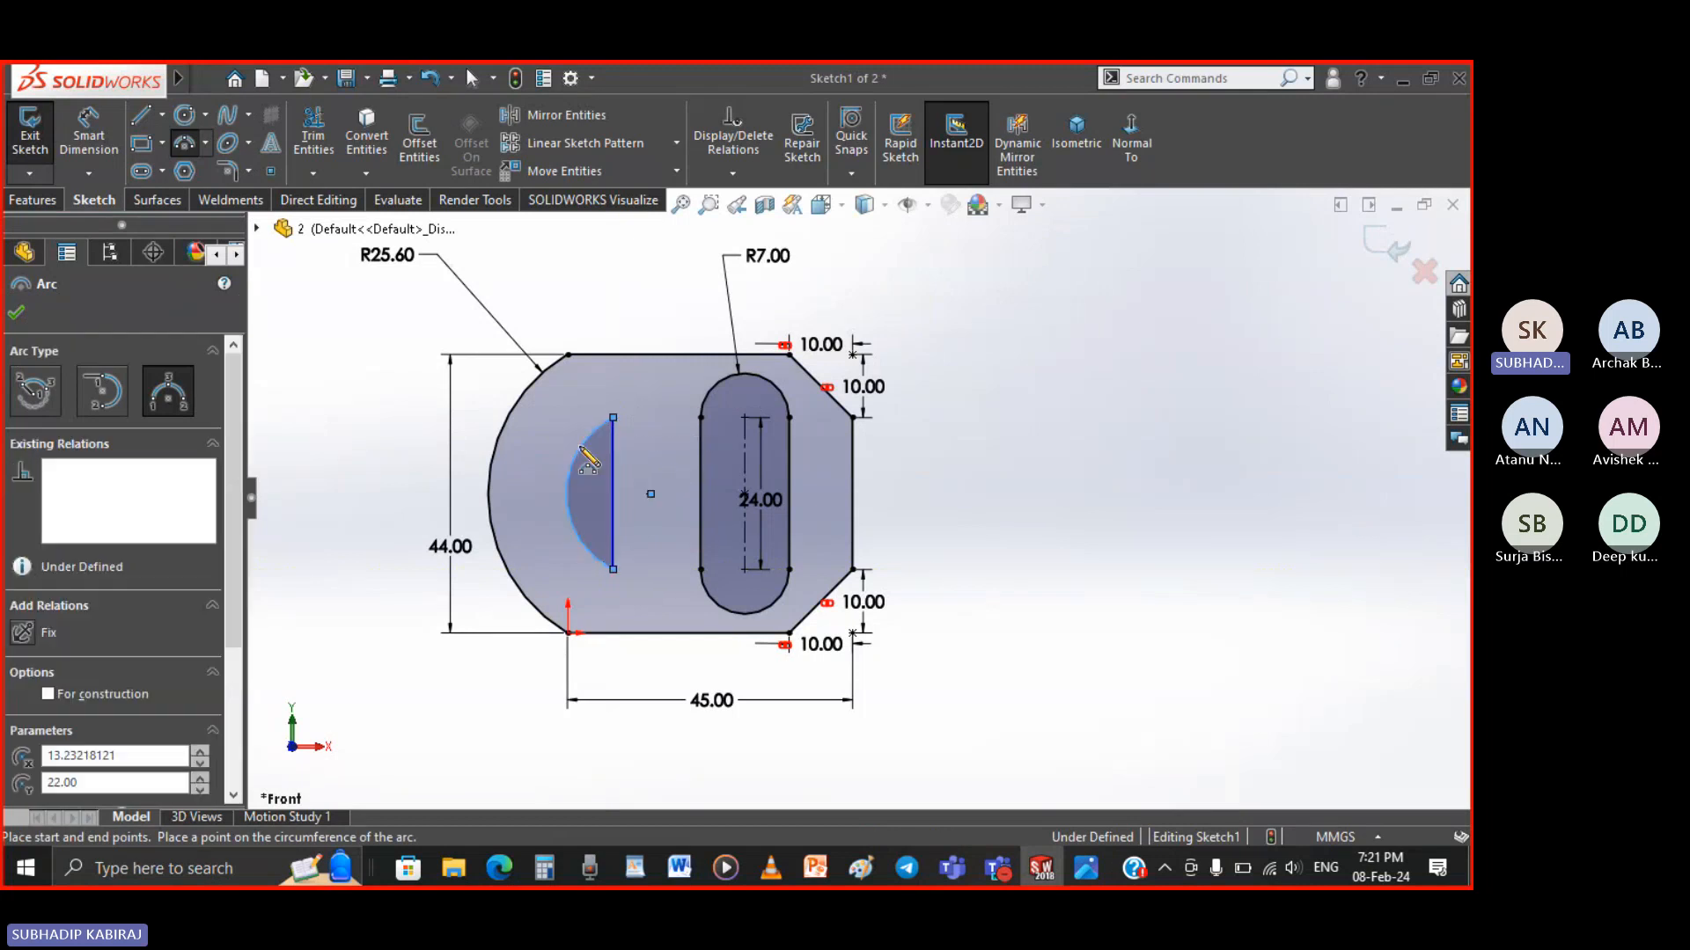
key(Escape)
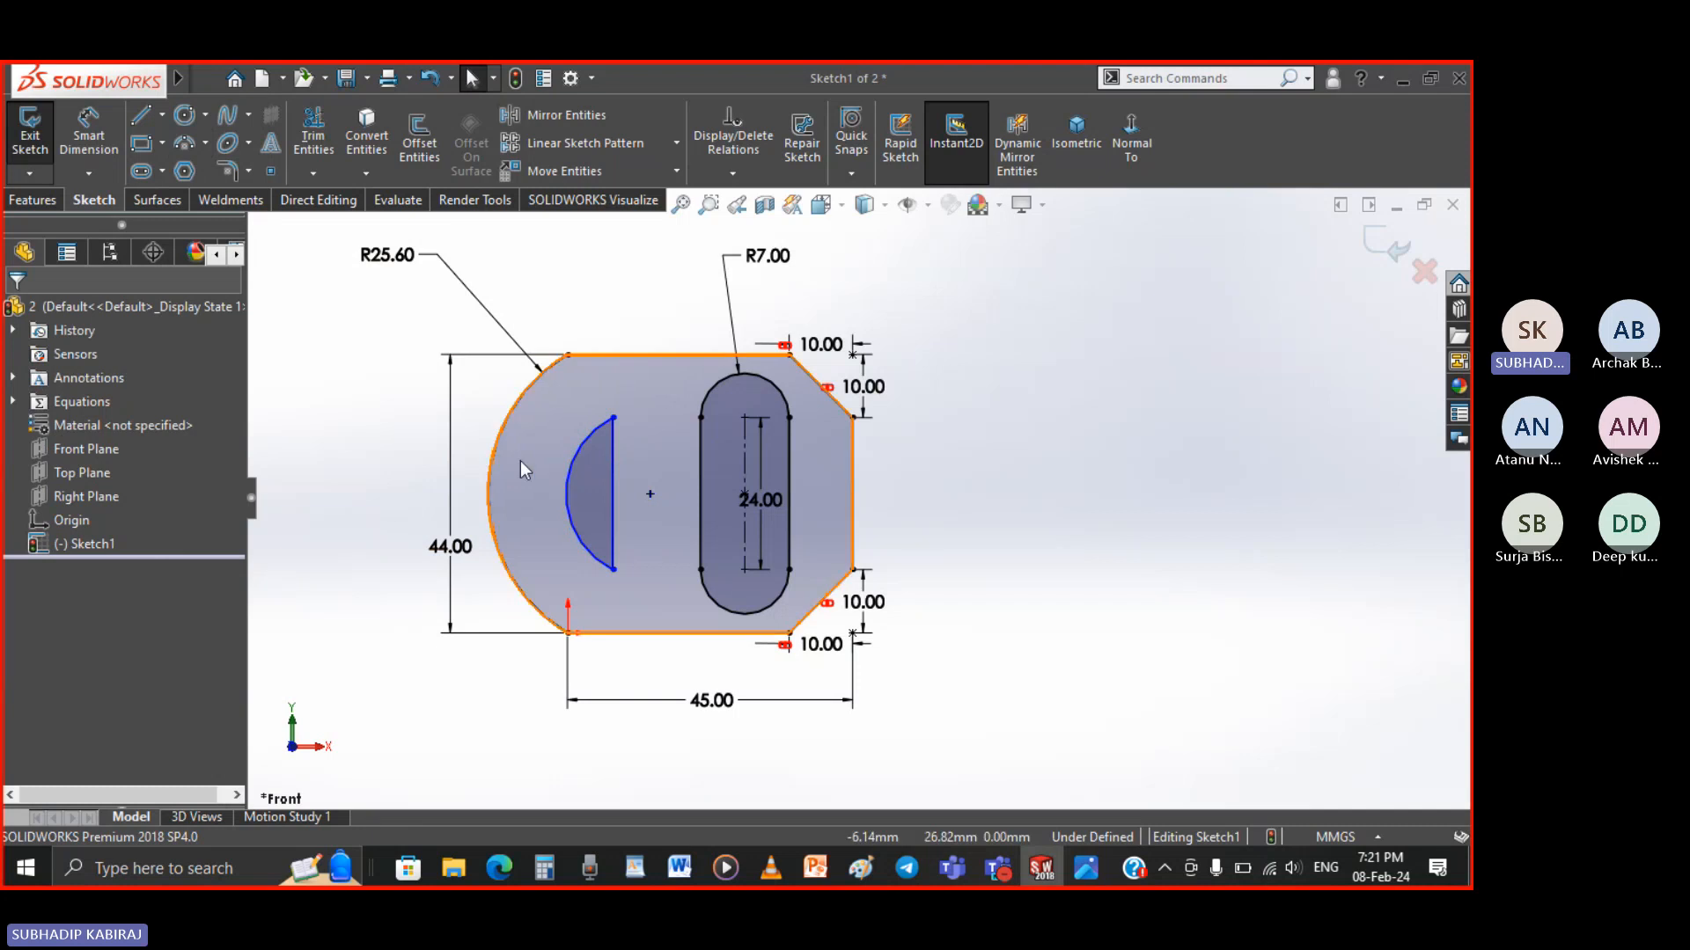
click(88, 134)
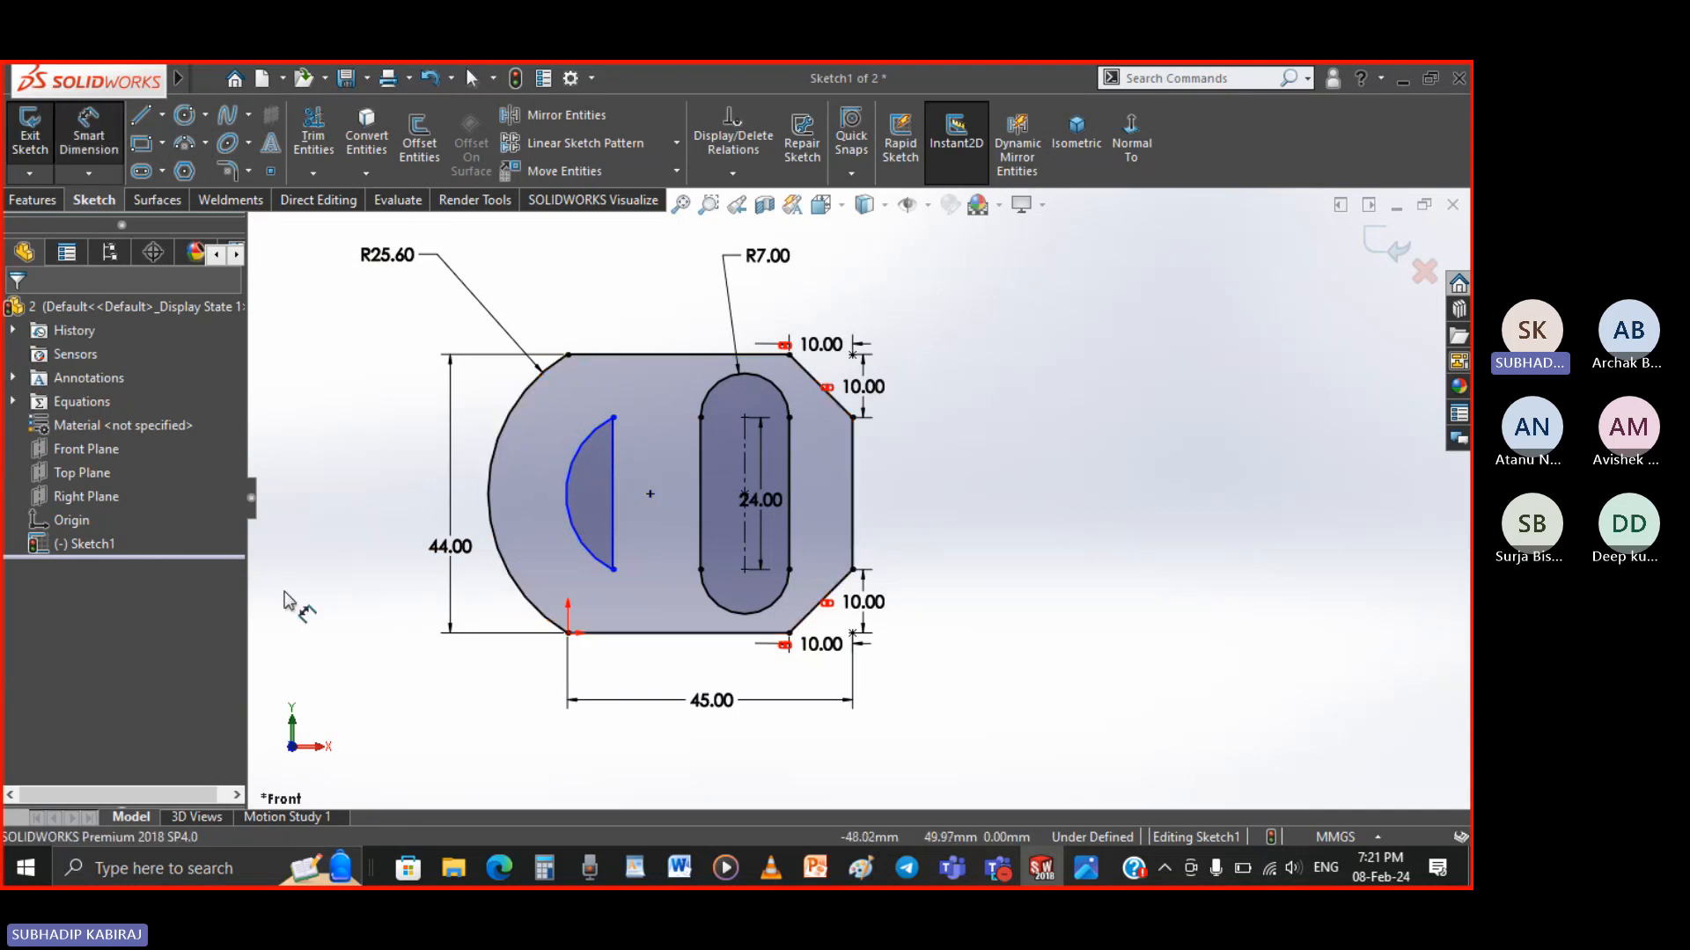
click(519, 409)
click(598, 435)
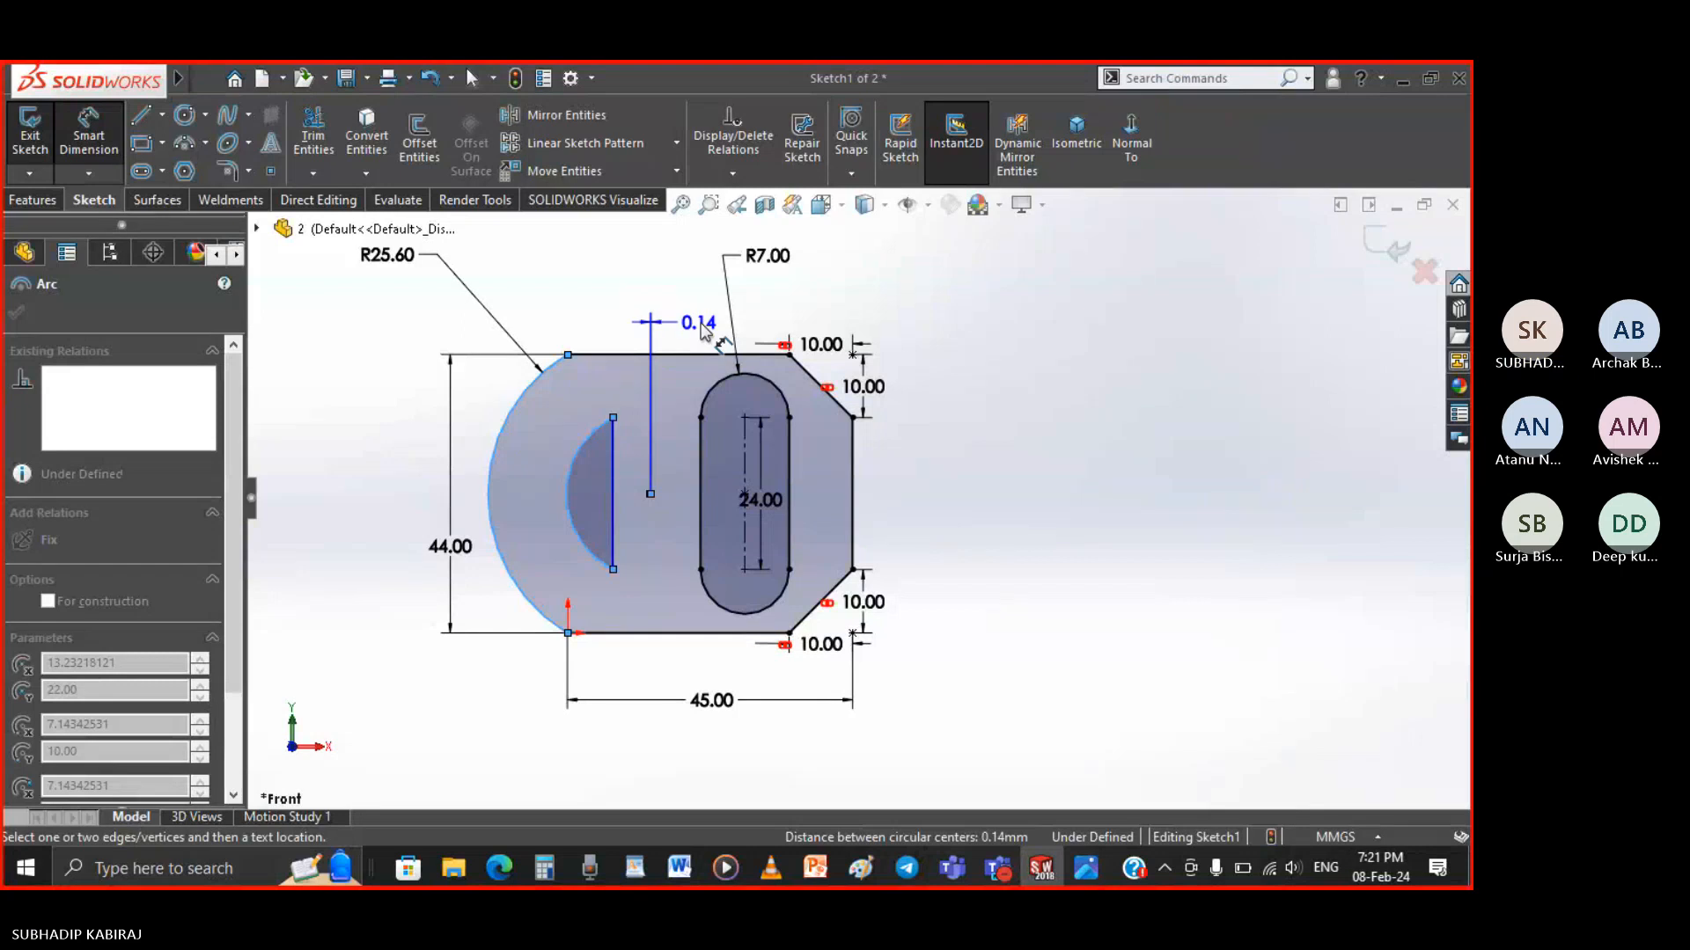
key(Escape)
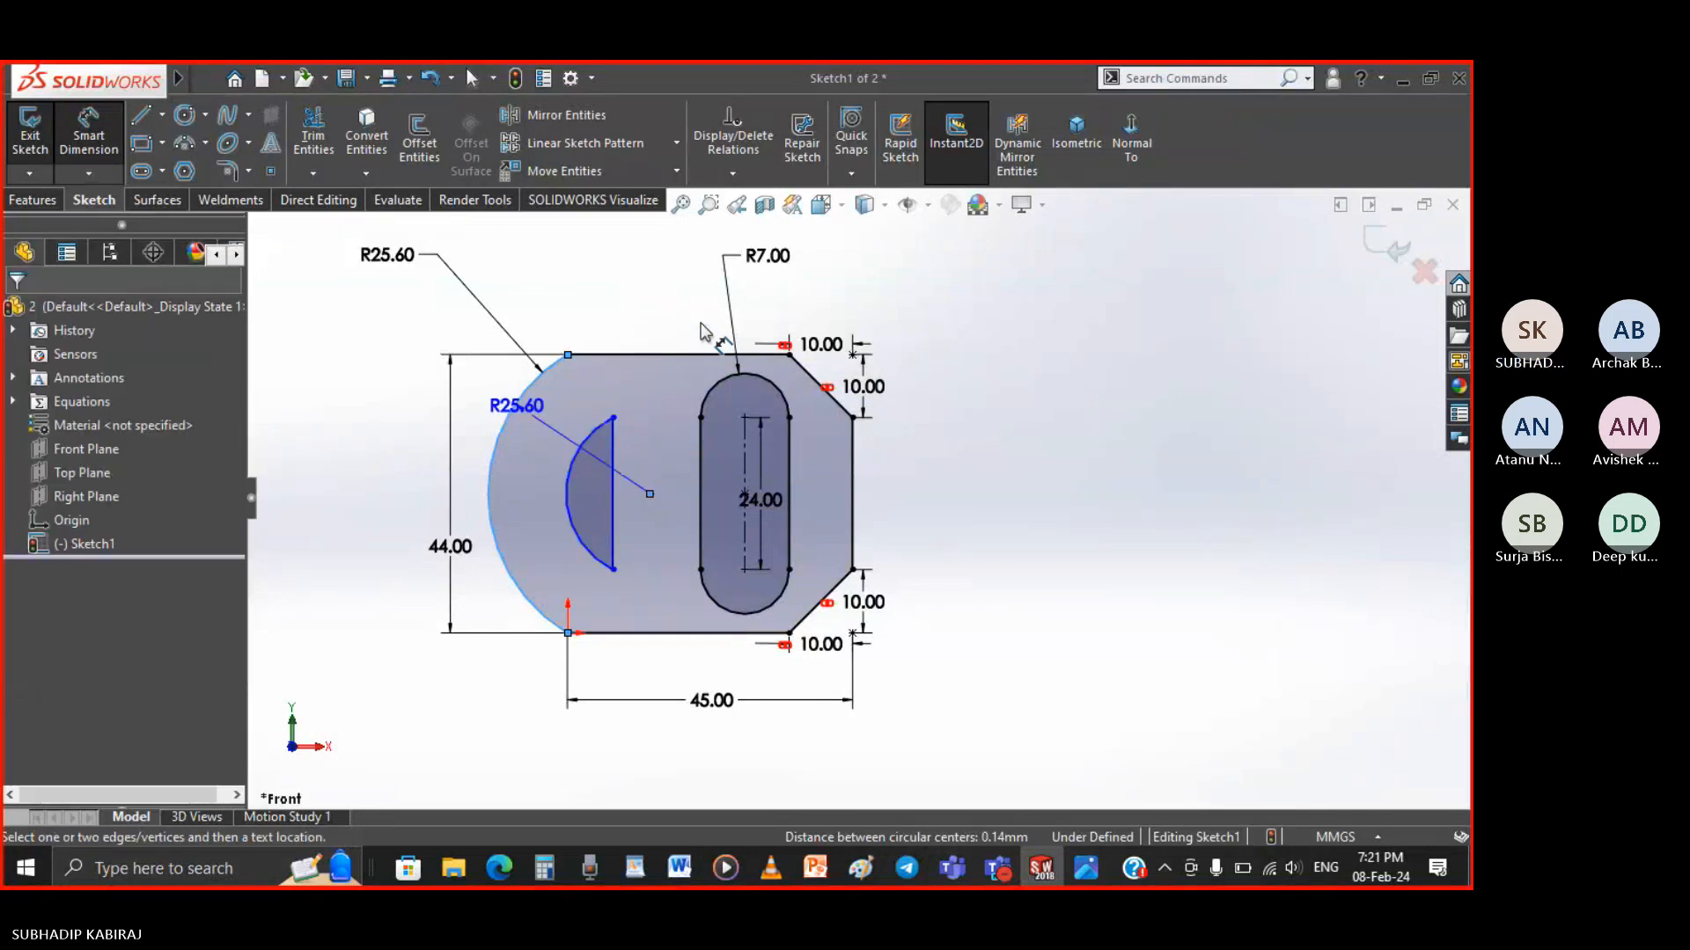
key(Escape)
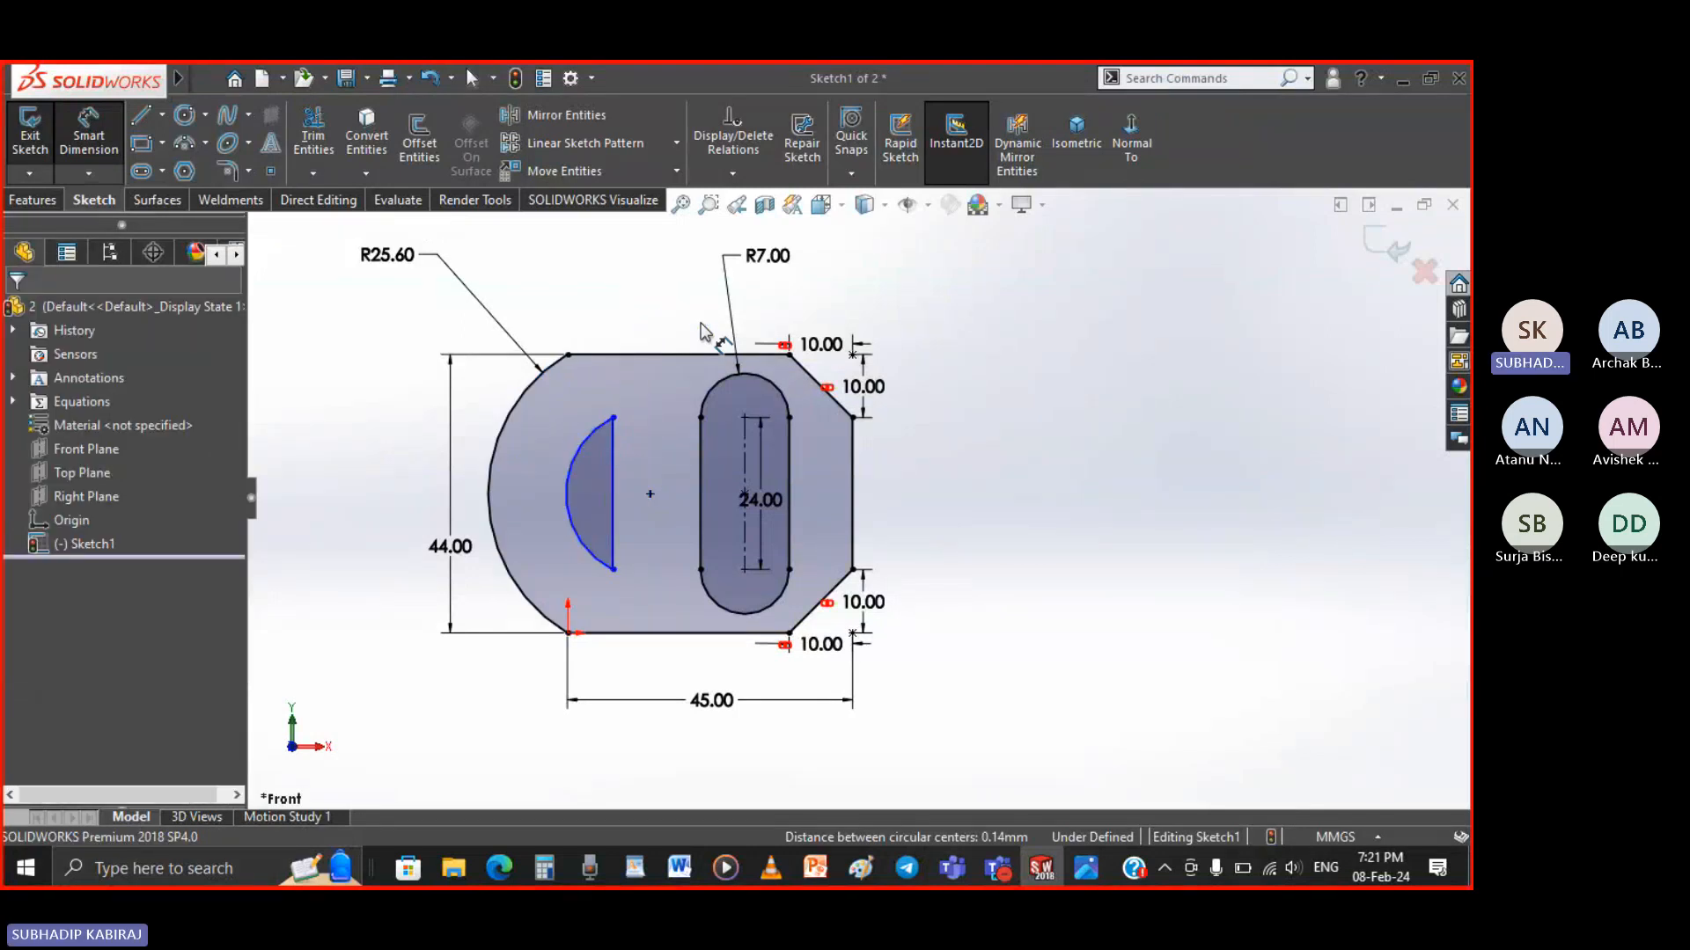
Dimension the gap between the R25.6 arc and the inner arc's facing side as 7.6 mm
click(527, 456)
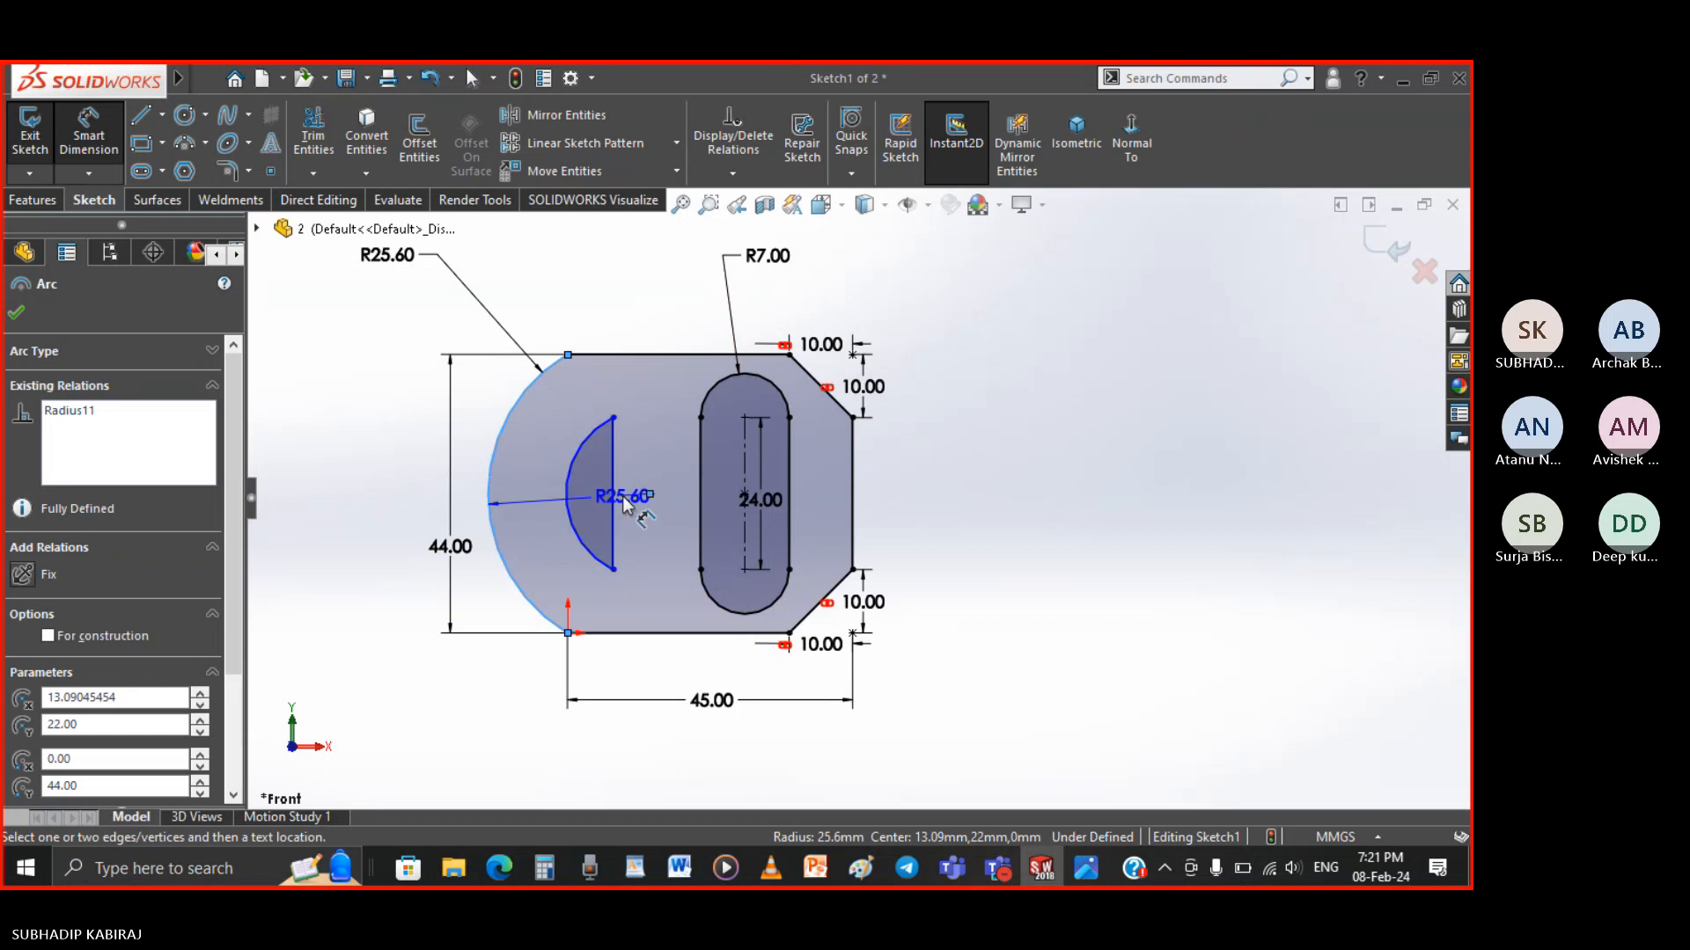
click(584, 451)
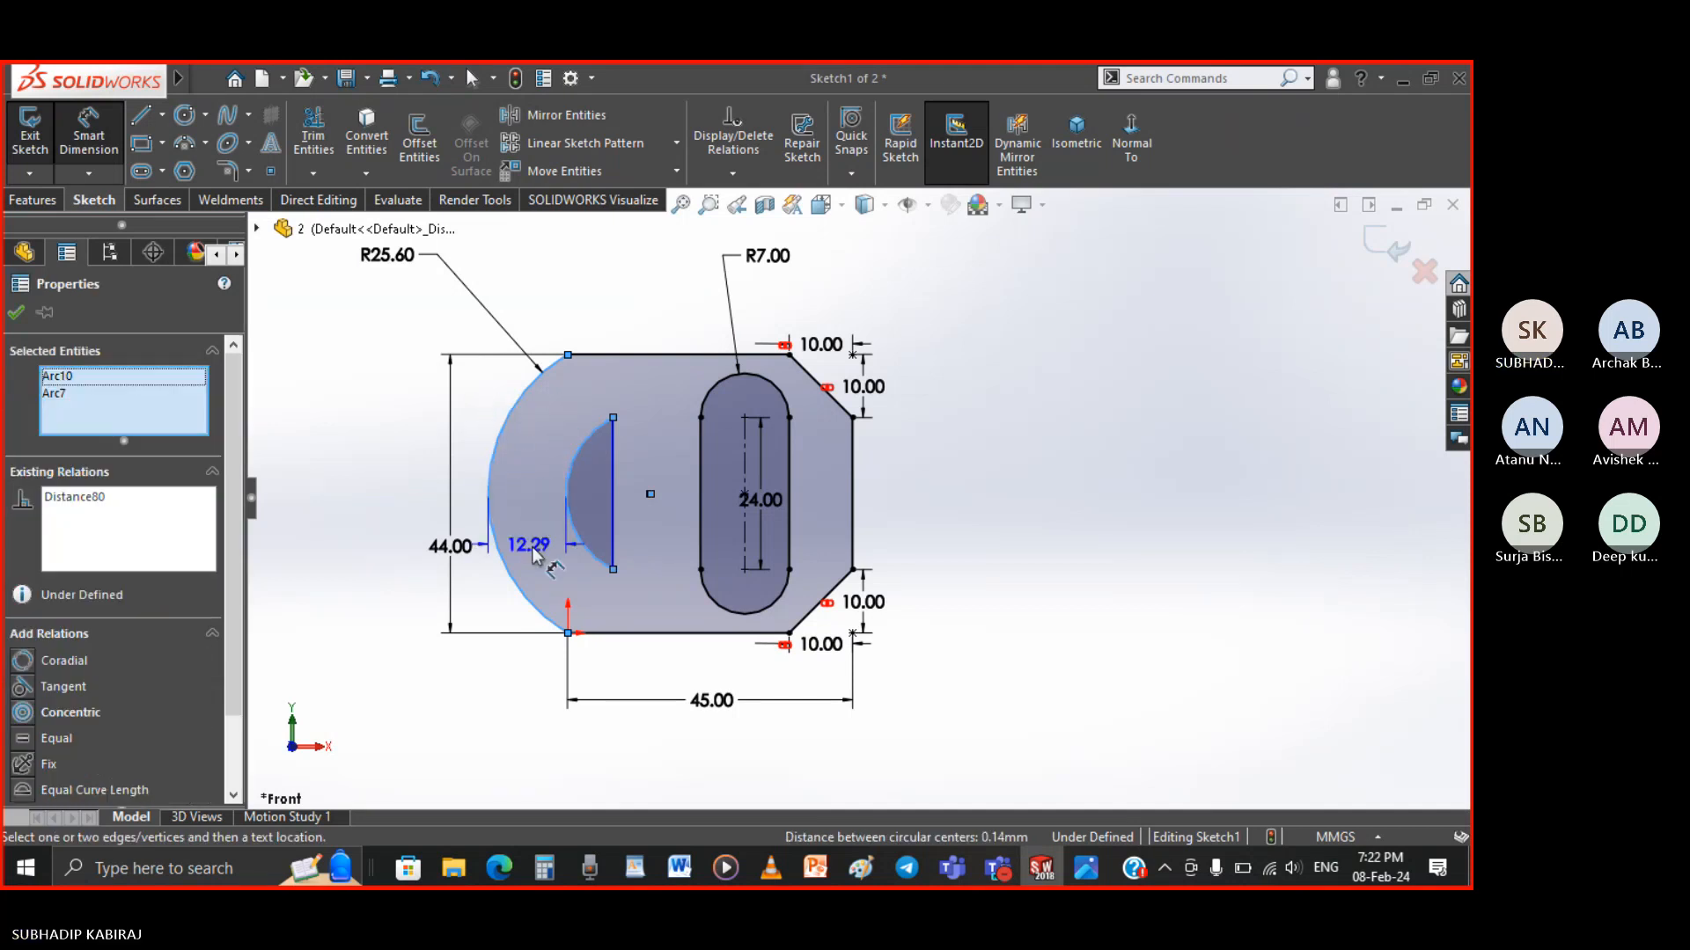
click(537, 563)
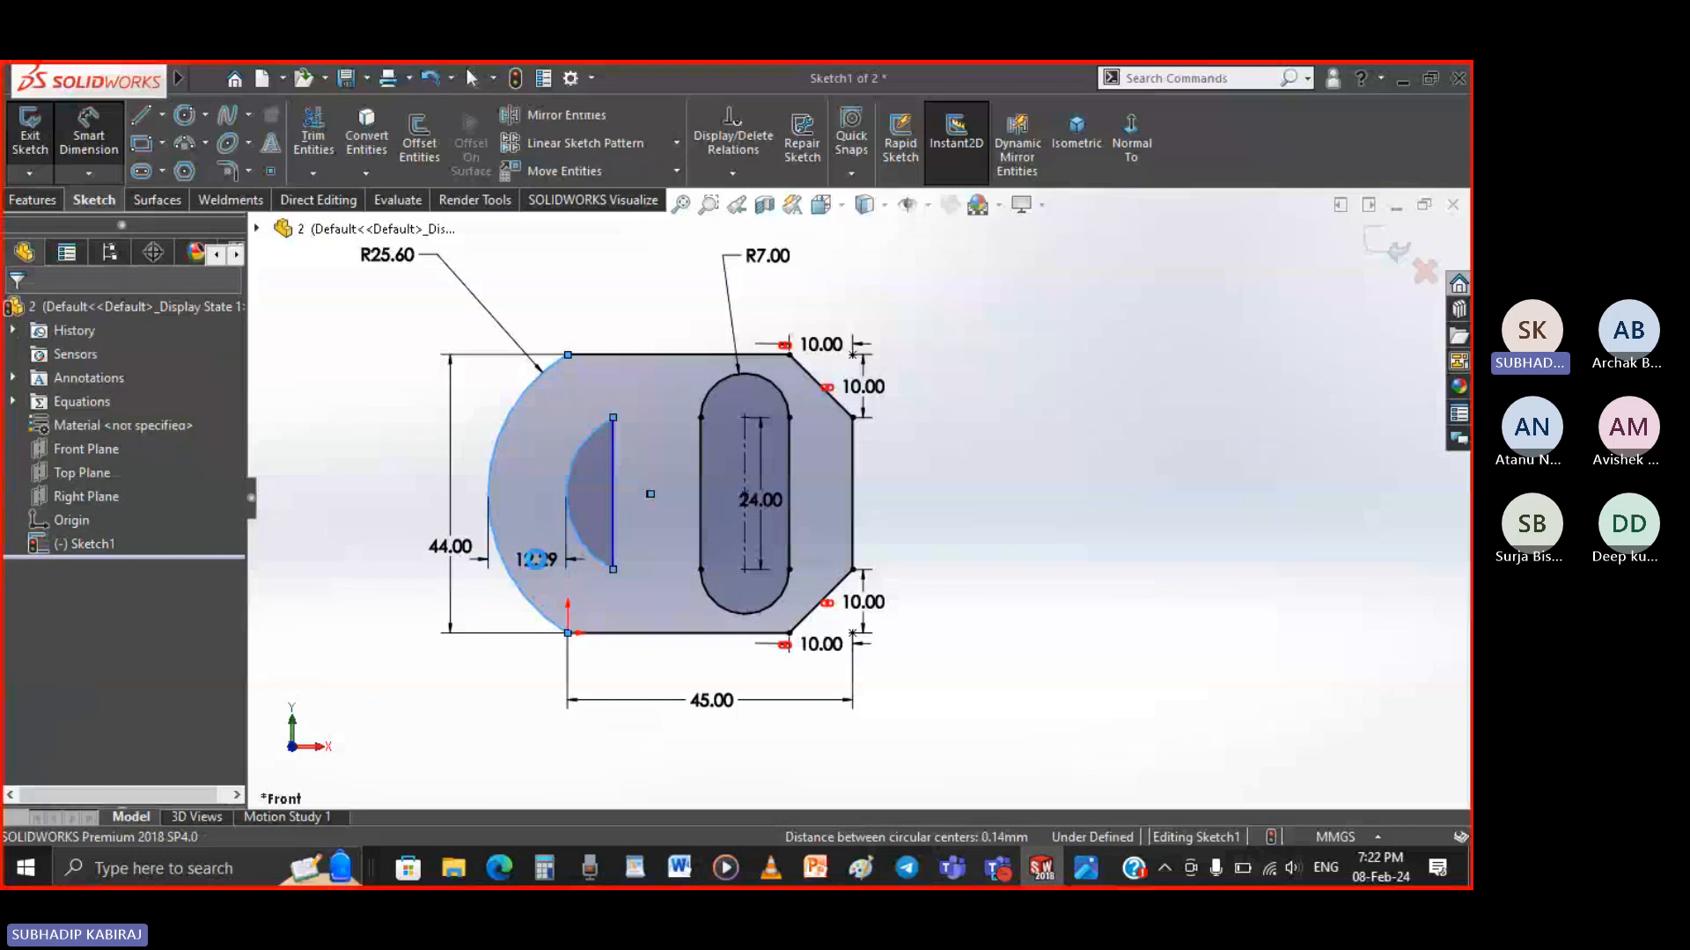
text(7.6)
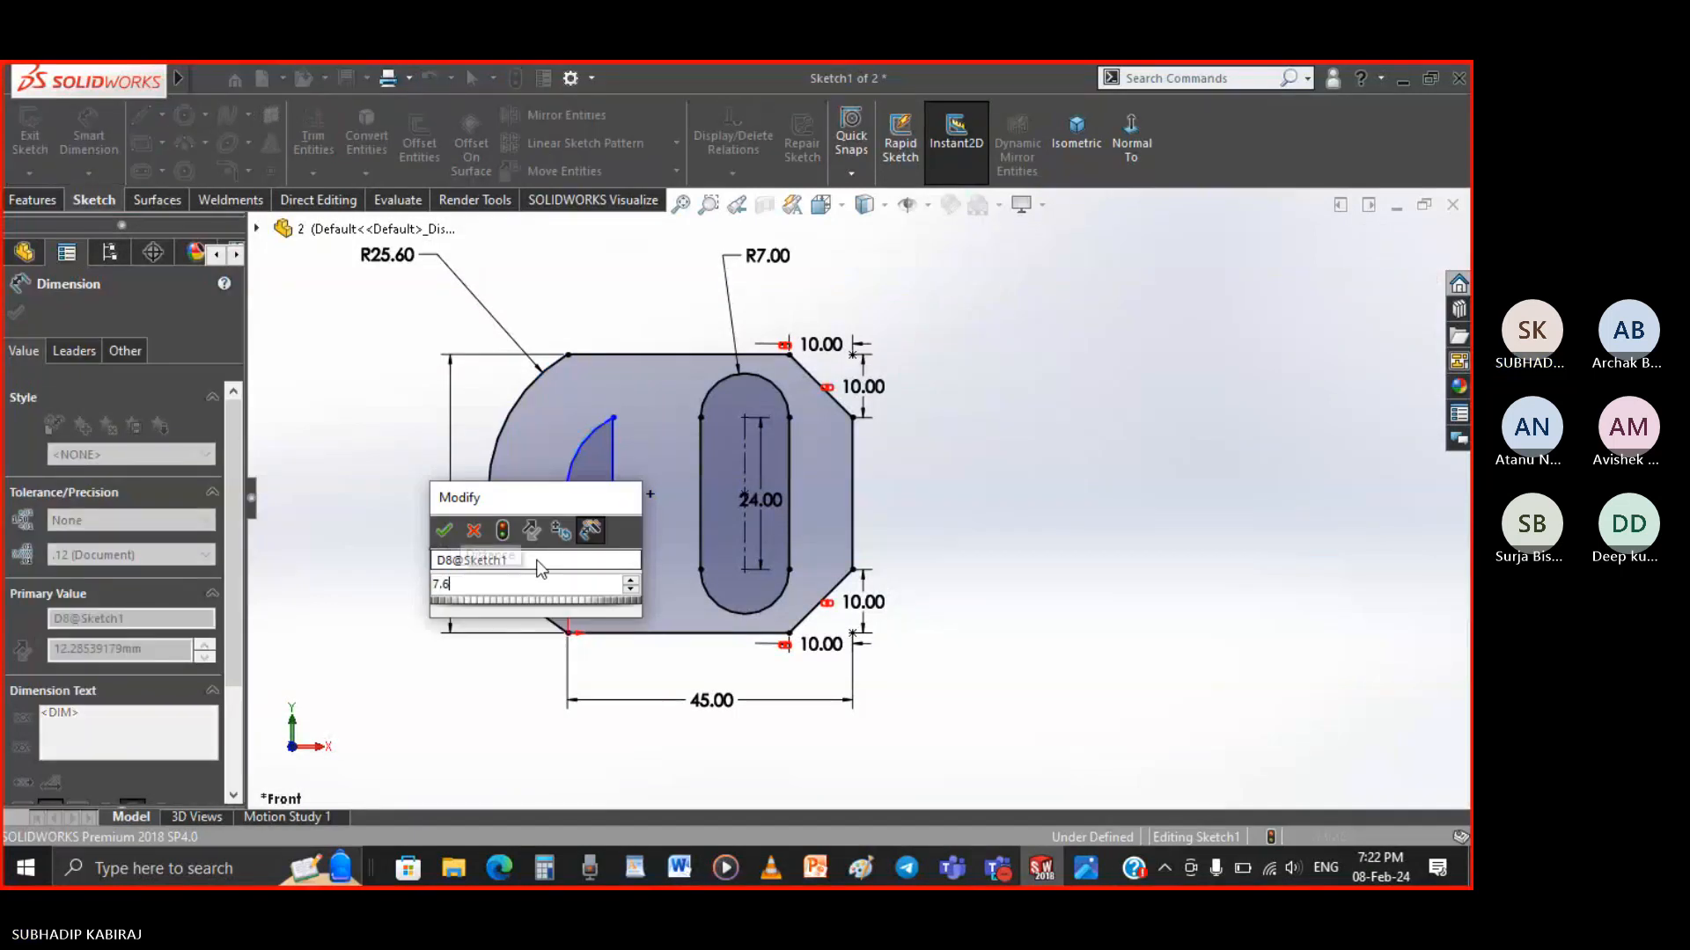
key(Return)
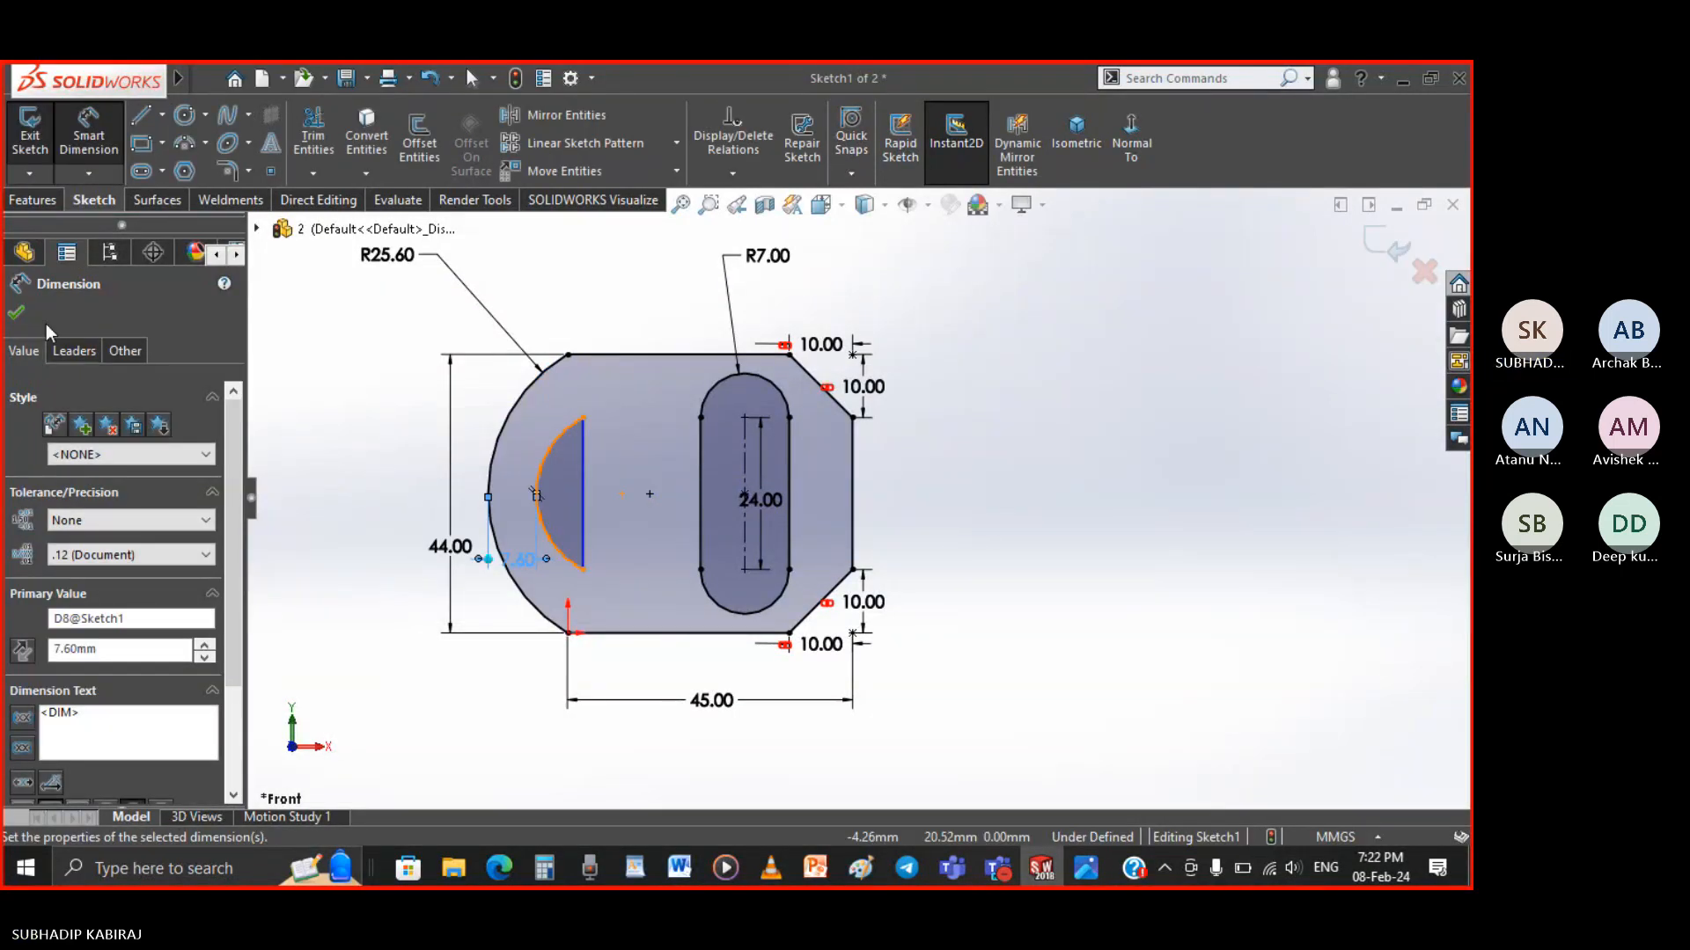
click(16, 312)
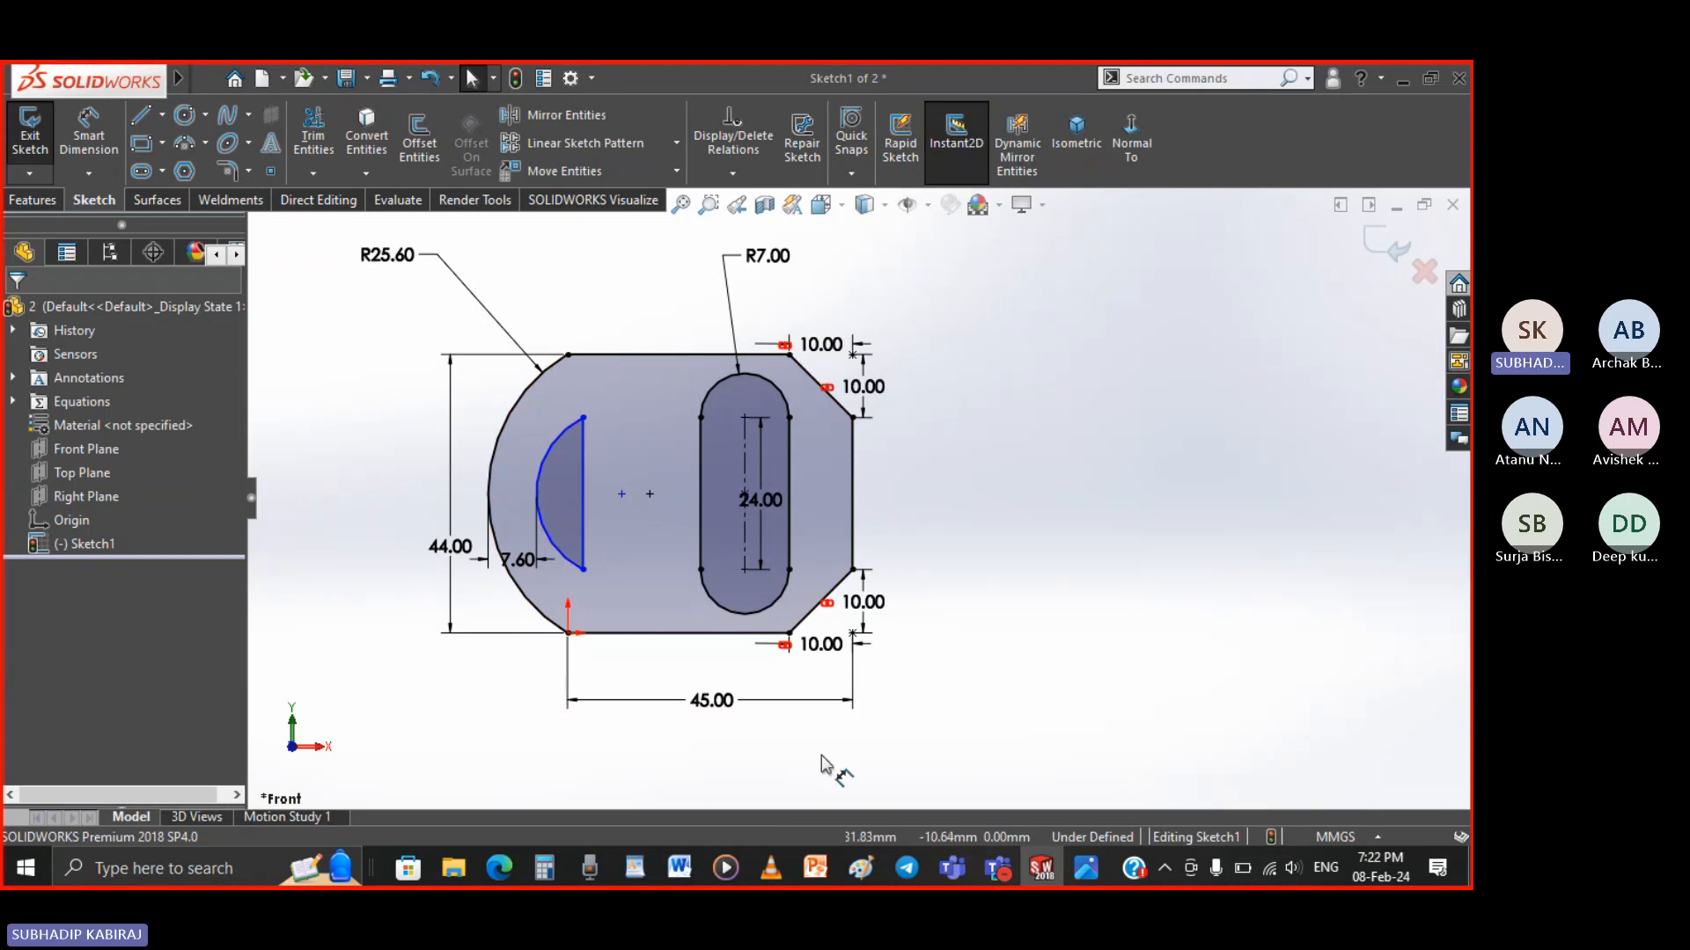
Check the reference drawing, and dimension the distance between the D-shaped cutout's straight edge and the slot's left side as 13 mm
click(1086, 870)
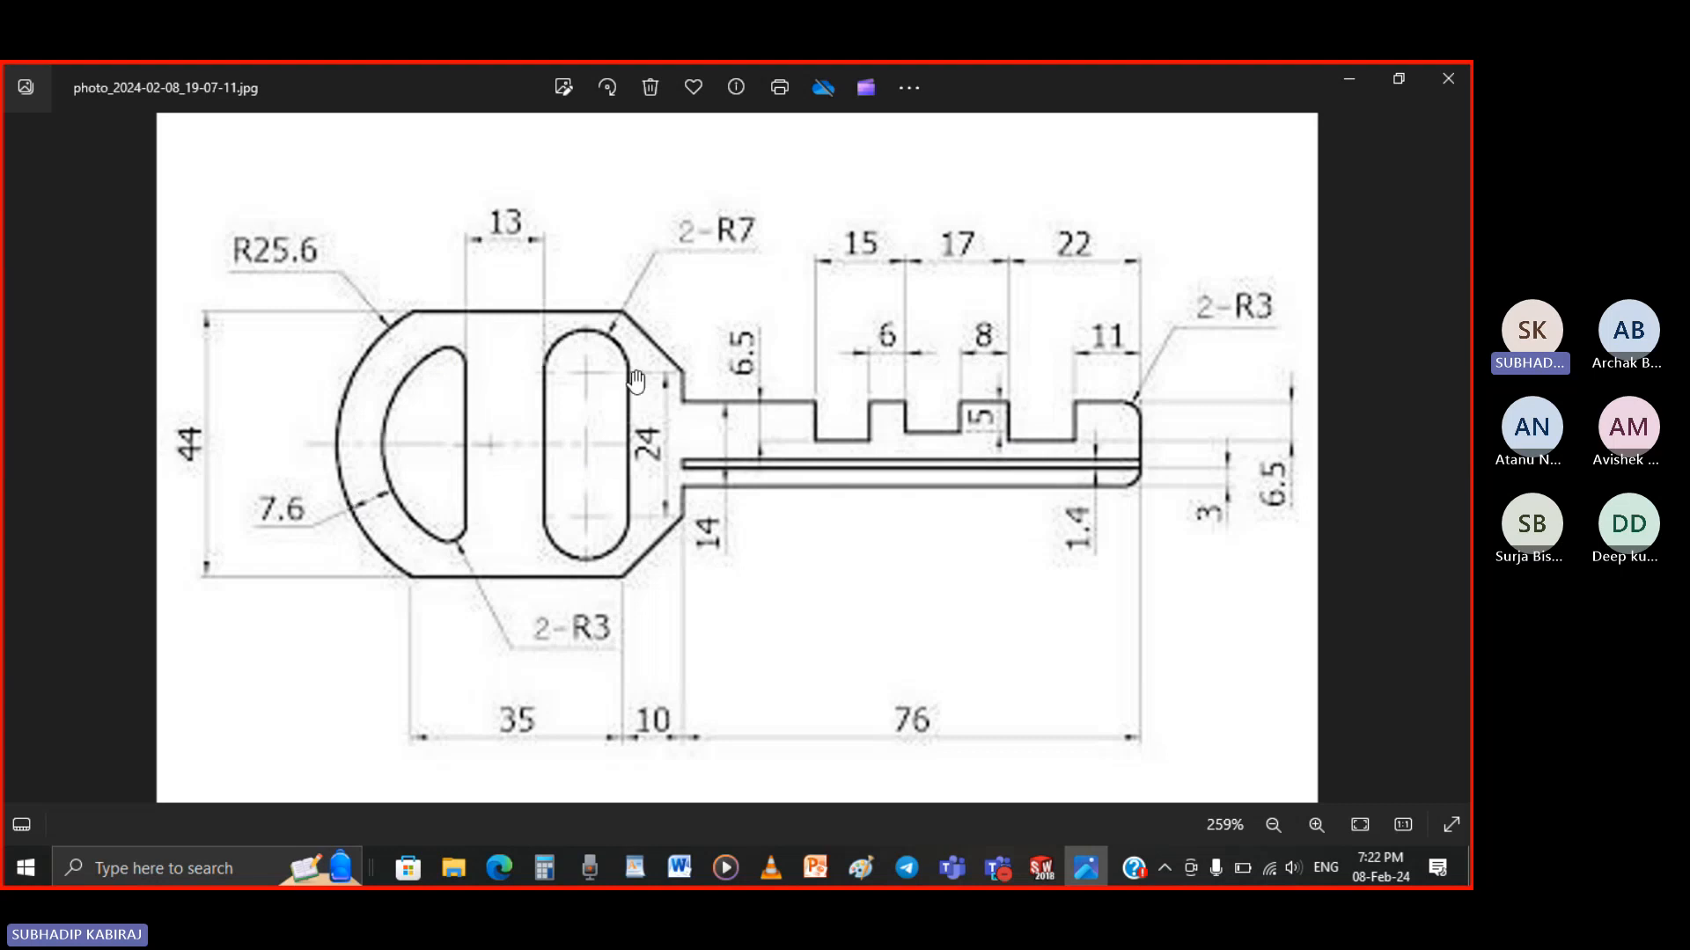
click(1040, 867)
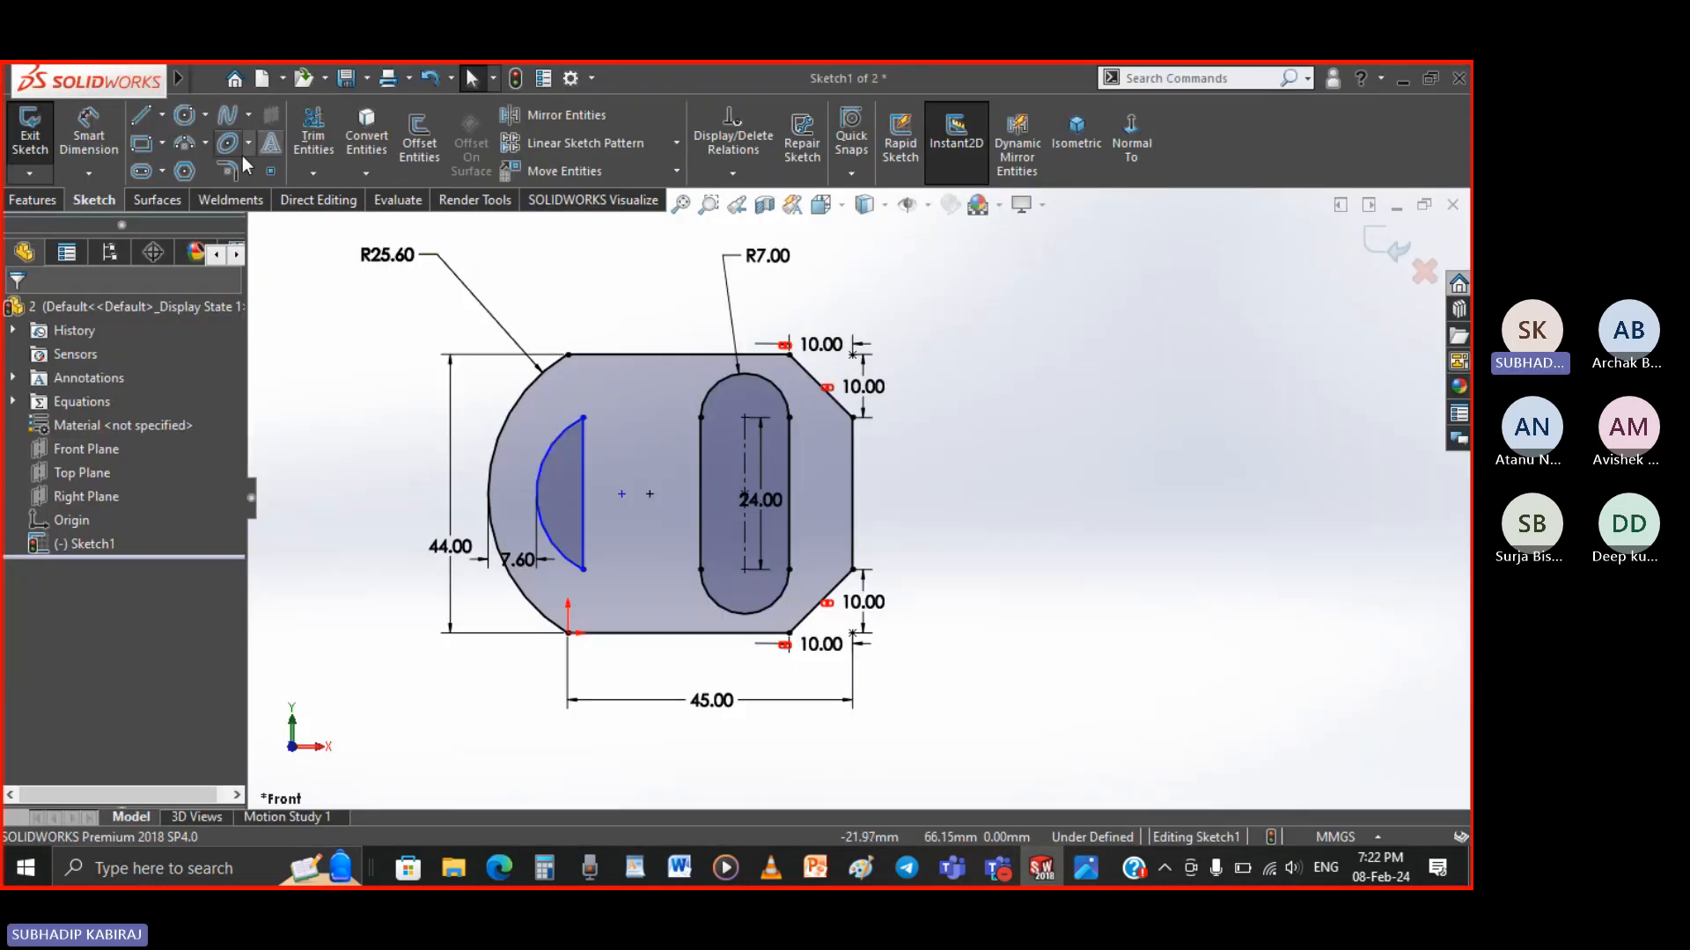
click(88, 136)
click(582, 492)
click(700, 493)
click(640, 313)
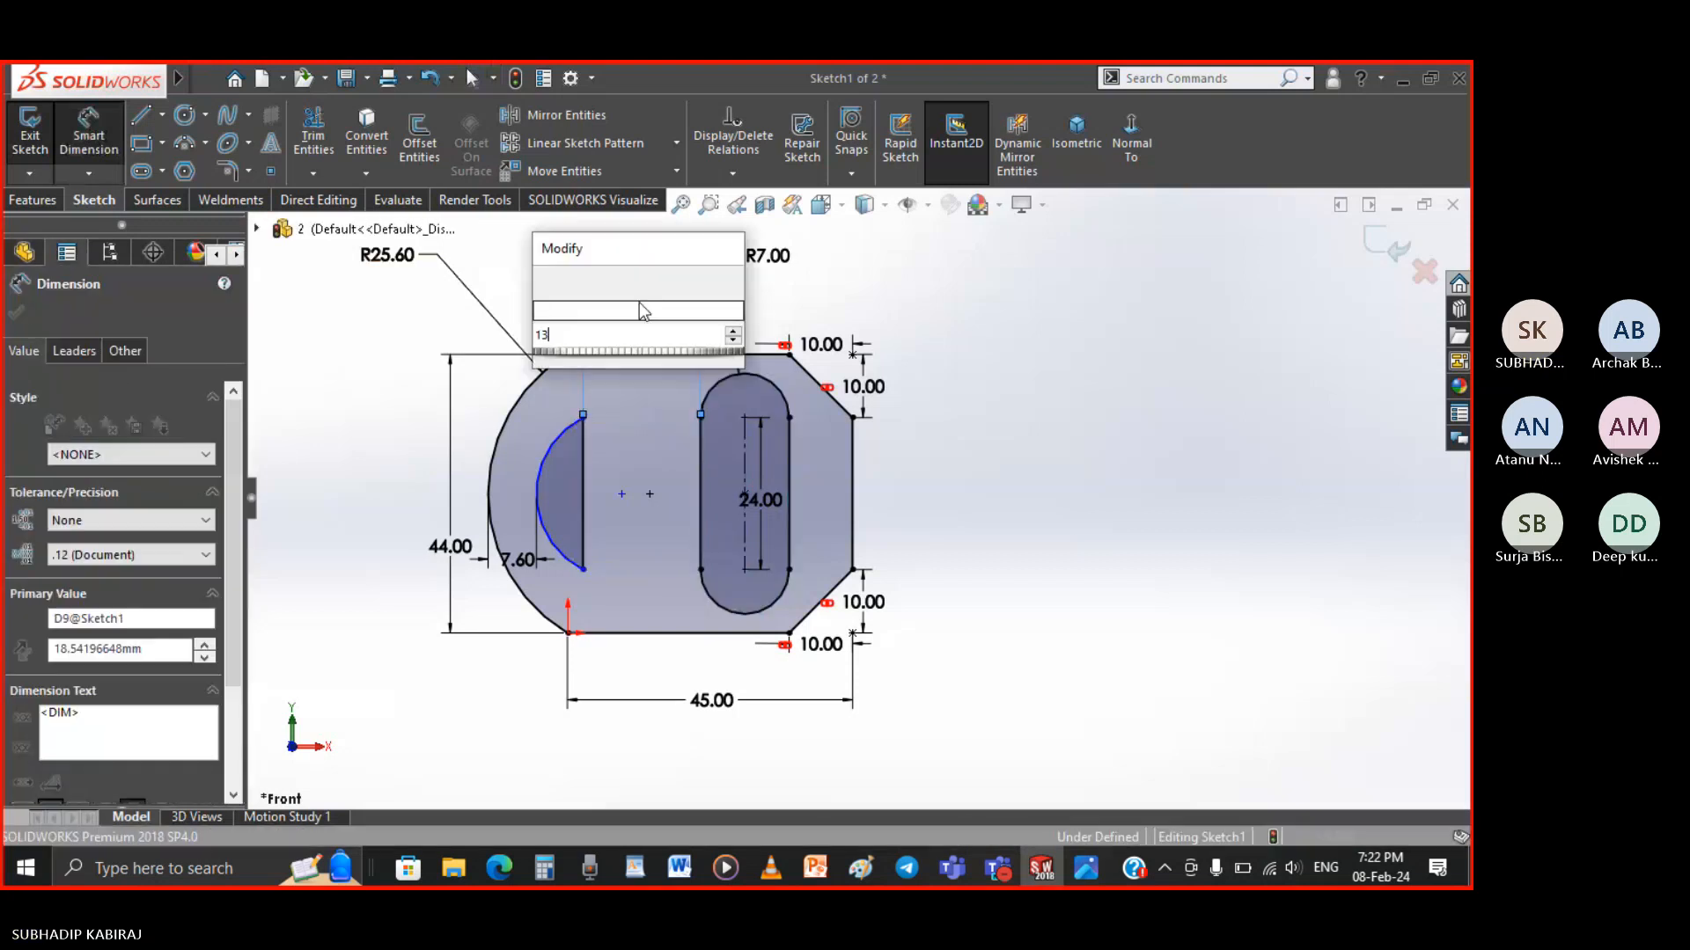
text(13)
key(Return)
key(Escape)
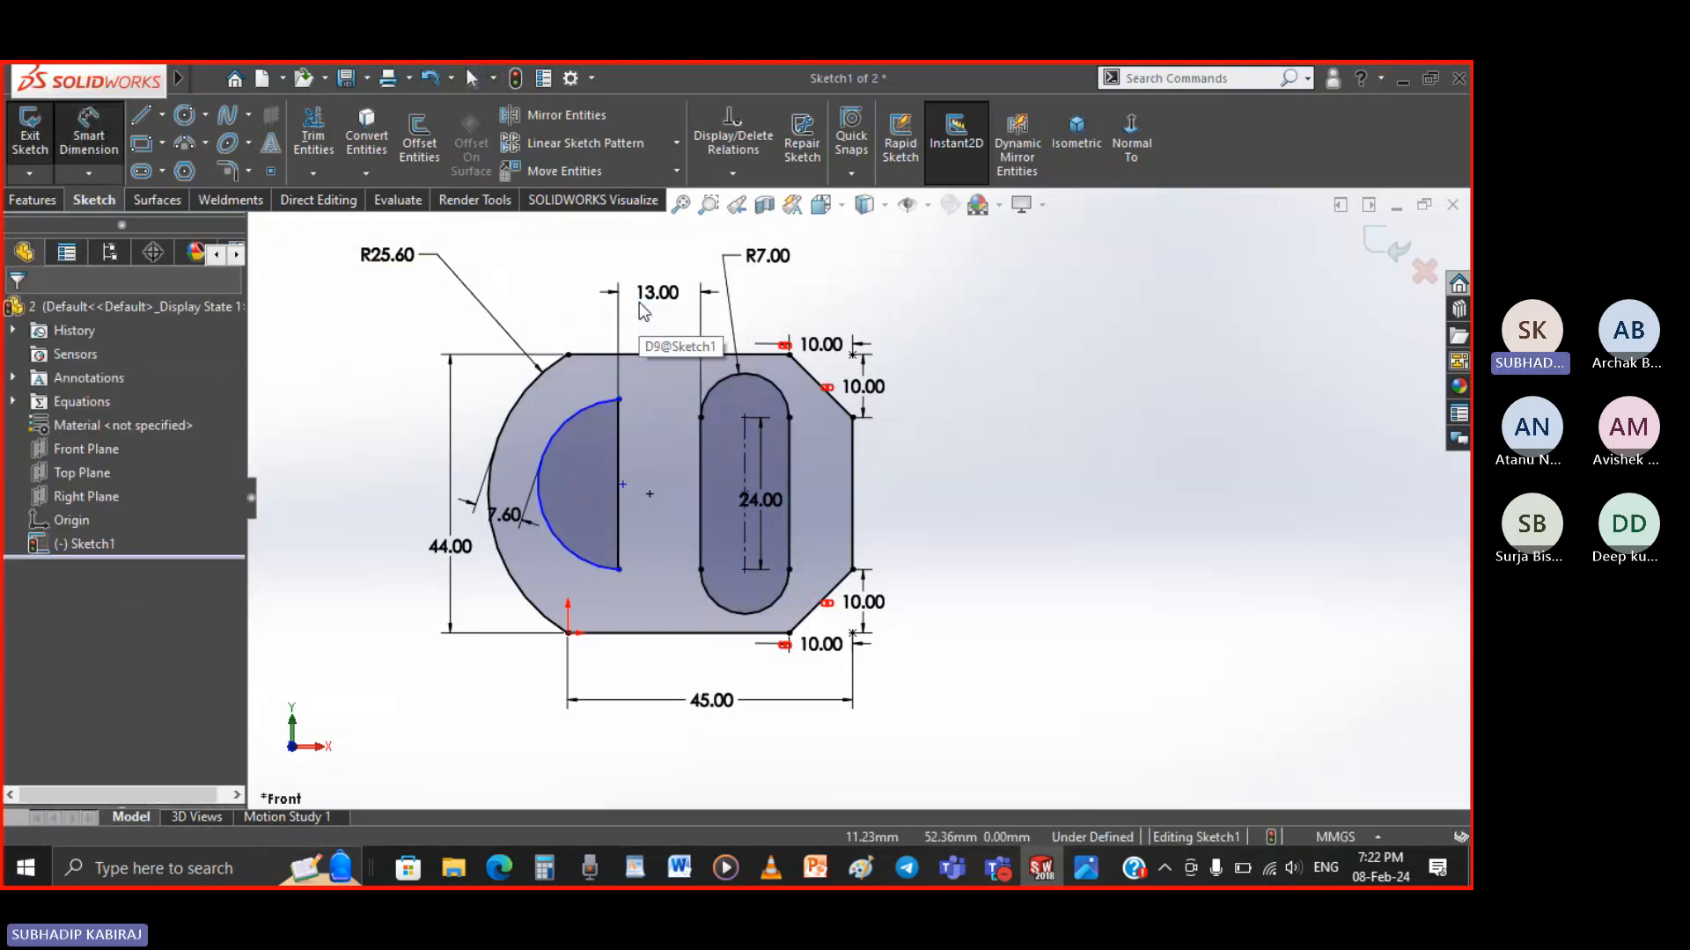
key(Escape)
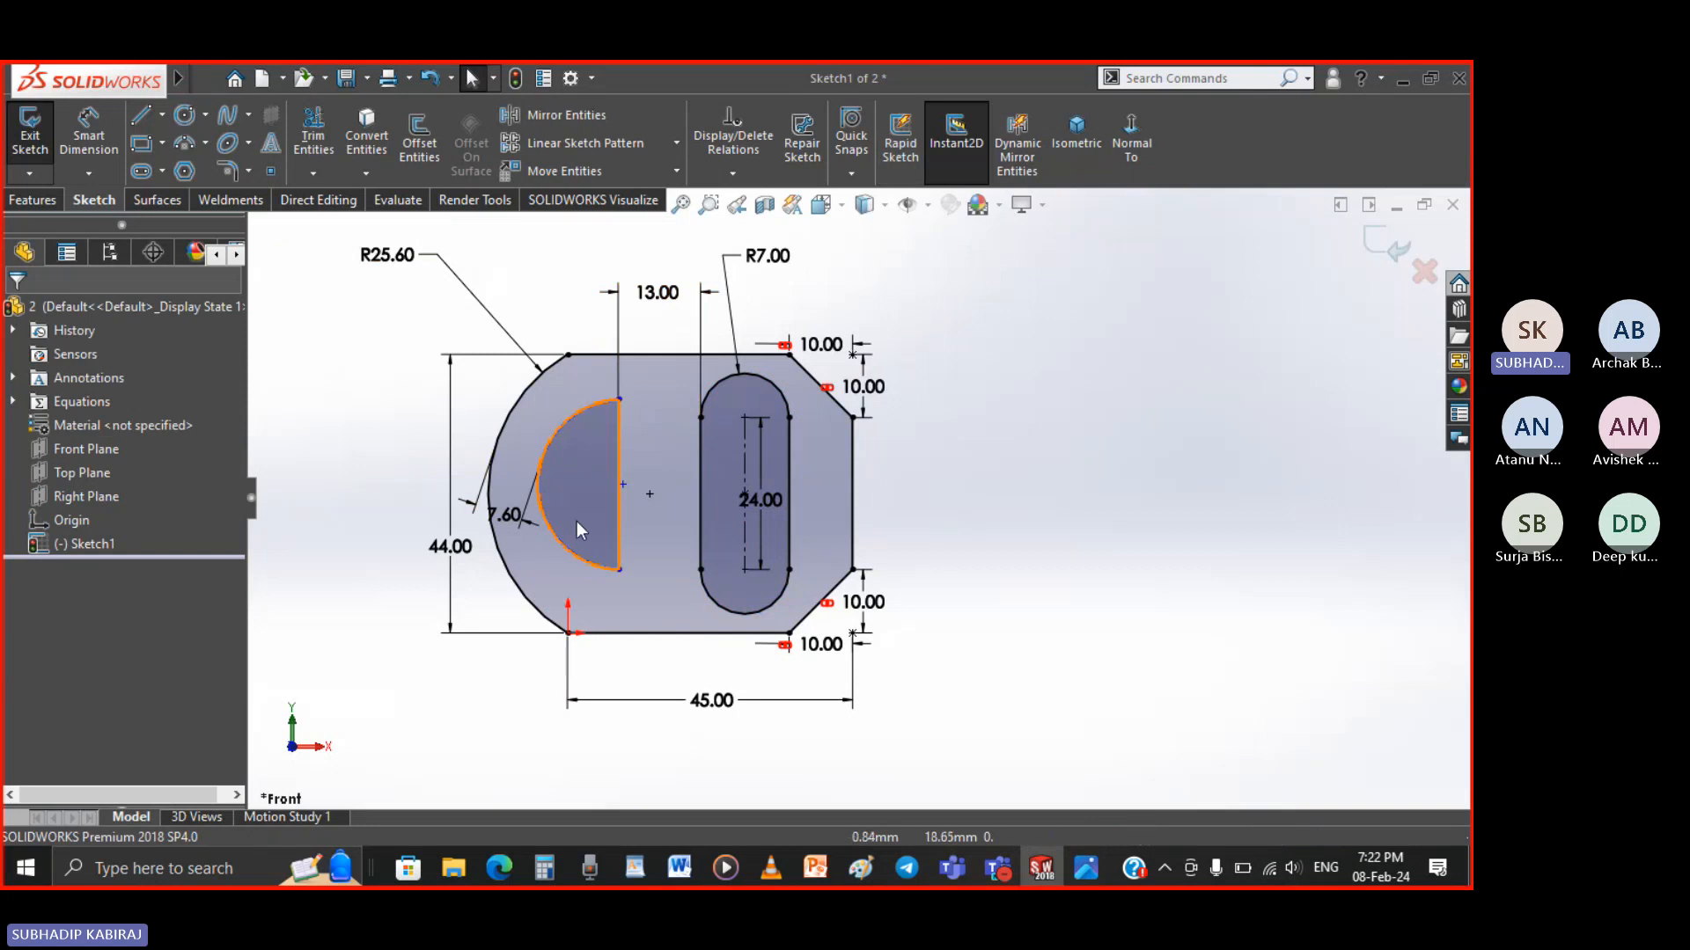
Add a horizontal relation between the centre point of the D-shaped cutout's arc and the midpoint of the slot's centreline
click(563, 543)
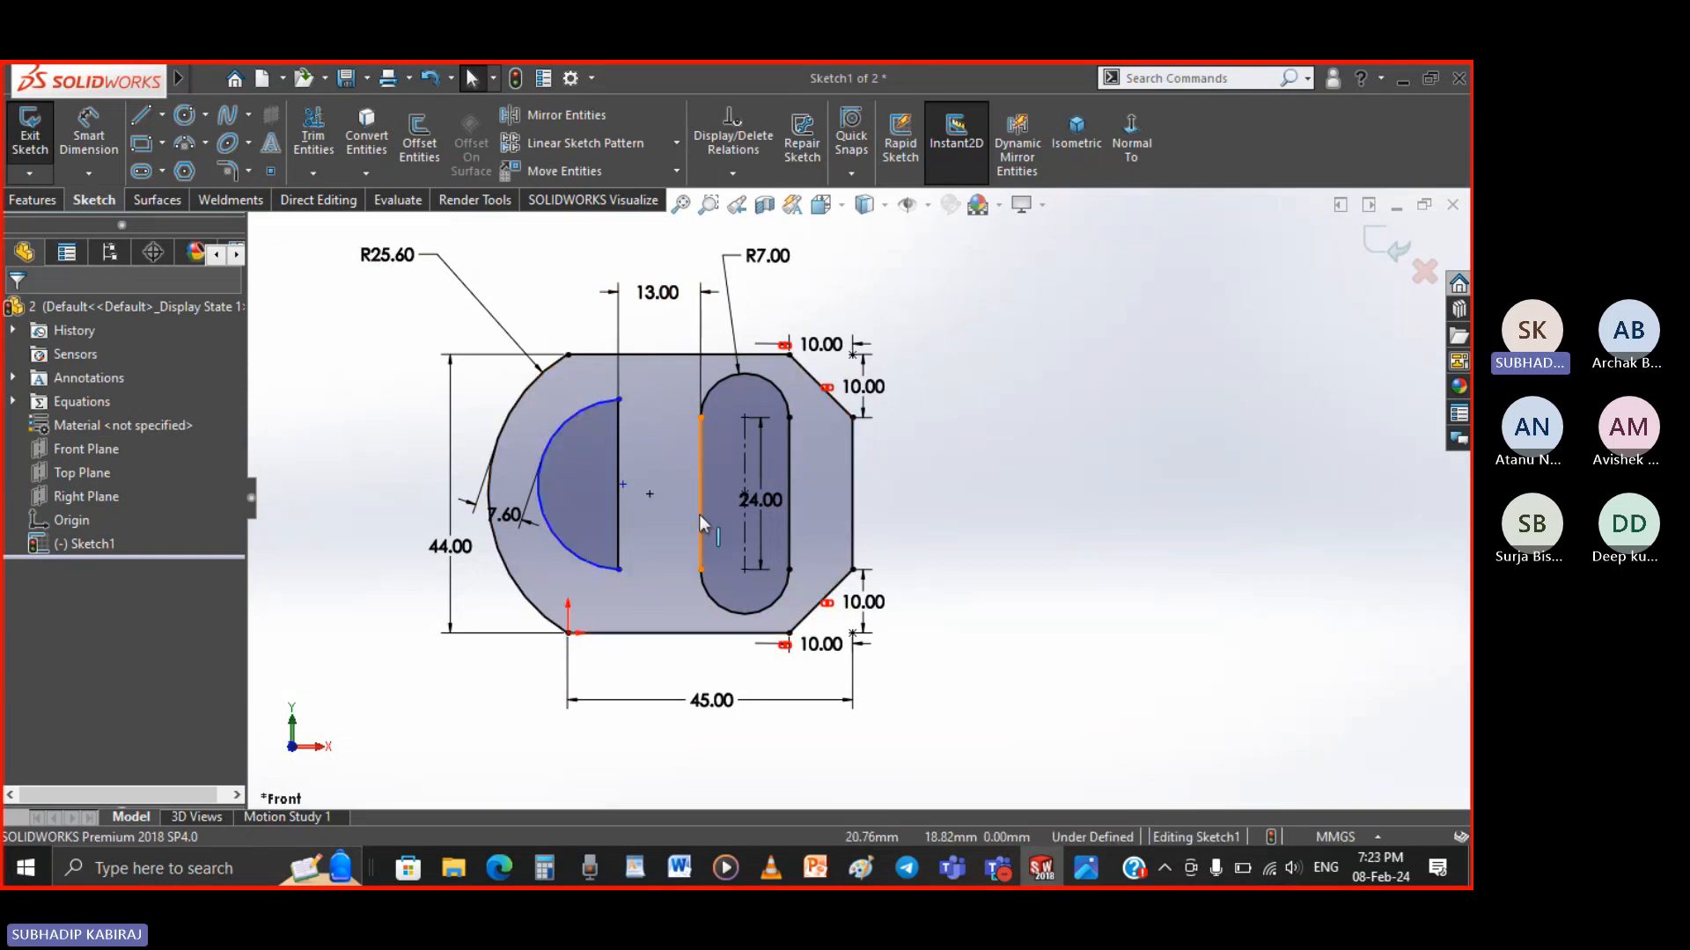
click(730, 173)
click(737, 221)
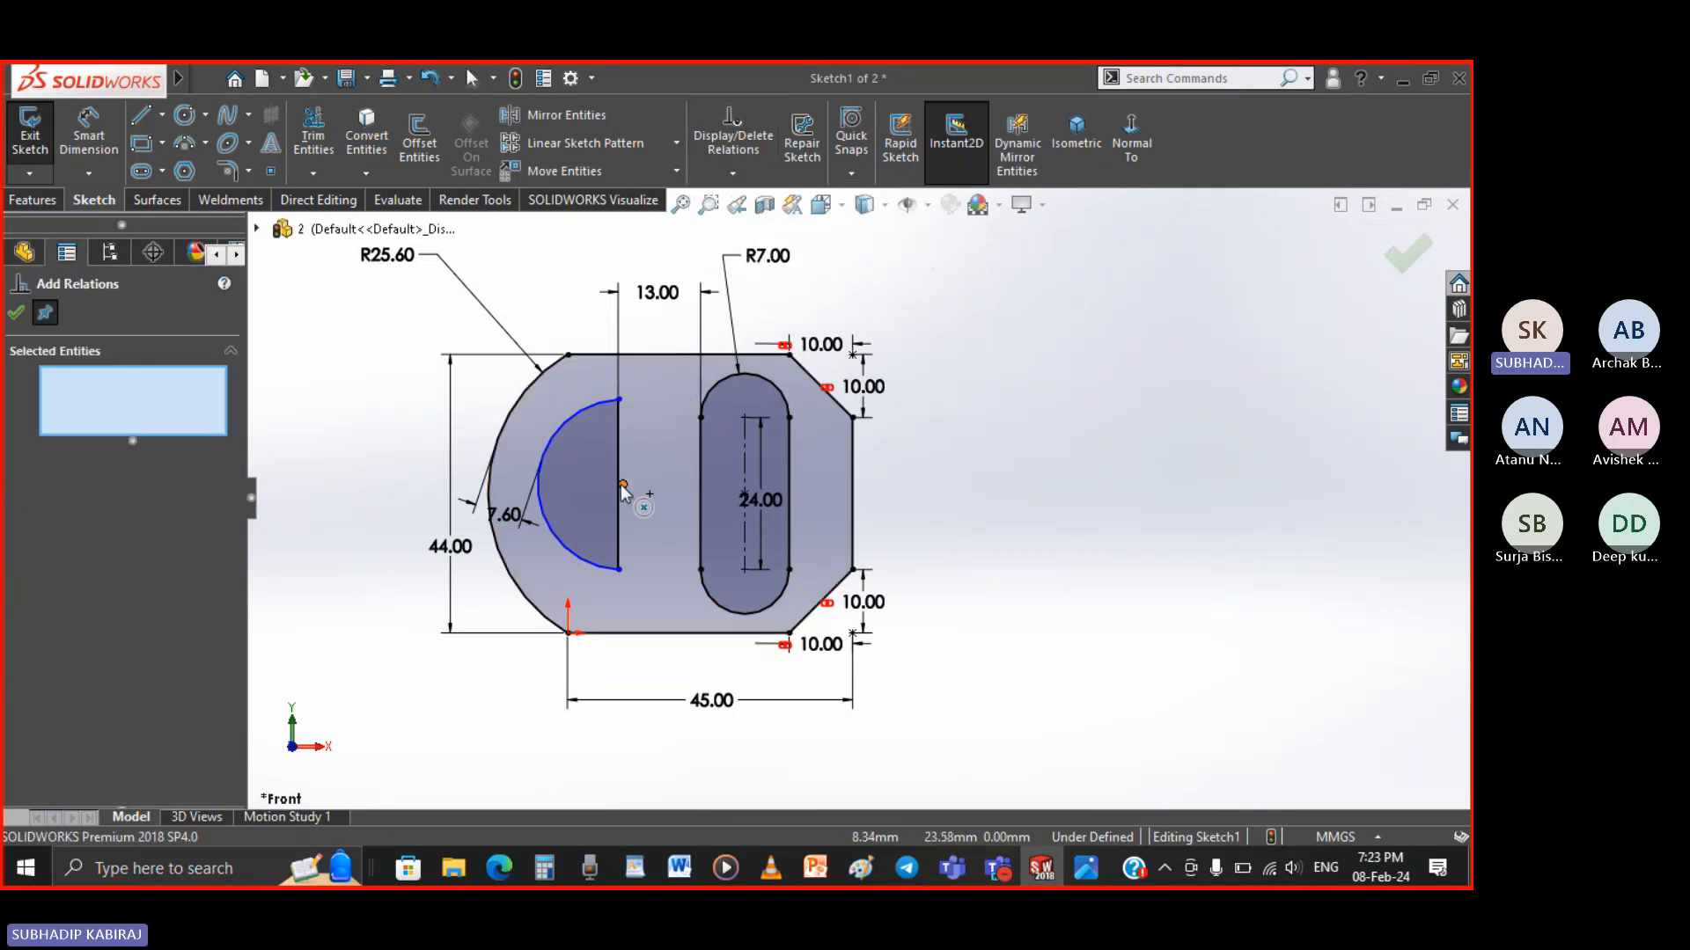
scroll(623, 487, down, 4)
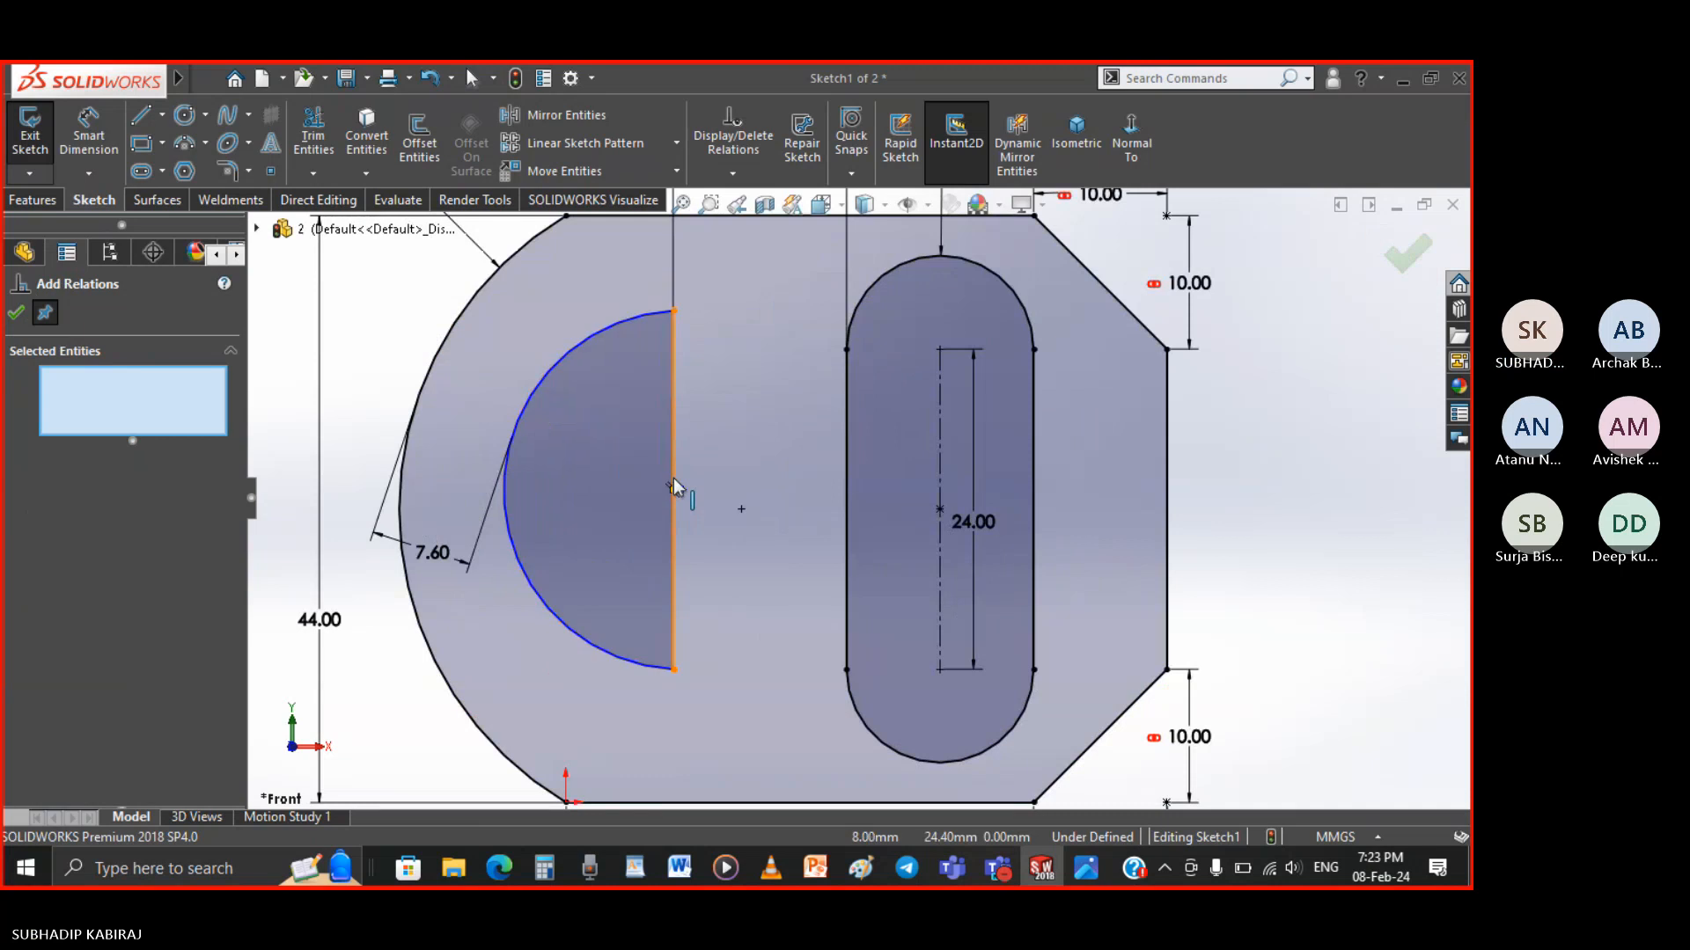
click(675, 489)
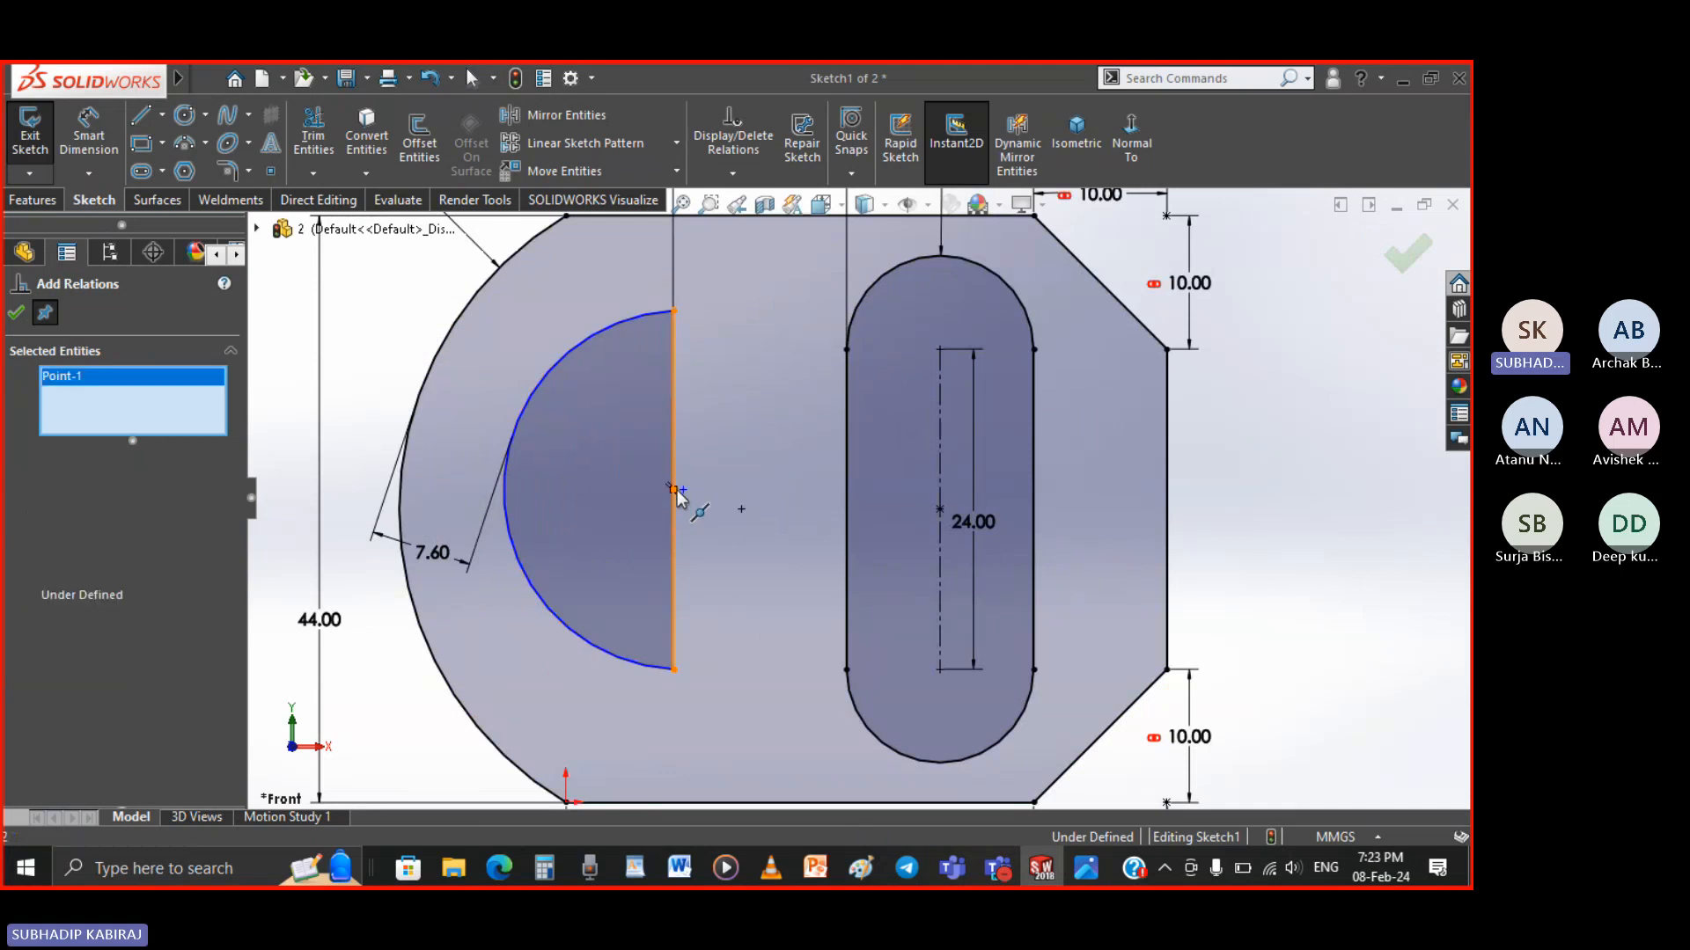
click(940, 511)
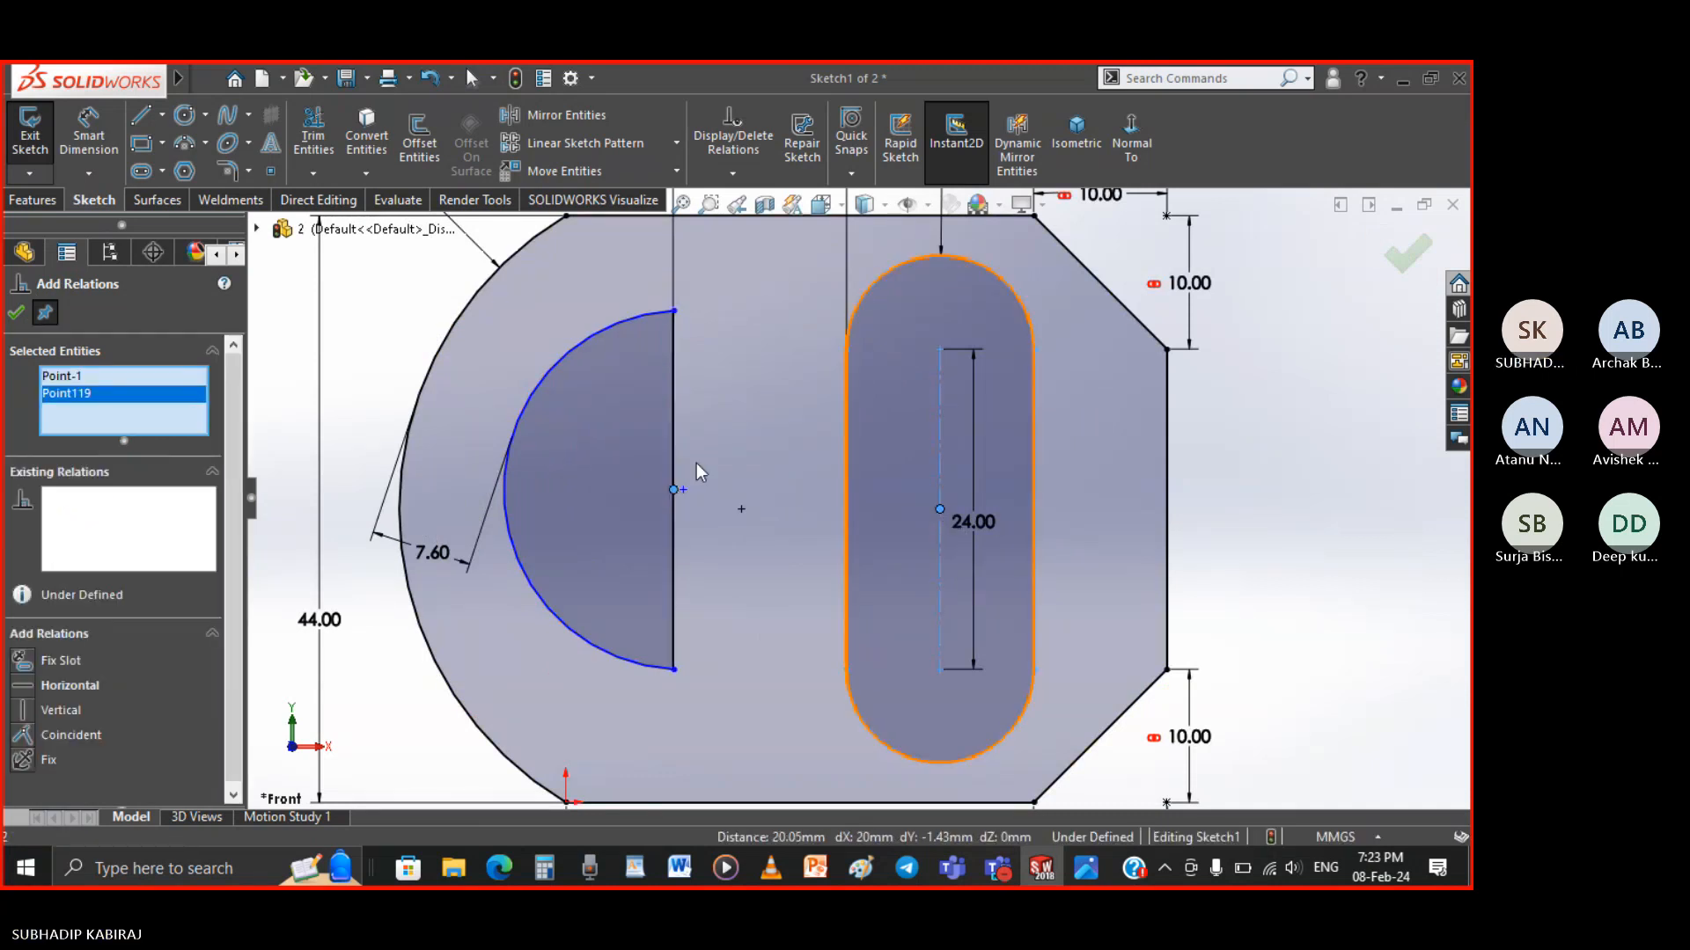
click(69, 684)
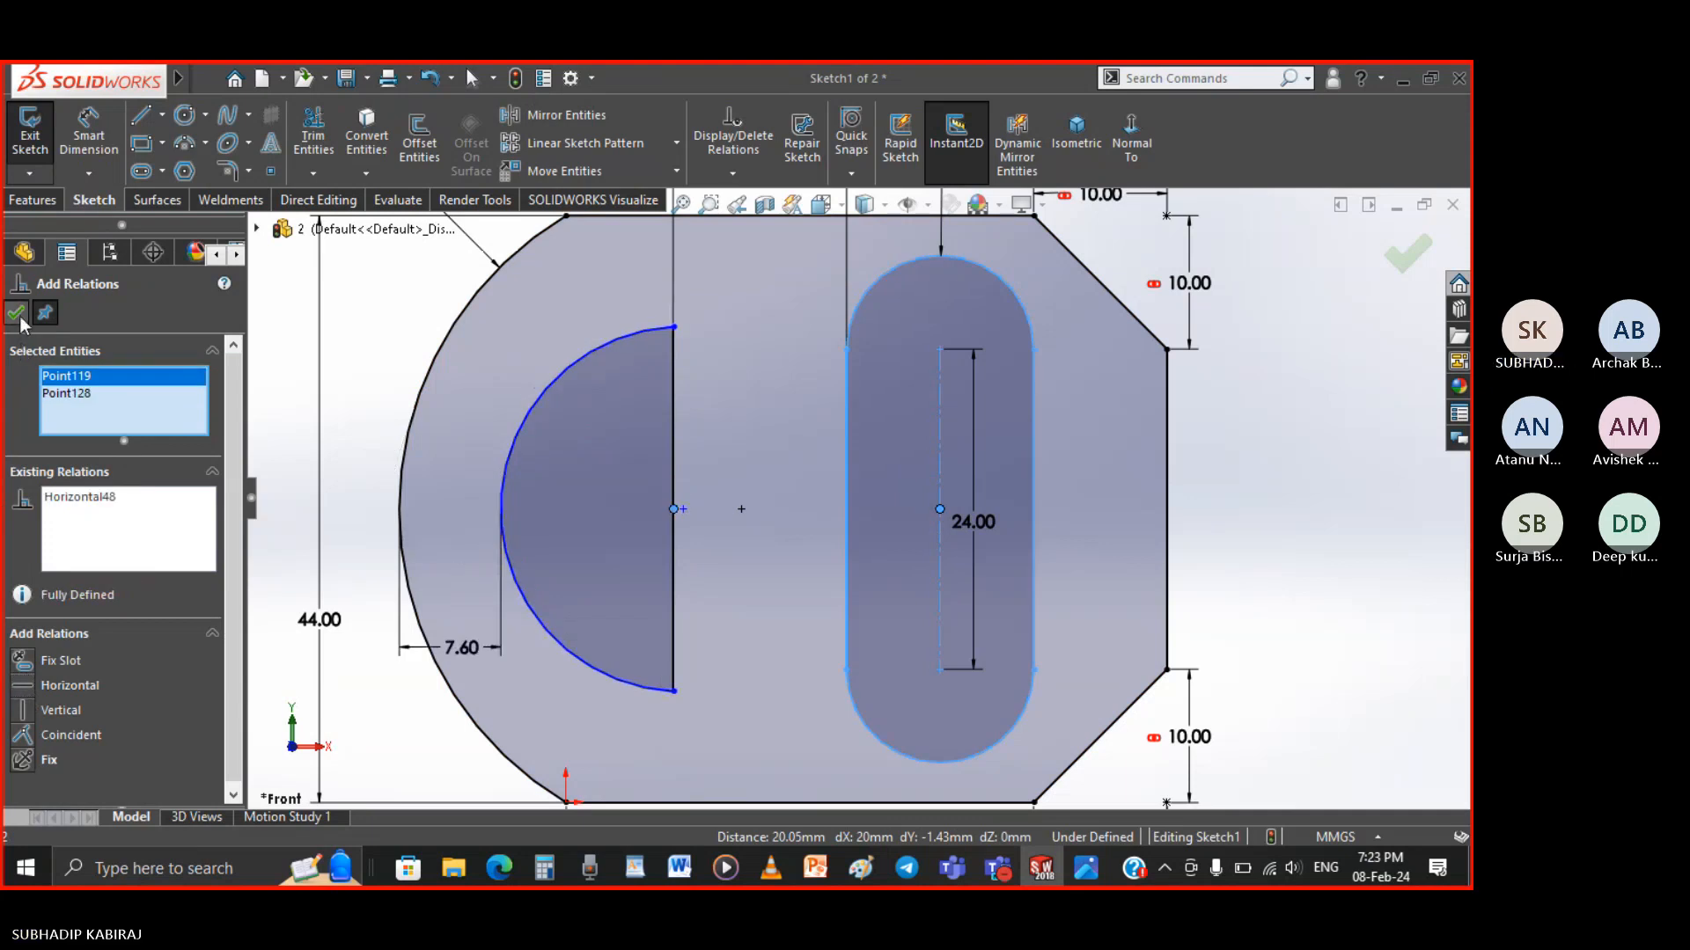
click(16, 313)
scroll(732, 579, up, 3)
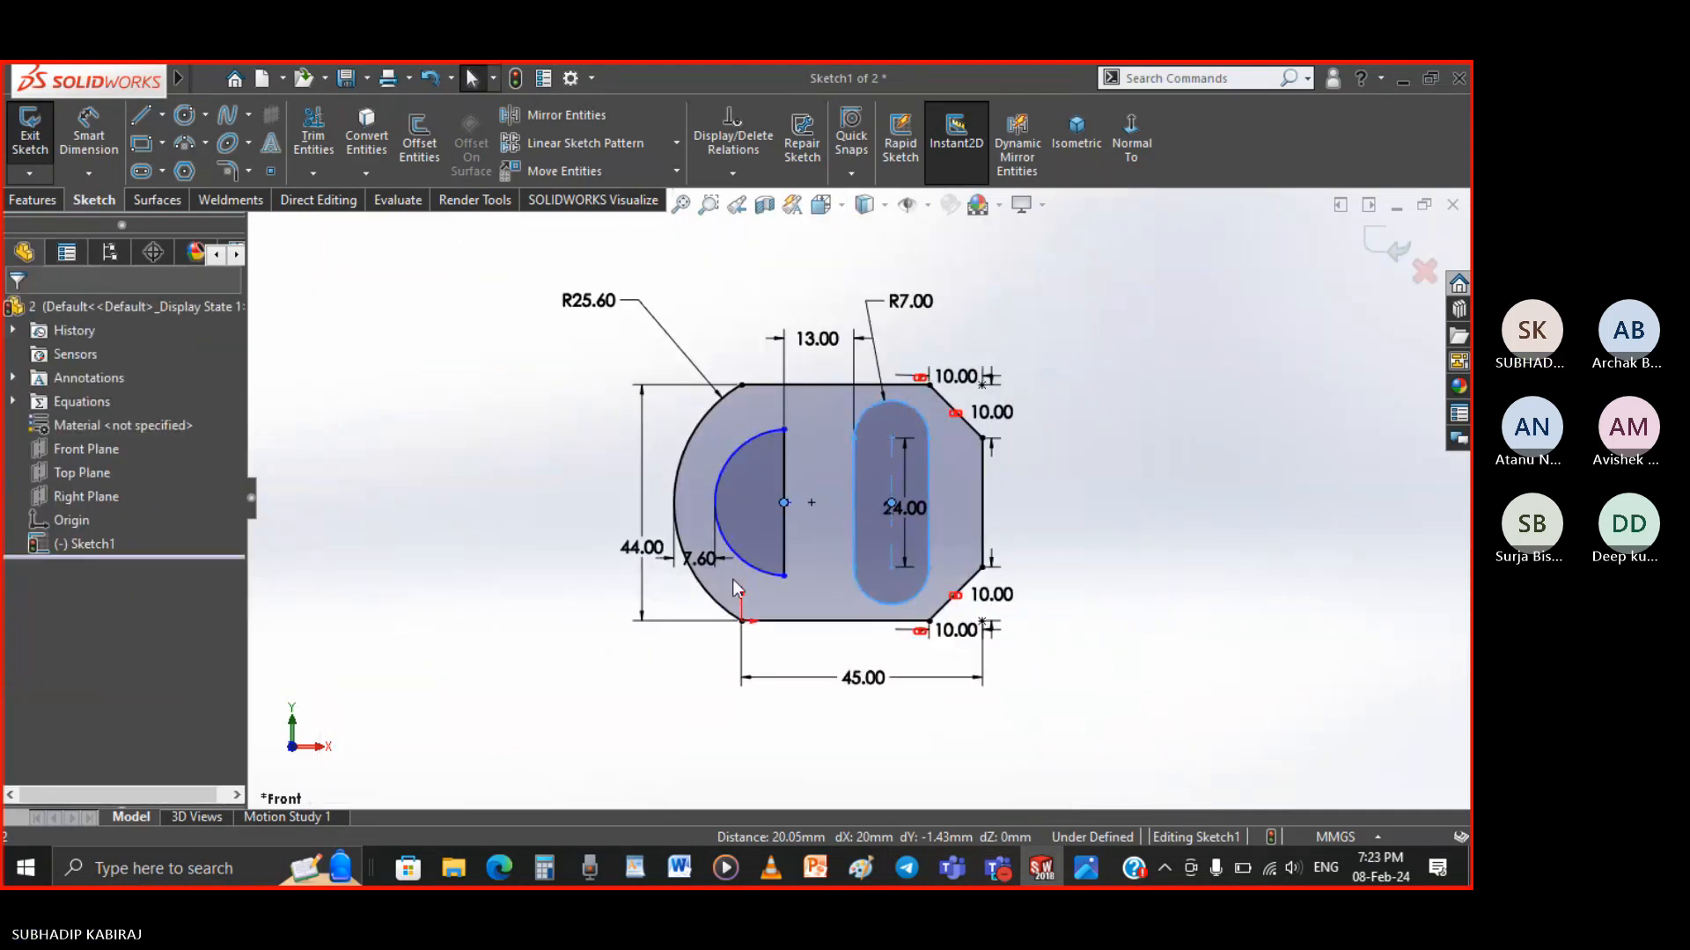
scroll(732, 579, down, 2)
click(733, 579)
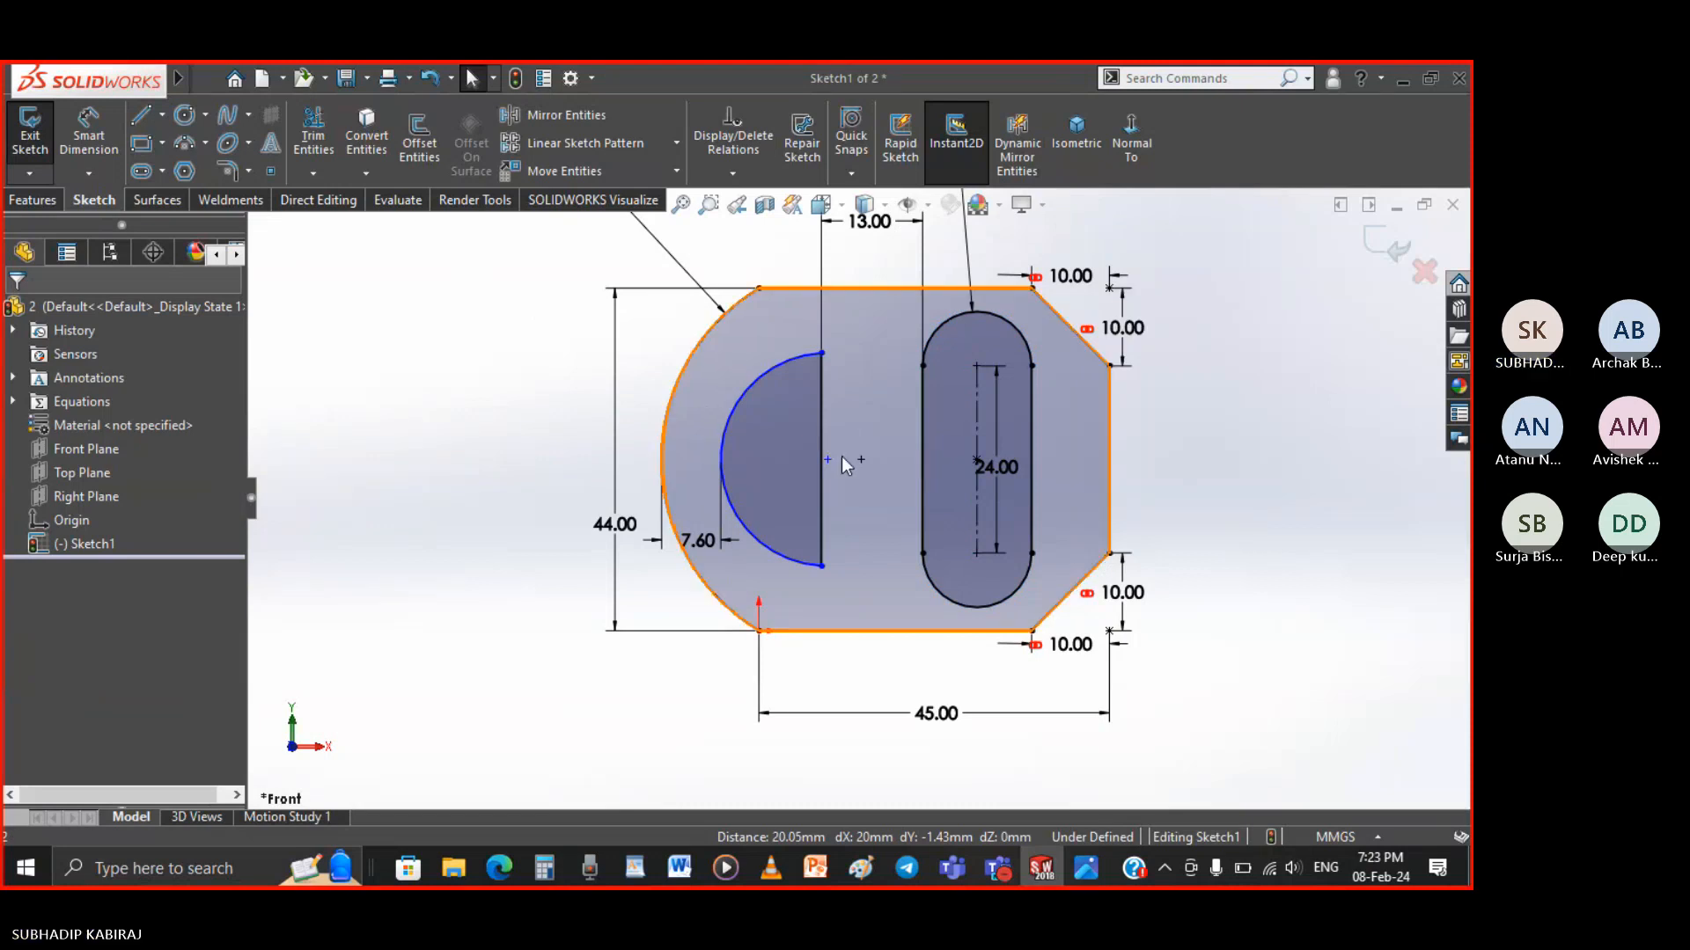
Check the reference drawing, and round both corners of the D-shaped cutout with 3 mm sketch fillets
click(1086, 868)
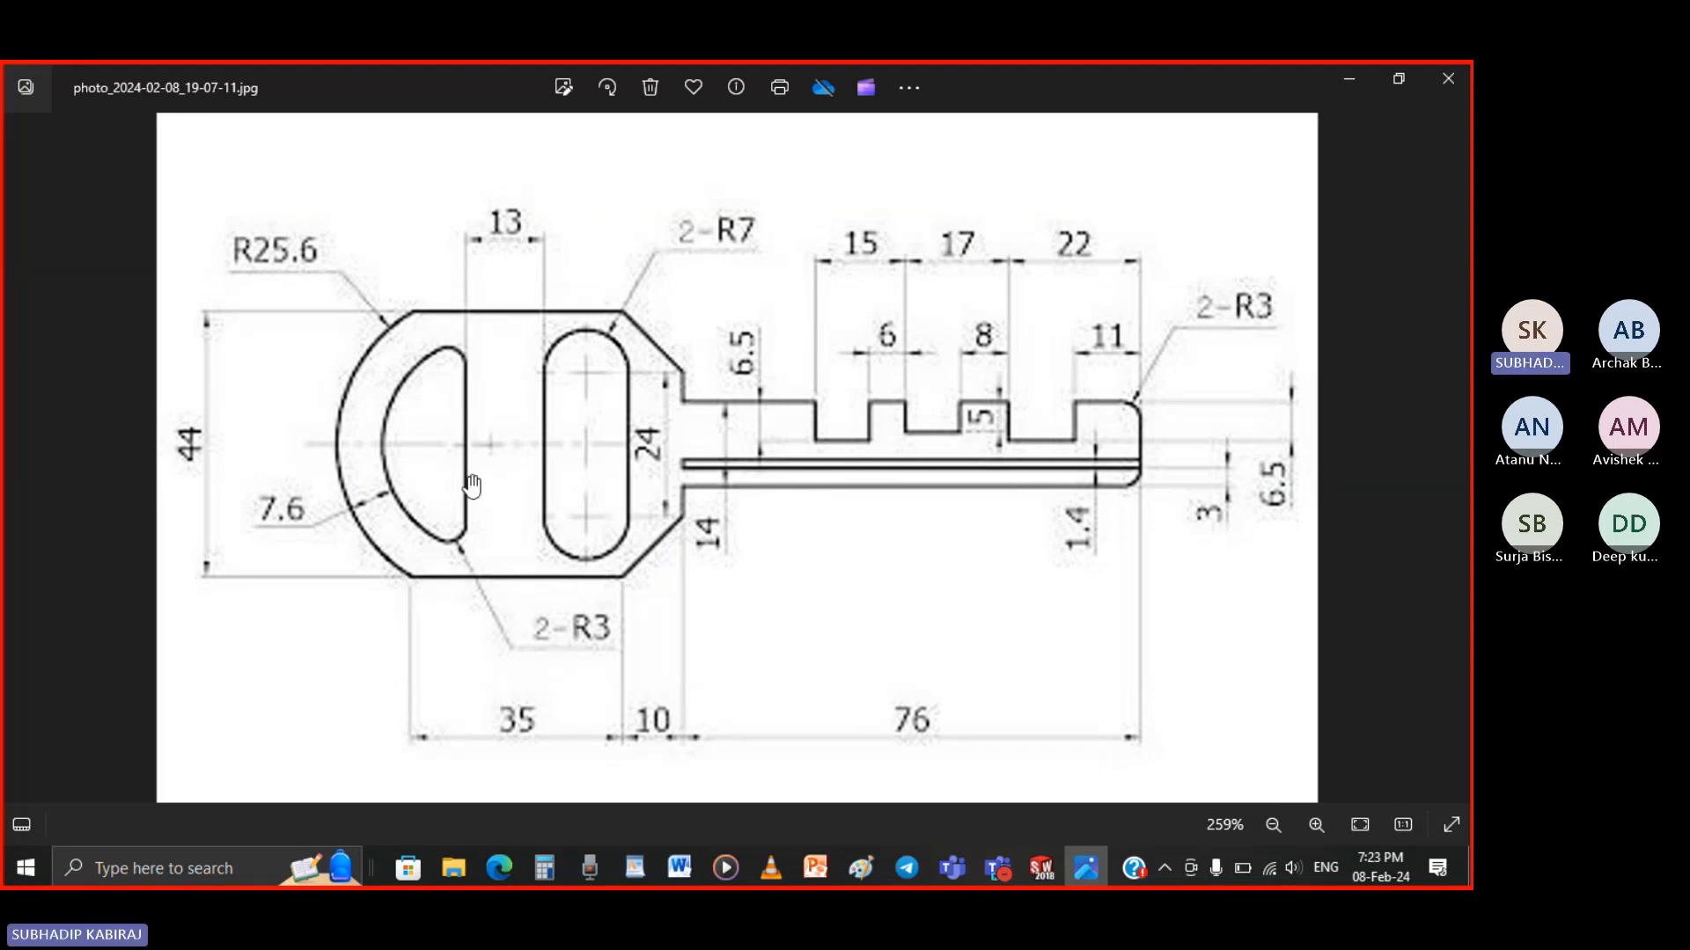
click(1053, 874)
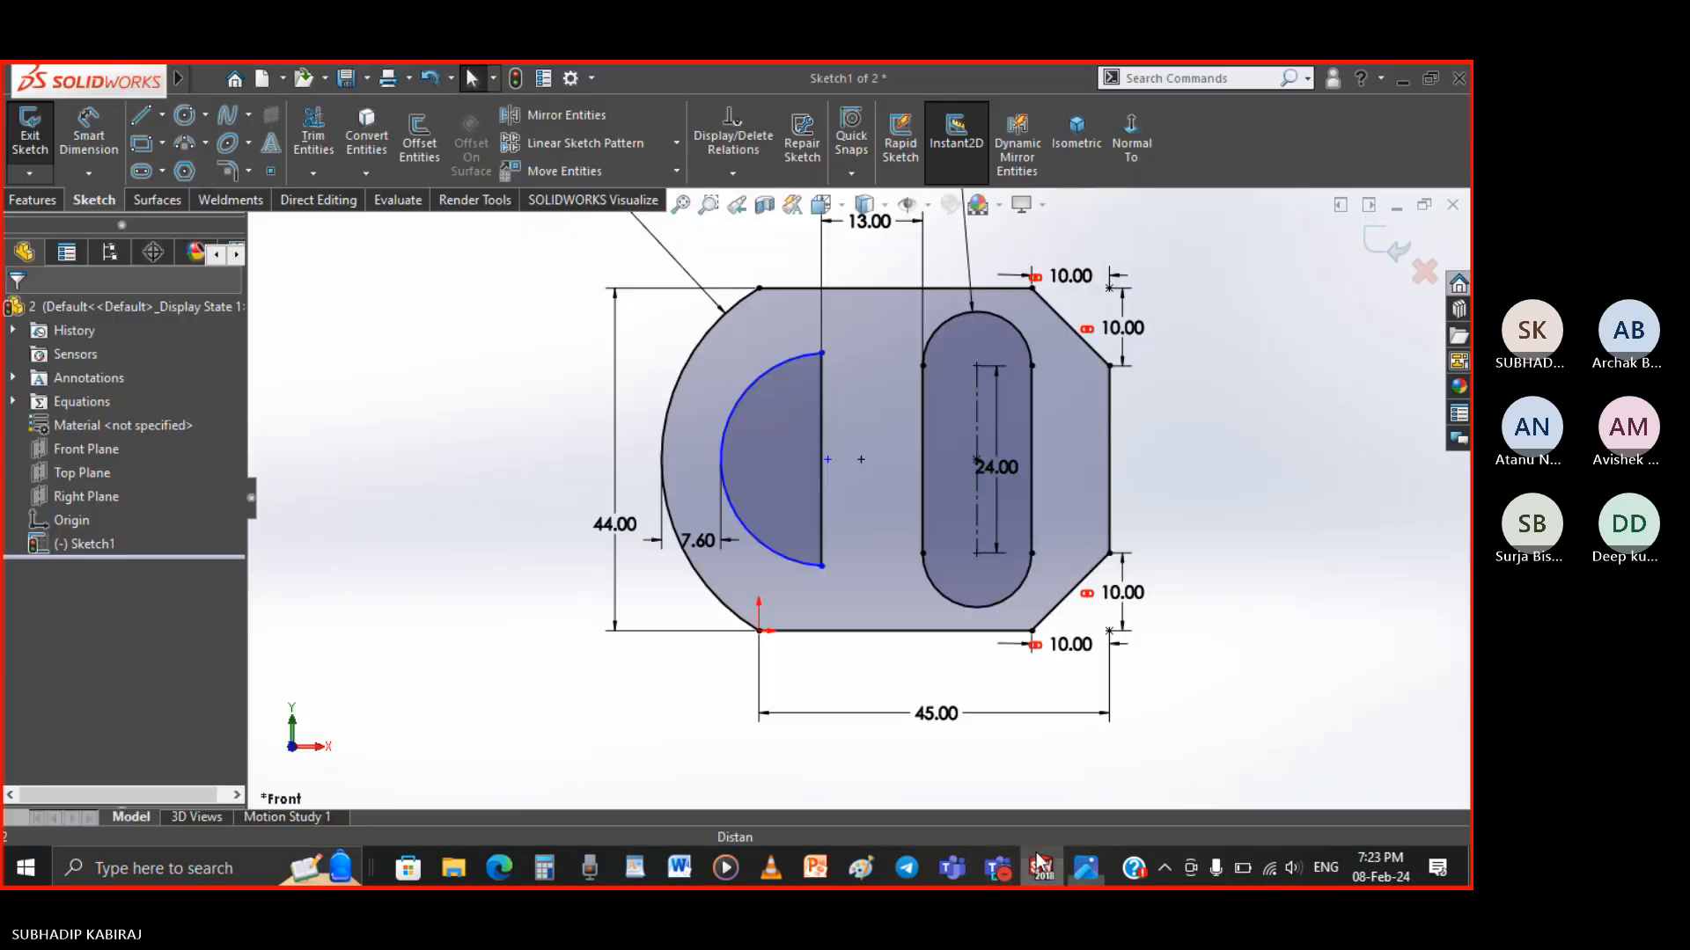
click(227, 171)
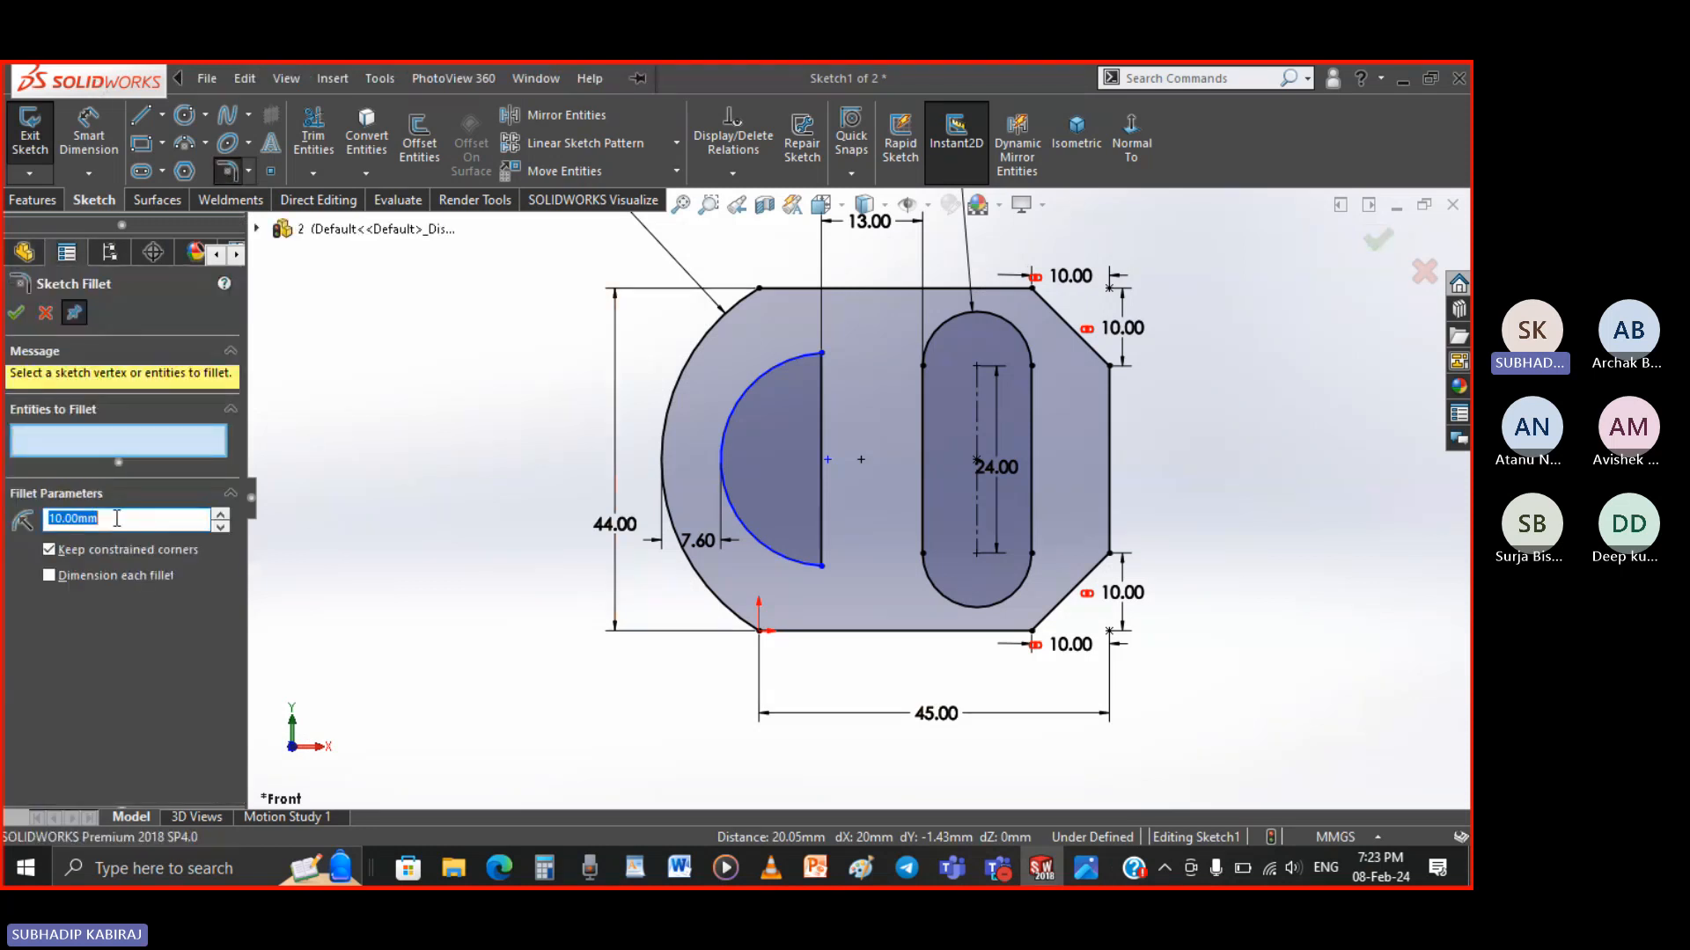
text(3)
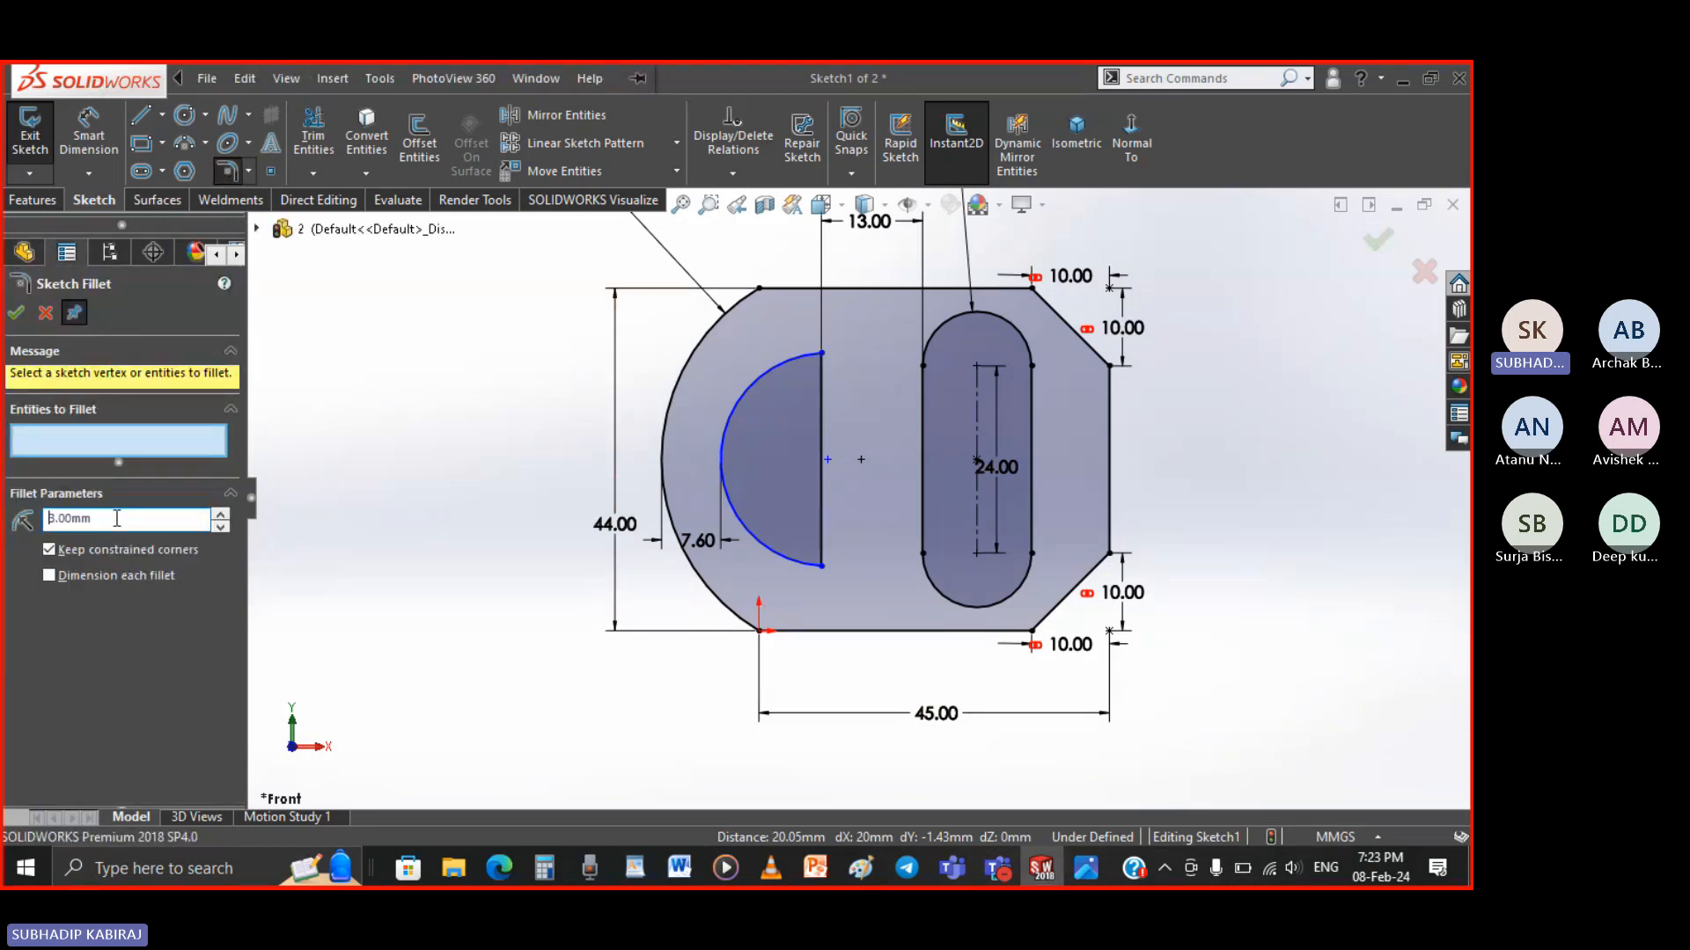
click(822, 566)
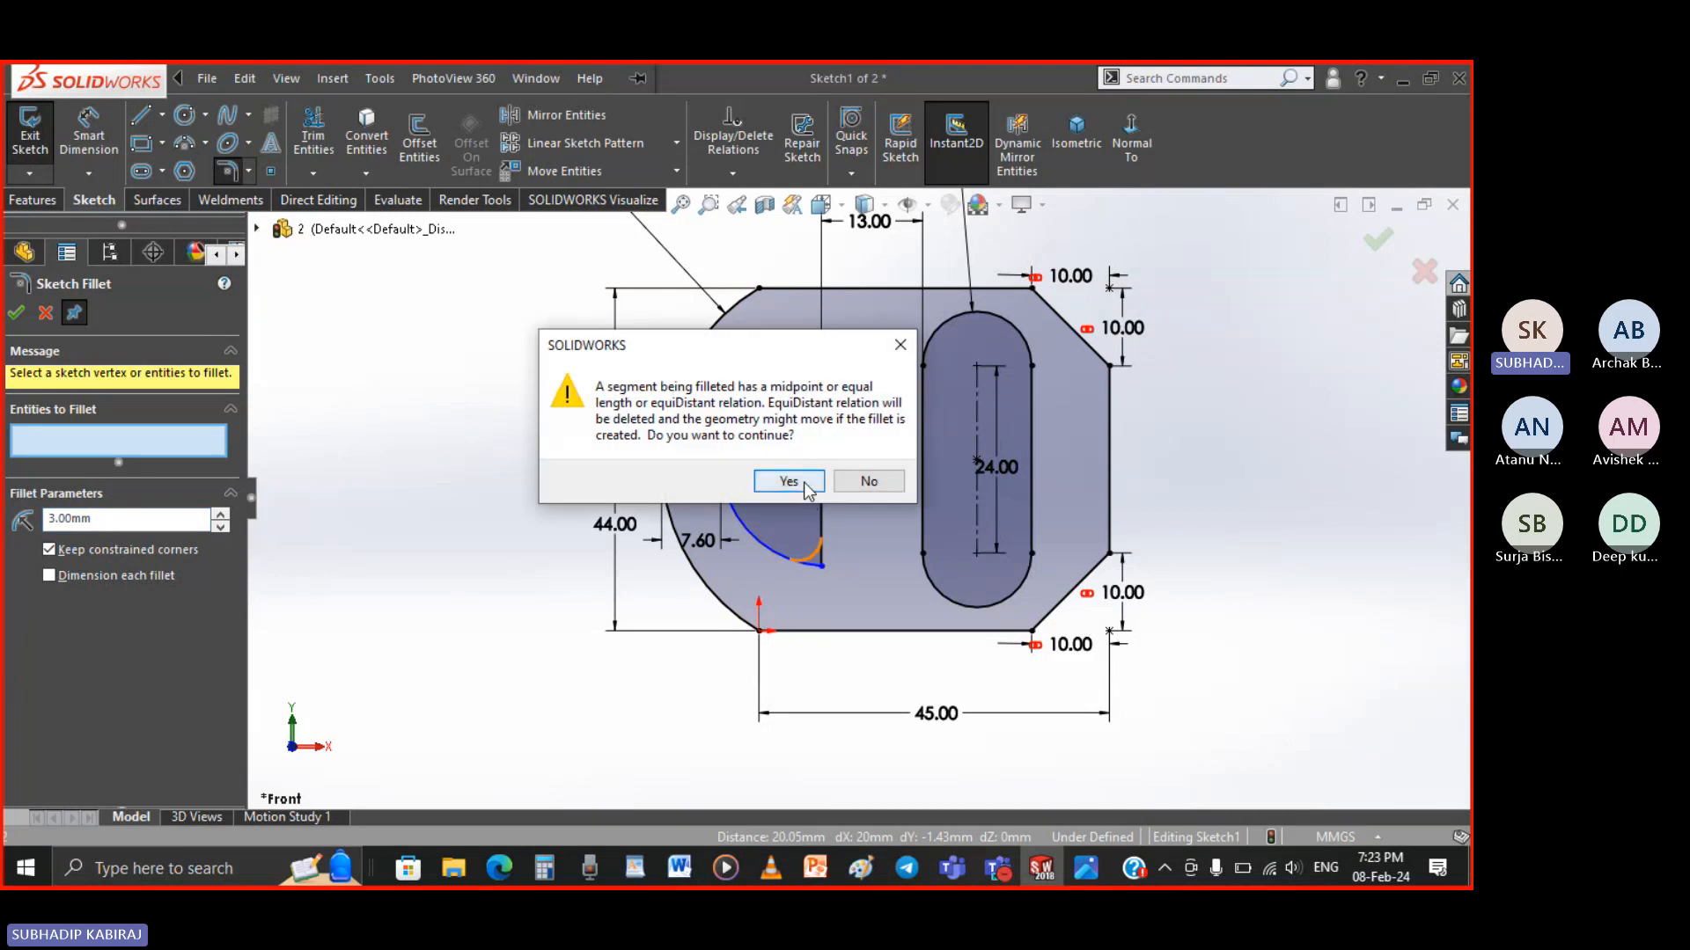
click(804, 484)
click(822, 353)
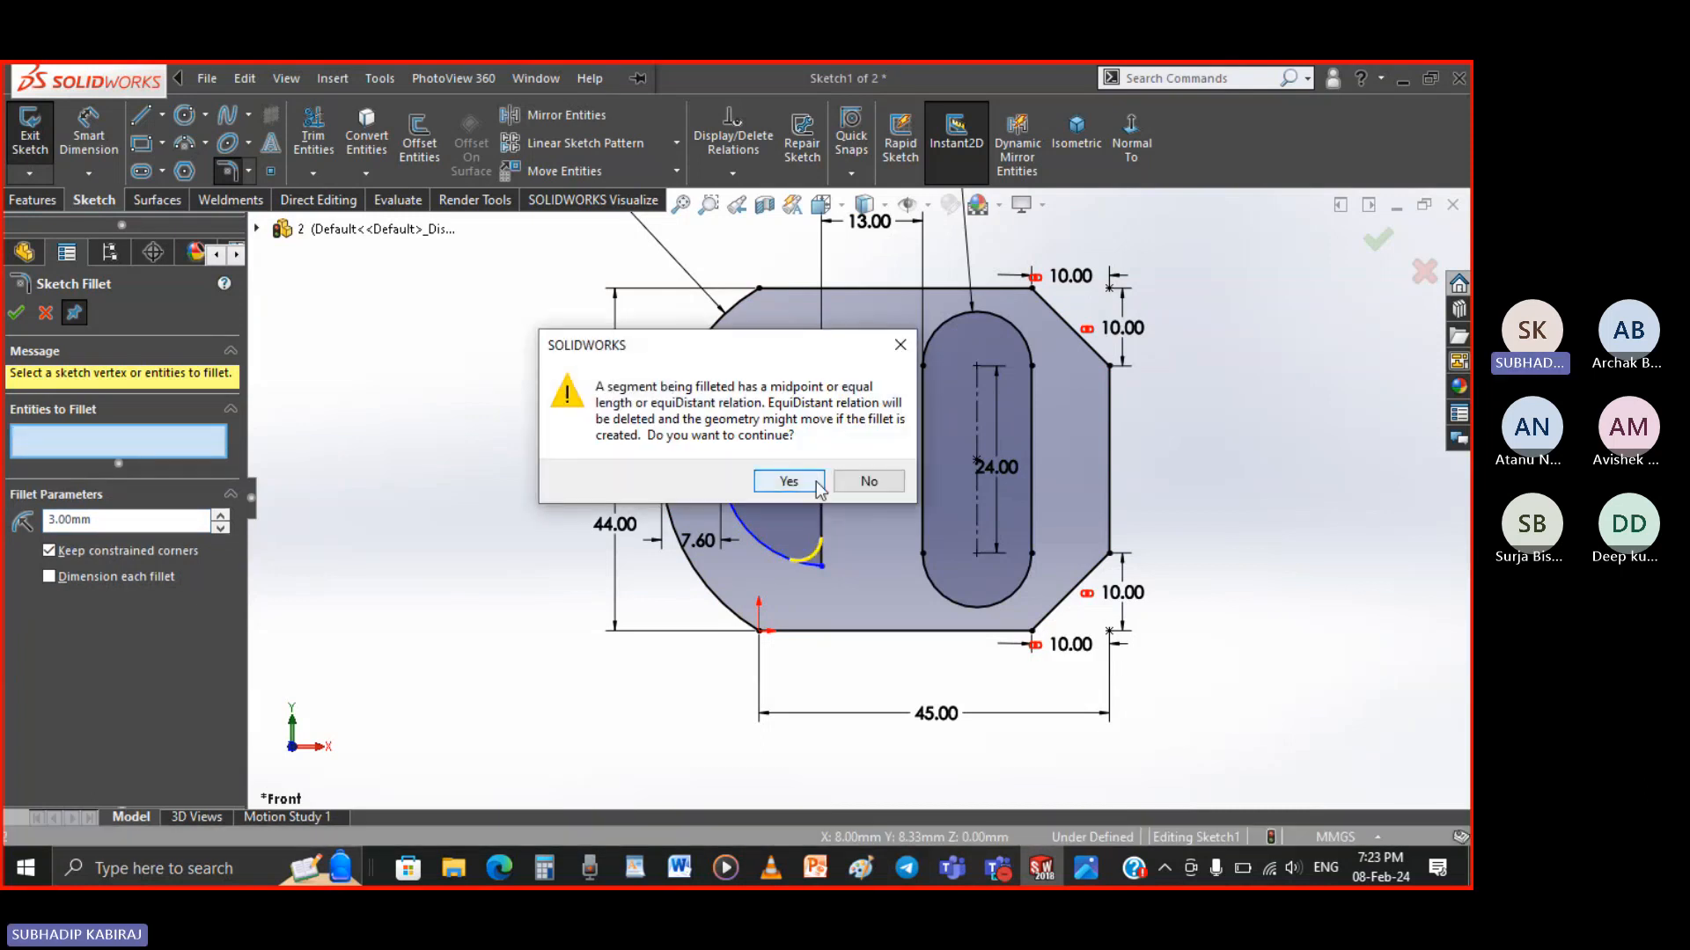
click(782, 480)
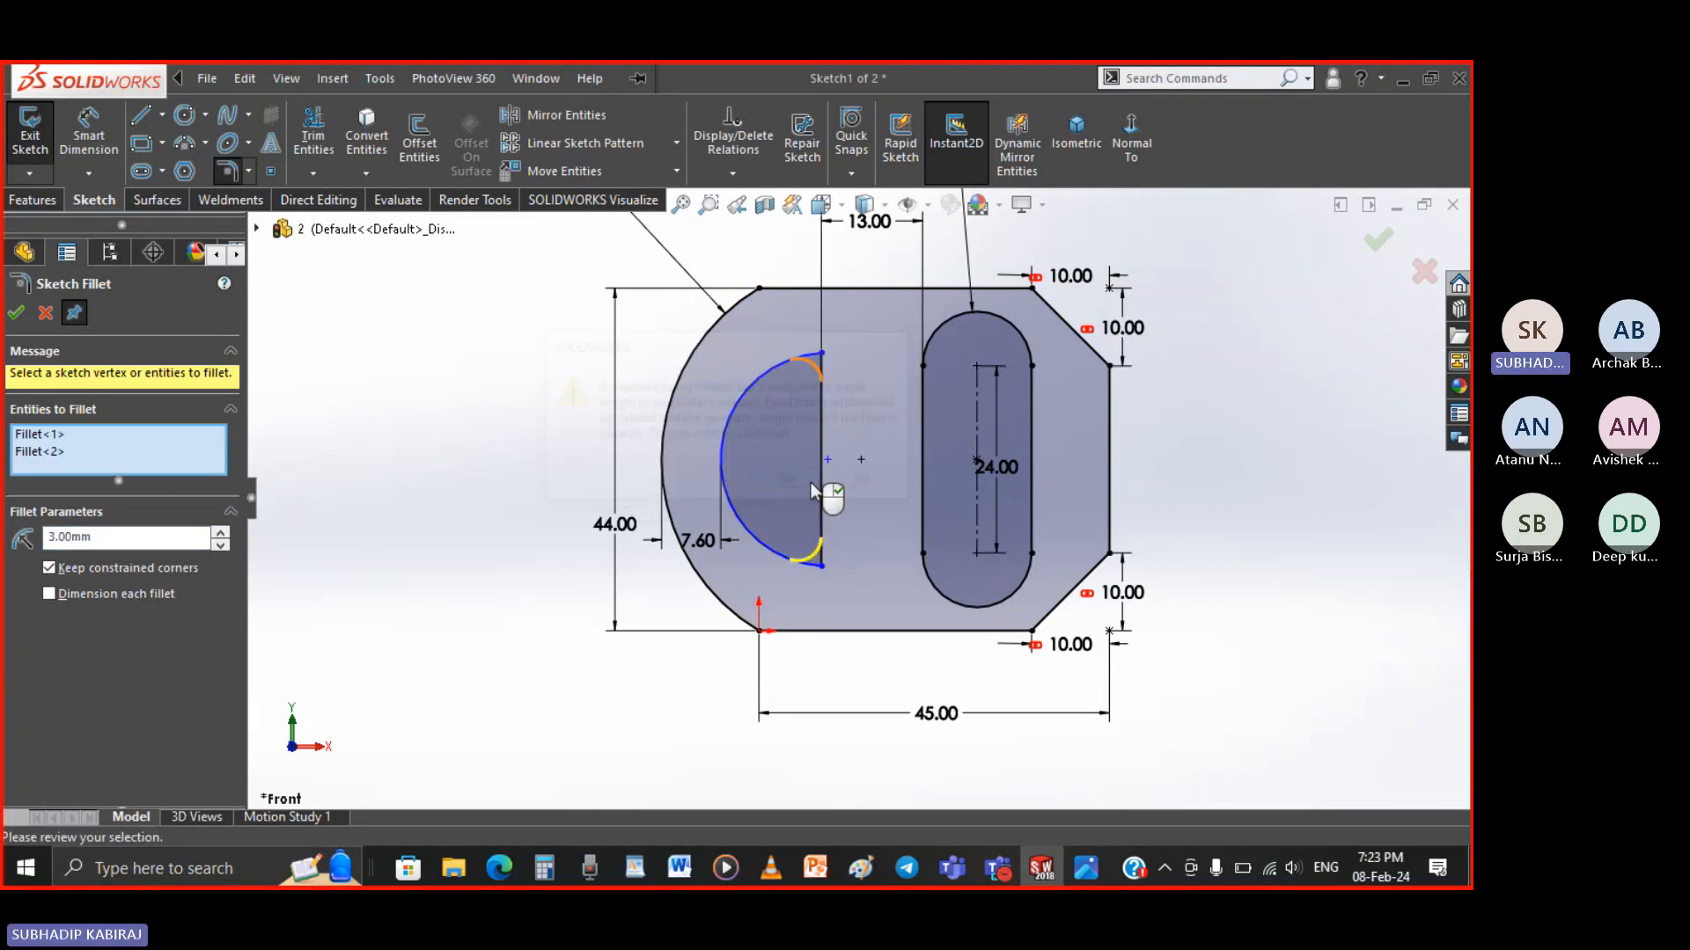
click(17, 313)
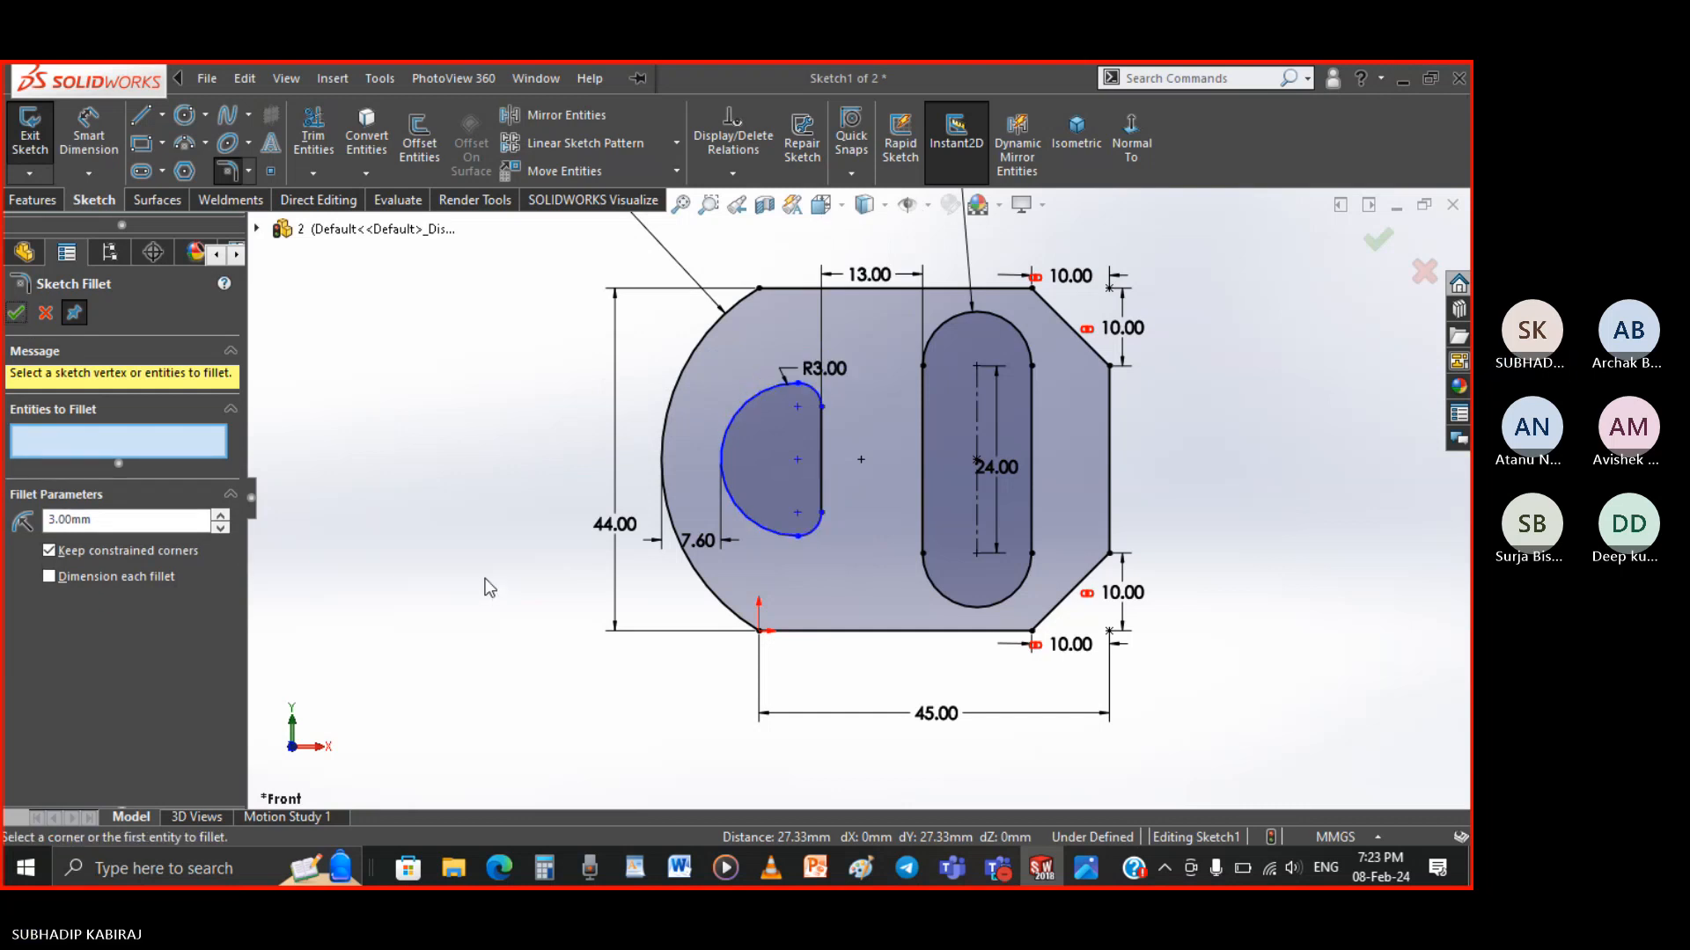
key(Escape)
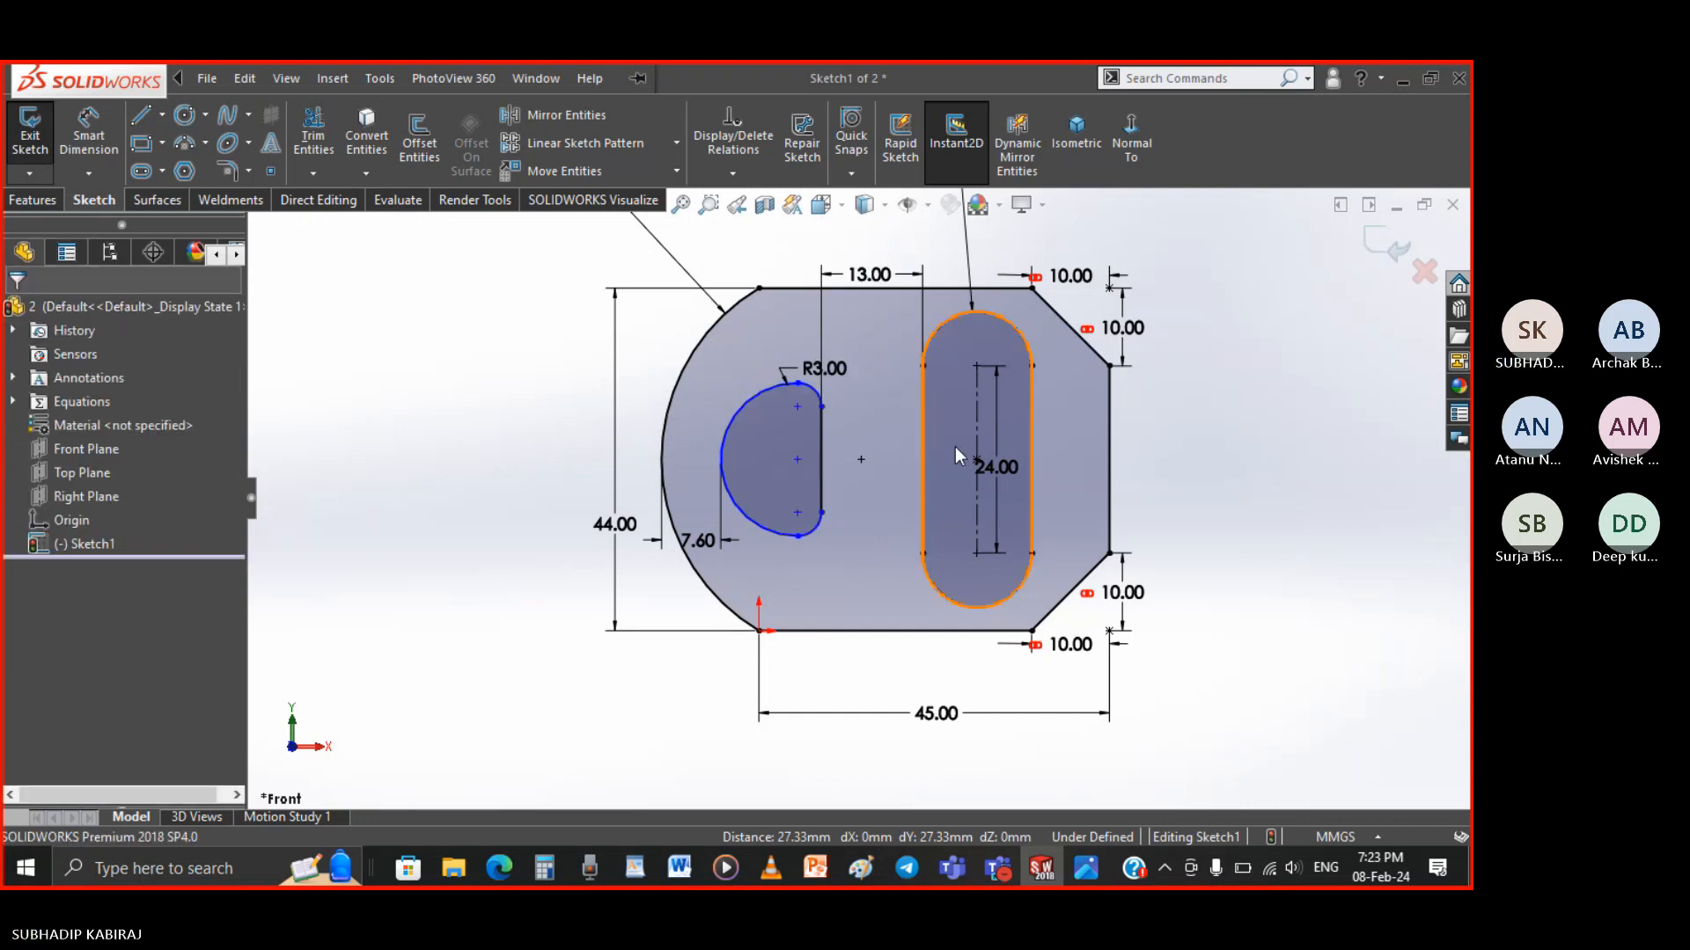
Add an Equal relation between the D-shaped cutout's straight edge and the slot's facing straight side
scroll(954, 446, down, 2)
scroll(900, 458, down, 1)
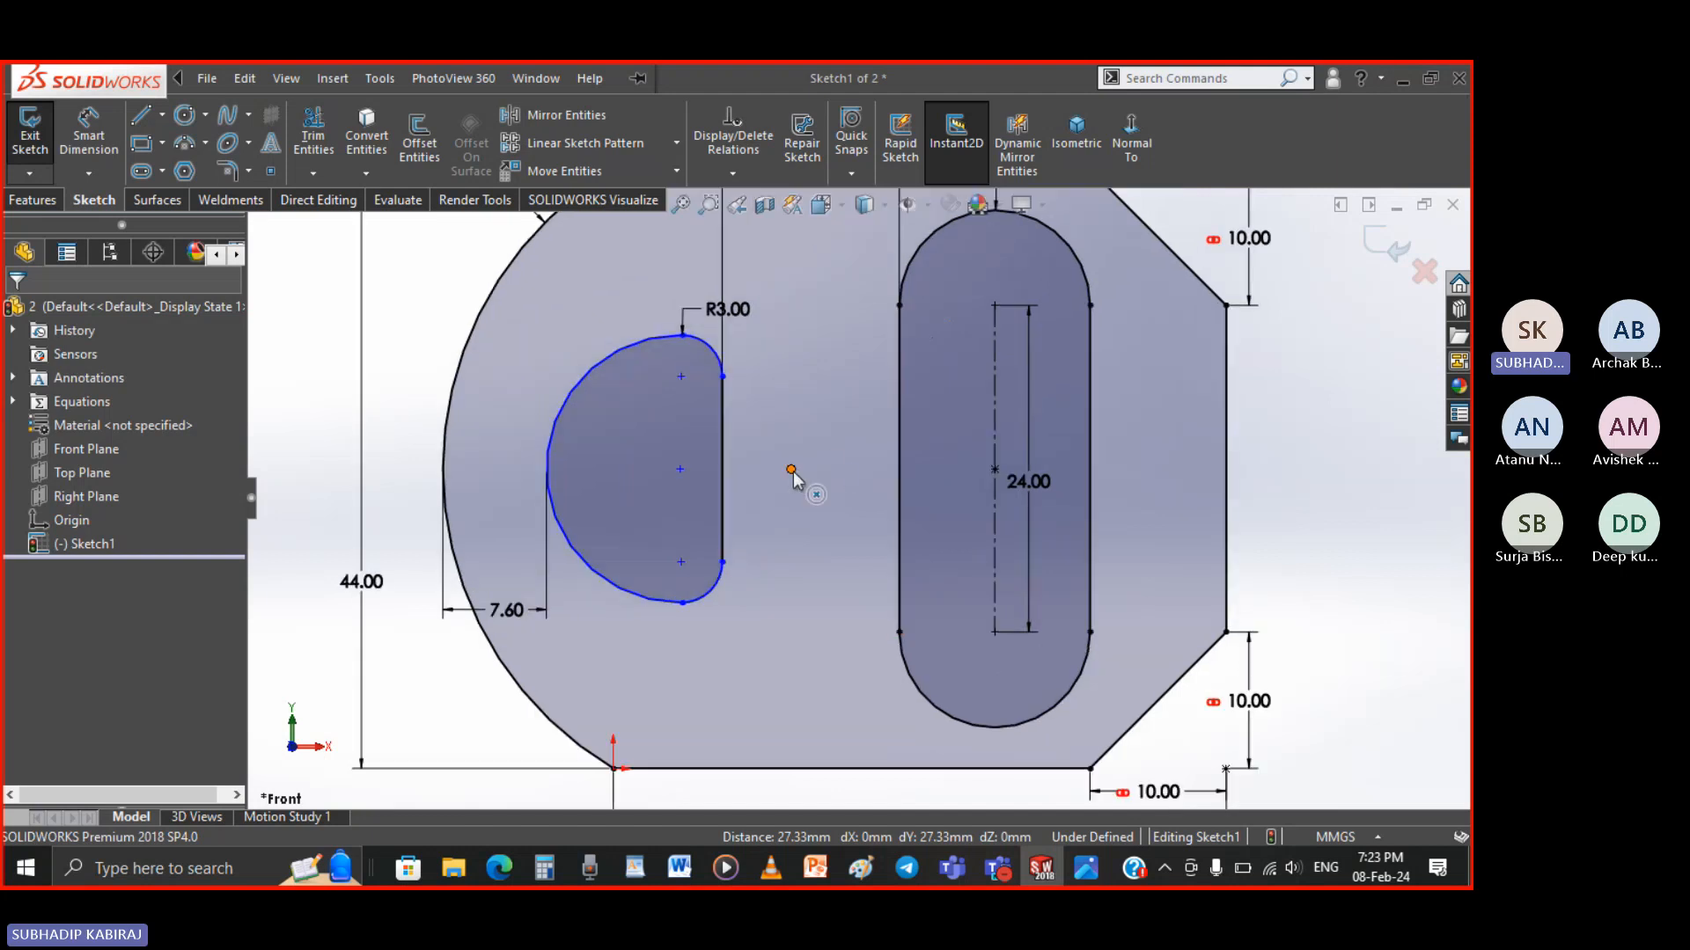
scroll(794, 472, up, 1)
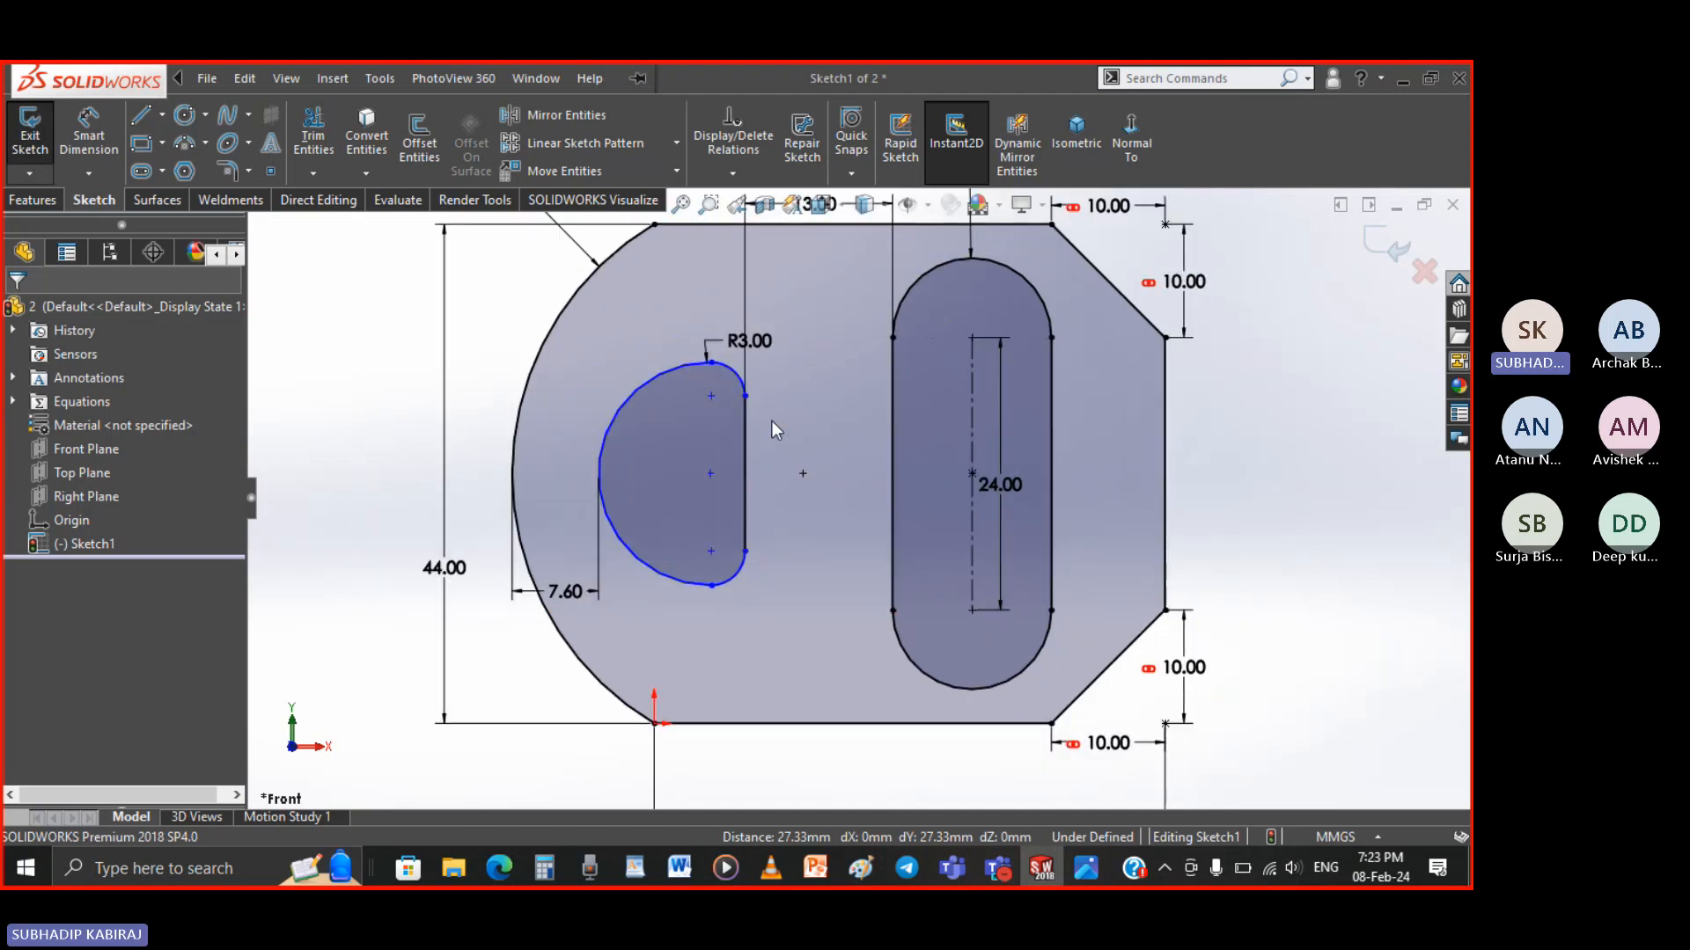
click(733, 176)
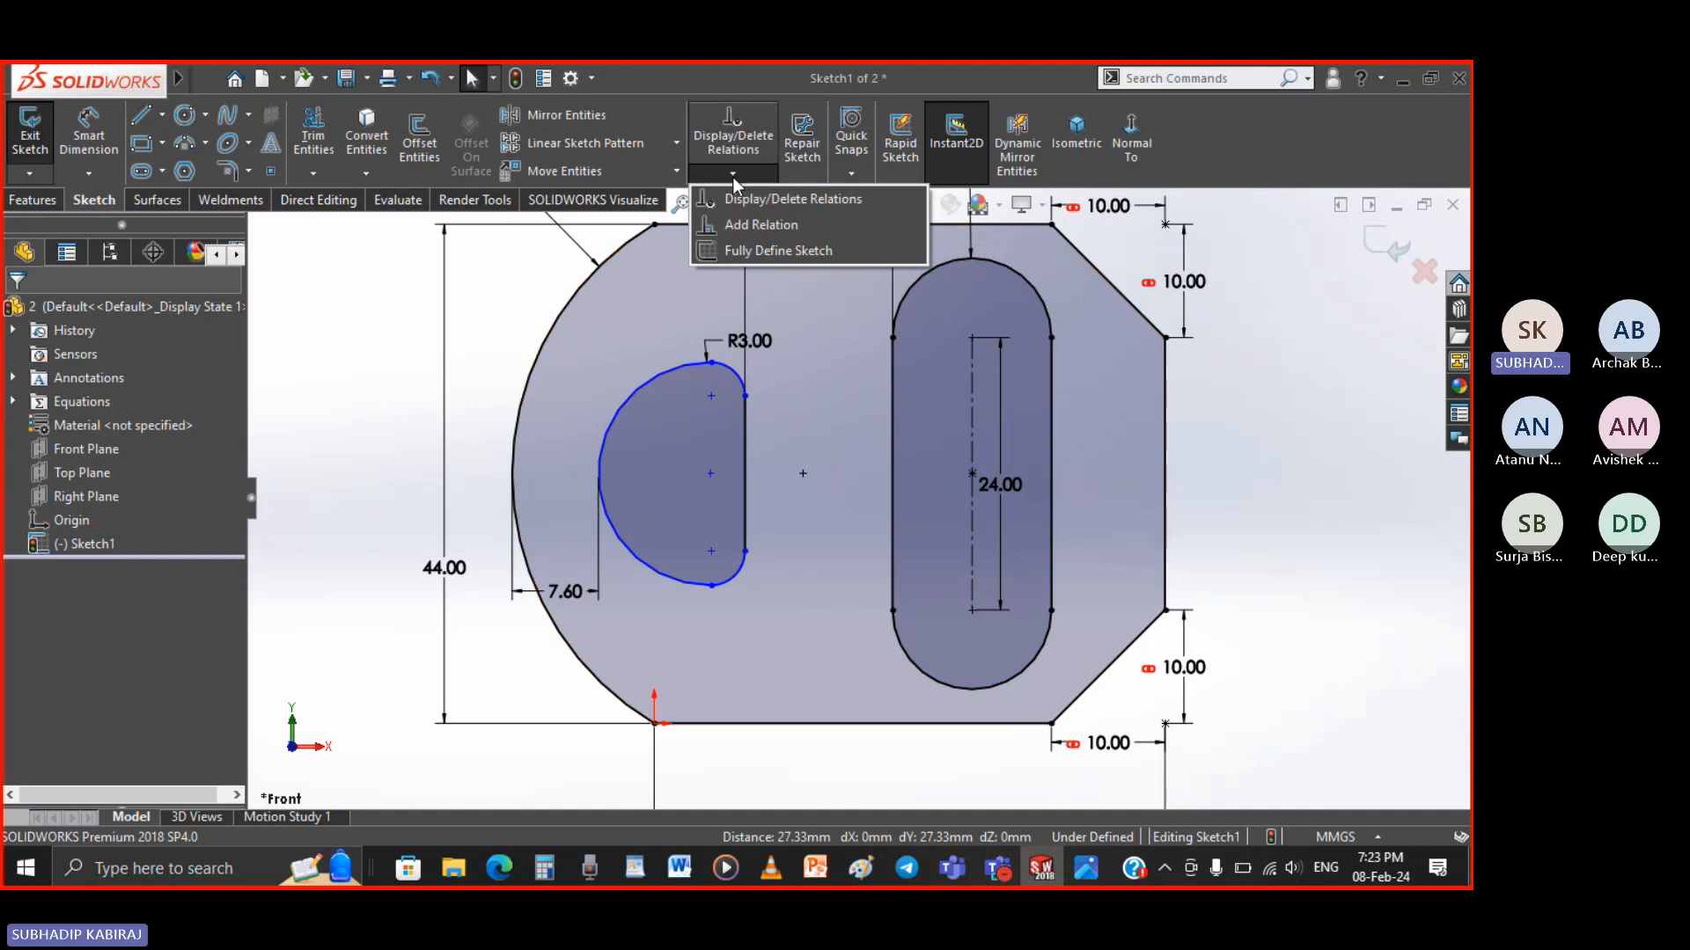
click(736, 225)
click(745, 428)
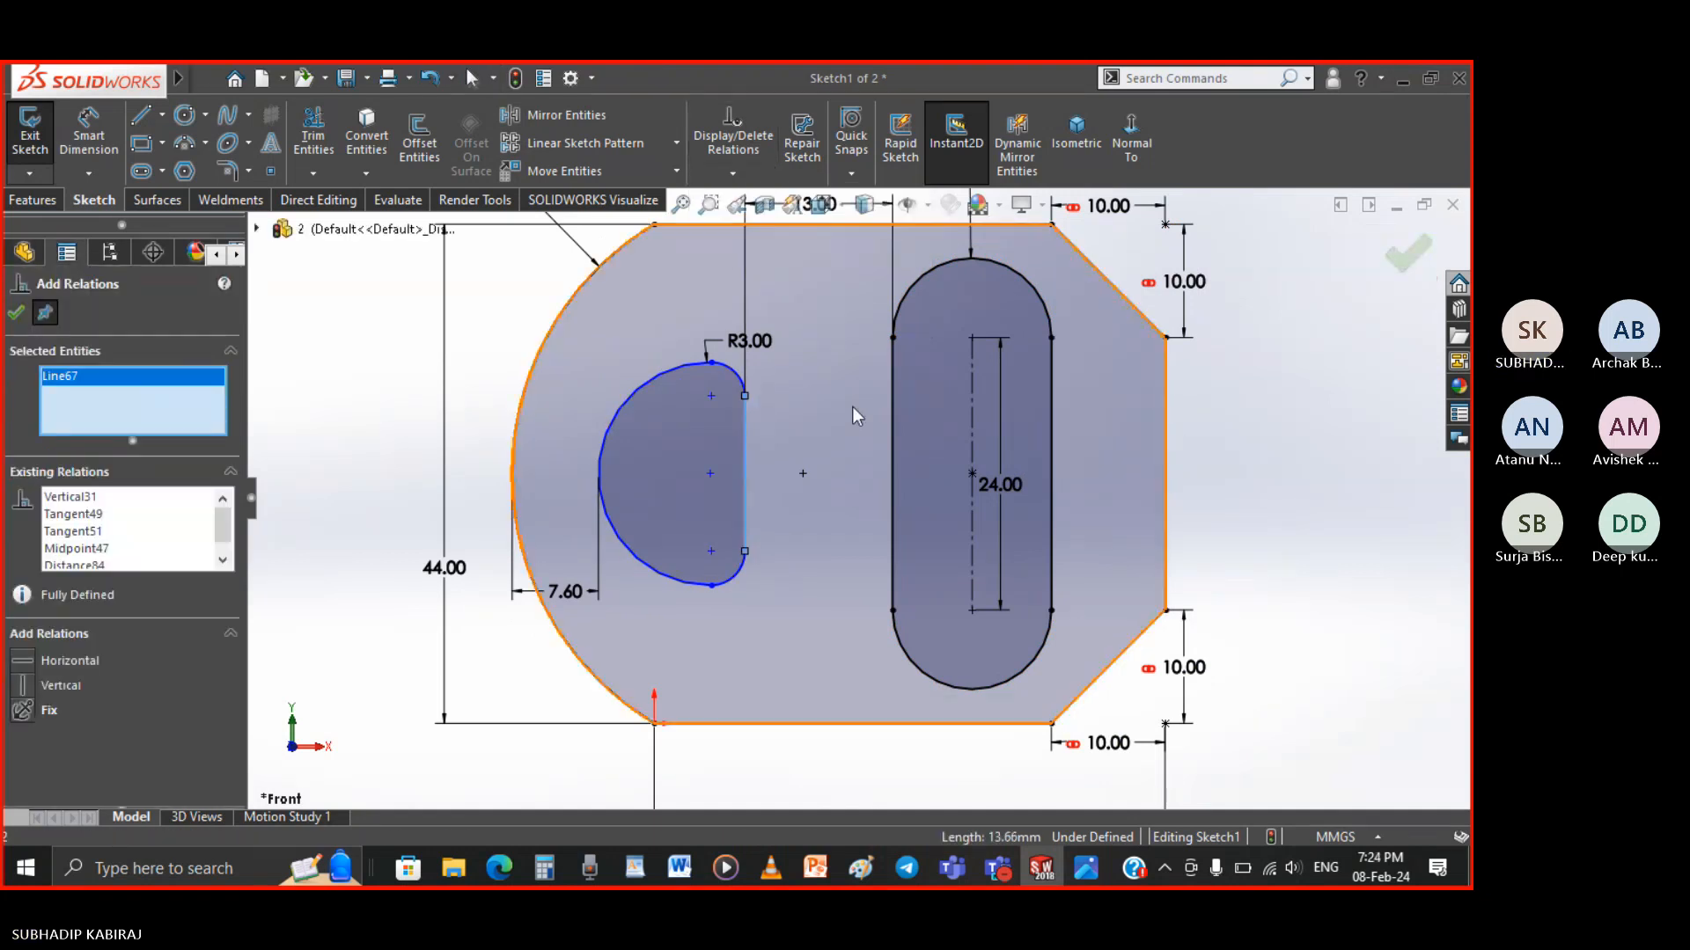
click(893, 403)
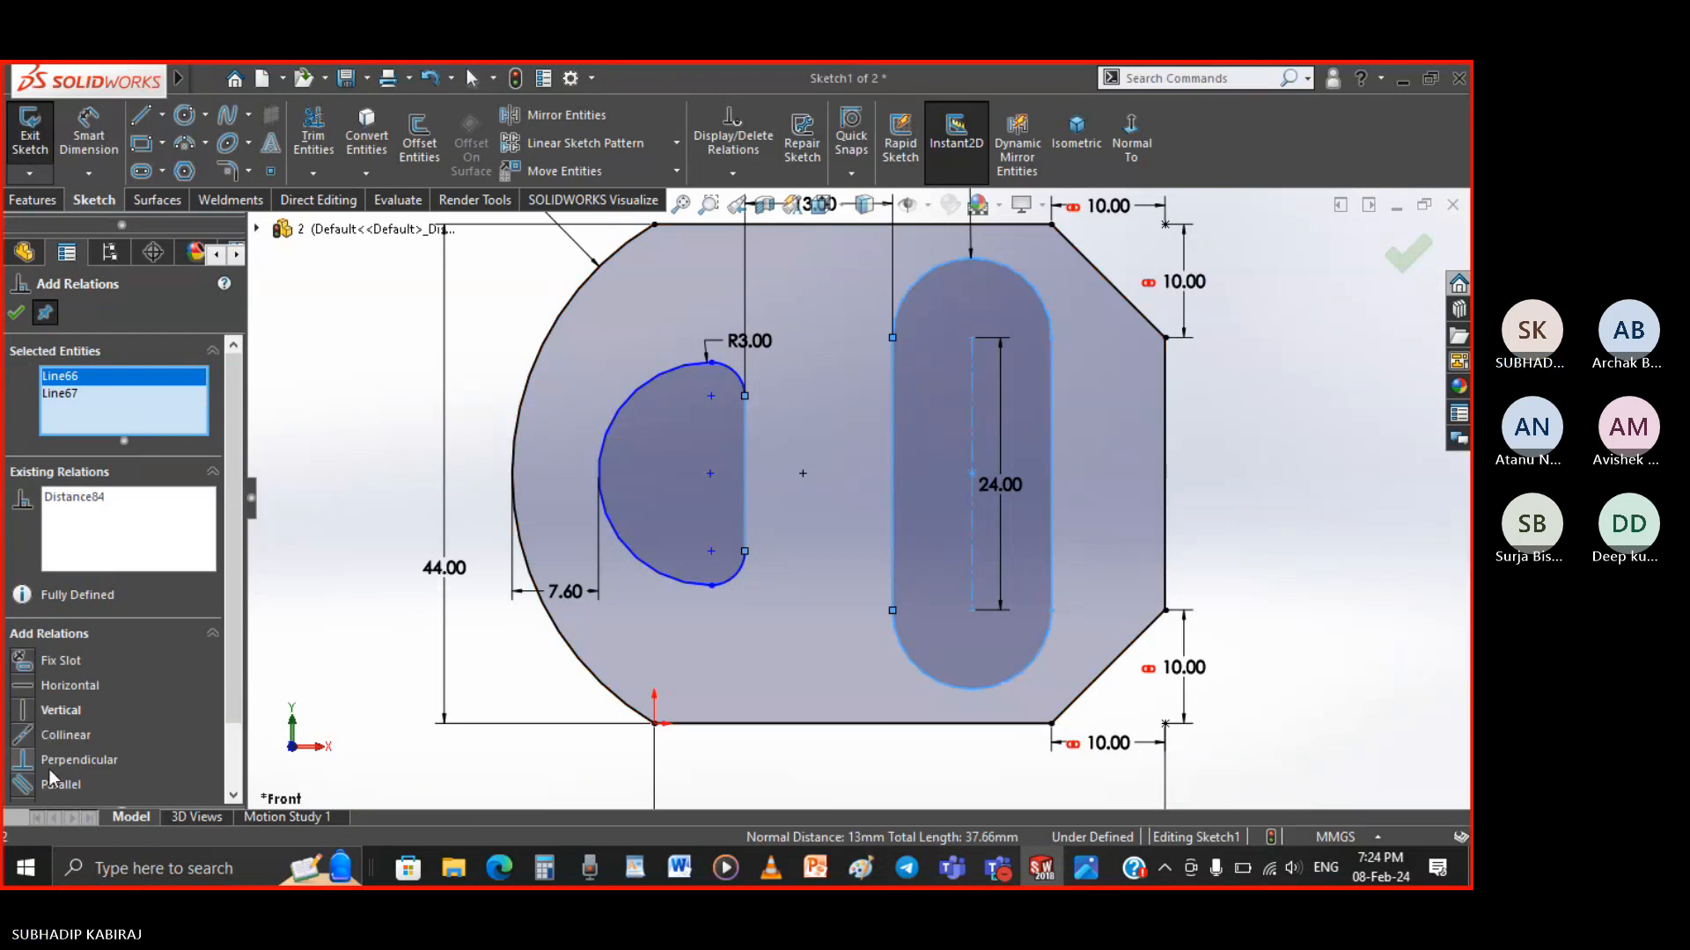
scroll(50, 778, down, 2)
click(24, 737)
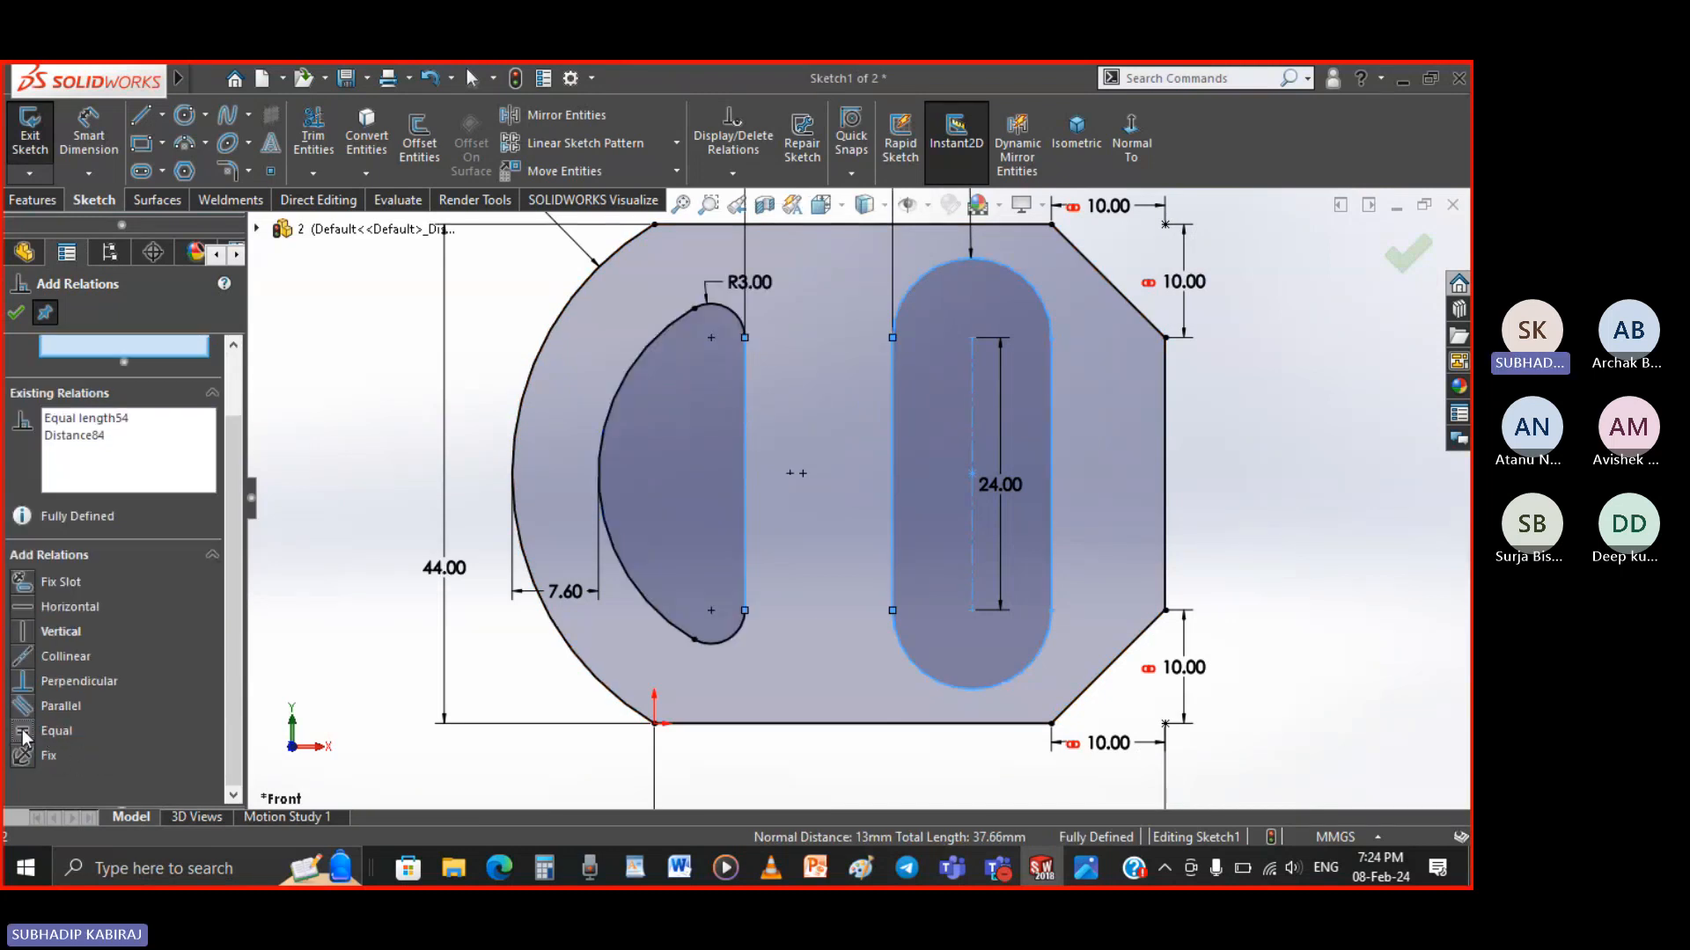
click(20, 313)
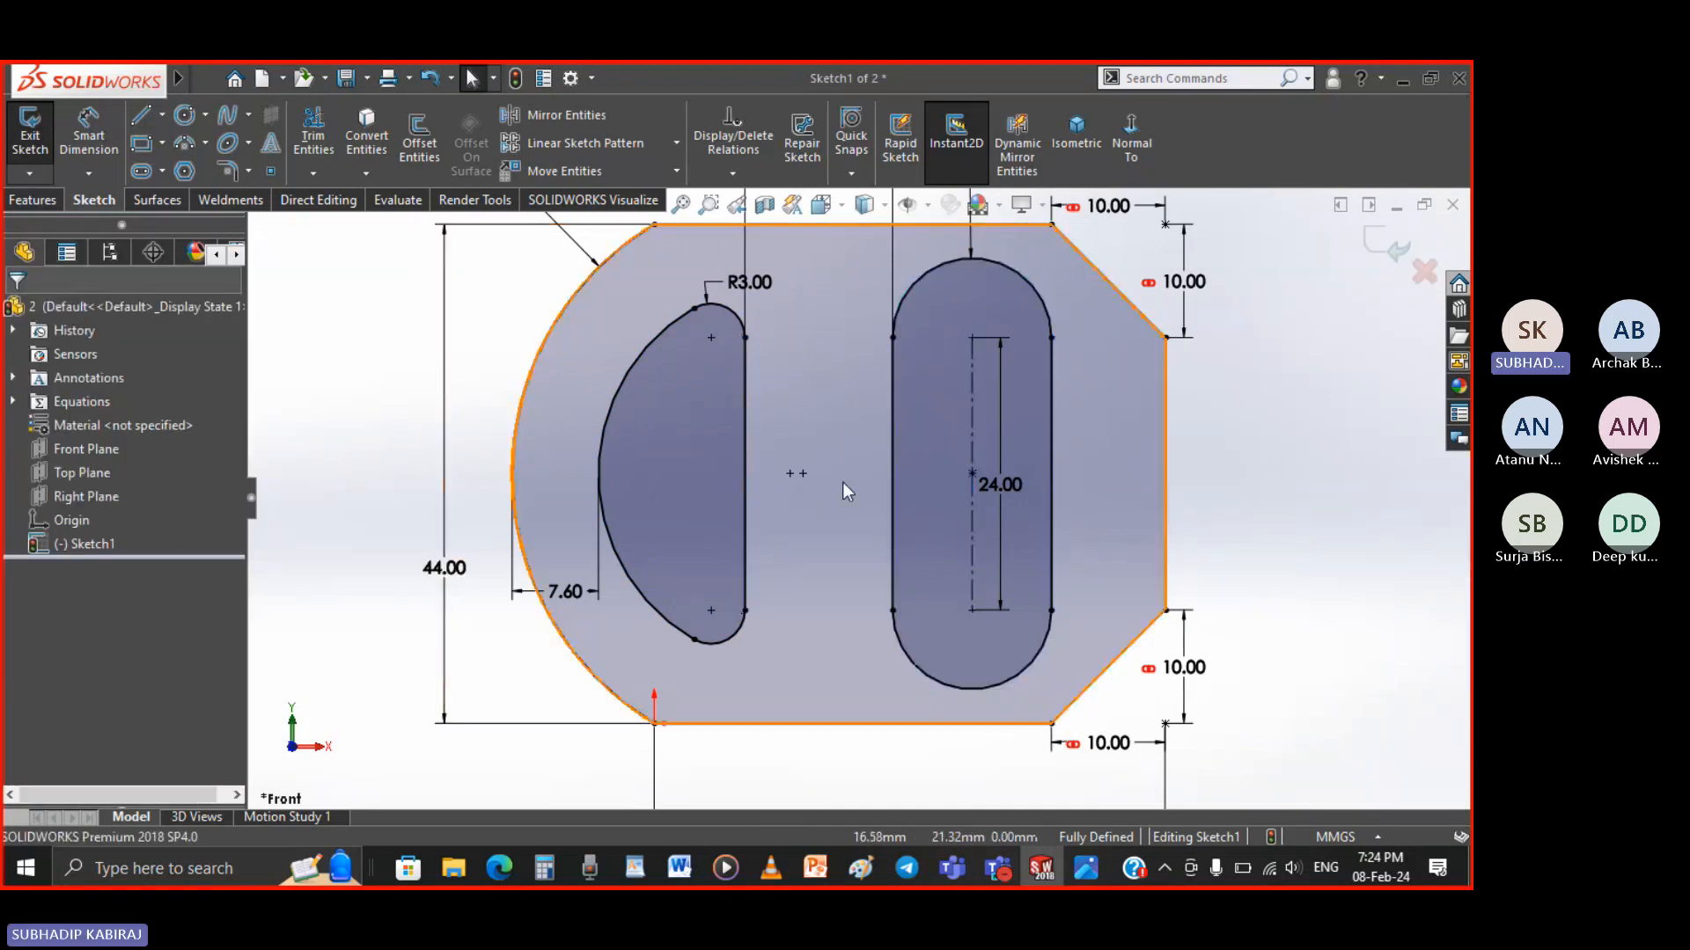
Review the key head sketch and compare its shape and dimensions with the reference drawing
scroll(843, 482, up, 3)
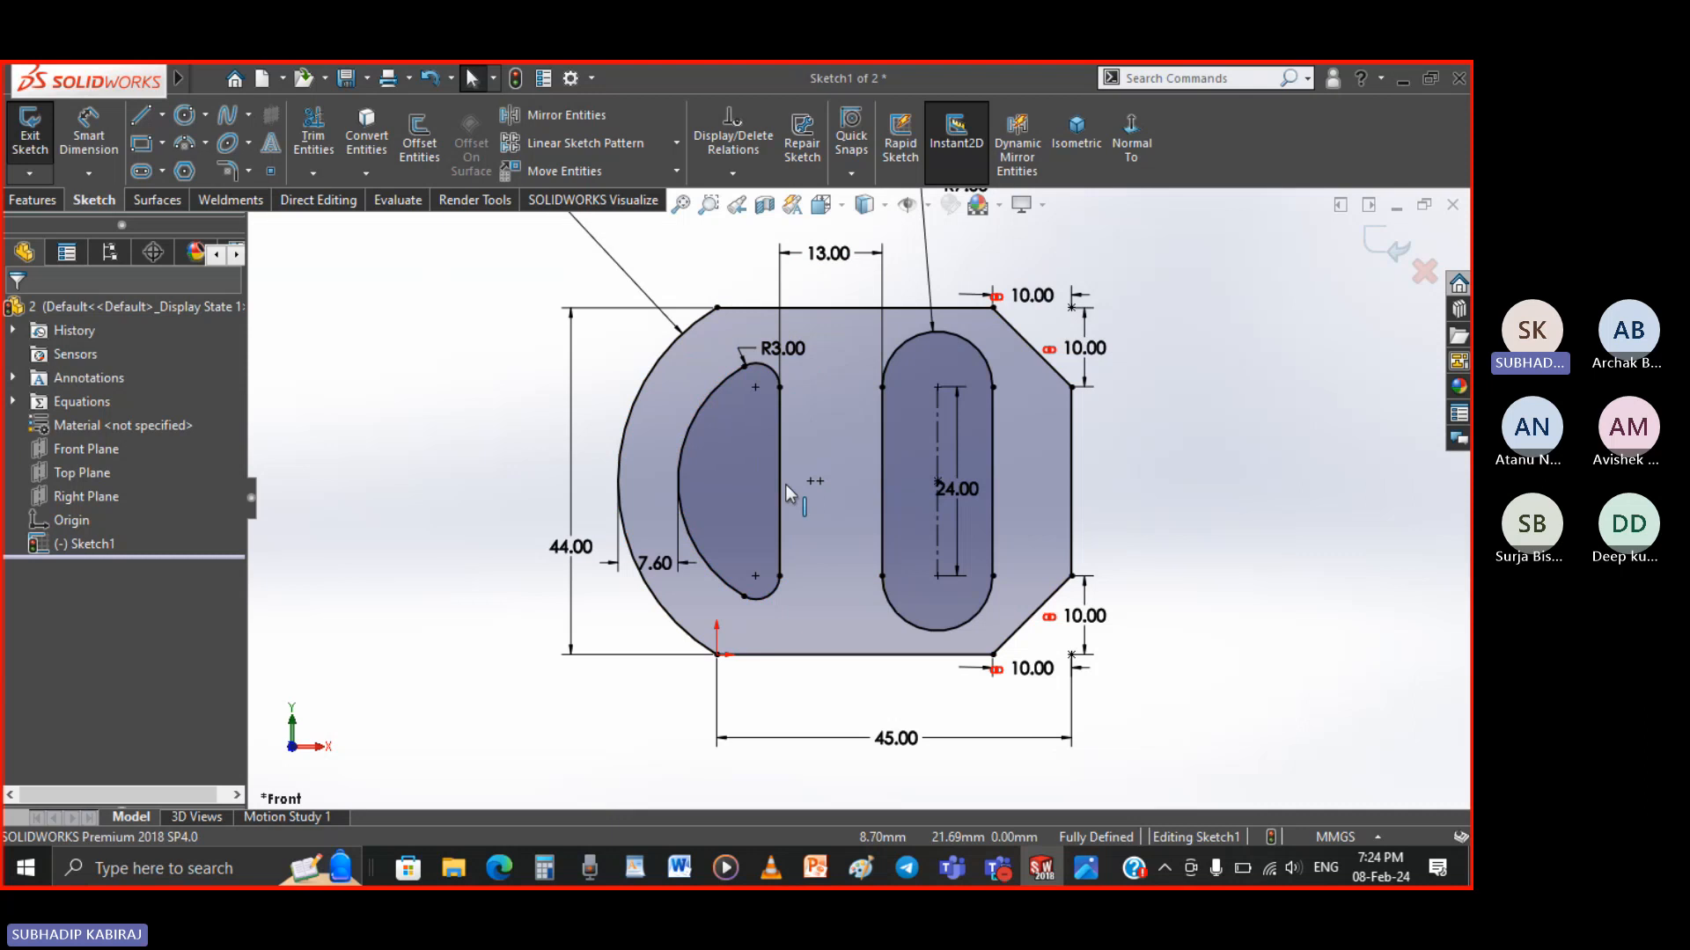
key(z)
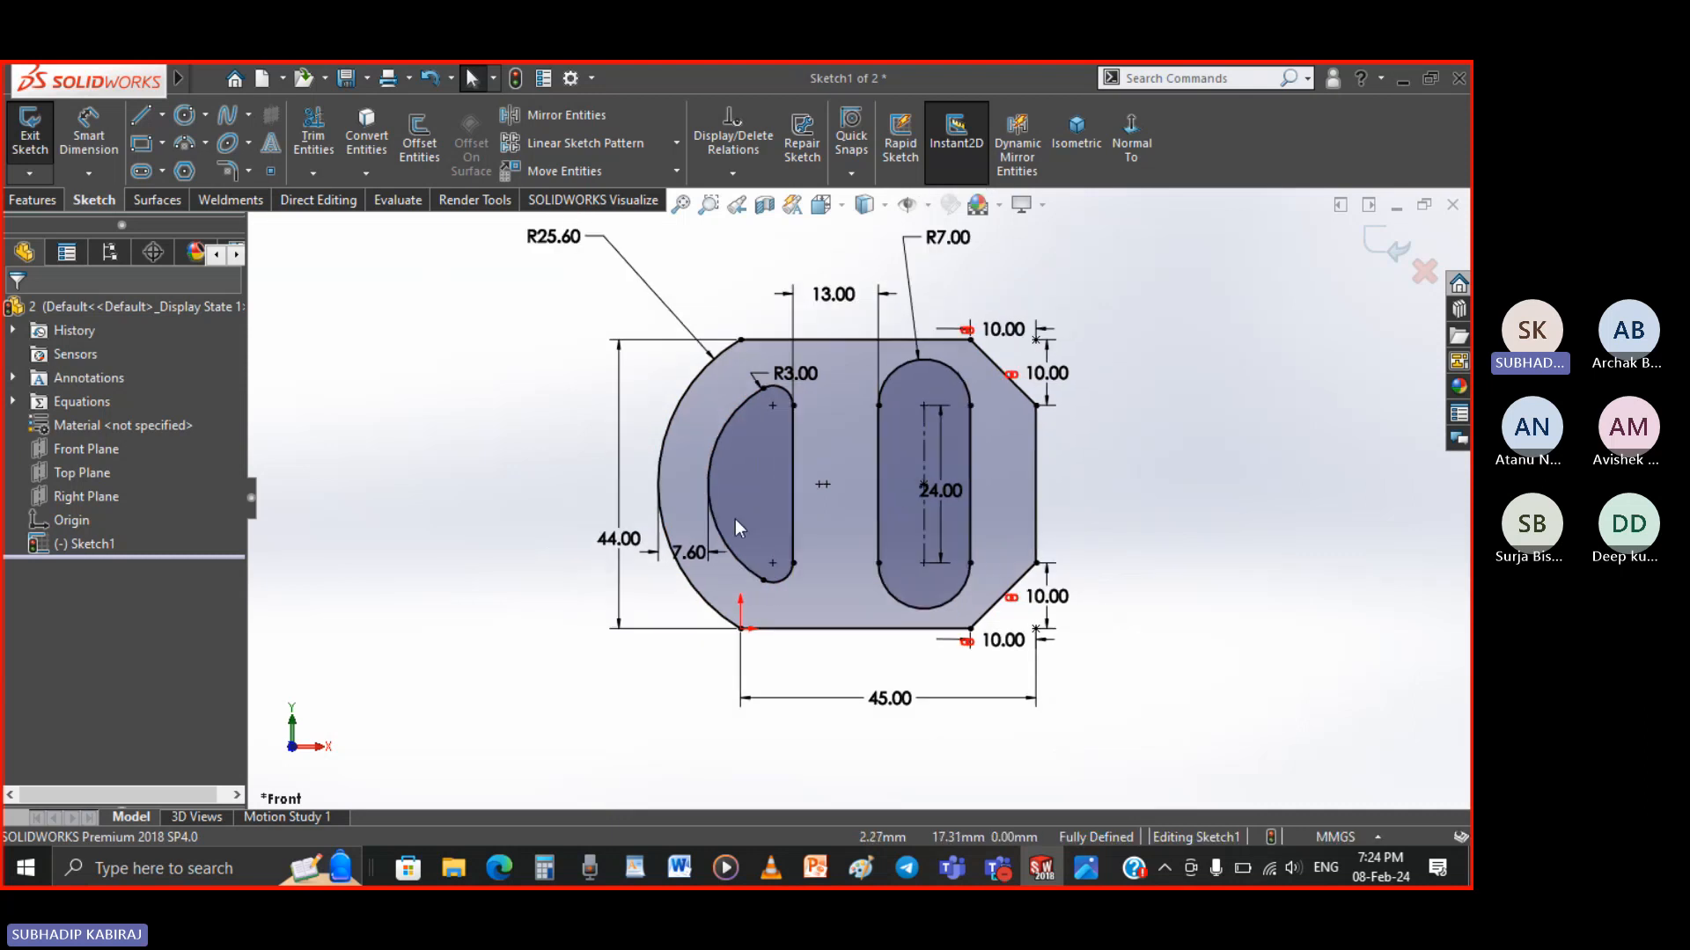
scroll(836, 494, up, 1)
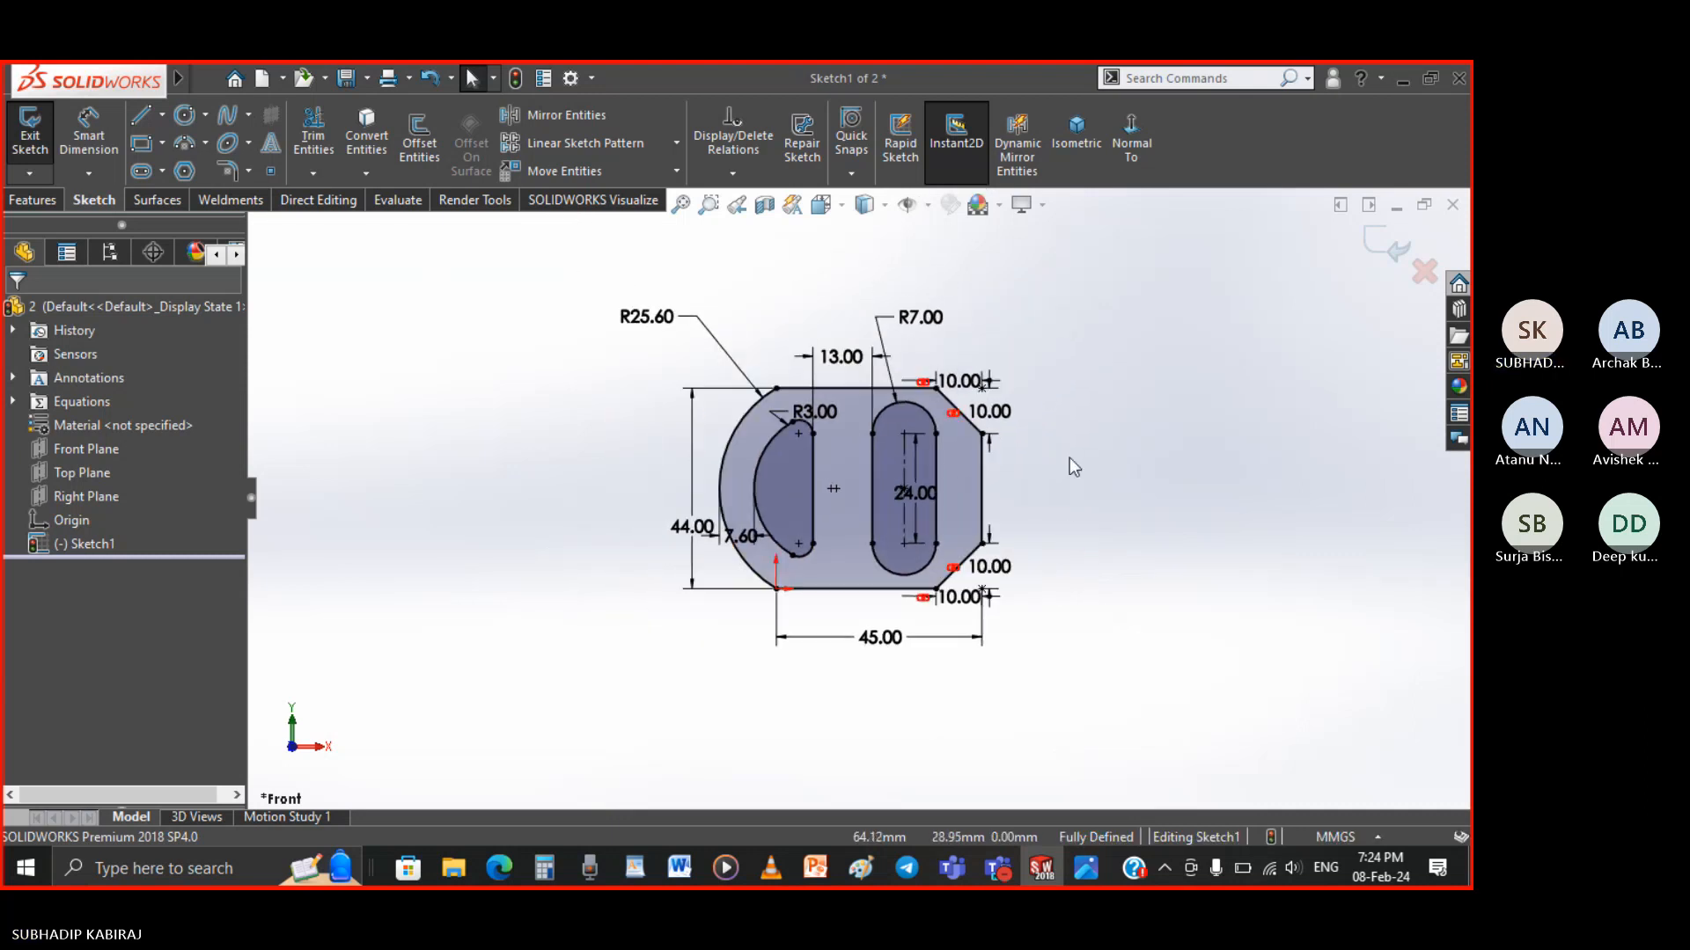
scroll(1069, 457, down, 1)
scroll(1069, 458, down, 2)
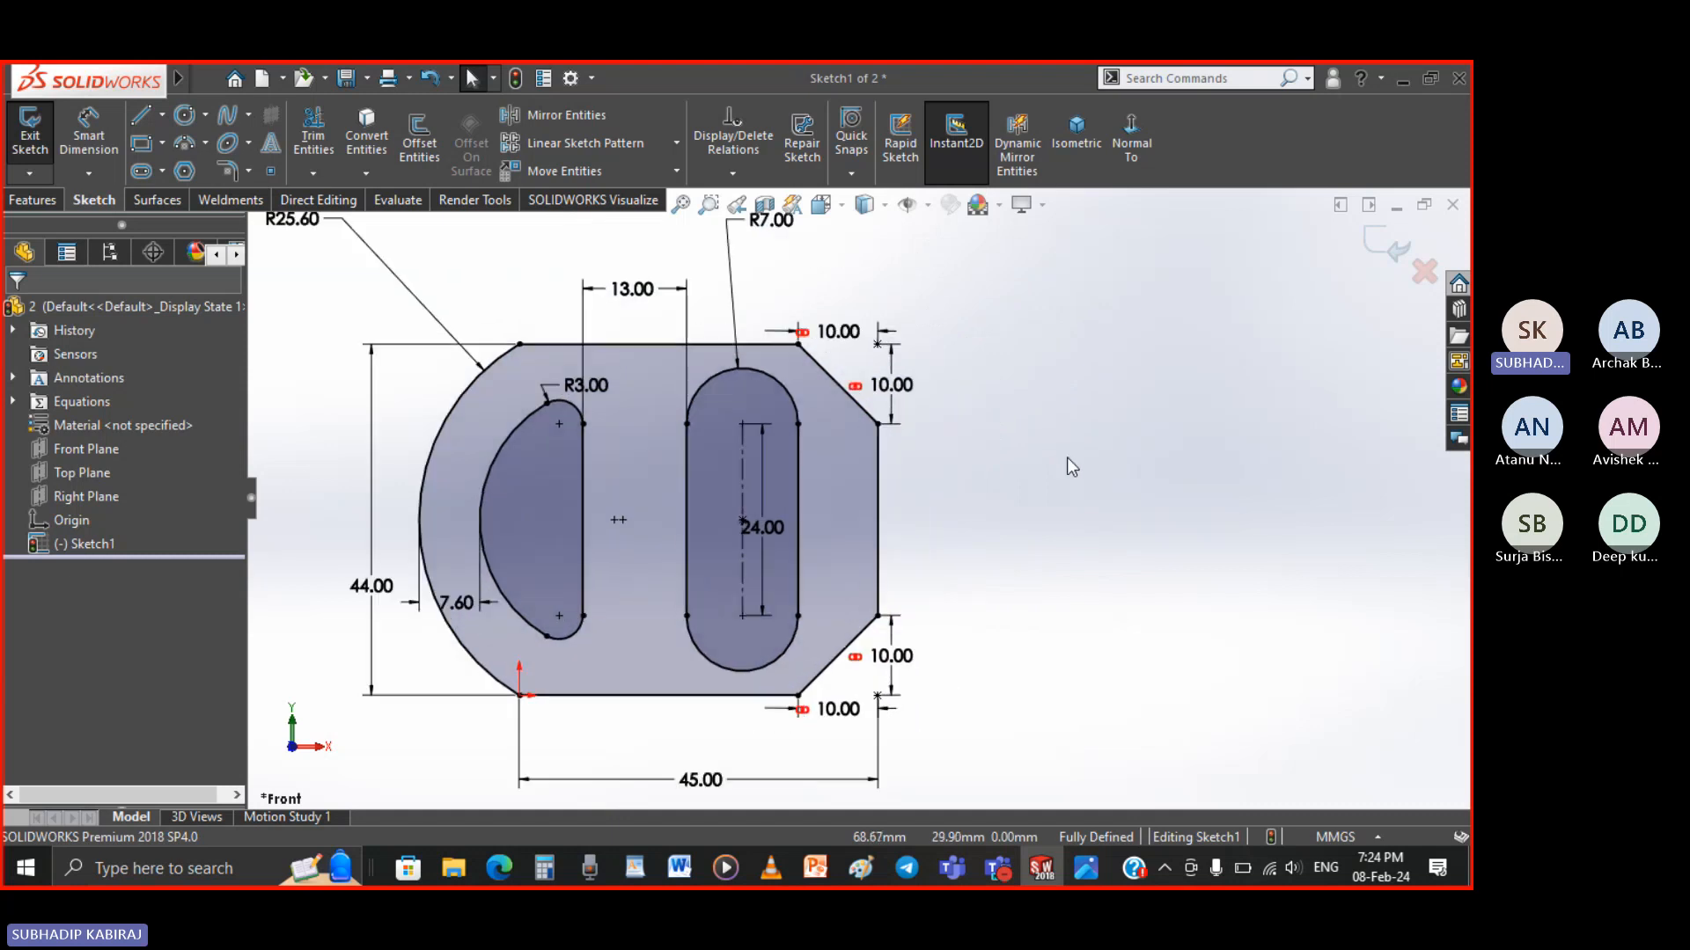
click(1087, 871)
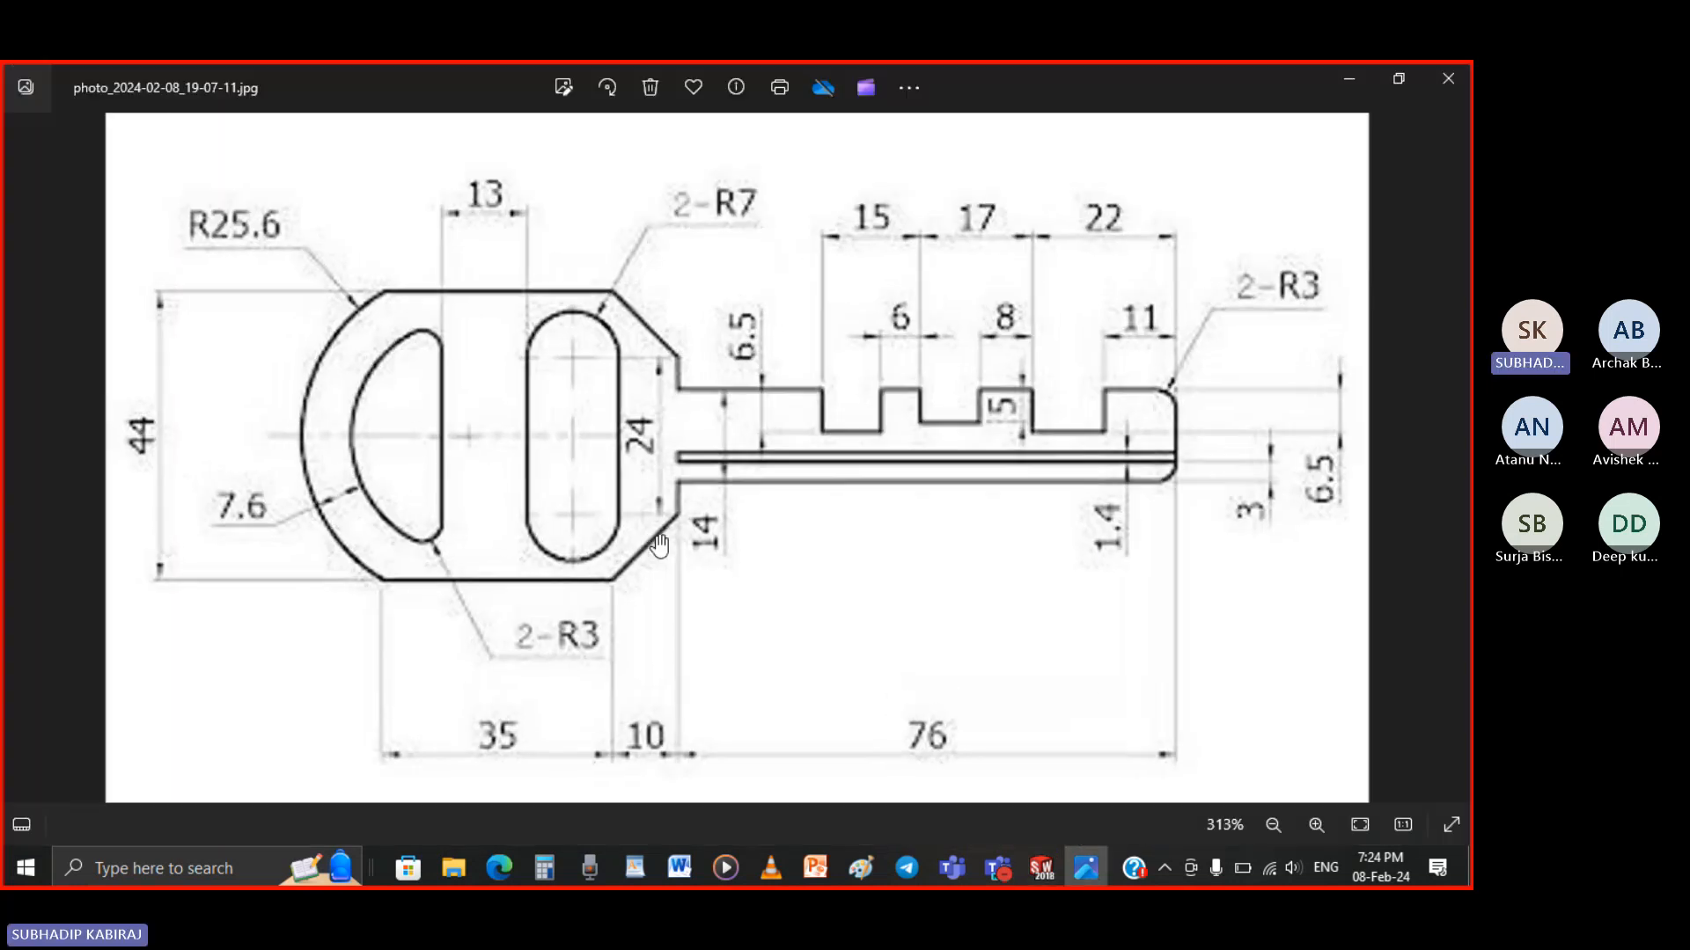
scroll(659, 546, down, 1)
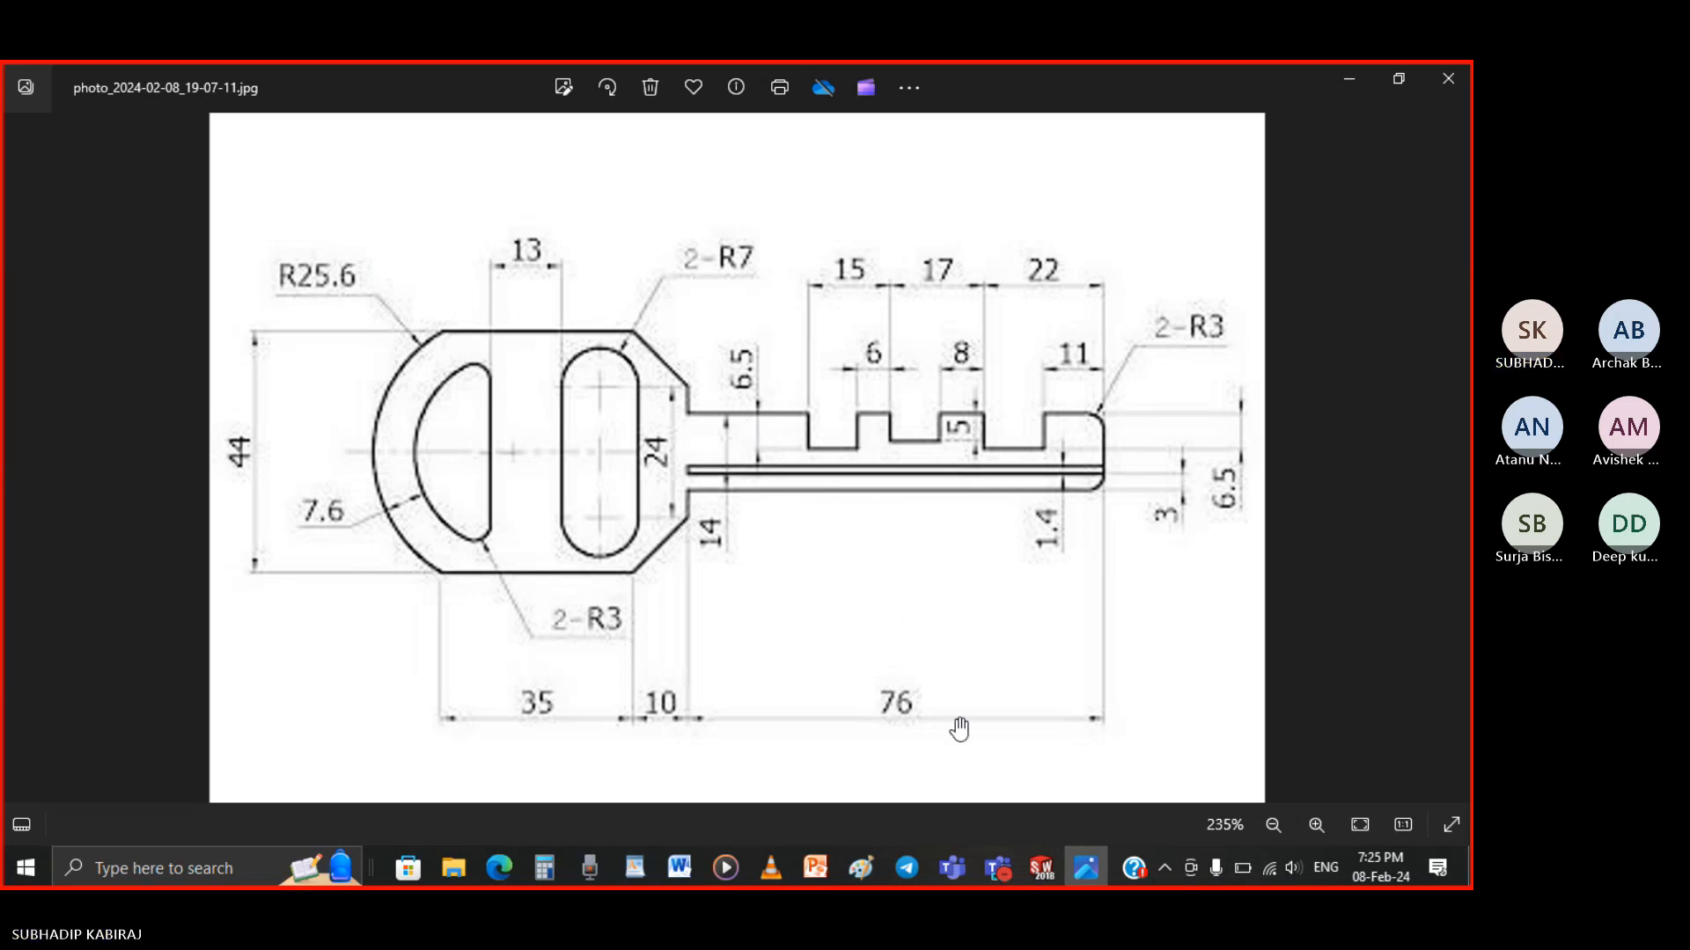
click(1042, 869)
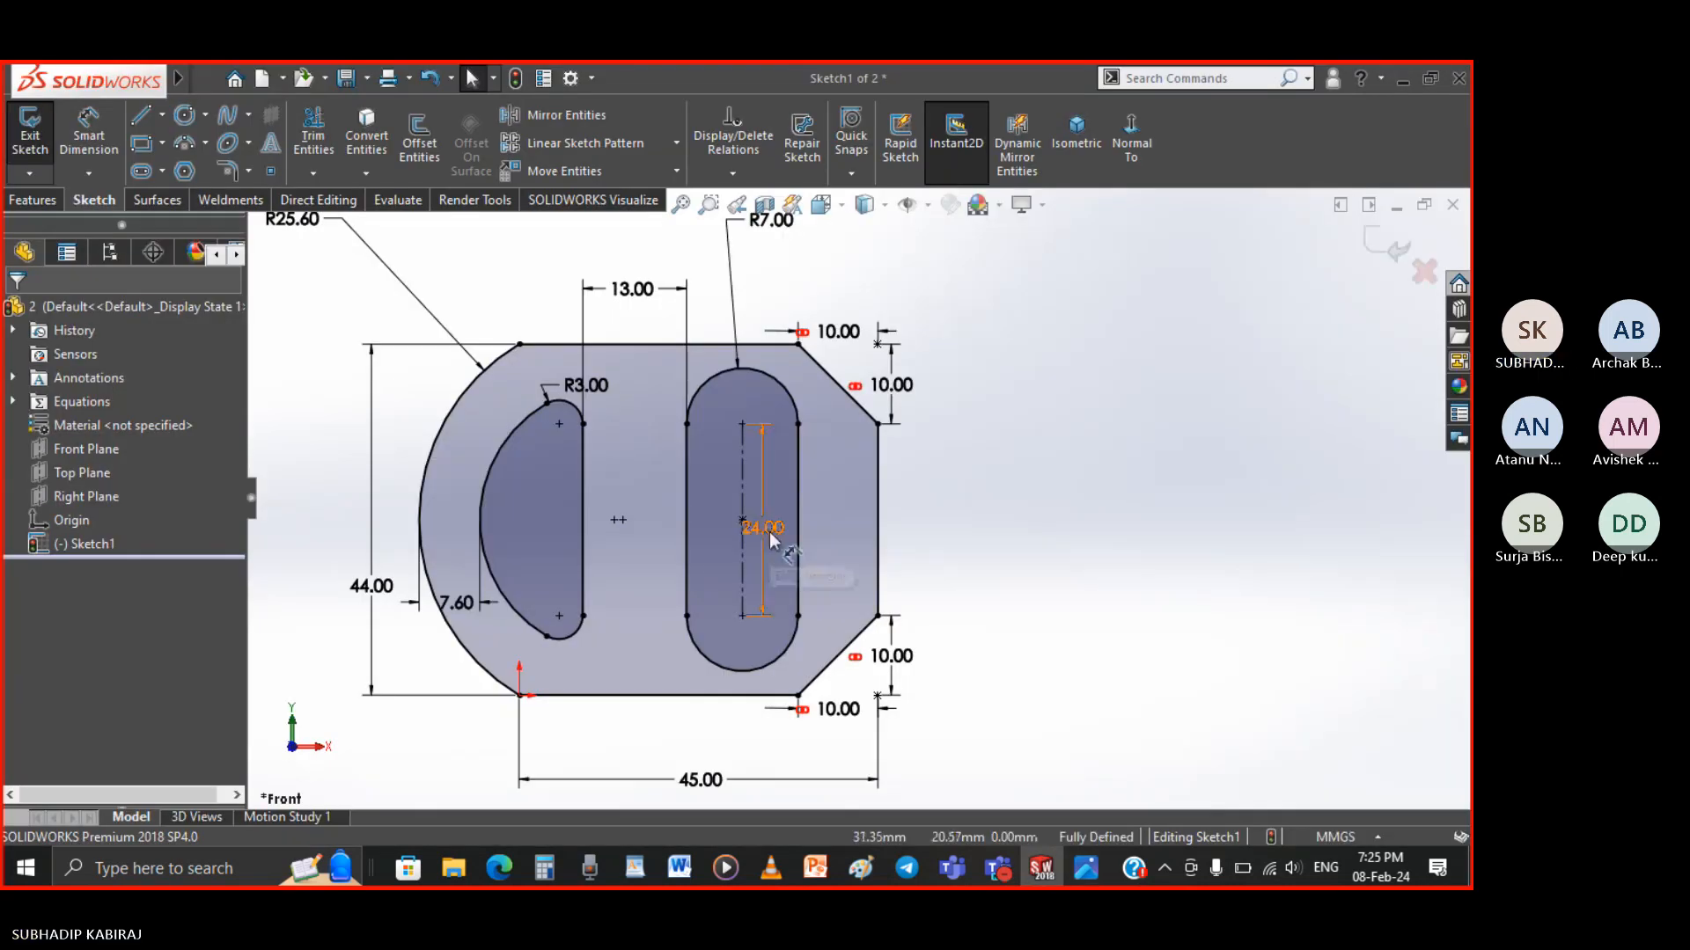
Move the R25.6 dimension label closer to the key head's large arc
scroll(769, 534, up, 2)
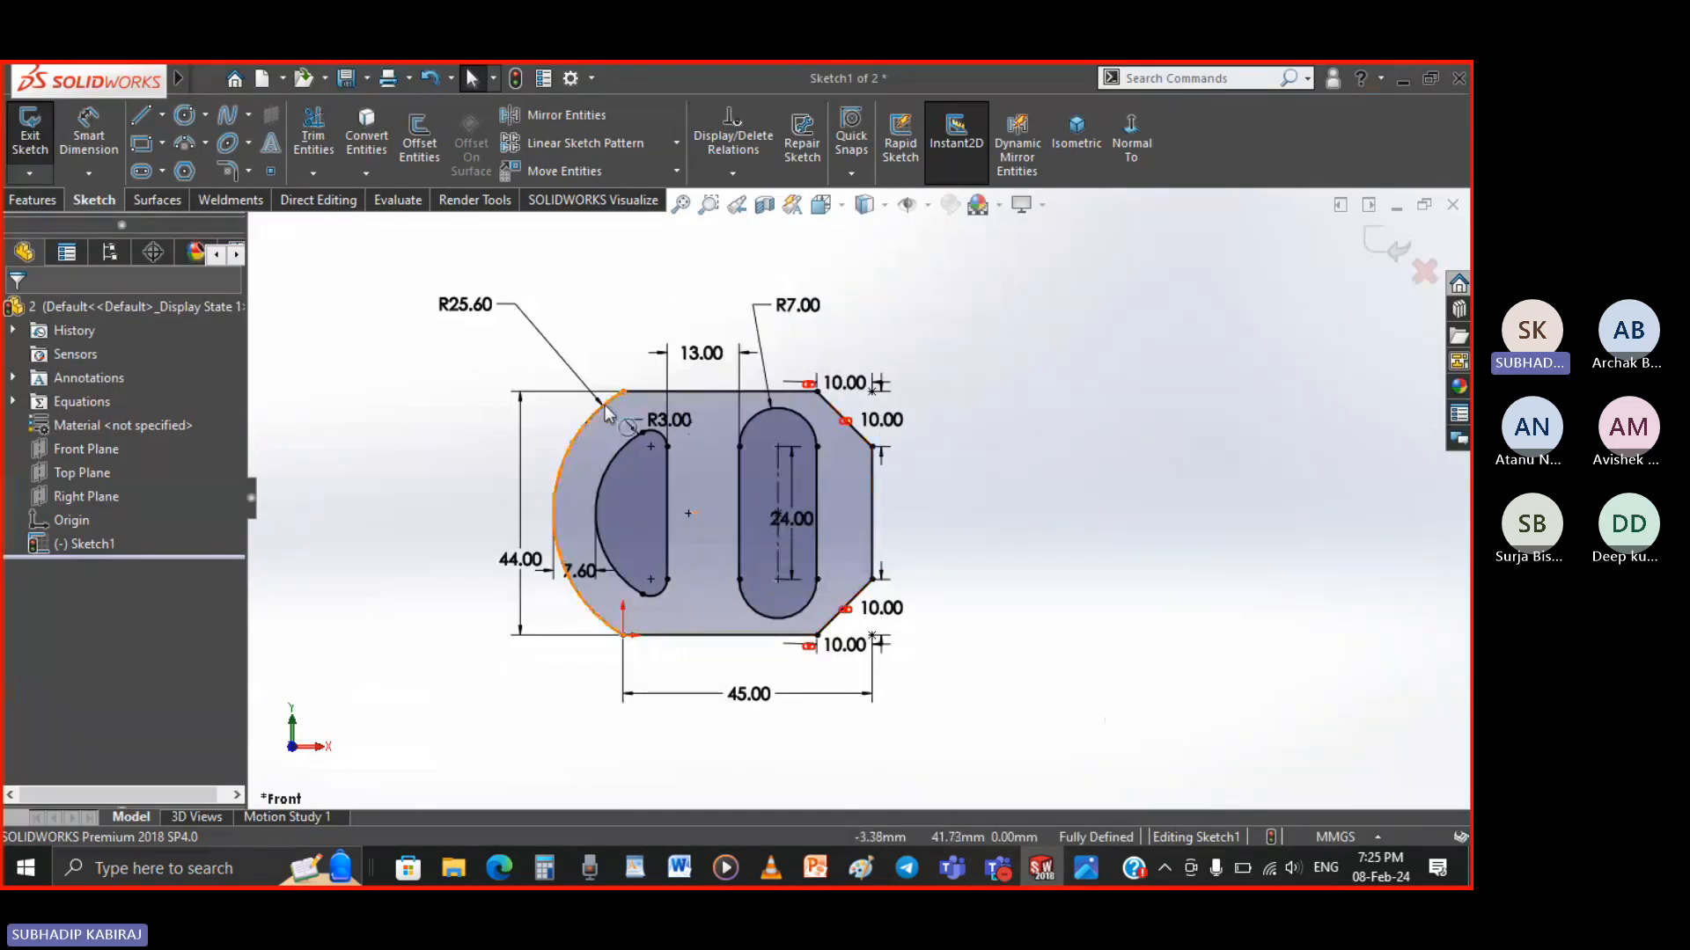
drag(462, 310, 525, 360)
click(392, 346)
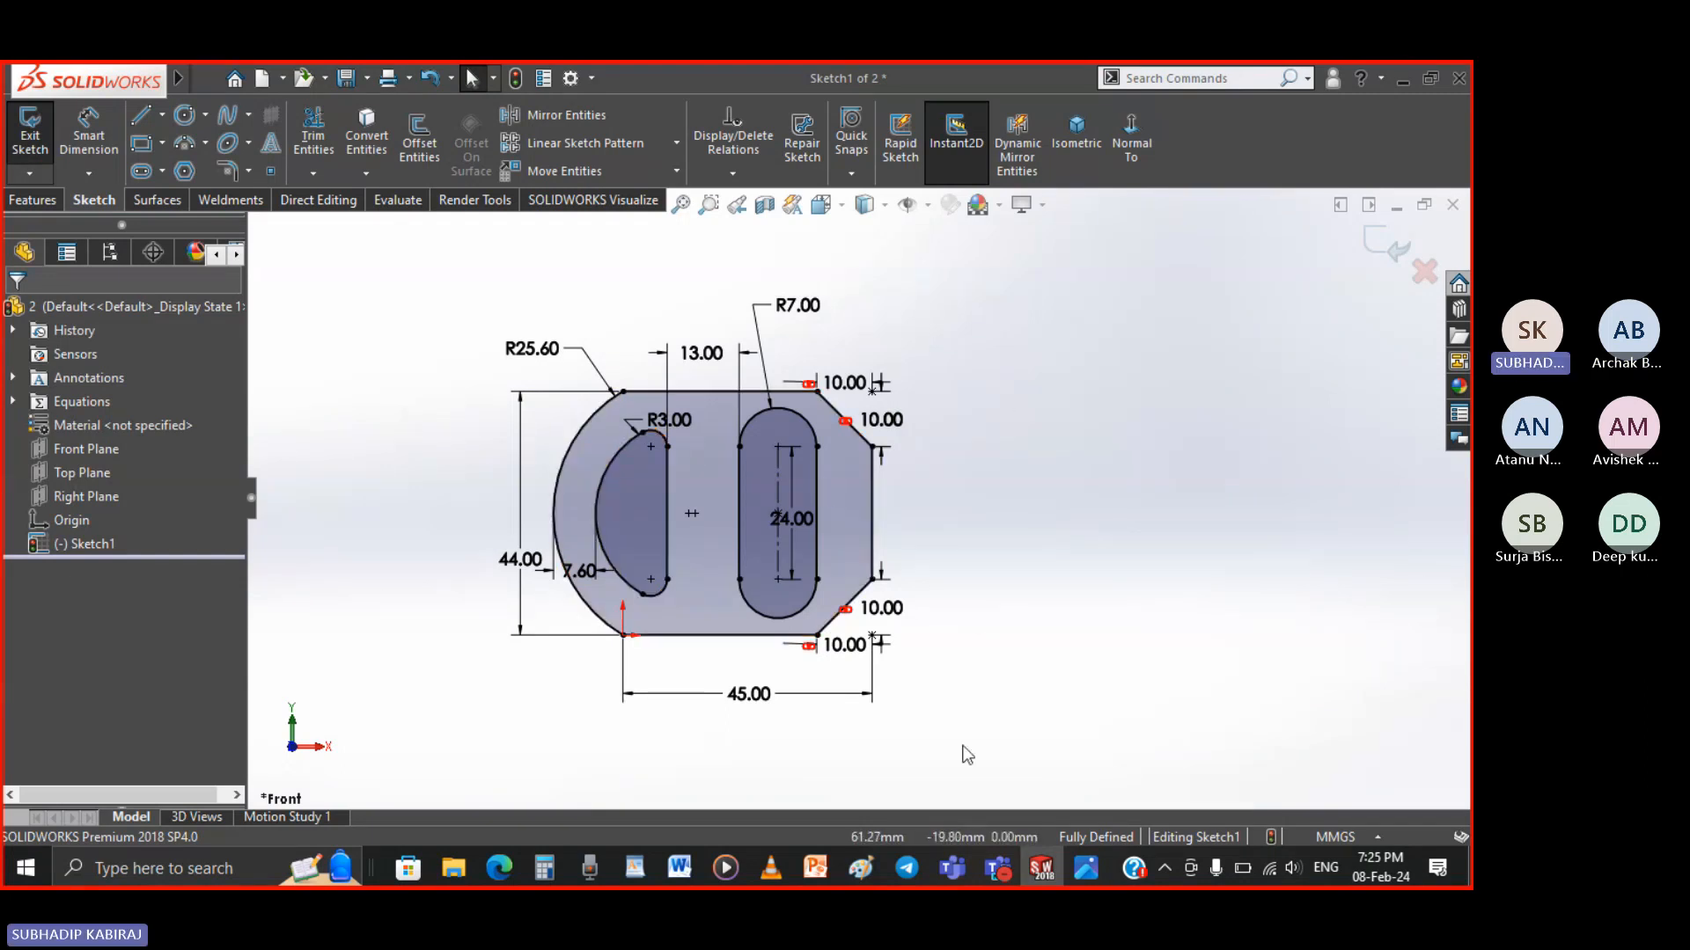
Delete all the key head geometry and dimensions from the sketch, and bring up the reference drawing
mouse_move(968, 746)
mouse_down()
mouse_move(475, 435)
mouse_move(378, 276)
mouse_up()
key(Delete)
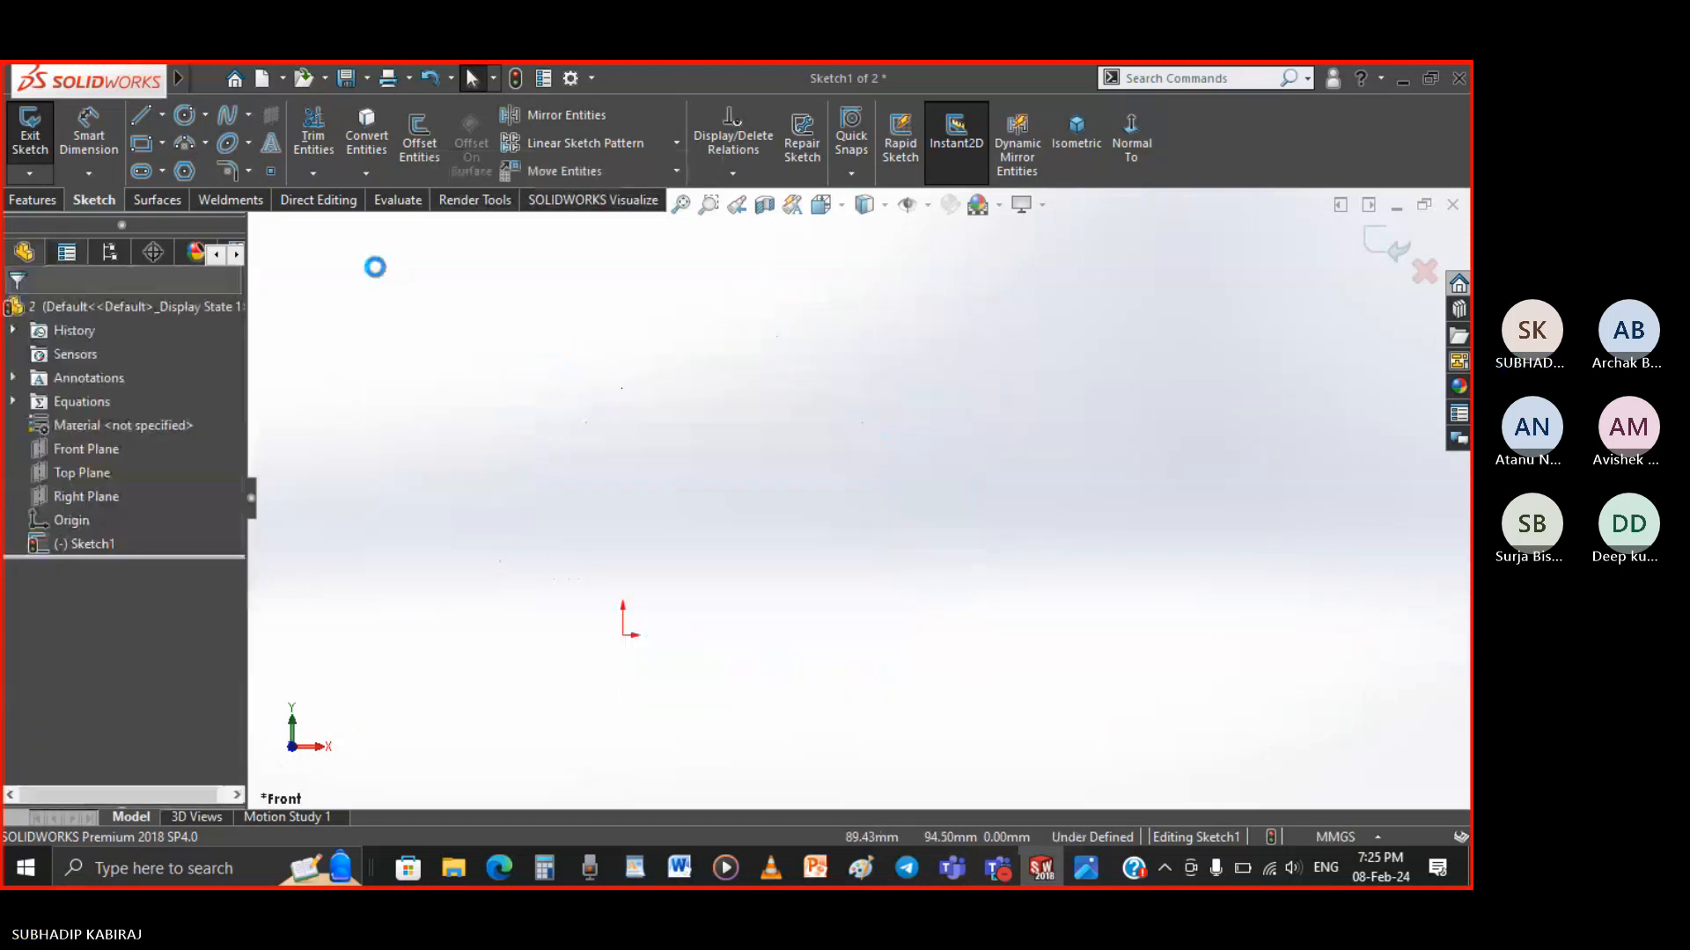
click(1085, 865)
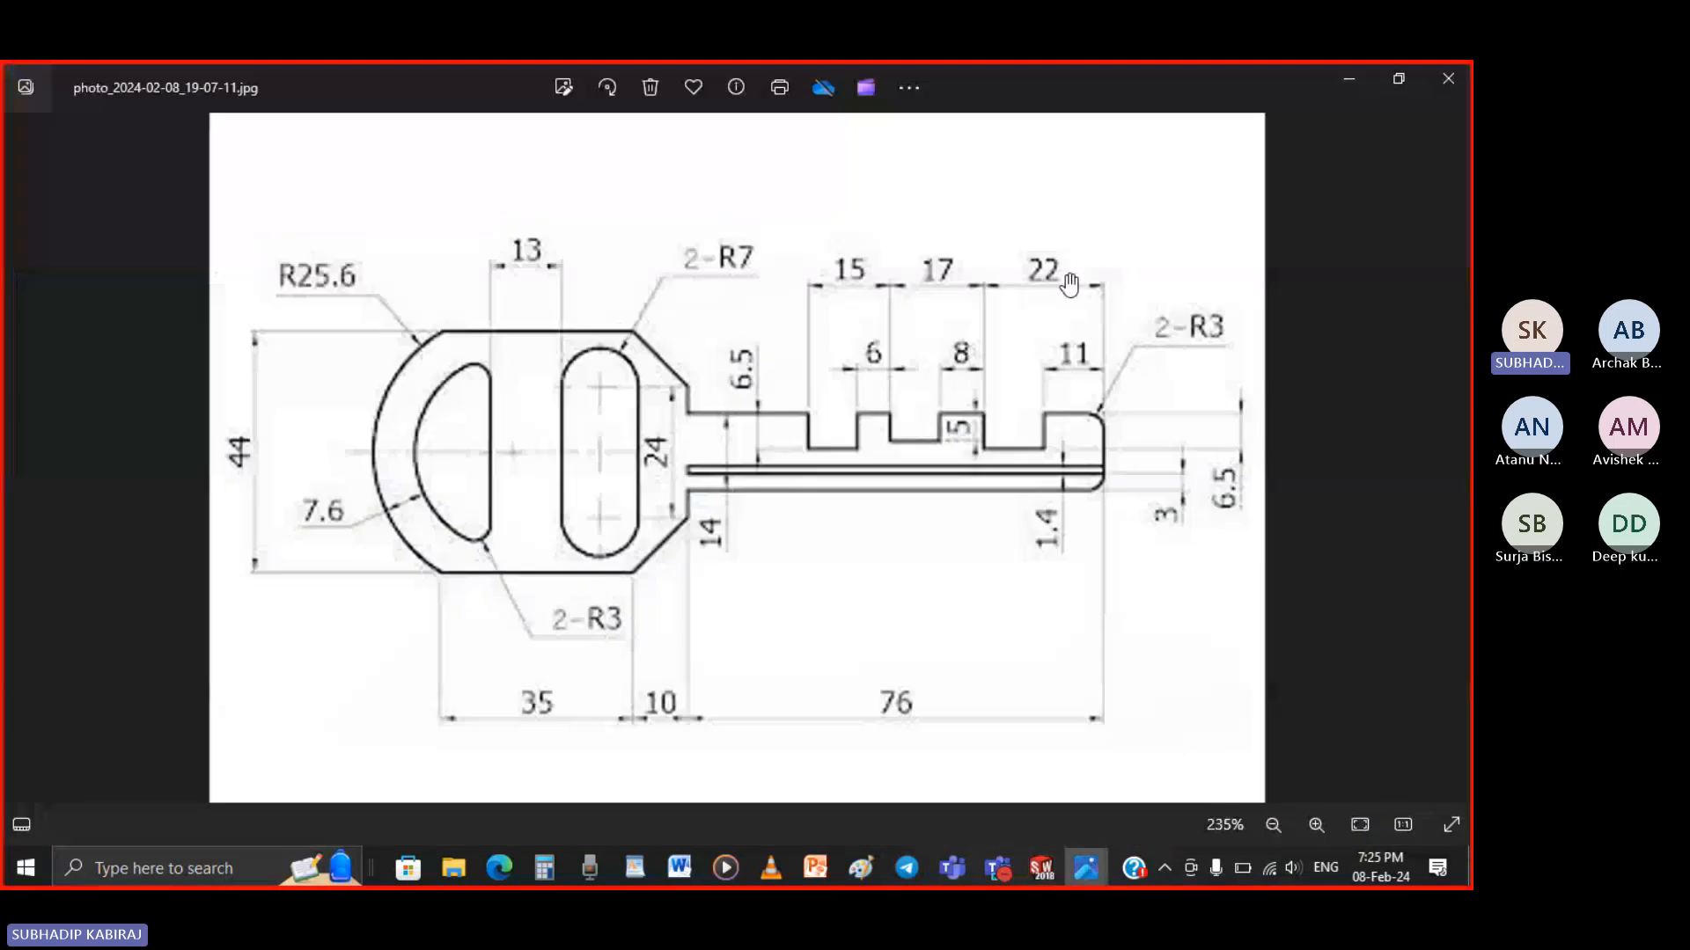
Close the key drawing and open photo_2024-02-08_19-07-08, the stepped block drawing, from the Telegram Desktop folder
click(1448, 78)
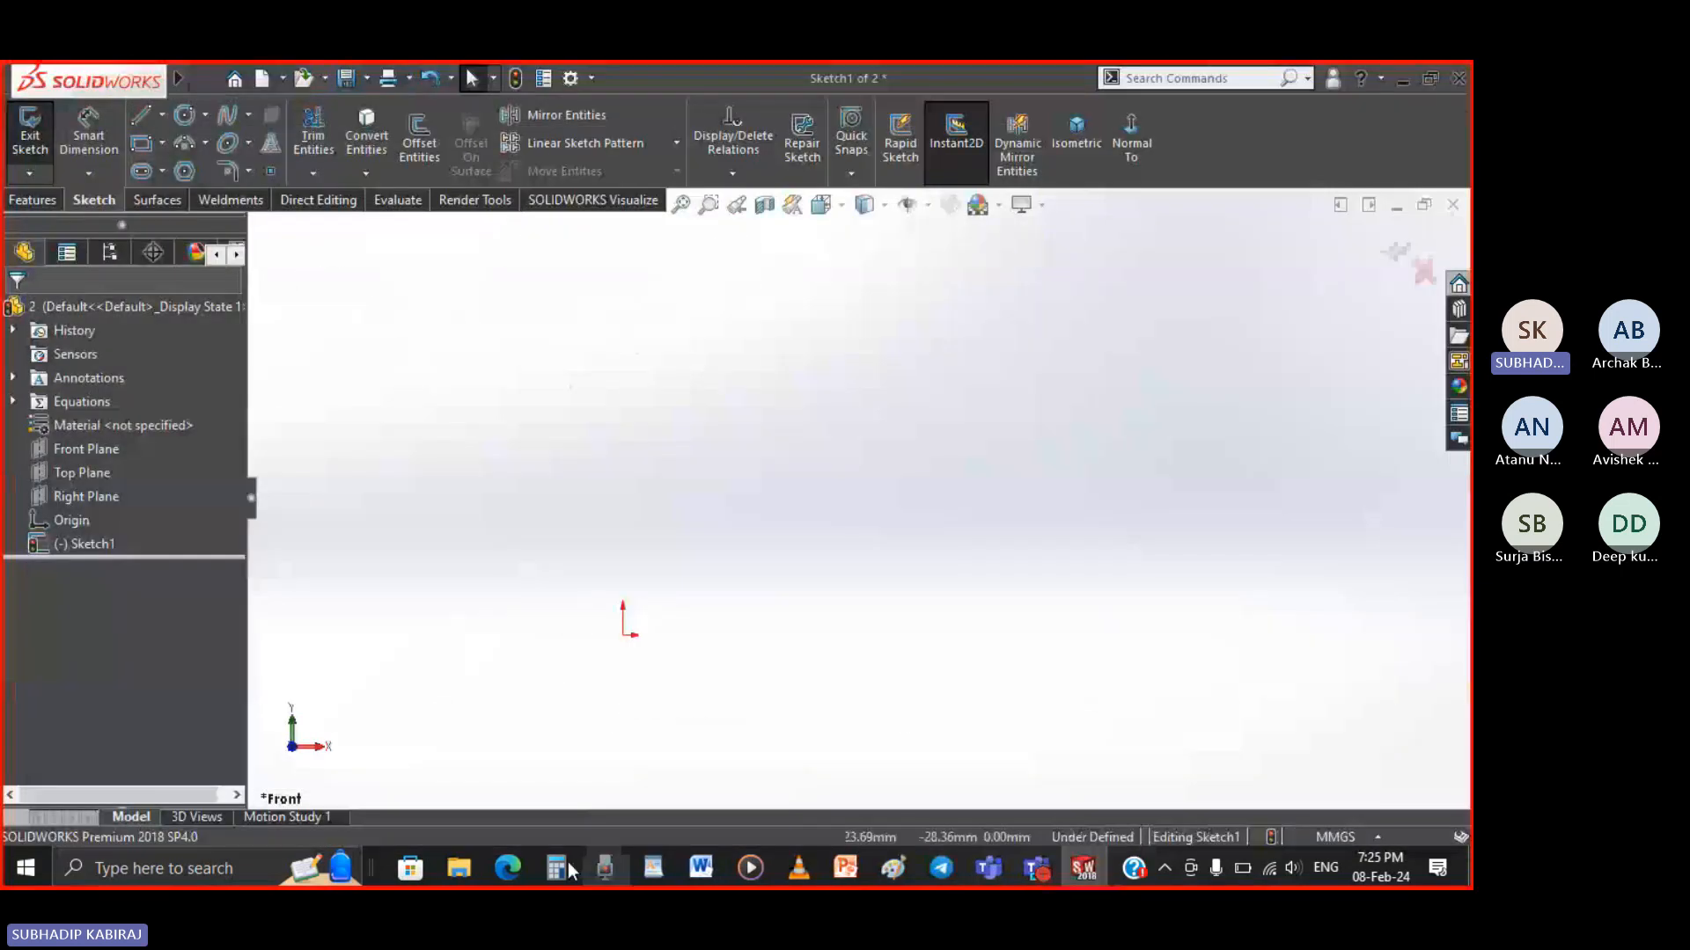
mouse_move(458, 880)
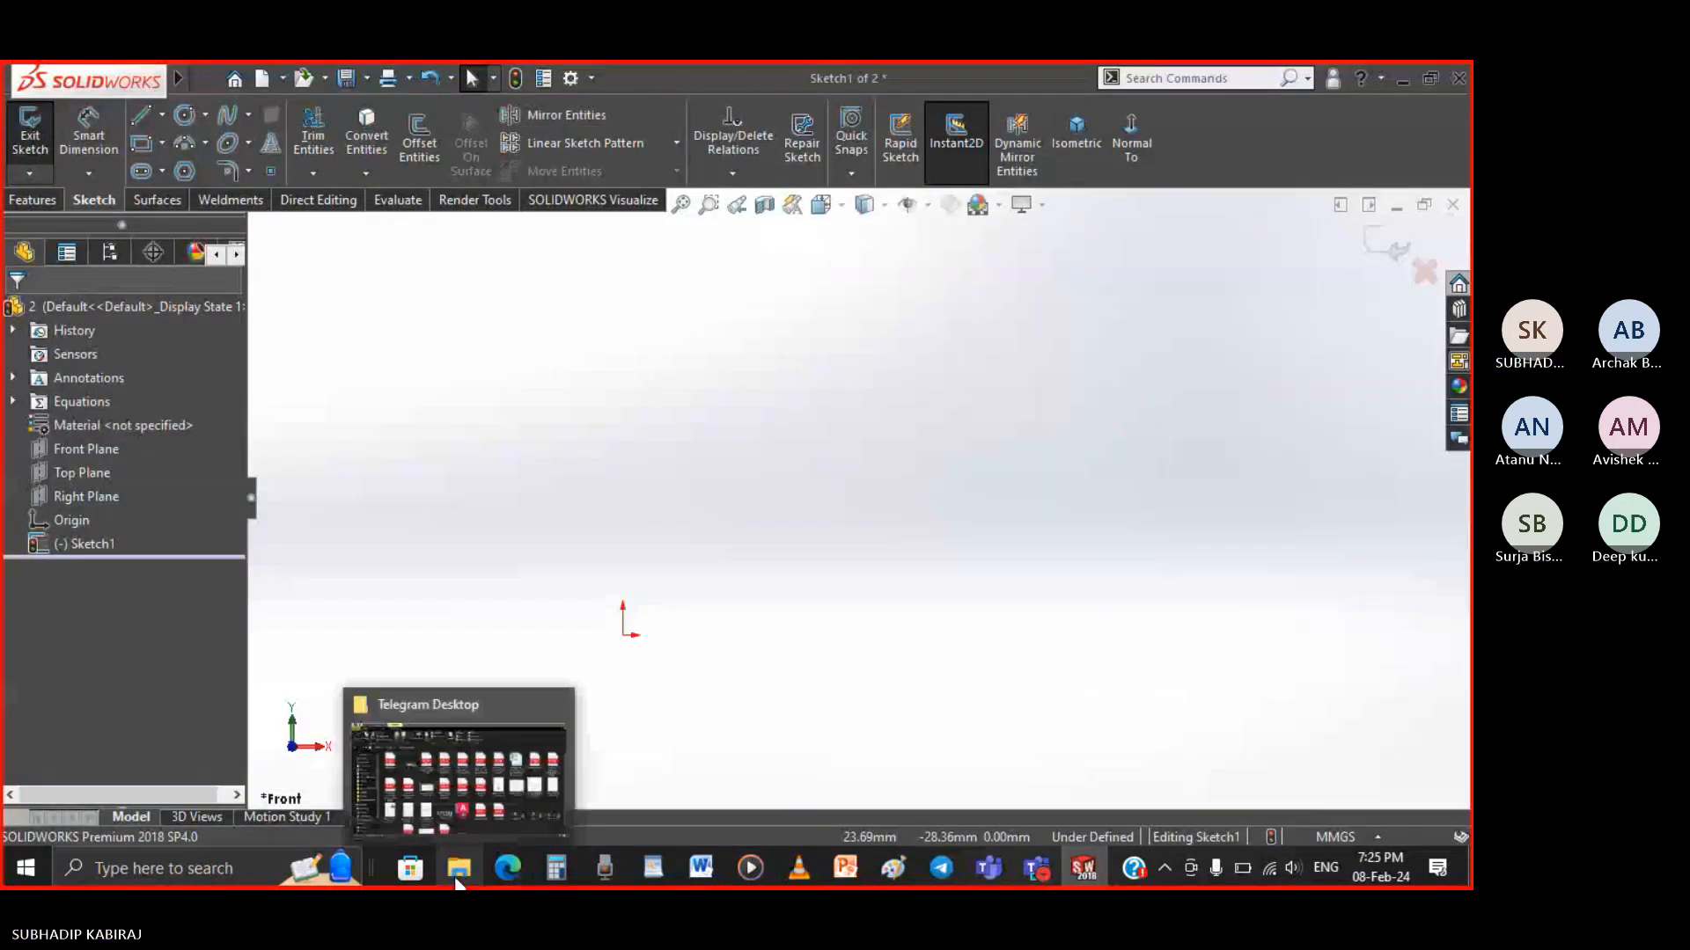
click(457, 880)
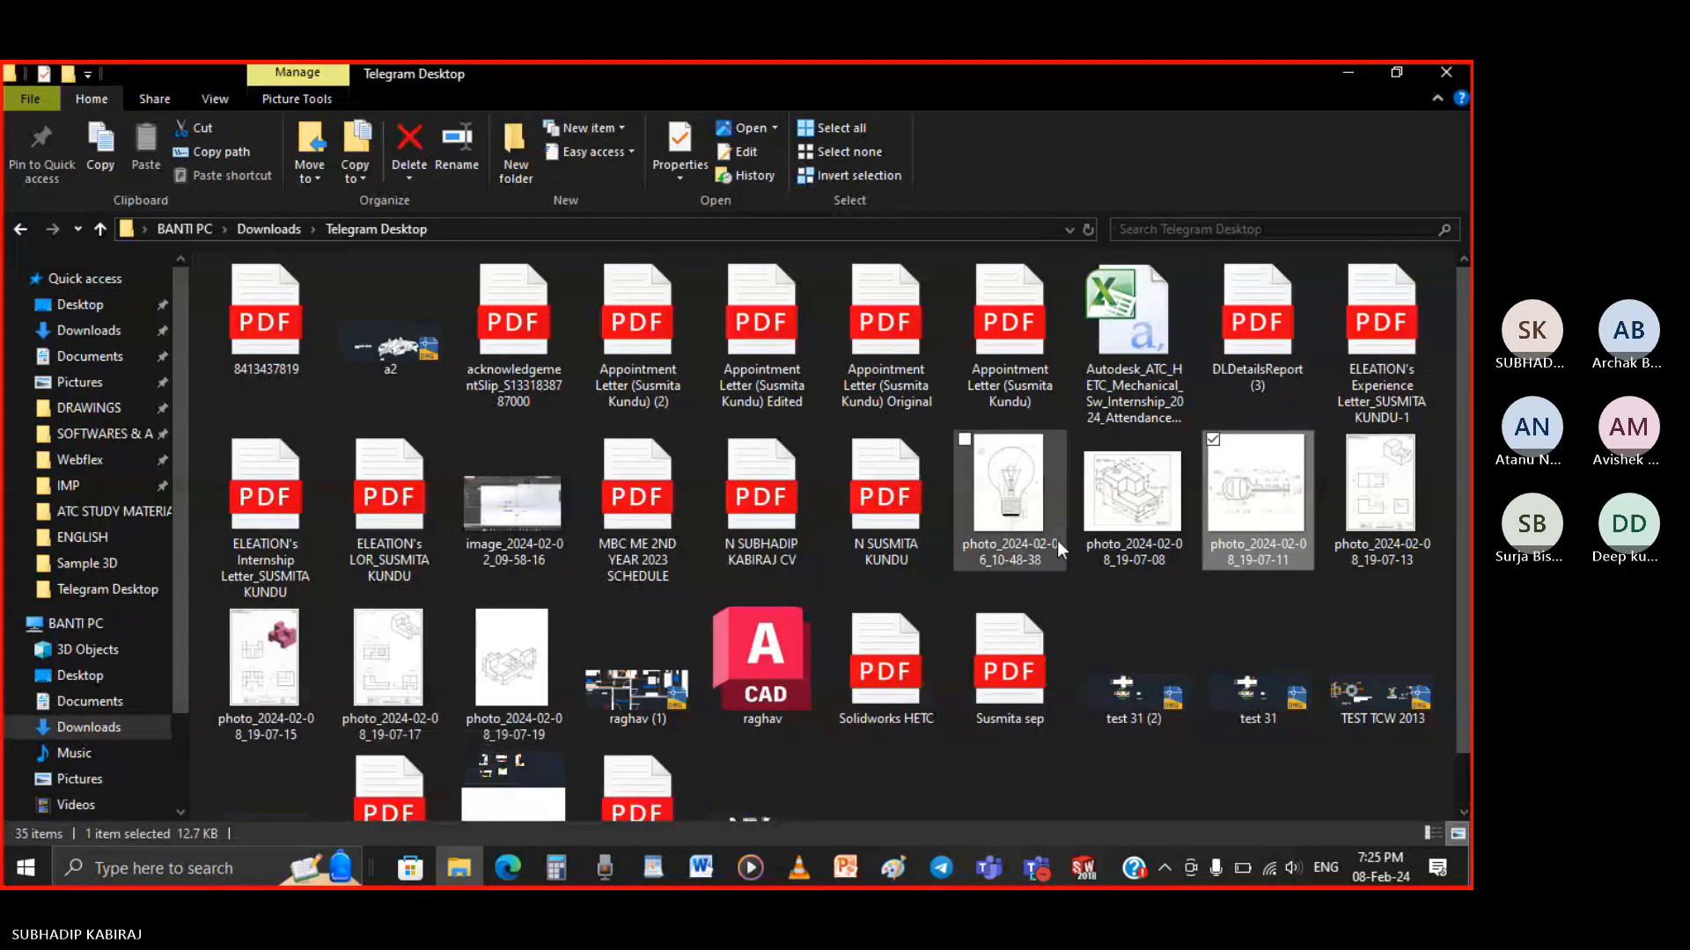
click(1137, 504)
double_click(1137, 503)
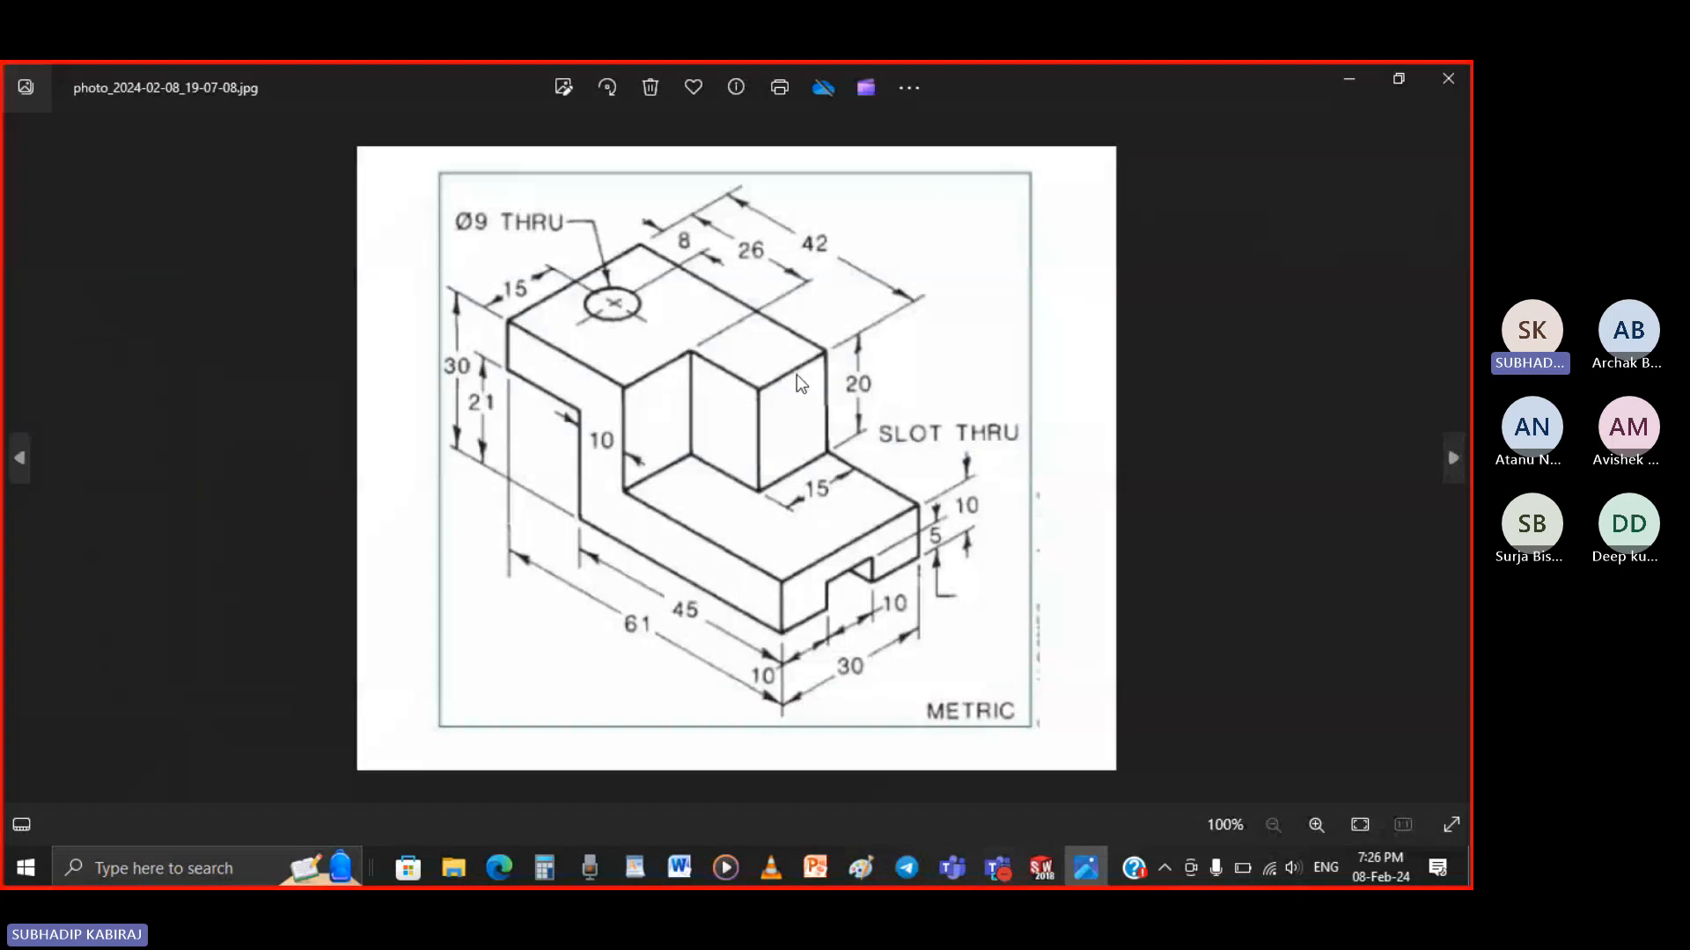
scroll(795, 373, up, 3)
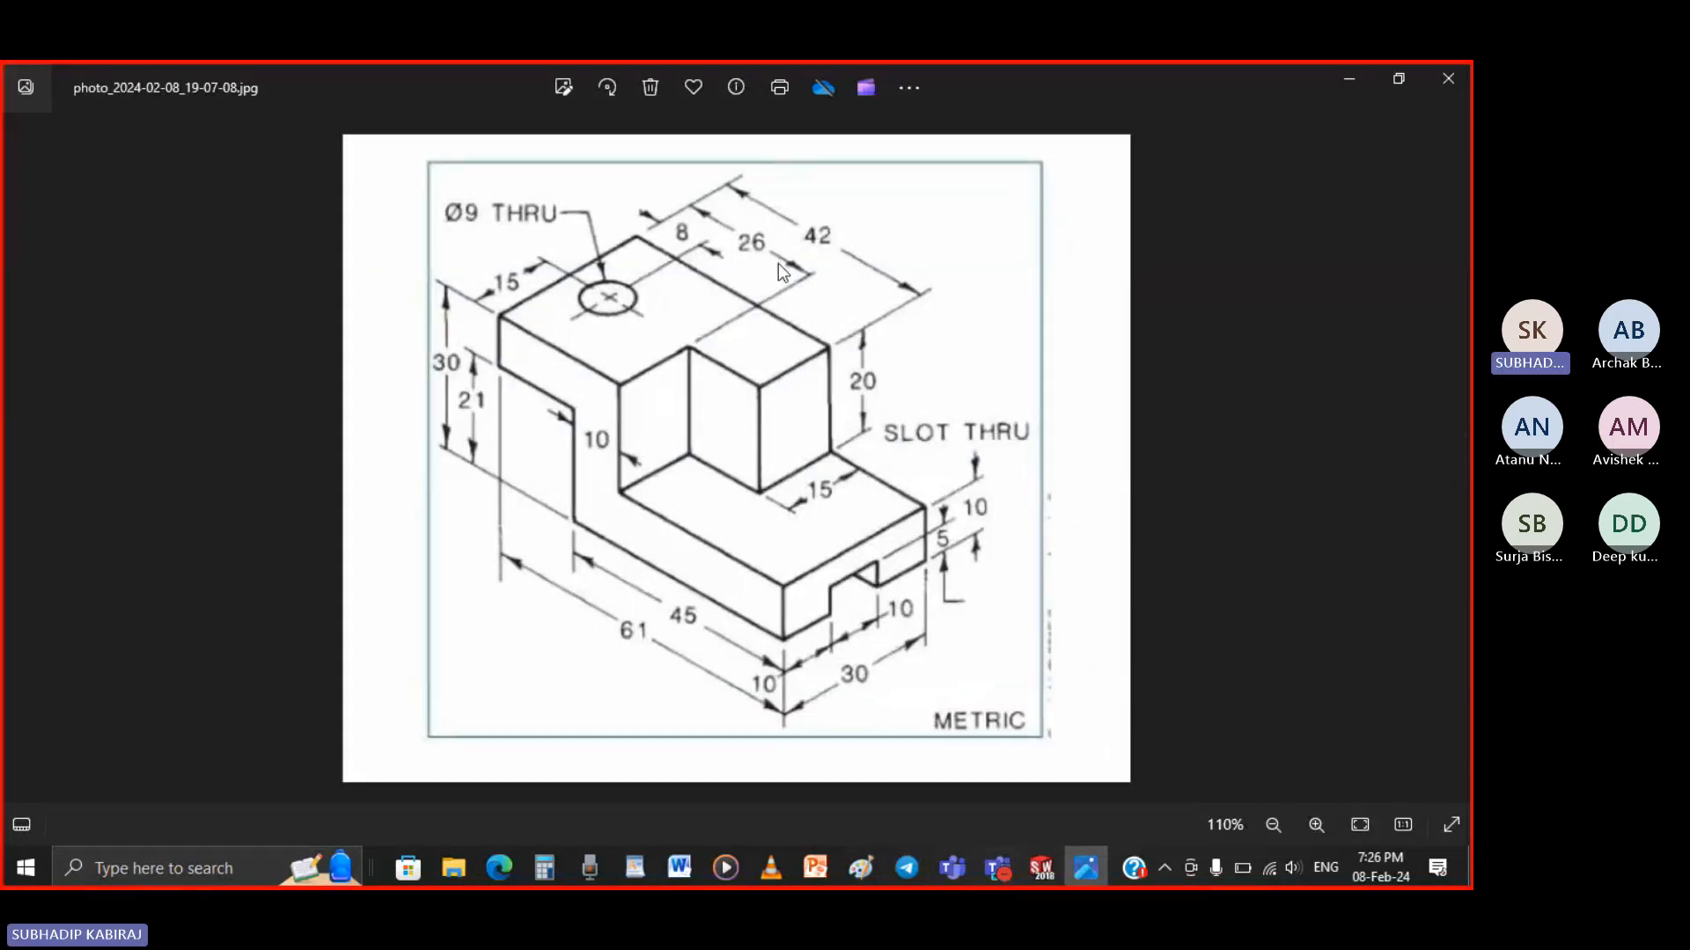
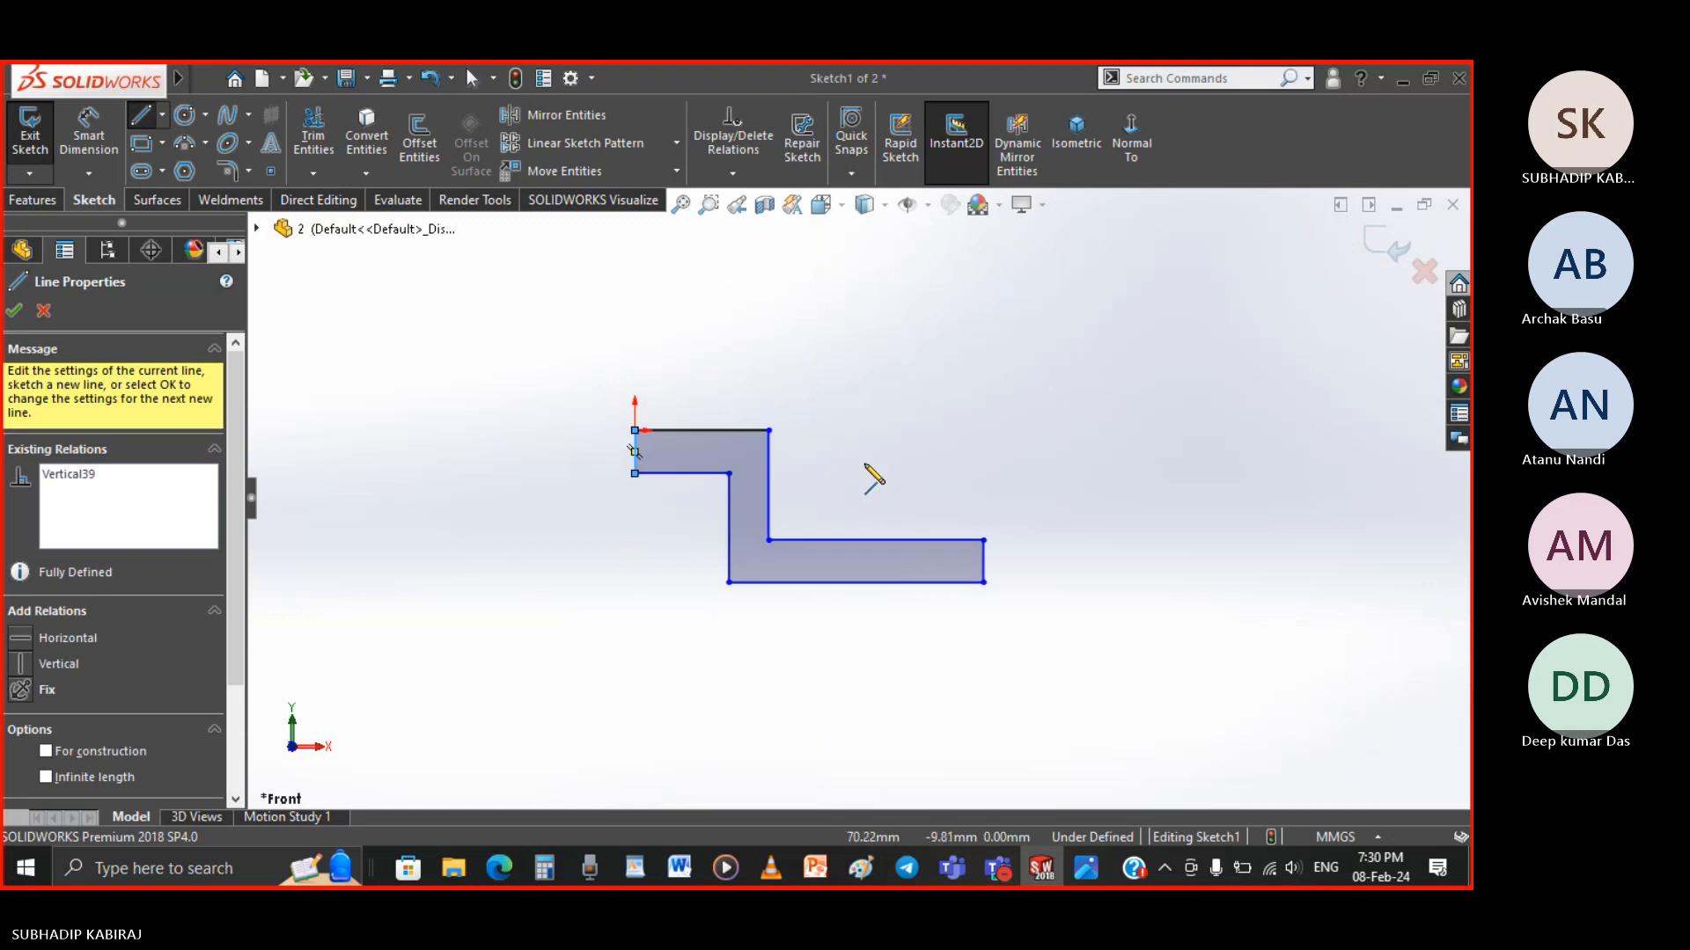
Check the reference drawing and dimension the Z-shaped profile's upper horizontal edge as 26 mm
key(Escape)
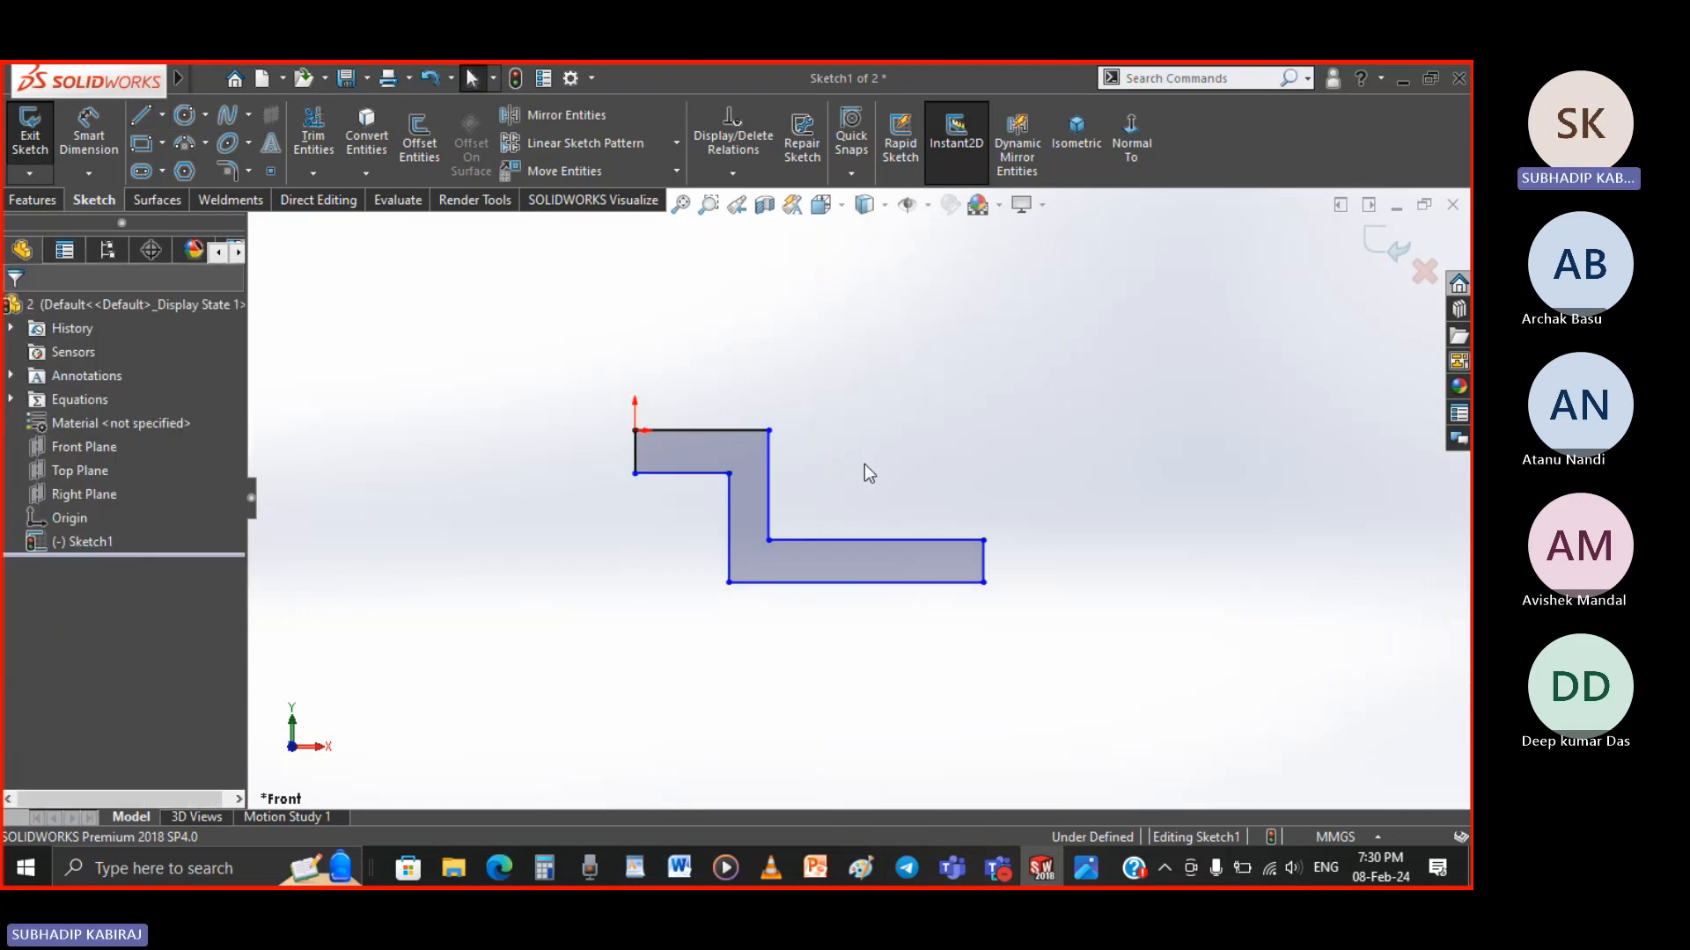
click(88, 132)
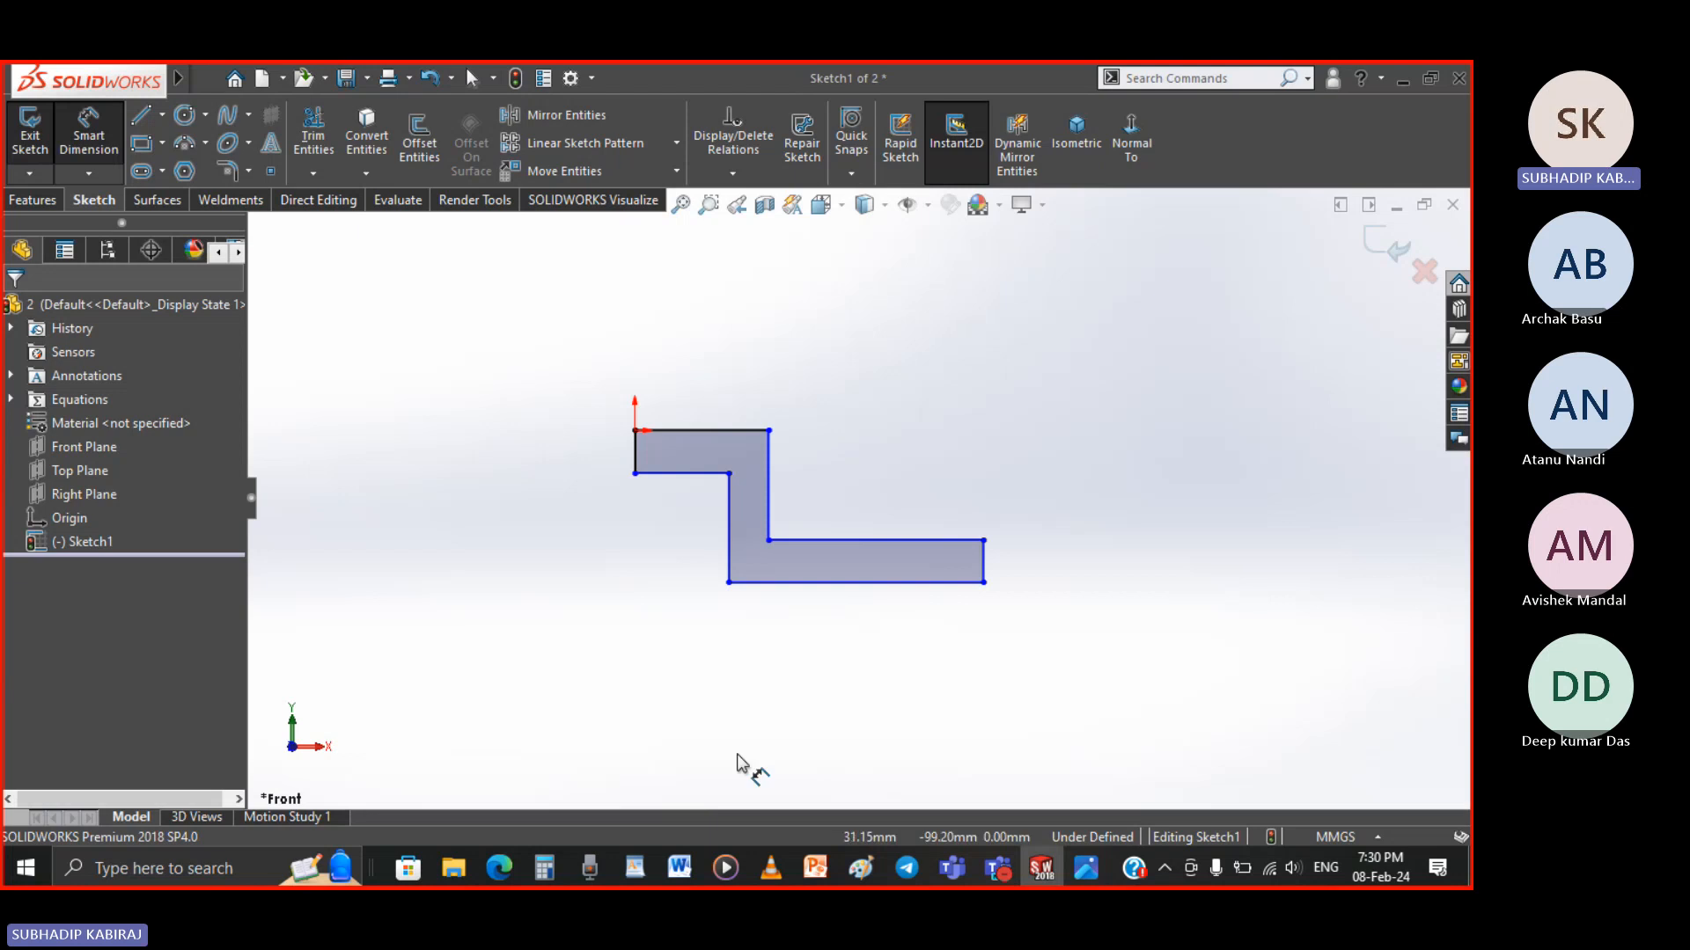
click(1086, 869)
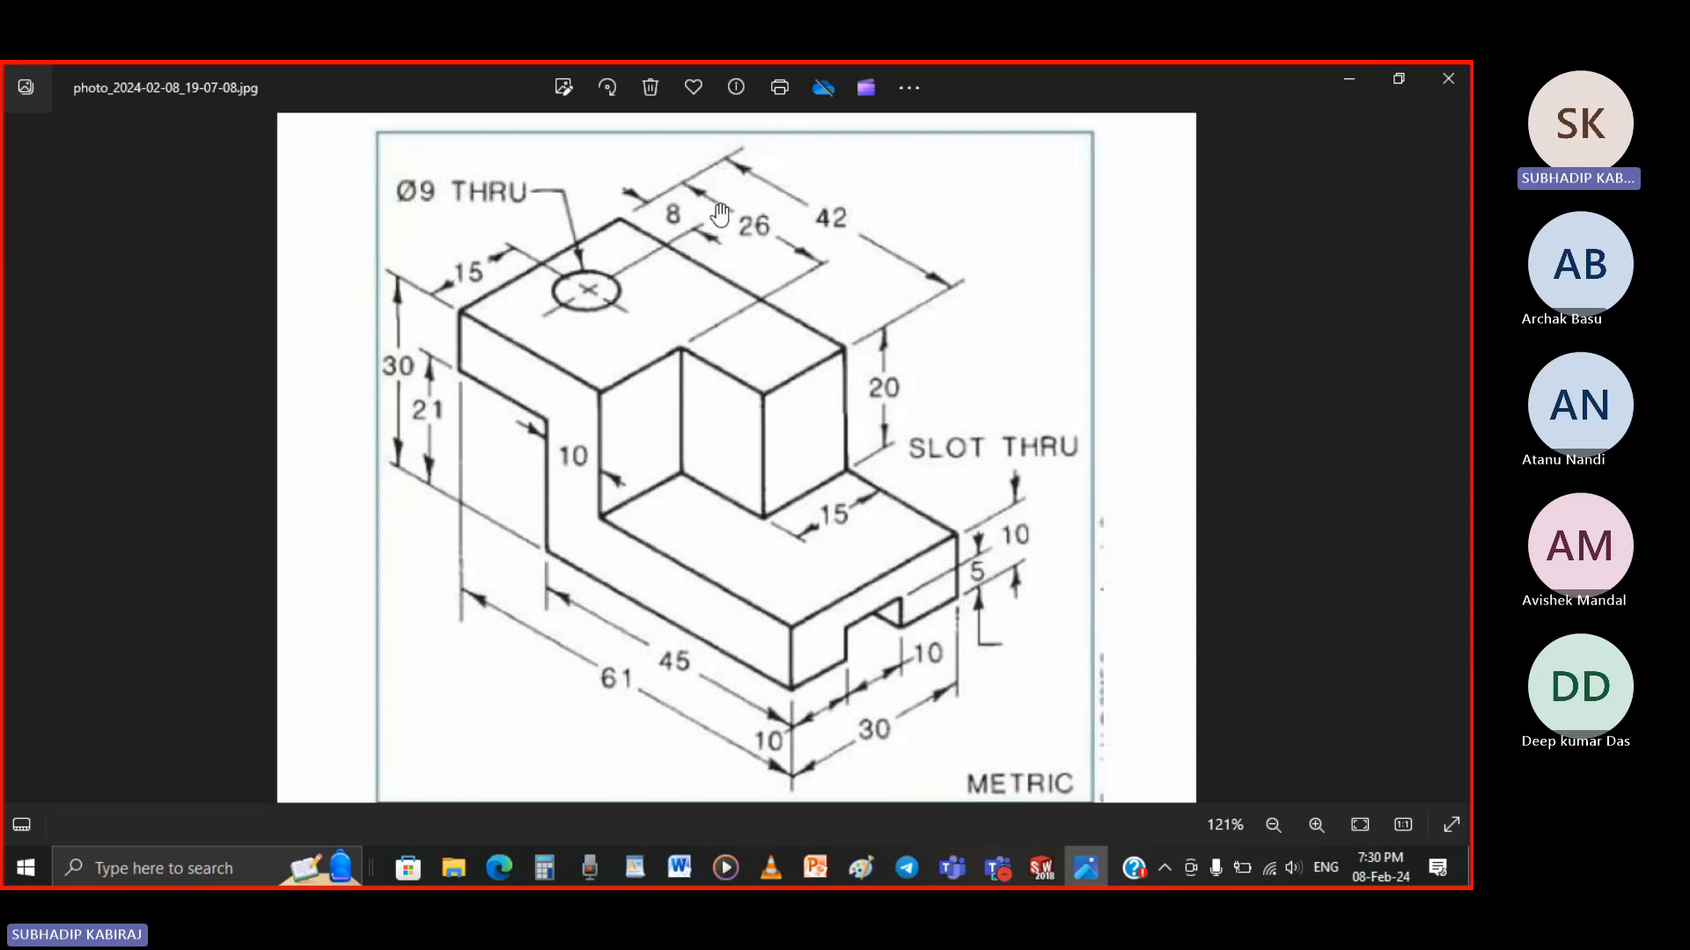
click(1039, 875)
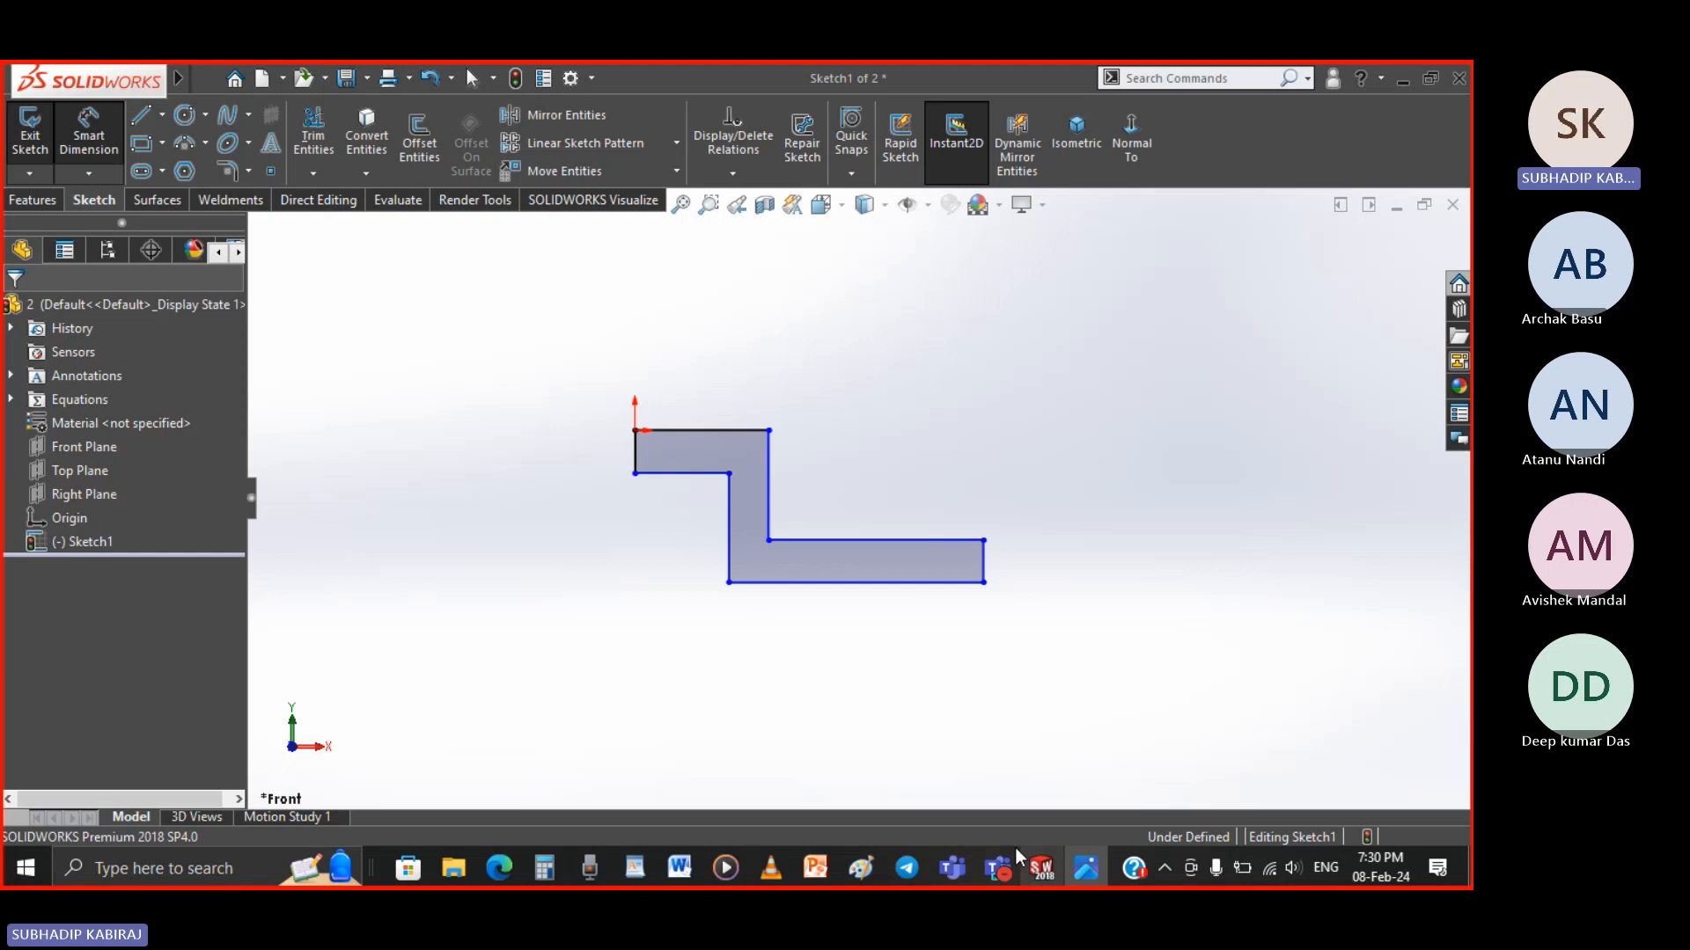
click(662, 433)
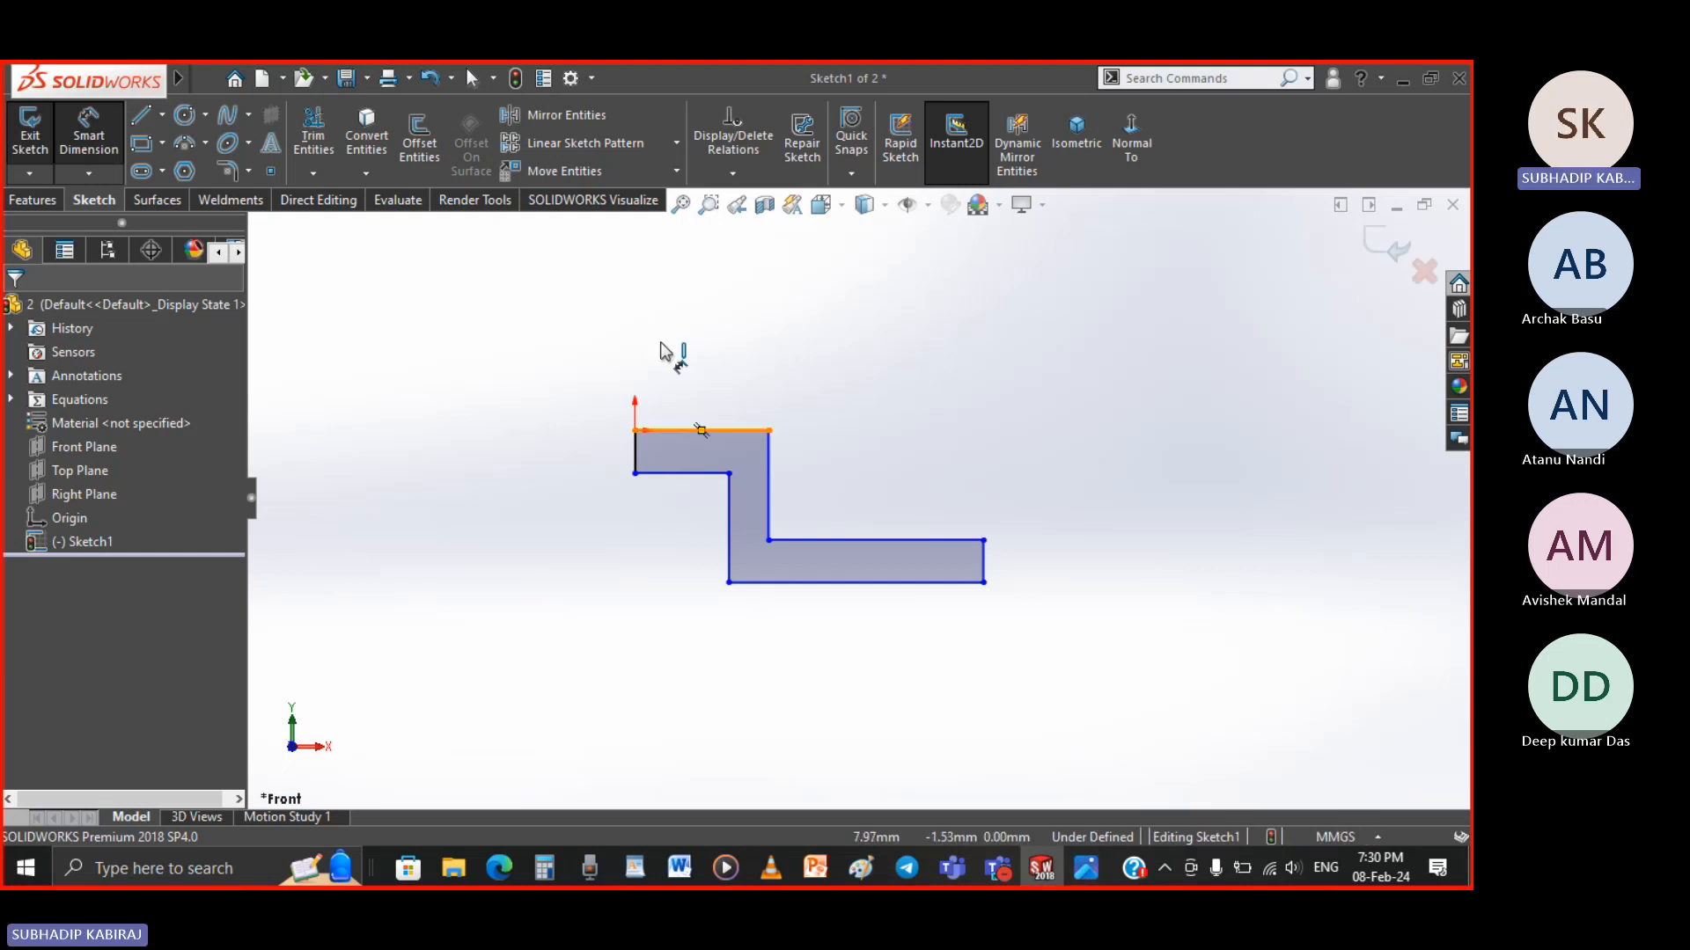
click(685, 378)
text(26)
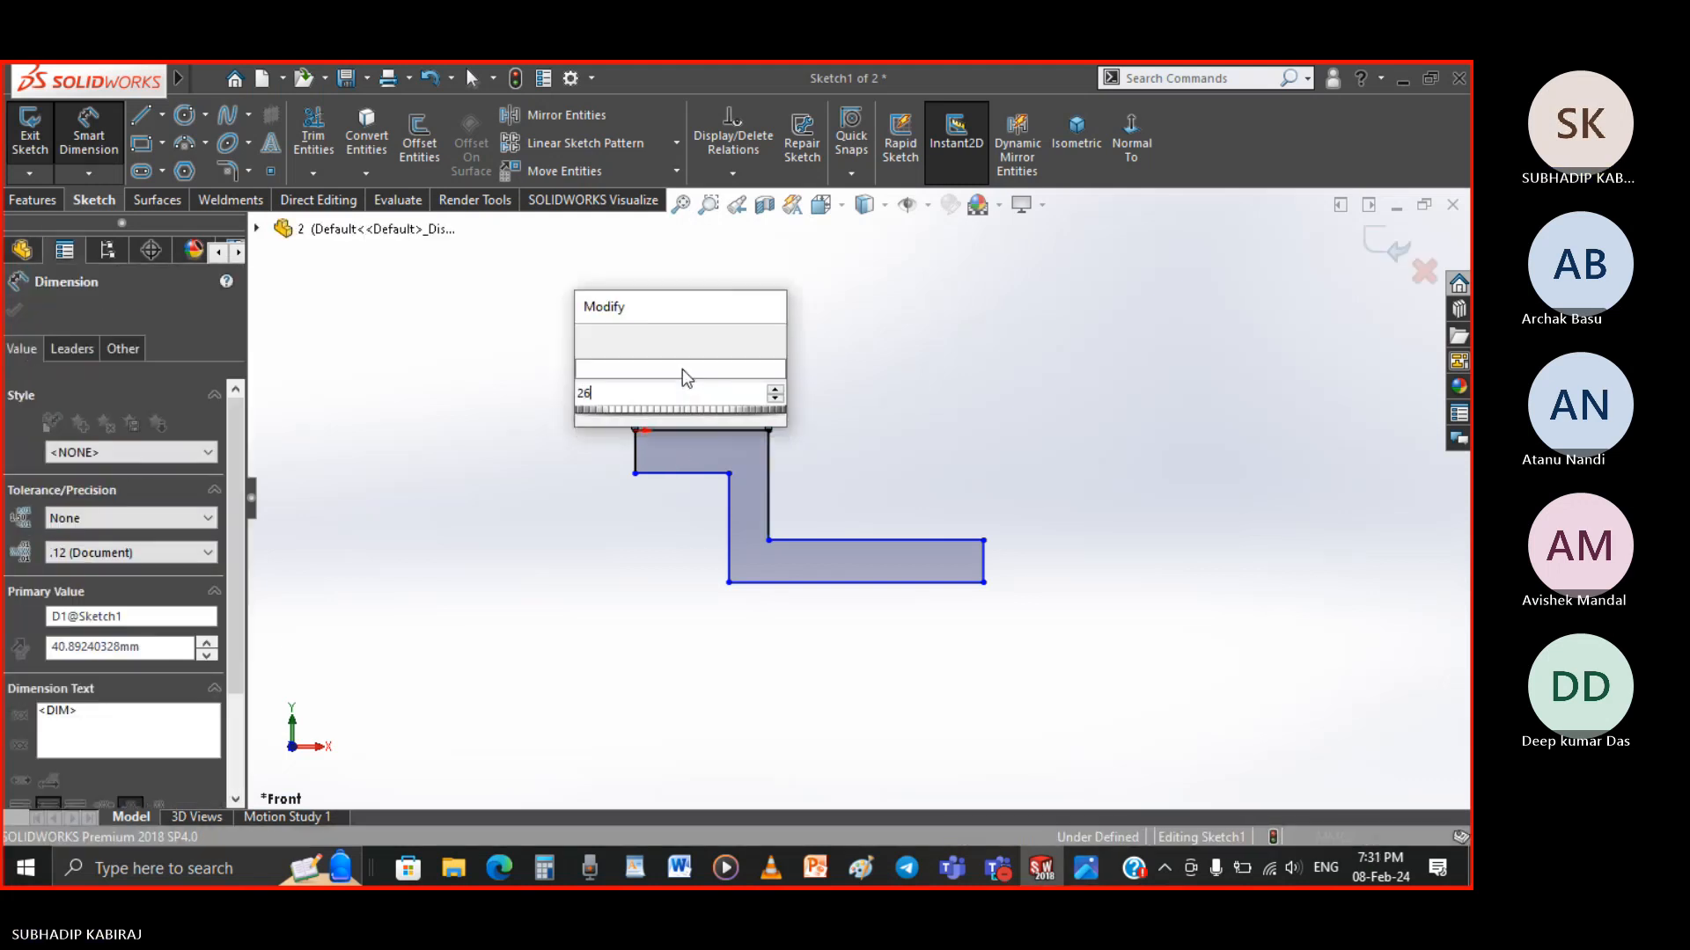
key(Return)
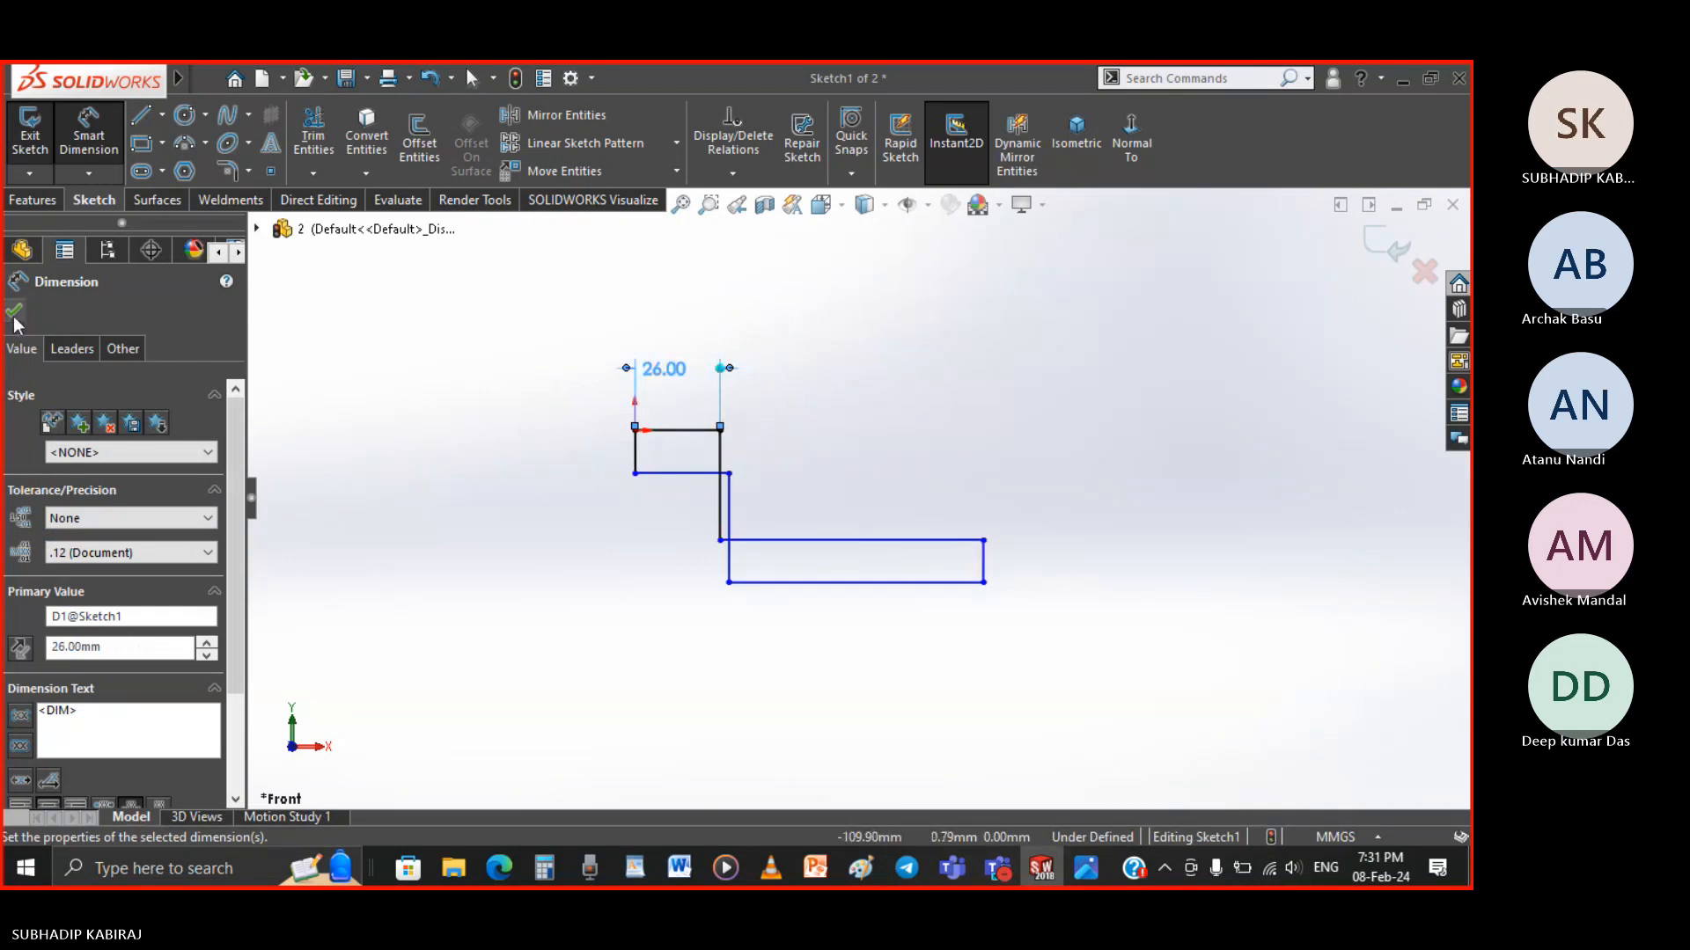
click(614, 582)
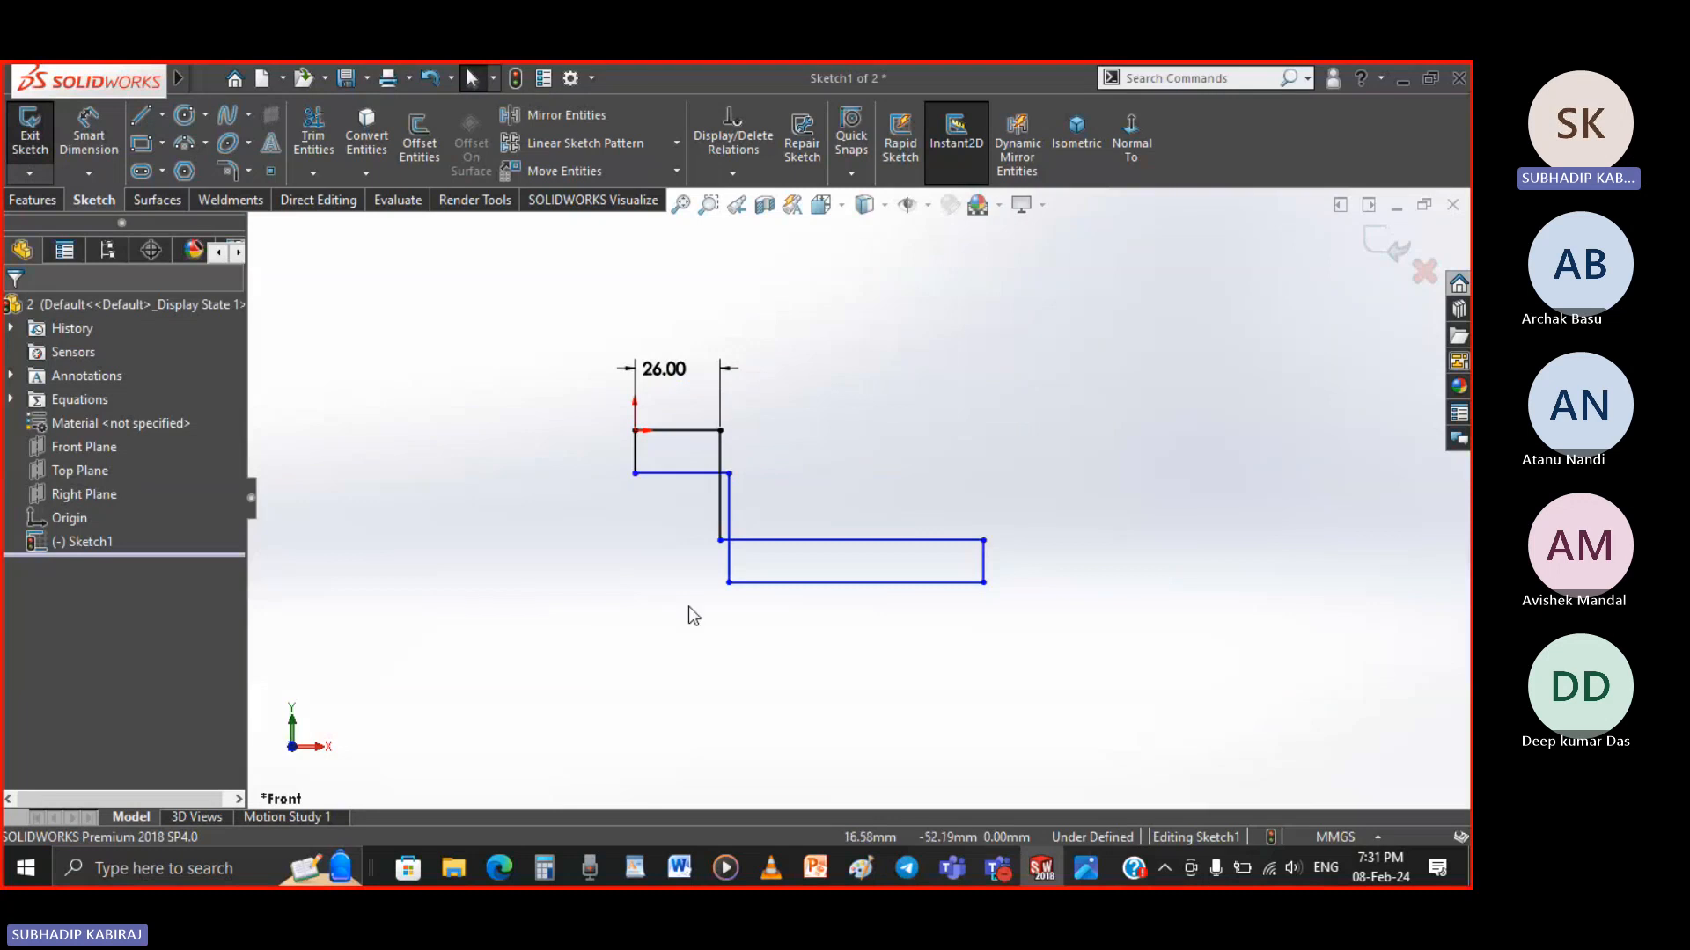
Move the profile's inner lower-left corner inside the 26 mm width to uncross the lines, and dimension the short left edge as 9 mm
mouse_move(729, 473)
mouse_down()
mouse_move(688, 484)
mouse_move(686, 467)
mouse_up()
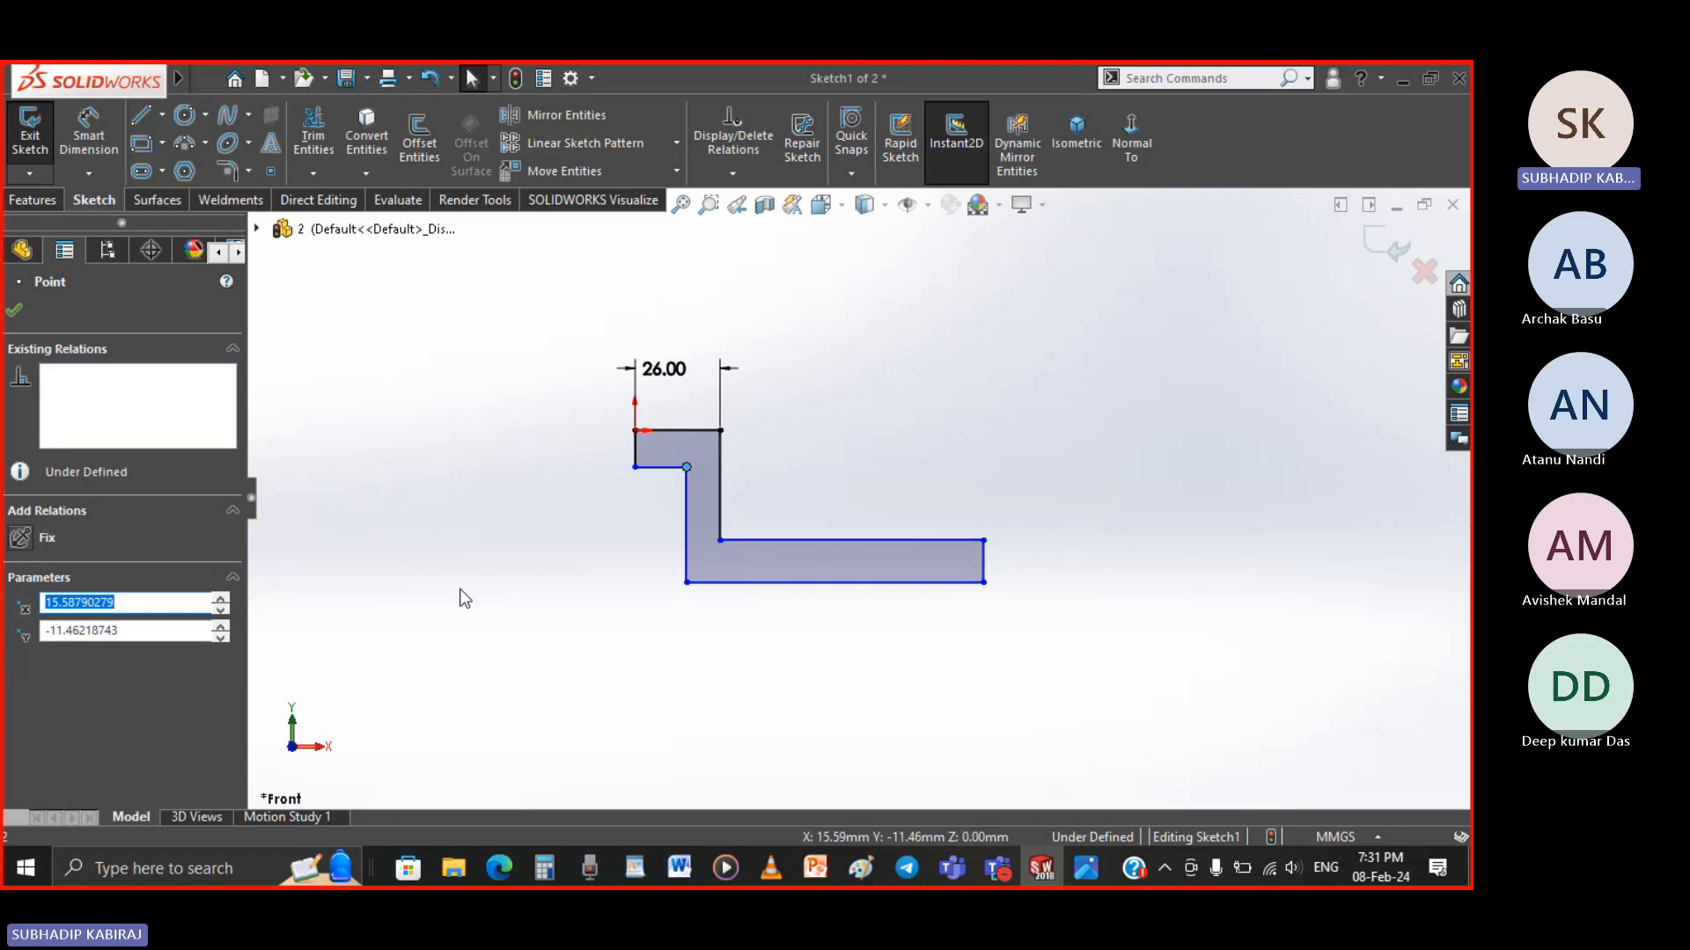
click(425, 557)
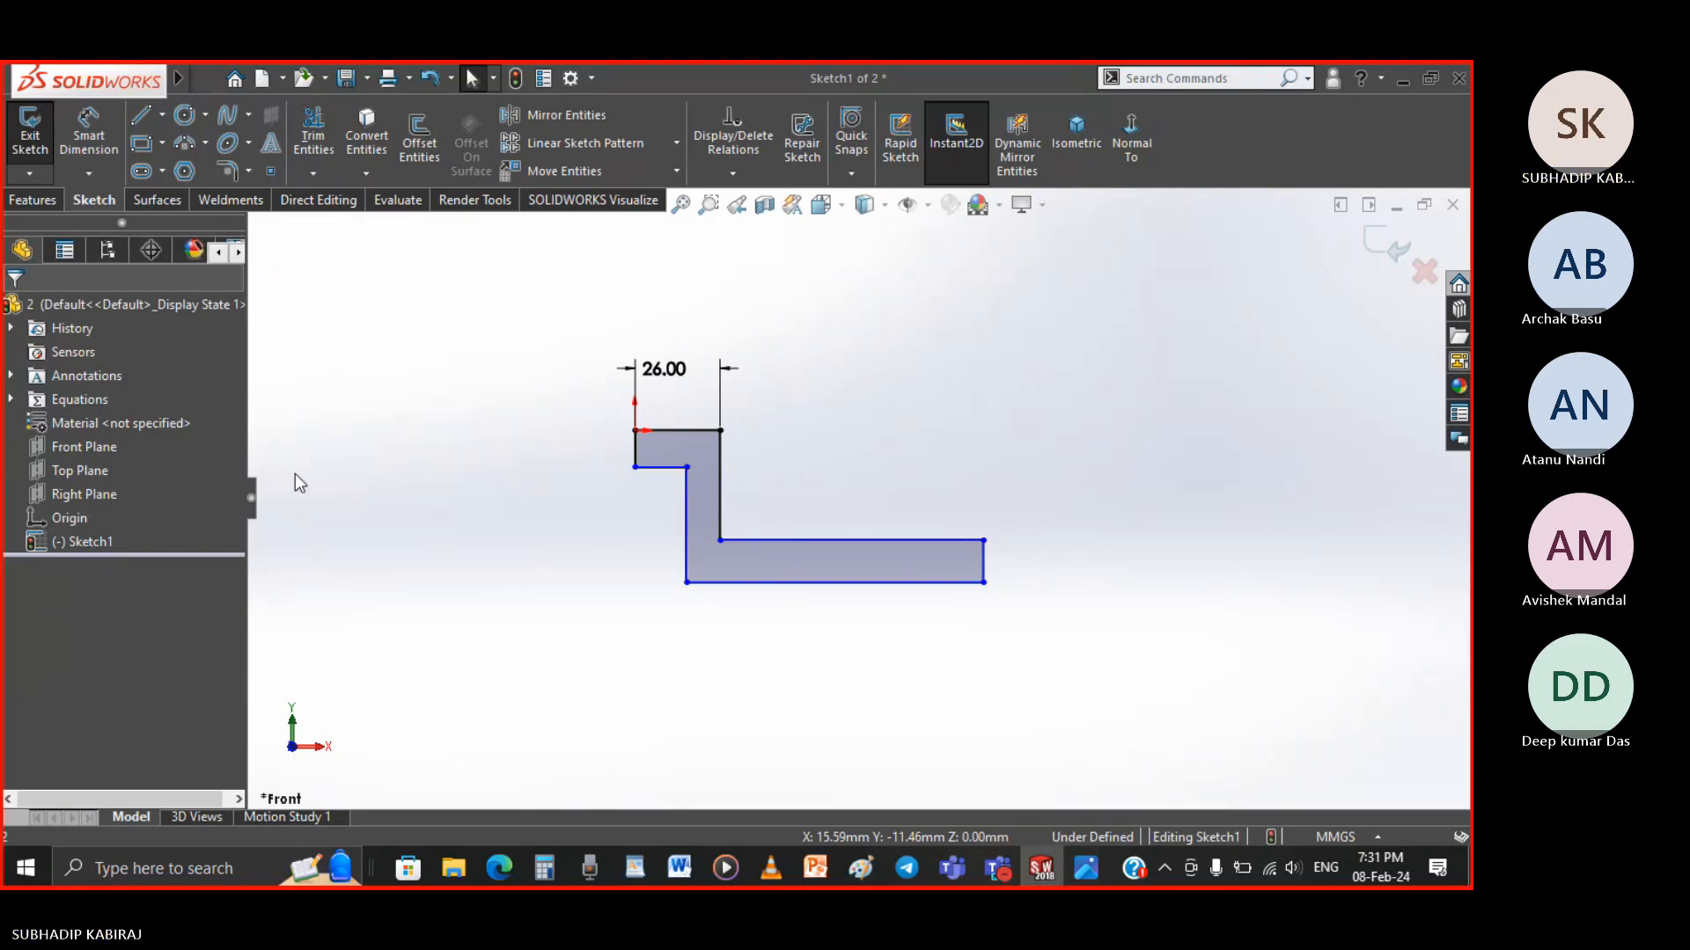
click(88, 132)
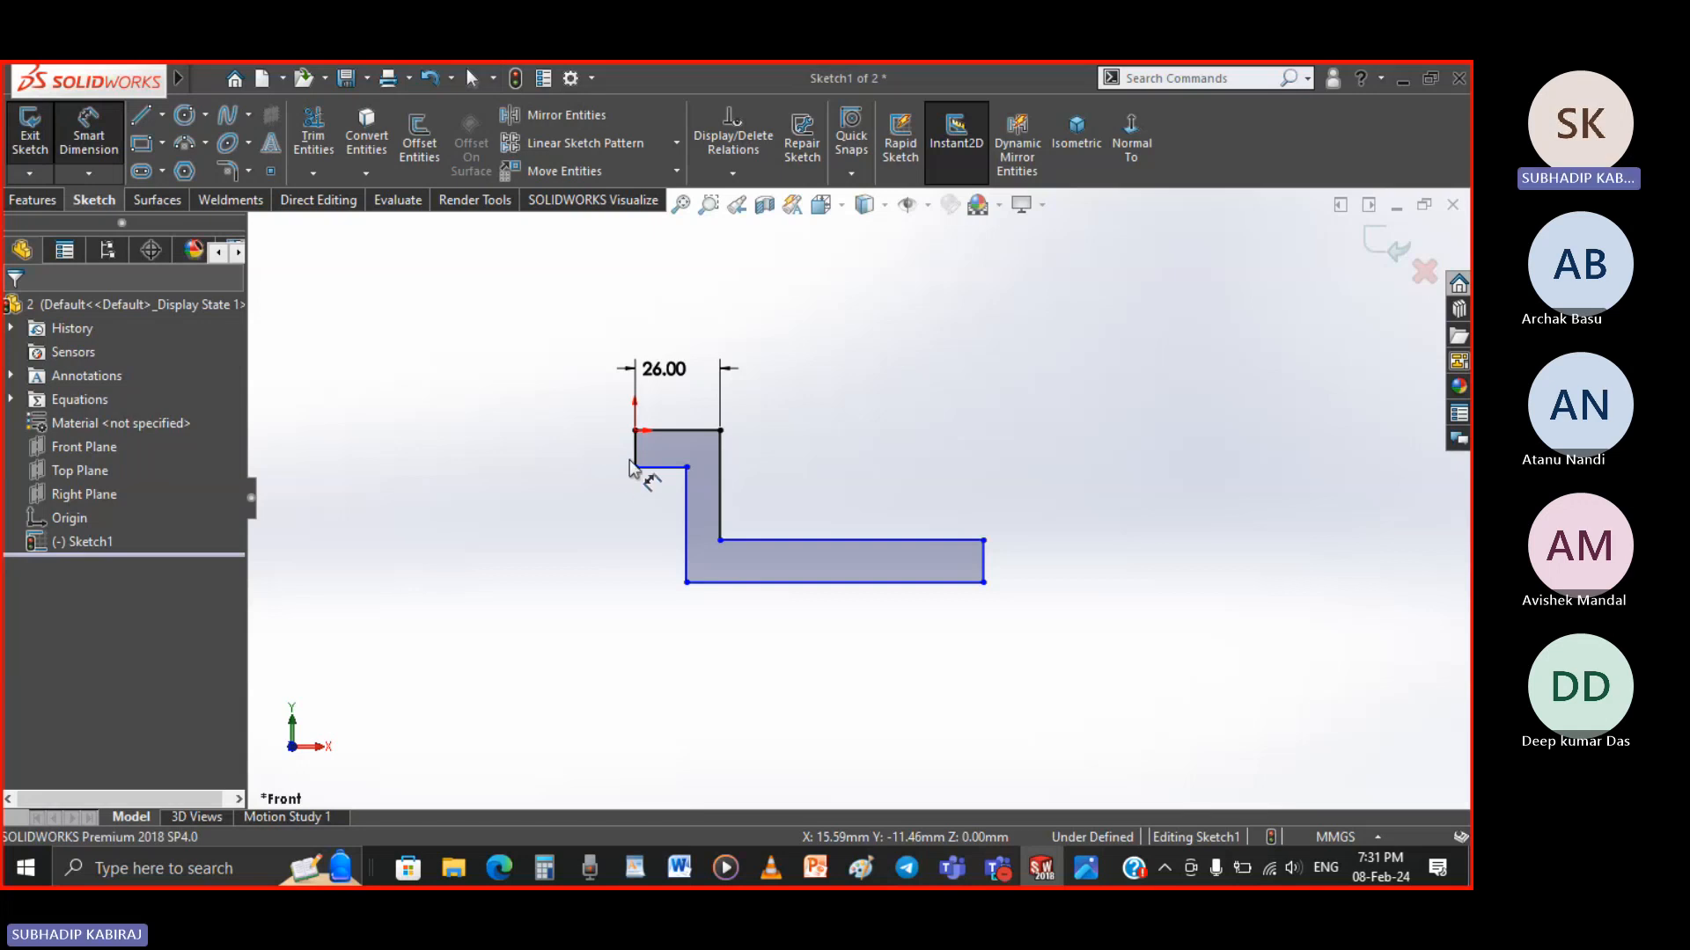
click(571, 454)
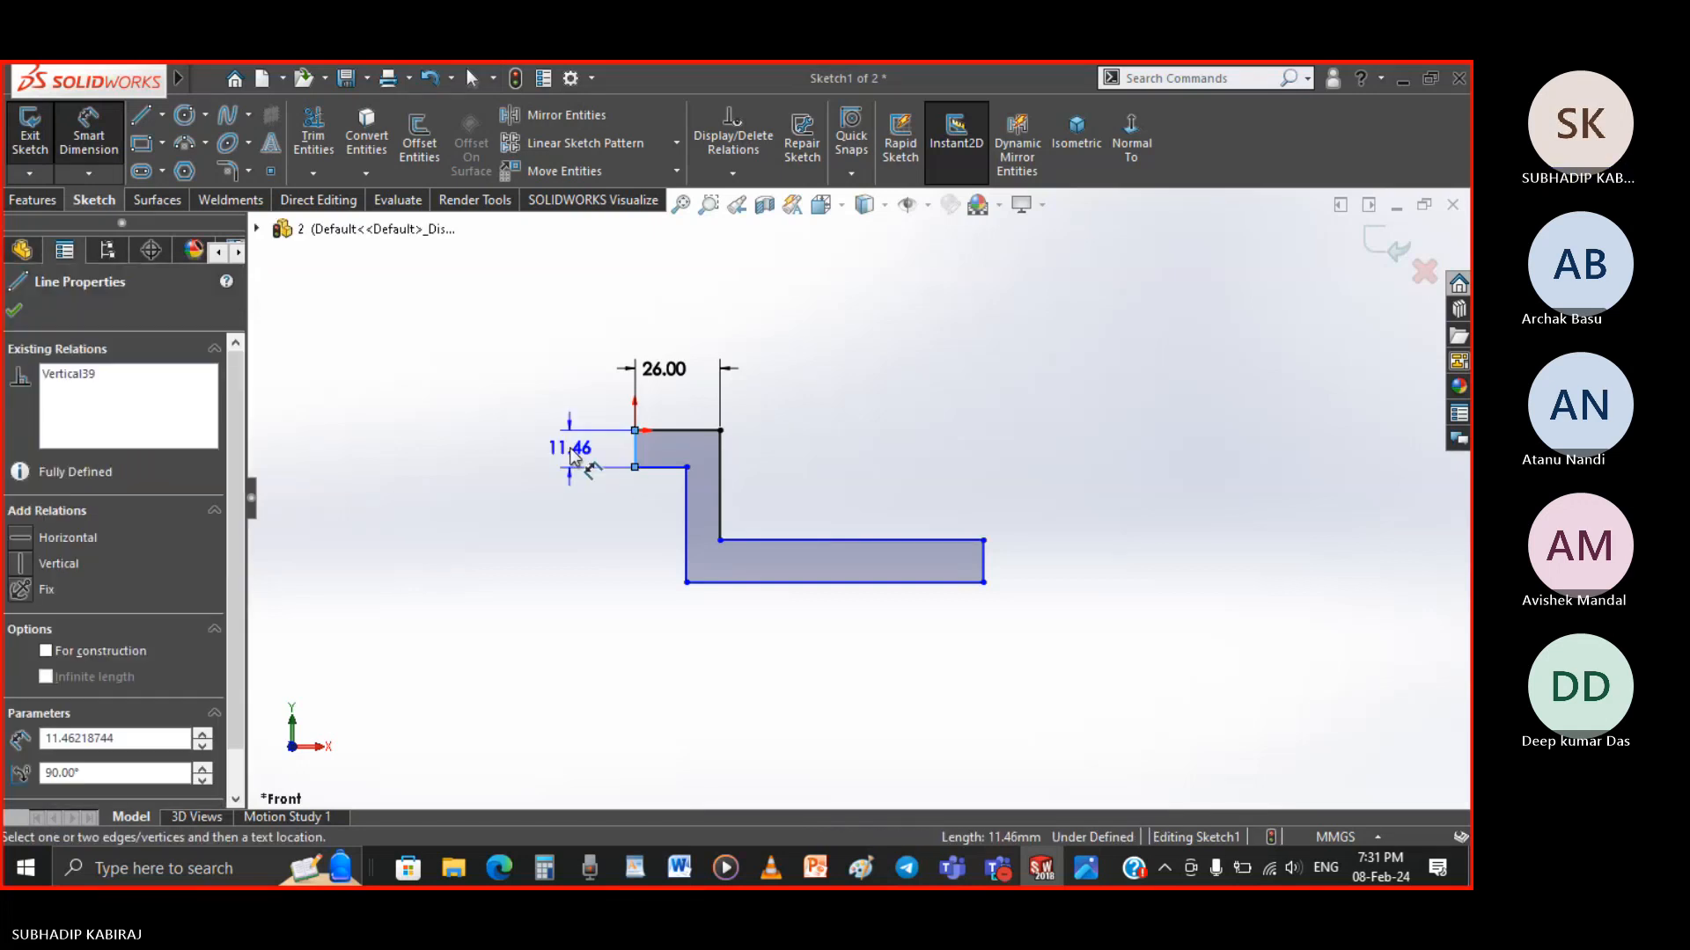
click(568, 447)
text(9)
key(Return)
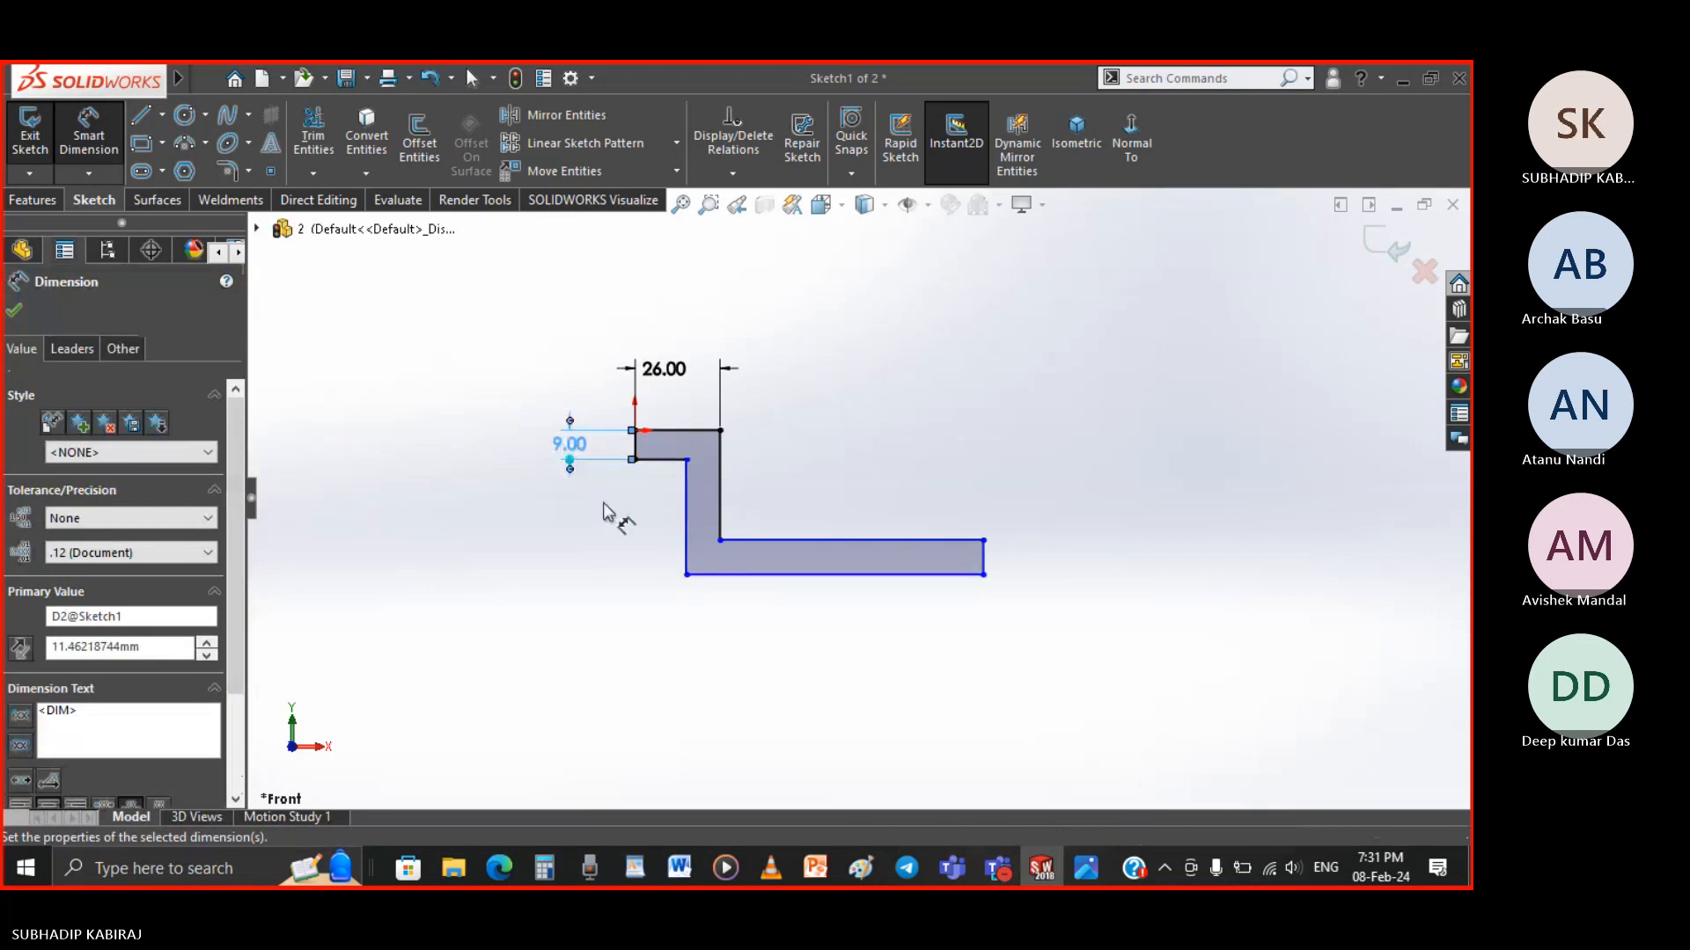
Dimension the distance between the two long vertical lines of the profile as 10 mm
scroll(704, 563, down, 3)
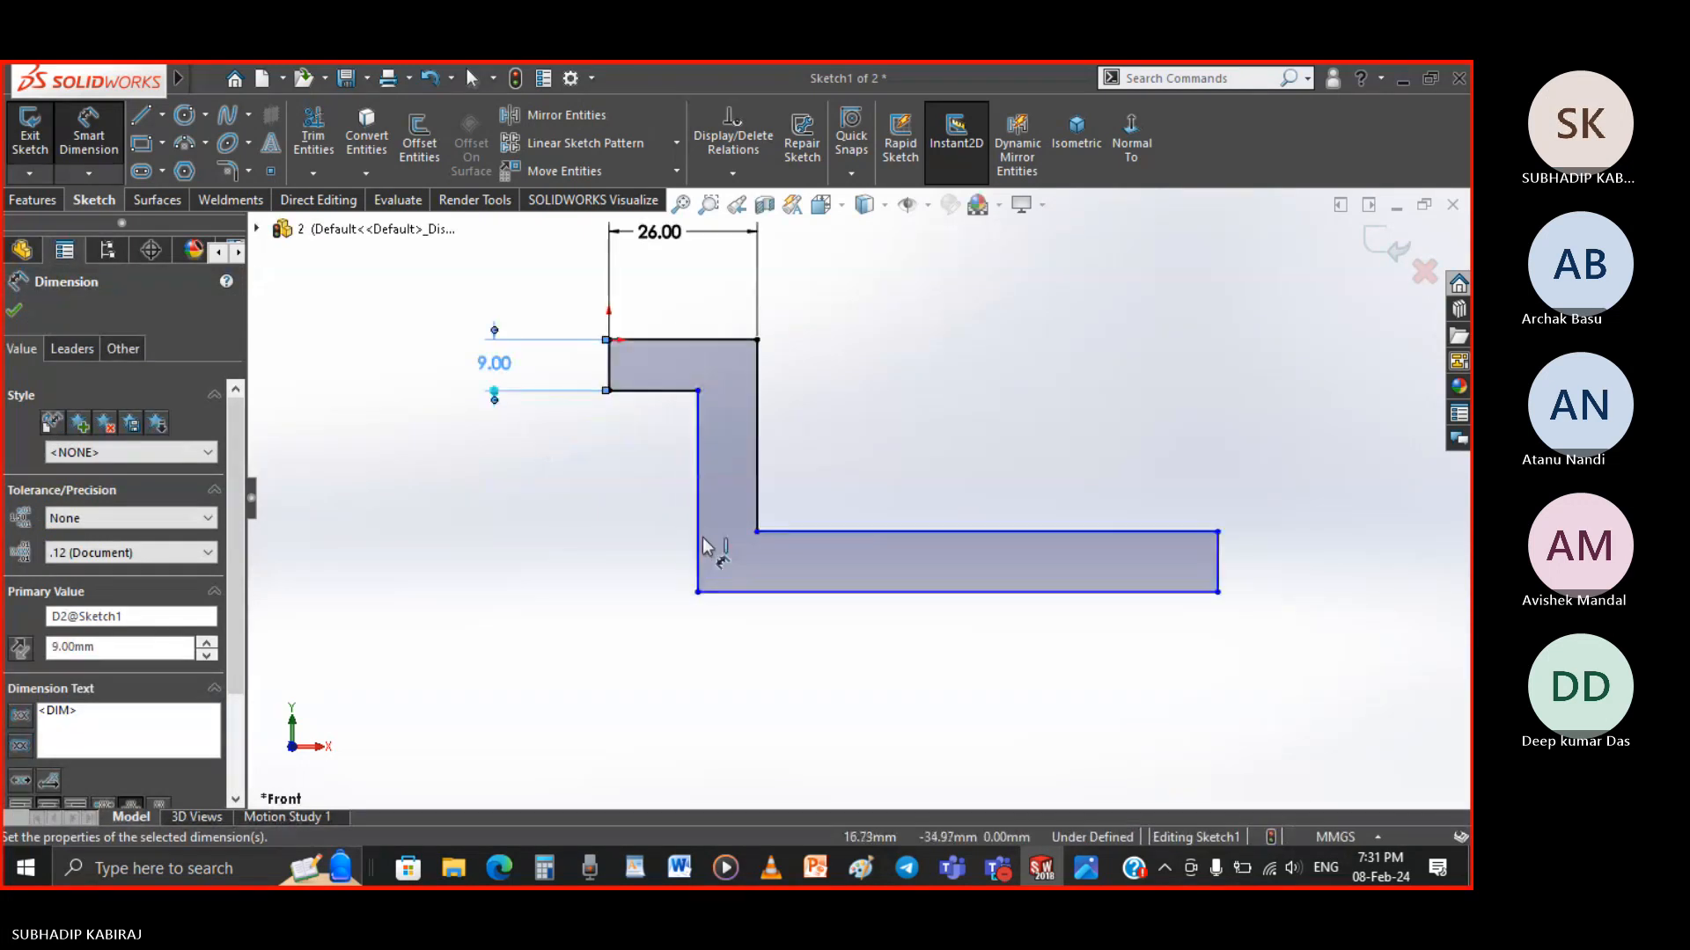
click(758, 519)
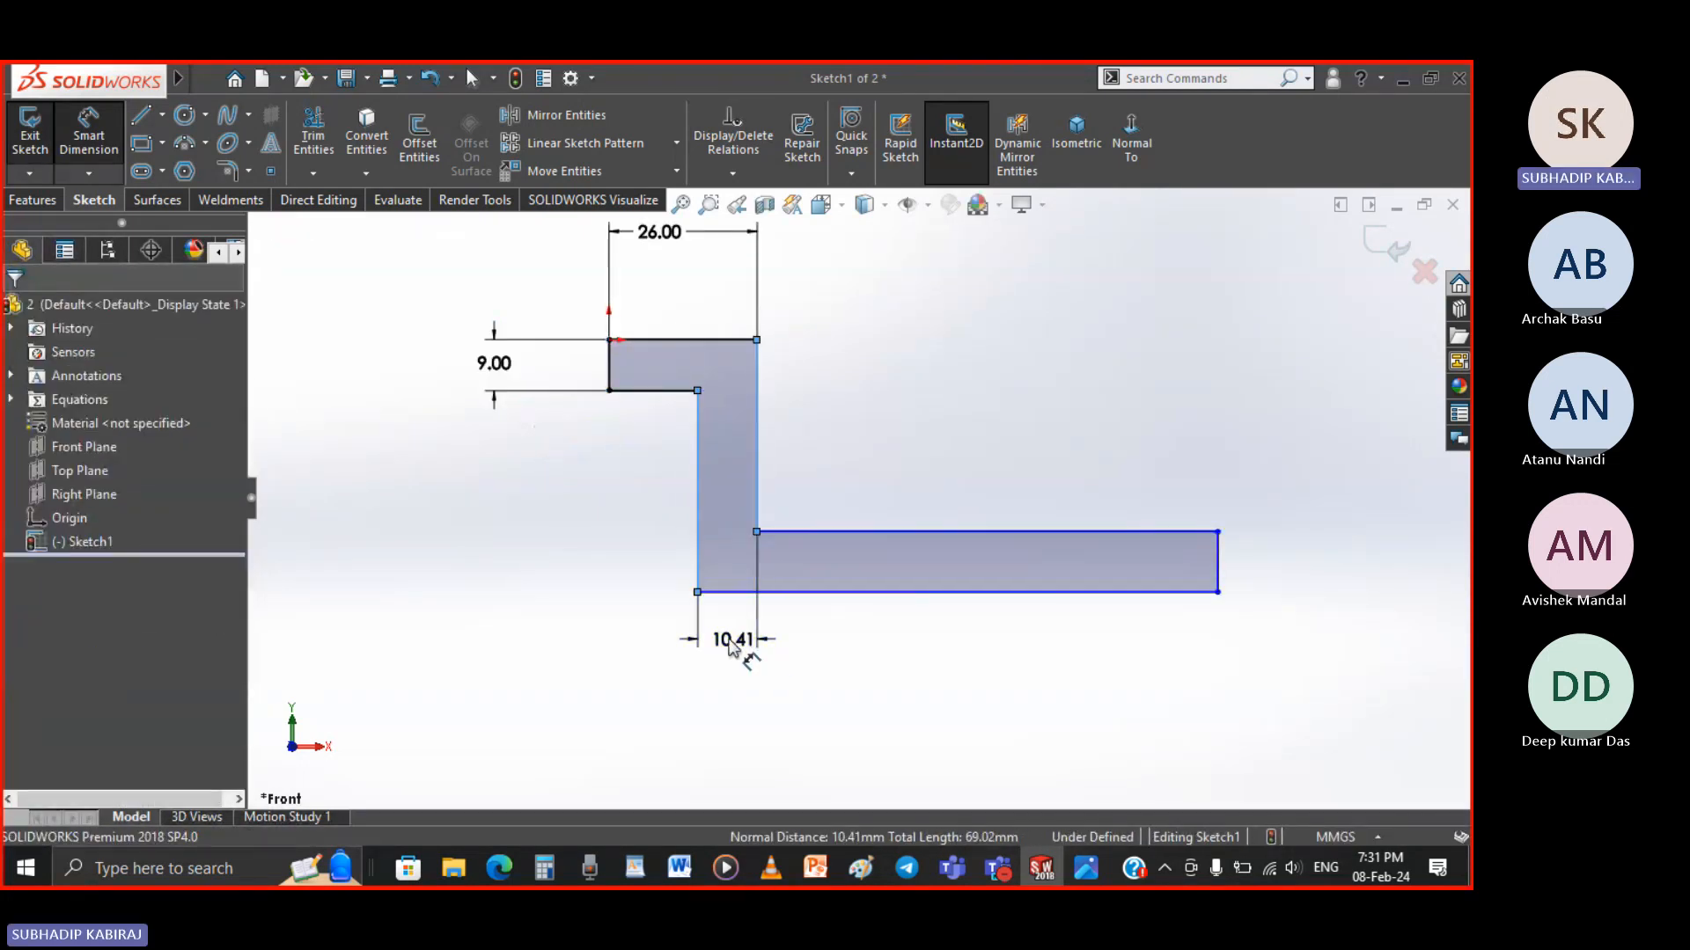
click(728, 645)
text(10)
key(Return)
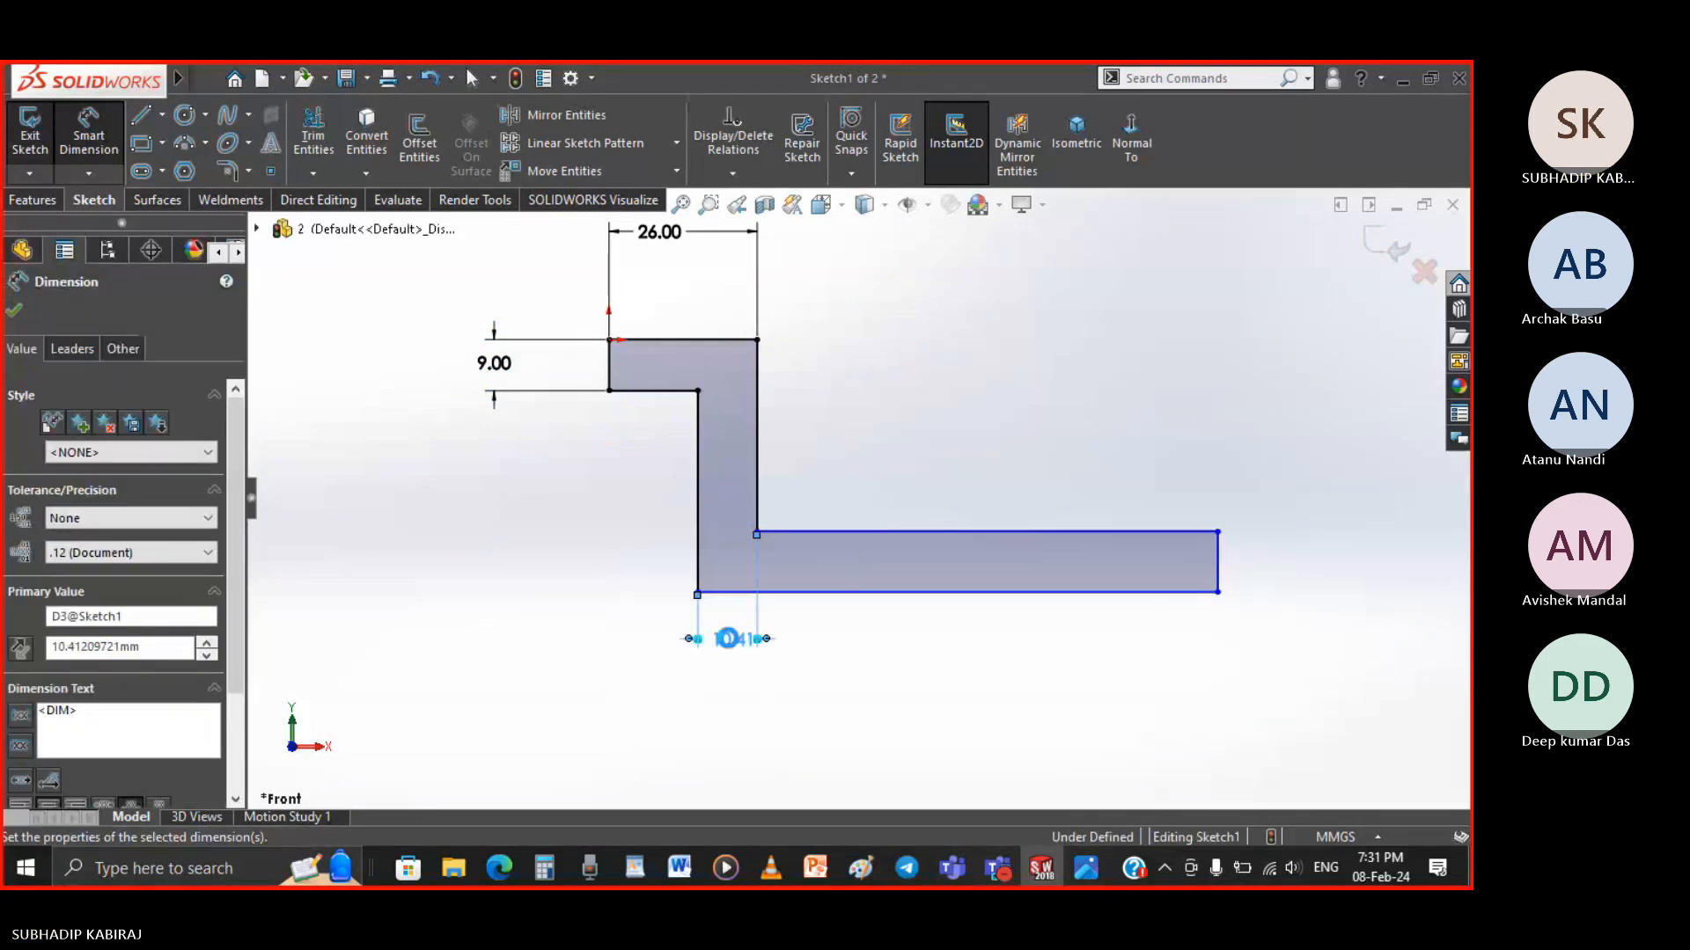
Dimension the vertical end edge of the lower leg, taking its 10 mm value from the web thickness dimension
click(1219, 572)
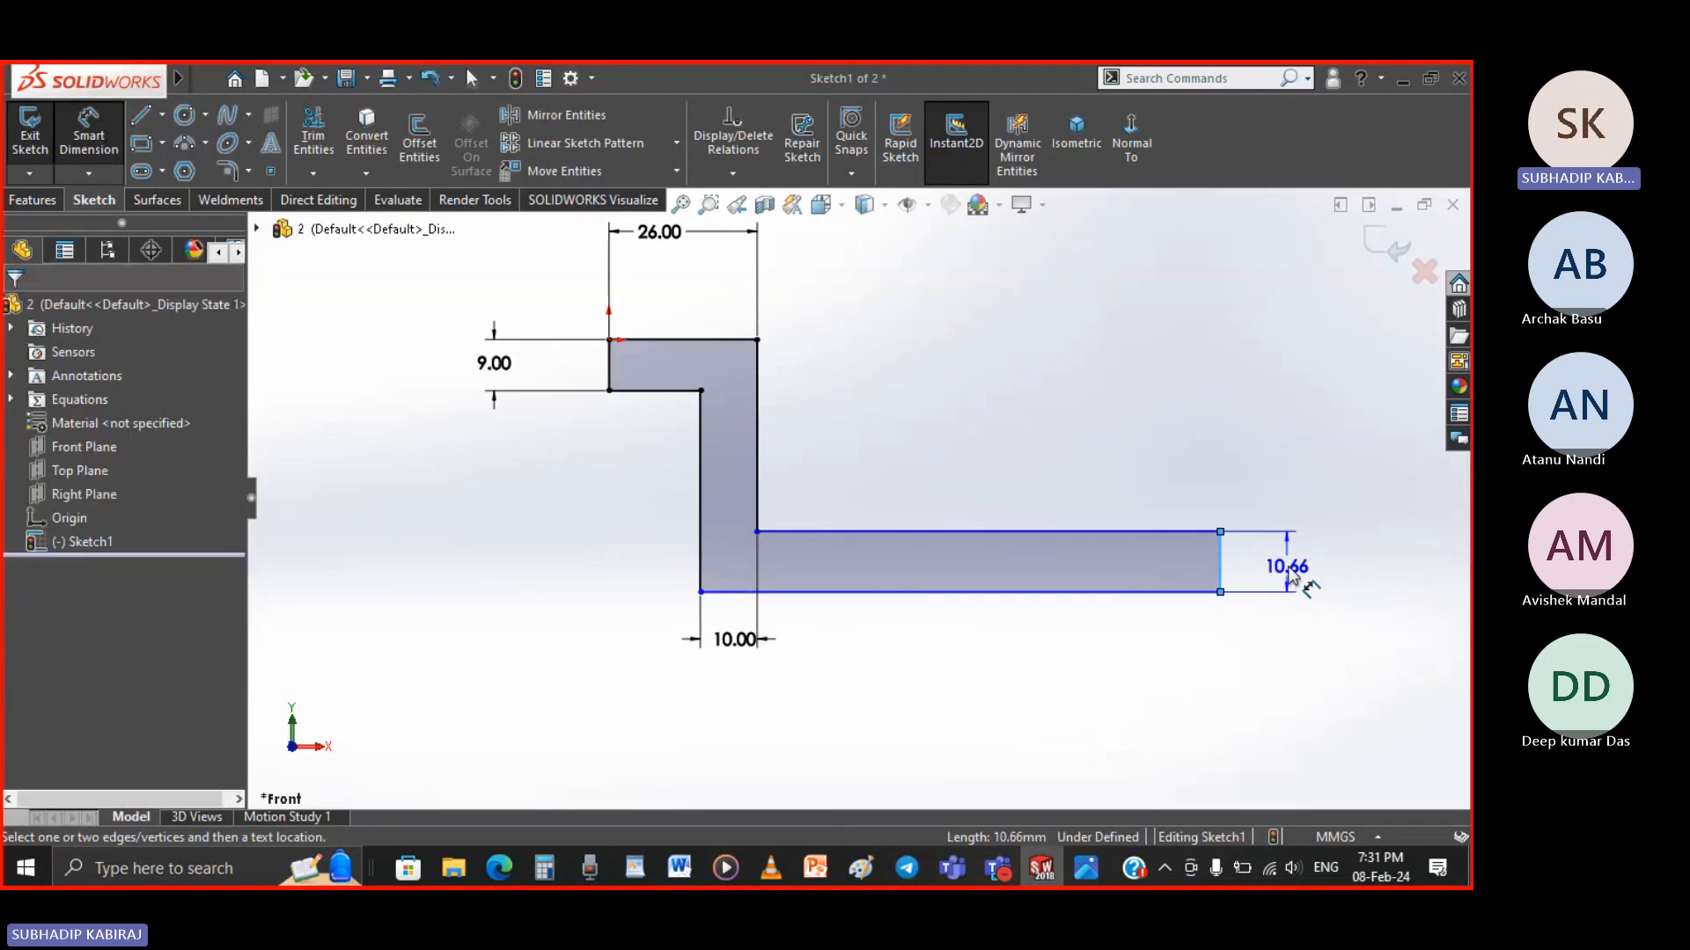
click(1289, 573)
double_click(744, 642)
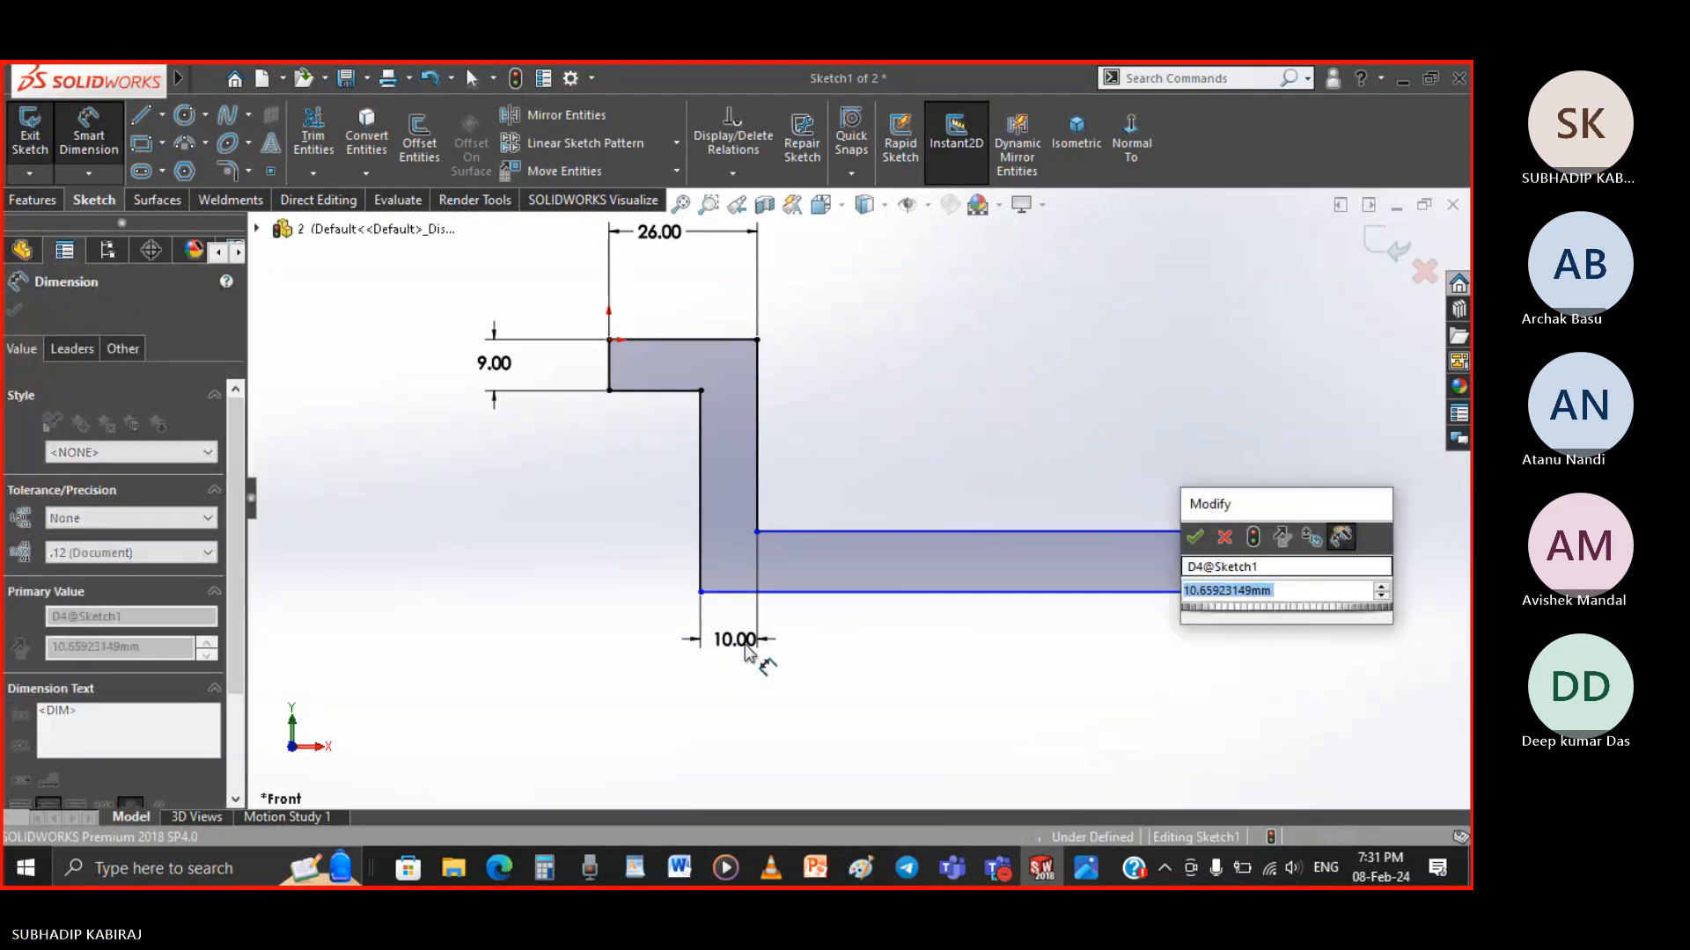
click(1195, 537)
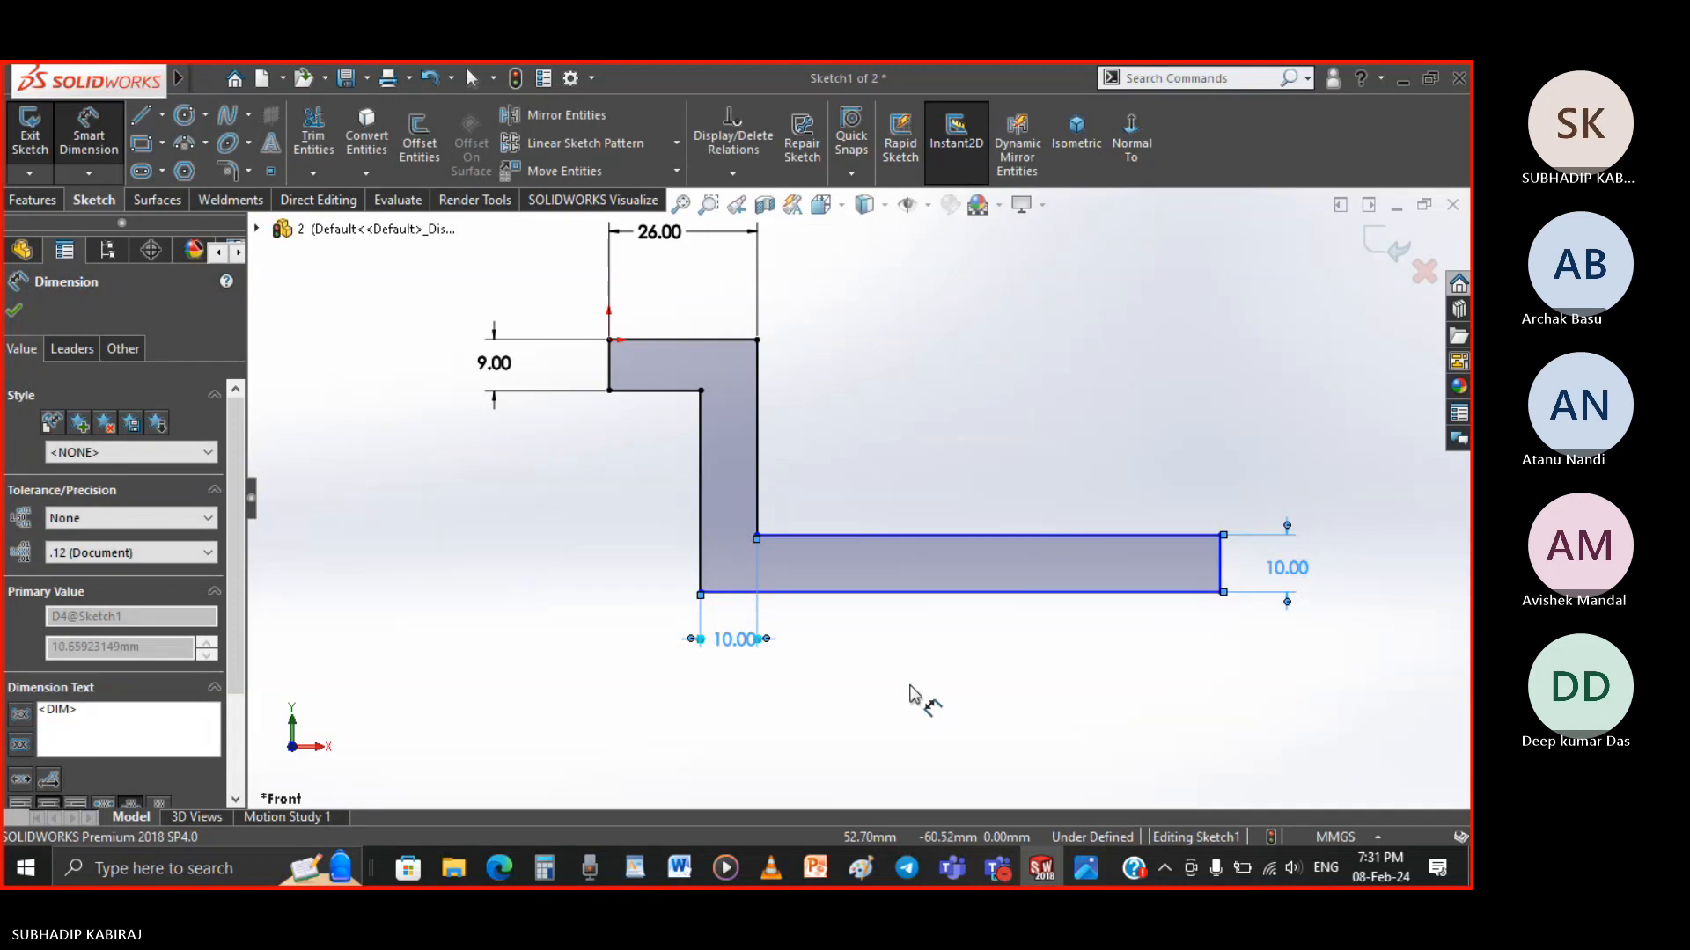
Check the reference drawing and dimension the lower leg's length from the web's outer line to its end edge as 45 mm
click(1074, 871)
mouse_move(1050, 866)
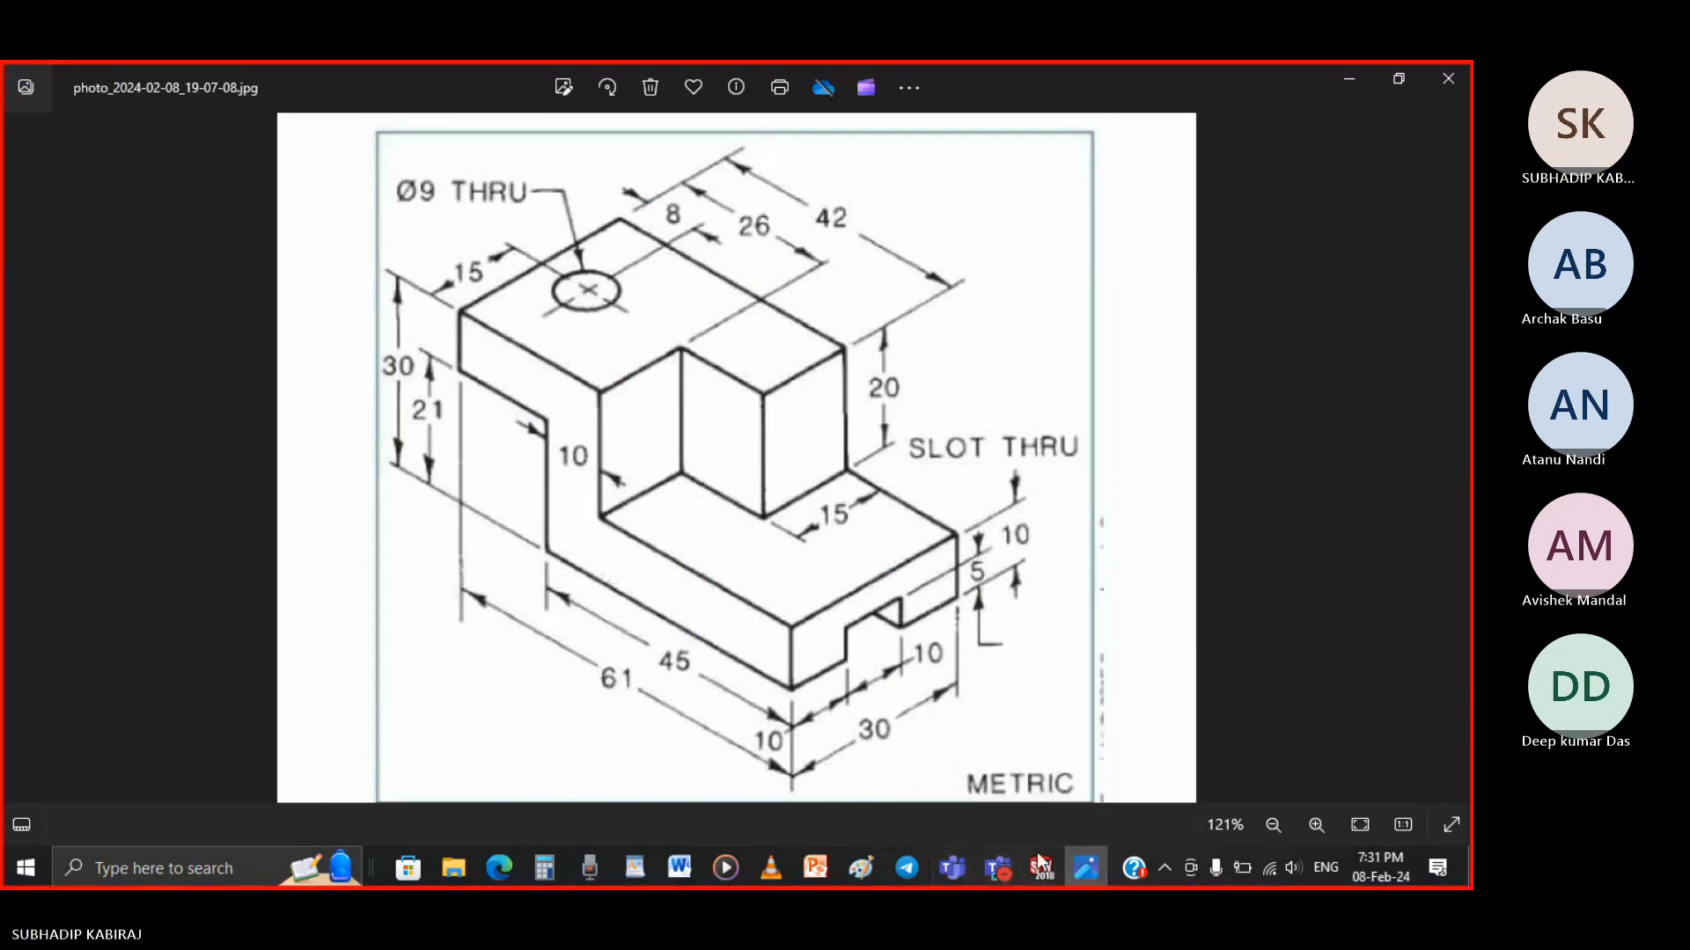
click(1047, 871)
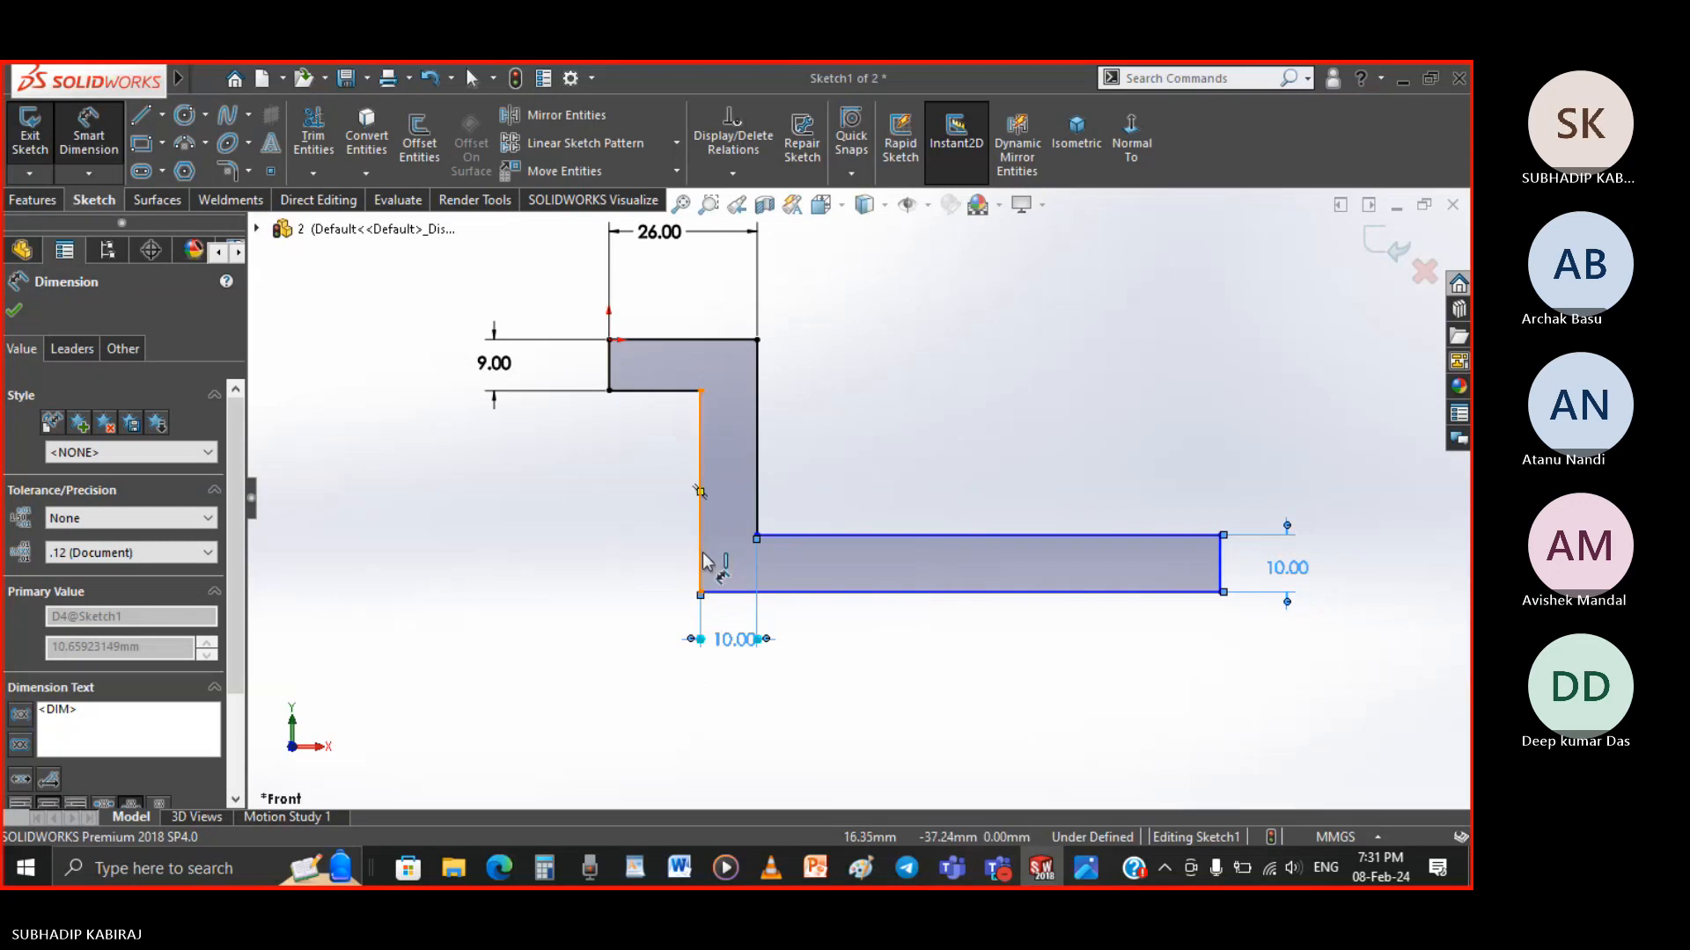
click(701, 491)
click(1230, 583)
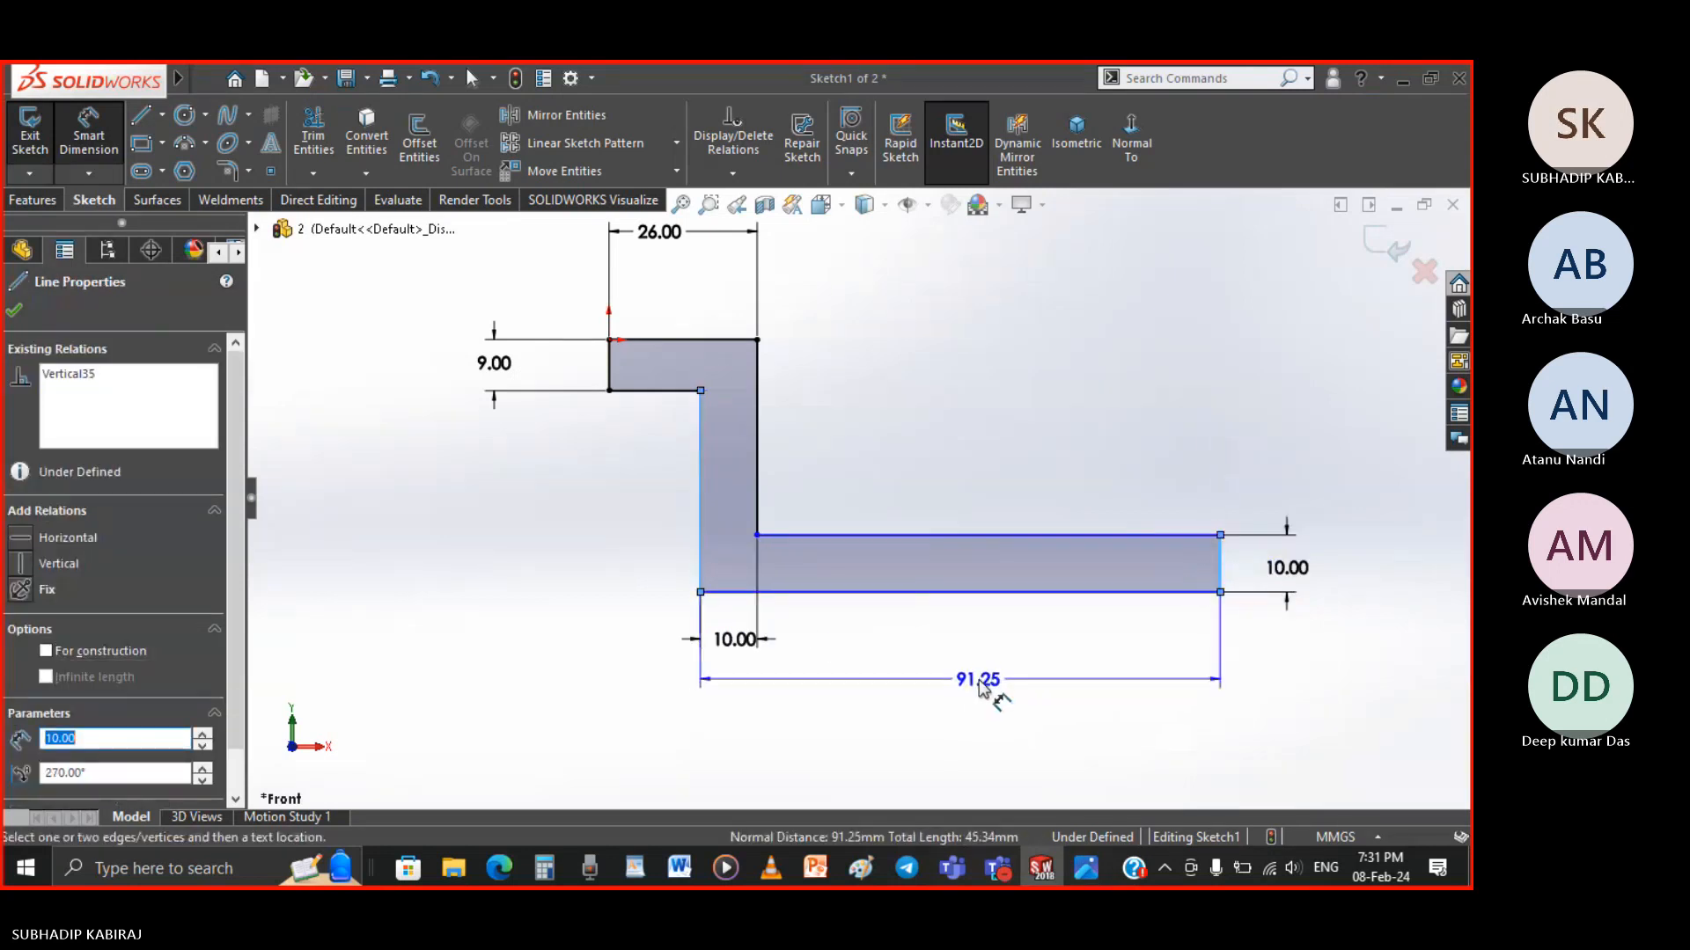
click(981, 686)
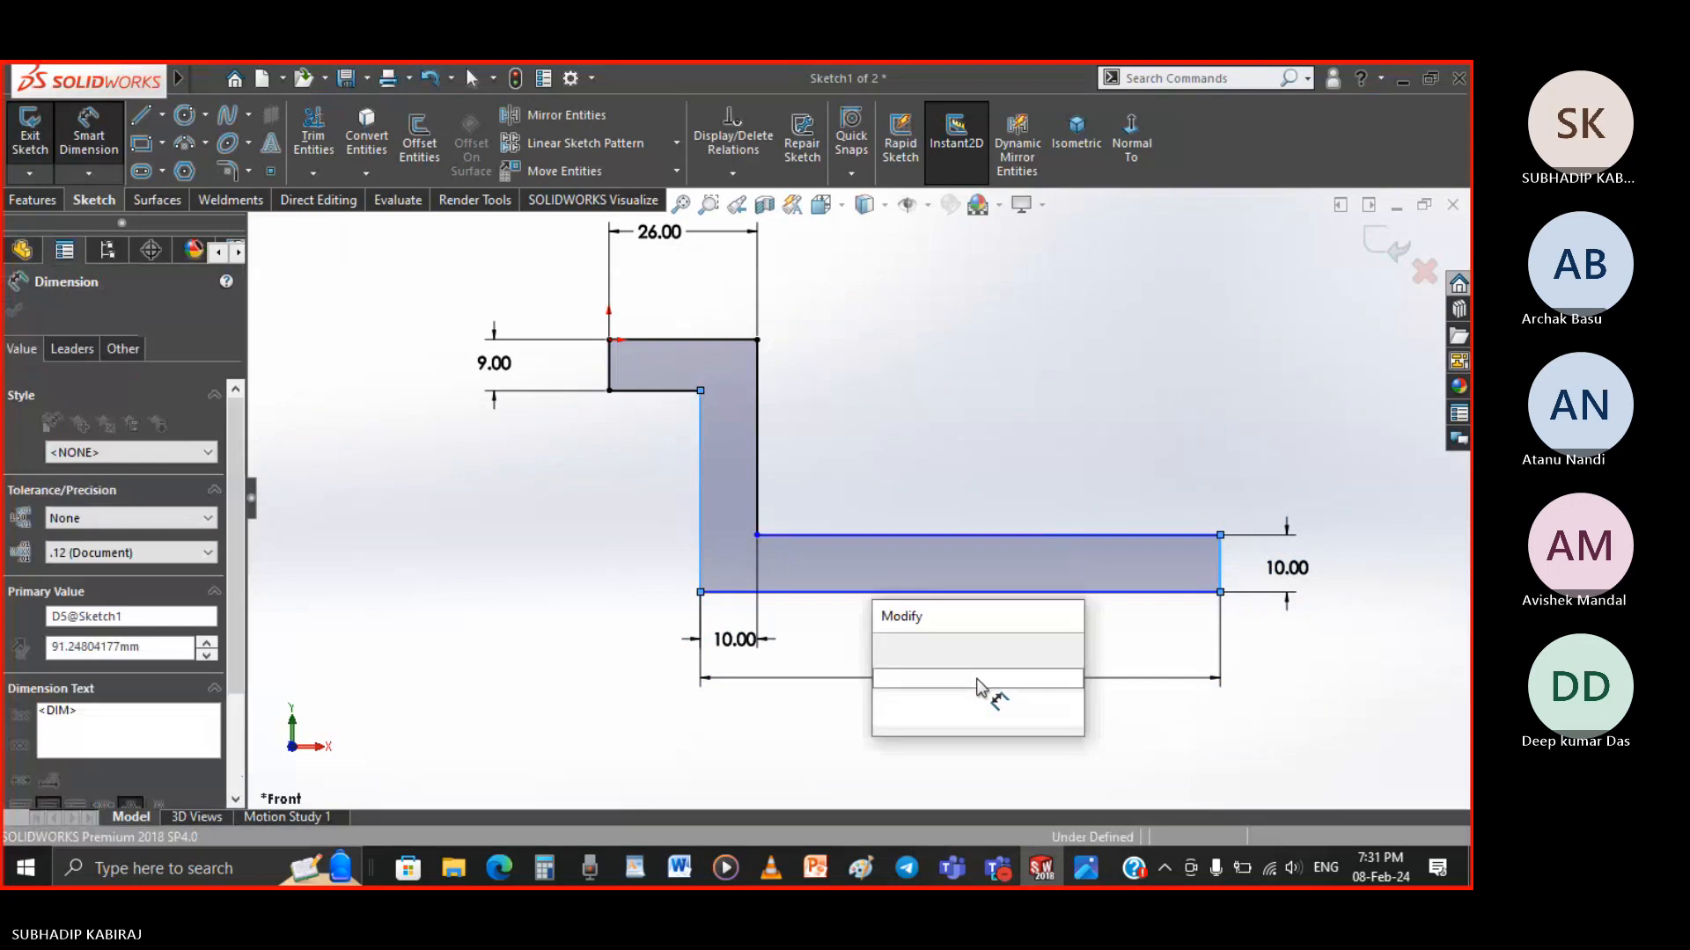
key(Escape)
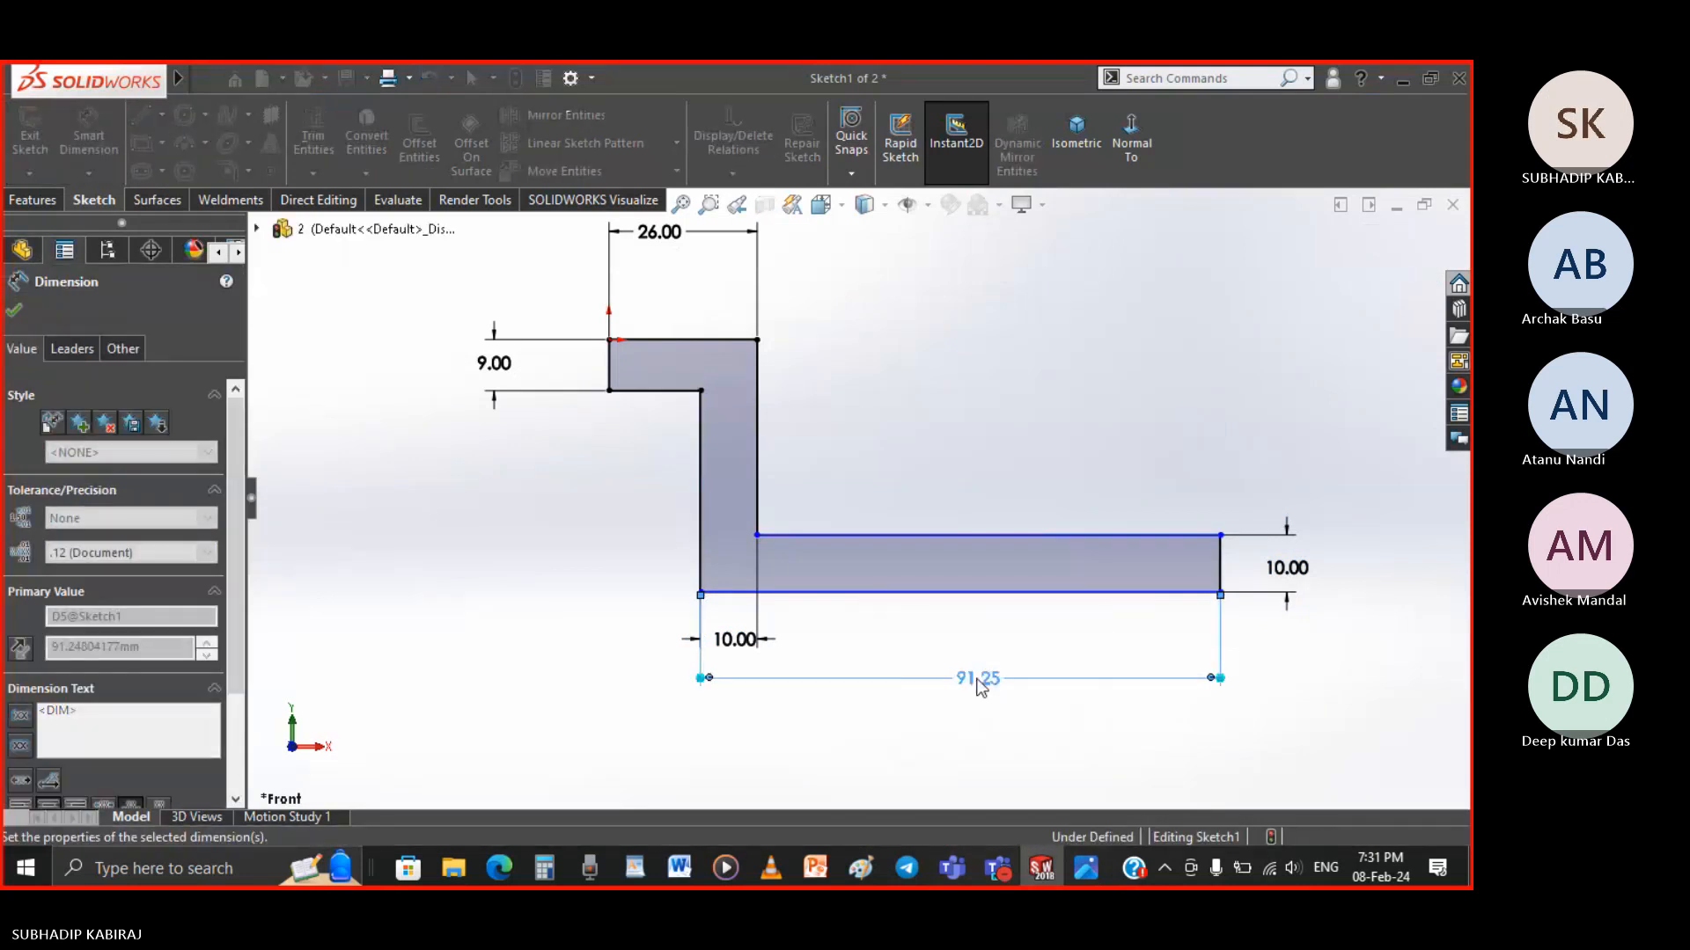
text(45)
key(Return)
Try to dimension the profile's overall length between its short left edge and the lower leg's end edge
click(610, 376)
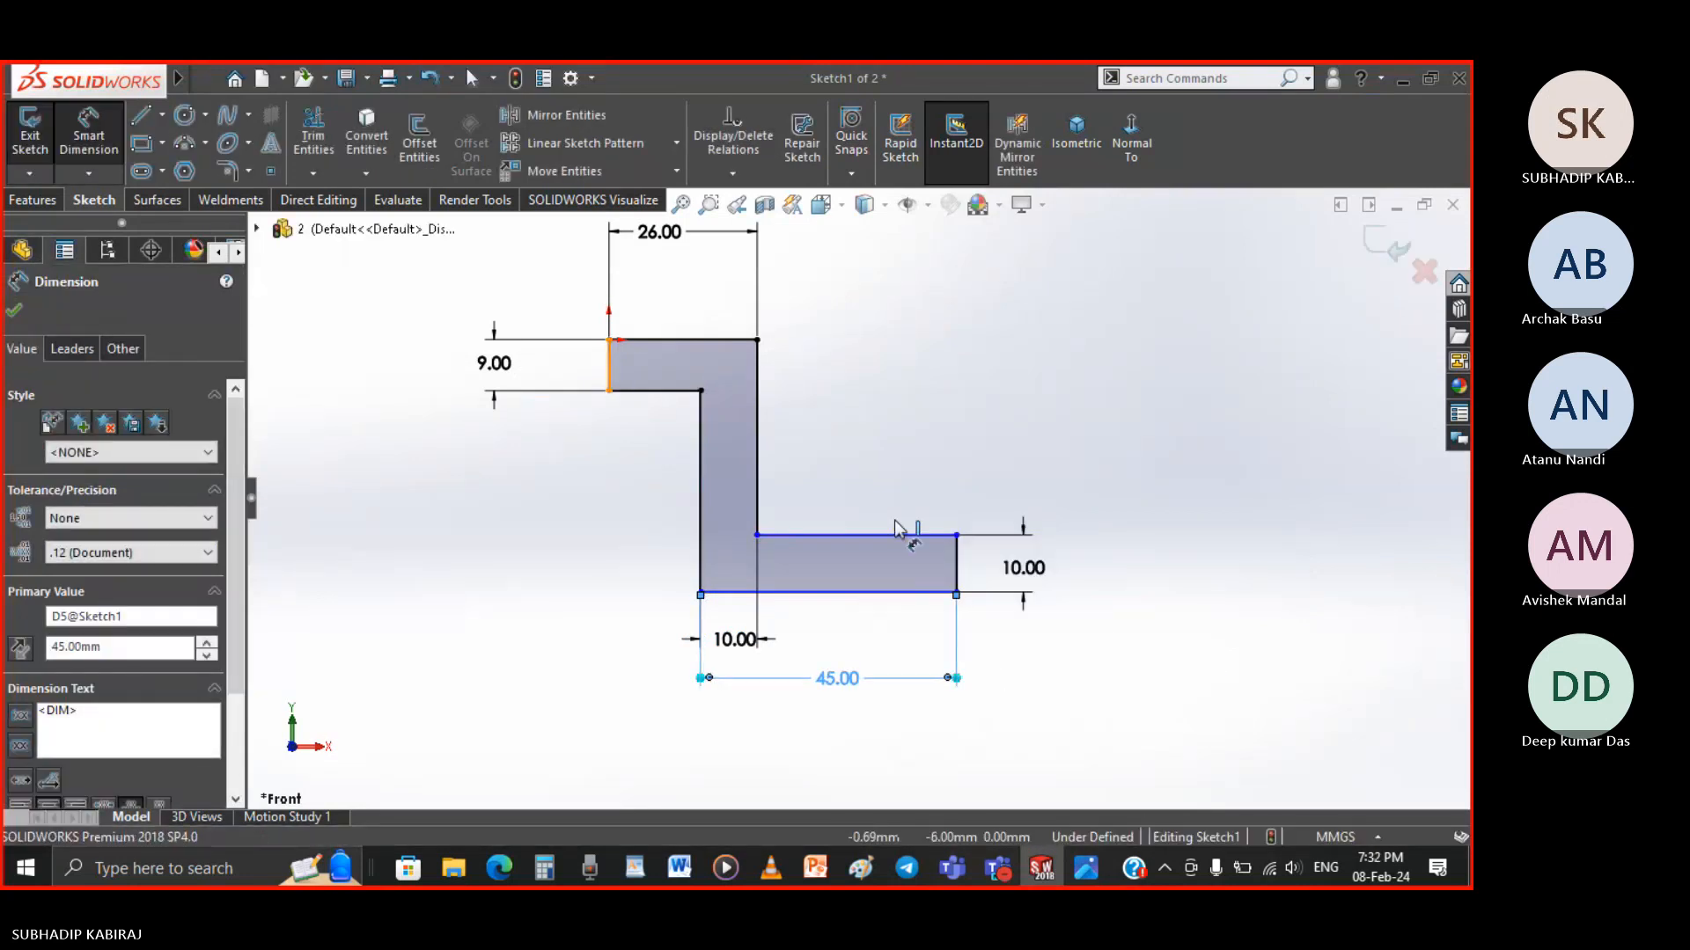
click(945, 606)
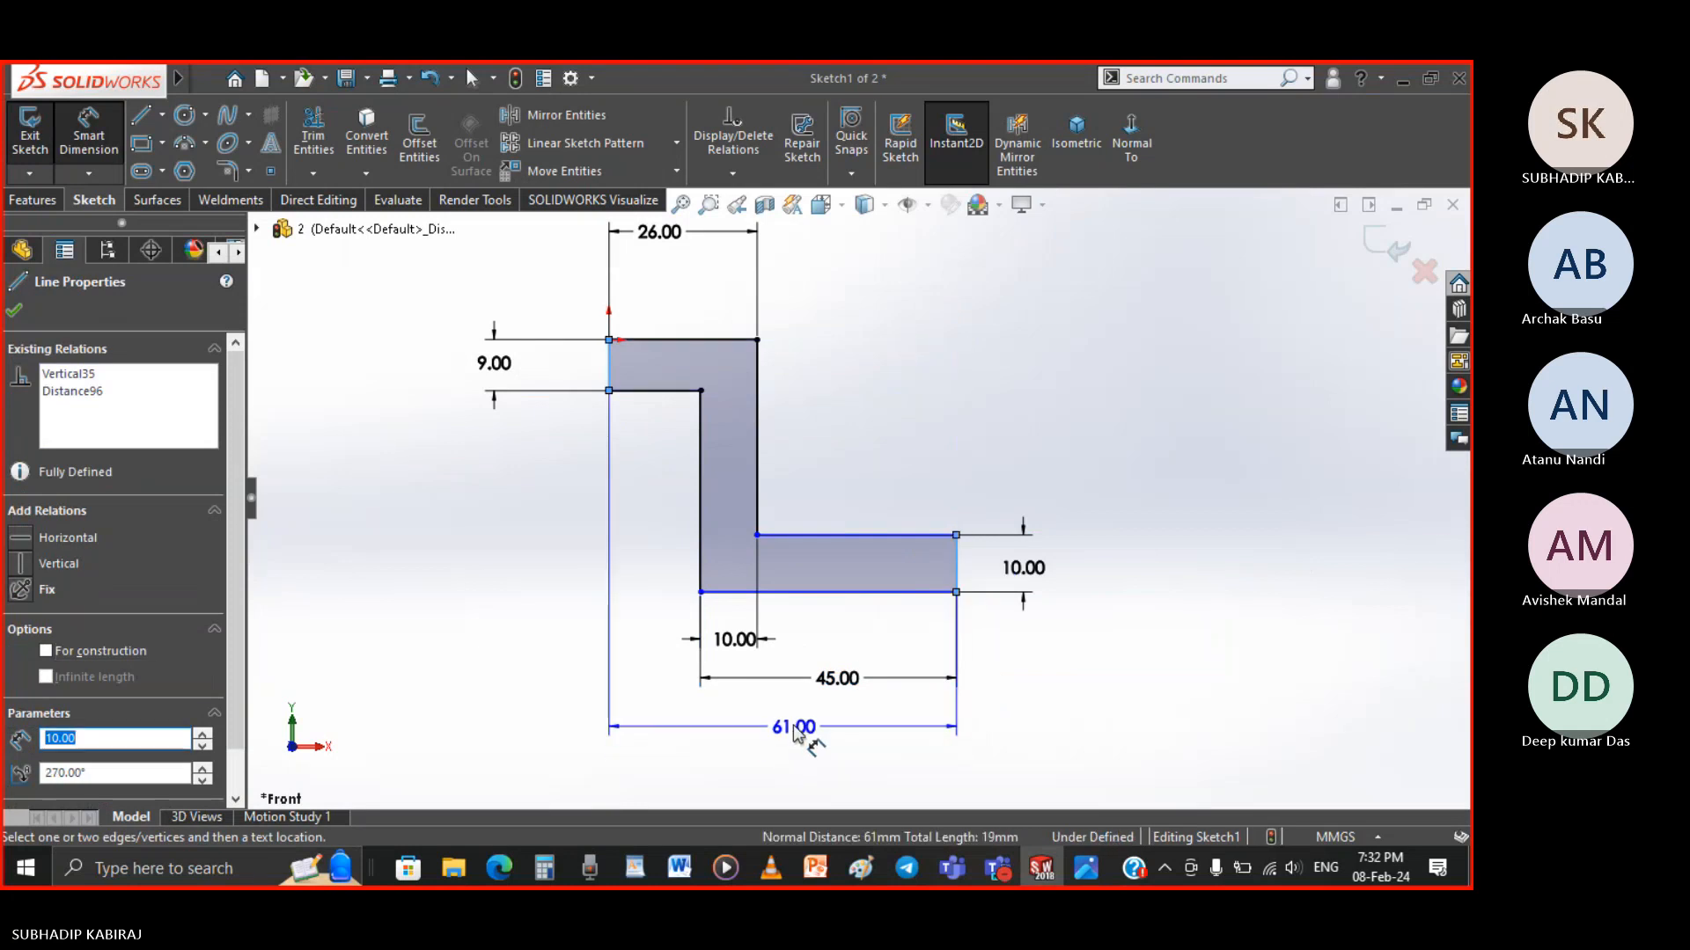
click(794, 732)
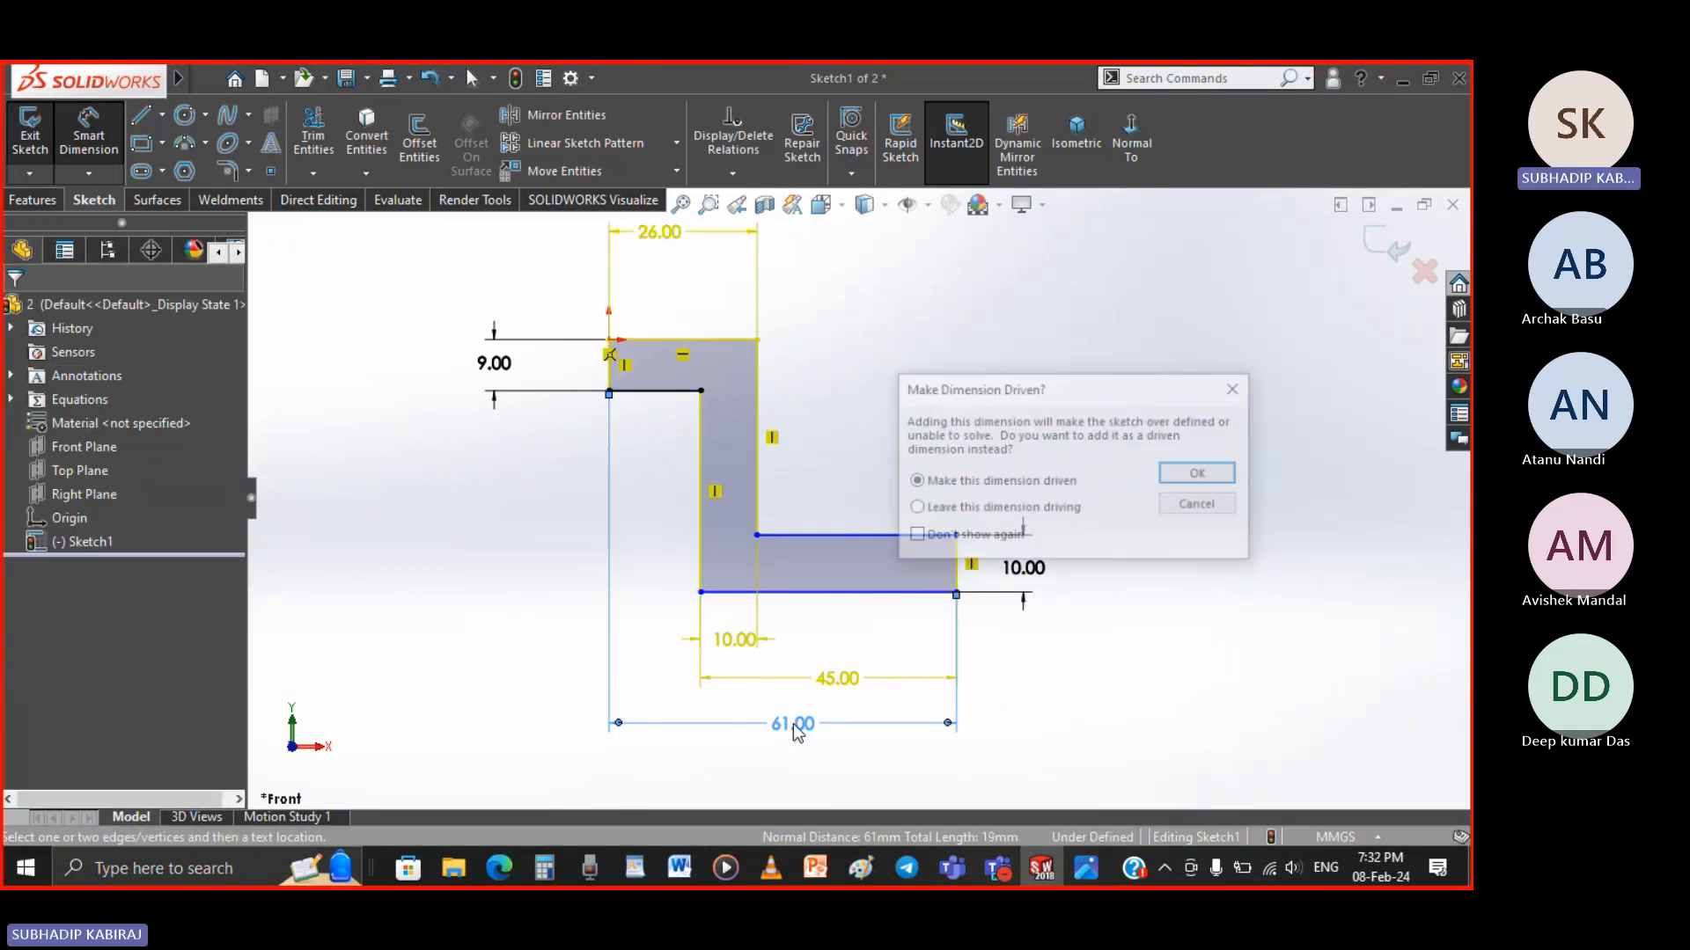
key(Escape)
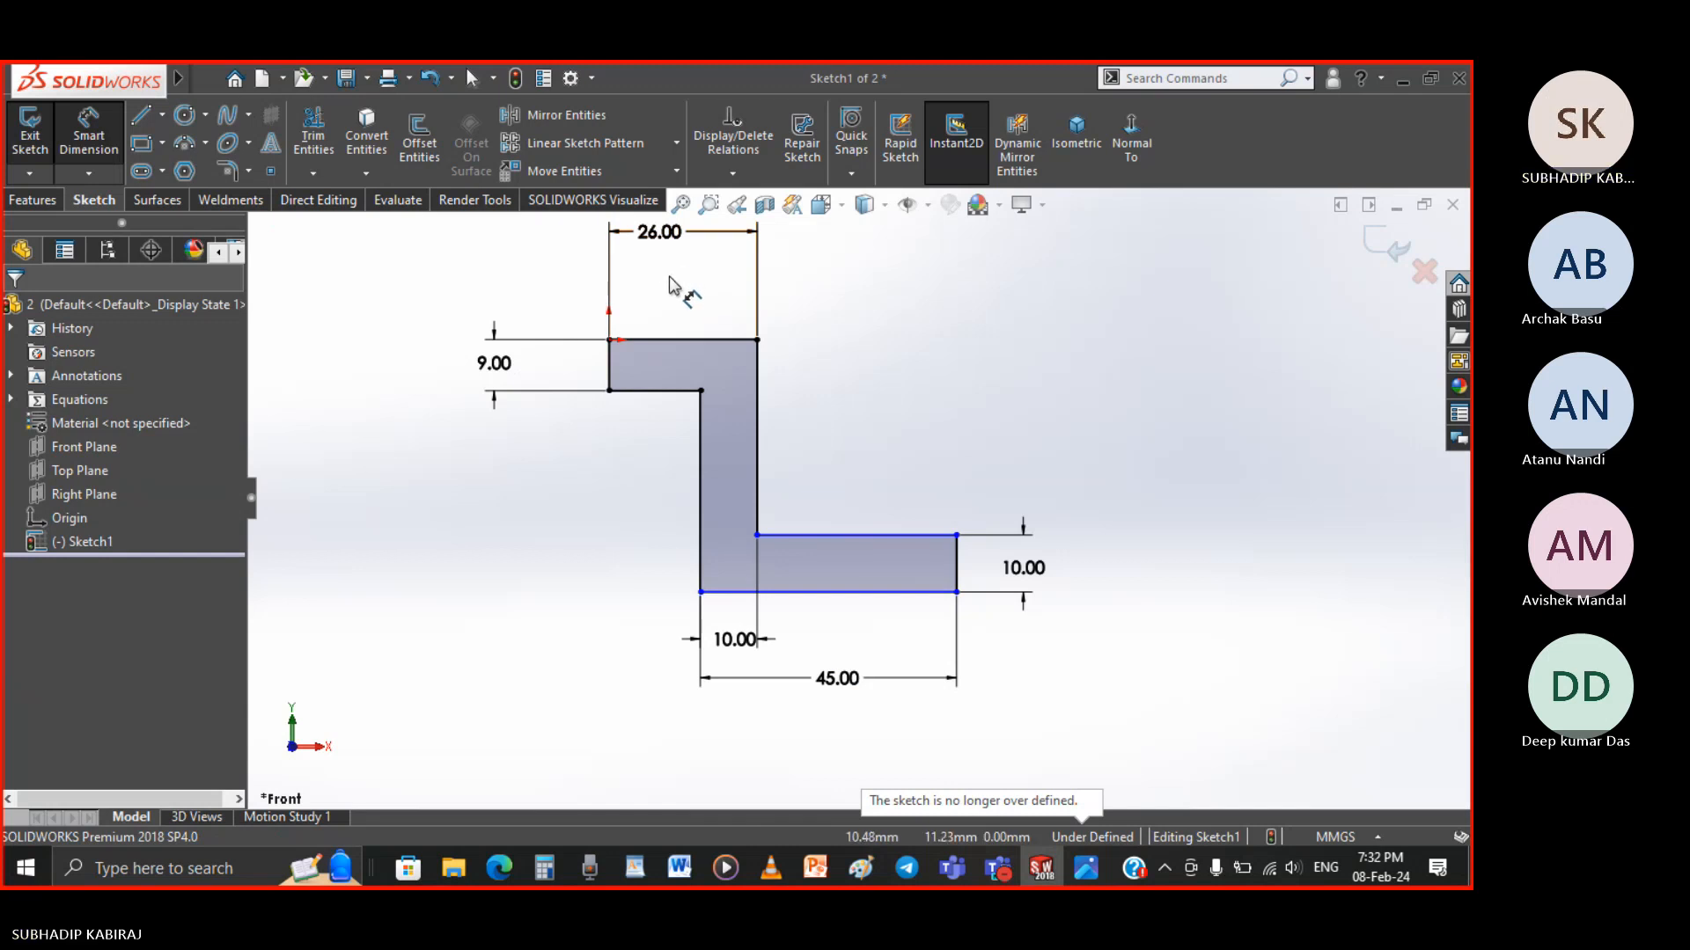
Check the reference drawing and try to dimension the underside line of the profile's upper leg
click(1087, 868)
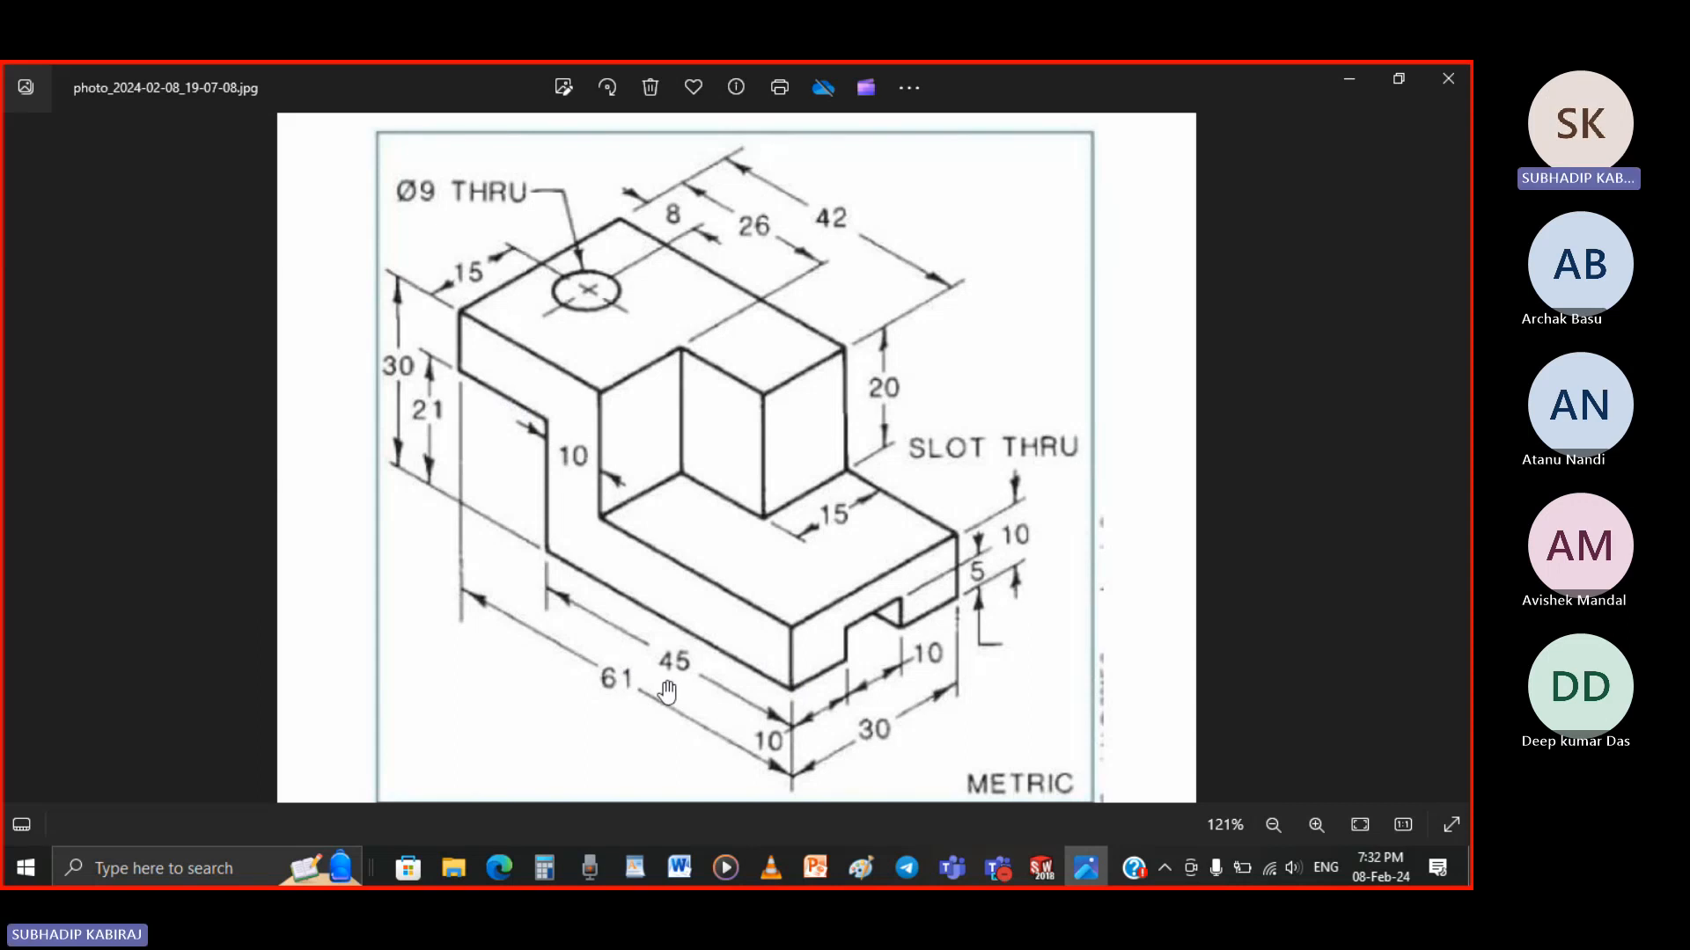
click(1035, 873)
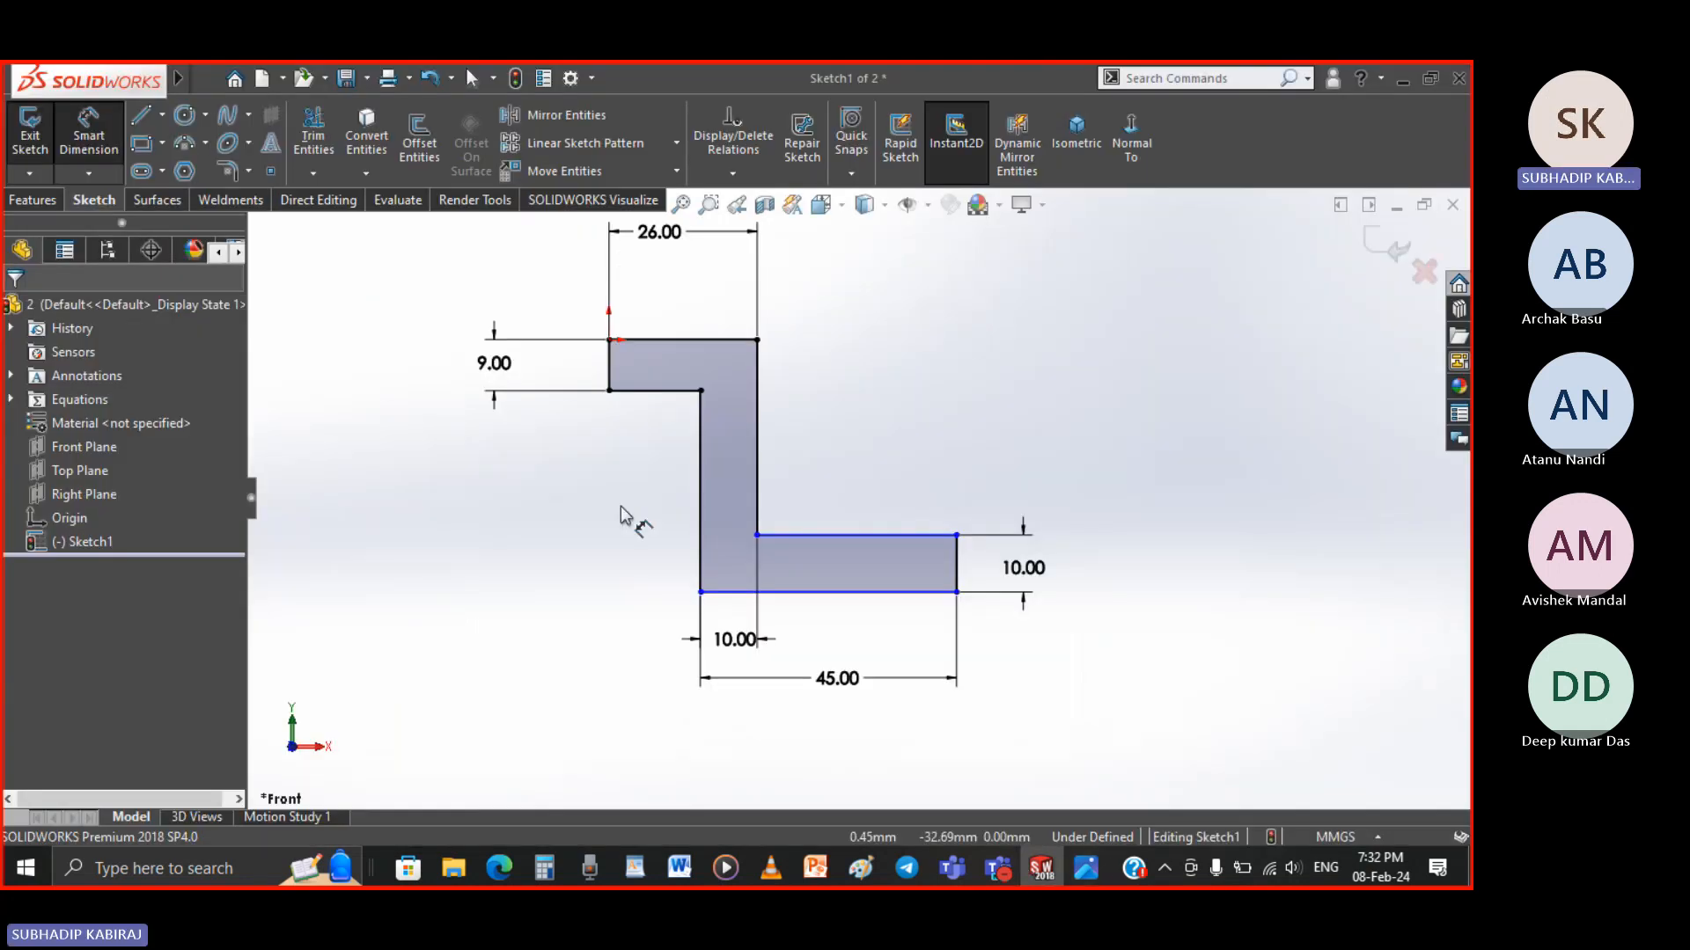
click(656, 390)
click(651, 453)
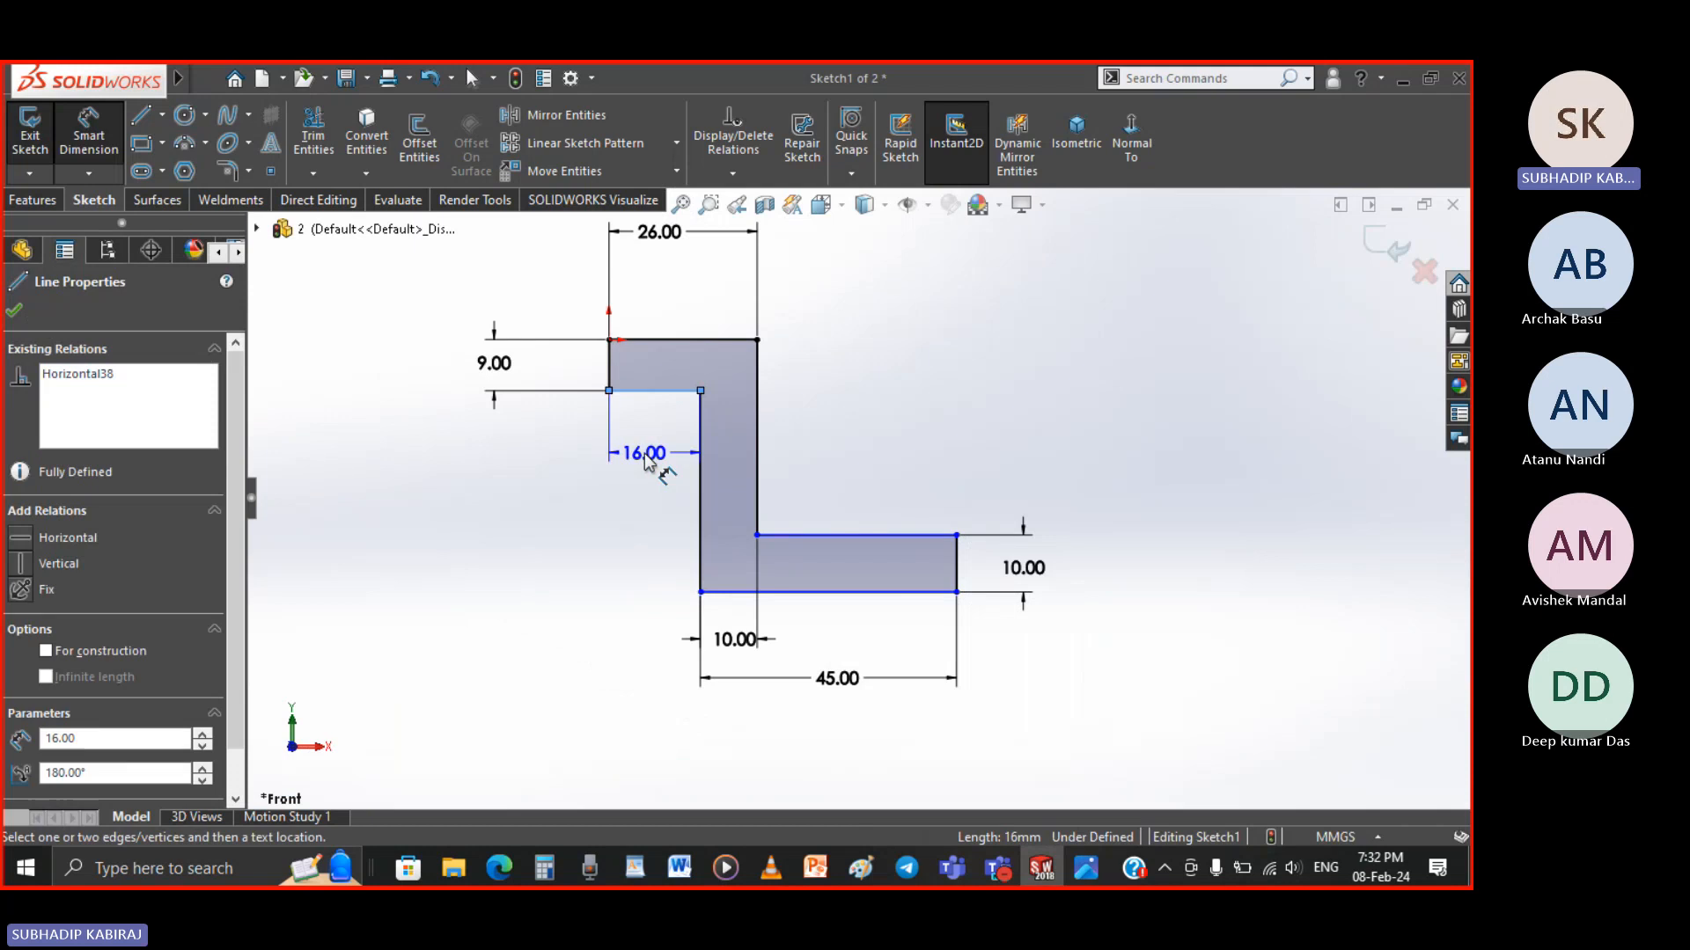
click(640, 473)
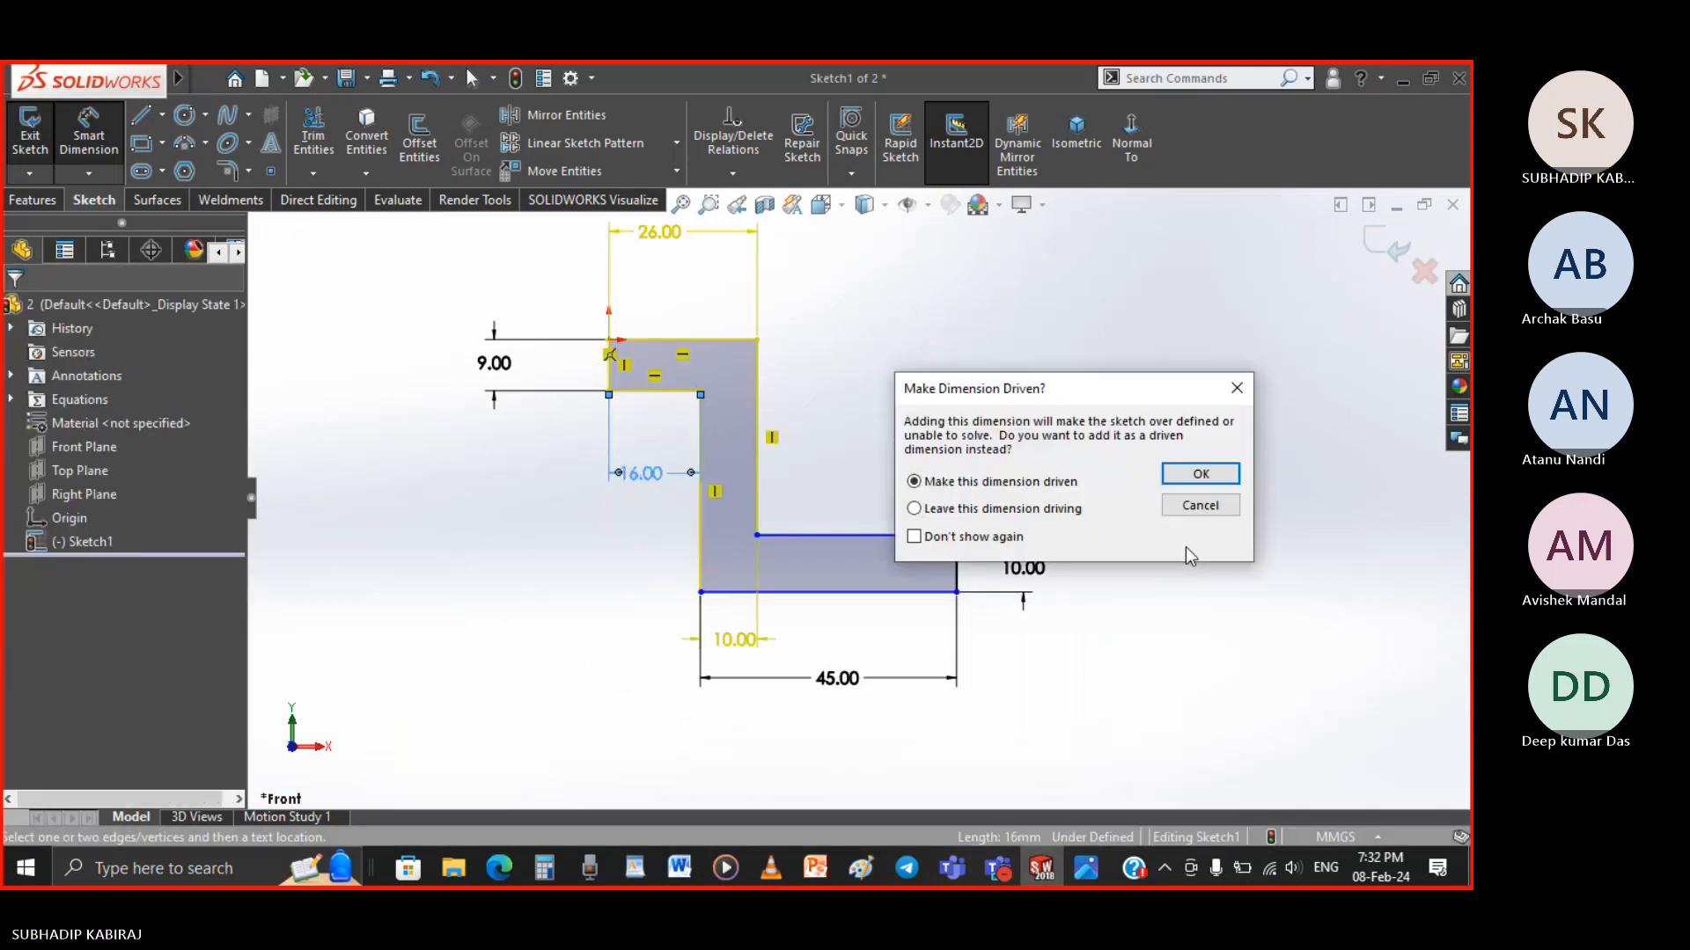
click(1201, 505)
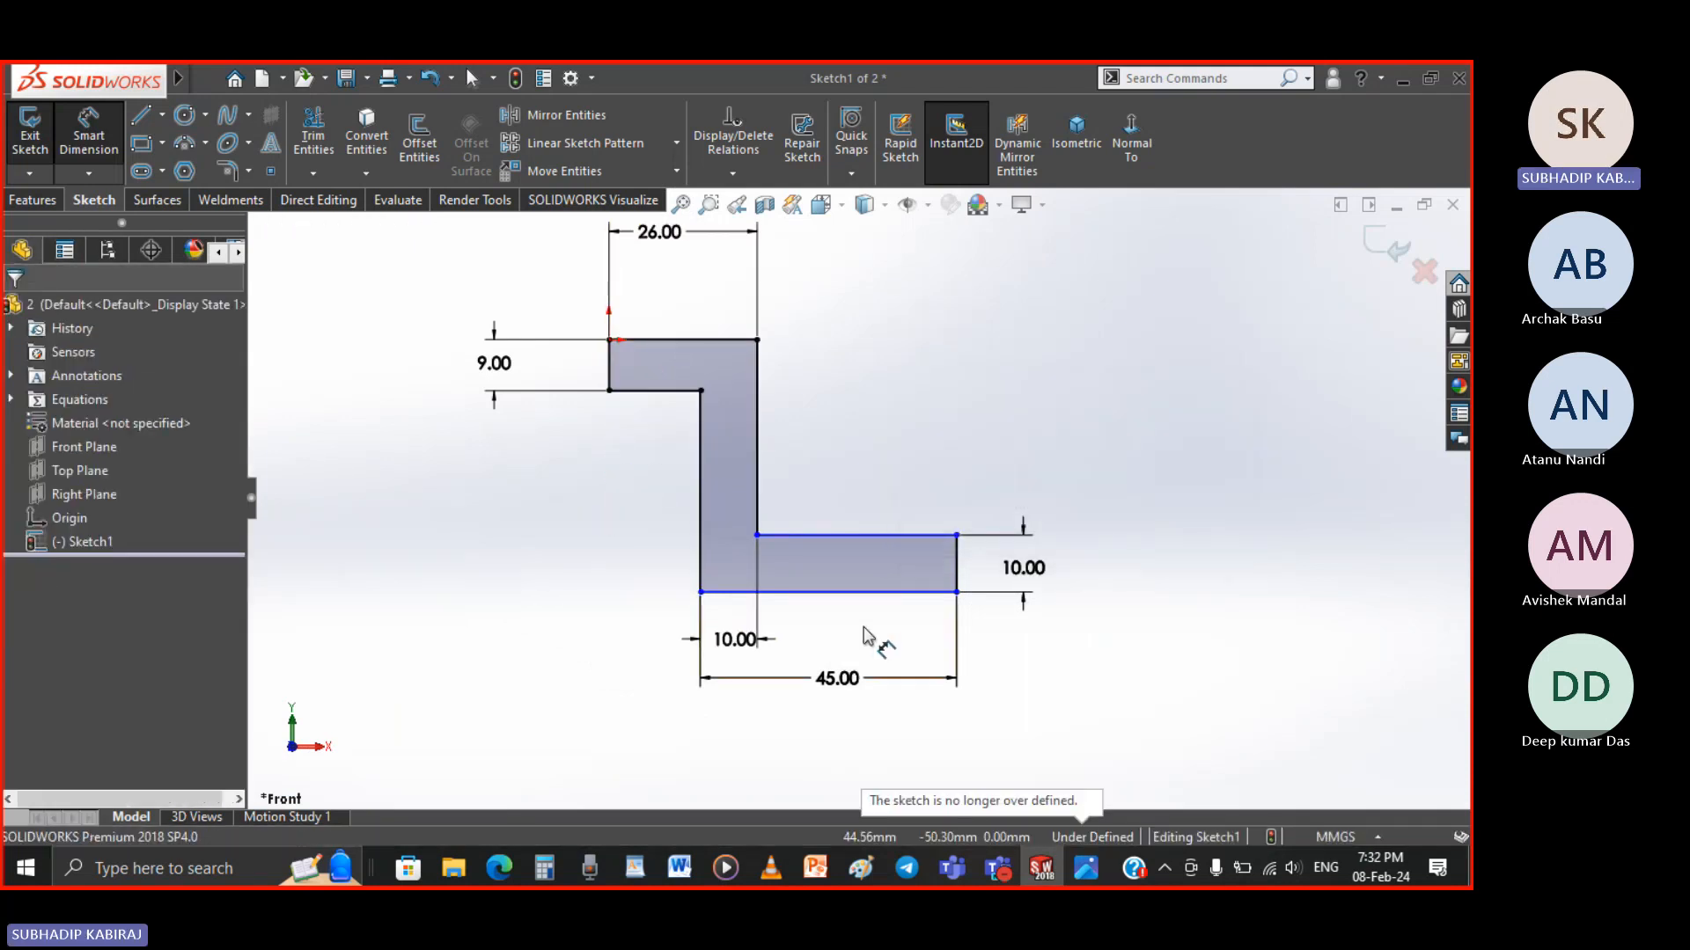
Try to dimension the upper horizontal line of the profile's lower leg
click(836, 541)
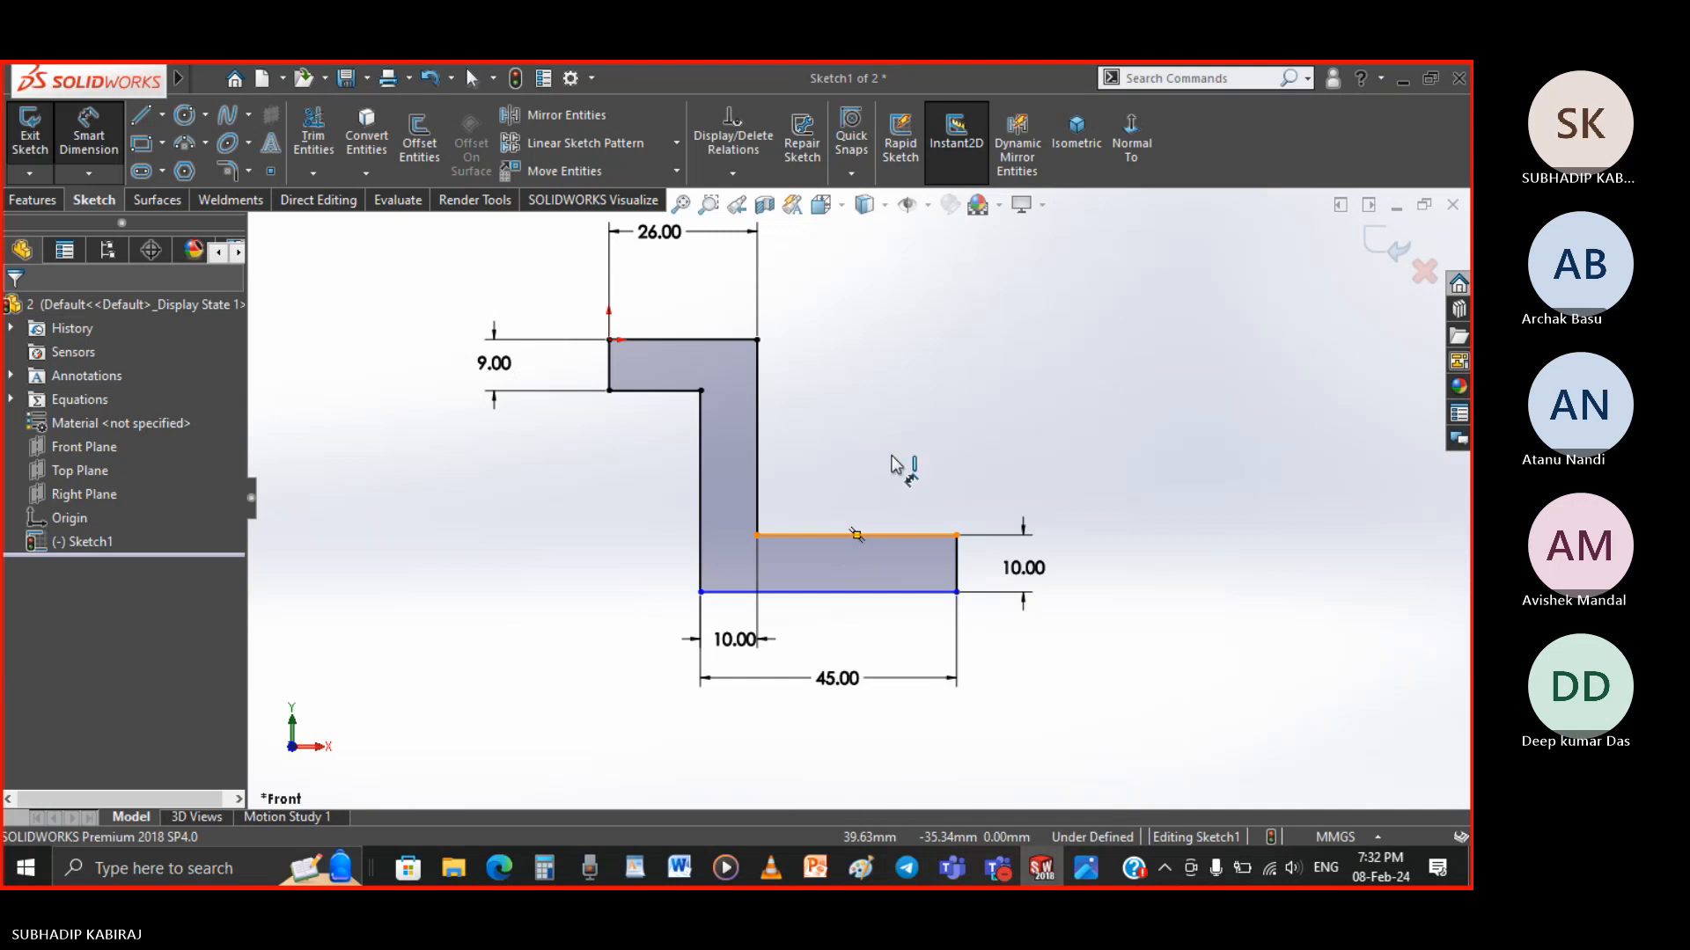
click(869, 469)
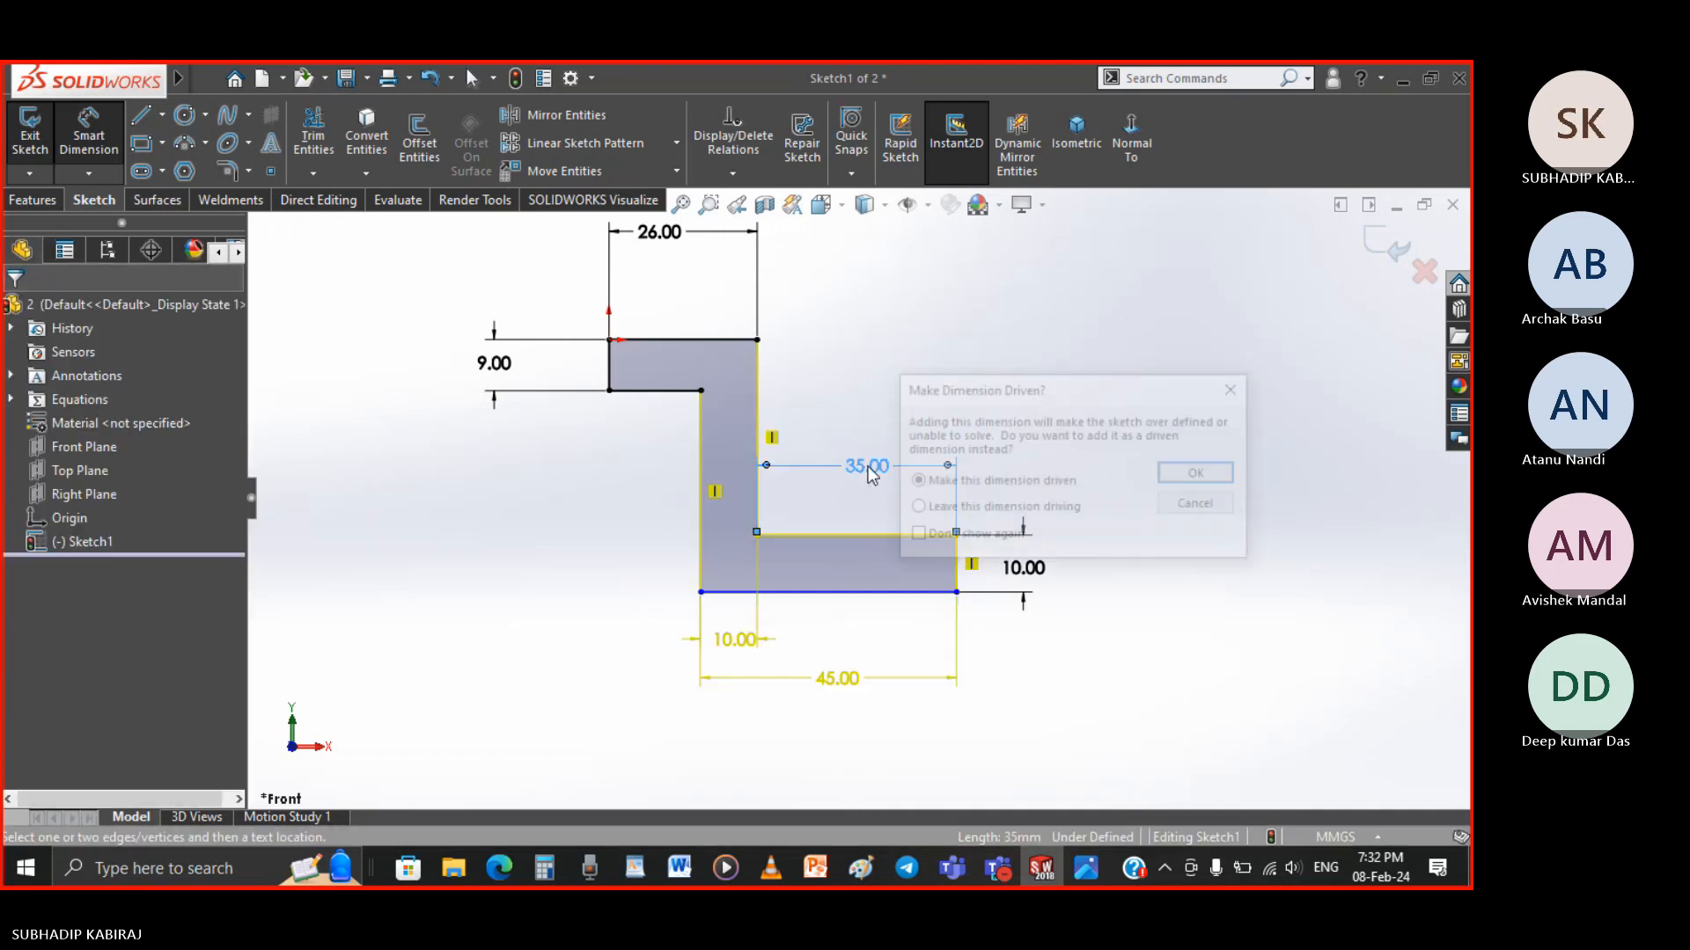
click(1195, 502)
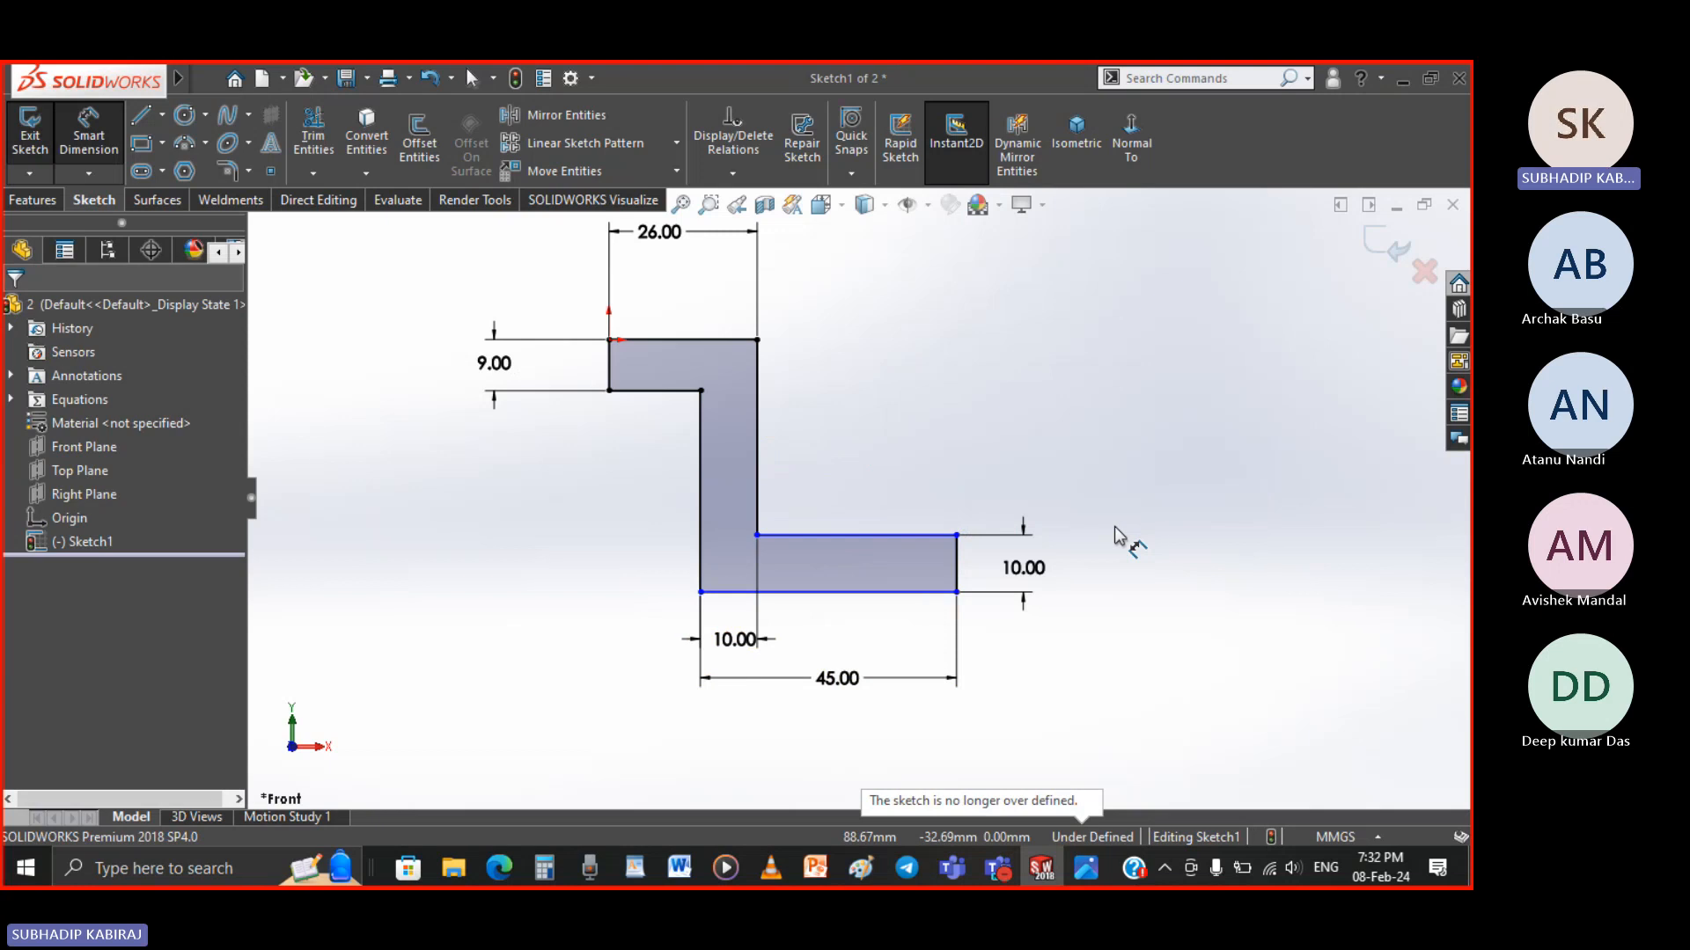
key(Escape)
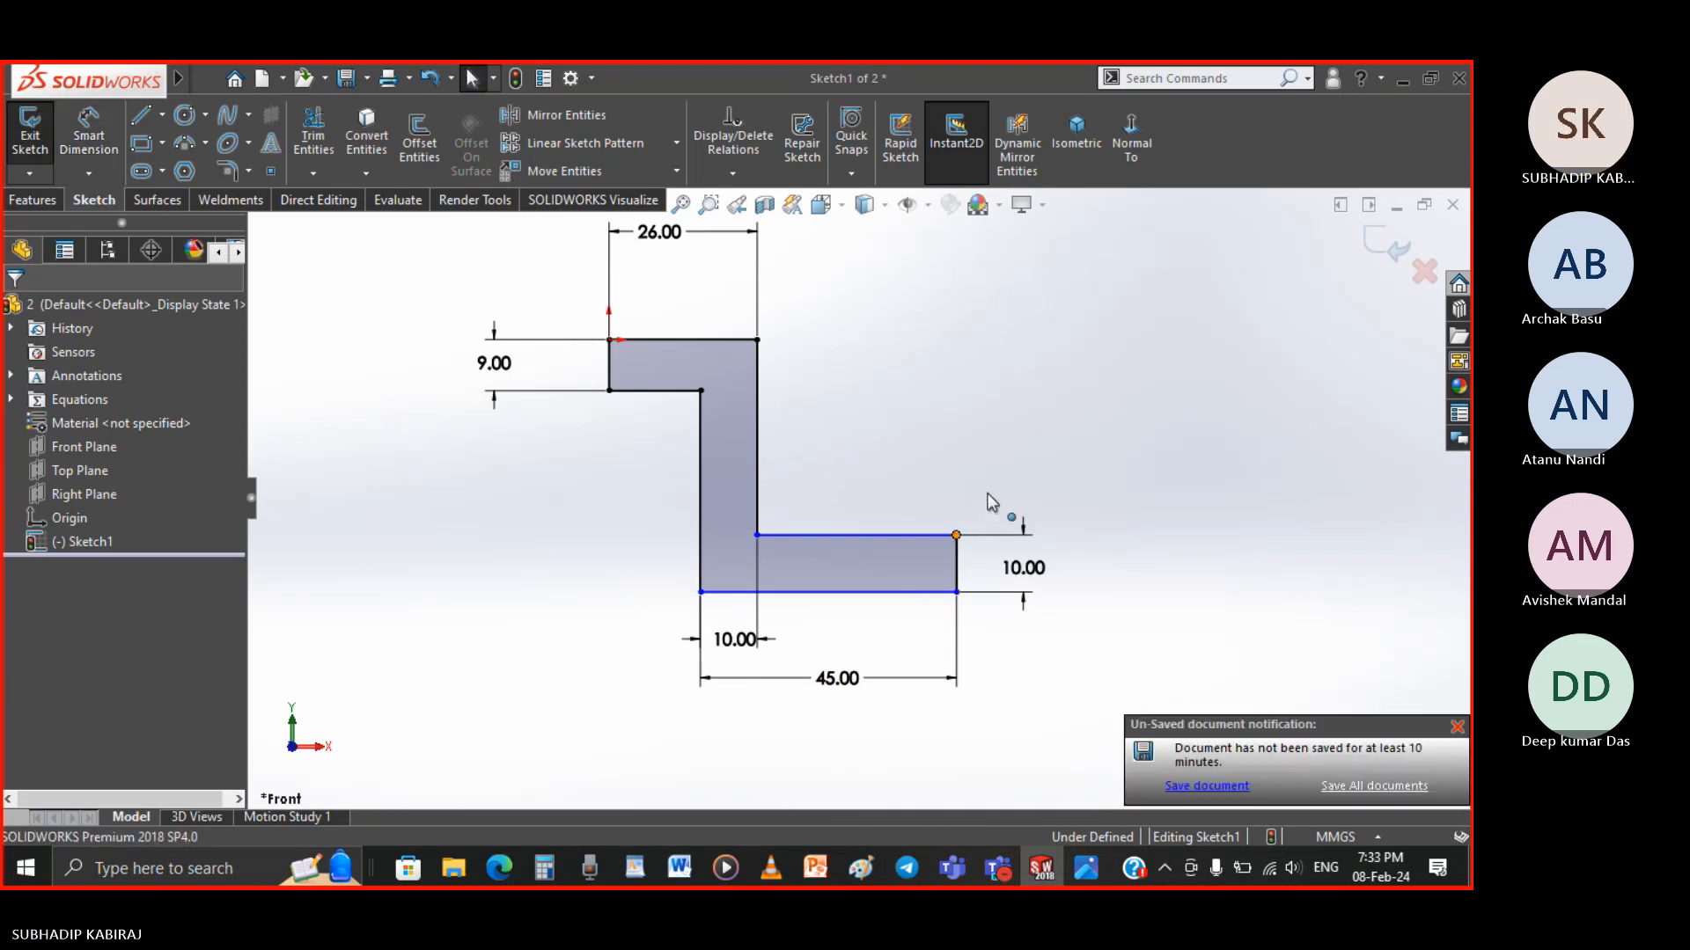
Shift the lower leg slightly upward to test its remaining freedom, and save the part
mouse_move(956, 591)
mouse_down()
mouse_move(964, 443)
mouse_move(940, 557)
mouse_move(935, 475)
mouse_move(927, 563)
mouse_move(931, 533)
mouse_up()
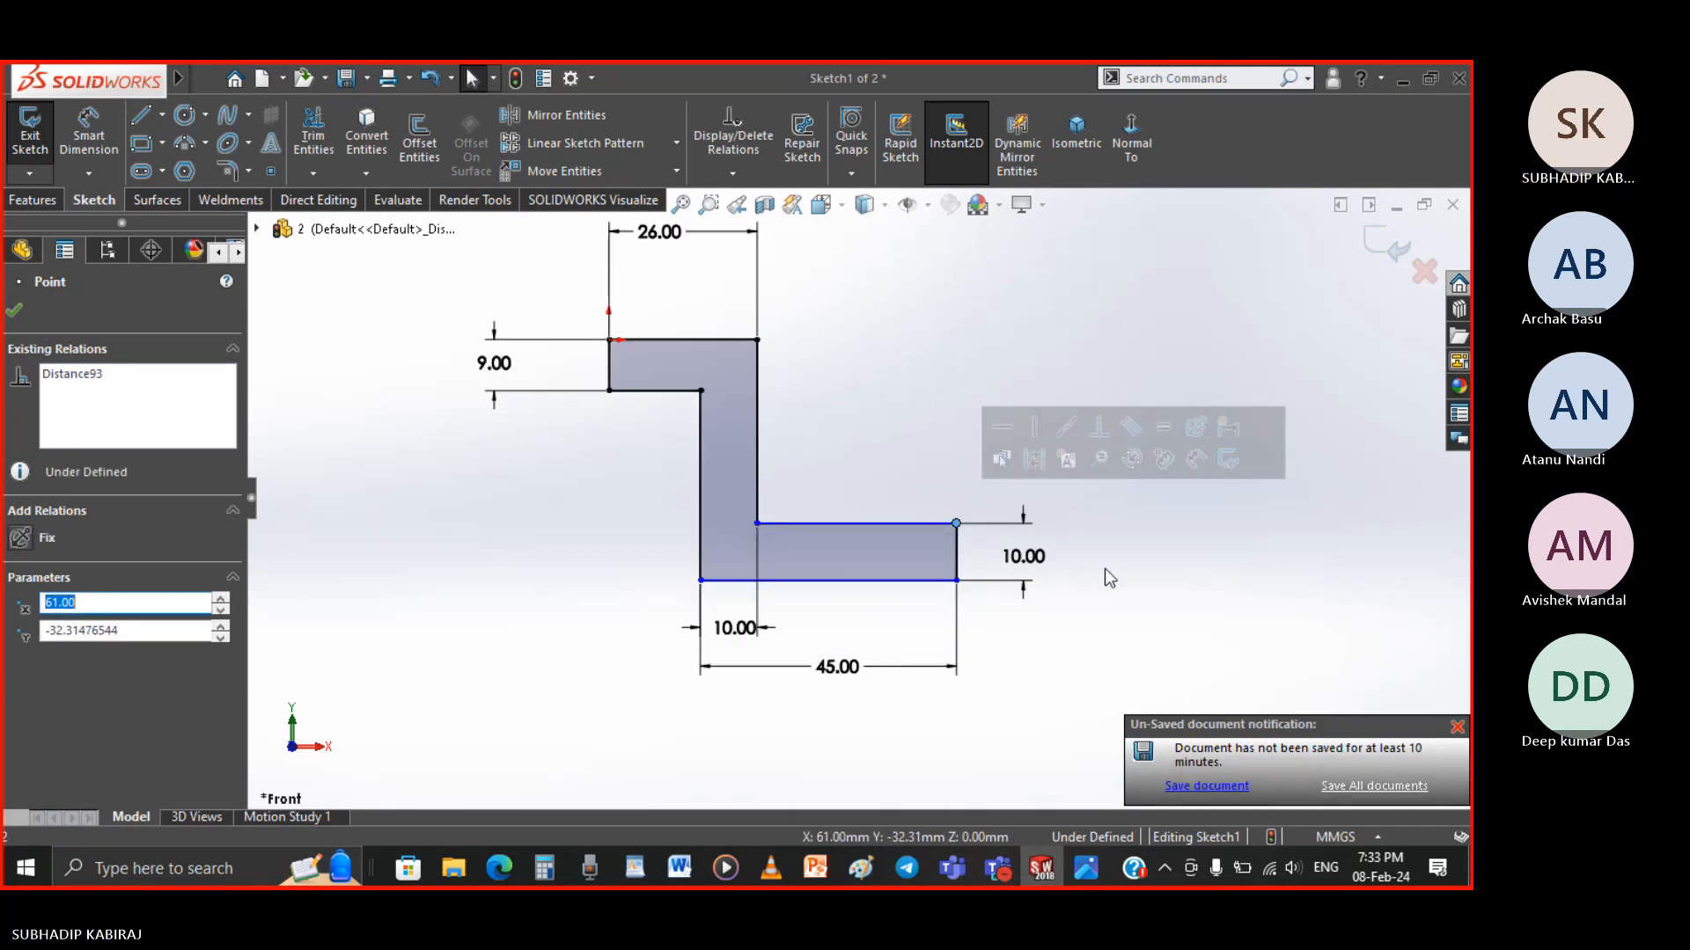
click(1105, 780)
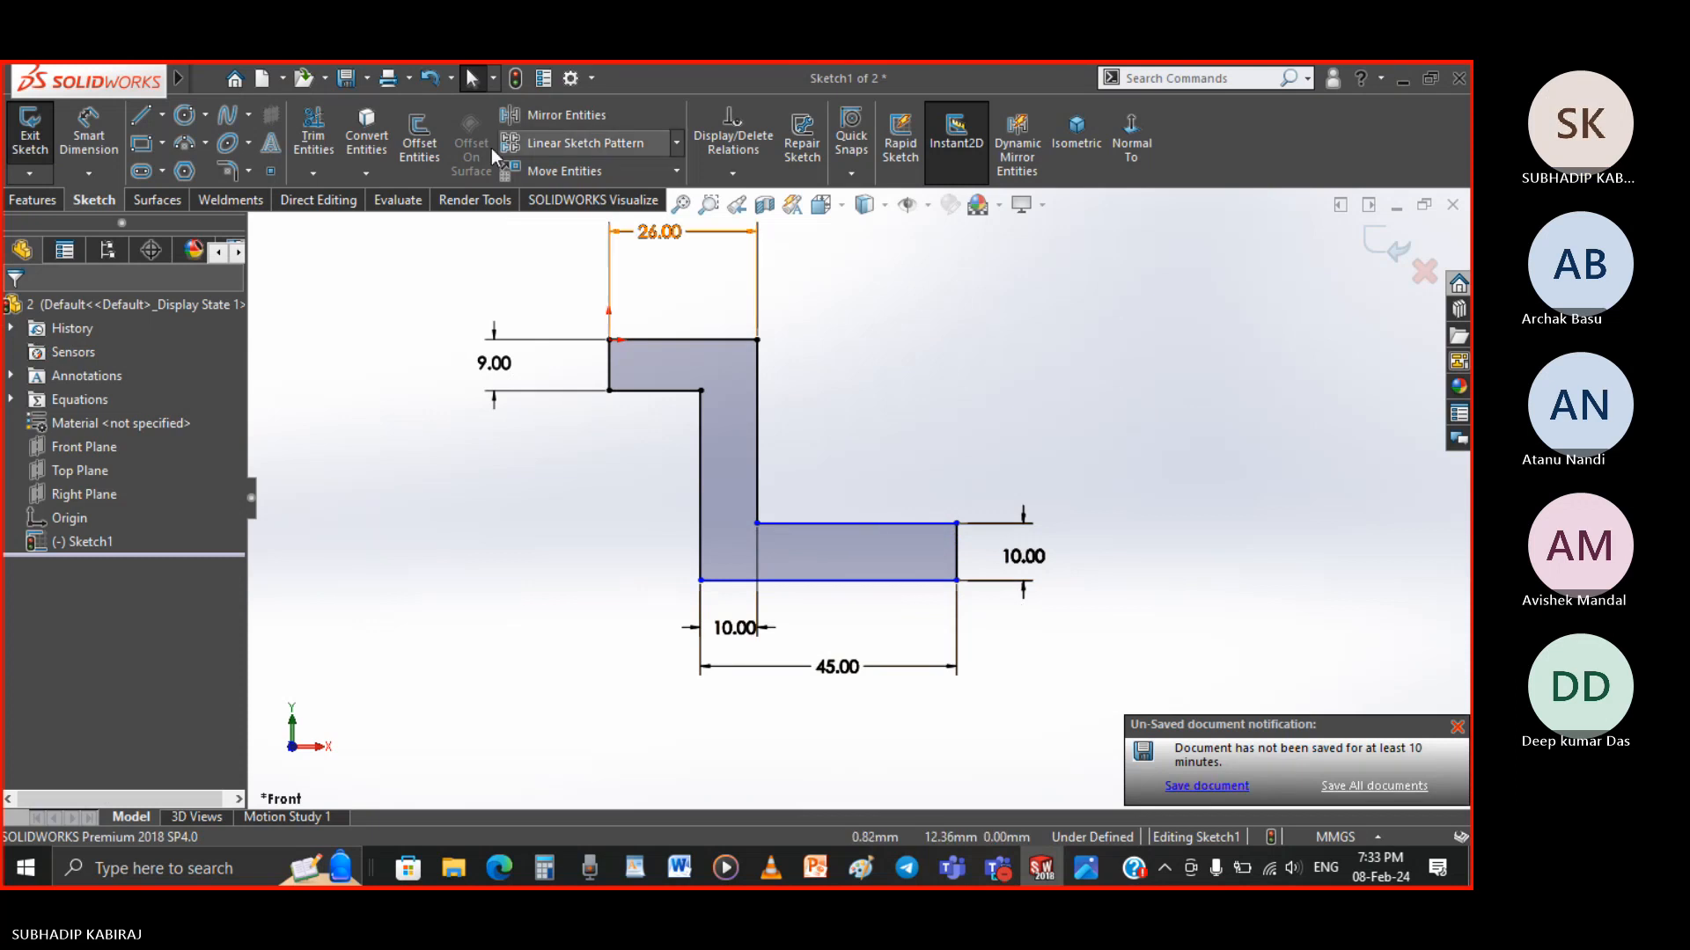
click(347, 79)
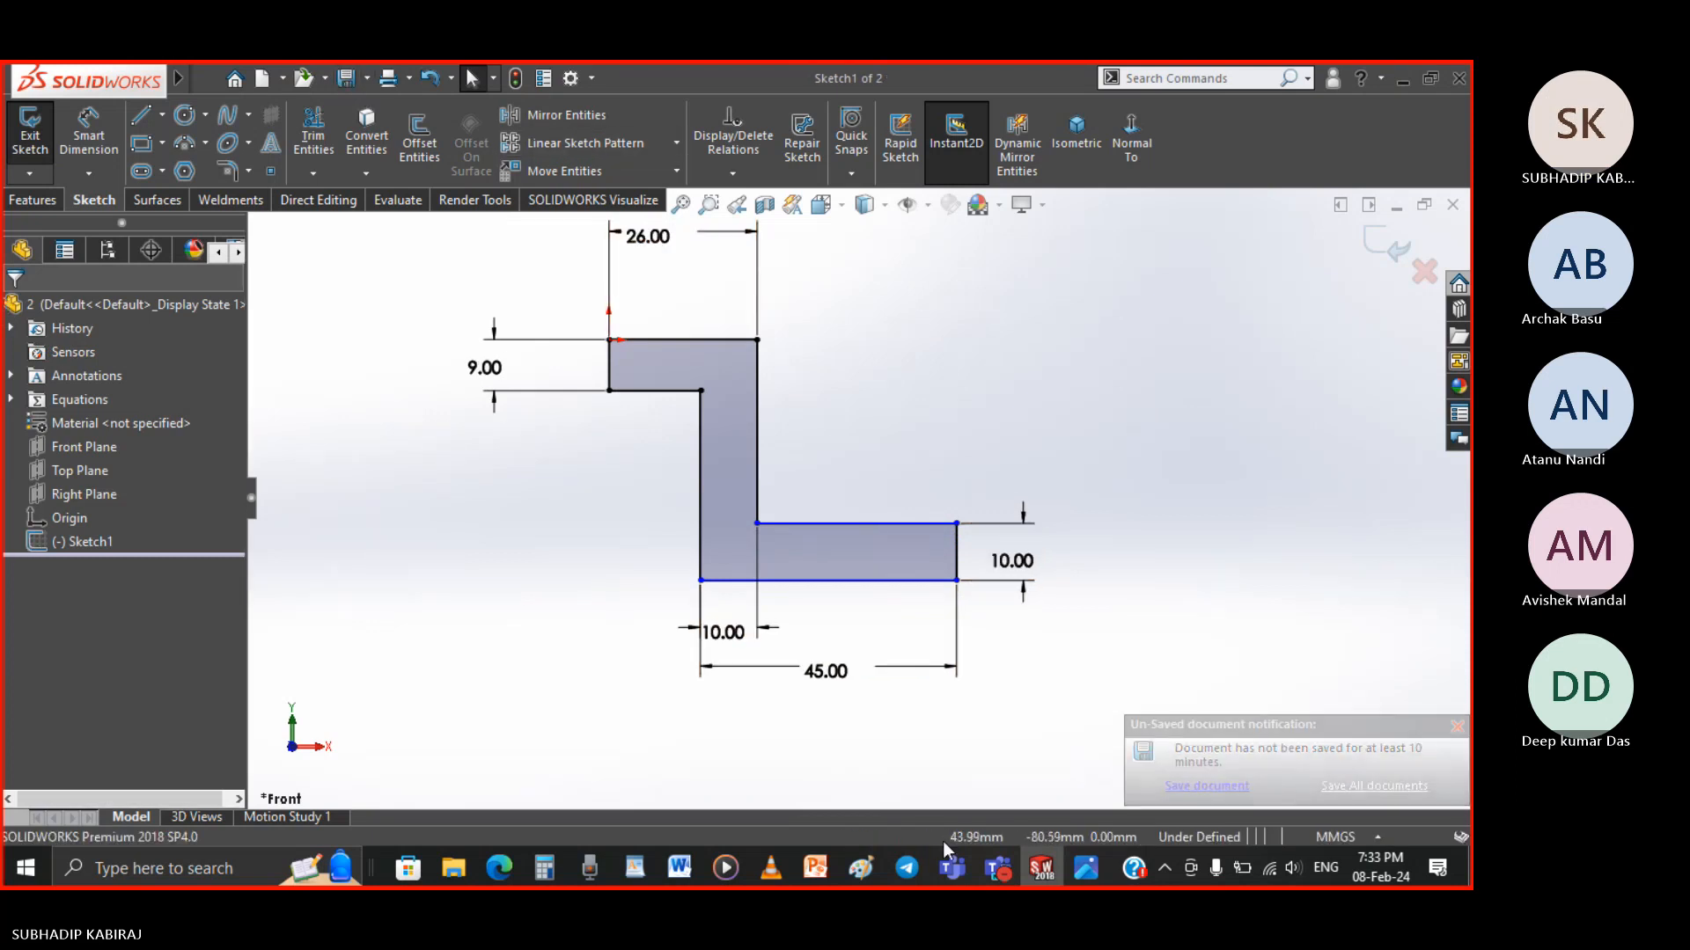
Check the reference drawing, dimension the profile's overall height from top line to bottom line as 30 mm, and exit the sketch
click(1084, 870)
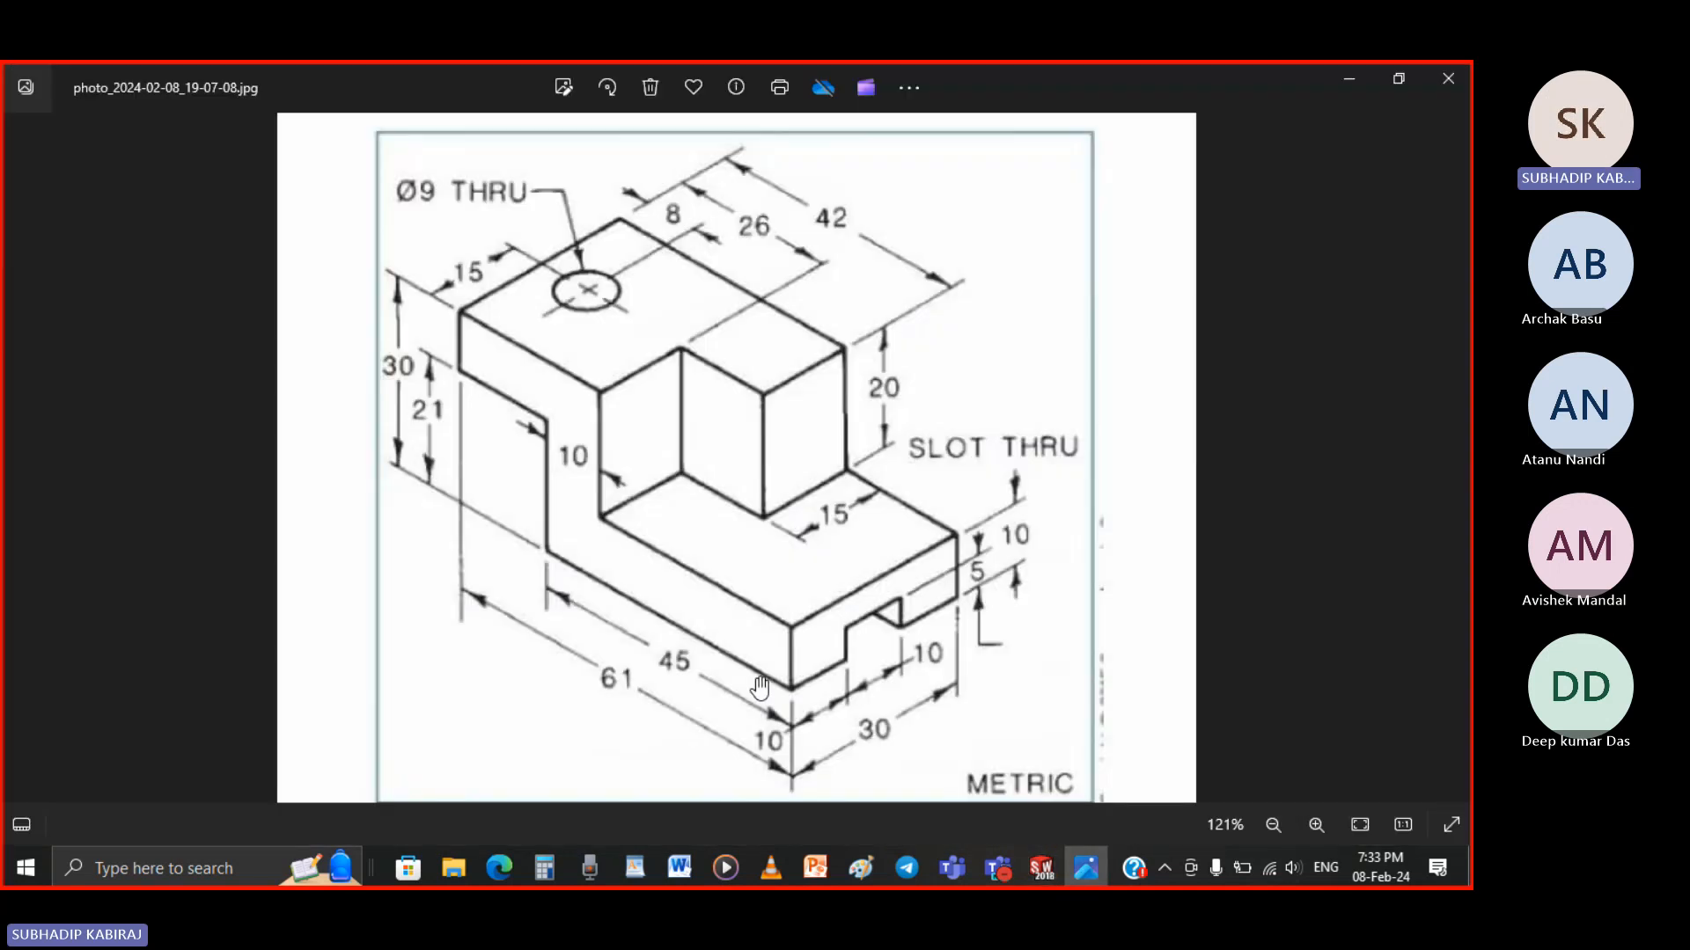
click(1041, 870)
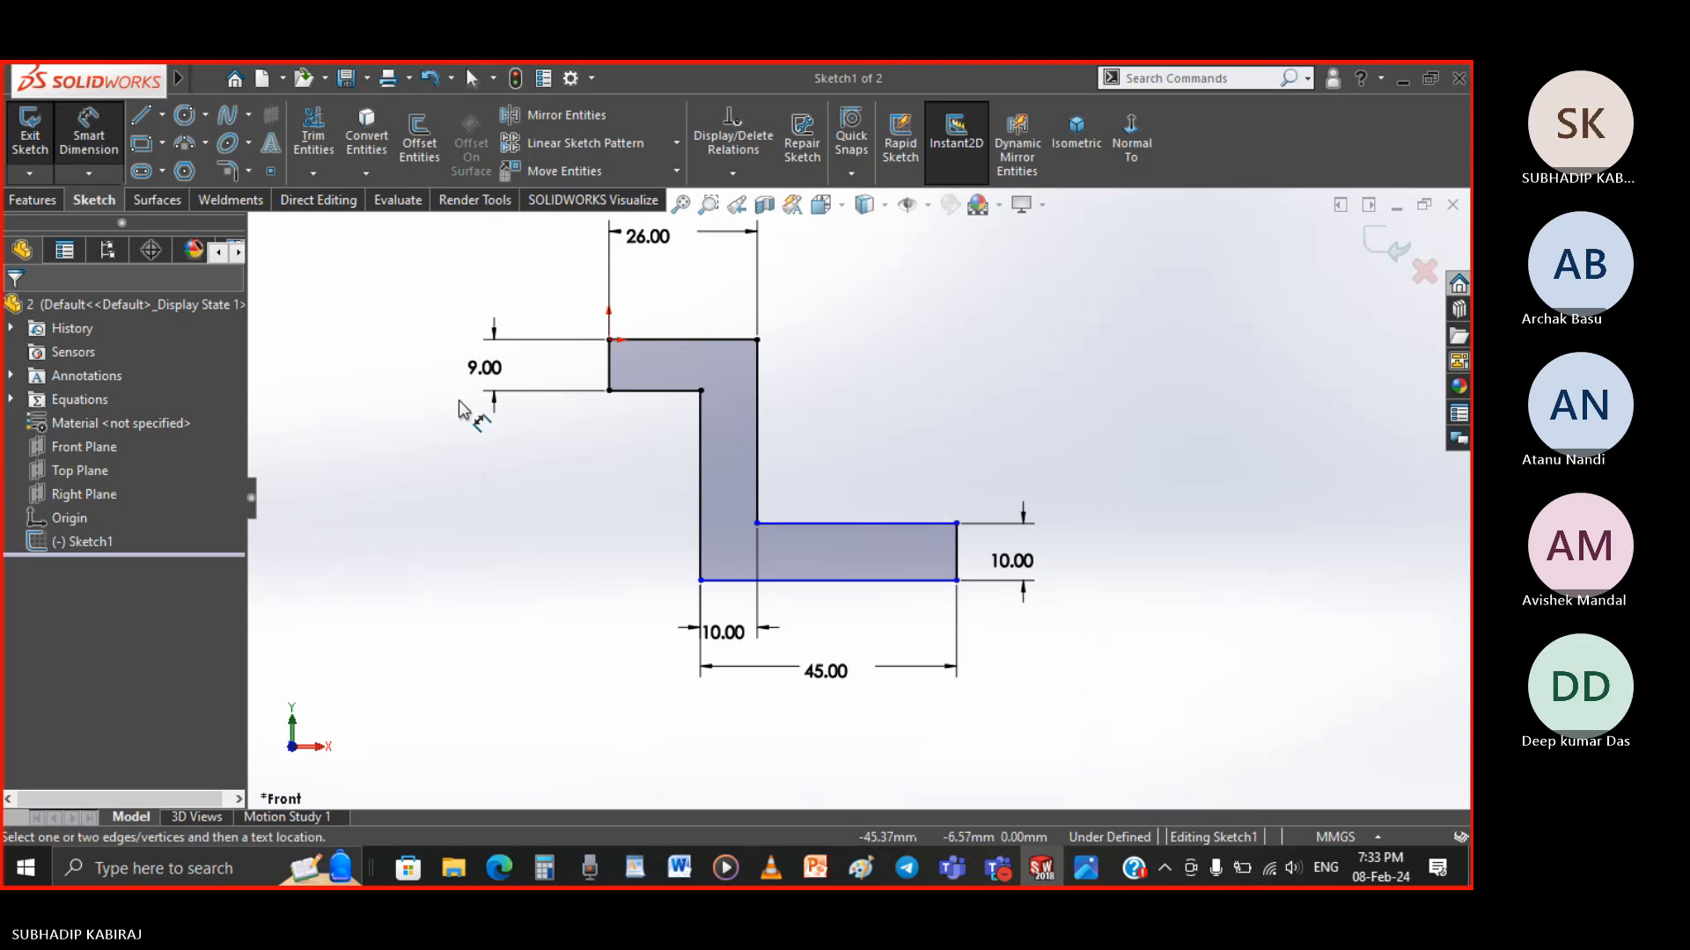
click(682, 339)
click(716, 580)
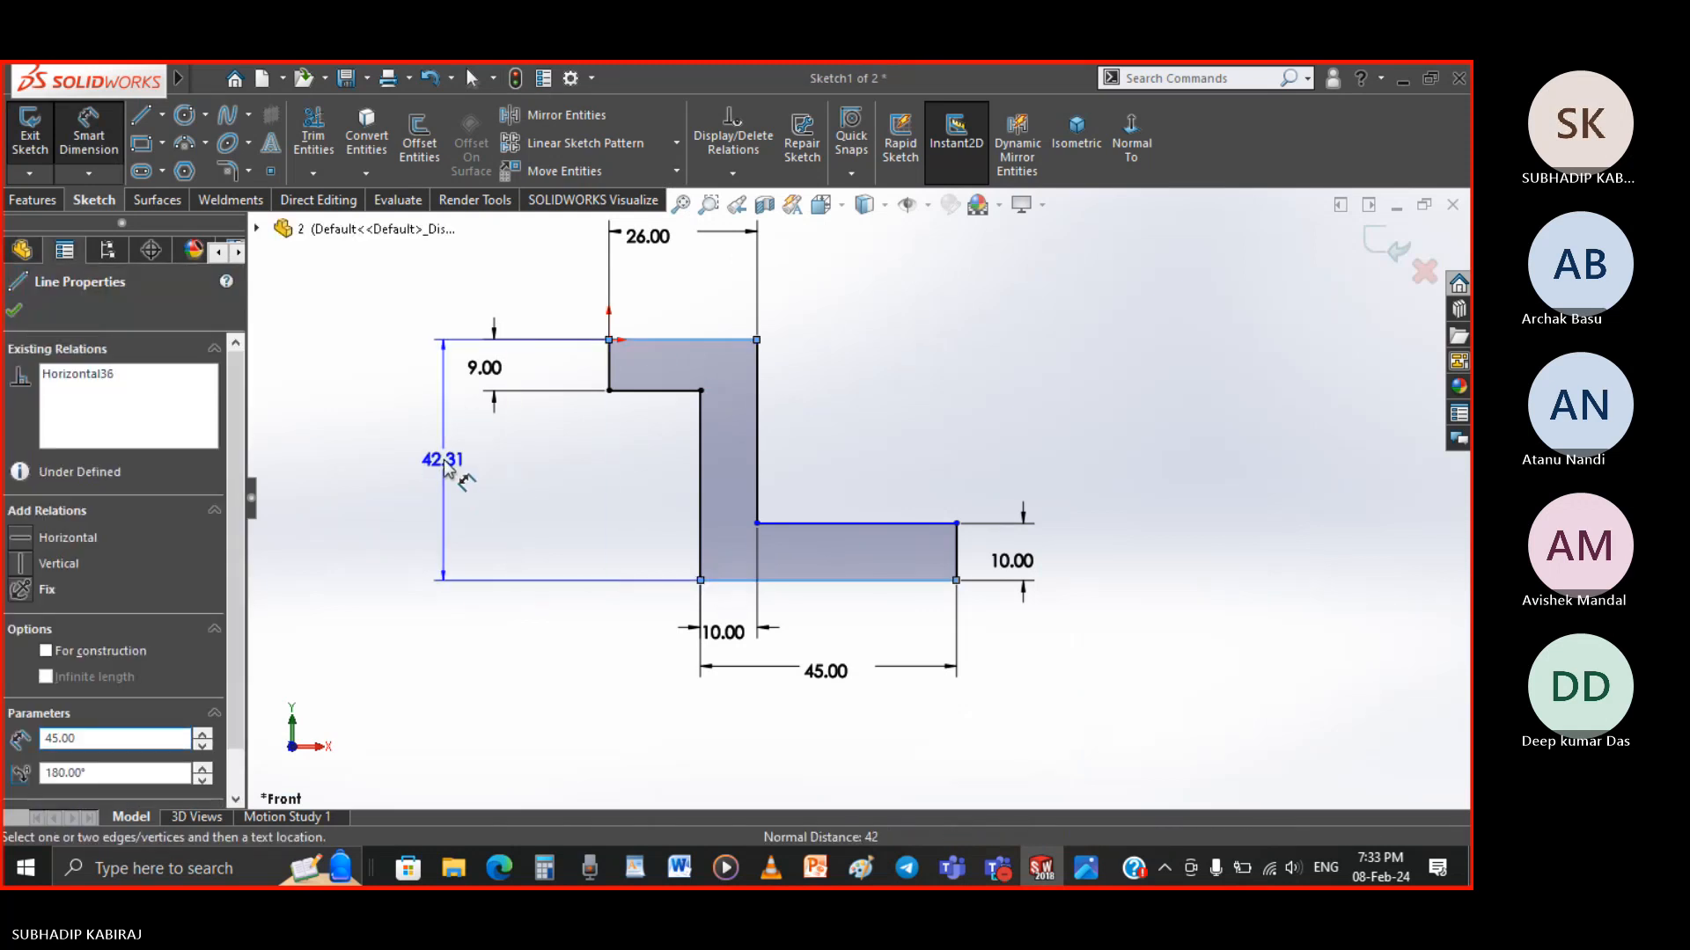
click(443, 461)
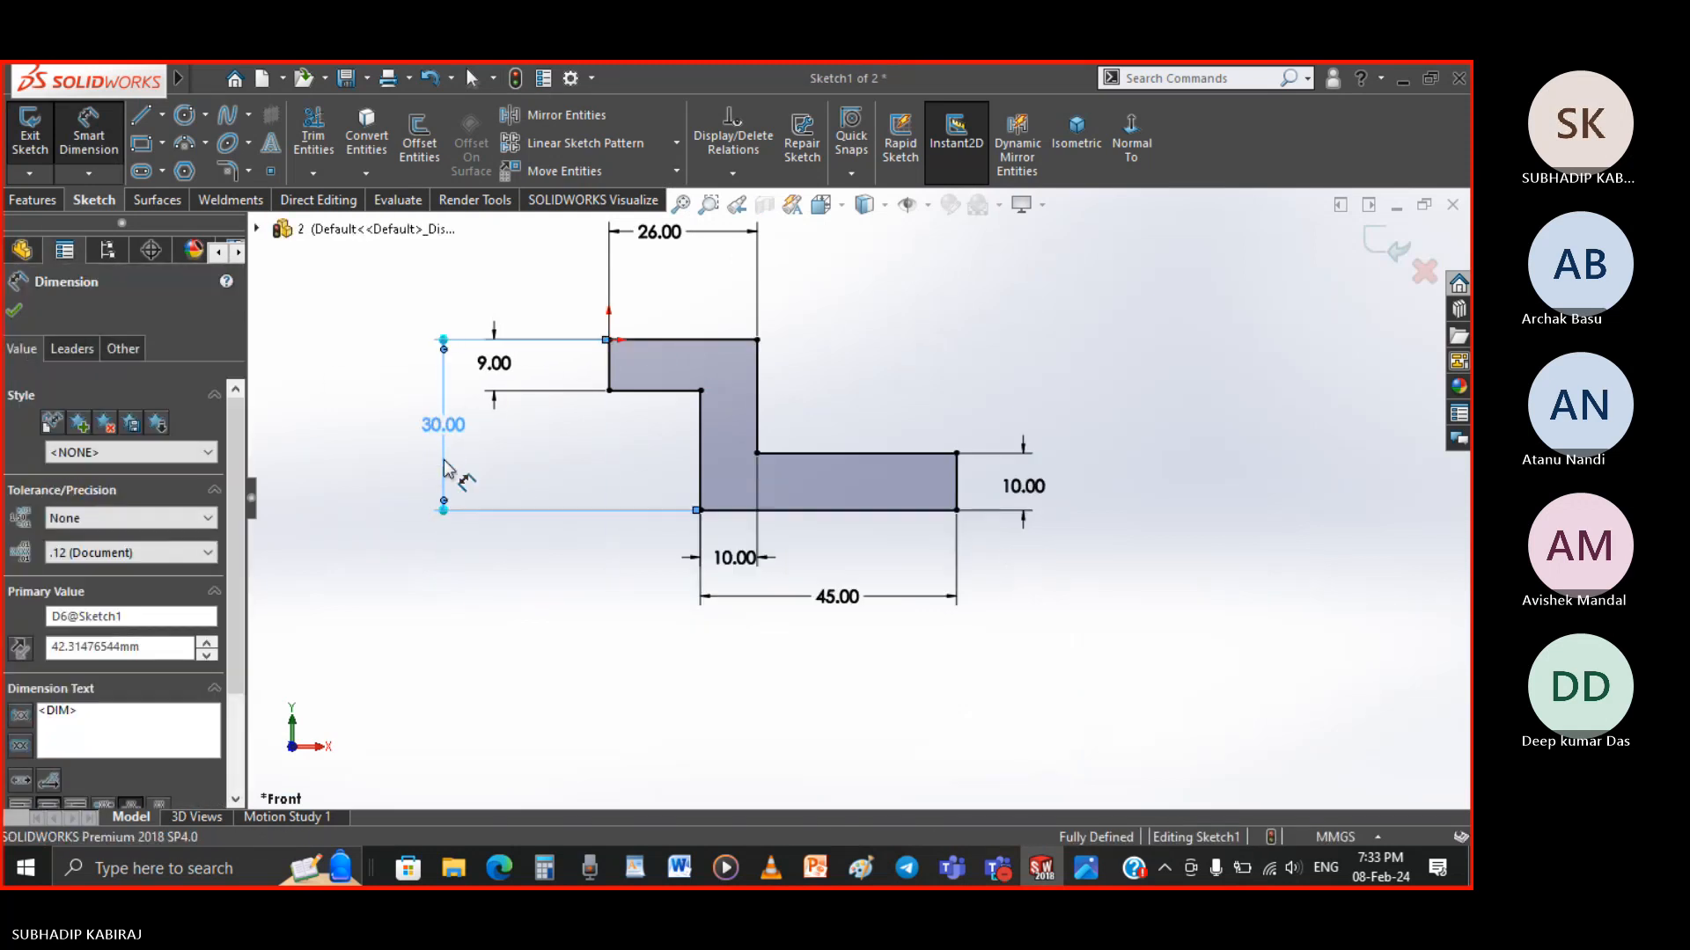
key(Escape)
key(f)
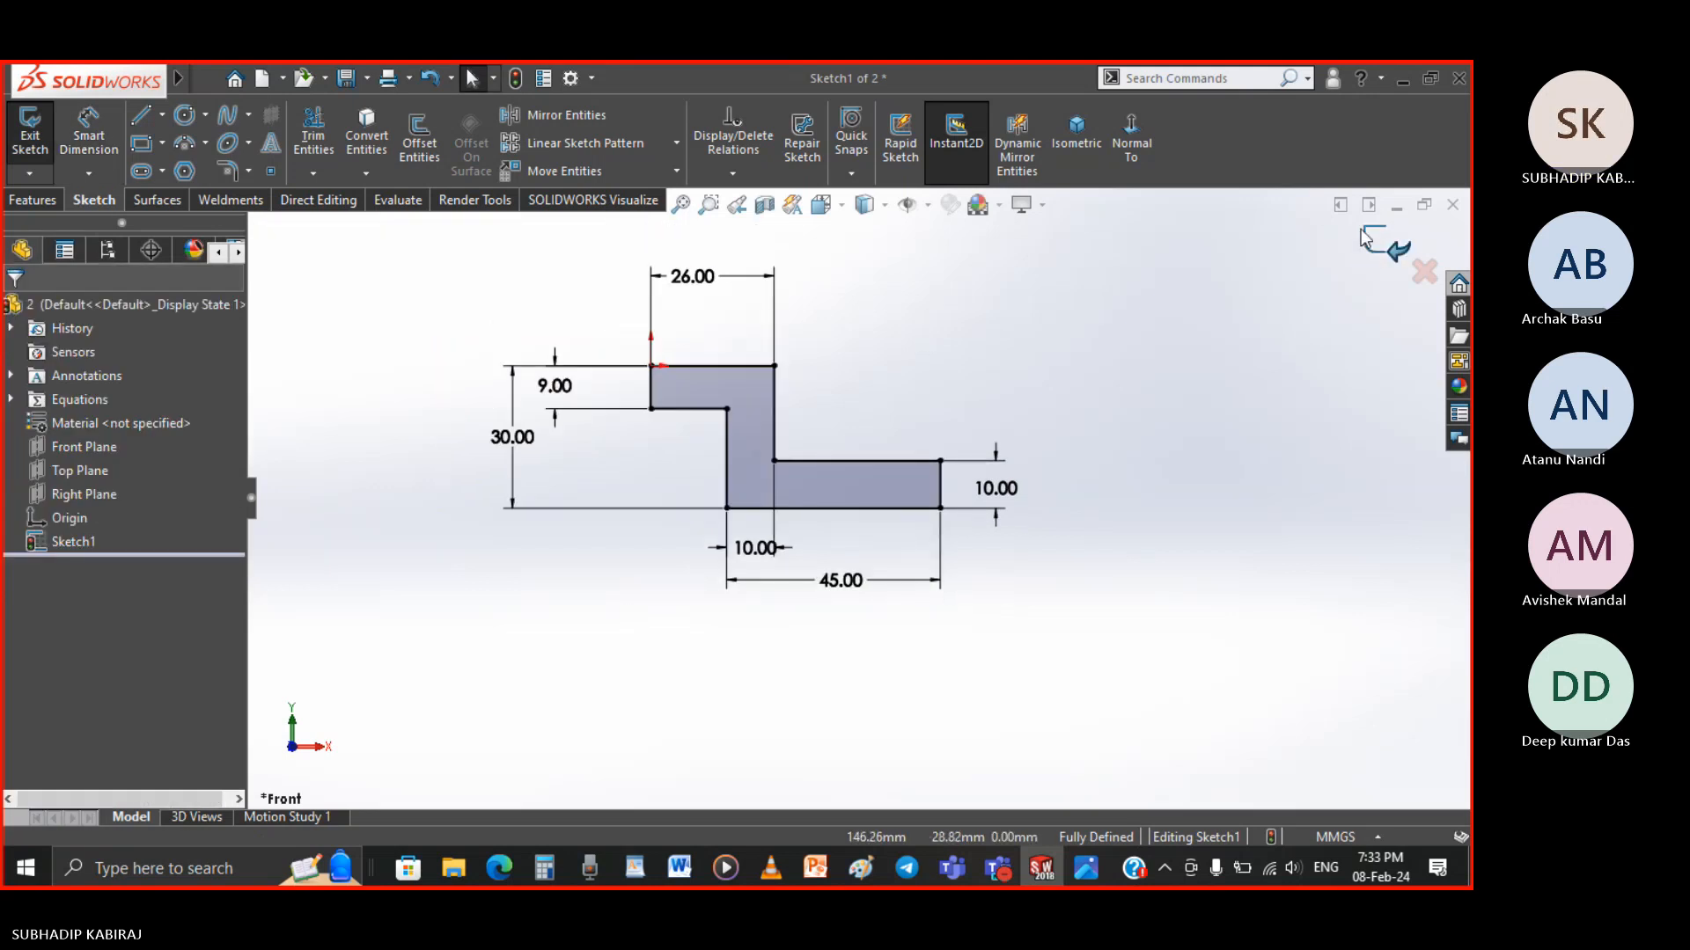
click(1387, 244)
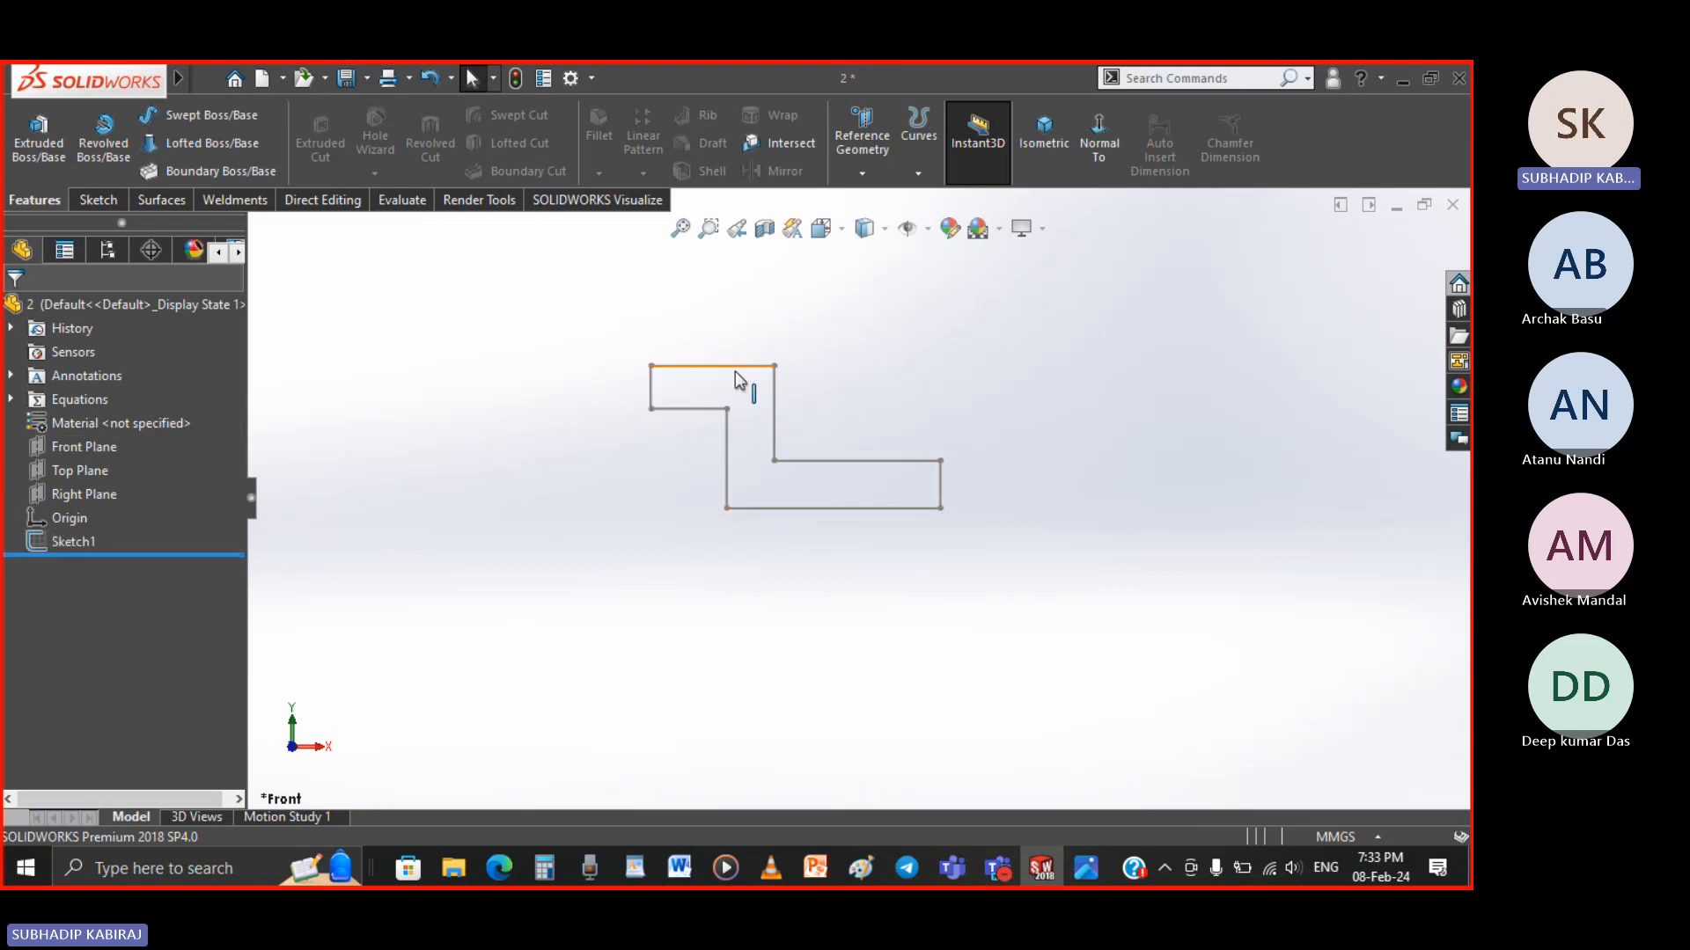
Extrude the Z-shaped profile 30 mm as a blind boss in the reversed direction, taking the width from the reference drawing
click(71, 541)
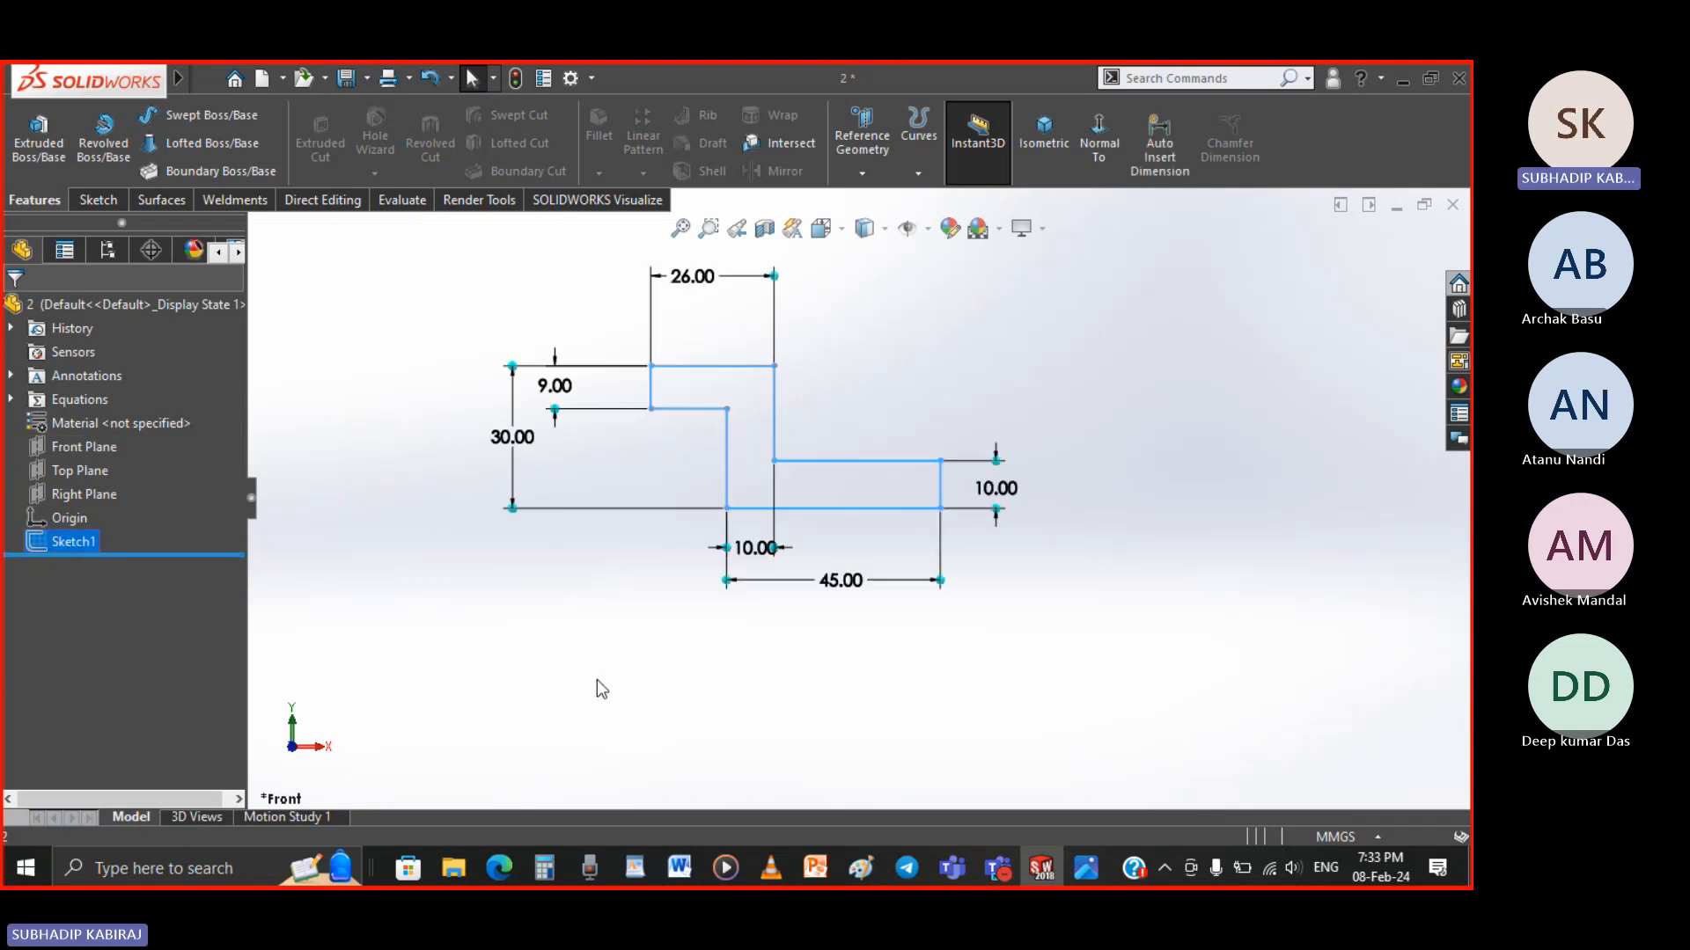
click(1044, 134)
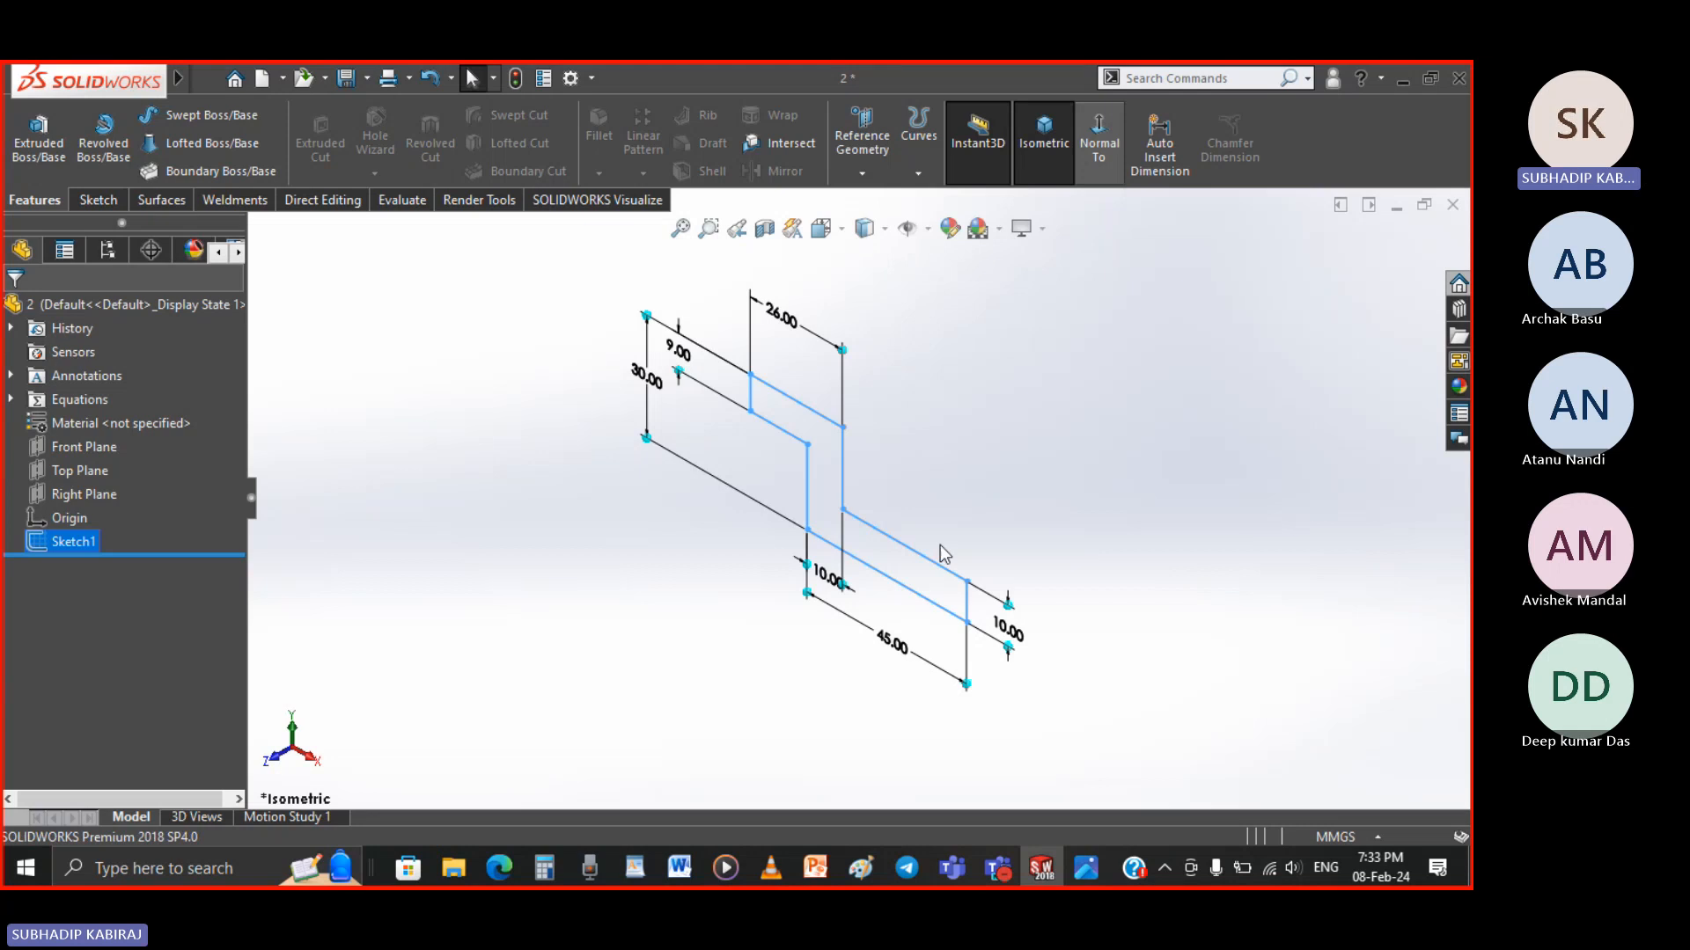
click(1089, 867)
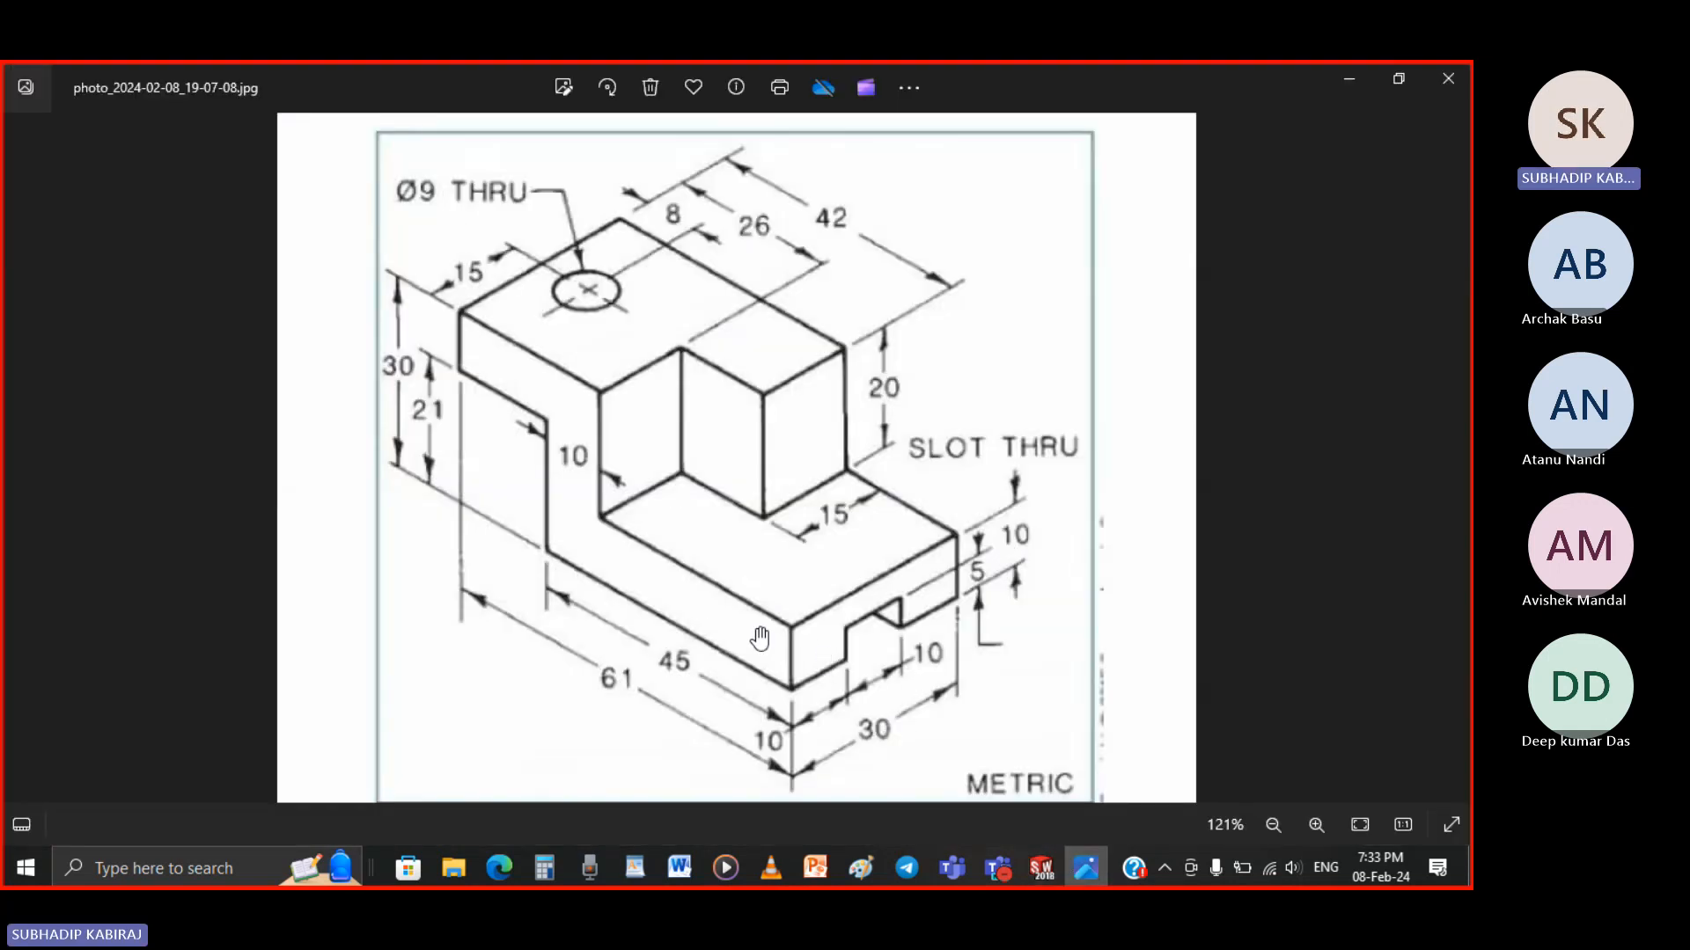
click(1053, 880)
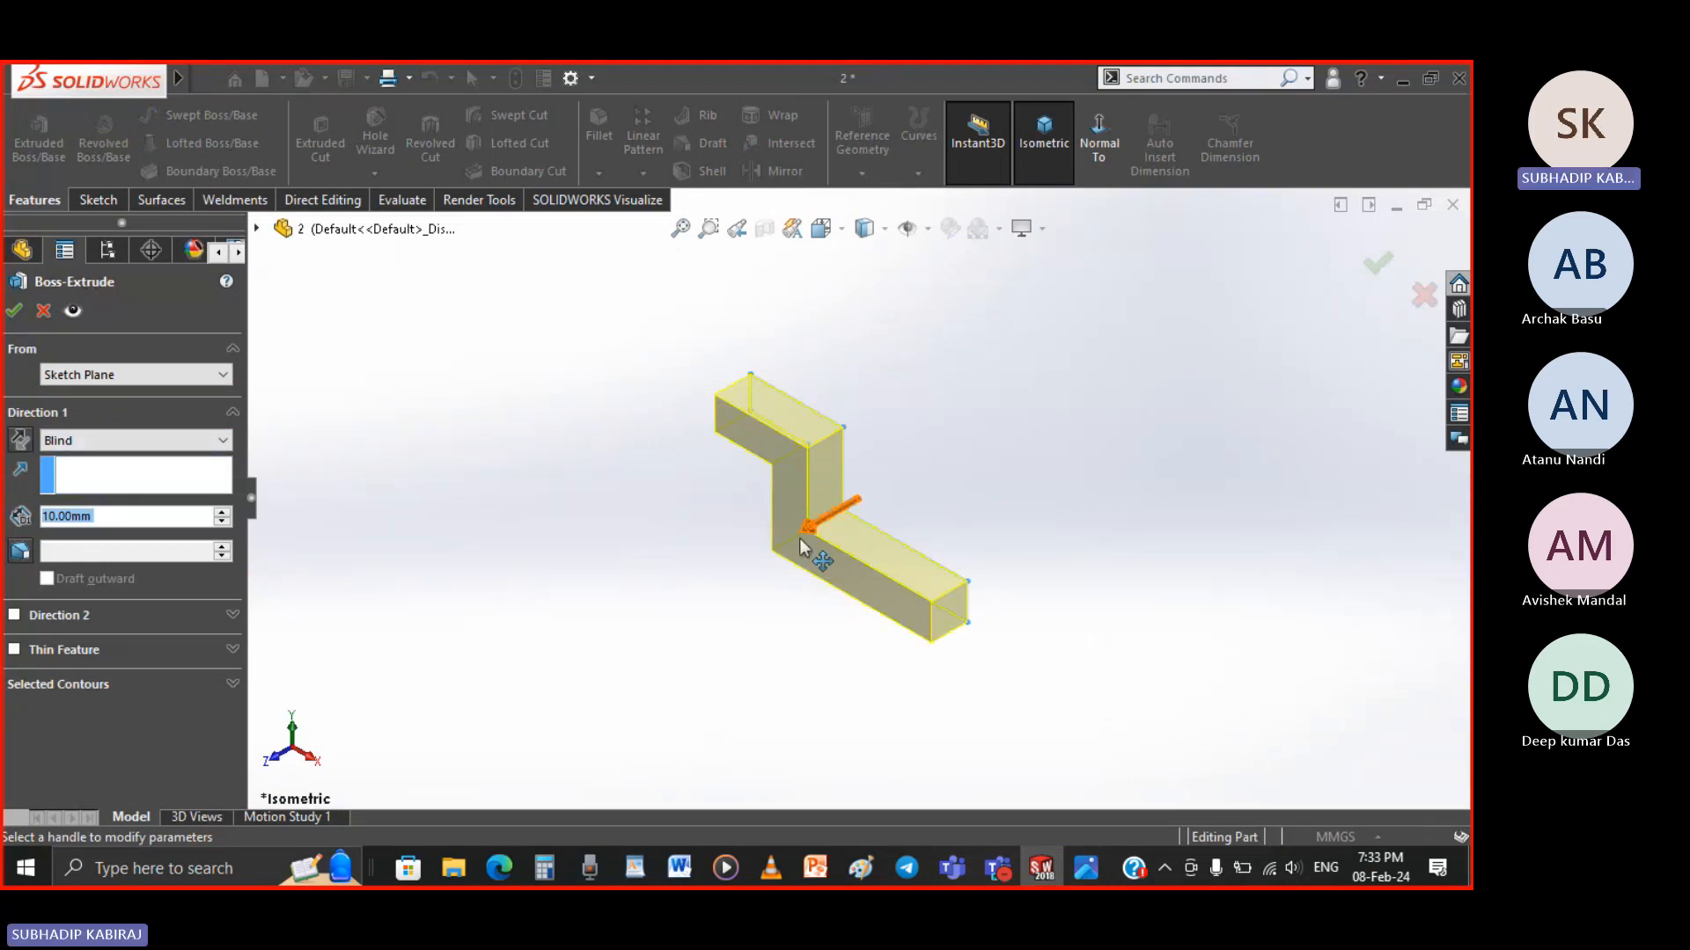
click(27, 445)
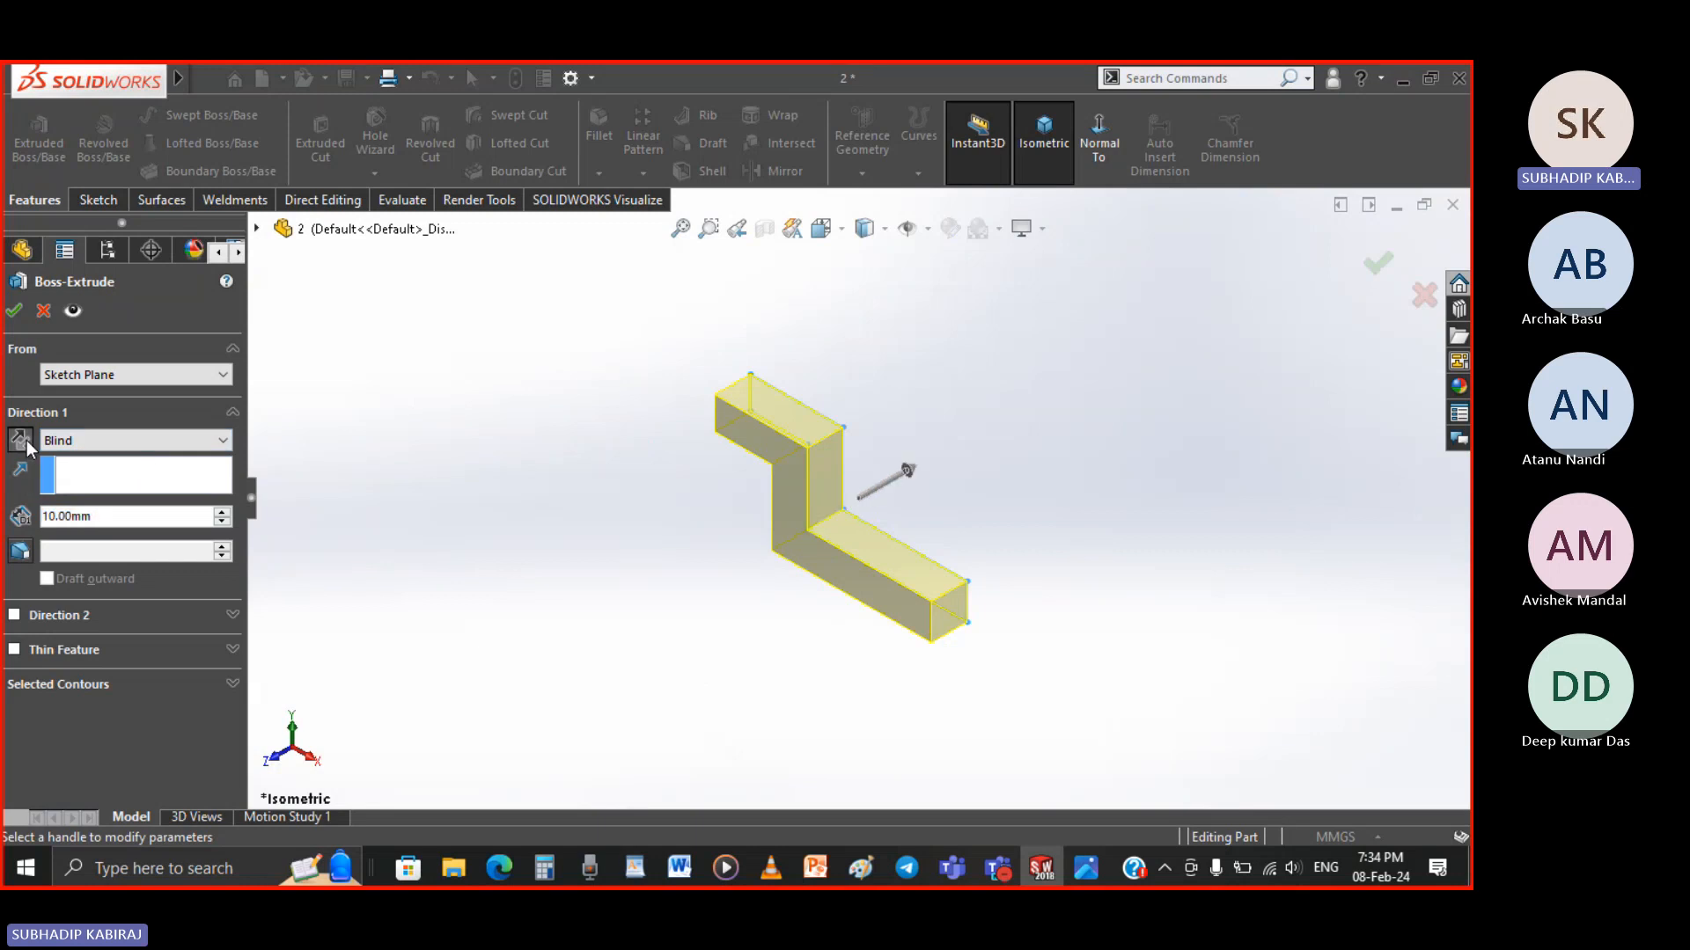
click(106, 516)
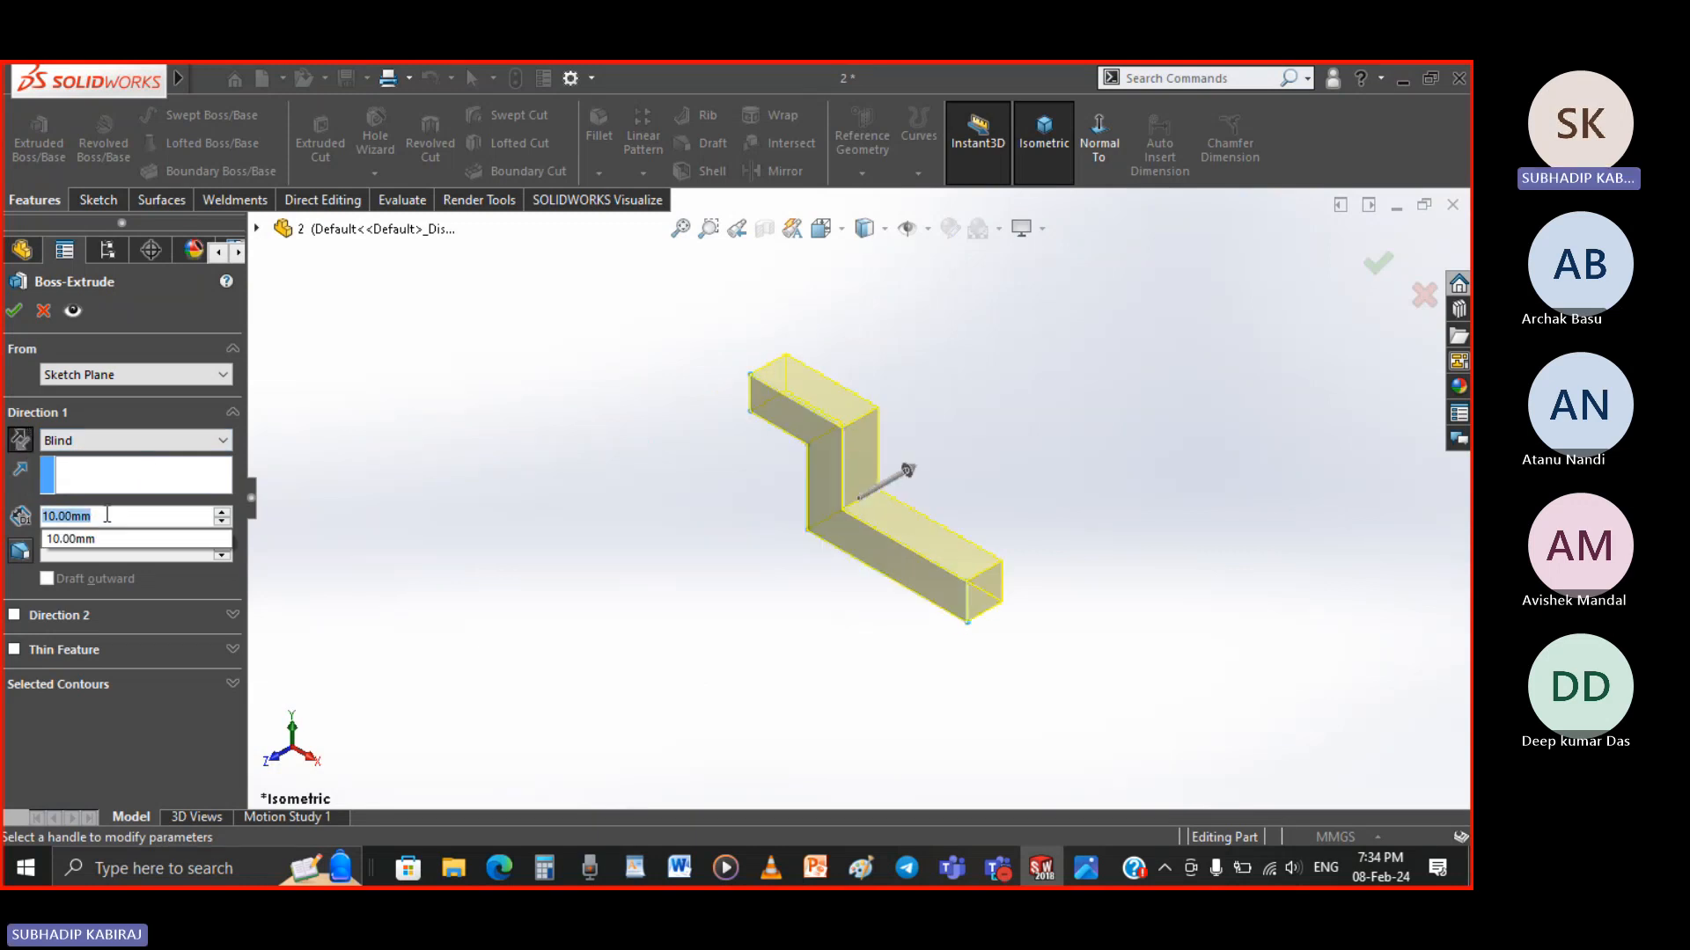
text(30)
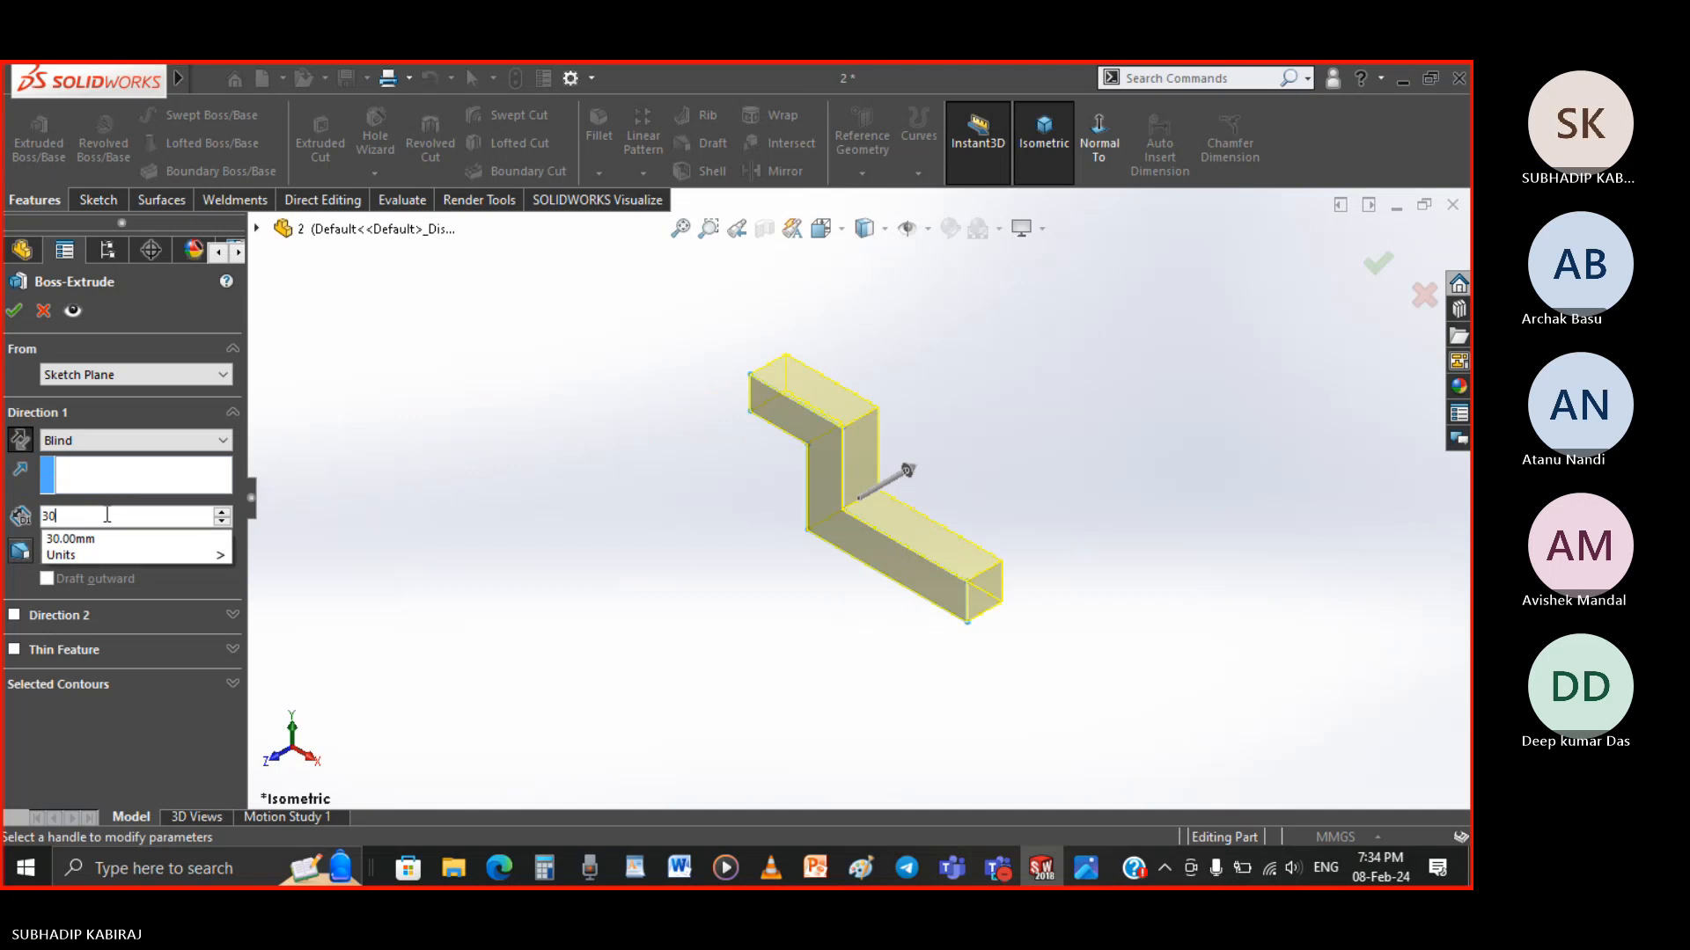
key(Return)
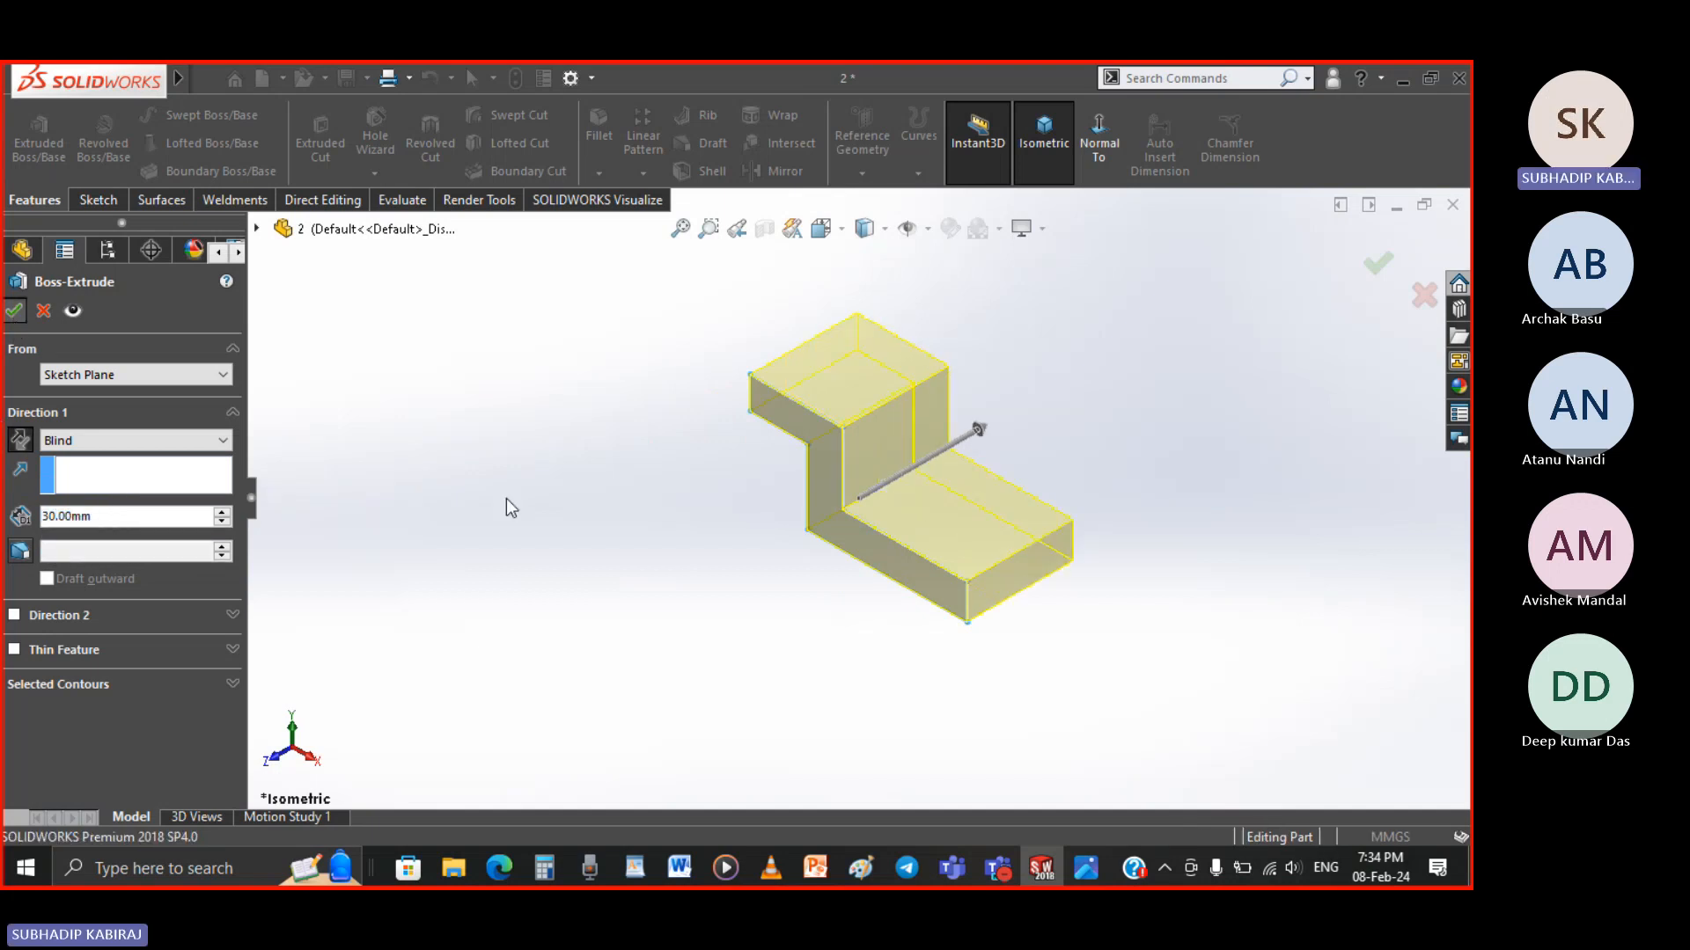
key(Return)
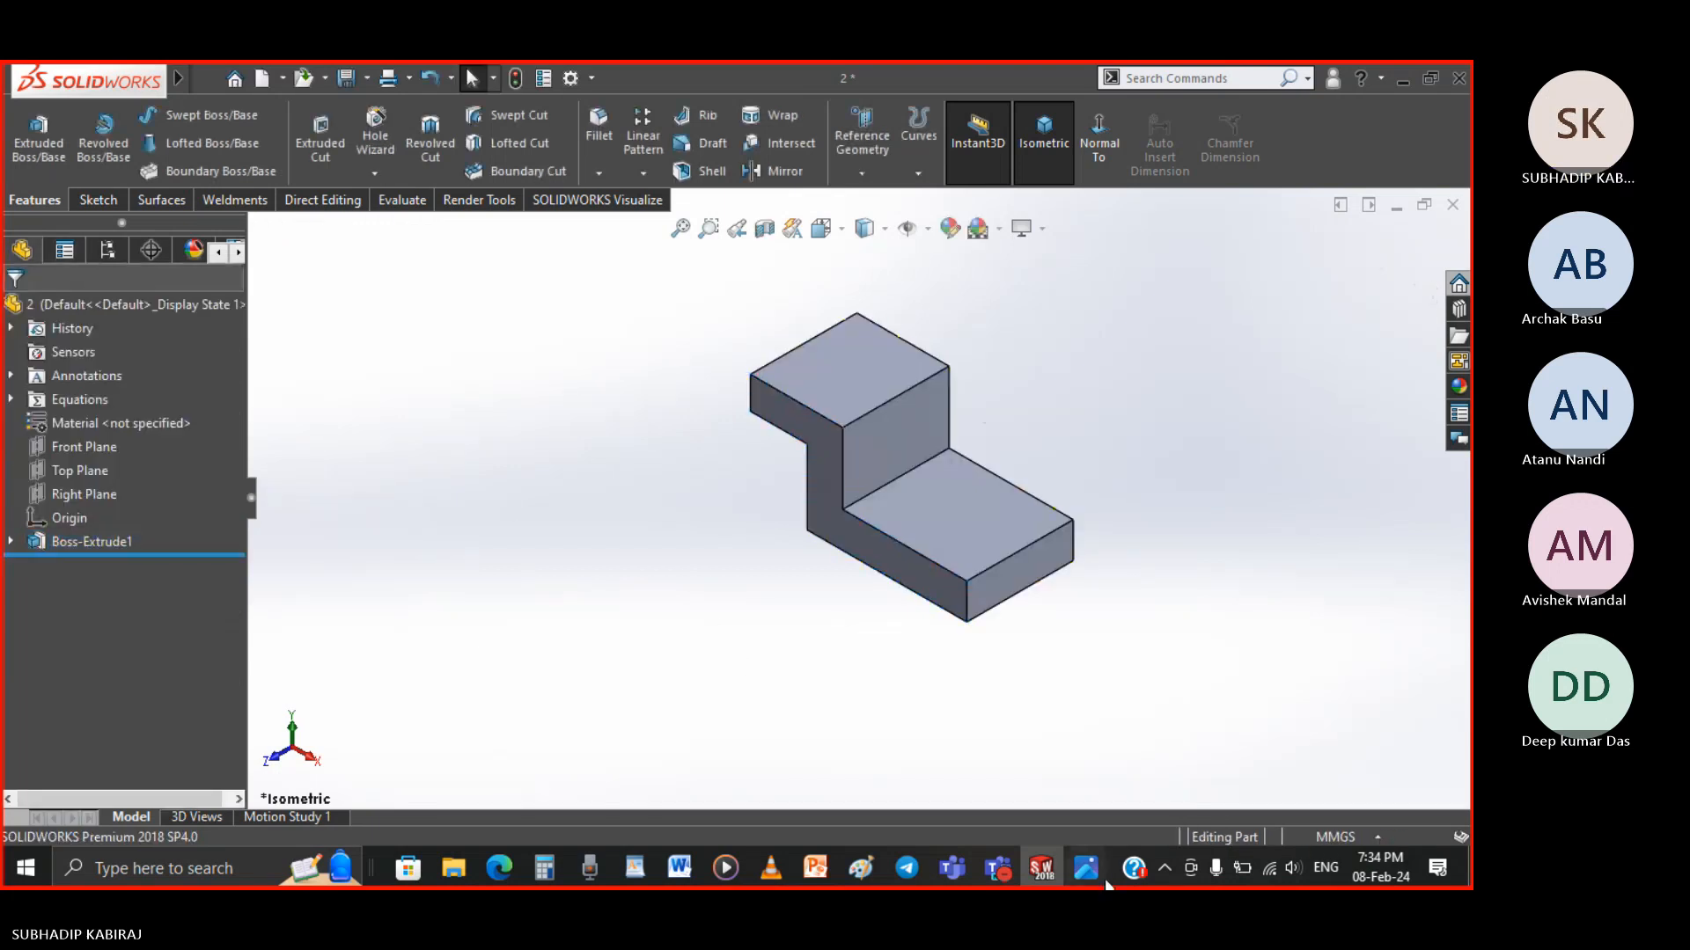
Examine the raised corner block in the reference drawing and the matching top face of the model's lower leg
click(1086, 868)
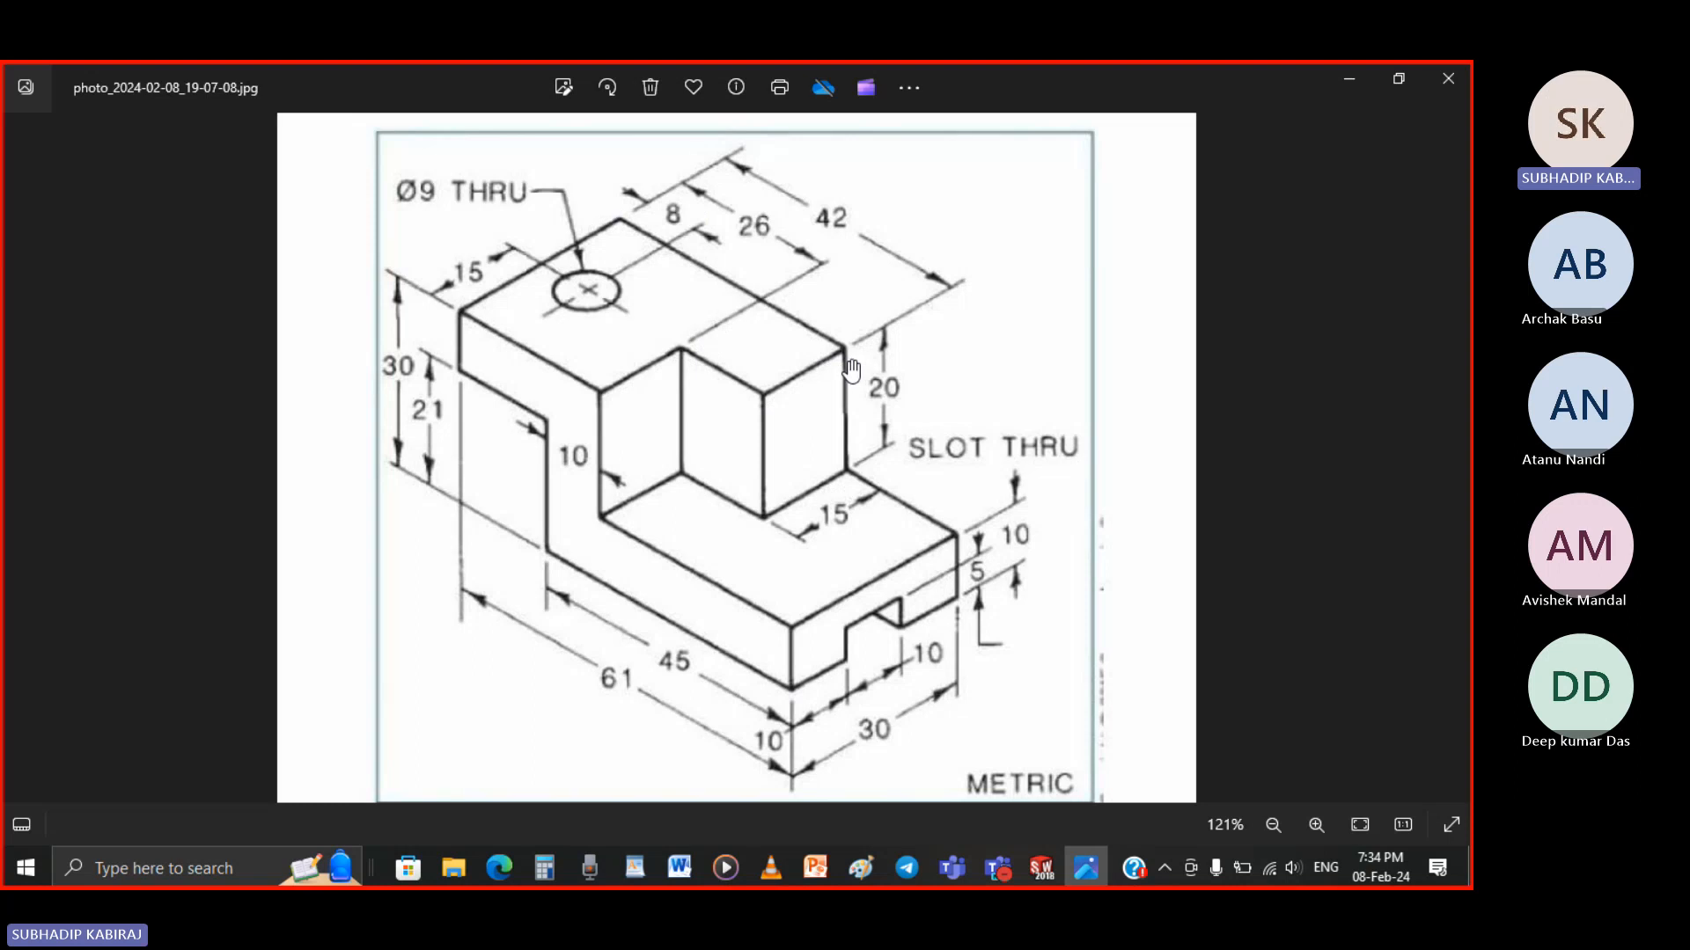
click(1056, 874)
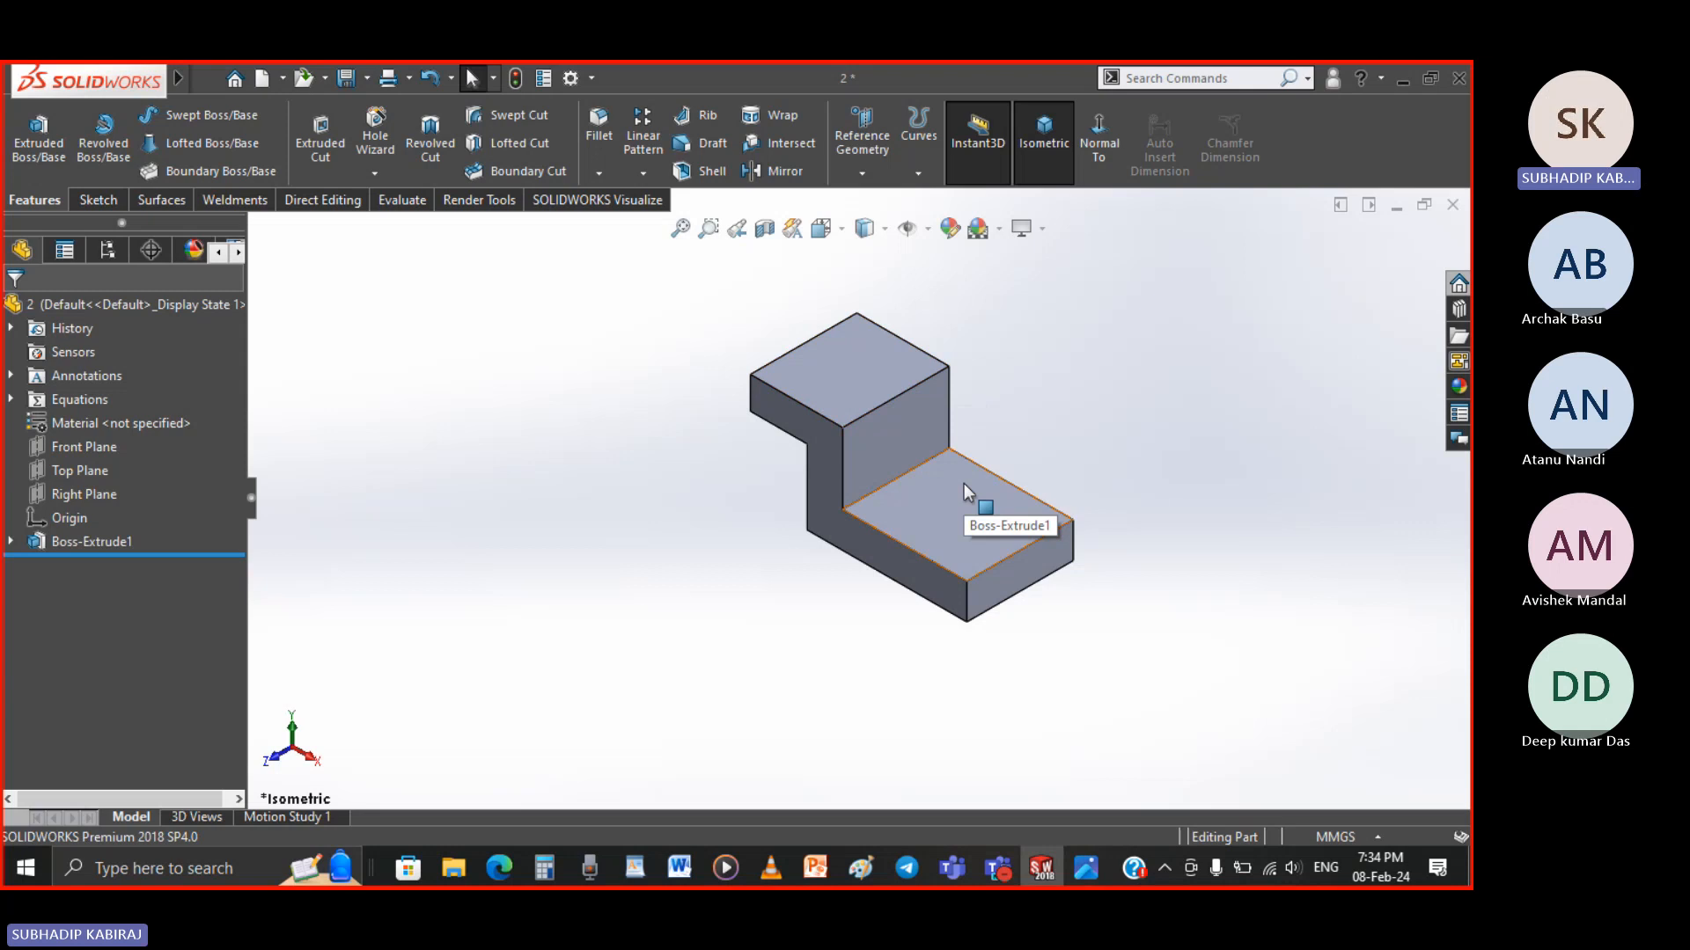
click(1088, 884)
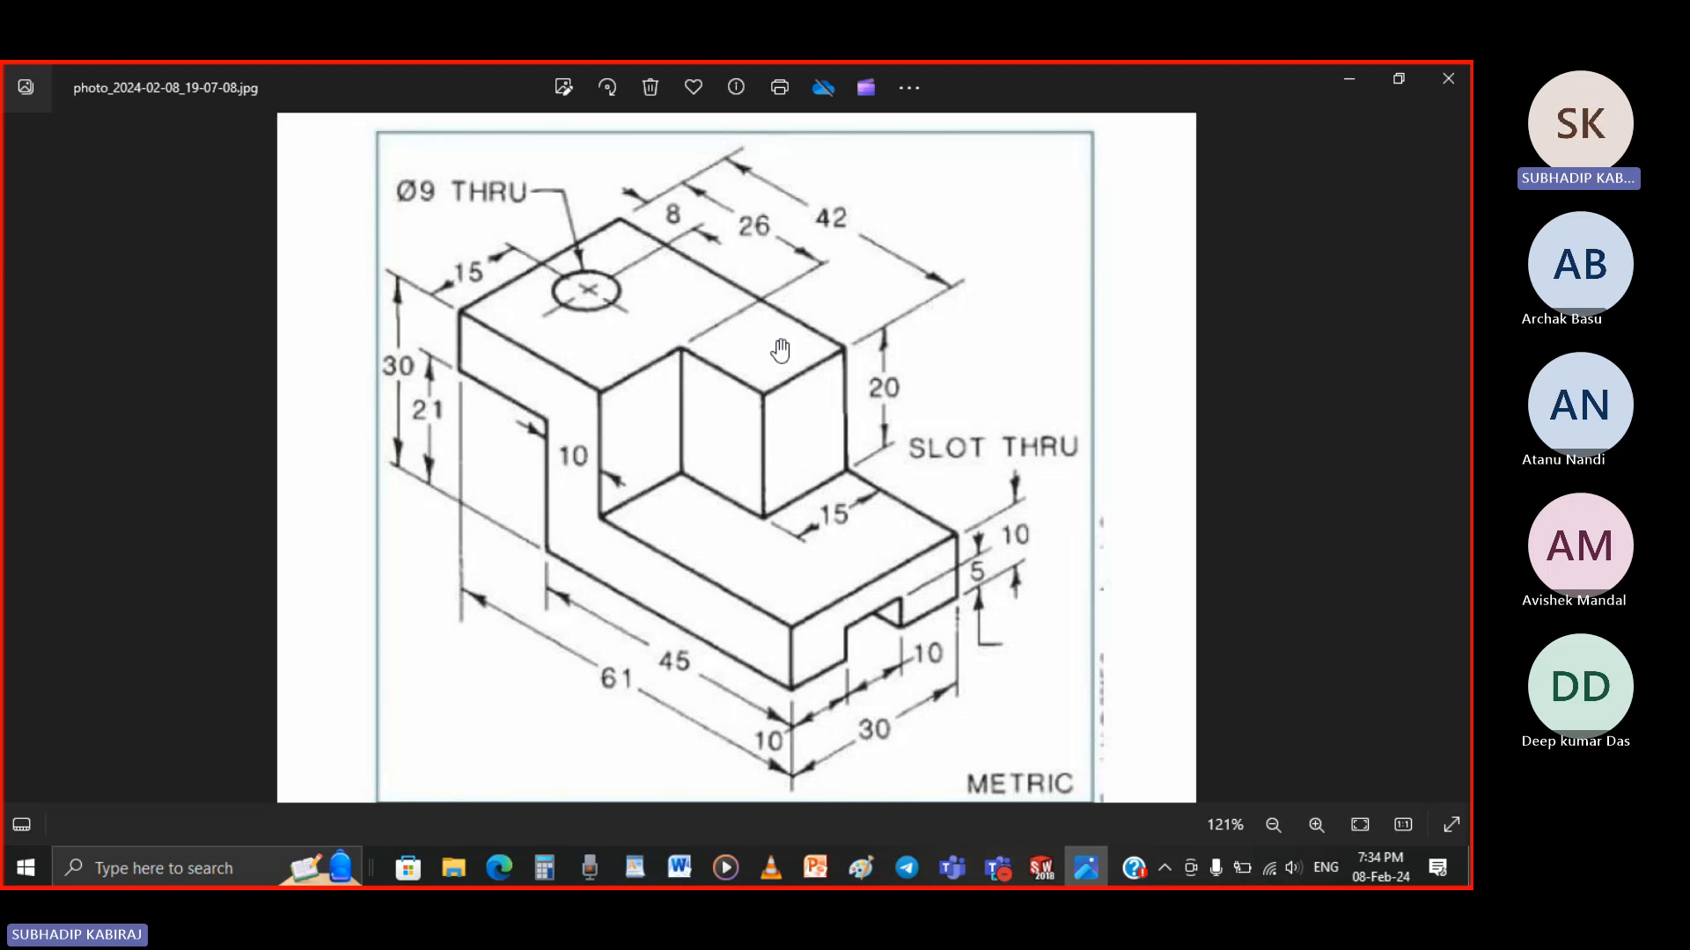
click(1041, 873)
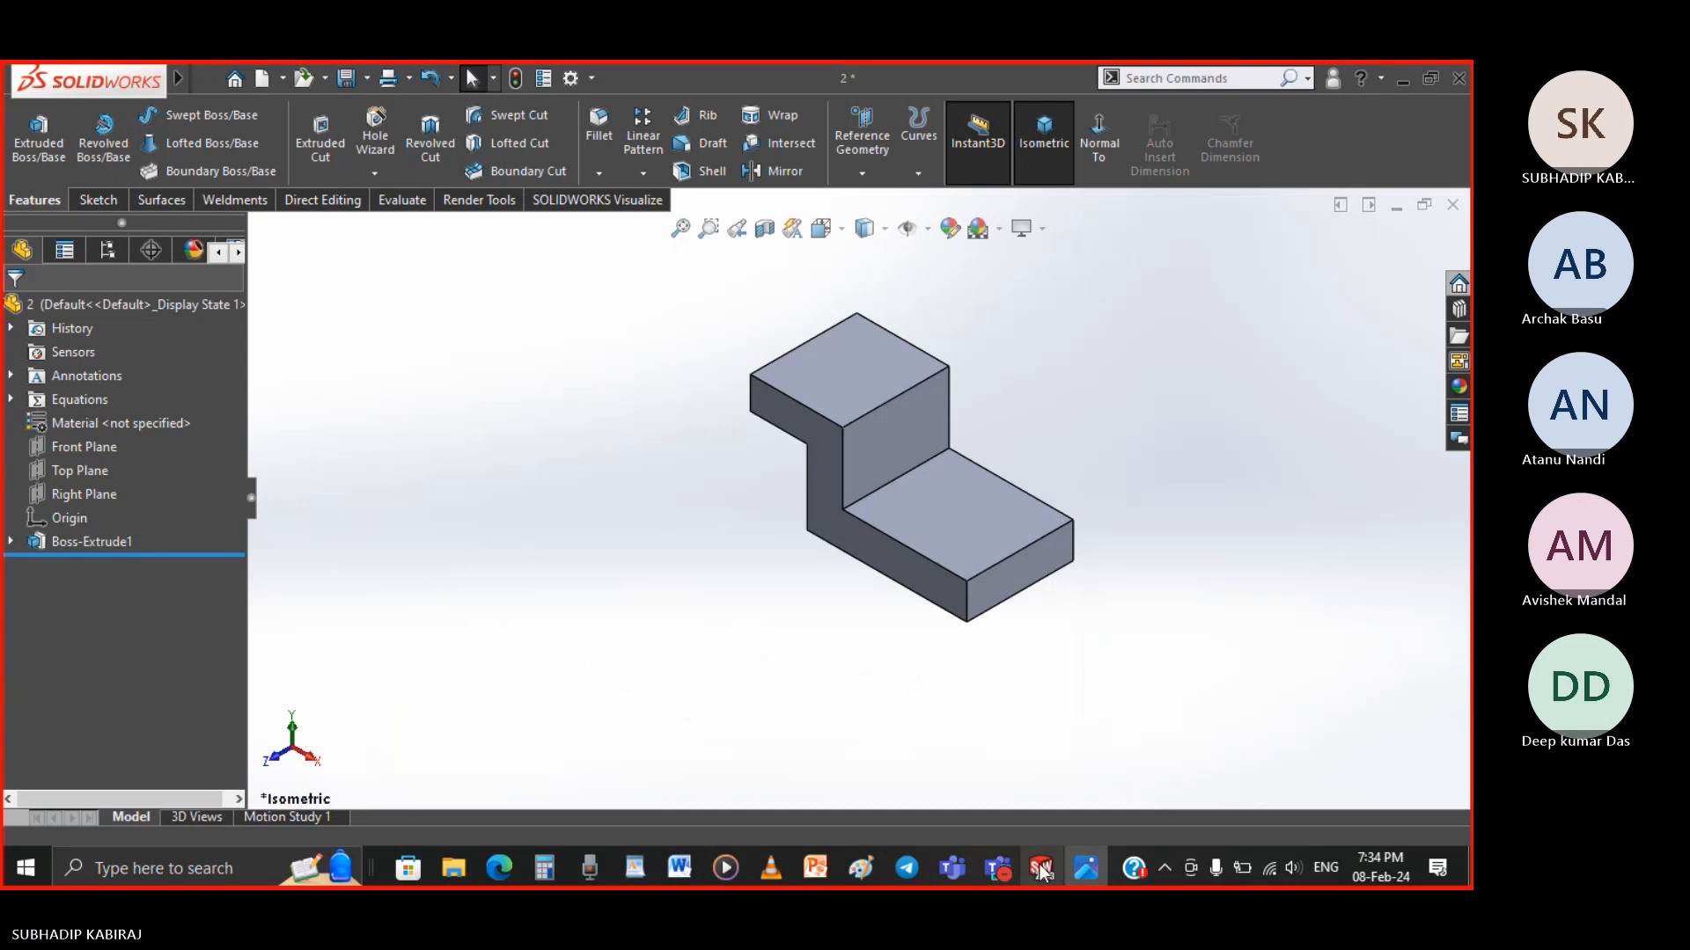
click(917, 494)
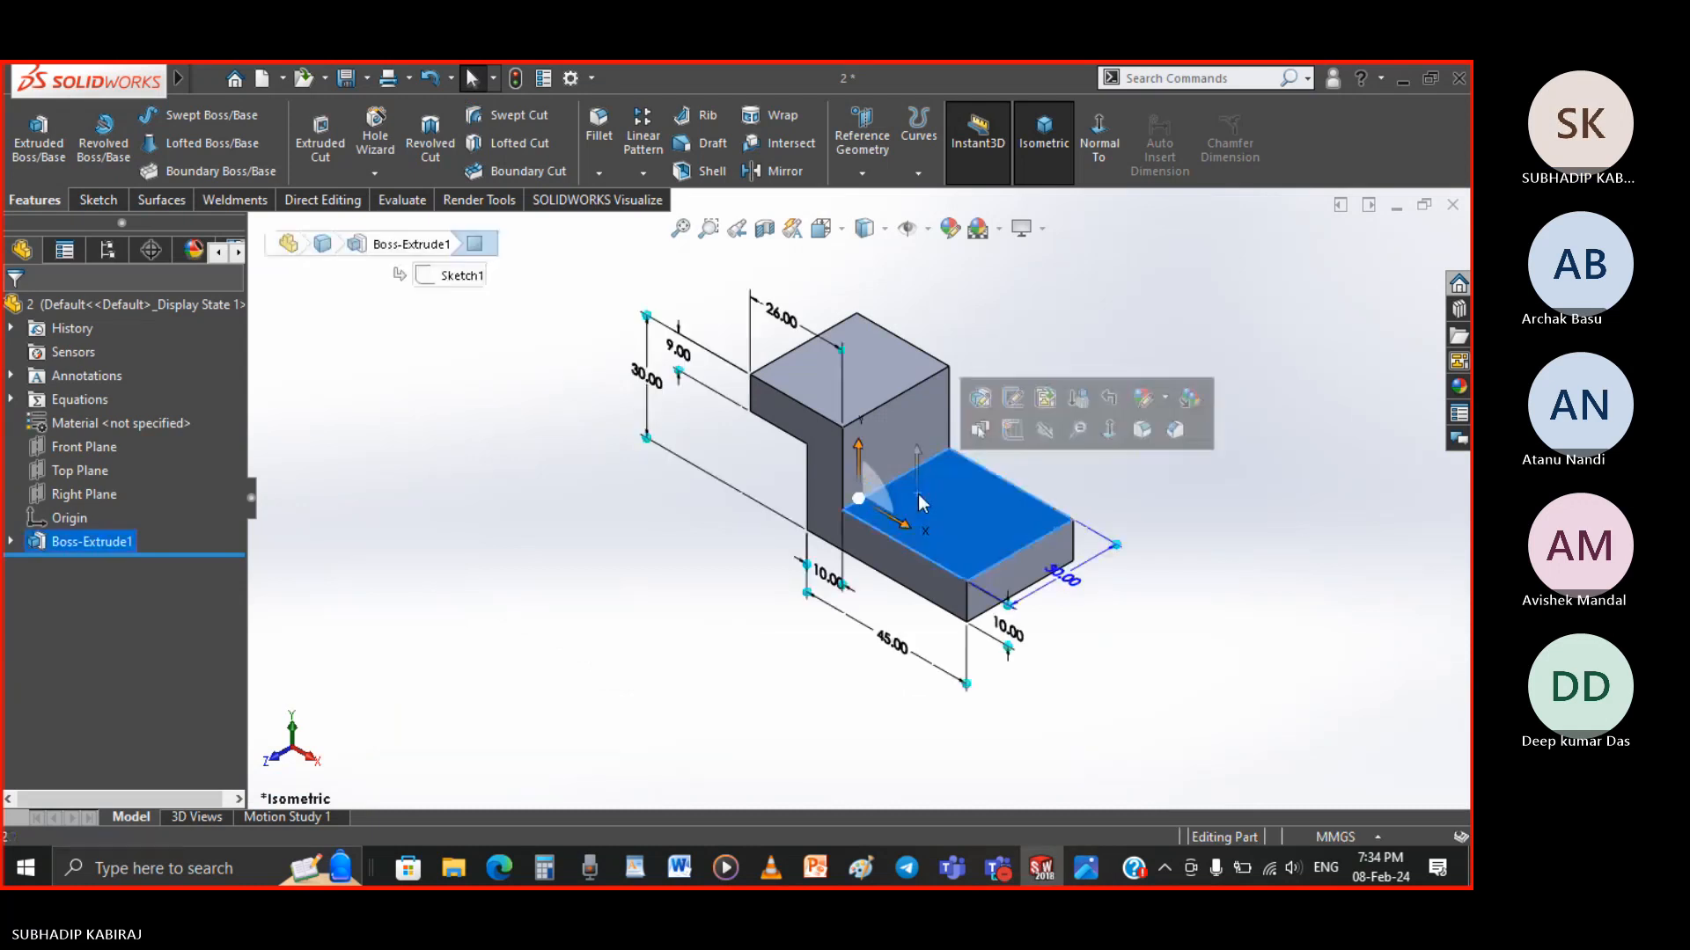
click(1008, 431)
click(691, 604)
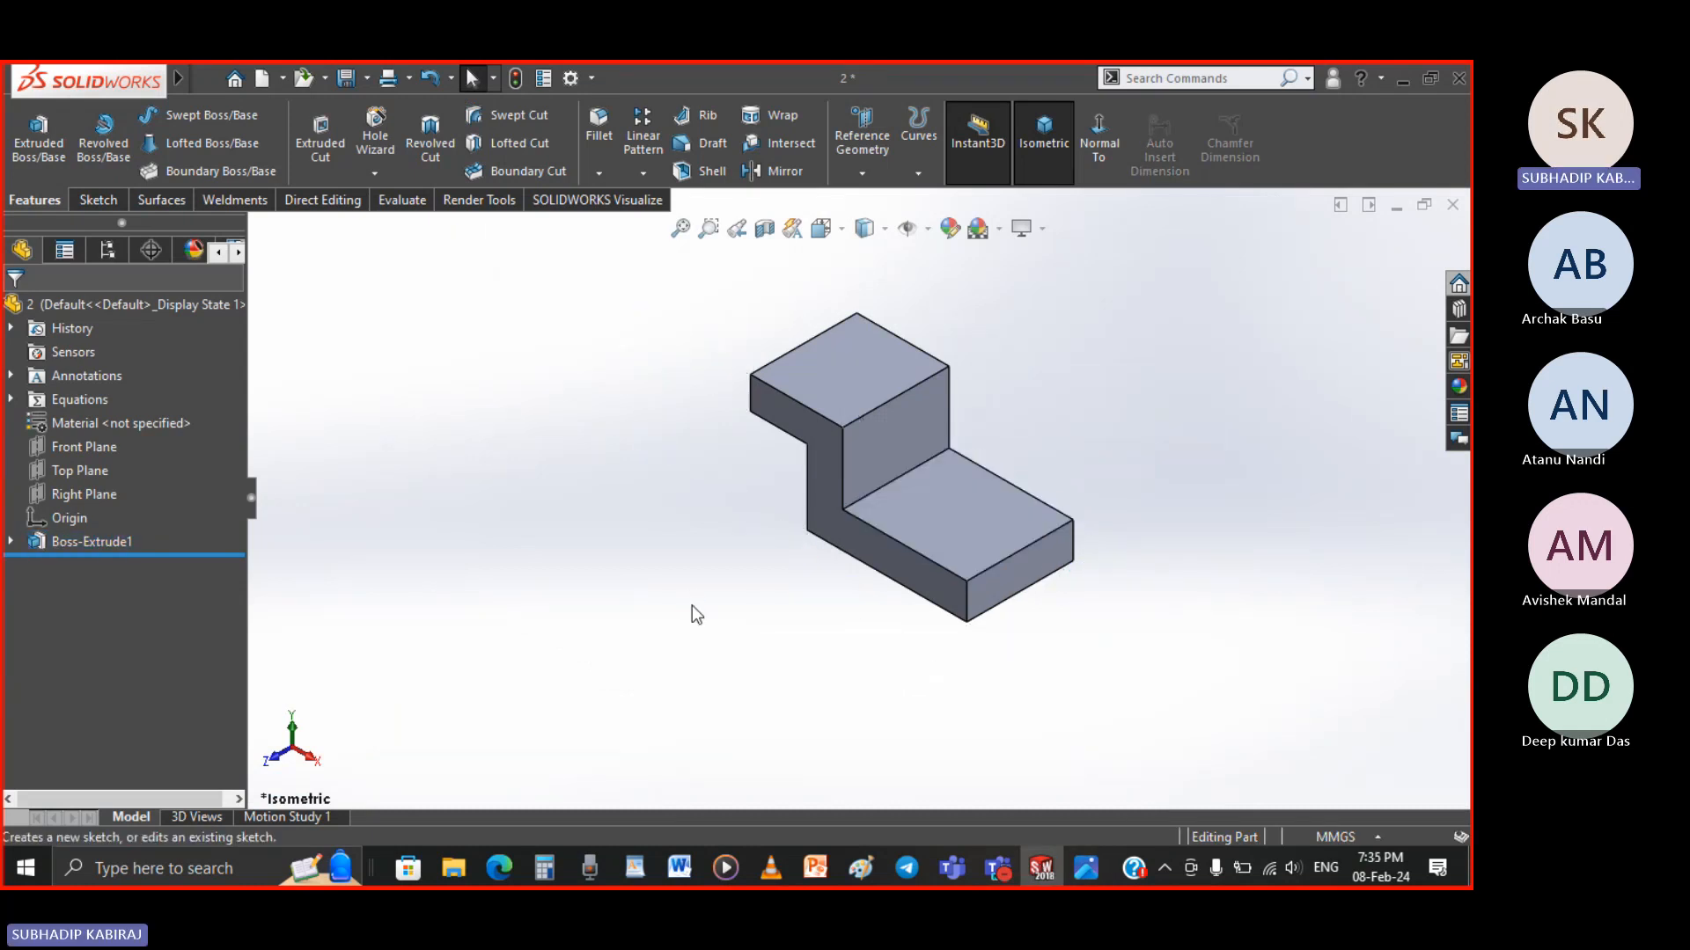
click(940, 521)
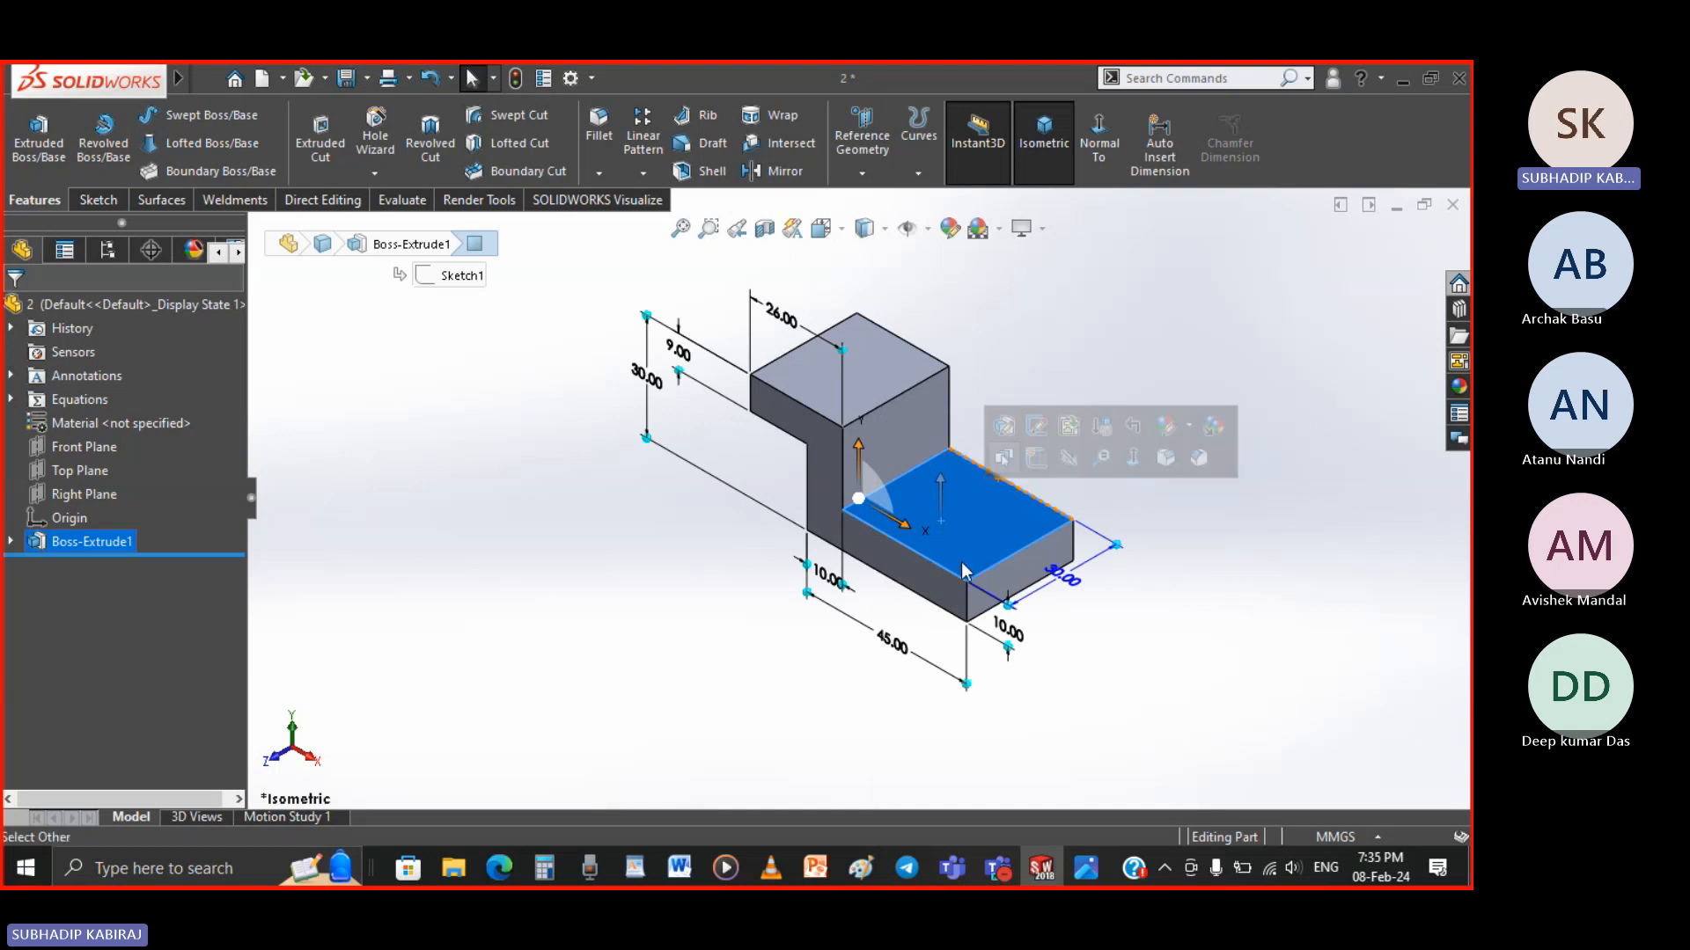
key(Escape)
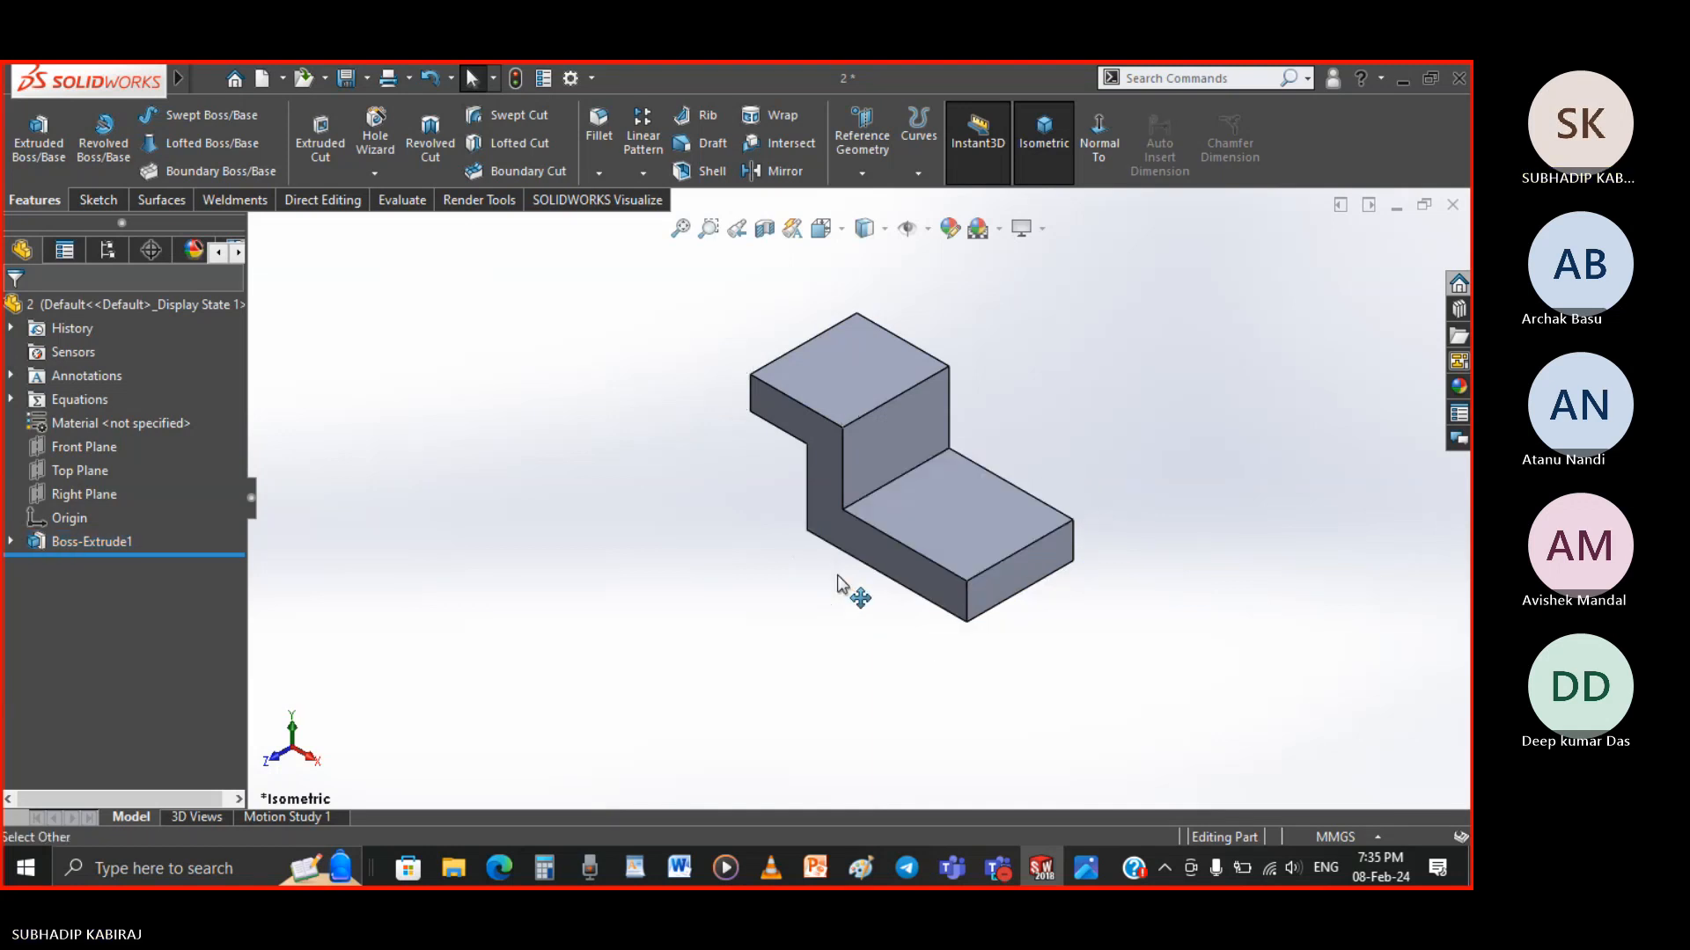
Sketch a corner rectangle on the lower leg's top face, starting from the rear corner where it meets the upright
click(123, 204)
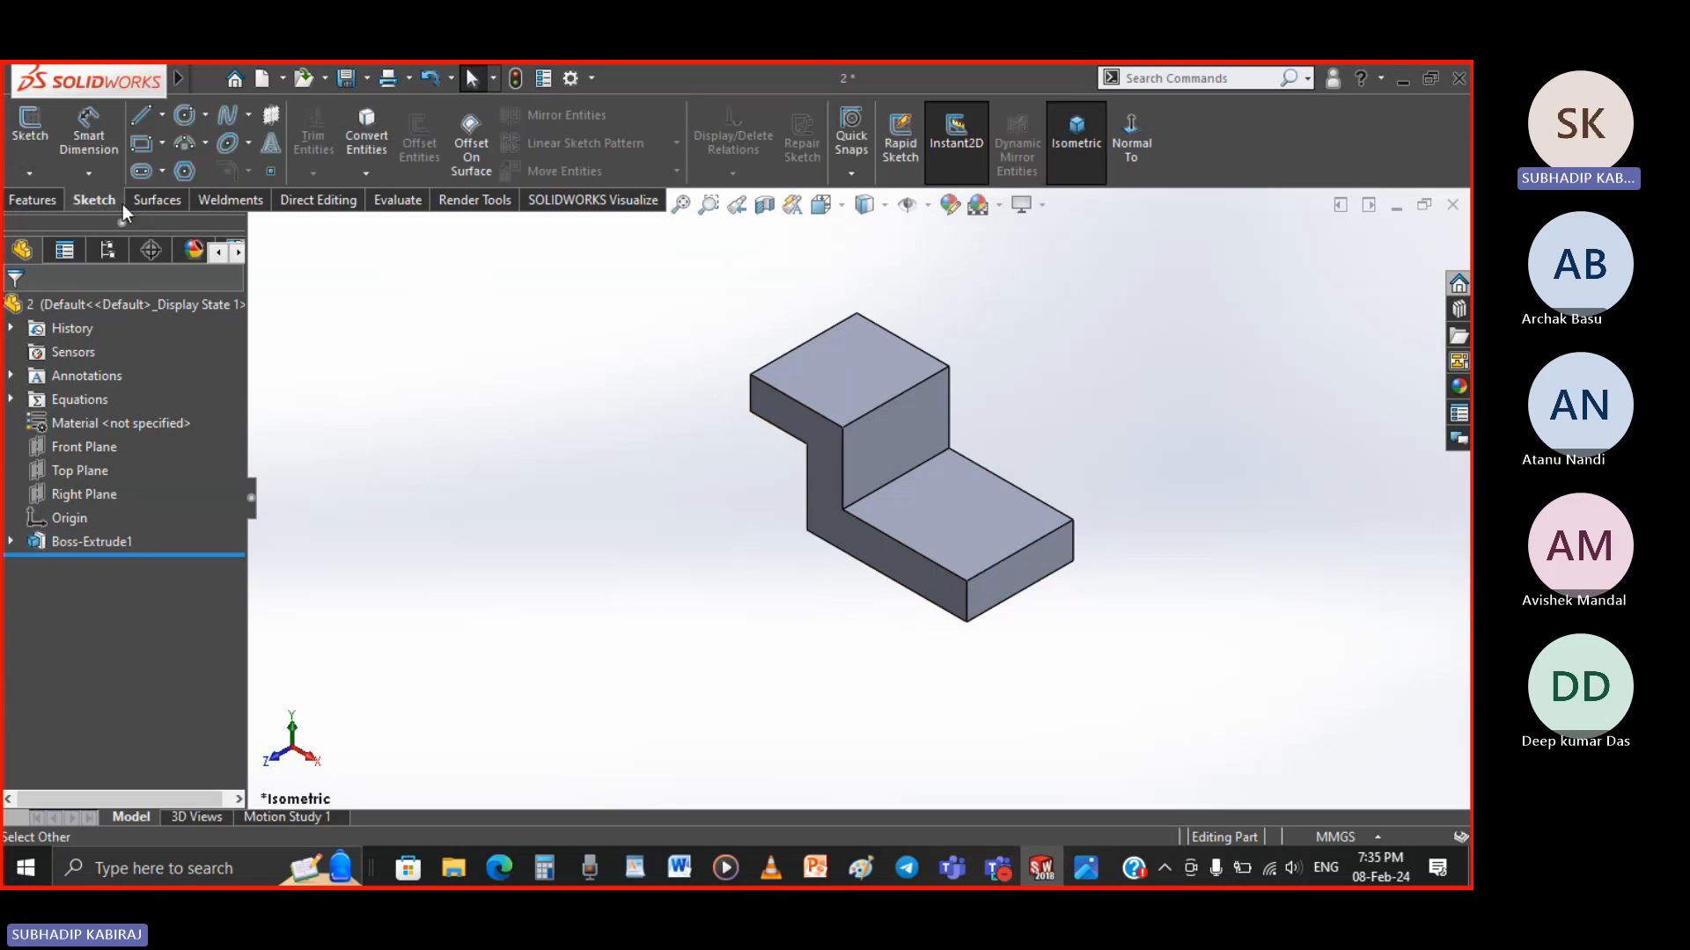
click(37, 143)
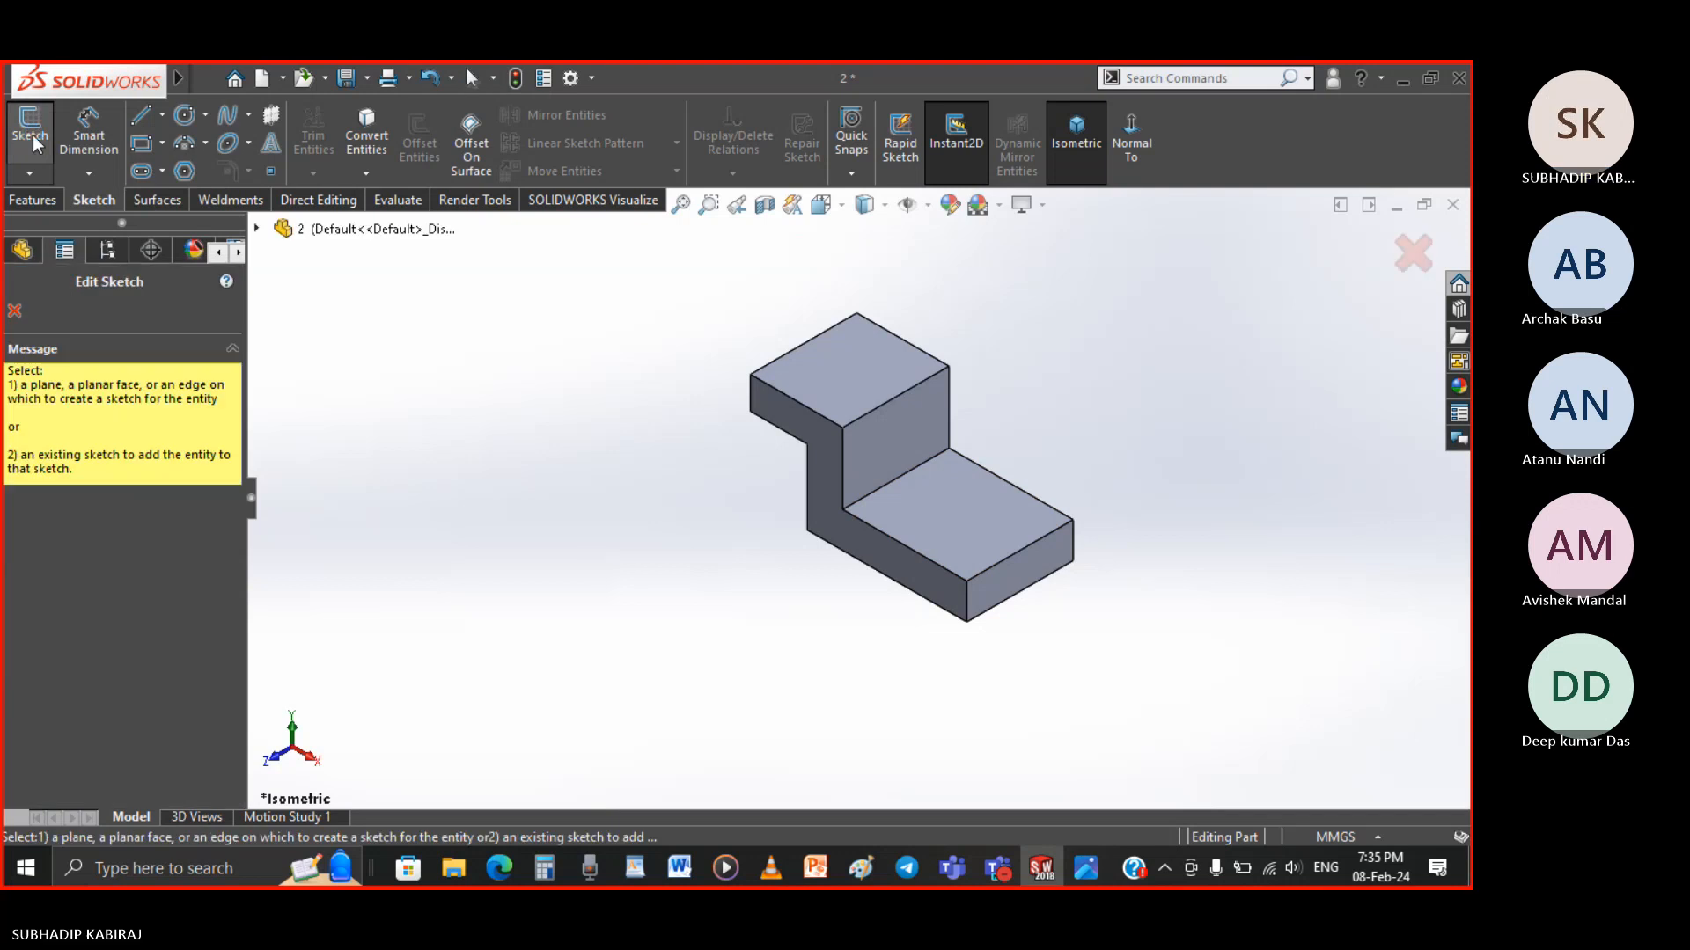
click(941, 507)
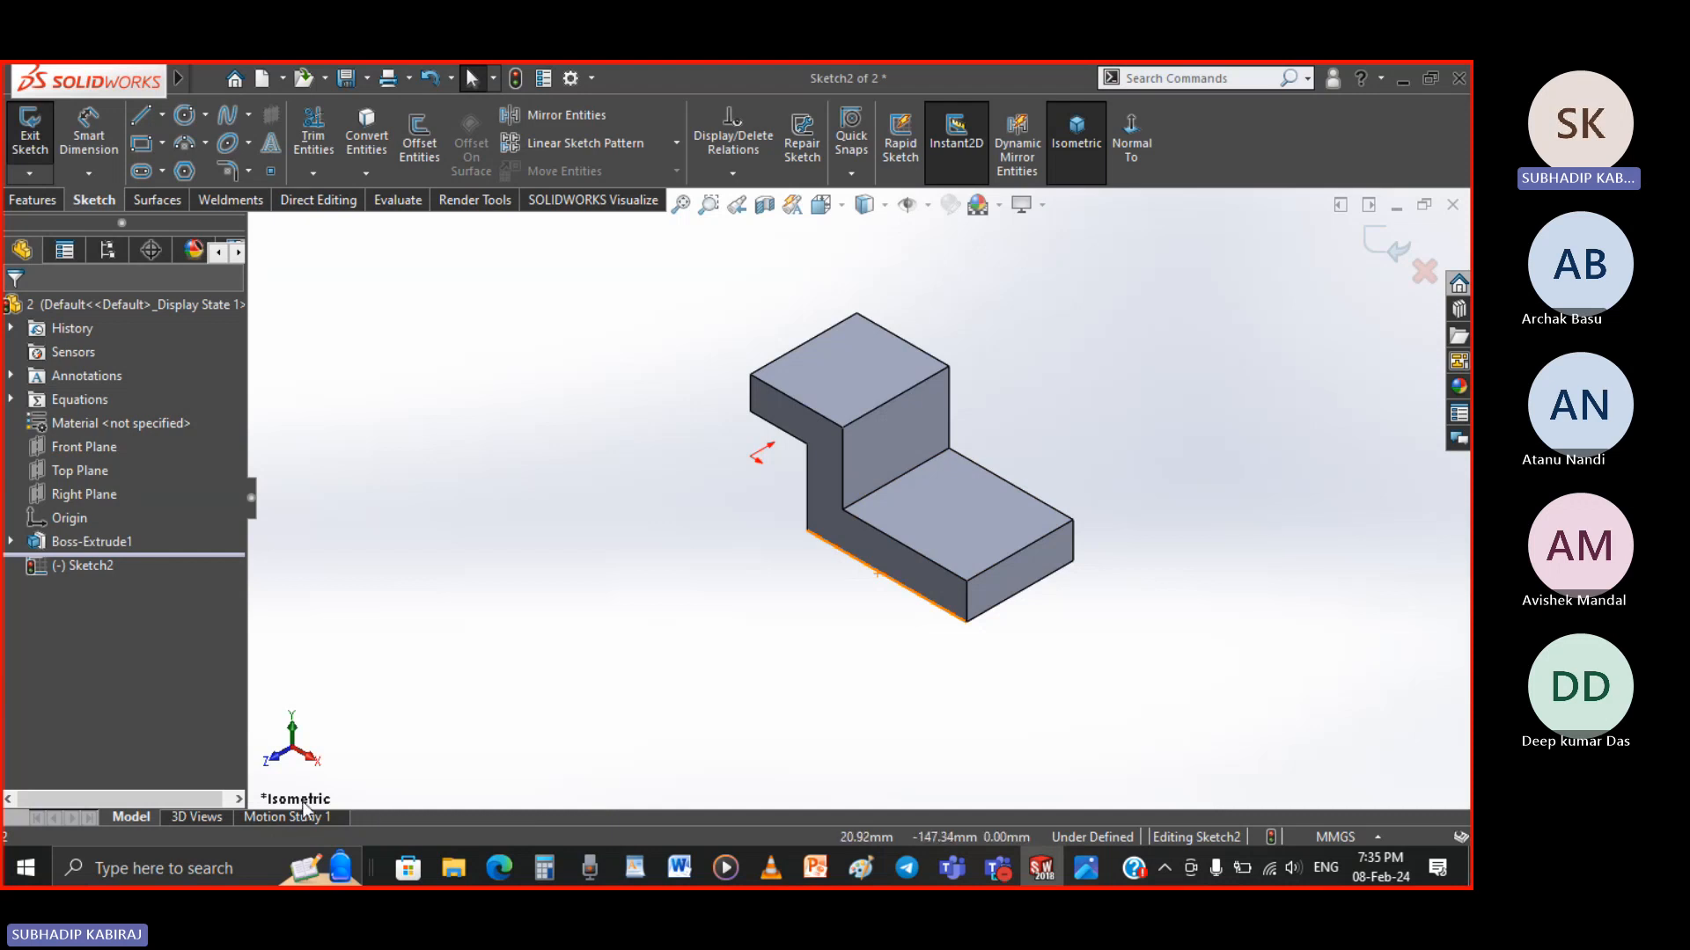
click(1144, 148)
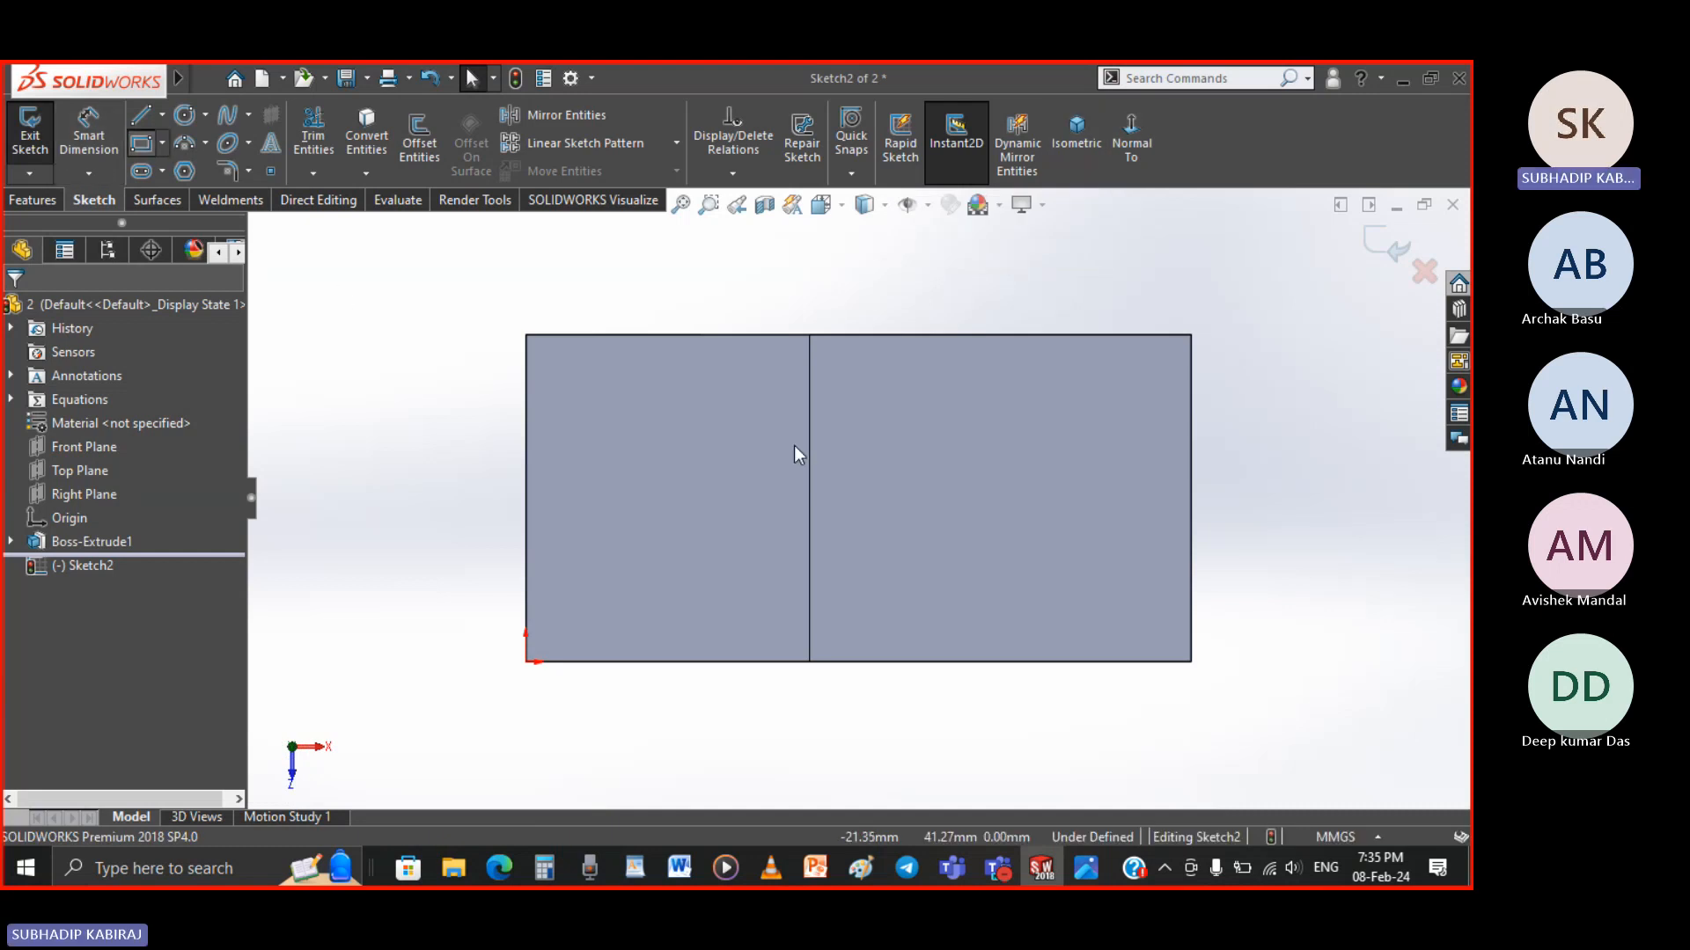
click(810, 334)
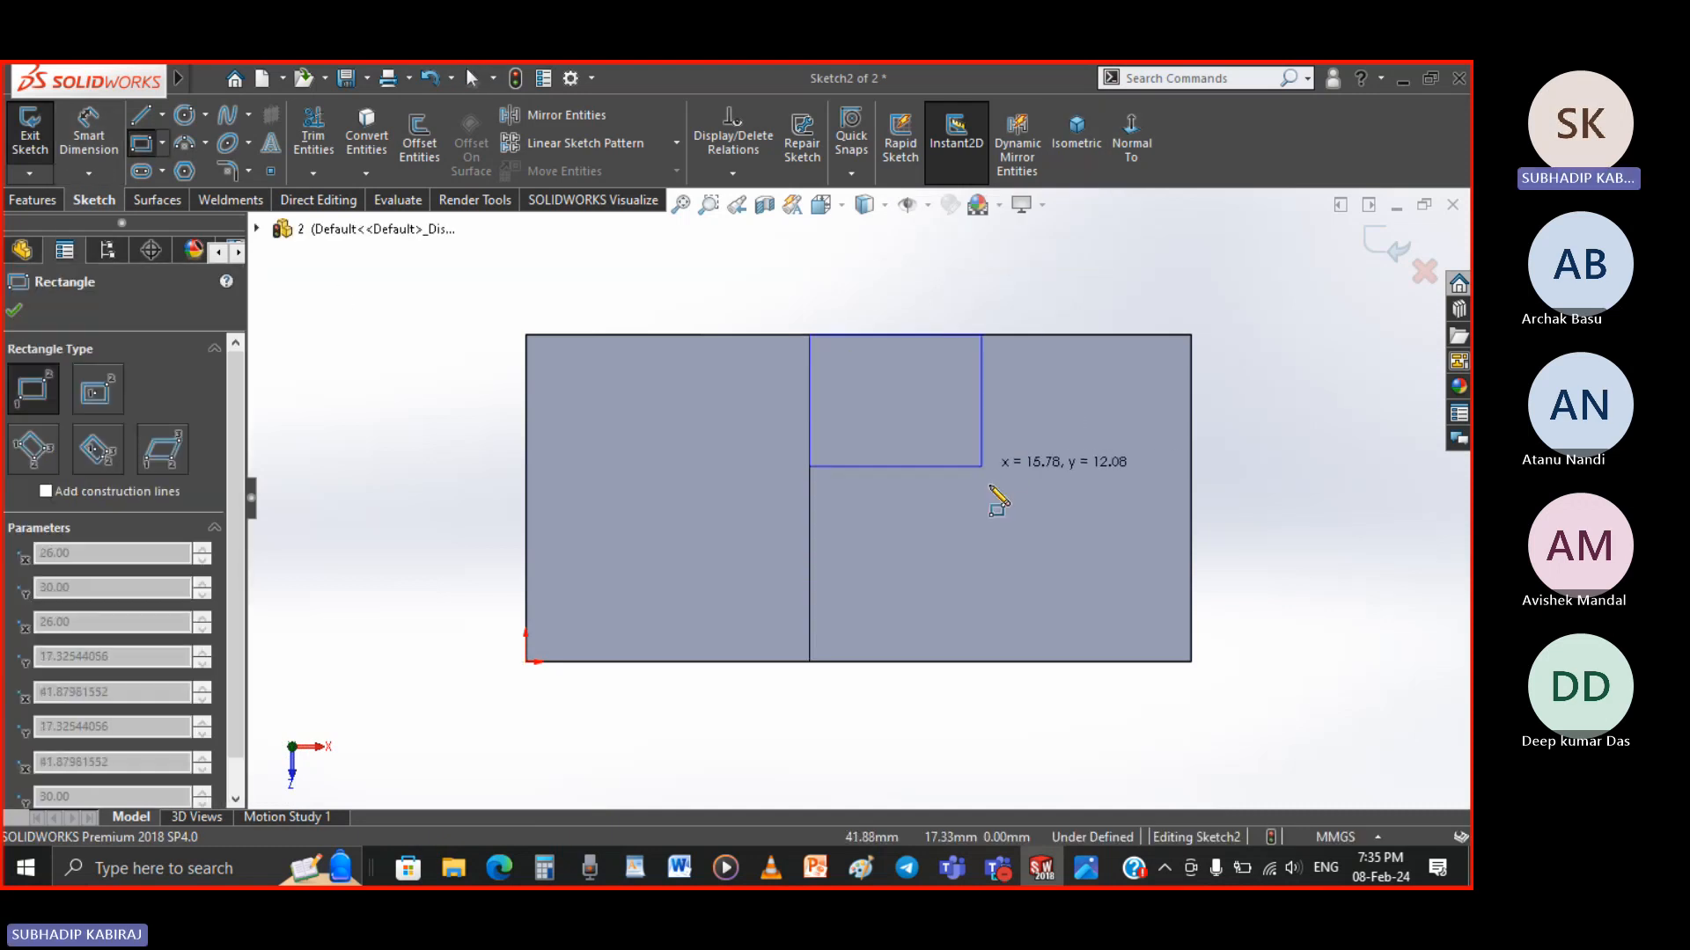
click(1005, 486)
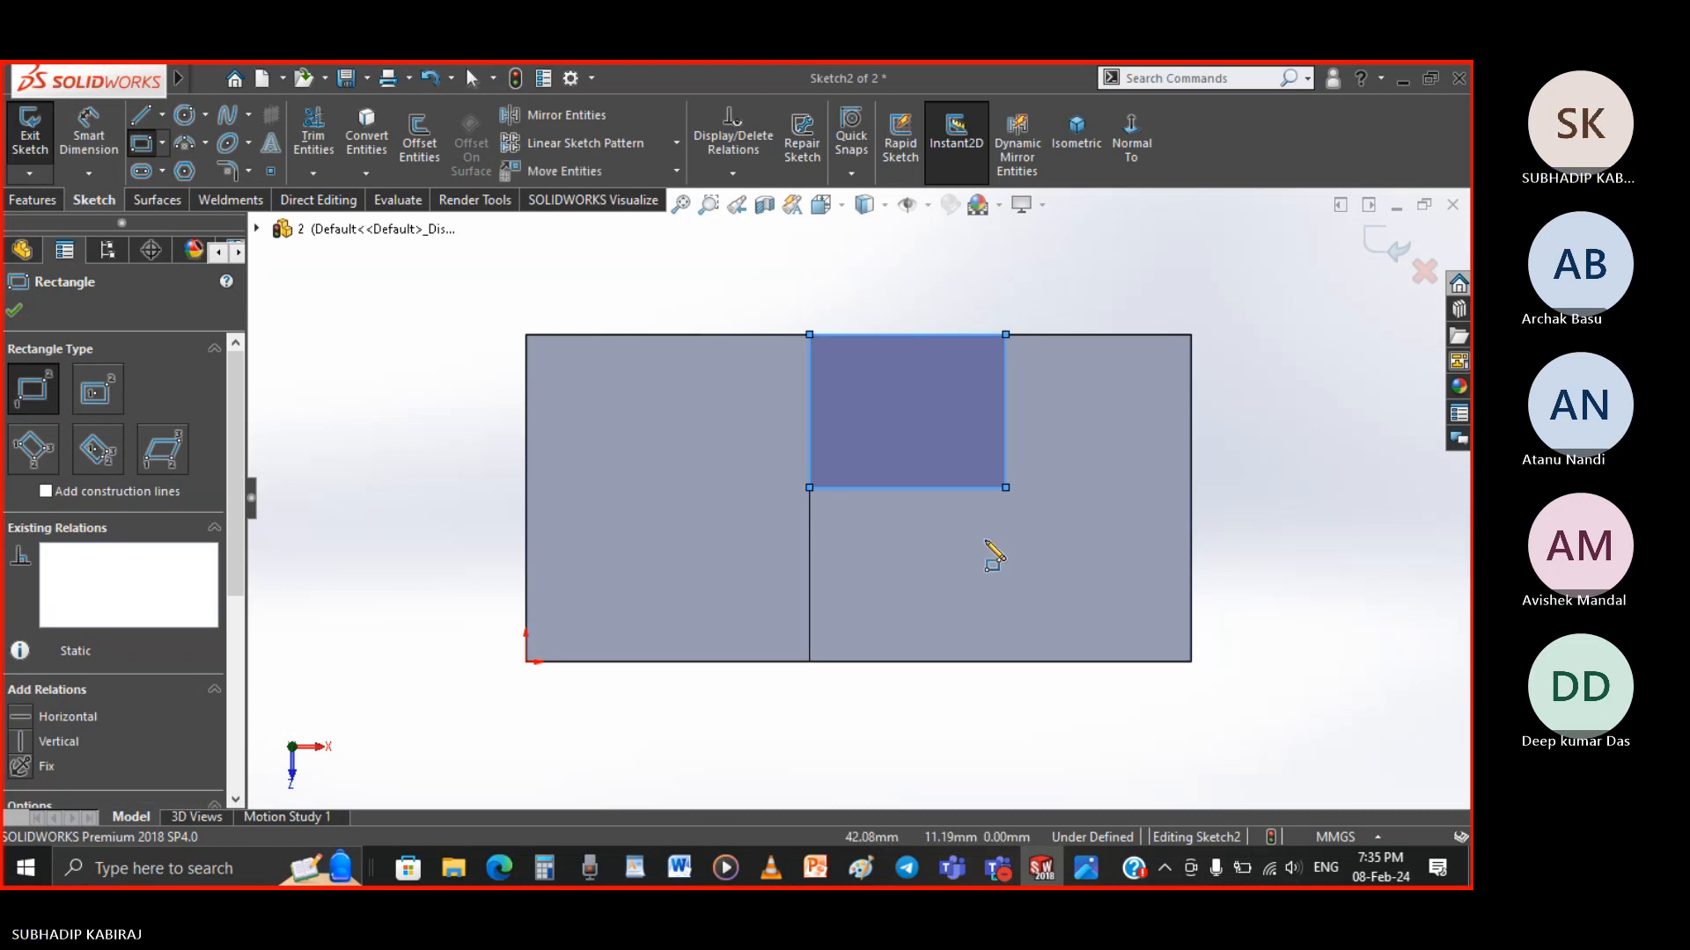
key(Escape)
key(d)
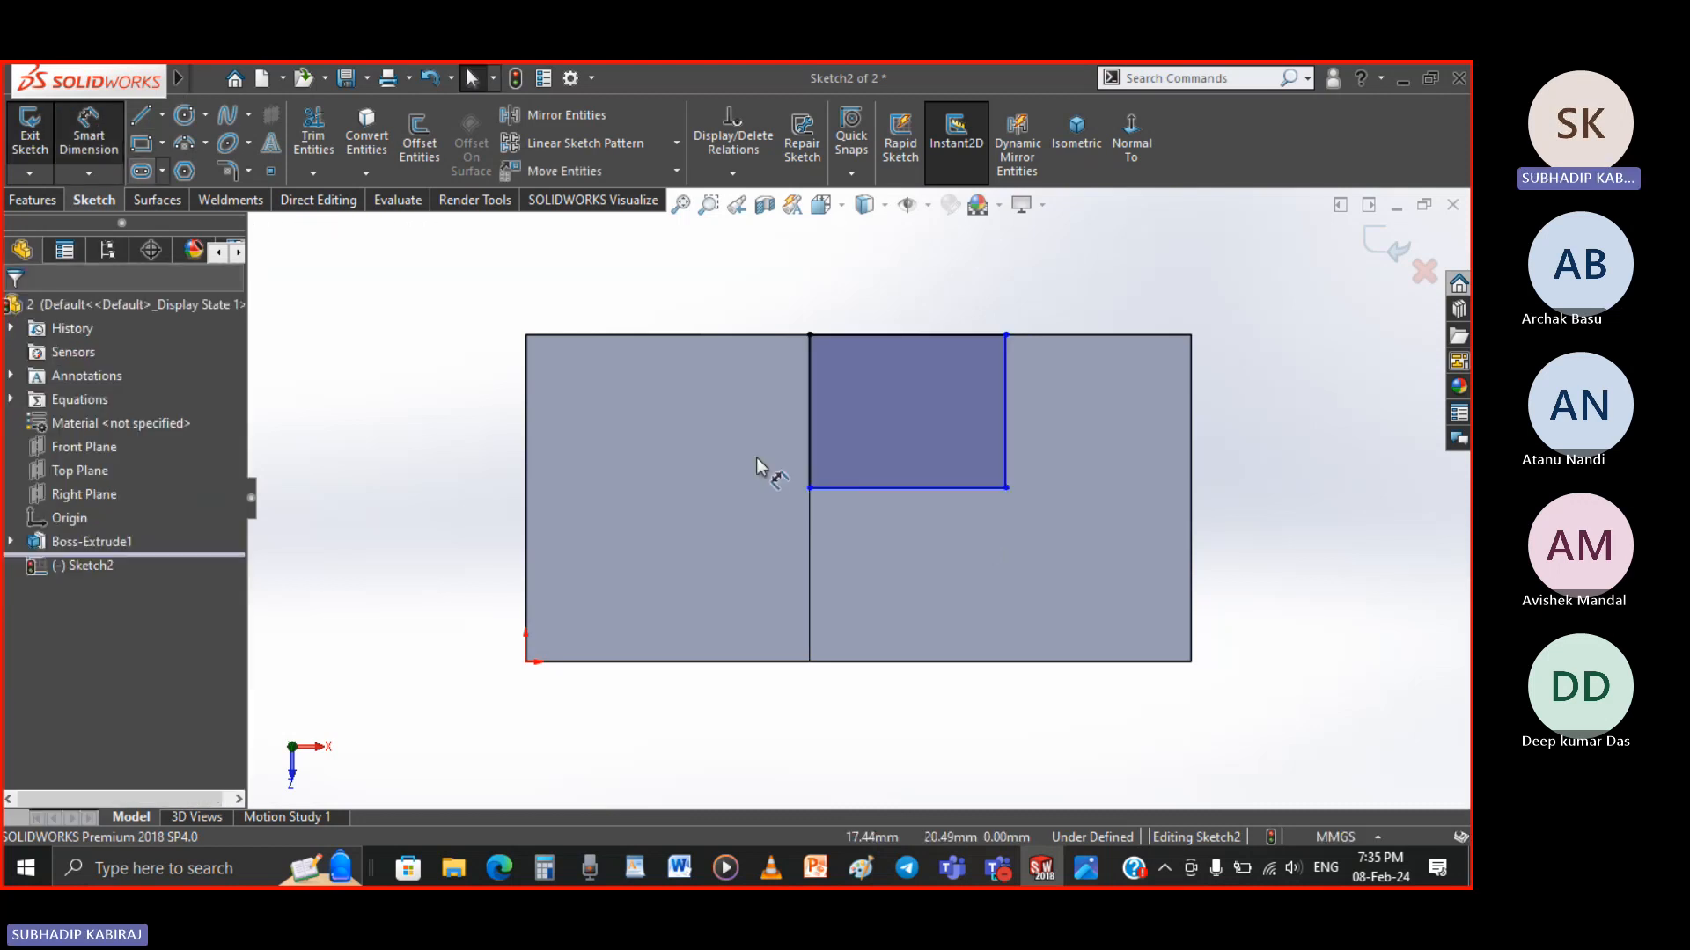
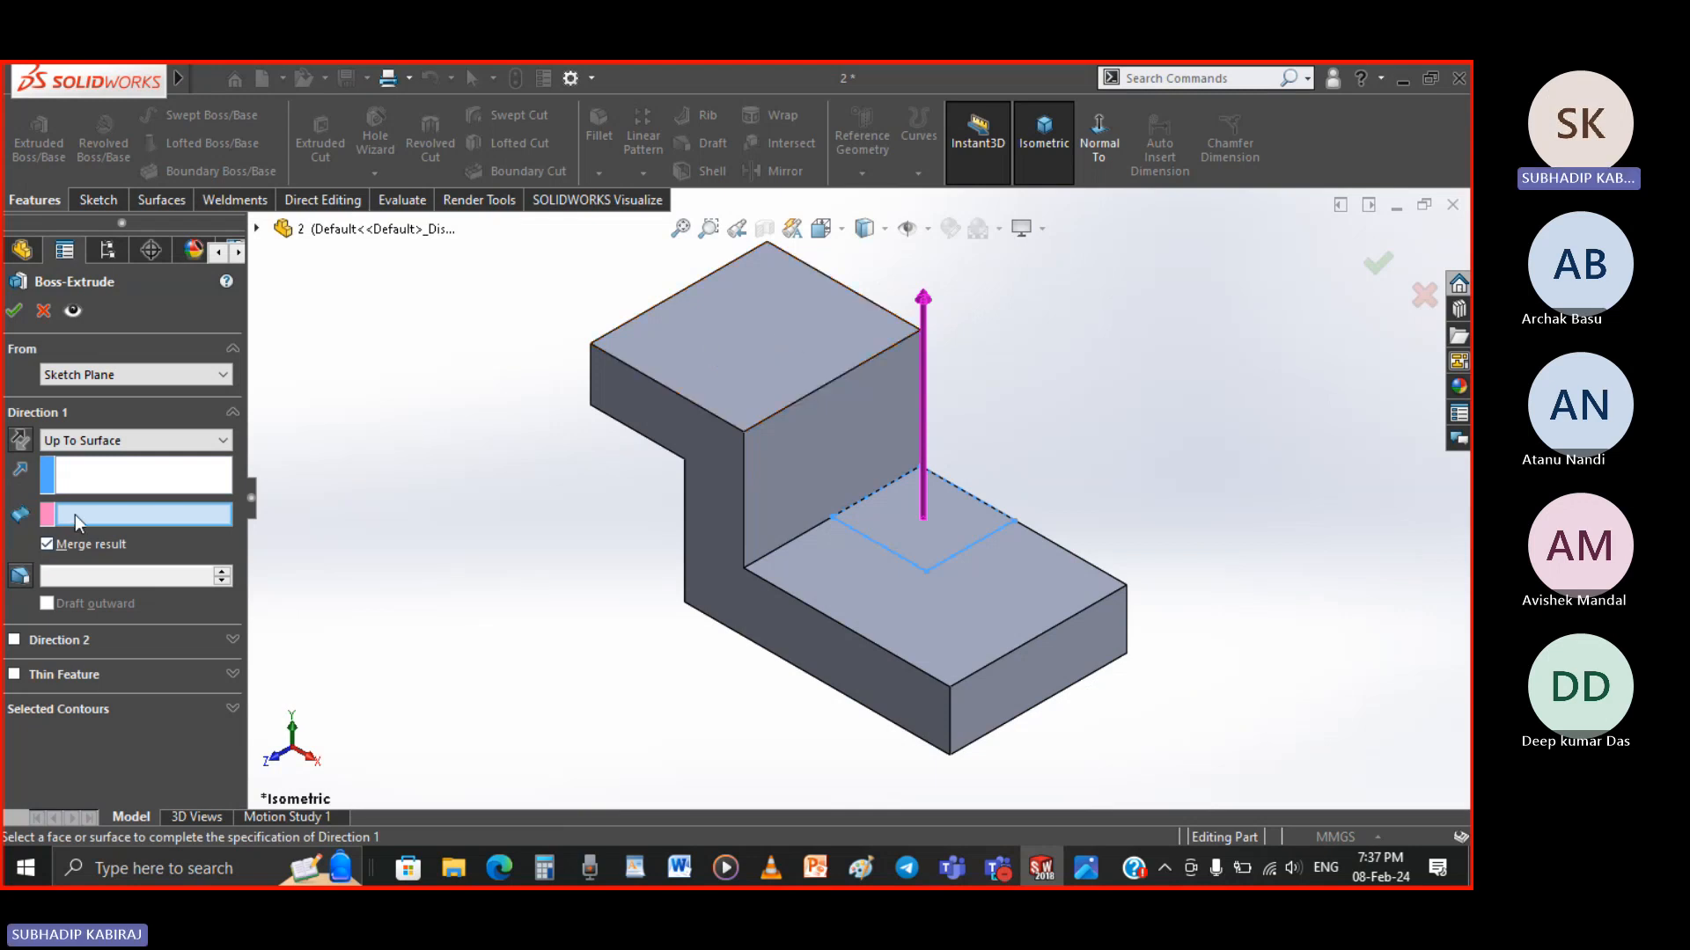
Extrude the corner rectangle up to the upper leg's top face with Merge result off, and inspect the separate solid bodies
click(790, 351)
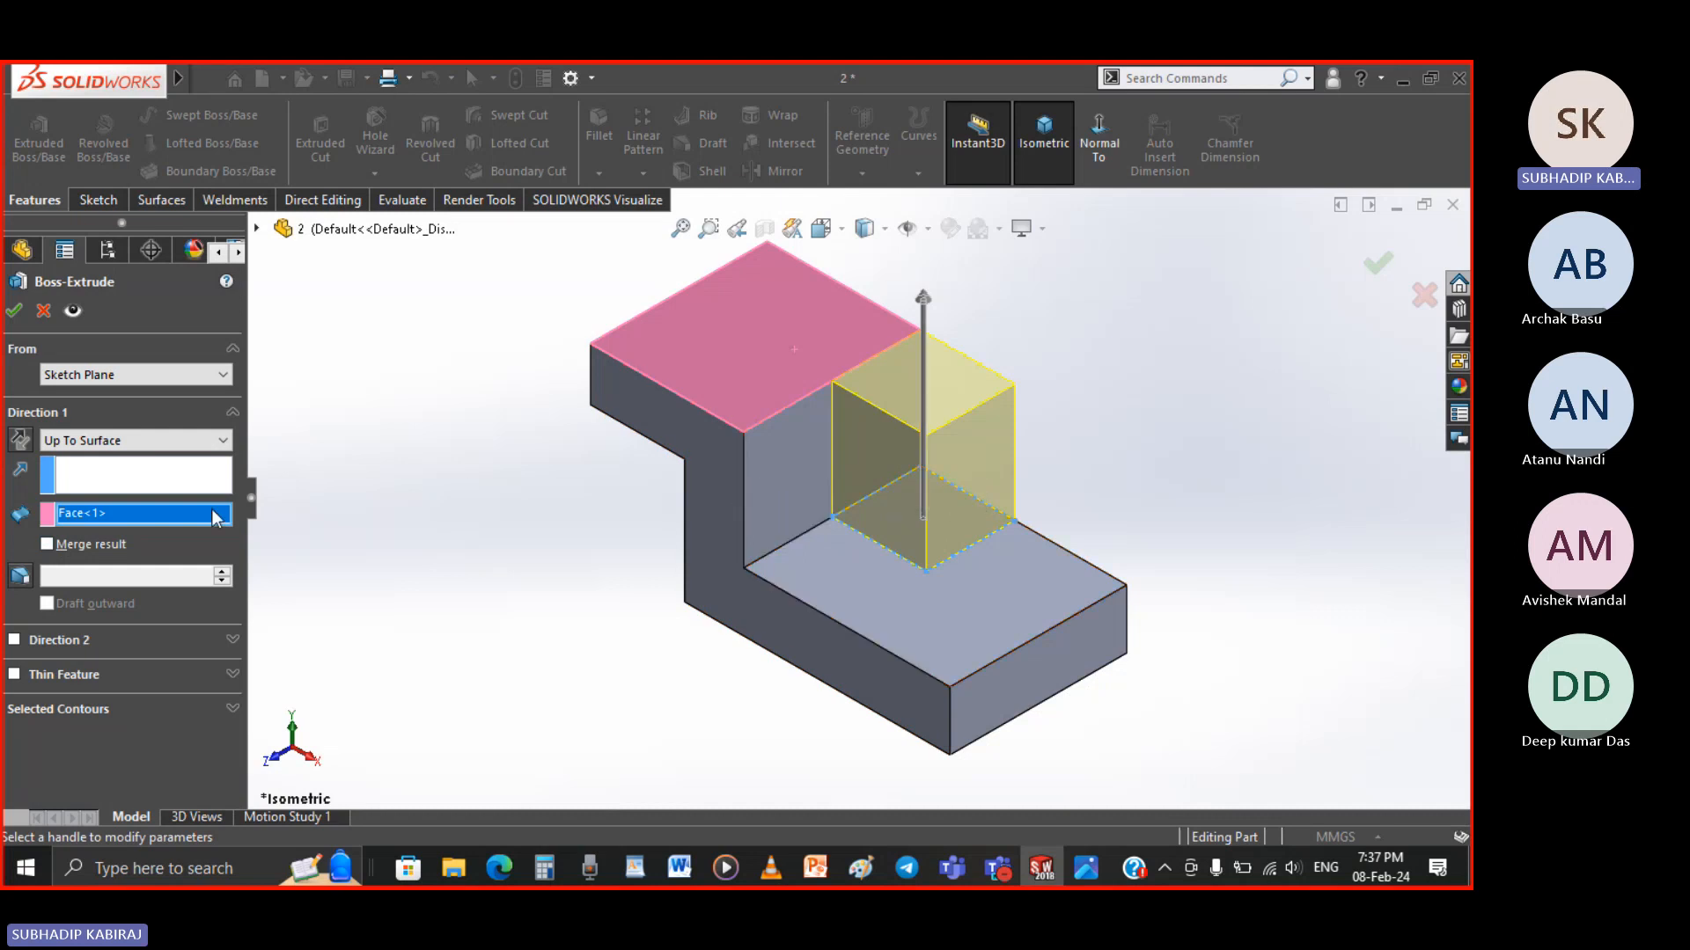
click(13, 309)
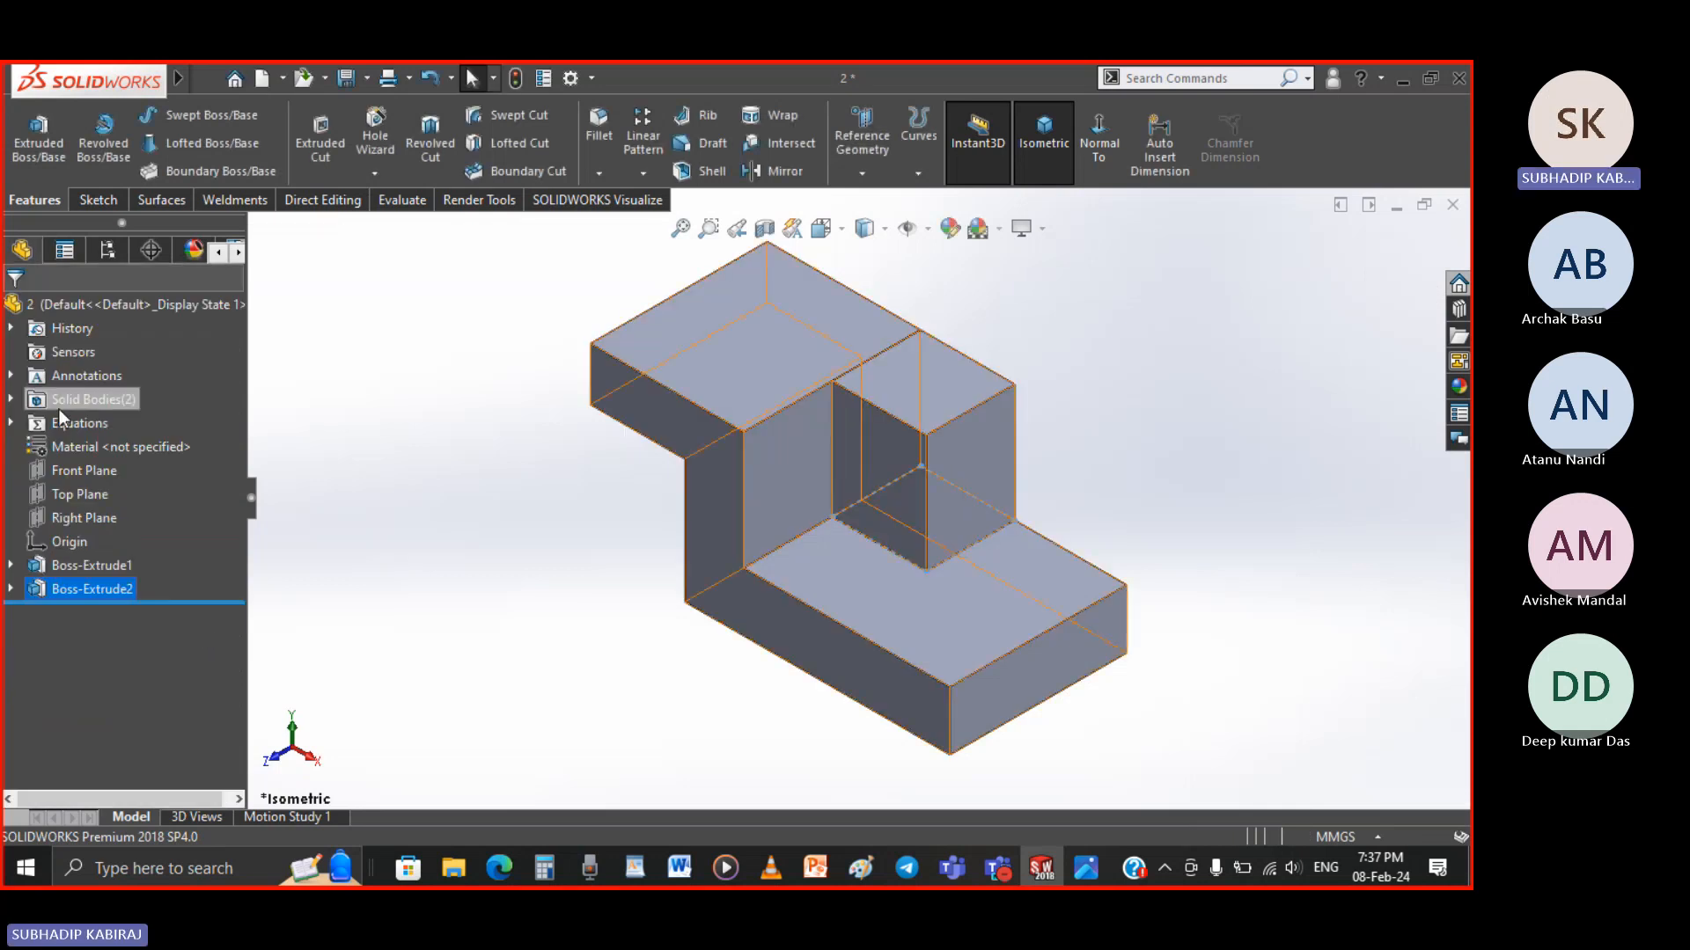
click(10, 402)
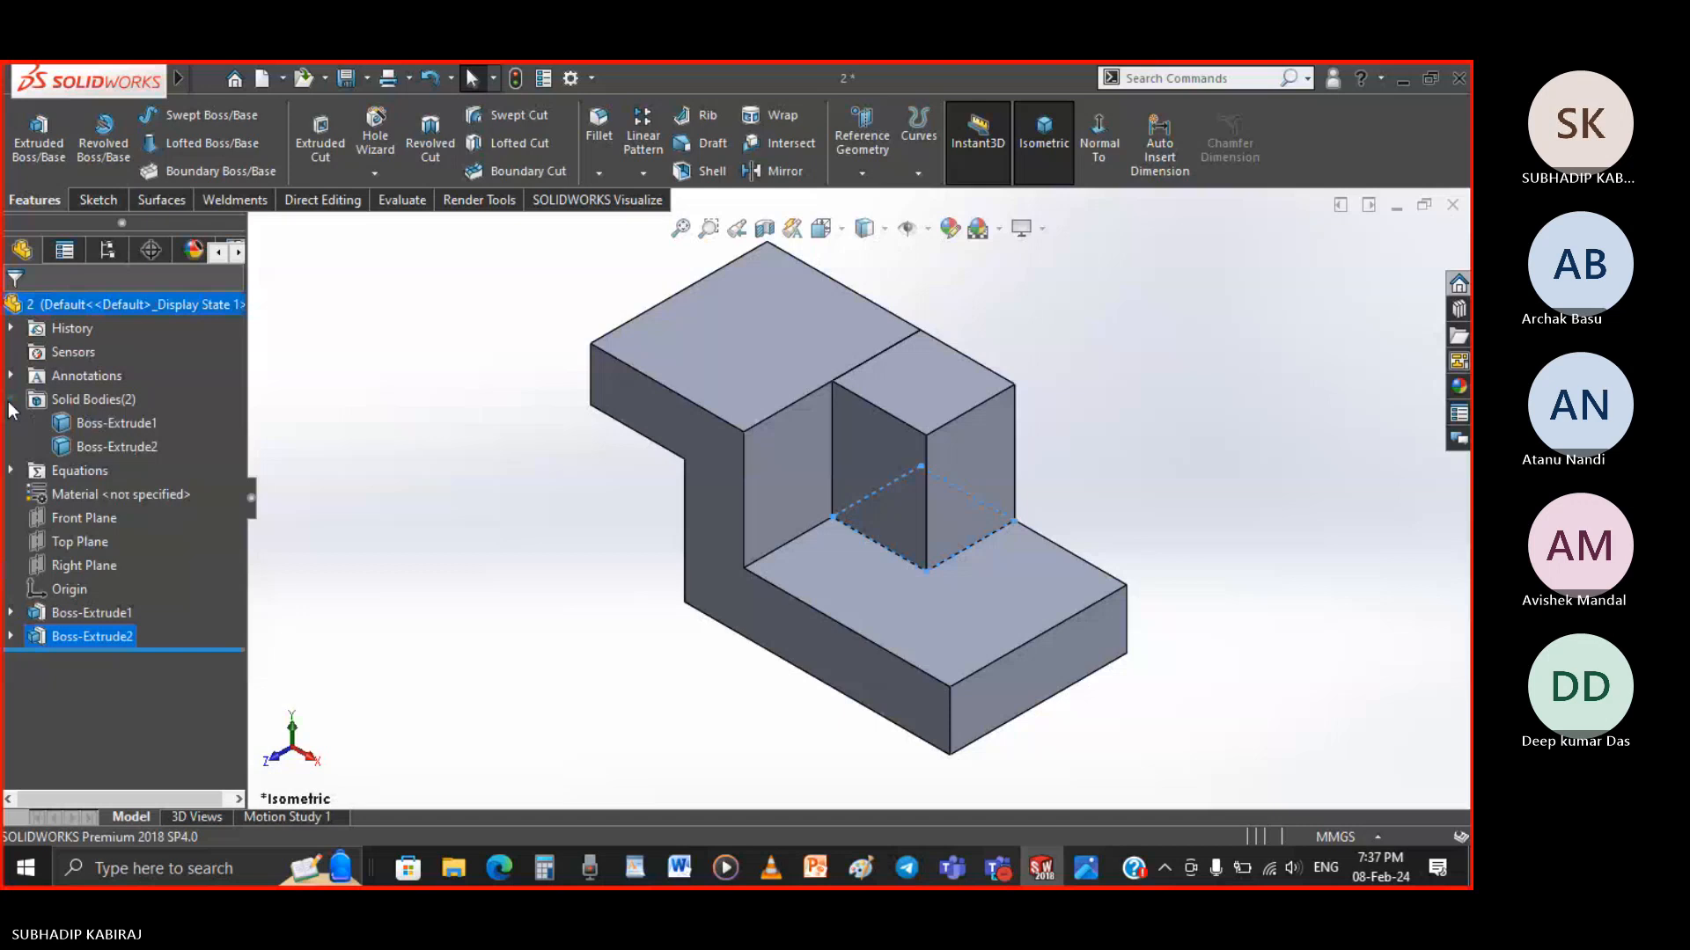
click(133, 425)
click(130, 449)
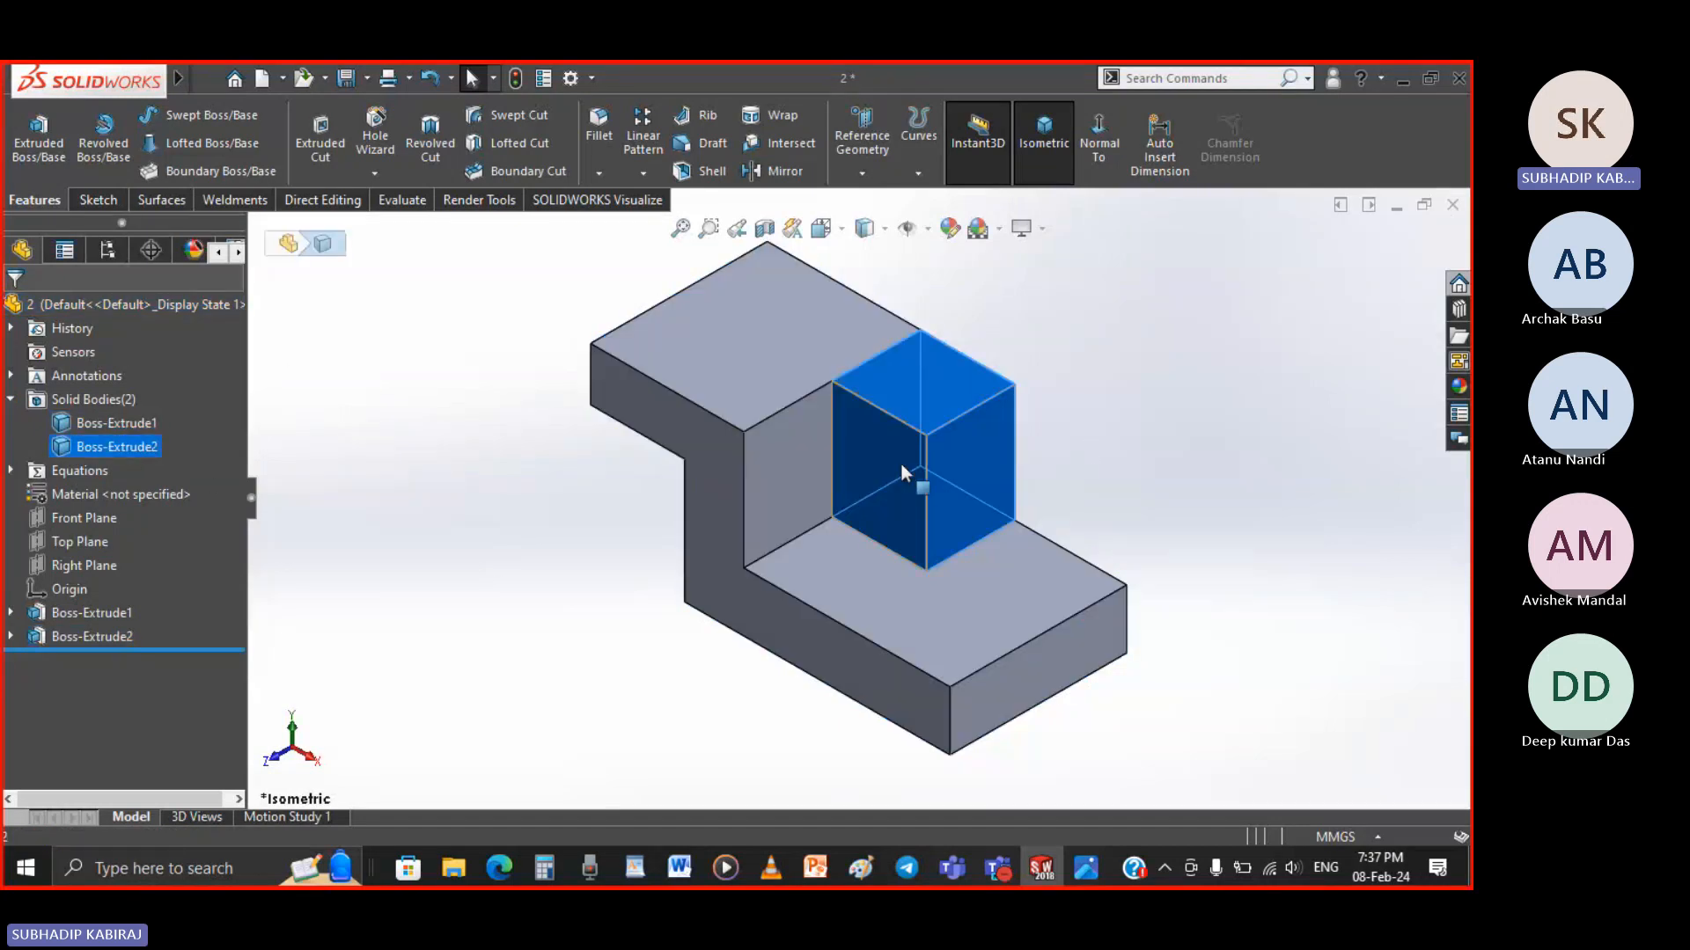
click(11, 401)
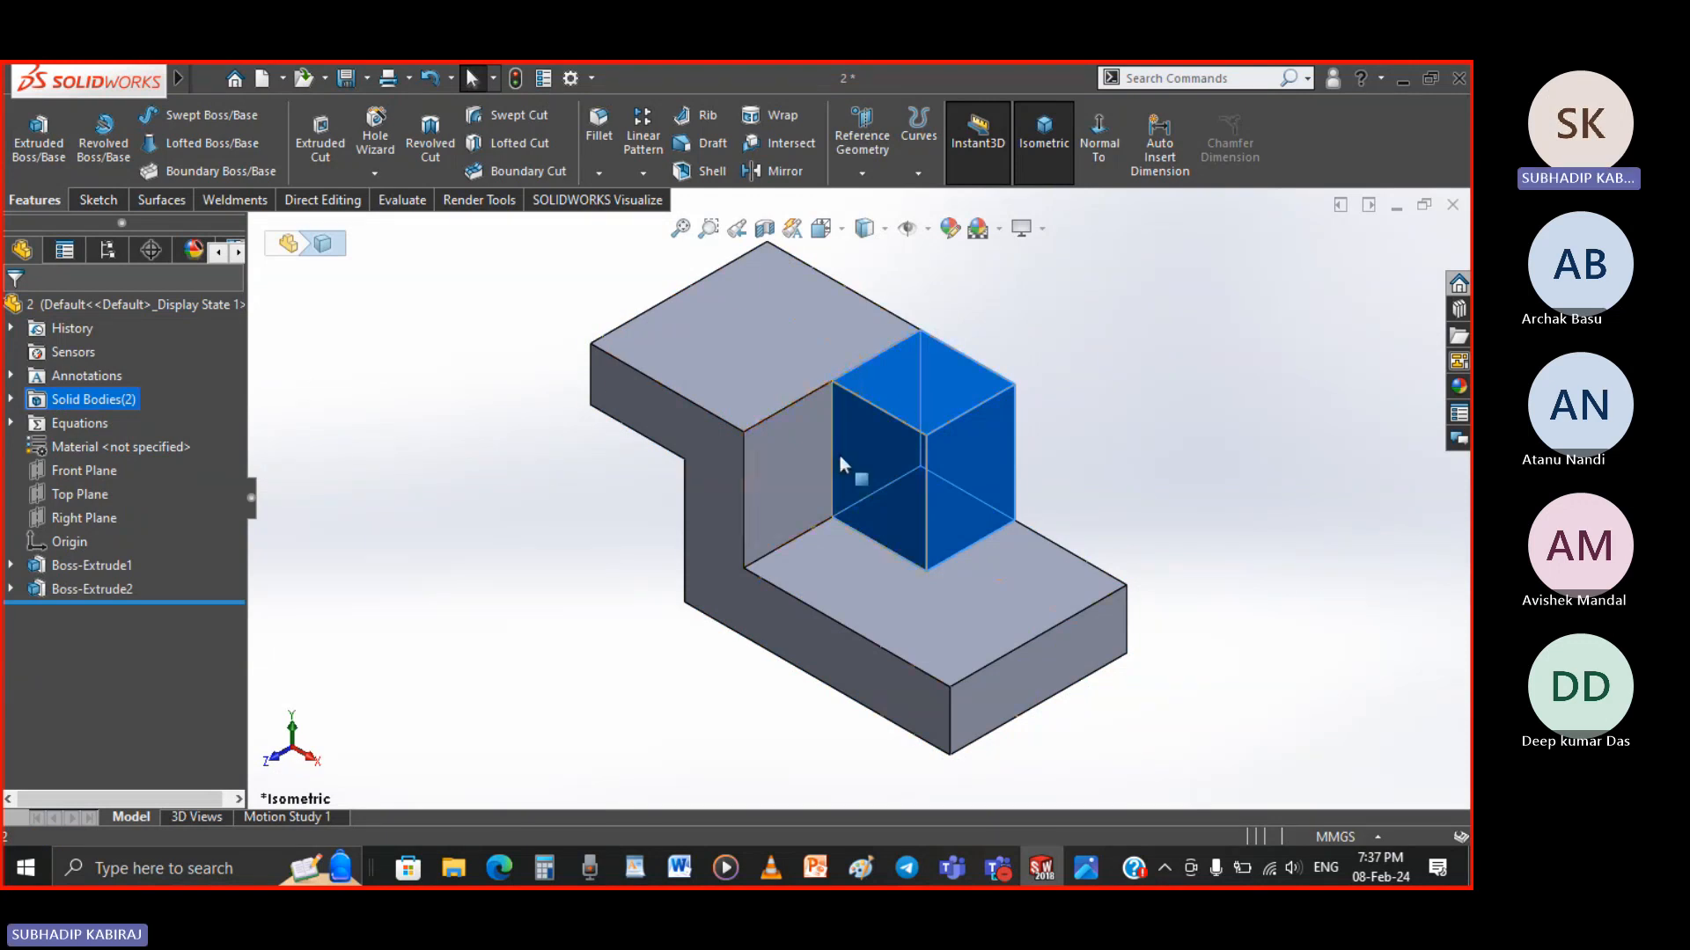
click(781, 699)
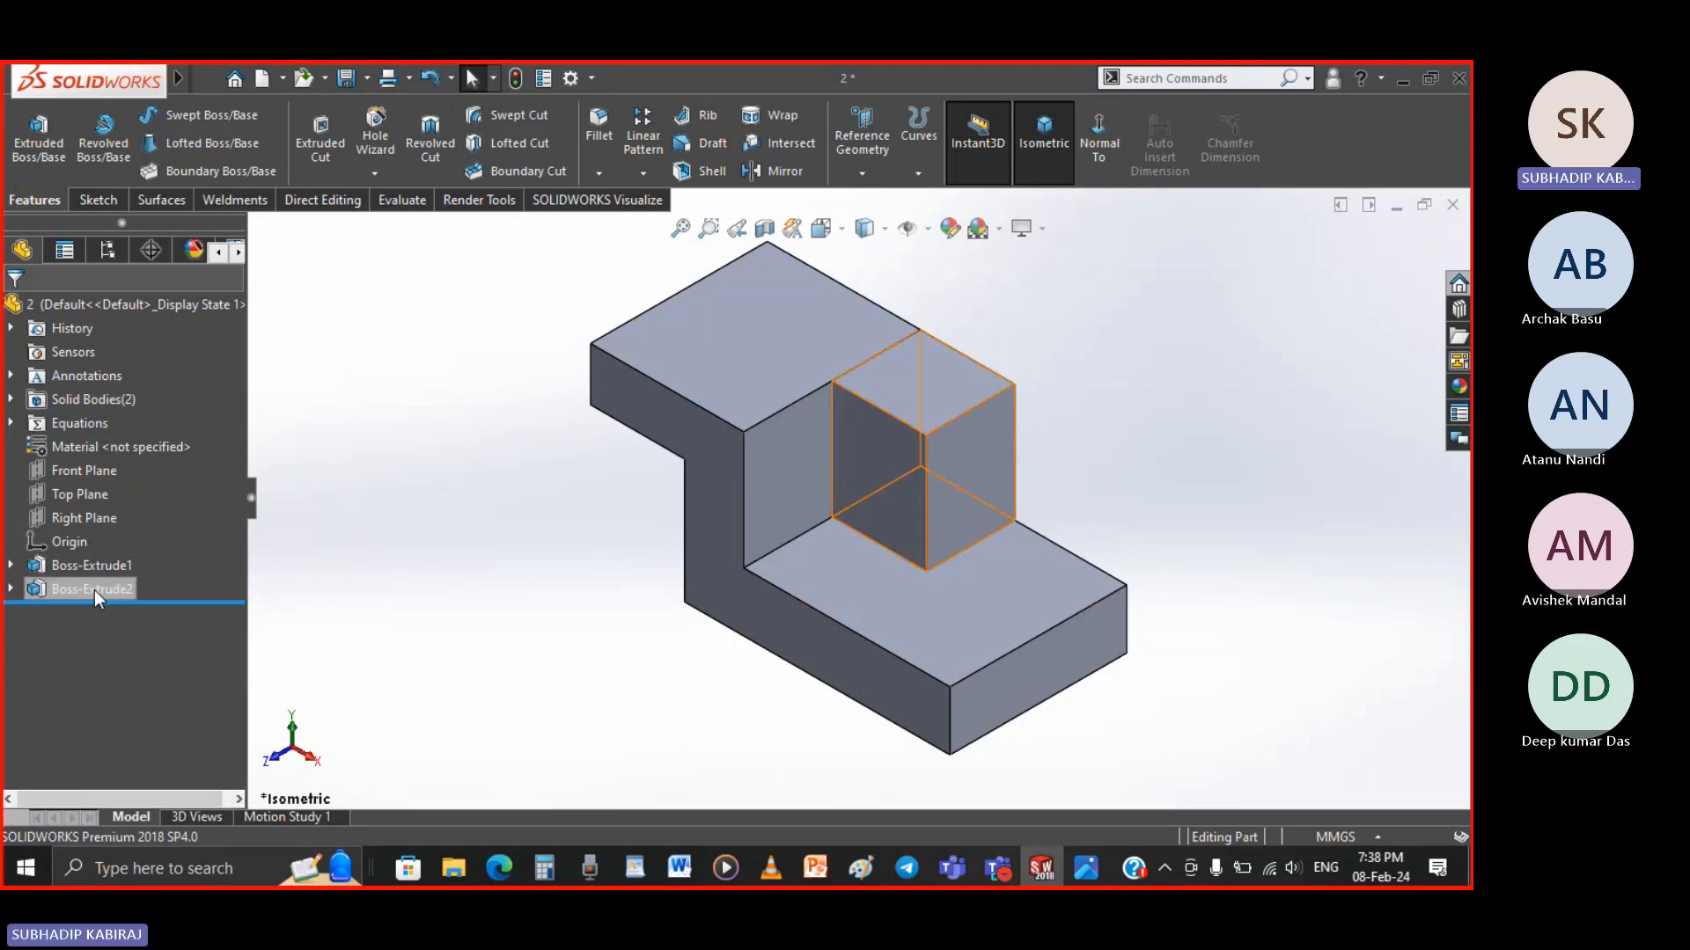
Edit the corner block's extrusion to turn on Merge result, joining it to the stepped base
right_click(94, 589)
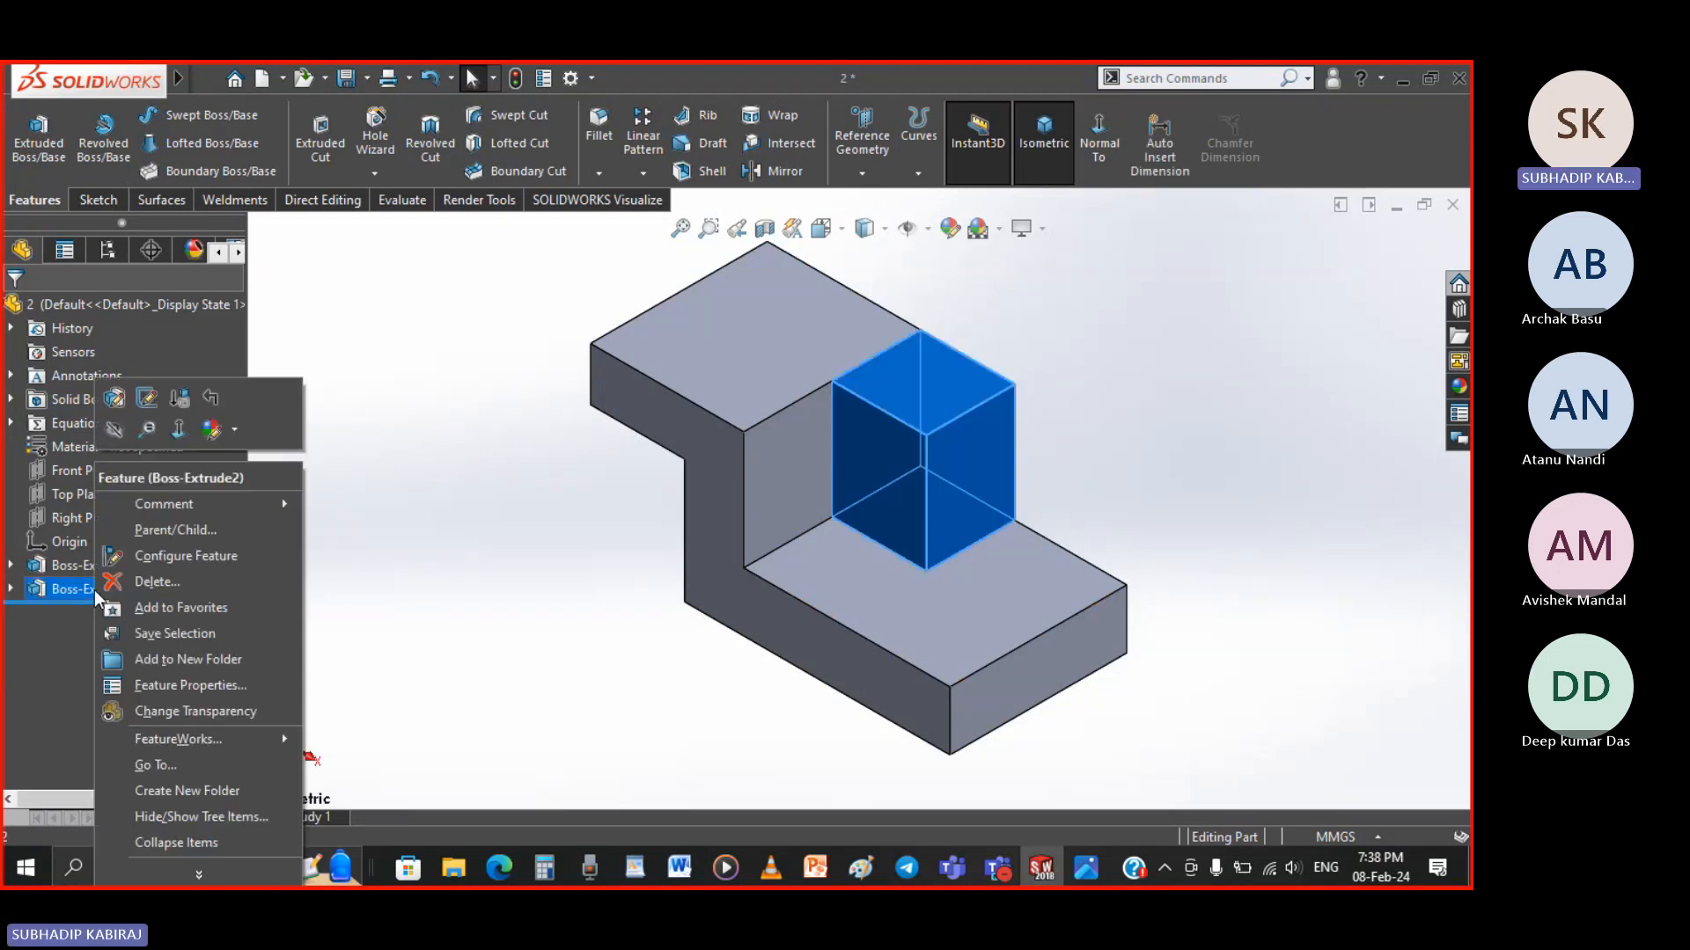
click(114, 398)
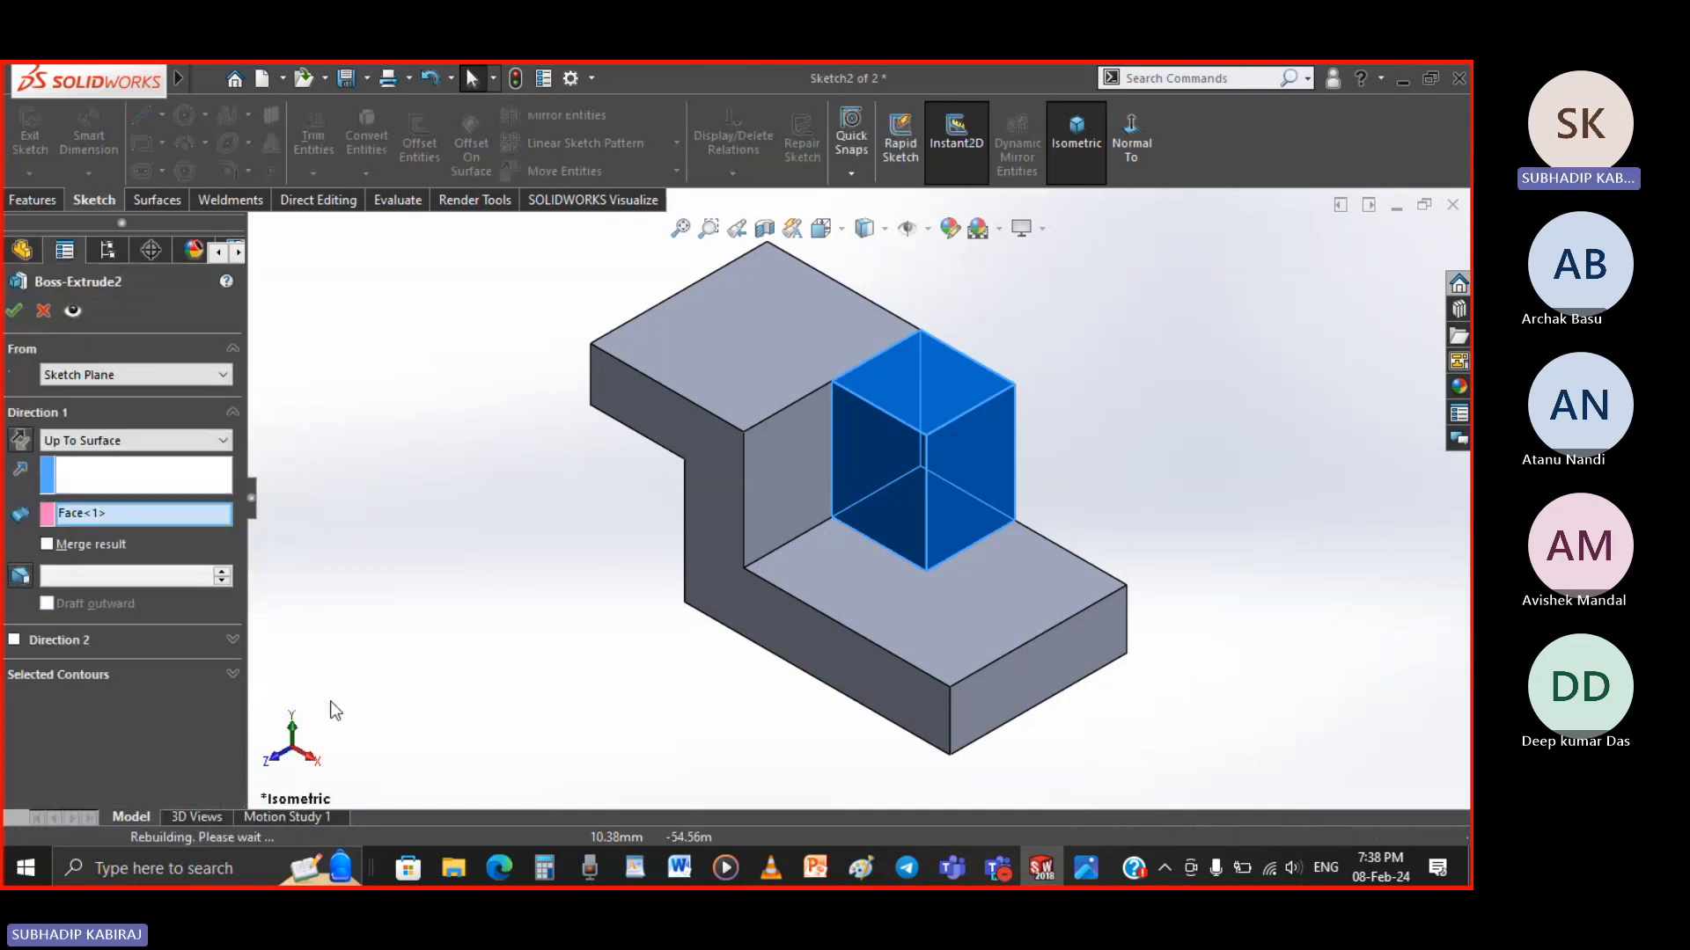
click(46, 544)
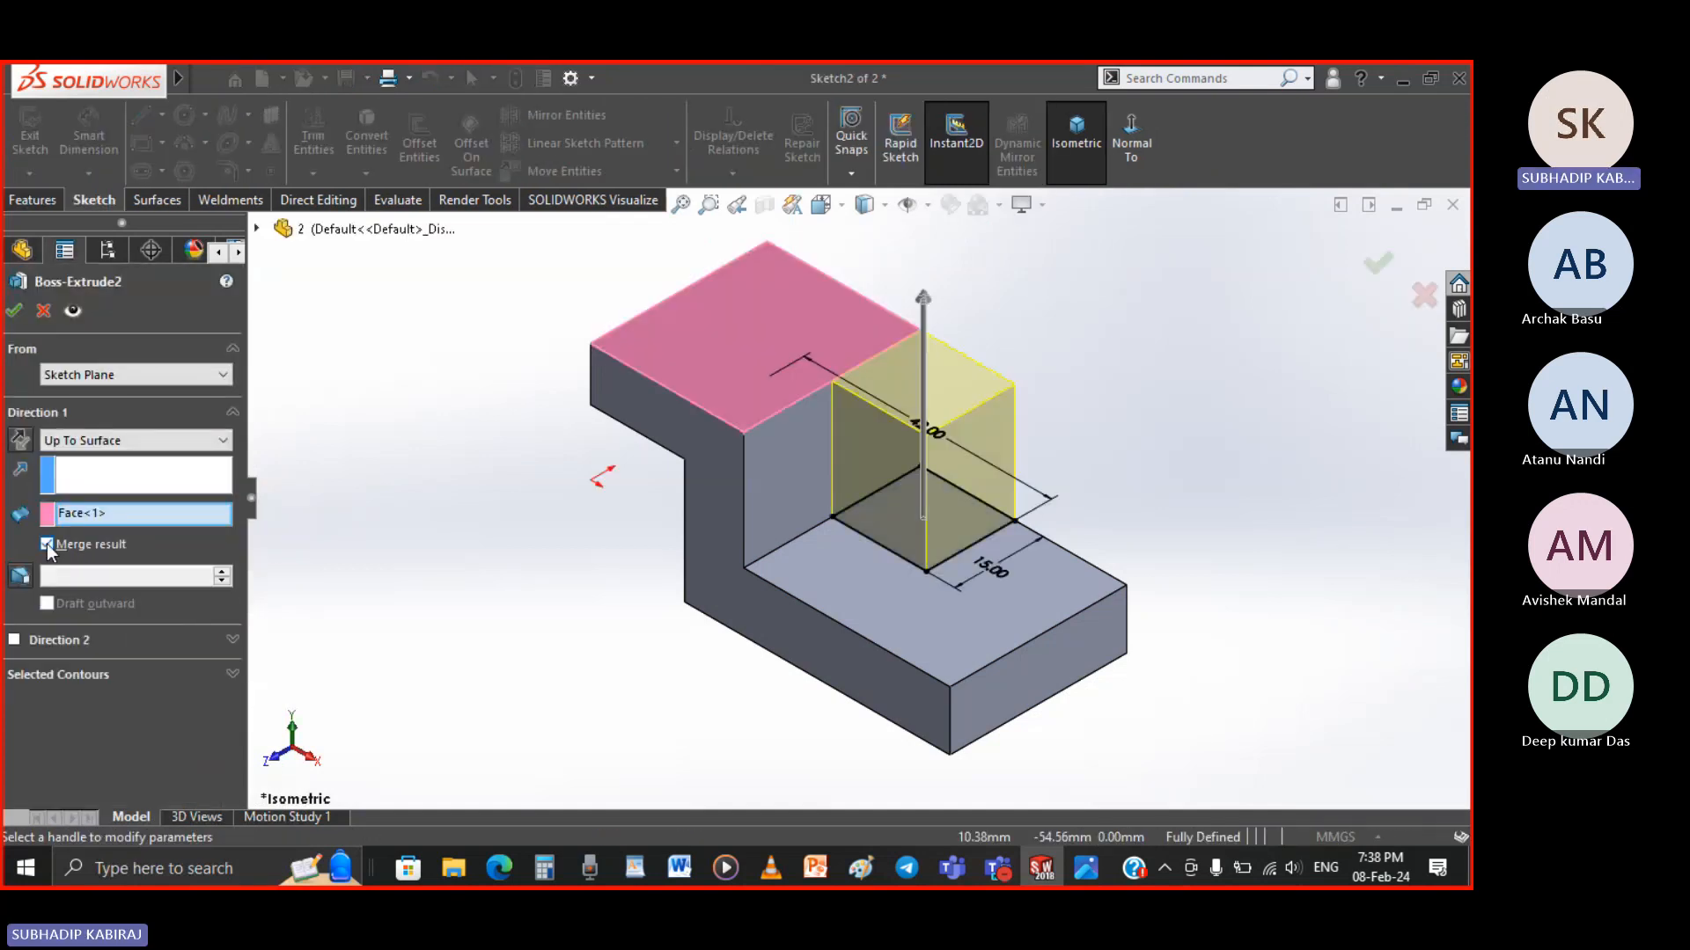
click(14, 310)
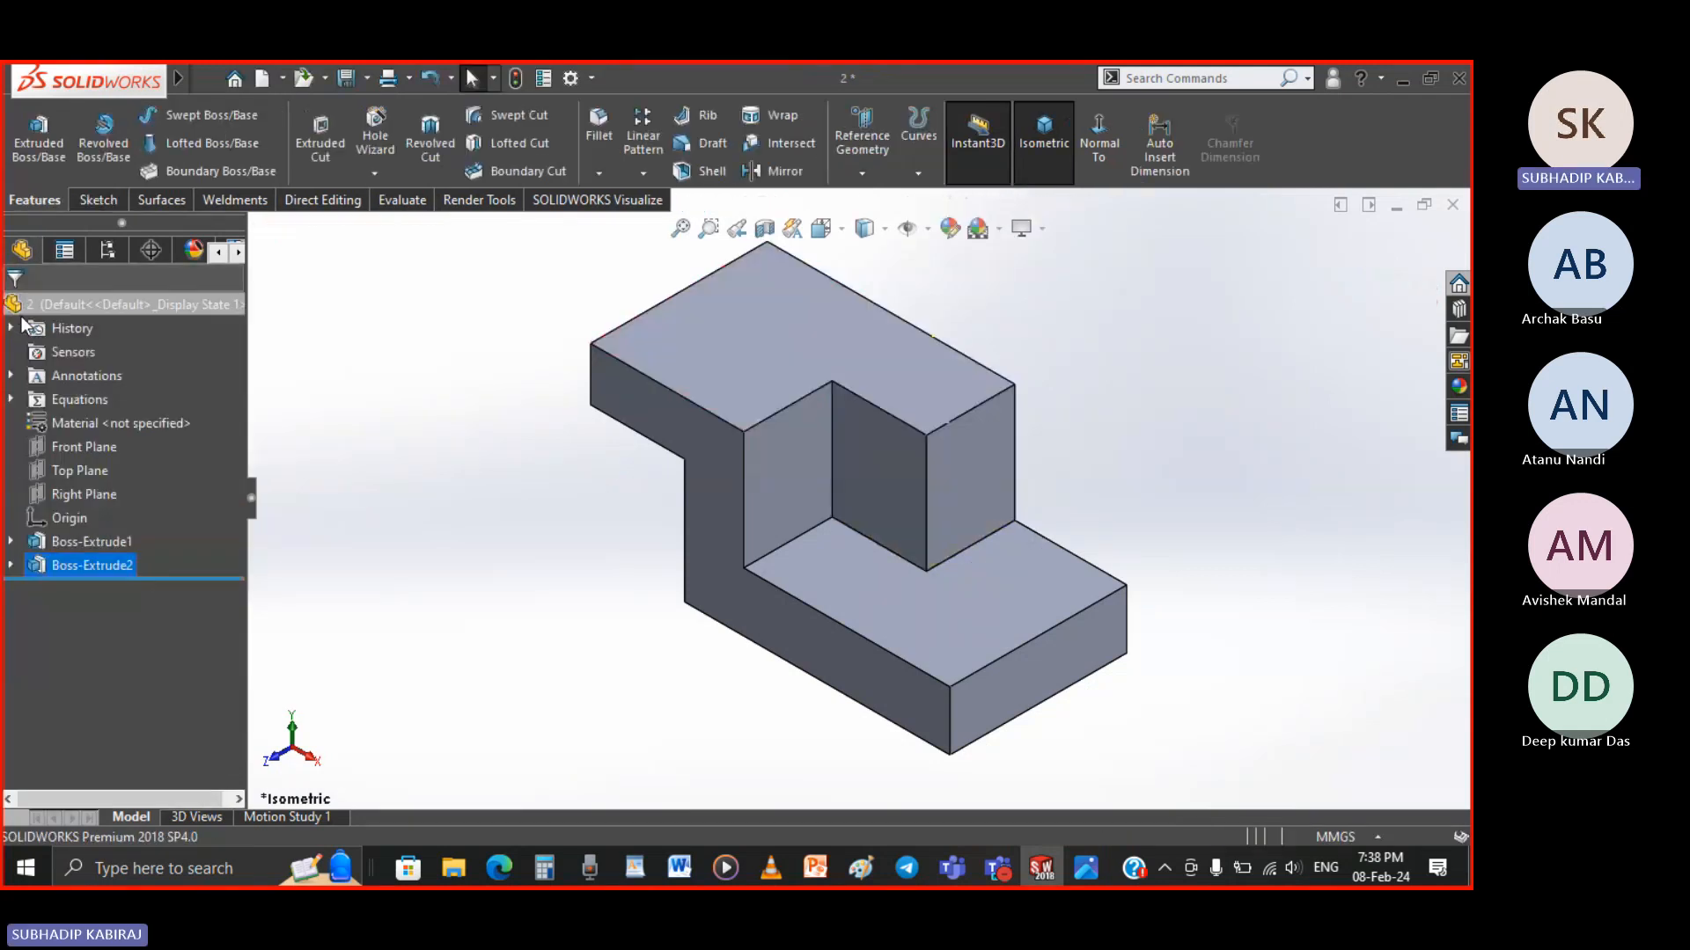
click(112, 566)
click(648, 596)
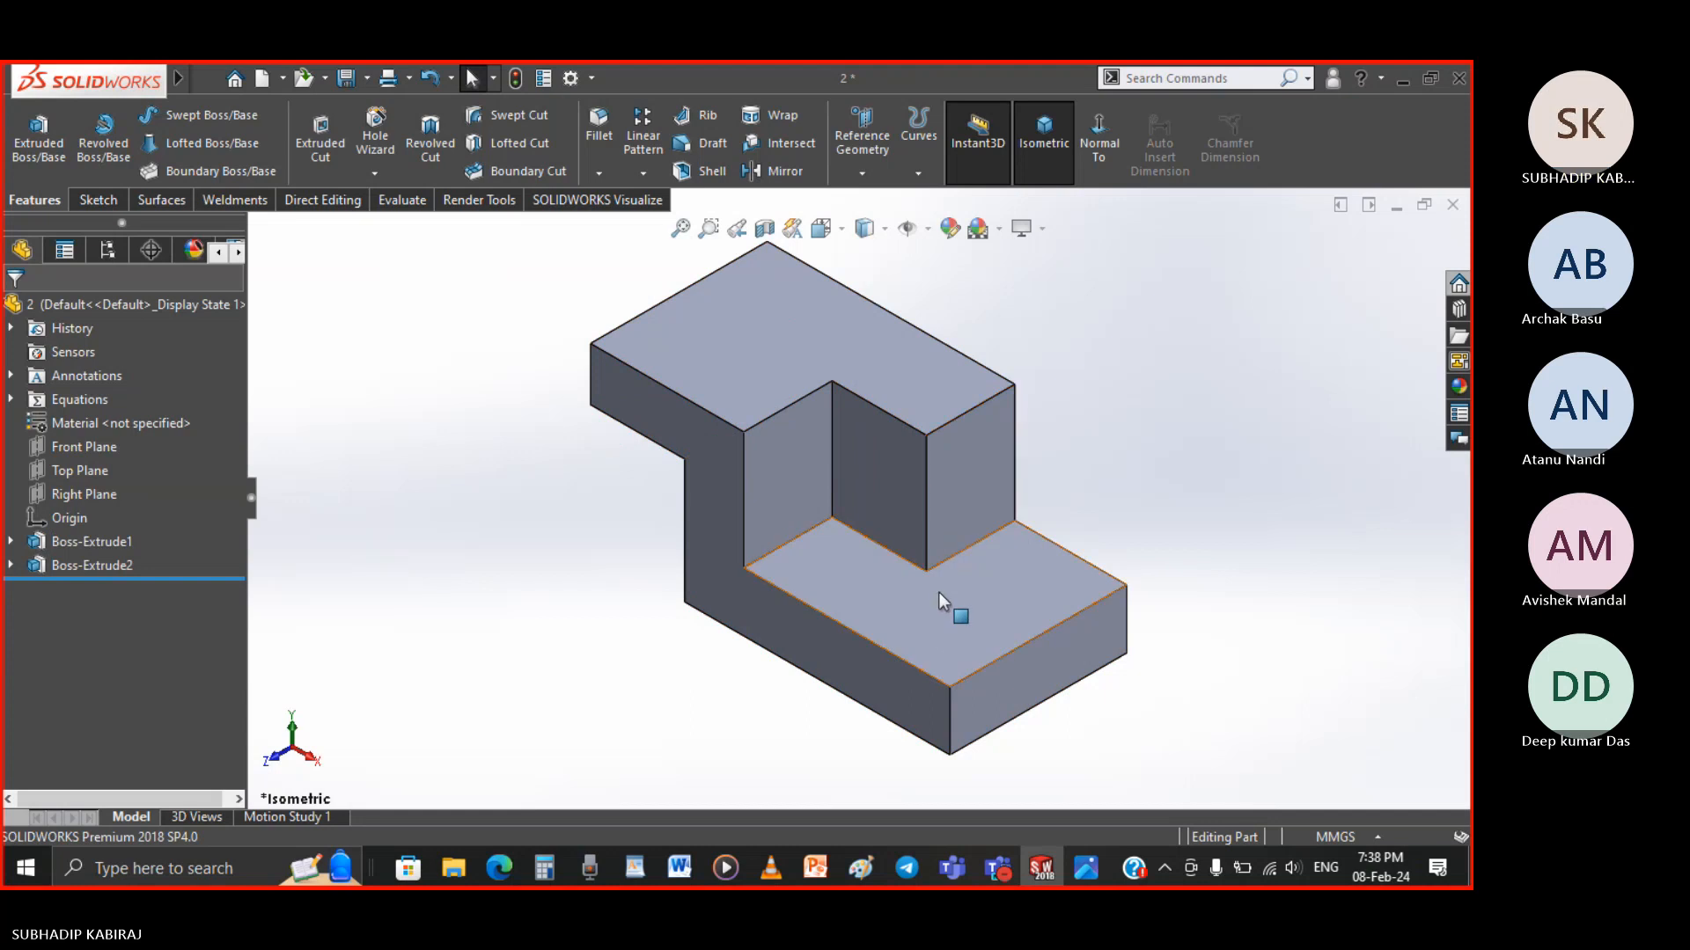
Check the through hole in the reference drawing and sketch a circle of about 4.94 mm radius on the upper leg's top face
click(1085, 869)
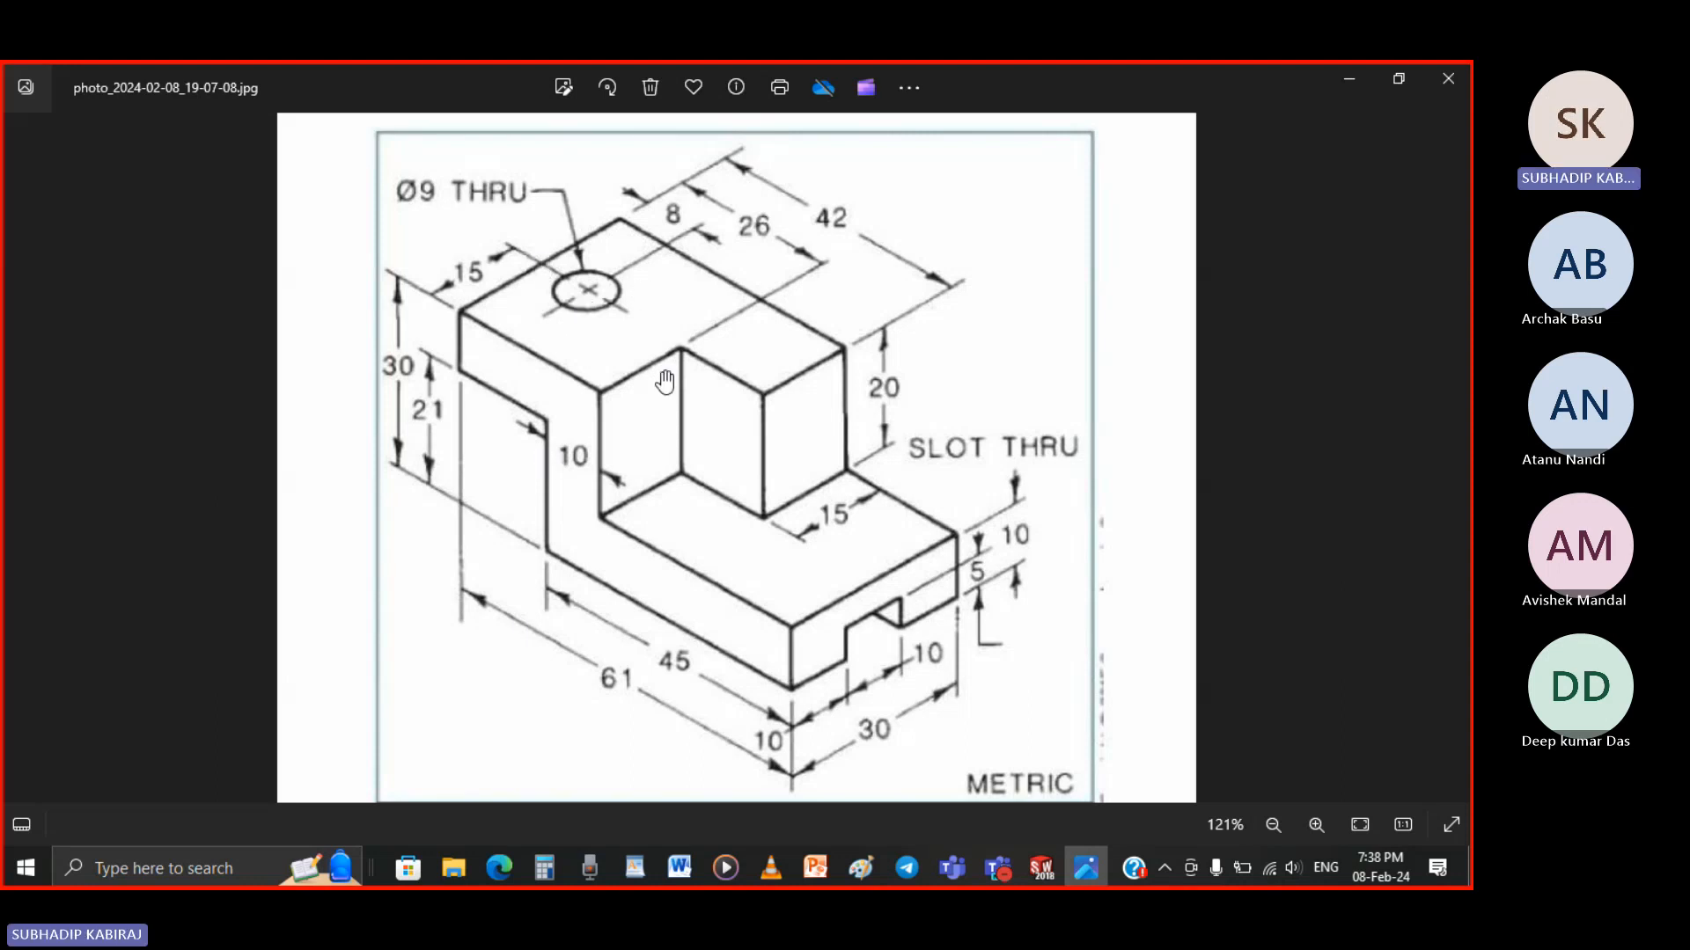
key(alt+Tab)
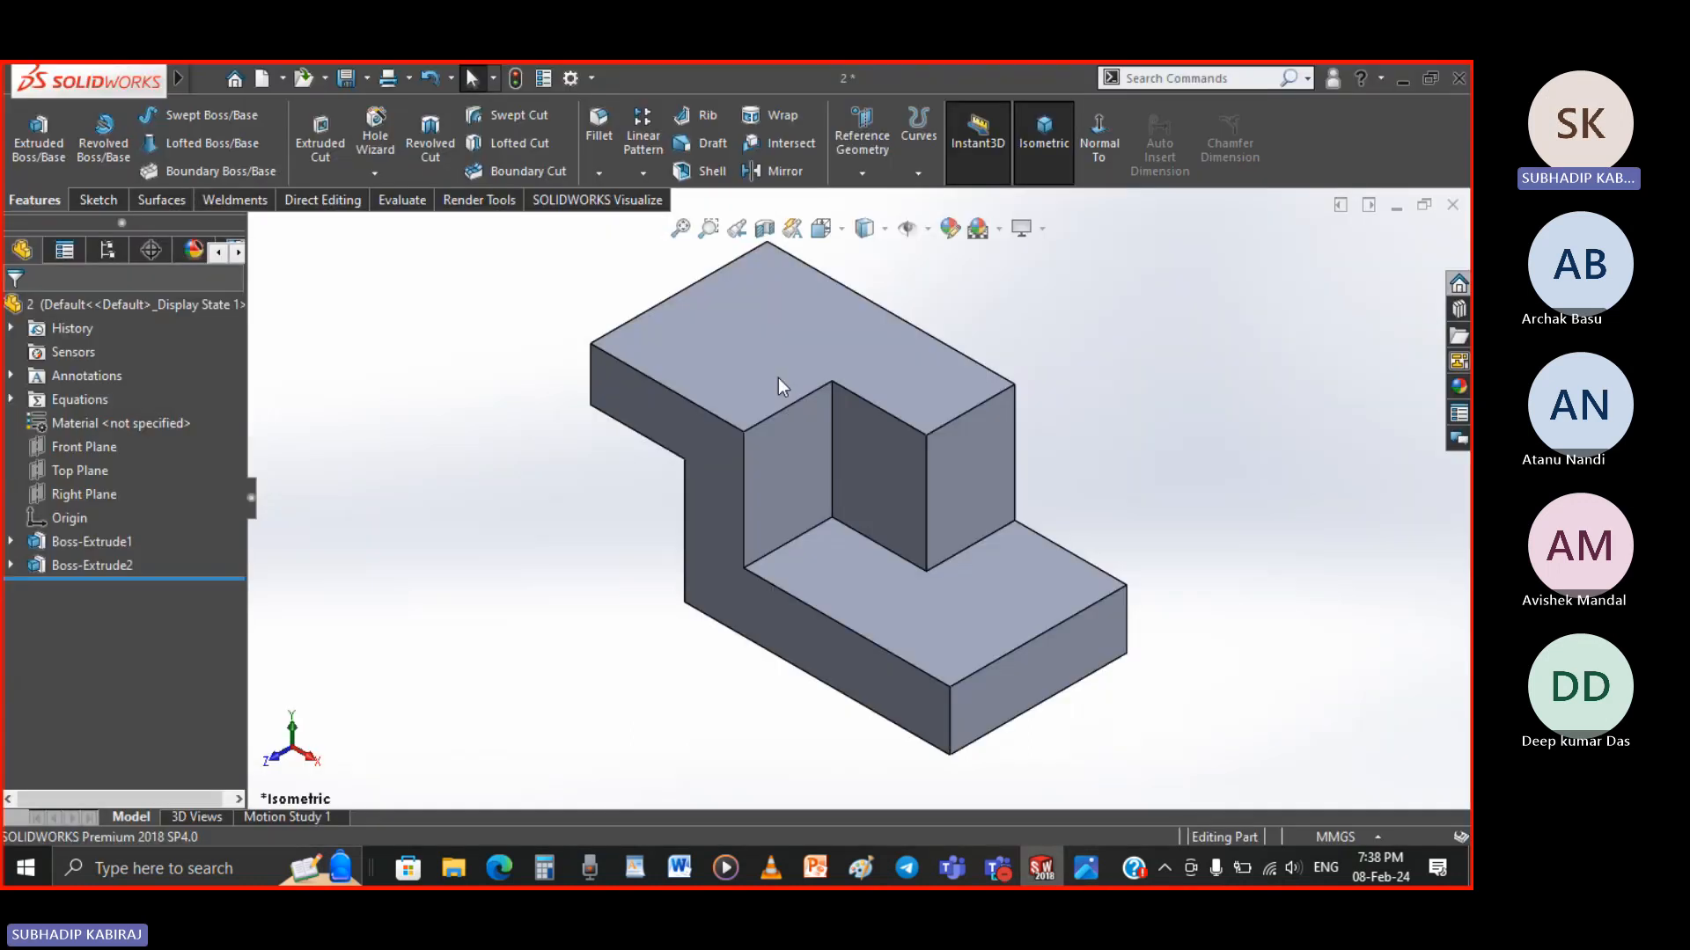
click(720, 325)
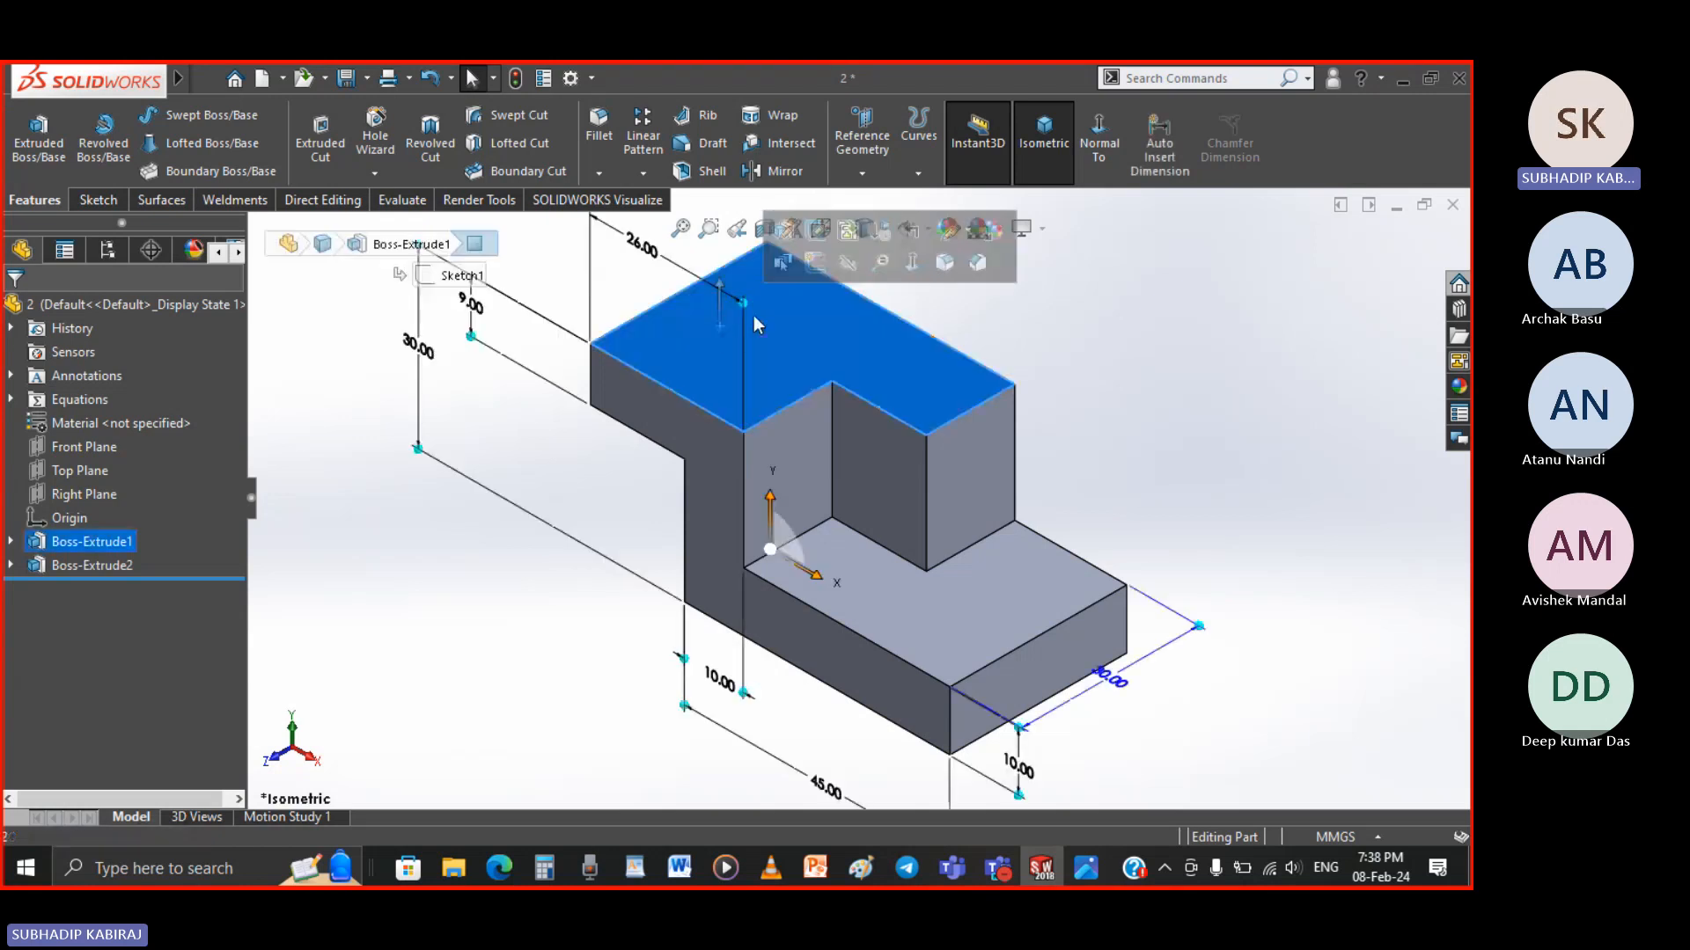
click(811, 269)
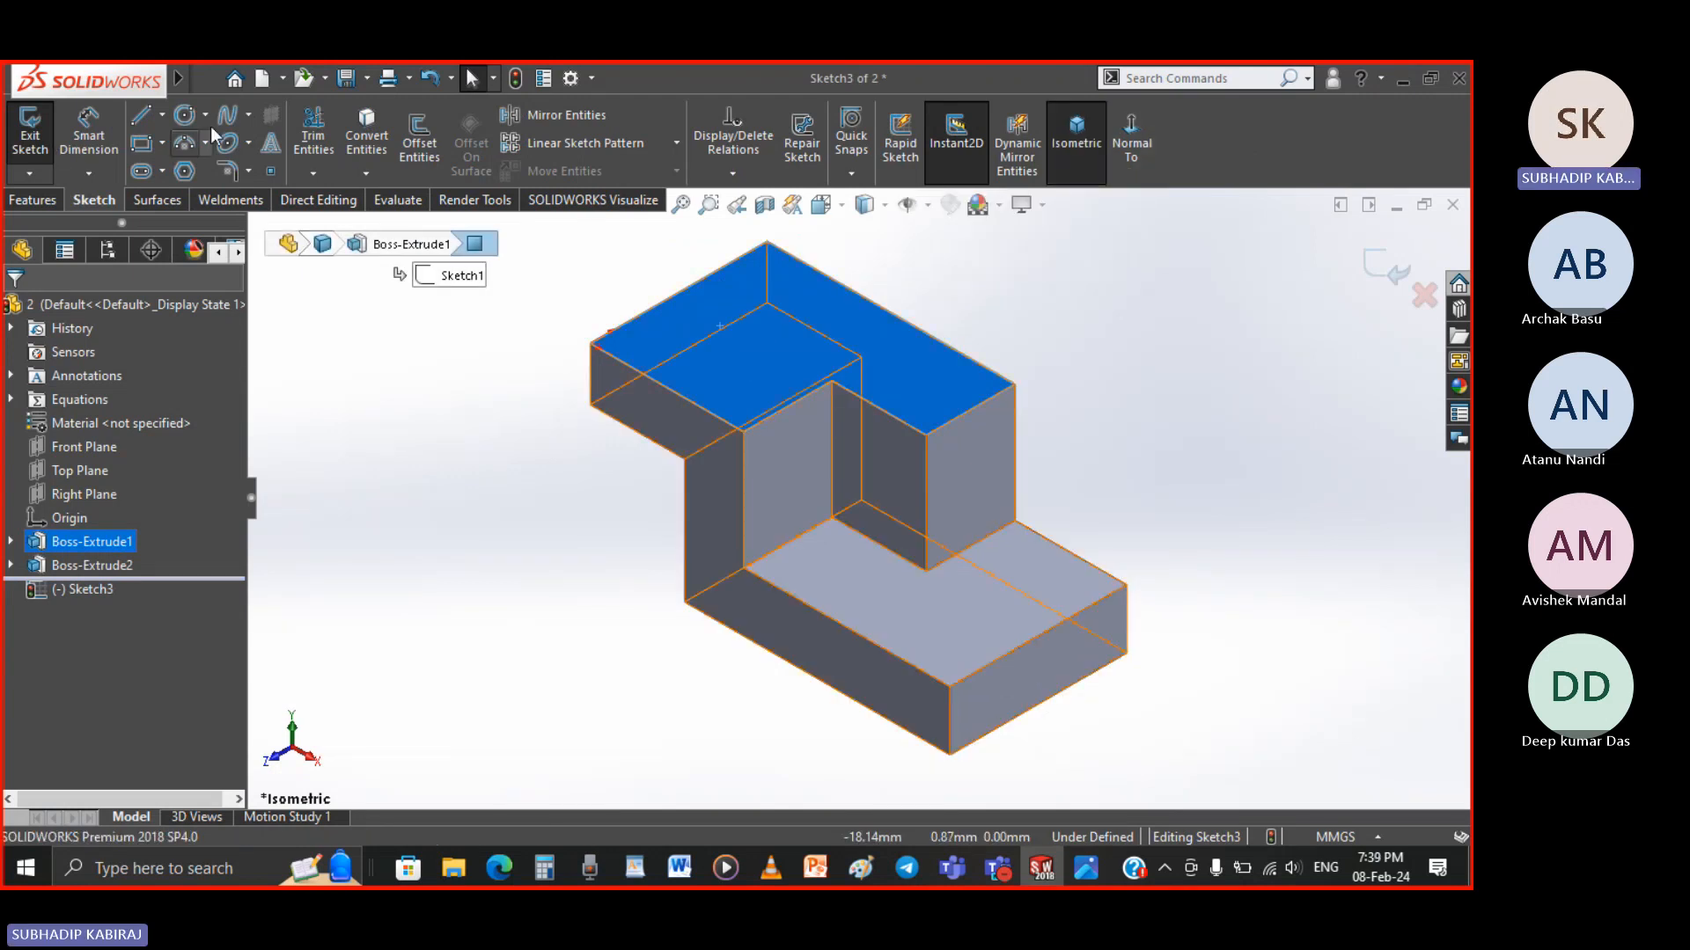
click(184, 115)
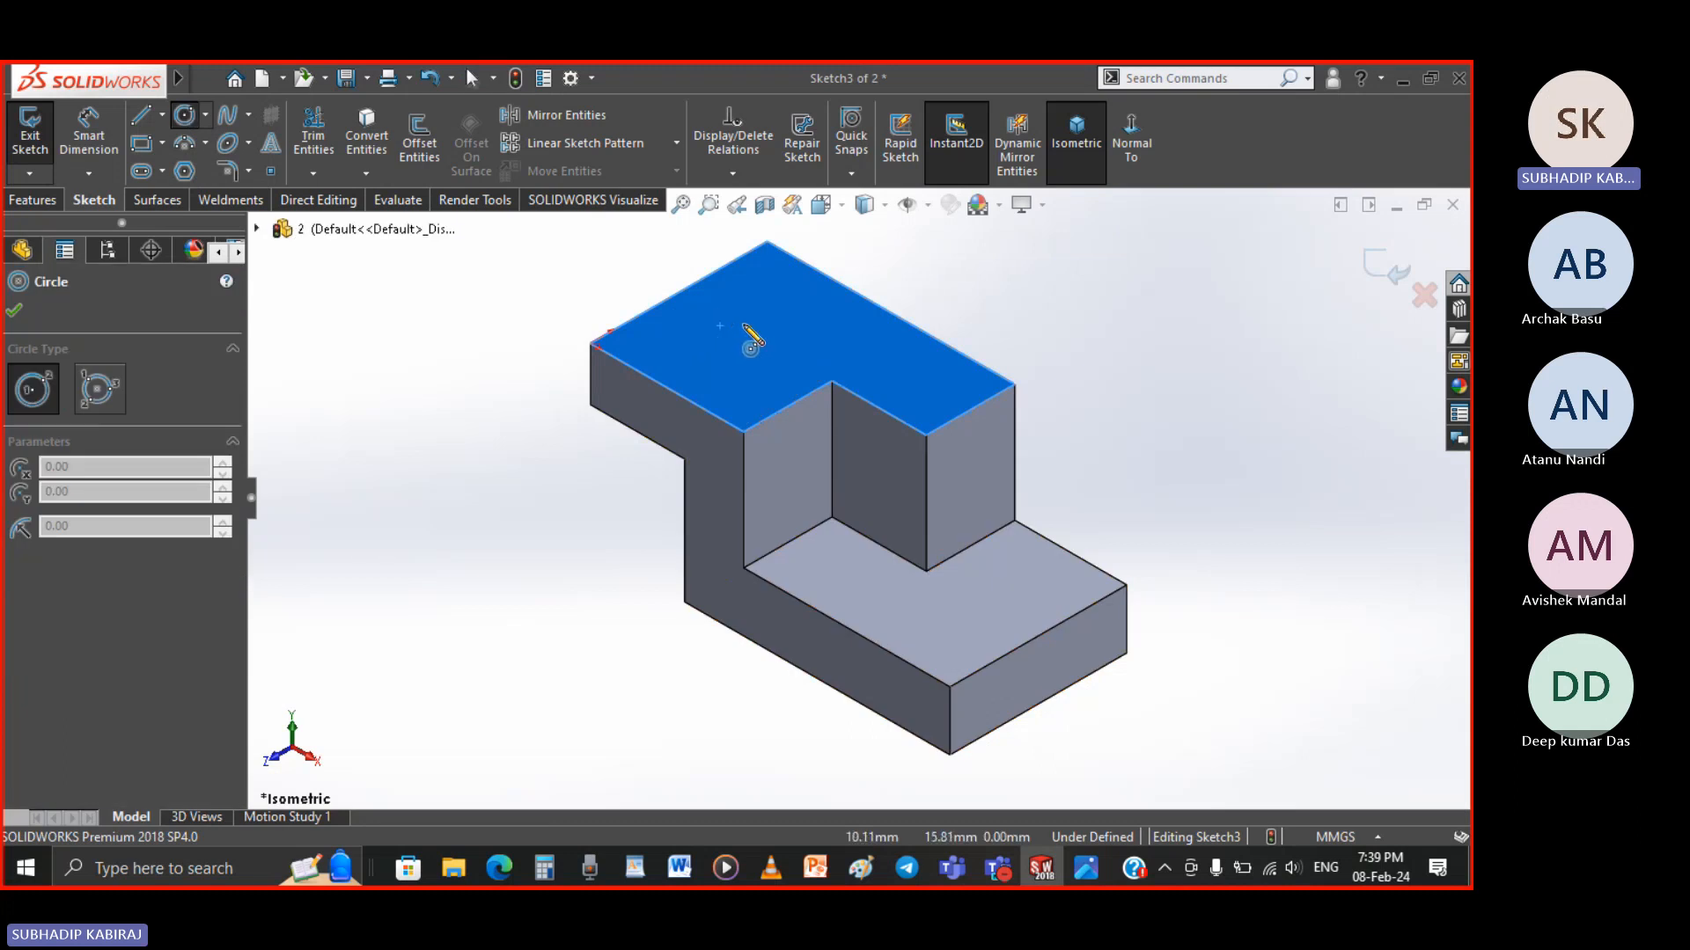
drag(744, 325, 715, 338)
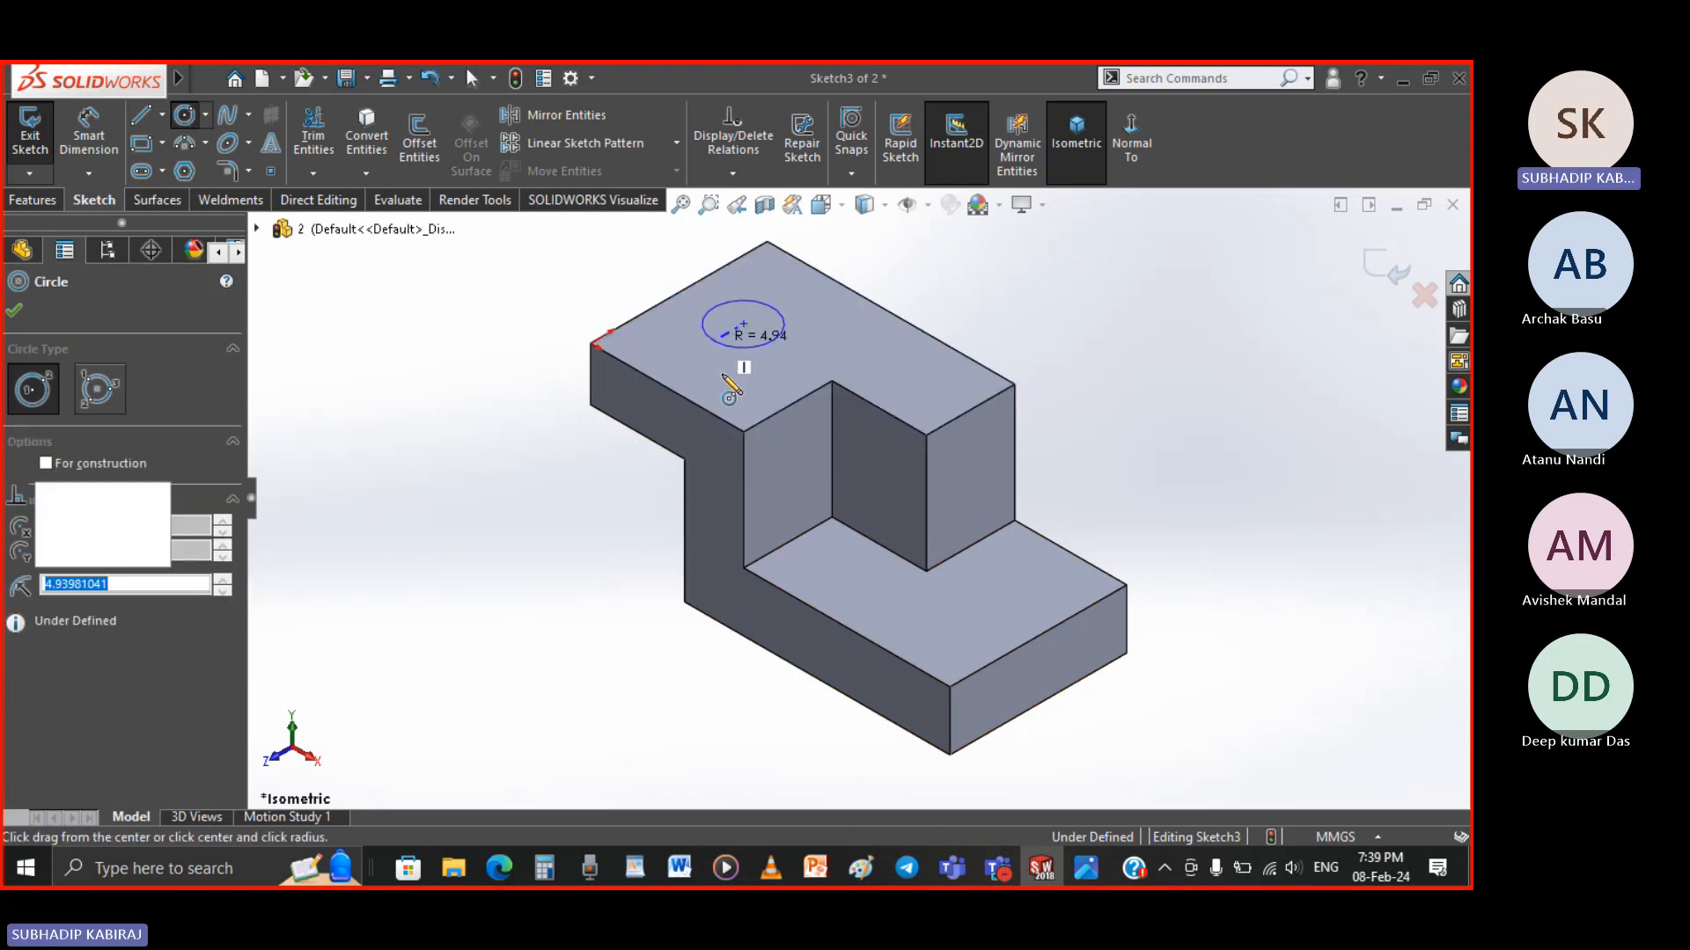
key(Escape)
Dimension the circle's diameter as 9 mm
right_drag(753, 361, 786, 330)
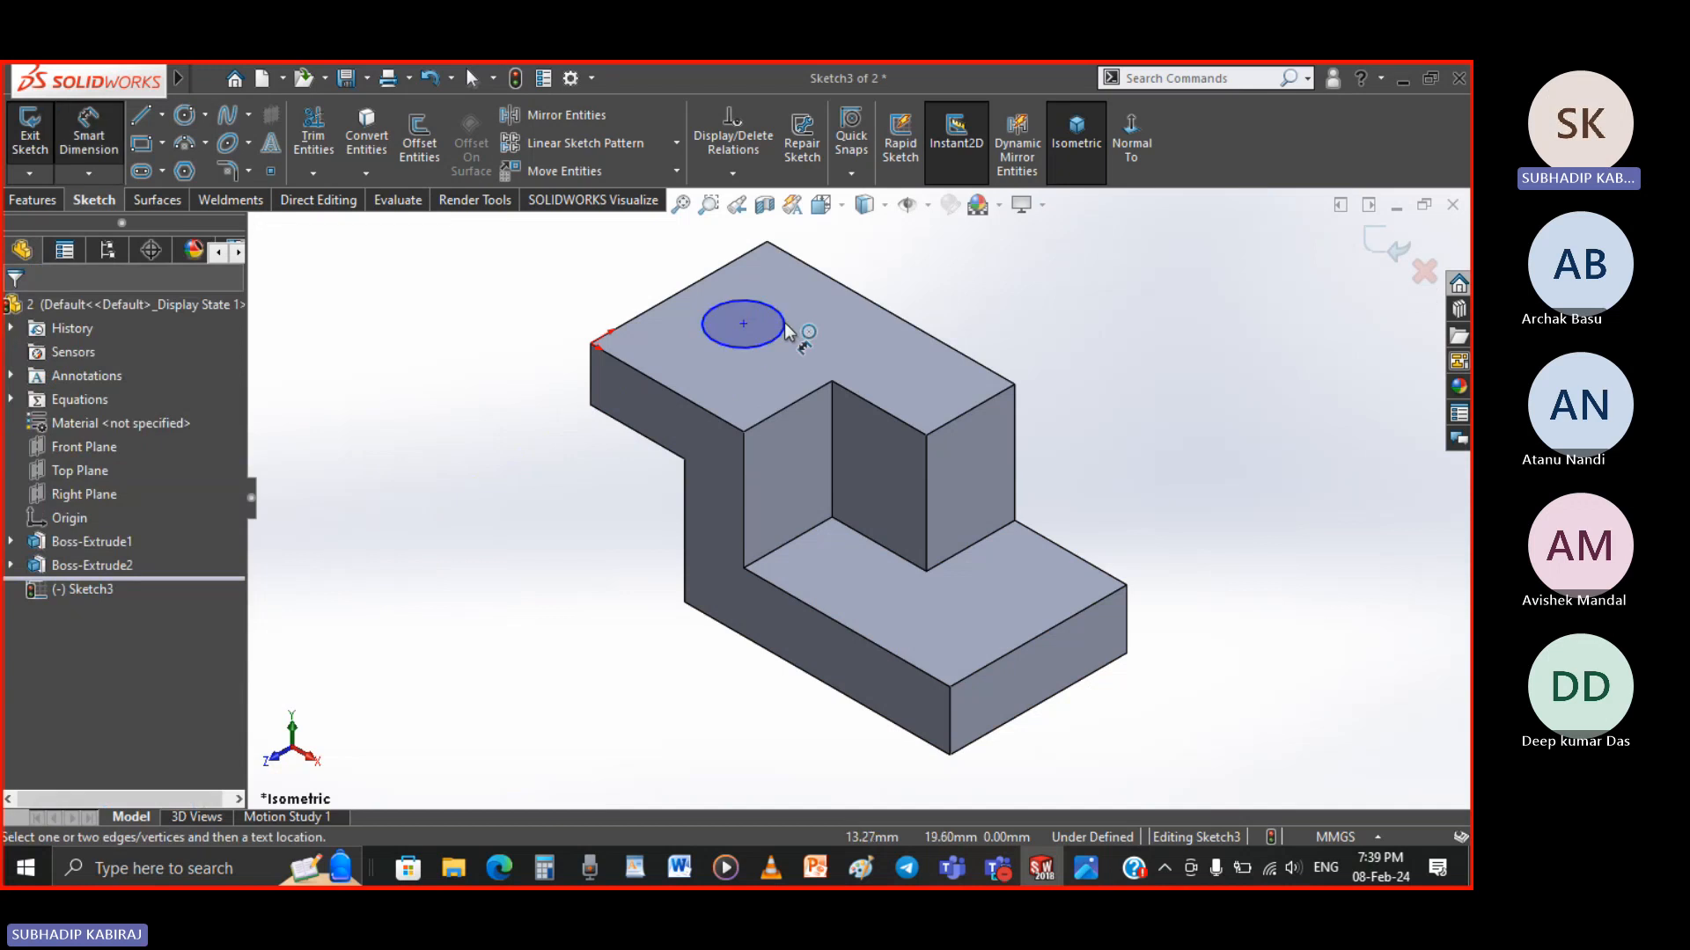
click(784, 329)
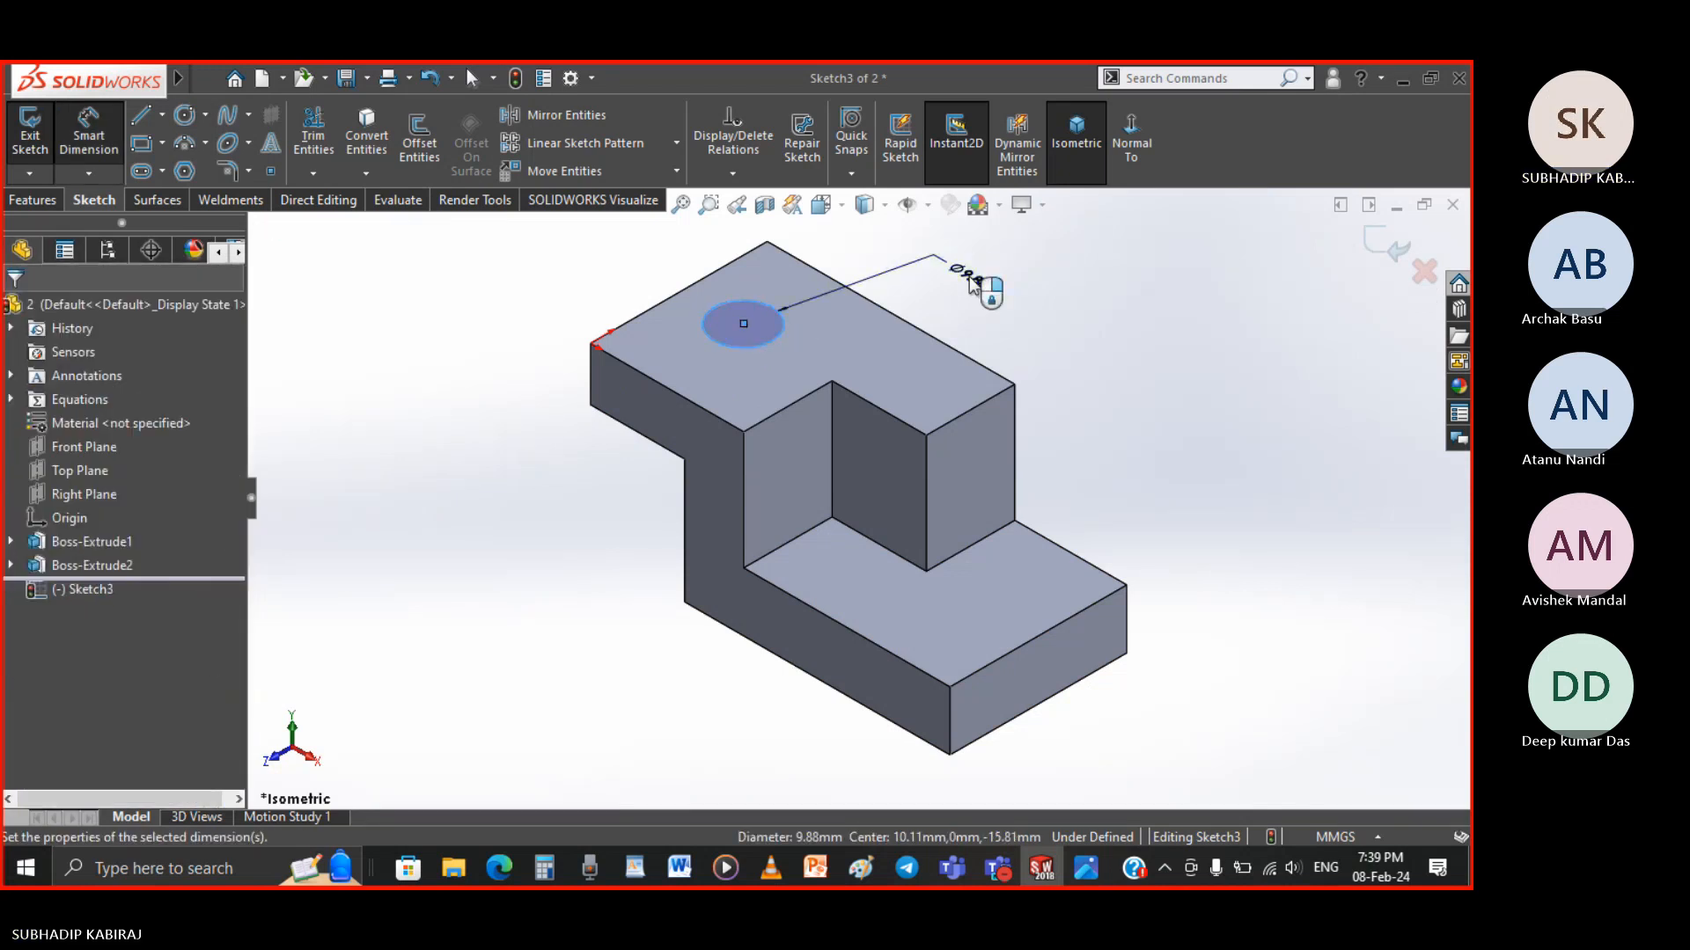
click(969, 279)
key(Return)
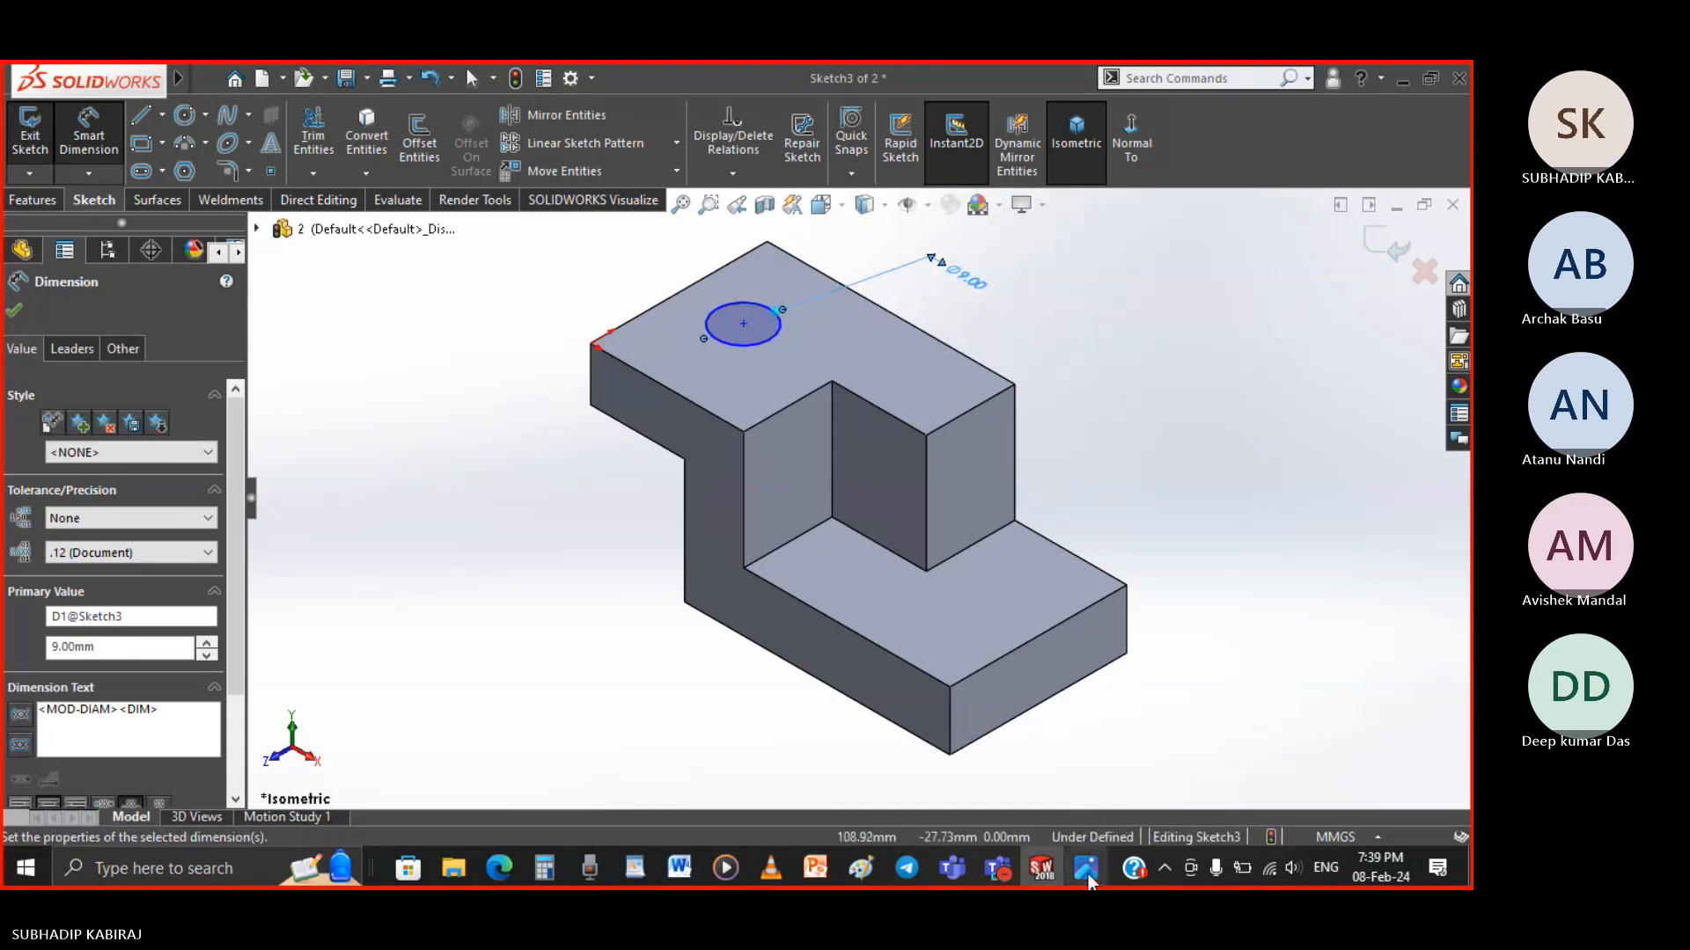
Check the hole position in the reference drawing and dimension the circle's centre 8 mm from the upper leg's outer end edge
key(alt+Tab)
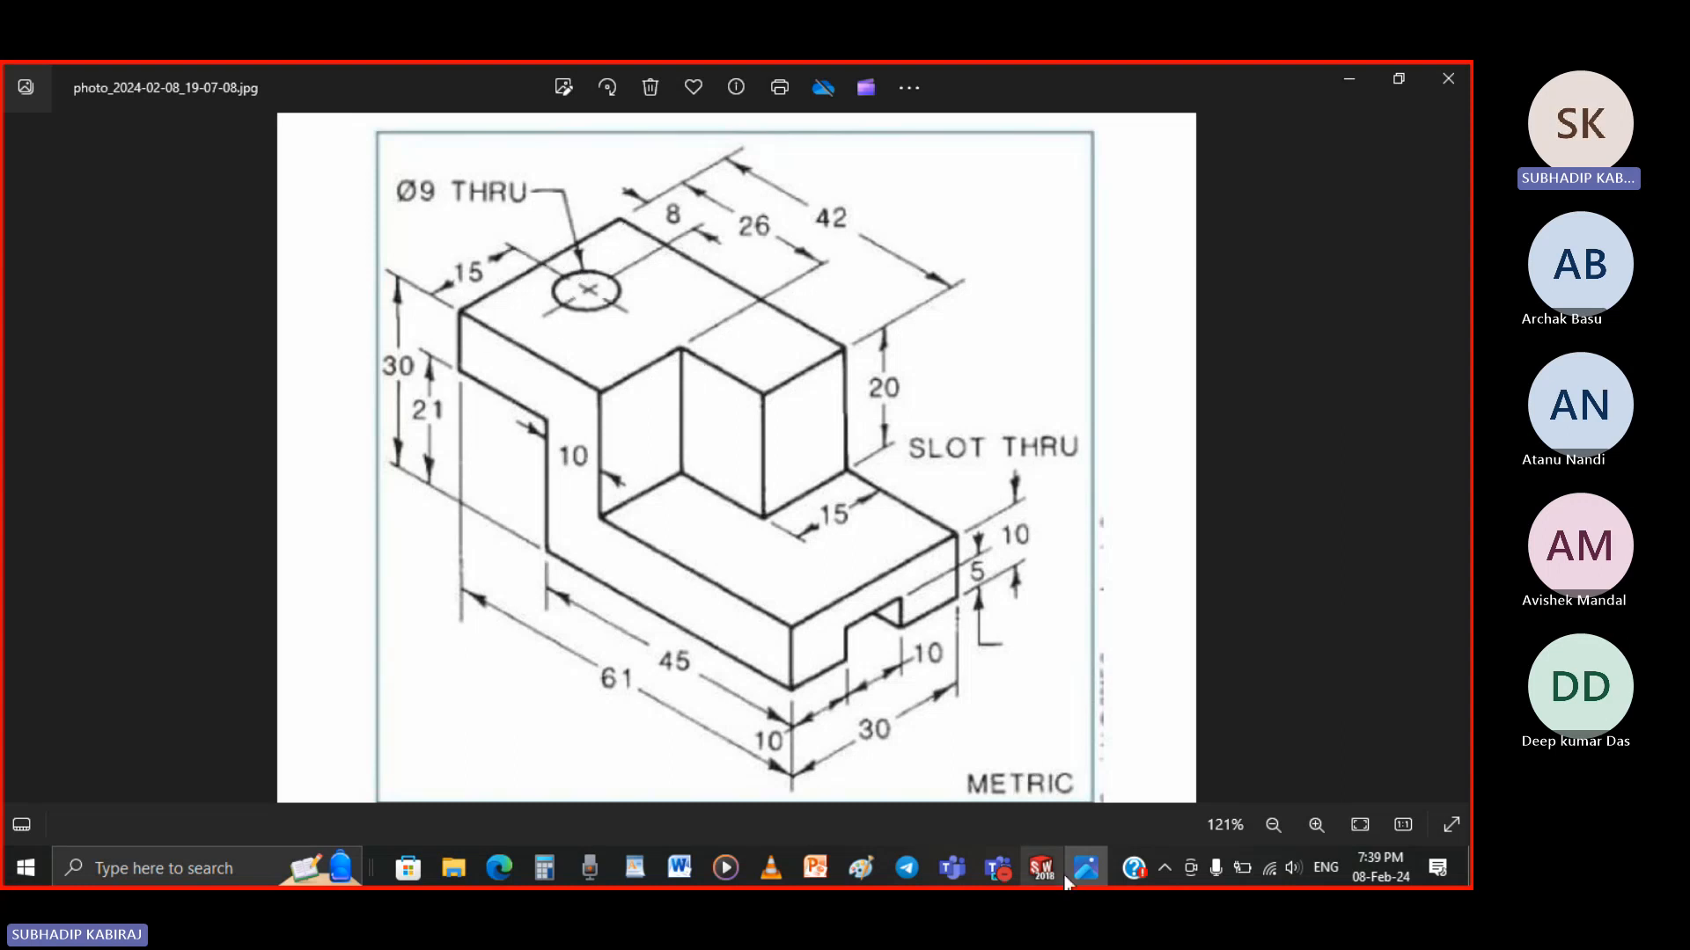
click(1041, 868)
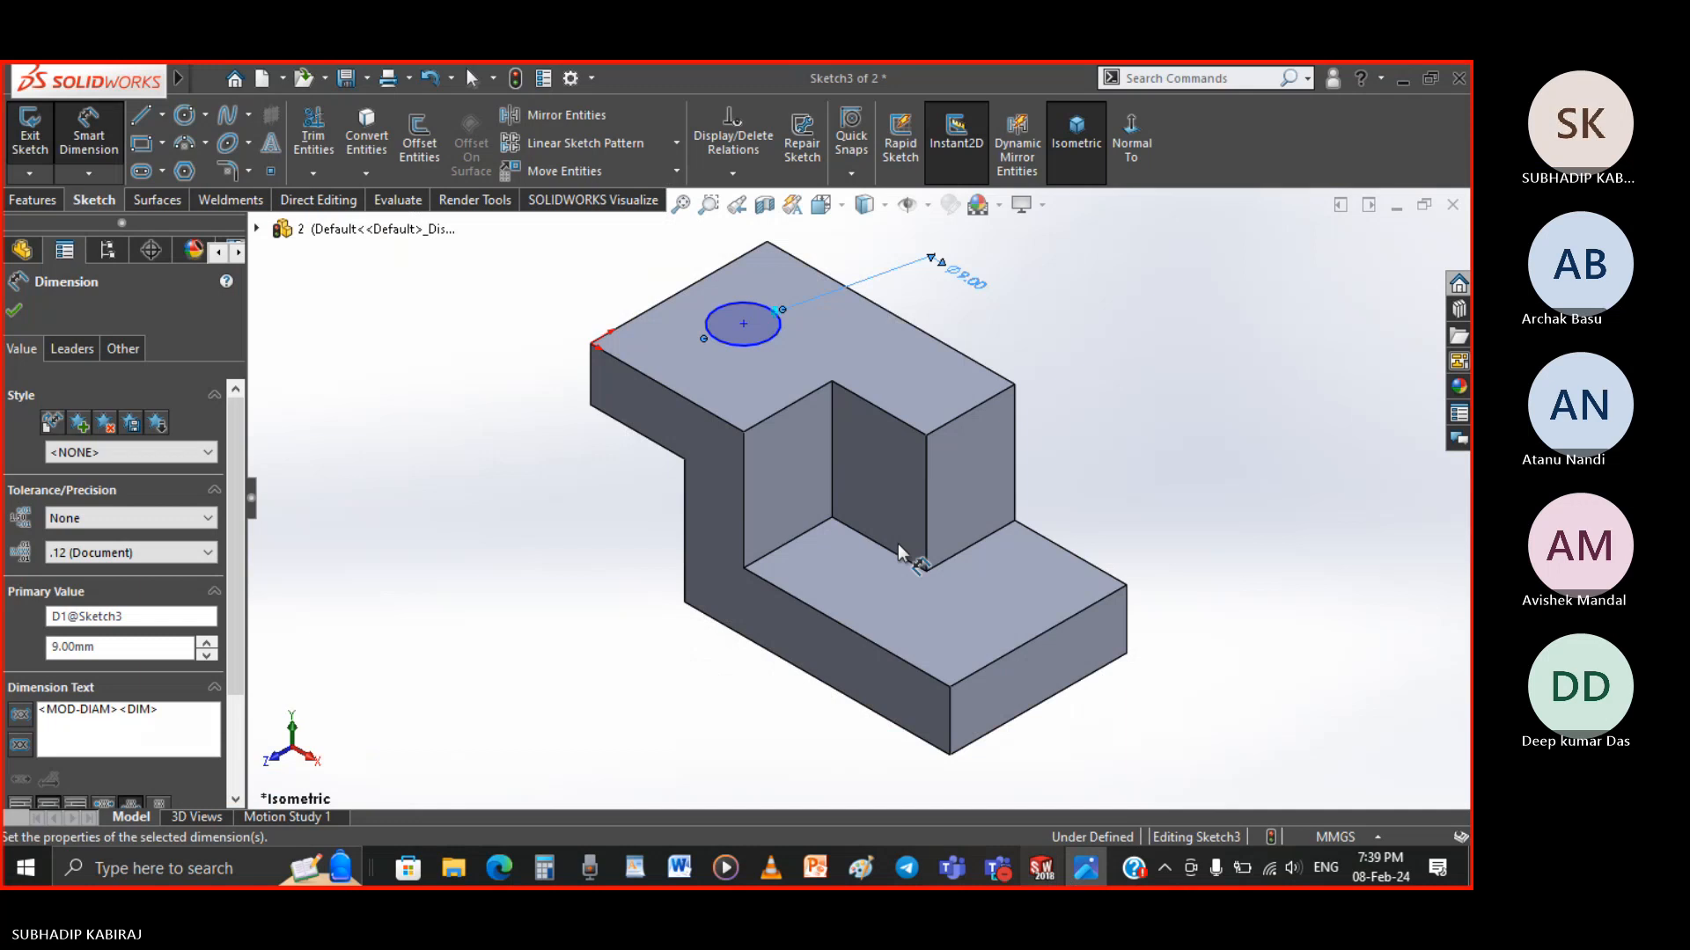
click(743, 323)
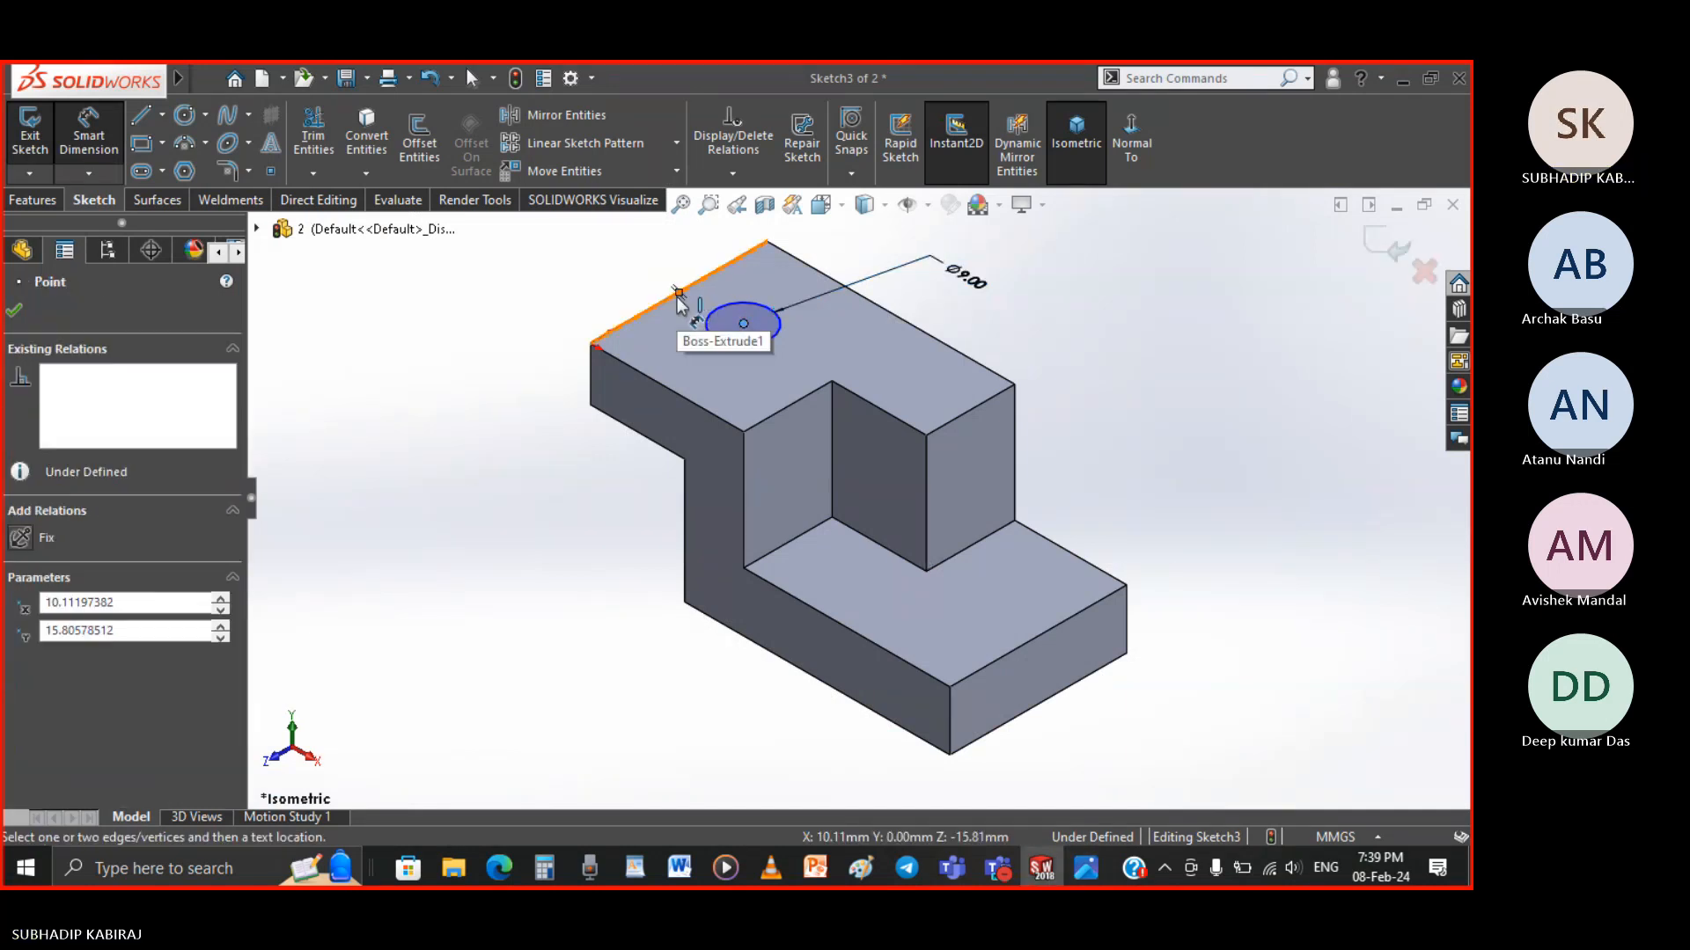
click(678, 298)
click(845, 253)
text(8.00mm)
key(Return)
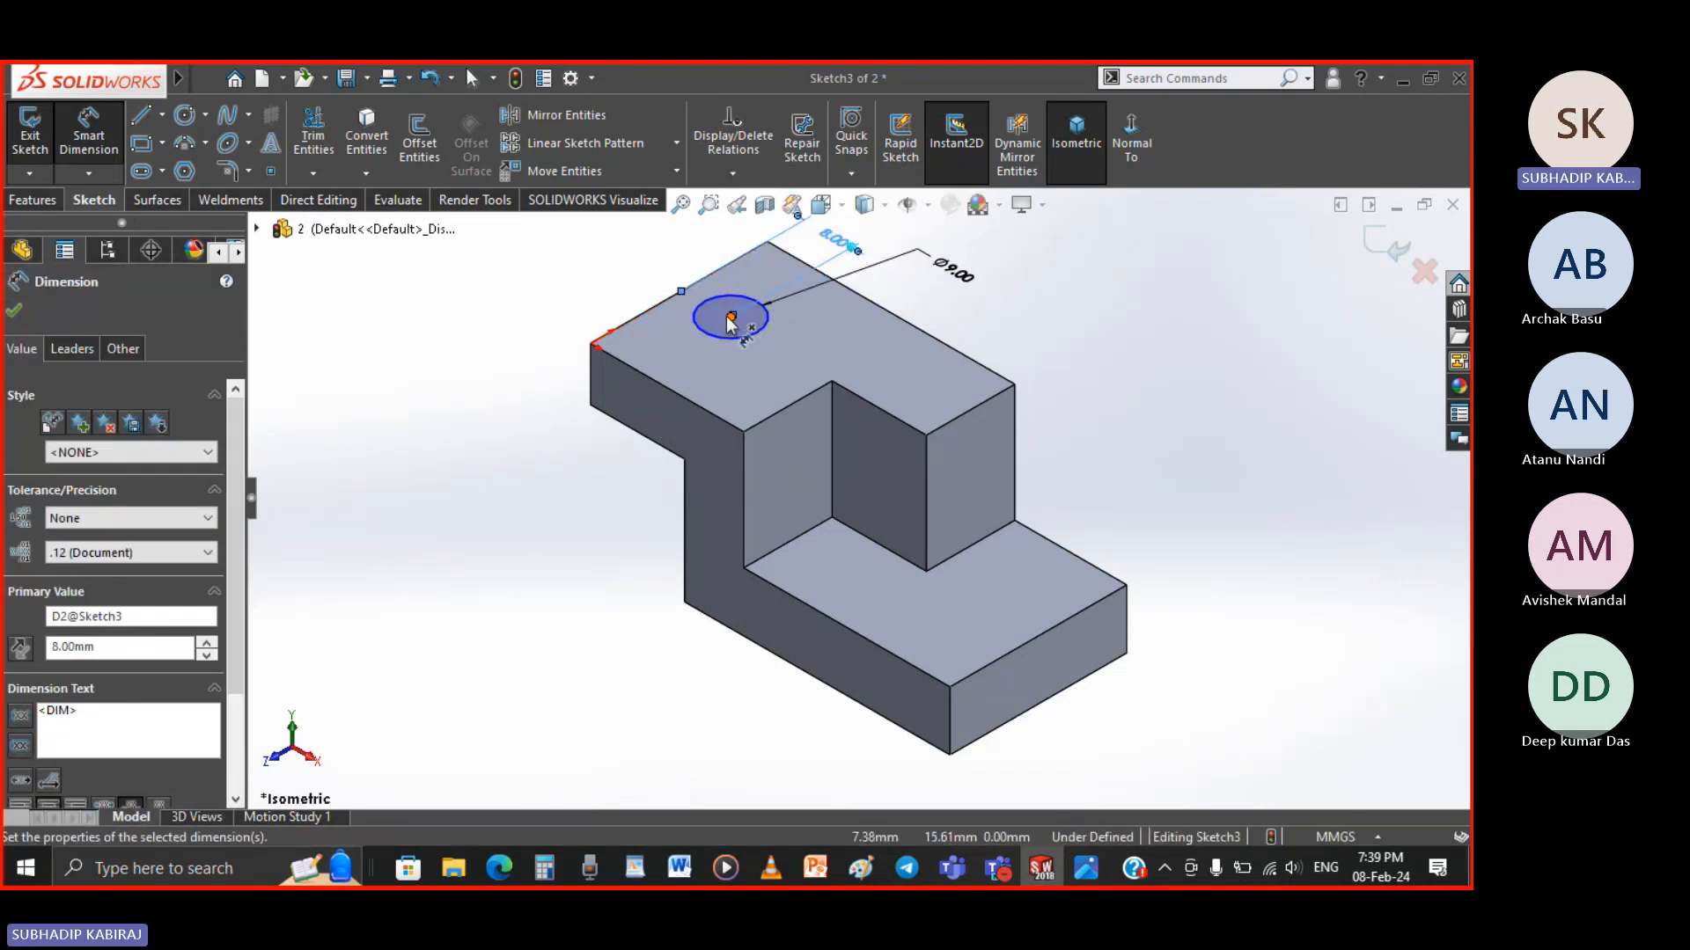
Dimension the circle's centre 15 mm from the top face's front long edge and leave the dimension command
click(730, 319)
click(653, 378)
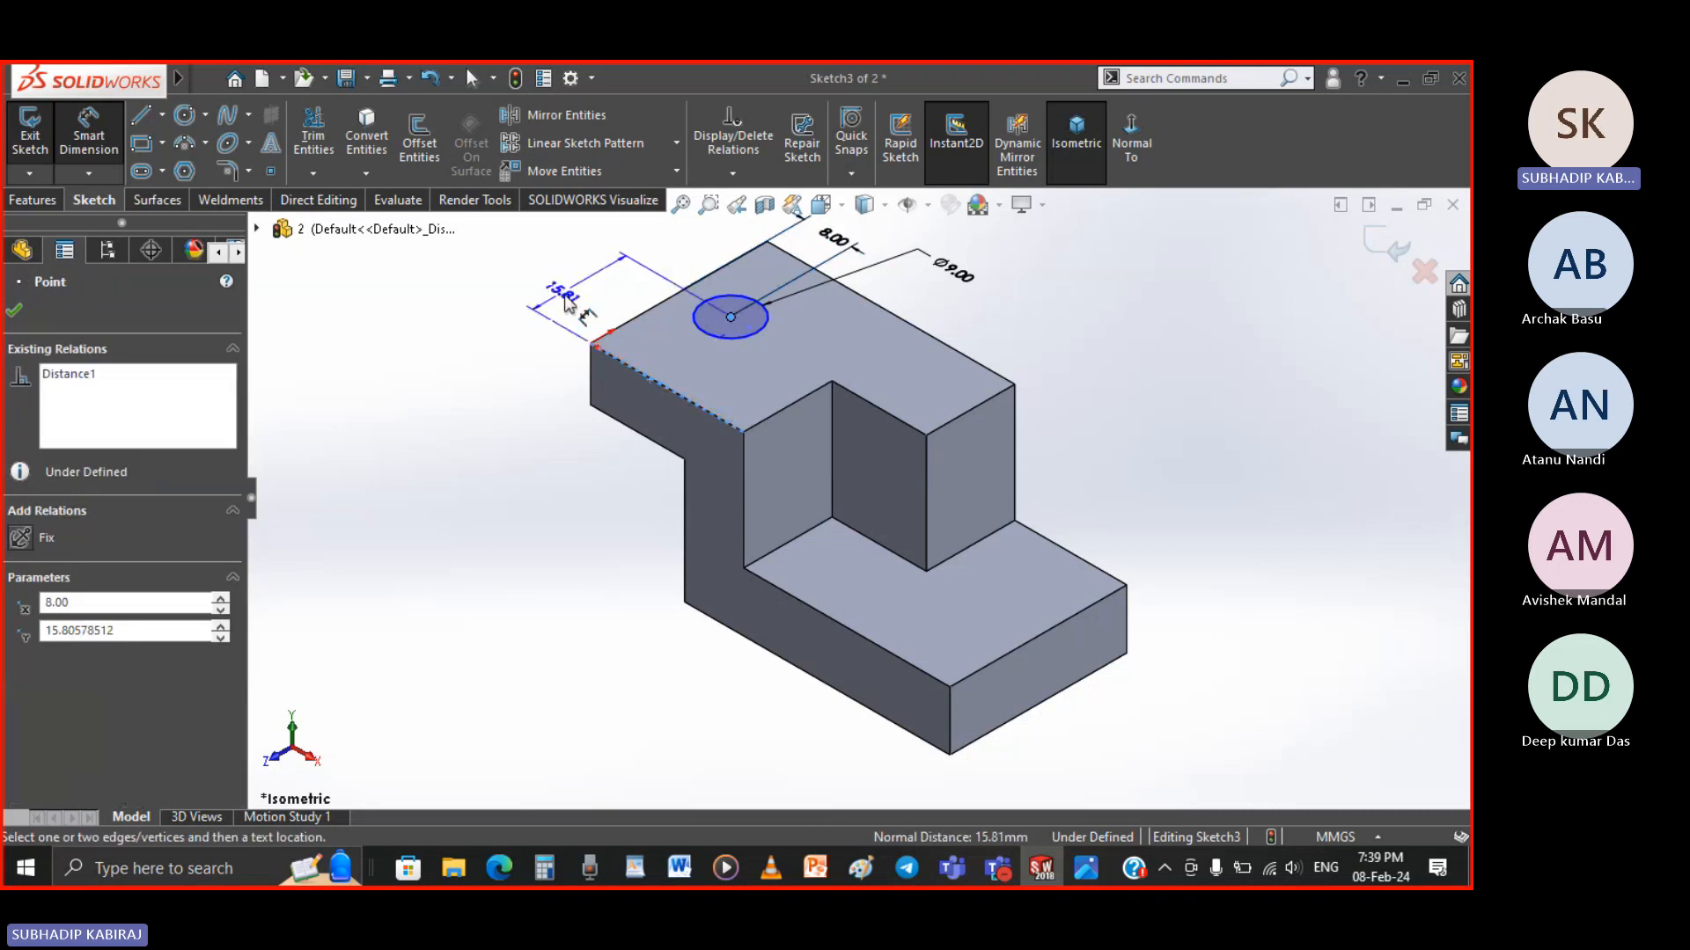
click(566, 302)
text(15)
key(Return)
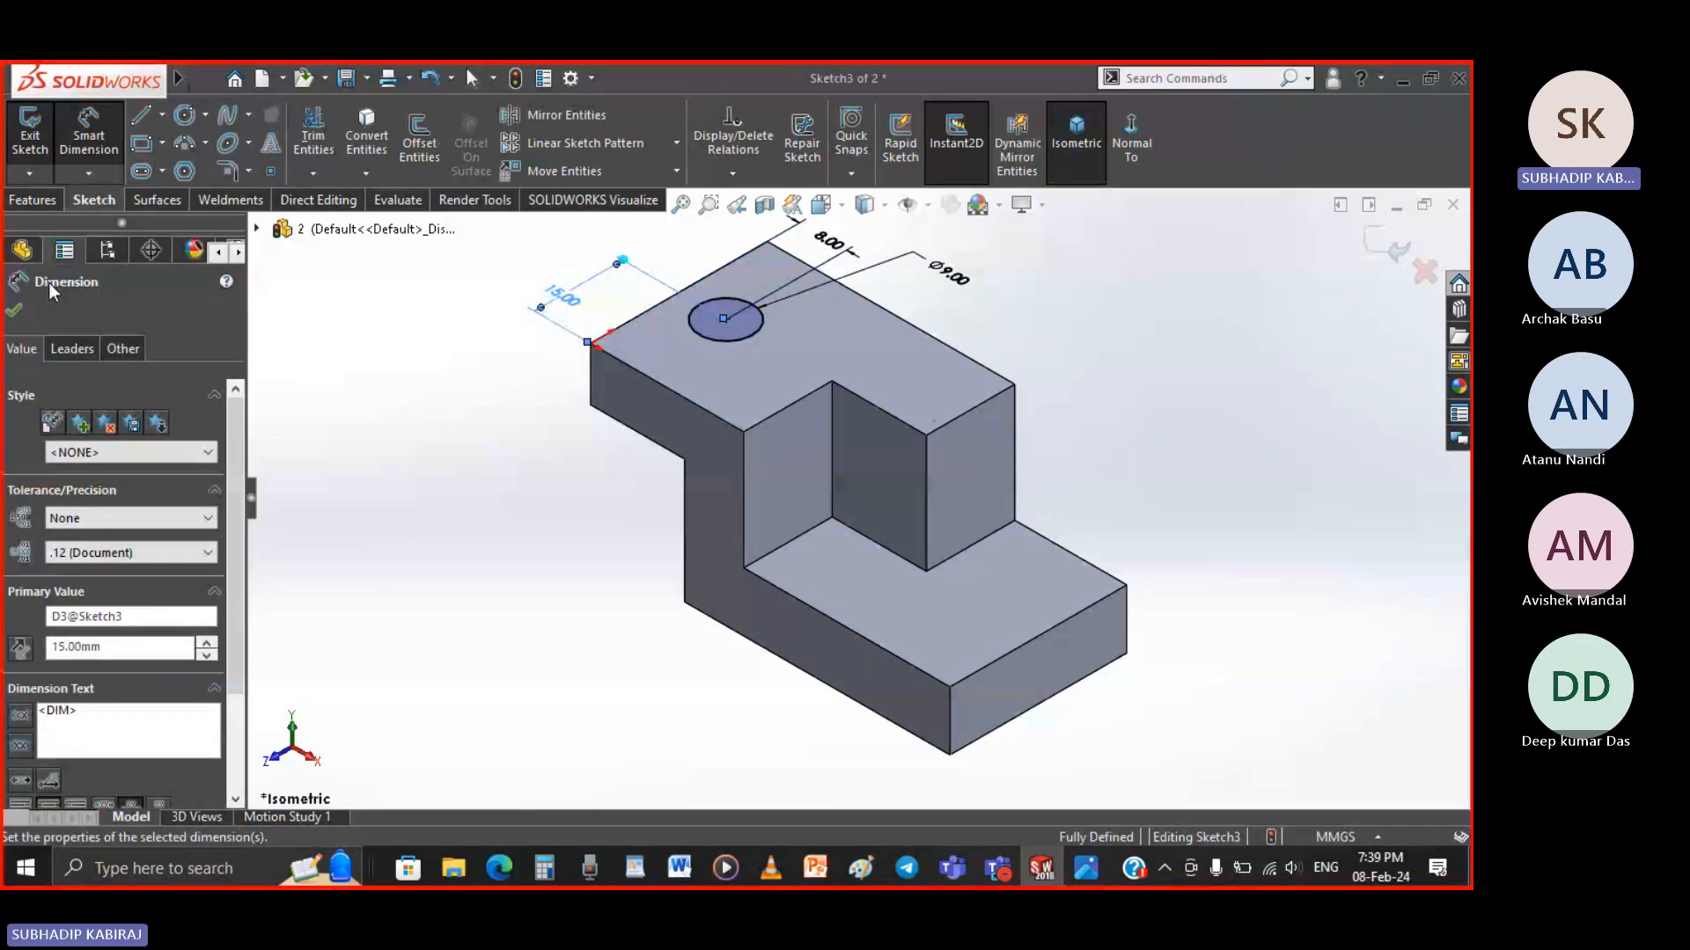
key(Escape)
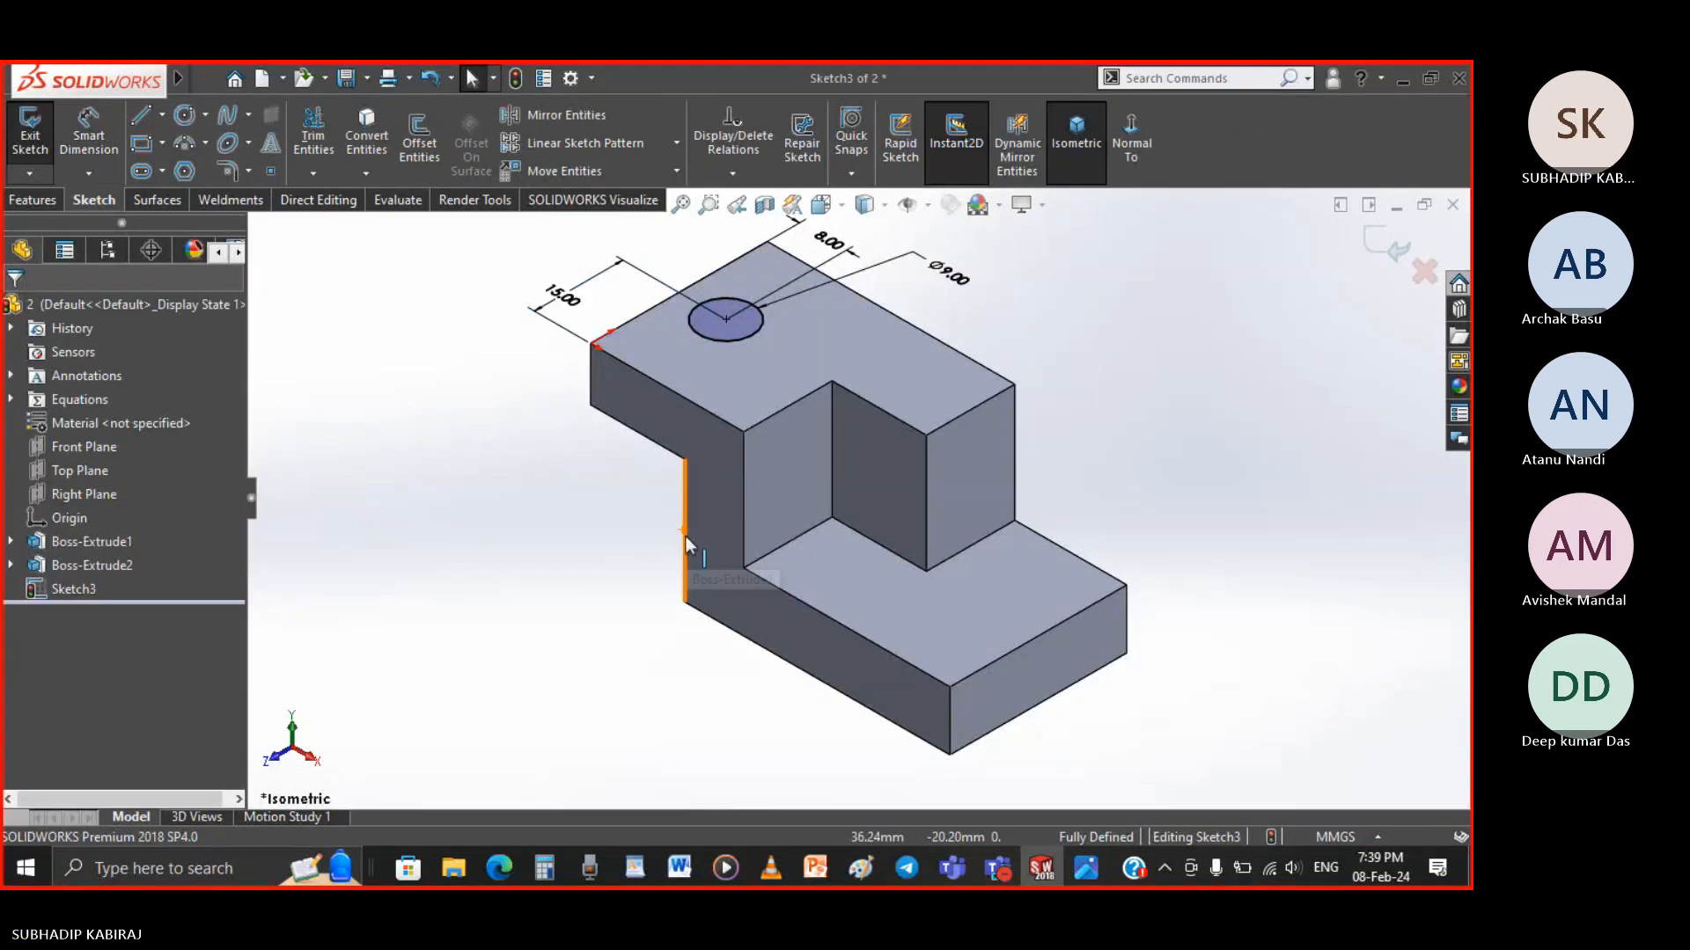
Close the hole sketch and cut its 9 mm circle through the part using Extruded Cut with the Through All end condition
click(1091, 880)
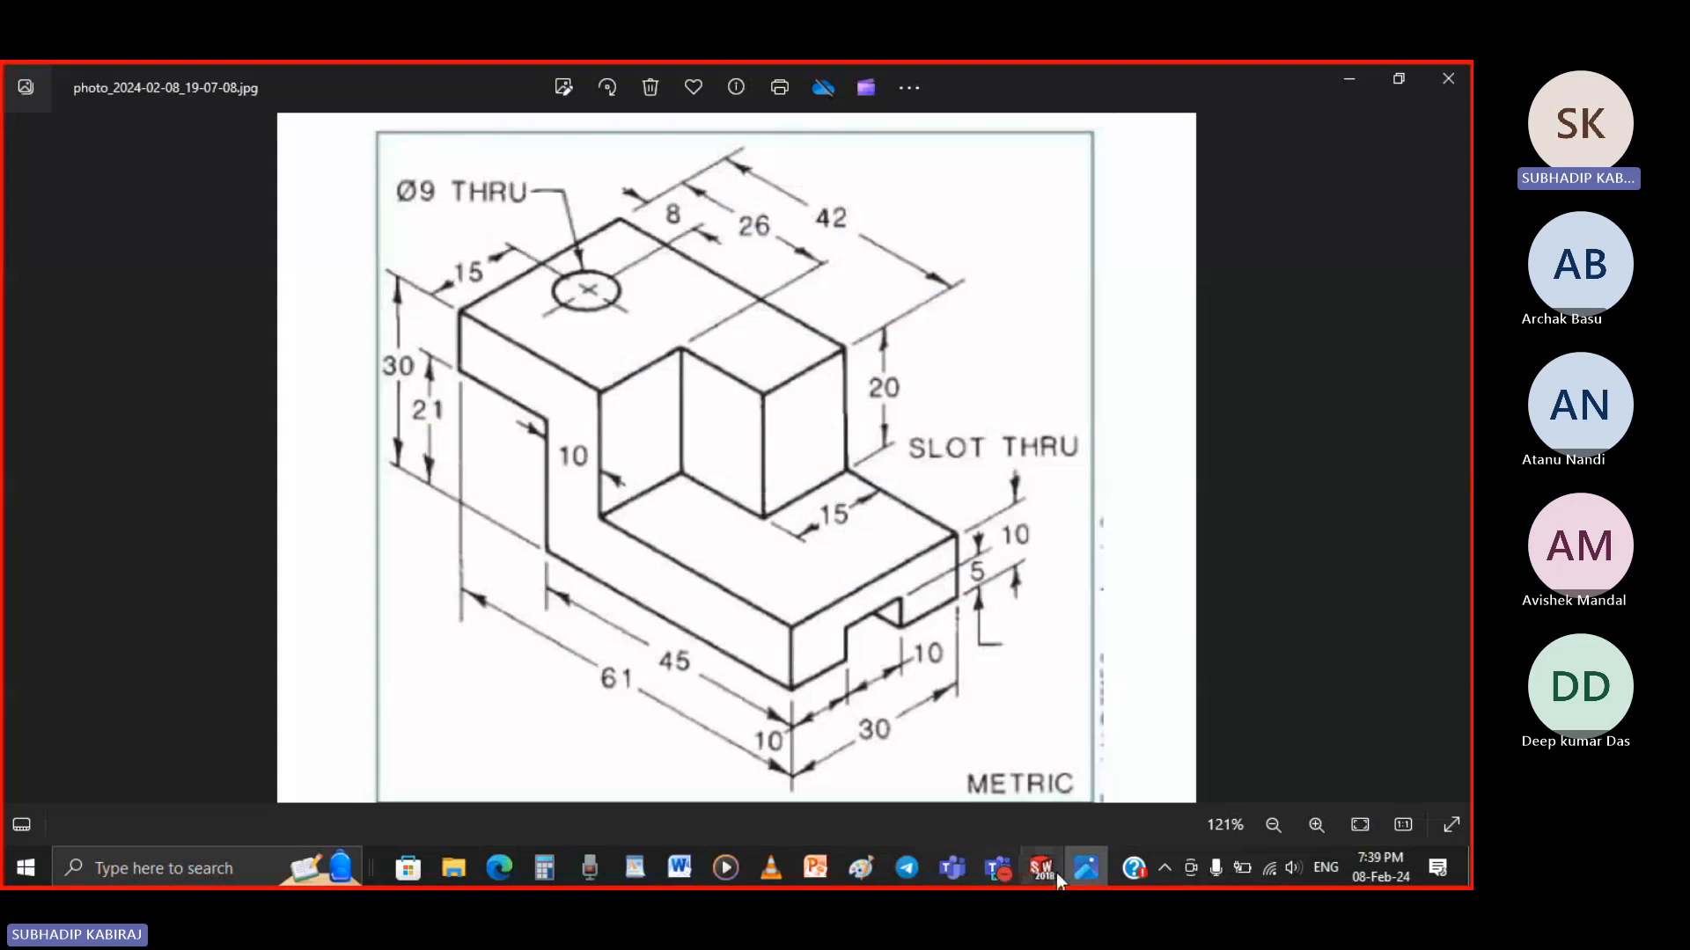
click(1056, 873)
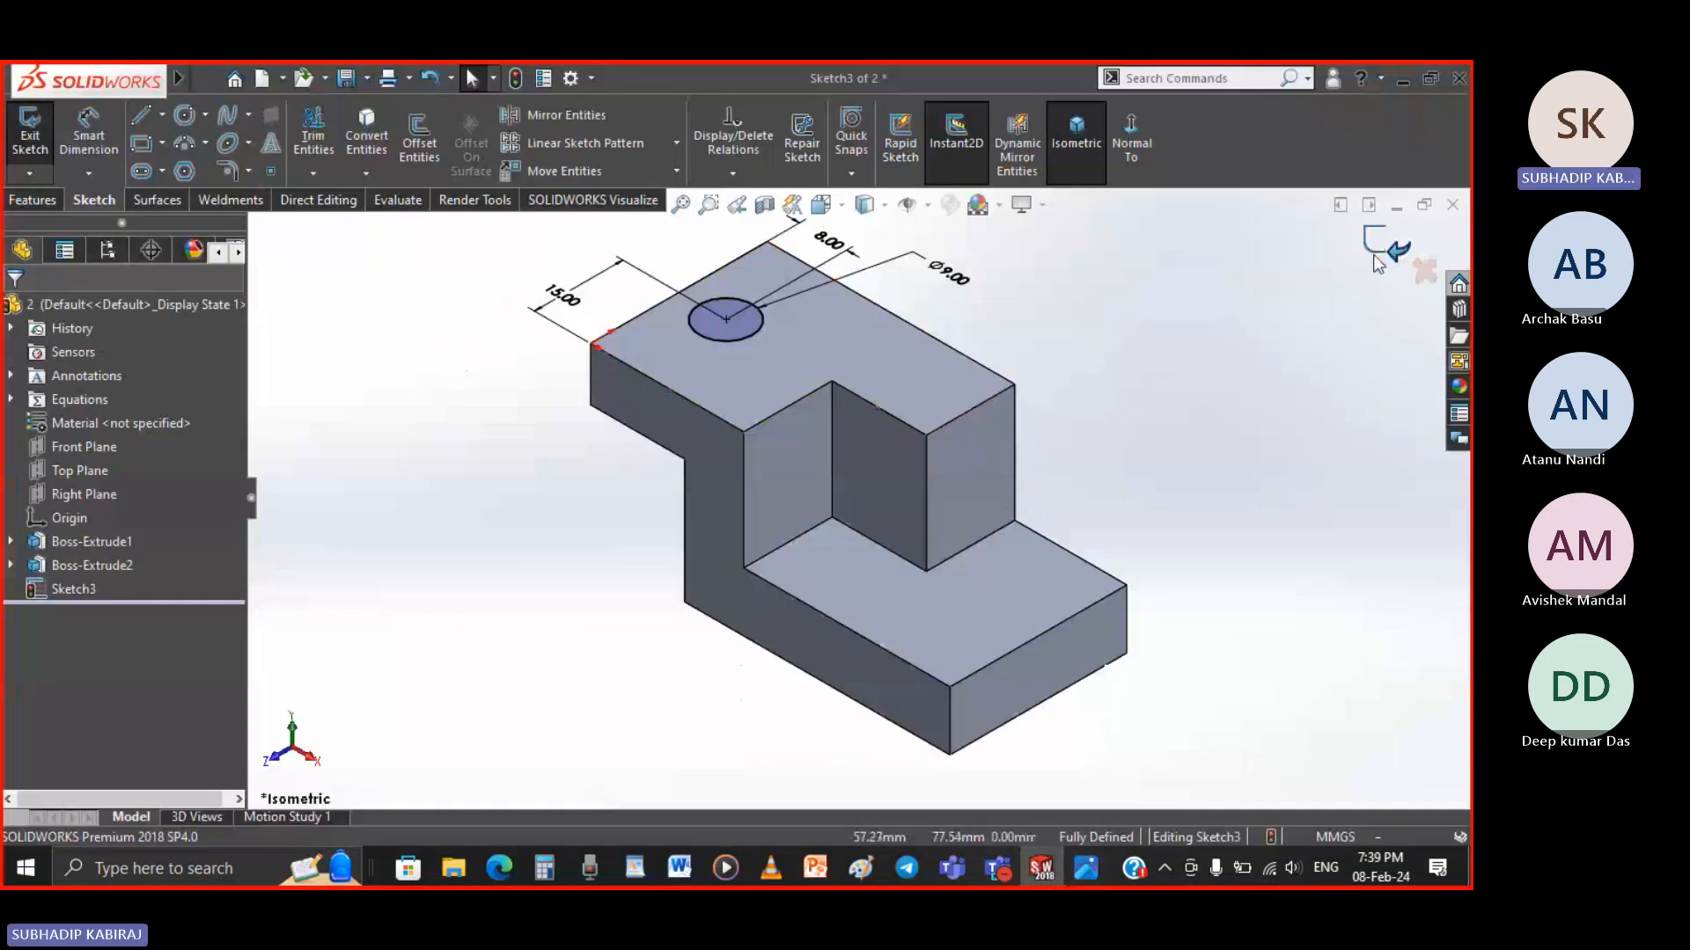
click(1379, 264)
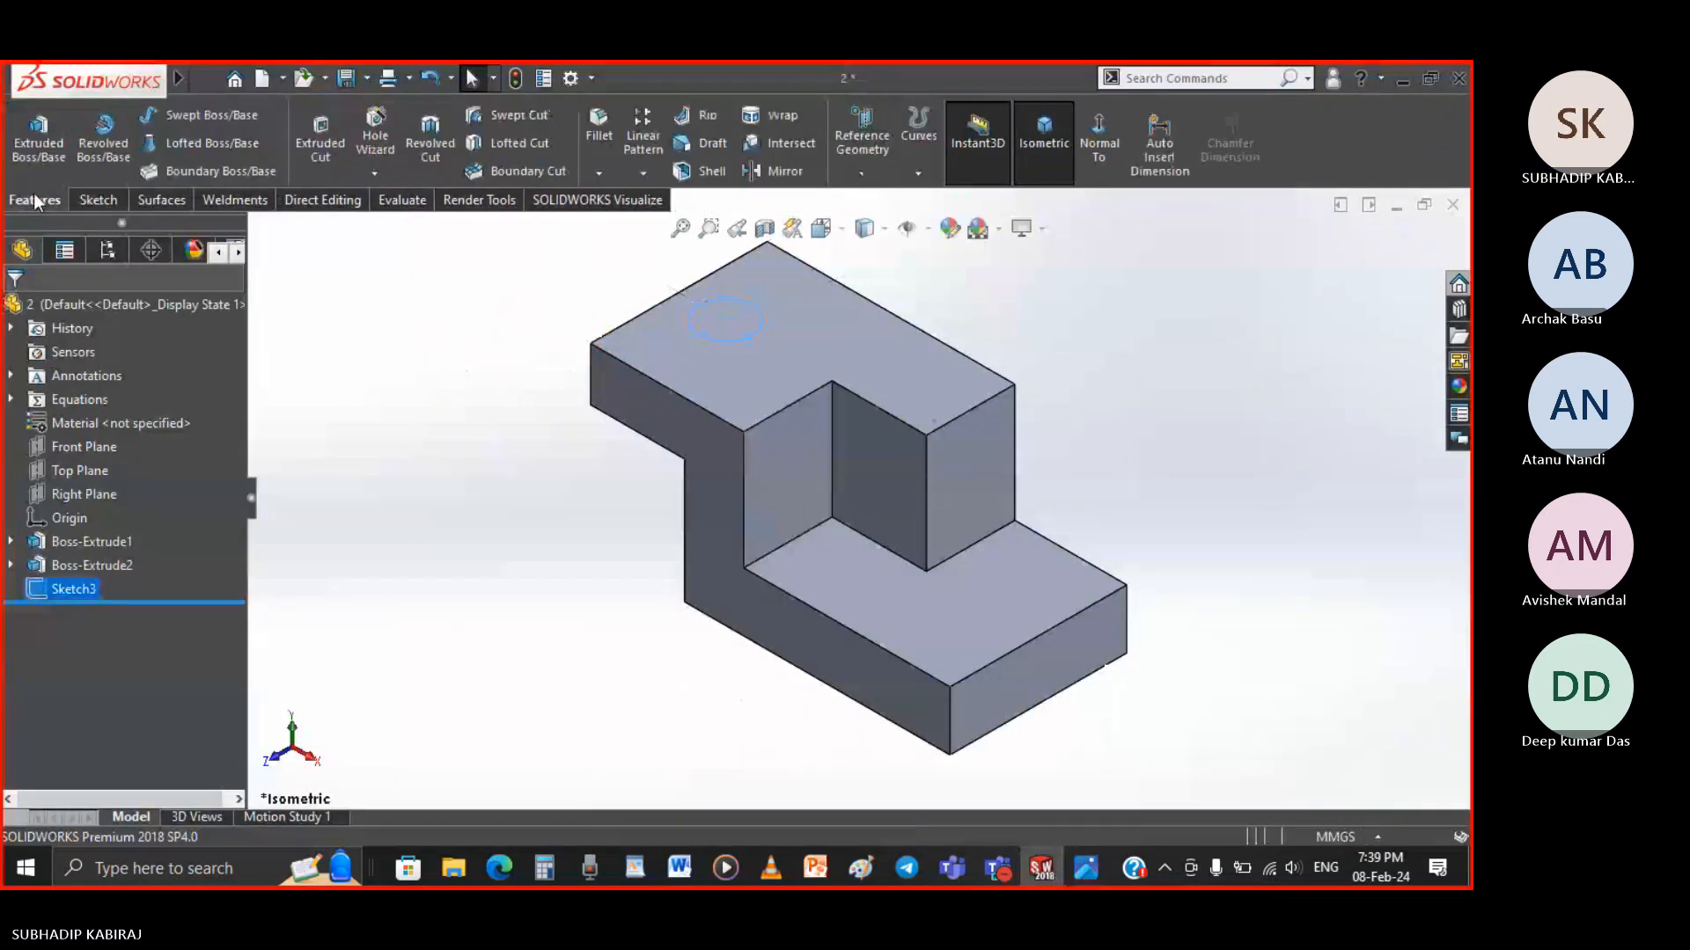
click(332, 163)
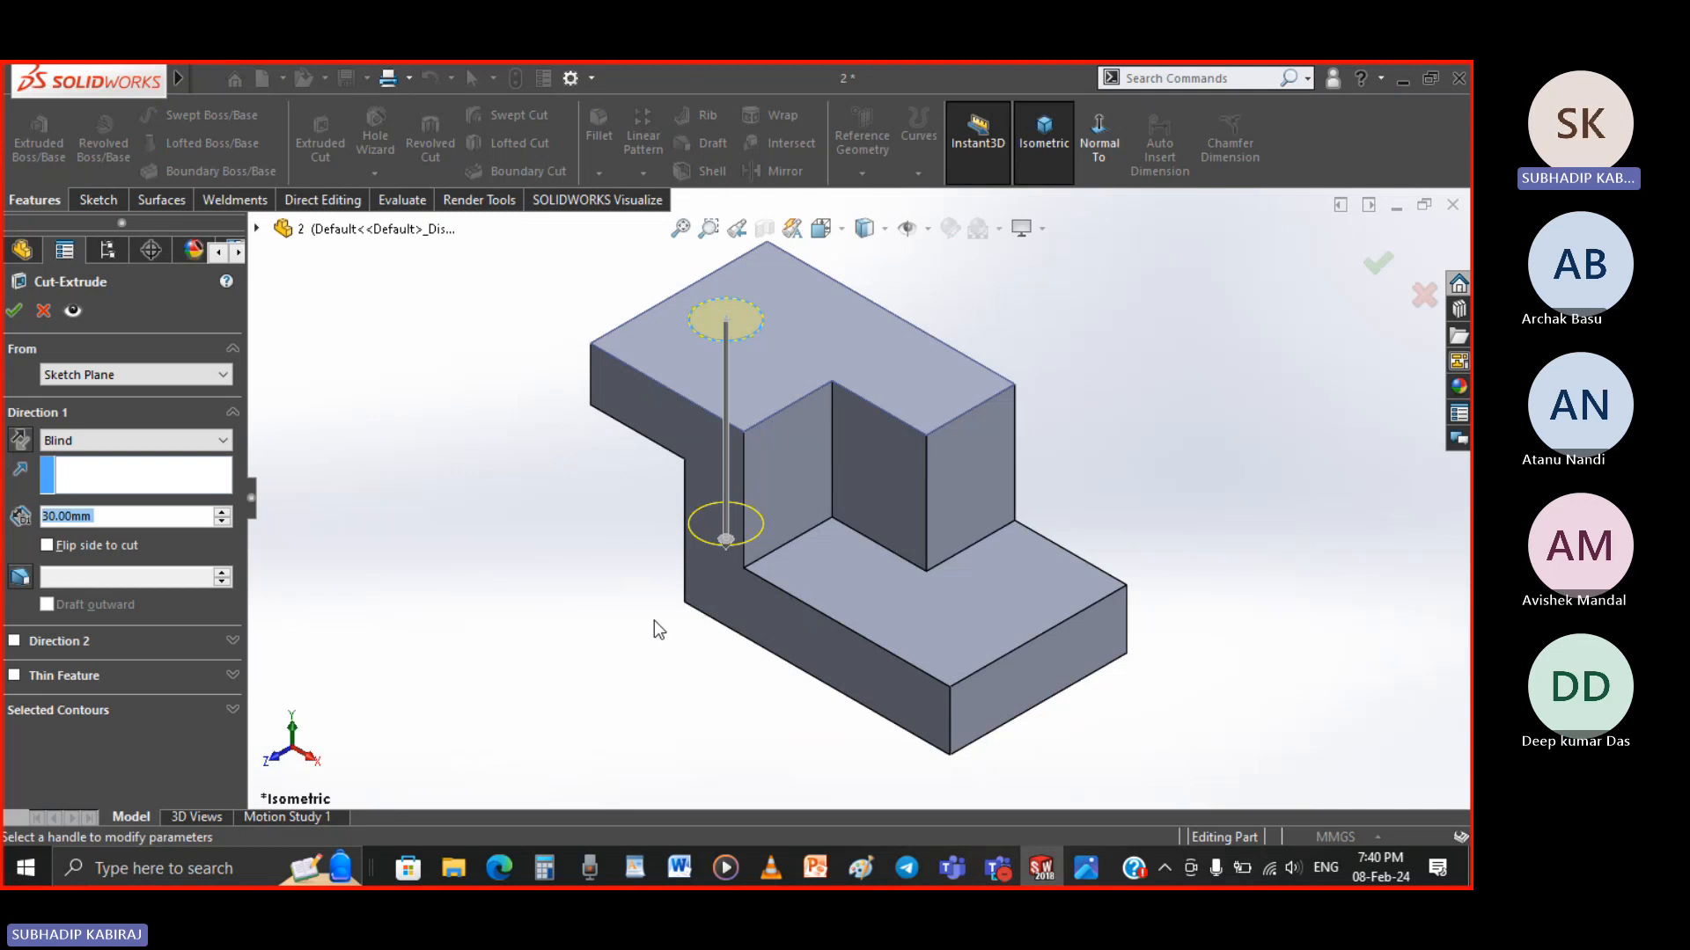
click(102, 441)
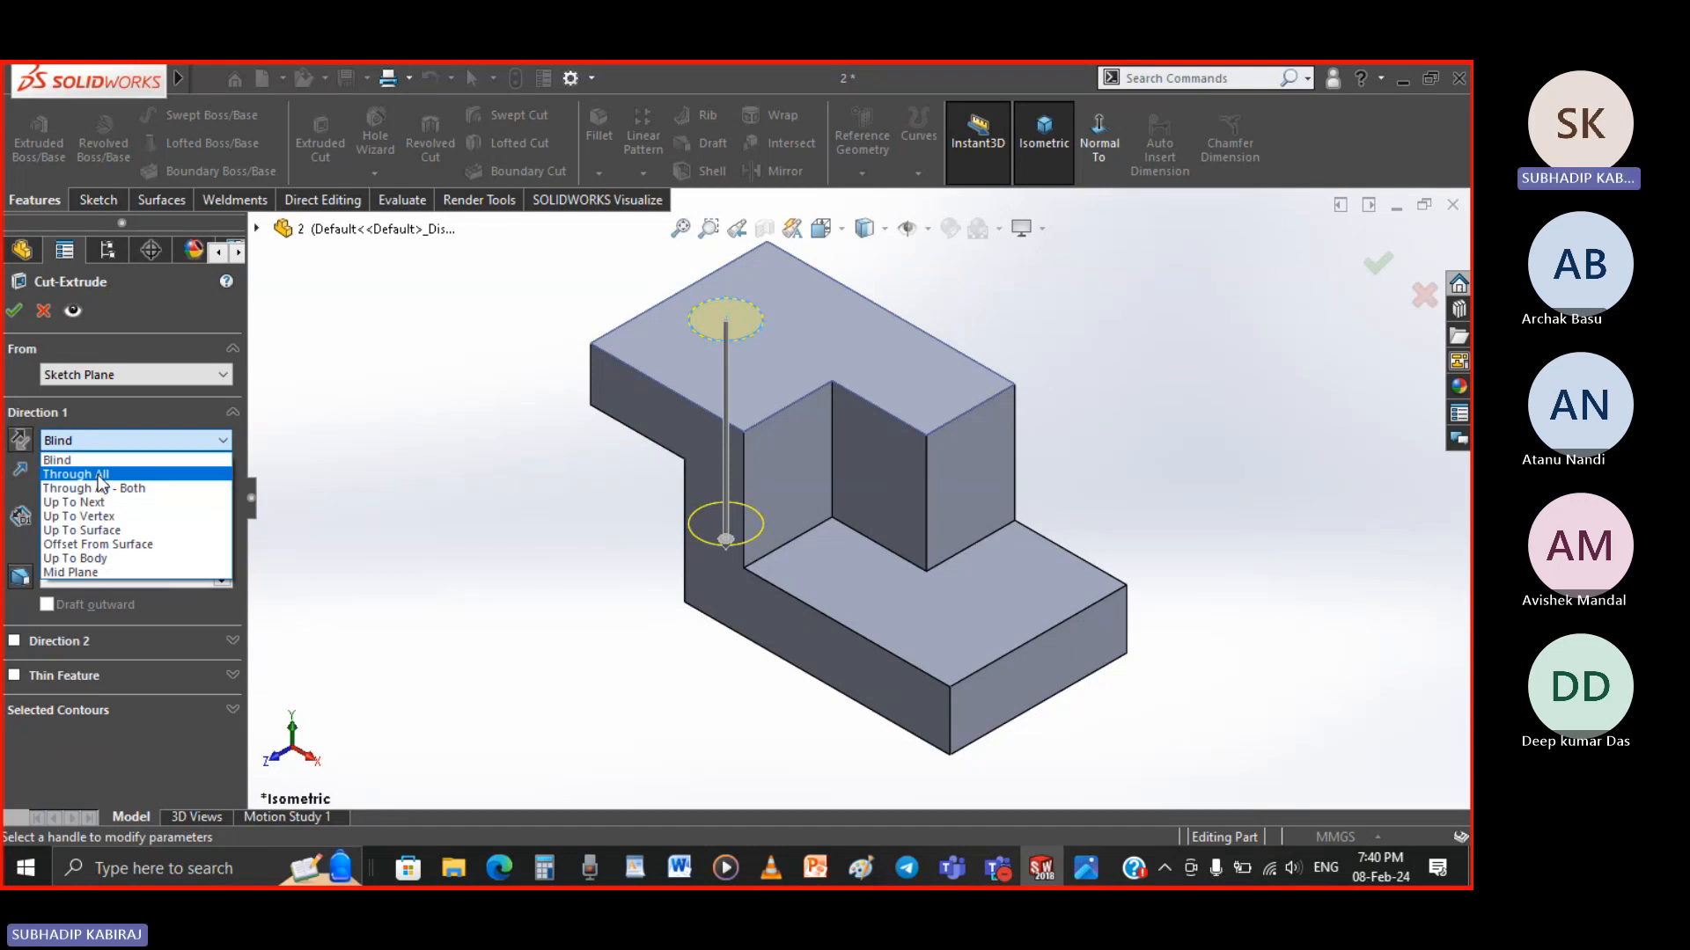
click(97, 474)
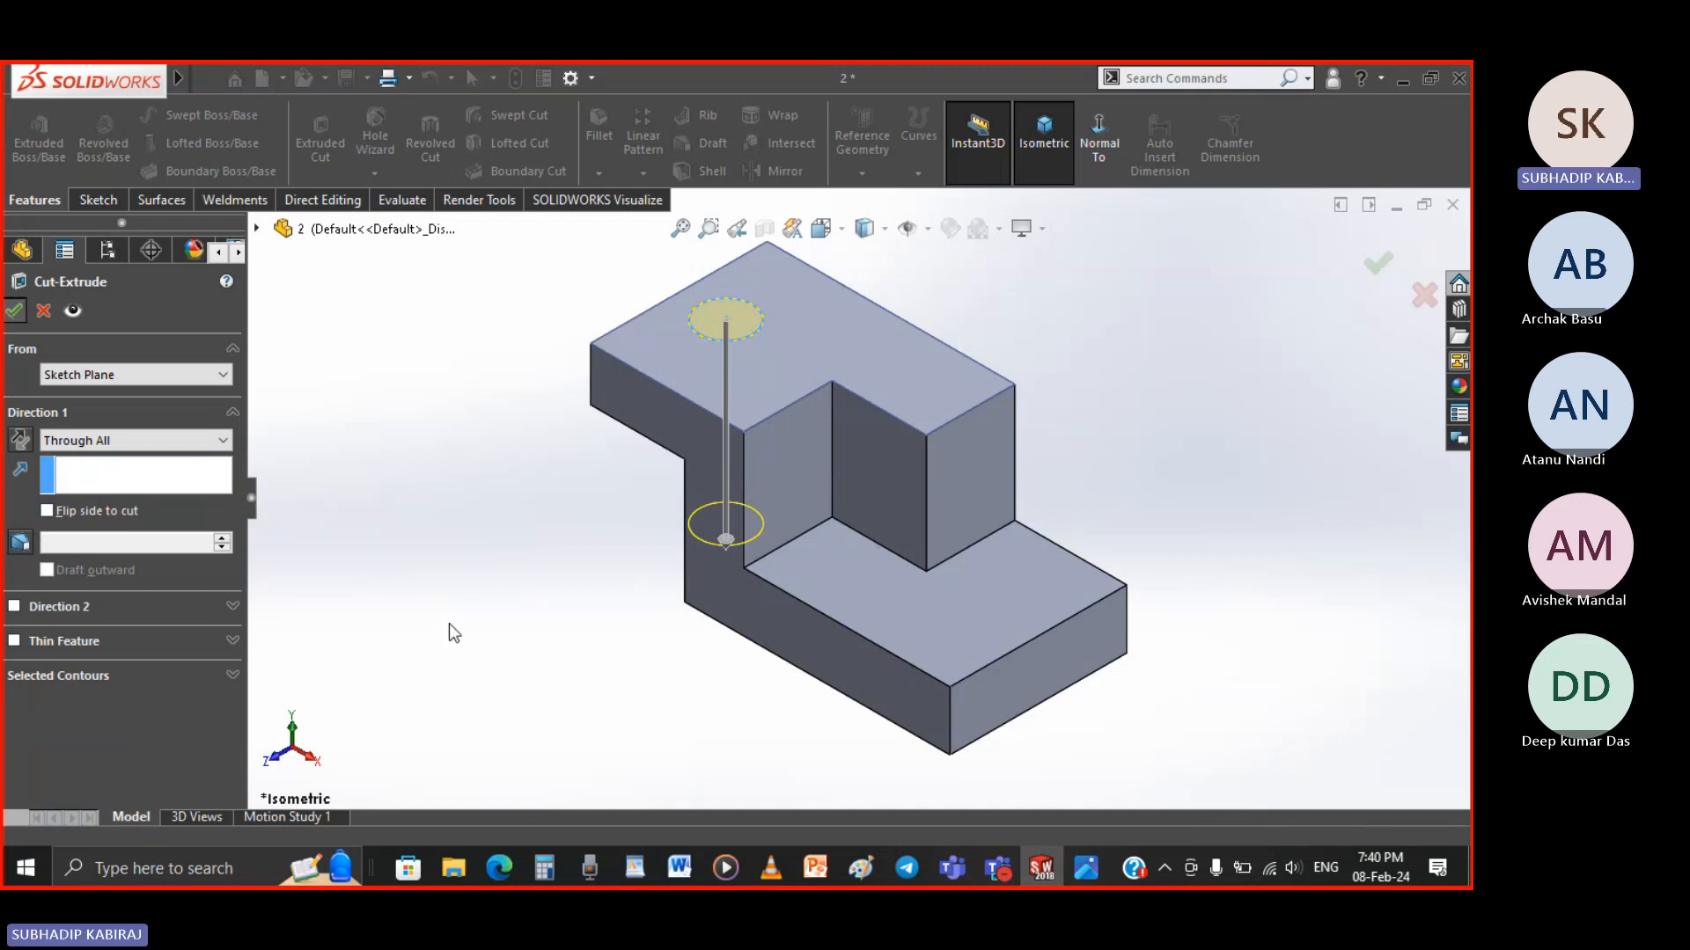
key(Return)
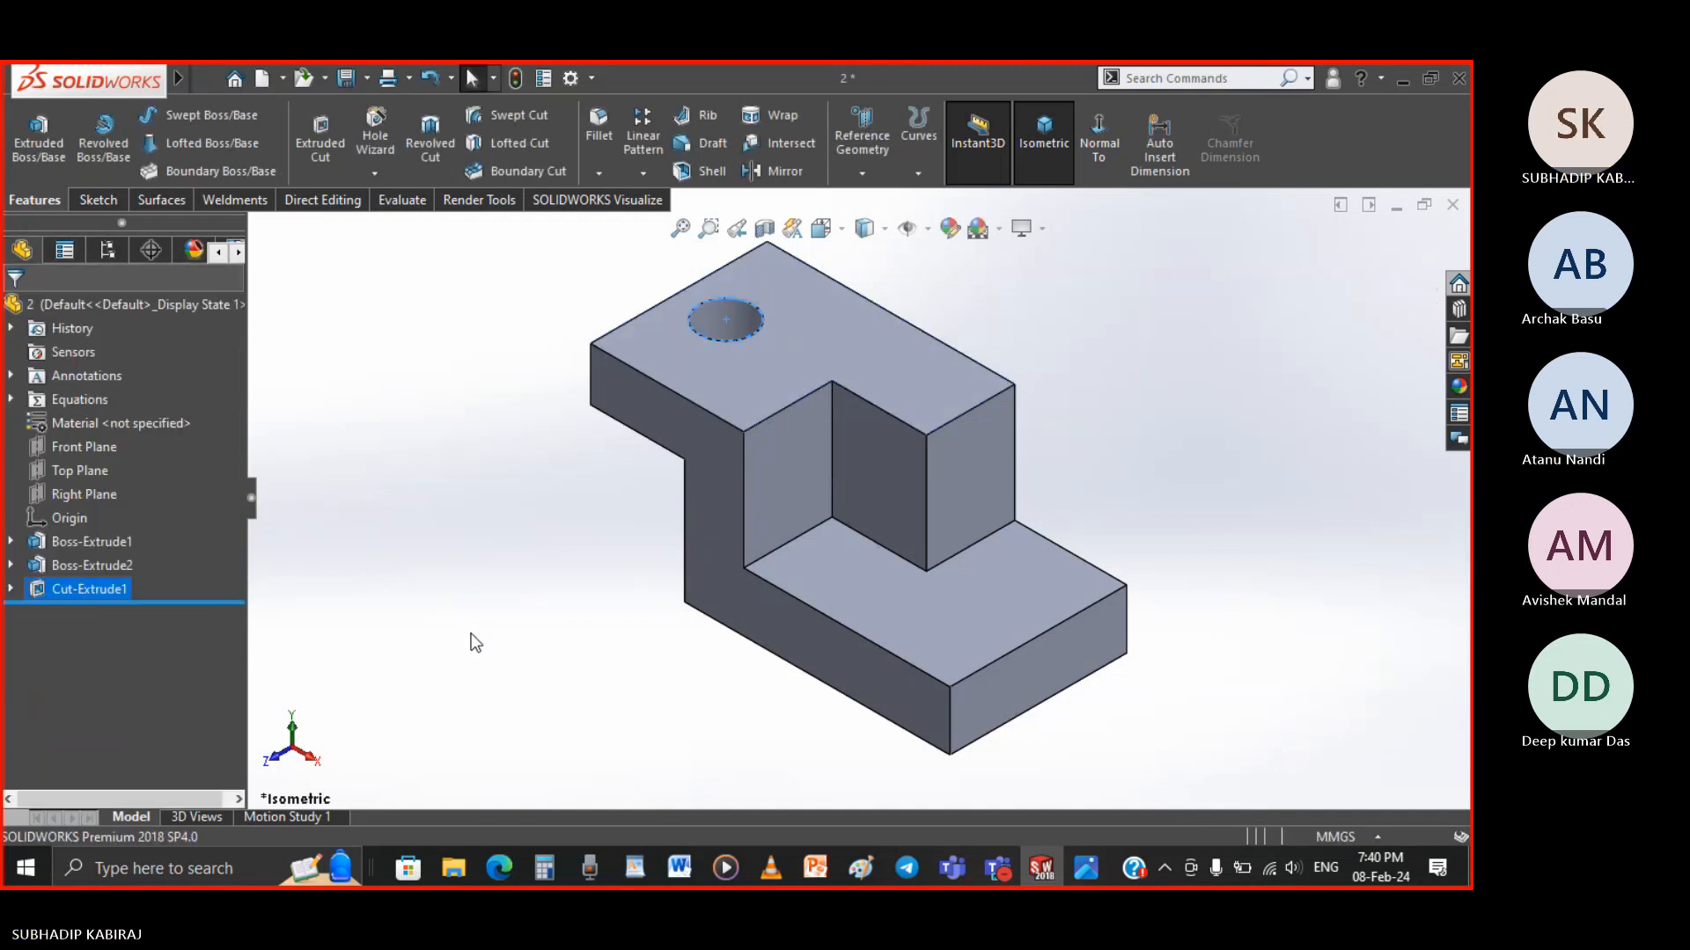
middle_drag(471, 641, 510, 613)
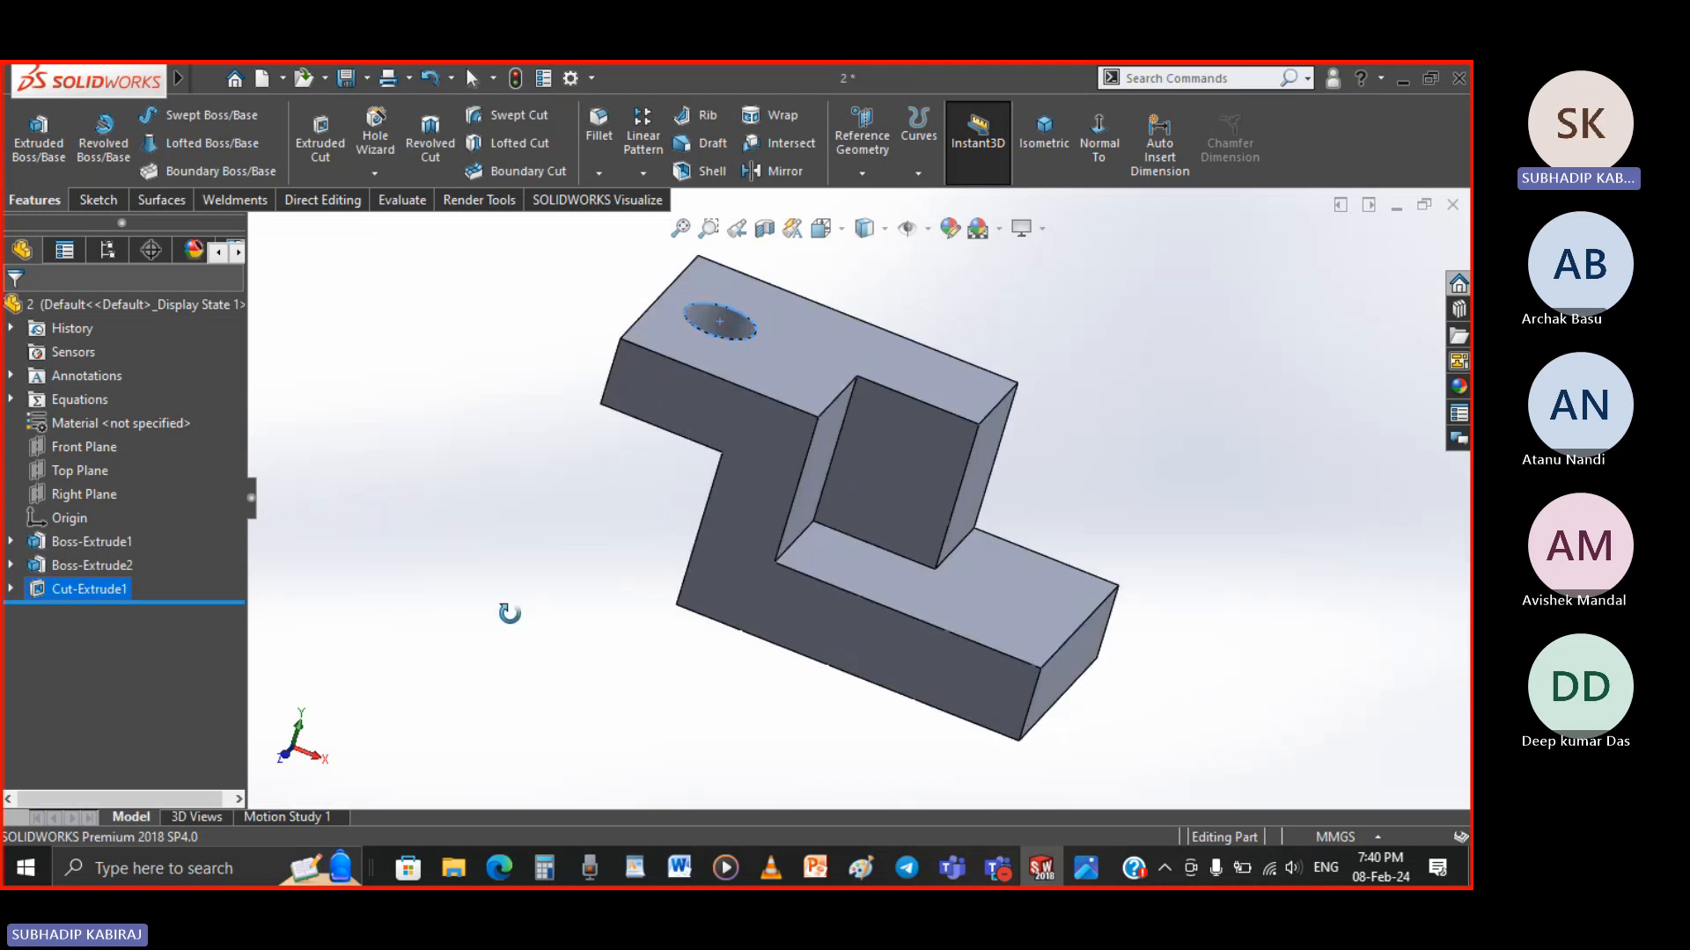
key(ctrl+7)
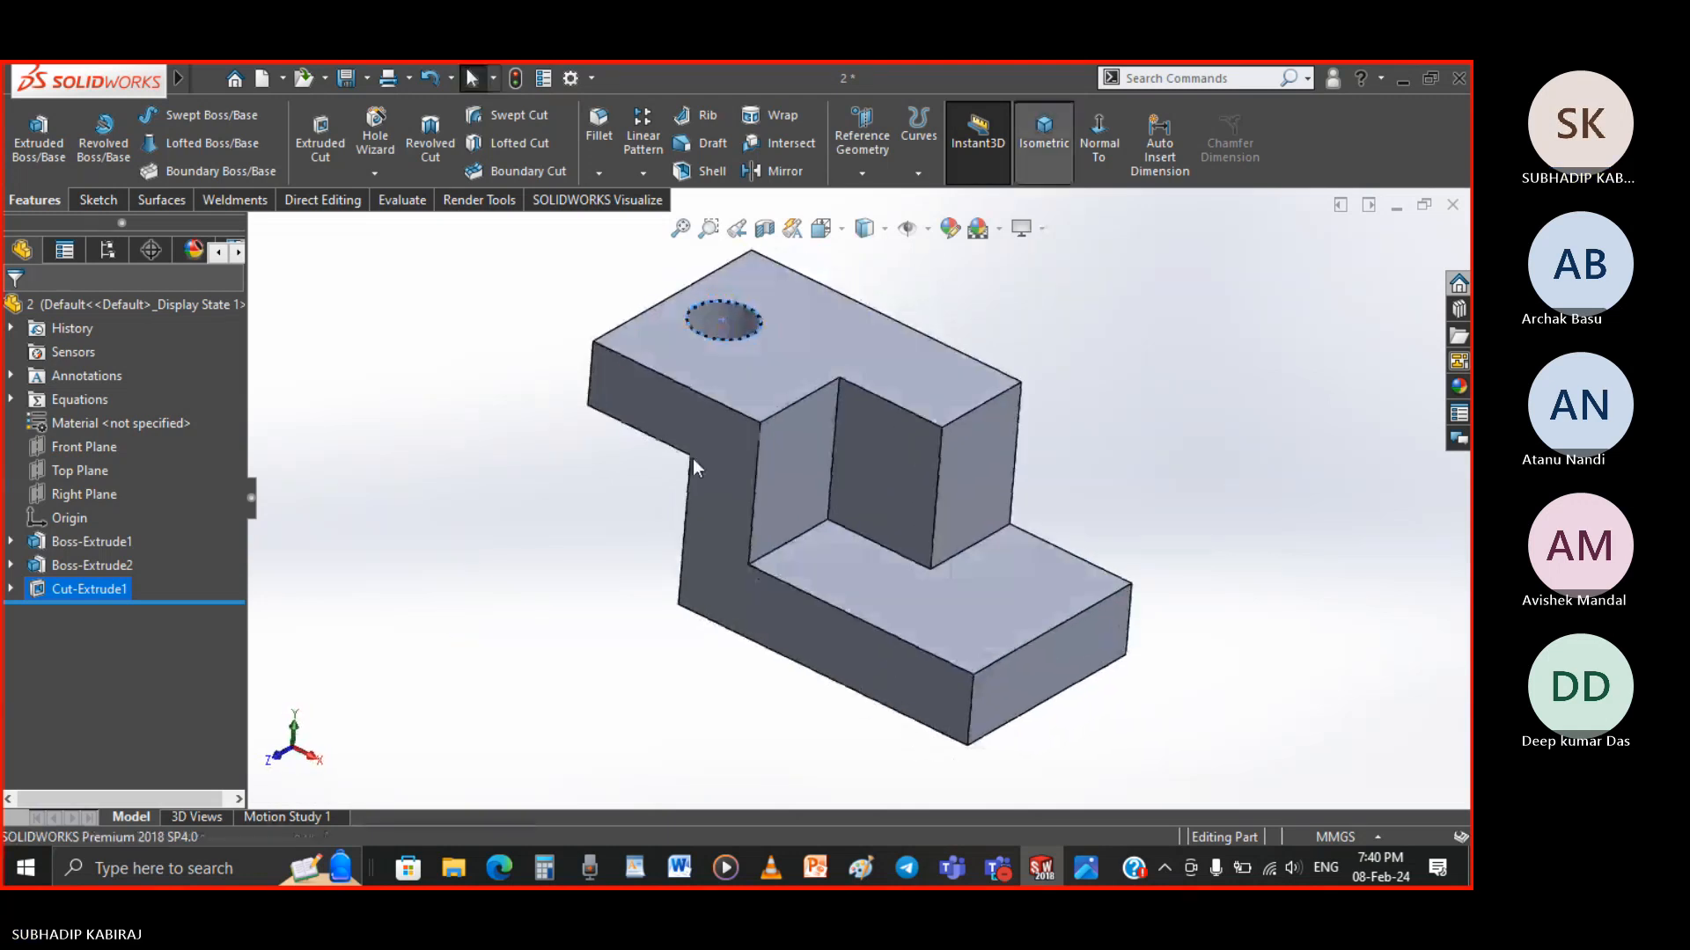
Start a sketch on the narrow end face of the base and consult the reference drawing for the slot dimensions
key(alt+Tab)
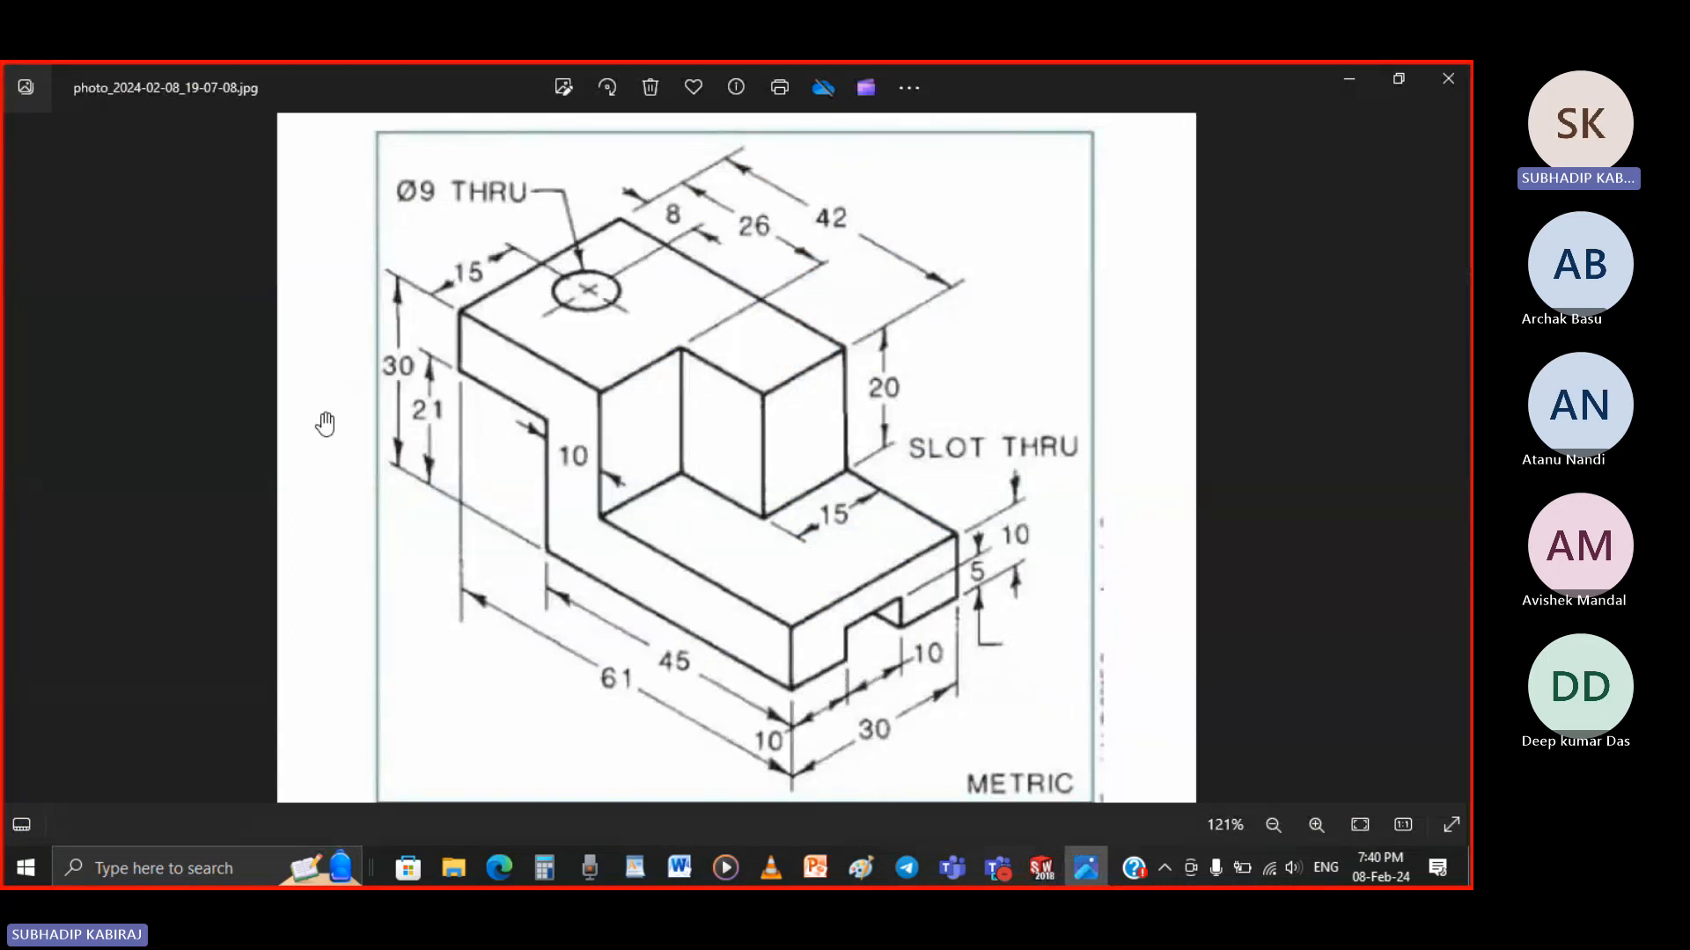
click(1040, 872)
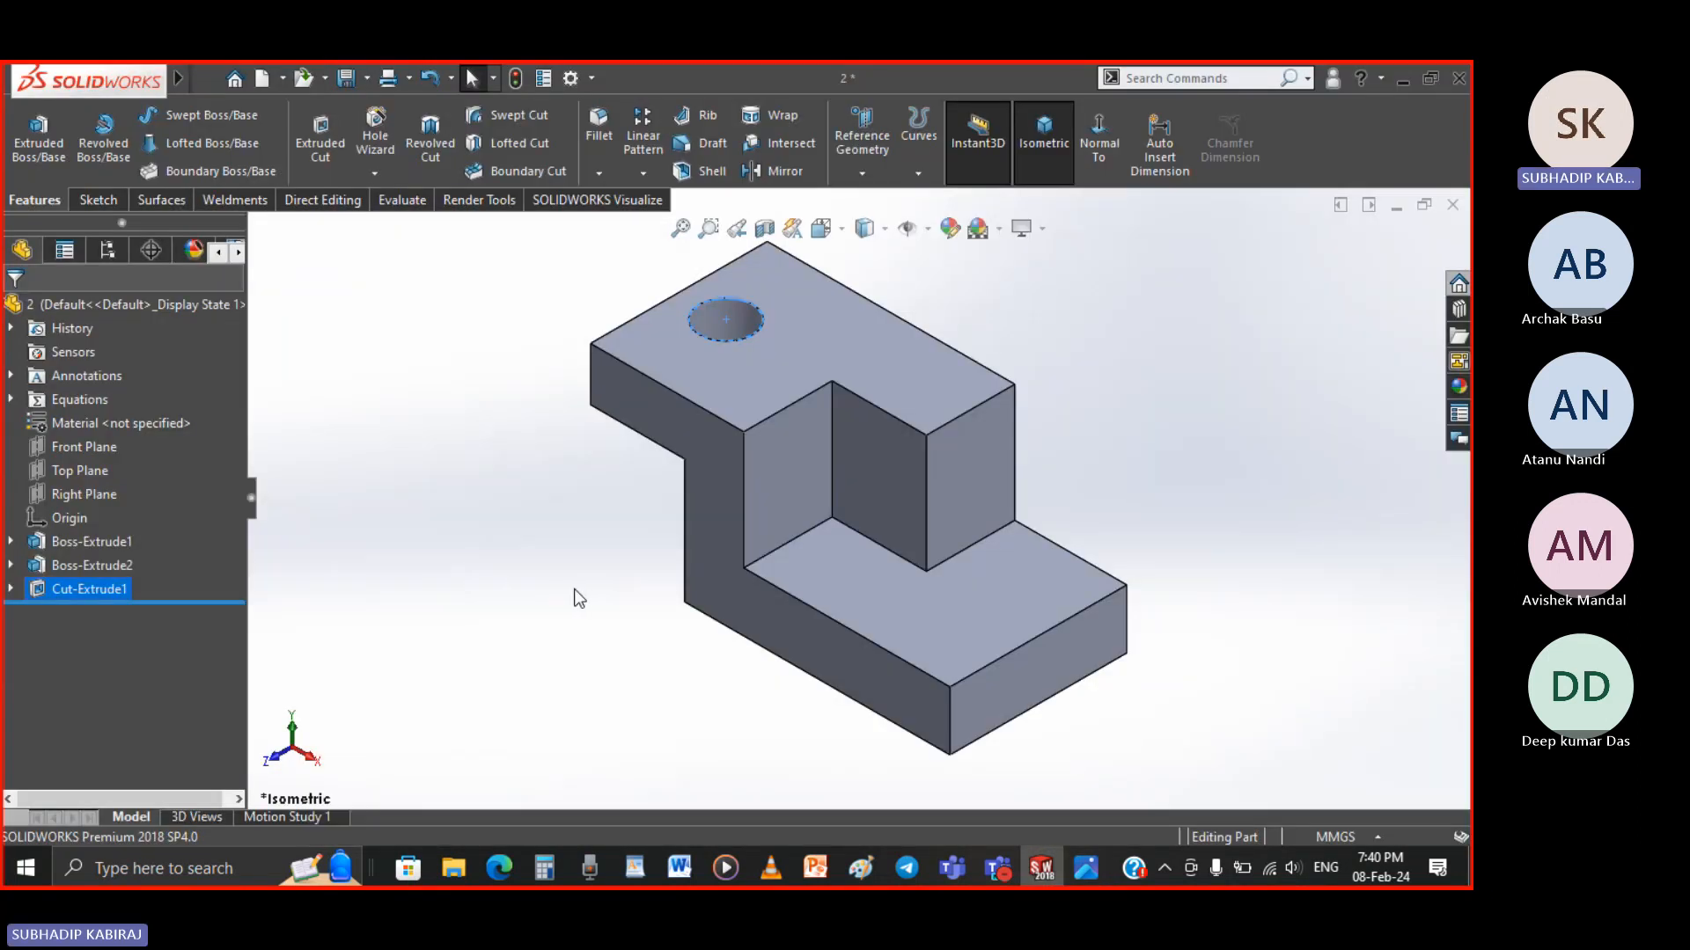
click(1154, 757)
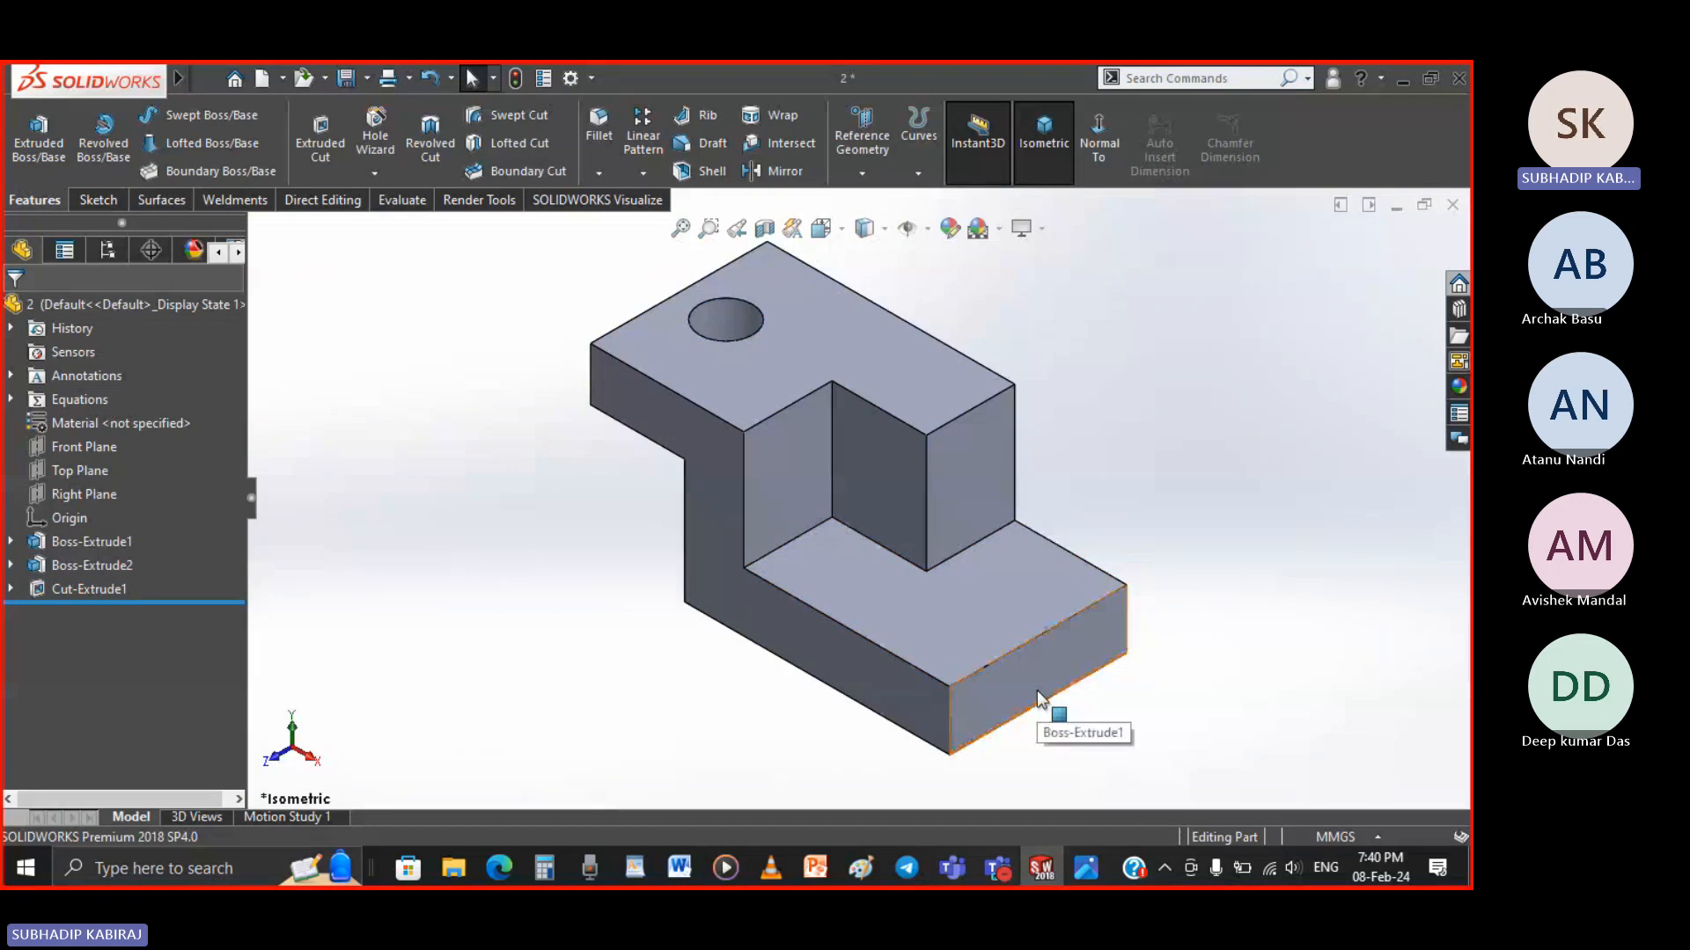
click(1037, 690)
click(1116, 644)
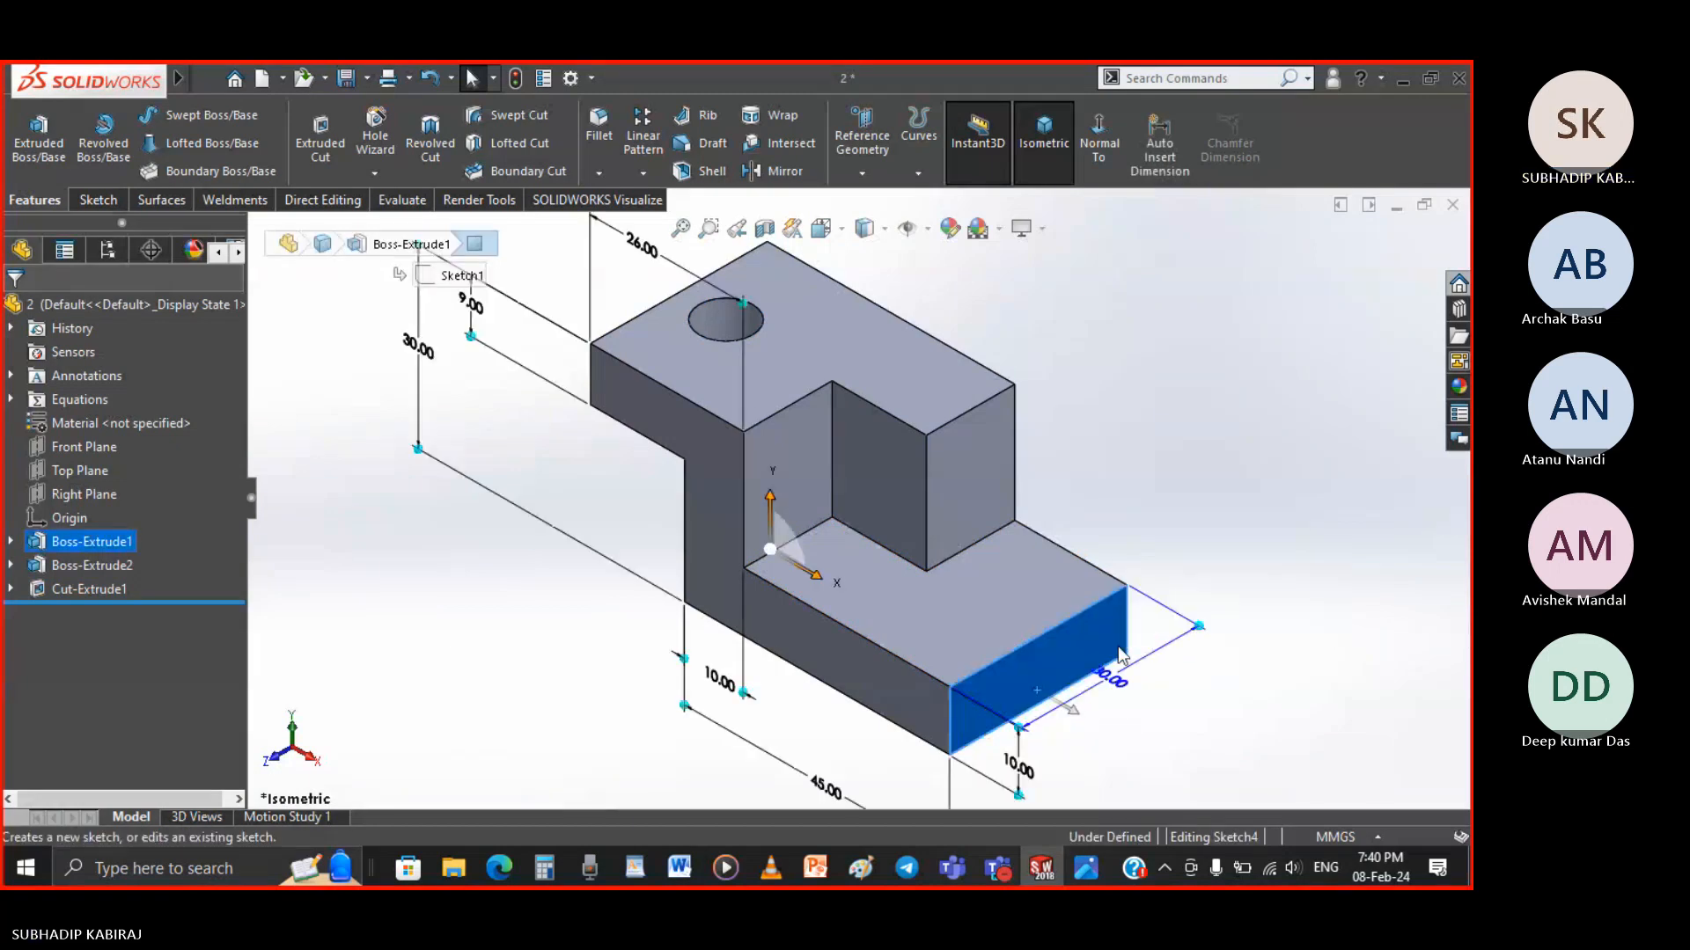
click(1086, 869)
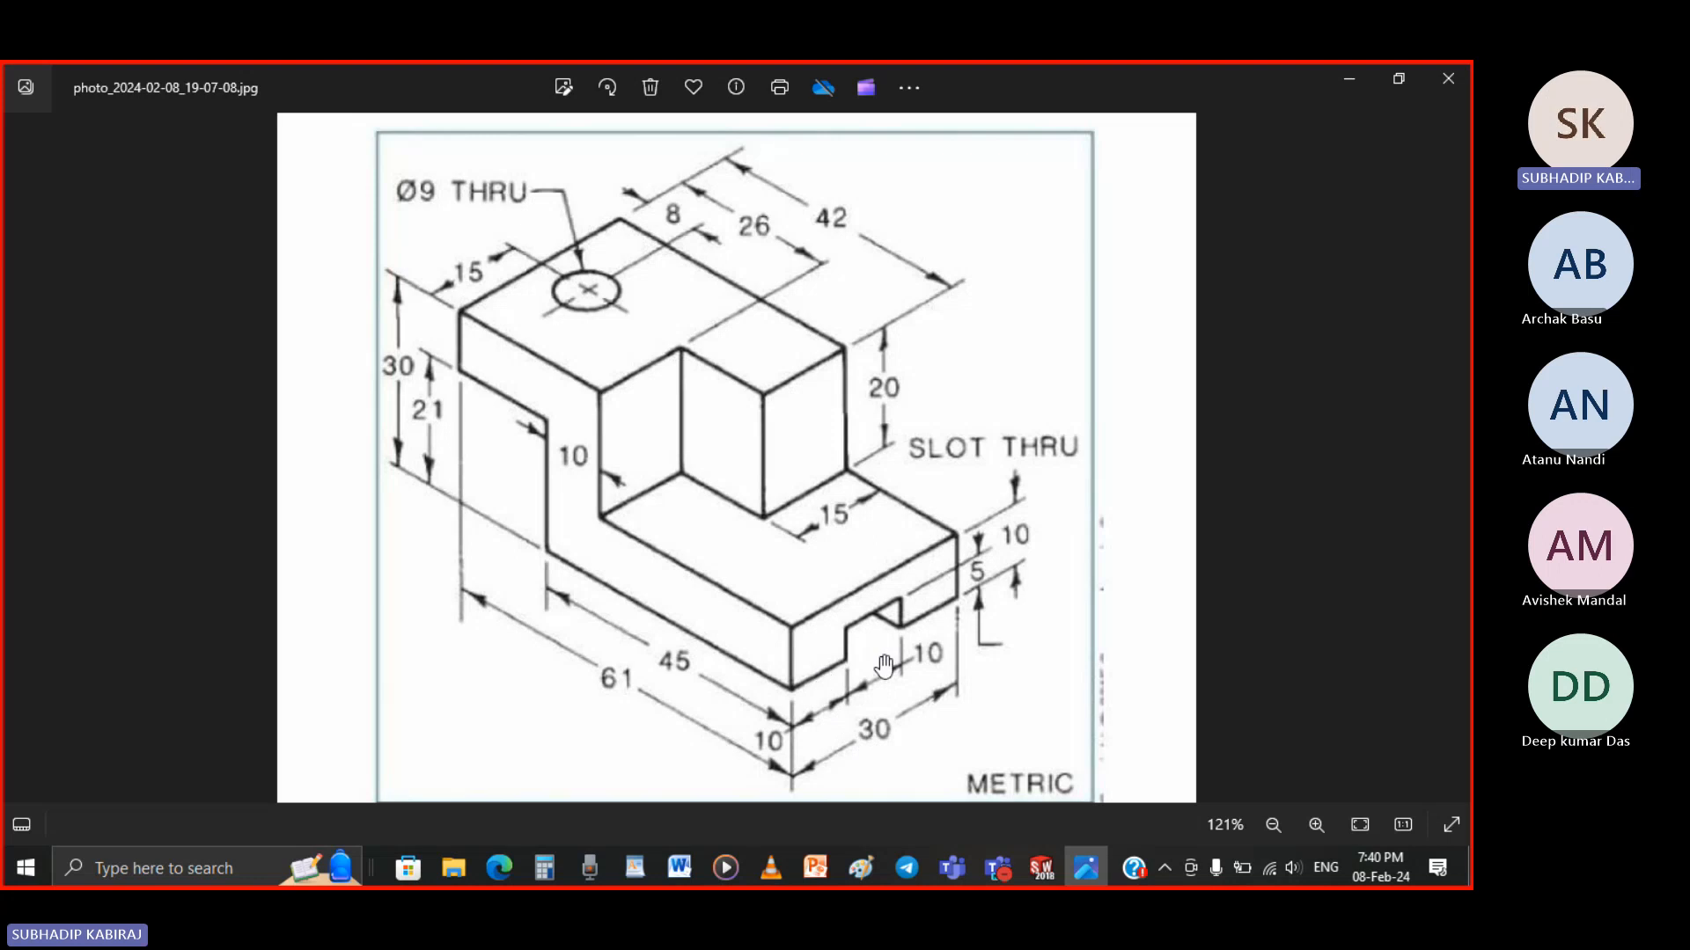
click(1049, 870)
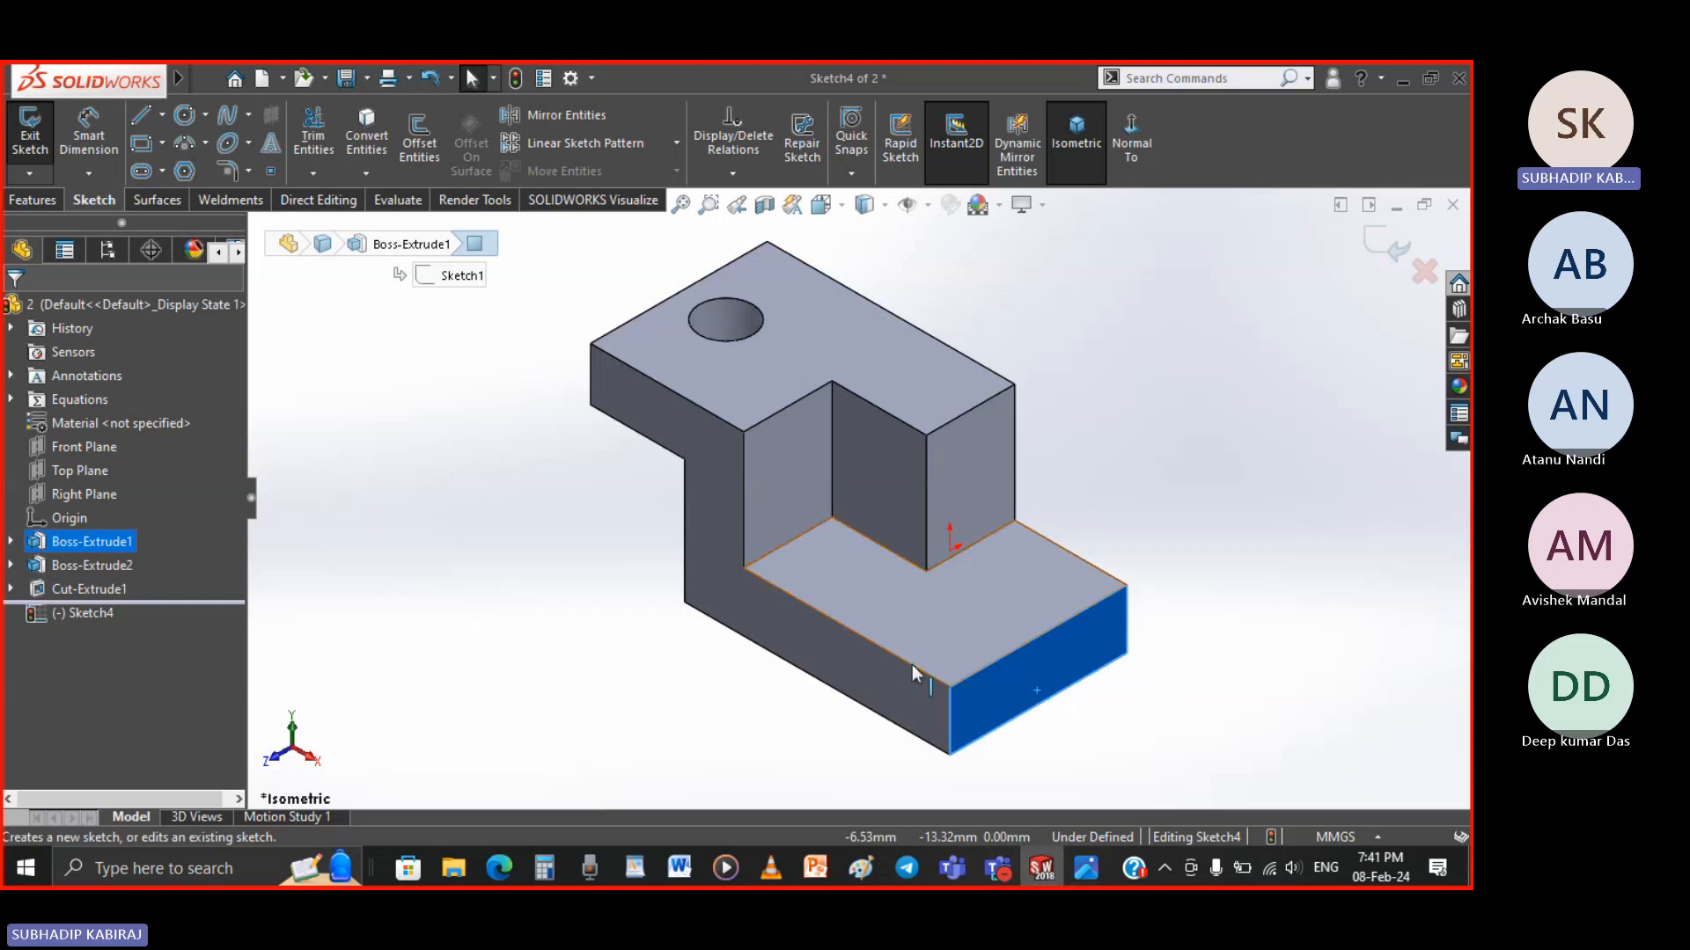
Sketch a corner rectangle rising from the end face's lower edge and dimension it 10 mm wide and 5 mm high
click(136, 144)
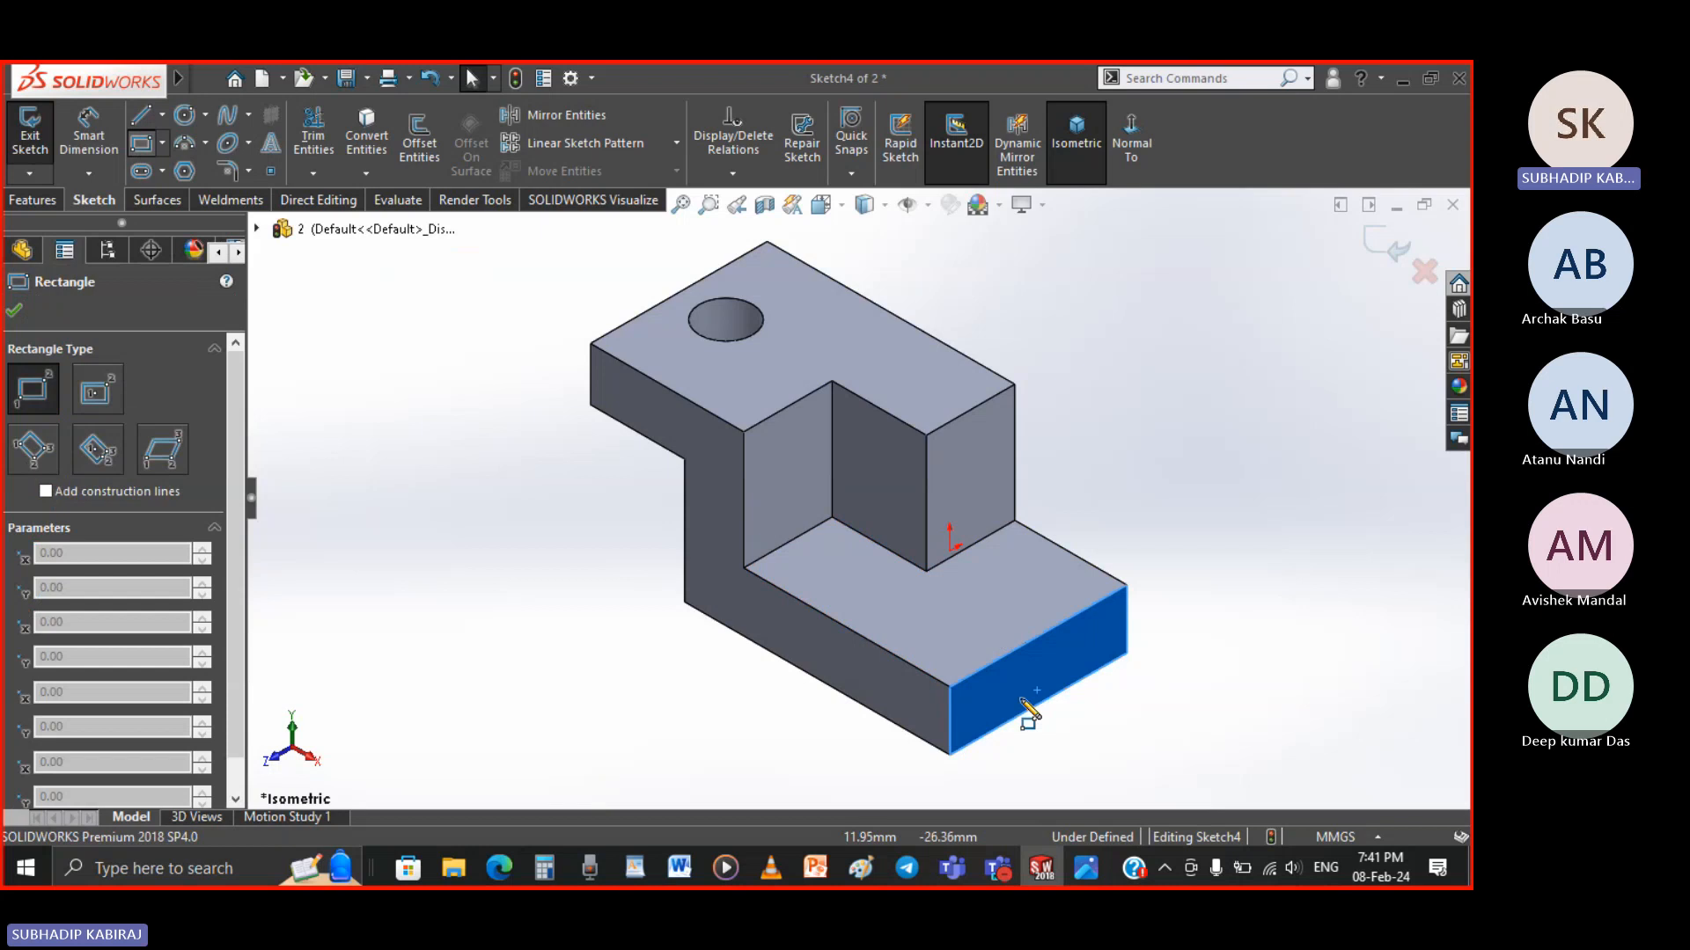
drag(1025, 712, 1075, 646)
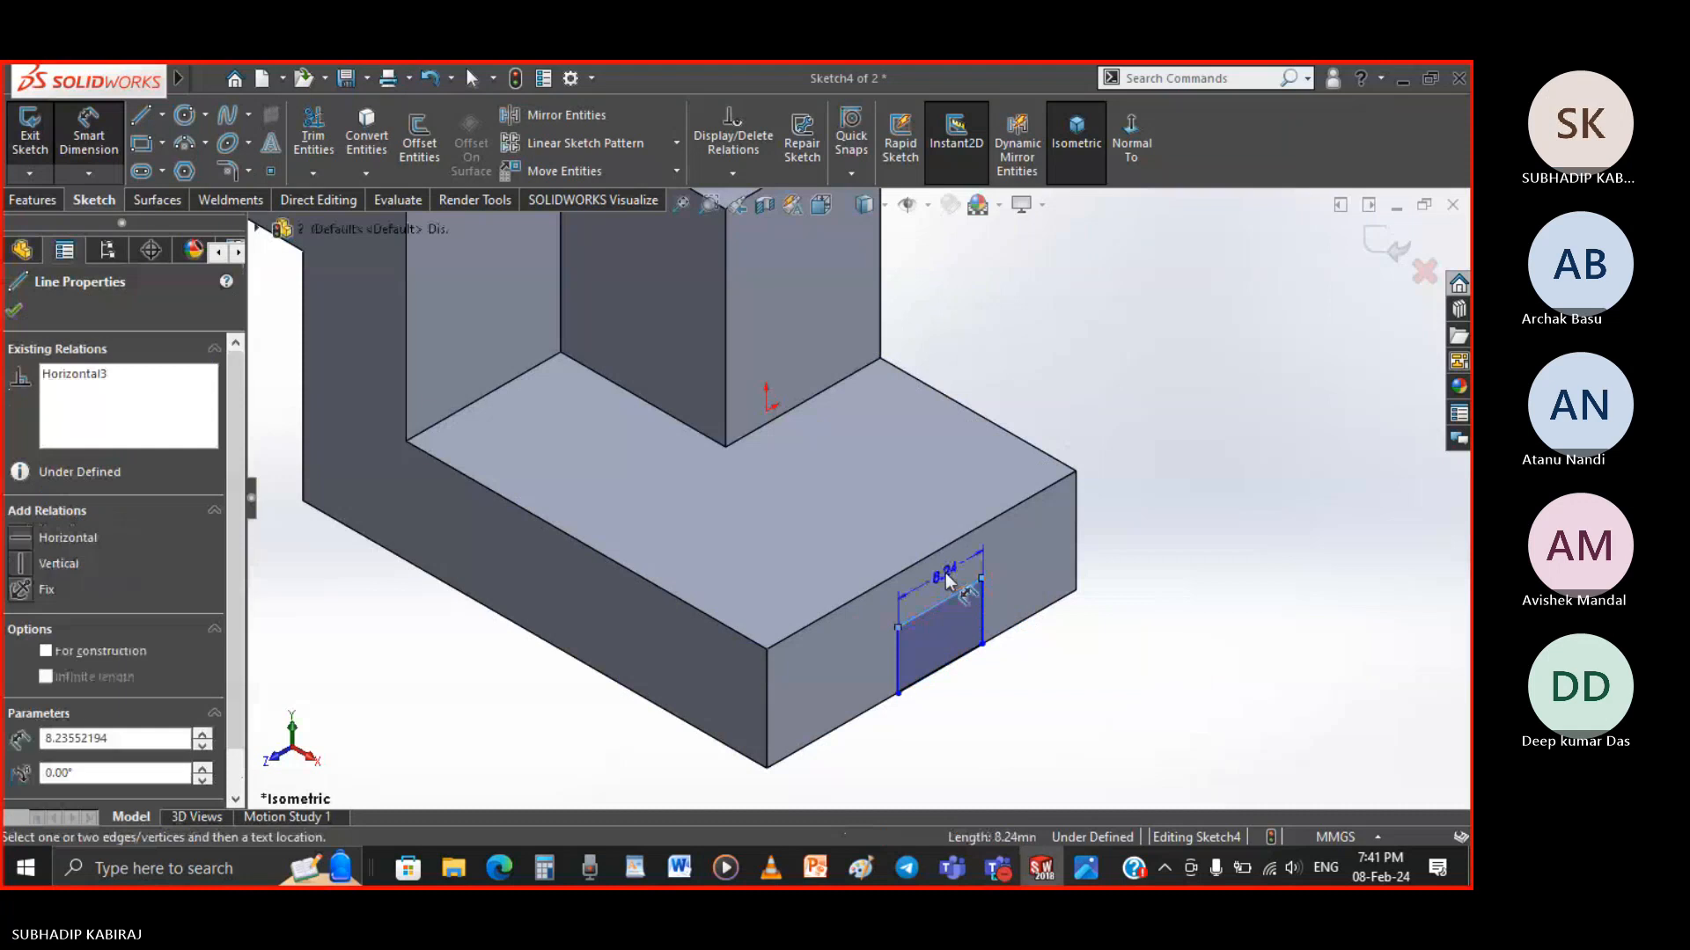
click(945, 573)
text(10)
key(Return)
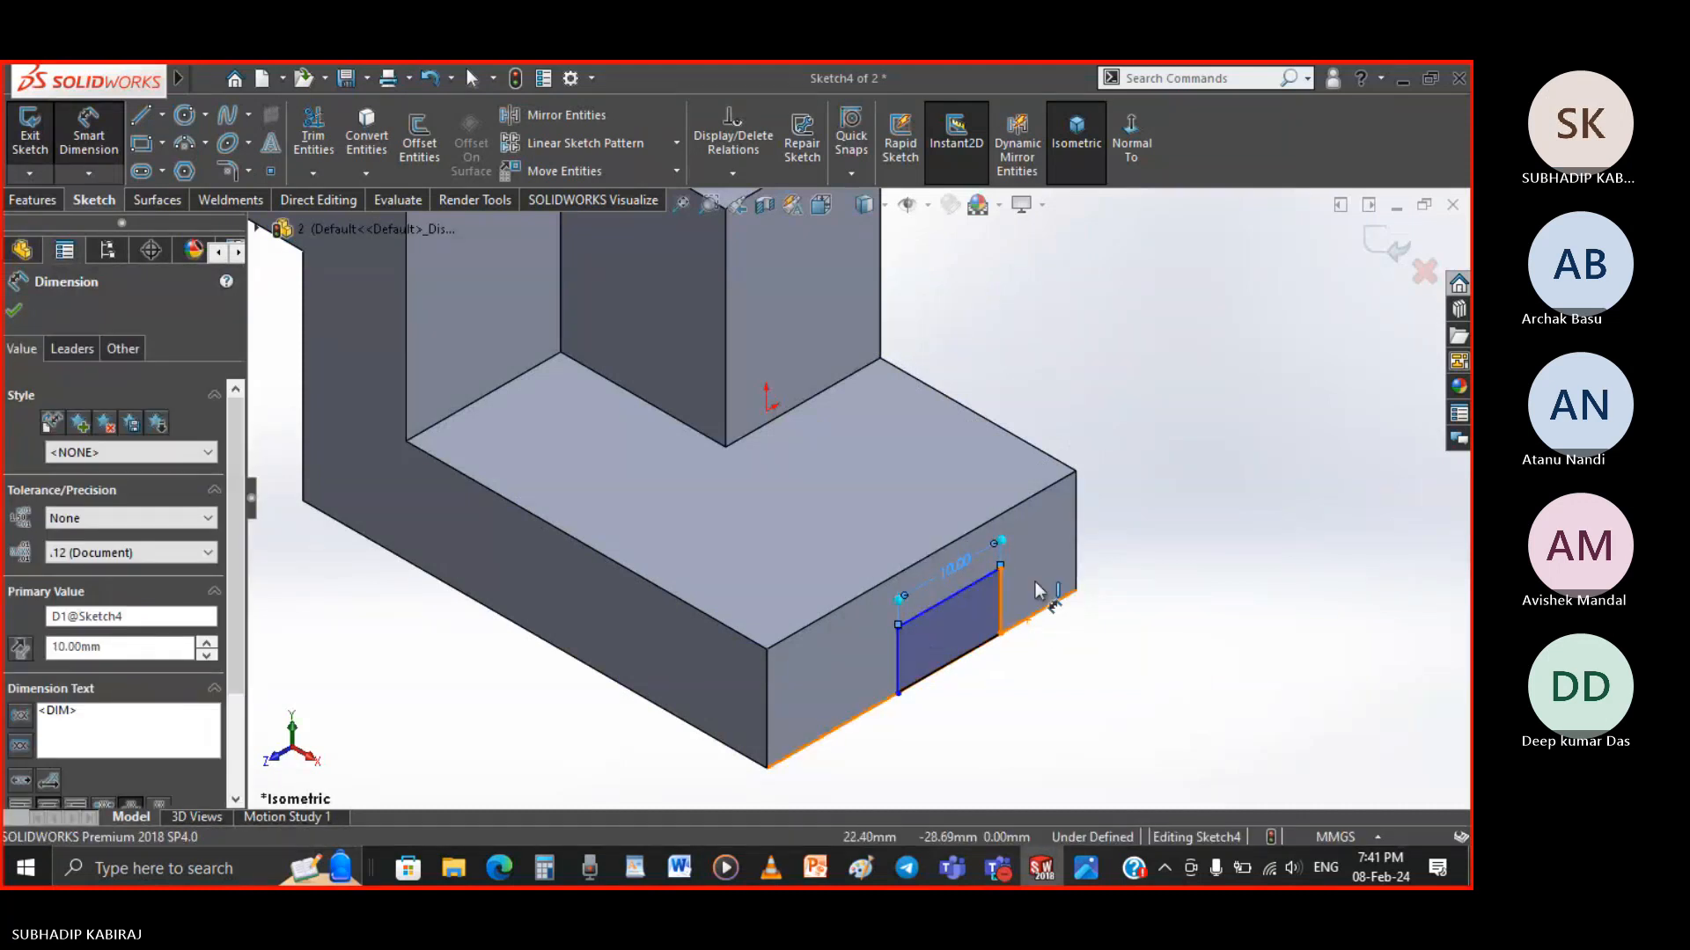
click(1002, 623)
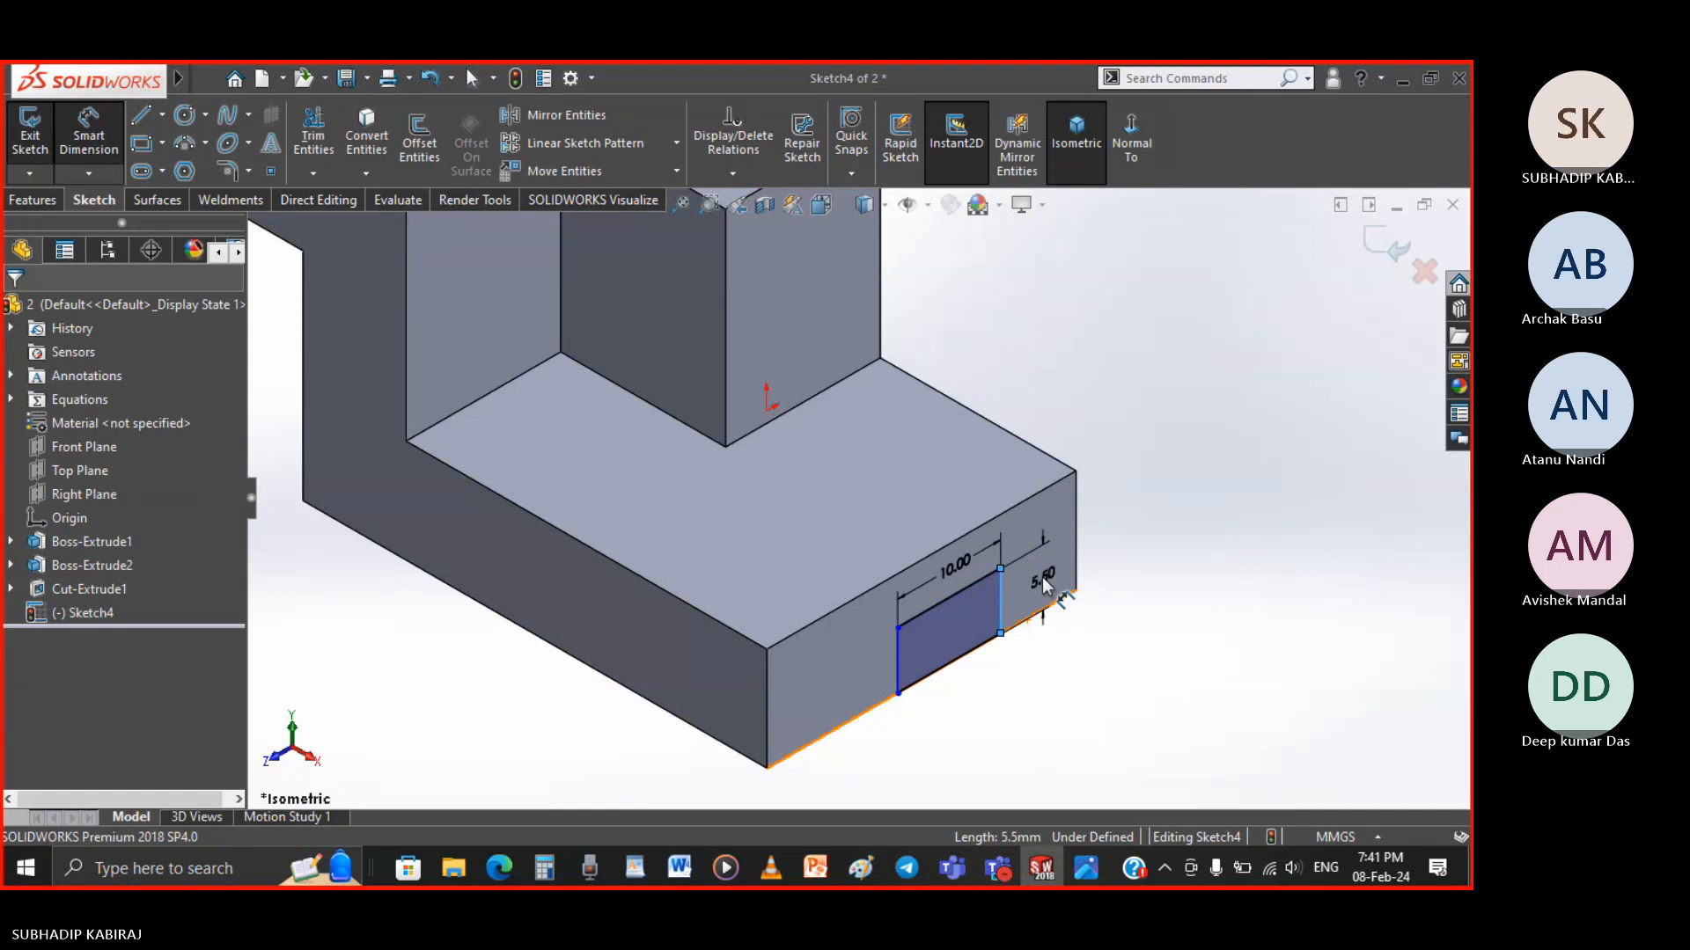
click(1042, 577)
text(5)
key(Return)
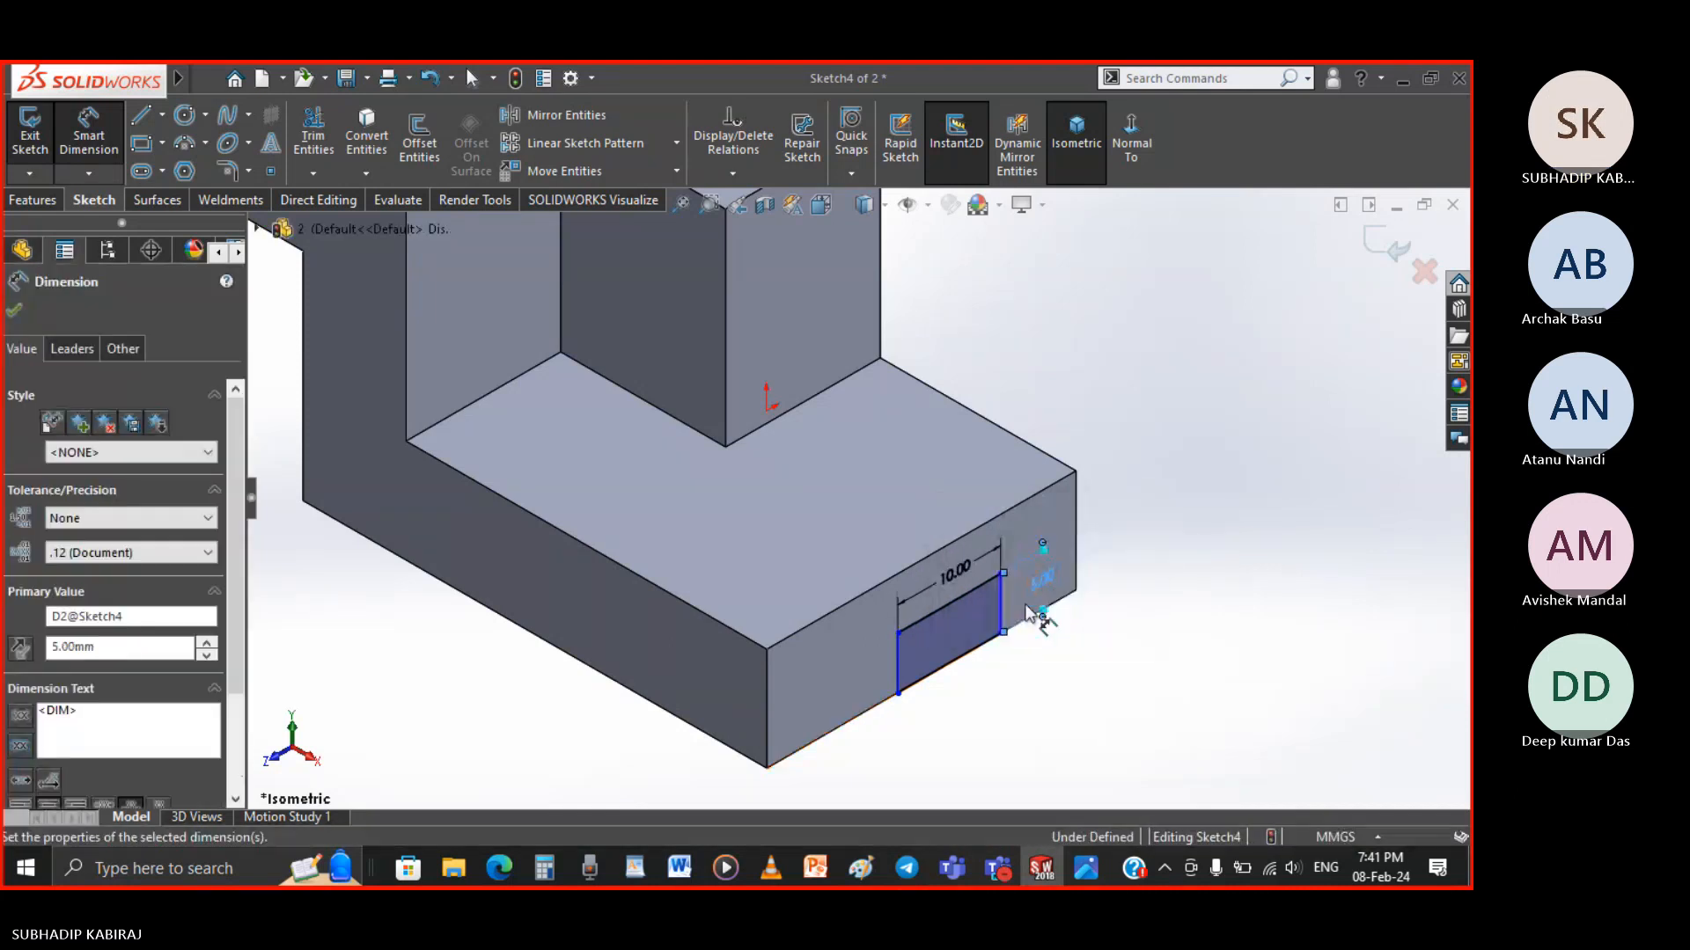
Dimension the rectangle's near side 10 mm from the end face's front vertical edge and exit the sketch
click(898, 683)
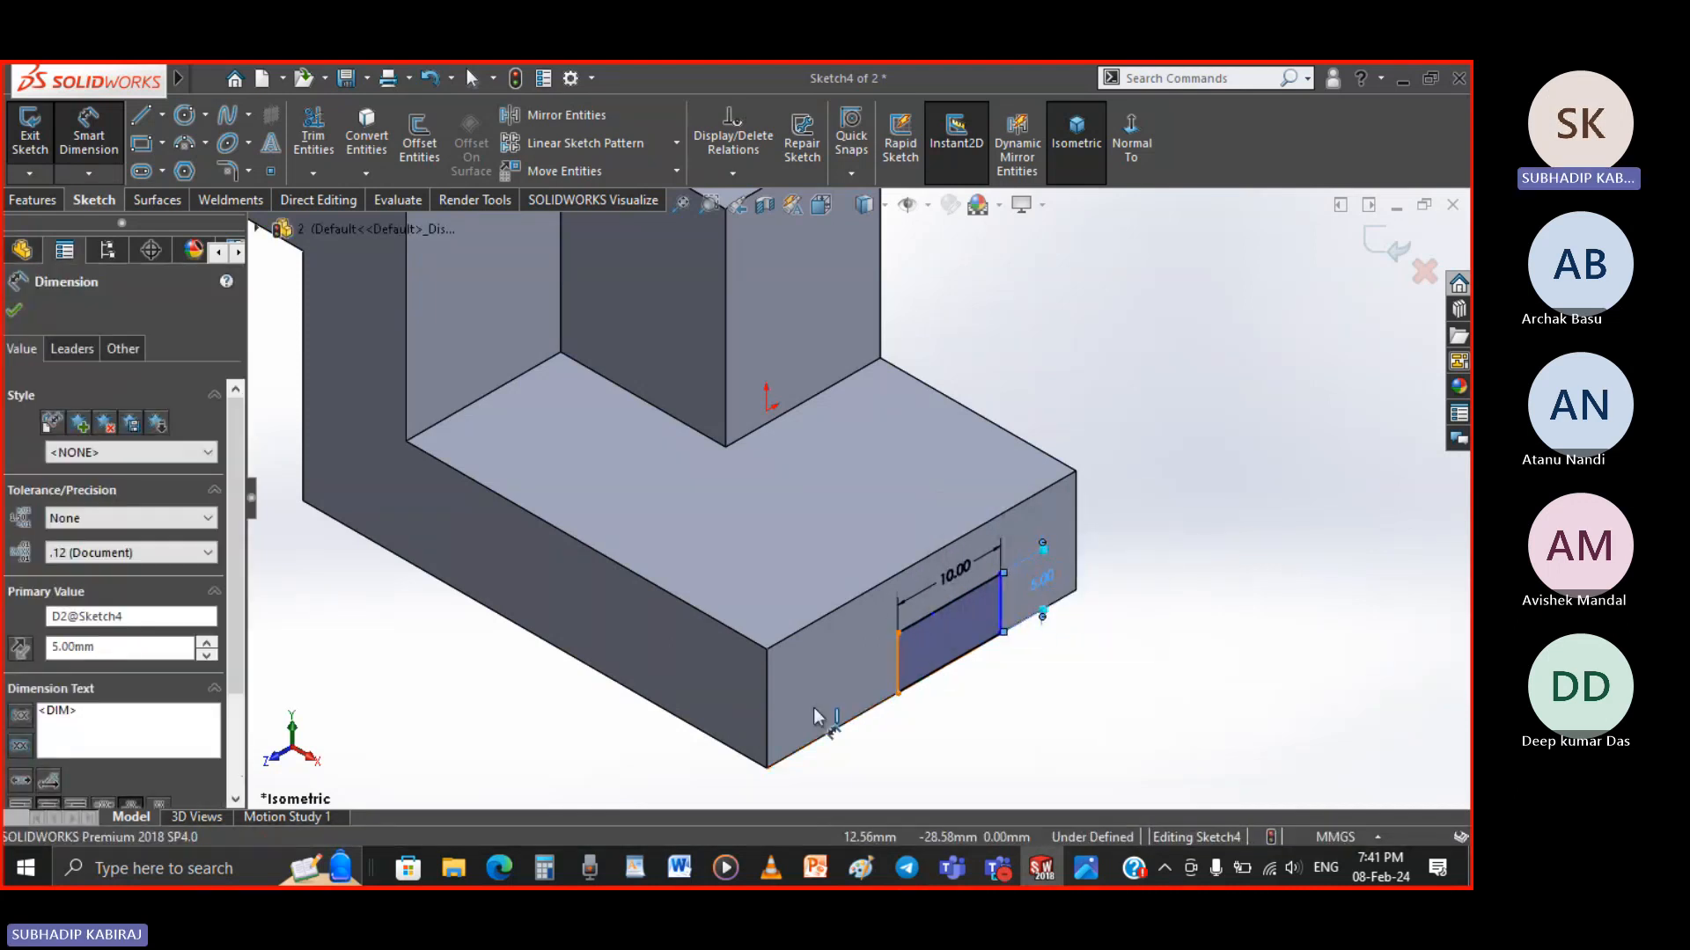
click(768, 734)
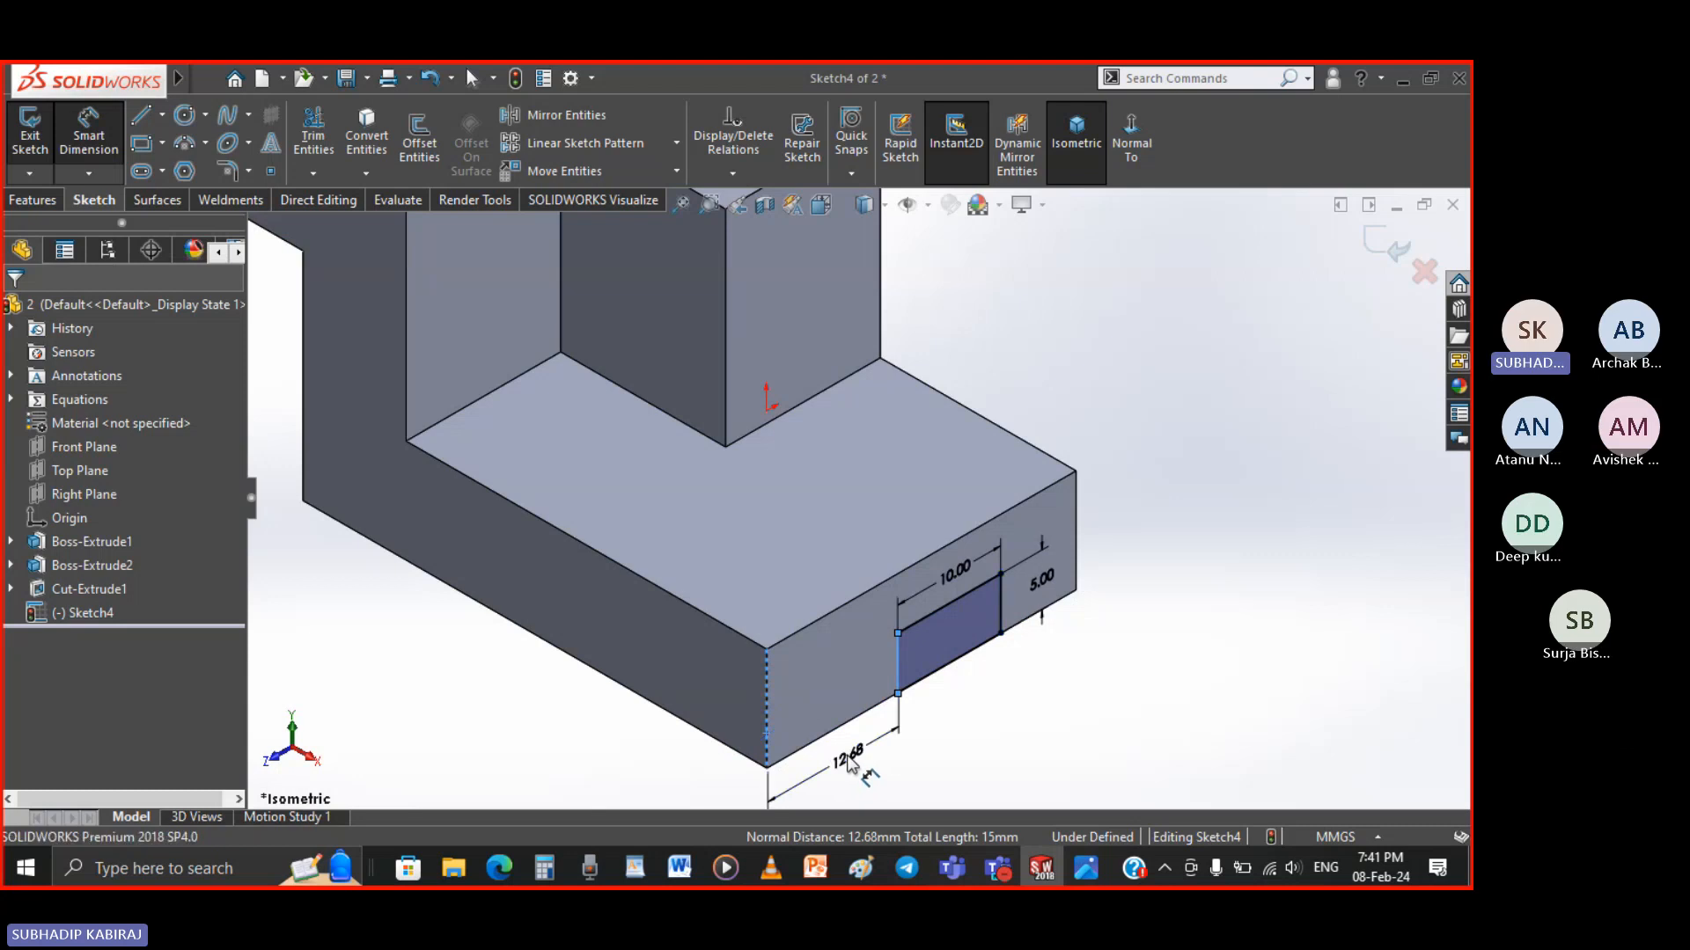
click(850, 762)
text(10)
key(Return)
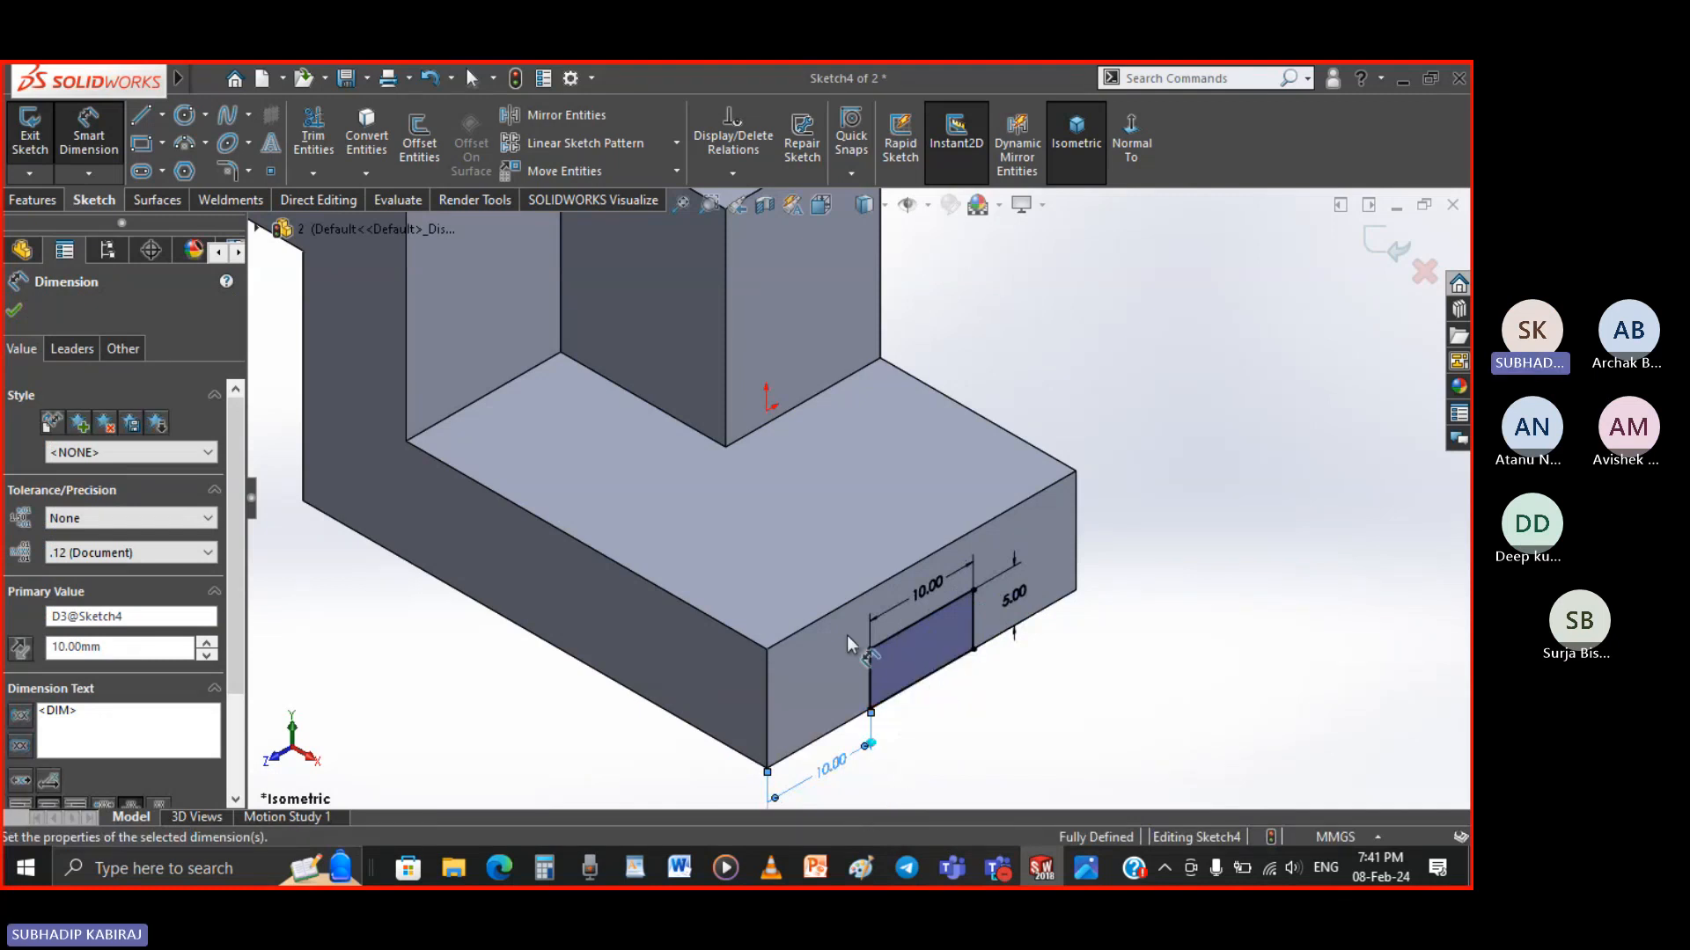
click(15, 309)
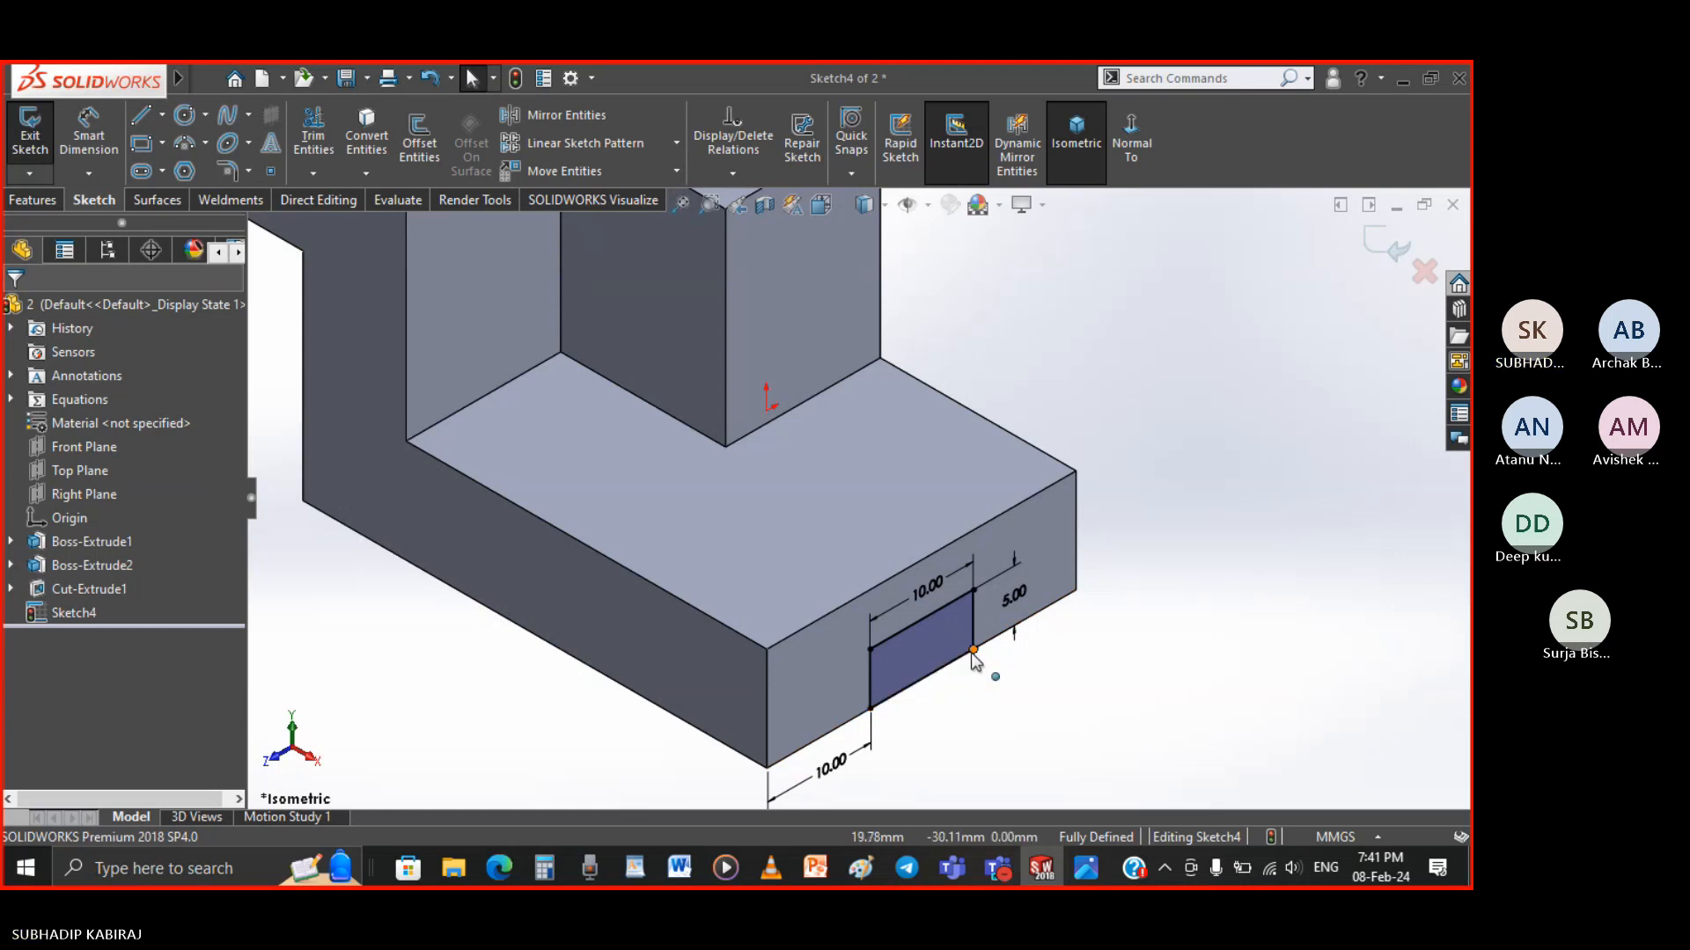
scroll(973, 653, up, 1)
click(1384, 246)
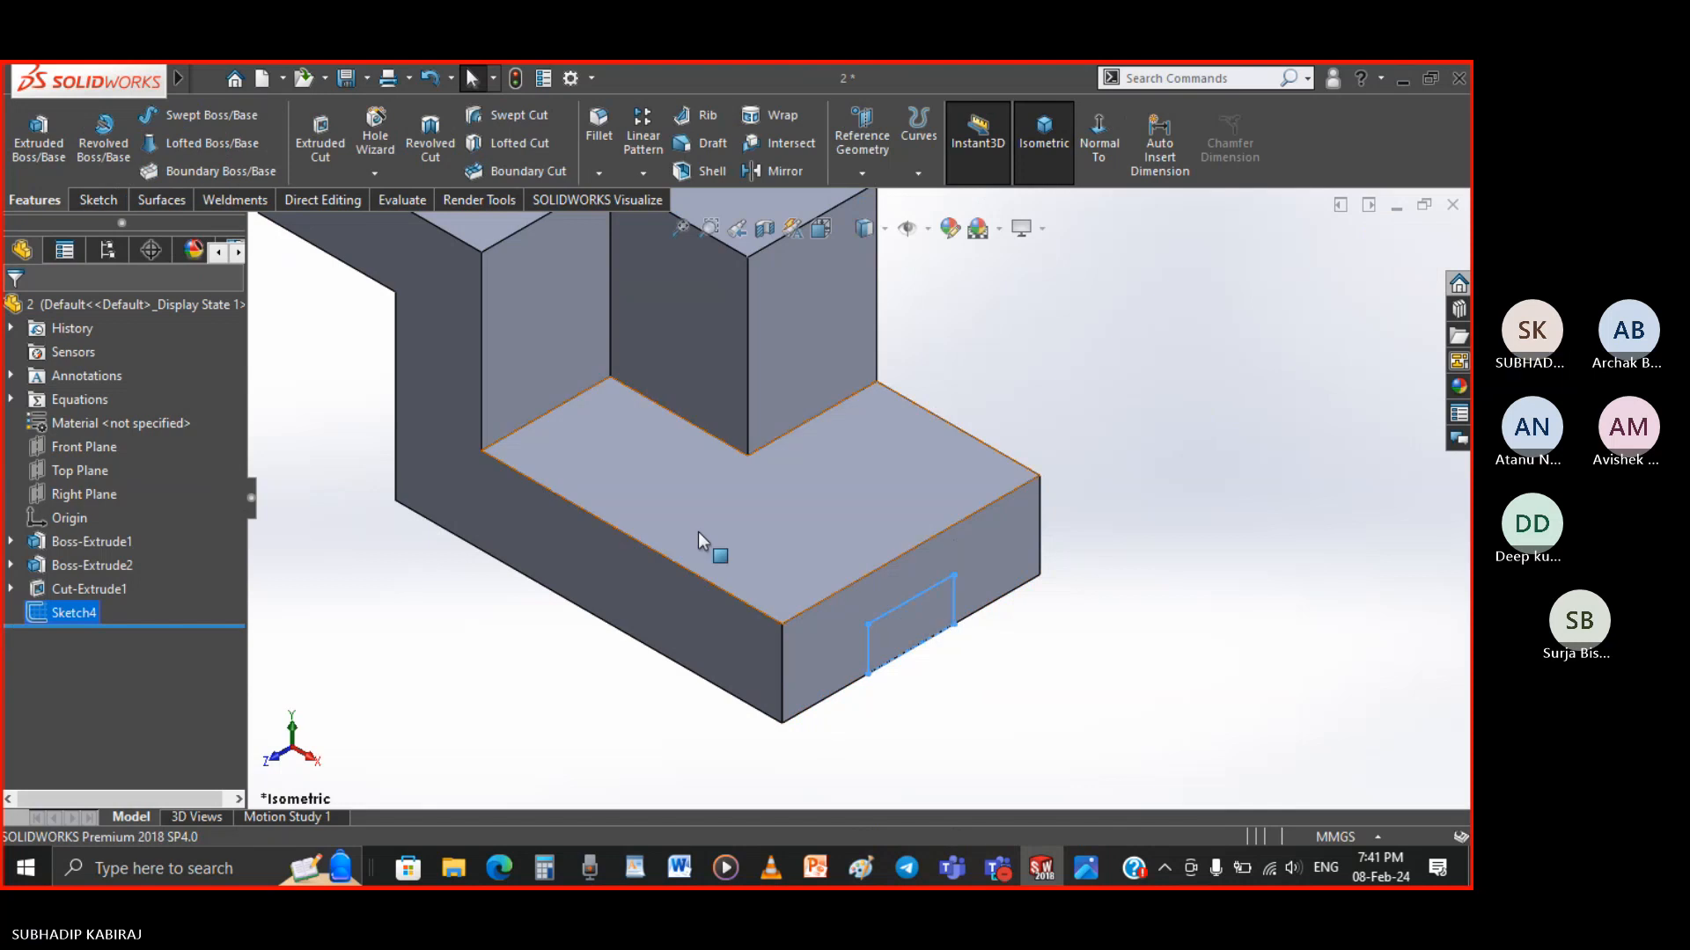
Cut the slot rectangle along the base with Extruded Cut set to Through All and restore the isometric view
click(320, 141)
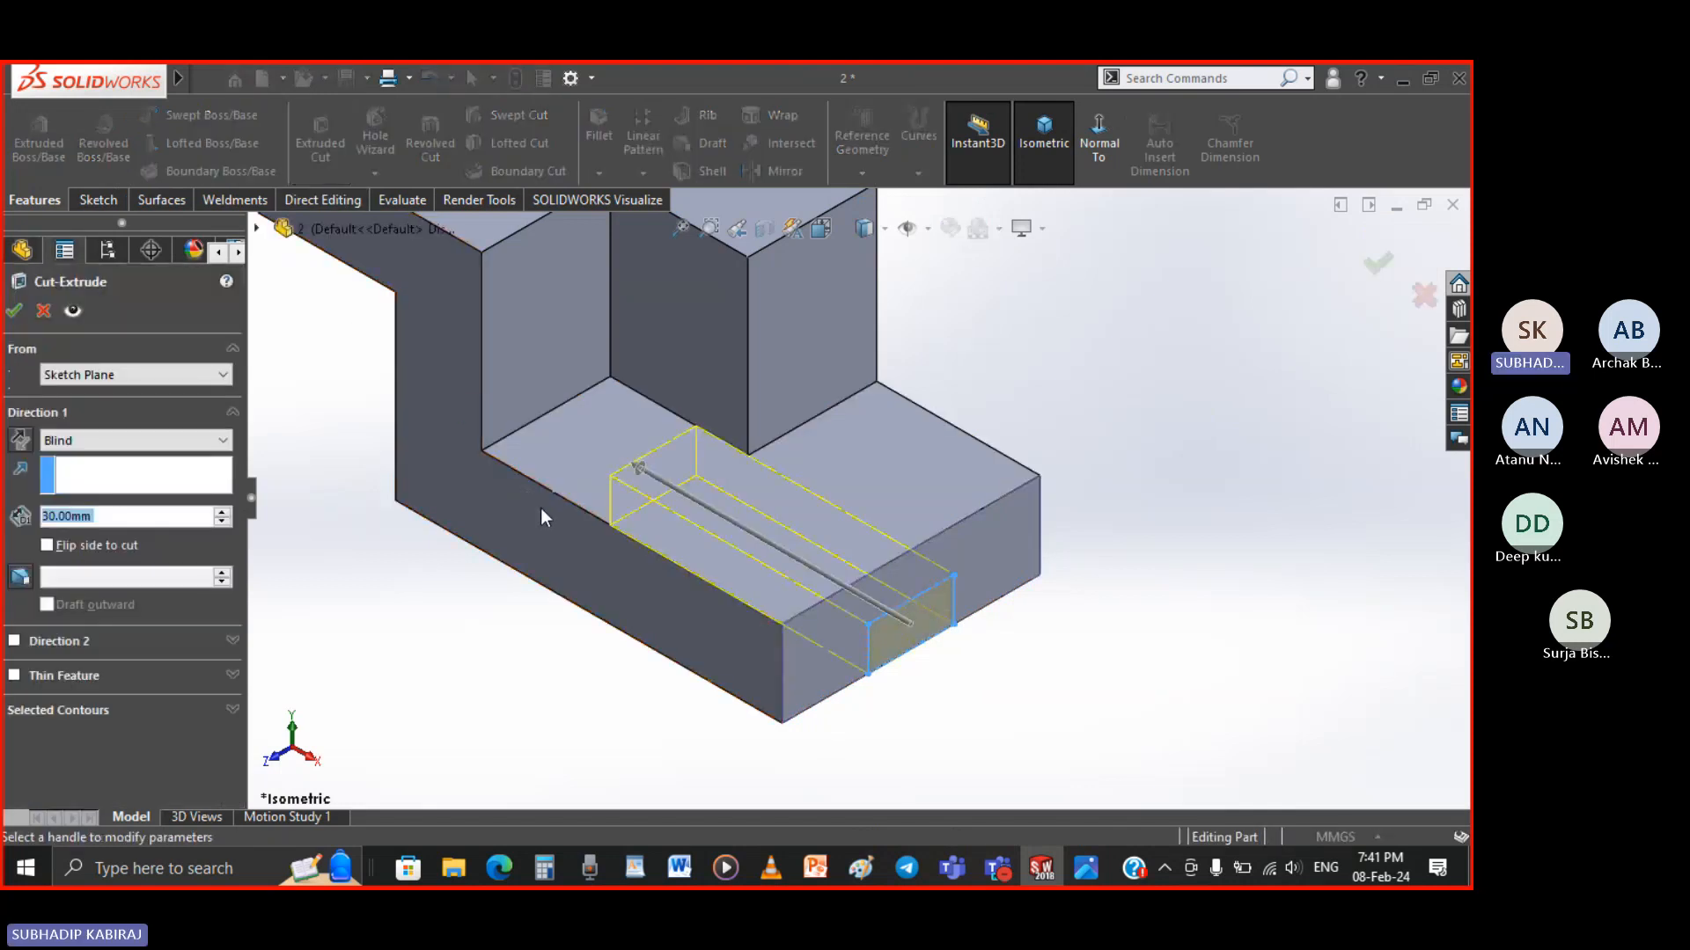
middle_drag(592, 633, 625, 560)
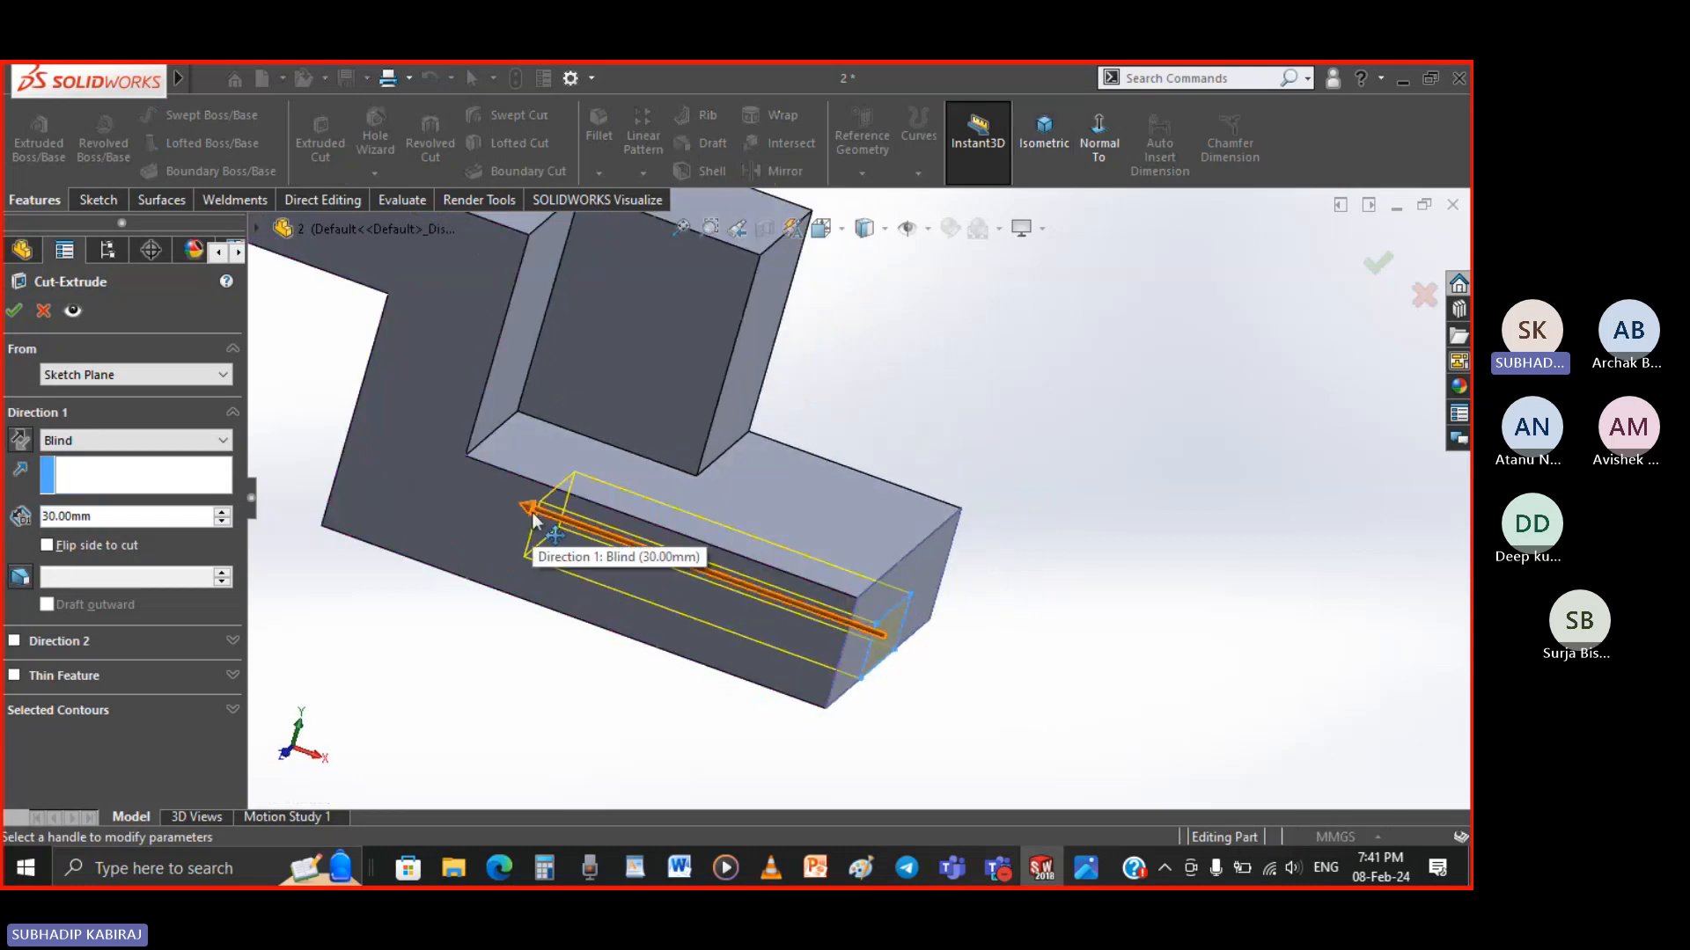
click(189, 443)
click(76, 474)
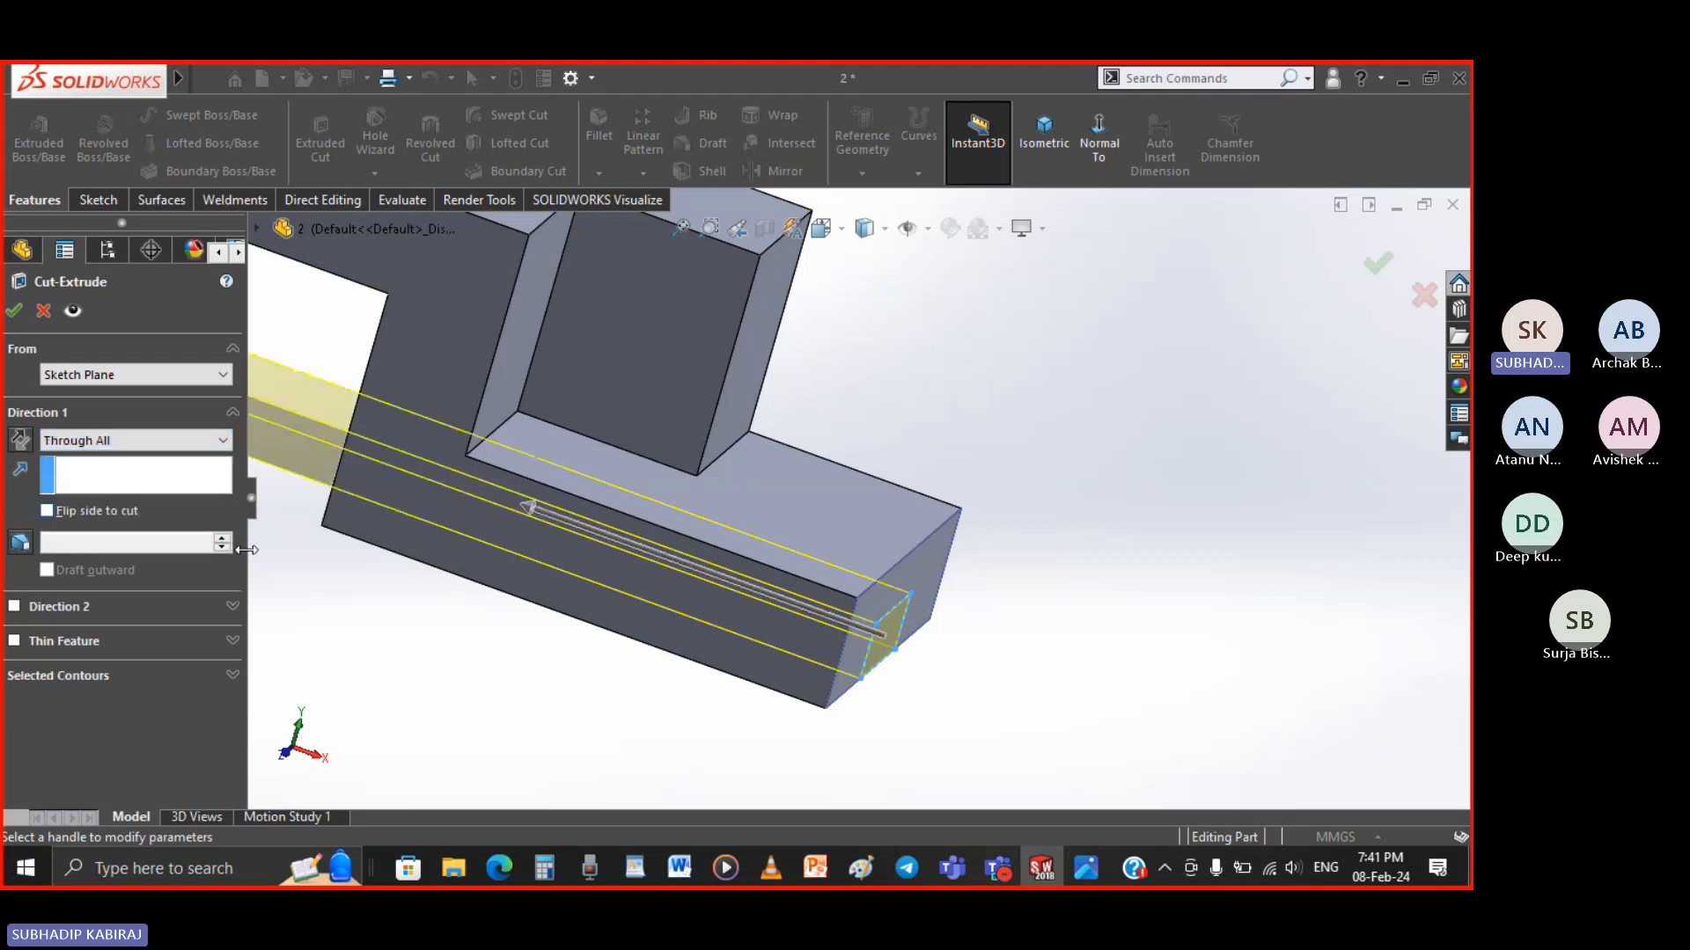
scroll(468, 621, up, 2)
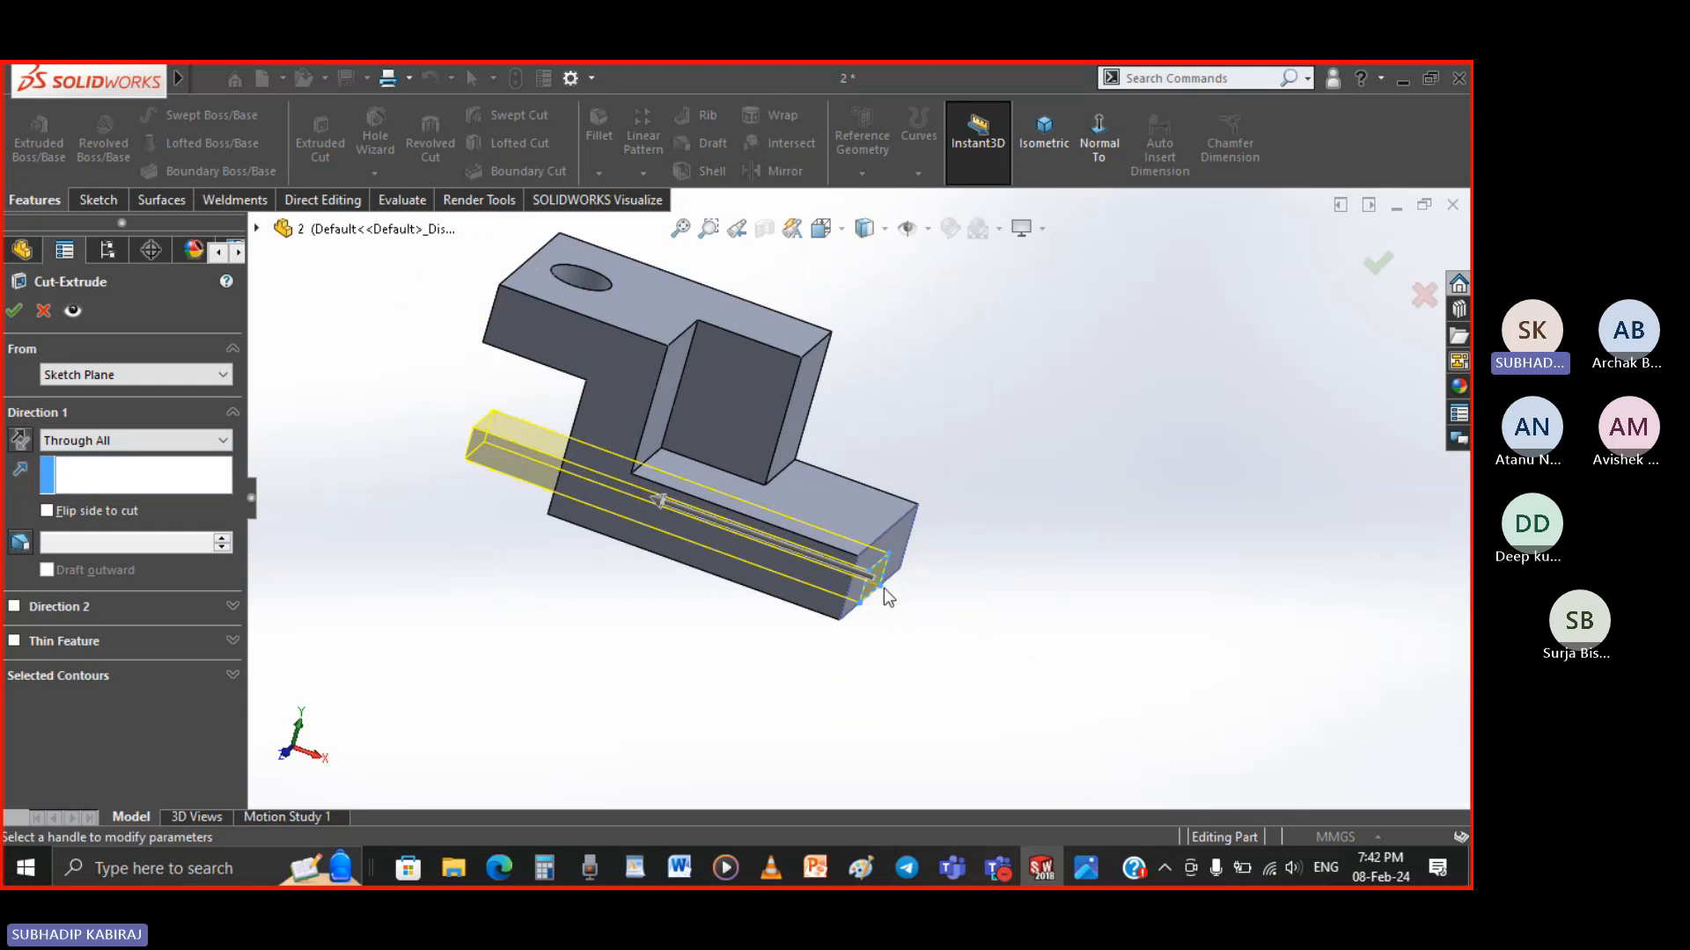
click(14, 310)
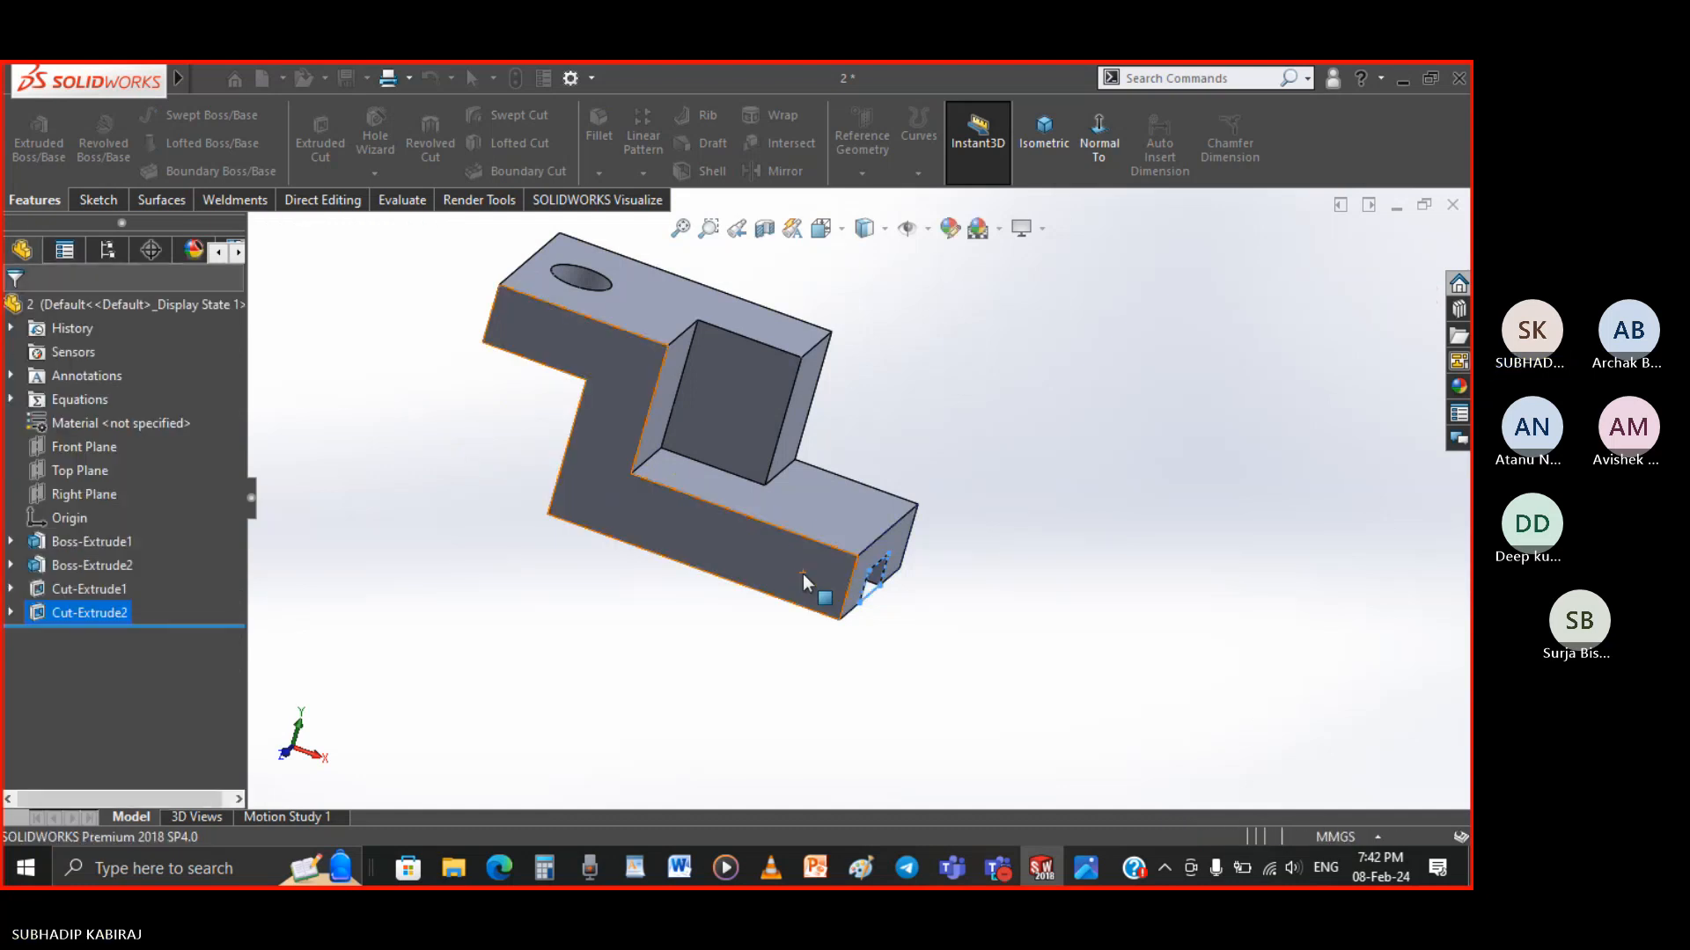
click(1043, 132)
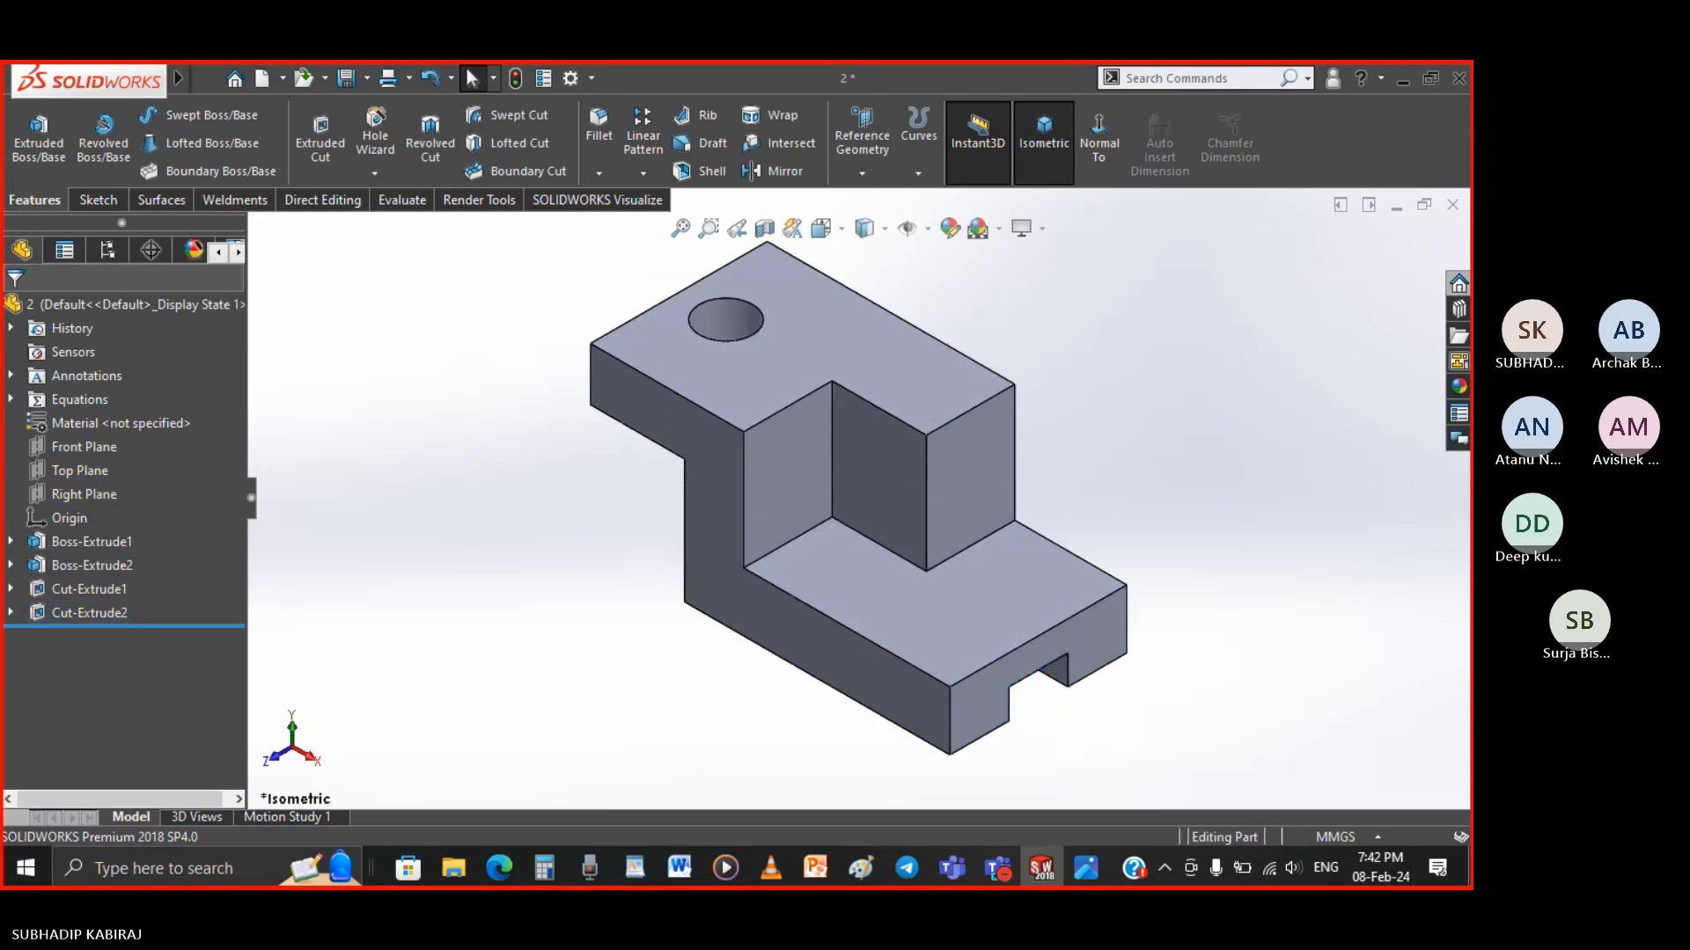
Compare the finished model with the reference drawing and switch on RealView Graphics for the display
click(1087, 880)
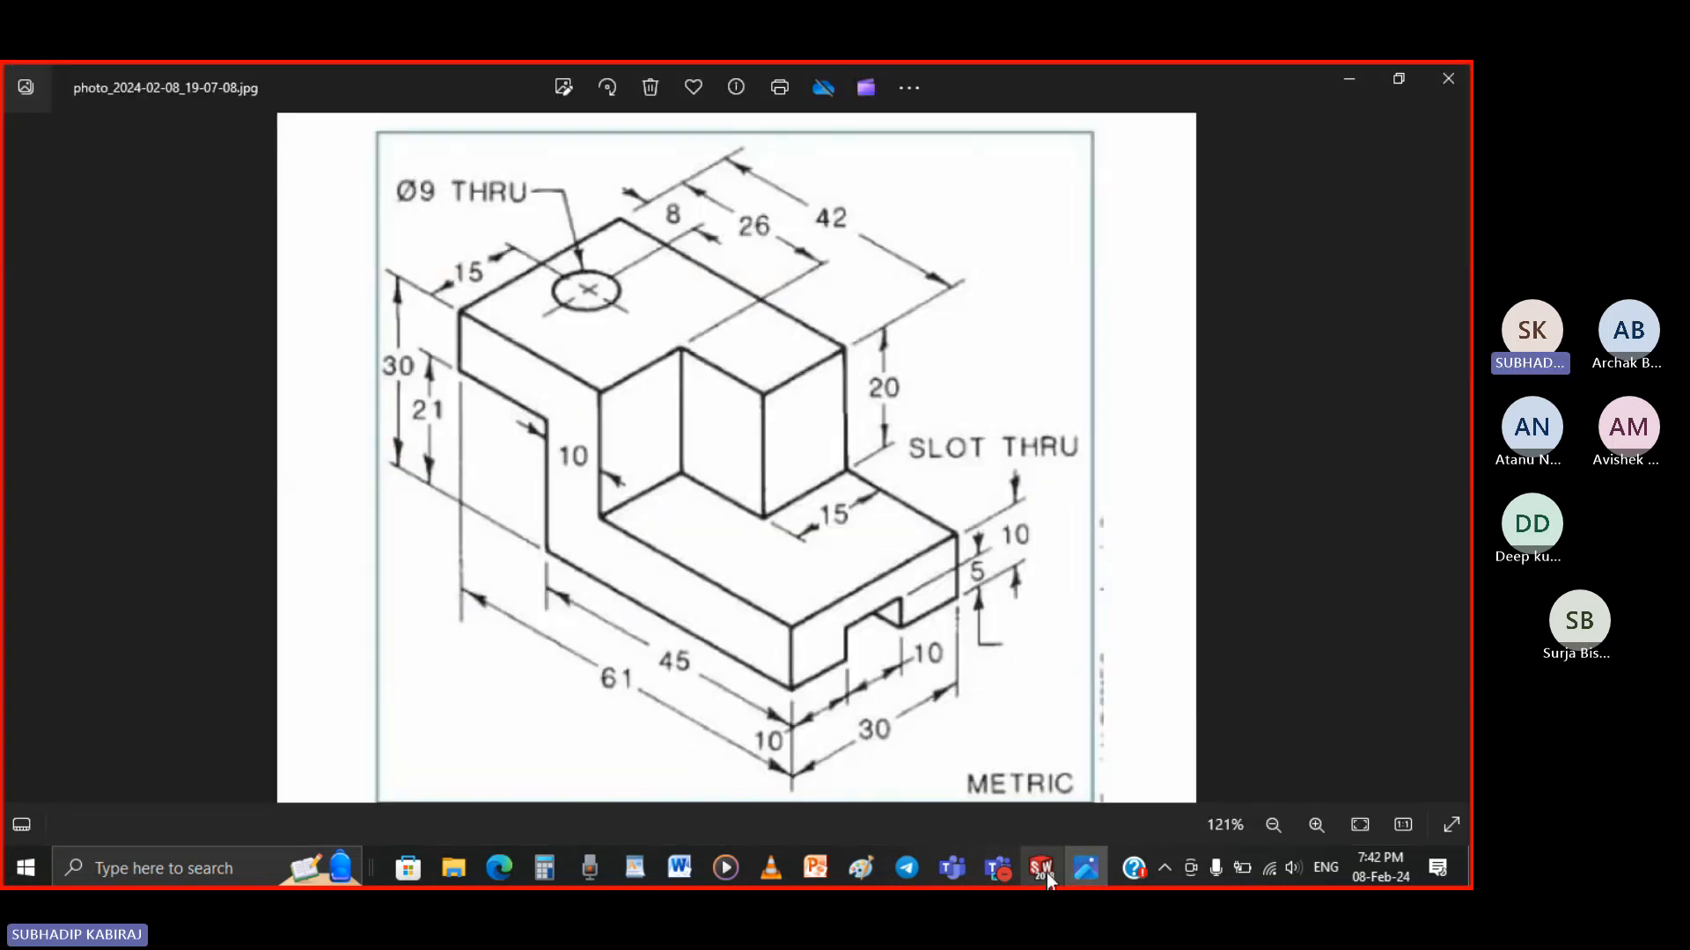
click(1048, 873)
click(1042, 230)
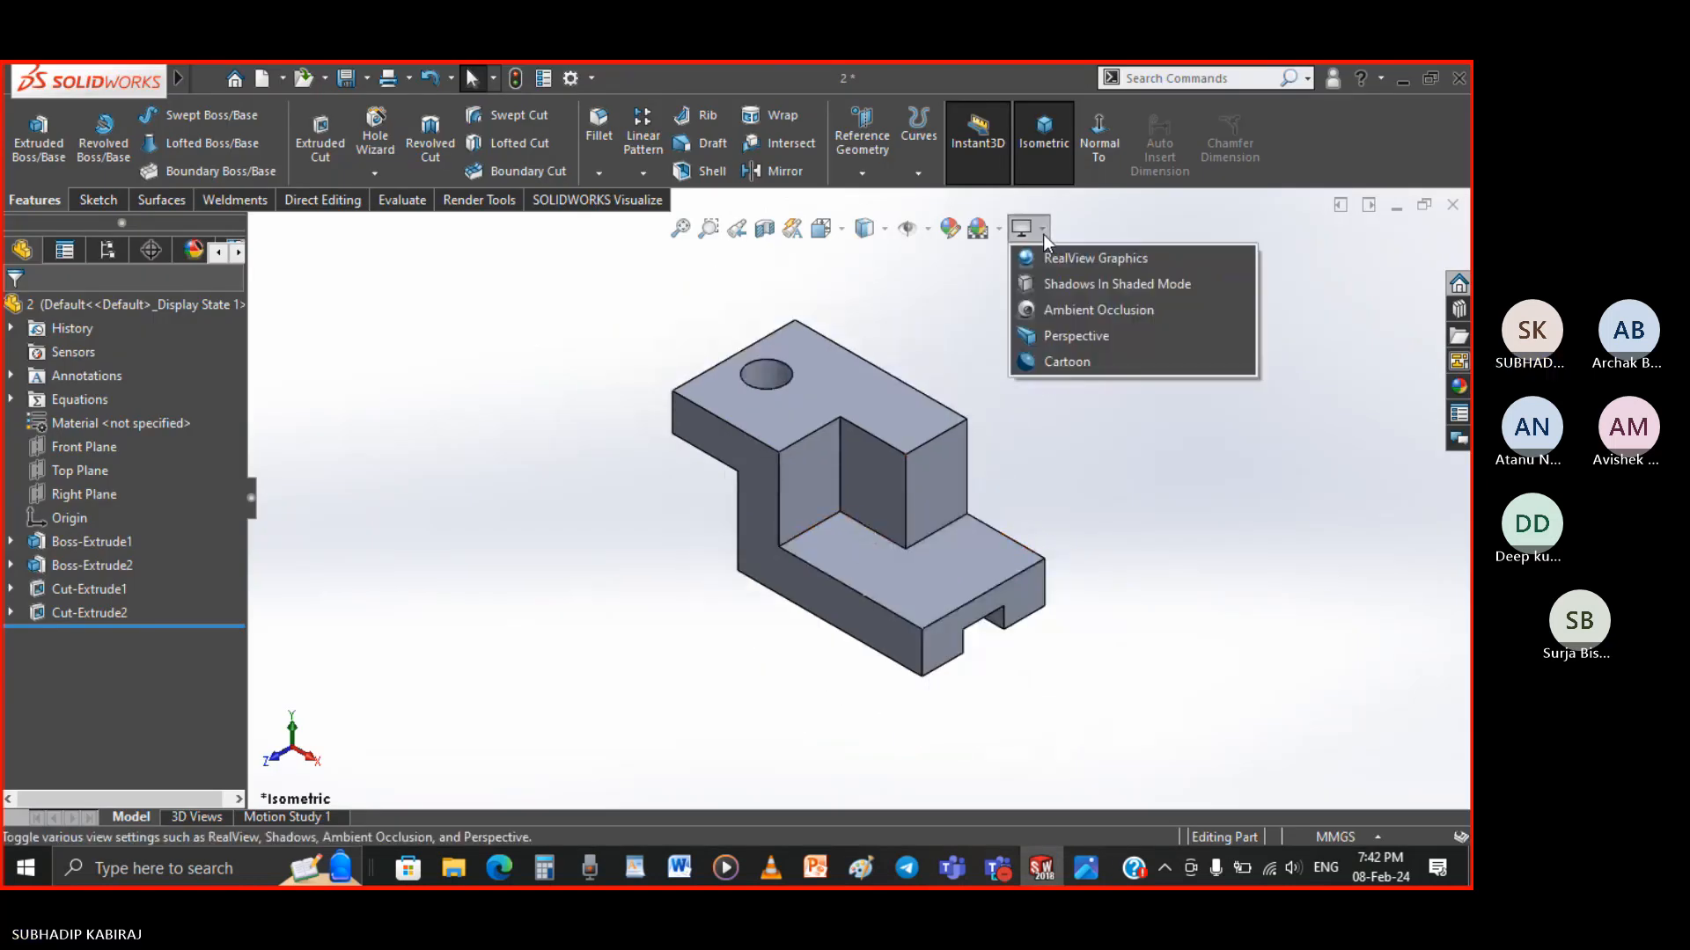
click(1056, 258)
scroll(1162, 535, down, 1)
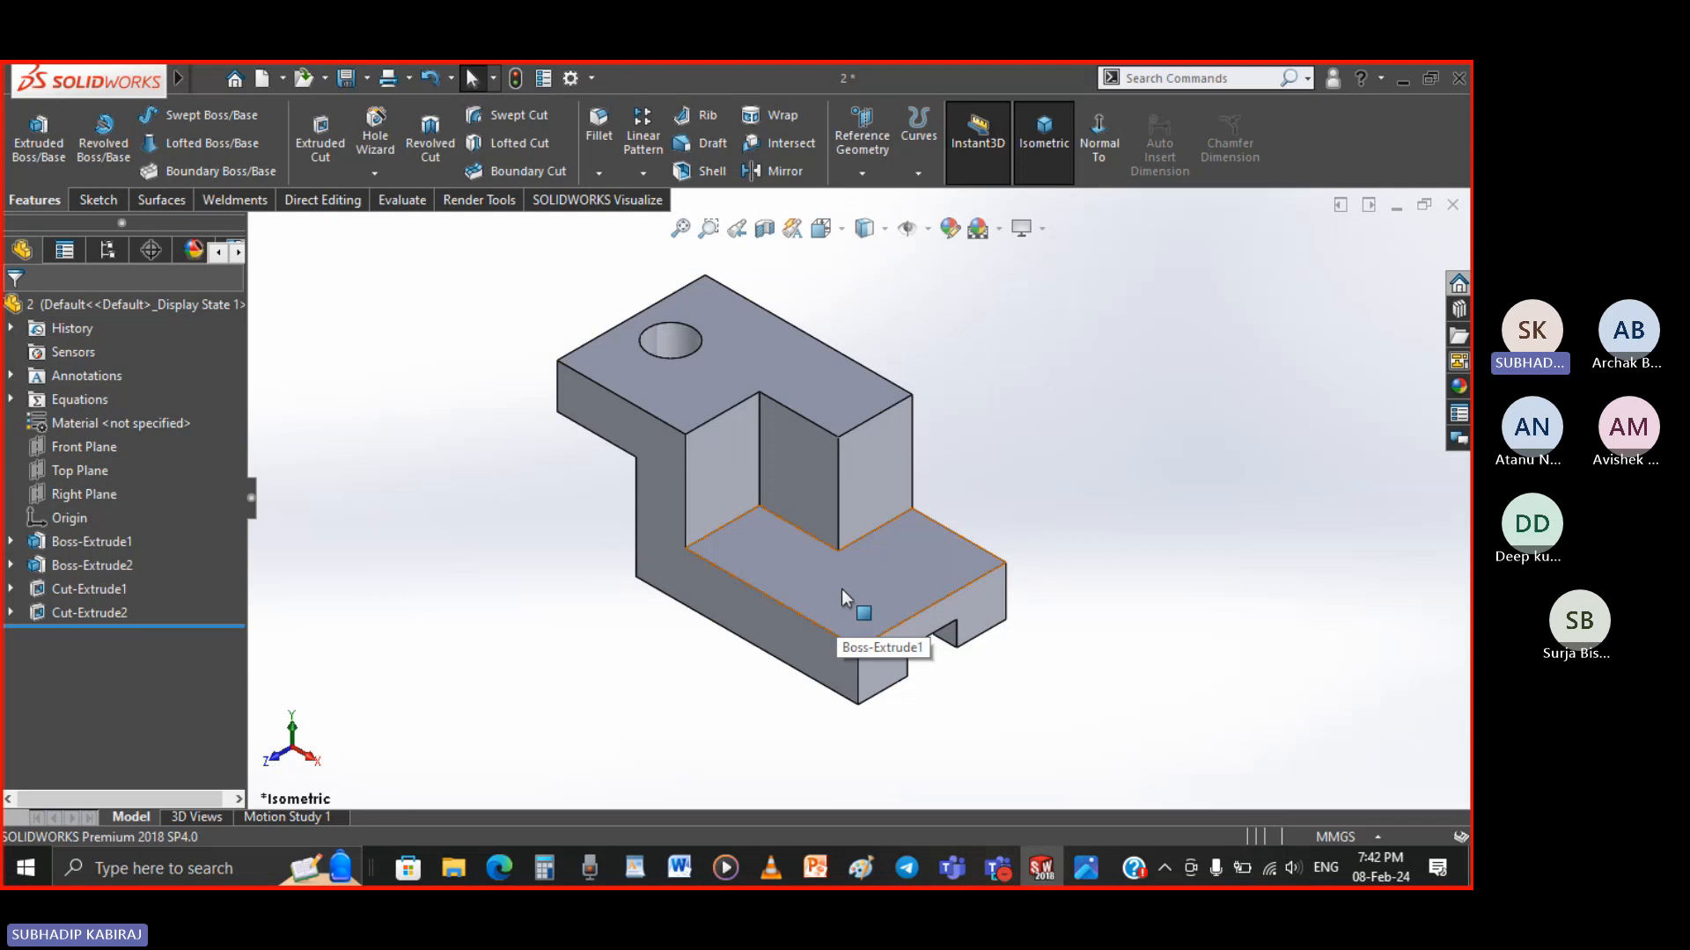
Assign the steel AISI 1020 from SOLIDWORKS Materials to the part
right_click(81, 424)
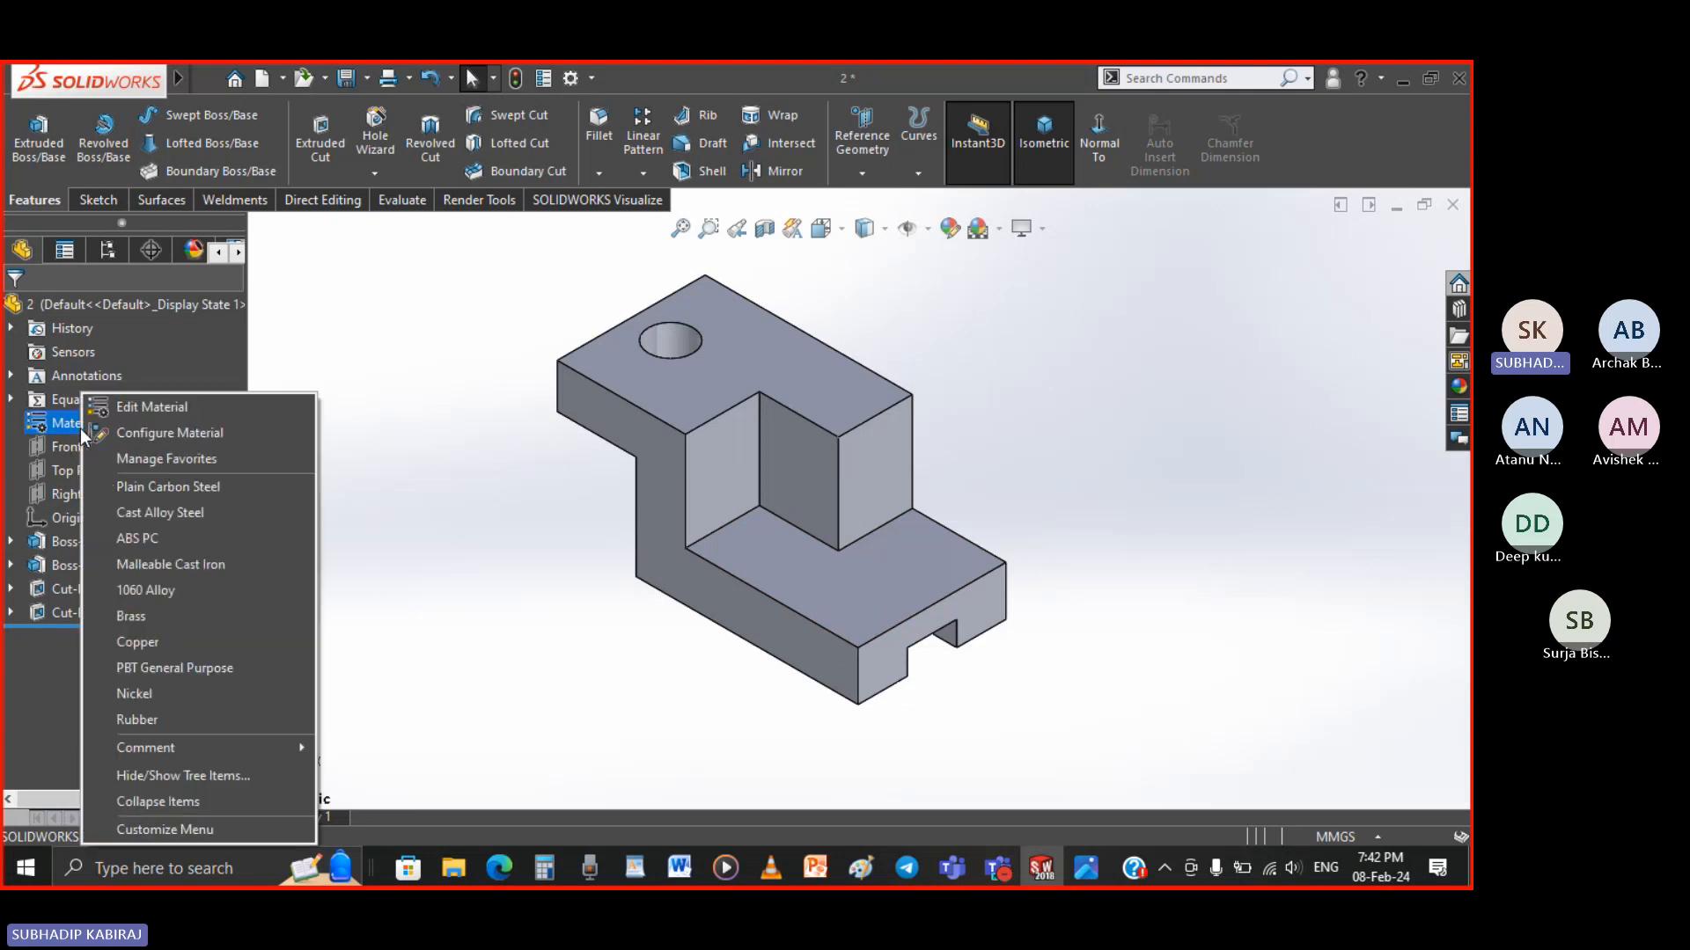
click(135, 407)
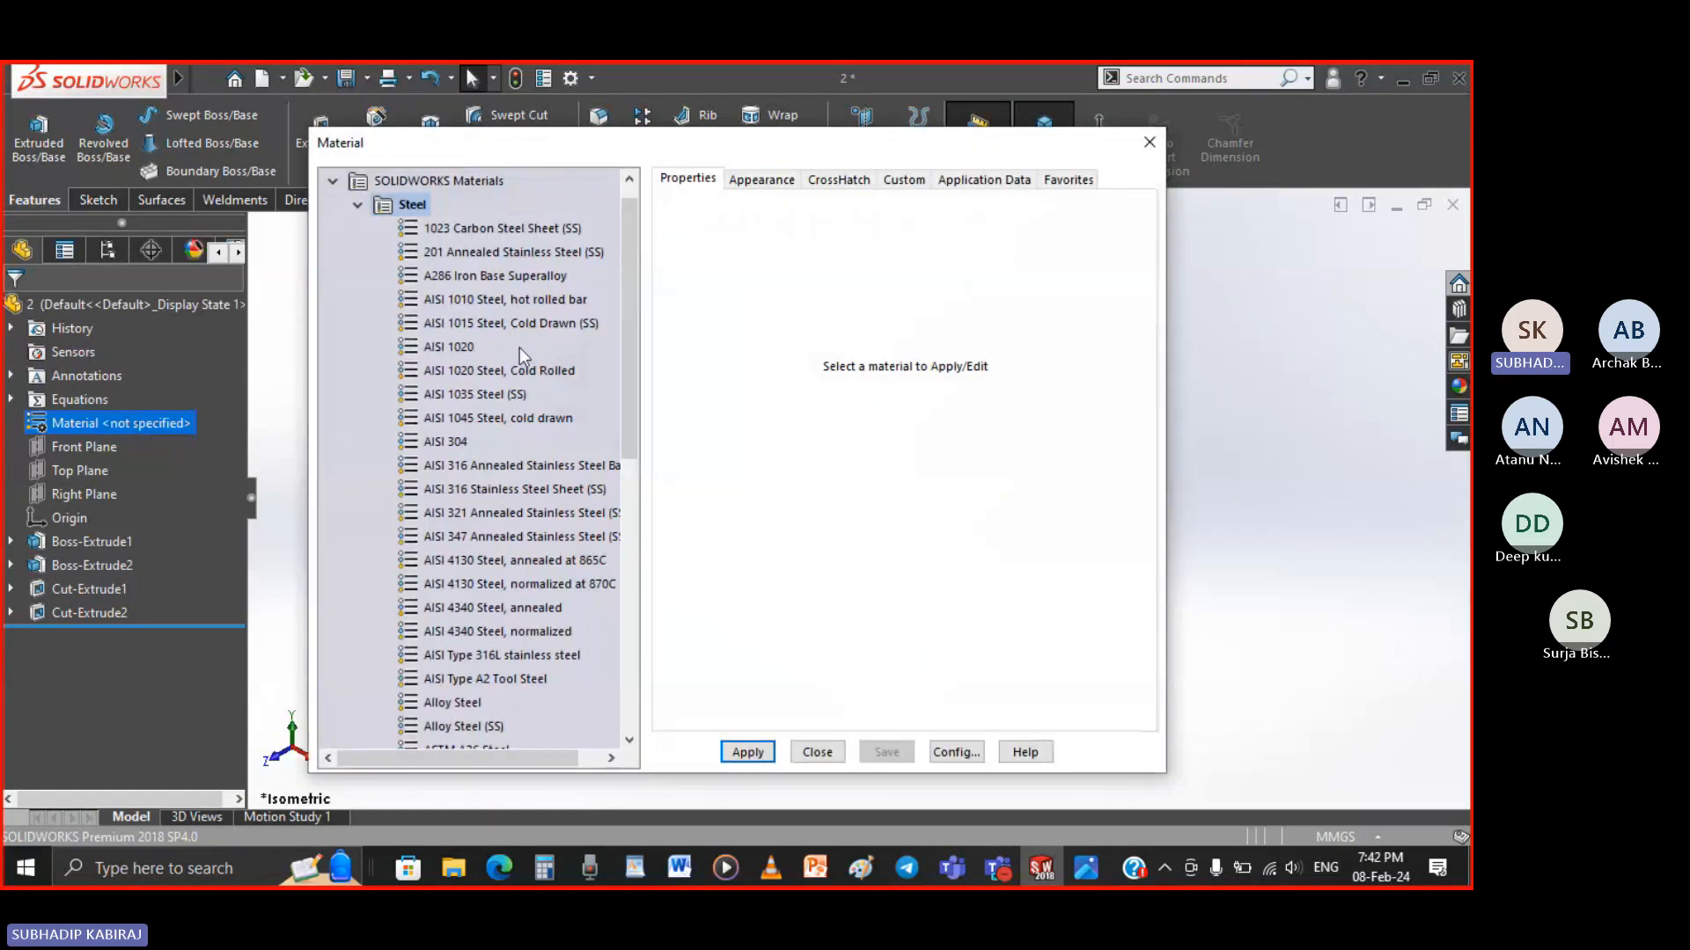
click(358, 204)
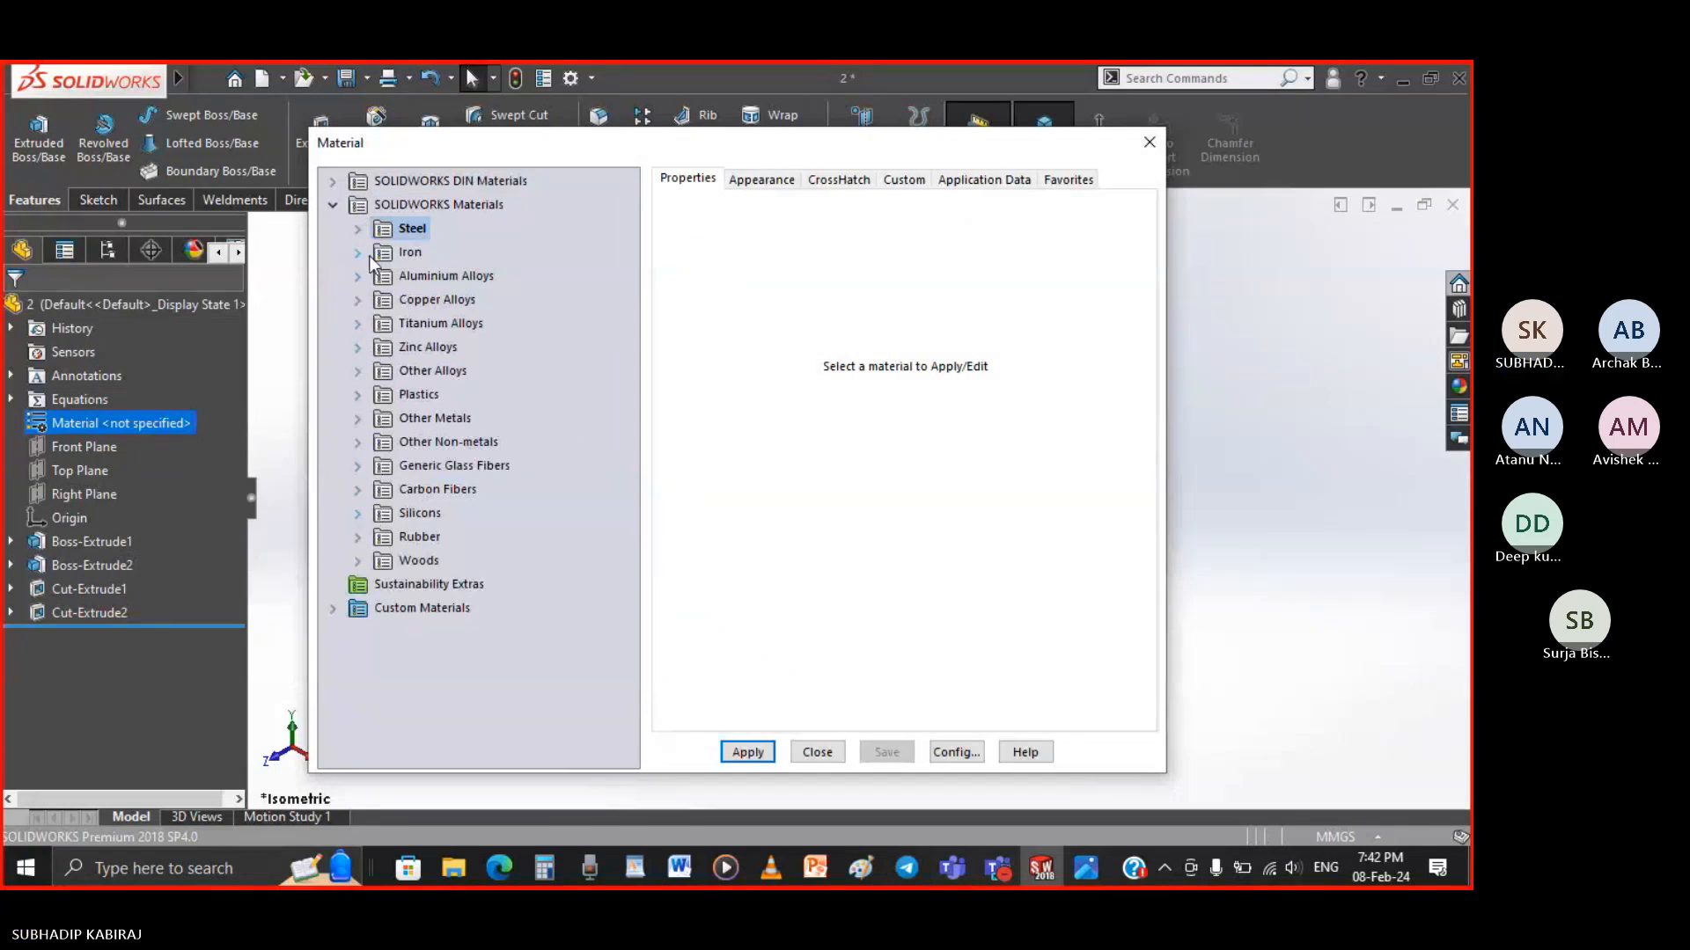
click(359, 230)
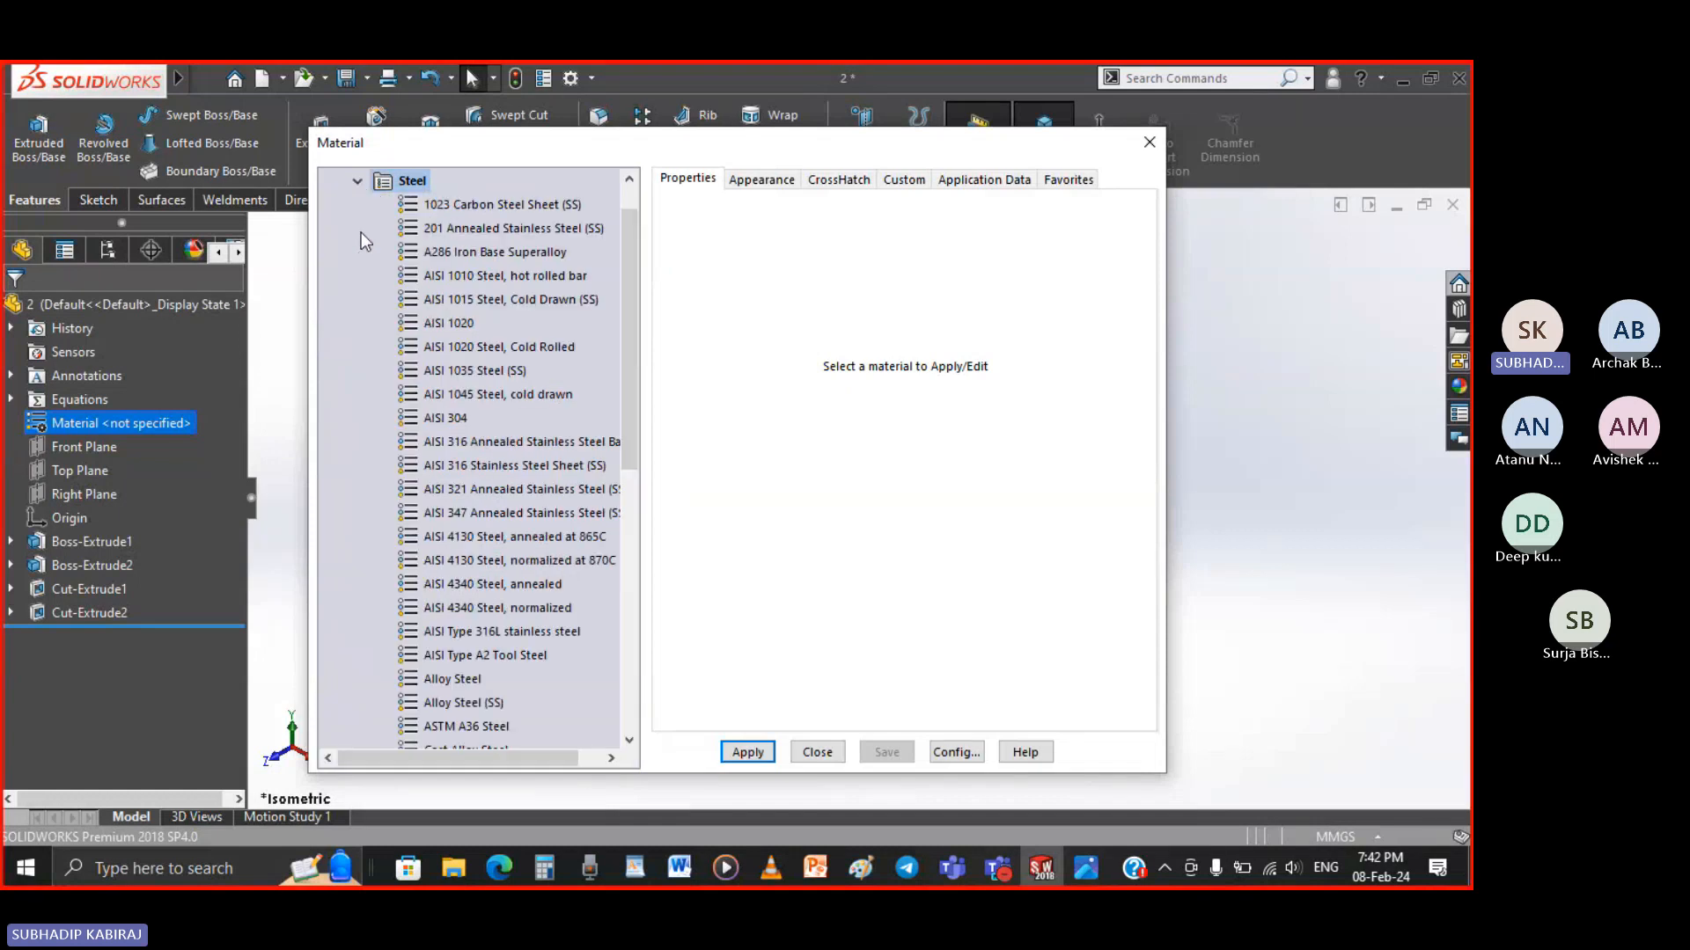
click(452, 329)
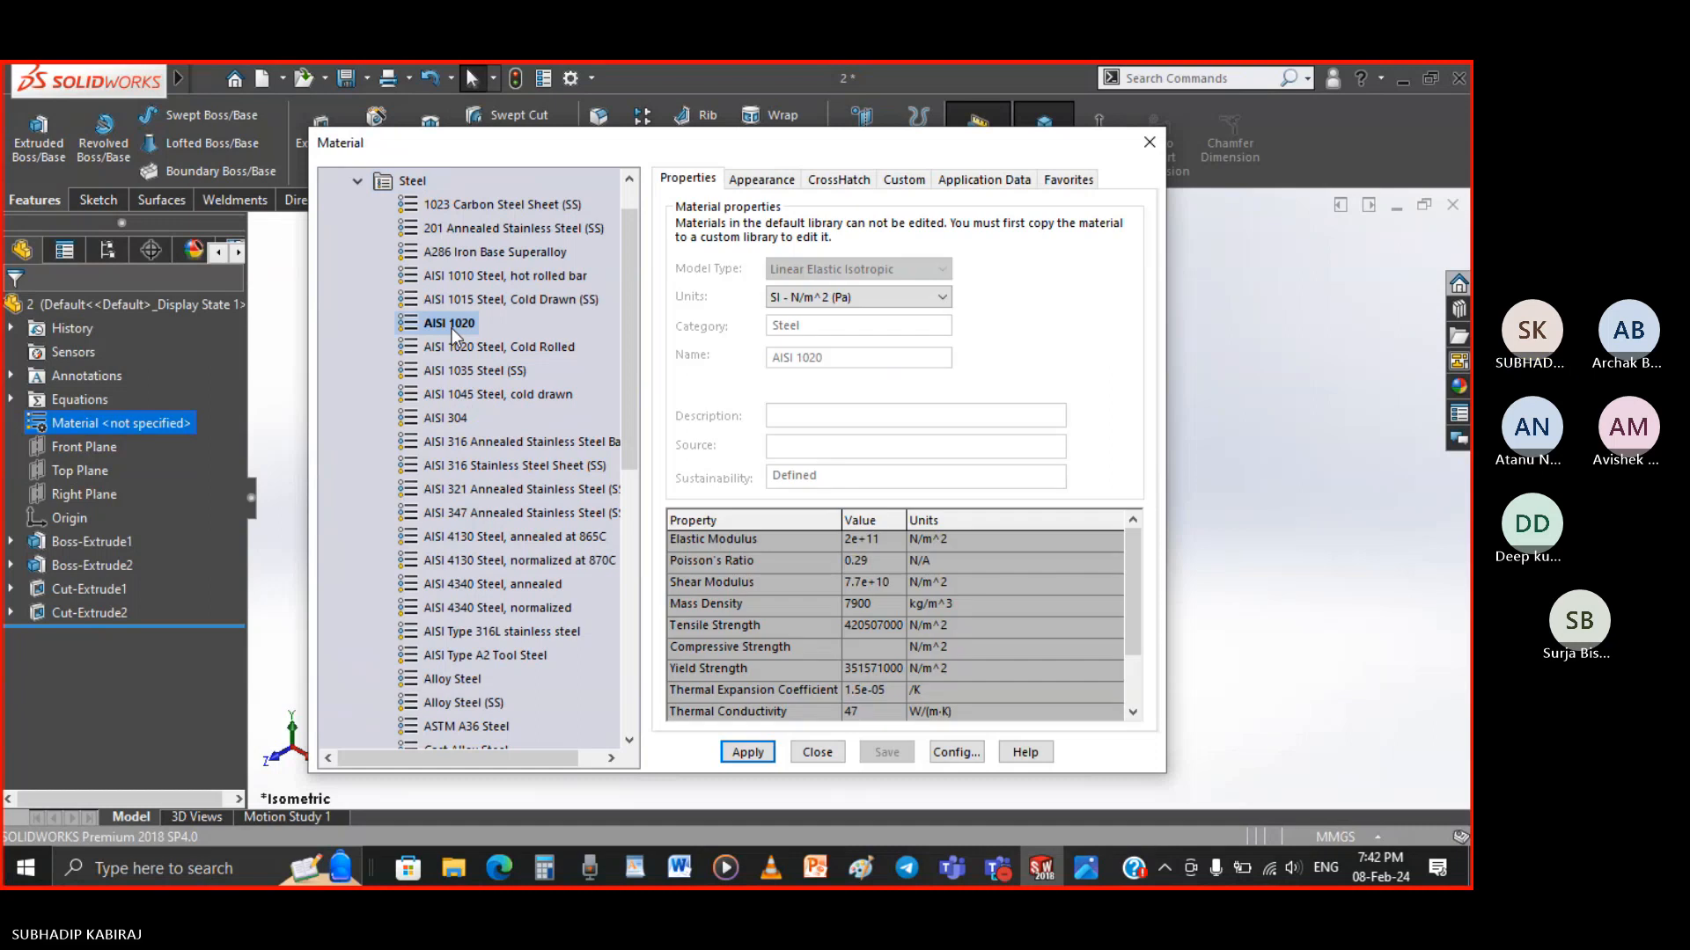
click(747, 751)
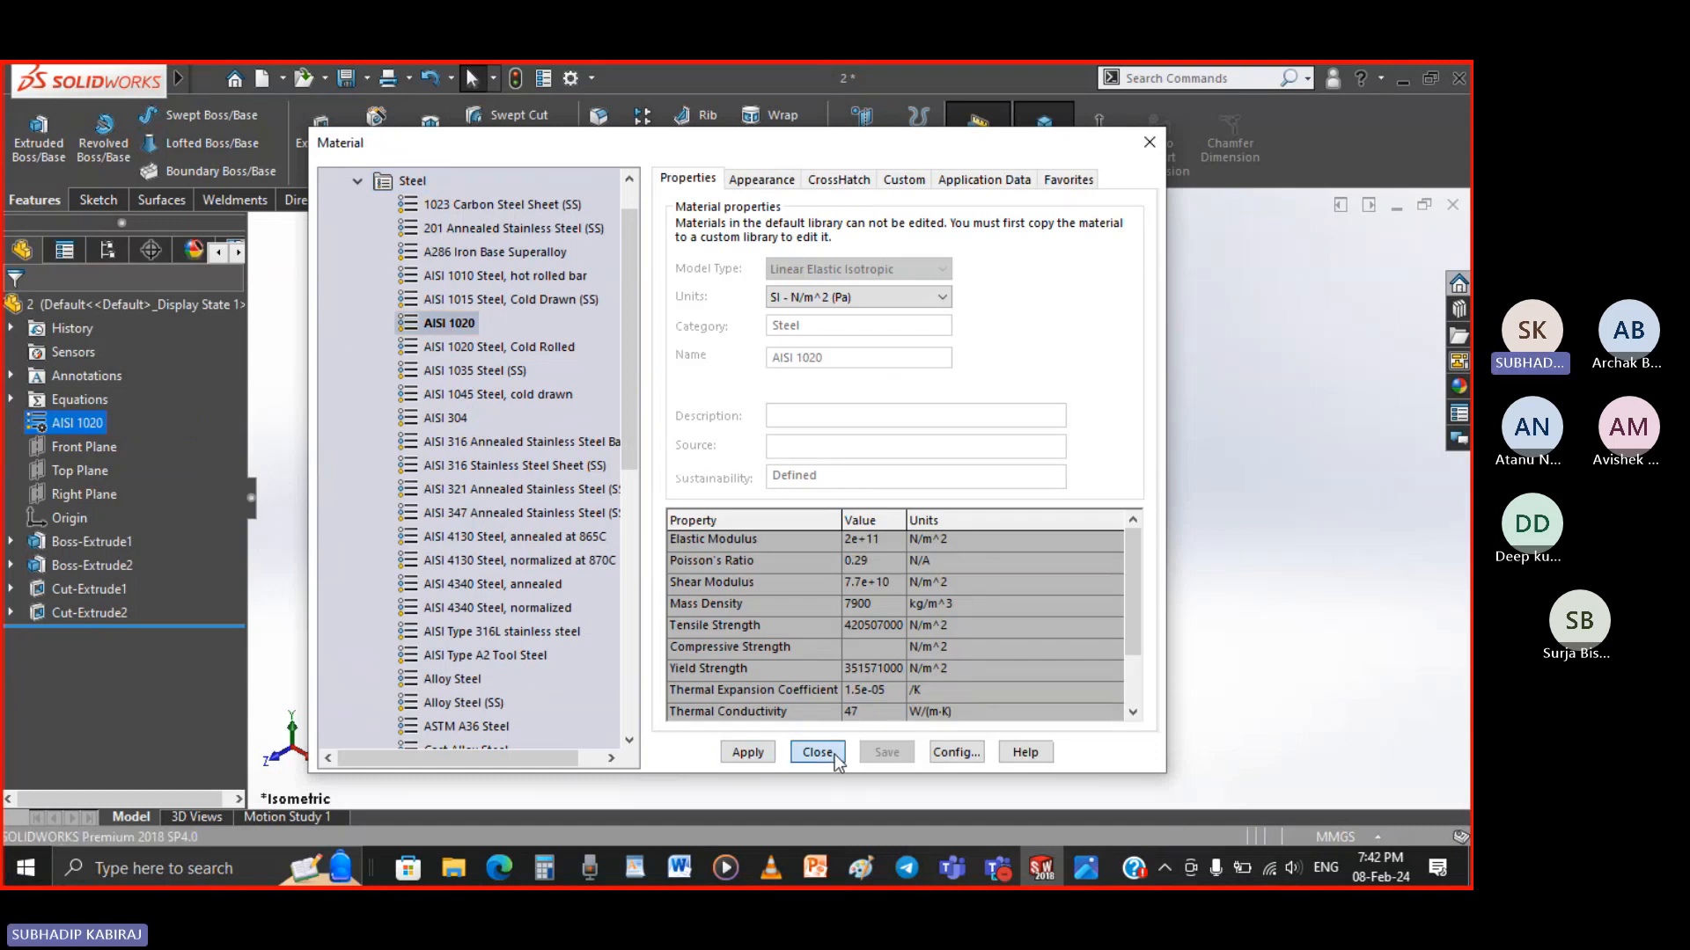
click(816, 751)
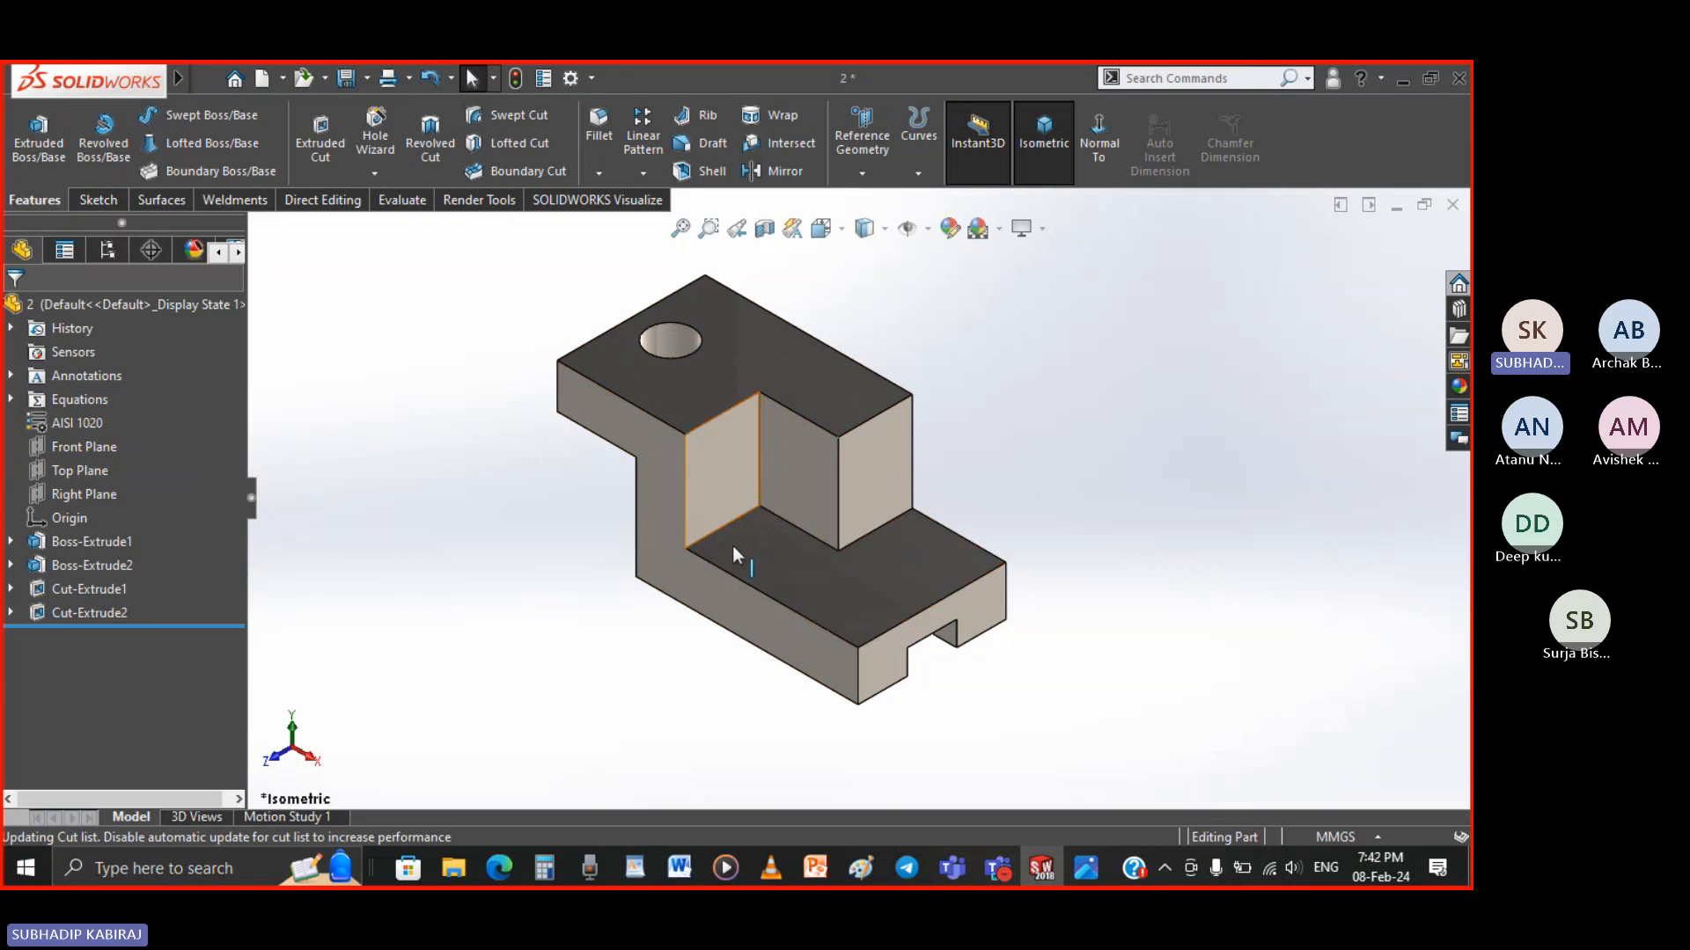
Try the Perspective display on the part and switch it off again
click(1042, 230)
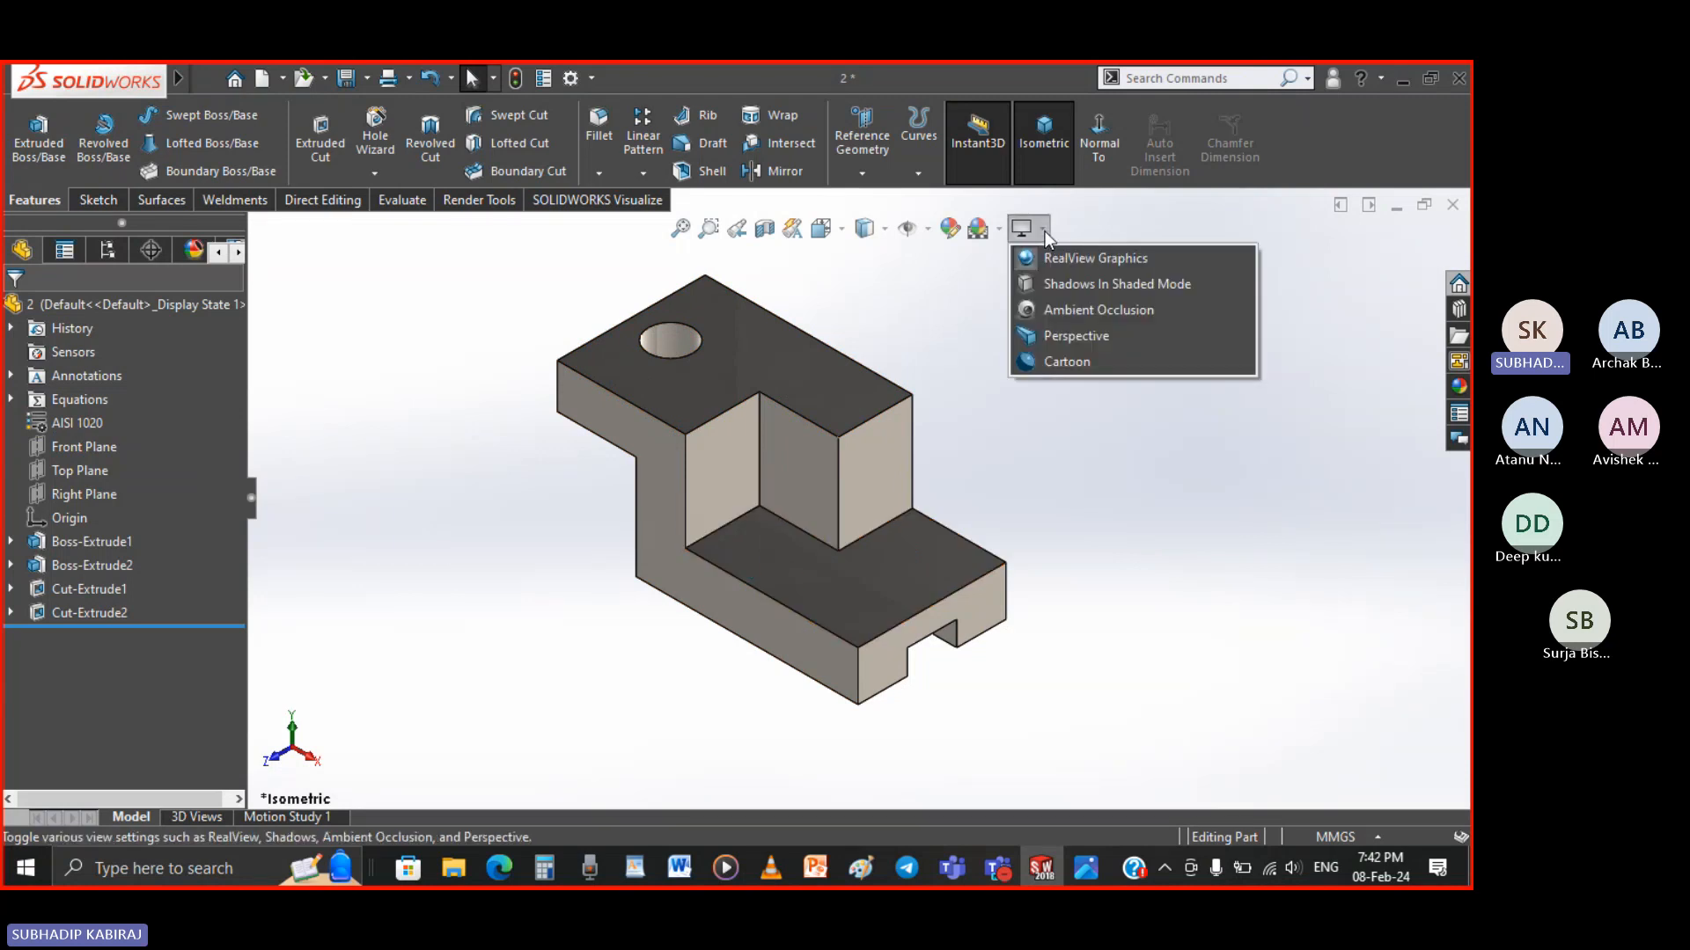
click(1061, 339)
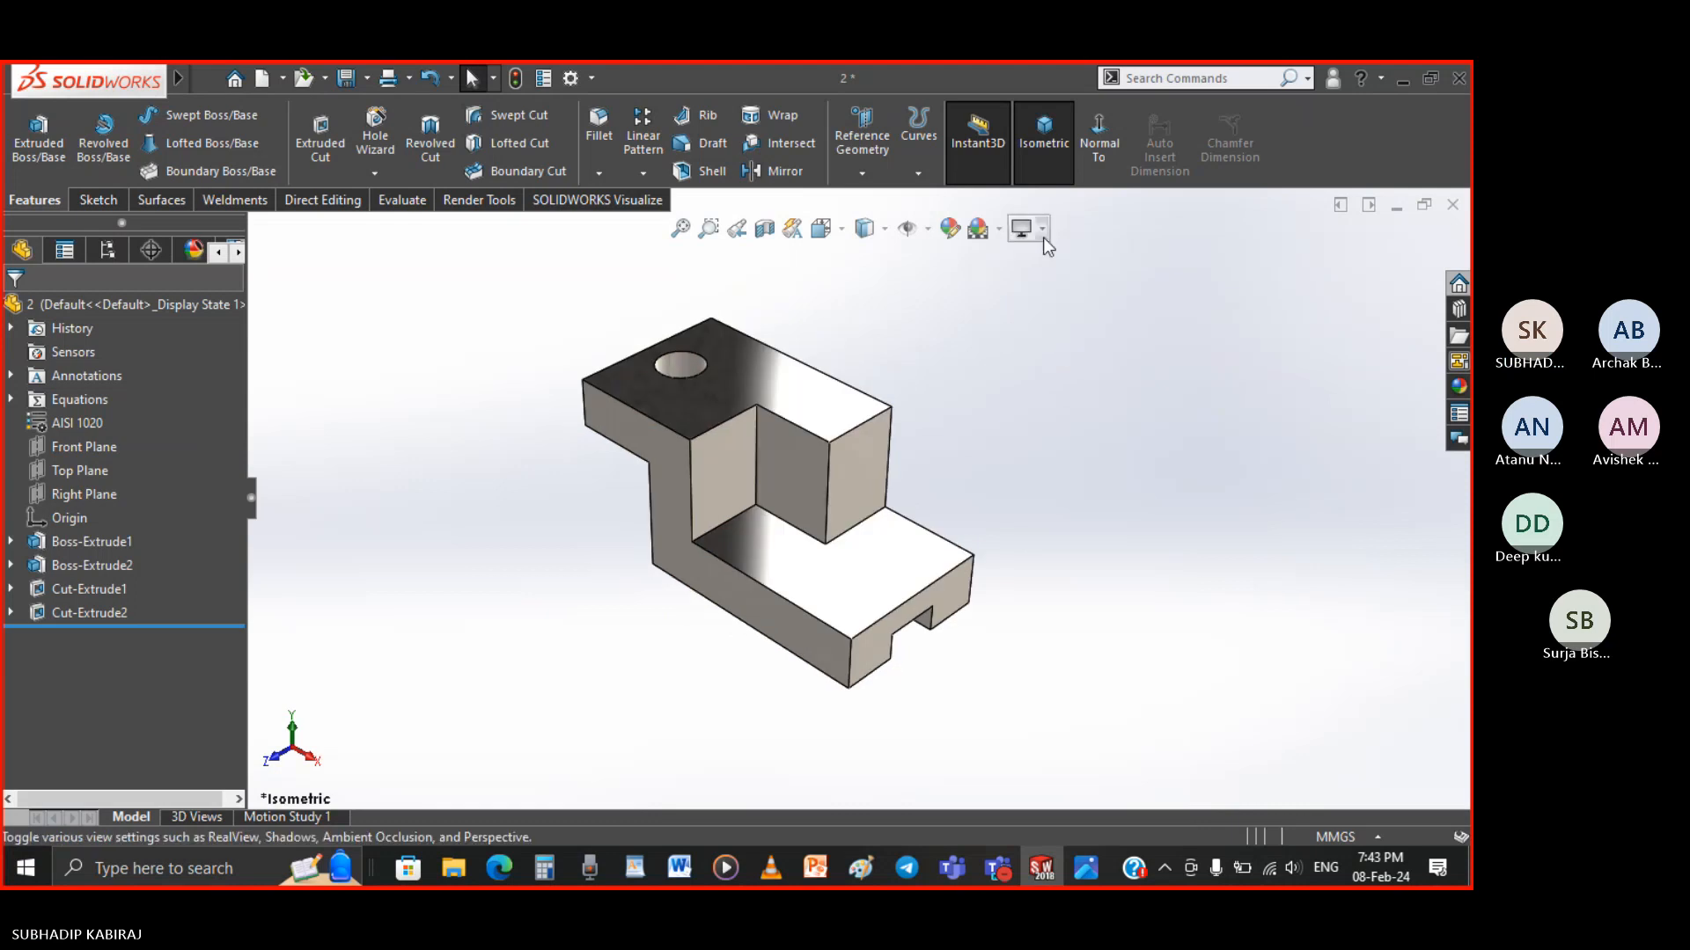
click(1042, 232)
click(1065, 335)
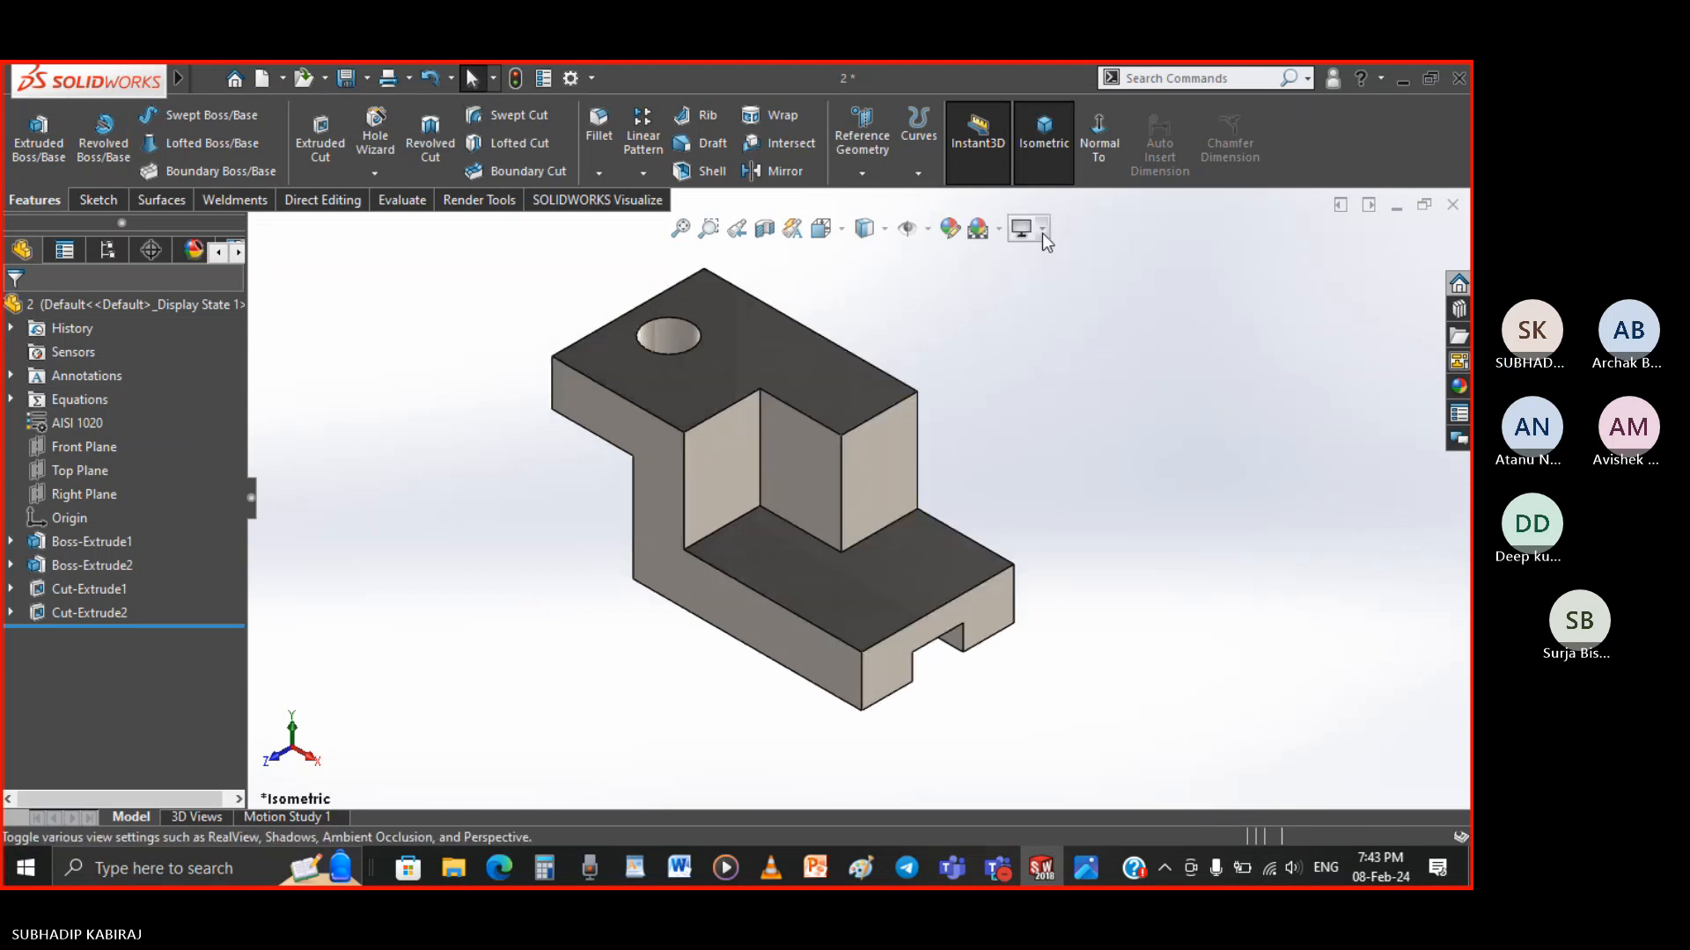
Turn on Ambient Occlusion and shadows for the shaded part and inspect the rendered bracket up close
click(1042, 232)
click(1054, 309)
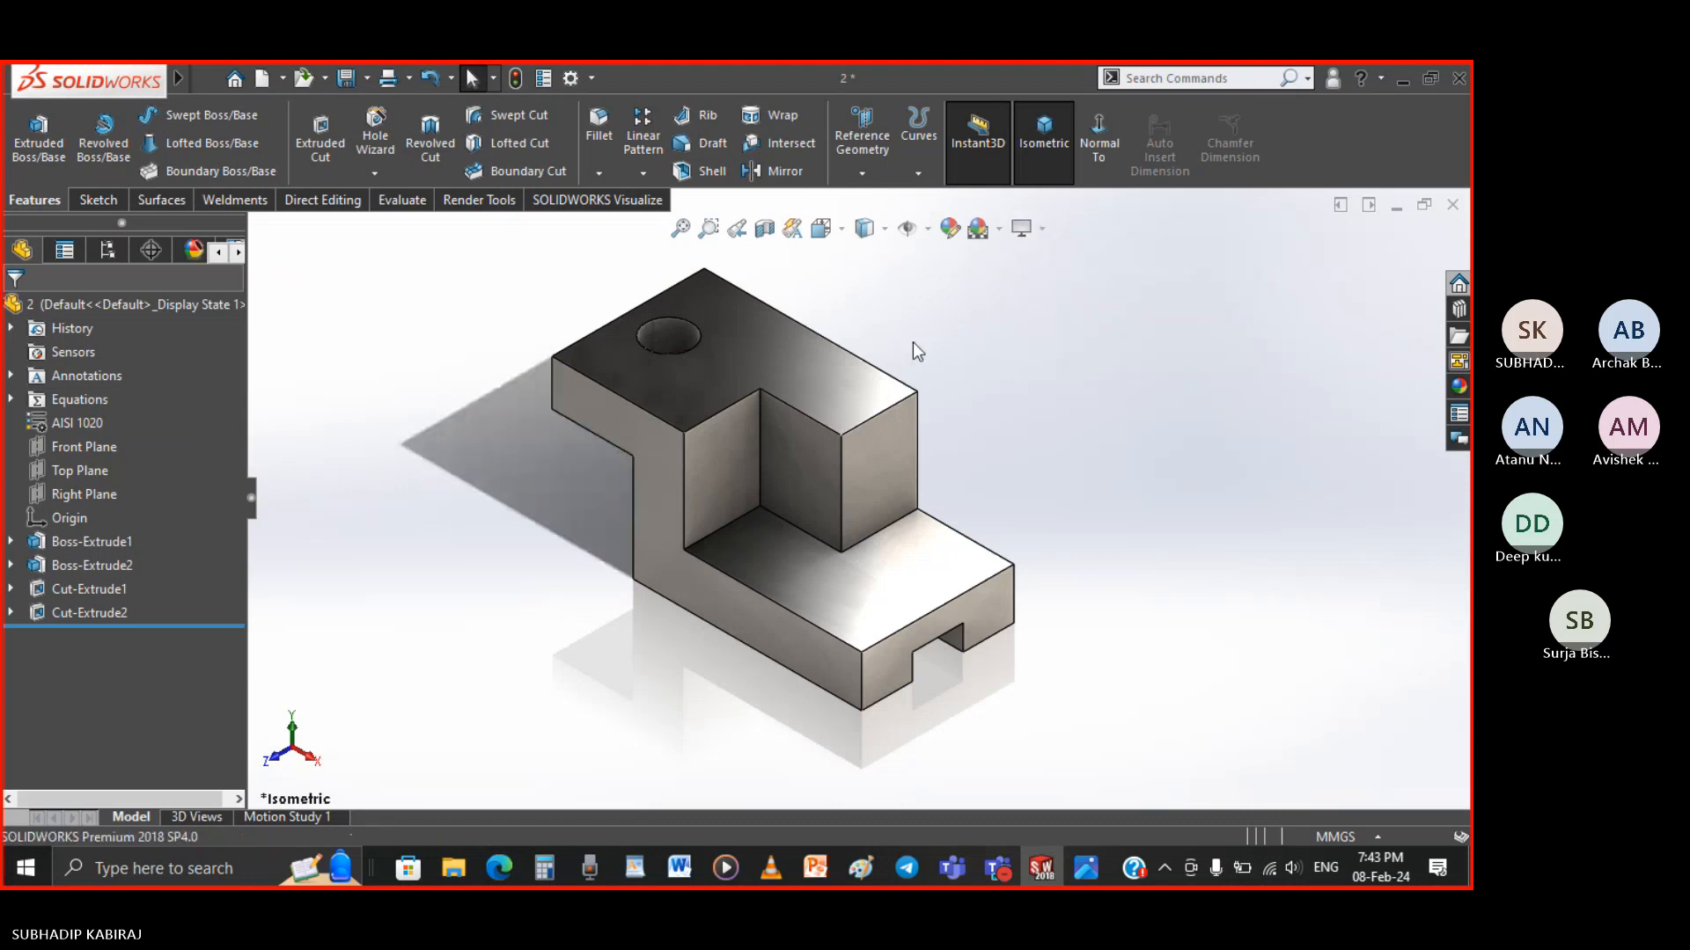
scroll(693, 365, down, 2)
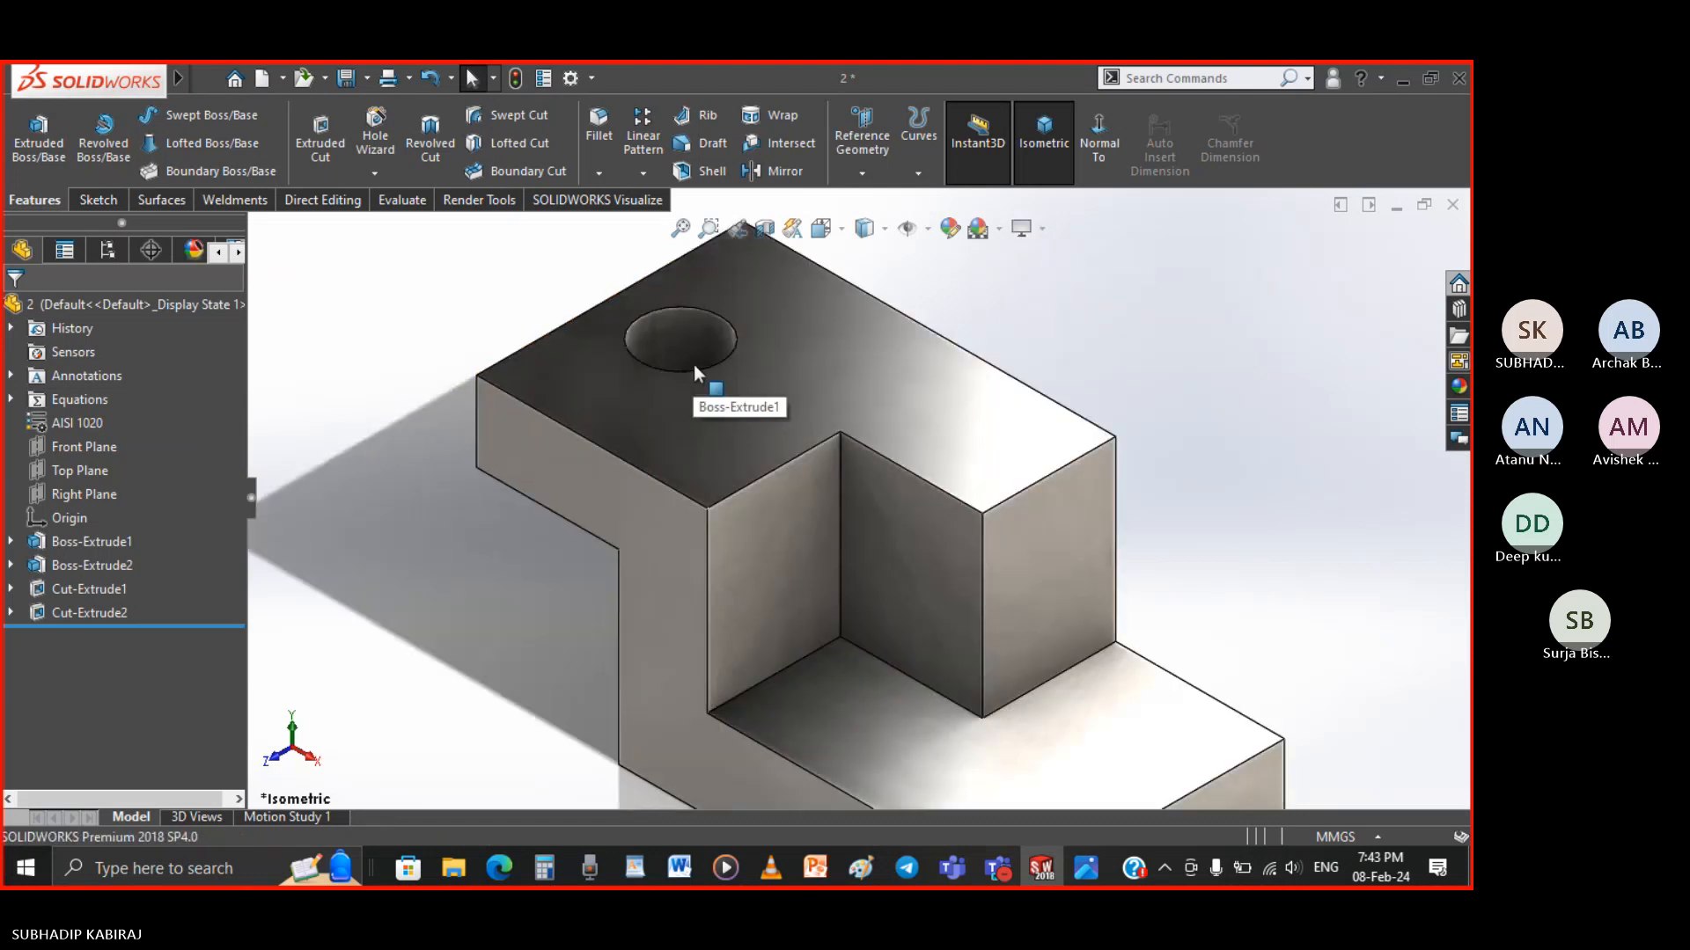
scroll(694, 365, up, 5)
scroll(858, 485, up, 1)
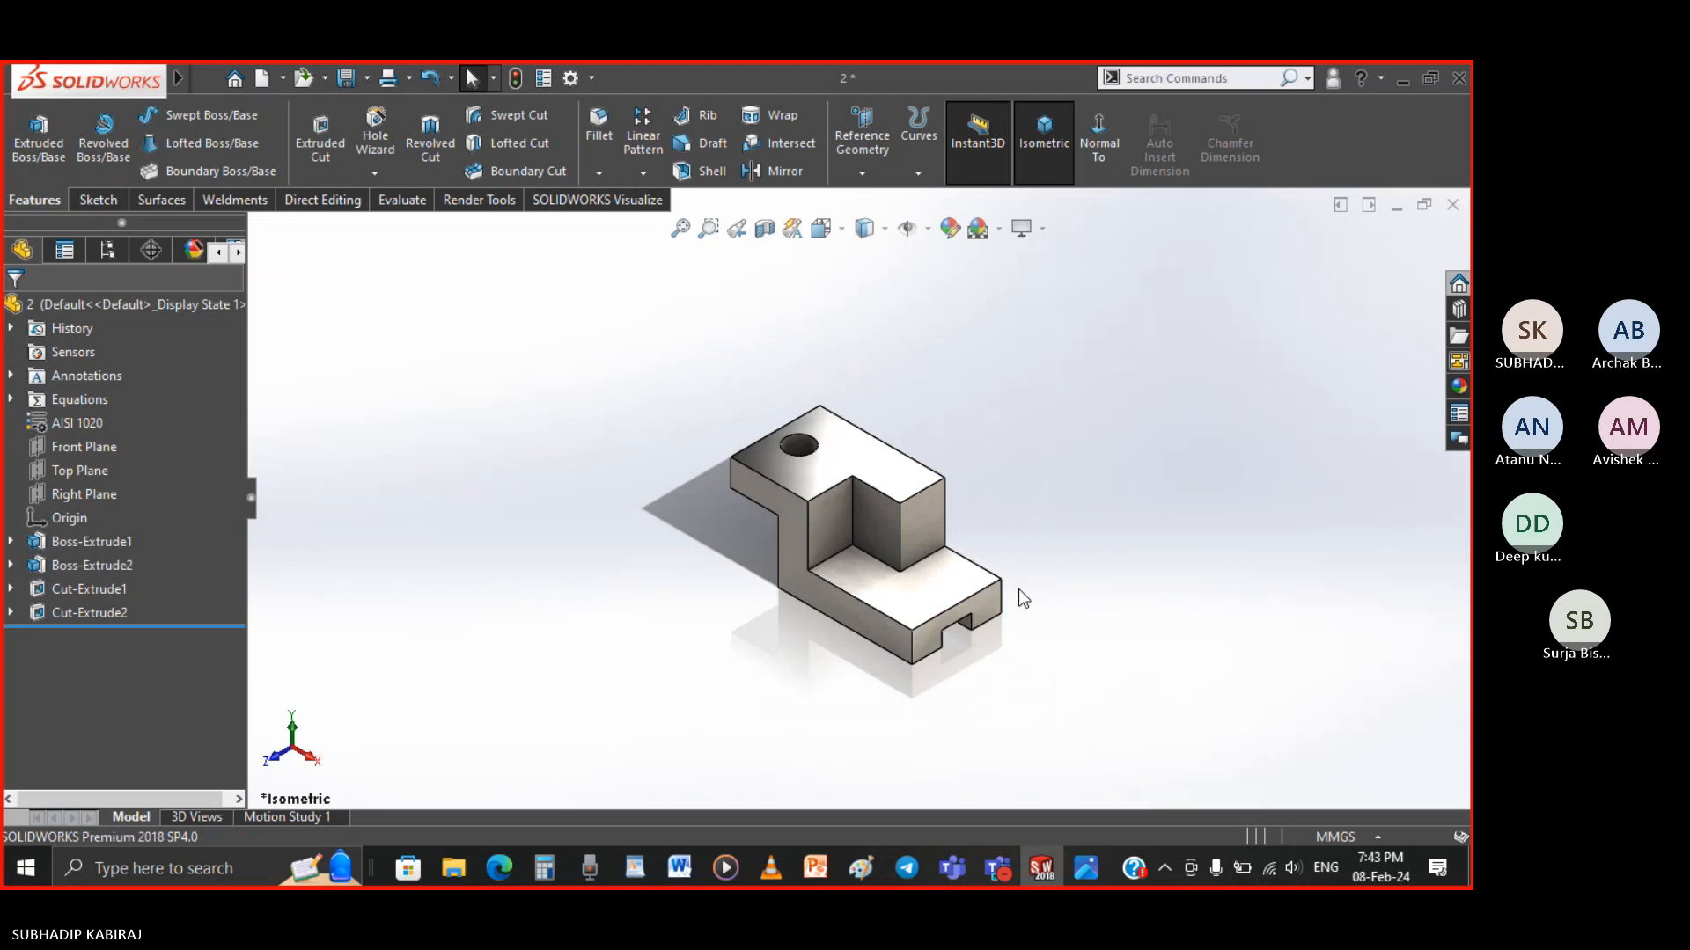
scroll(1017, 589, down, 3)
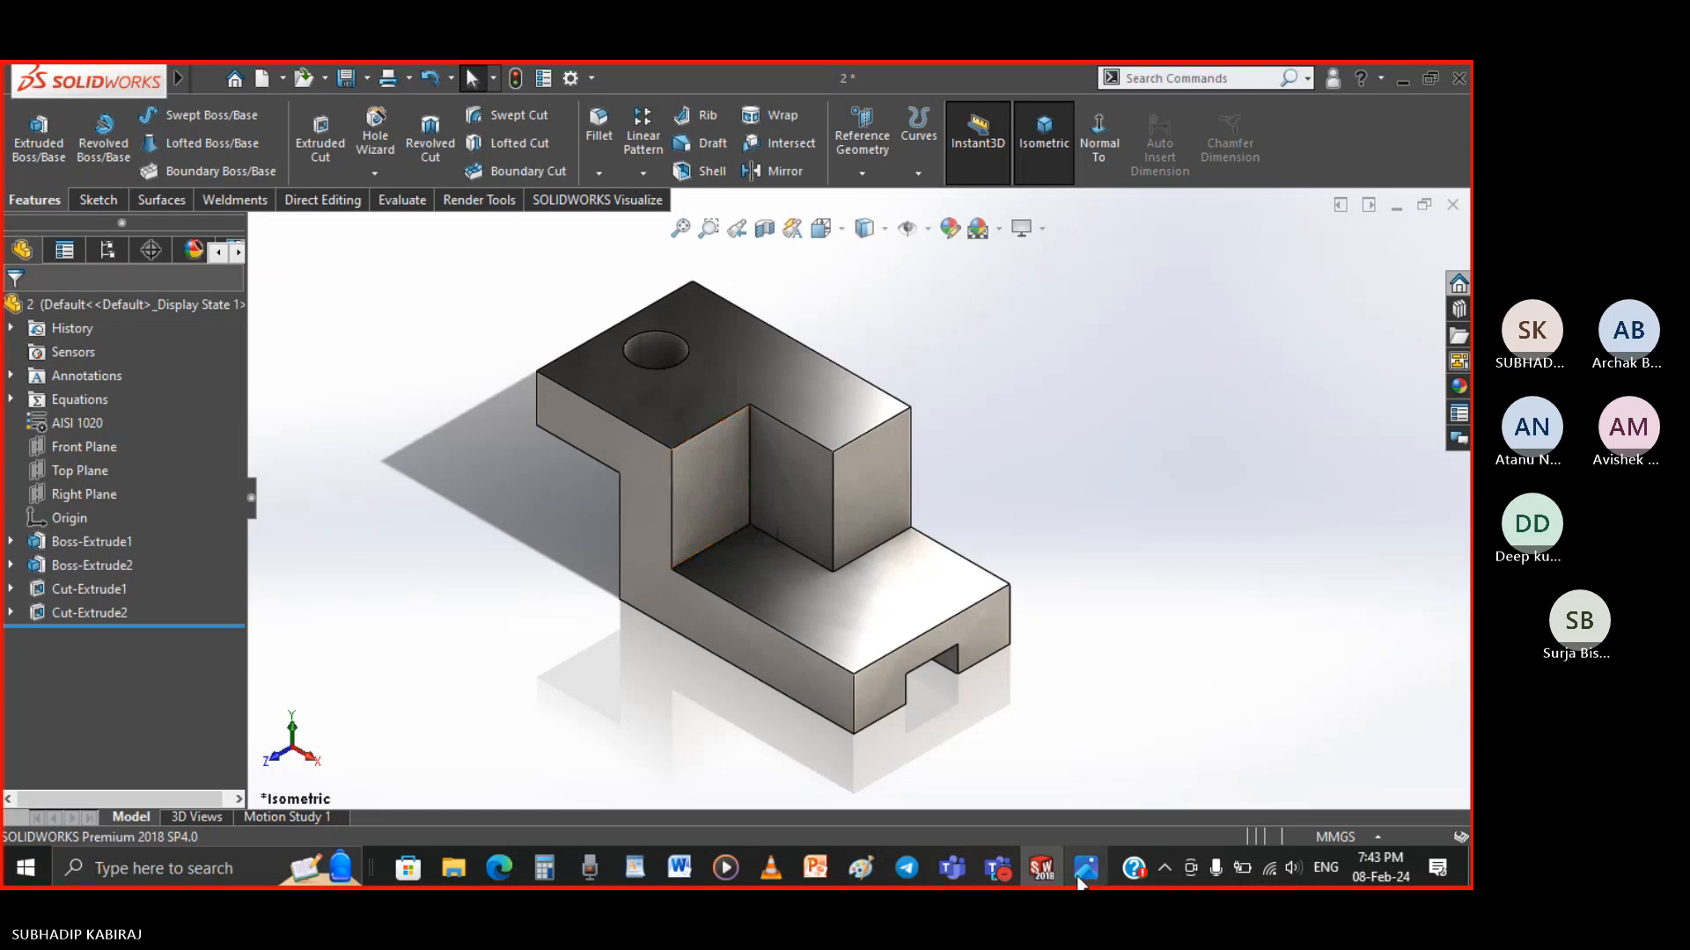
Switch to the photo viewer, browse the practice drawings that follow the bracket drawing, and close the viewer
mouse_move(1080, 878)
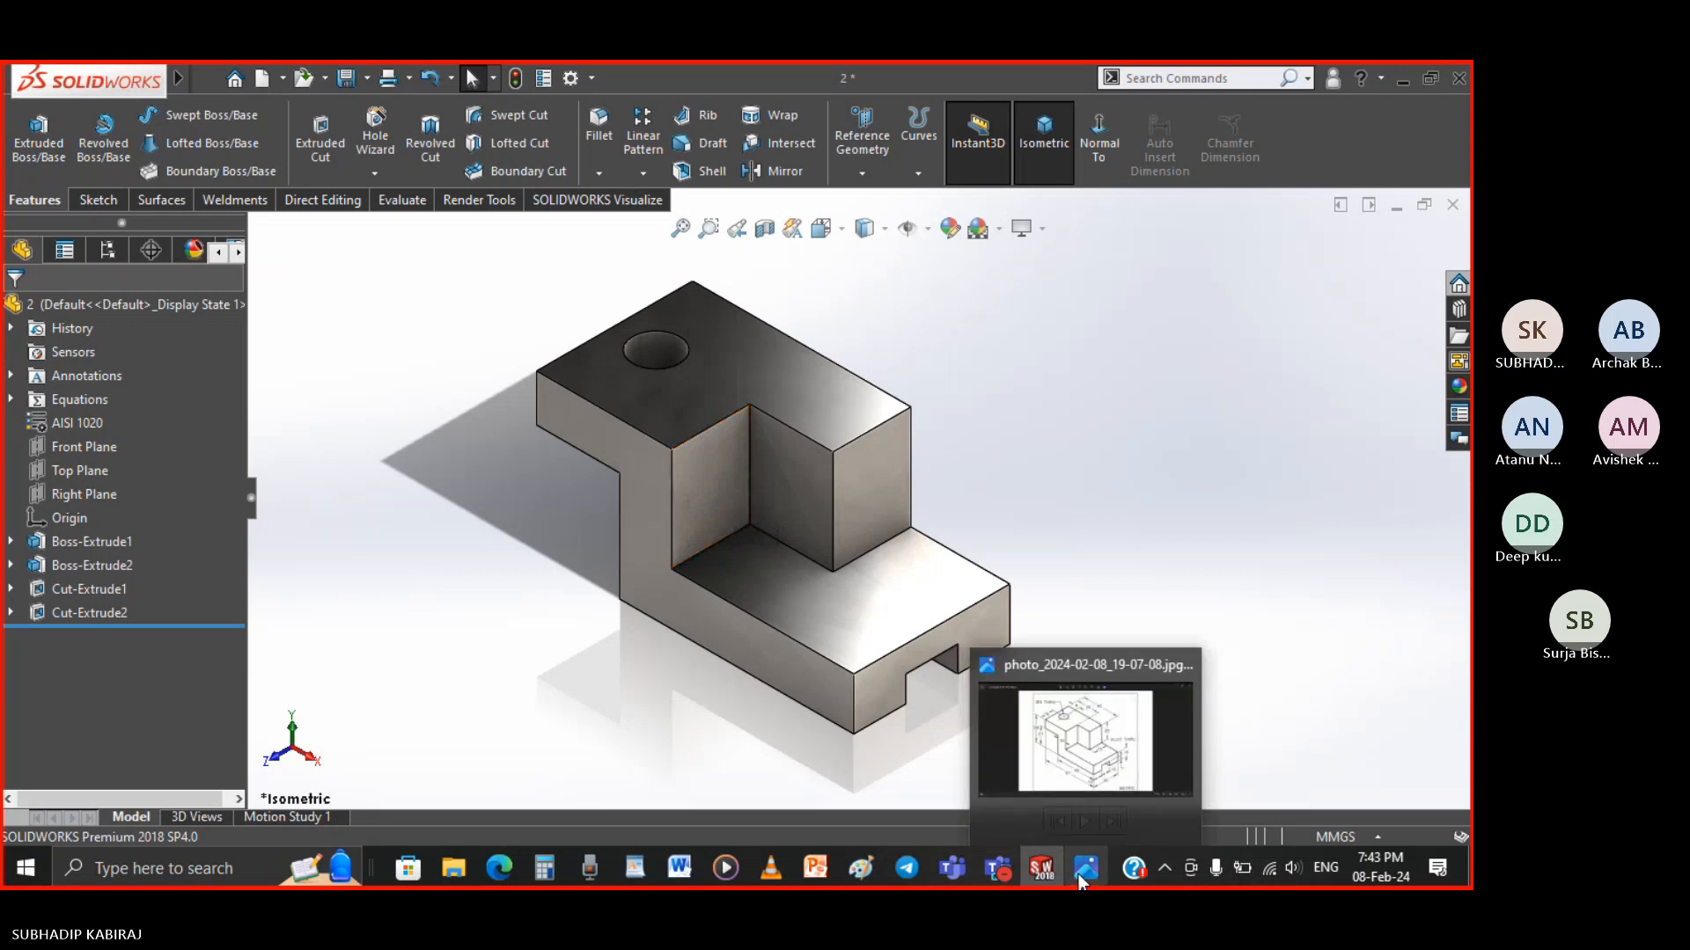
click(1067, 790)
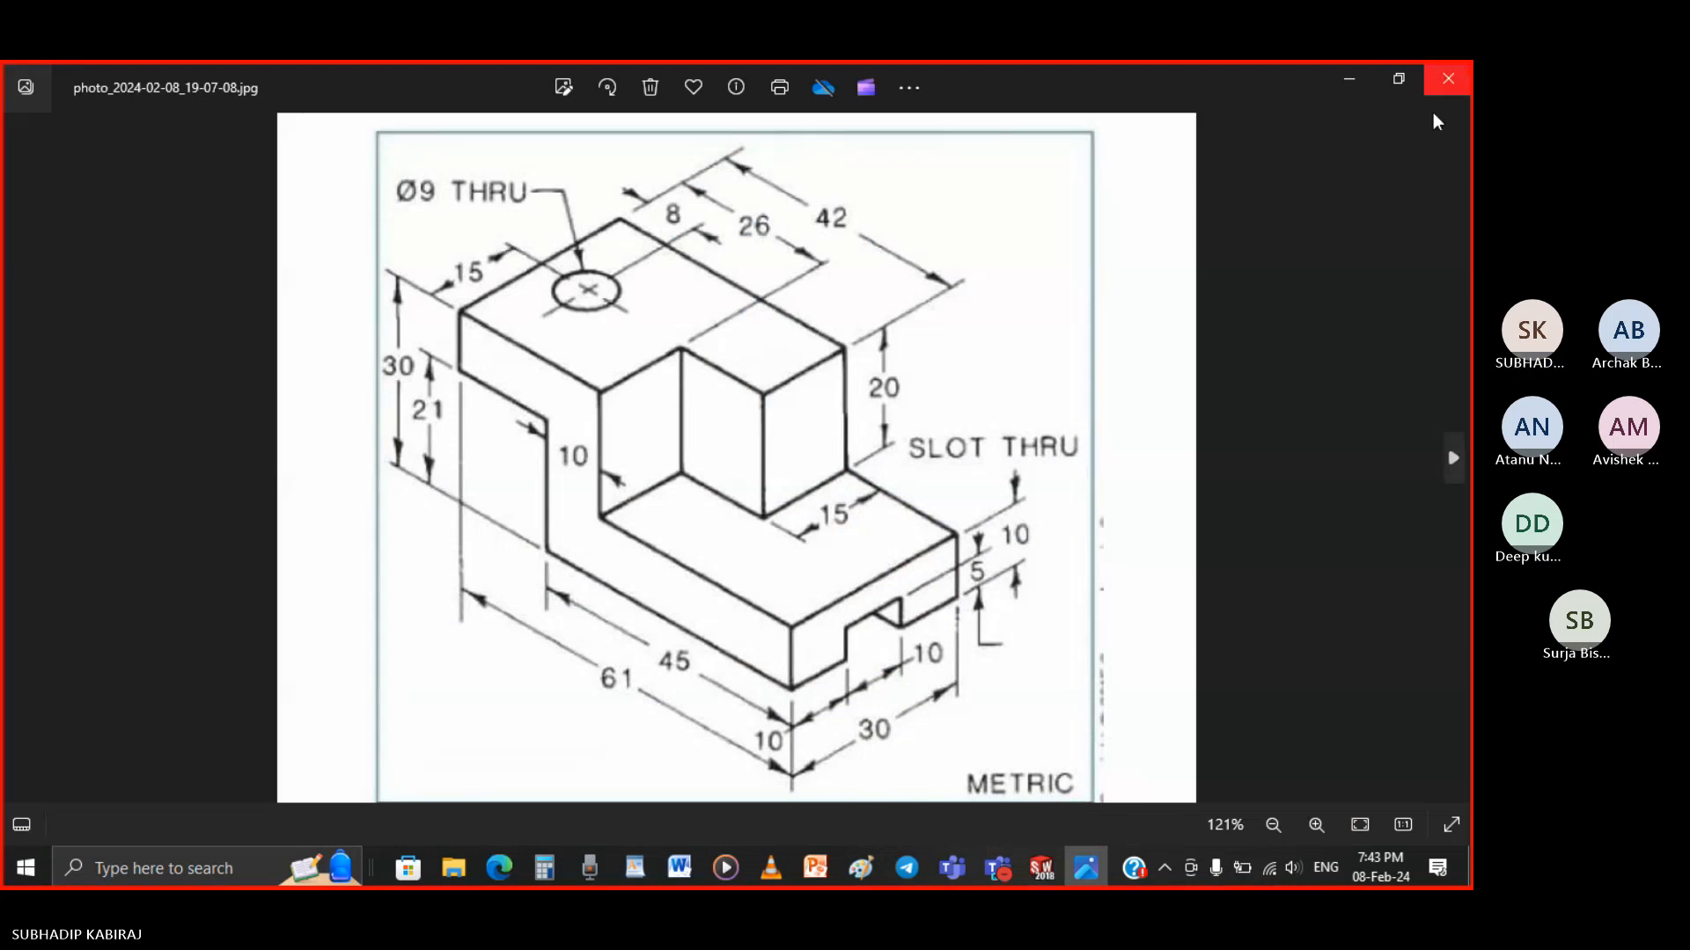
click(1456, 467)
click(1456, 468)
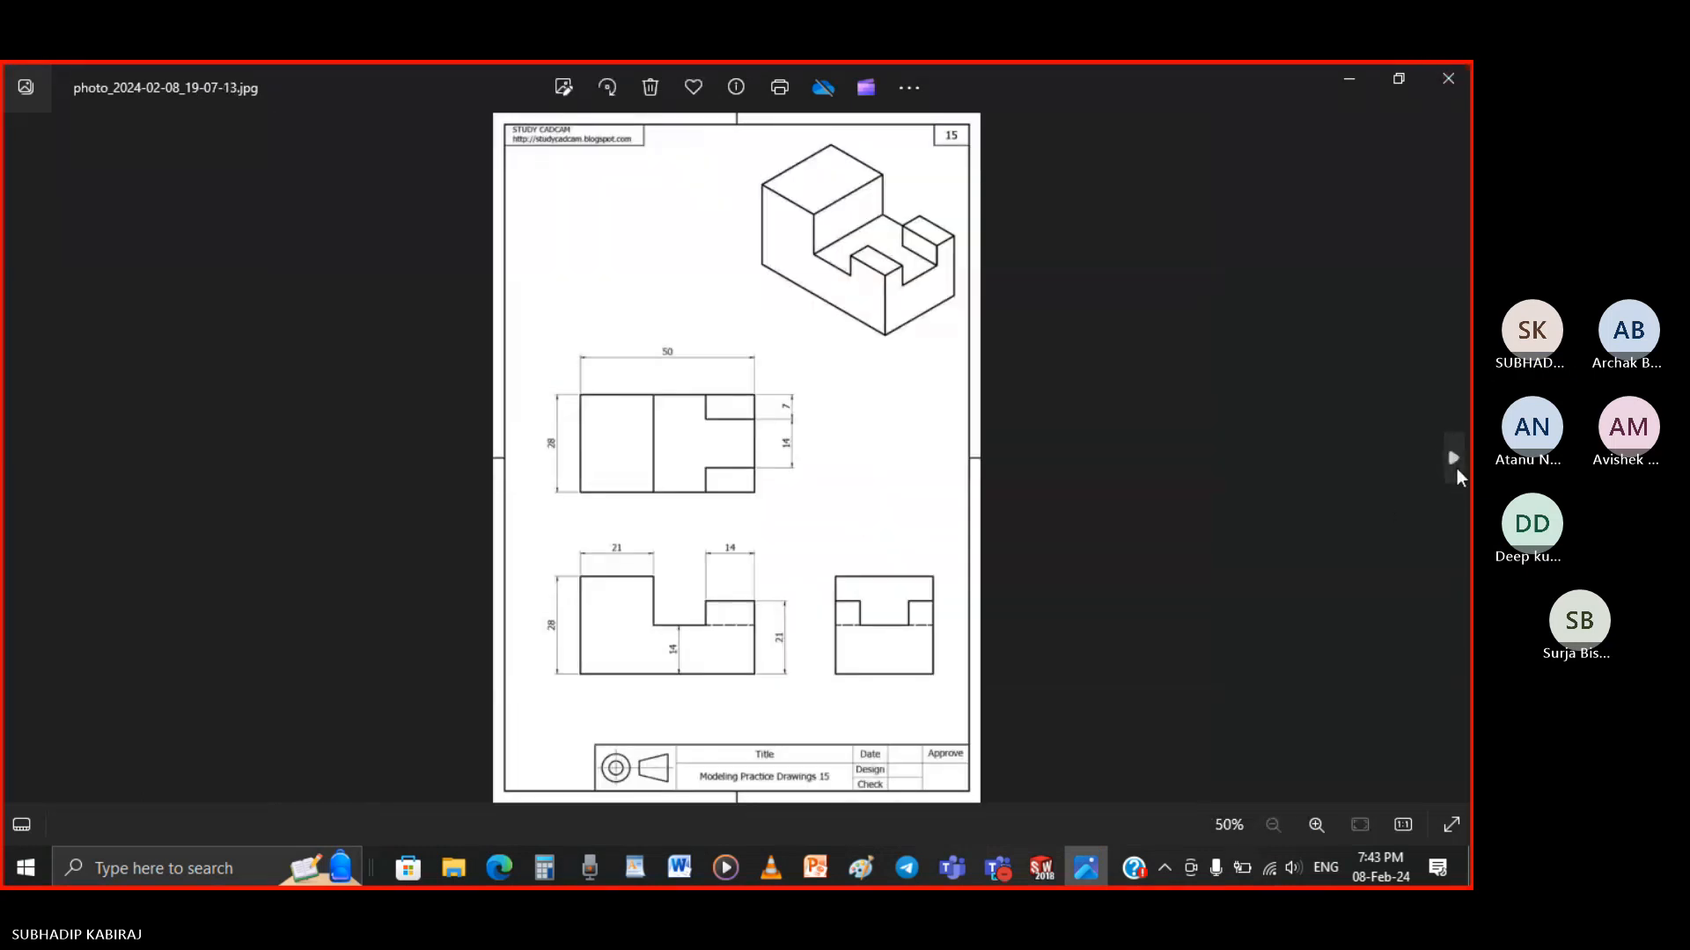
click(1453, 459)
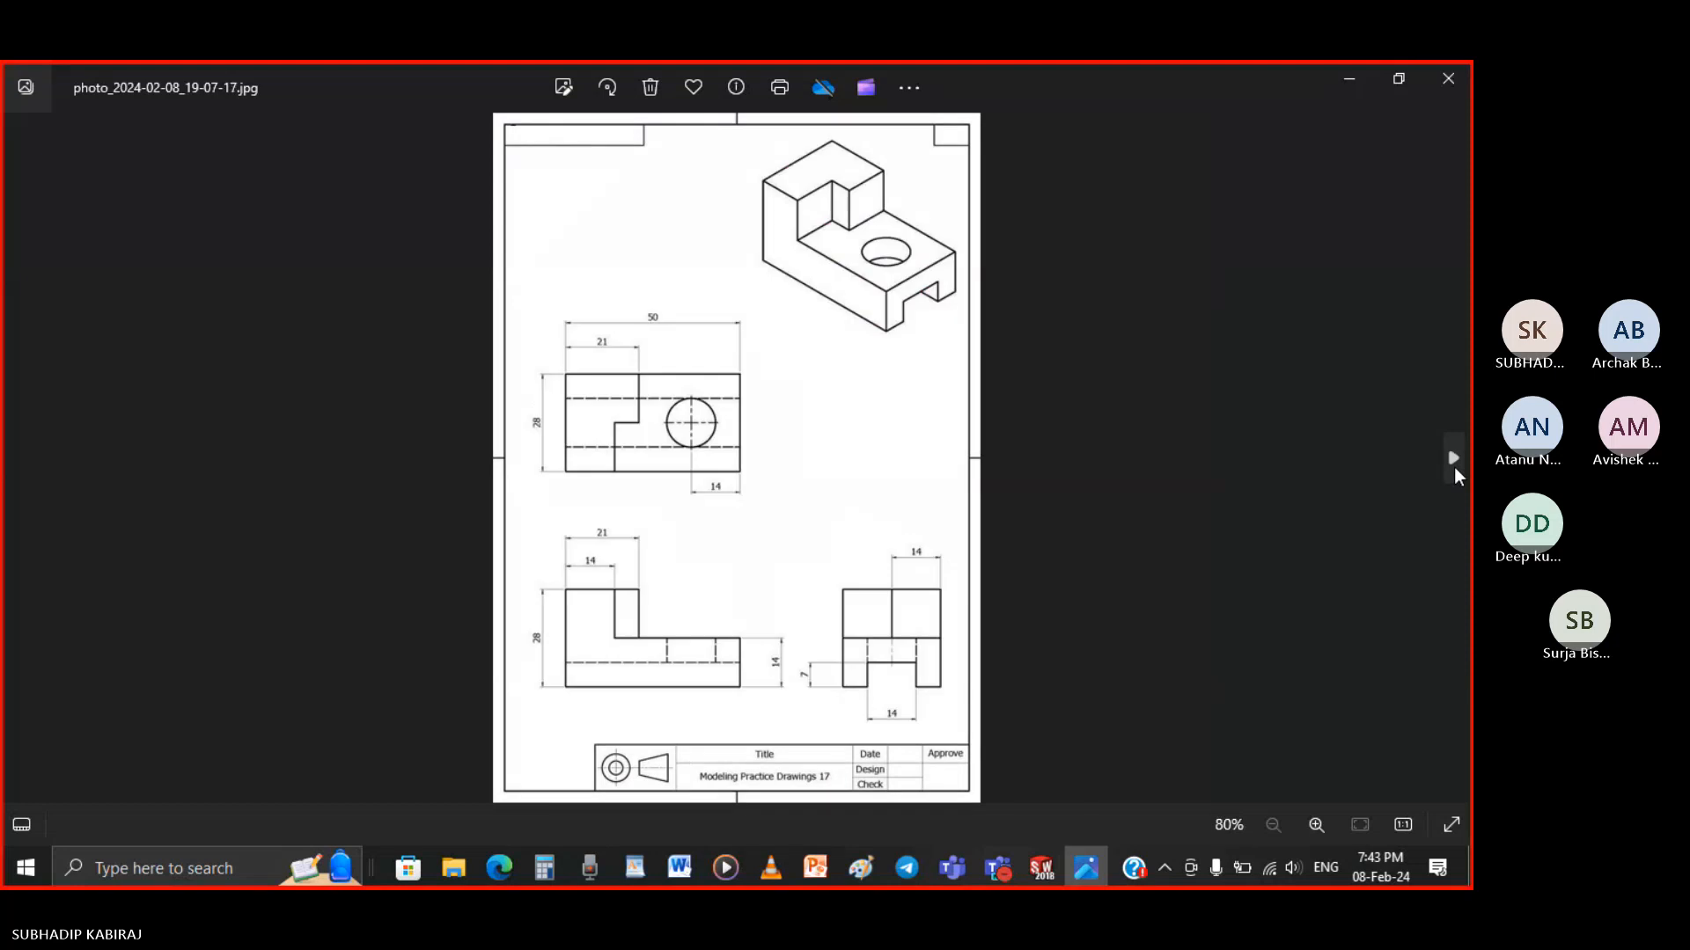
click(1454, 467)
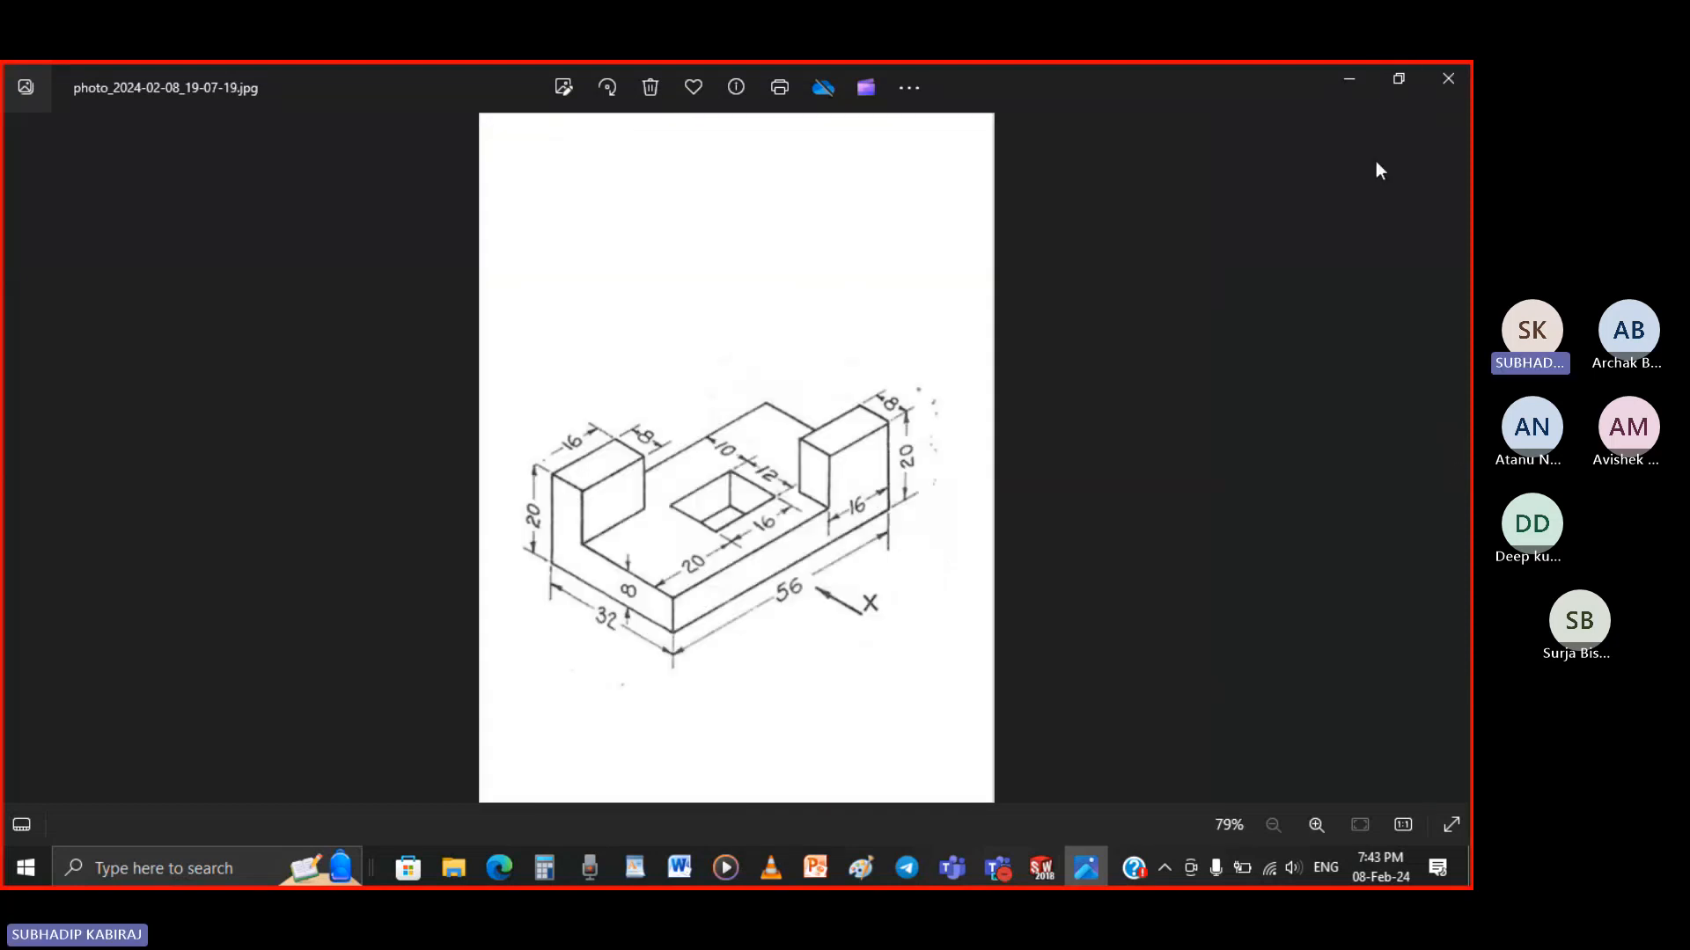
click(1439, 77)
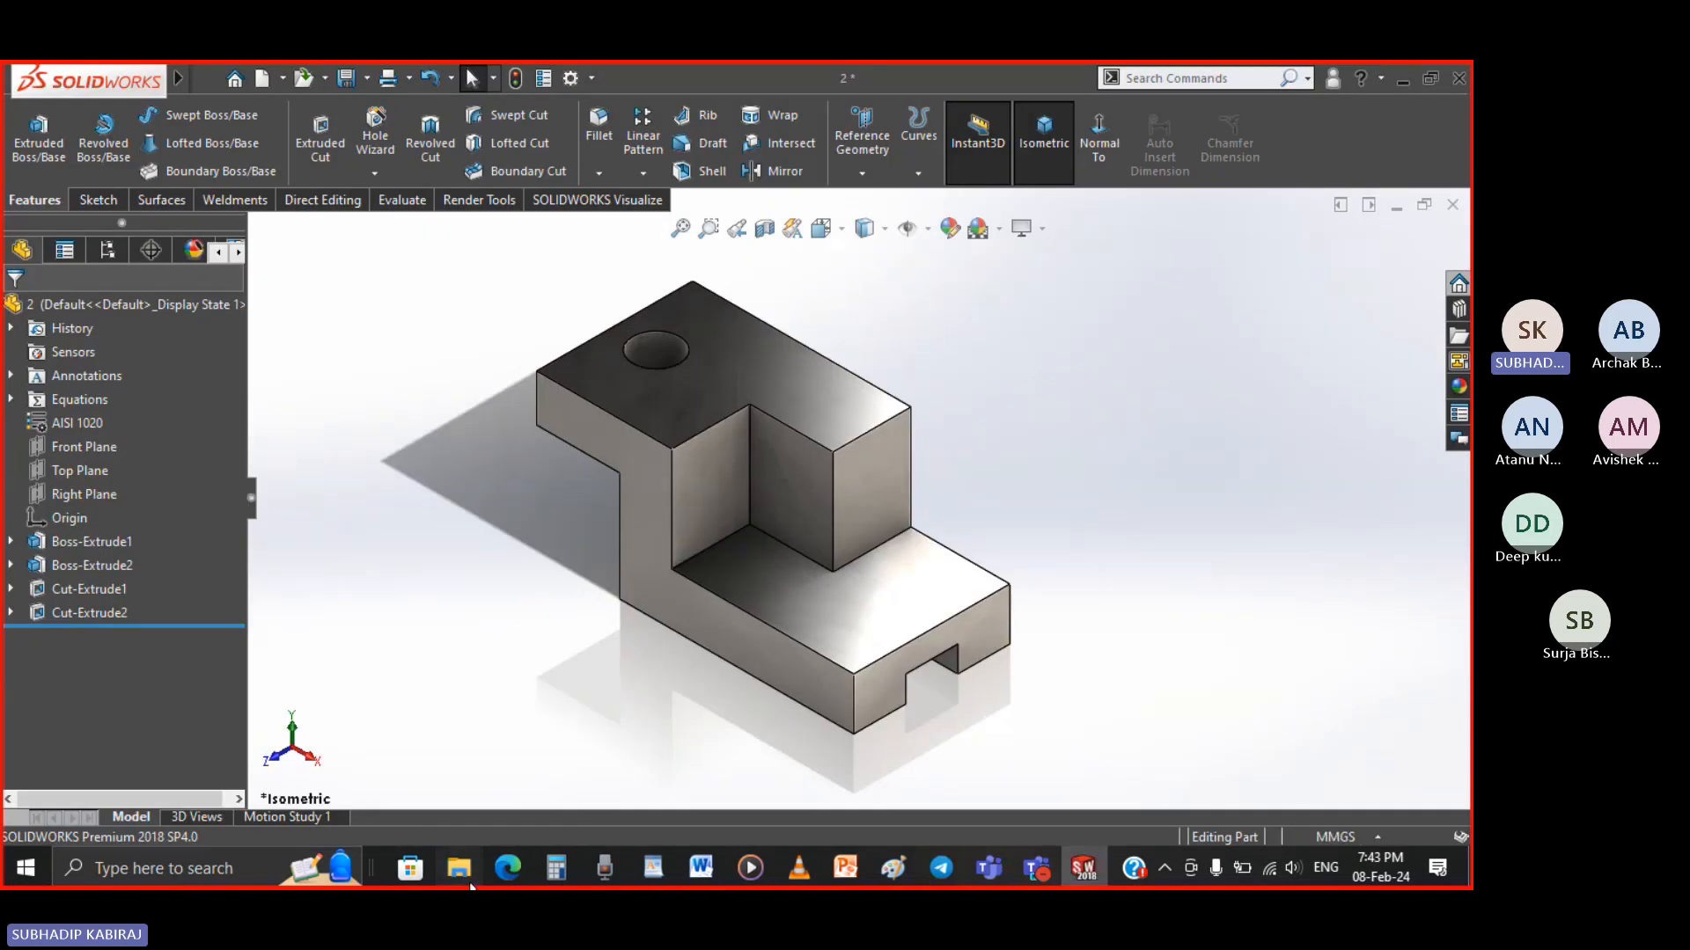
Open photo_2024-02-08_19-07-19 from the Telegram Desktop folder and browse back through the preceding practice drawings to photo_2024-02-08_19-07-13
click(470, 883)
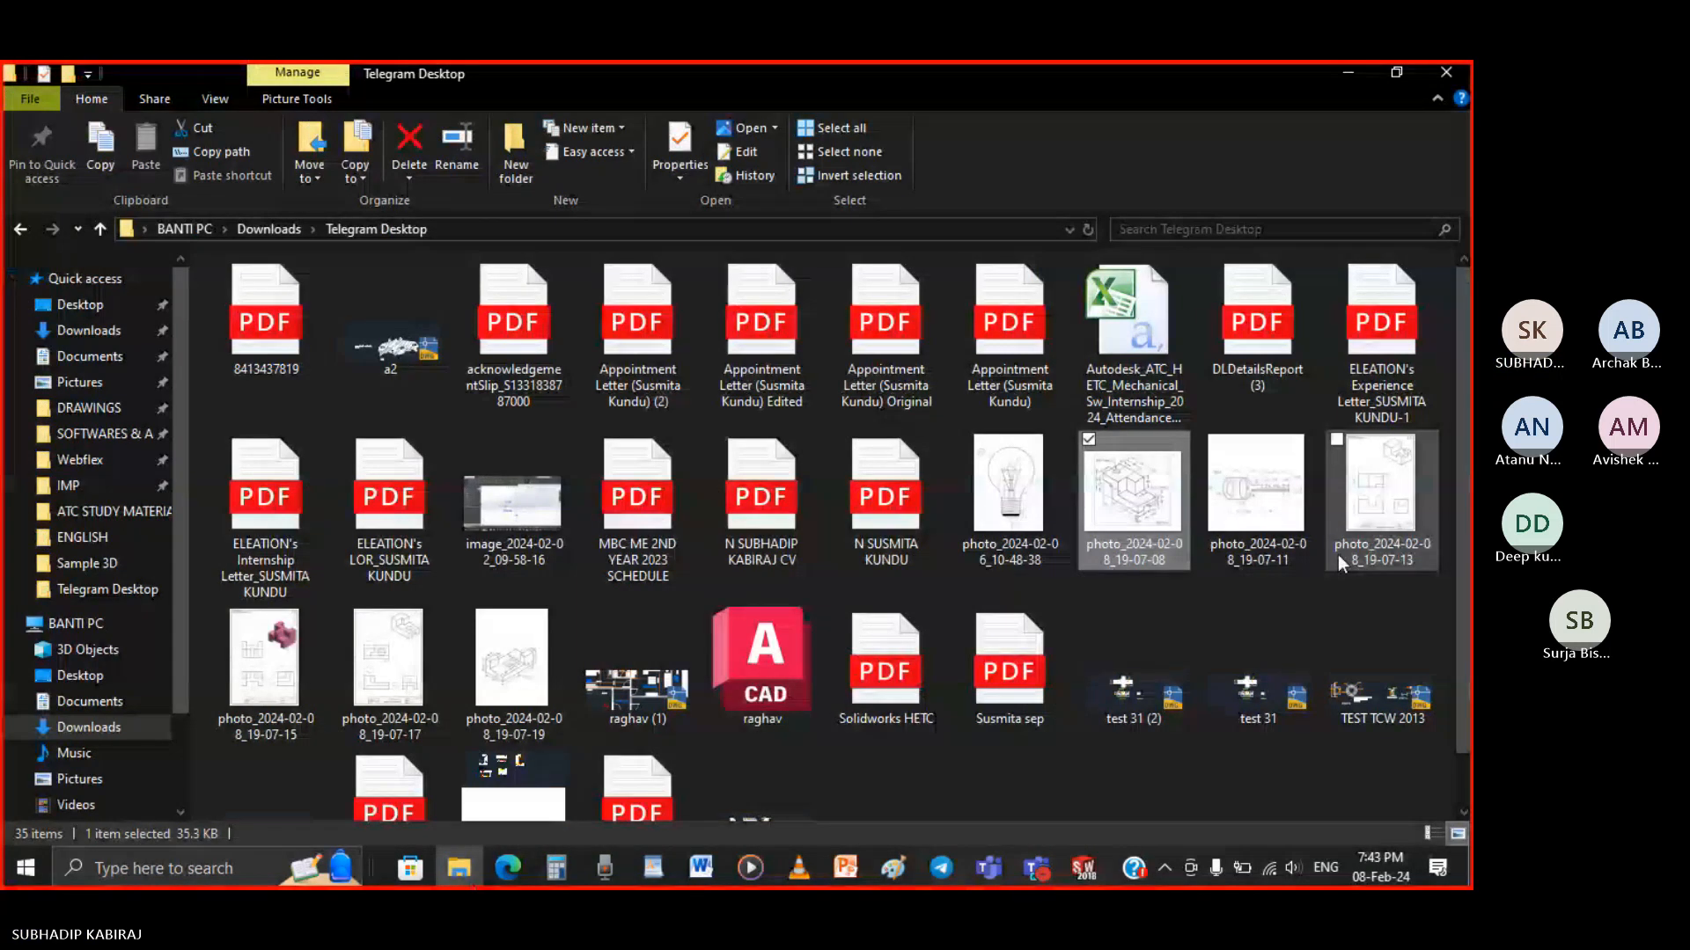
double_click(526, 716)
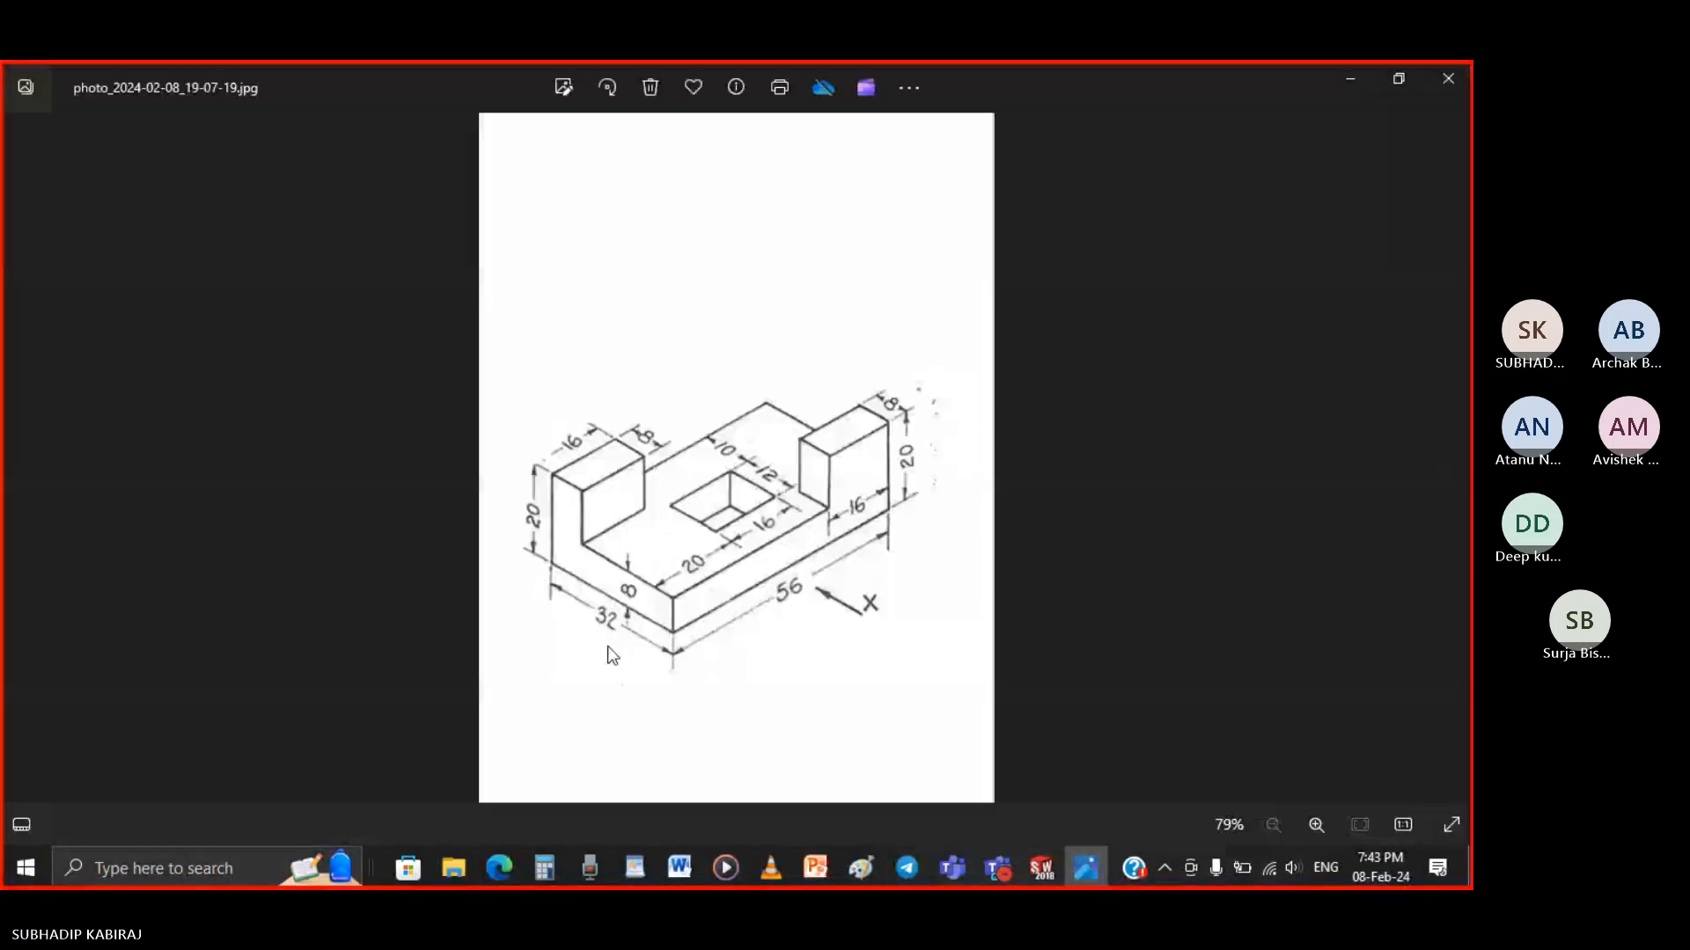
click(21, 459)
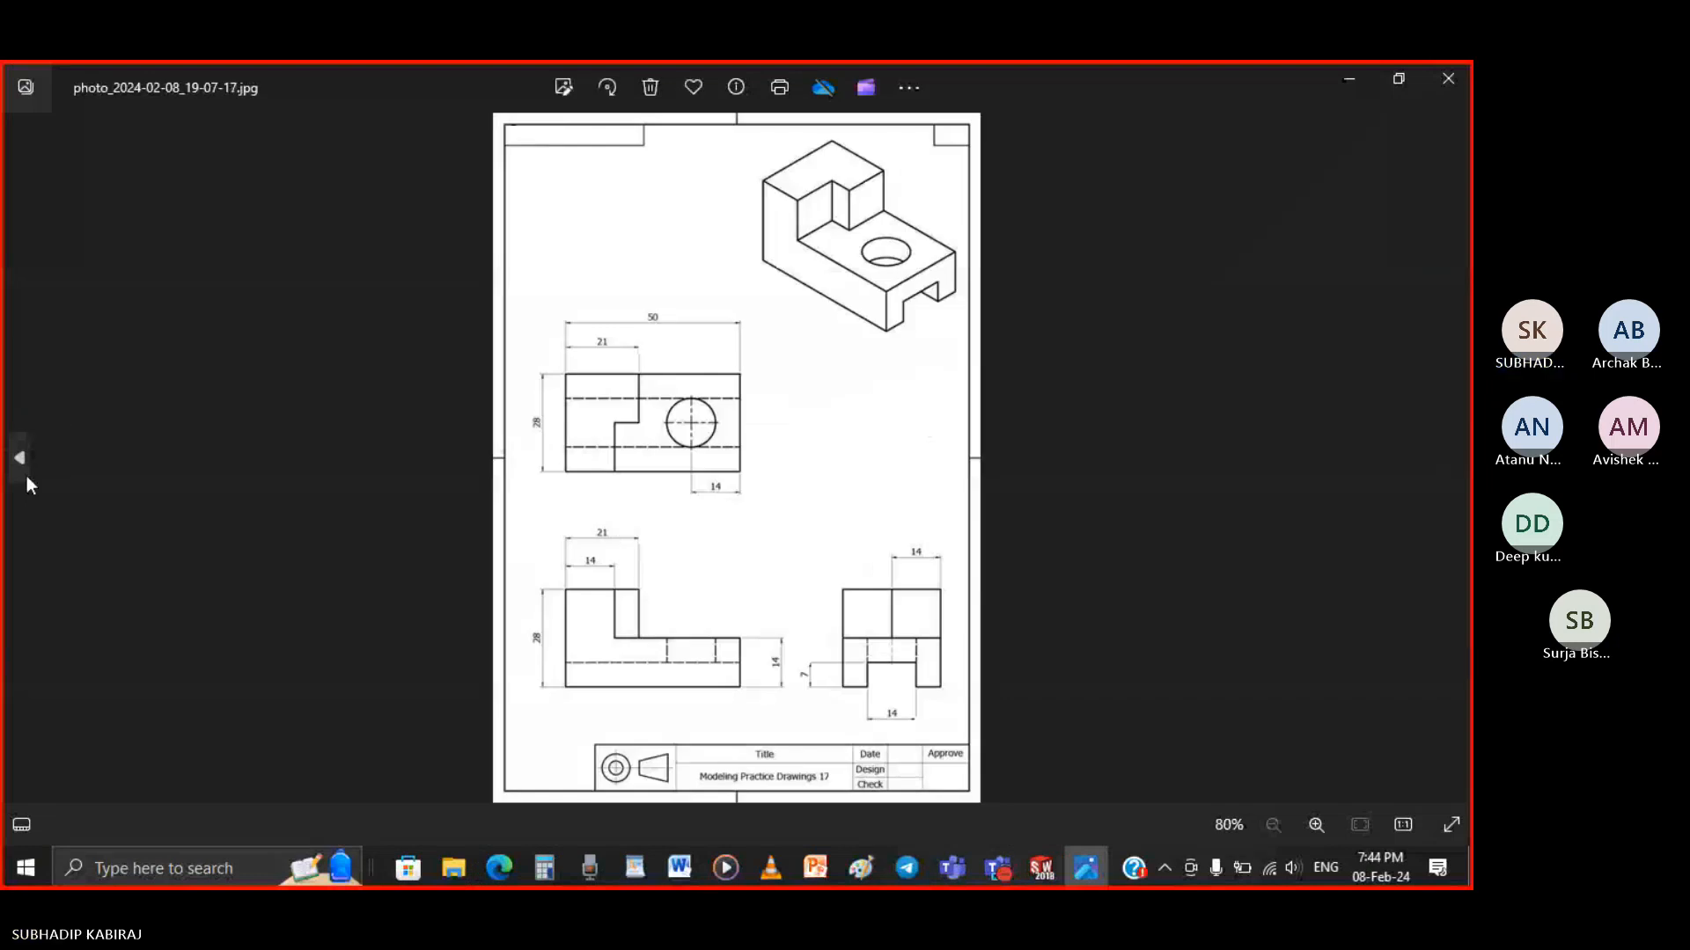
click(21, 459)
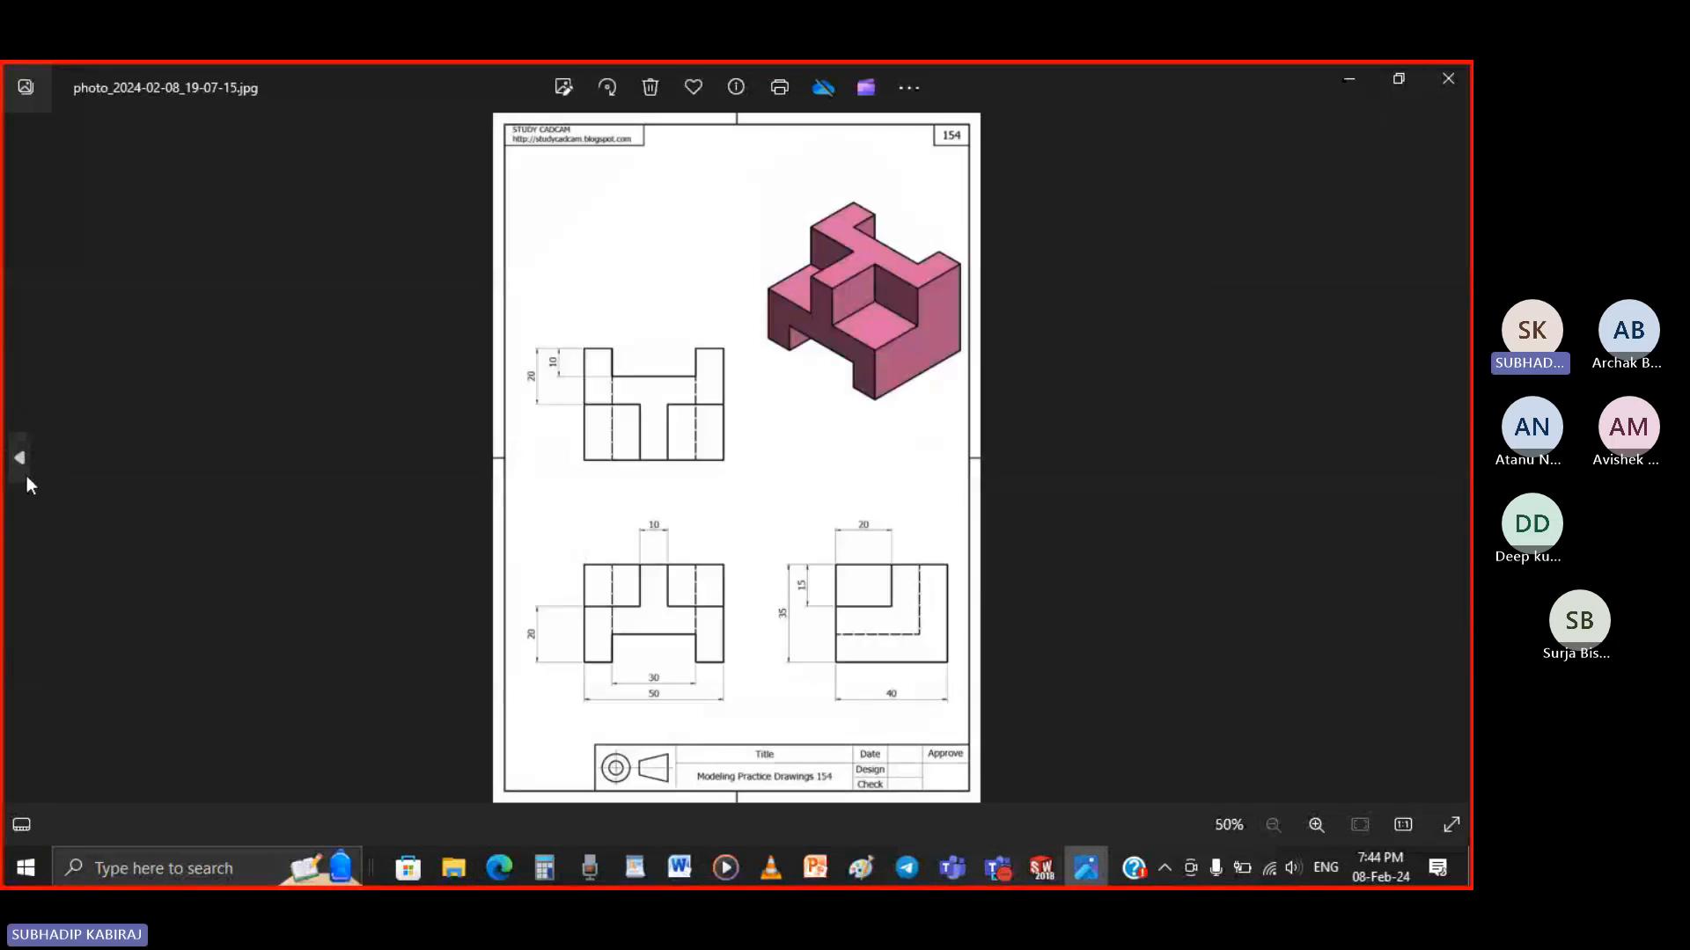
click(21, 460)
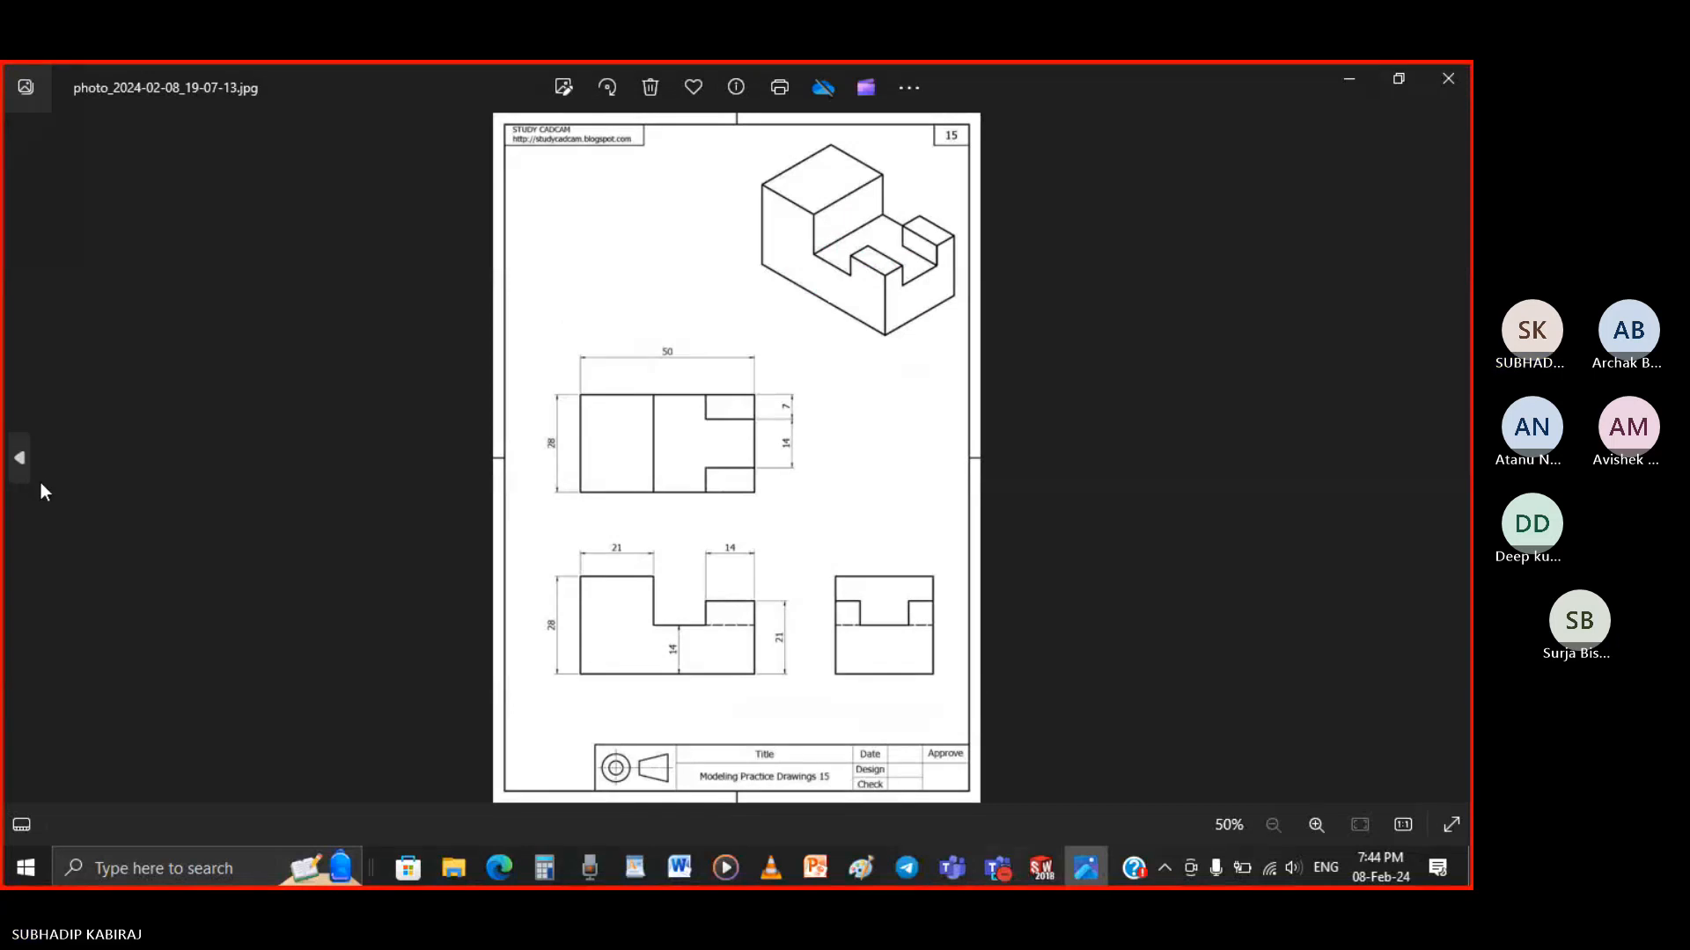
click(1454, 88)
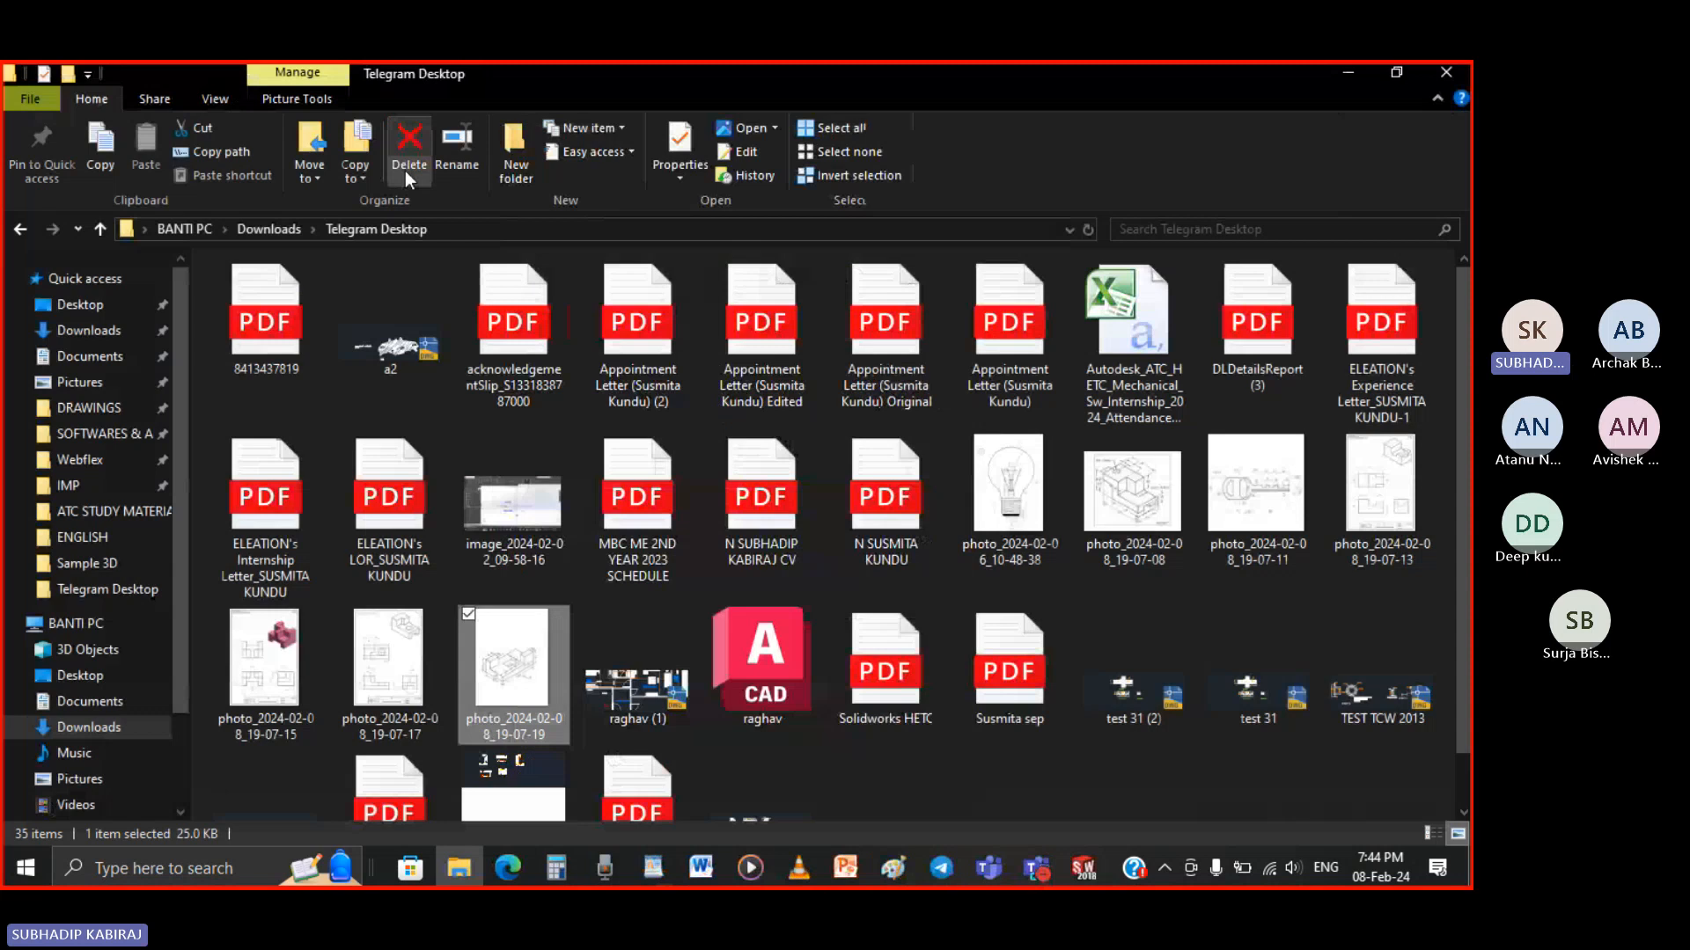
Show the Telegram Desktop folder with extra large icons and bring the practice drawing thumbnails into view
click(215, 98)
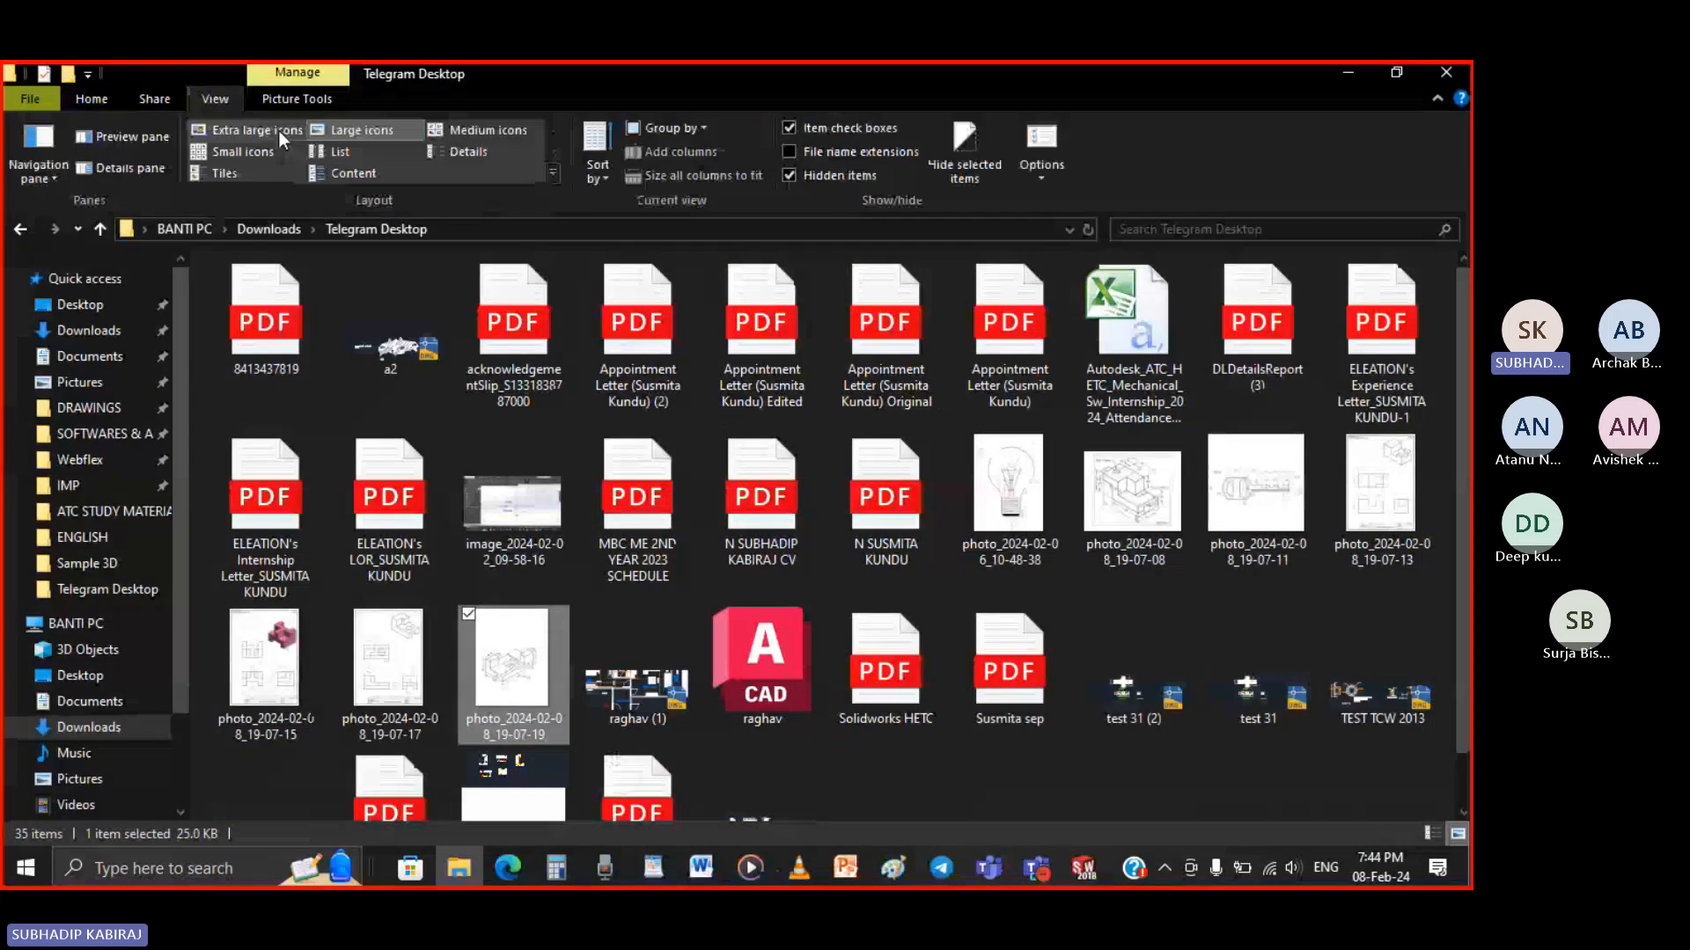
click(257, 130)
scroll(792, 501, down, 5)
scroll(898, 544, down, 5)
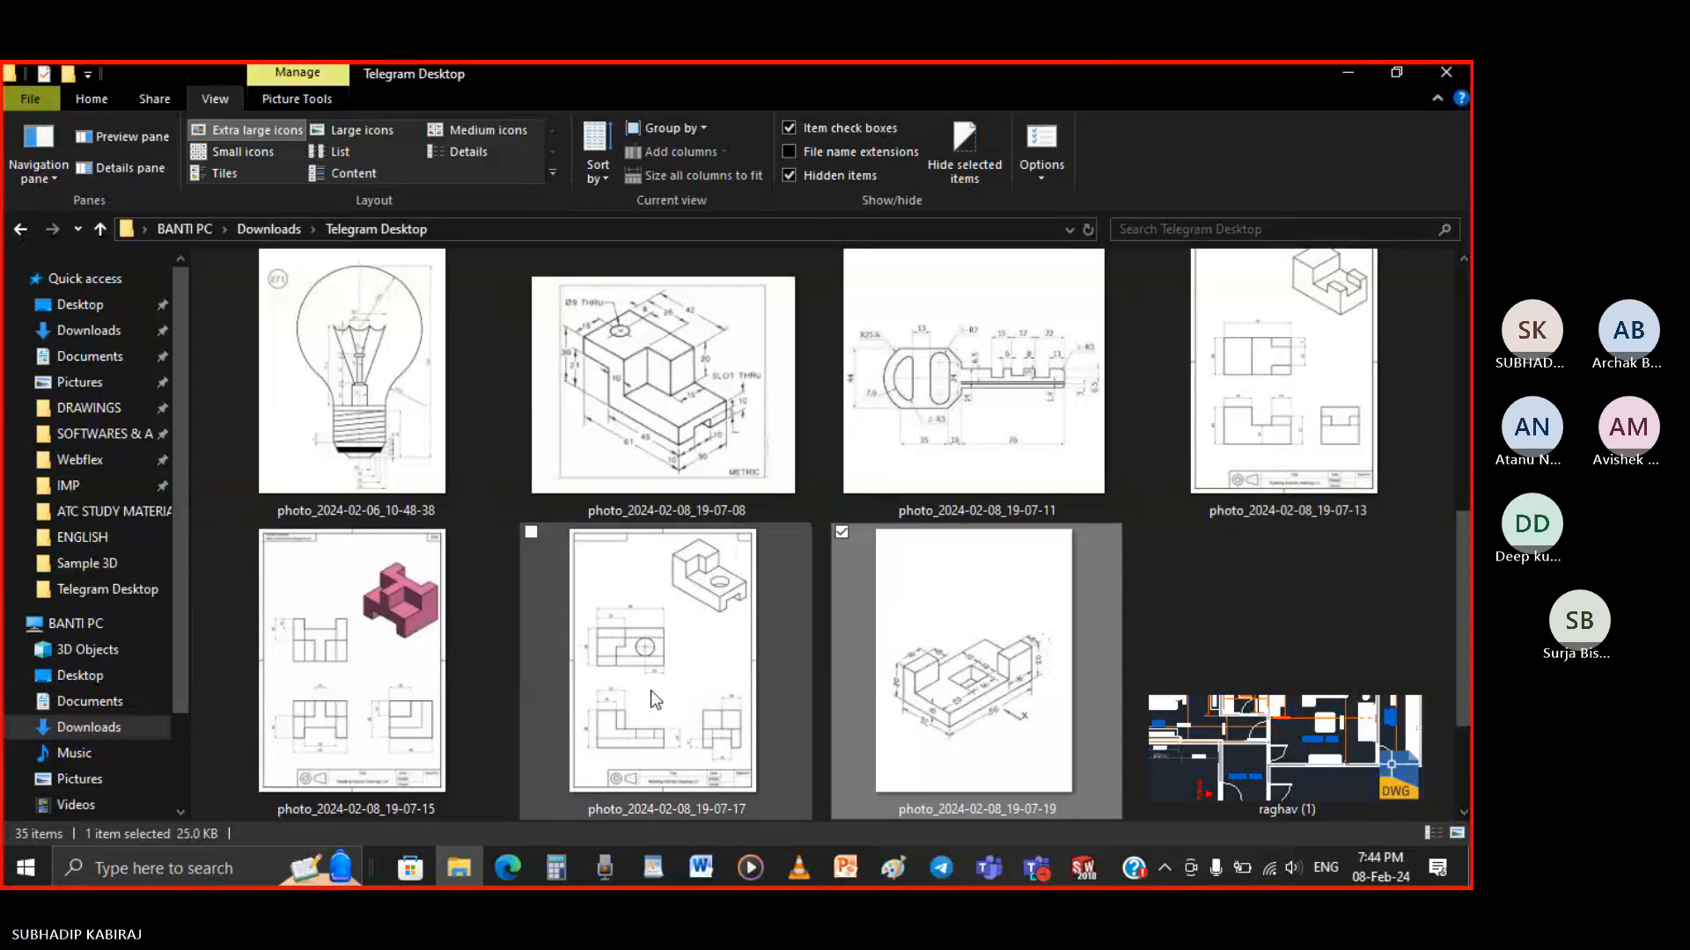
click(203, 617)
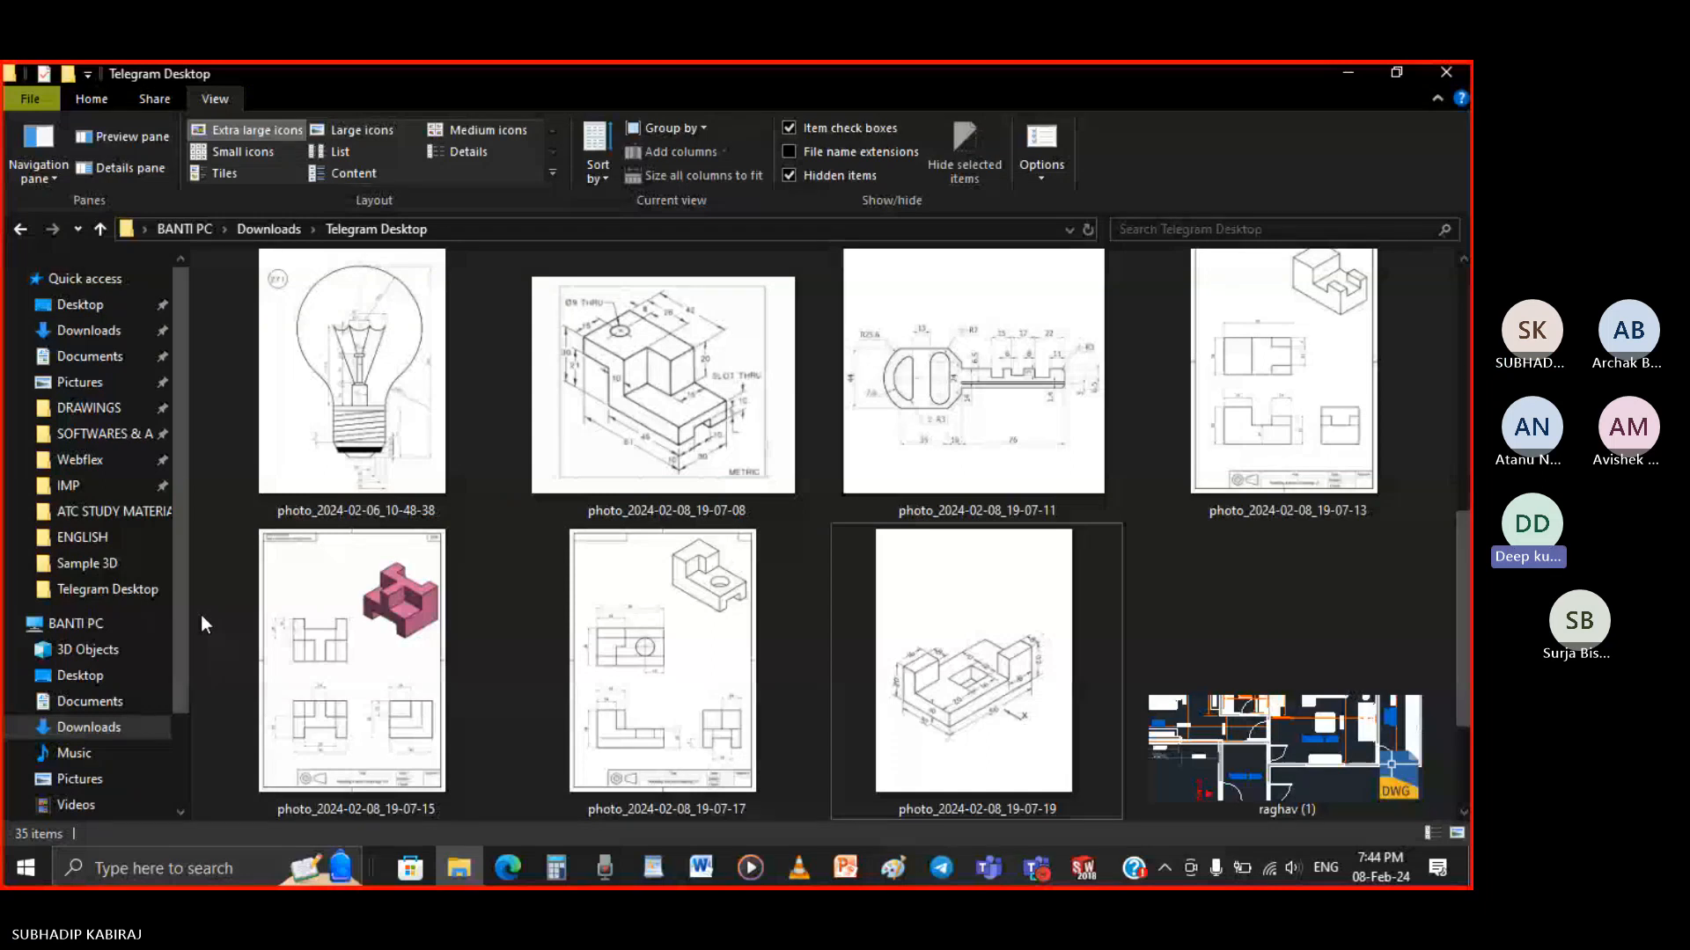
Open the drawing photo_2024-02-08_19-07-19 and examine the dimensions of its base plate, raised blocks and rectangular opening
double_click(1012, 714)
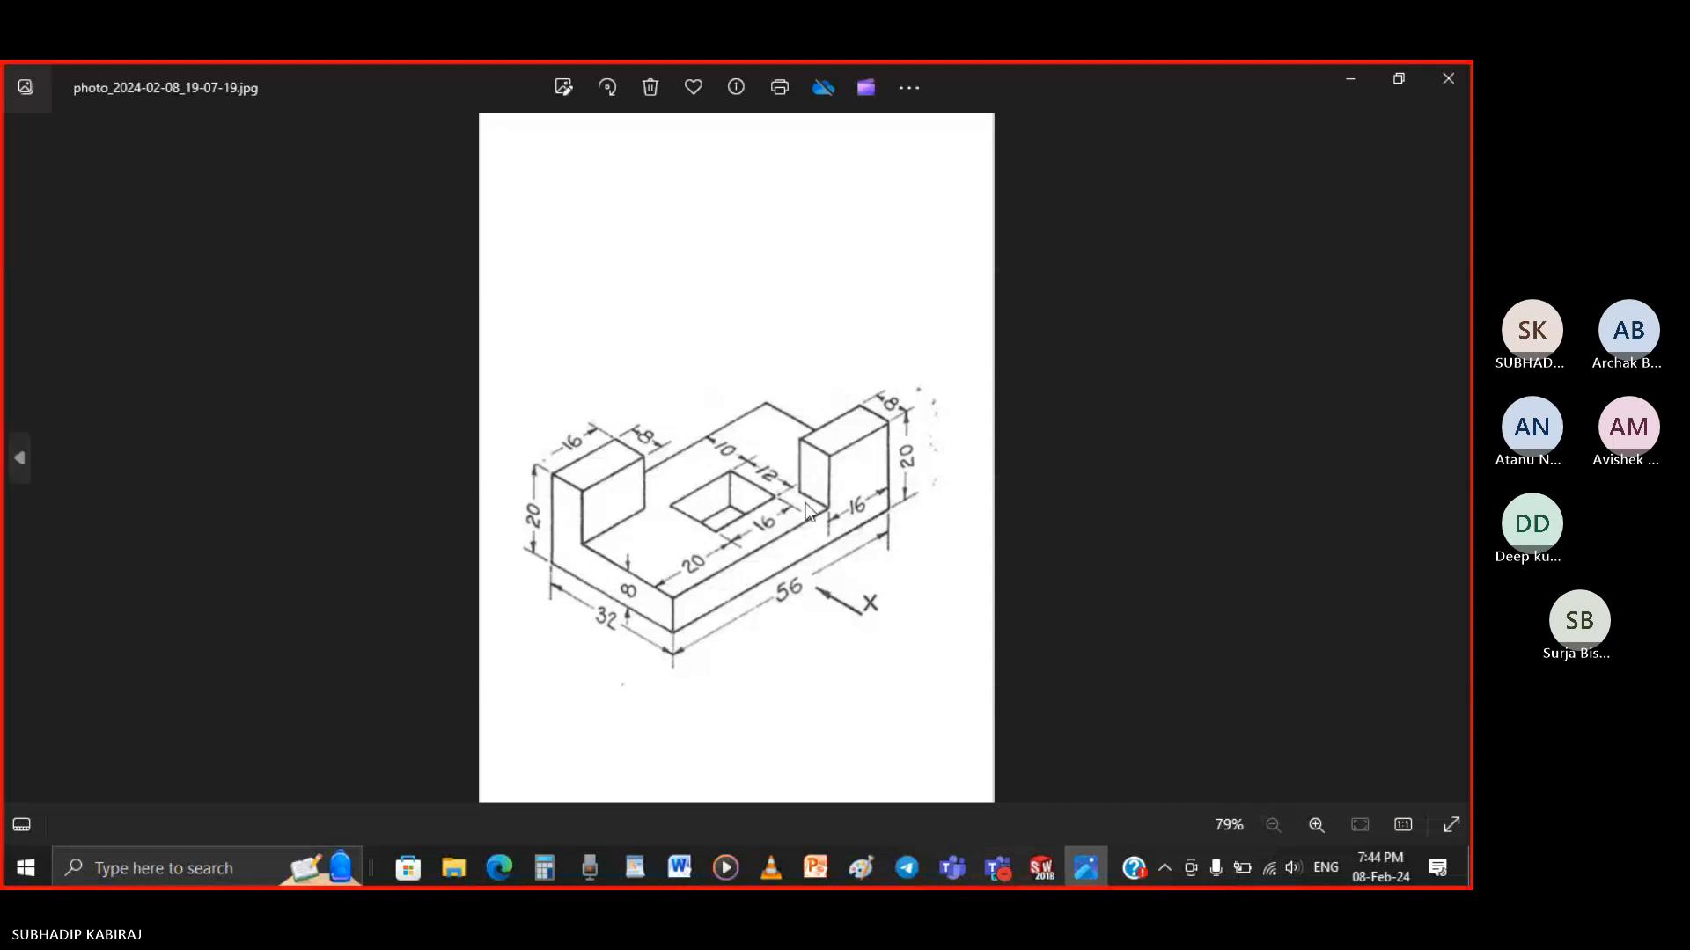
scroll(814, 521, up, 1)
scroll(814, 521, up, 2)
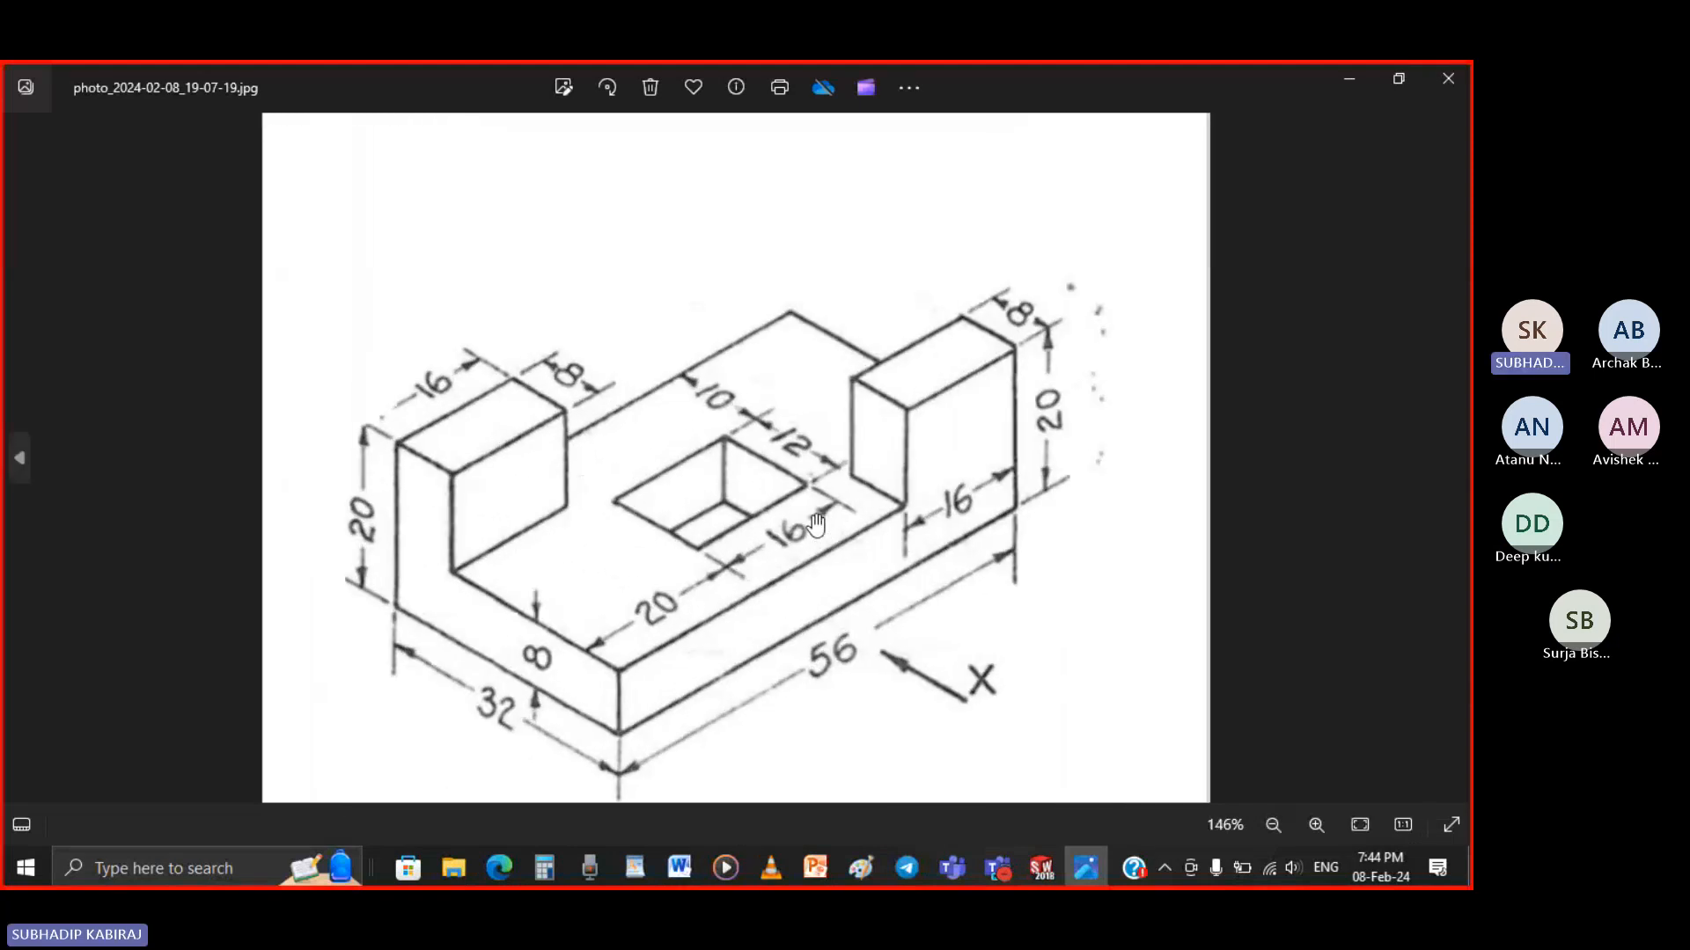
scroll(817, 525, up, 1)
scroll(817, 583, down, 2)
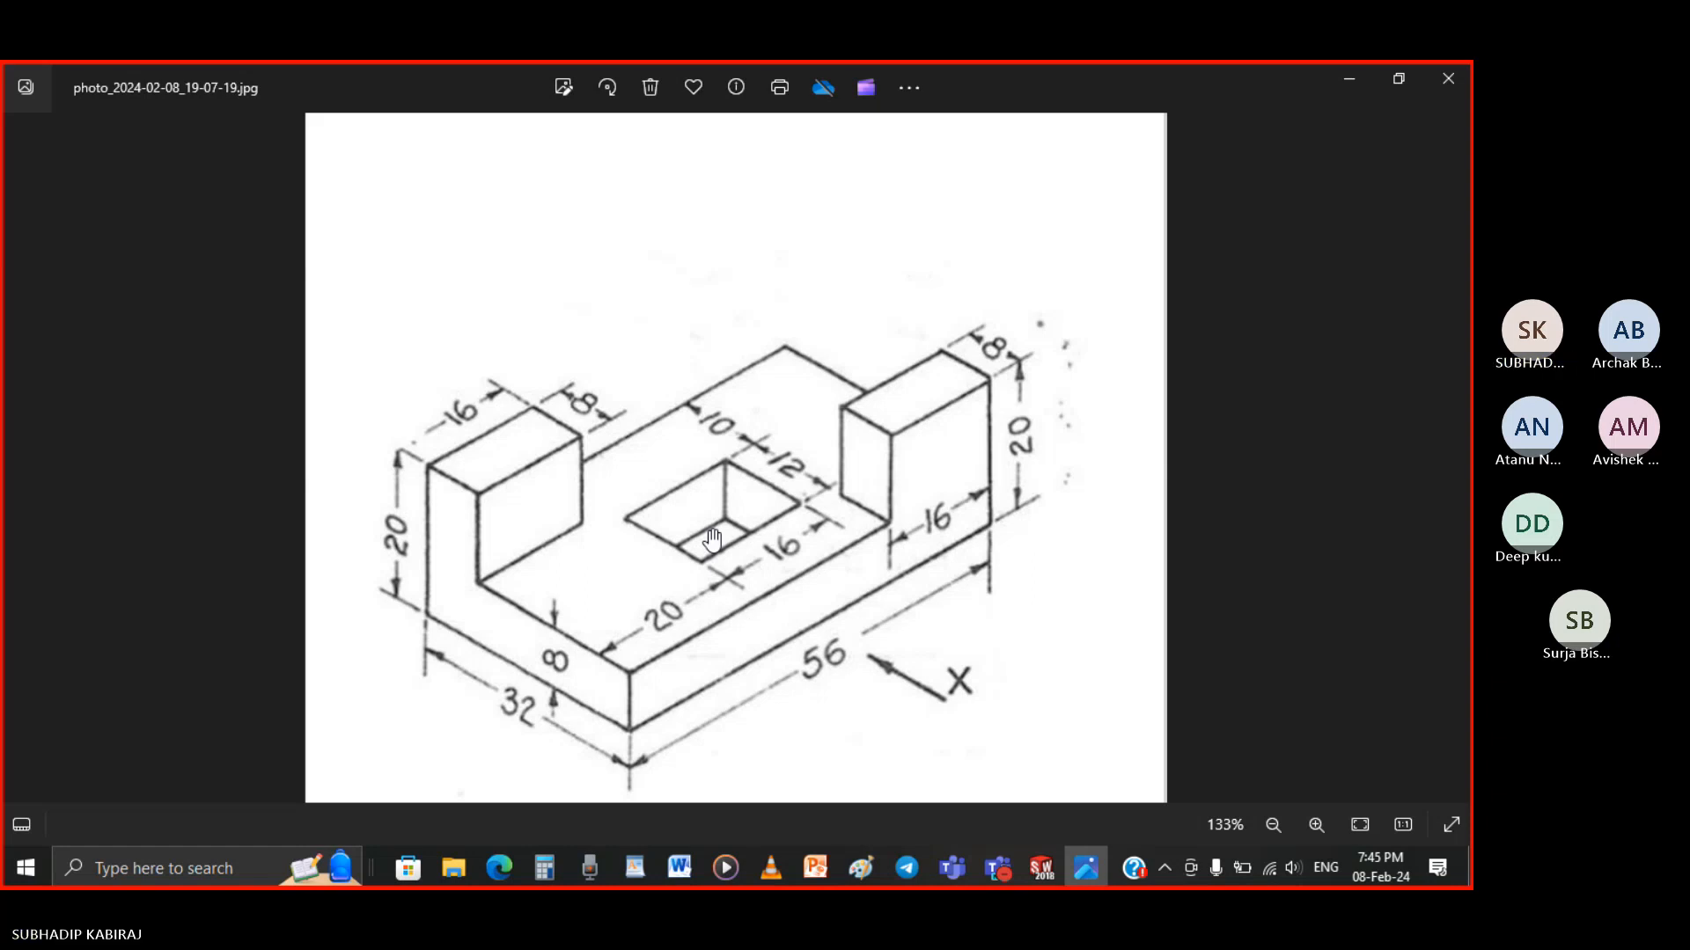
Switch back to SOLIDWORKS and check the sketch contained in the bracket's first cut feature
click(1039, 871)
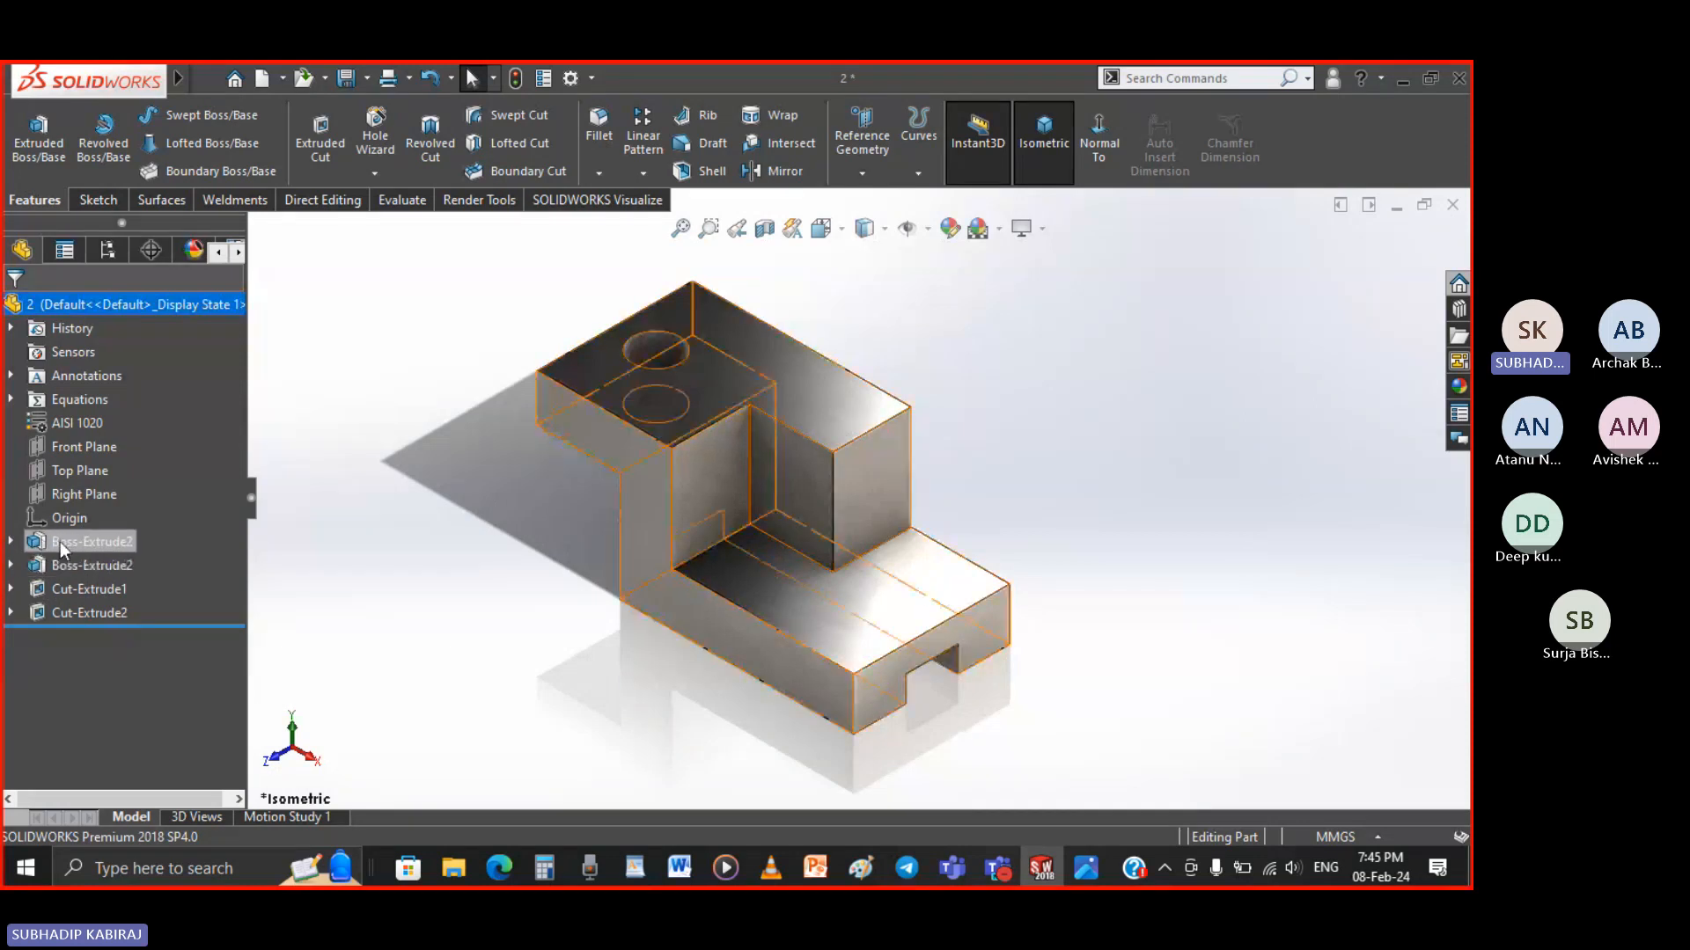
click(11, 588)
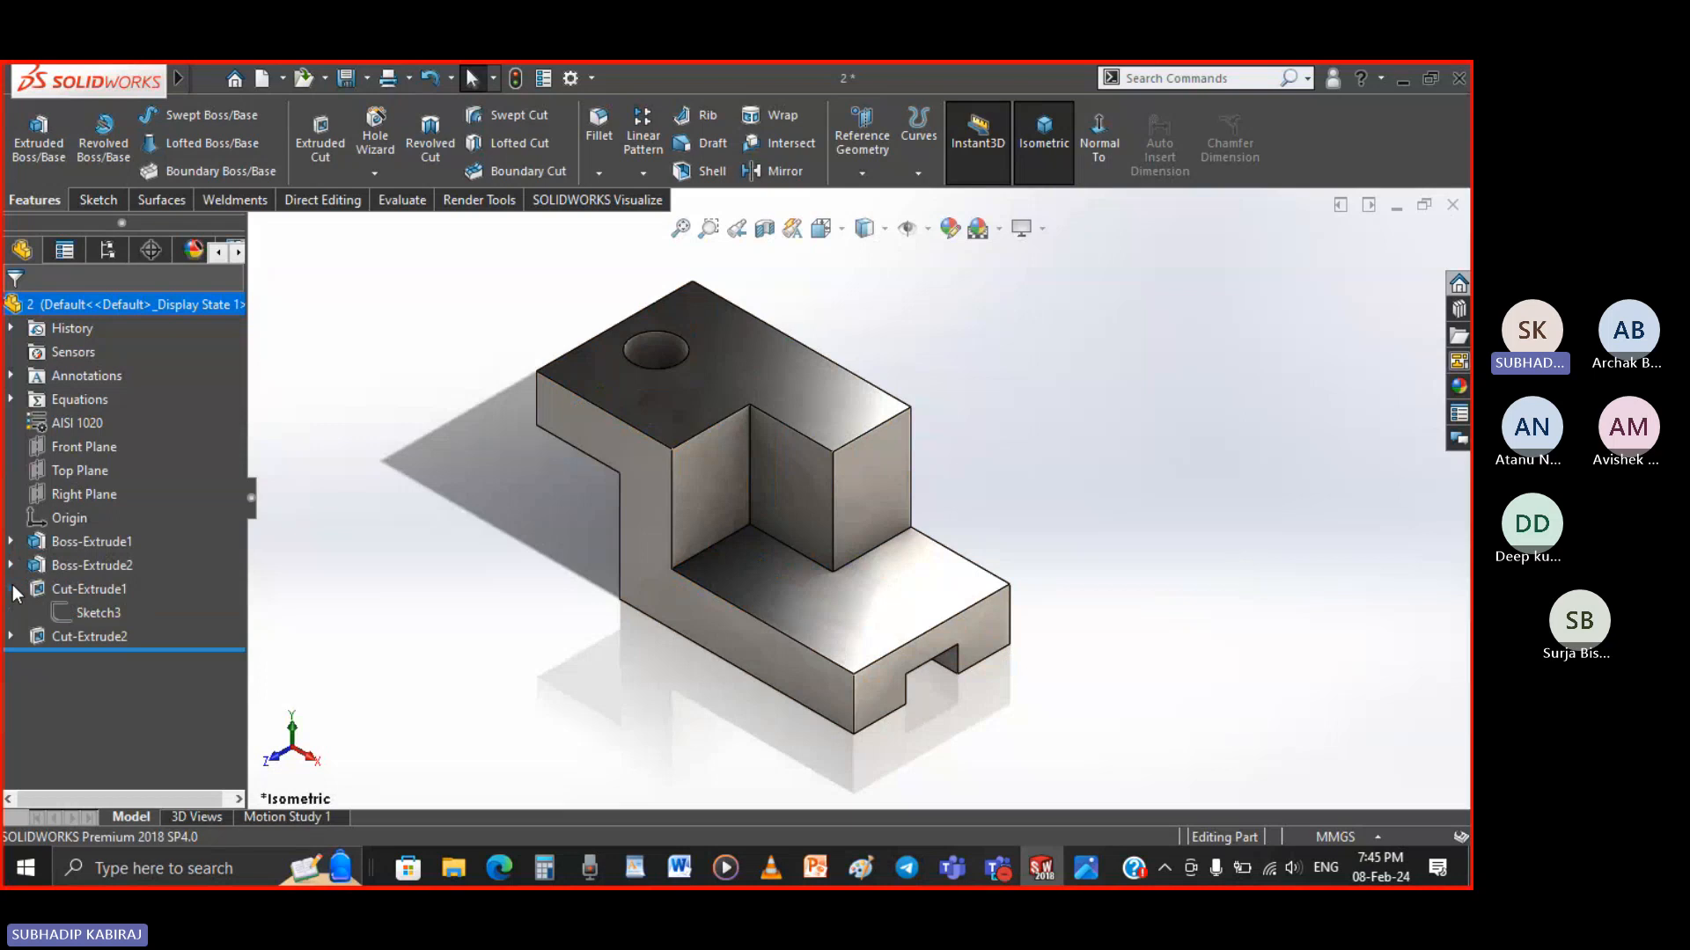
click(12, 589)
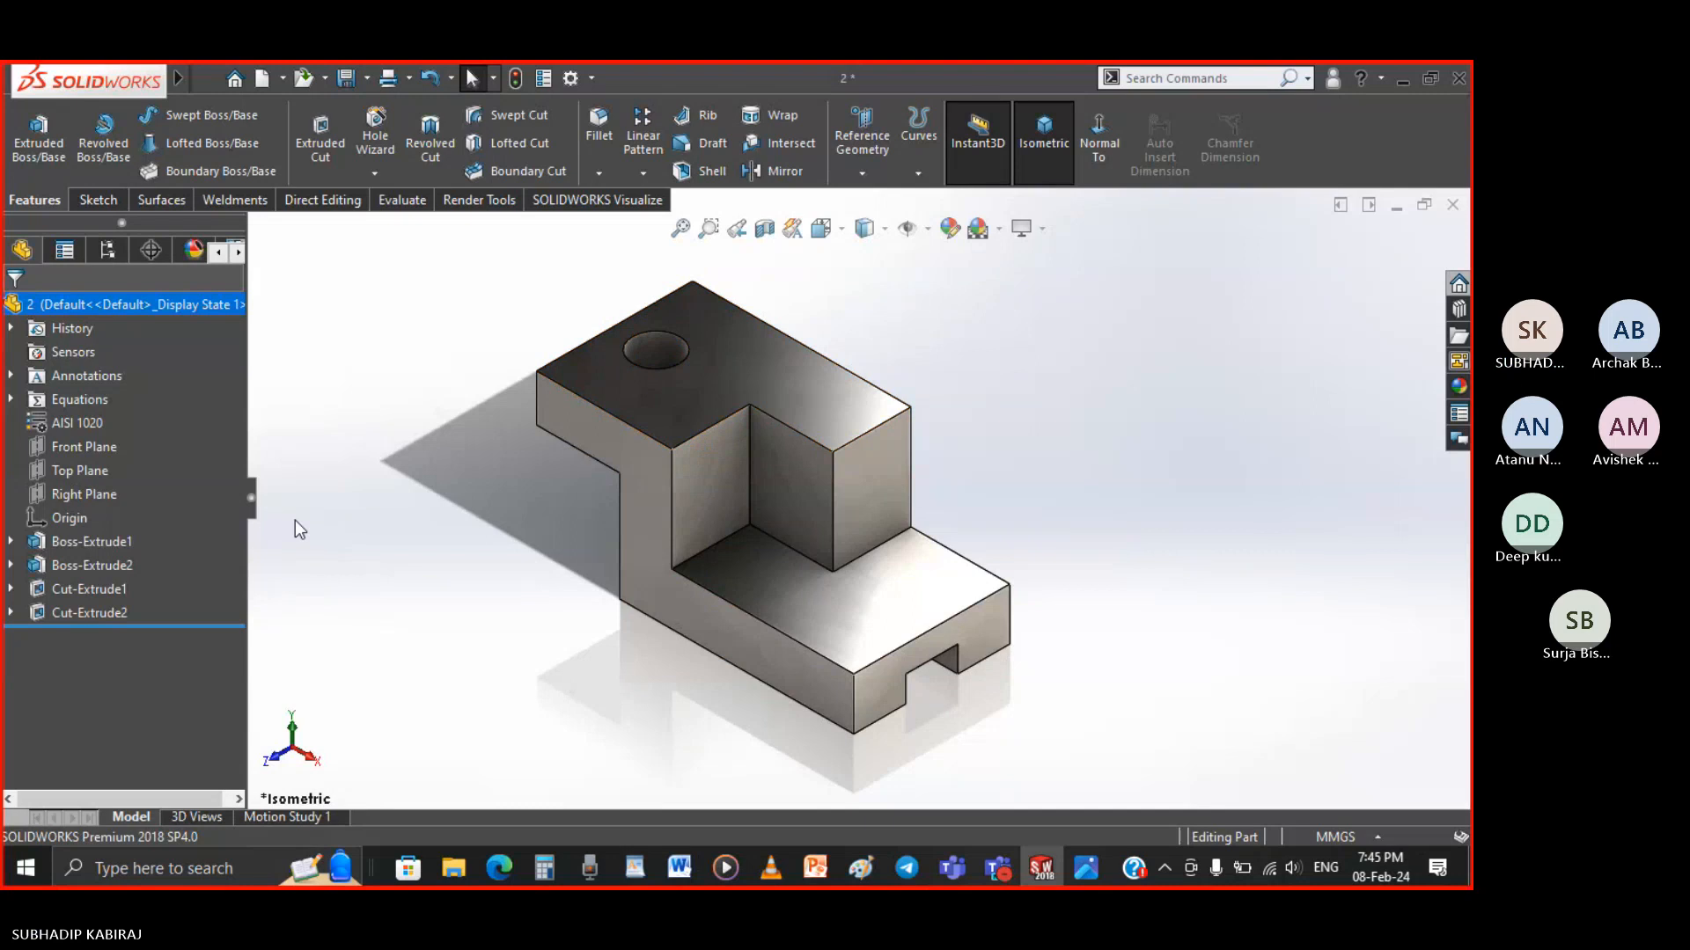
Delete all four bracket features, both boss extrudes and both cut extrudes, together with their absorbed sketches and dependent features
click(97, 540)
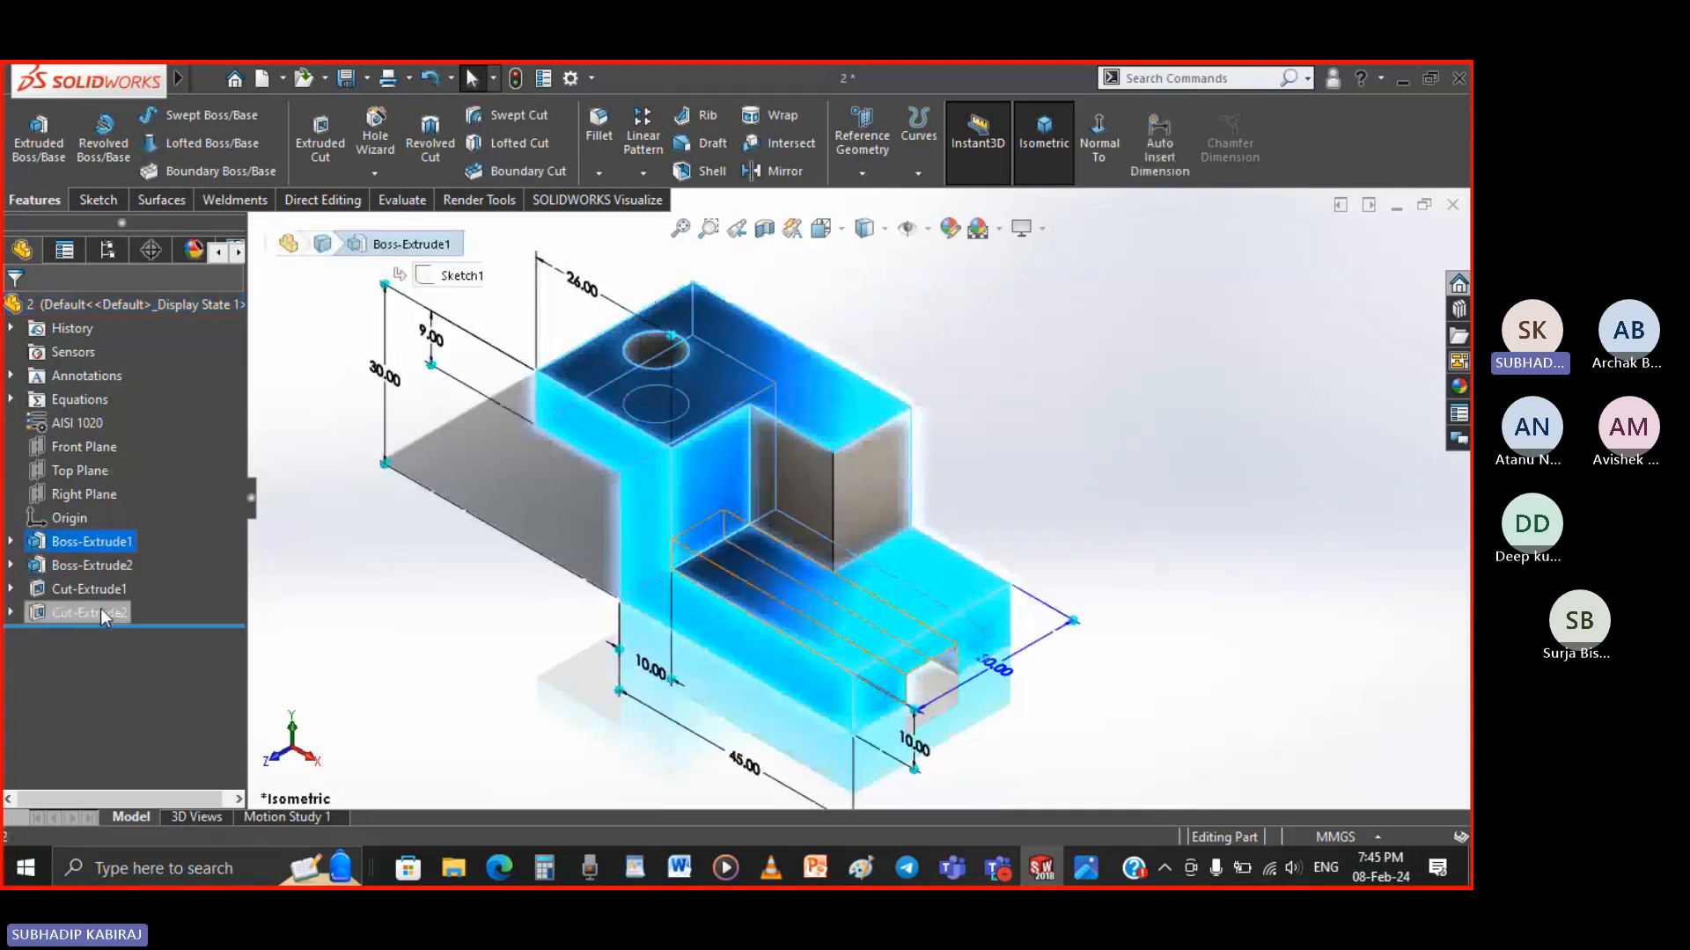
ctrl+click(101, 612)
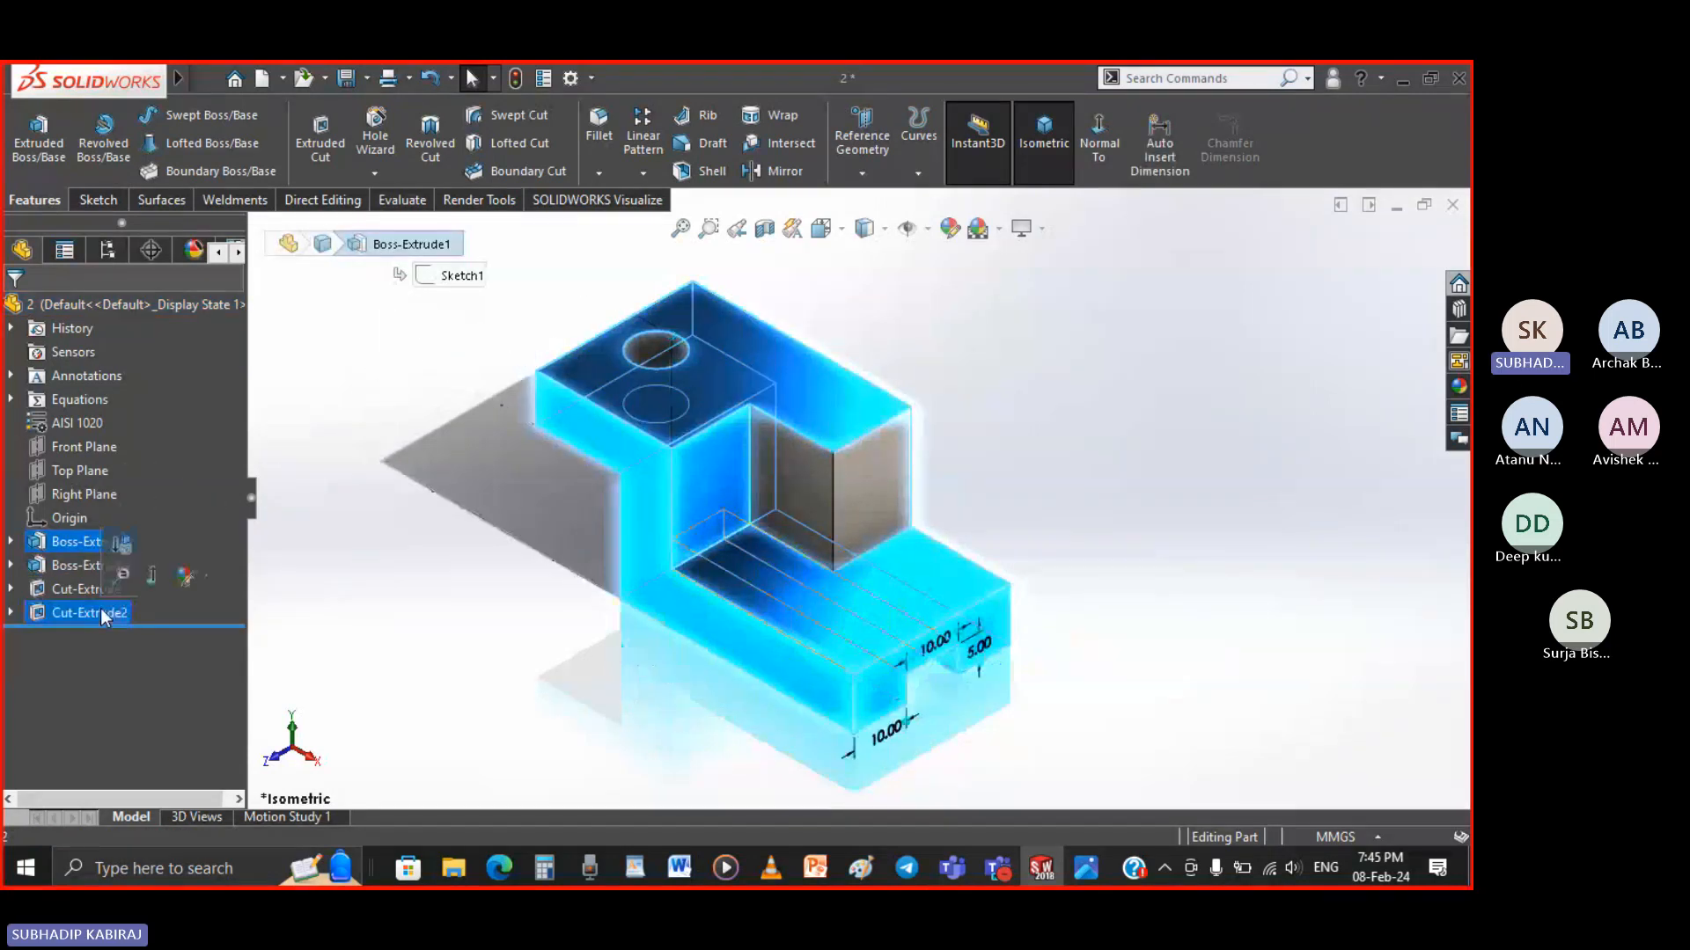
click(333, 584)
click(118, 542)
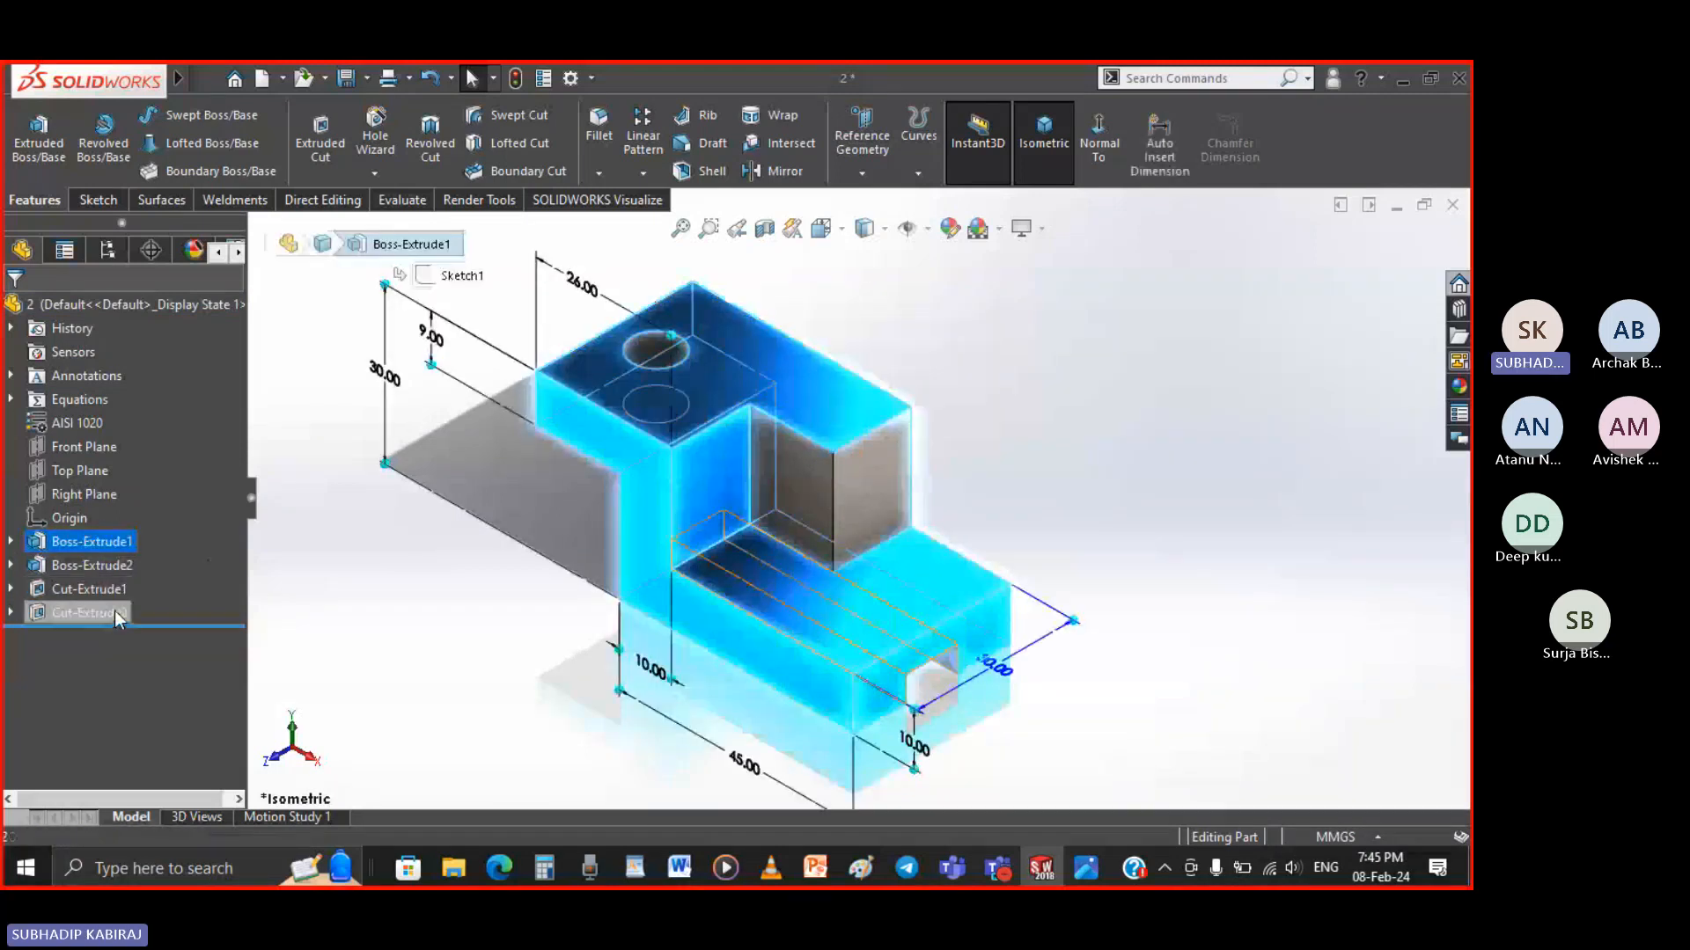
shift+click(114, 611)
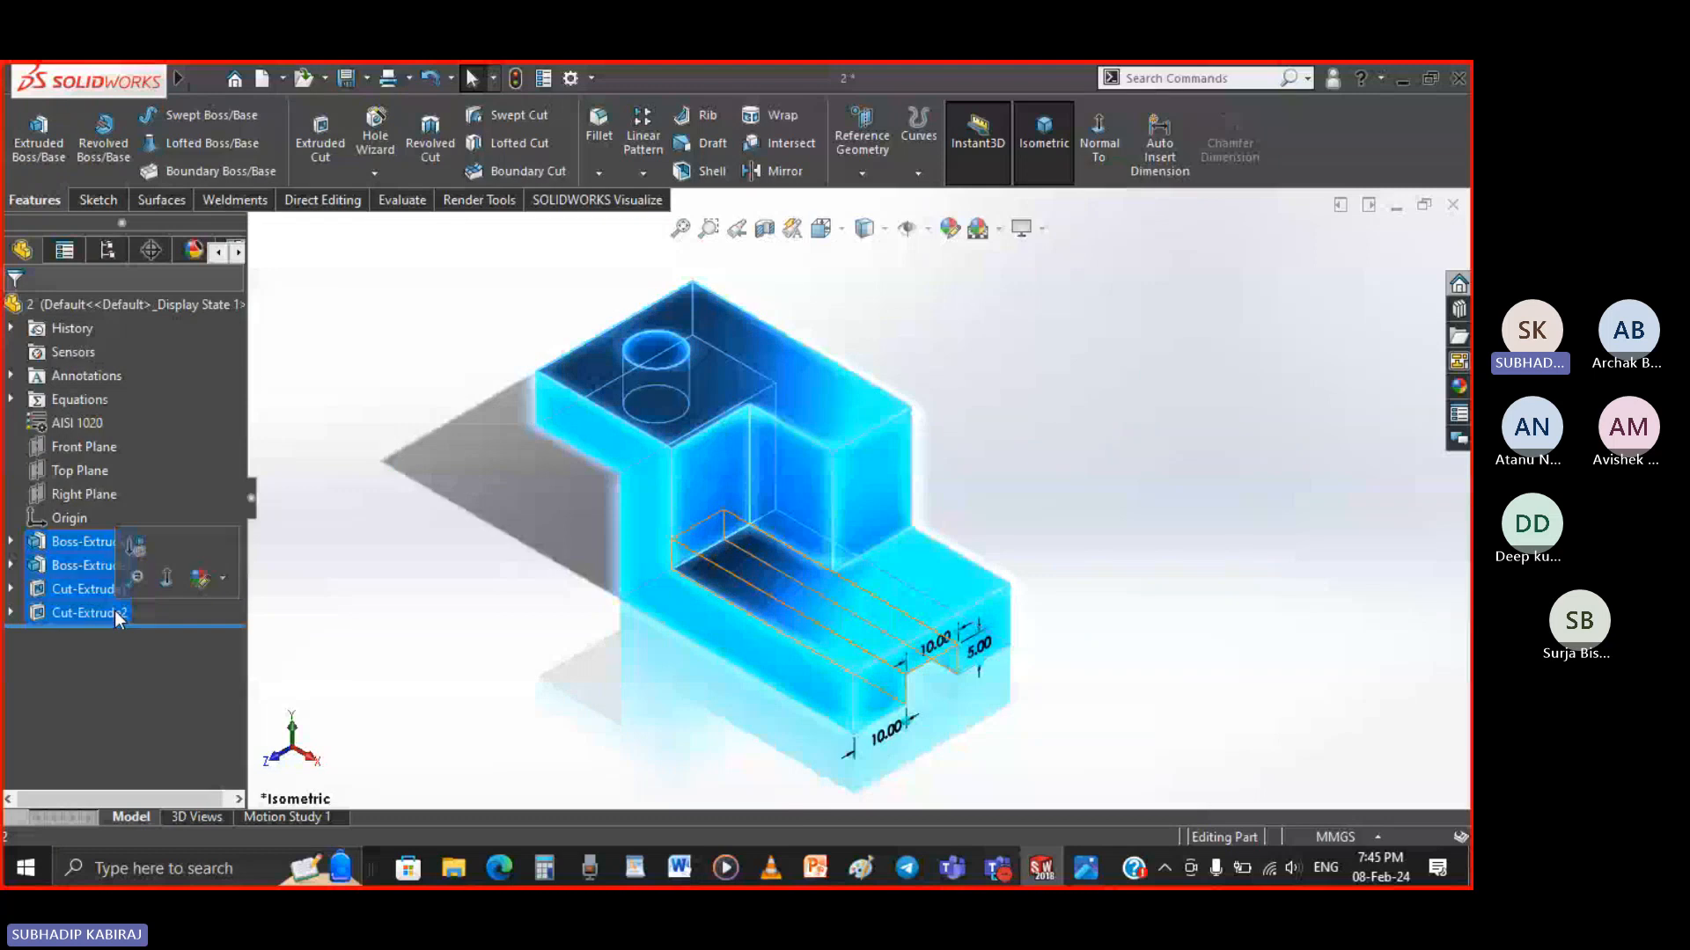
right_click(114, 611)
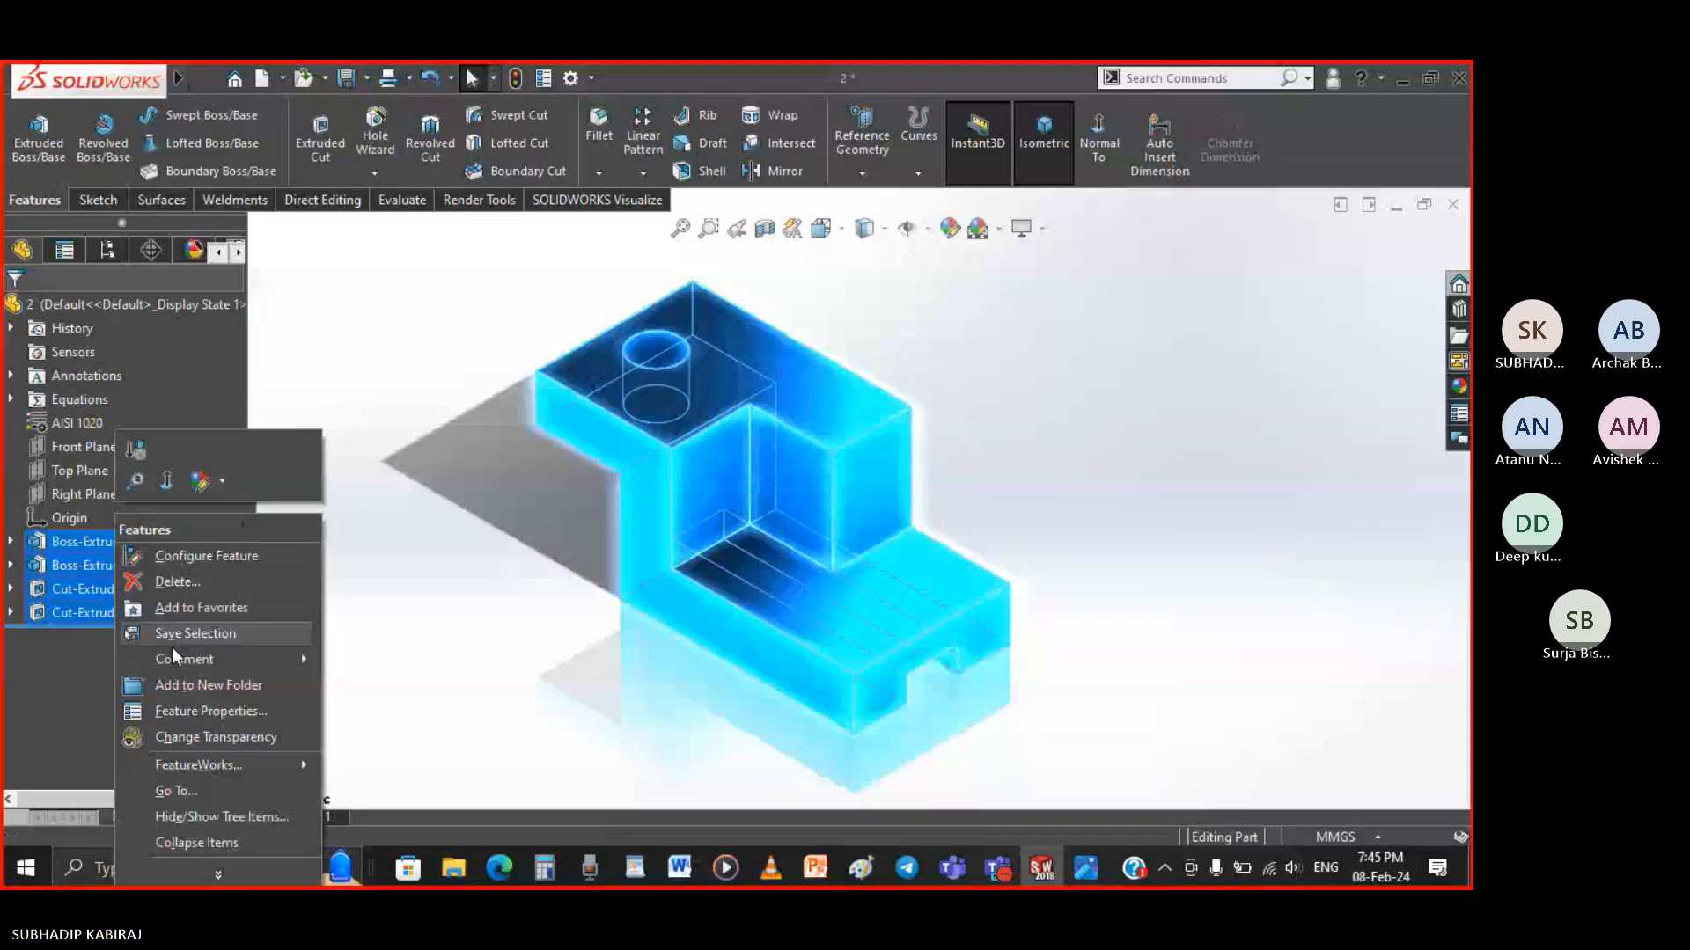
click(177, 582)
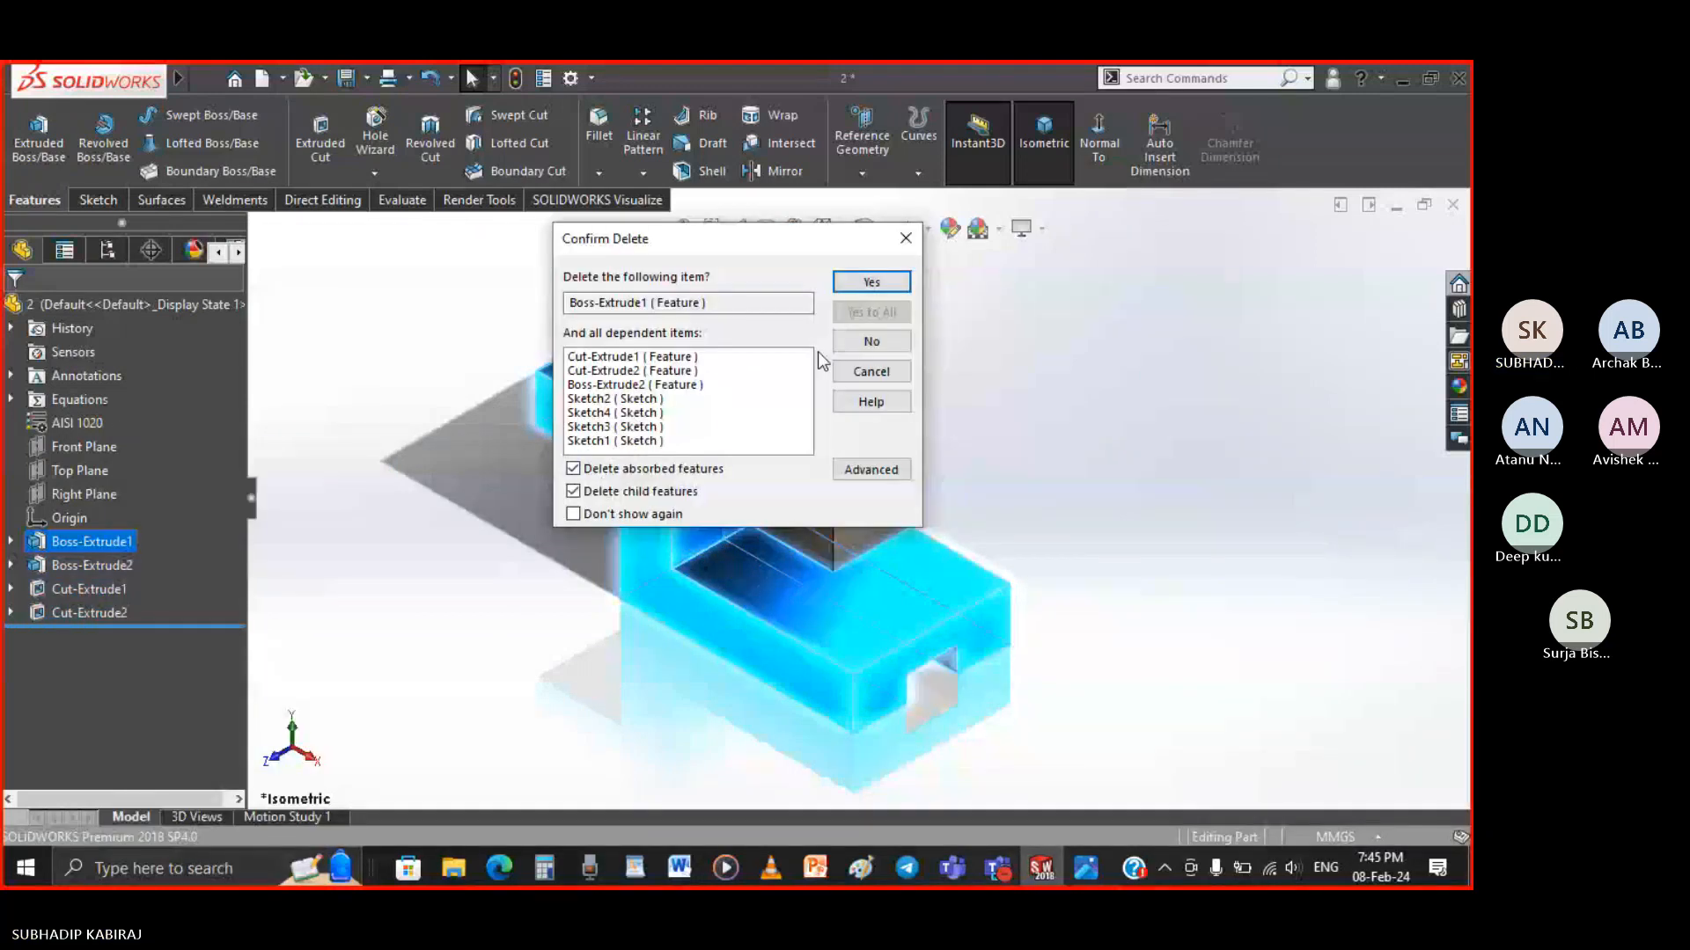
click(874, 283)
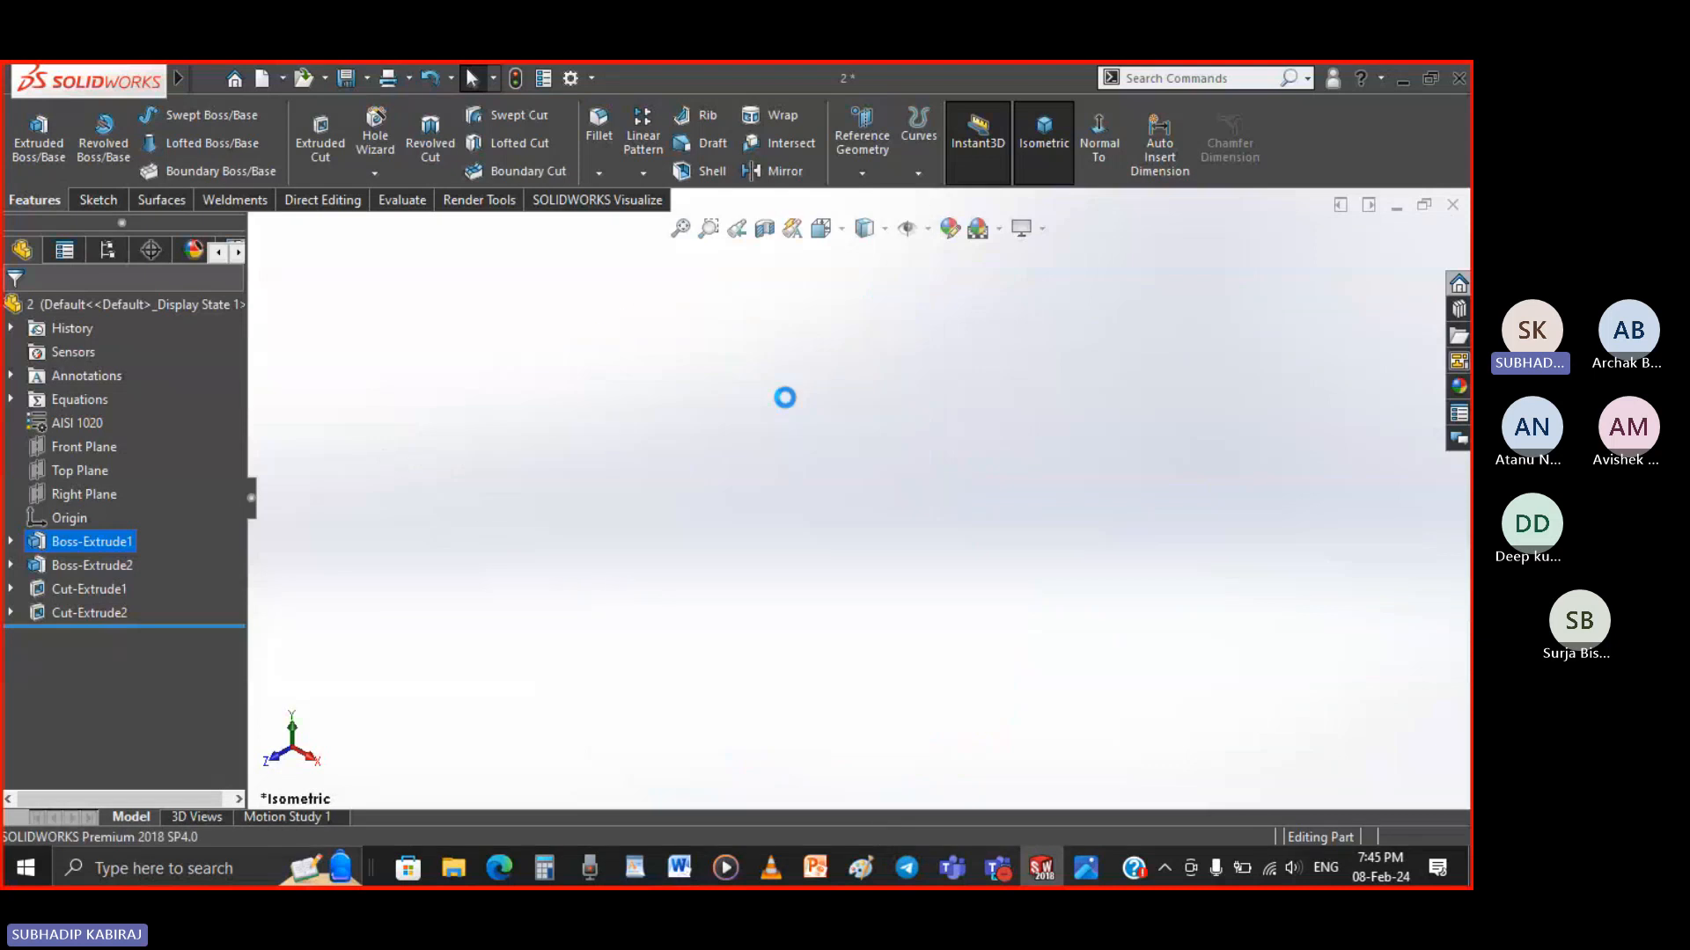
Start a new sketch on the Top Plane and check the base plate's dimensions in the drawing photo_2024-02-08_19-07-19
click(118, 199)
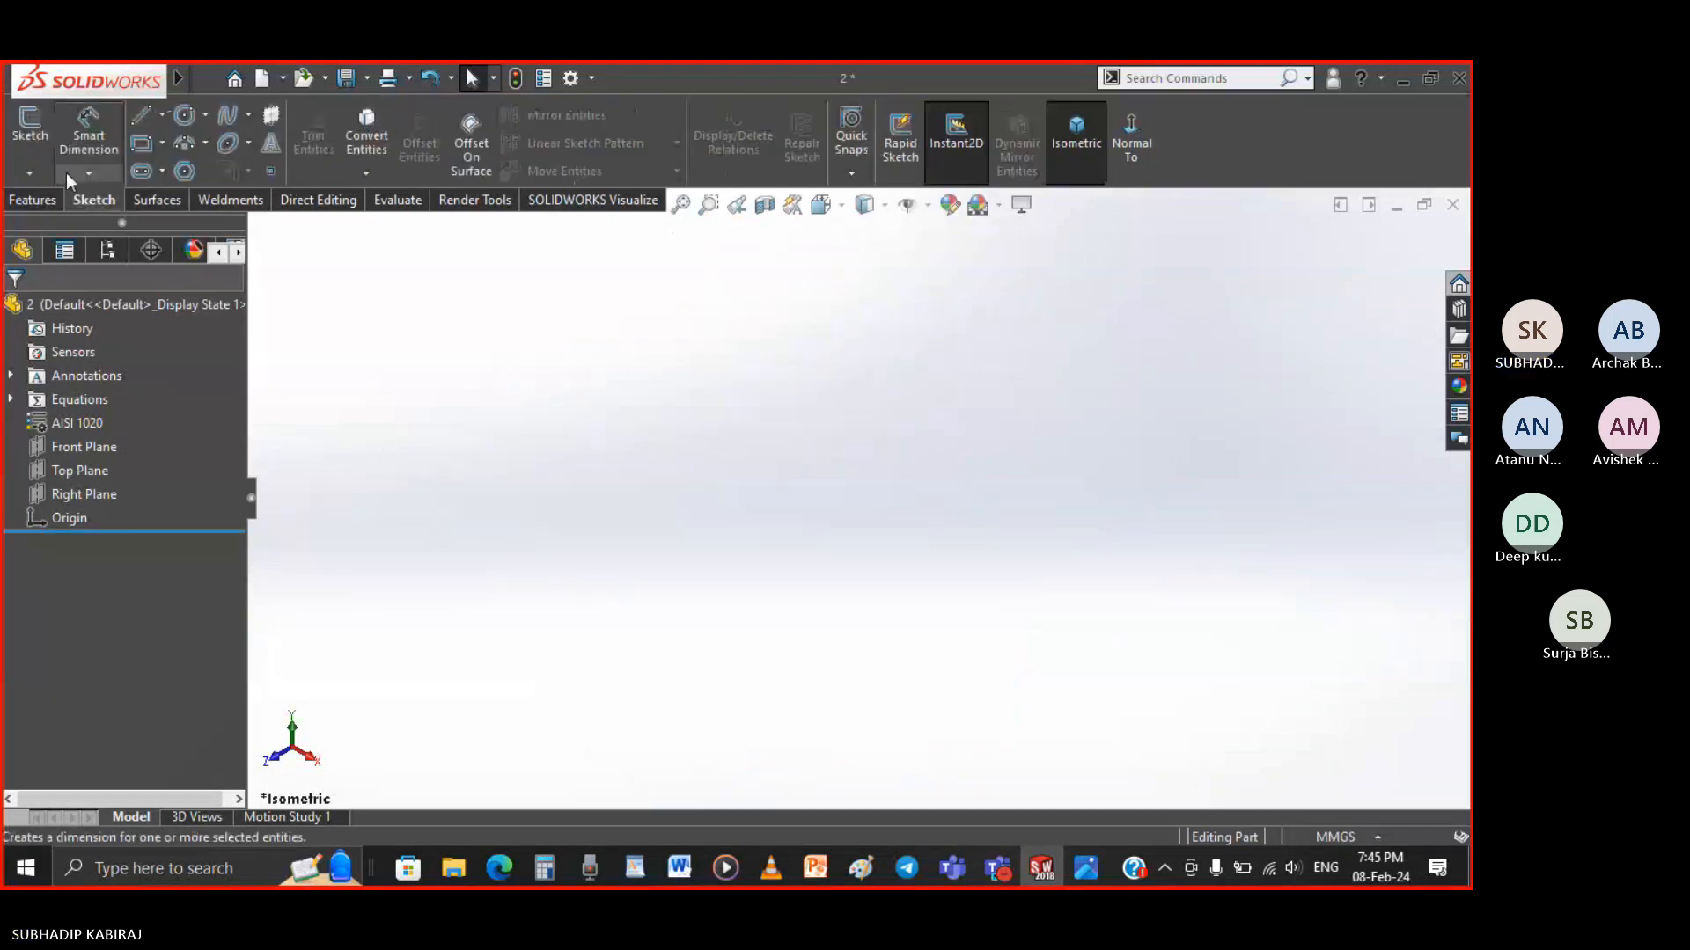
click(40, 128)
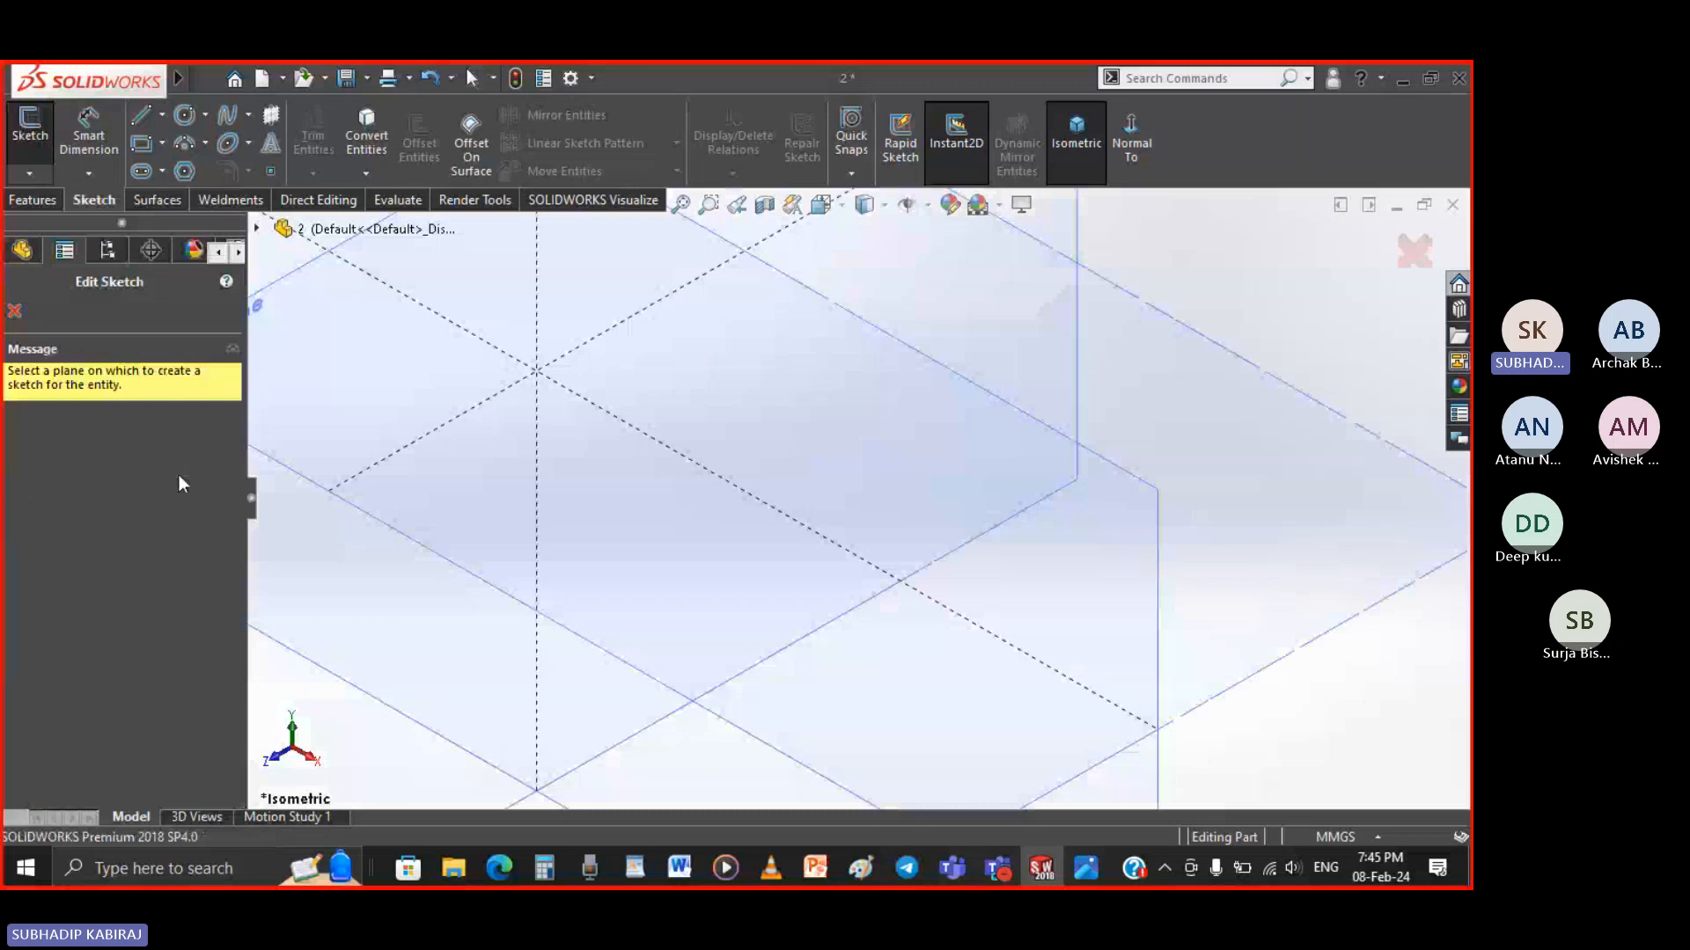
click(903, 642)
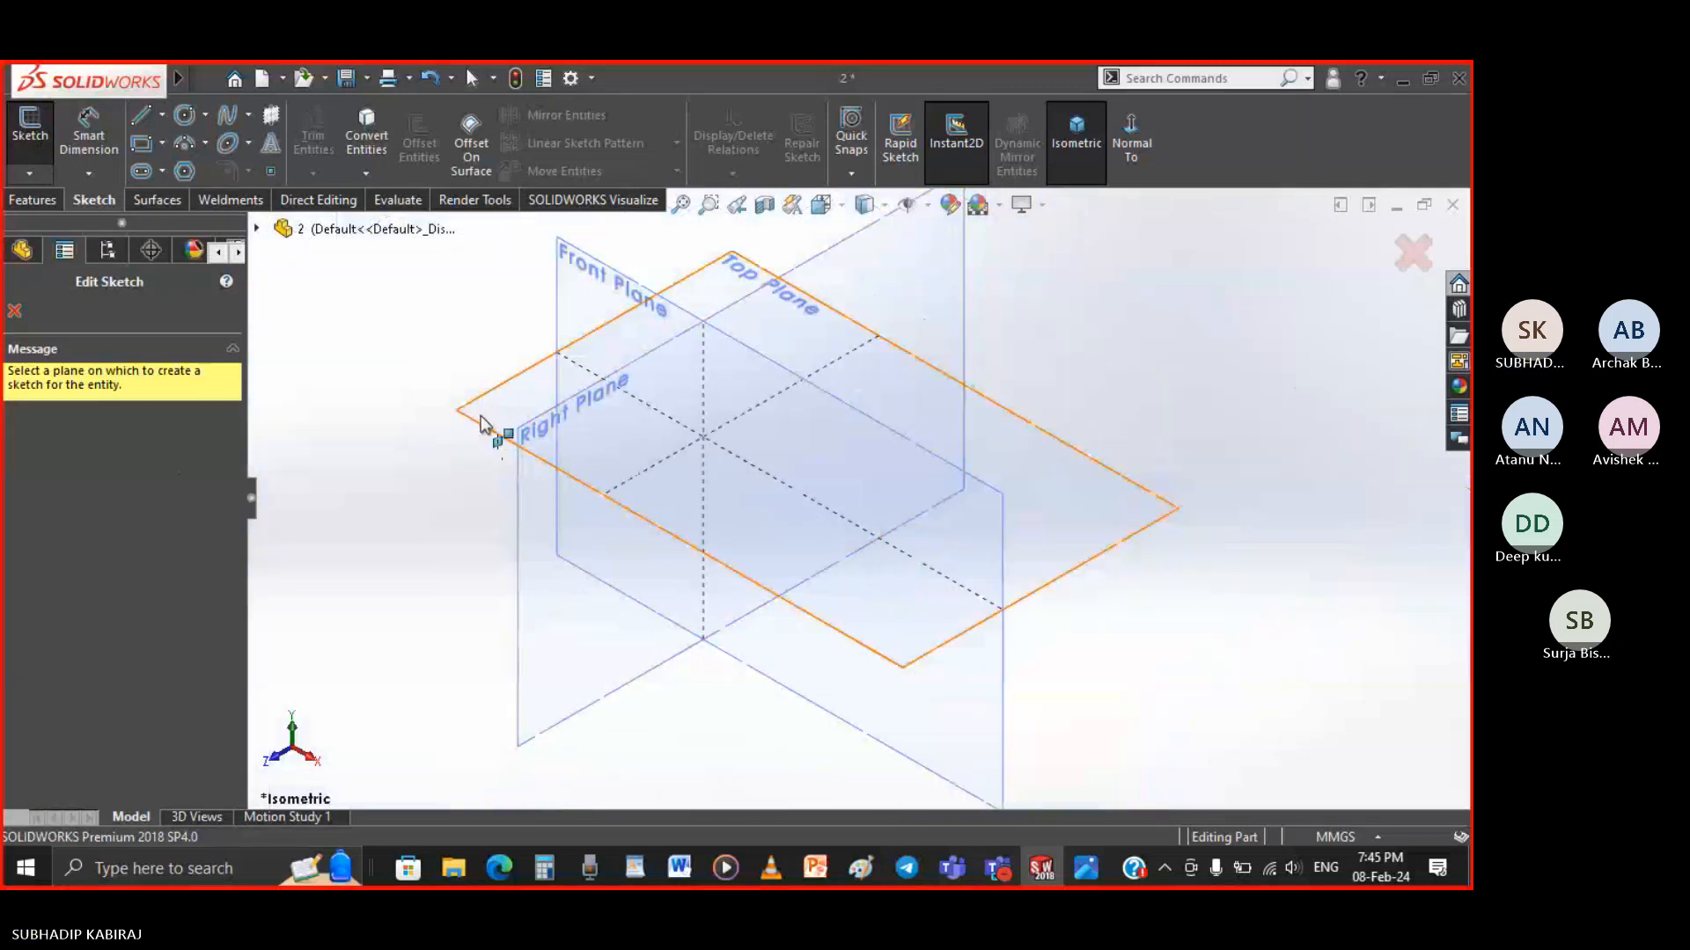
click(1086, 868)
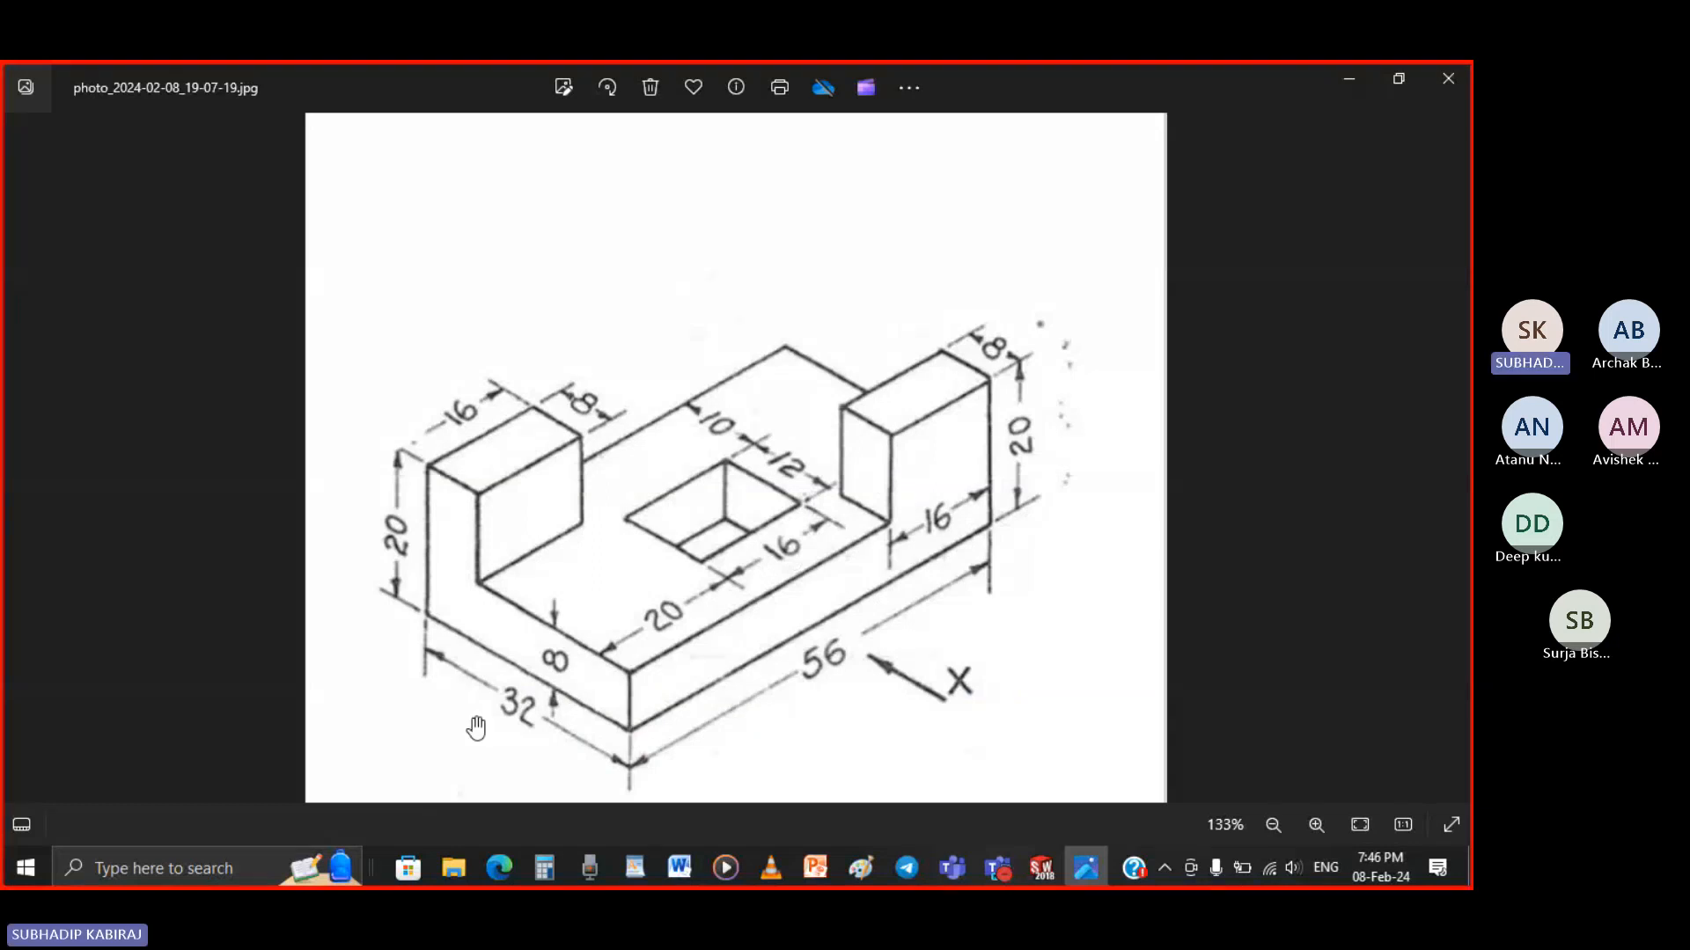
click(1038, 880)
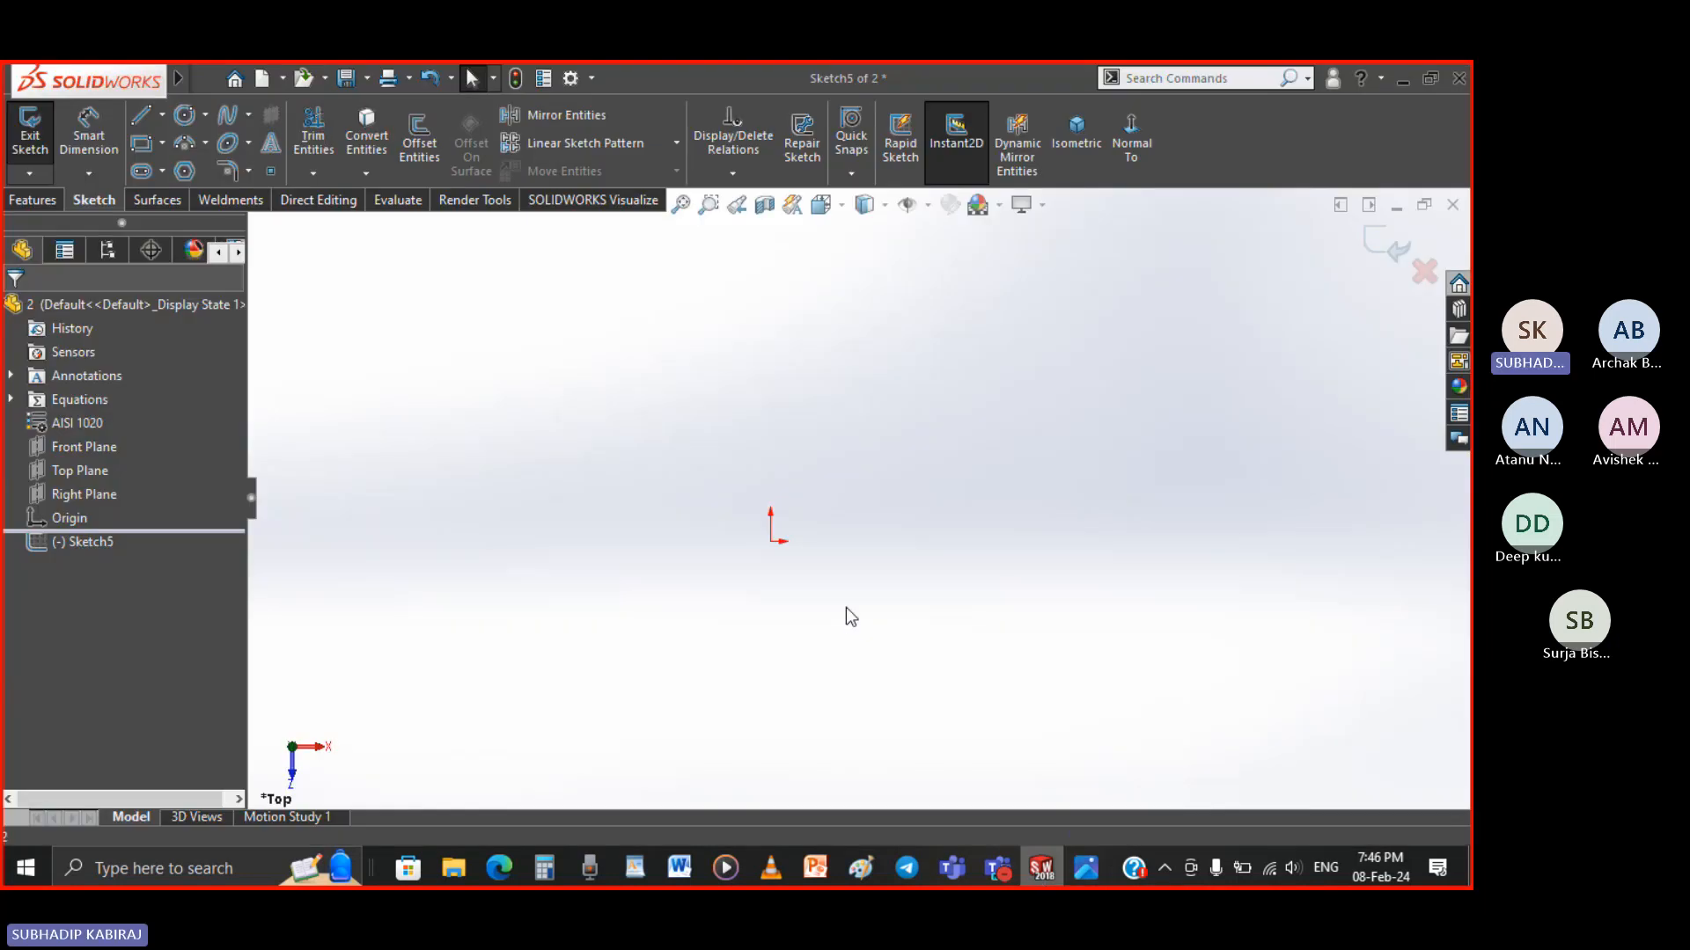
Sketch a corner rectangle for the base plate, starting at the origin and extending up and to the right
click(164, 144)
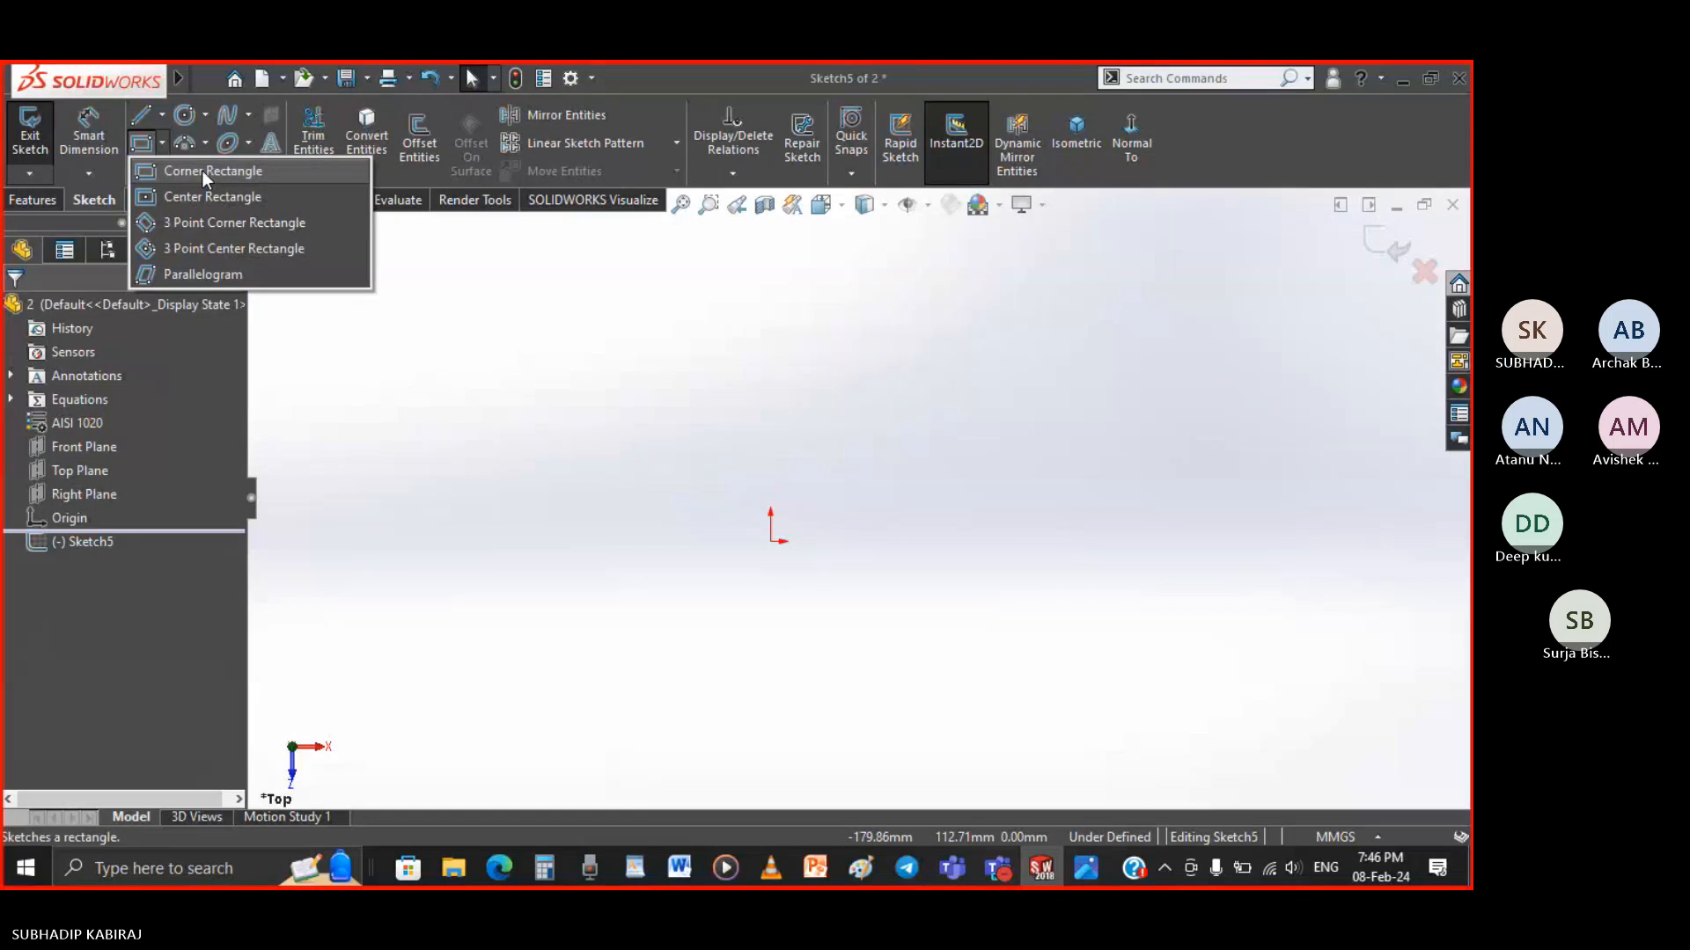
click(202, 170)
click(771, 541)
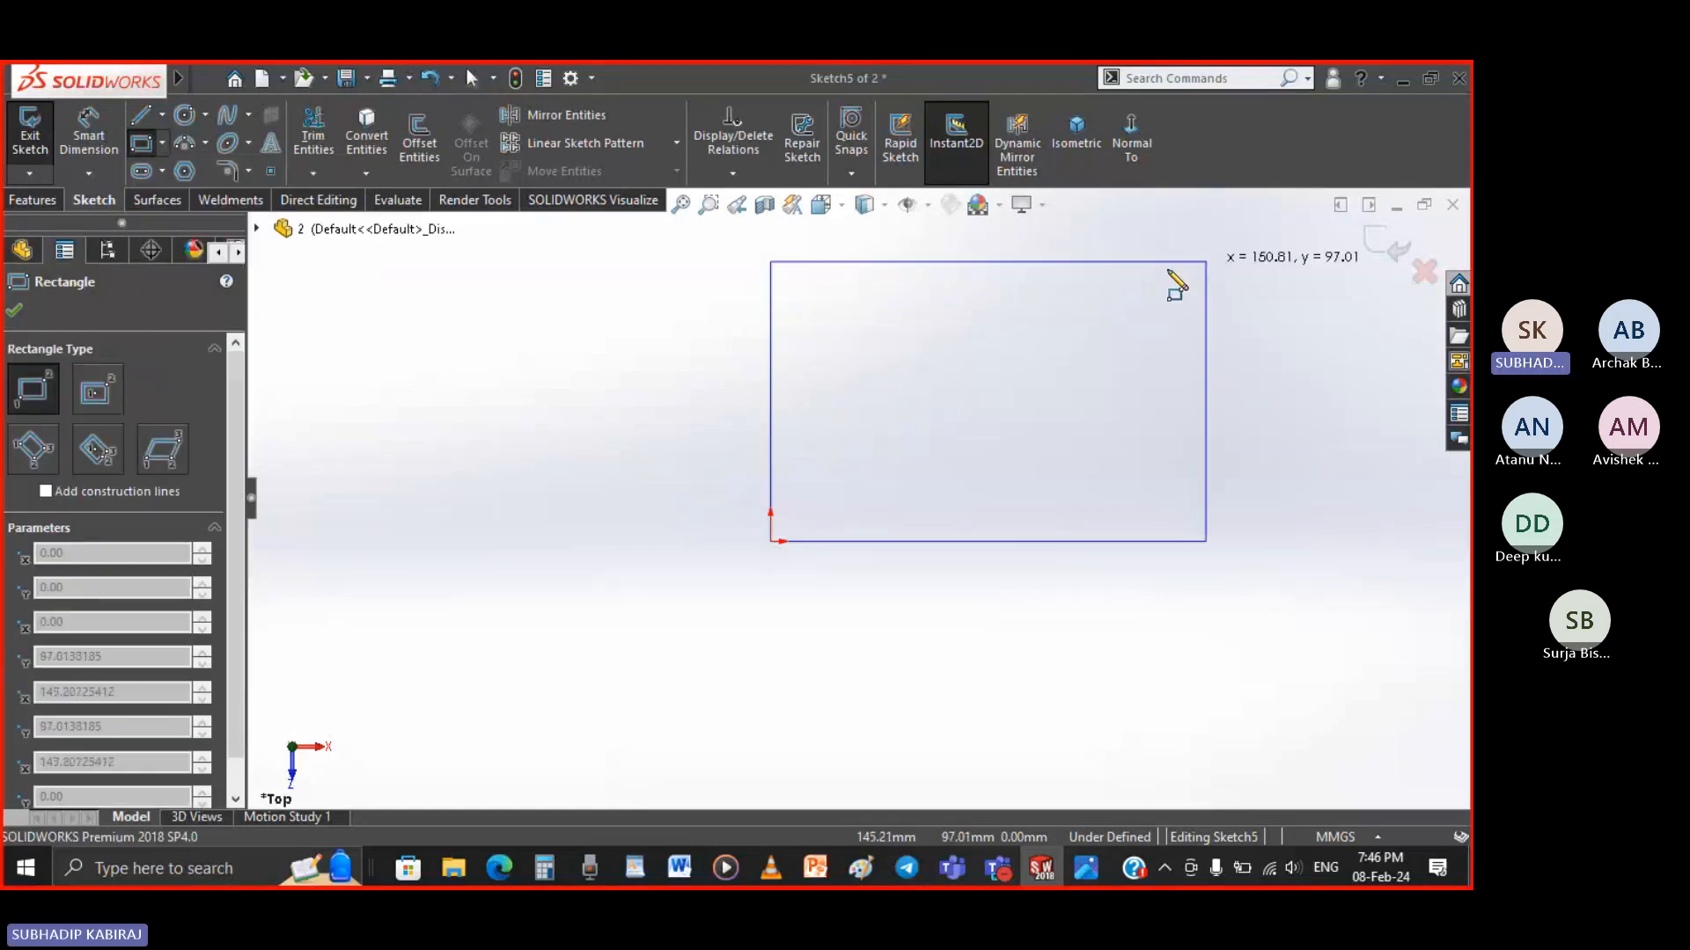
click(1164, 274)
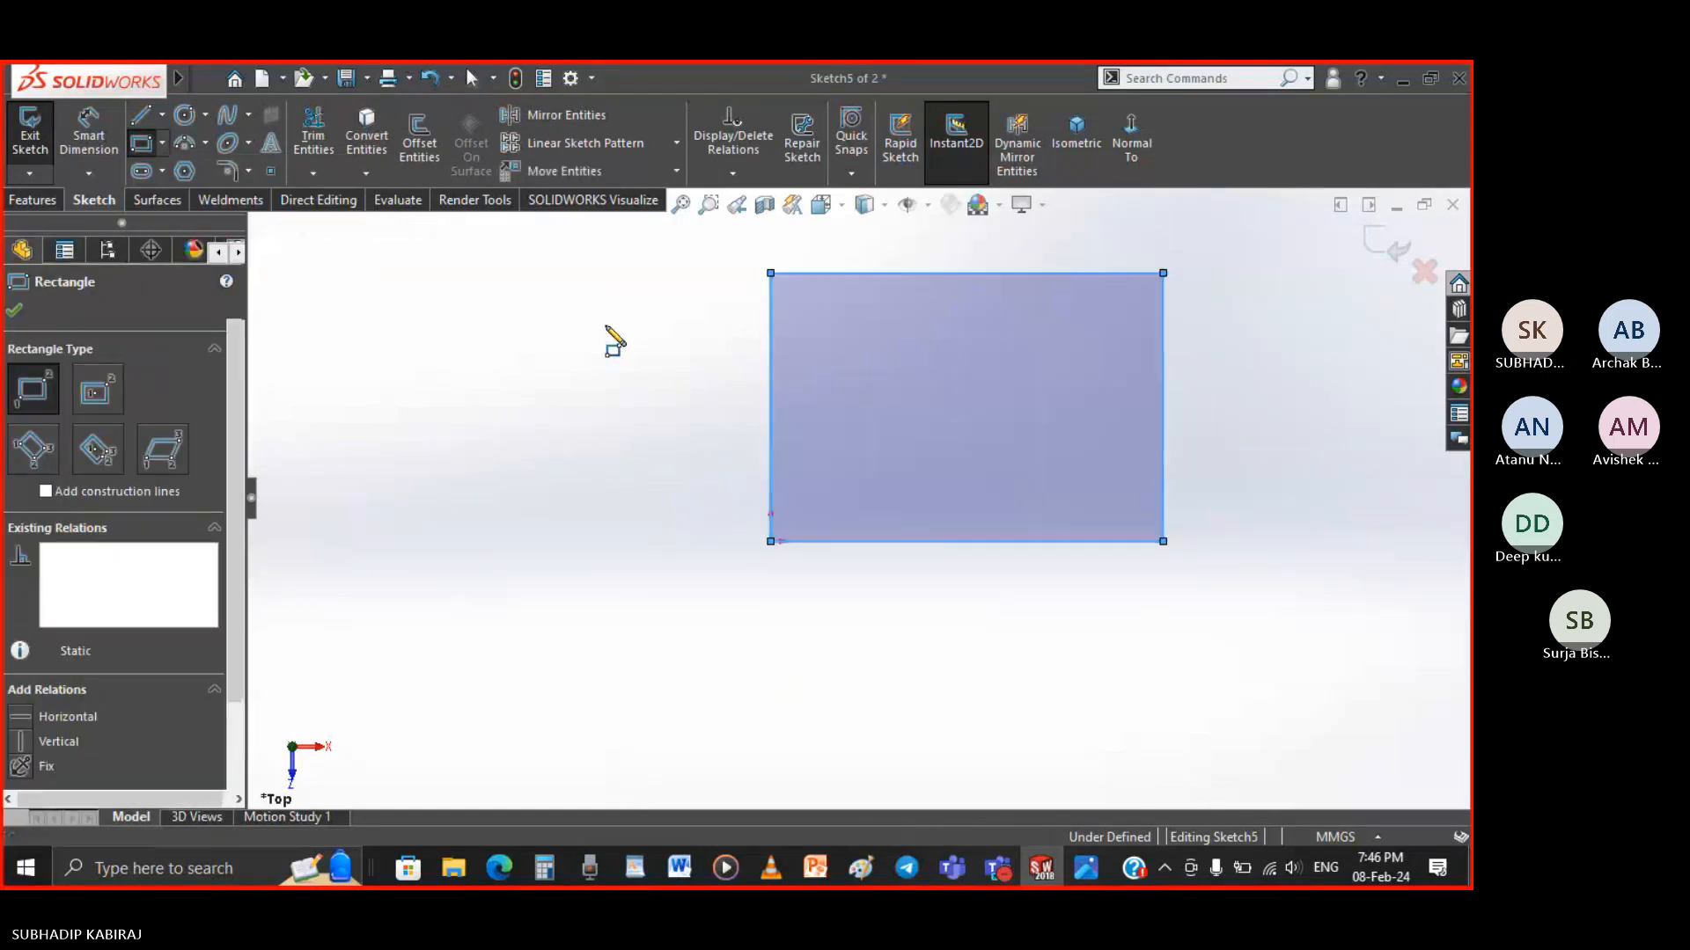
Dimension the base plate rectangle 56 mm long and 32 mm wide
key(d)
click(840, 548)
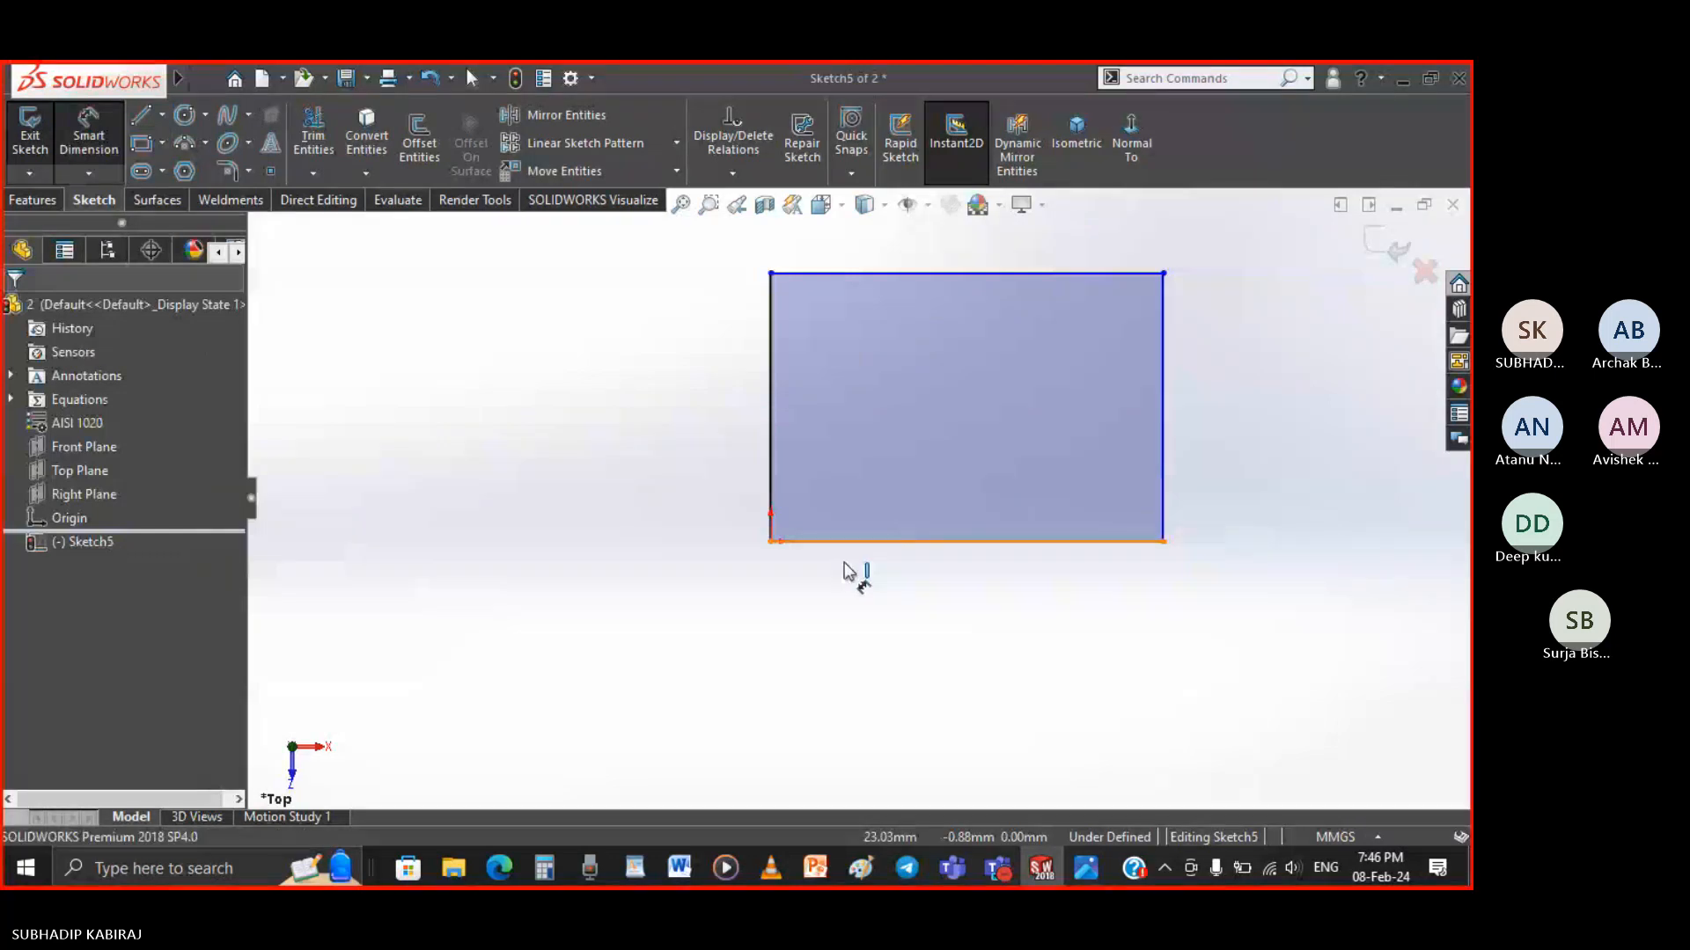
click(995, 607)
text(56.00mm)
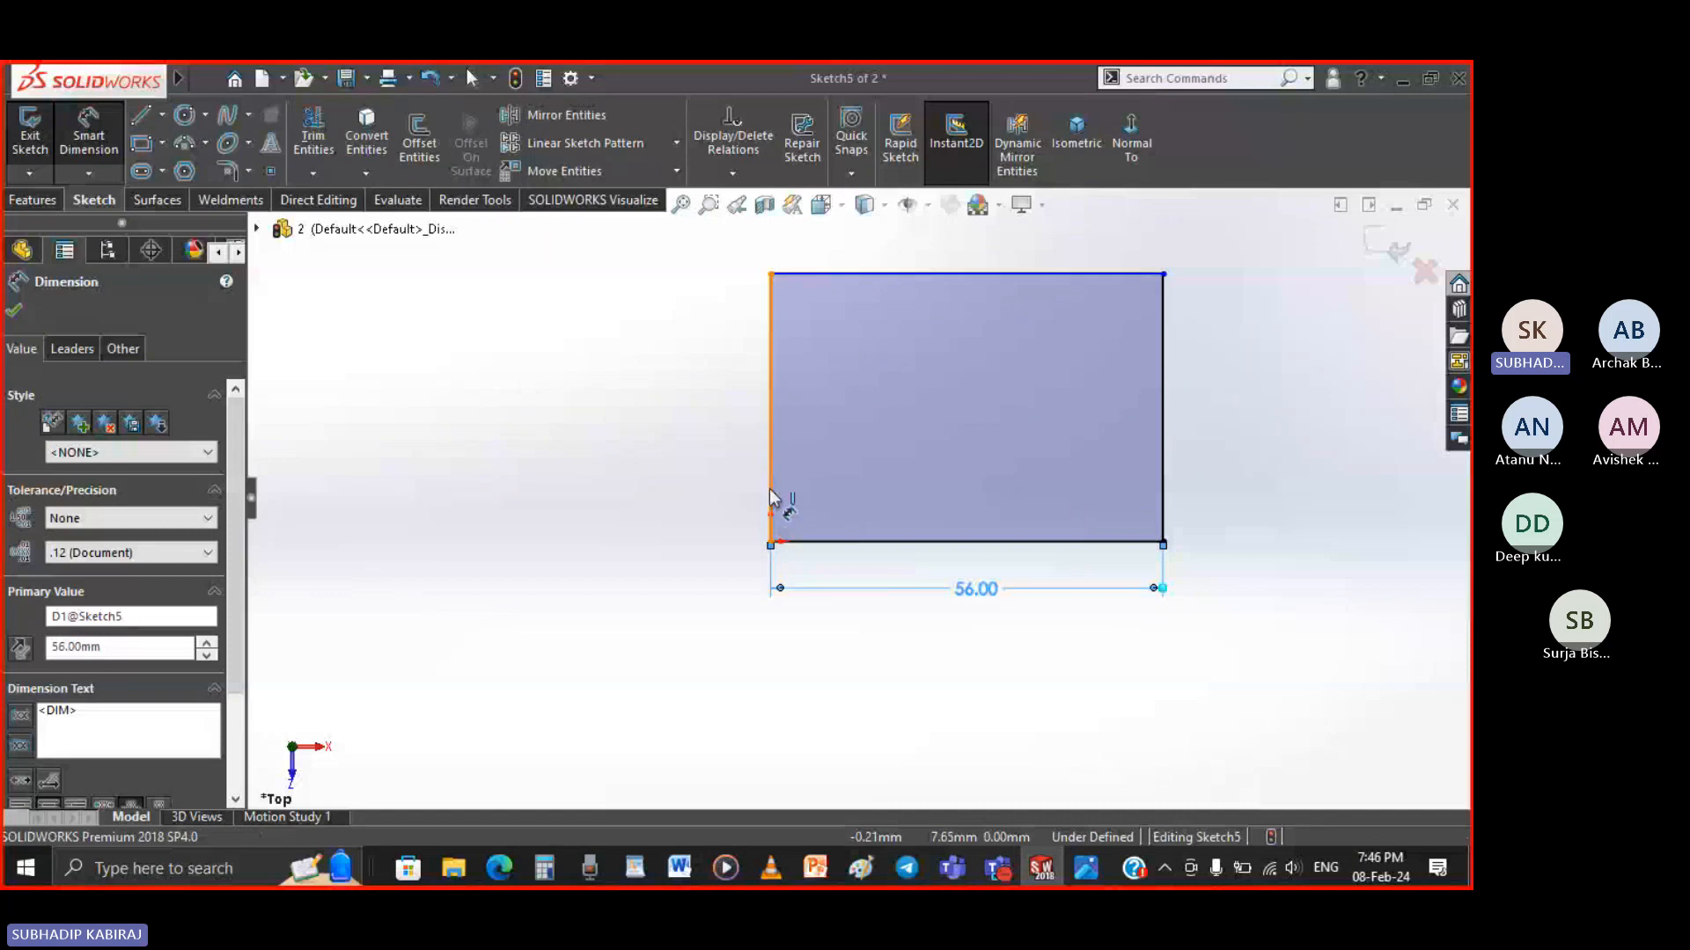
click(771, 499)
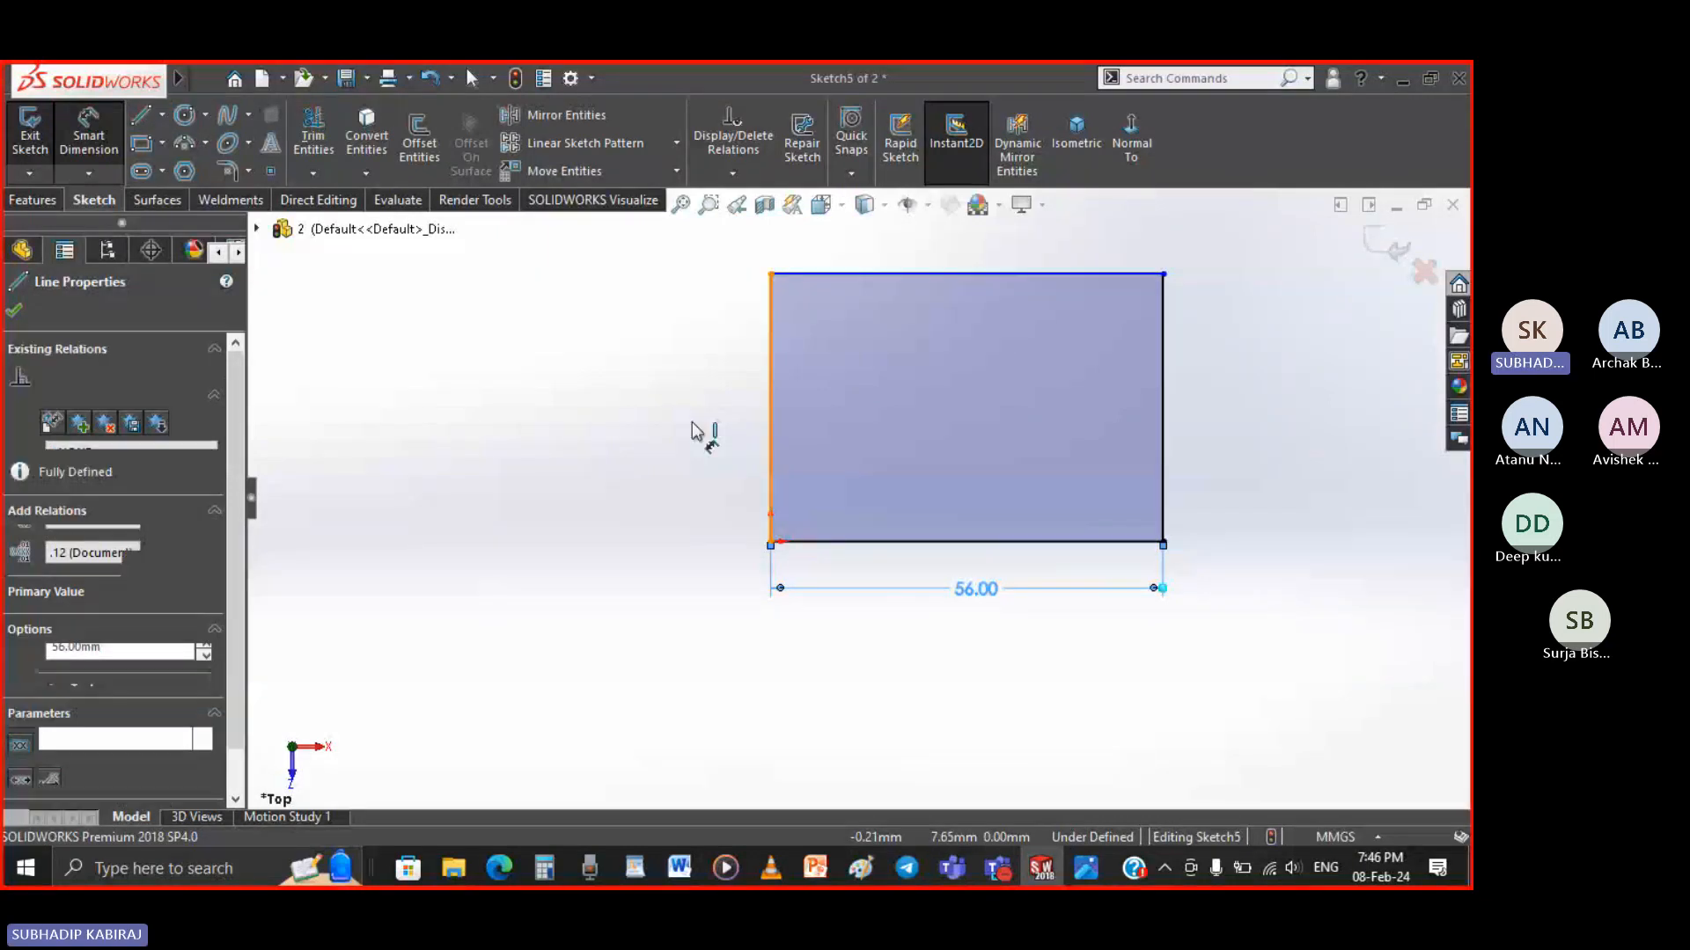
click(696, 429)
text(32)
key(Return)
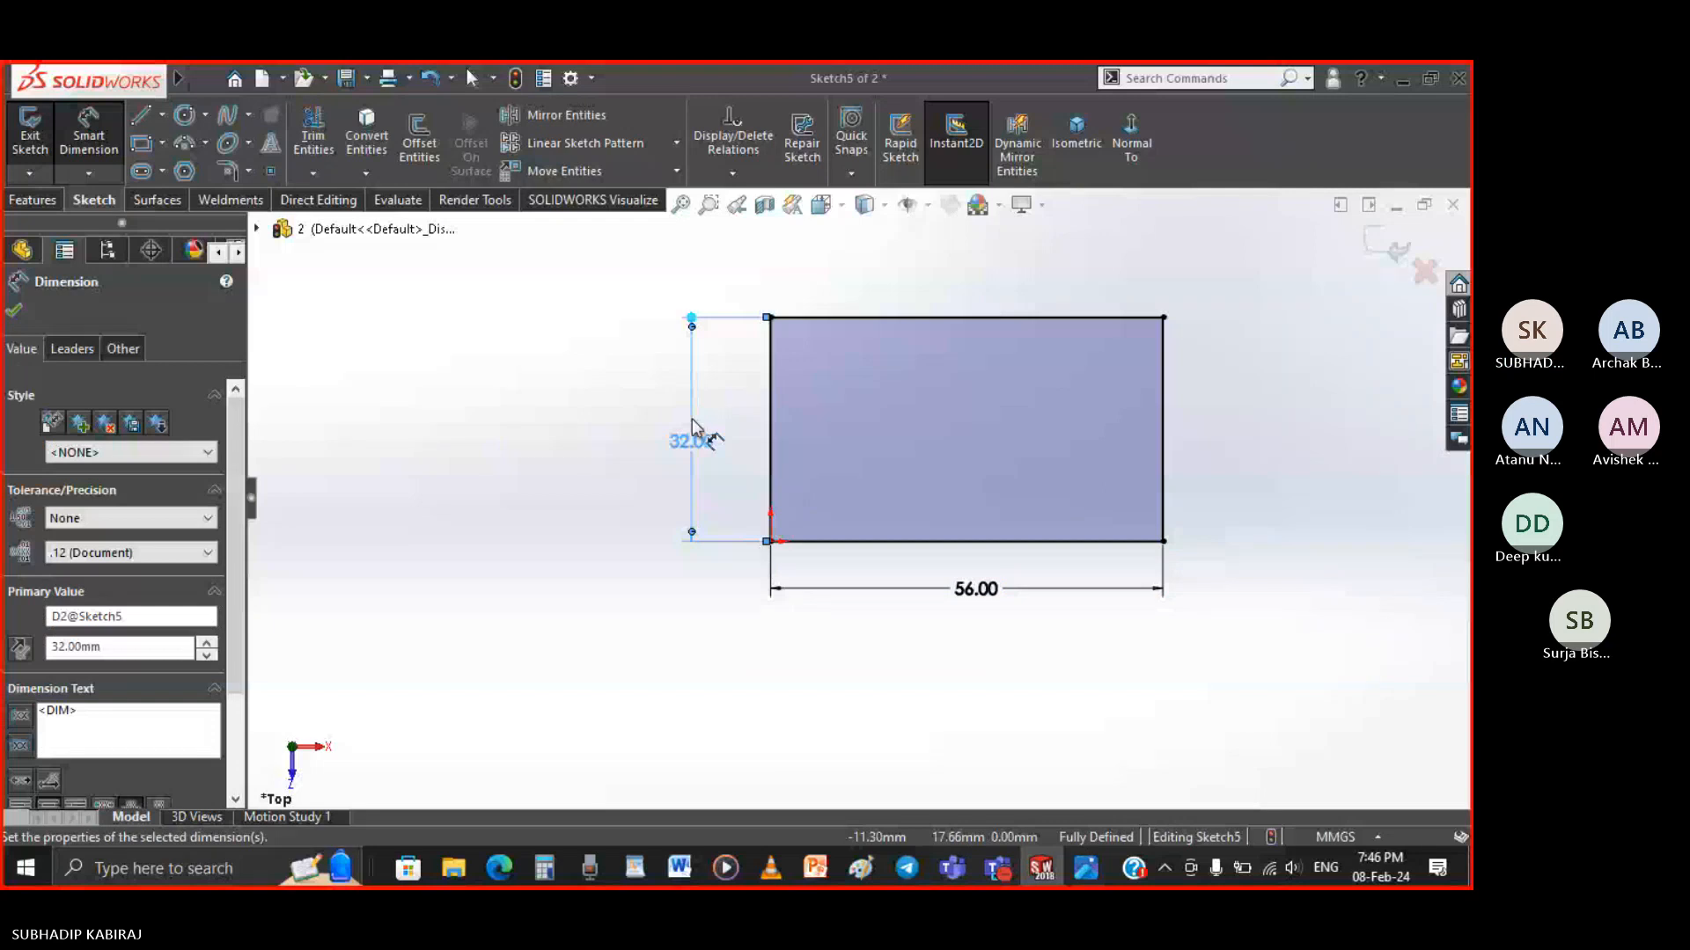
Sketch a corner rectangle about 19 by 10 mm inside the base plate outline, starting at its upper-left corner
right_drag(693, 423, 757, 414)
click(771, 317)
click(904, 388)
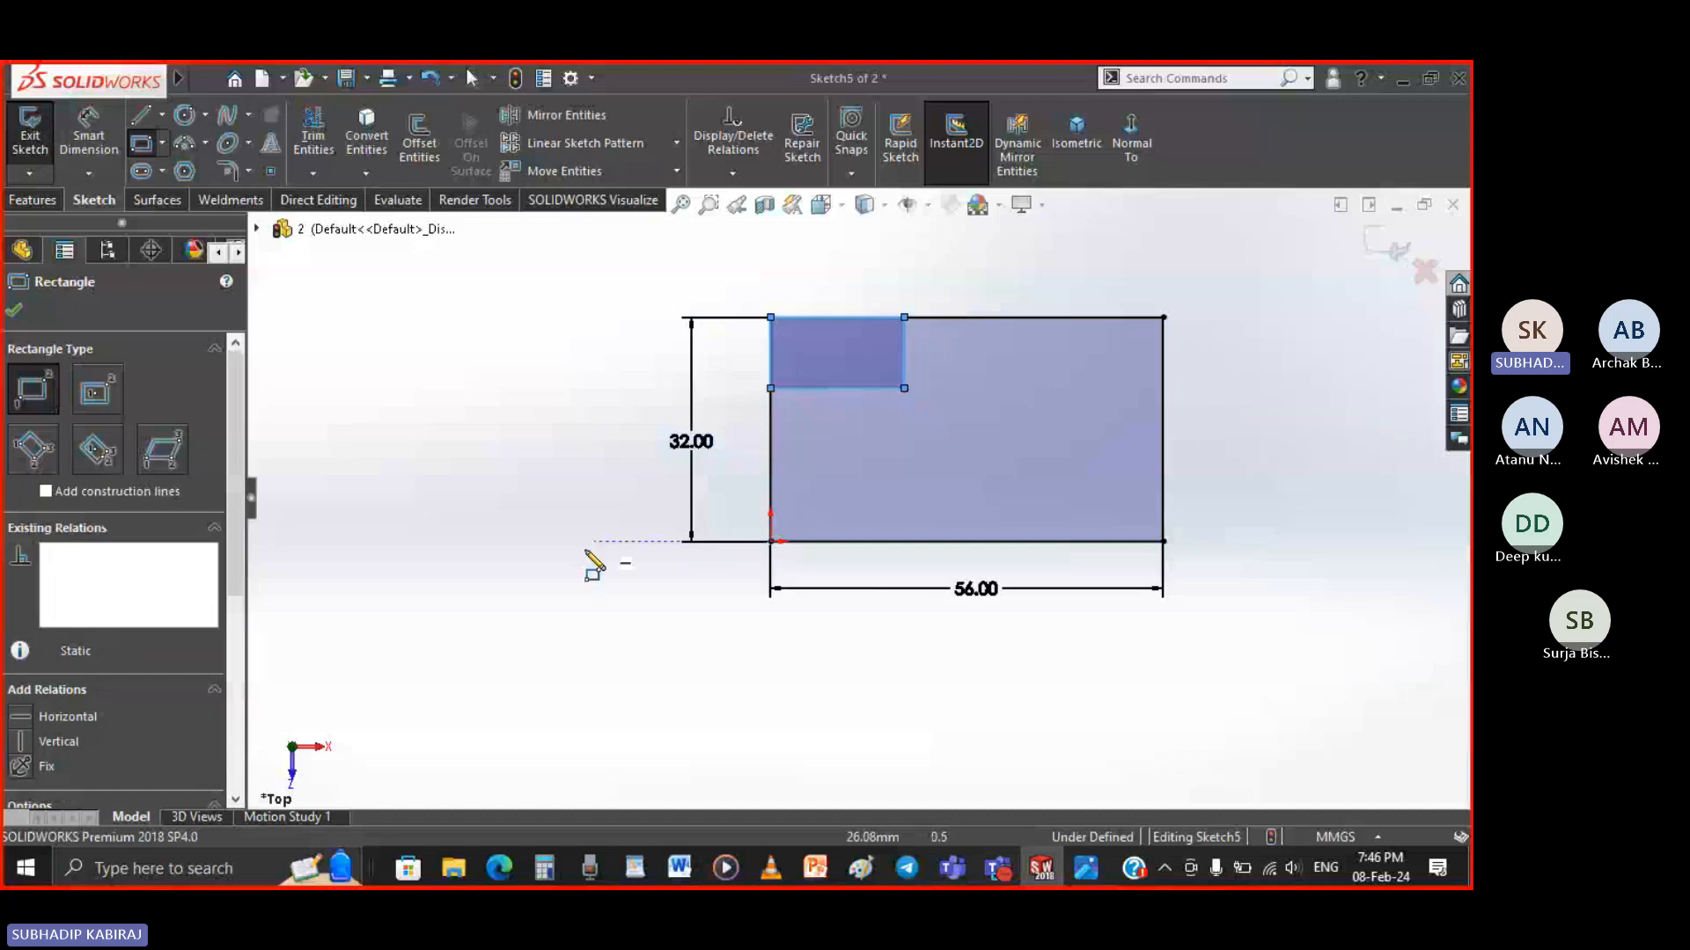
key(Escape)
right_drag(885, 370, 894, 332)
click(891, 318)
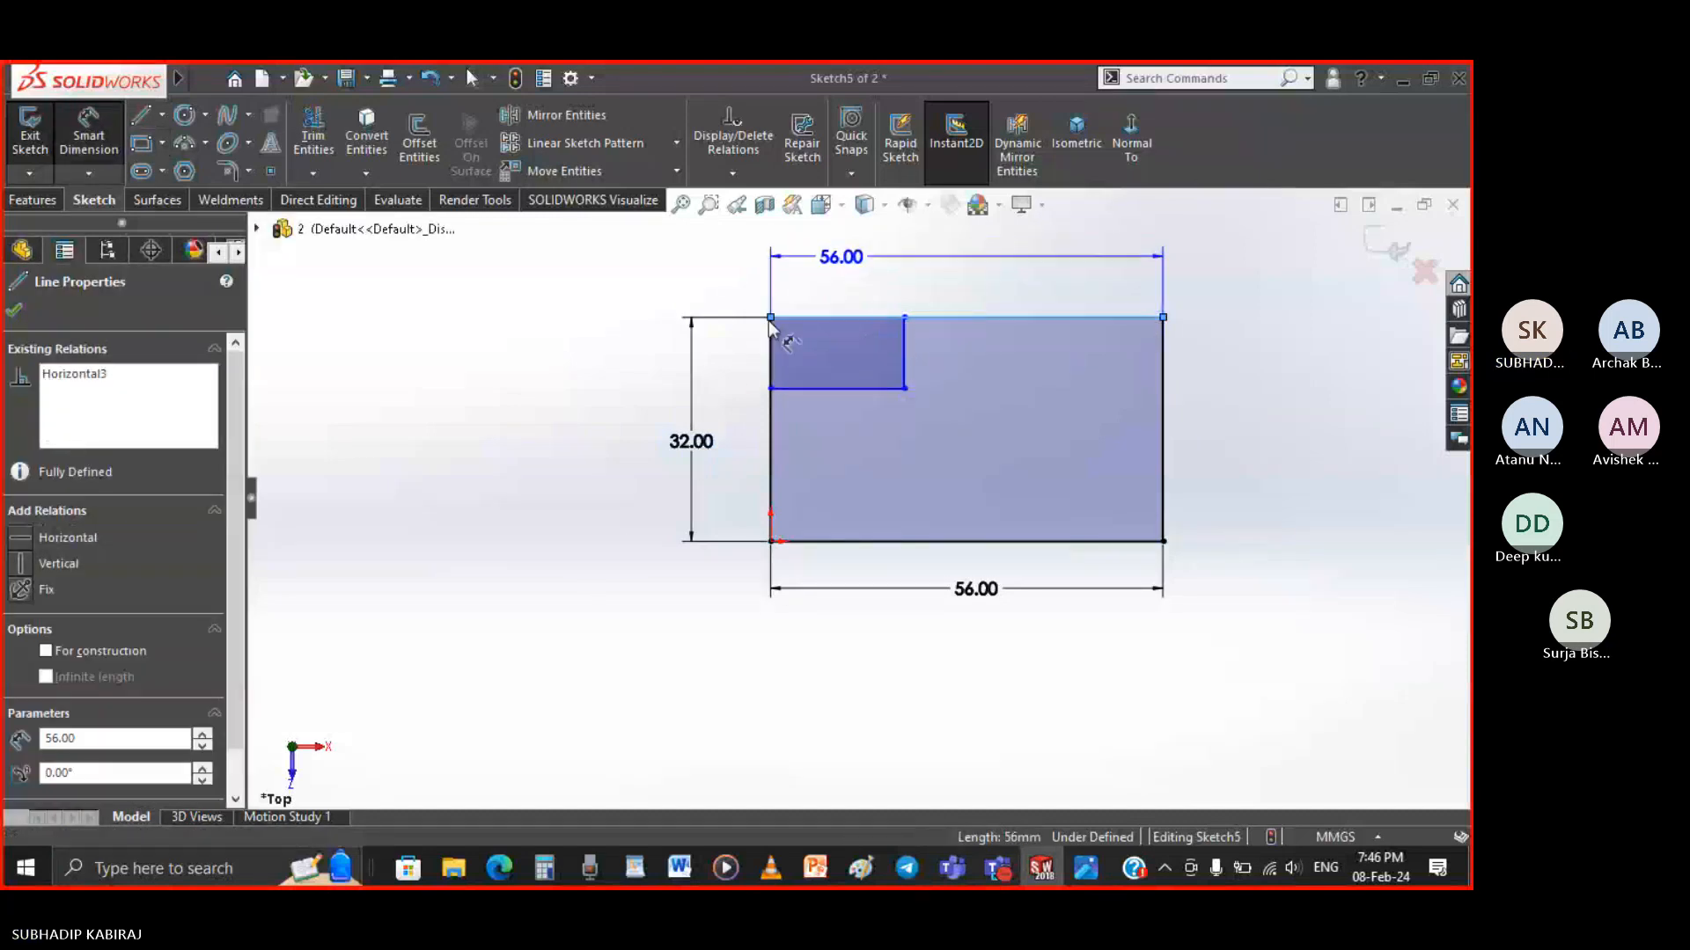
key(Escape)
key(Escape)
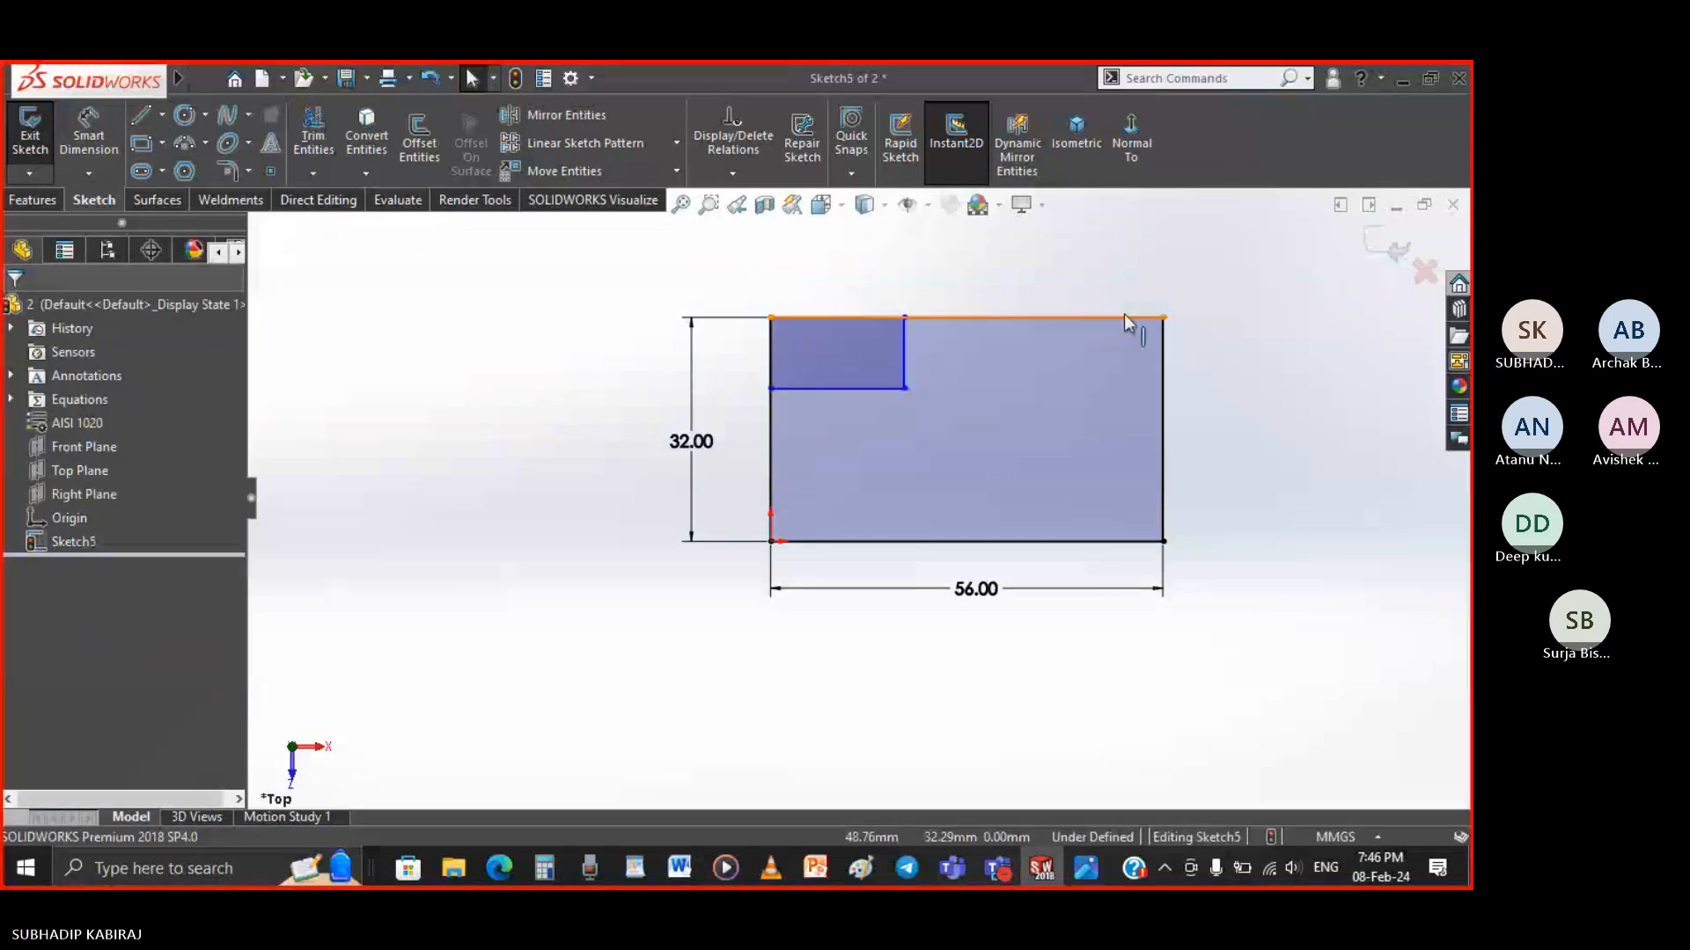
Dimension the small corner rectangle's horizontal length as 16 mm, checking the value in the practice drawing
click(781, 333)
click(772, 335)
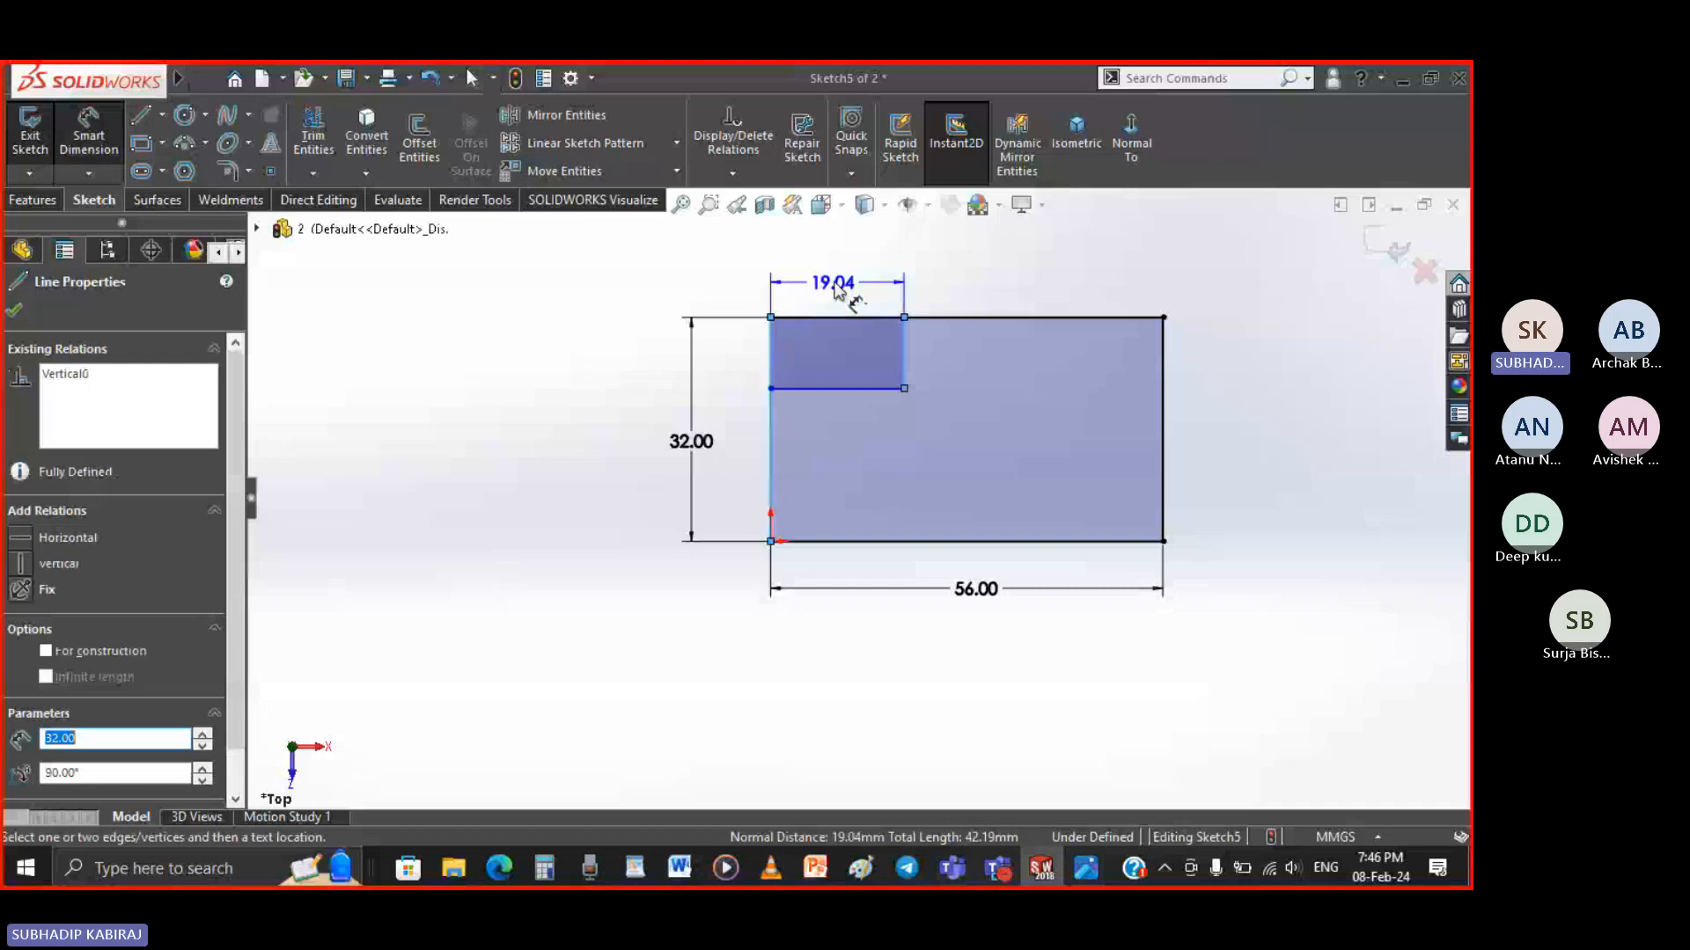
click(836, 288)
click(1089, 868)
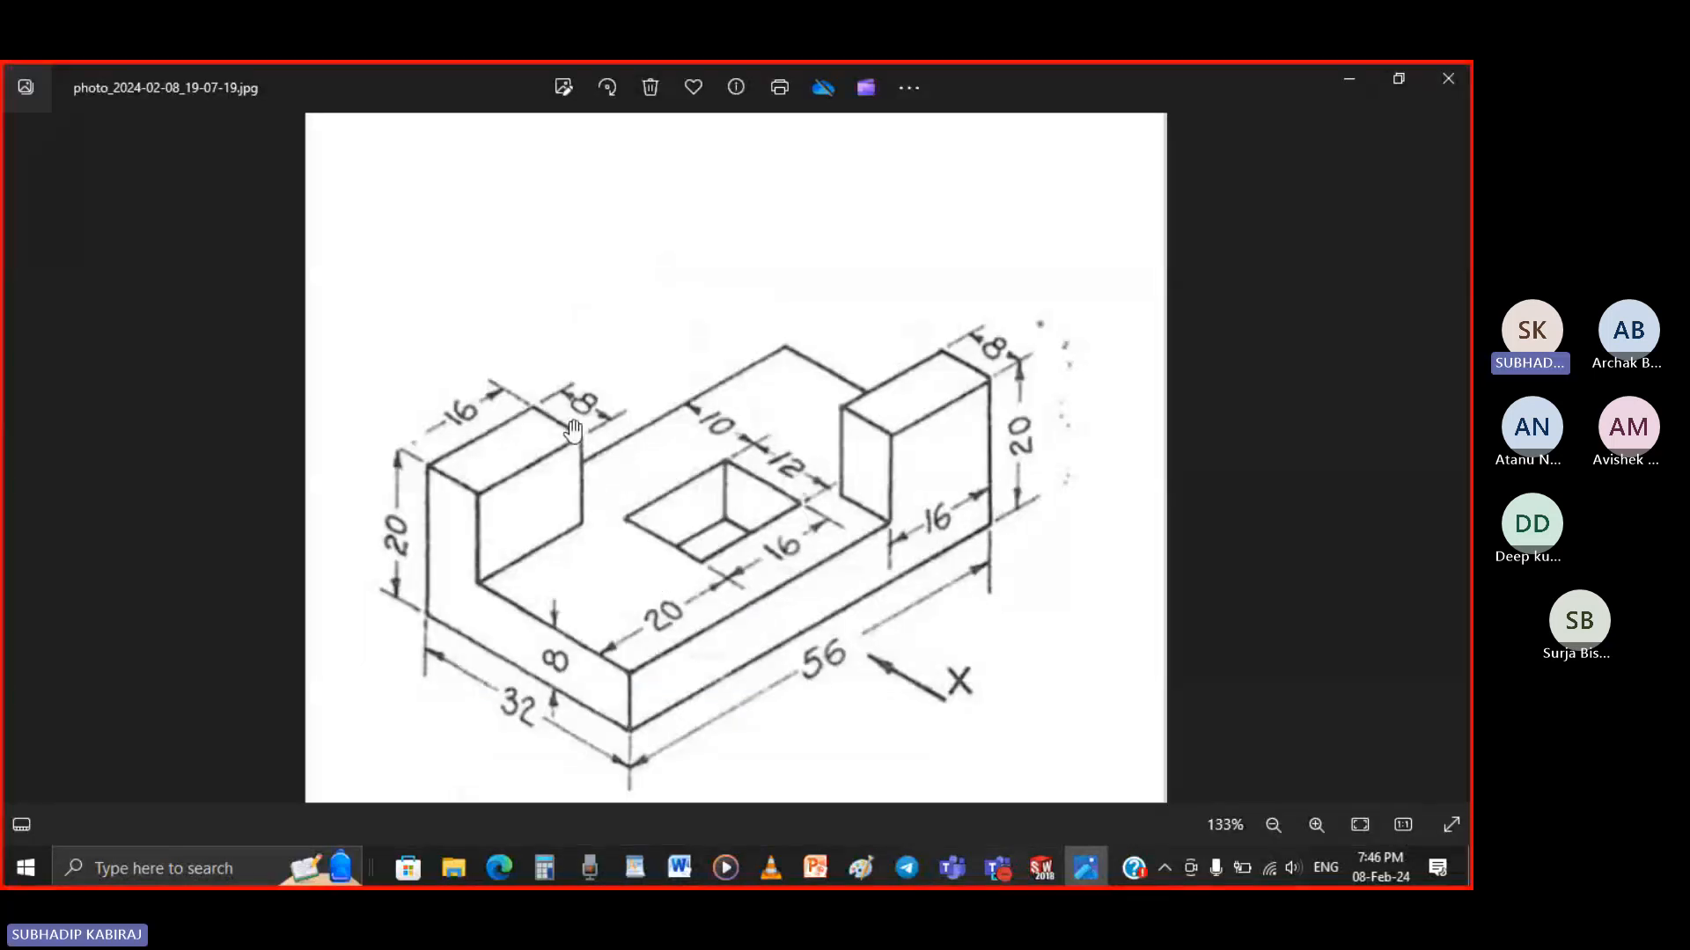
click(1056, 868)
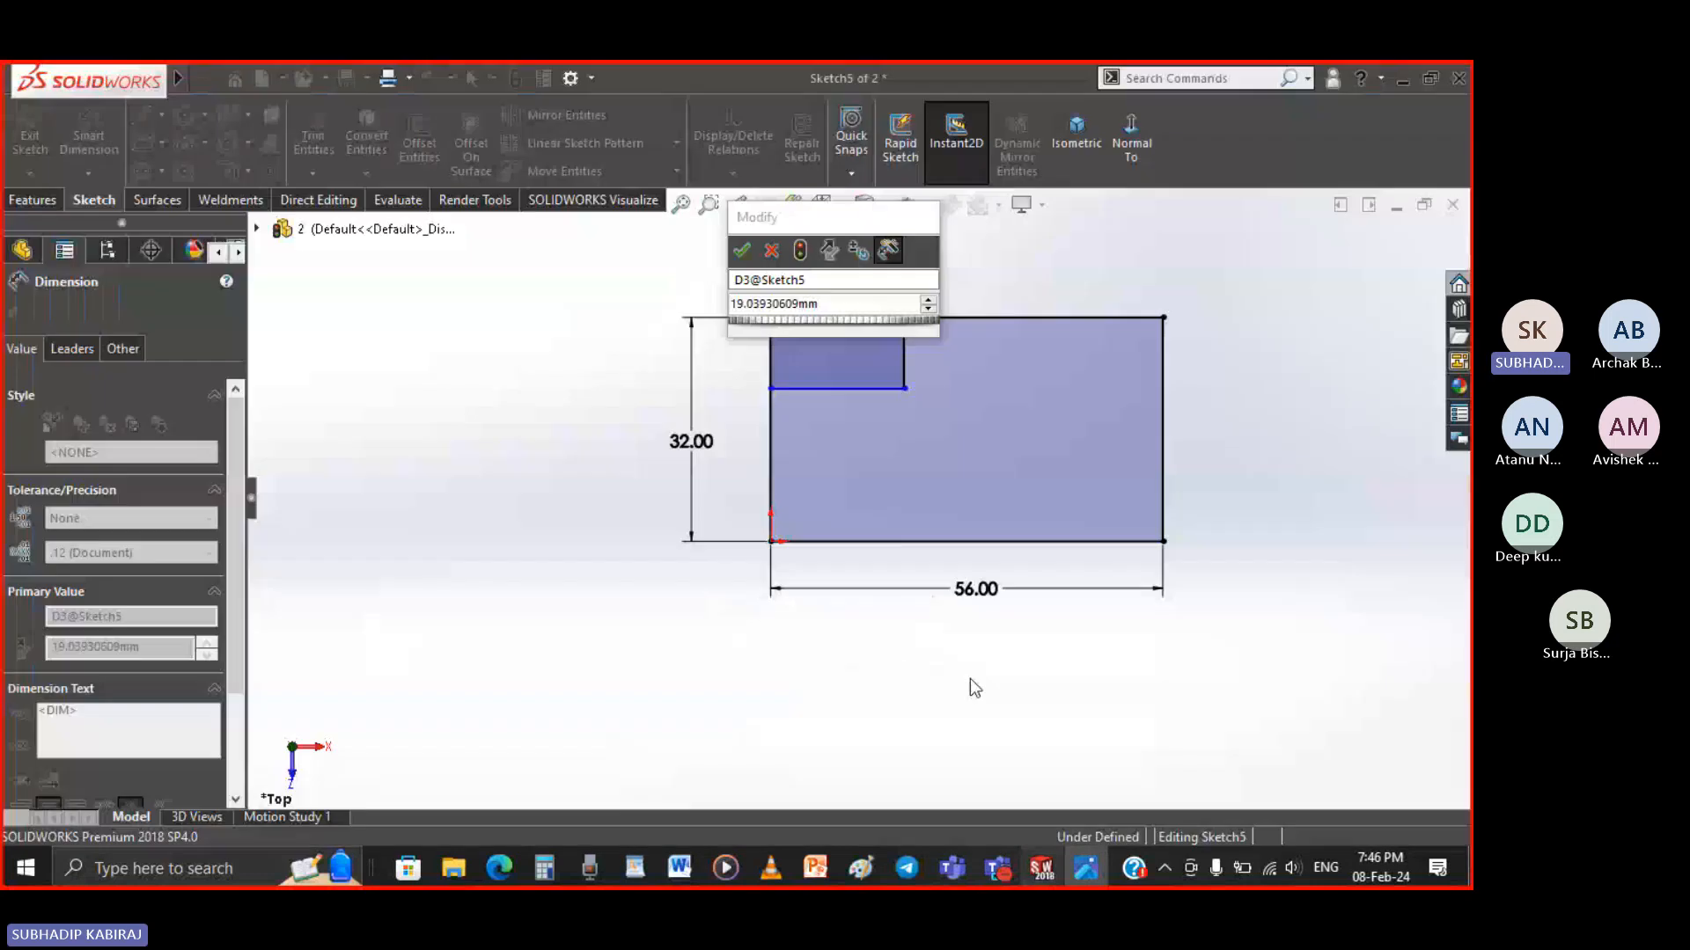
click(831, 306)
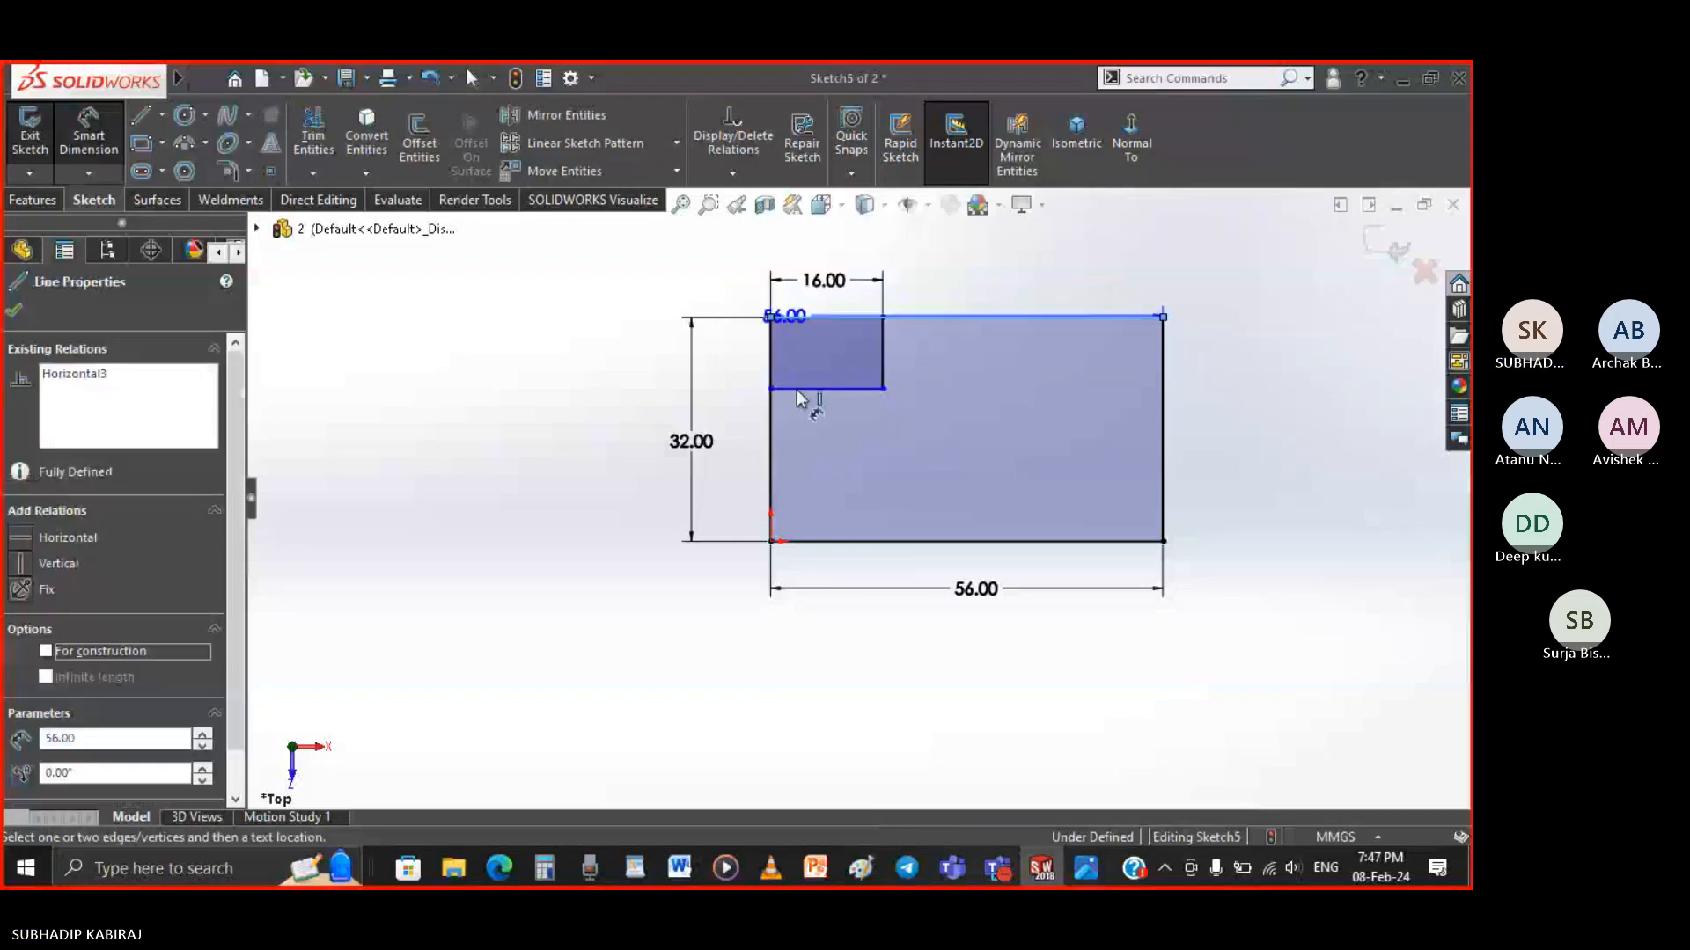
Dimension the small corner rectangle's vertical side as 8 mm and leave the dimension command
click(795, 389)
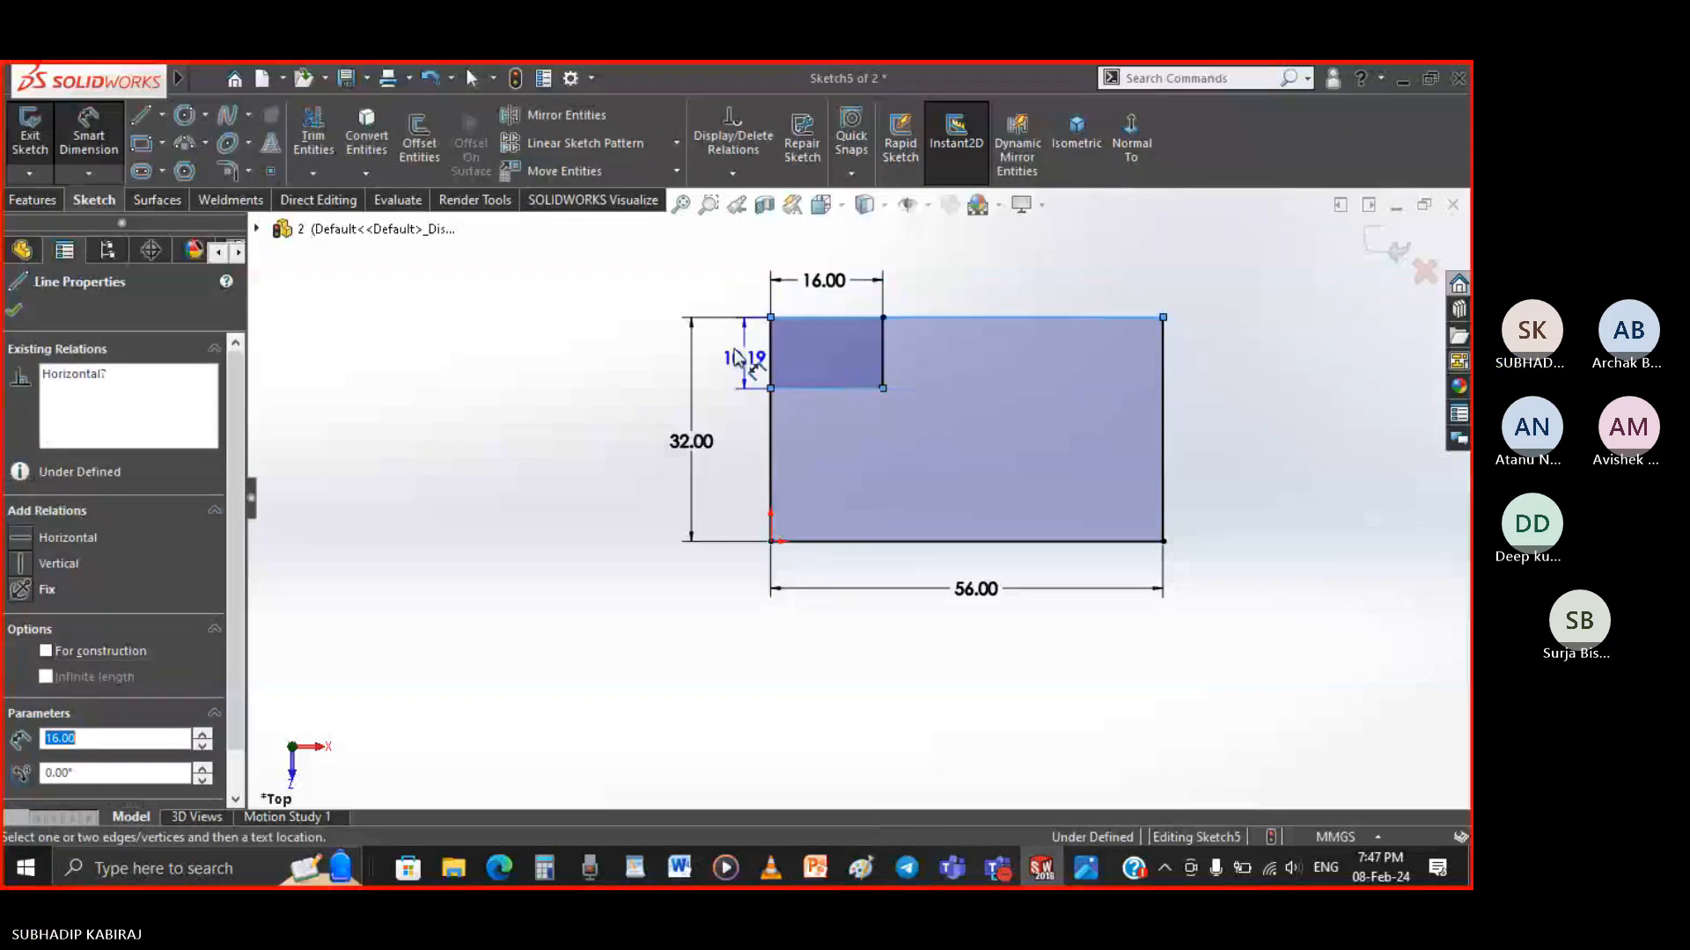
click(733, 347)
text(8)
key(Return)
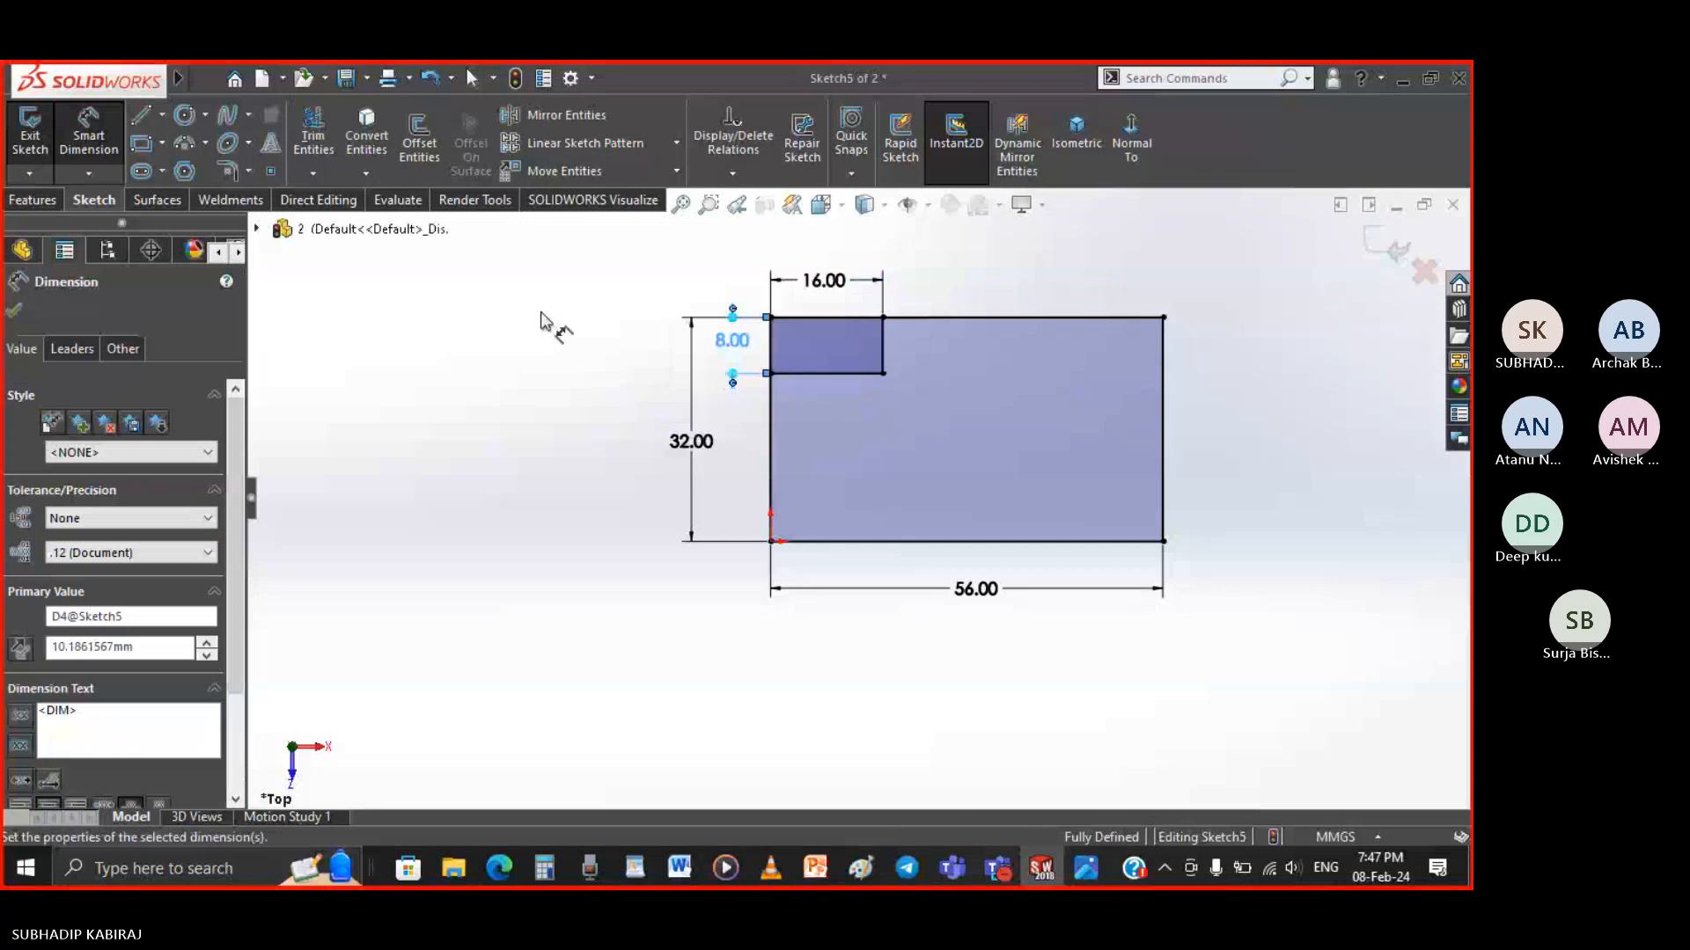
key(Escape)
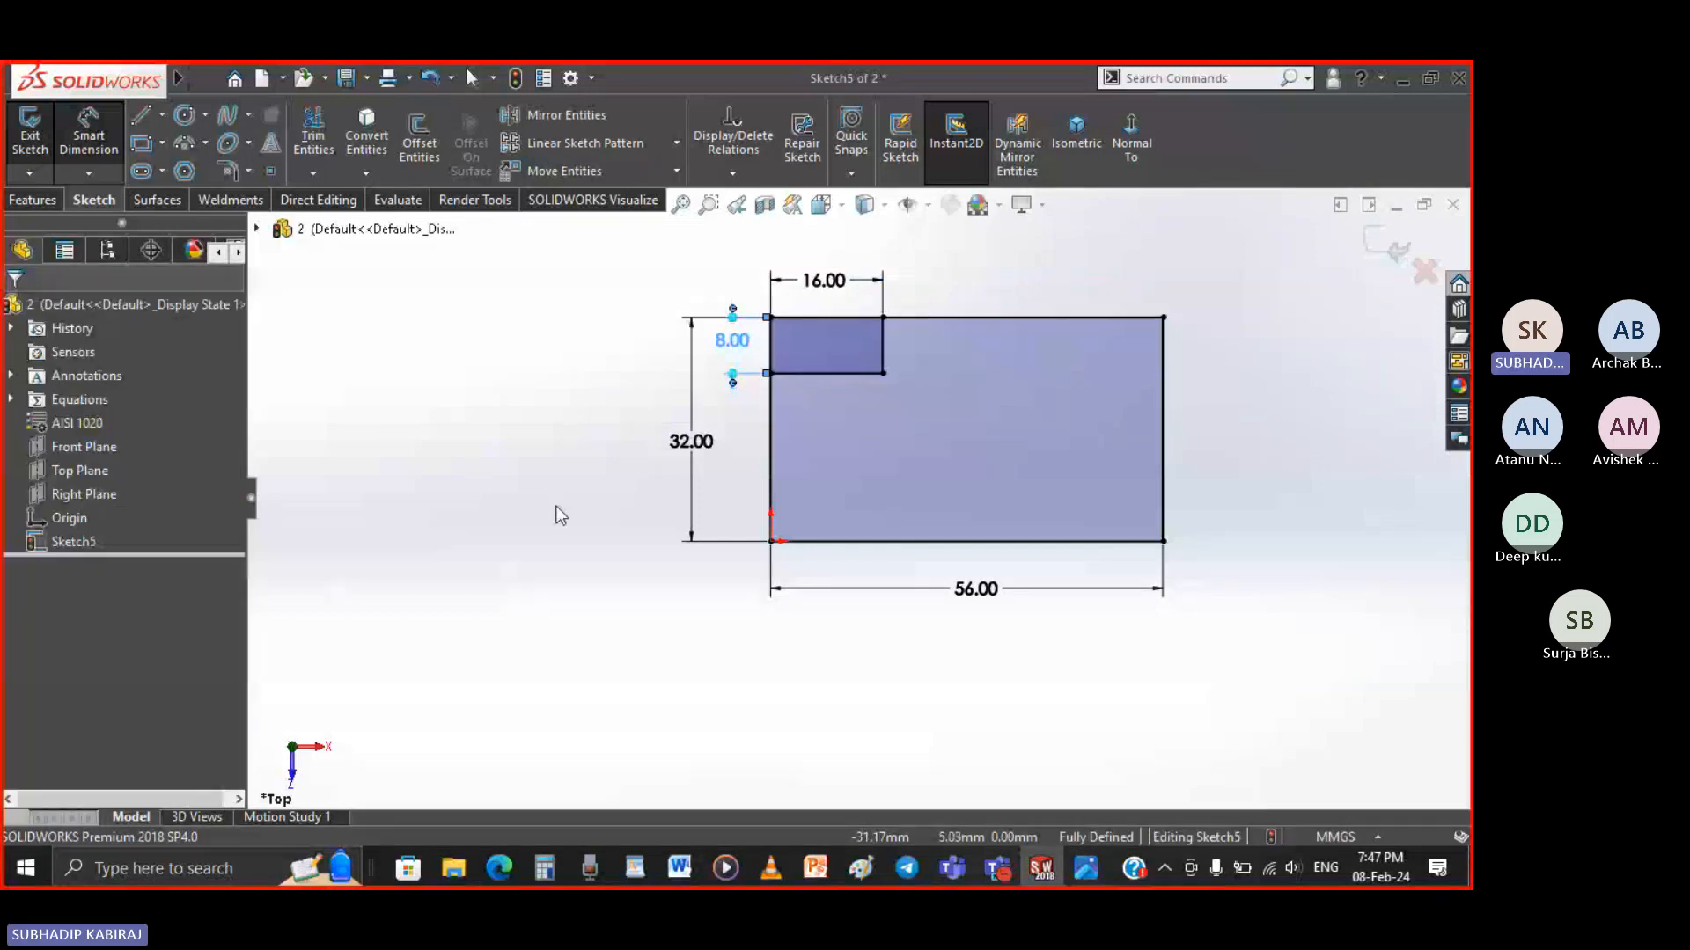
key(Escape)
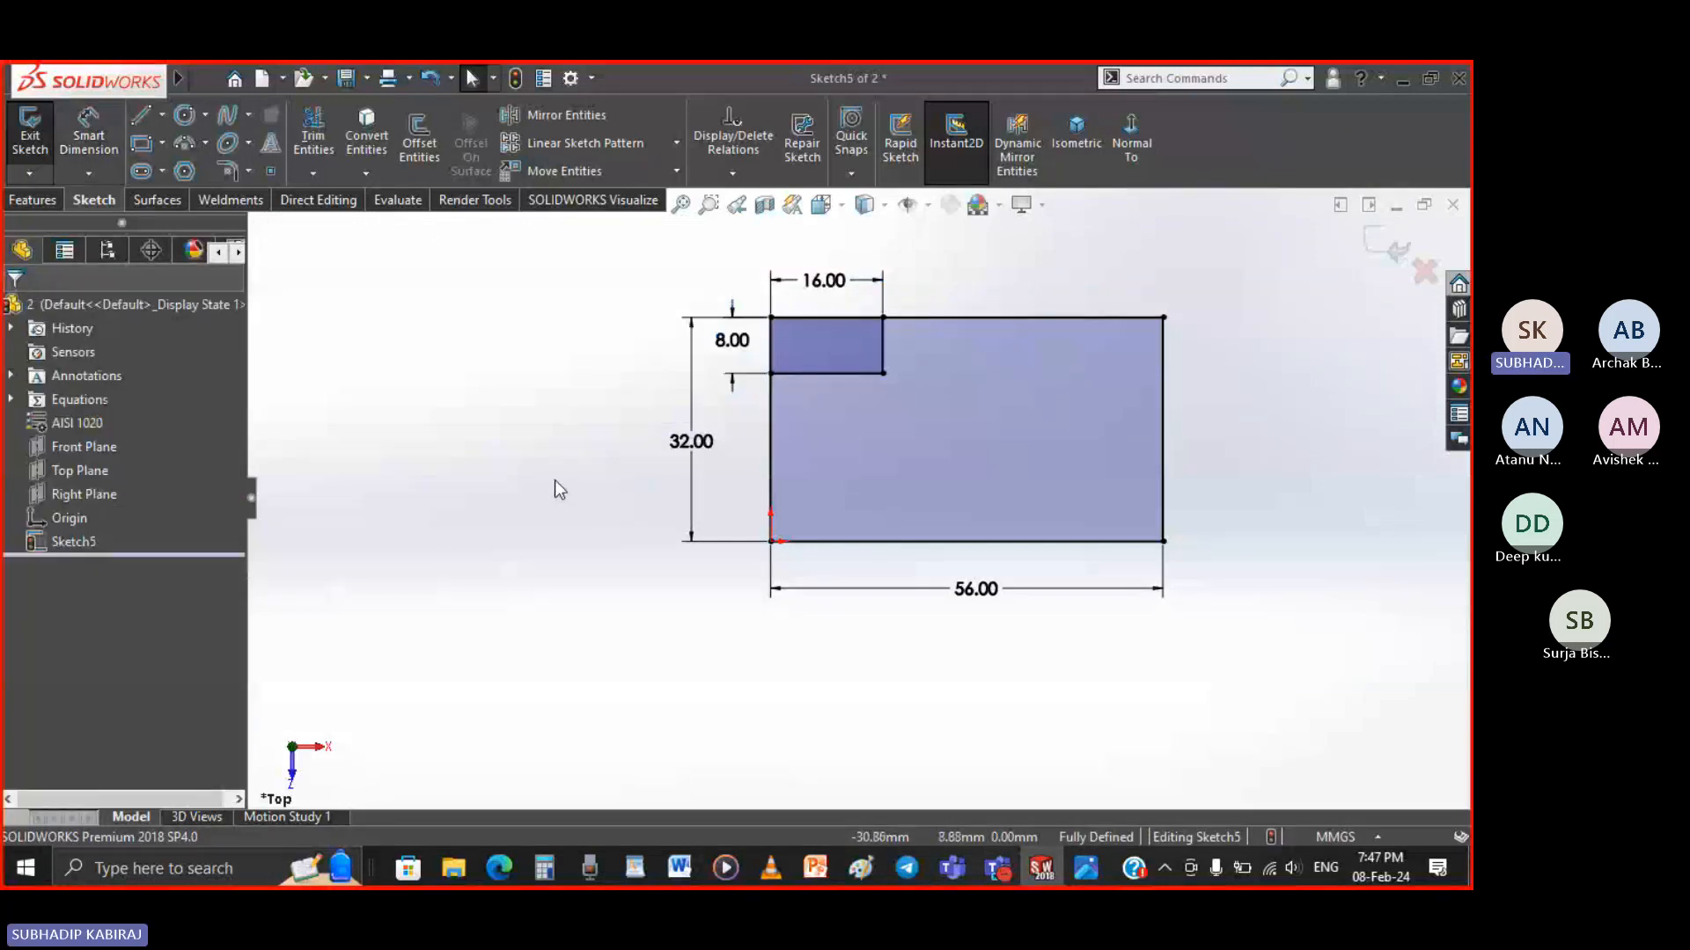
Sketch a free-standing rectangle about 9 mm high inside the base plate for the opening, and check its dimensions in the practice drawing
click(142, 144)
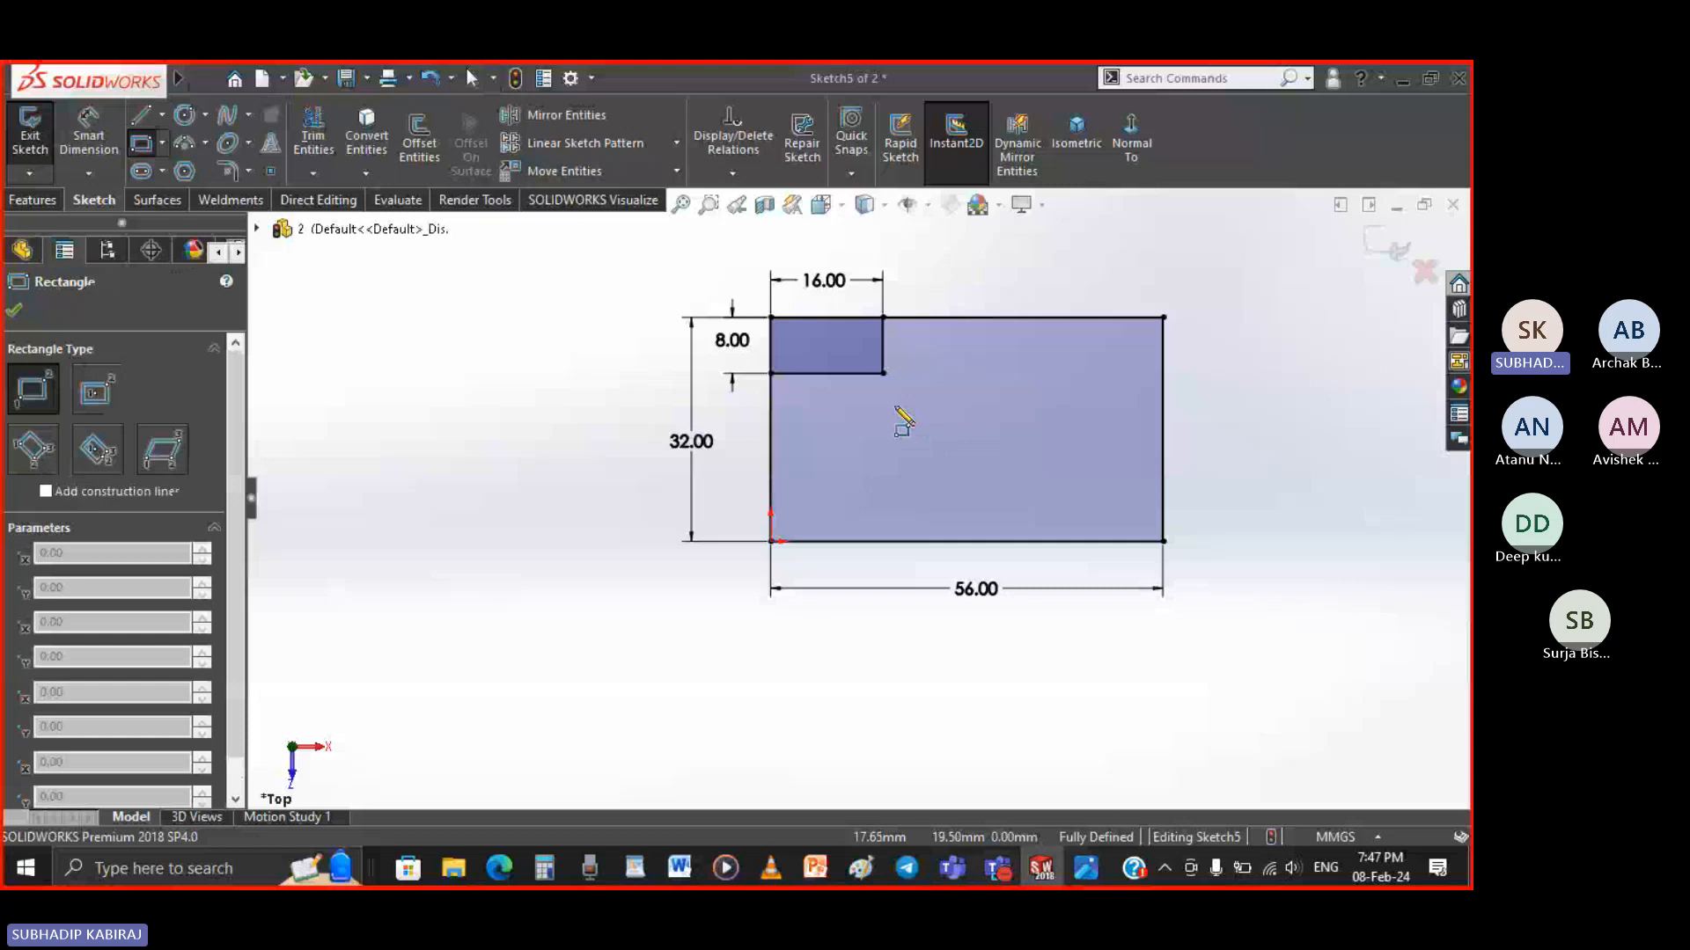
drag(896, 407, 1010, 467)
key(alt+Tab)
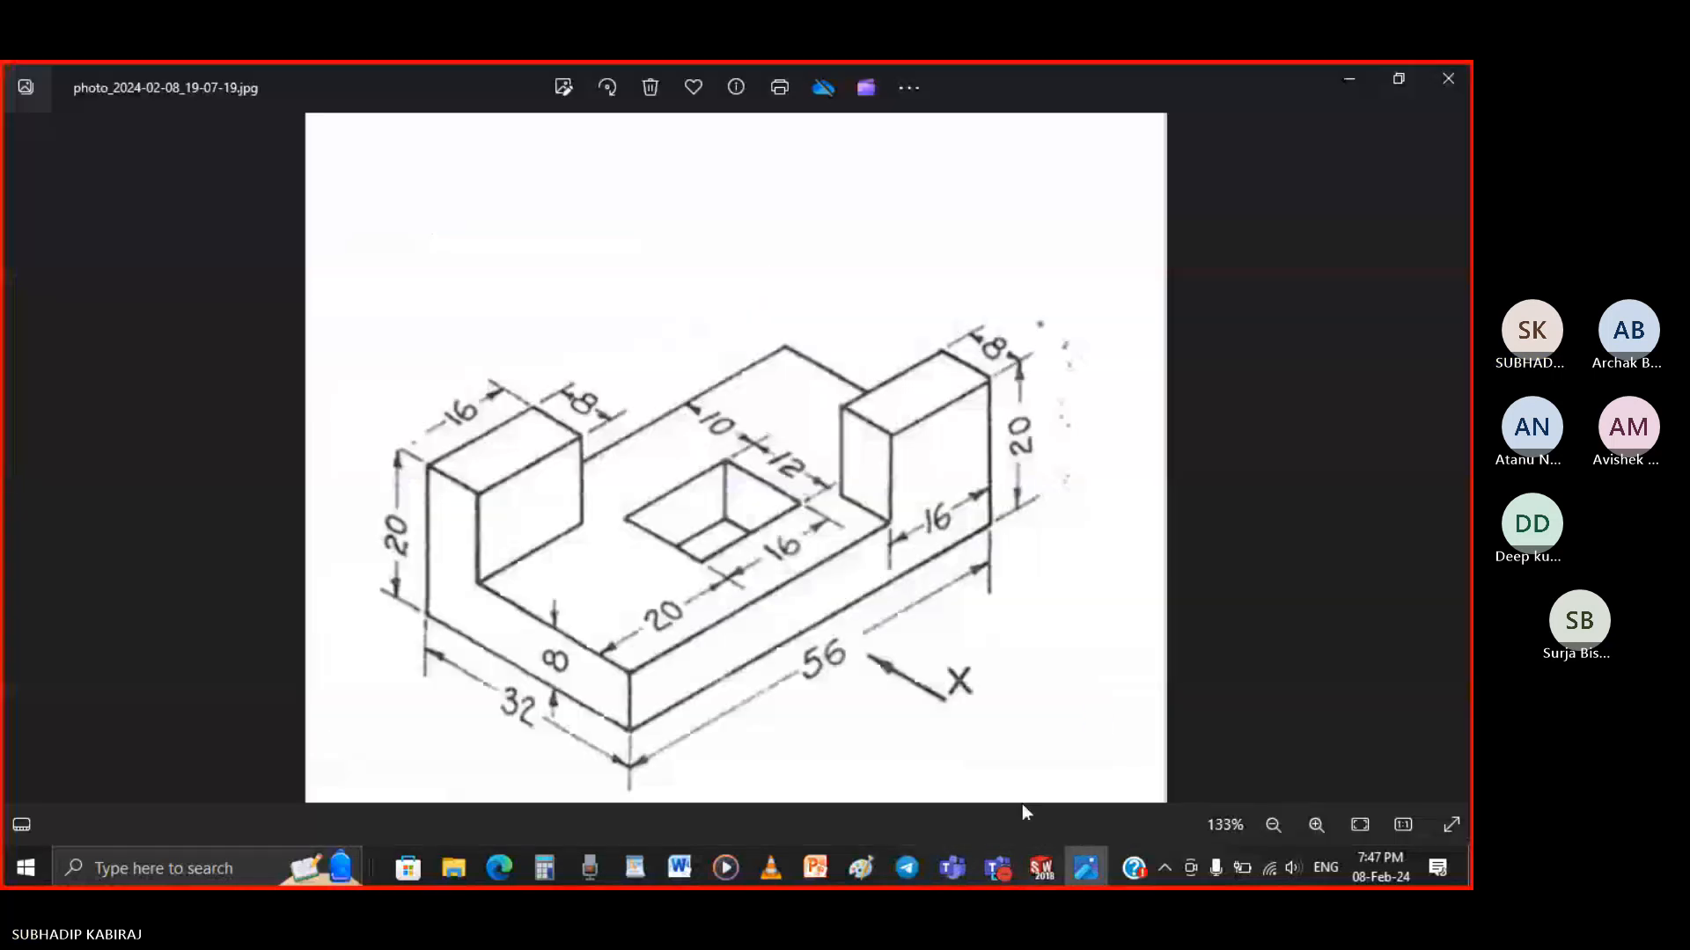
key(alt+Tab)
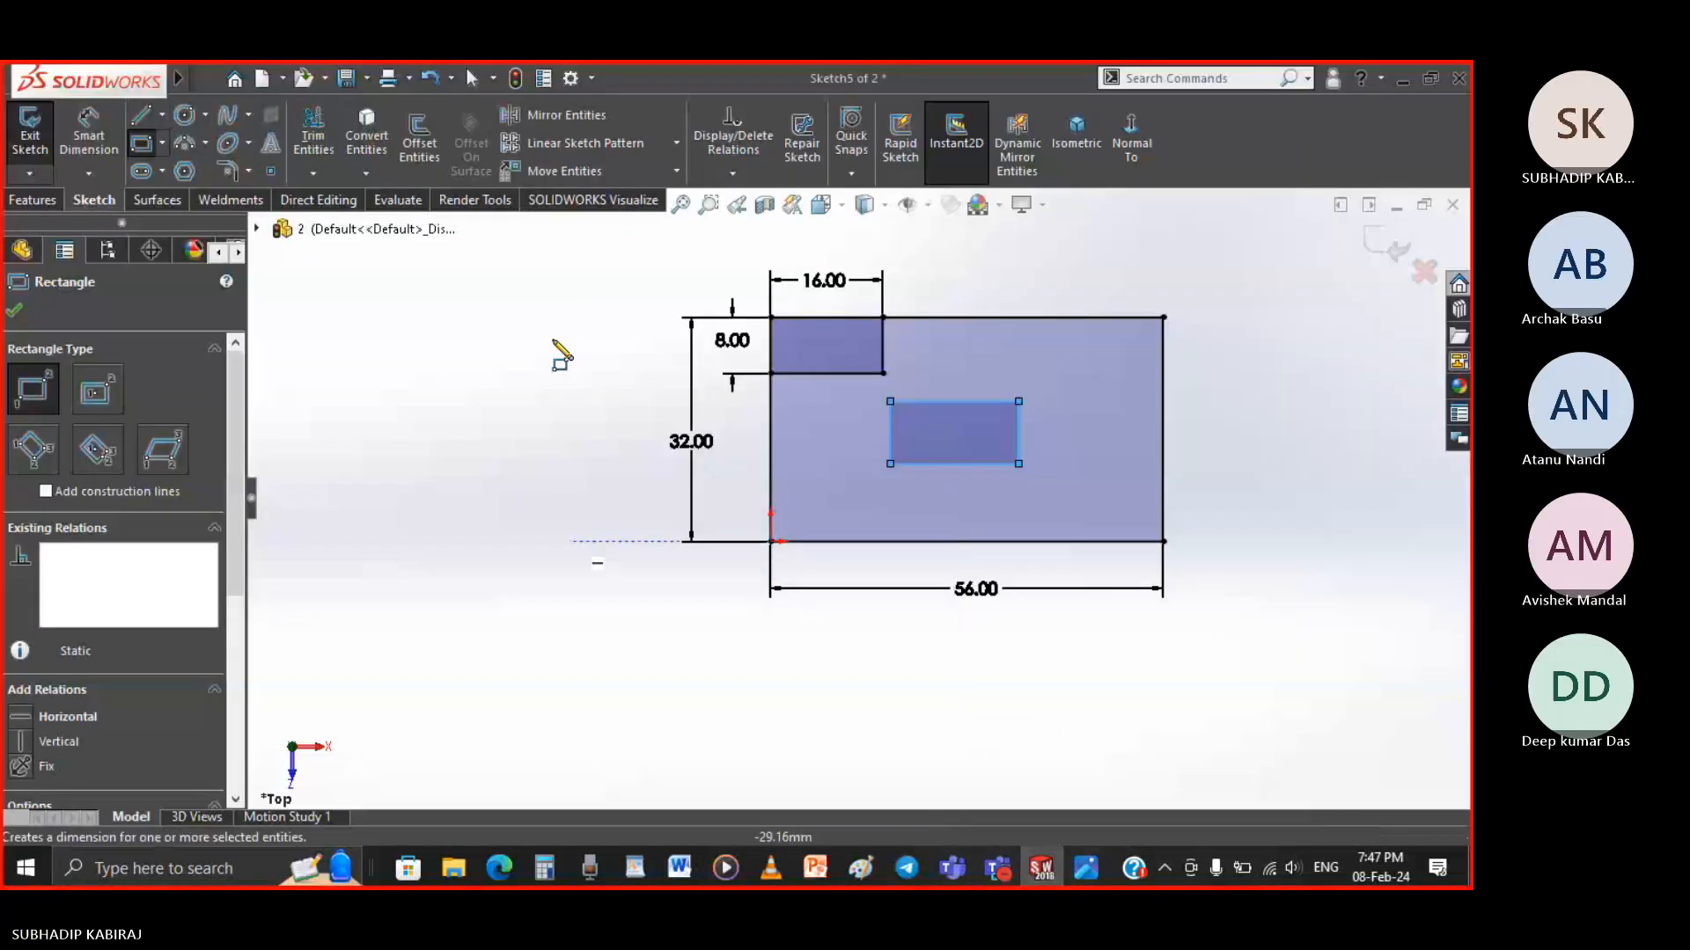
Dimension the vertical side of the opening rectangle as 12 mm
key(Escape)
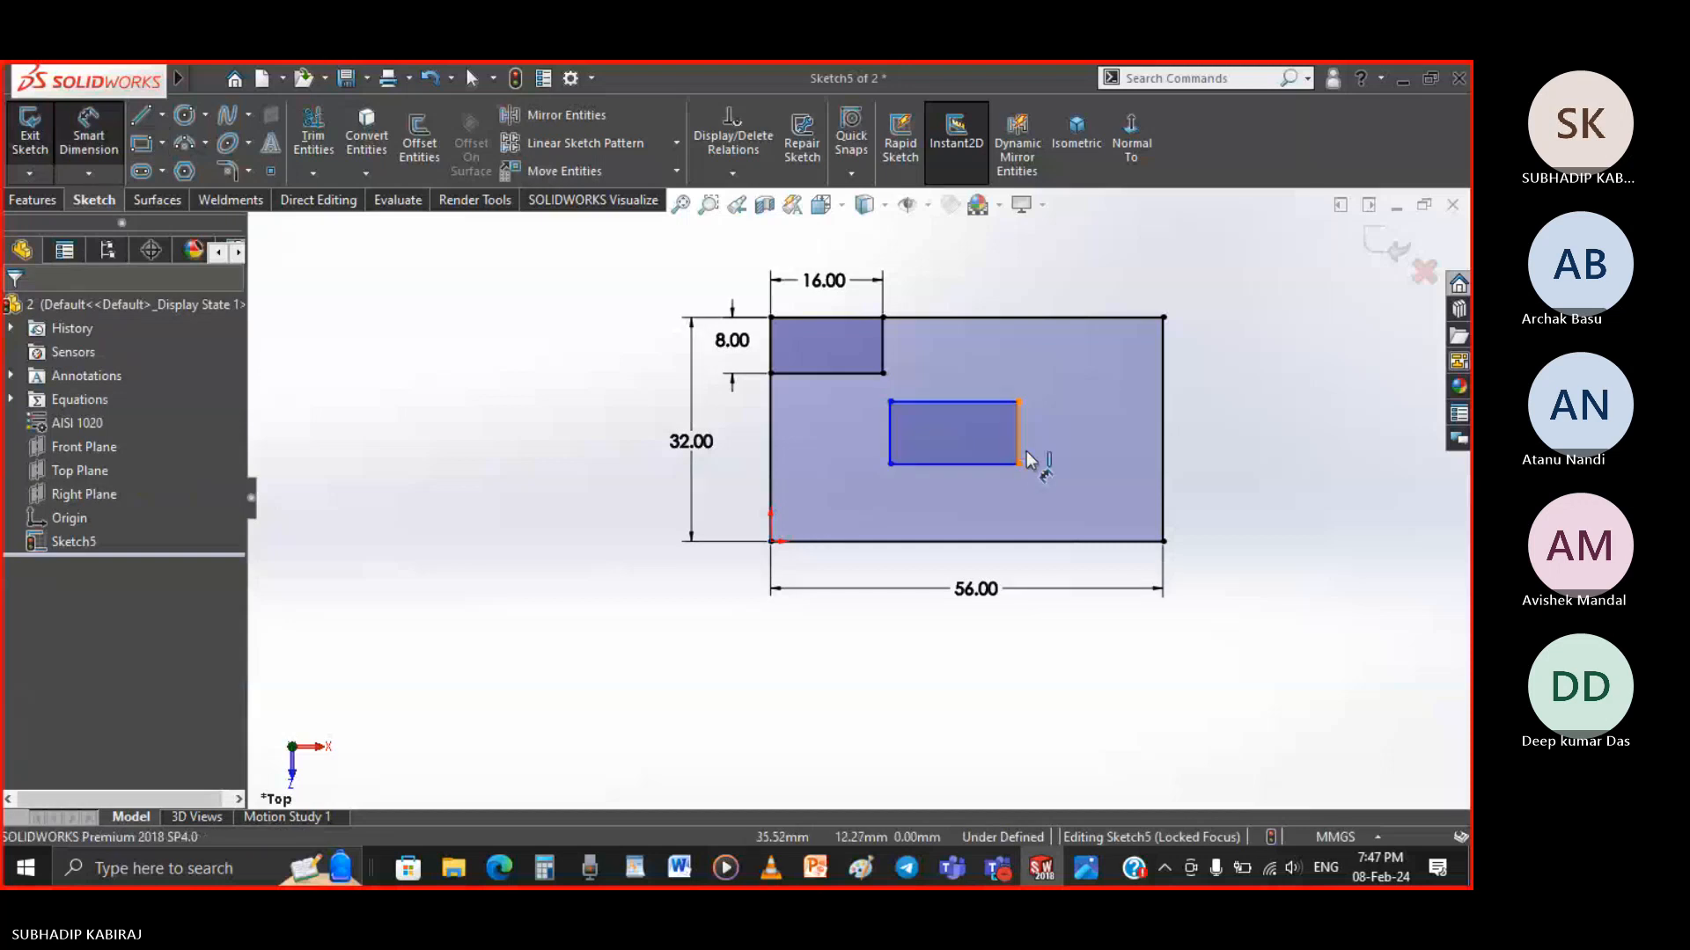
click(1023, 457)
click(867, 442)
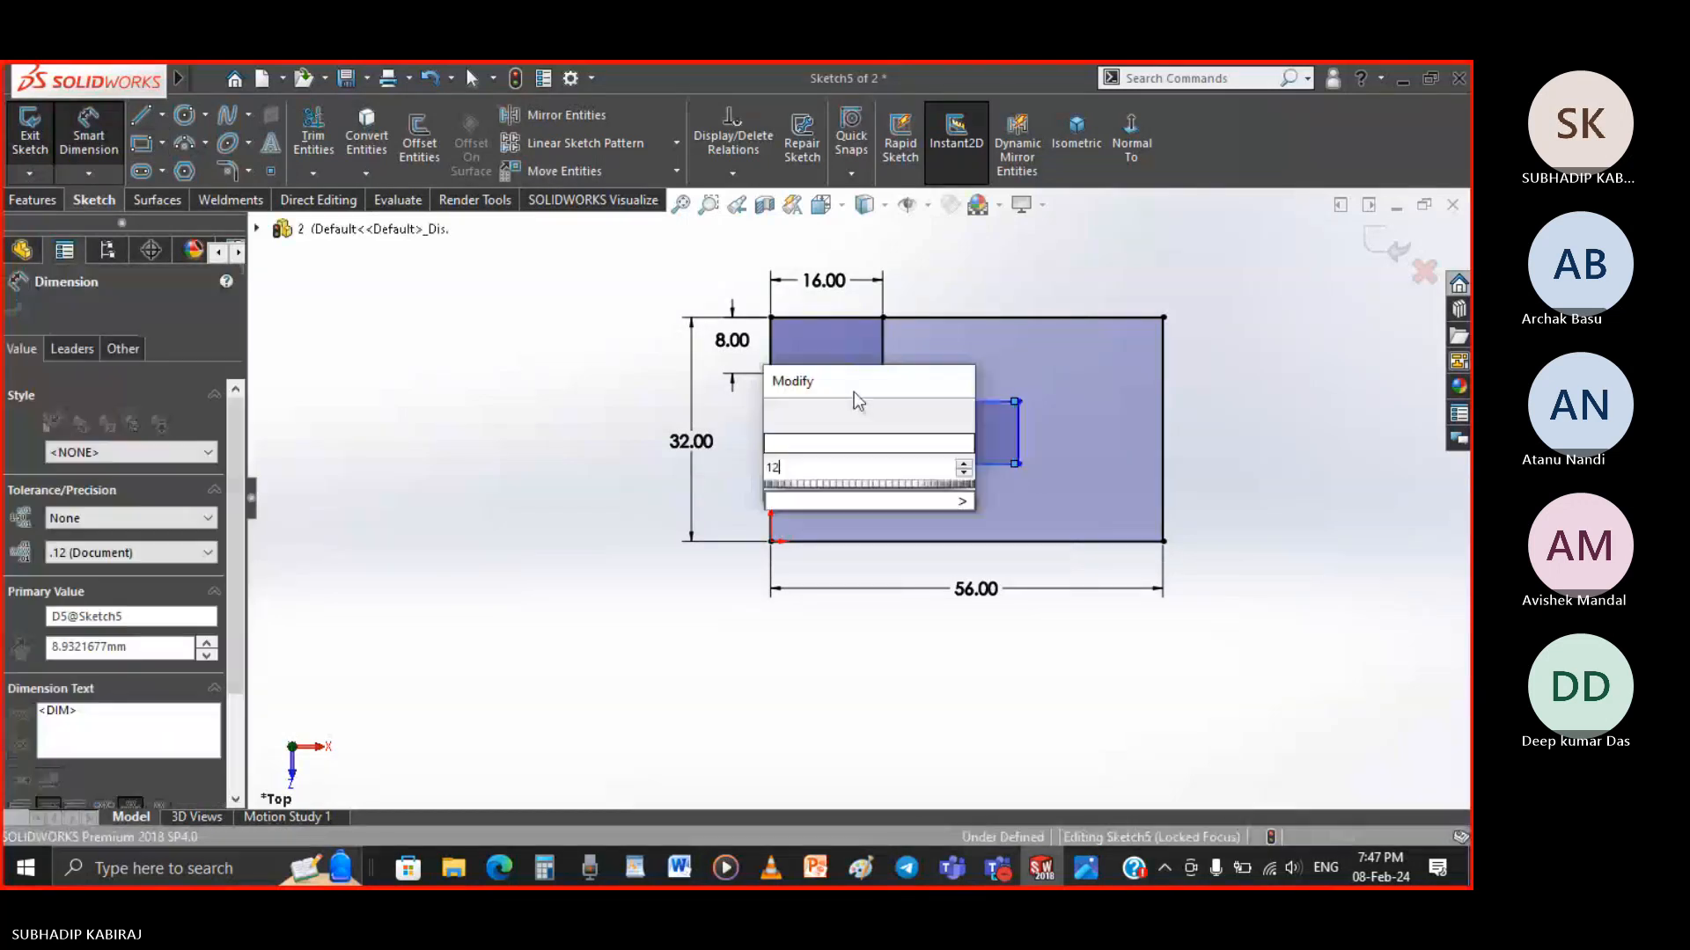
text(12)
key(Return)
Dimension the horizontal side of the opening rectangle as 16 mm and leave the dimension command
click(937, 464)
click(942, 484)
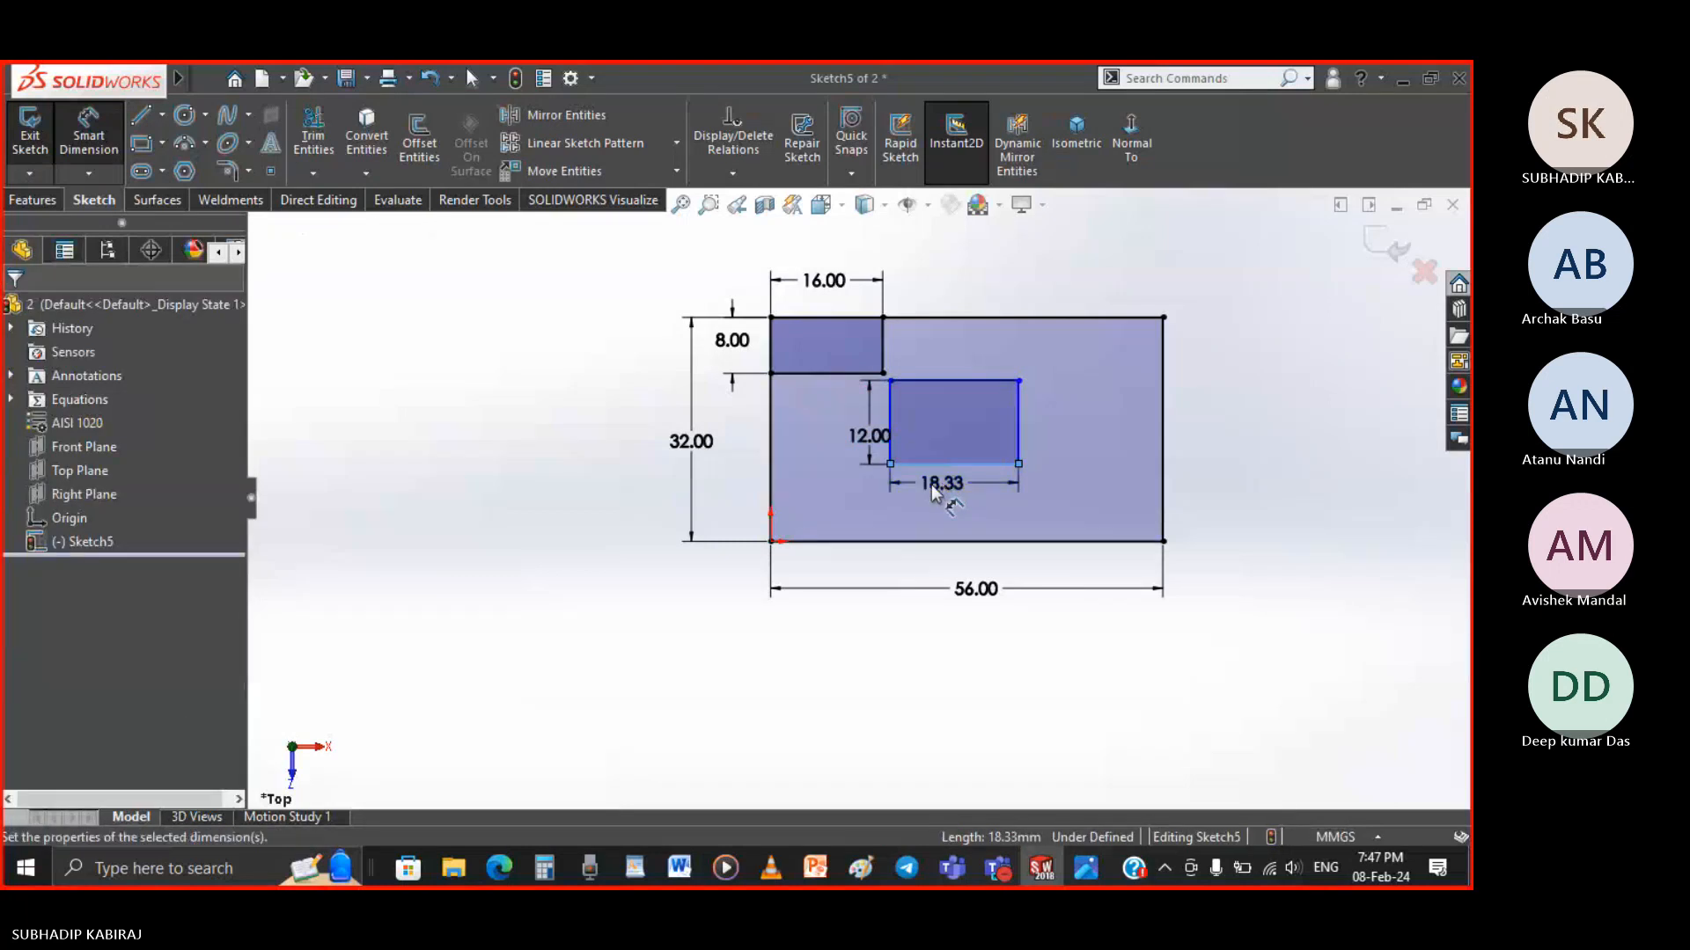
double_click(937, 484)
text(16)
key(Return)
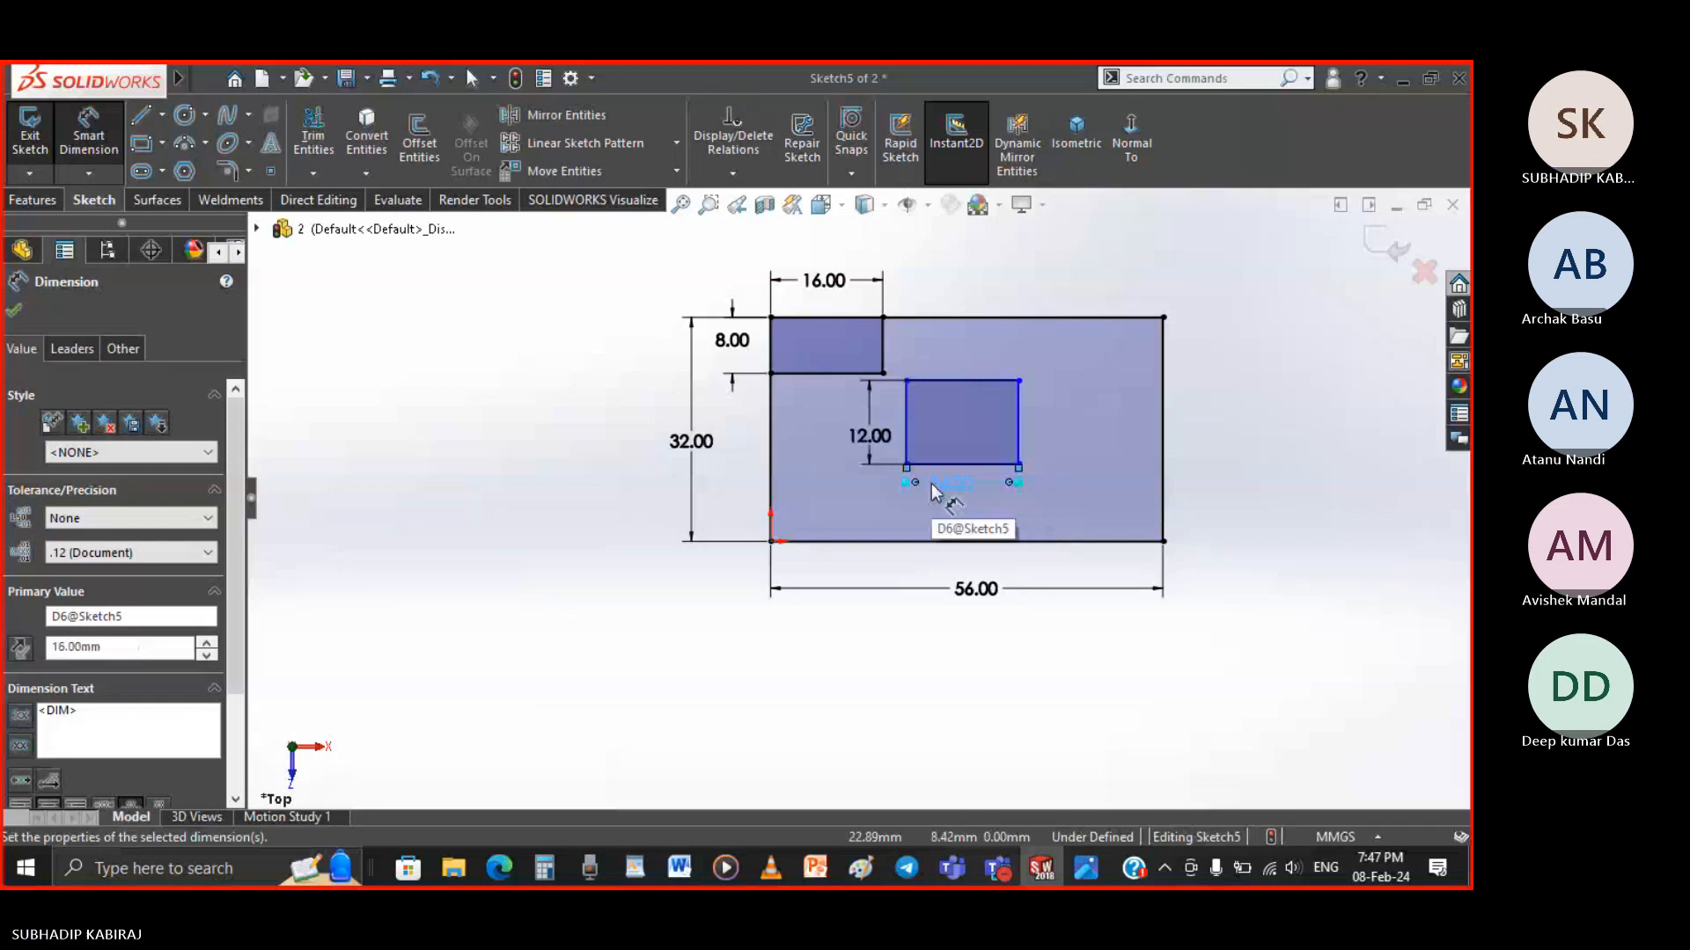
key(Escape)
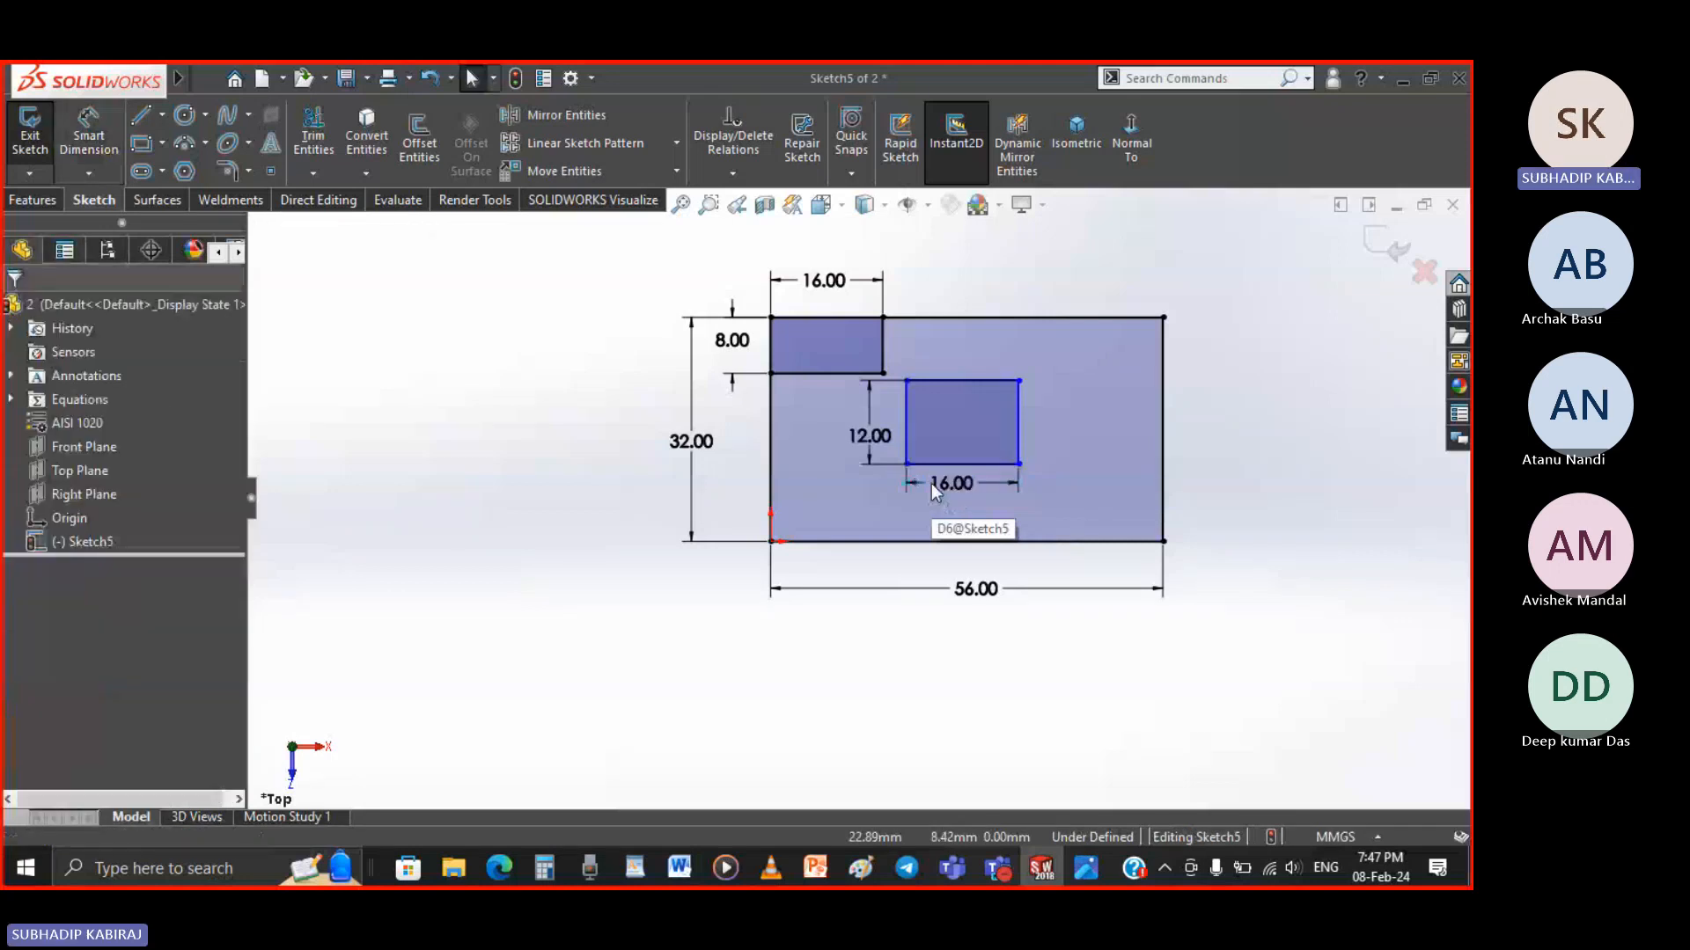
Check the opening's position in the practice drawing and add a horizontal relation between the midpoints of the opening's and plate's right edges
scroll(988, 442, down, 2)
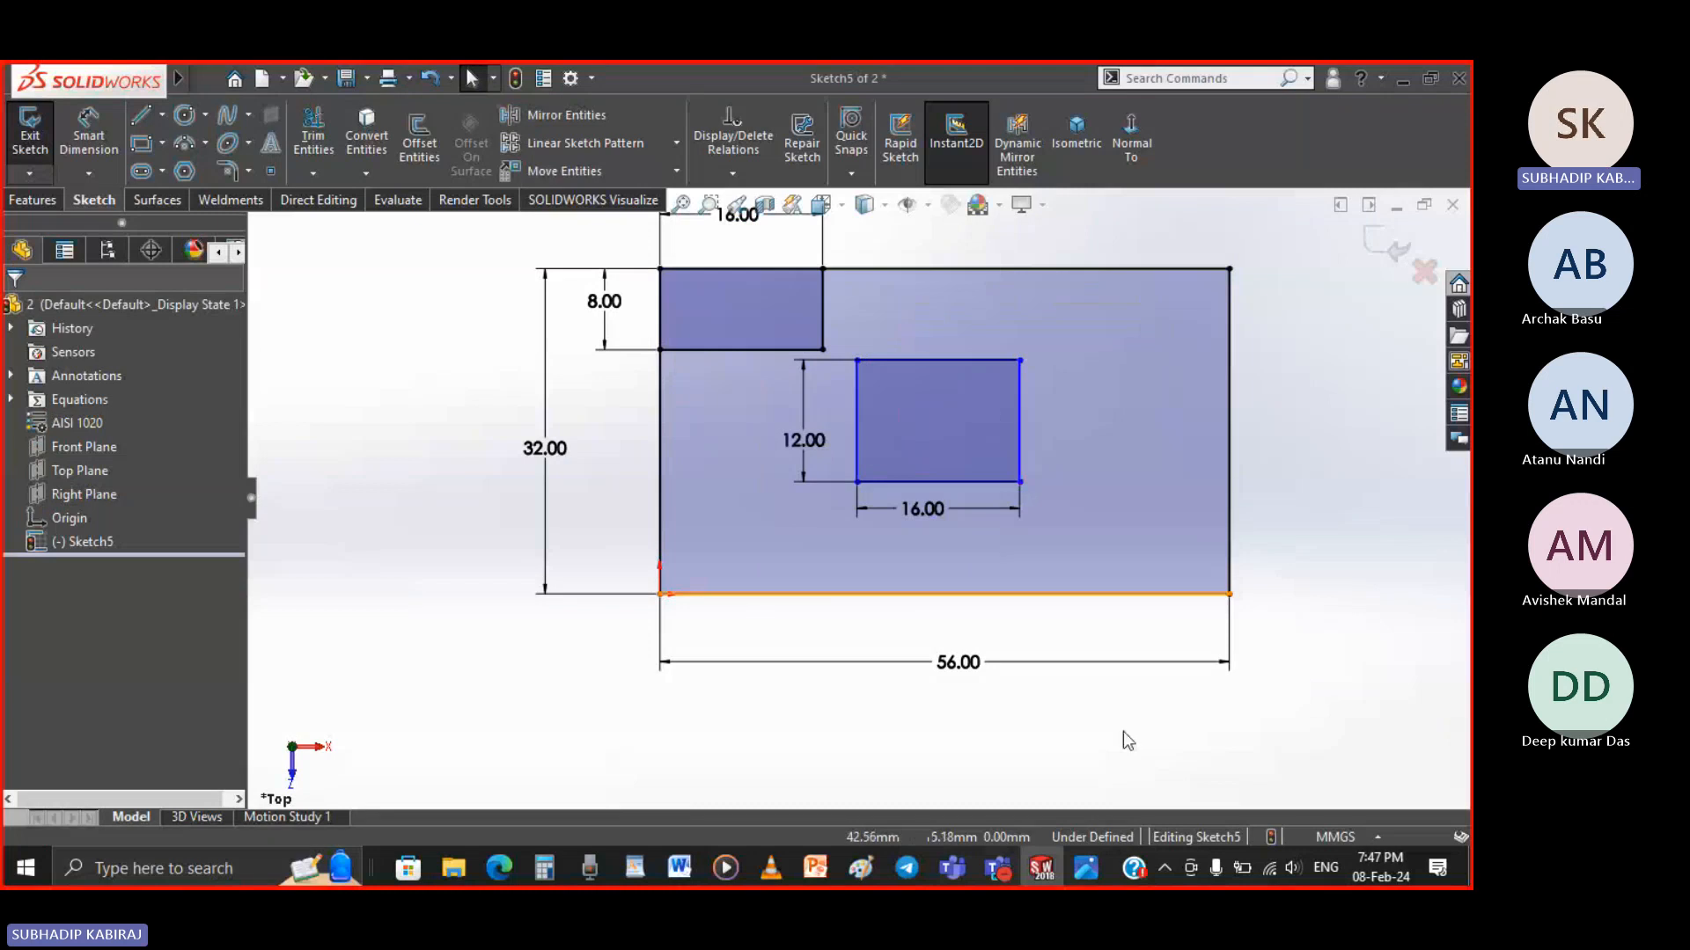
click(1086, 869)
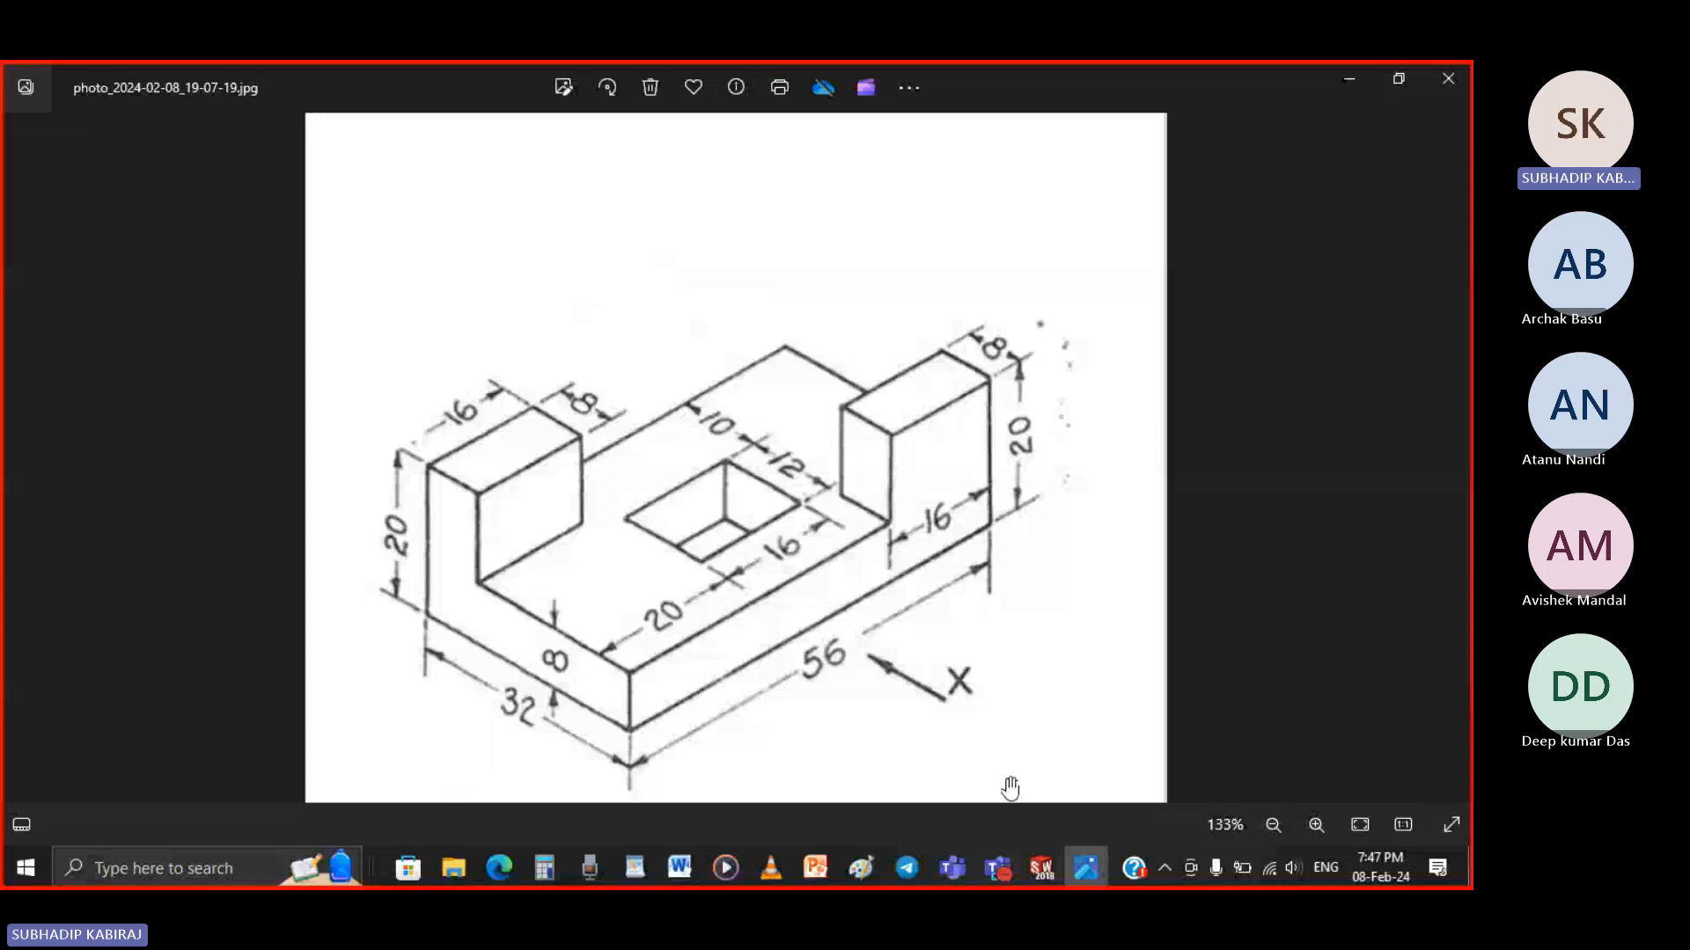
click(1041, 868)
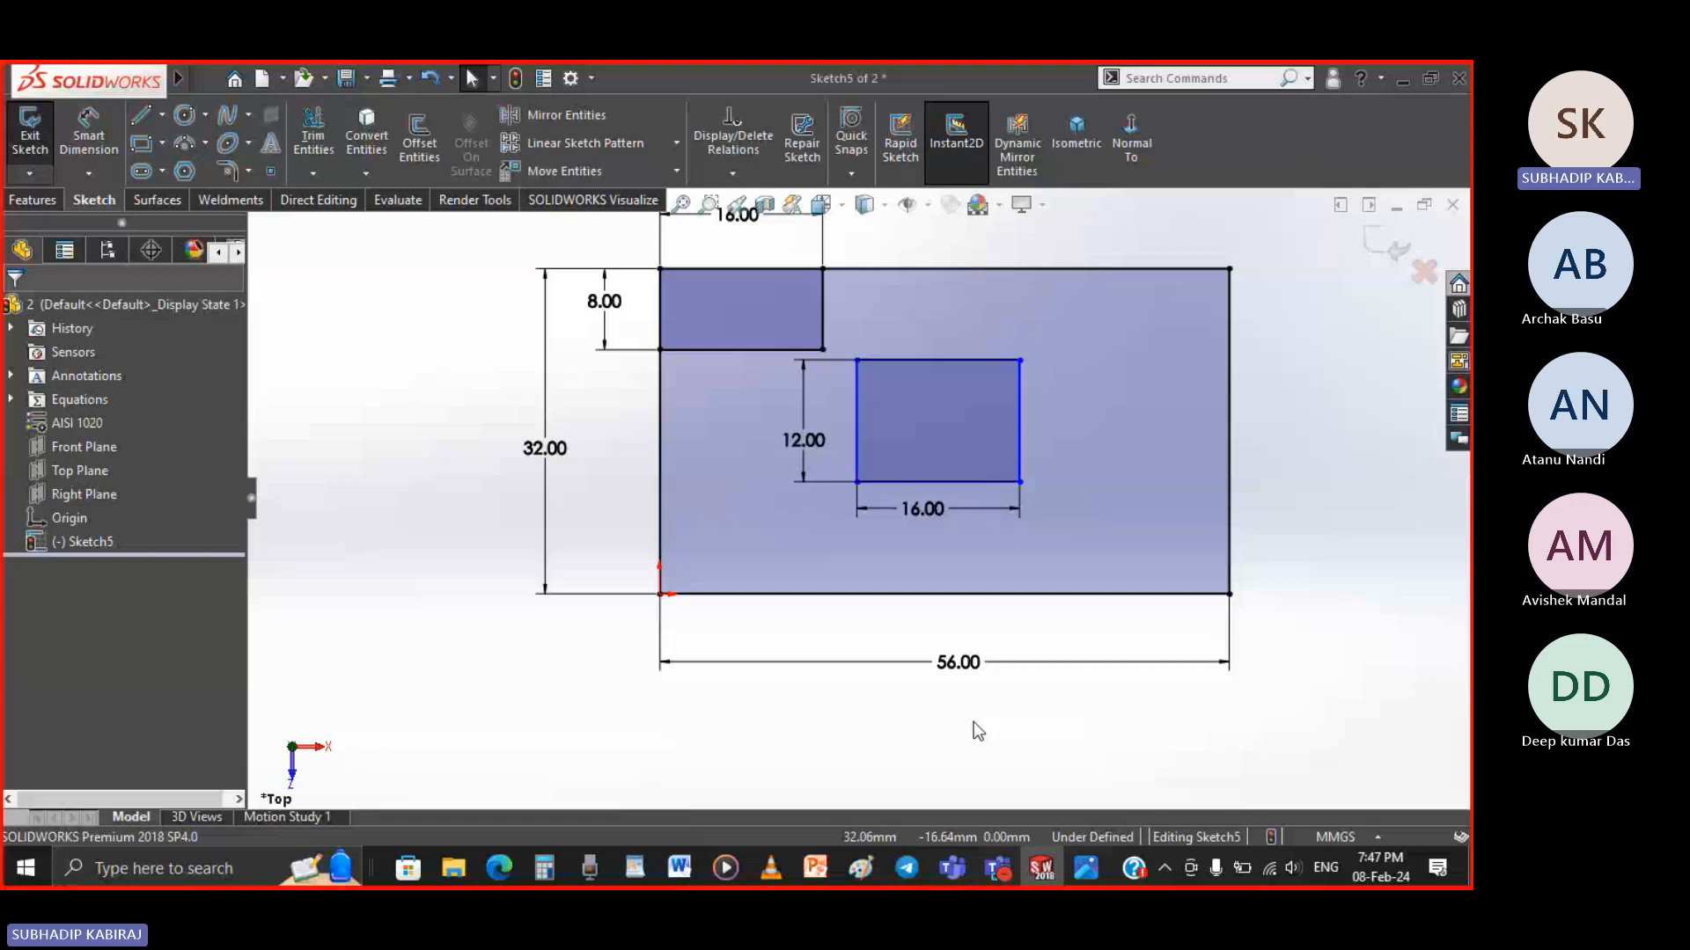
click(732, 173)
click(741, 224)
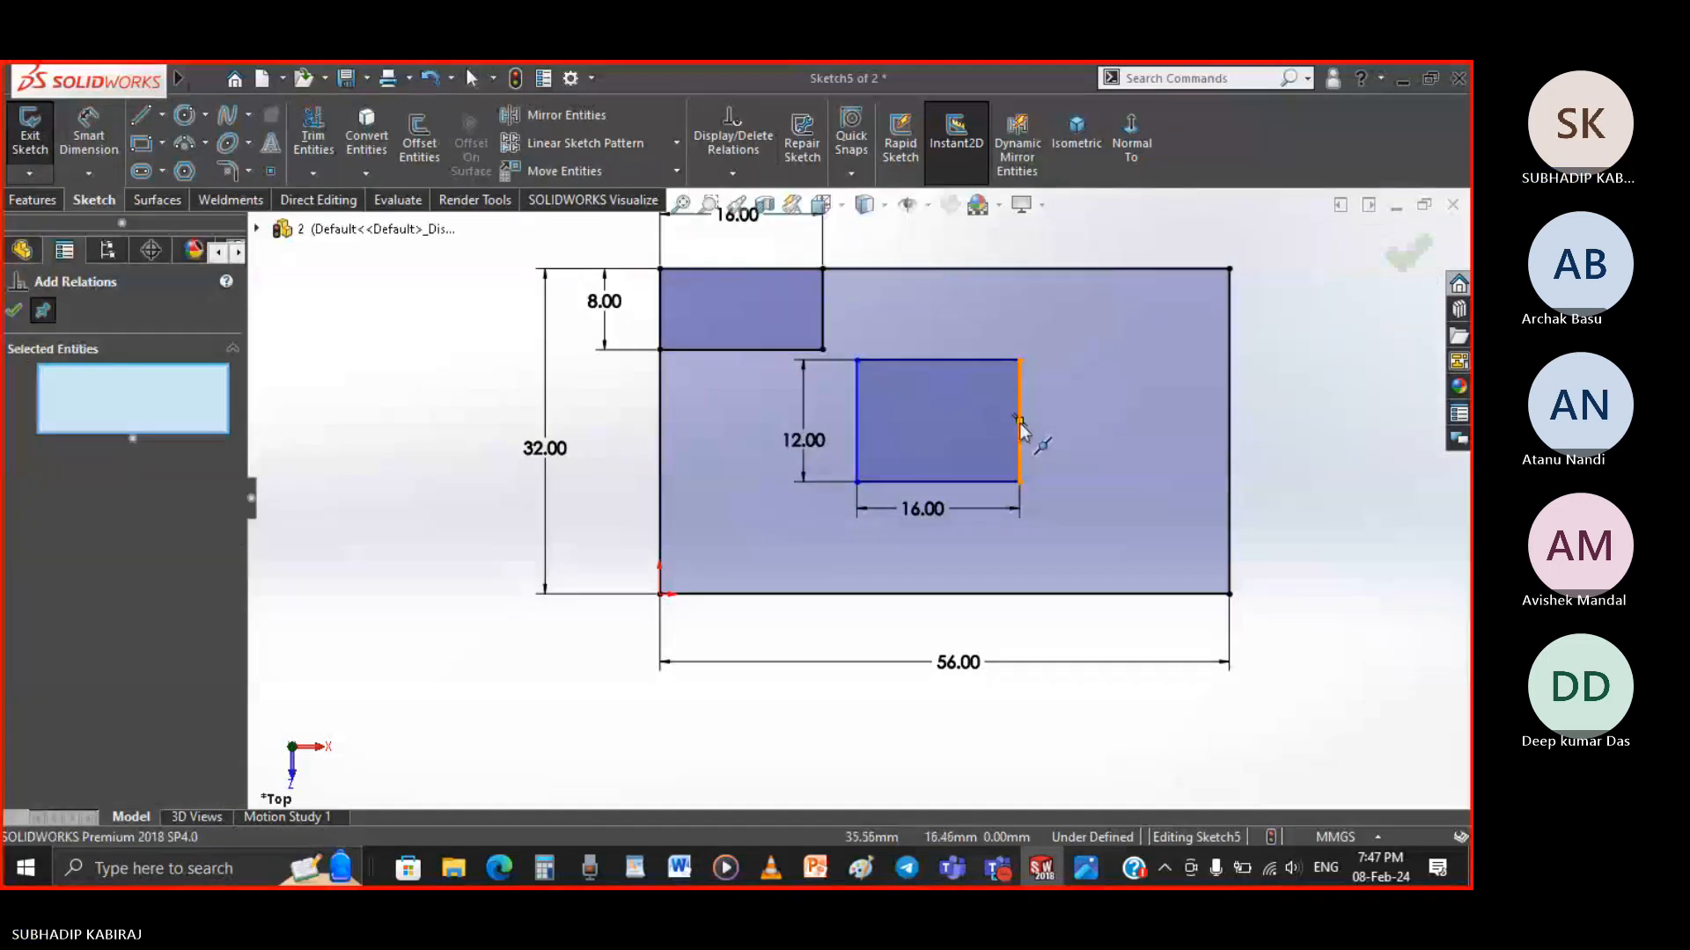
click(1019, 421)
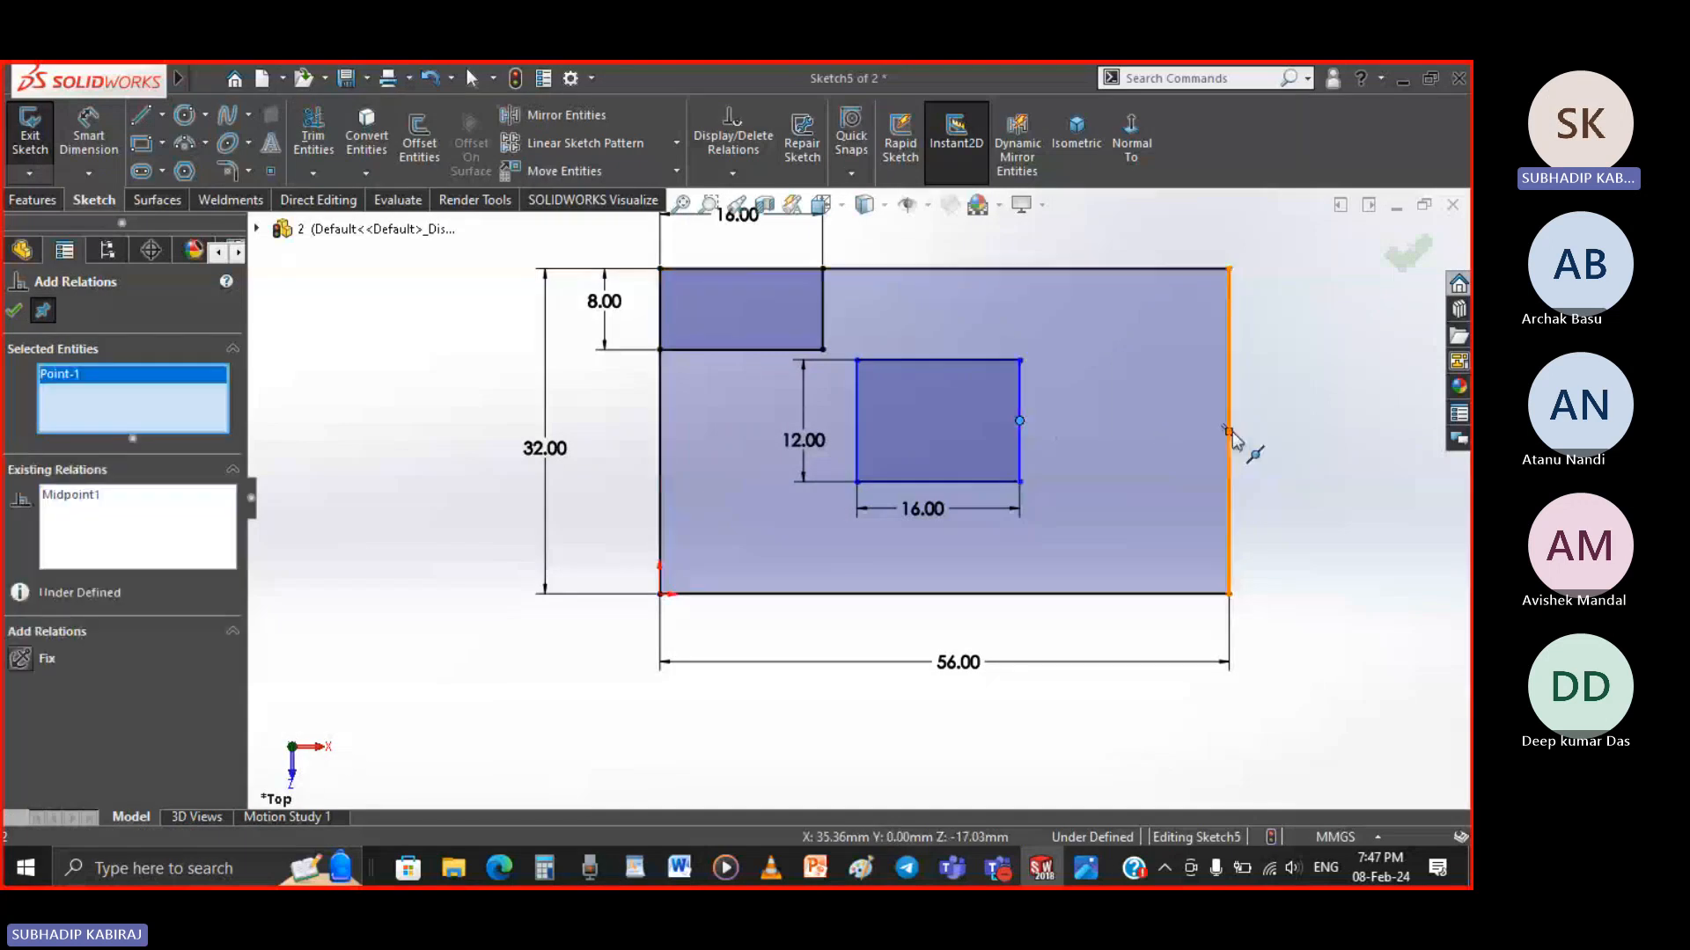
click(1229, 431)
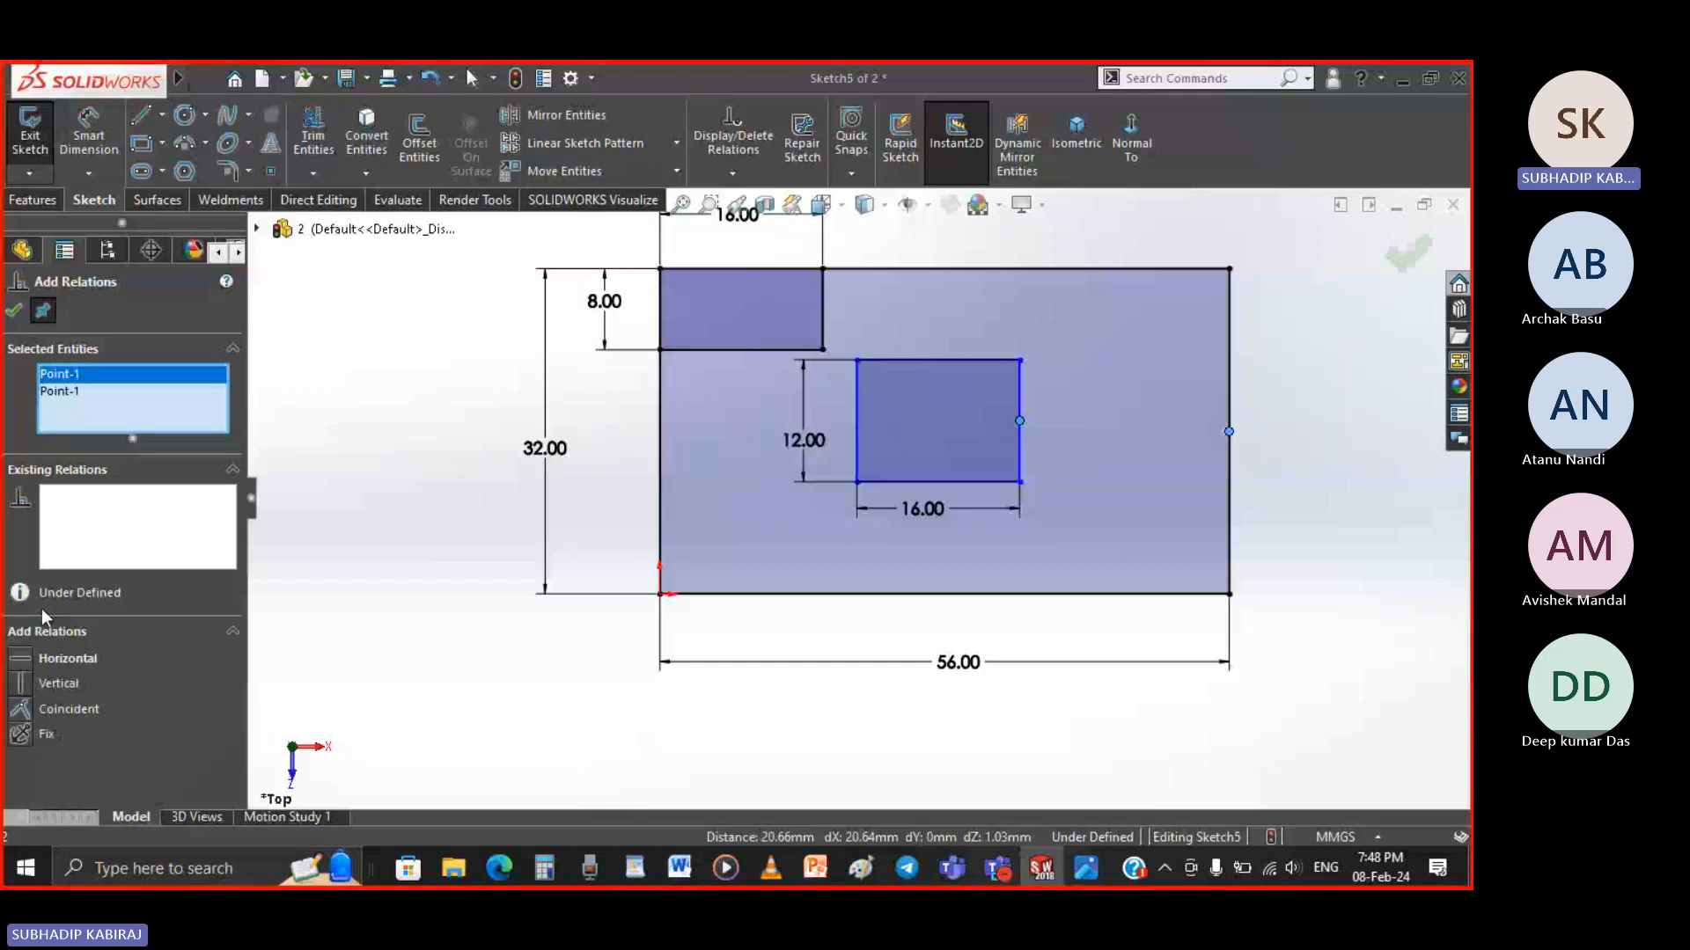
click(68, 659)
click(14, 310)
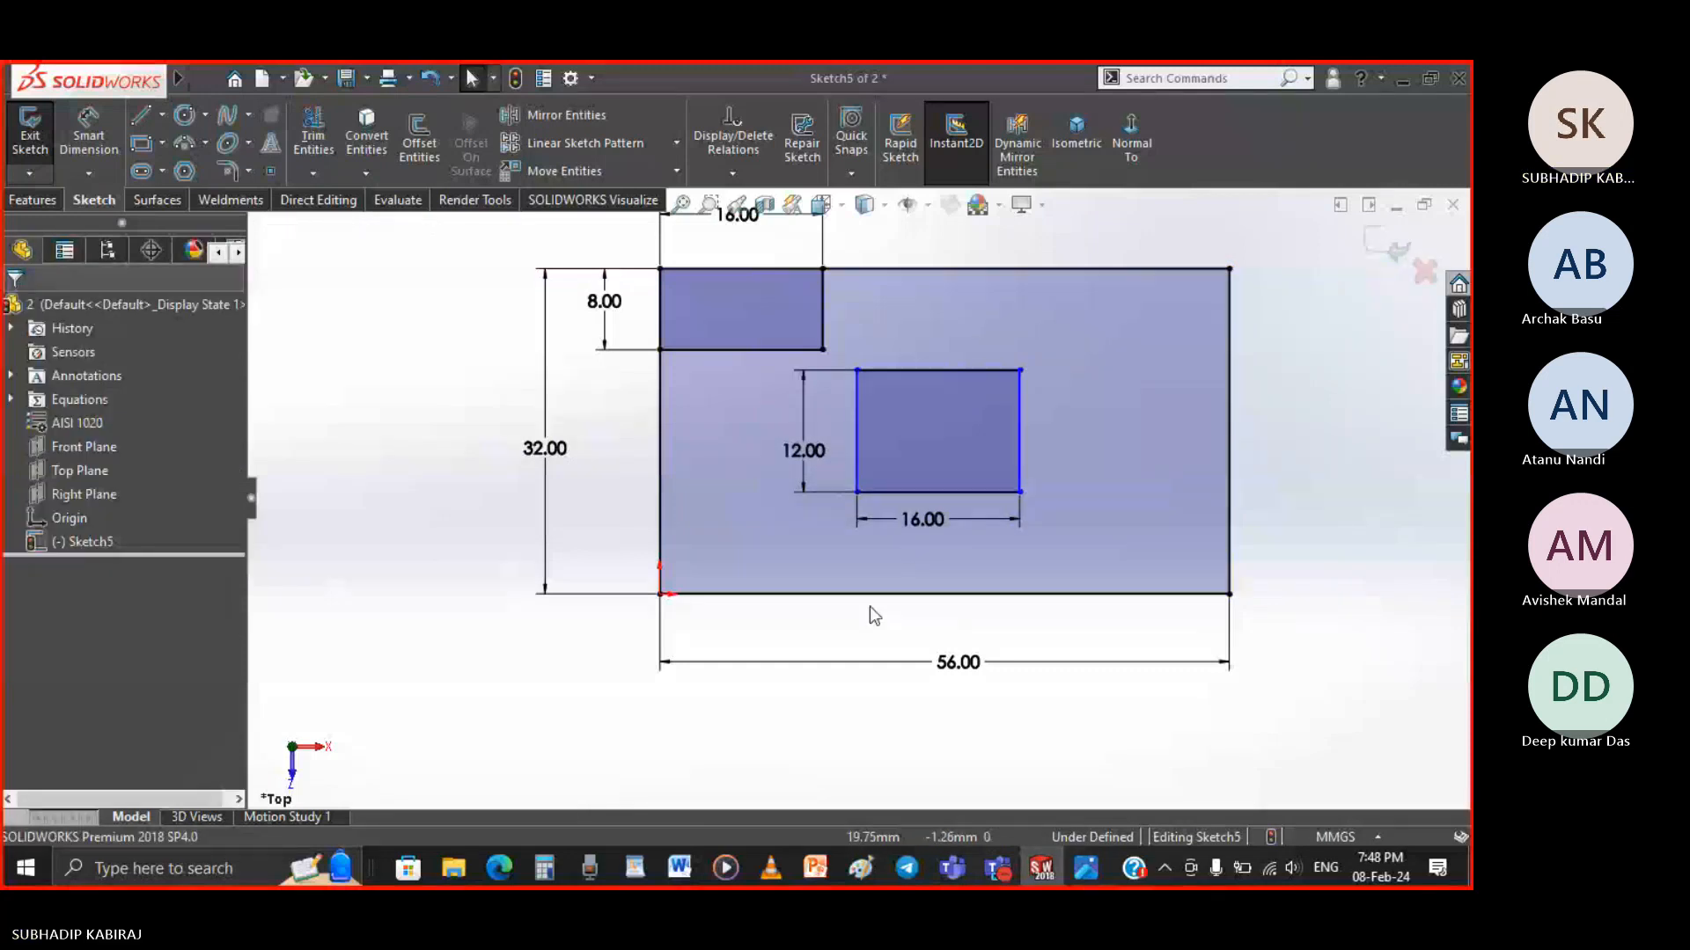
Add a vertical relation between the midpoints of the opening's lower edge and the plate's lower edge
click(938, 492)
click(944, 594)
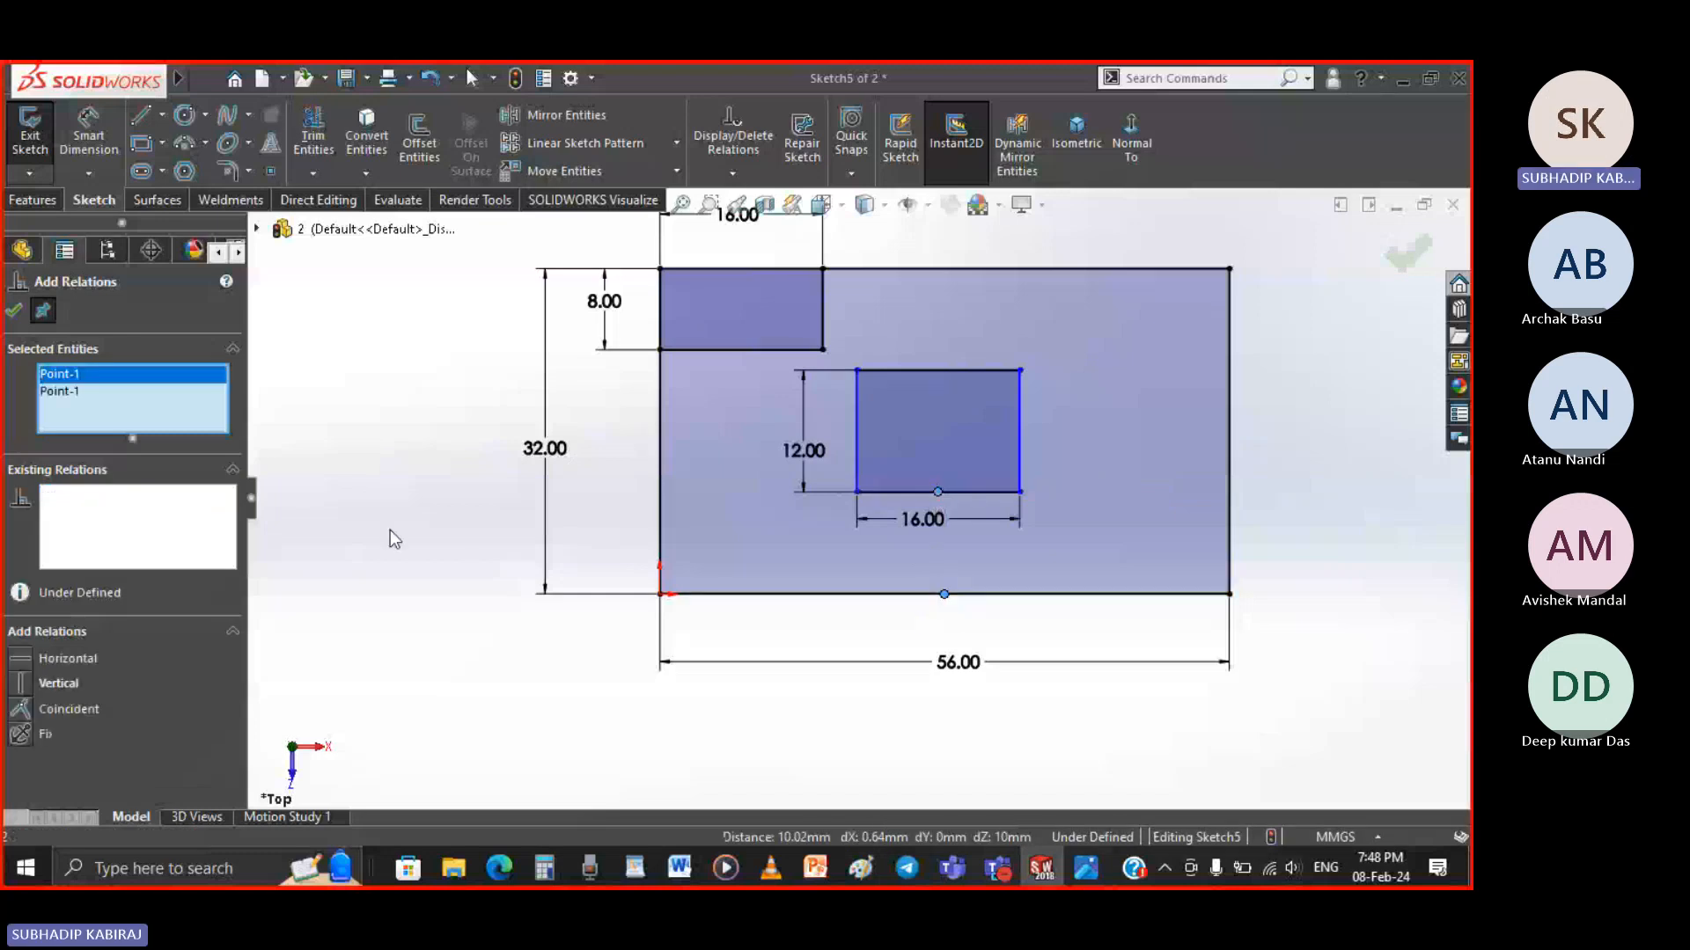
click(52, 683)
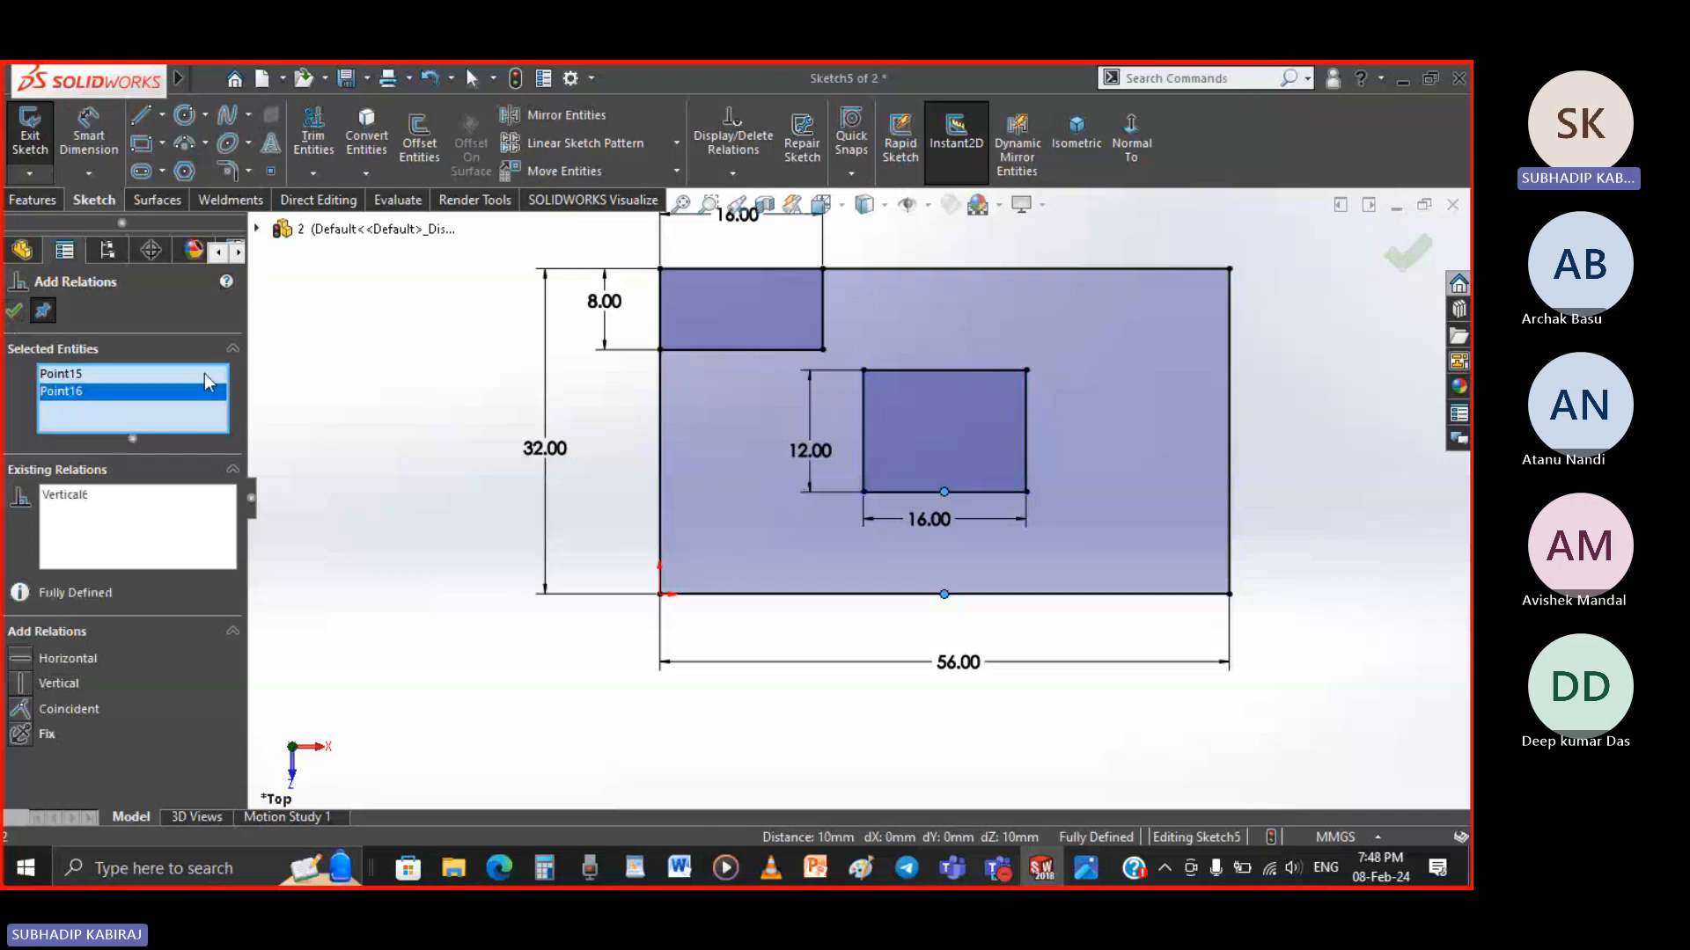
click(16, 311)
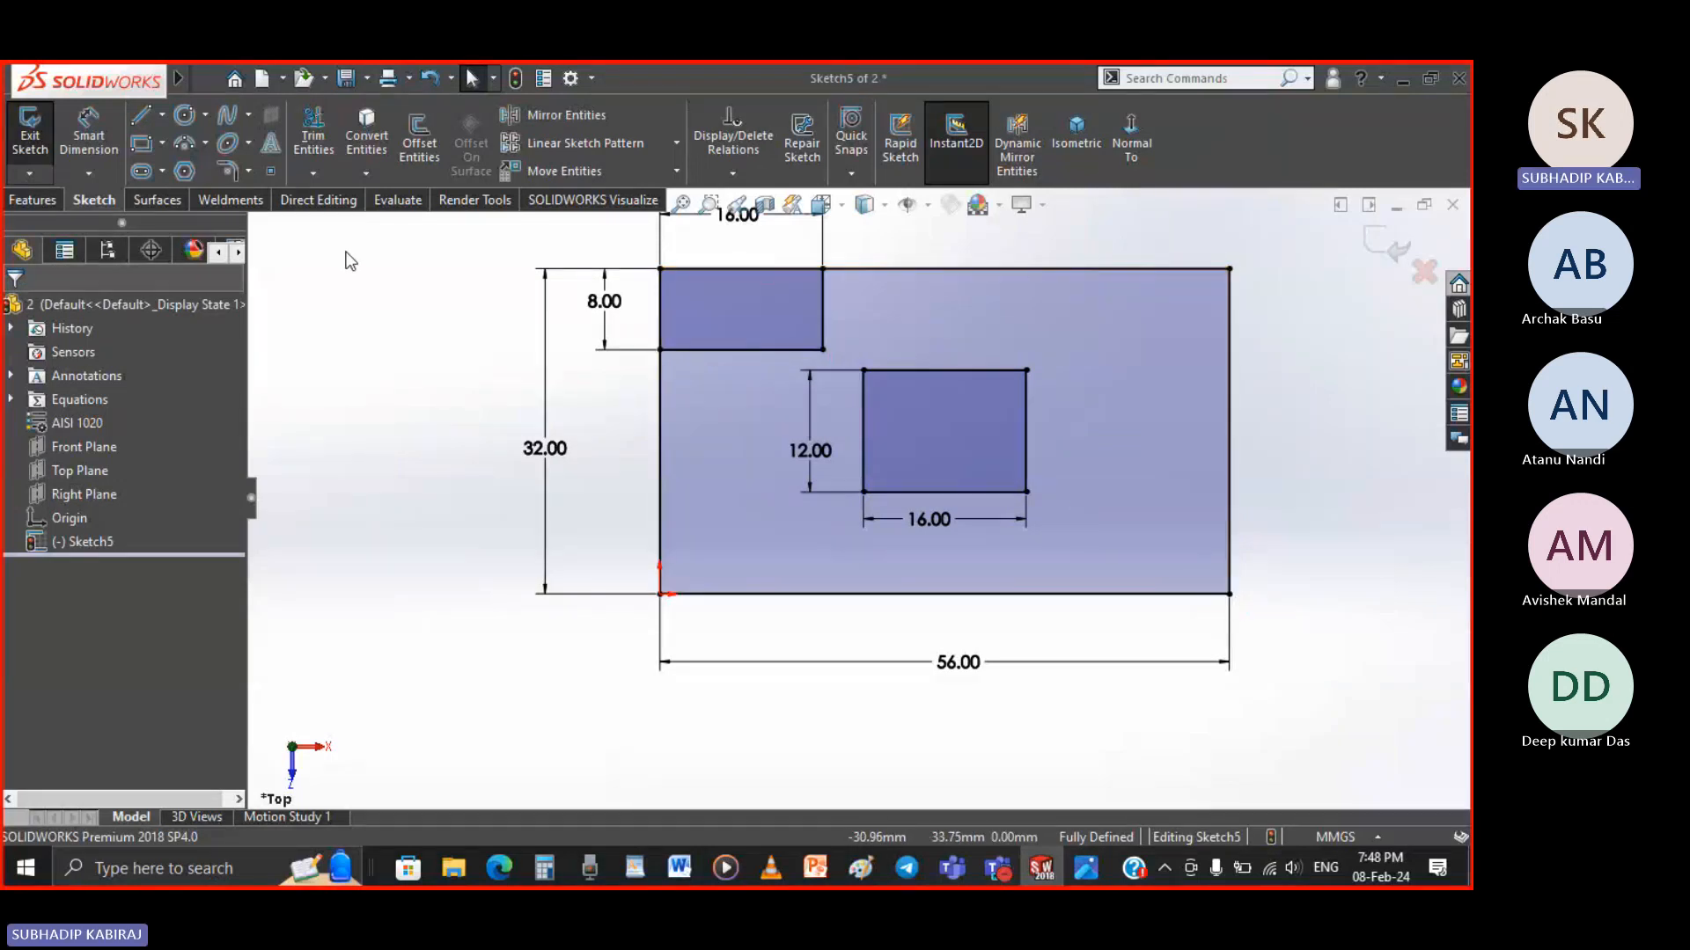
click(676, 170)
click(572, 231)
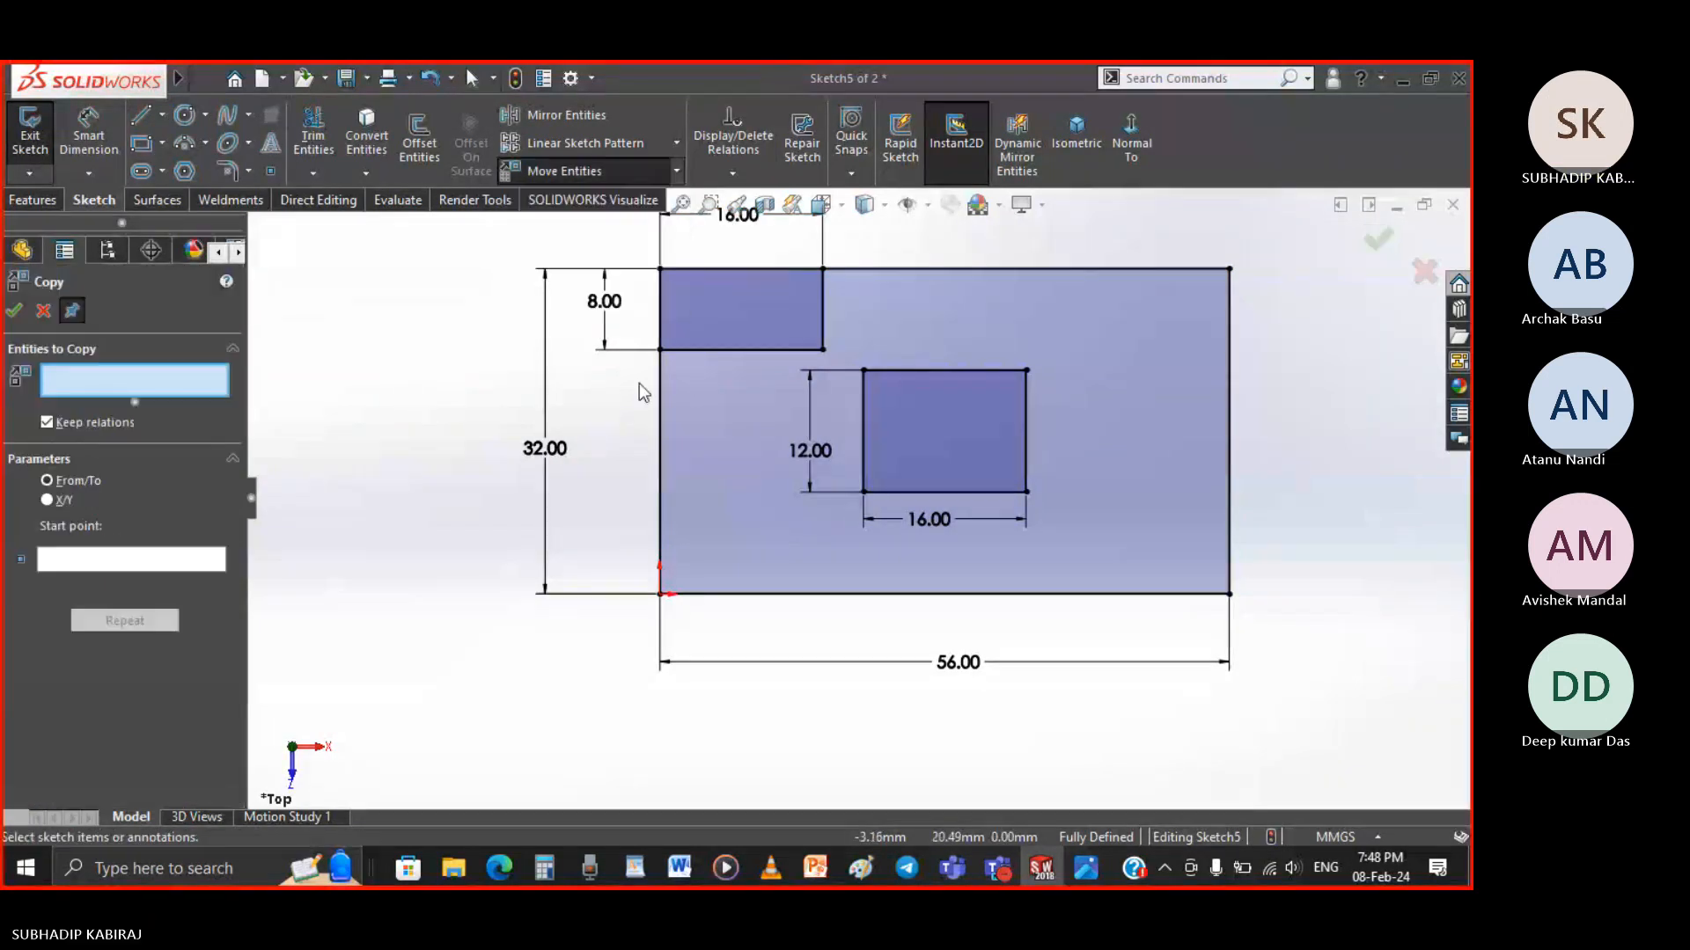
click(691, 350)
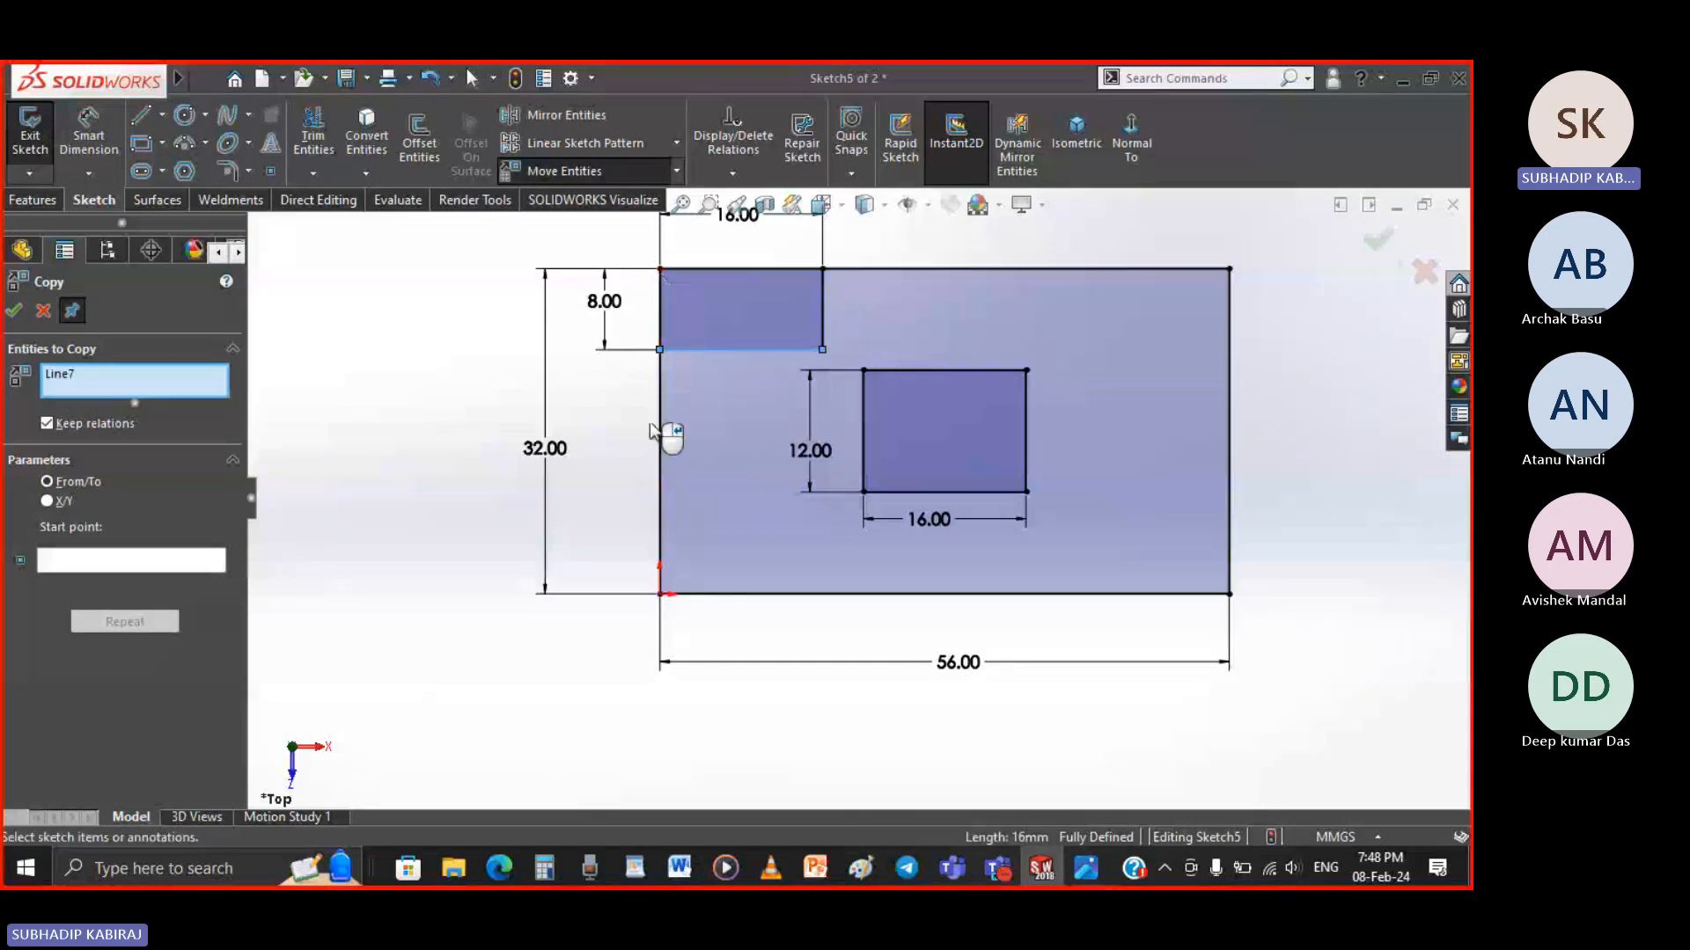
right_click(685, 280)
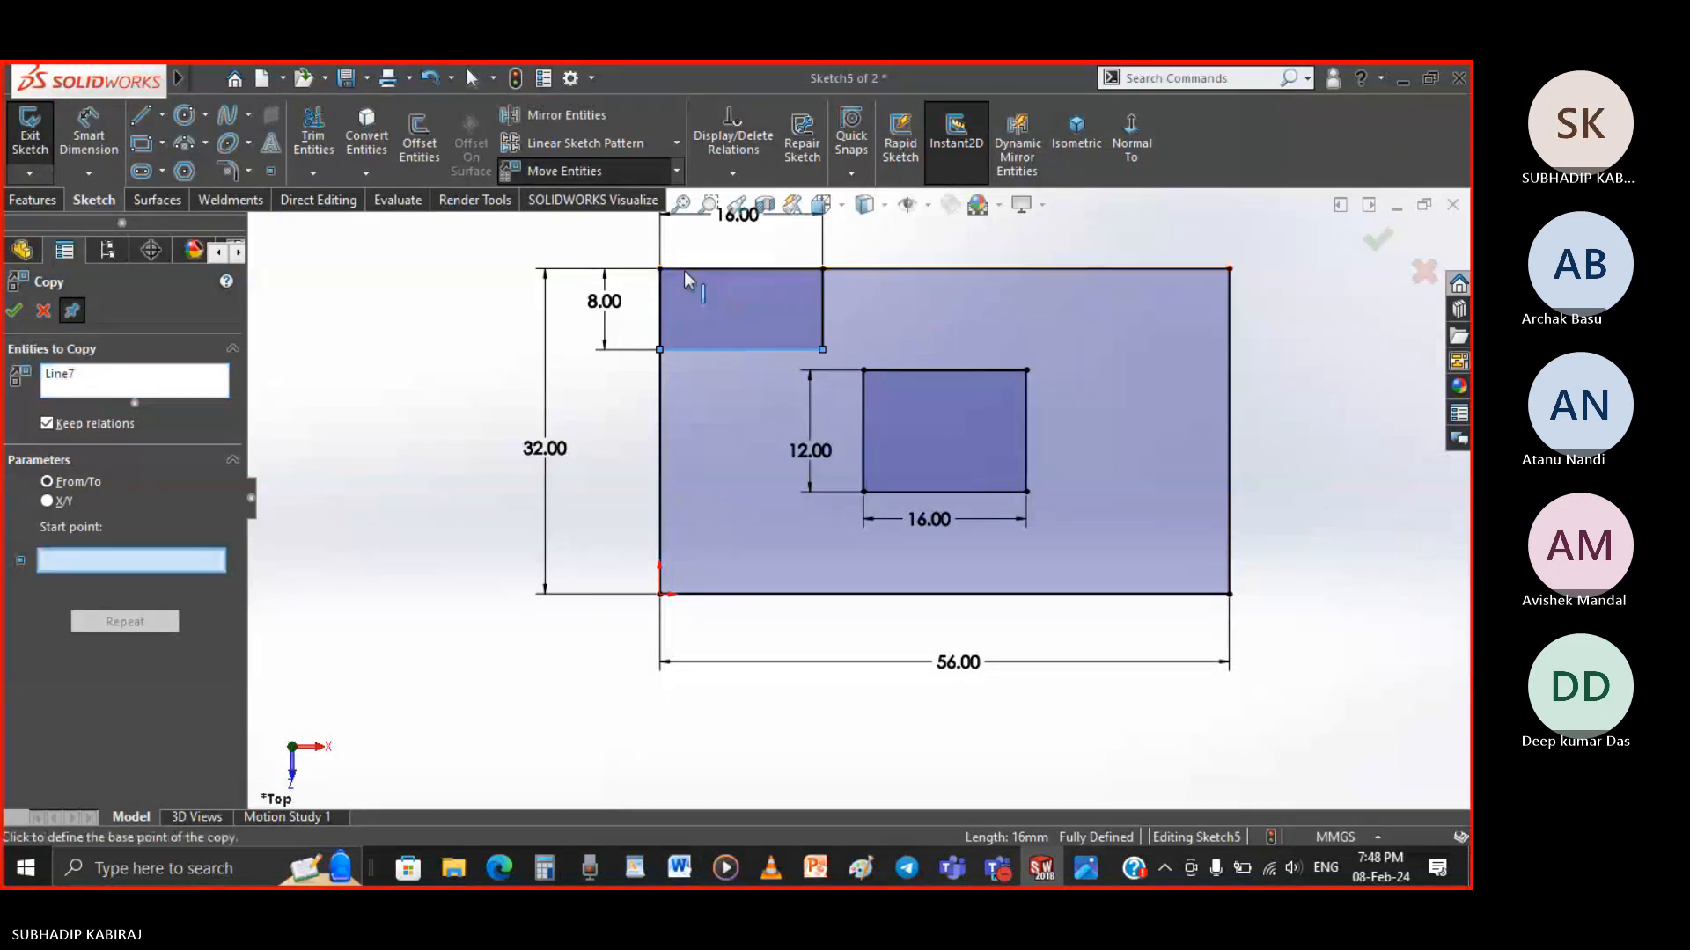
click(822, 349)
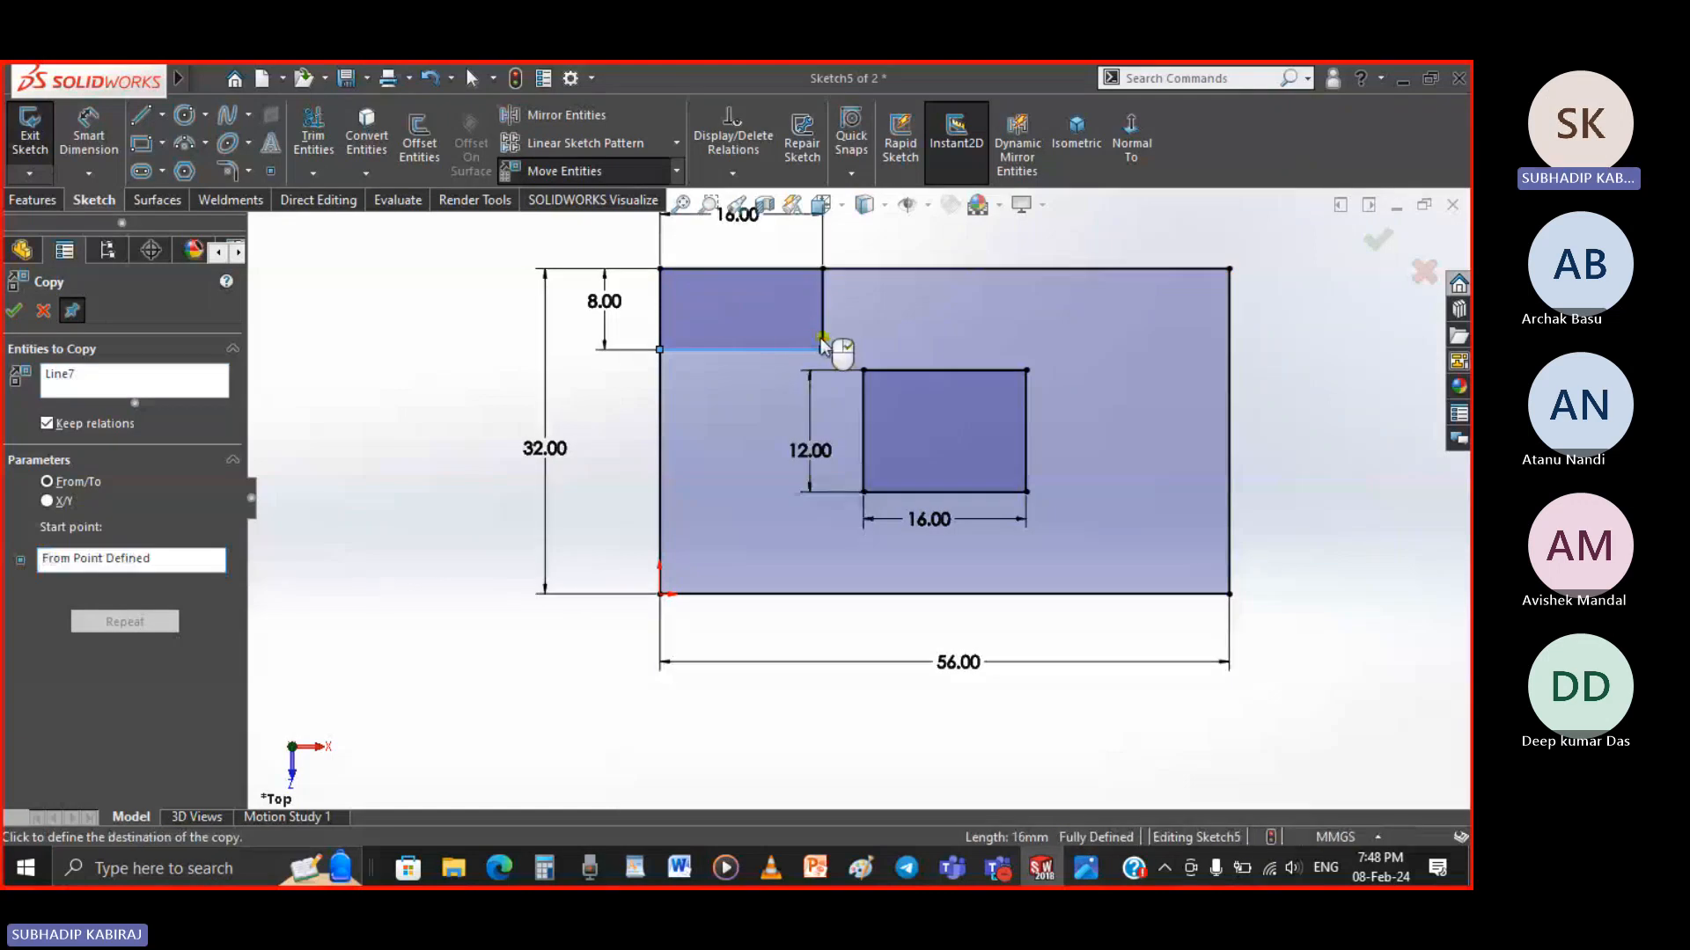
key(Escape)
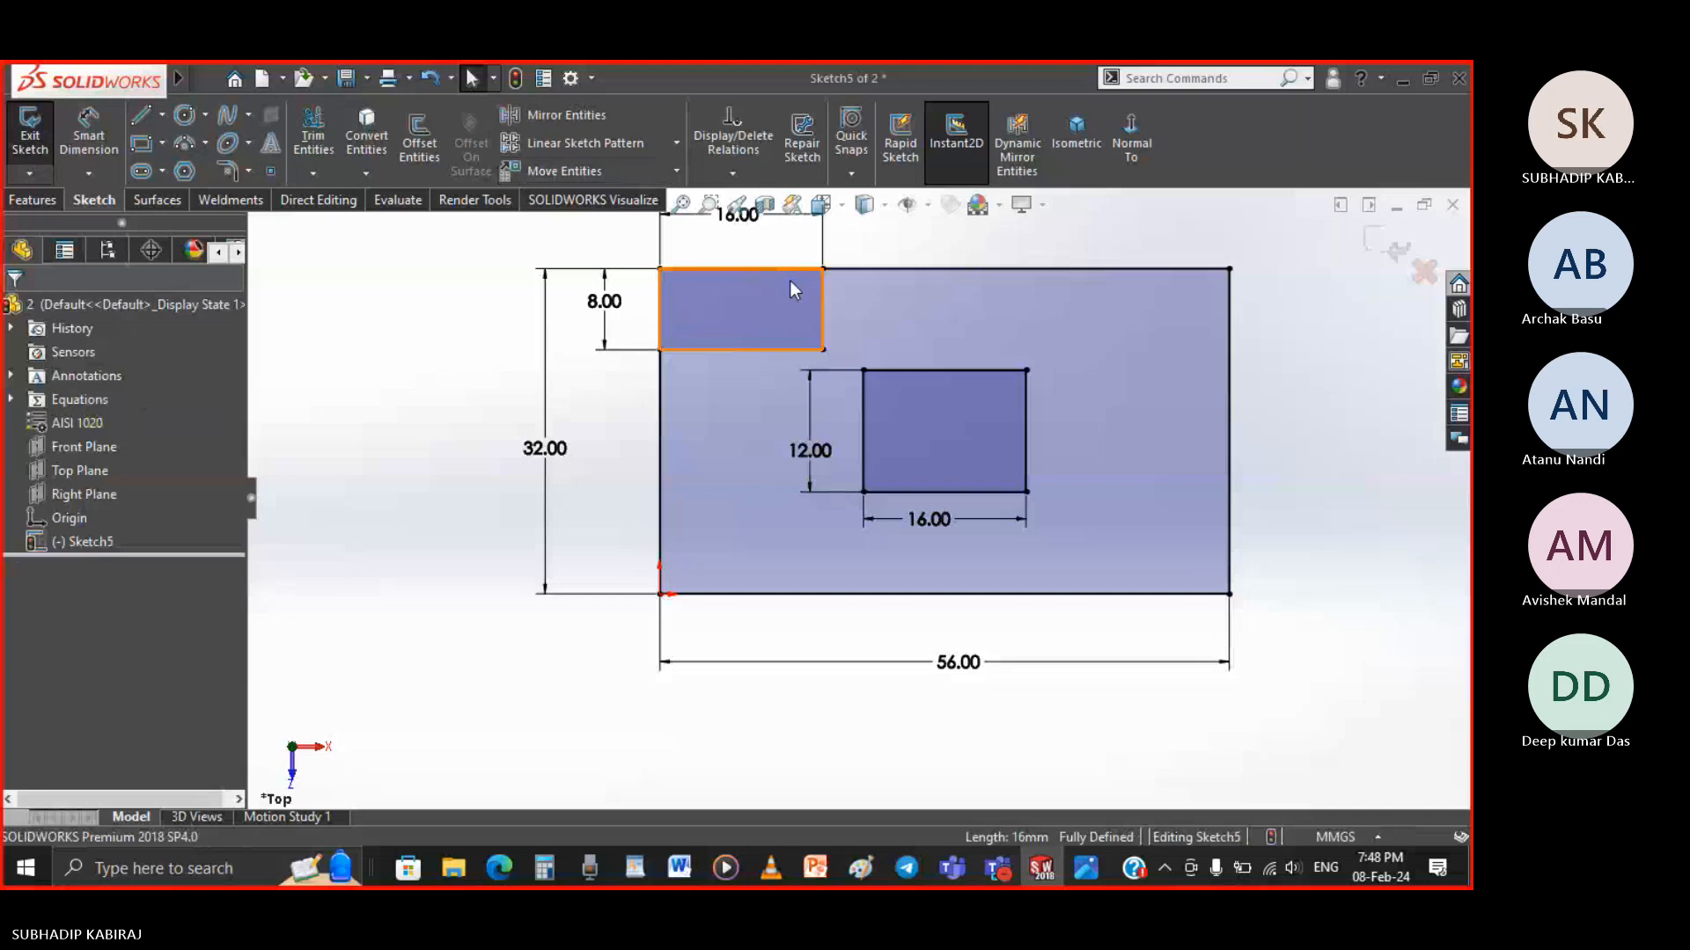
click(824, 343)
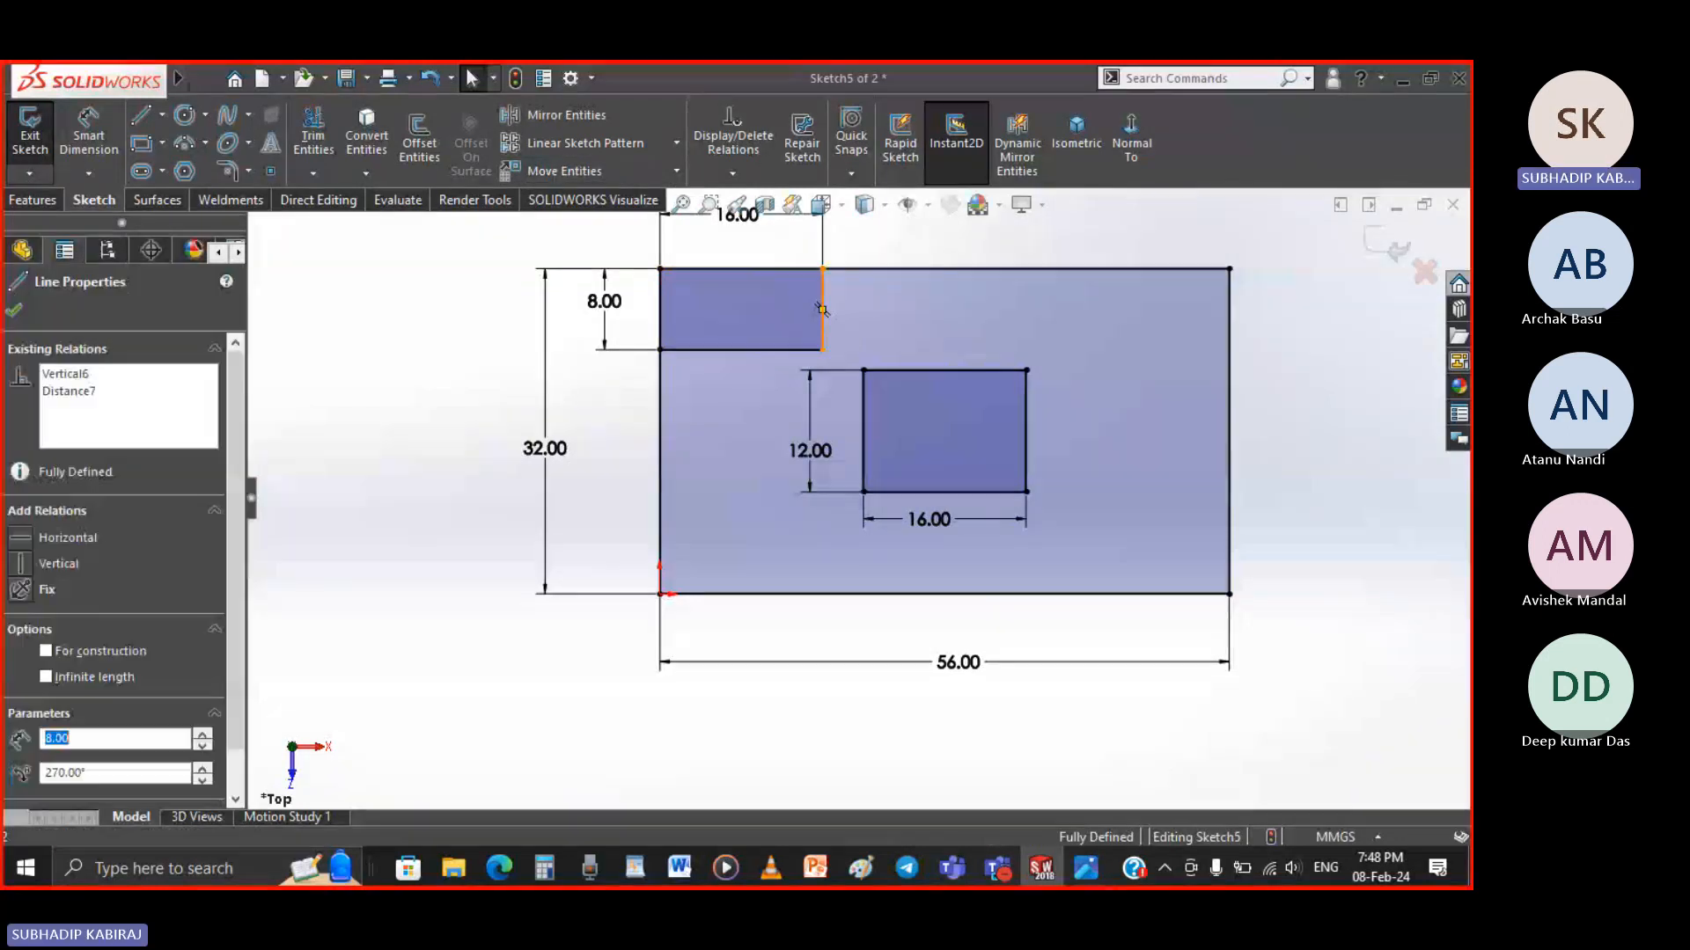
right_click(815, 341)
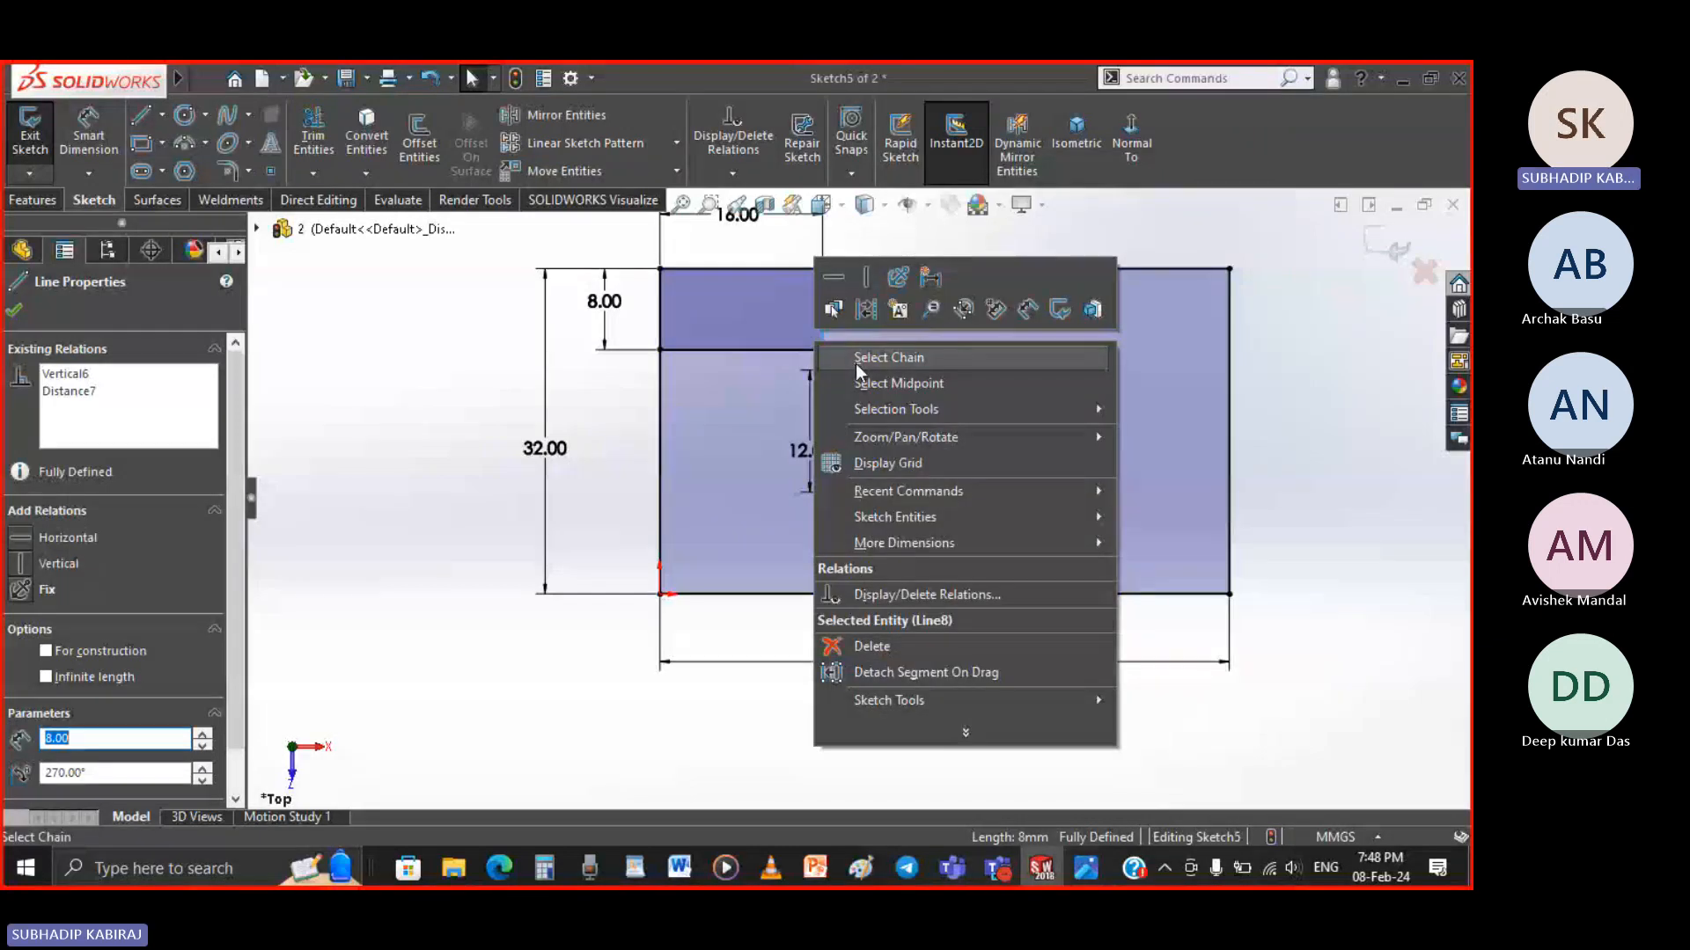
key(Escape)
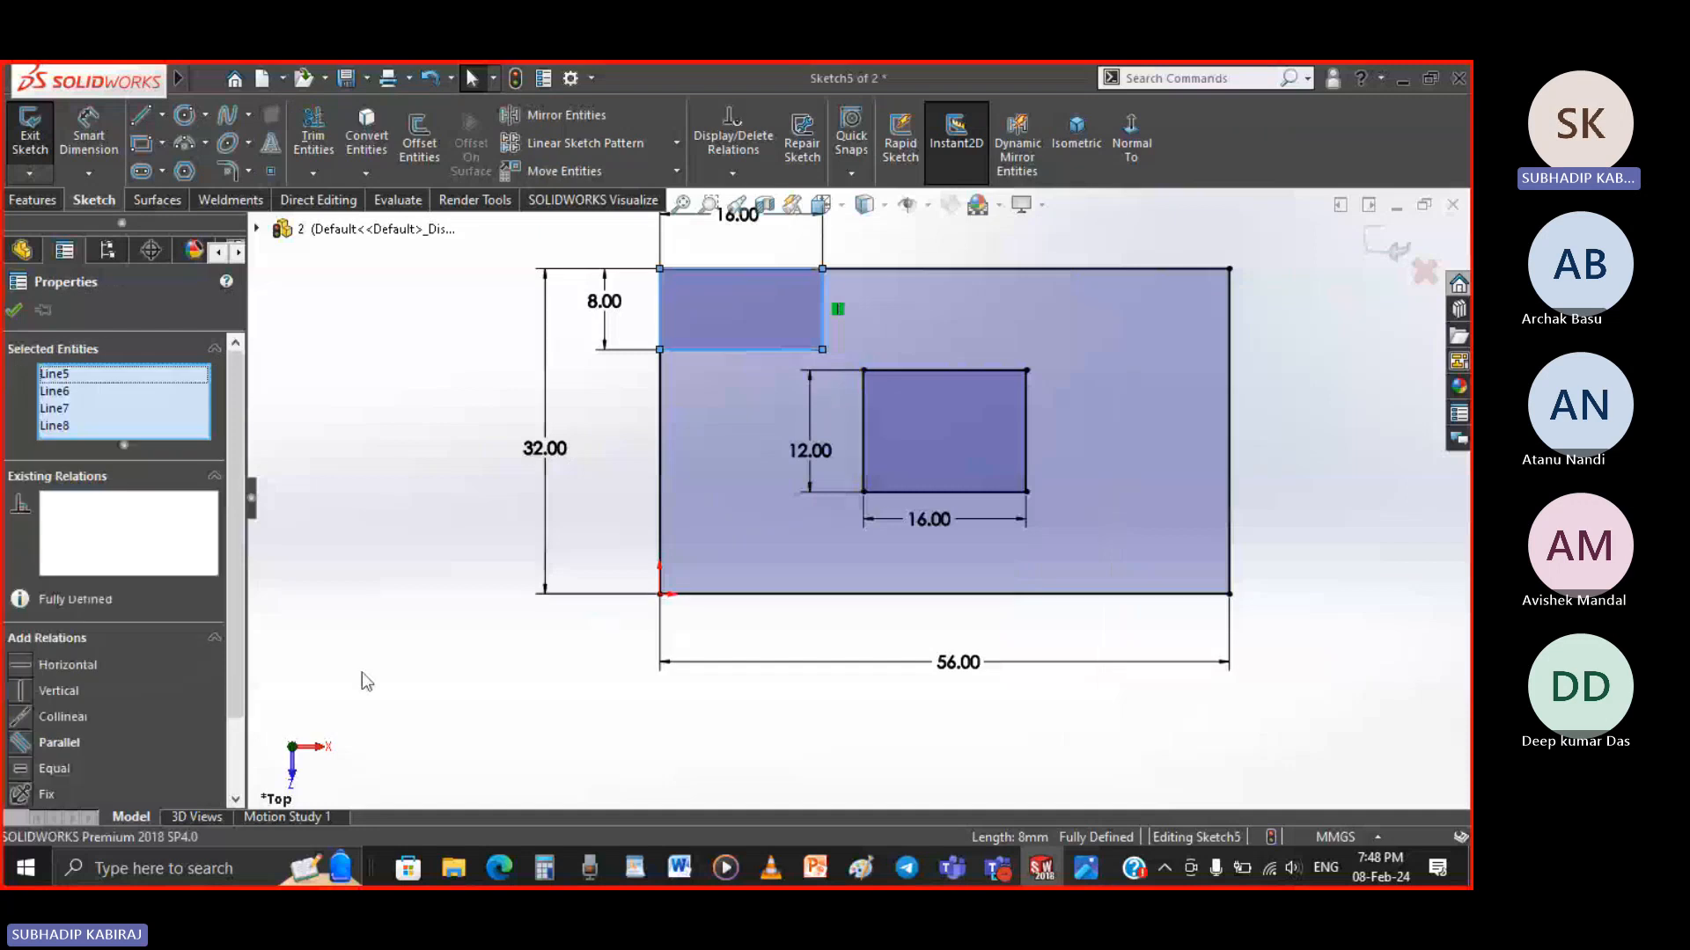
click(420, 514)
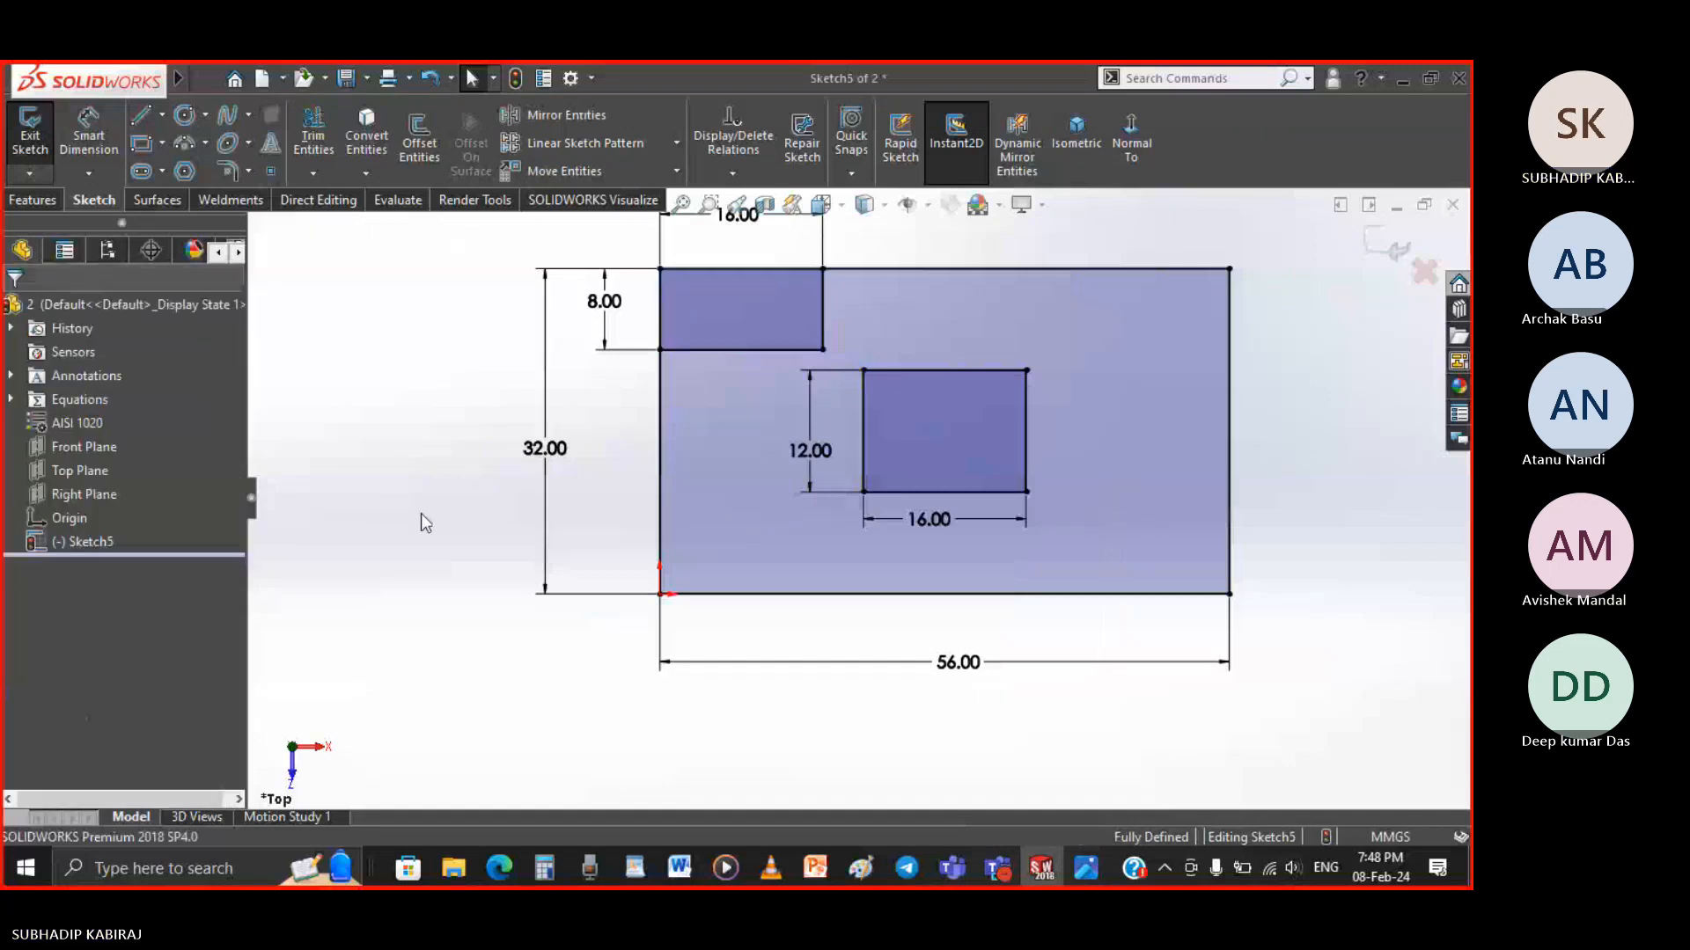
double_click(420, 514)
click(1058, 592)
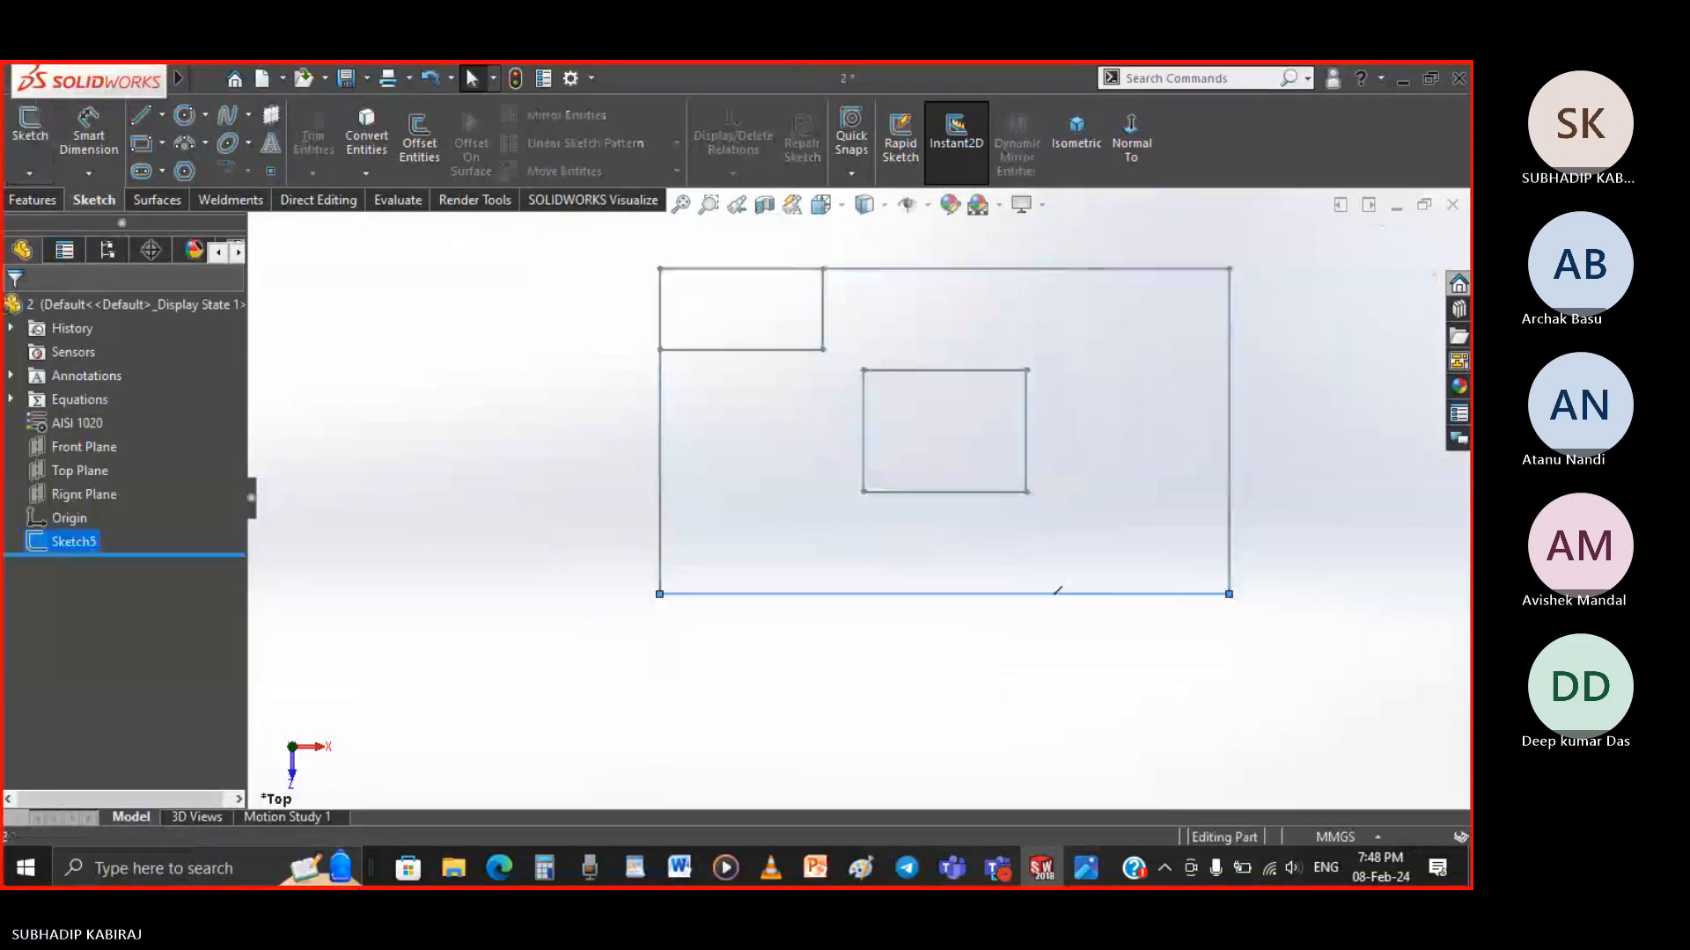
double_click(1058, 591)
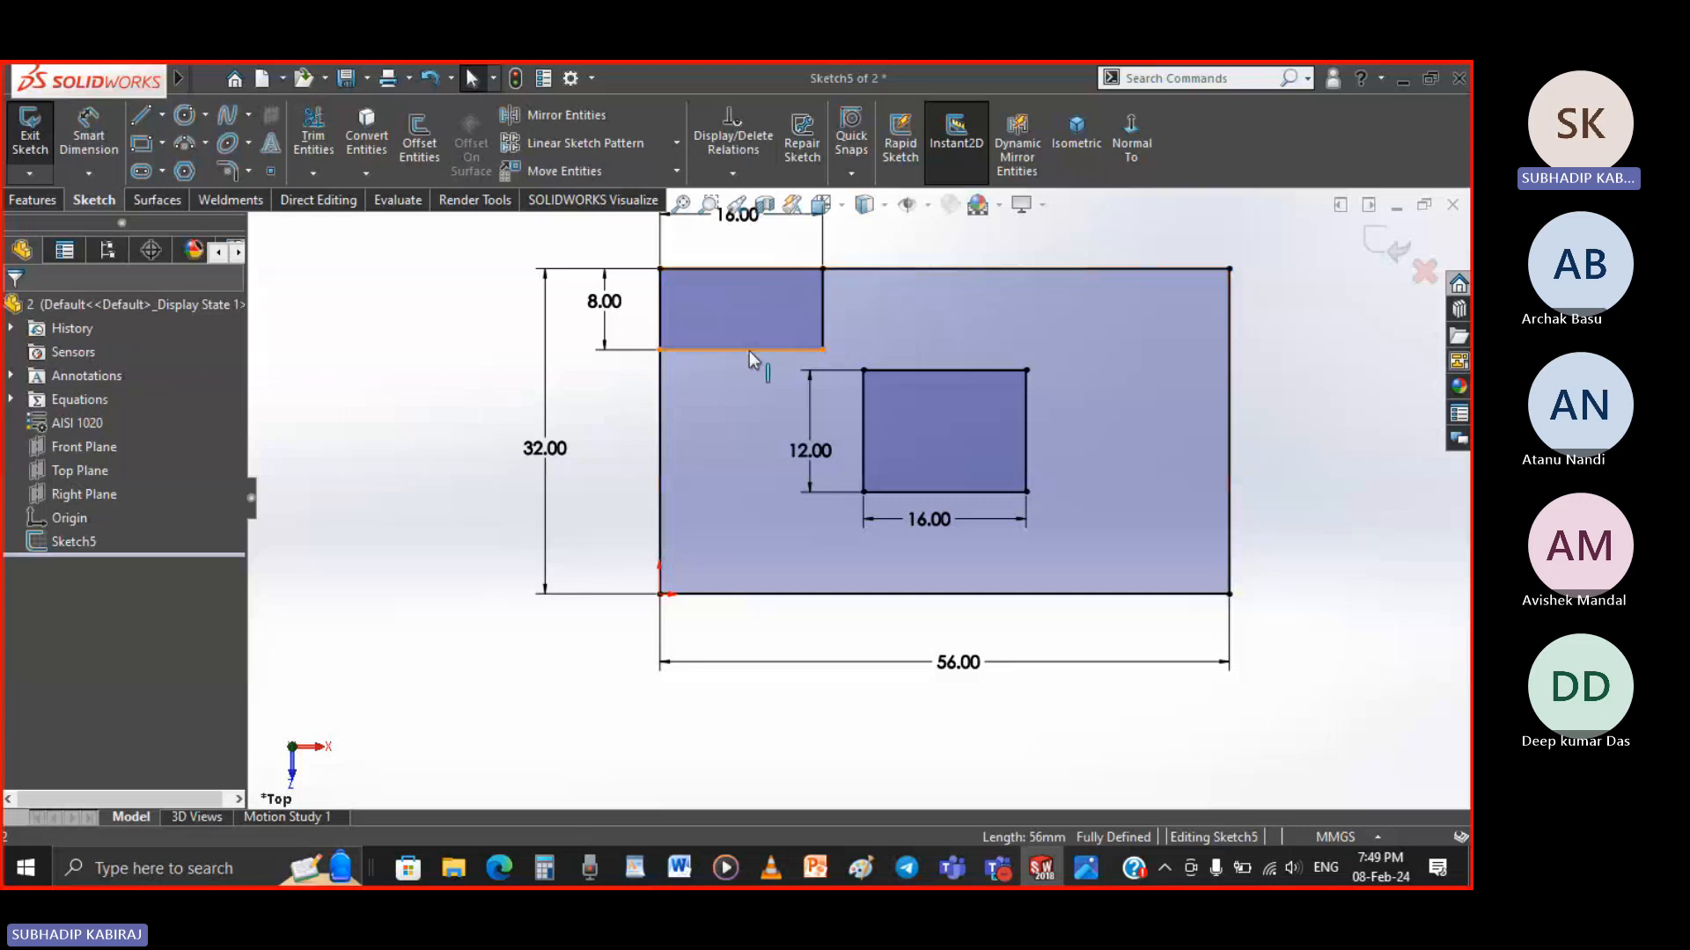
Copy the full line chain of the 16 by 8 mm corner rectangle from its lower-right corner to the plate's lower-right corner
scroll(838, 316, down, 2)
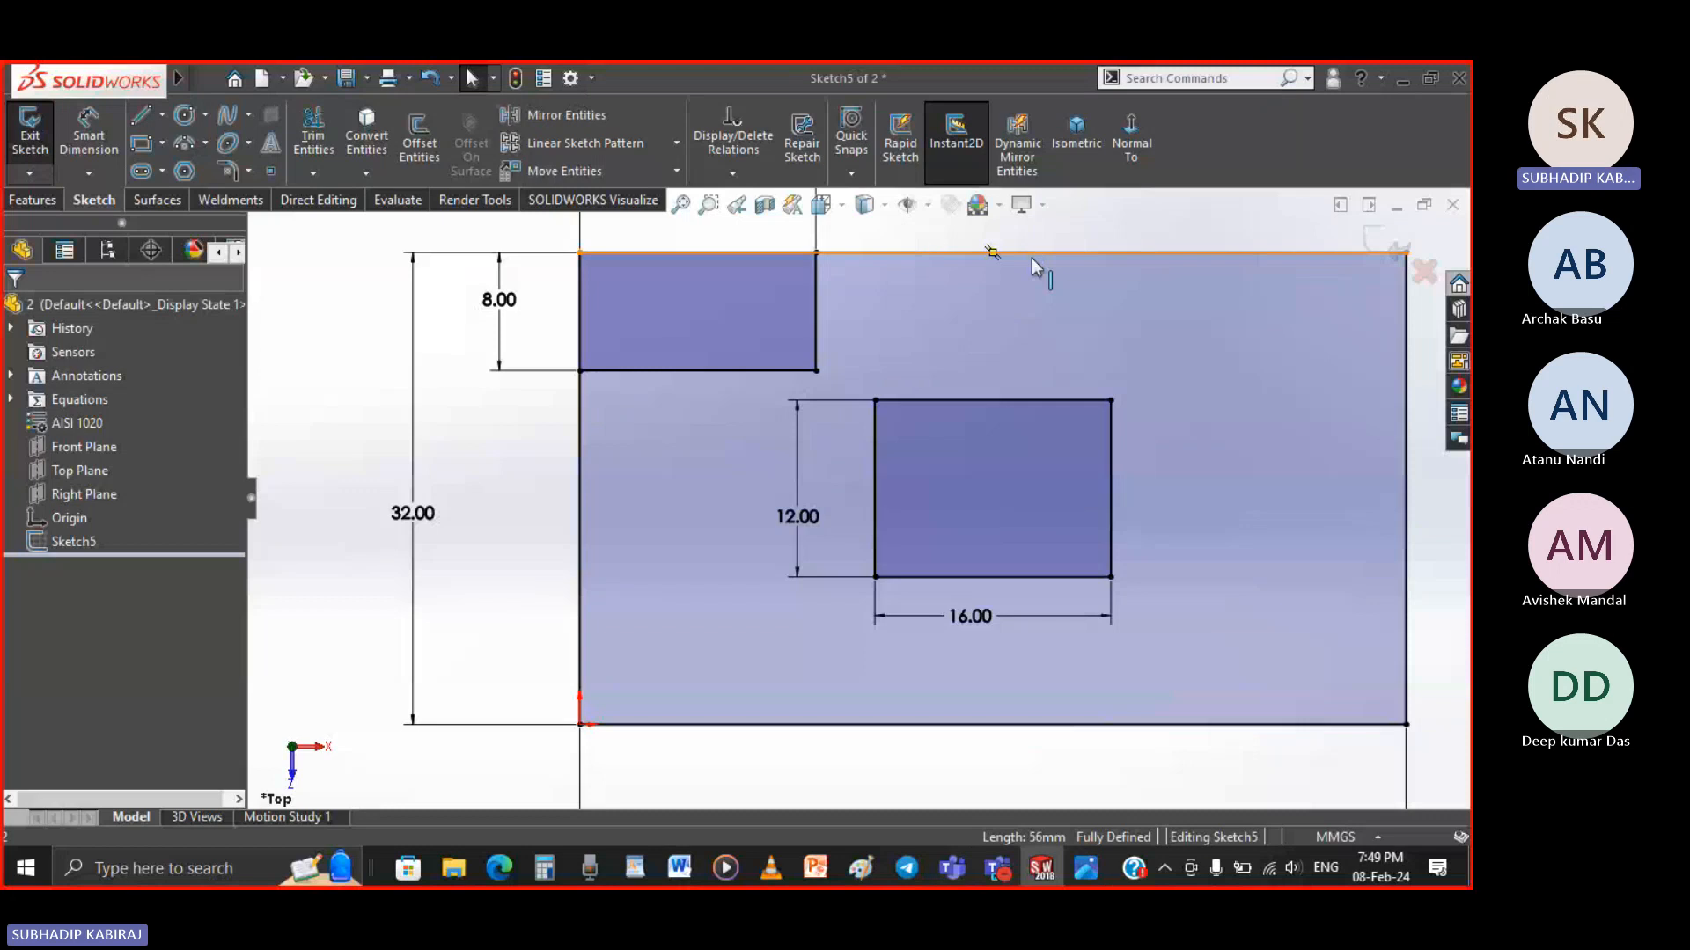
click(817, 356)
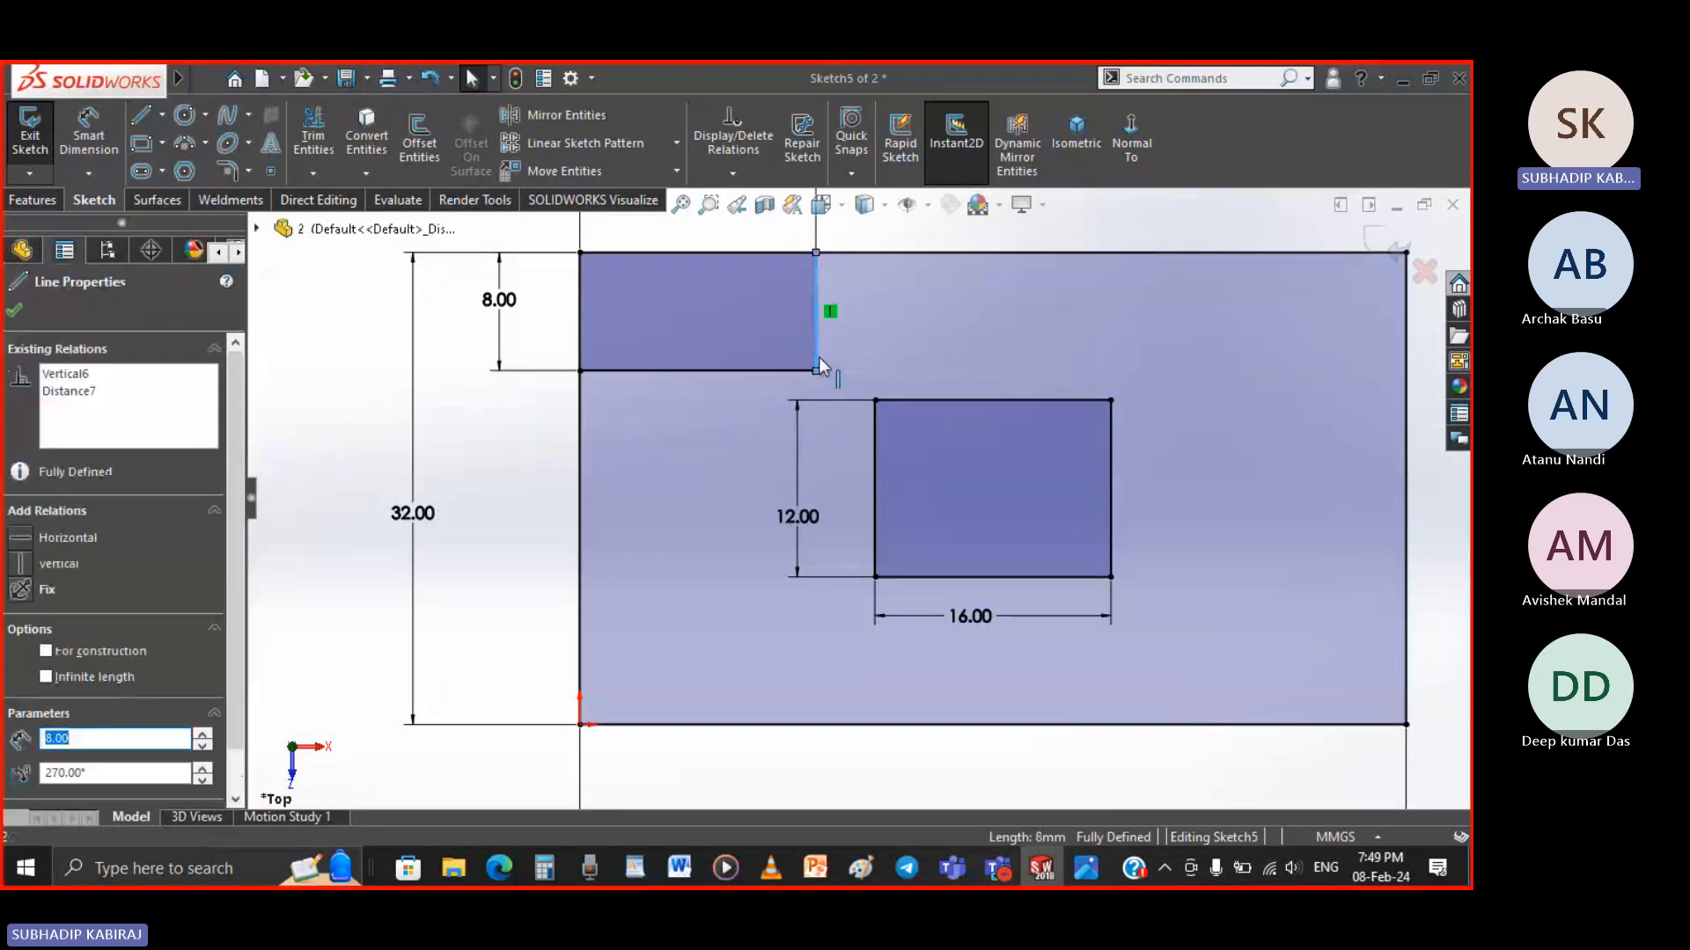
right_click(819, 356)
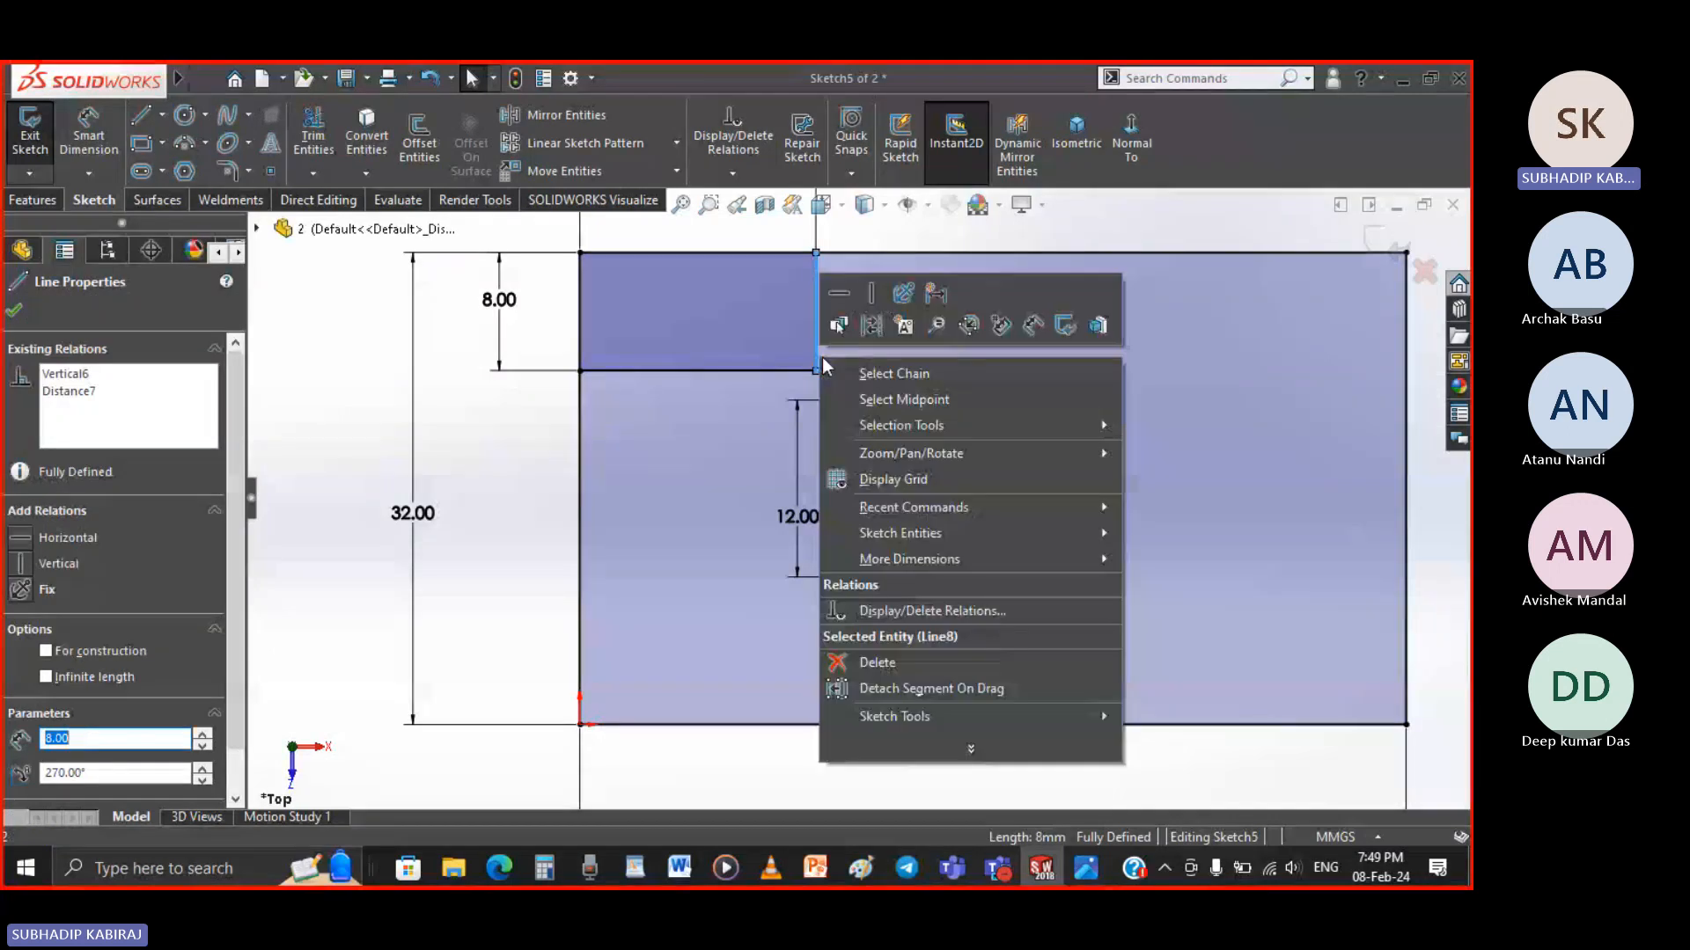
click(884, 372)
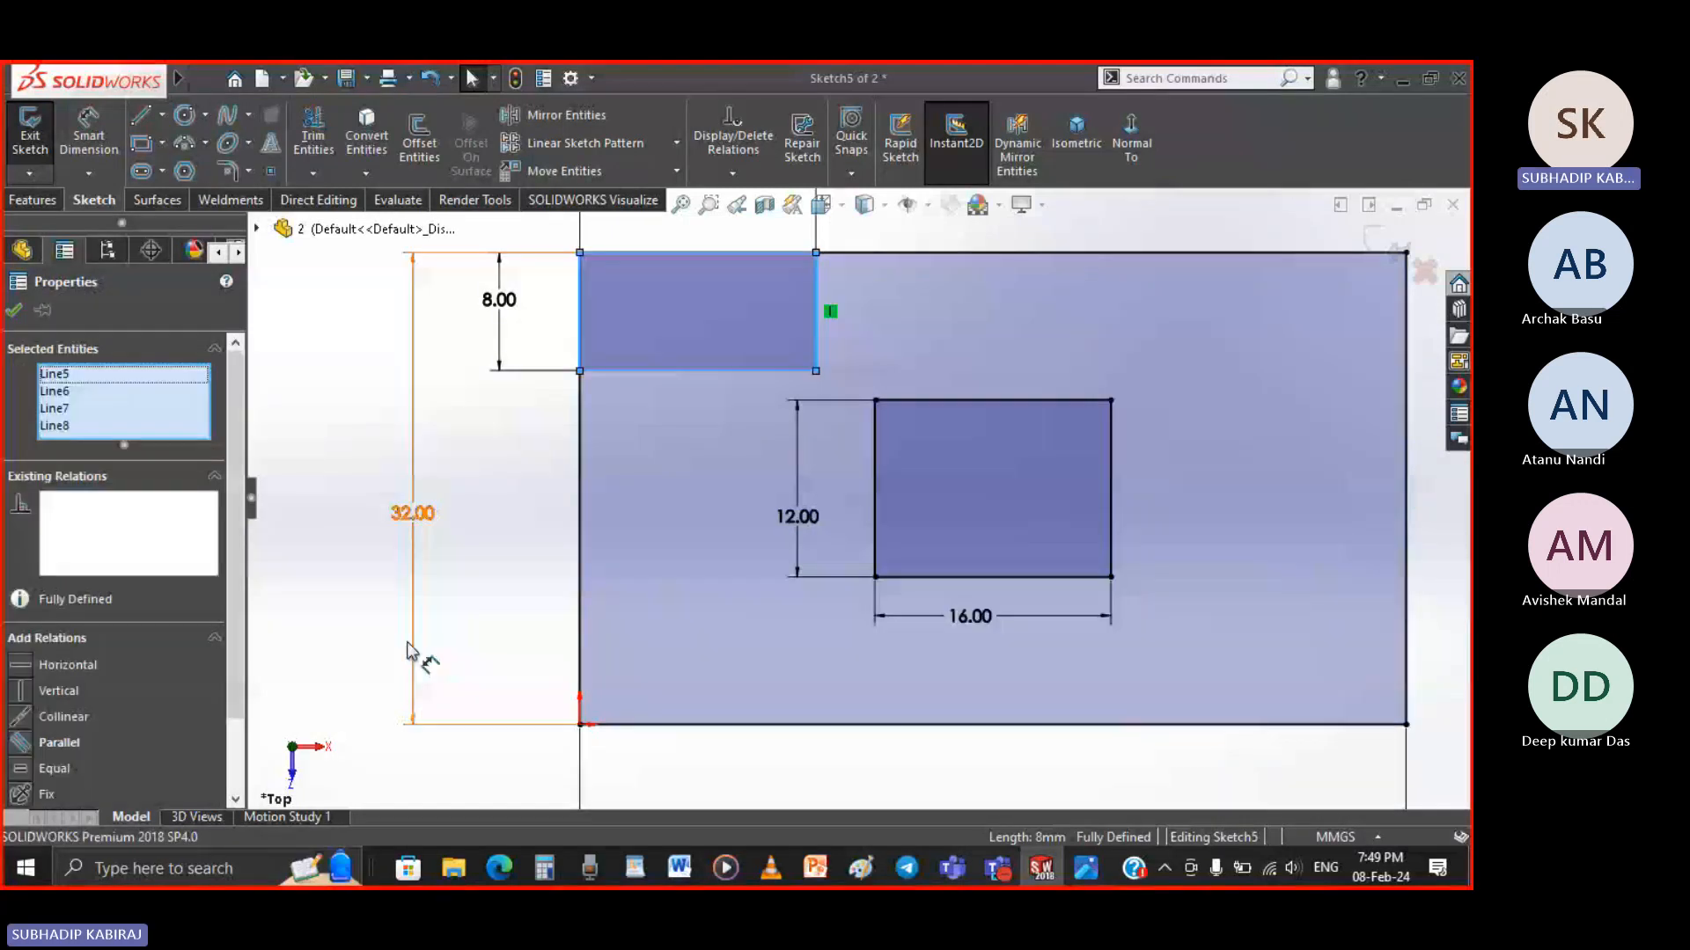
click(676, 171)
click(616, 219)
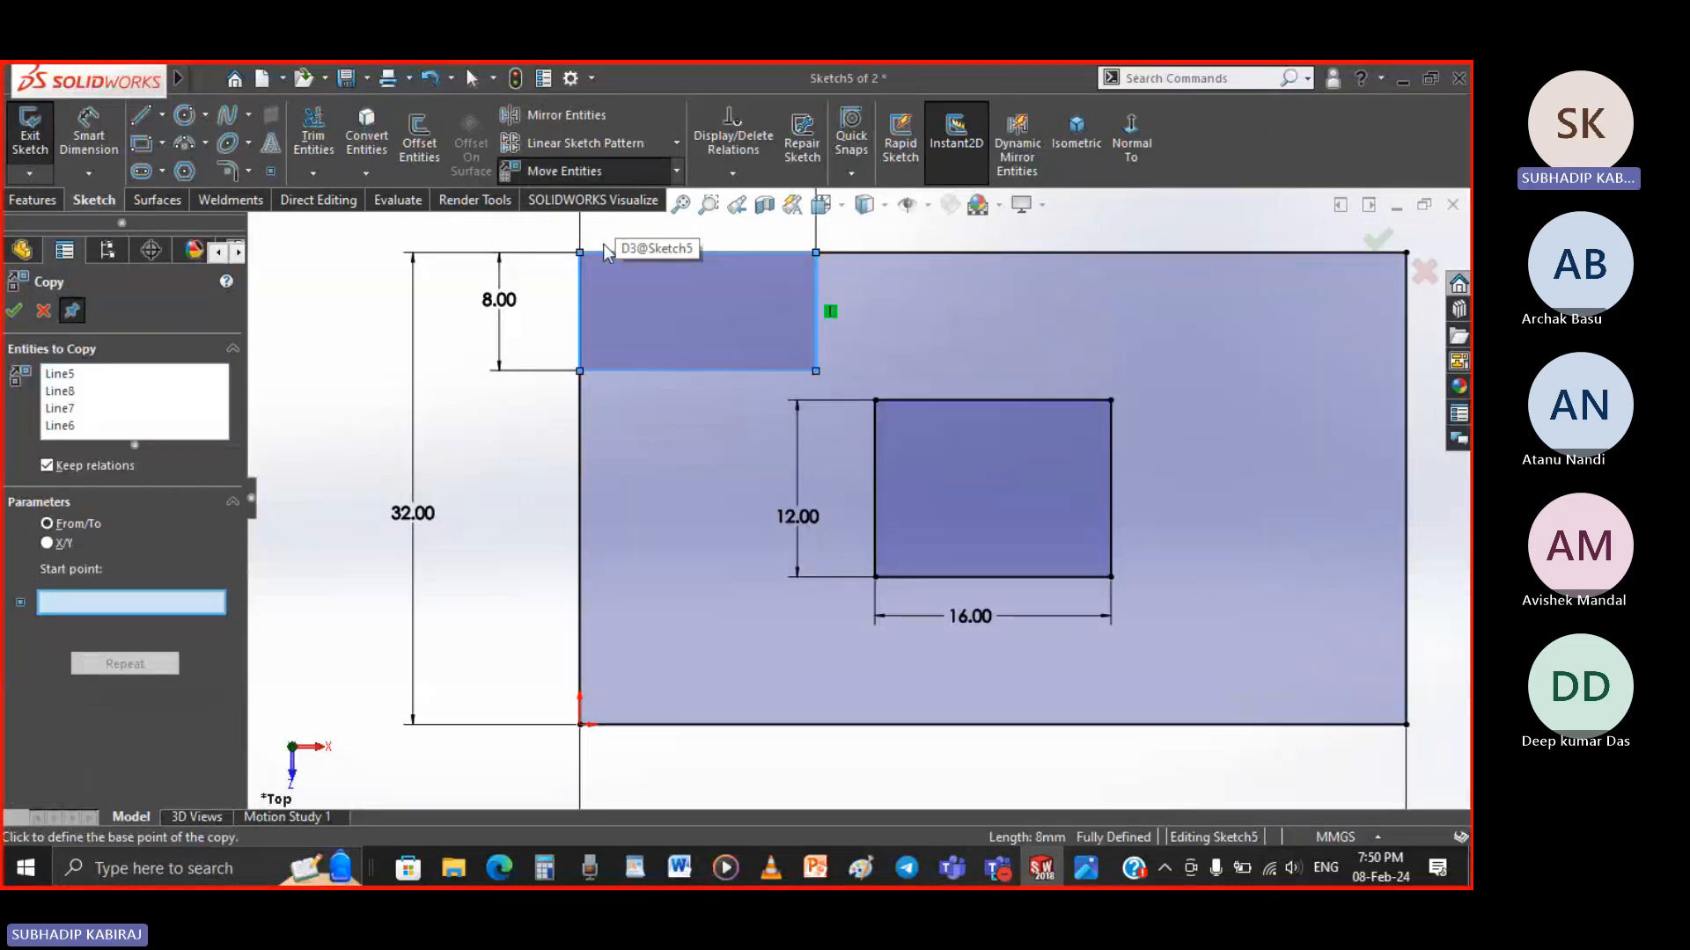
click(815, 372)
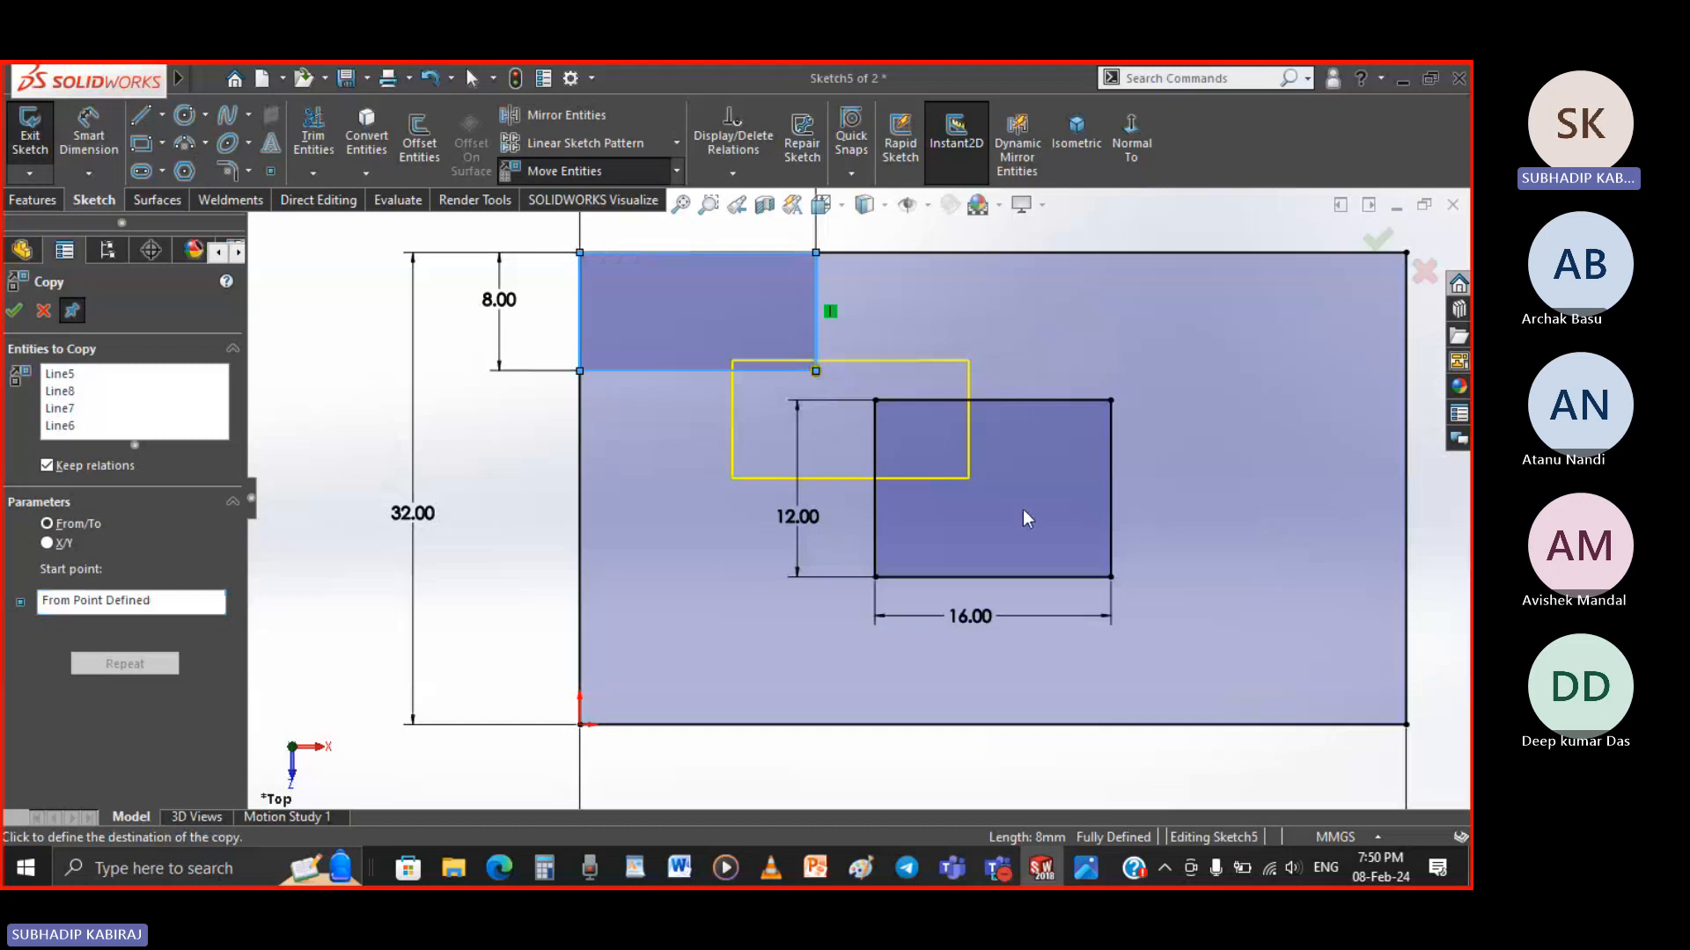
click(1406, 725)
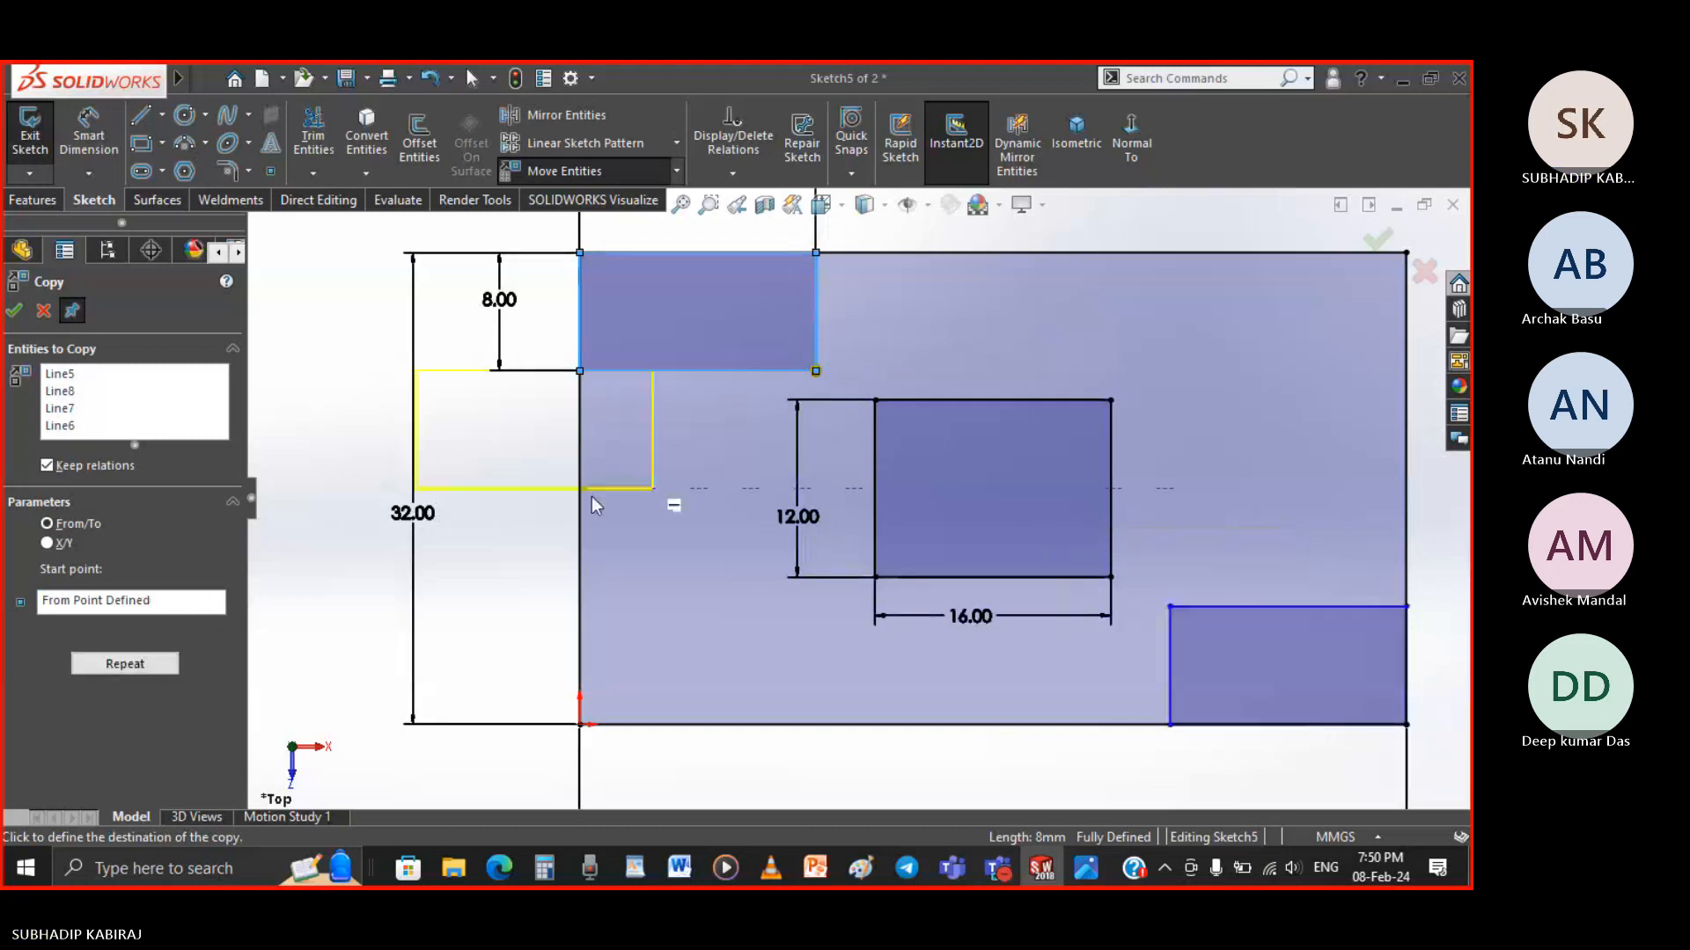
key(Escape)
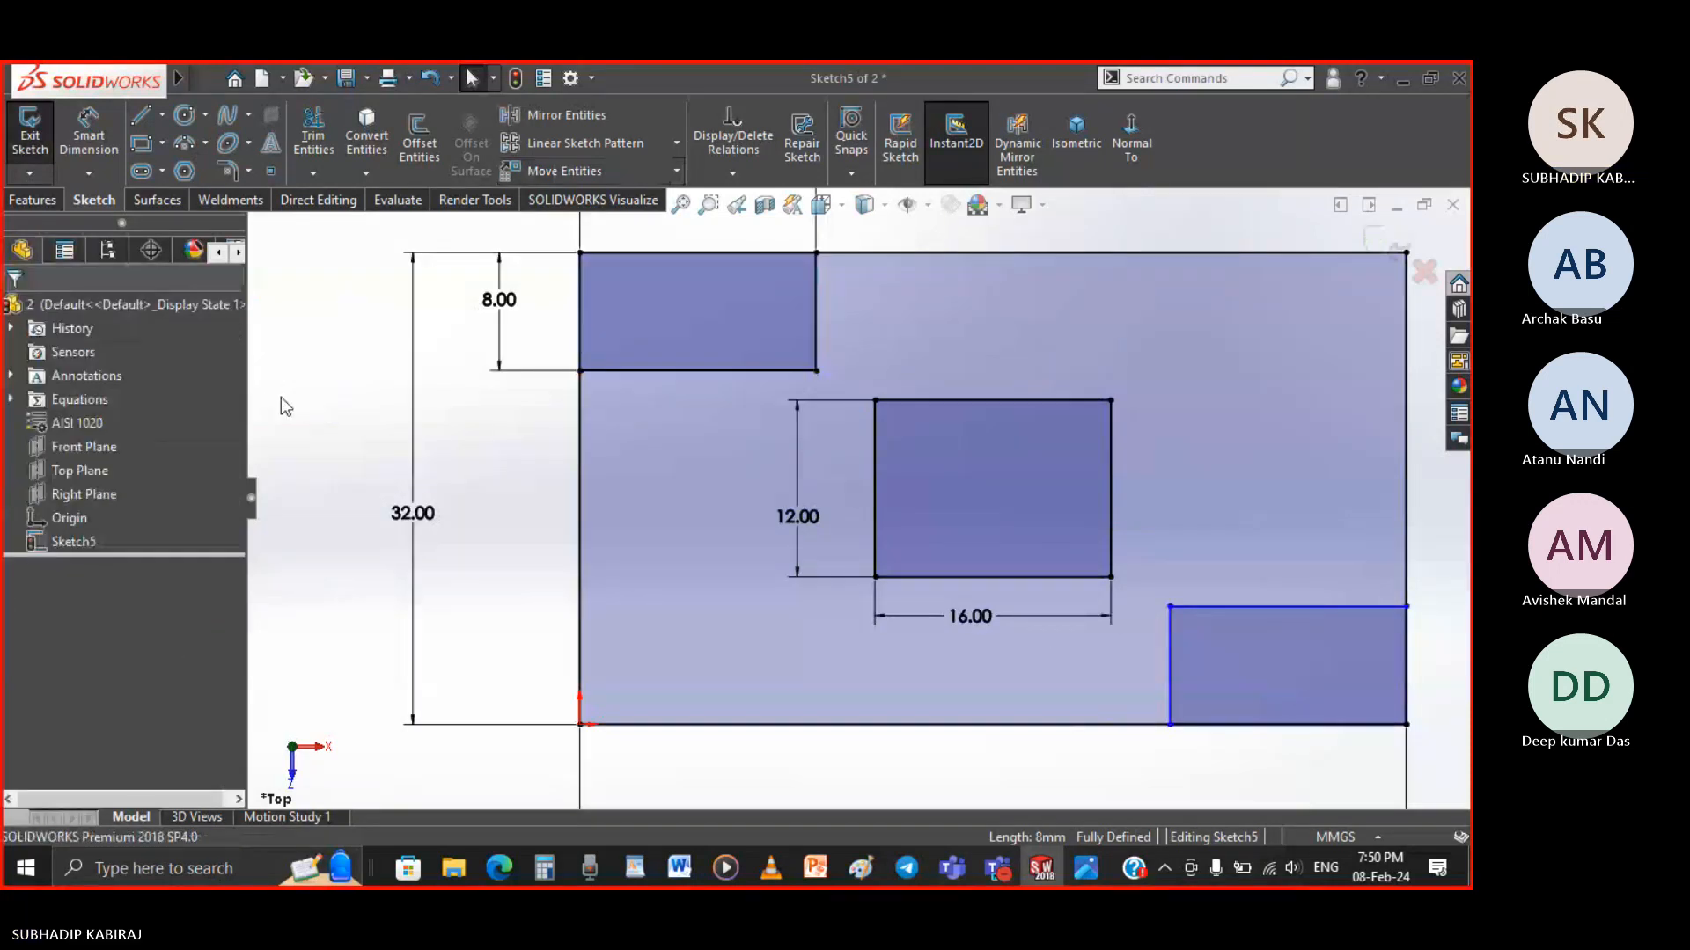
key(f)
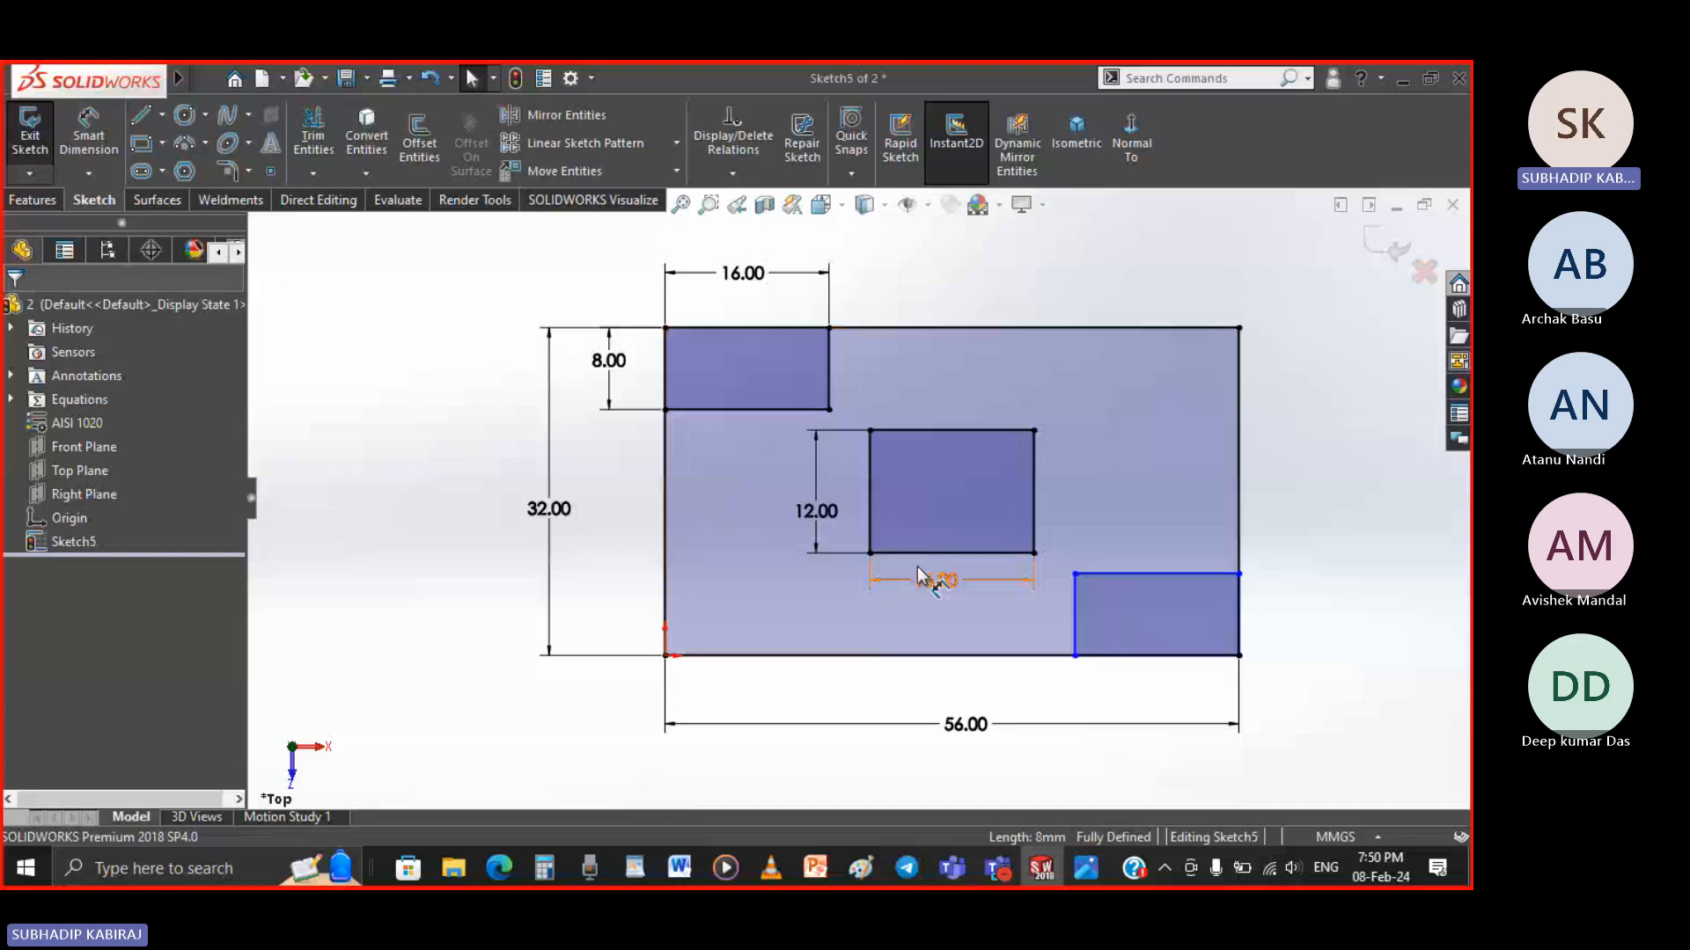
Add an equal relation between the lower edge of the upper-left corner rectangle and the upper edge of the lower-right one
click(732, 174)
click(746, 225)
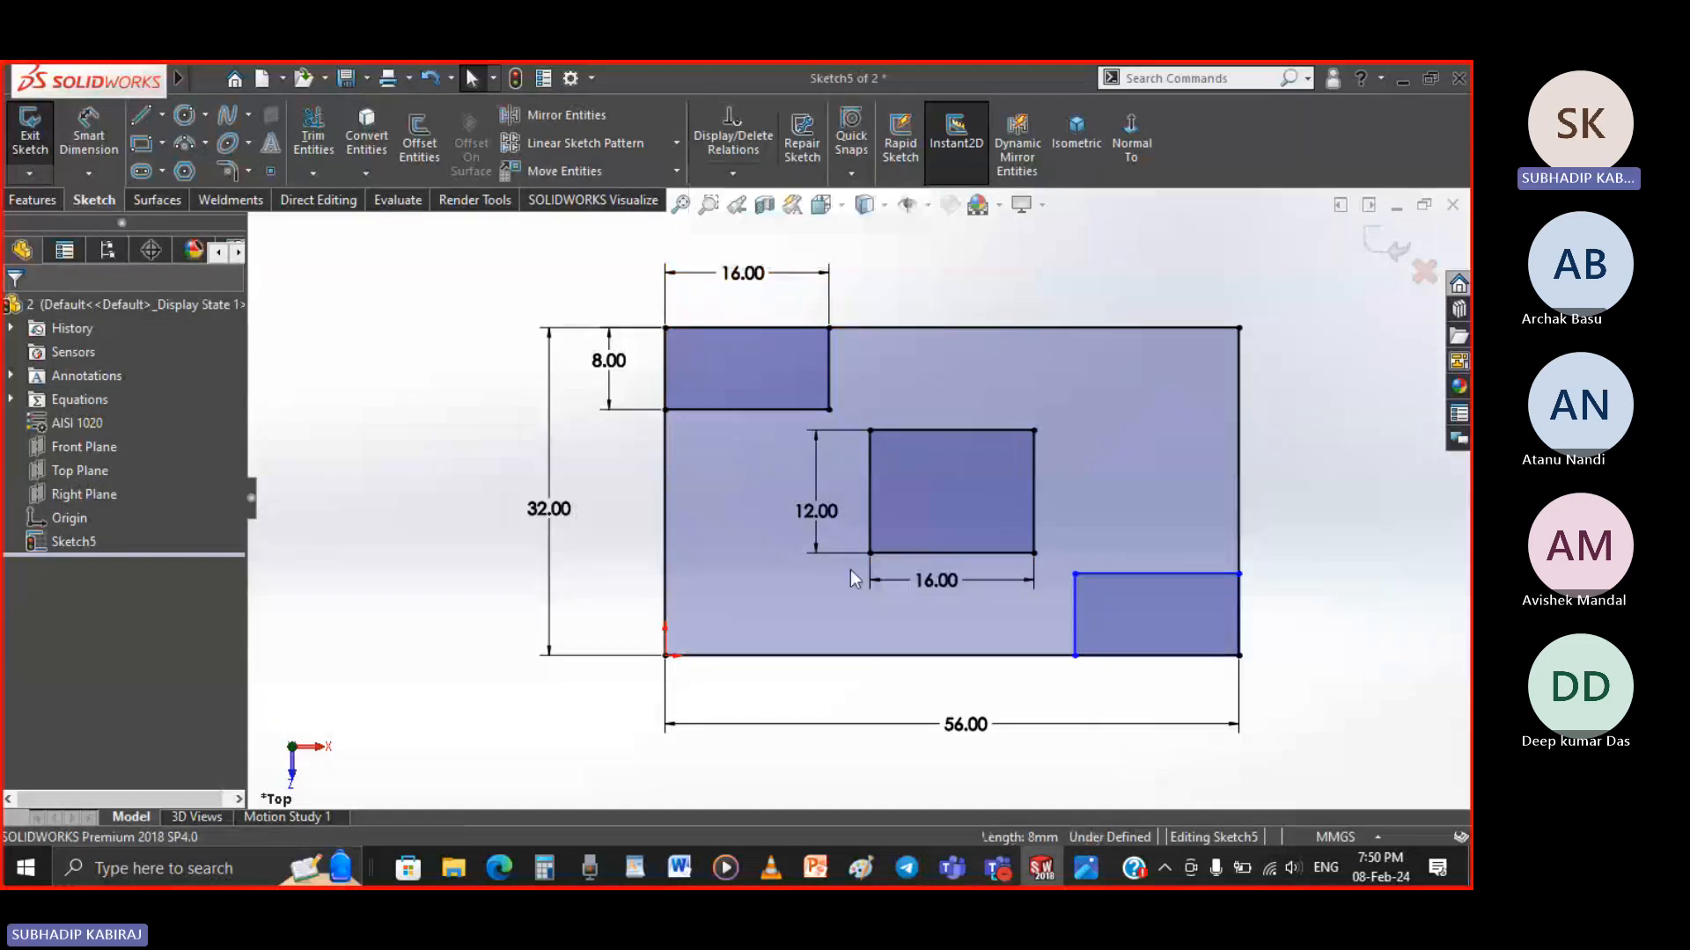
click(805, 410)
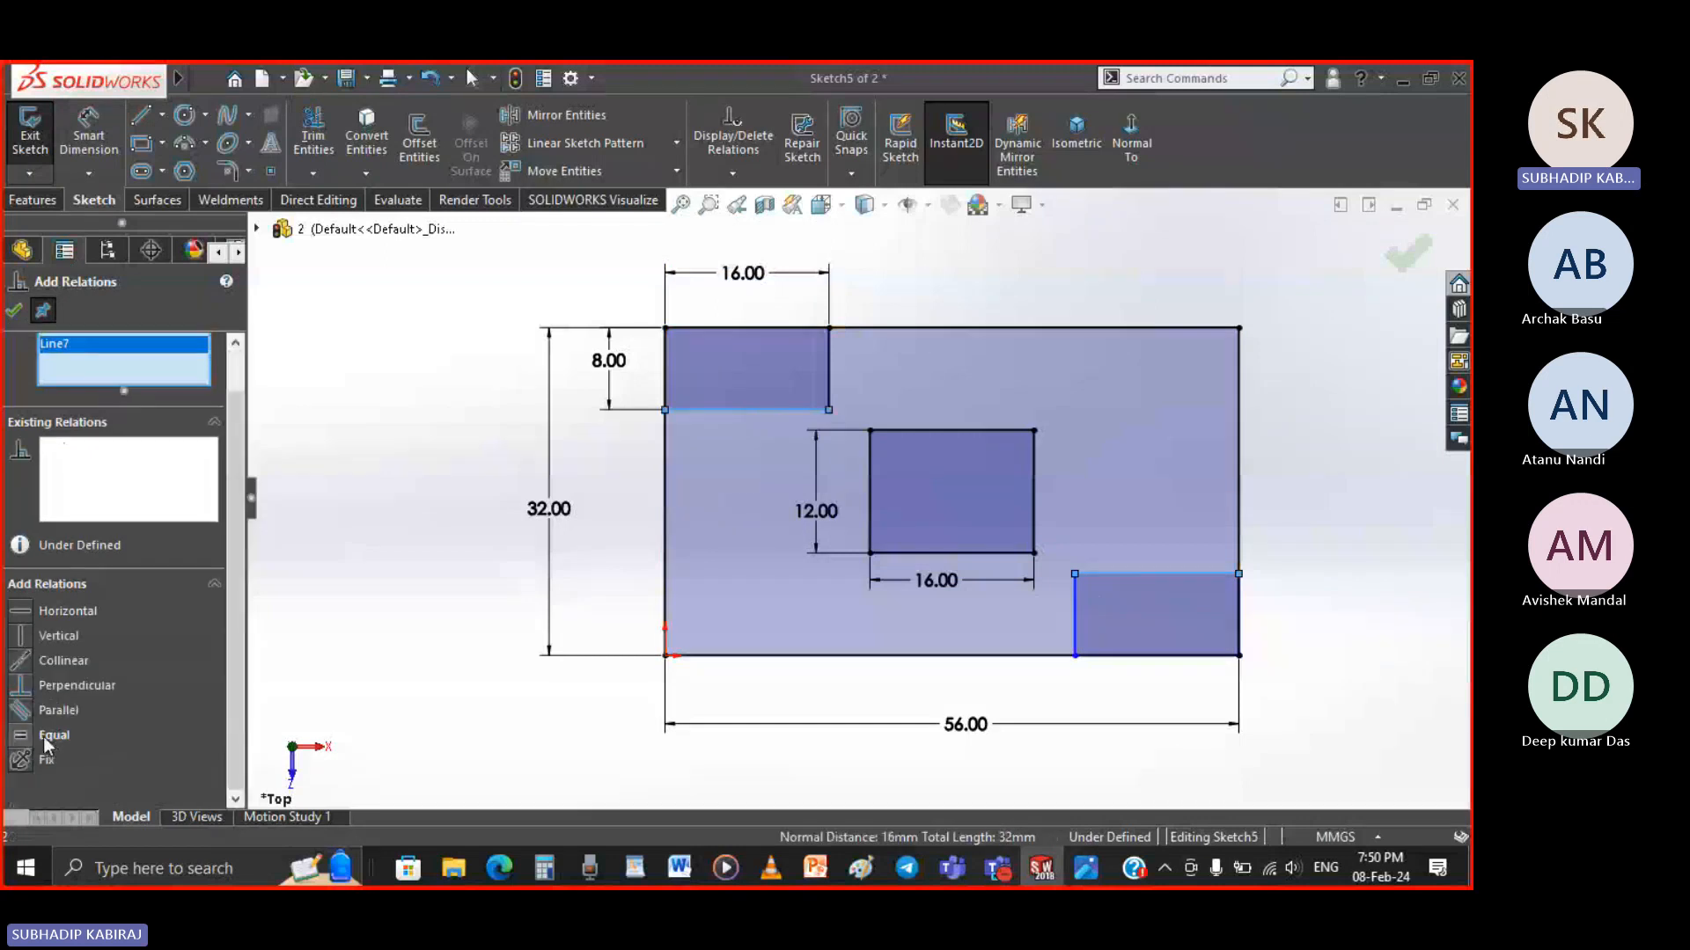
click(44, 738)
click(14, 309)
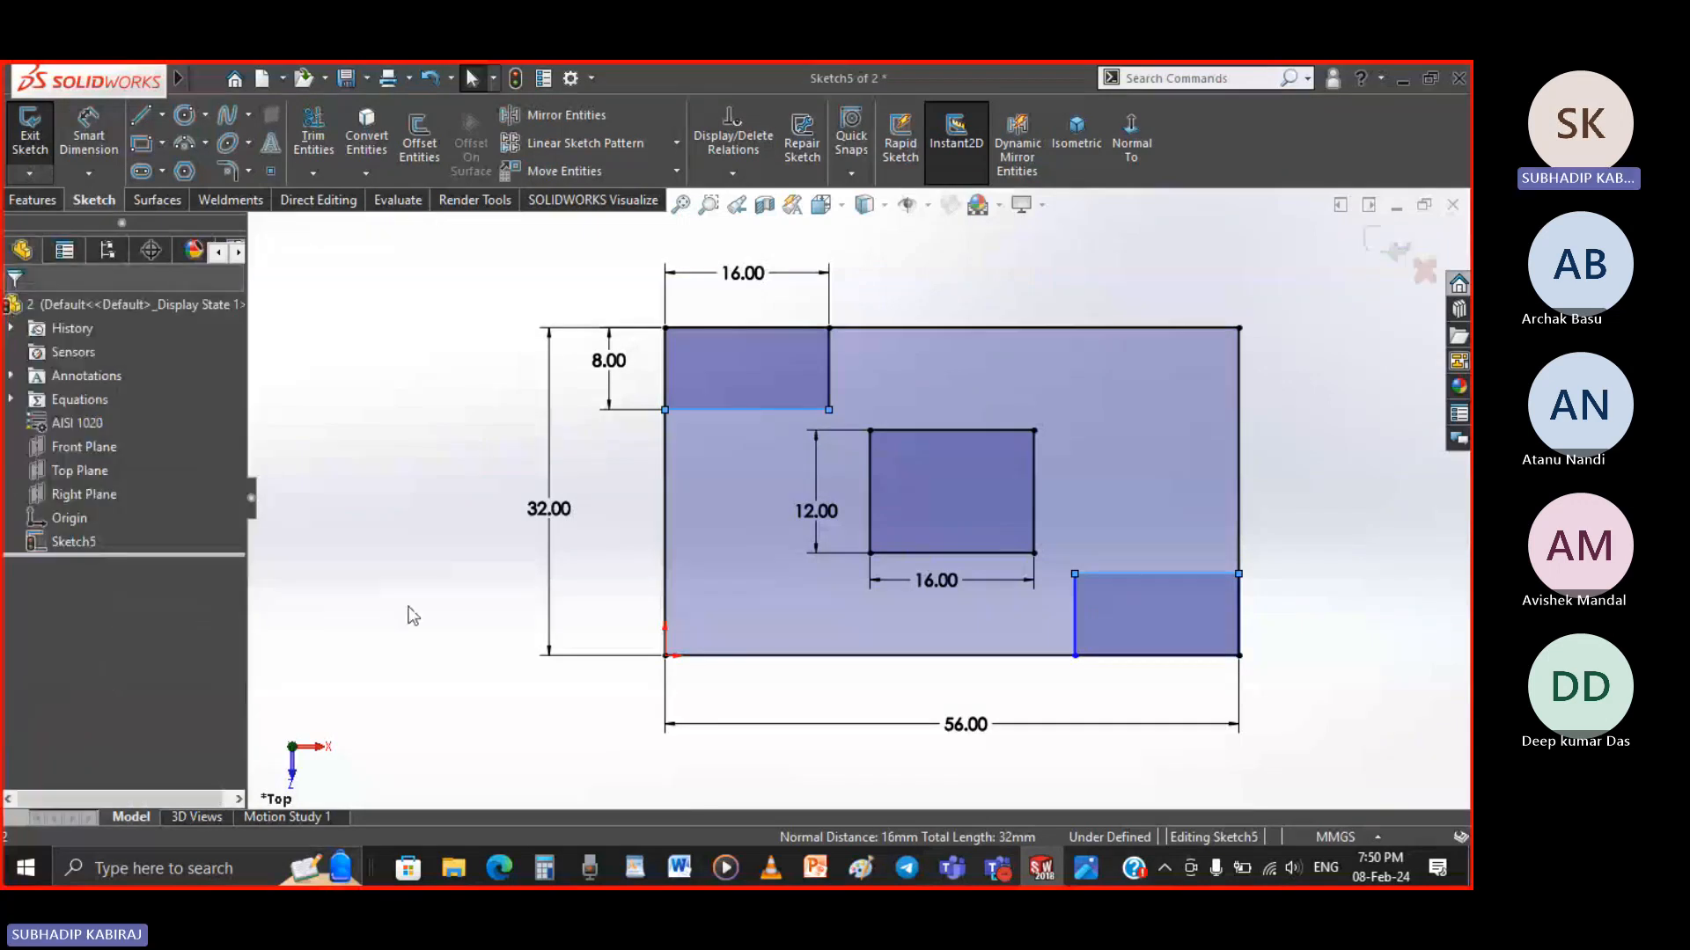
click(413, 613)
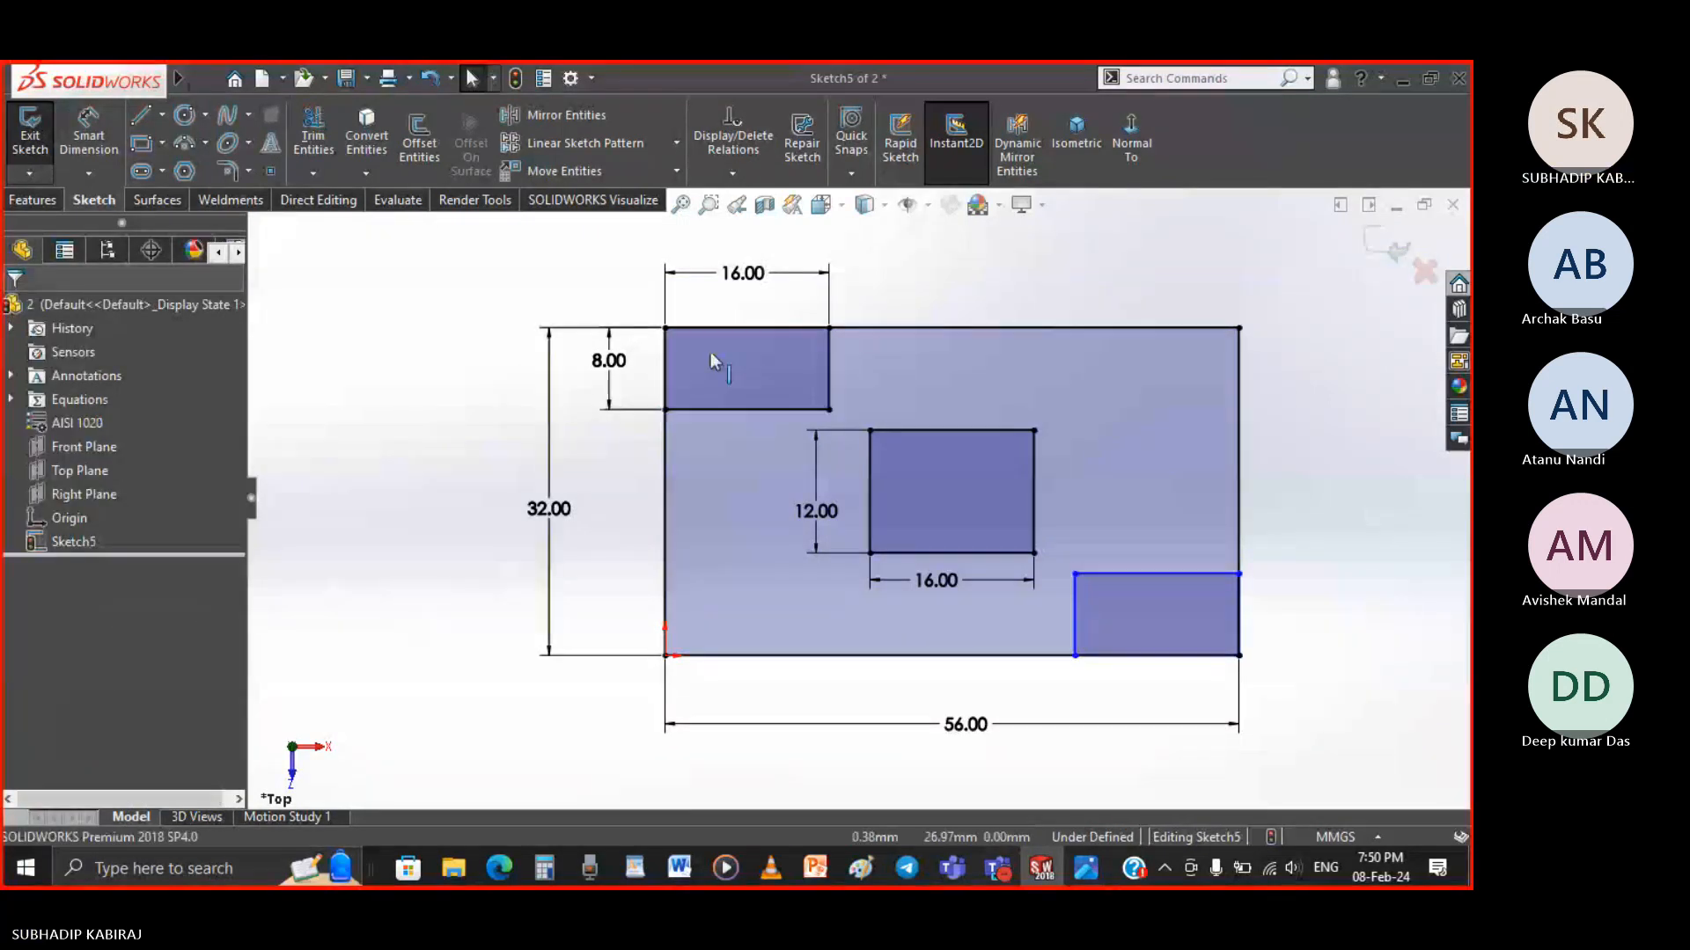
Add an equal relation between the right edge of the upper-left corner rectangle and the left edge of the lower-right one
click(732, 173)
click(763, 223)
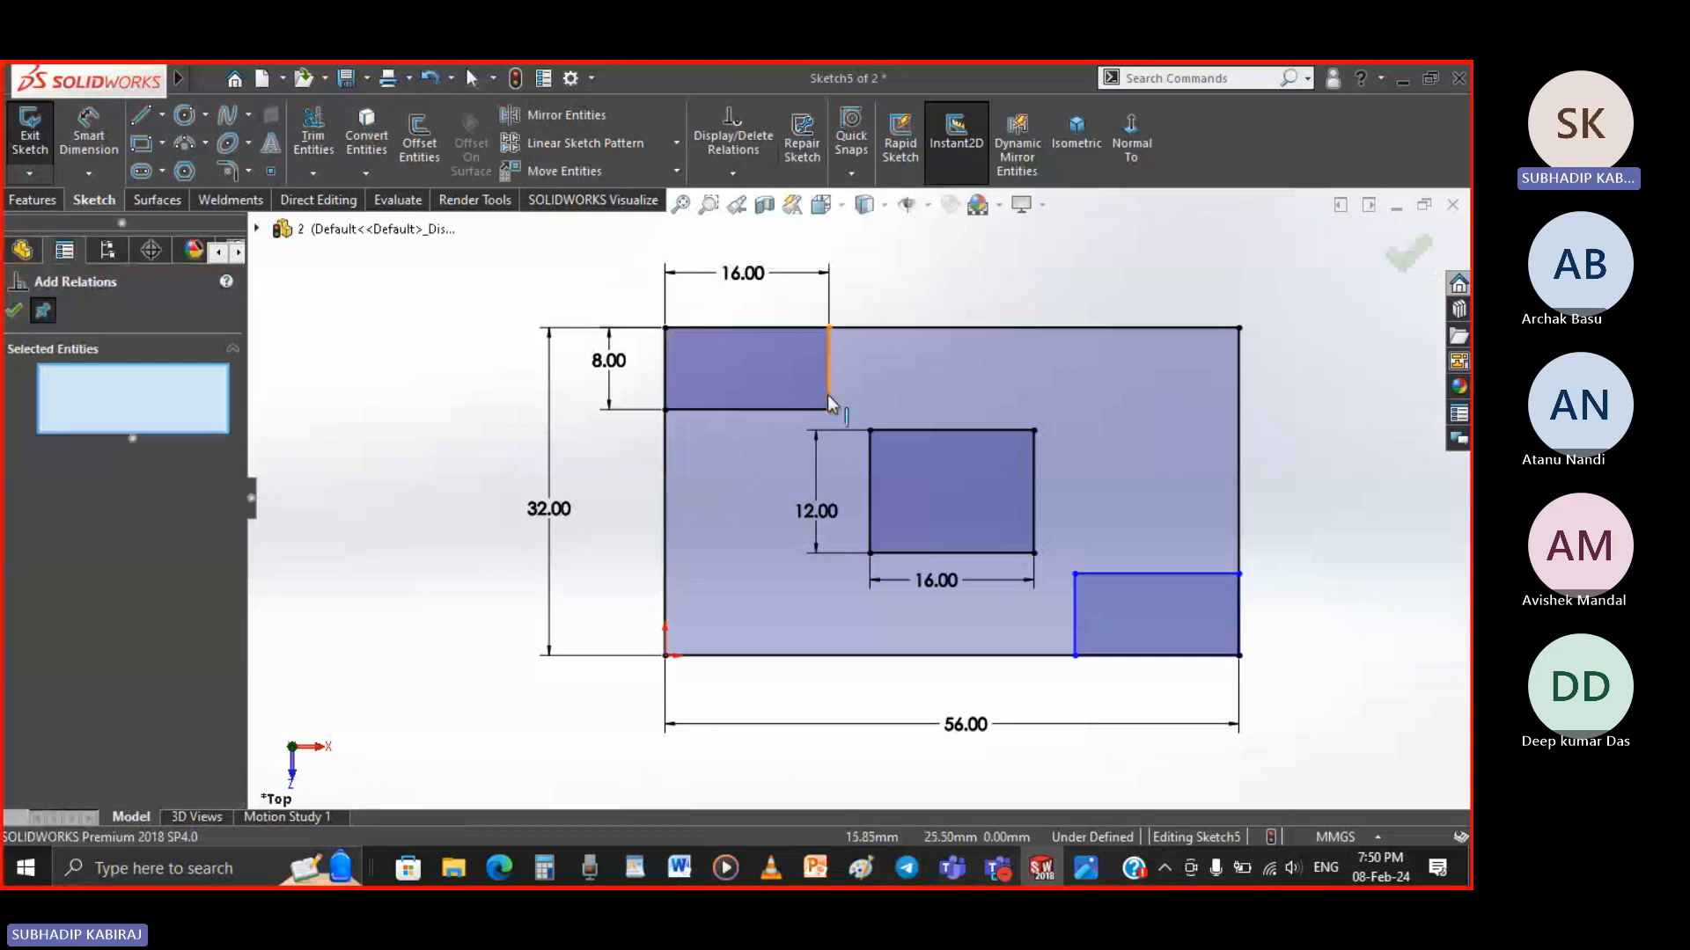
click(828, 394)
click(1074, 589)
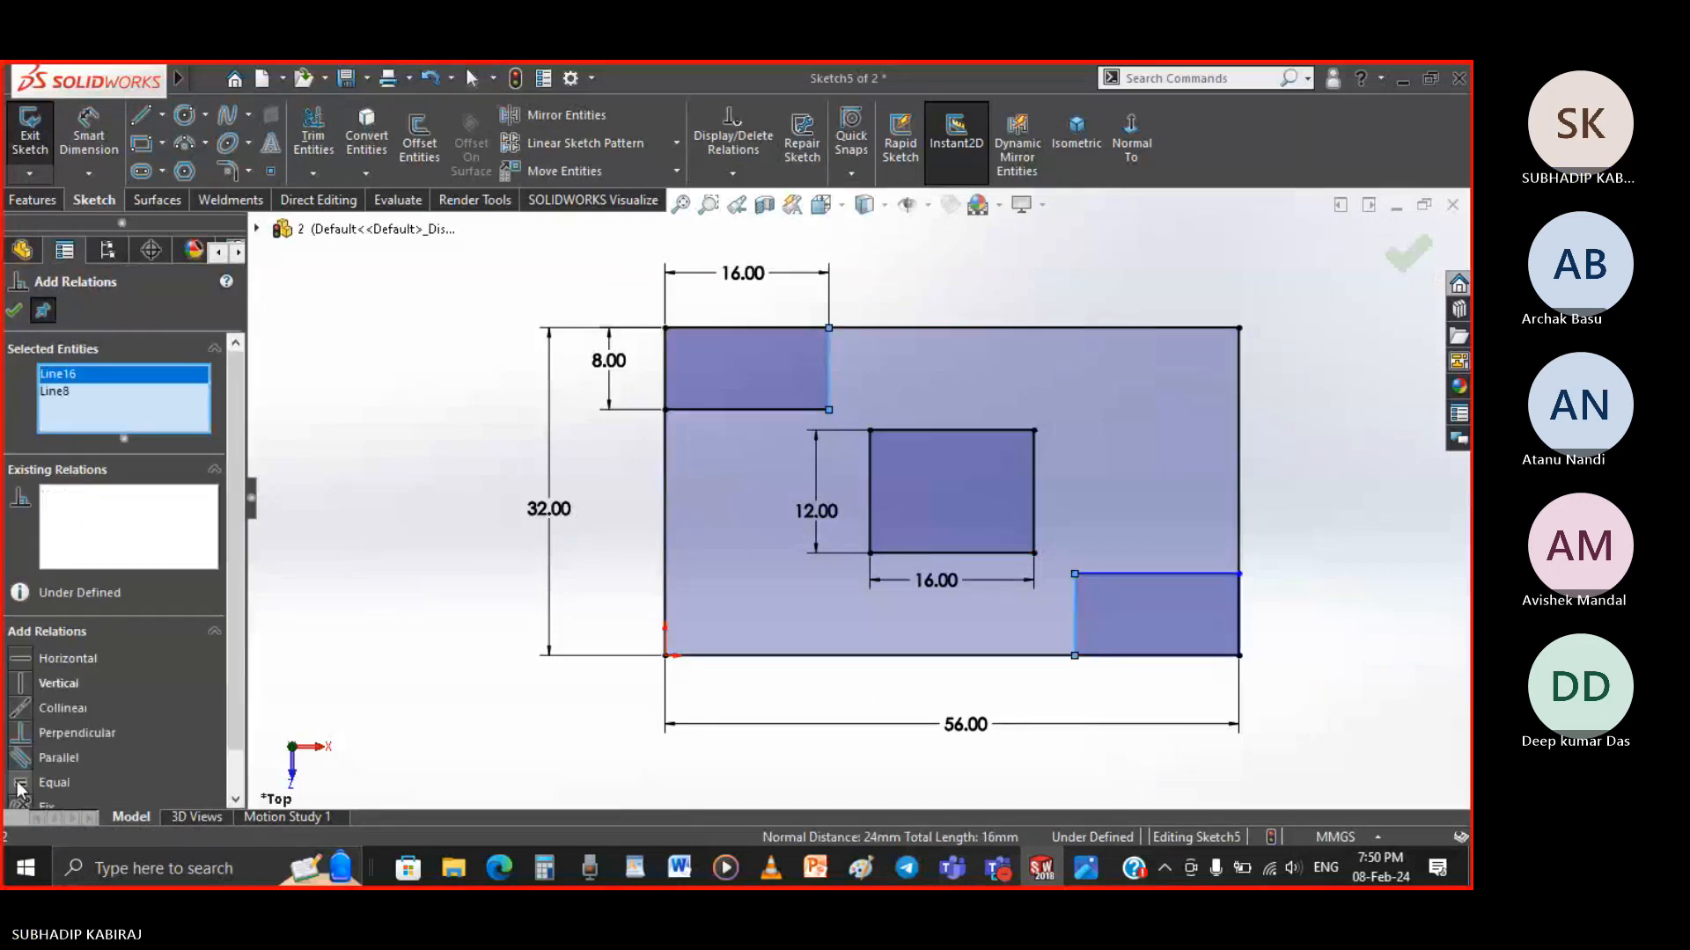
click(17, 783)
click(13, 310)
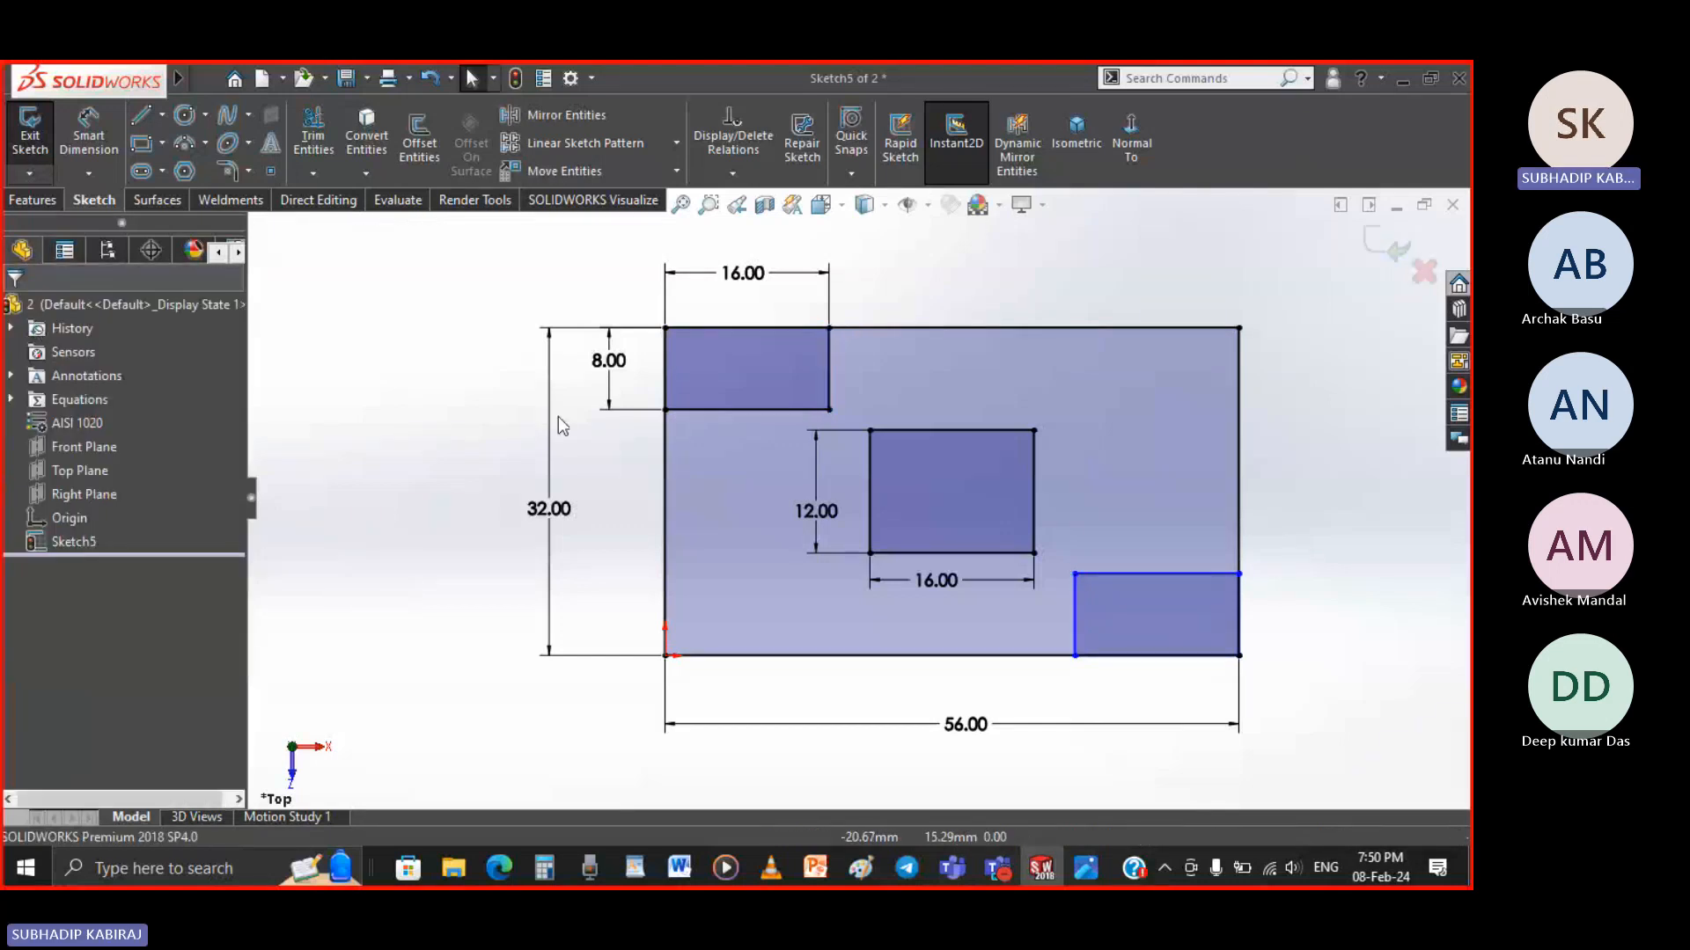
Check the existing relations between the two corner rectangles' inner horizontal edges and close the relation command
click(732, 173)
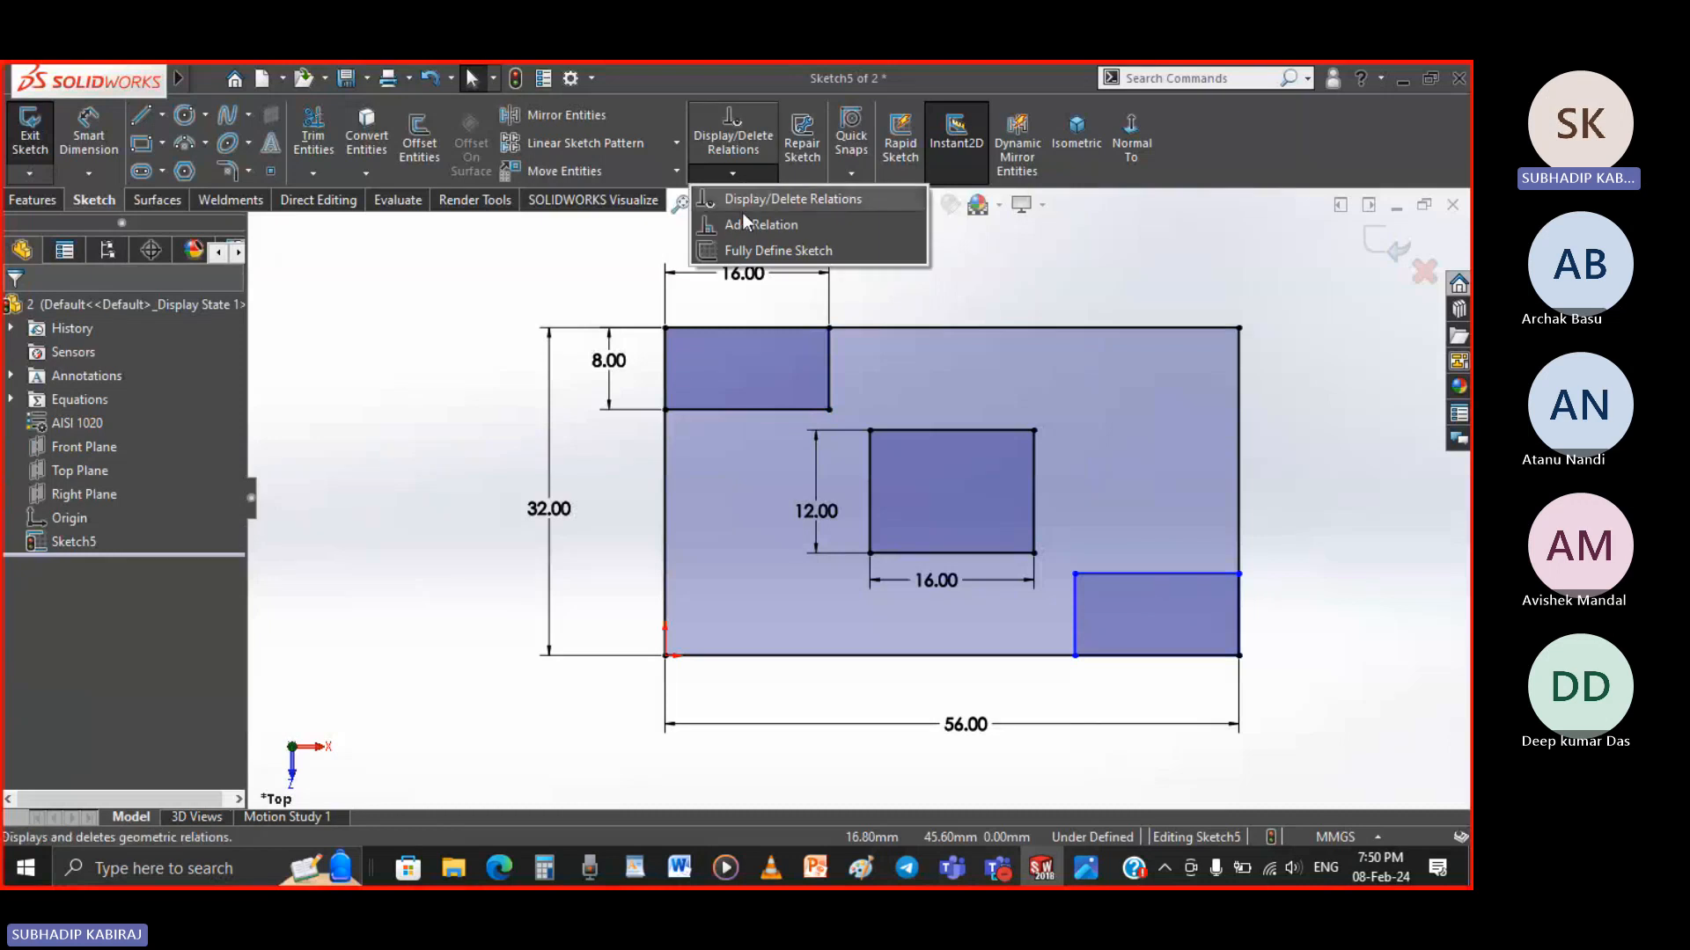
click(748, 225)
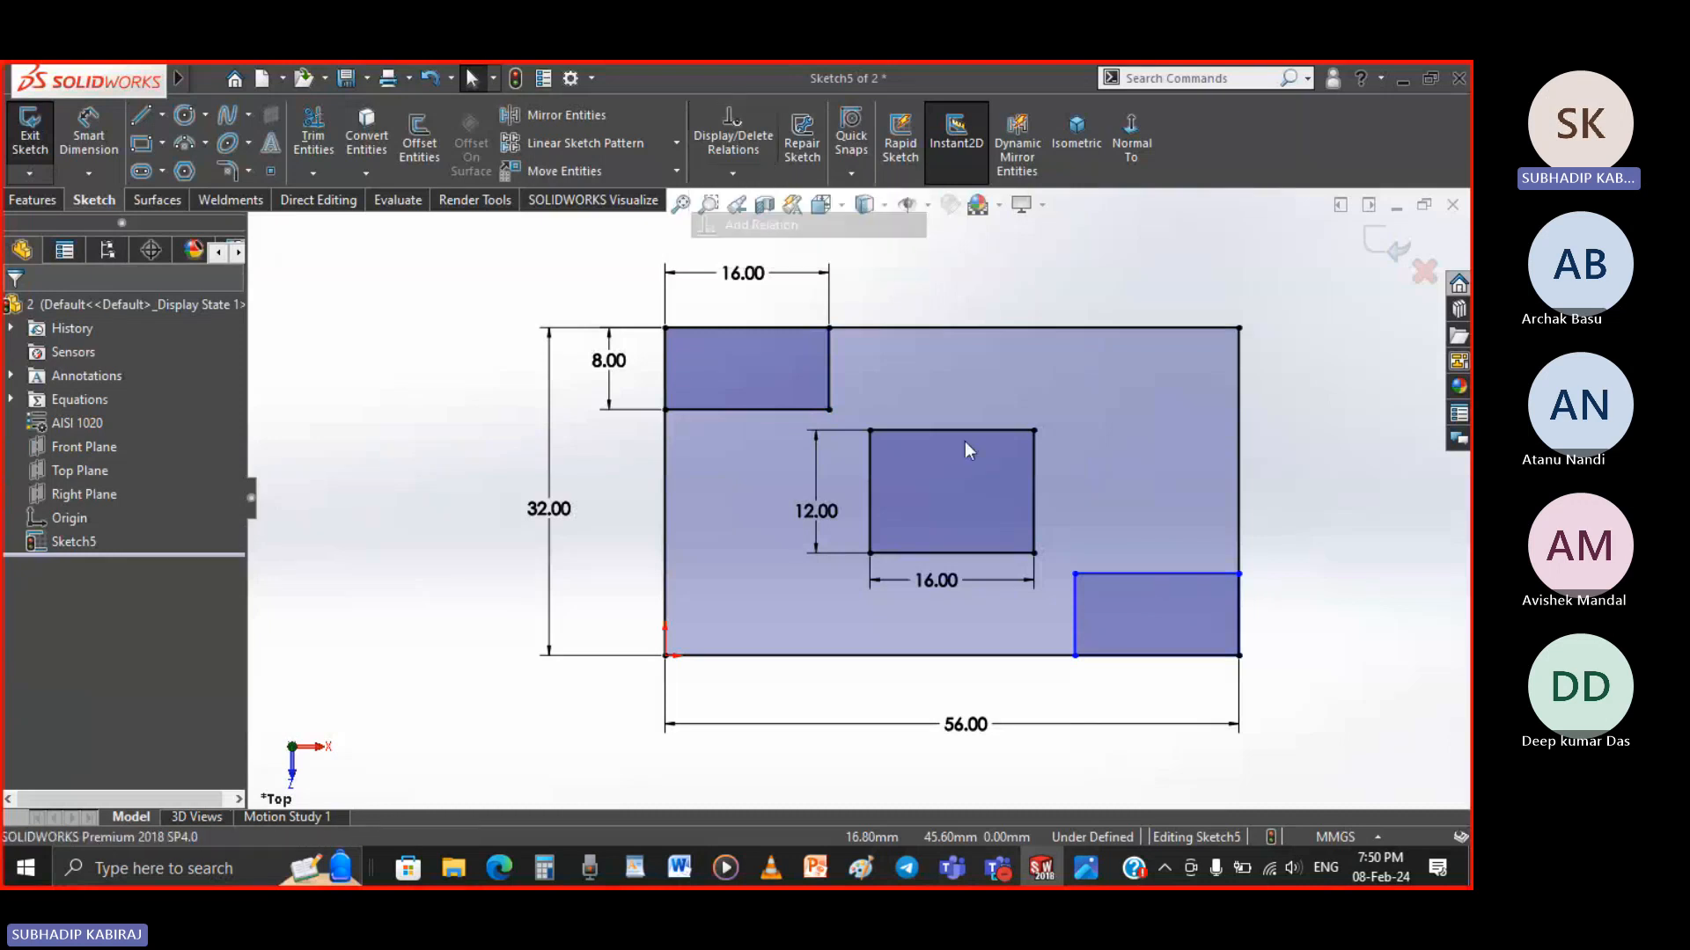
click(1097, 576)
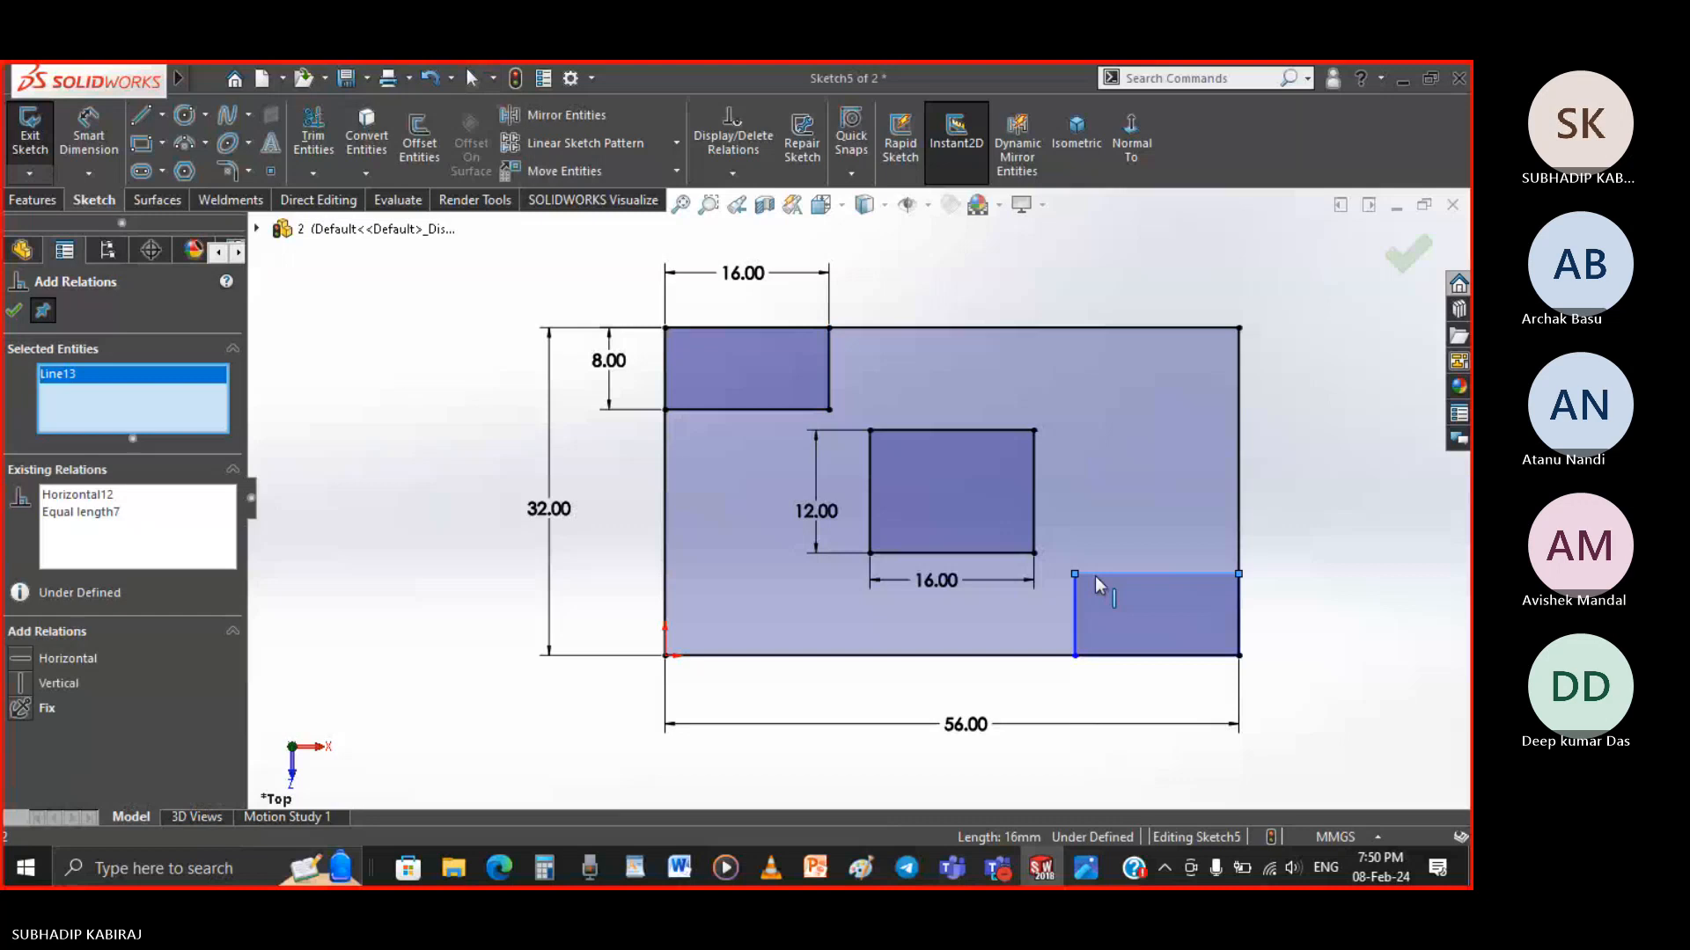
click(746, 409)
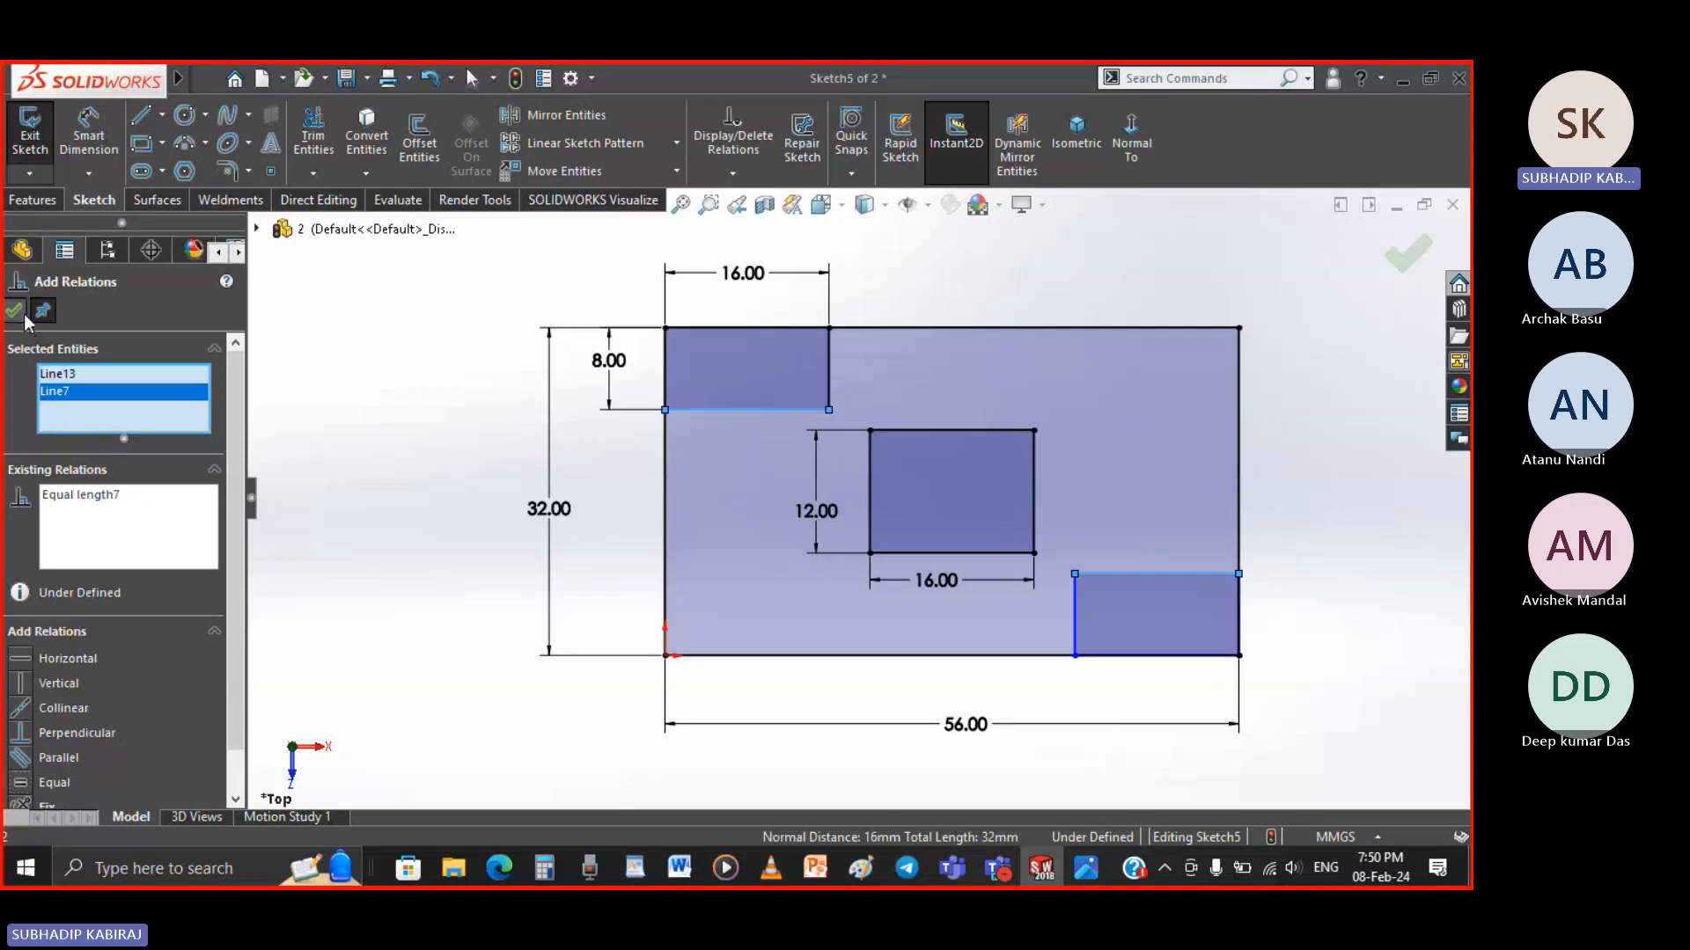
click(15, 311)
Snap the copied rectangle's lower-right corner onto the plate's lower-right corner and exit the sketch
mouse_move(1075, 574)
mouse_down()
mouse_move(1065, 482)
mouse_move(1081, 530)
mouse_move(1069, 499)
mouse_up()
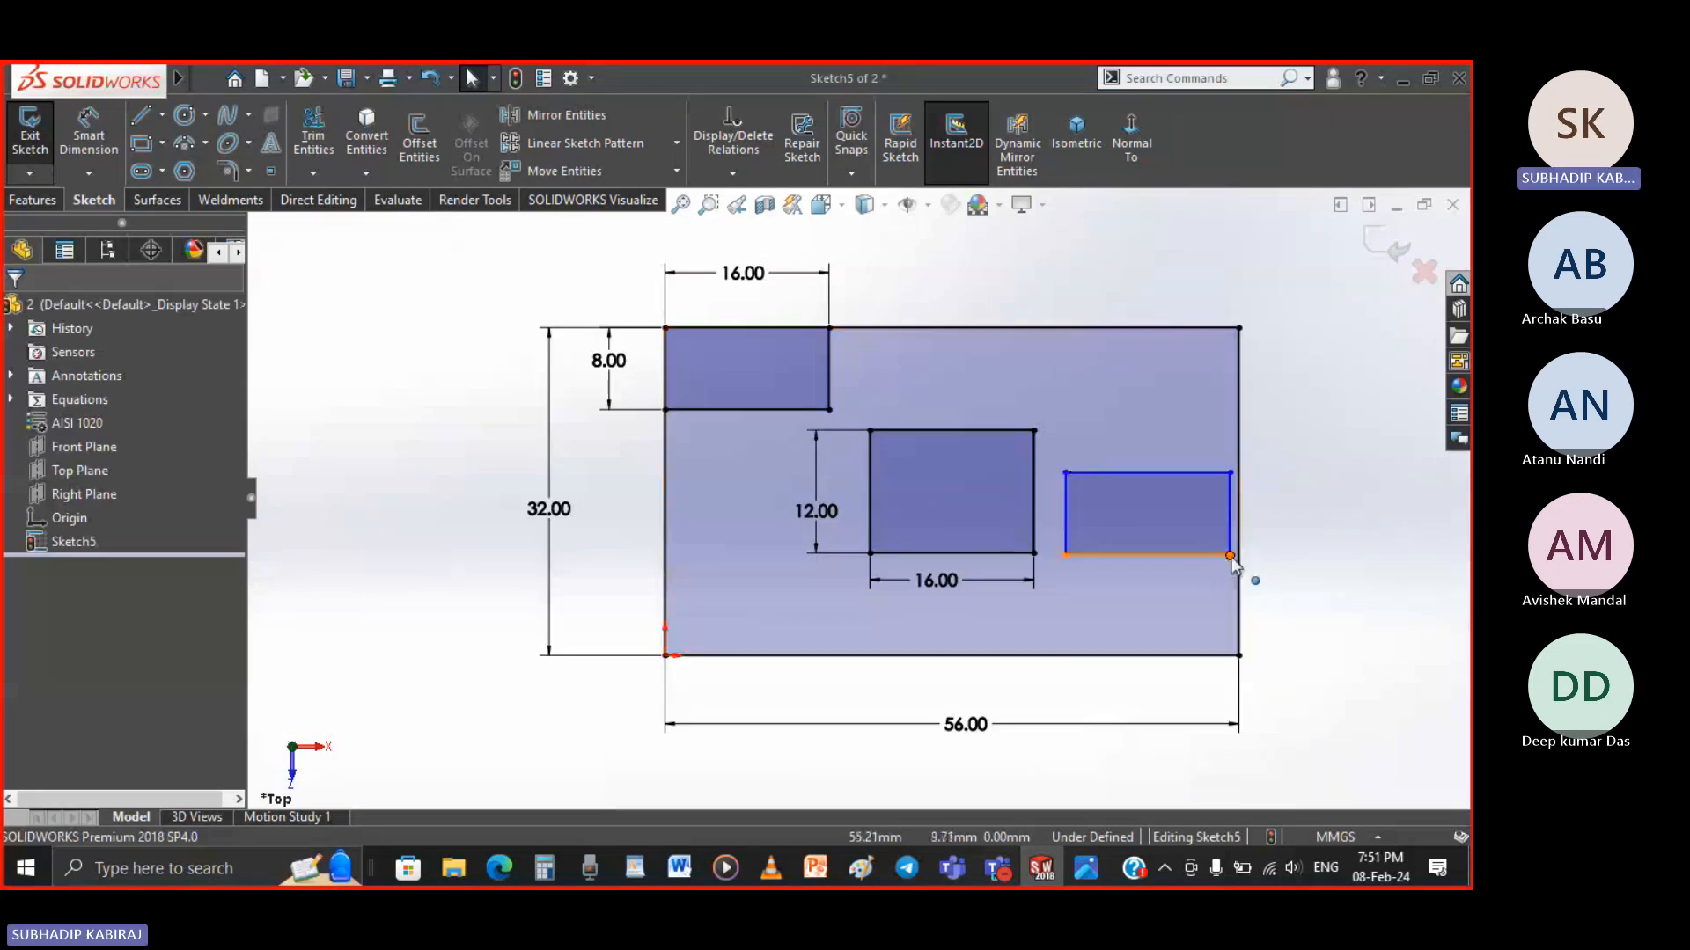
drag(1230, 556, 1239, 655)
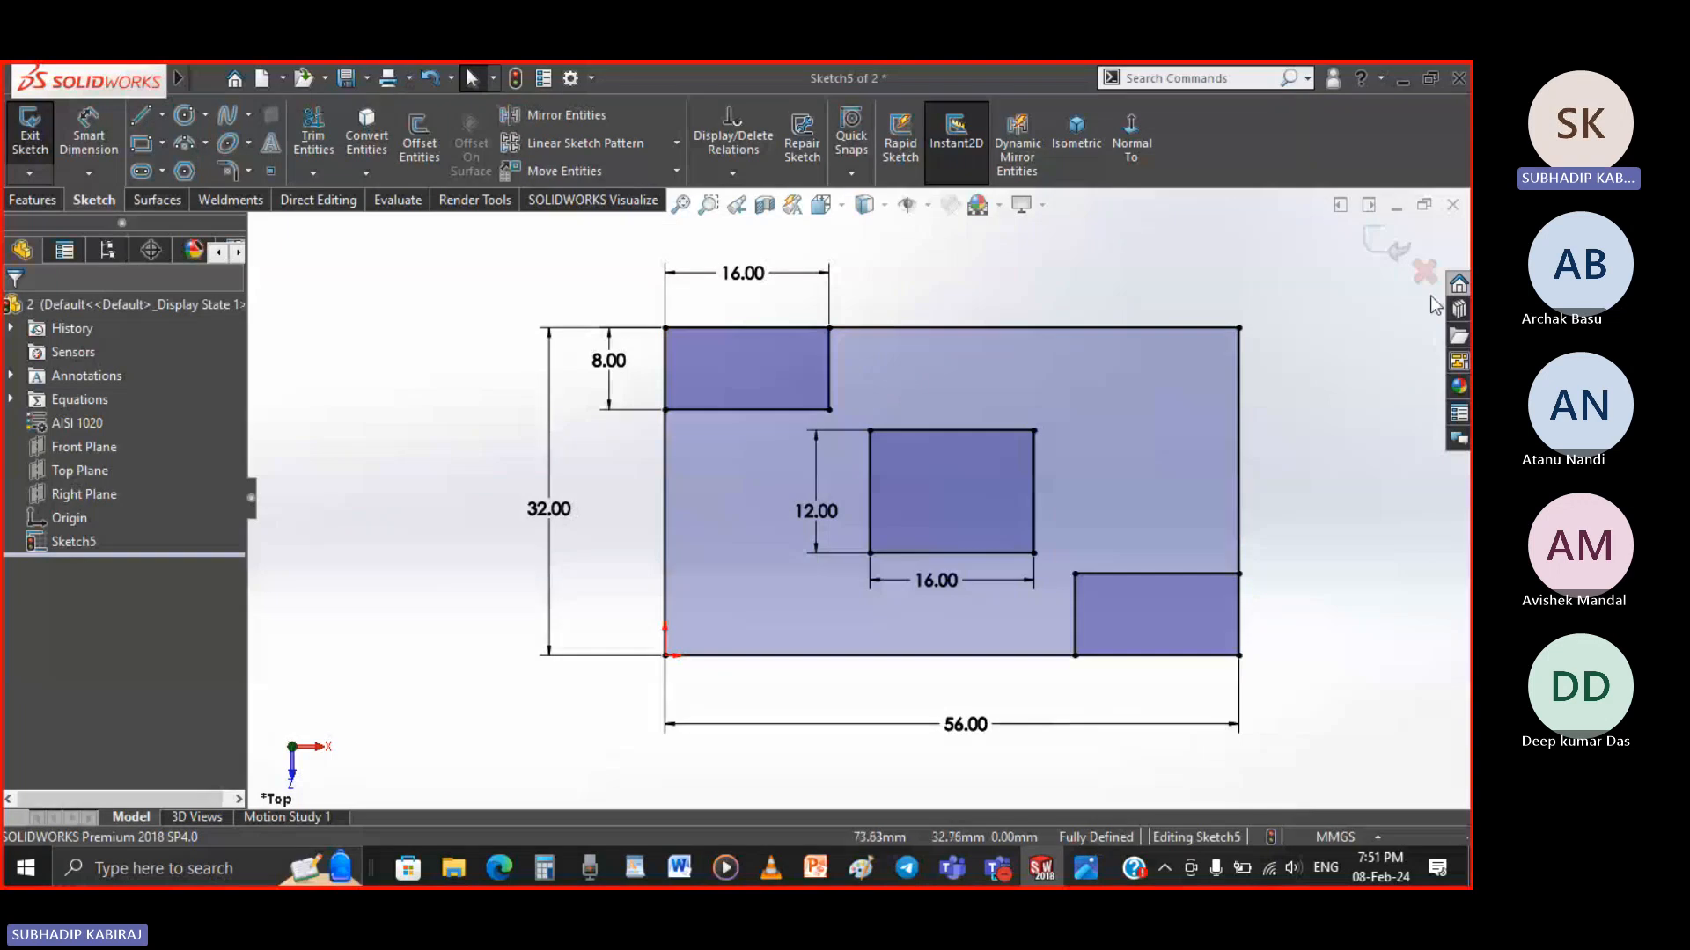
click(1388, 249)
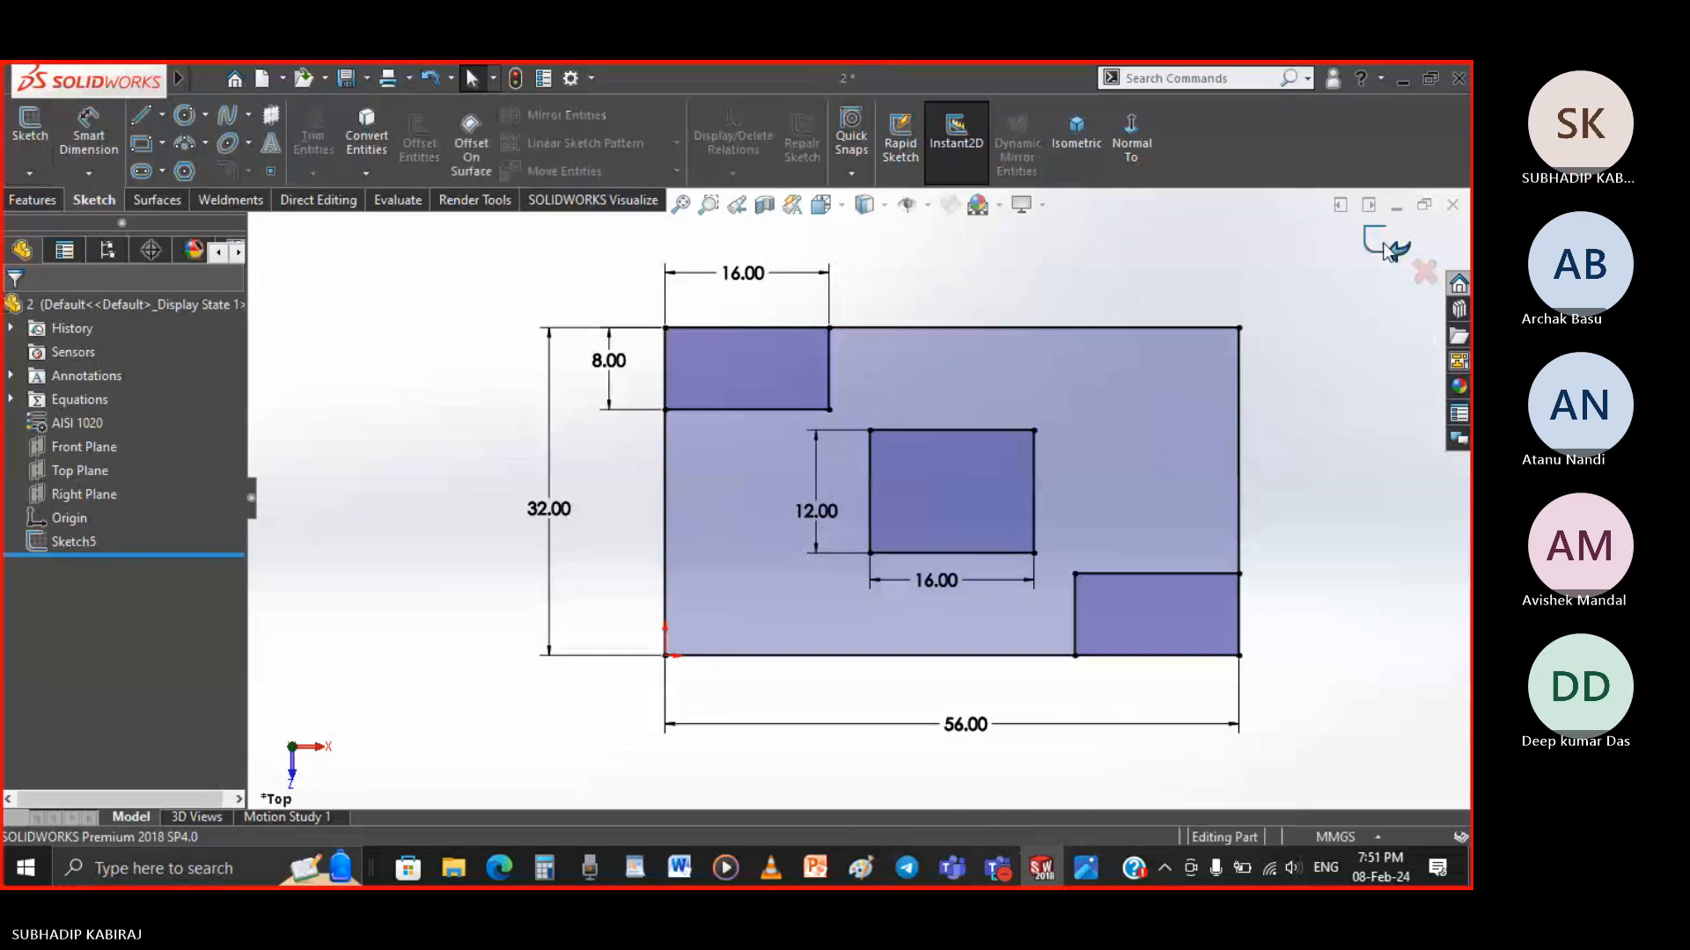
Set up a boss extrusion of the sketch's main plate region around the opening, 8 mm deep and directed downward, in isometric view
click(54, 544)
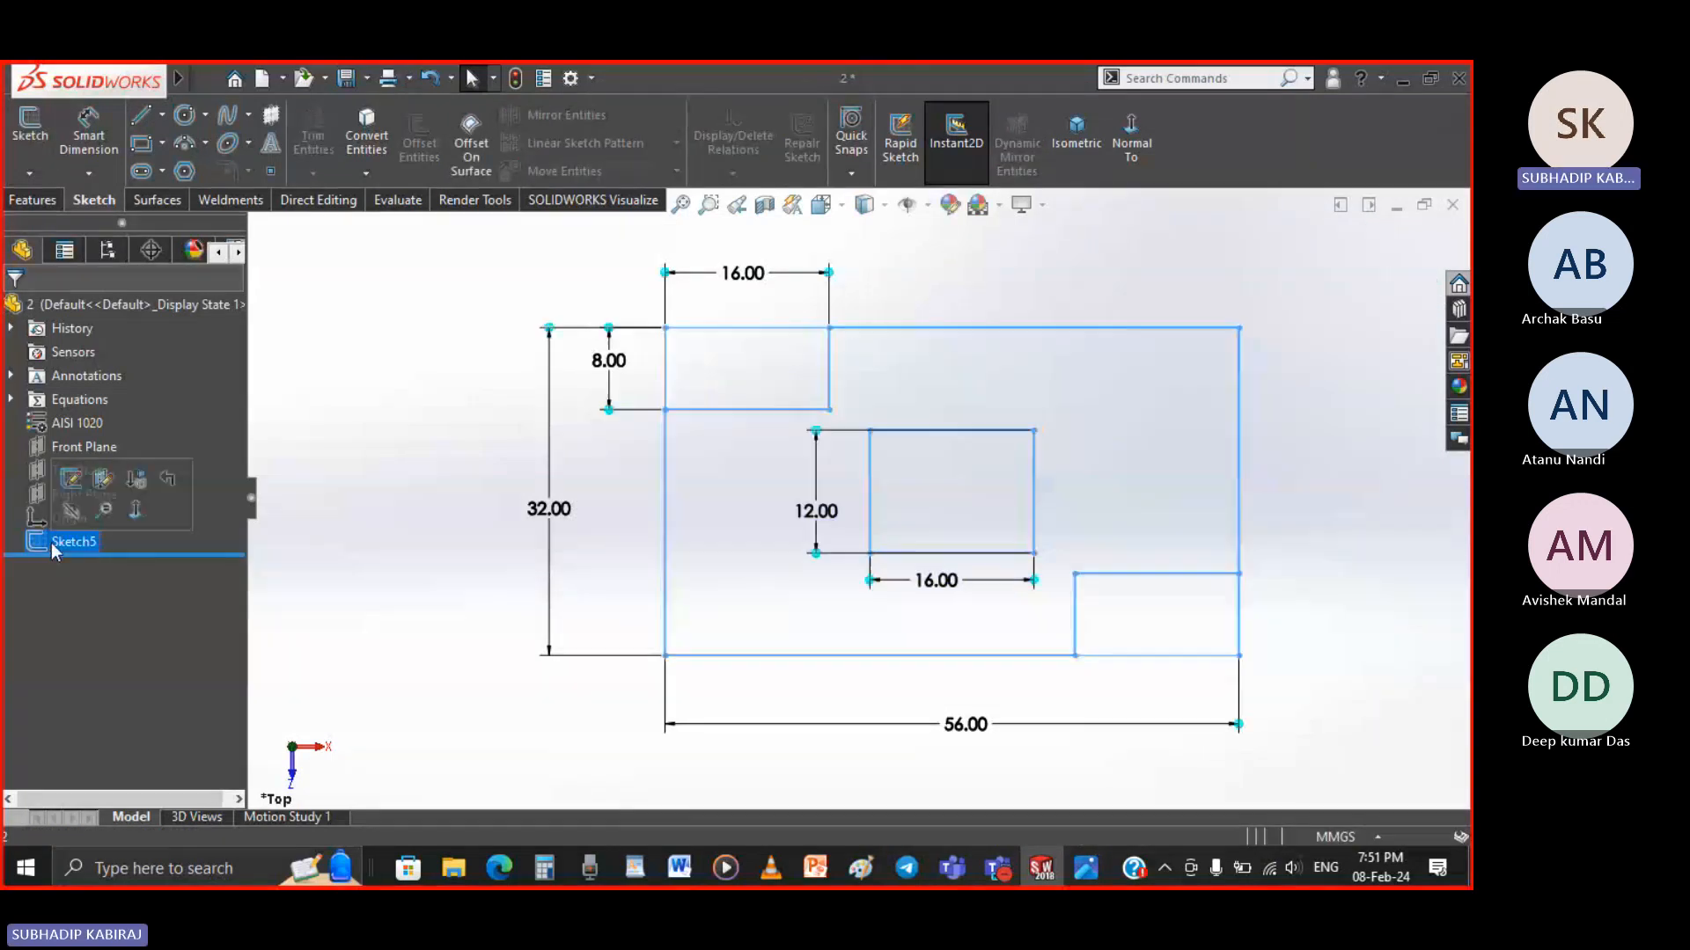
click(1066, 153)
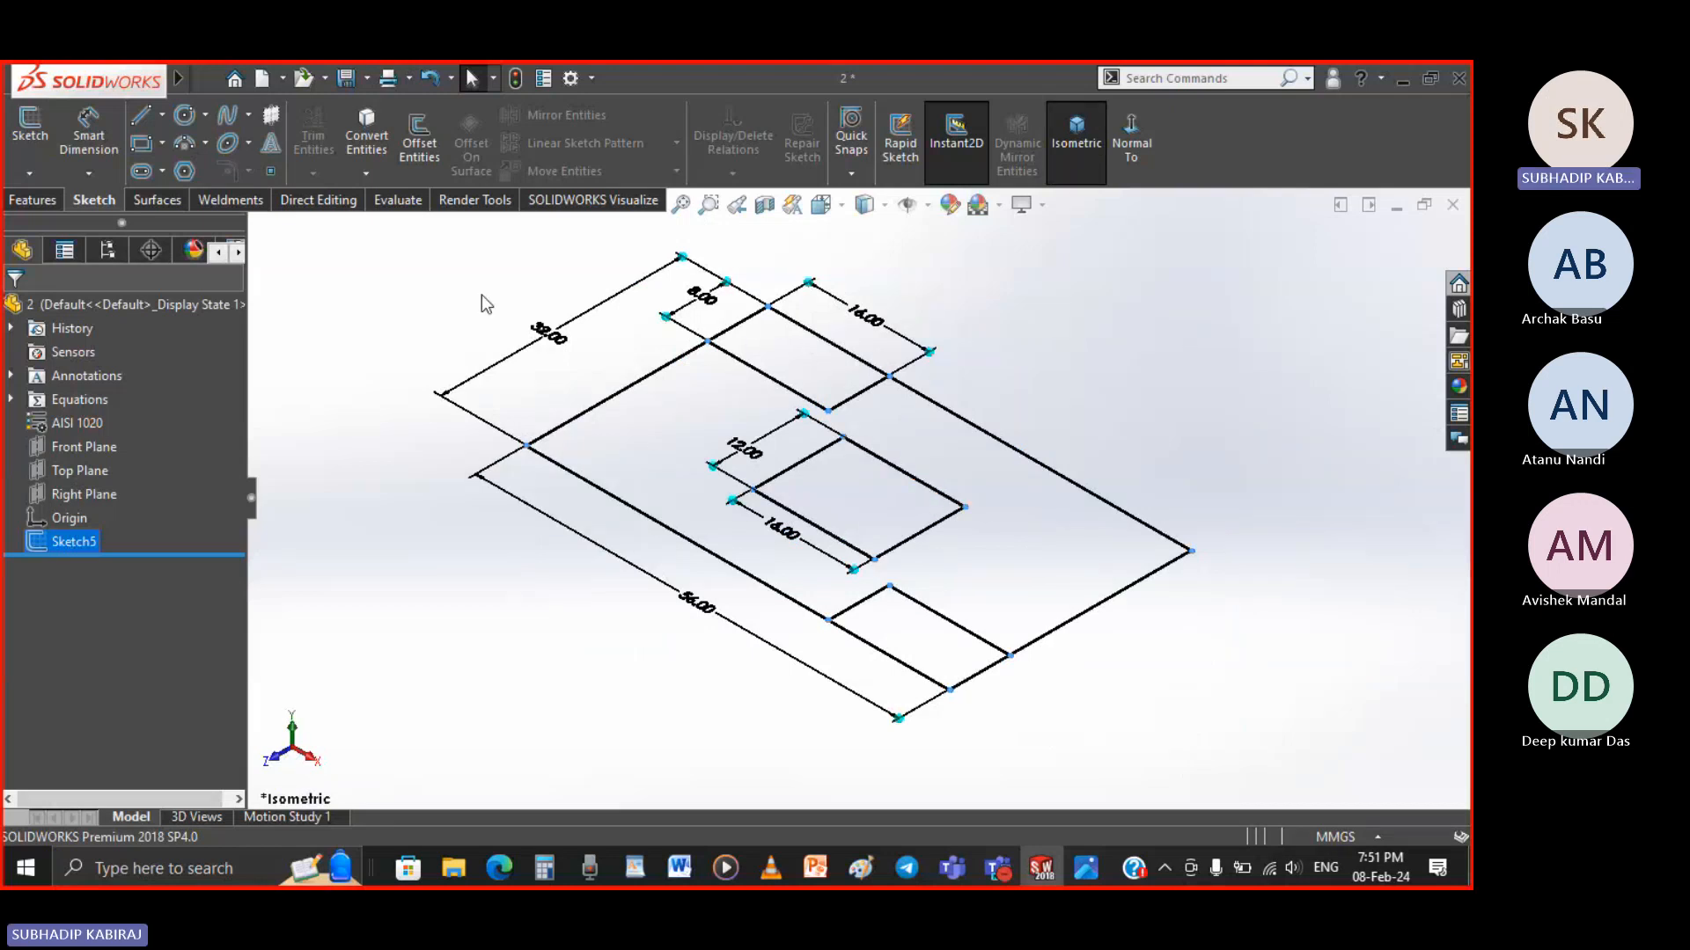
click(30, 201)
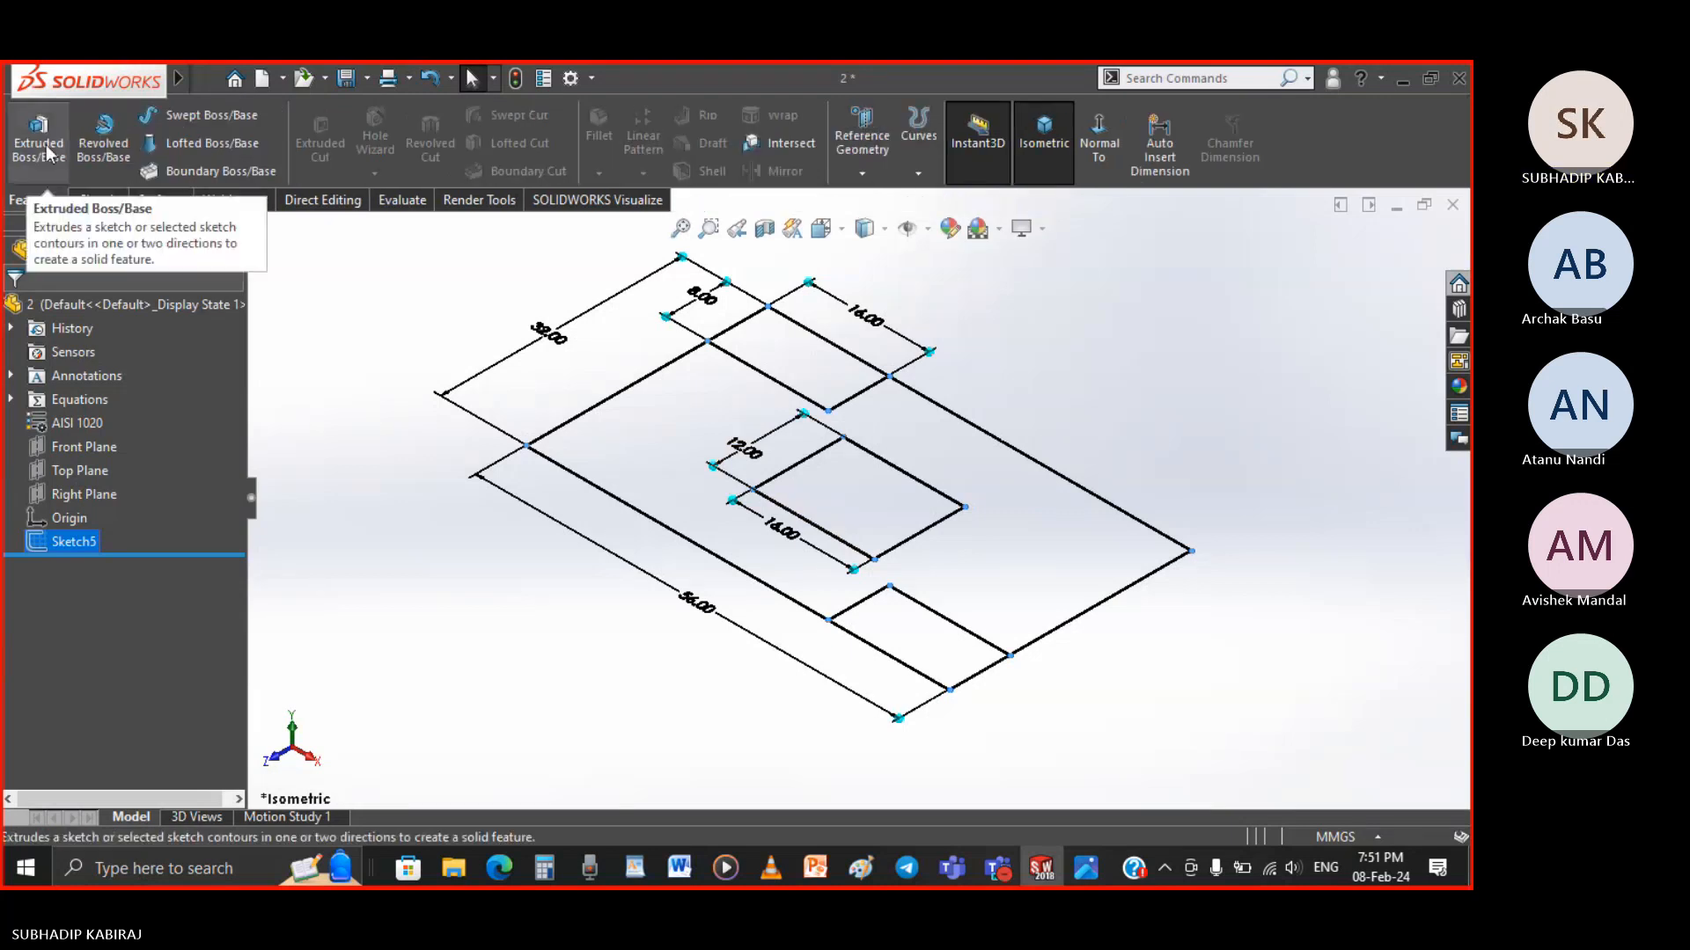
click(39, 145)
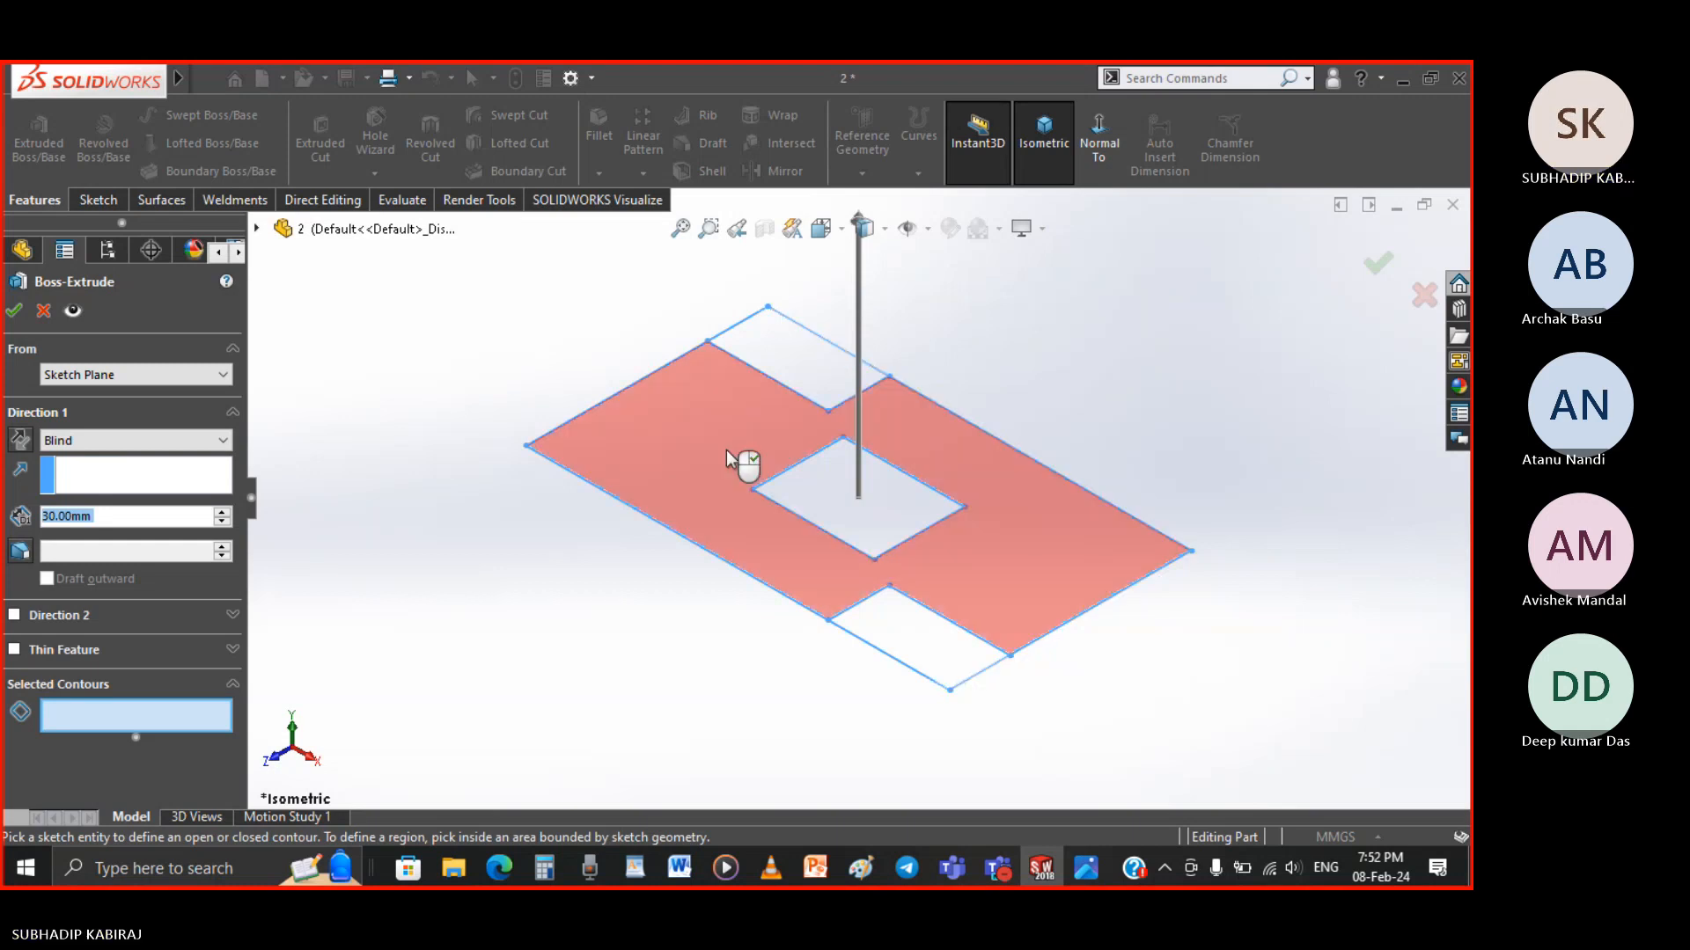
click(1084, 869)
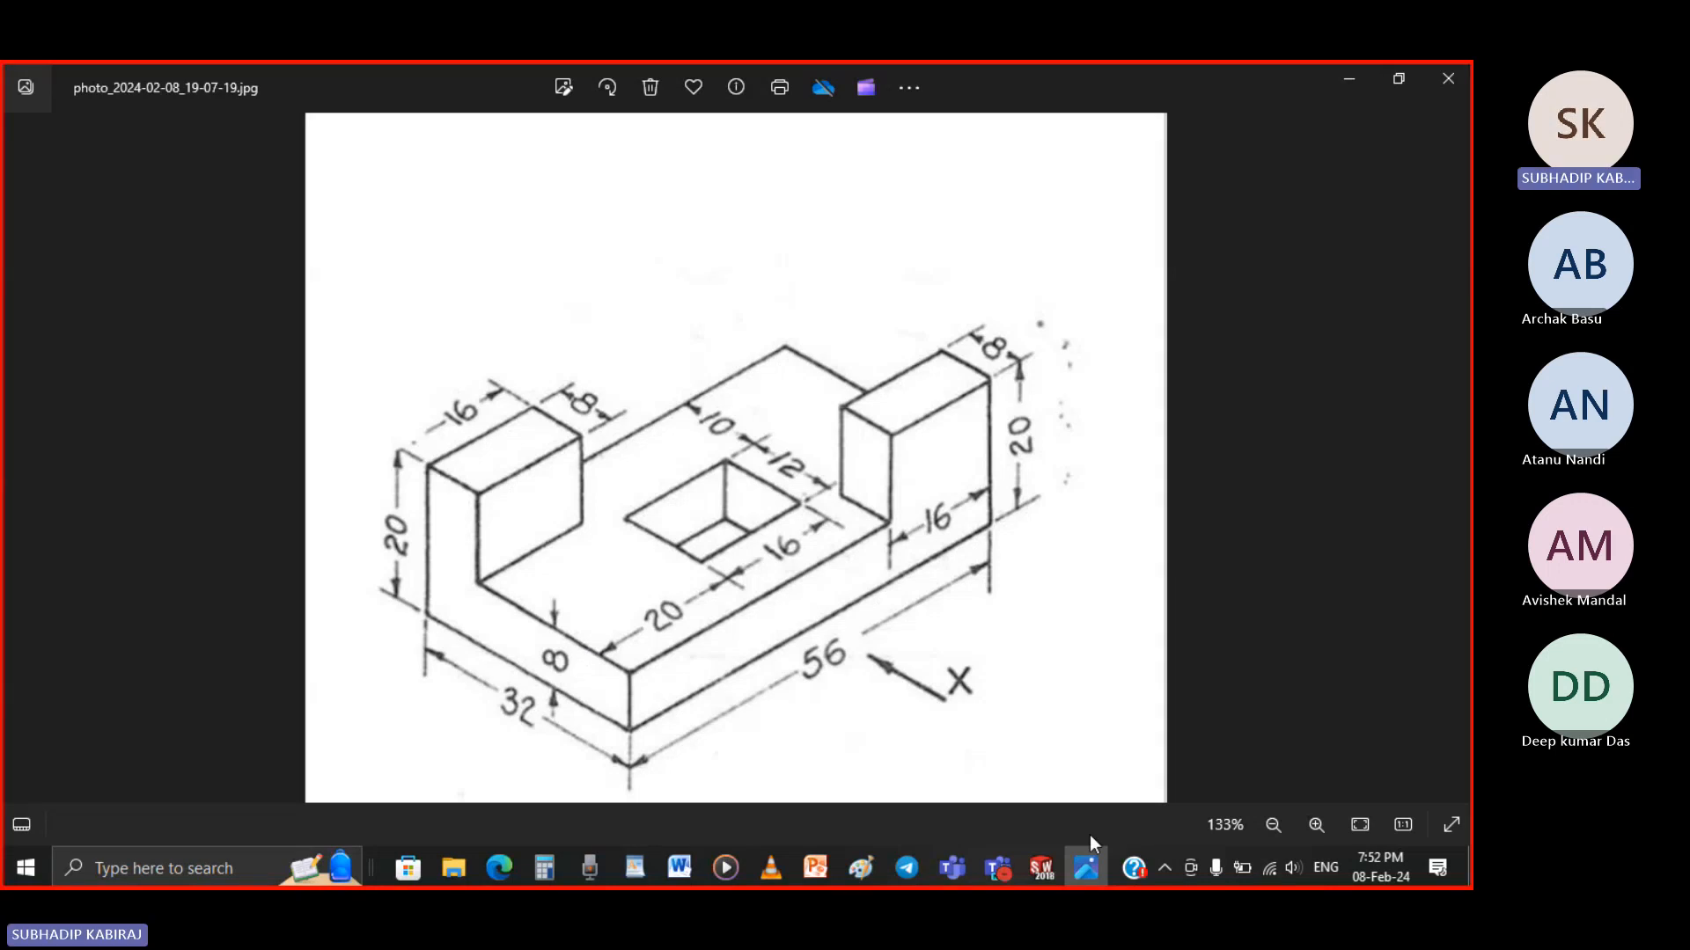
click(1054, 864)
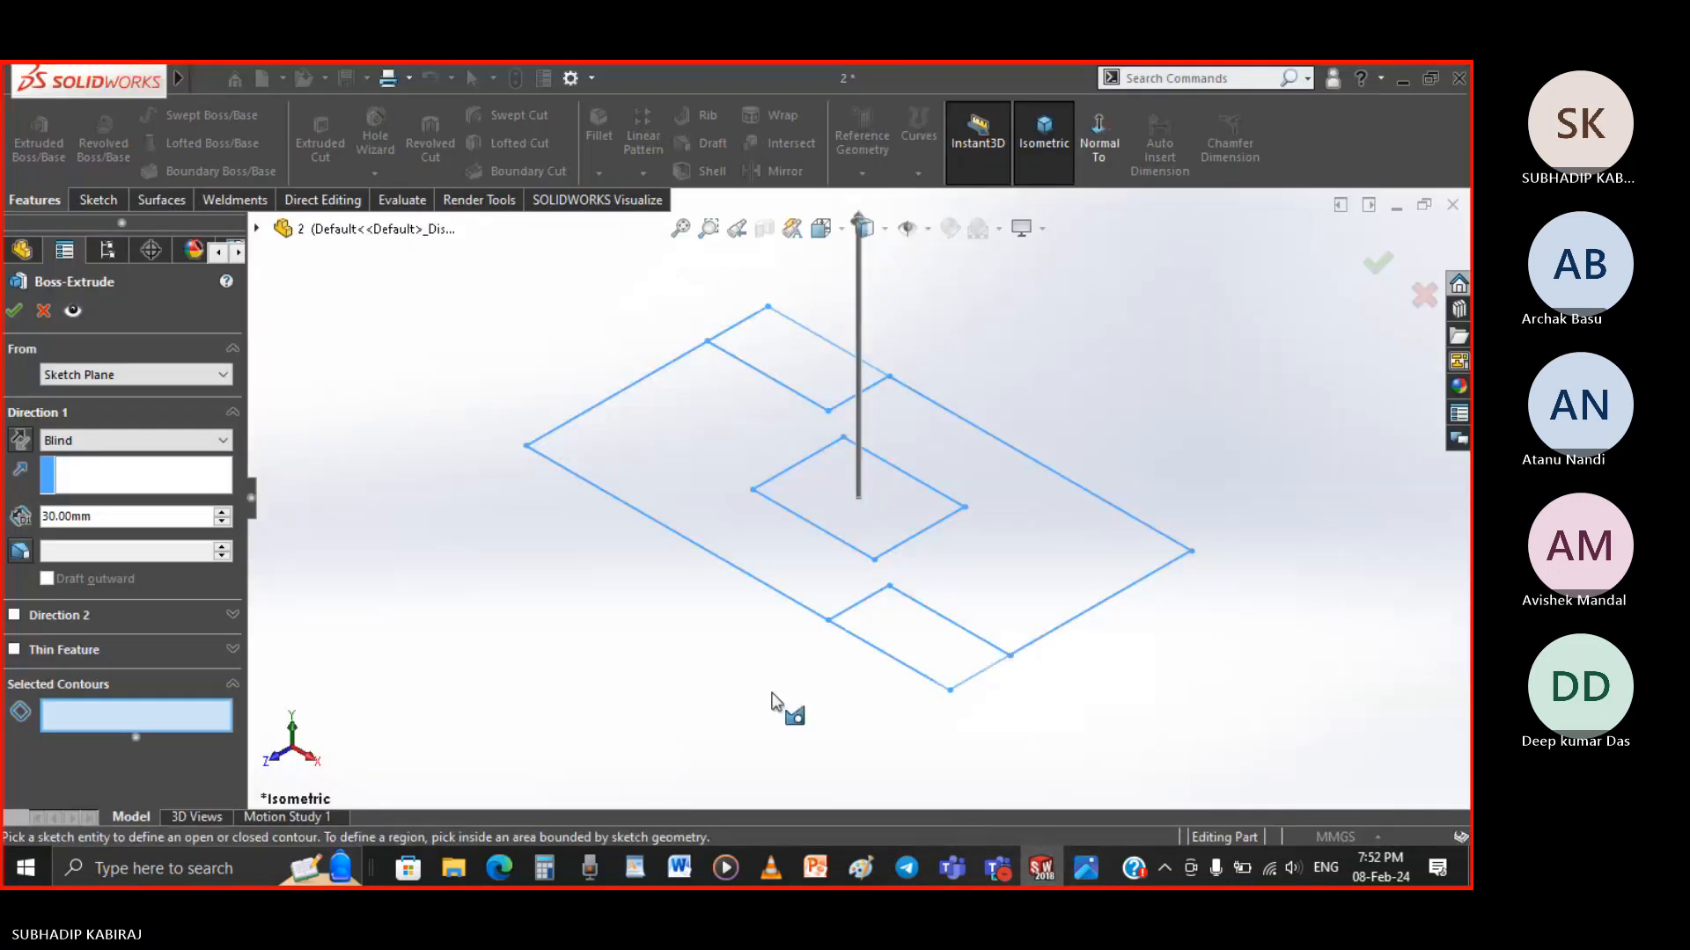
click(789, 570)
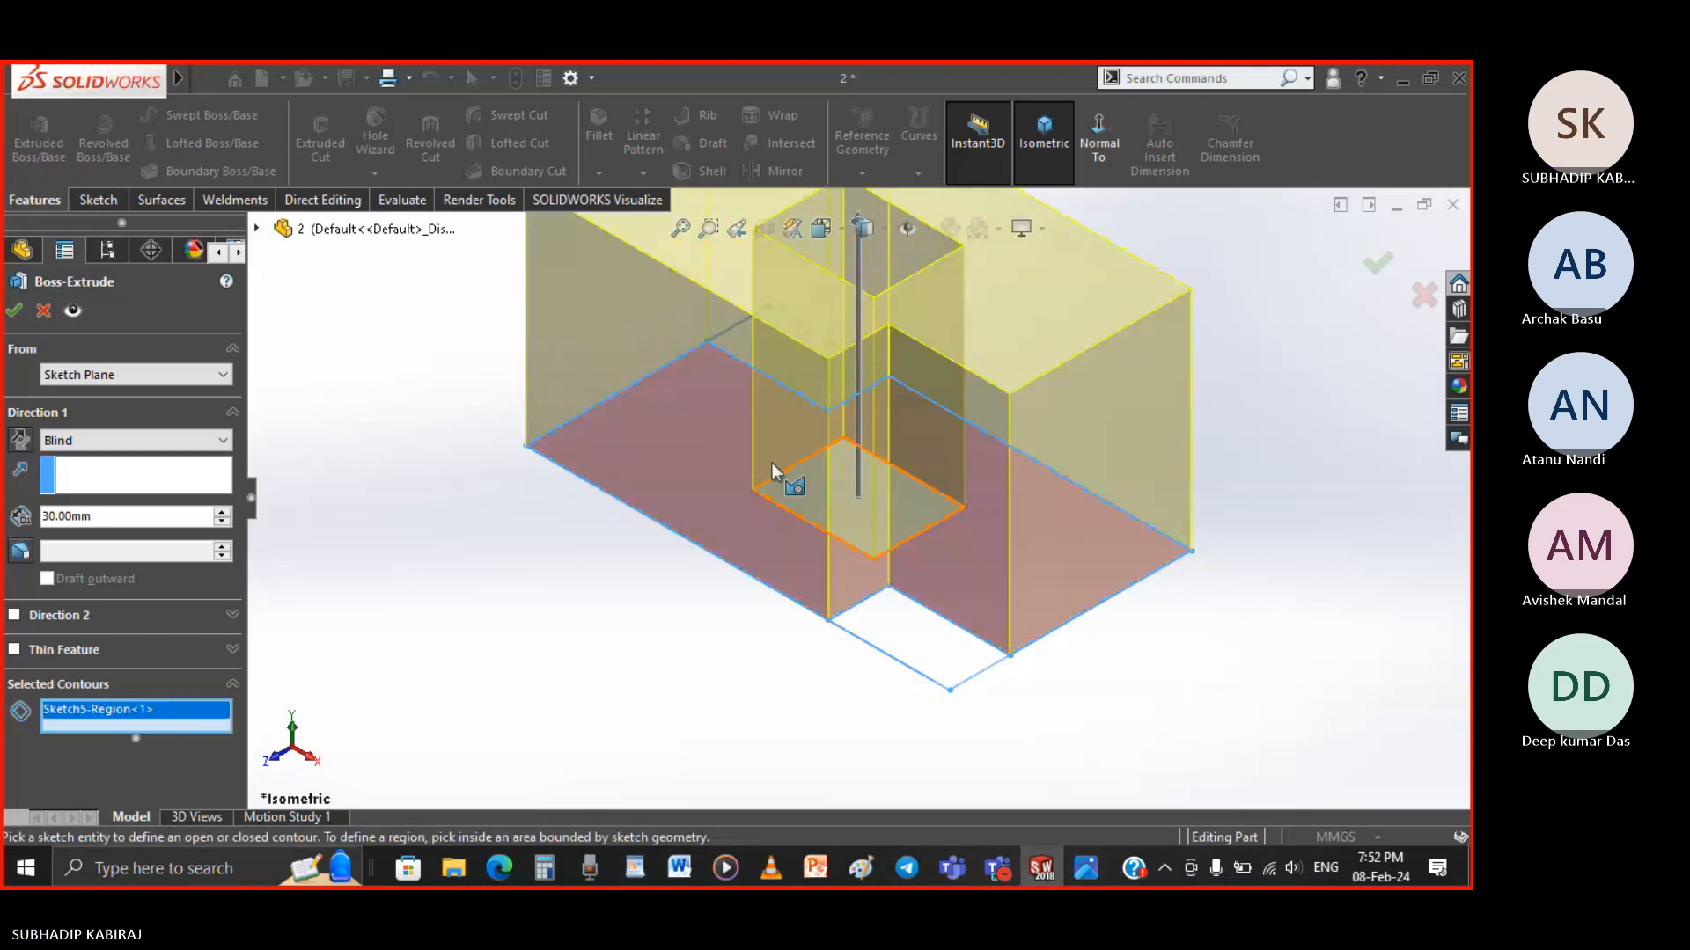
double_click(130, 513)
text(8)
key(Return)
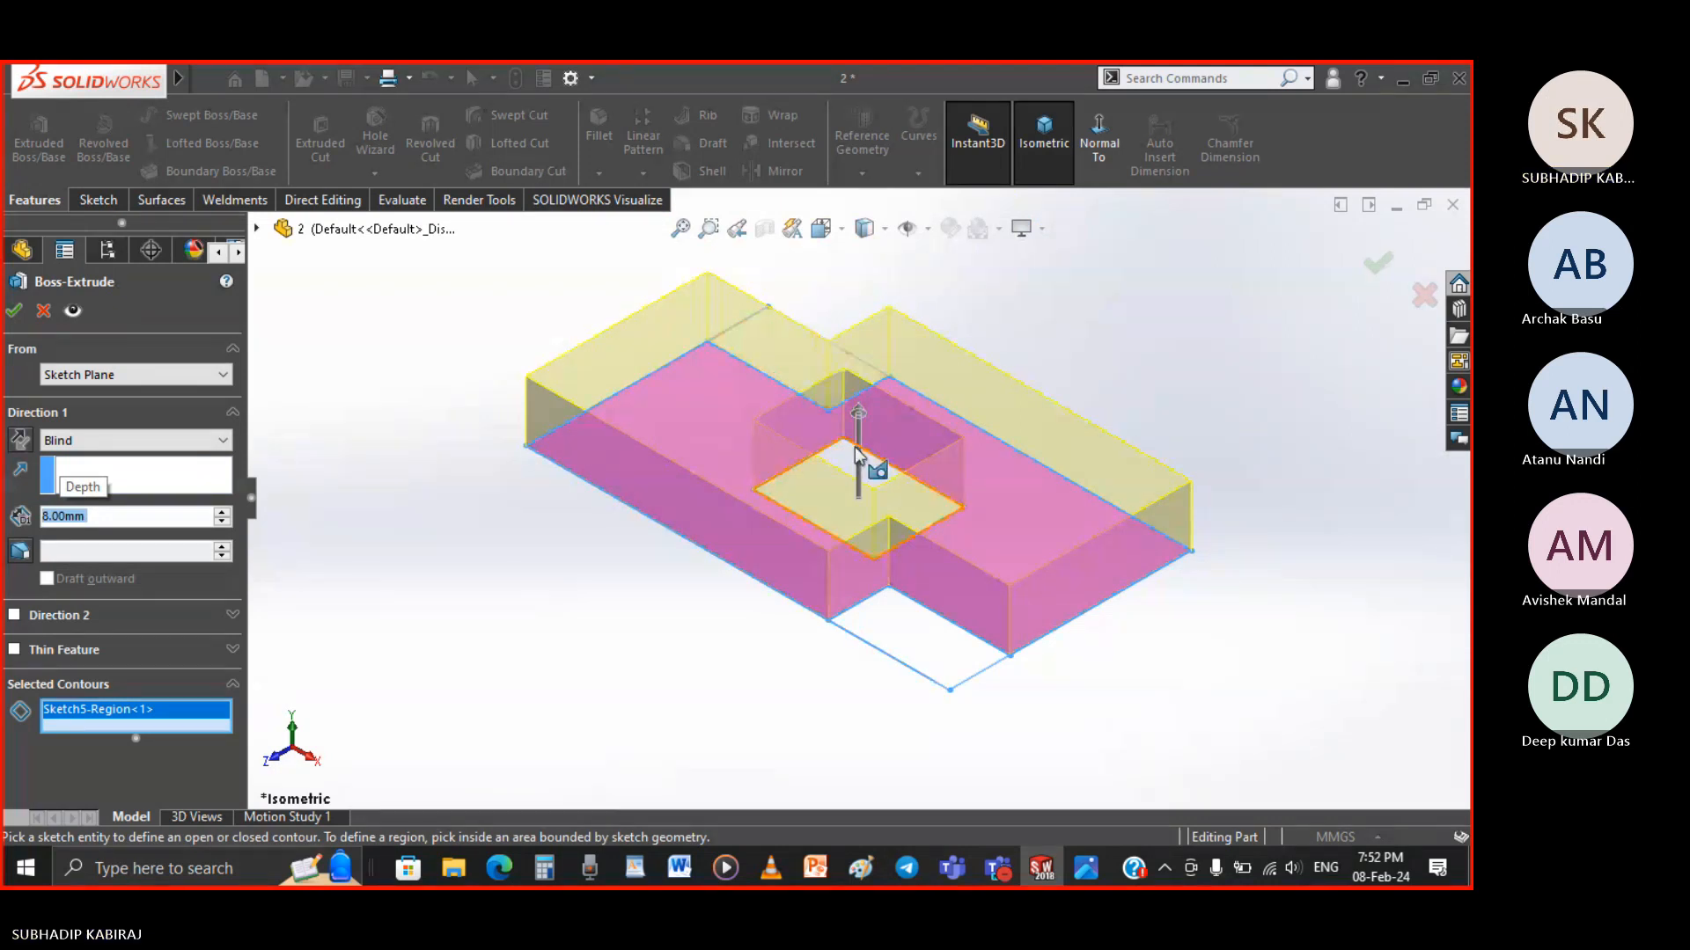
click(19, 439)
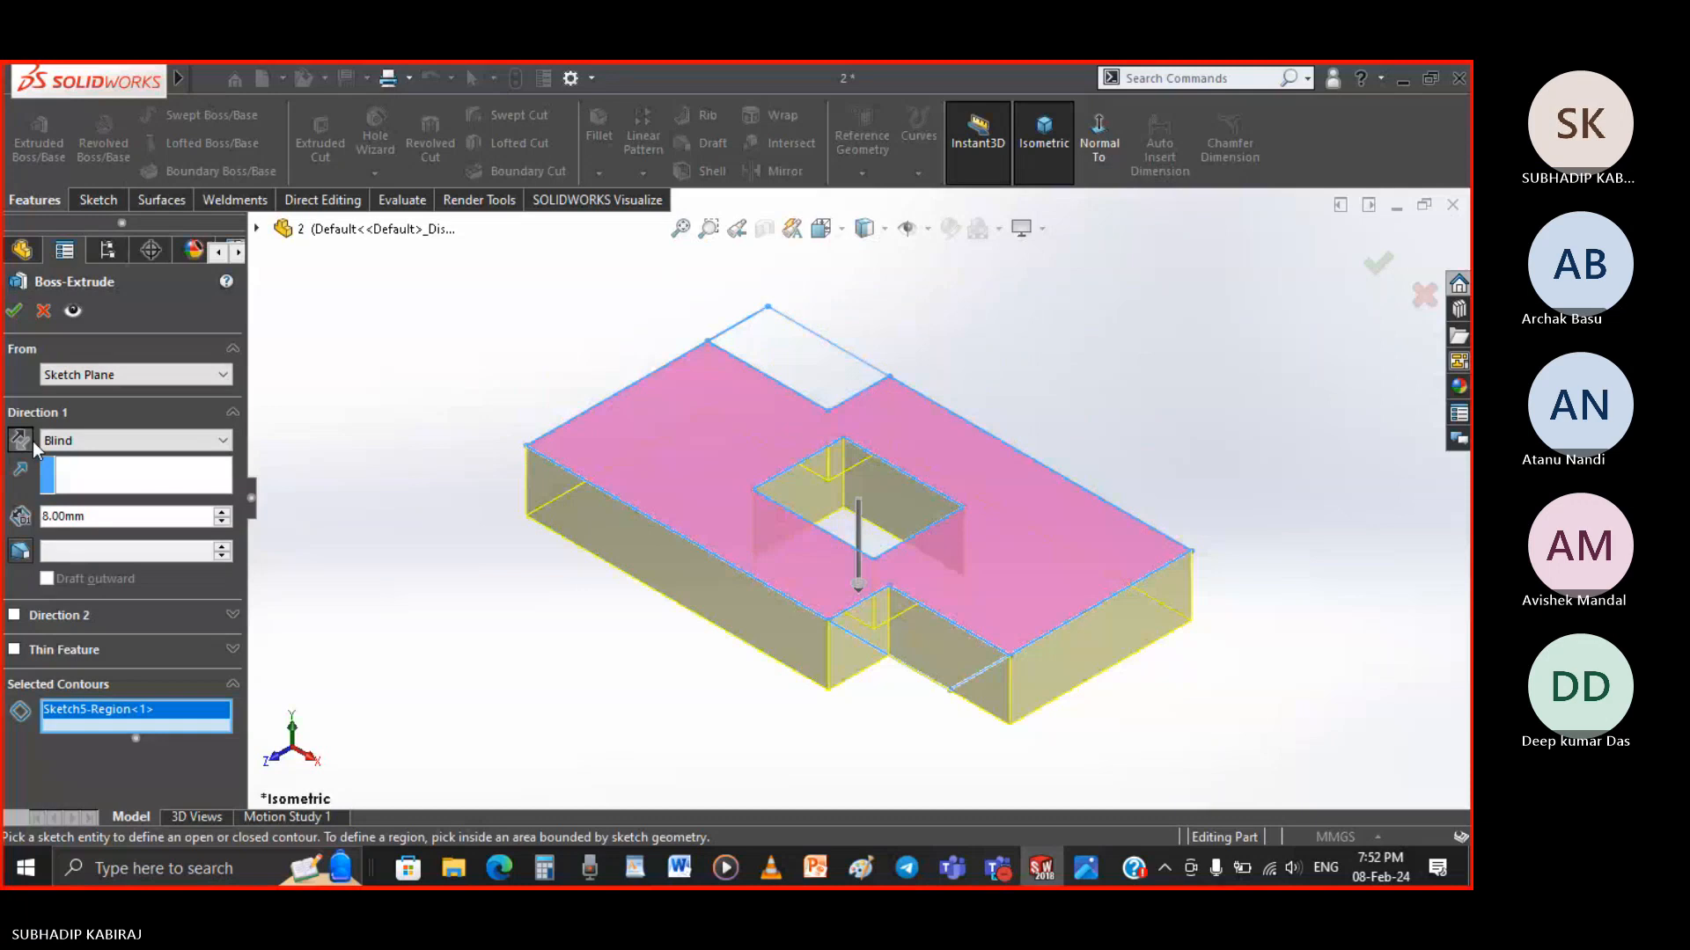
Add both corner rectangles to the extrusion's contours, leaving the central opening out, and complete the base plate
click(784, 378)
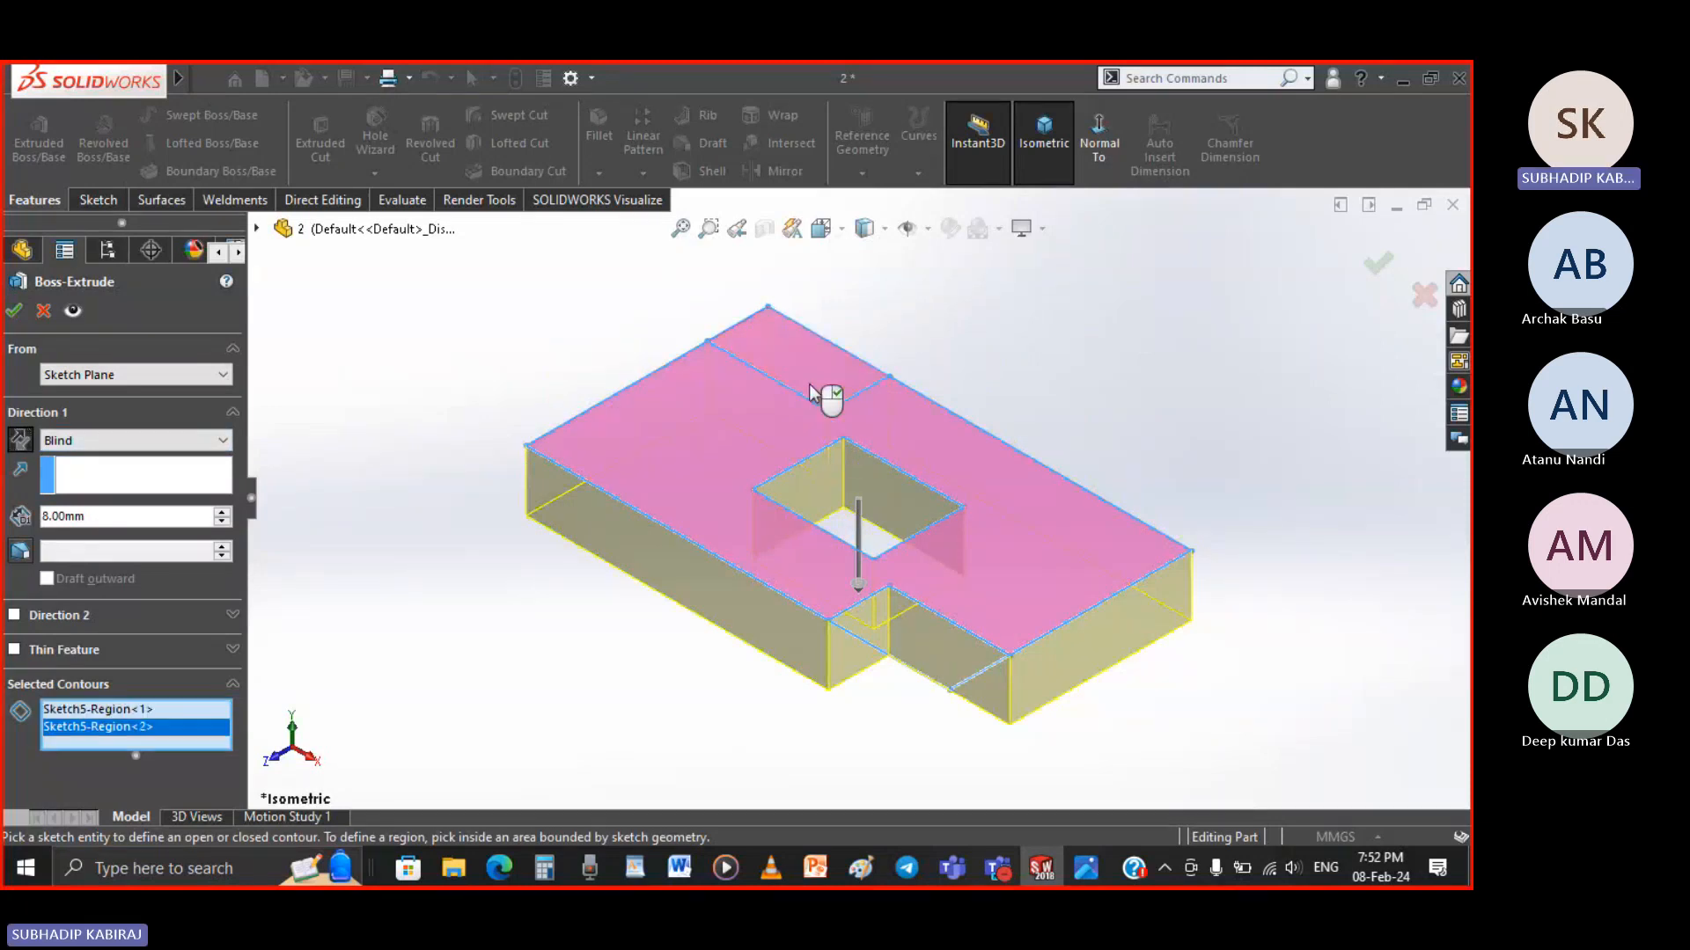
click(903, 560)
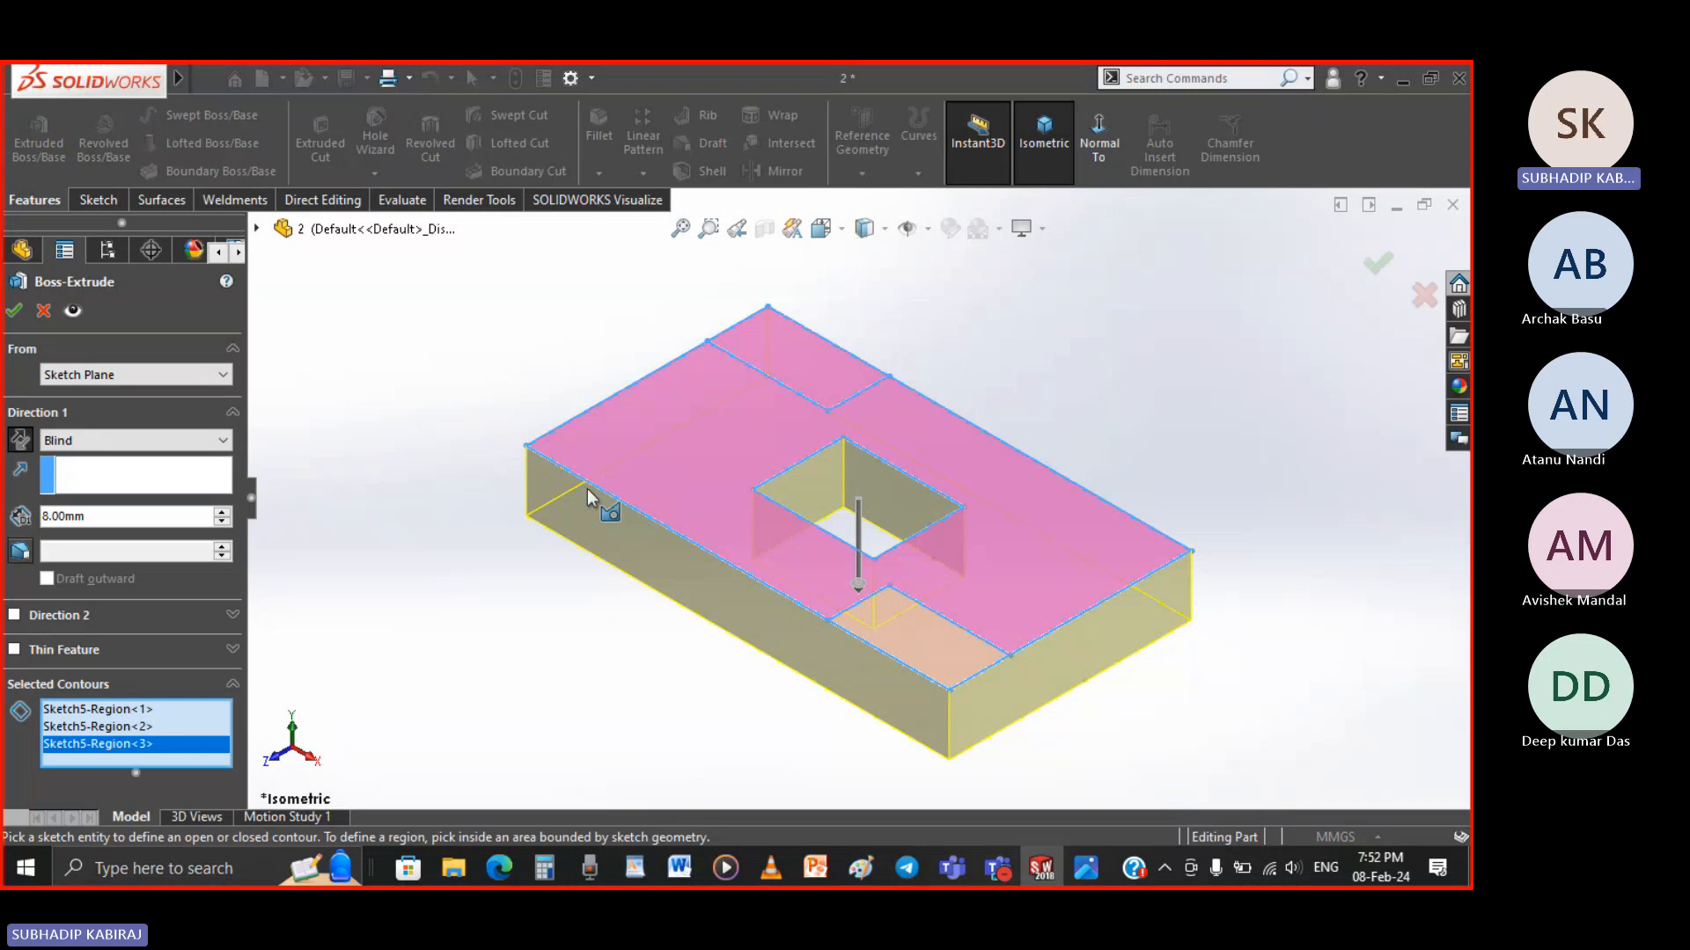
click(12, 312)
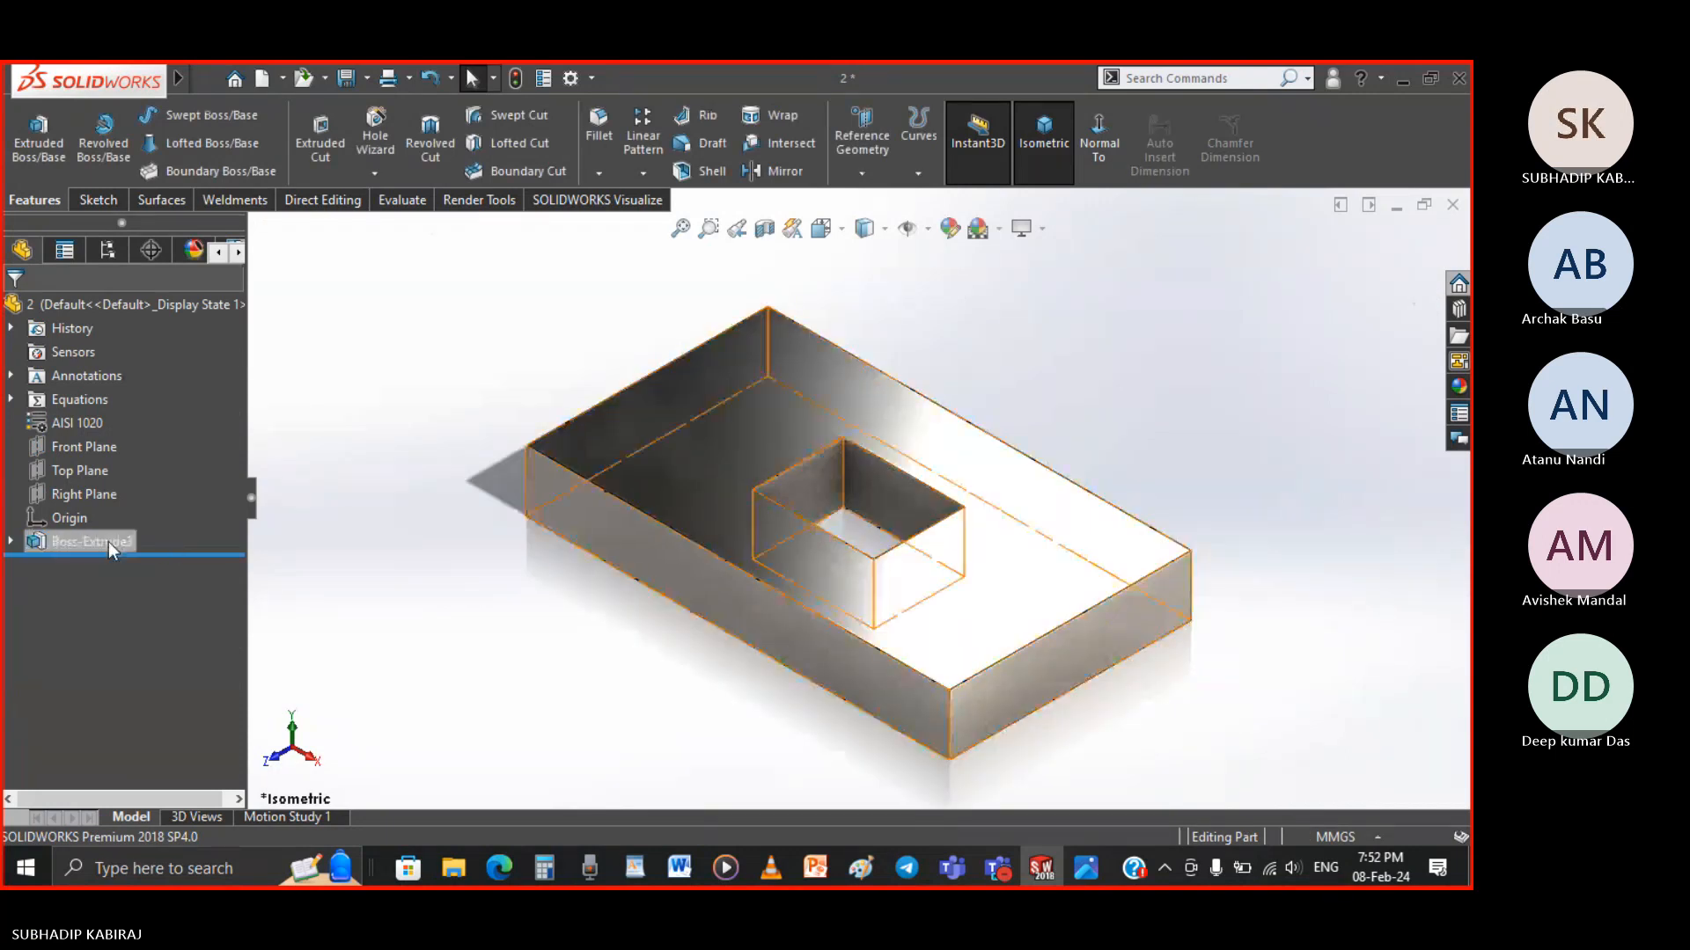
click(109, 541)
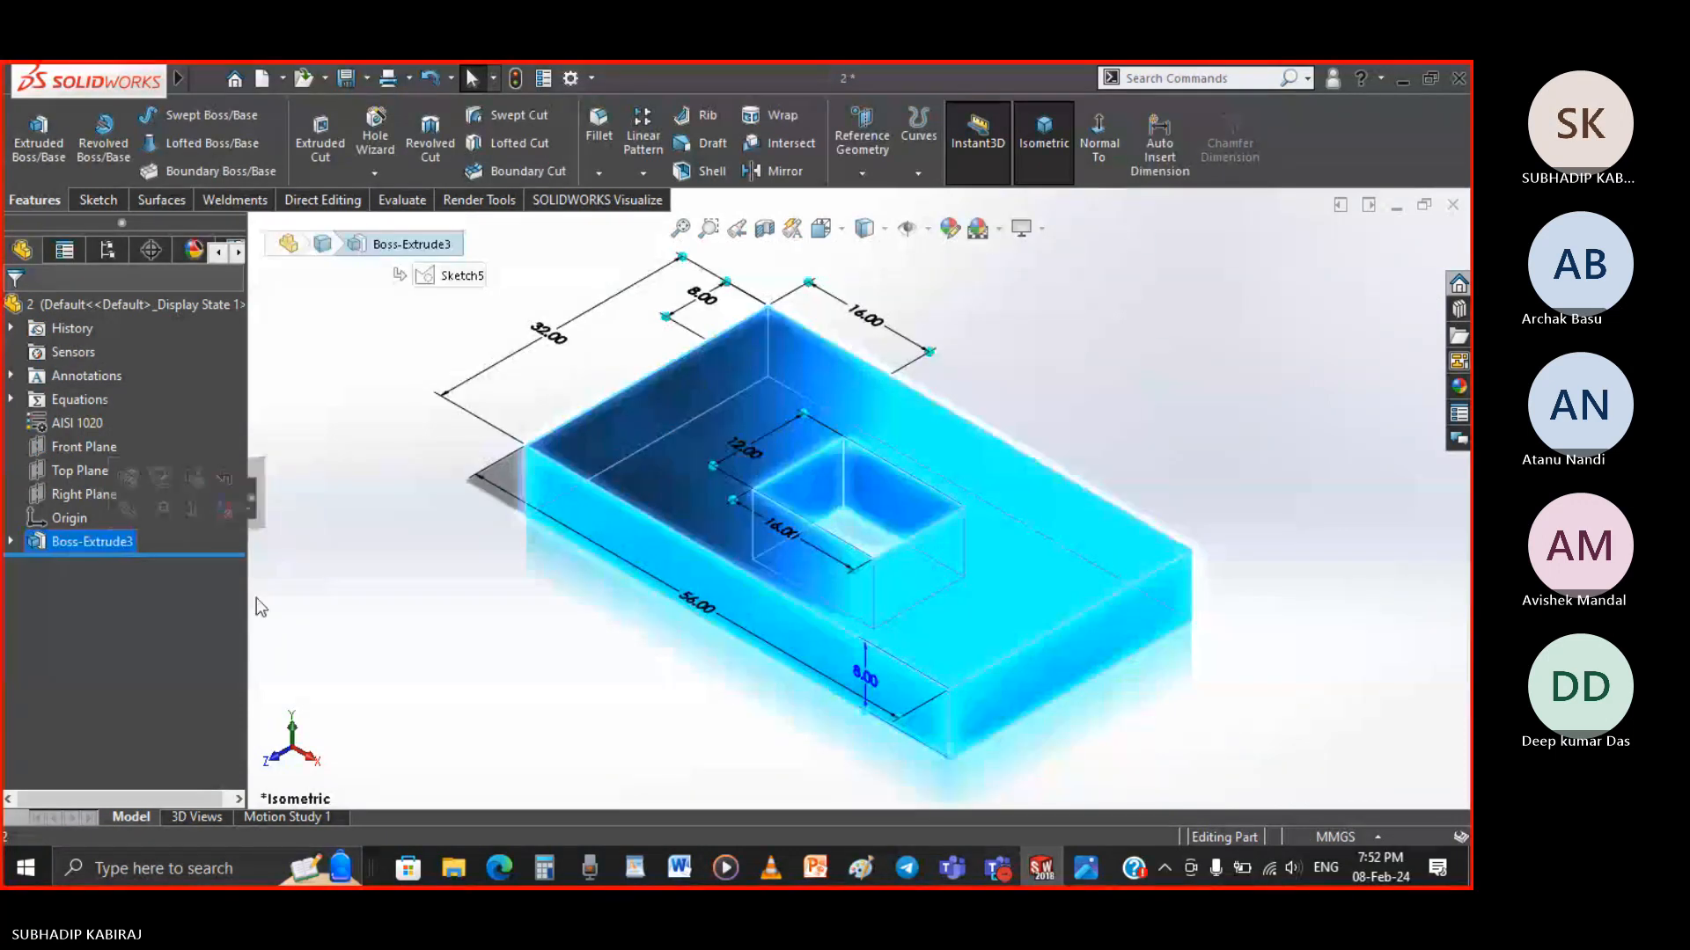
click(503, 655)
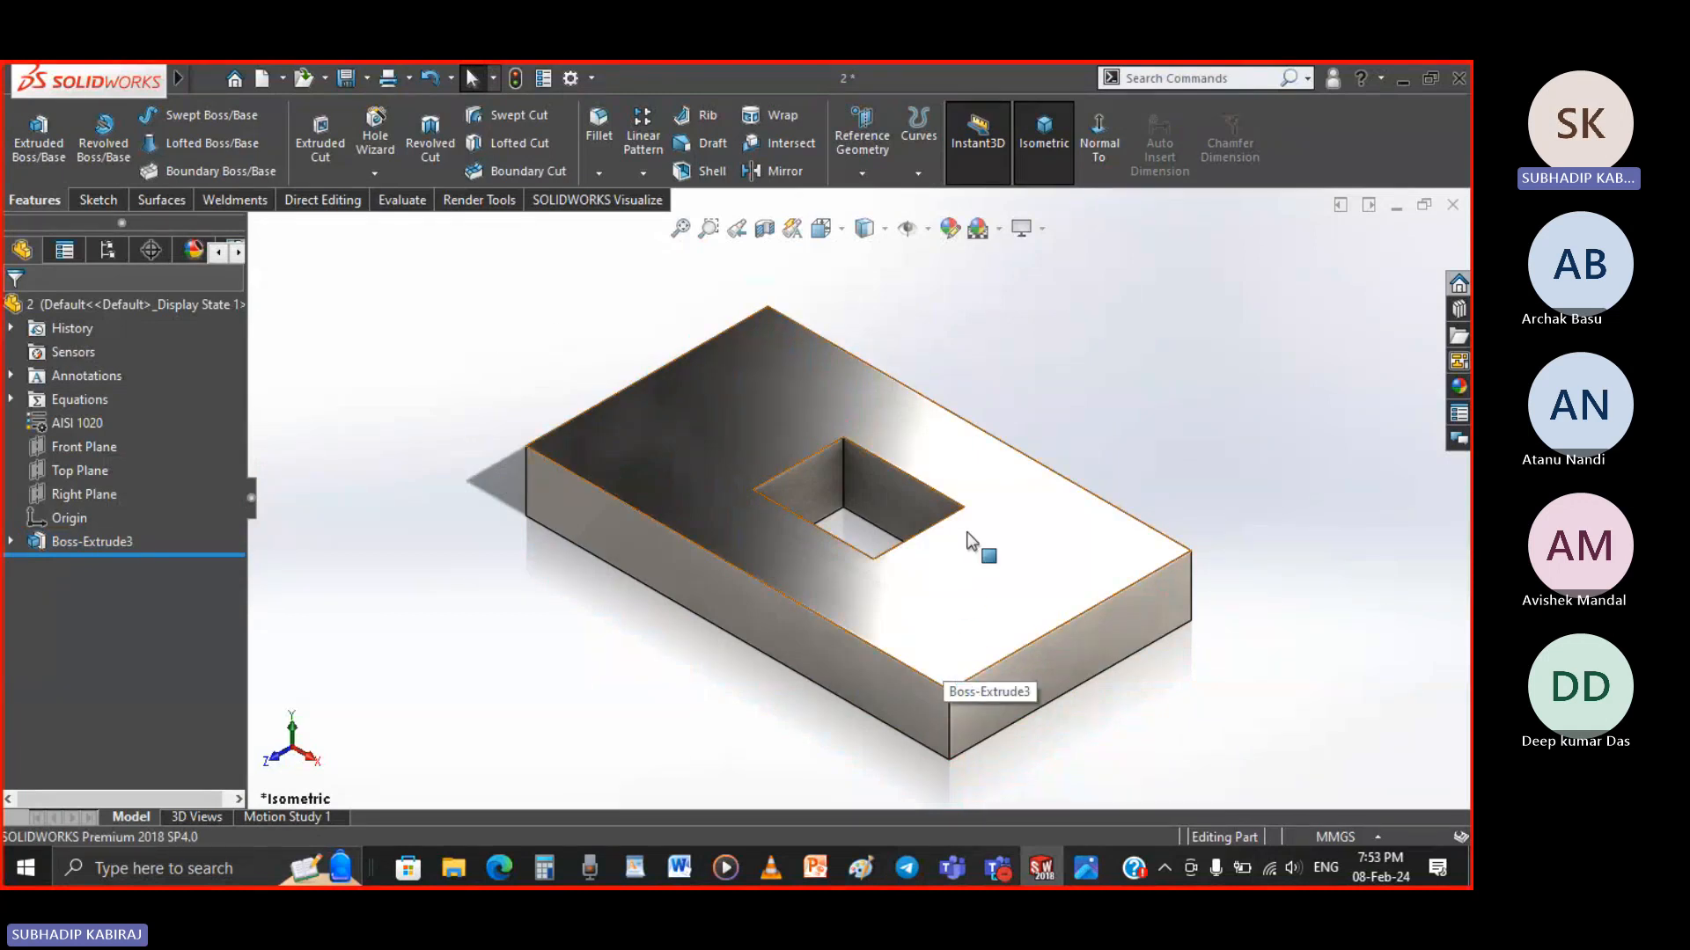
Check the practice drawing, switch back to SOLIDWORKS and set up a 12 mm deep boss extrusion that reuses the base plate's sketch
click(1095, 872)
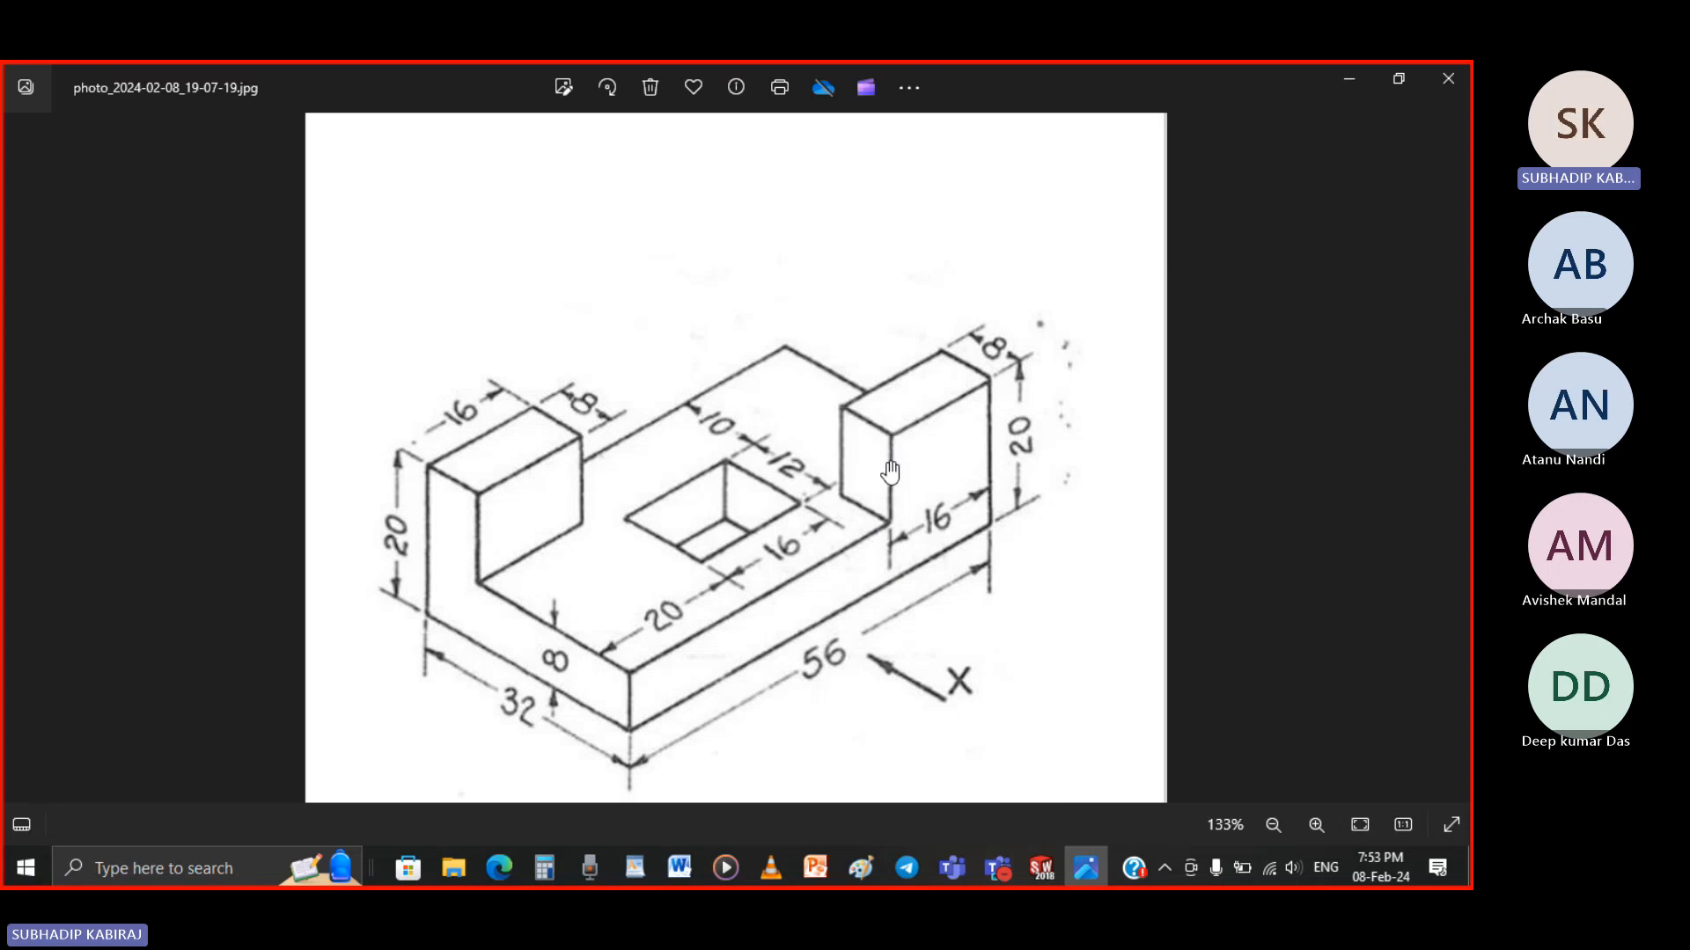
click(1040, 869)
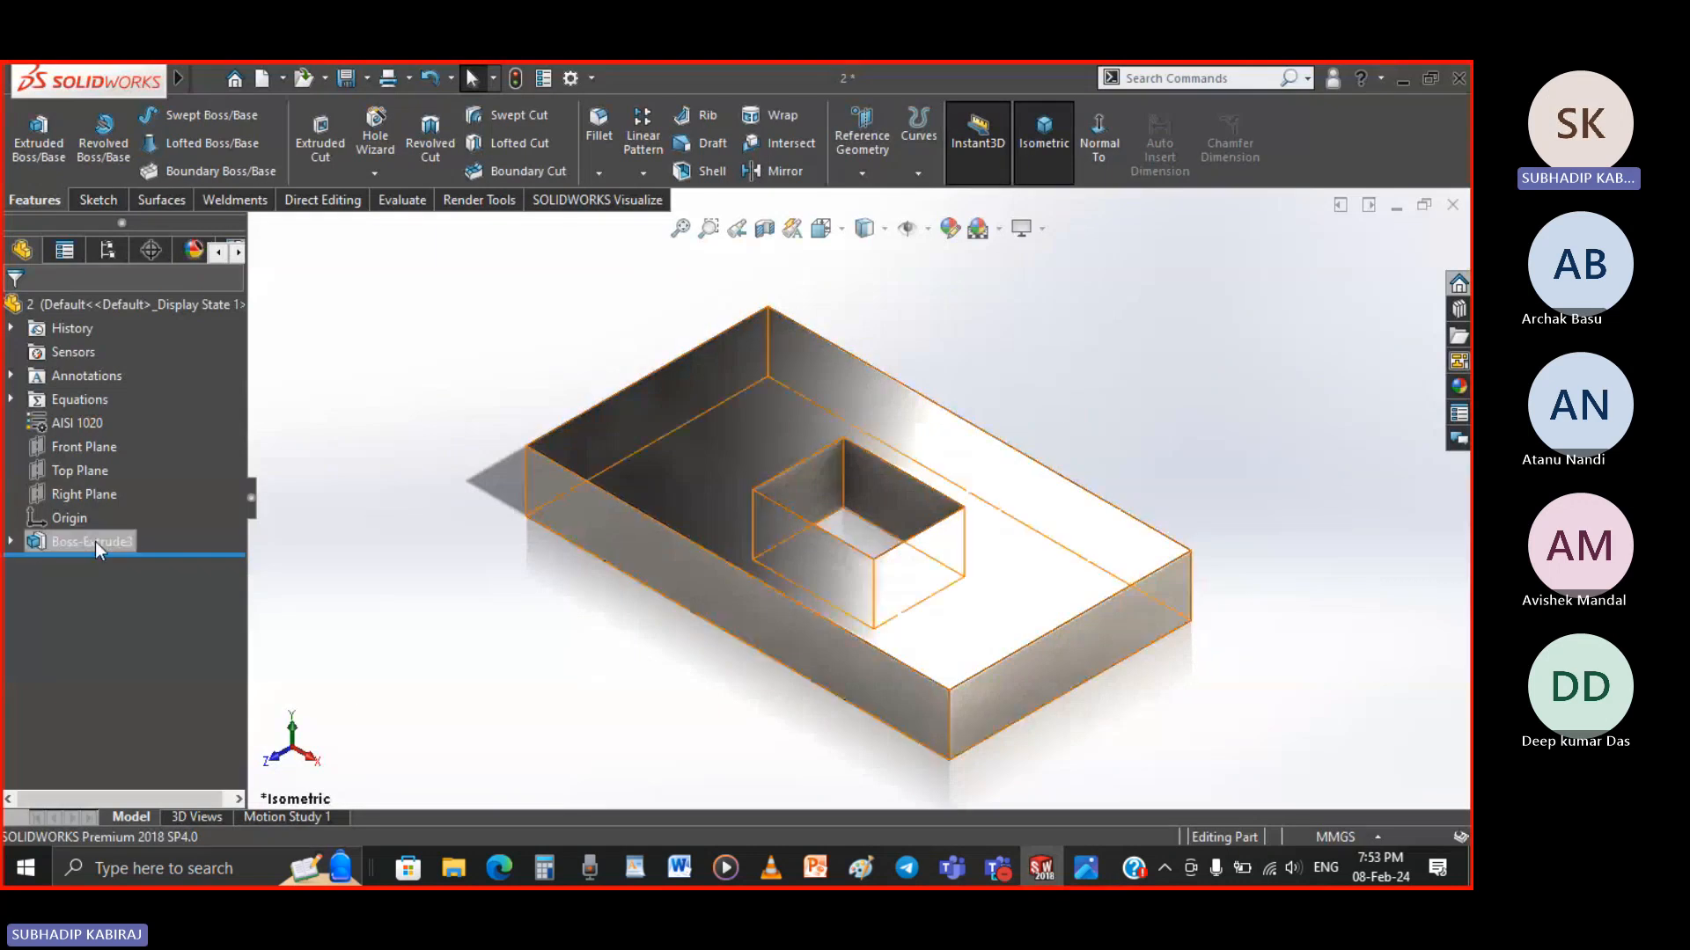
click(10, 543)
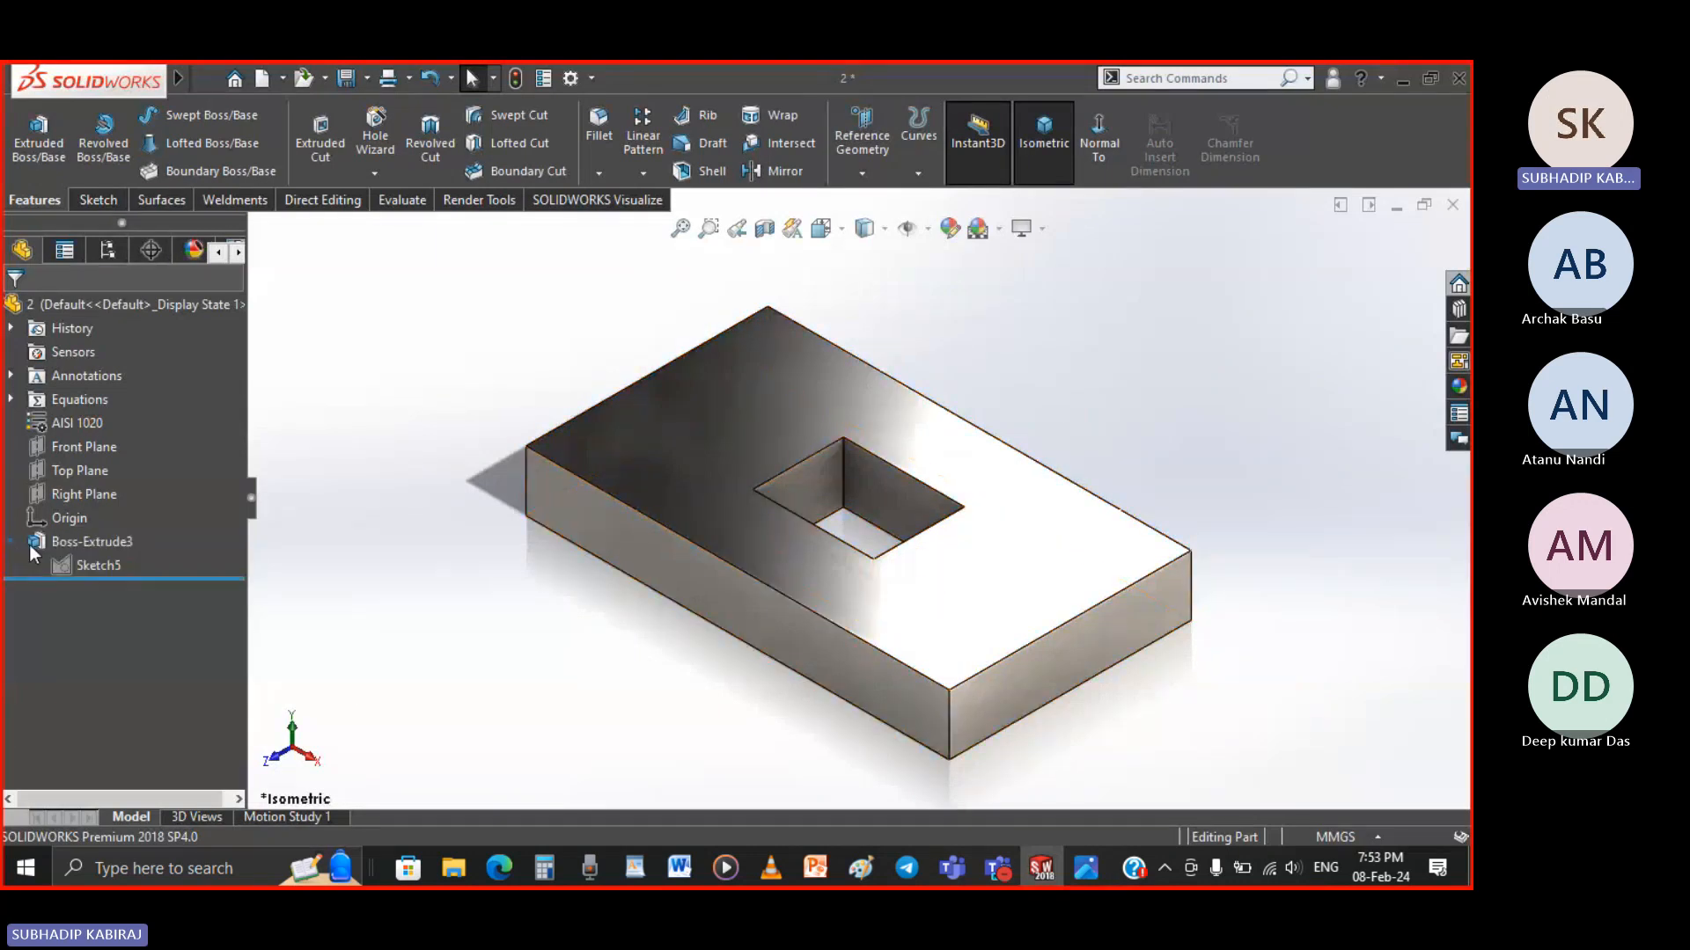
click(109, 564)
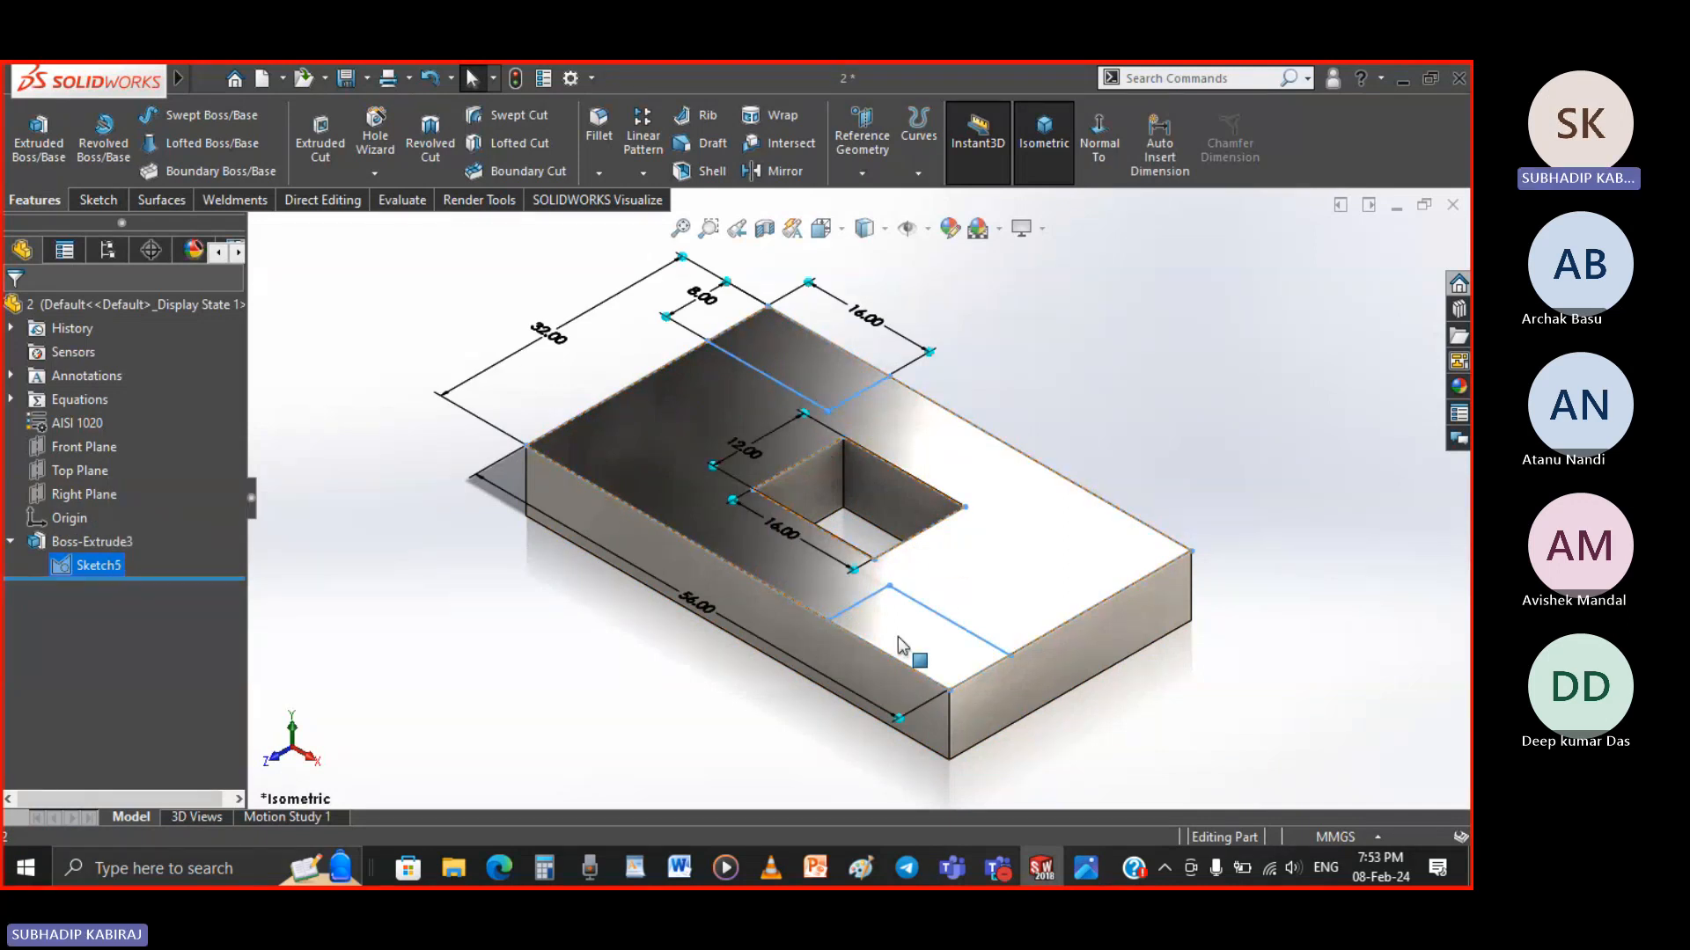
click(39, 141)
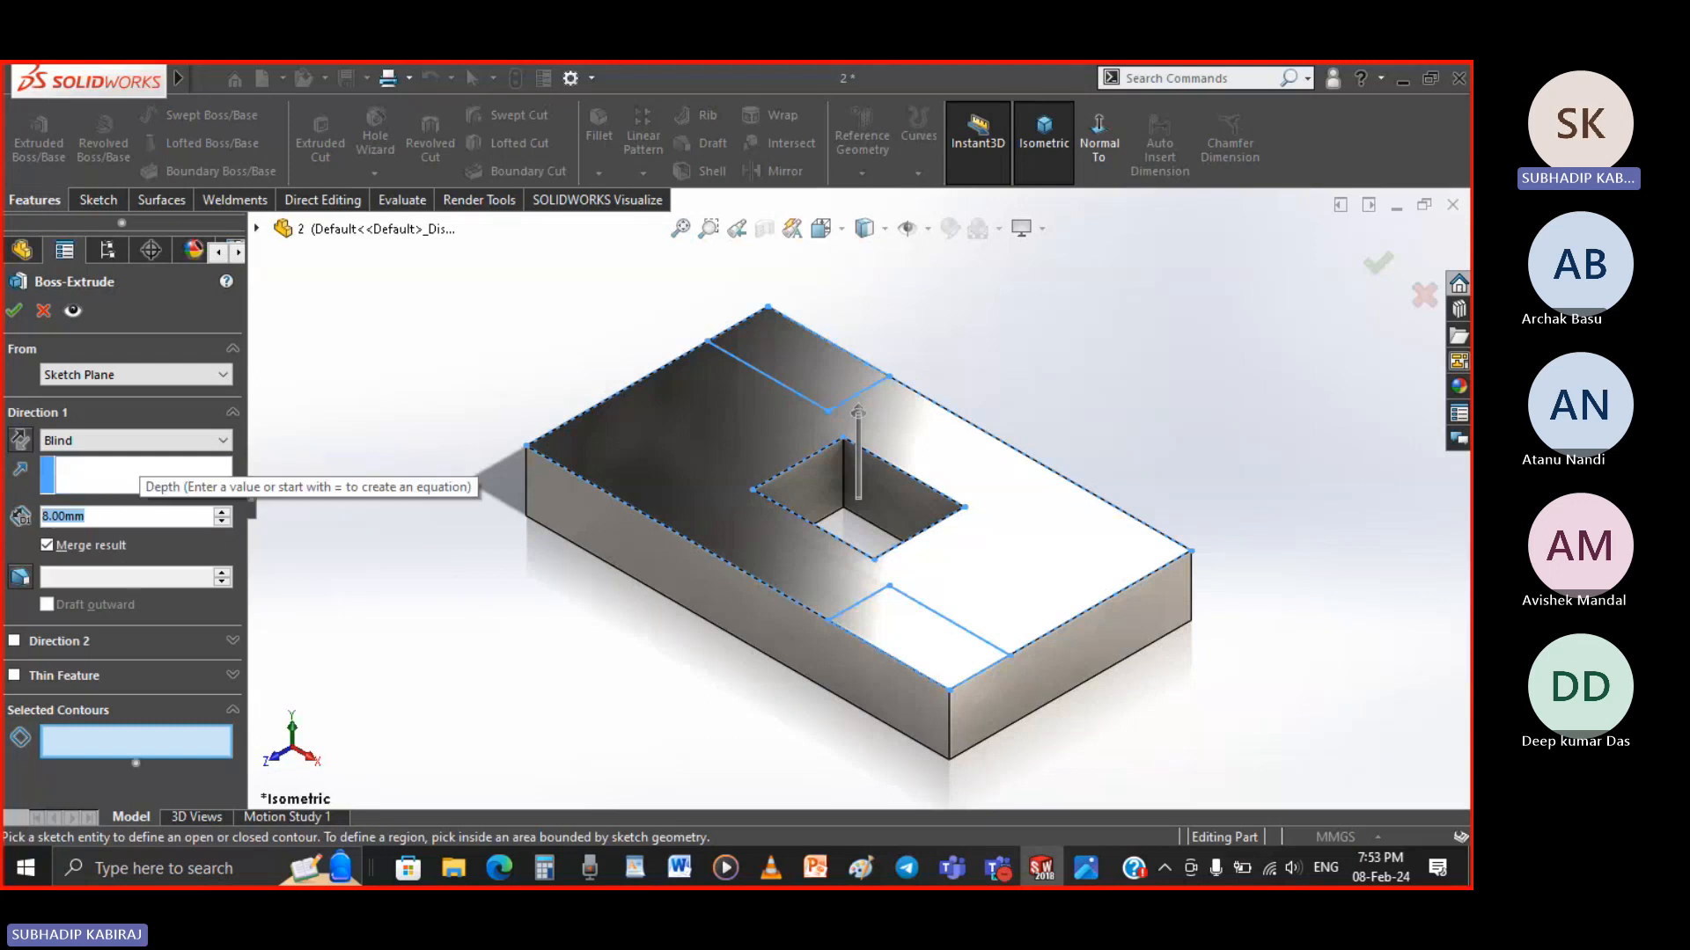
text(12)
key(Return)
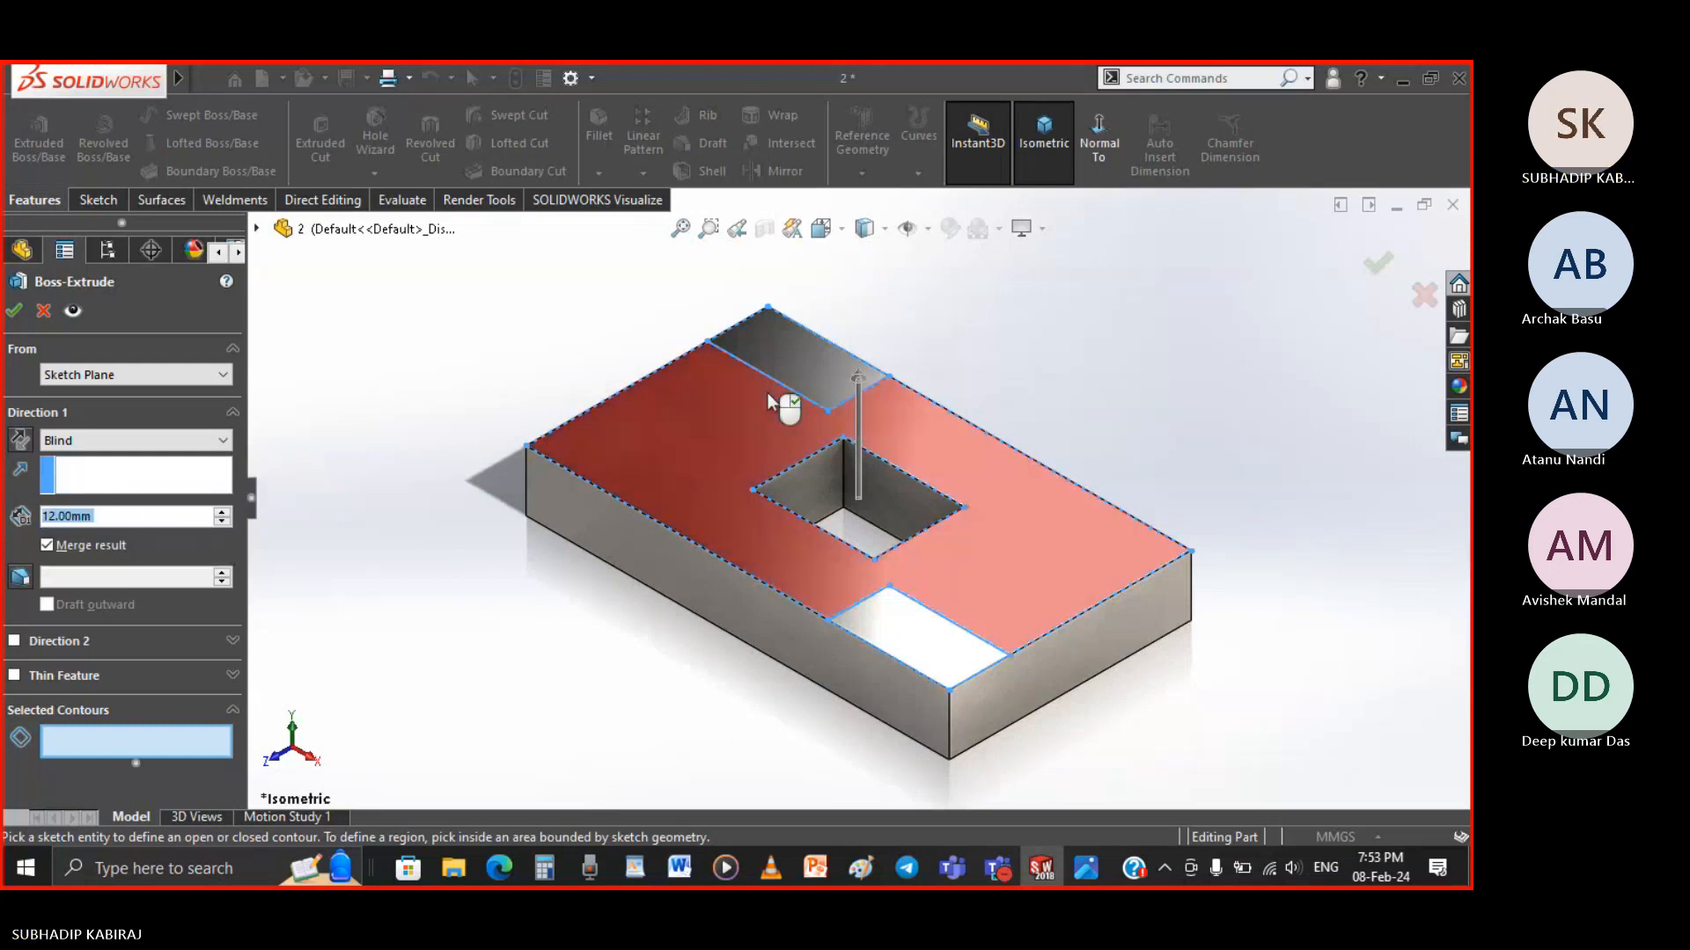
Choose the two corner rectangles as the extrusion's contours, complete the raised blocks and clear the selection
click(790, 377)
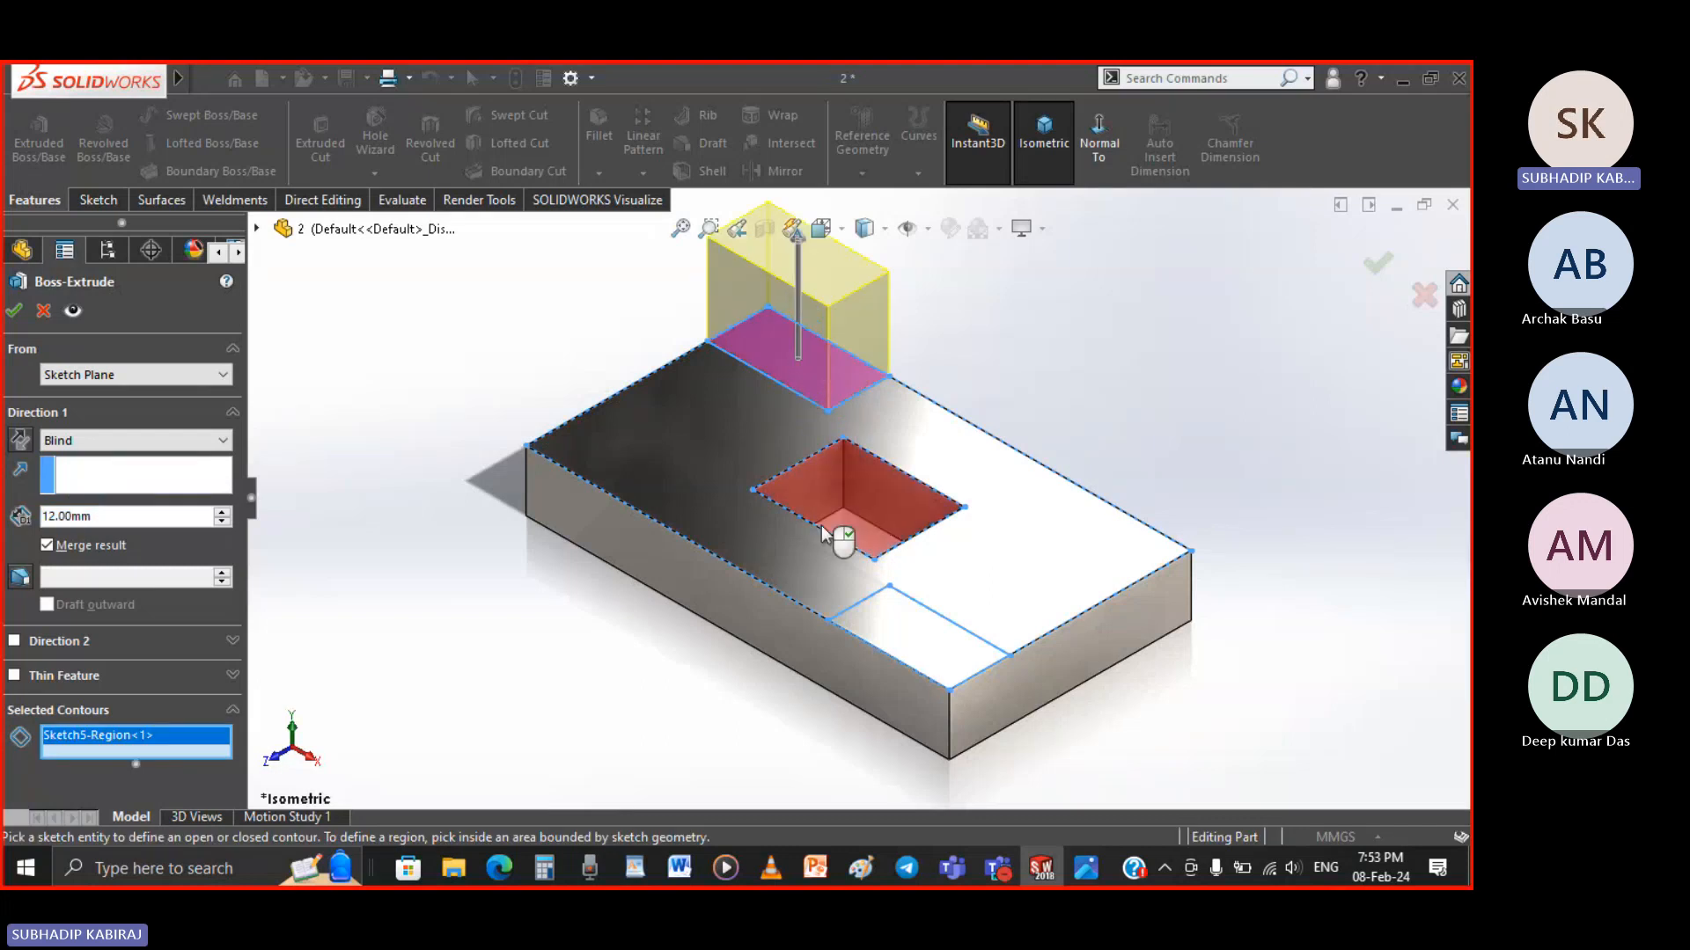
click(911, 649)
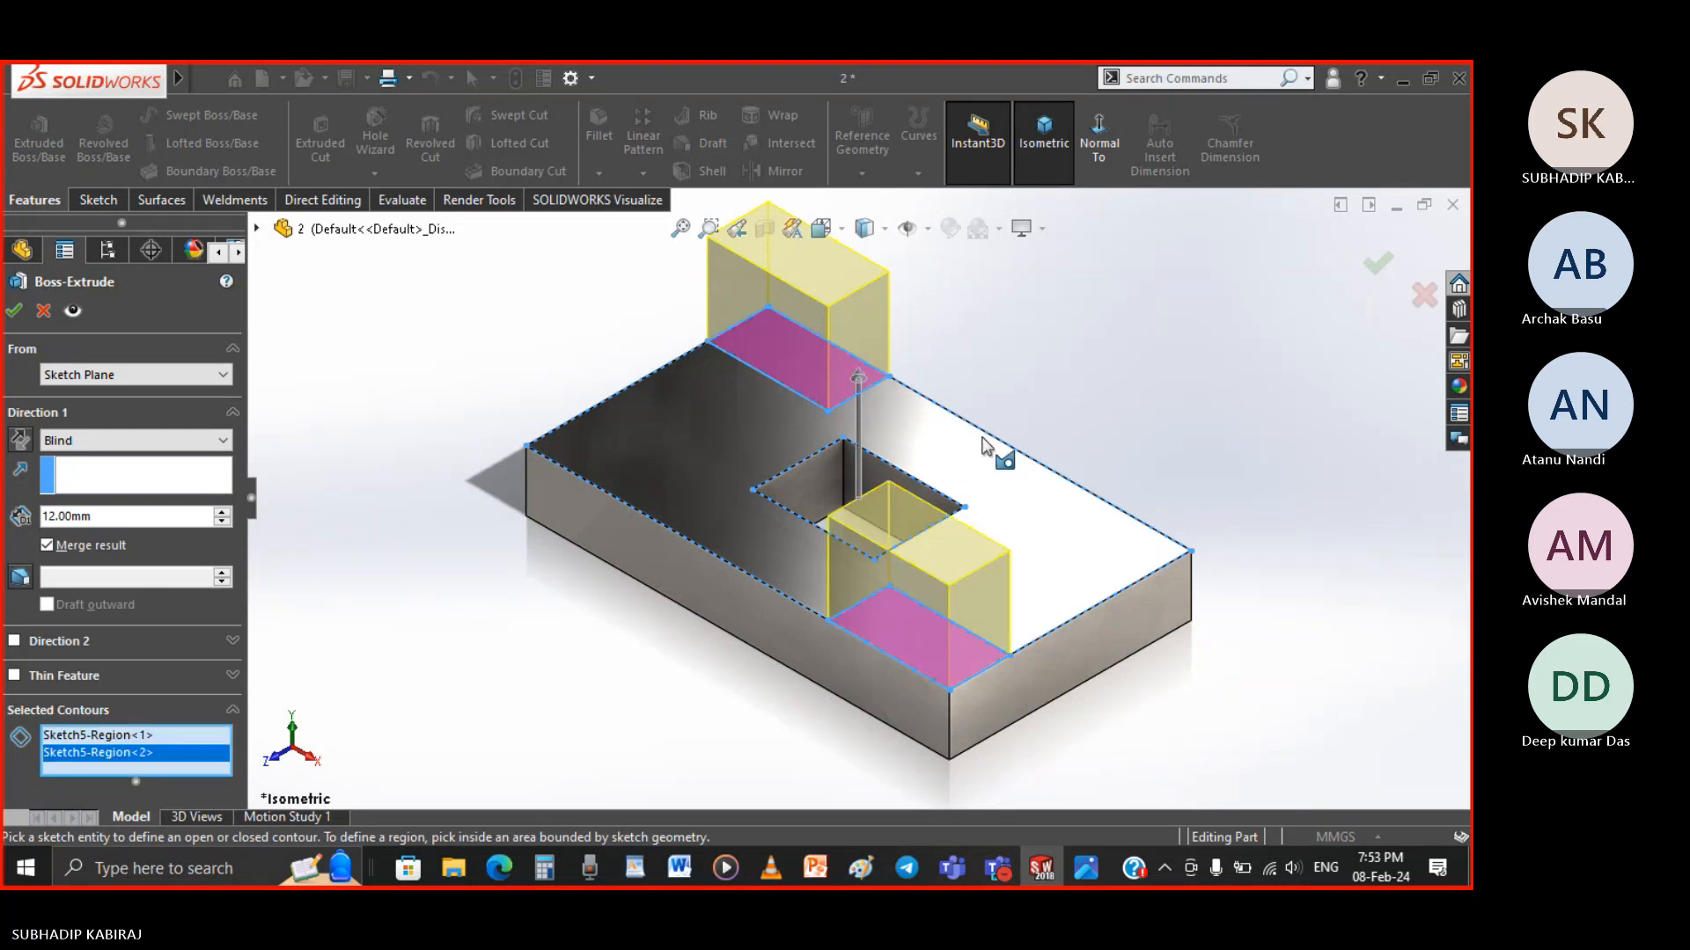
click(22, 250)
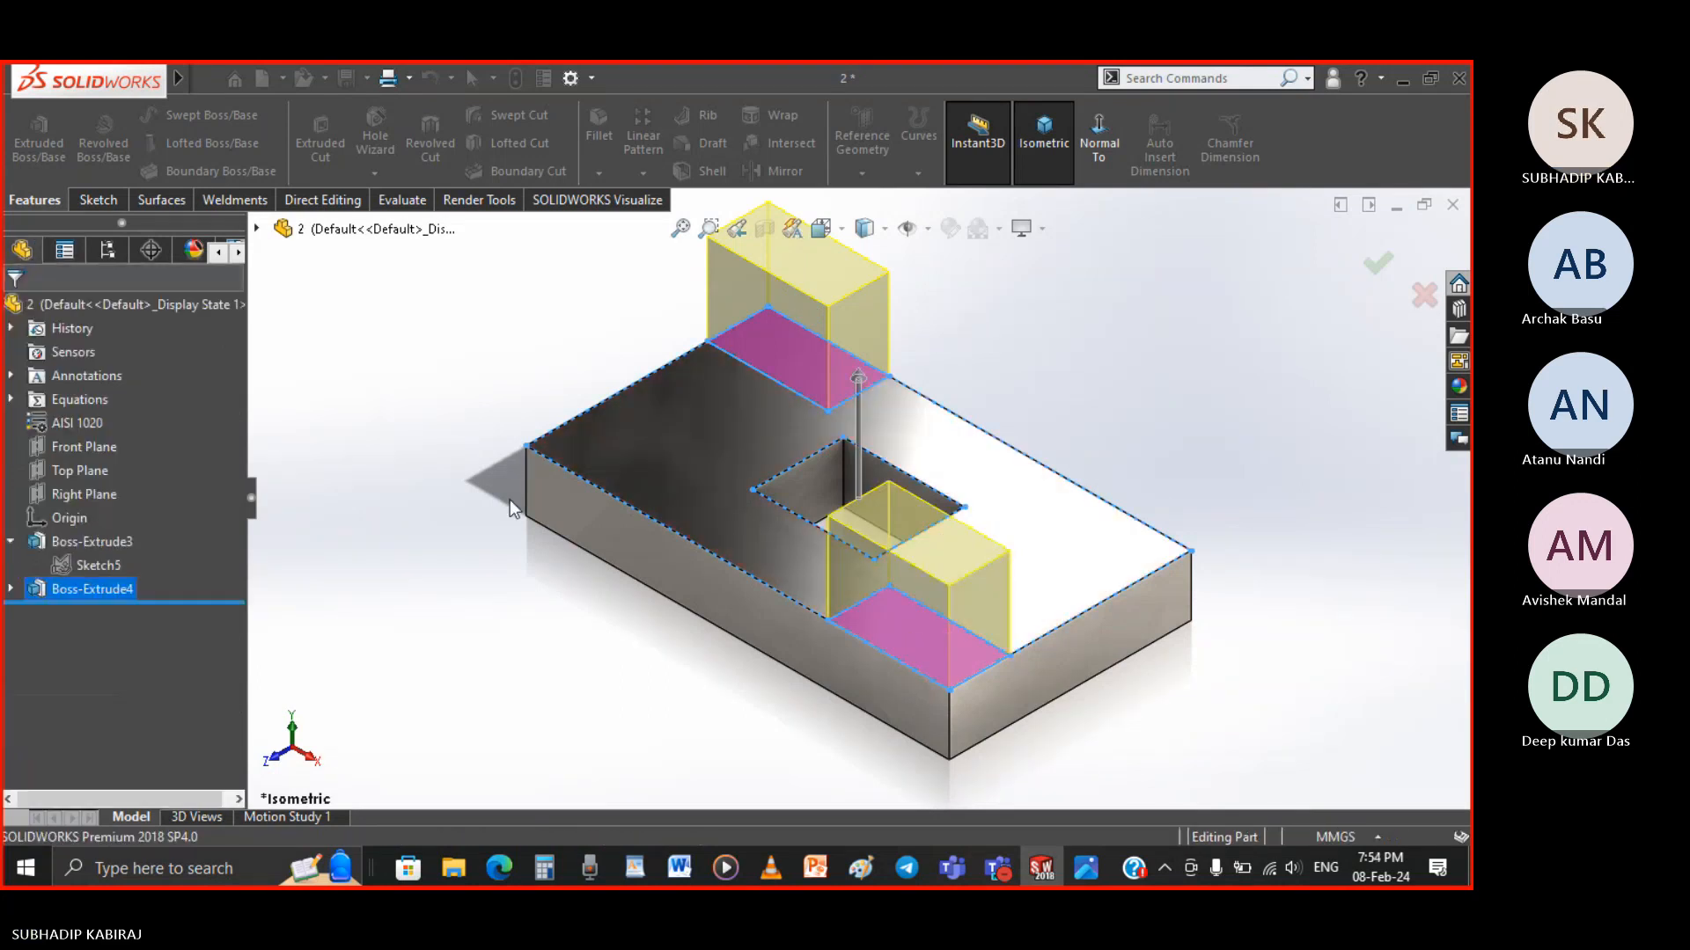
key(Return)
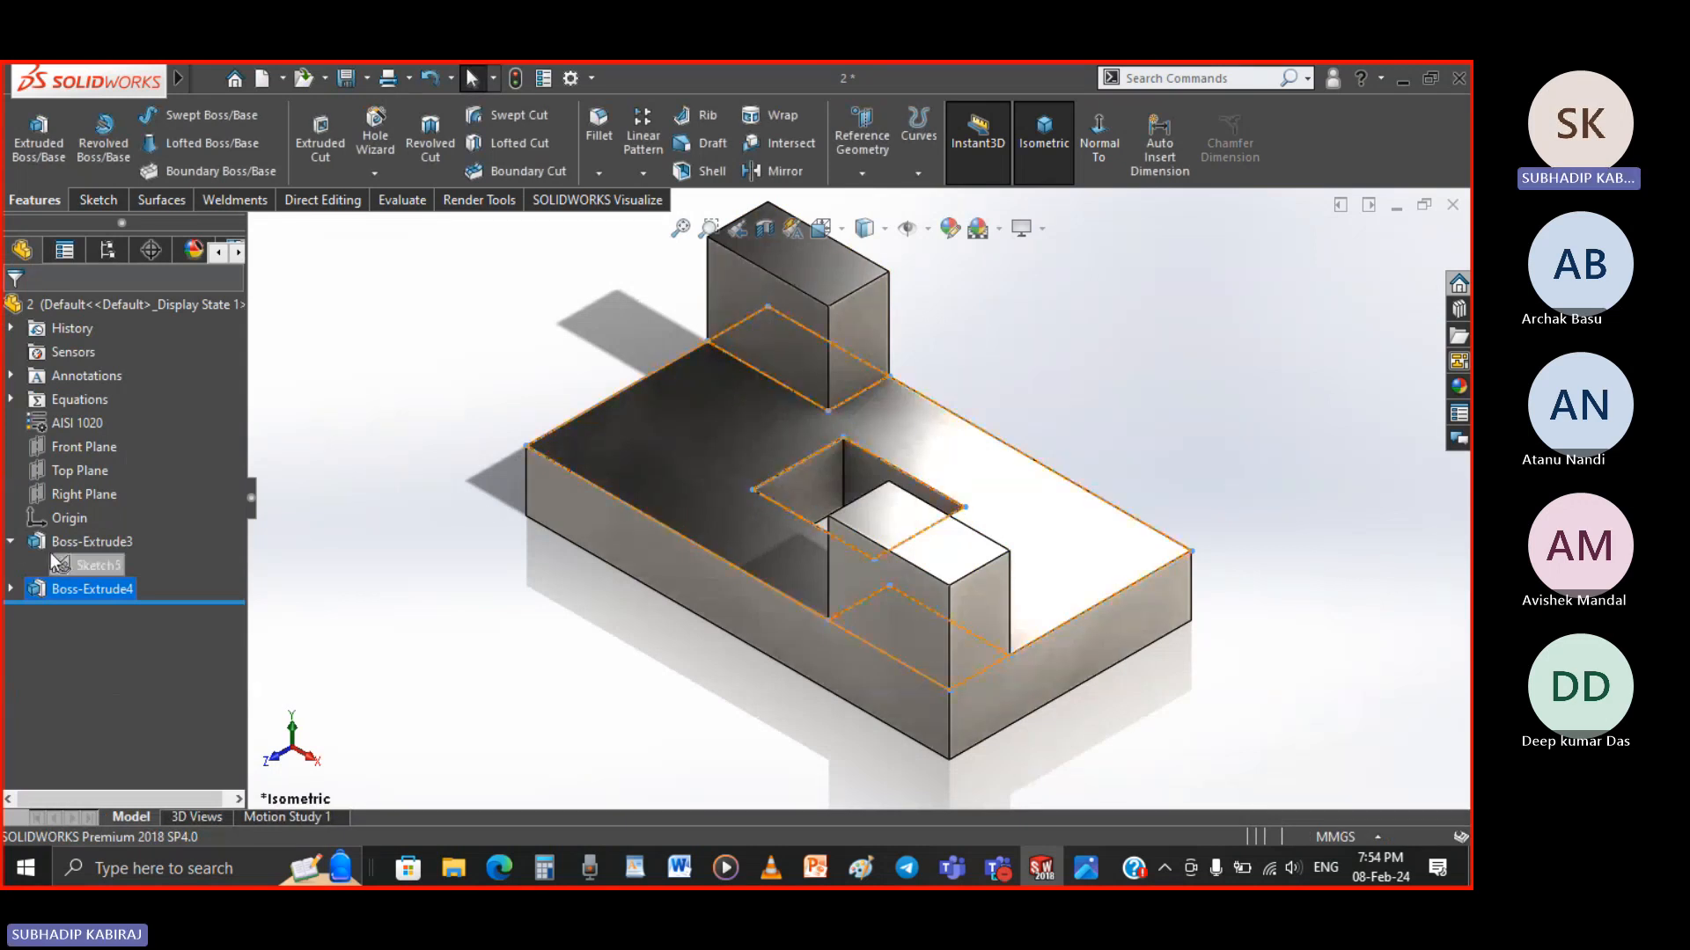
click(77, 590)
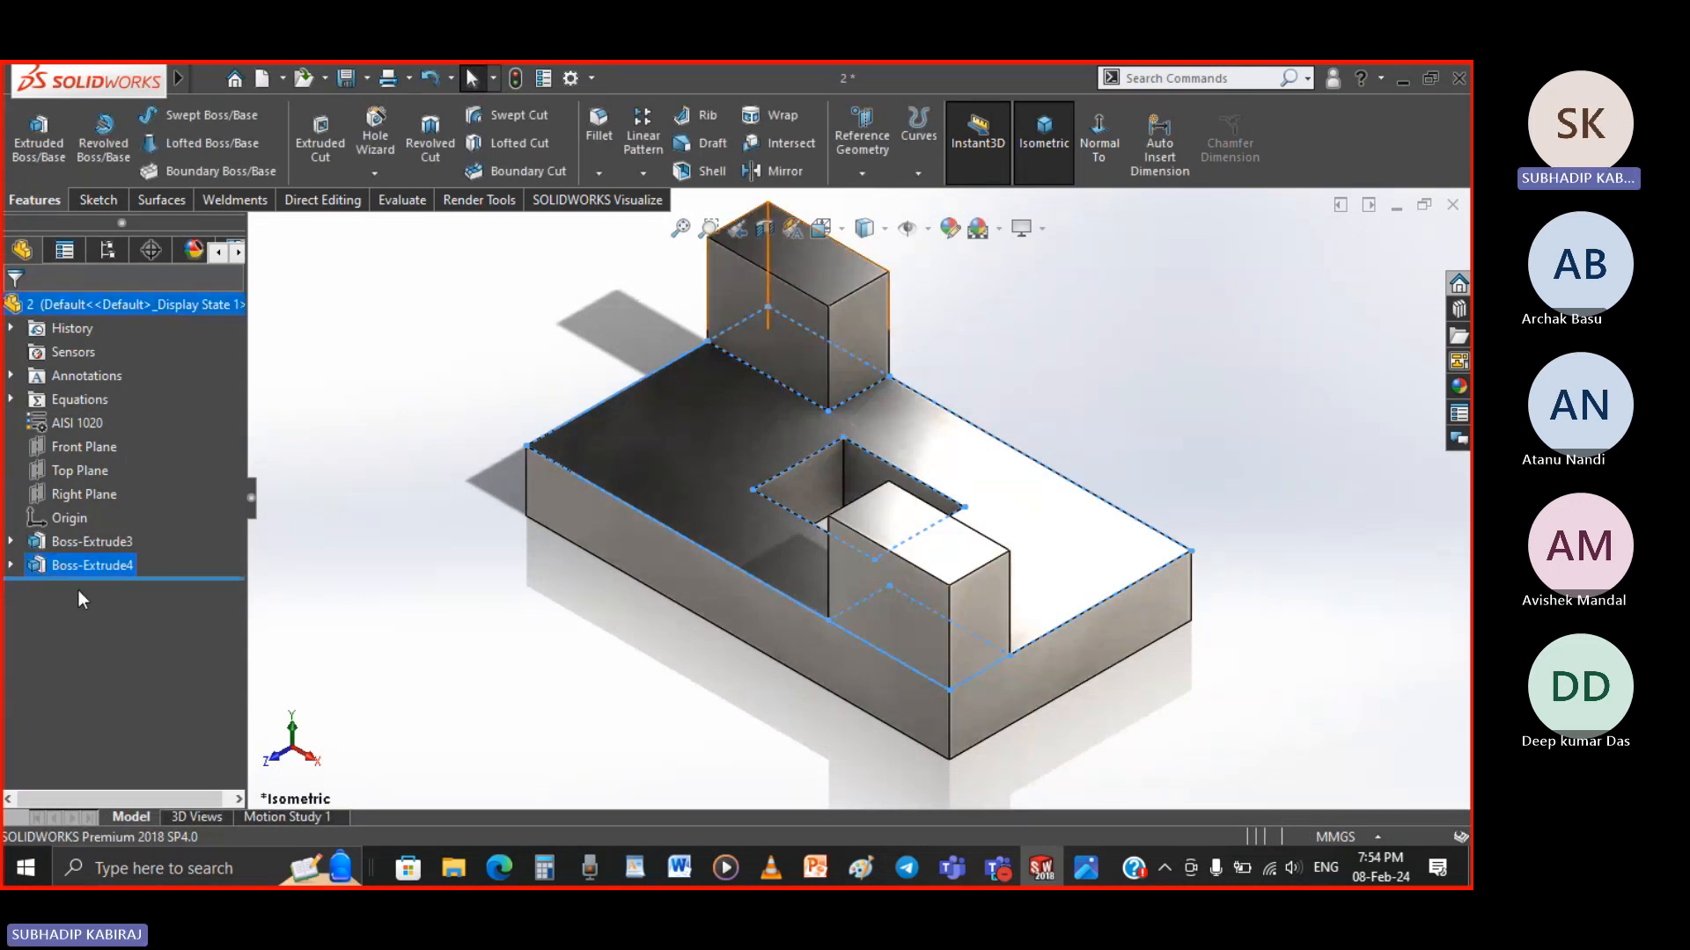
click(331, 589)
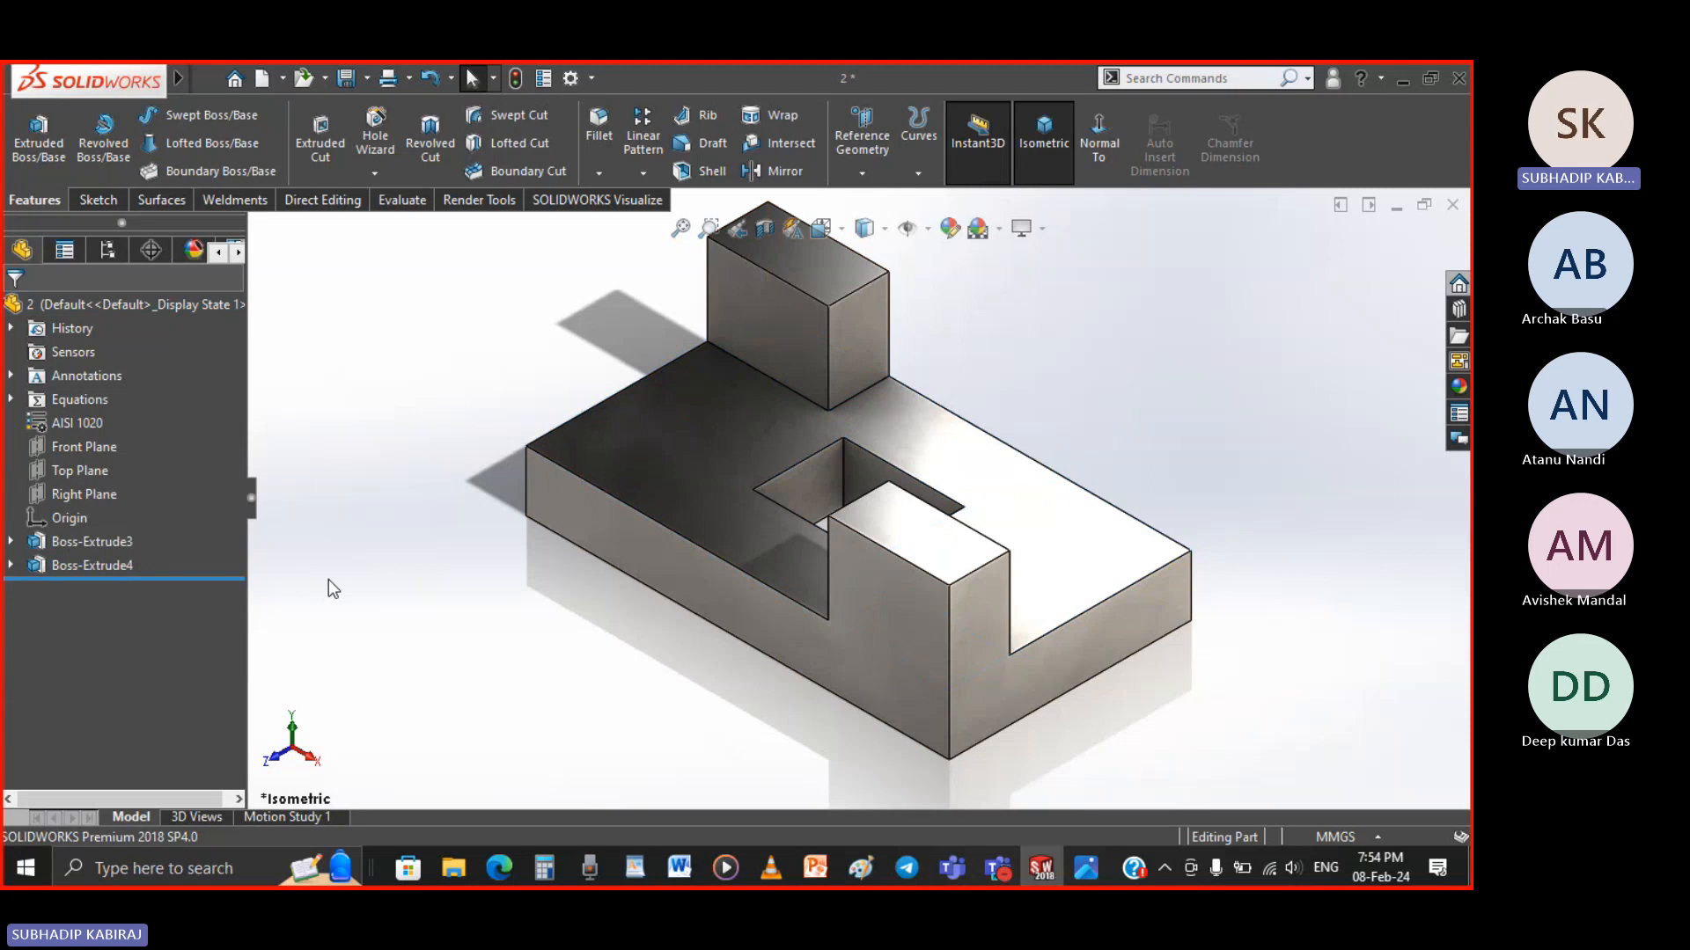
Examine the finished part from different sides, including its rear and underside, and restore the isometric view
middle_drag(329, 579, 752, 597)
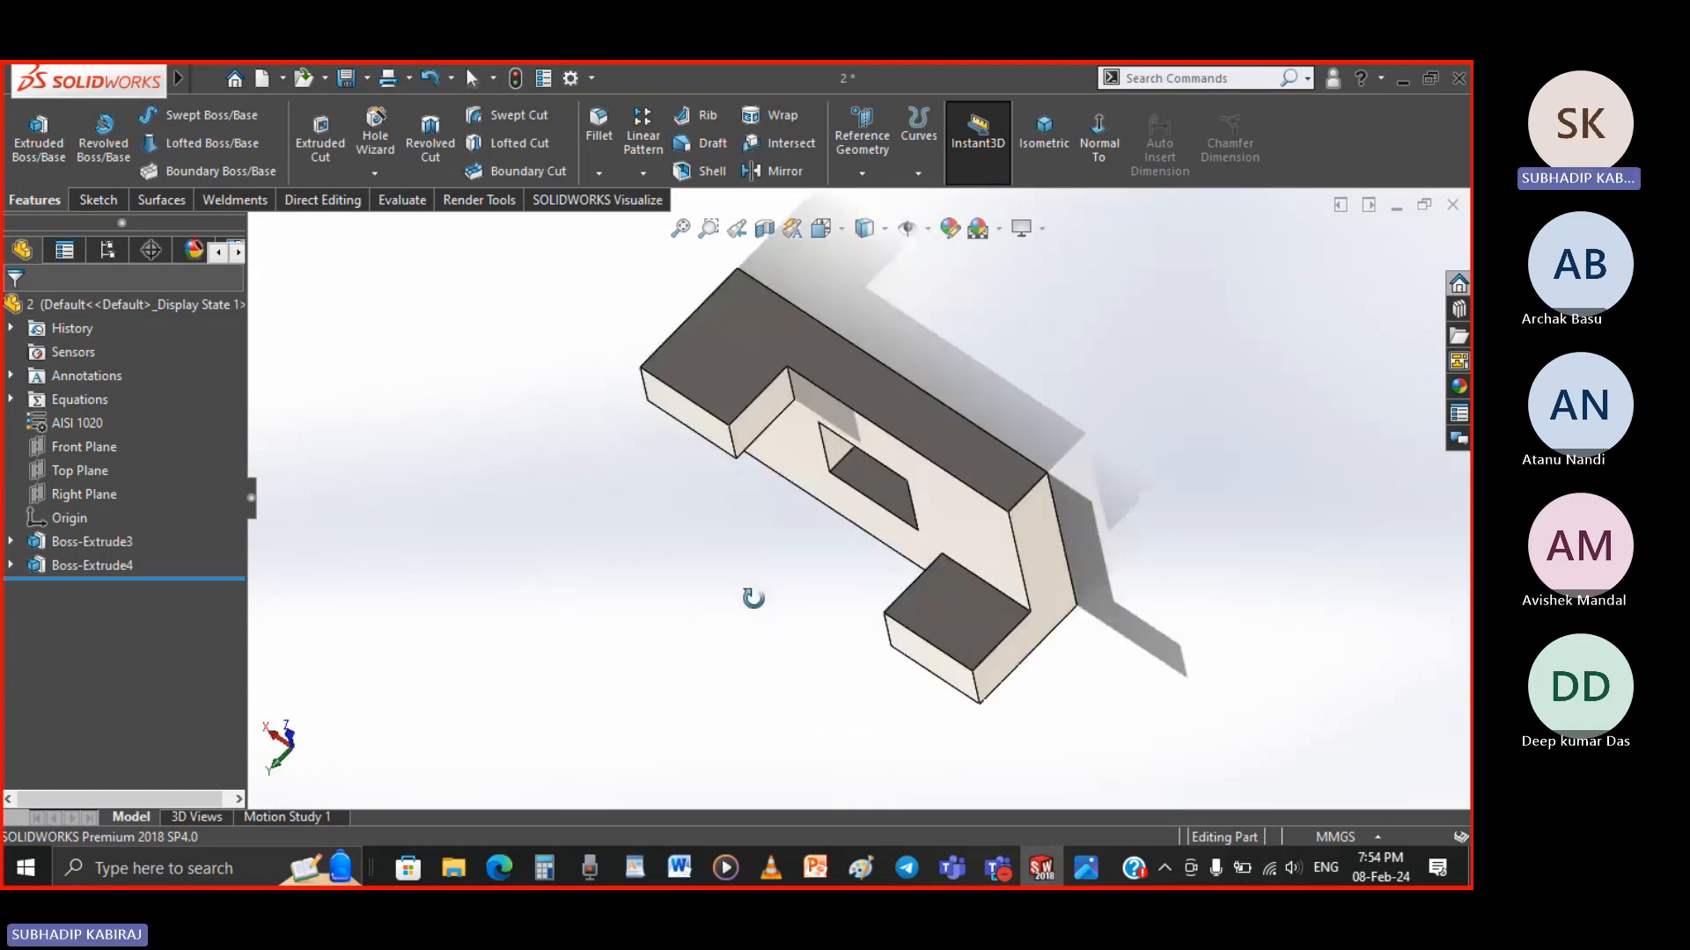
click(1044, 141)
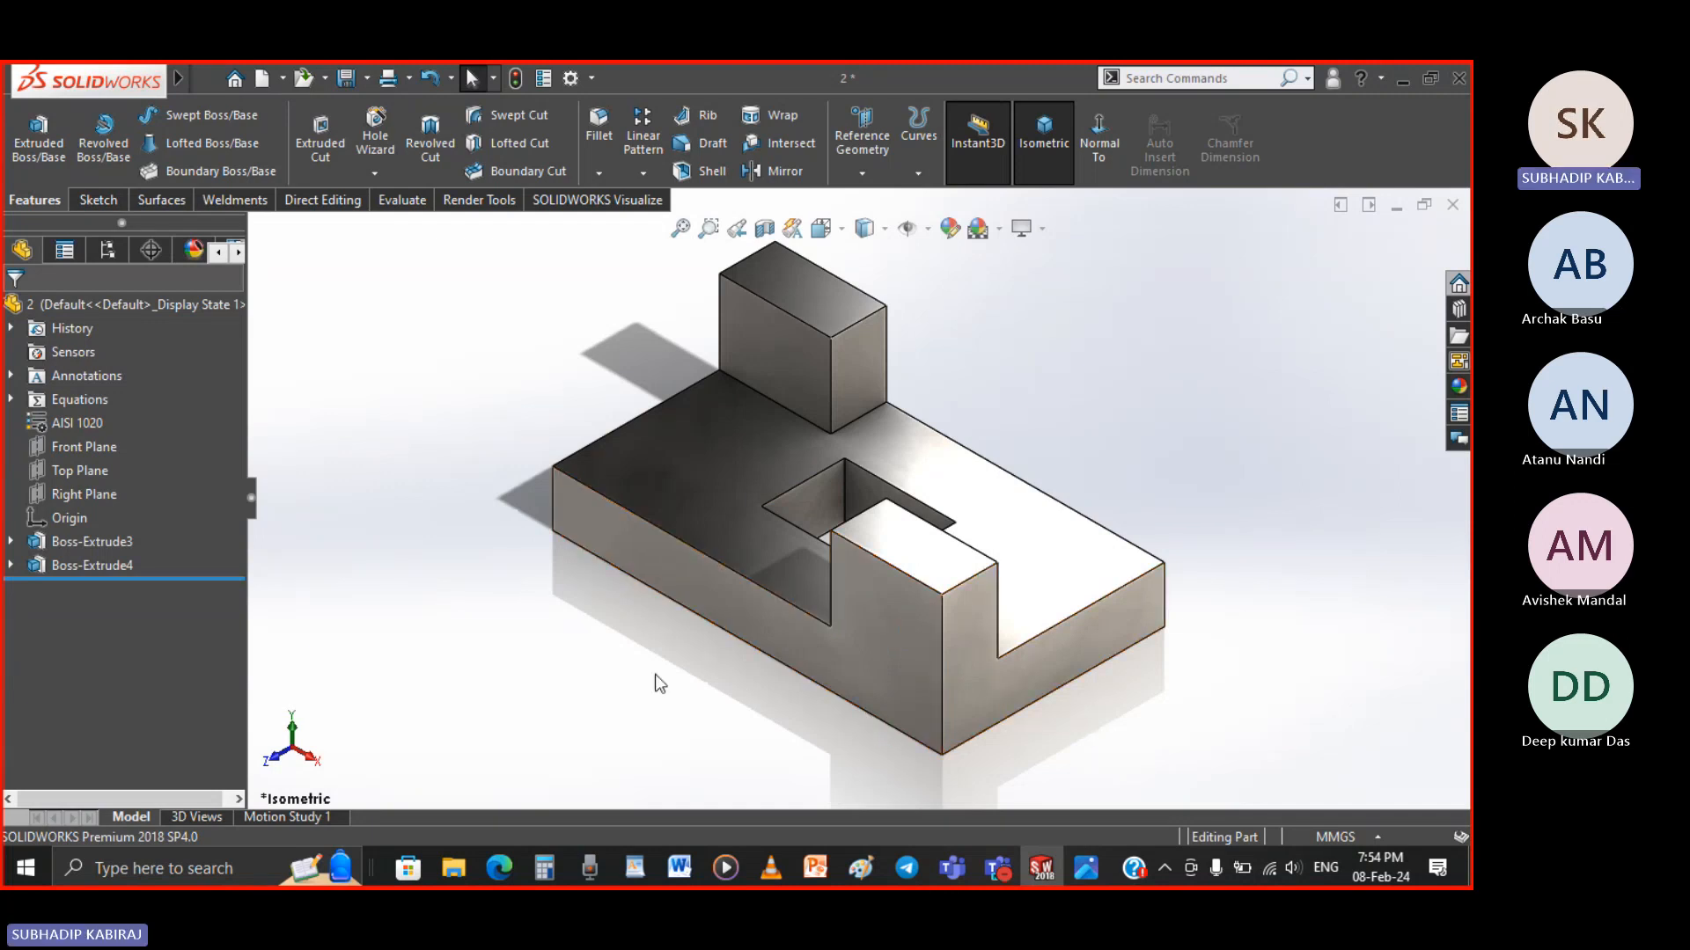
key(z)
key(z)
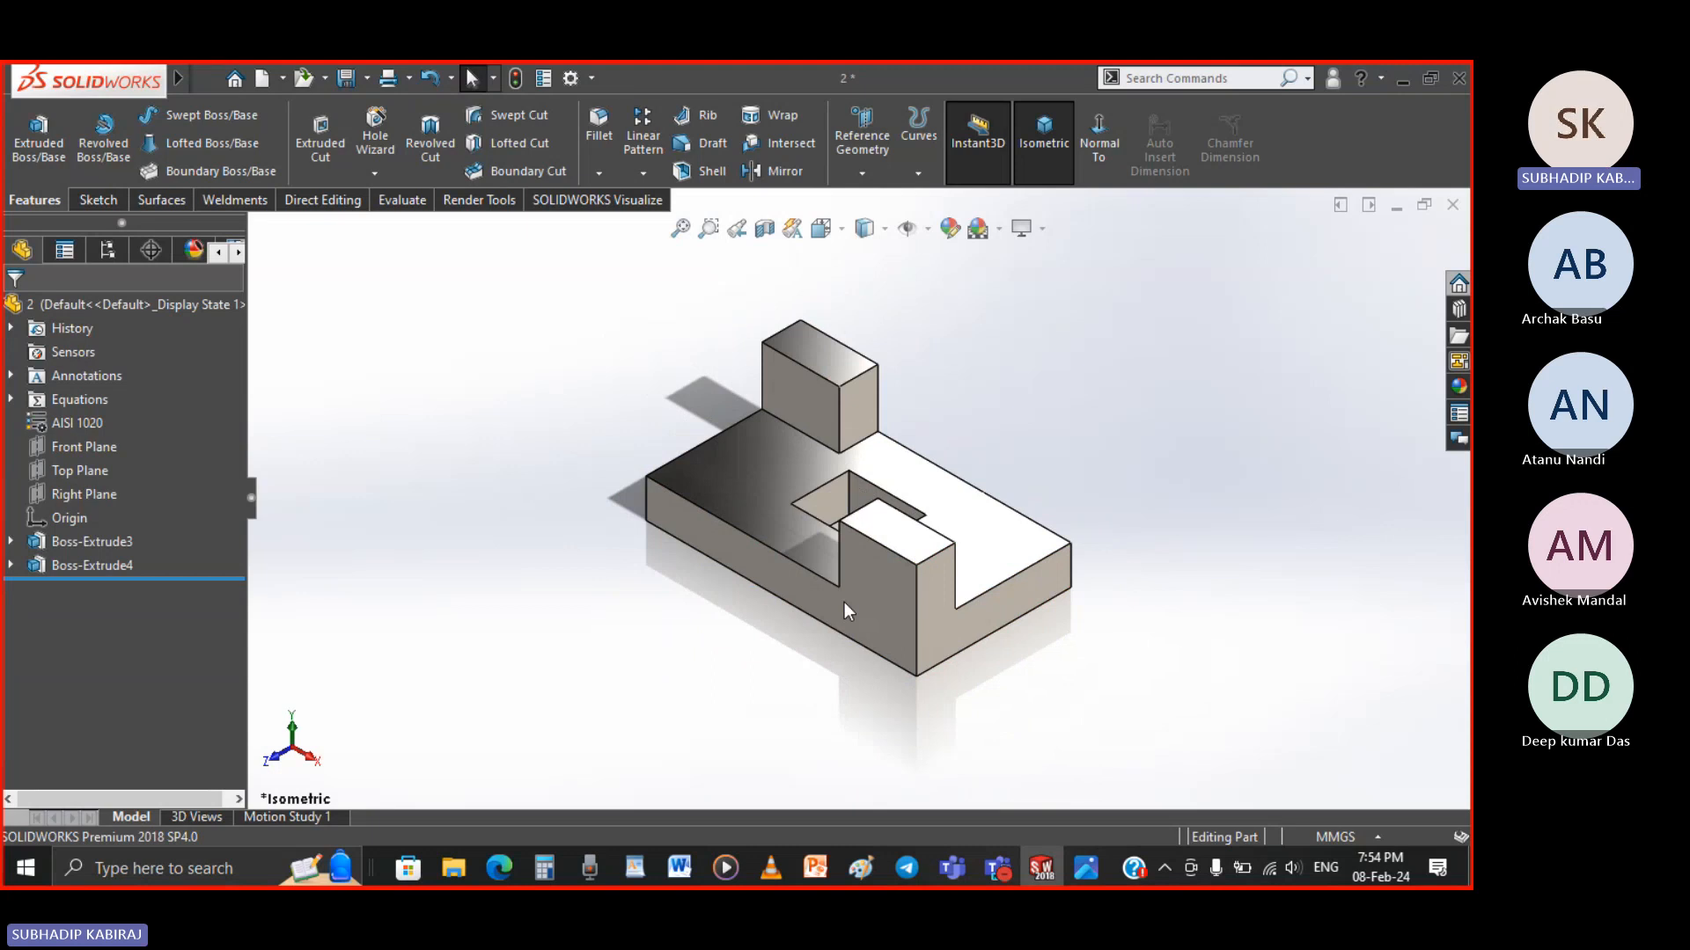
key(z)
scroll(1065, 528, down, 3)
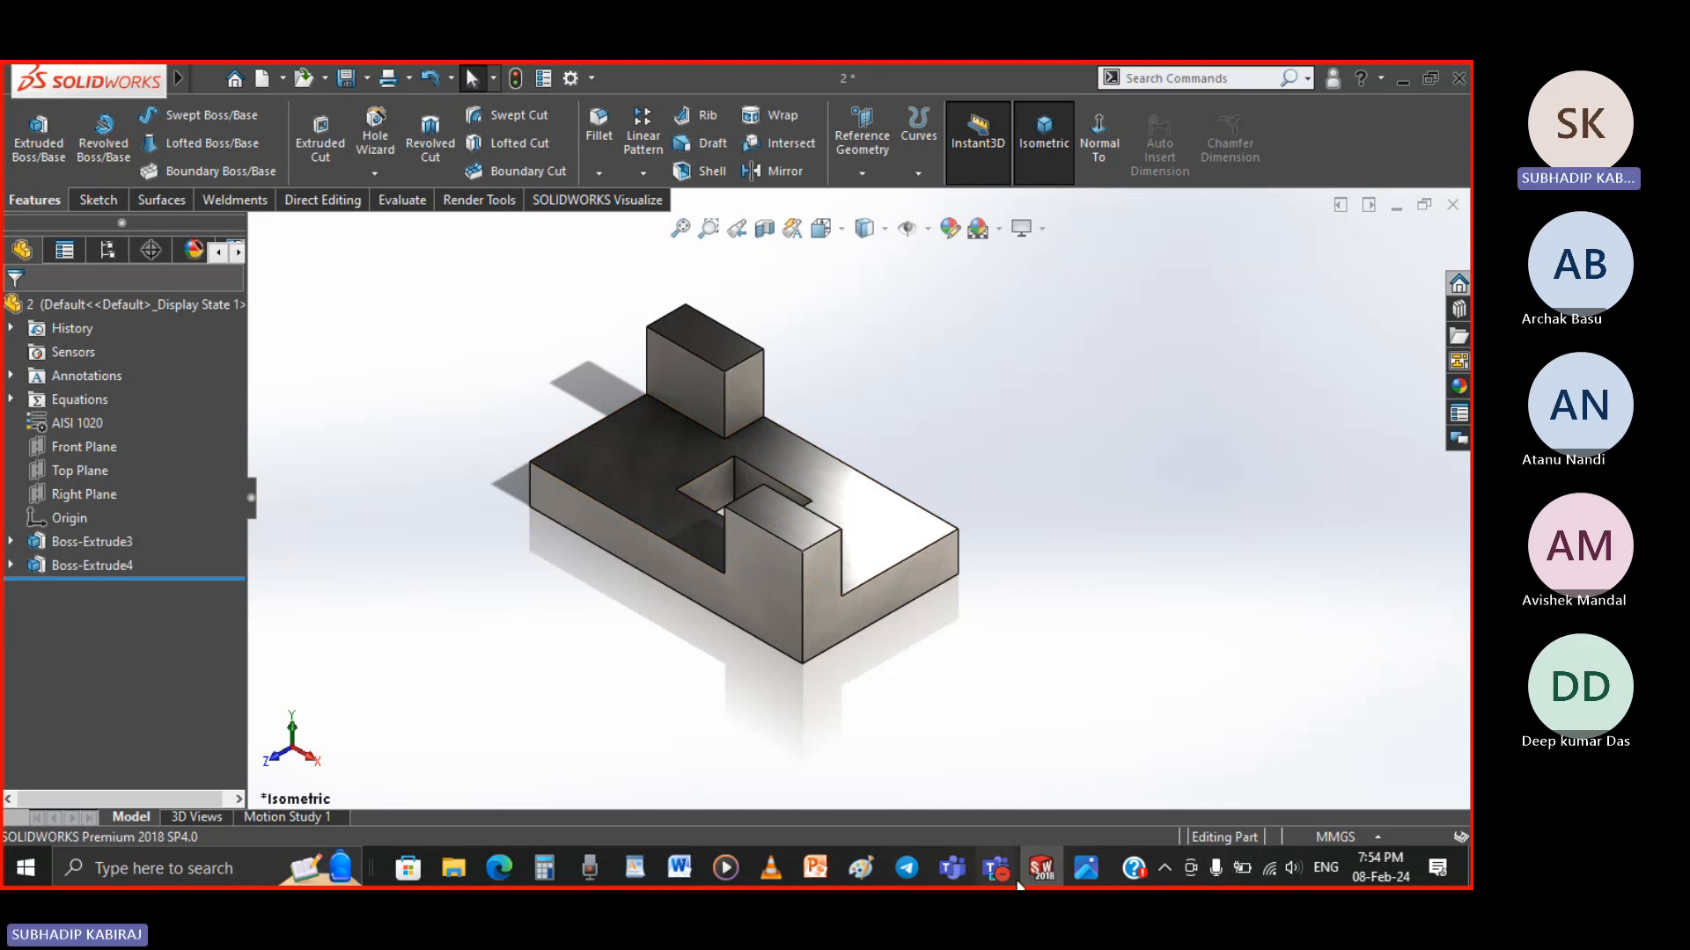
Check the Teams meeting window, return to the model and save the finished part
mouse_move(1003, 871)
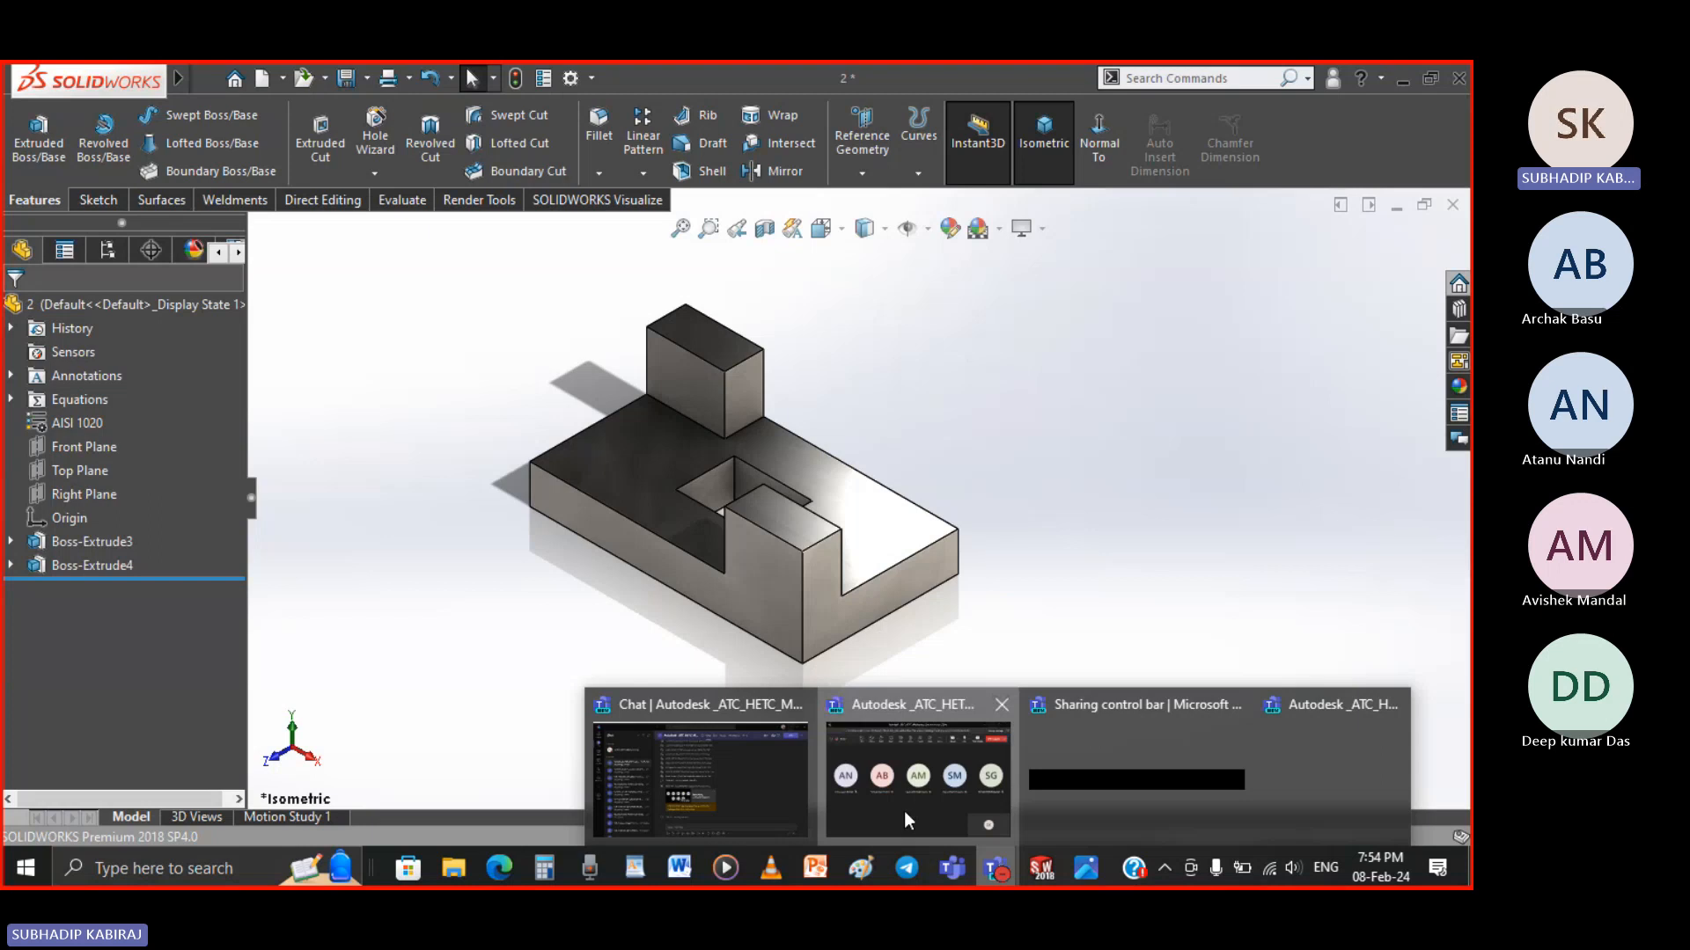
click(909, 820)
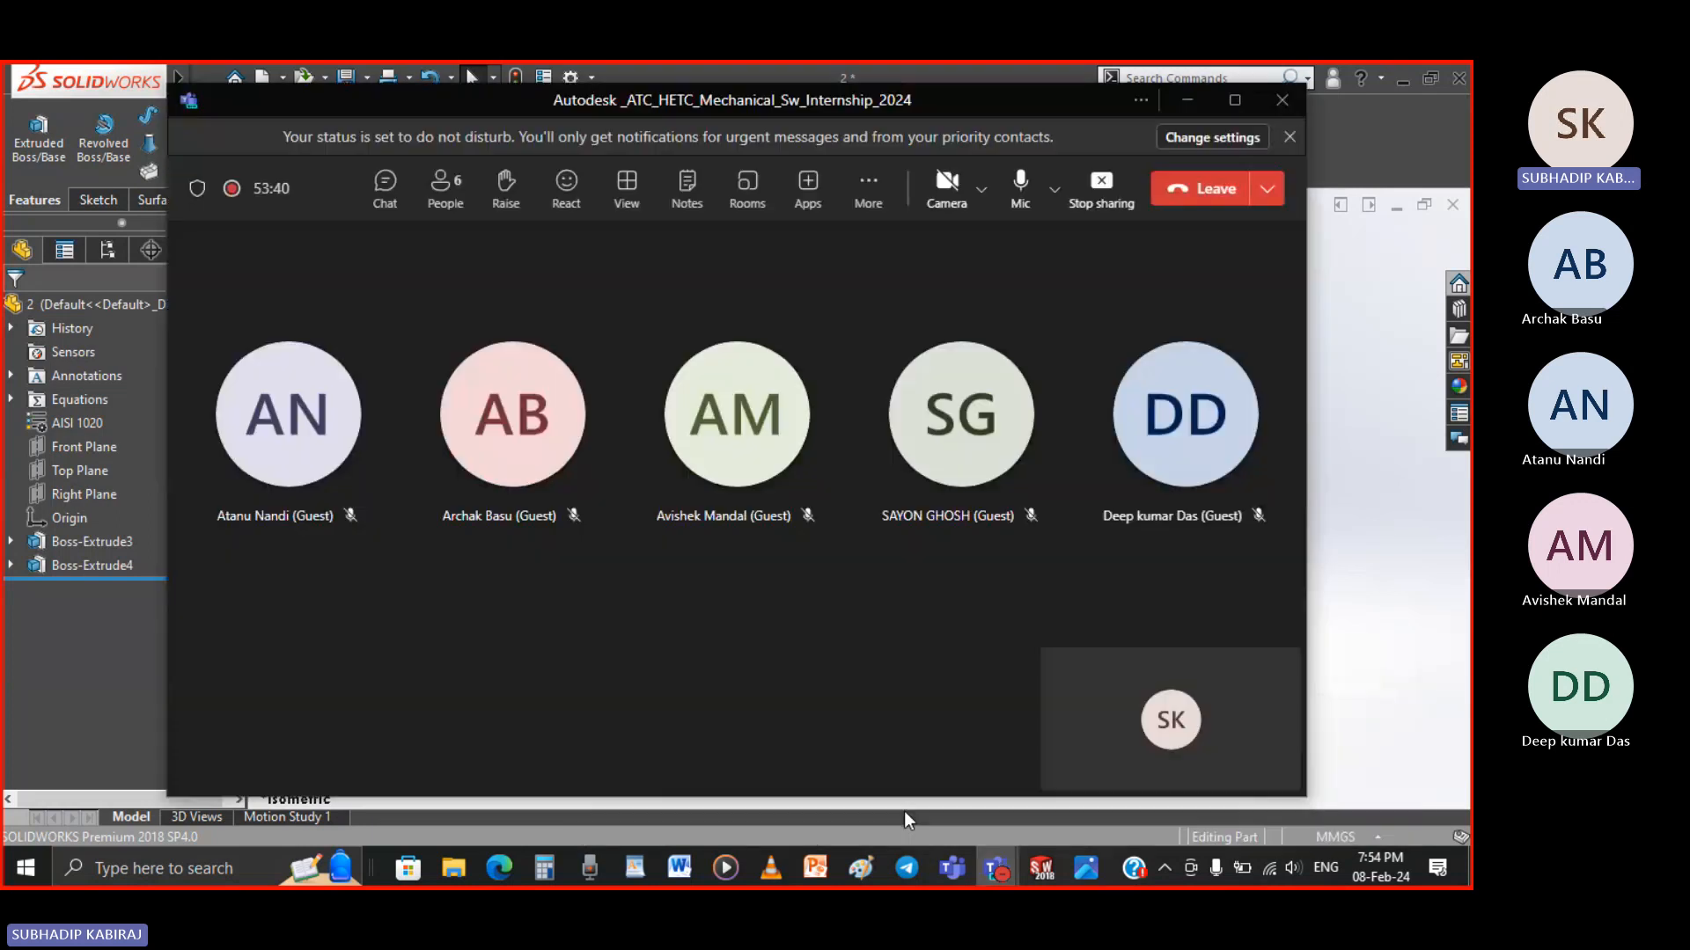
click(1188, 99)
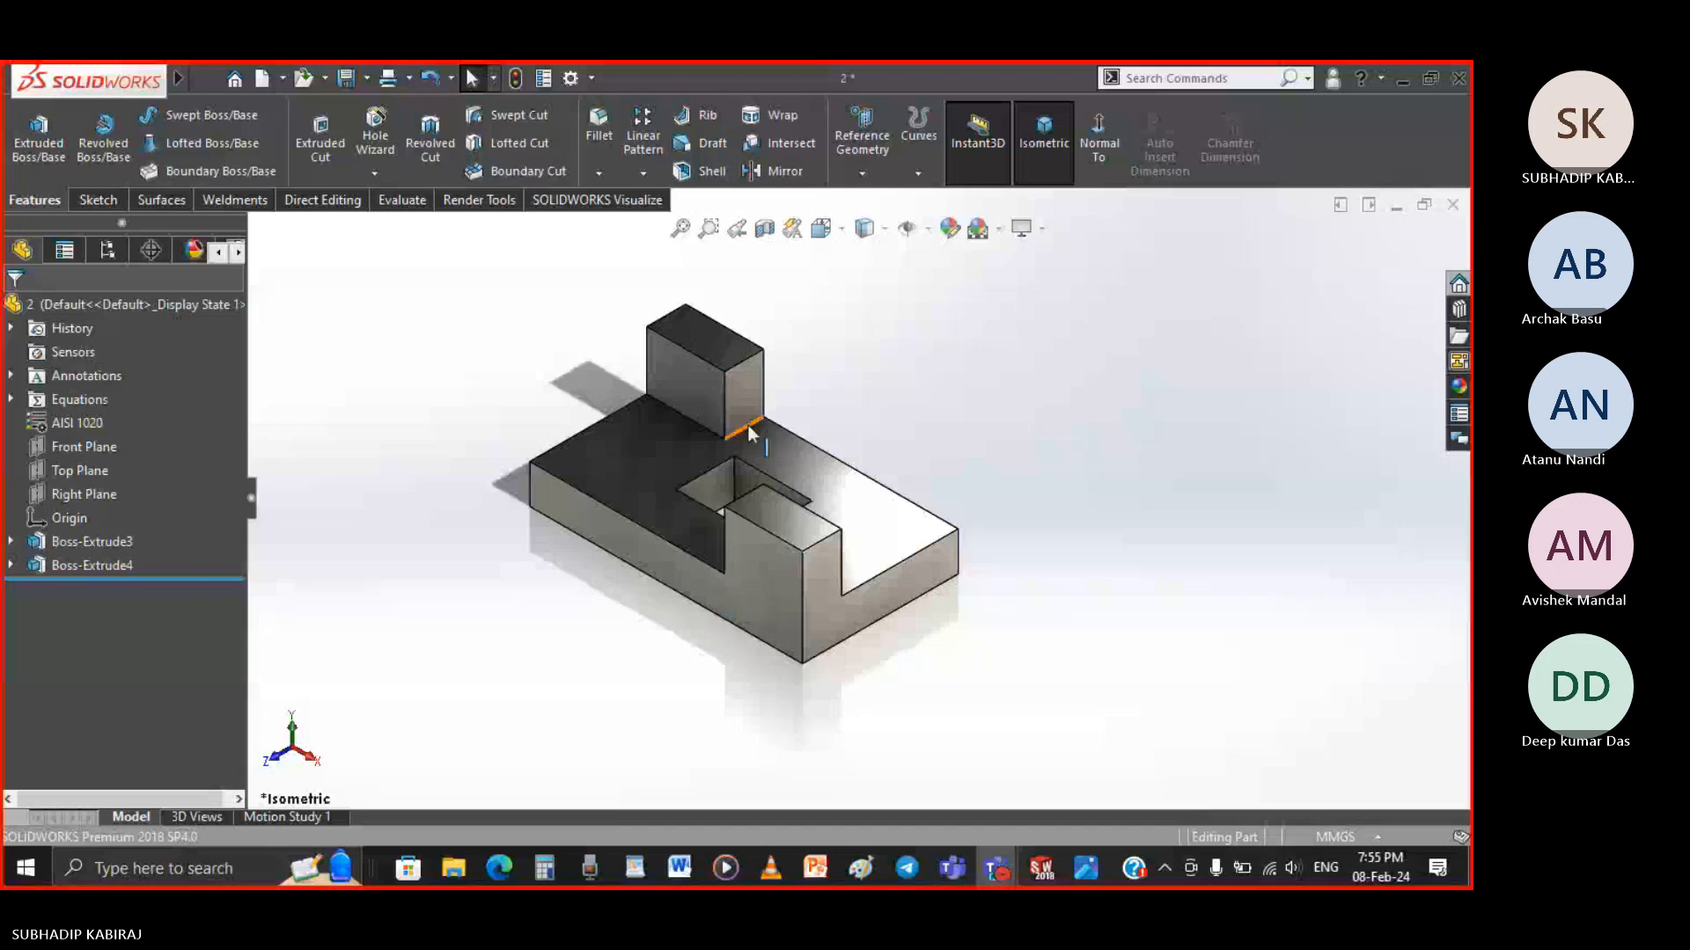
scroll(748, 425, down, 2)
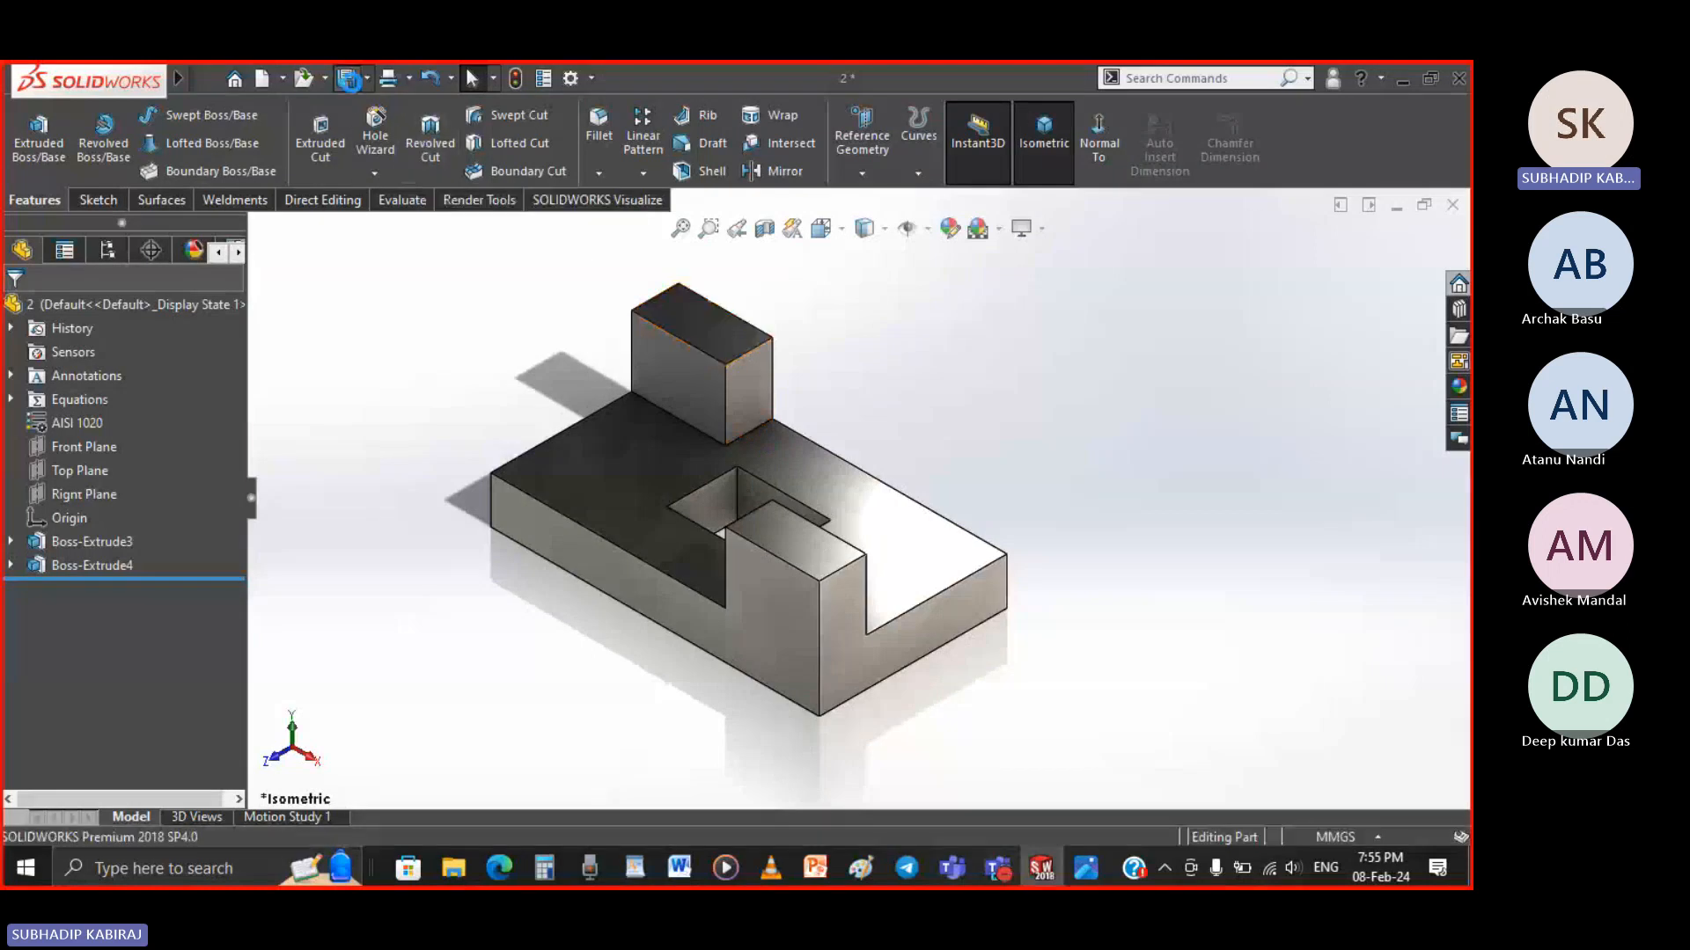
click(349, 81)
Delete the base plate and corner block extrusions together with their shared sketch
click(87, 543)
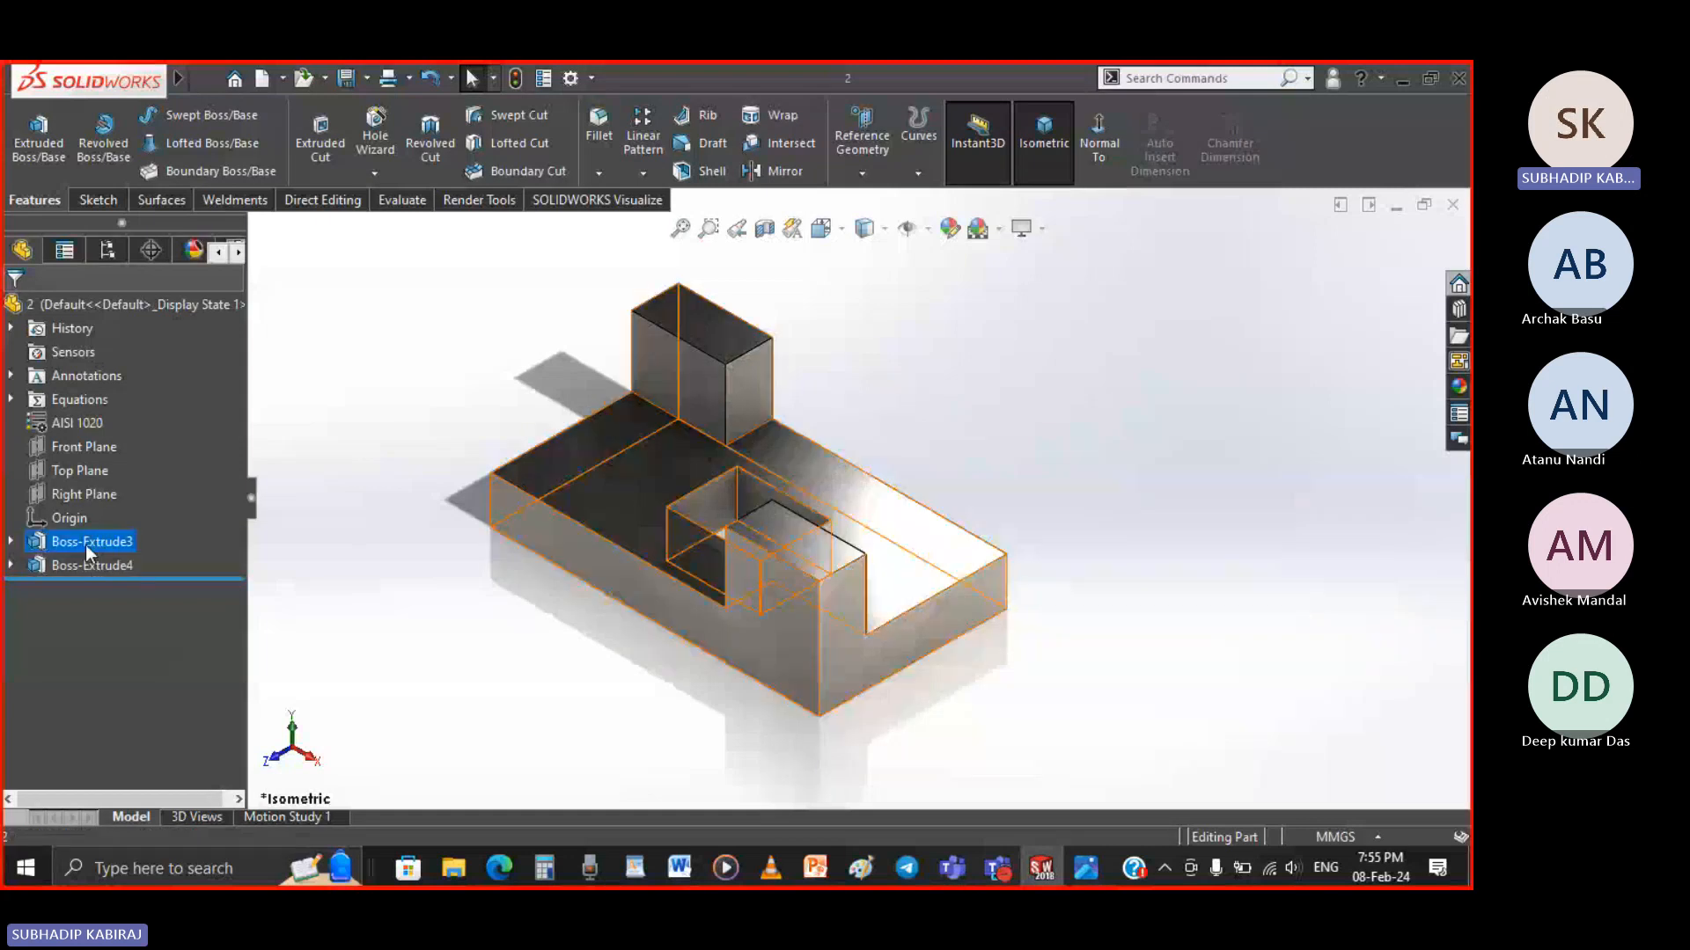
ctrl+click(93, 563)
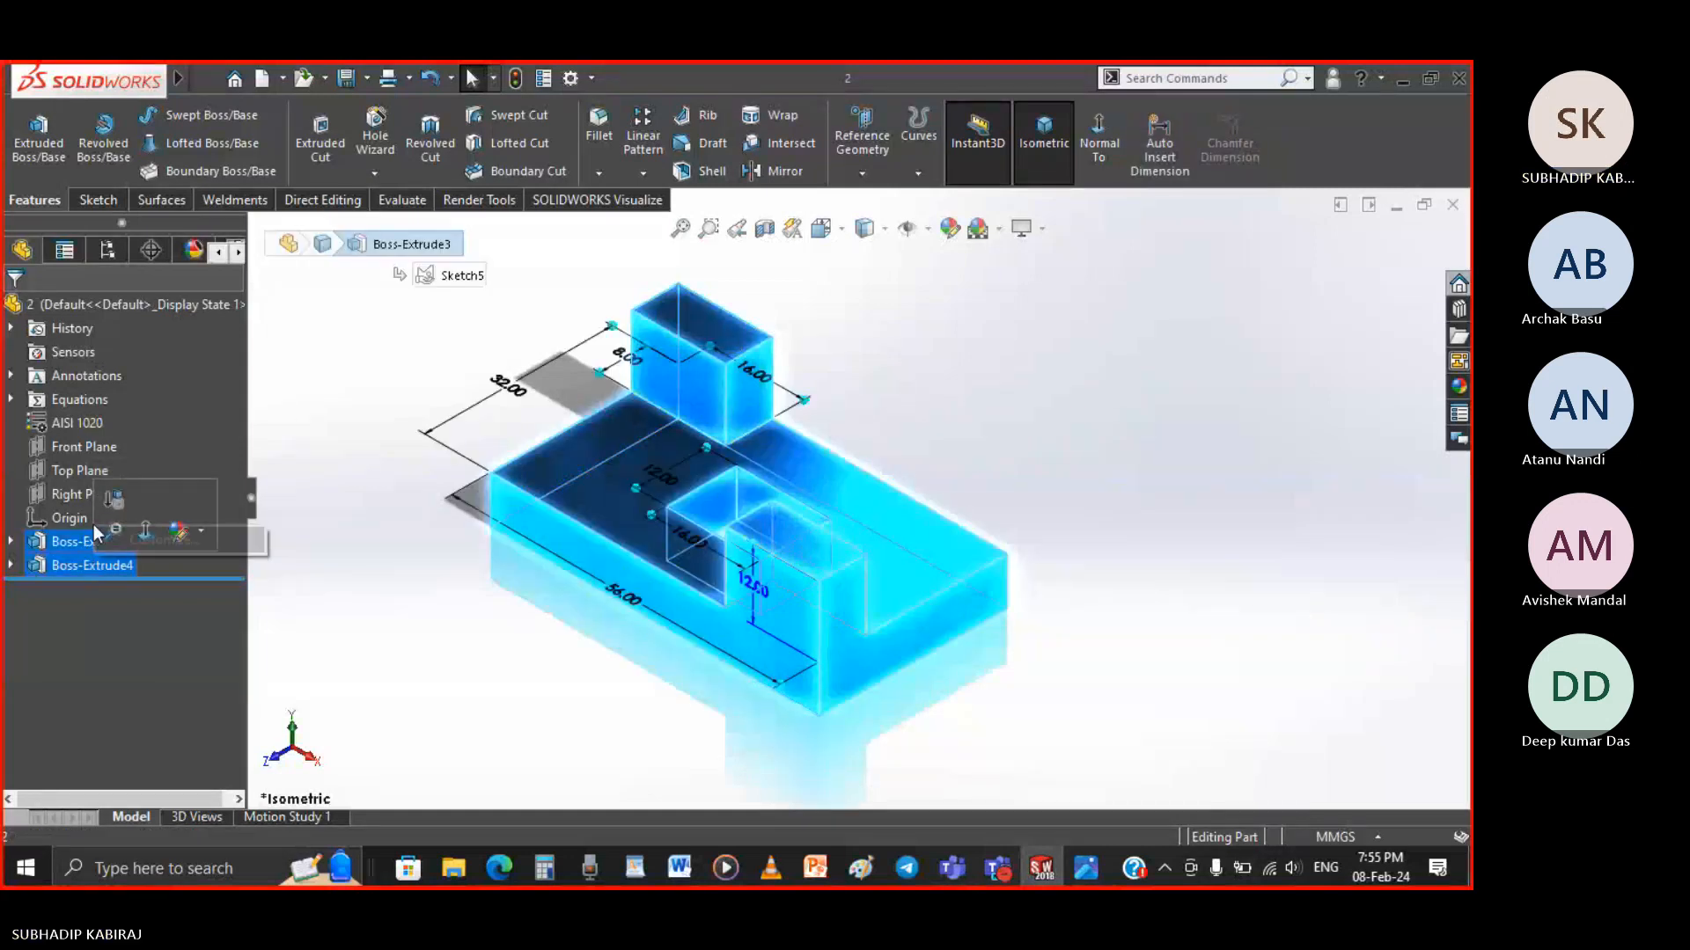
right_click(60, 544)
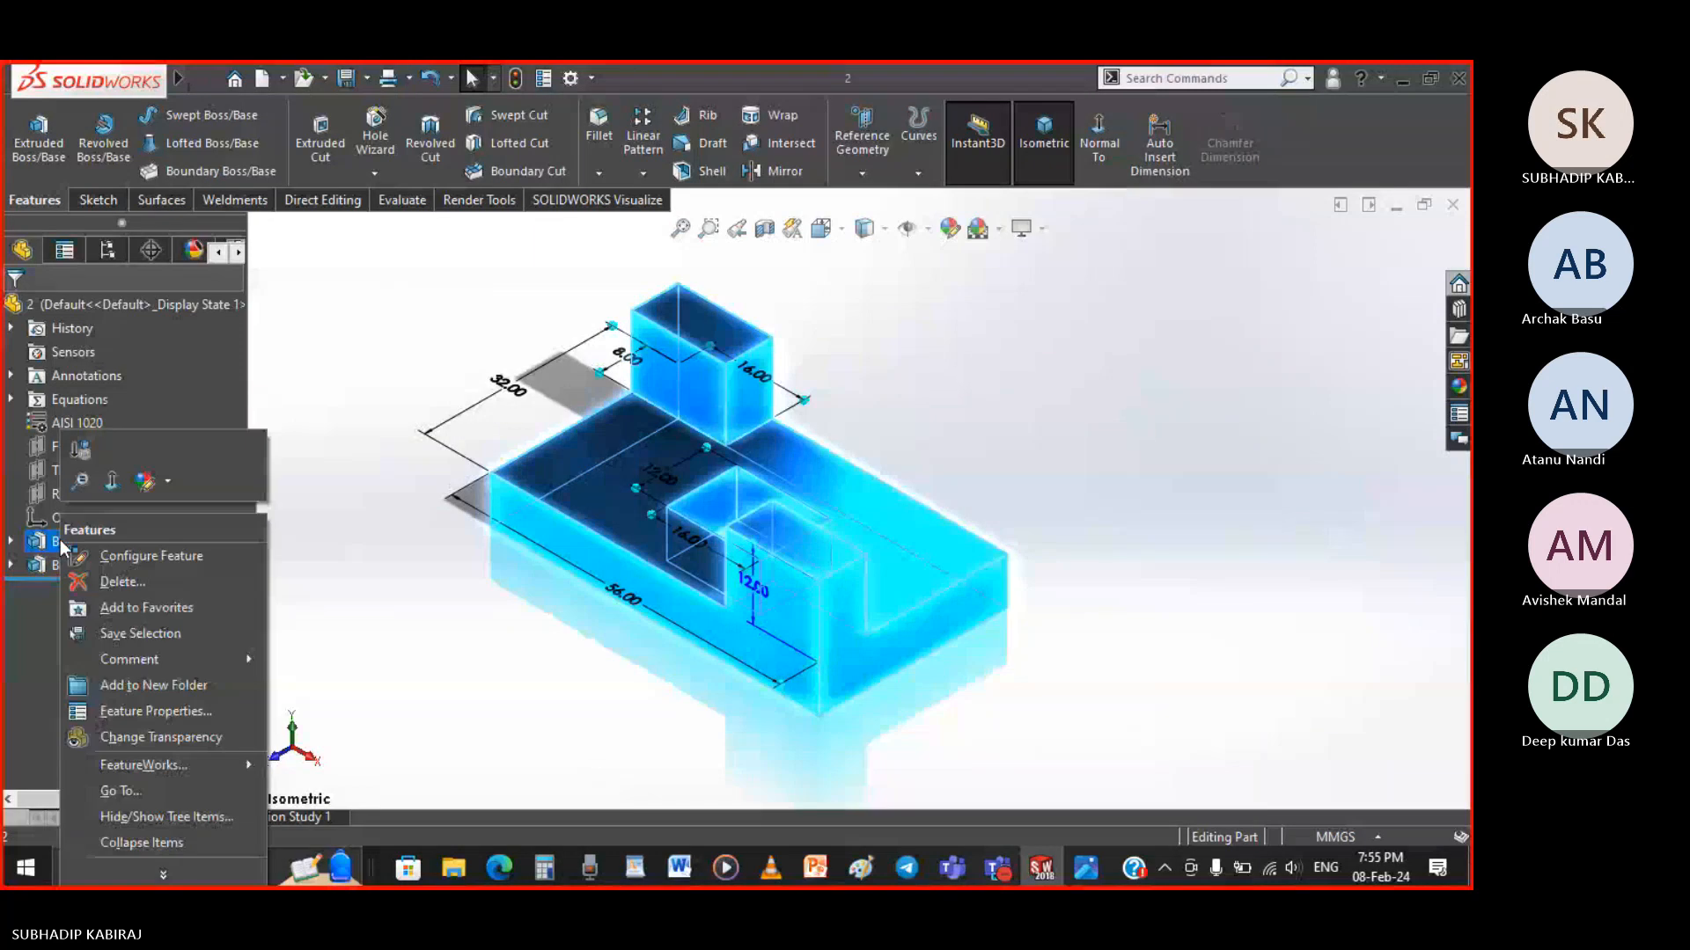
click(86, 583)
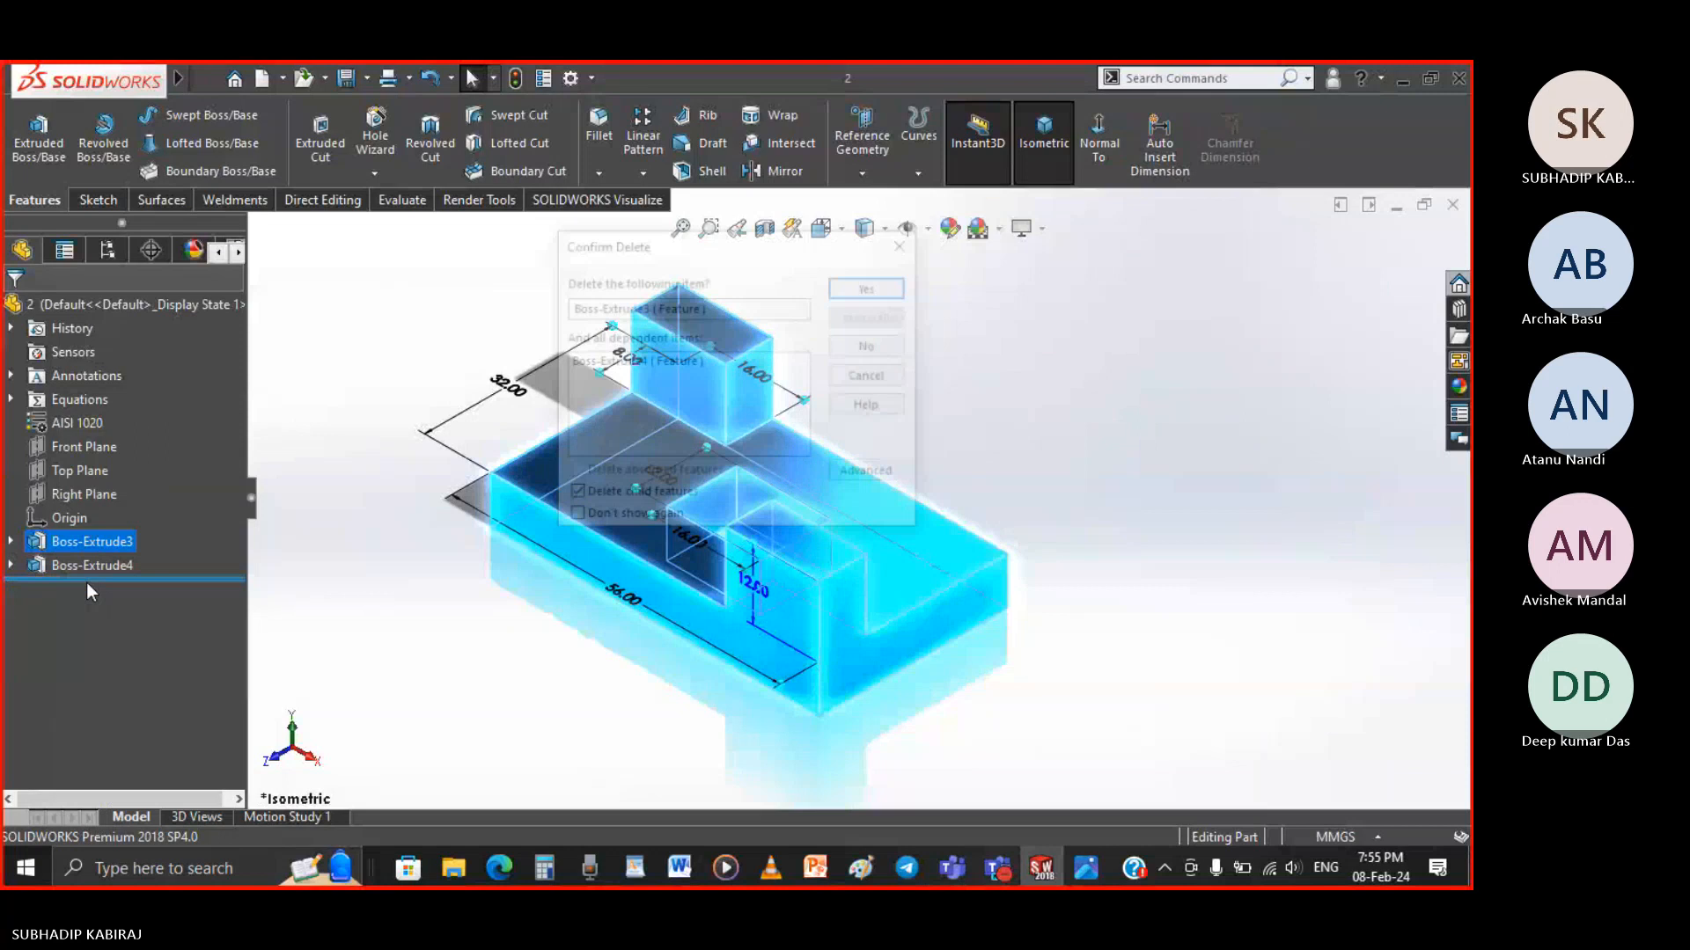
key(Return)
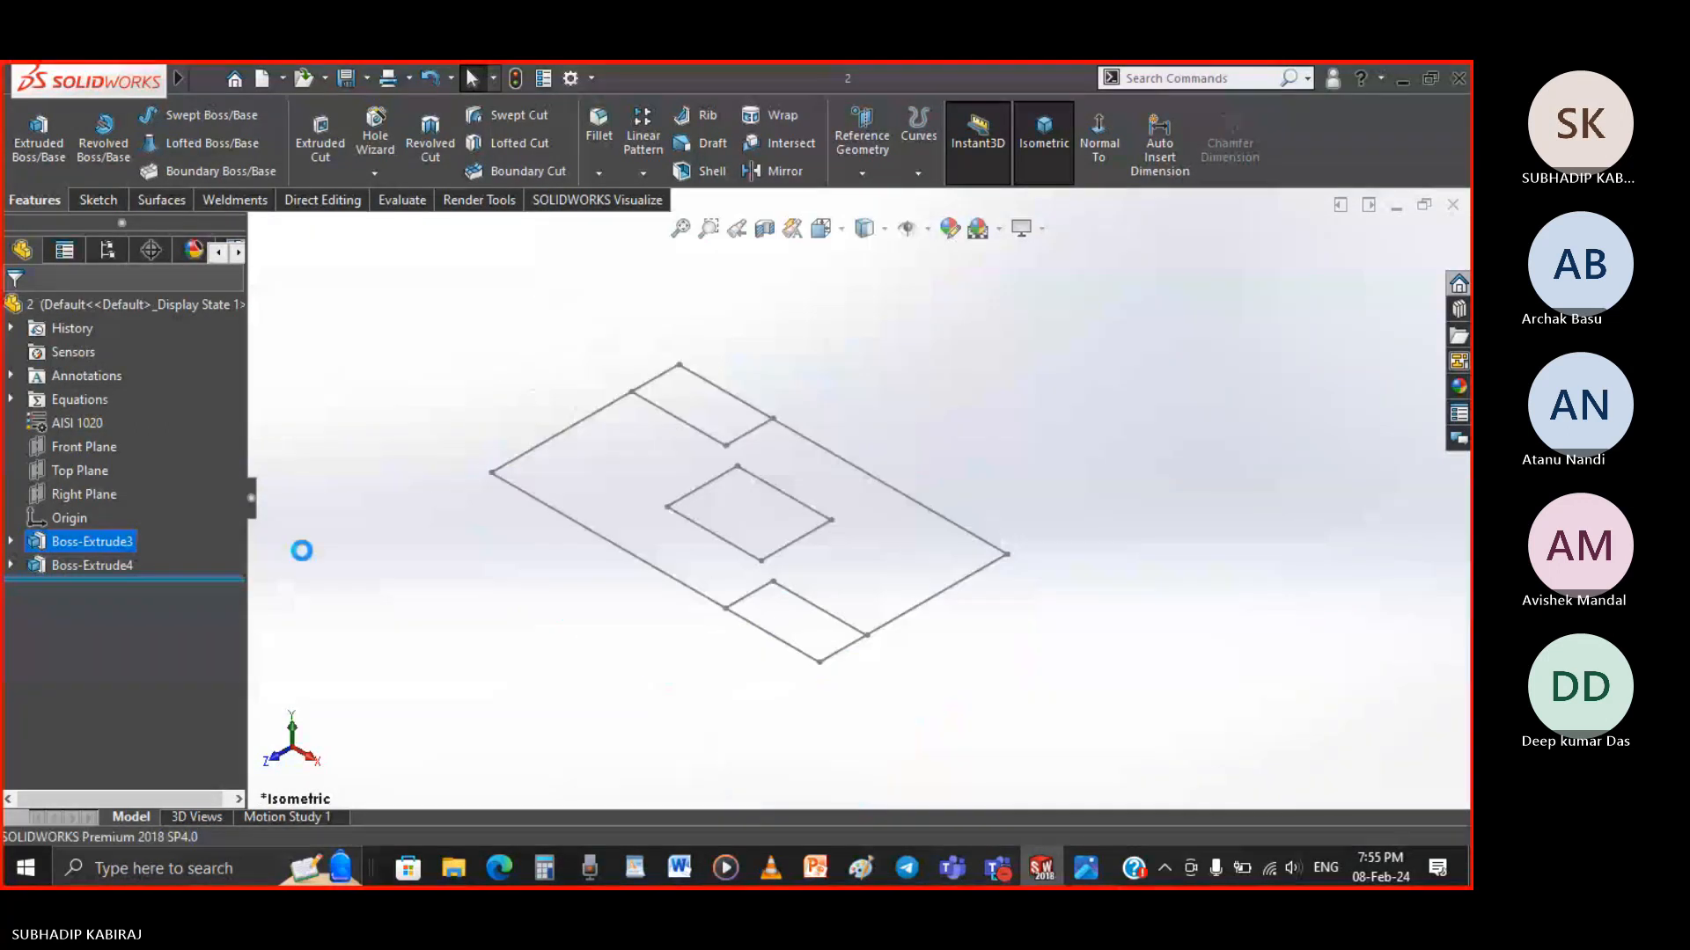
right_click(88, 547)
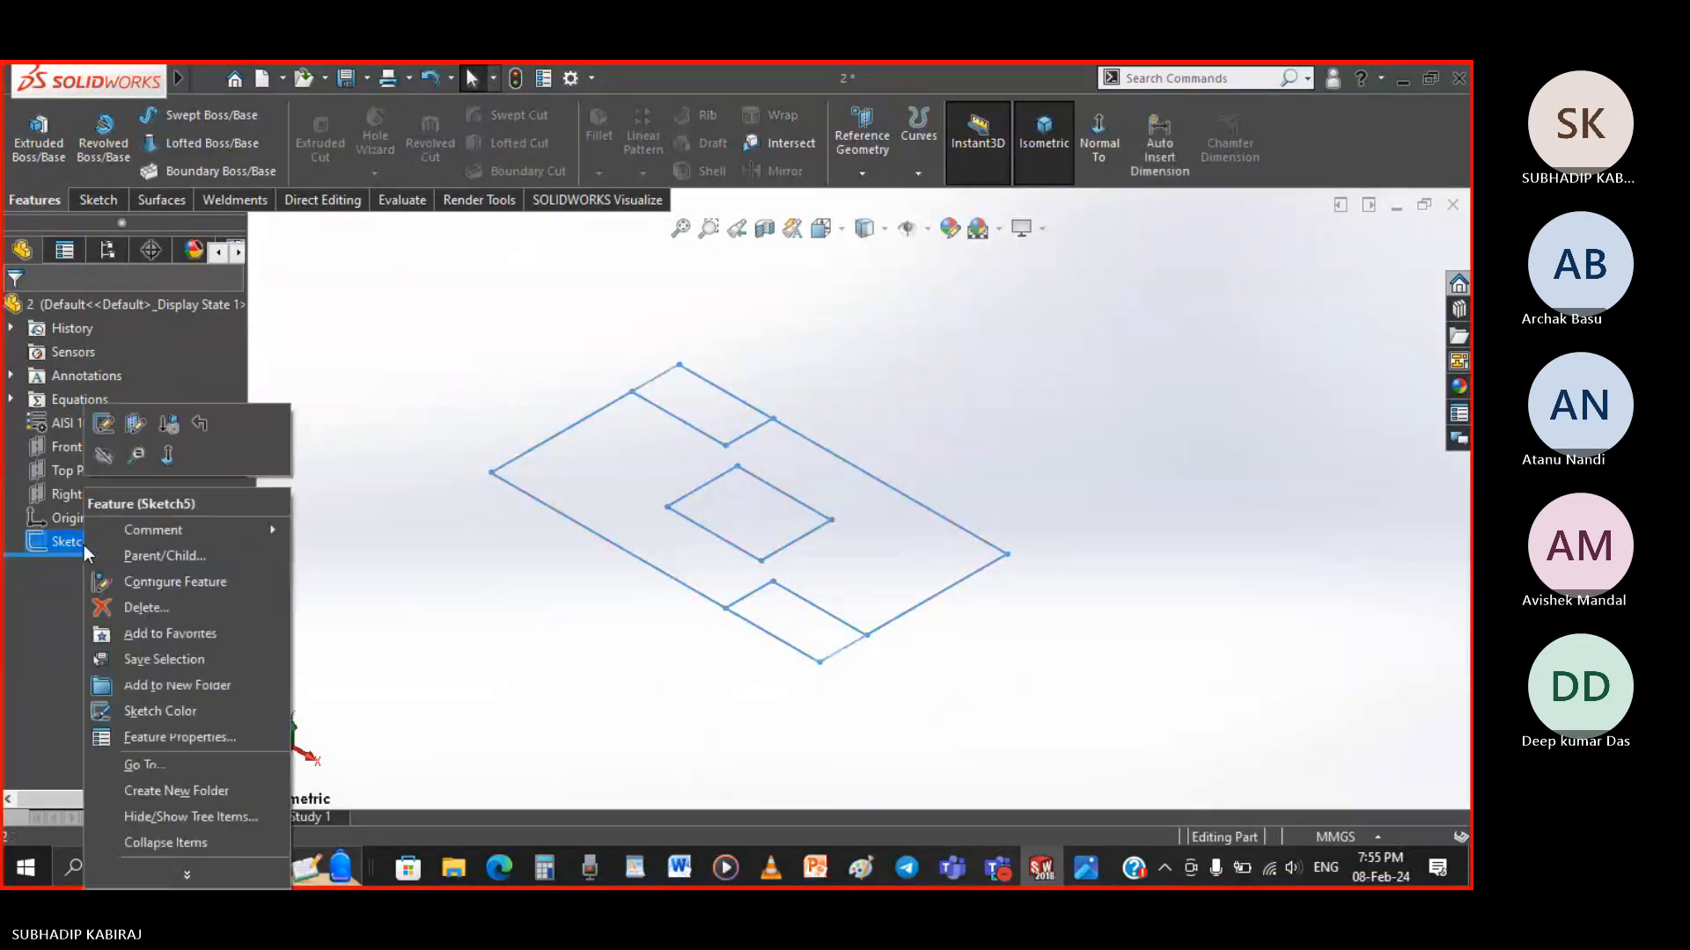
click(264, 606)
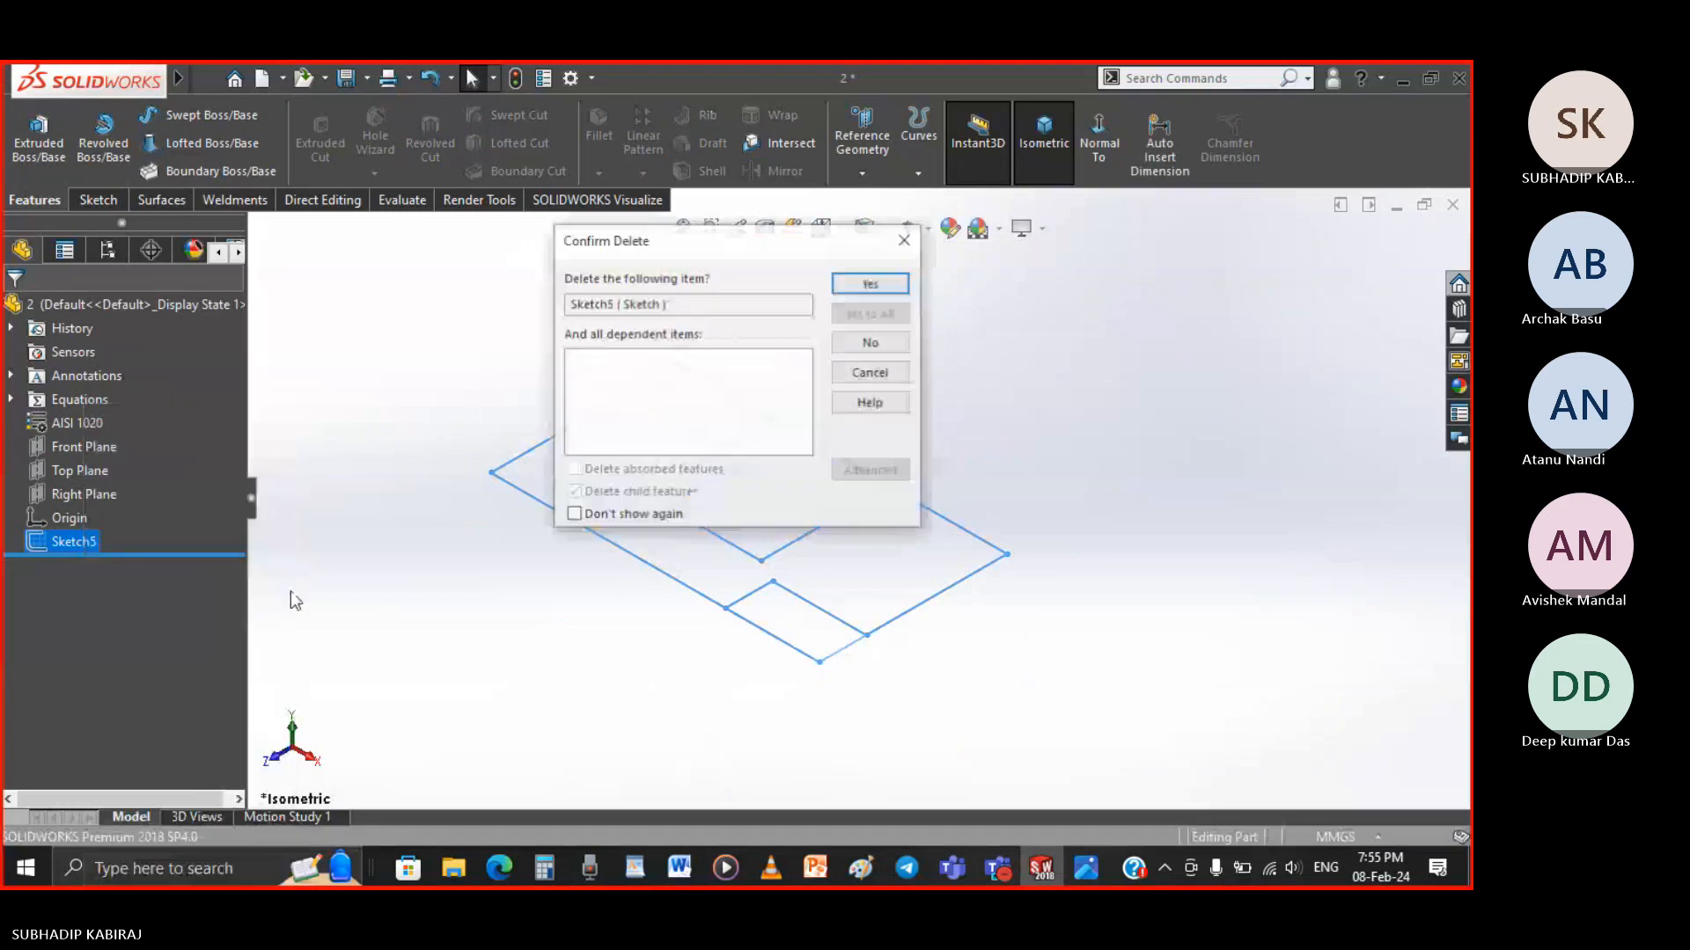
click(870, 284)
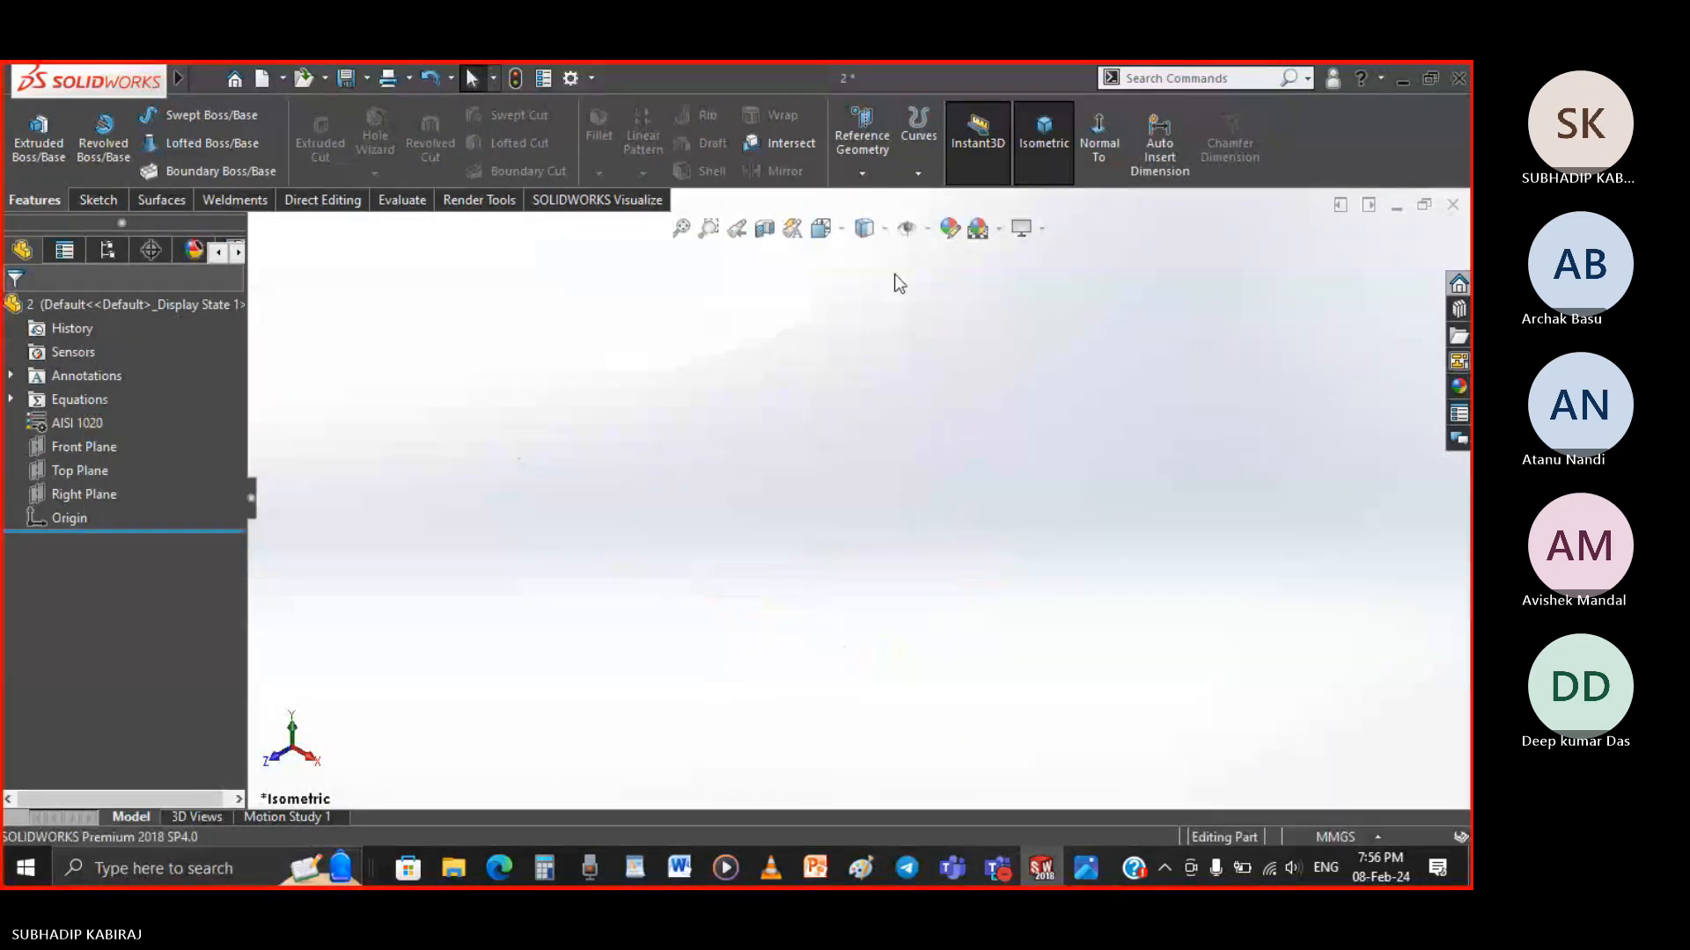
Switch to File Explorer, search the whole computer for WHEEL SUPPORT and open the PDF from E:\Webflex\Syllabus & PPT
click(473, 874)
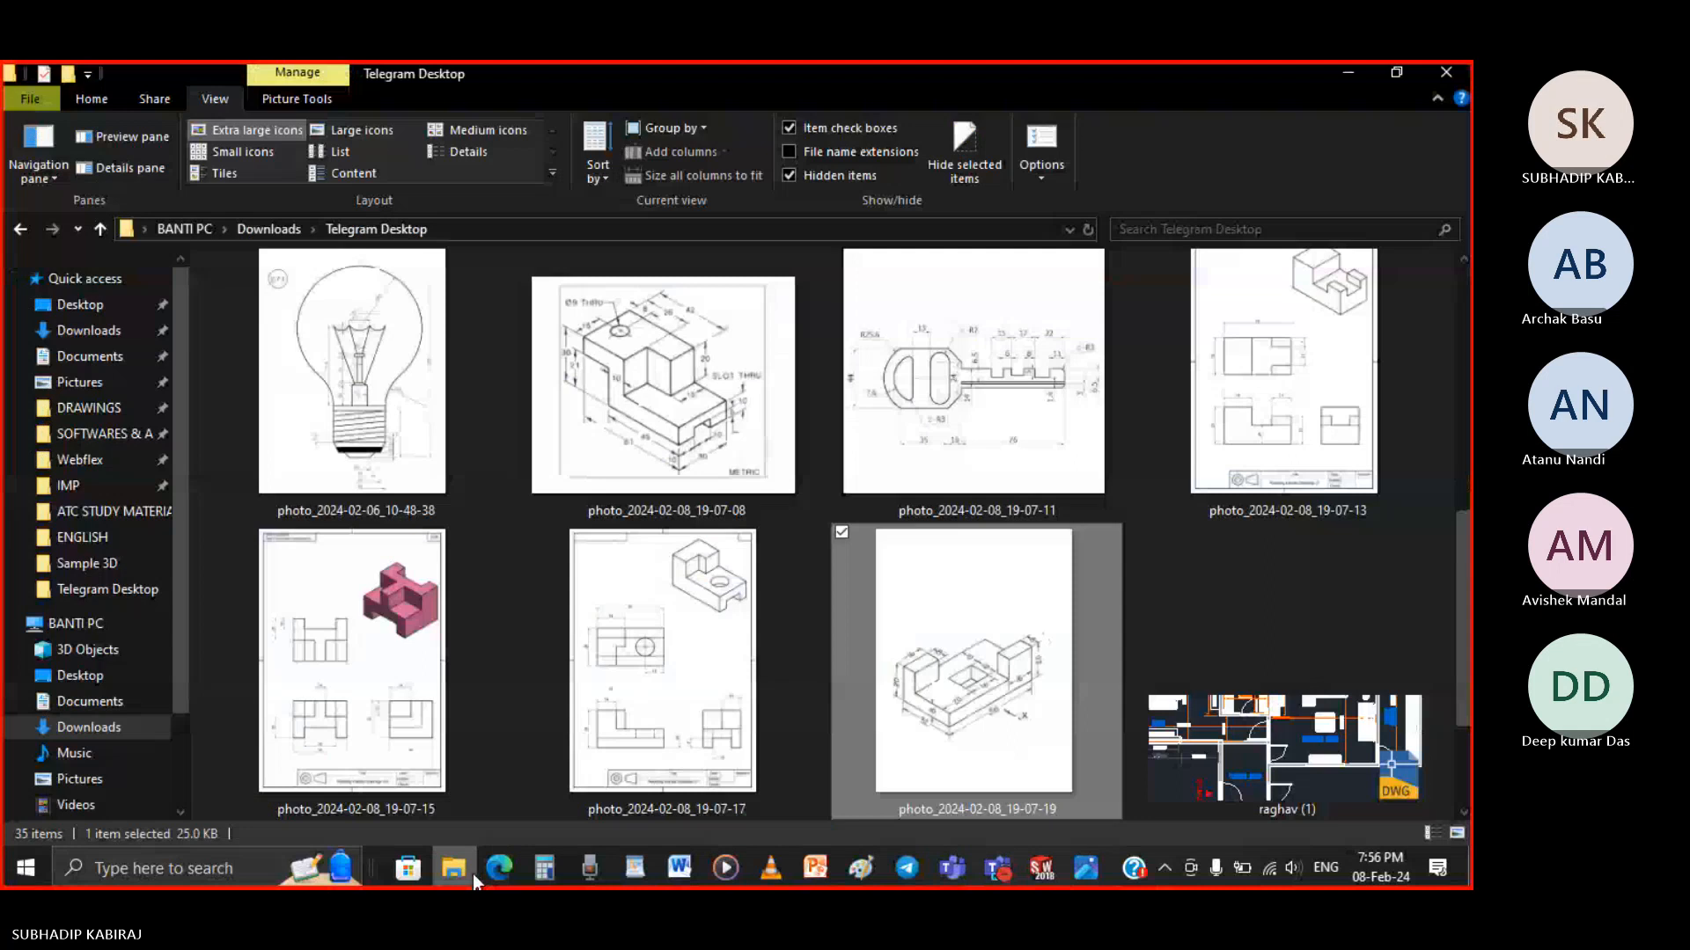
click(174, 229)
click(1247, 230)
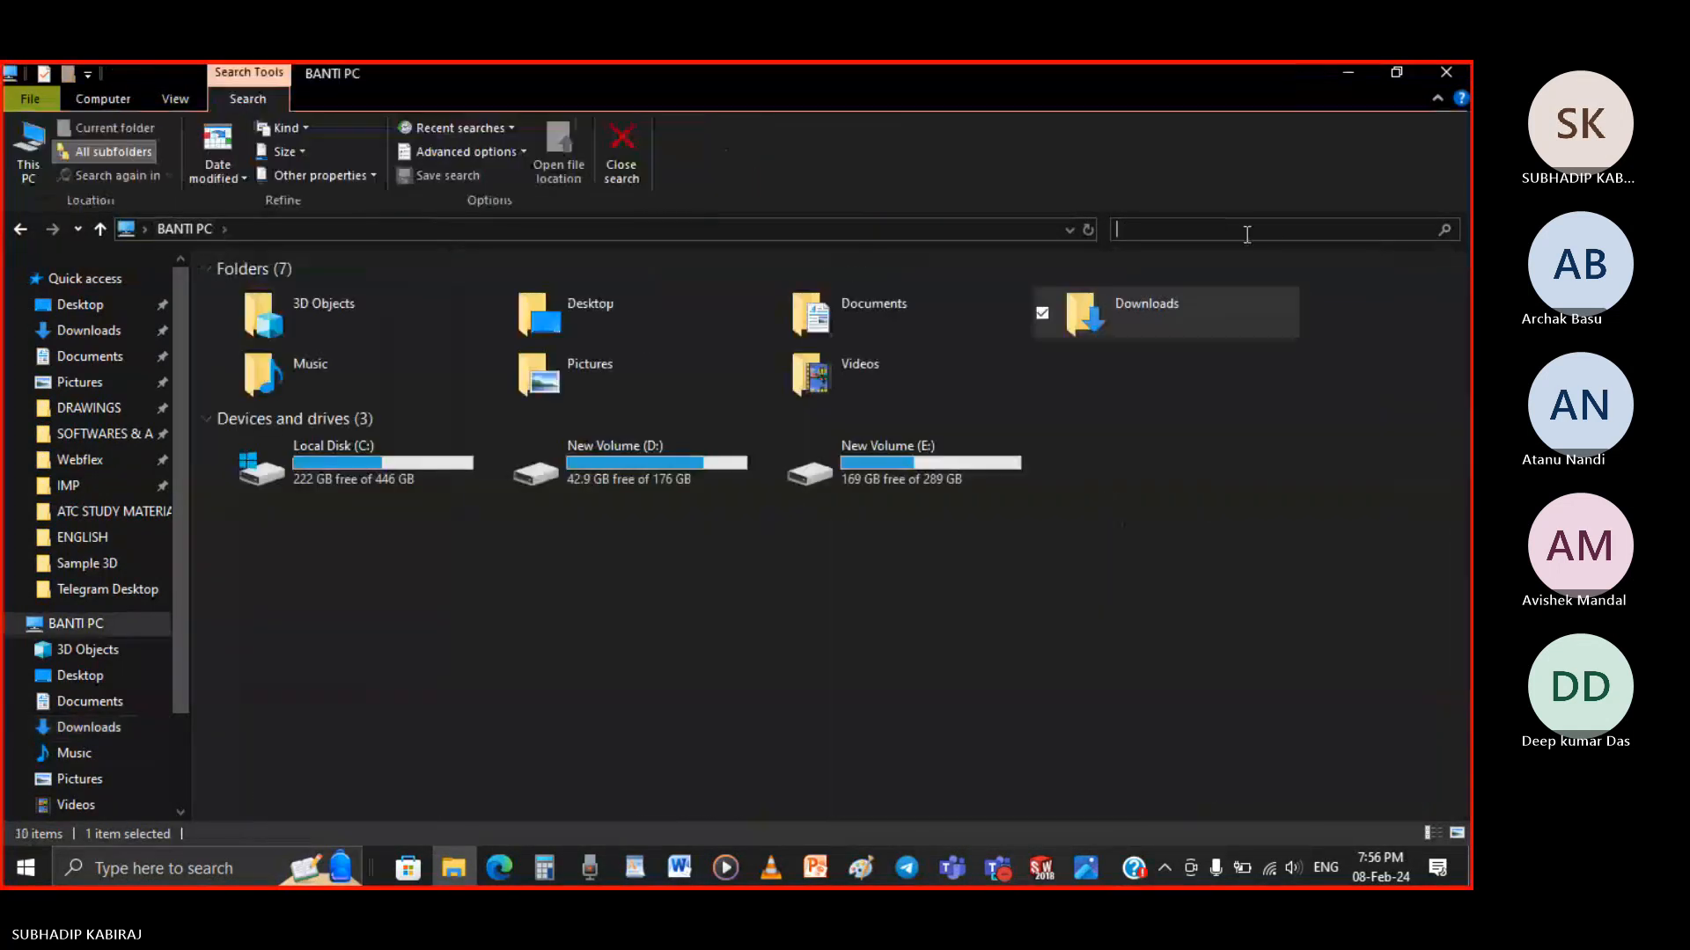
text(wh)
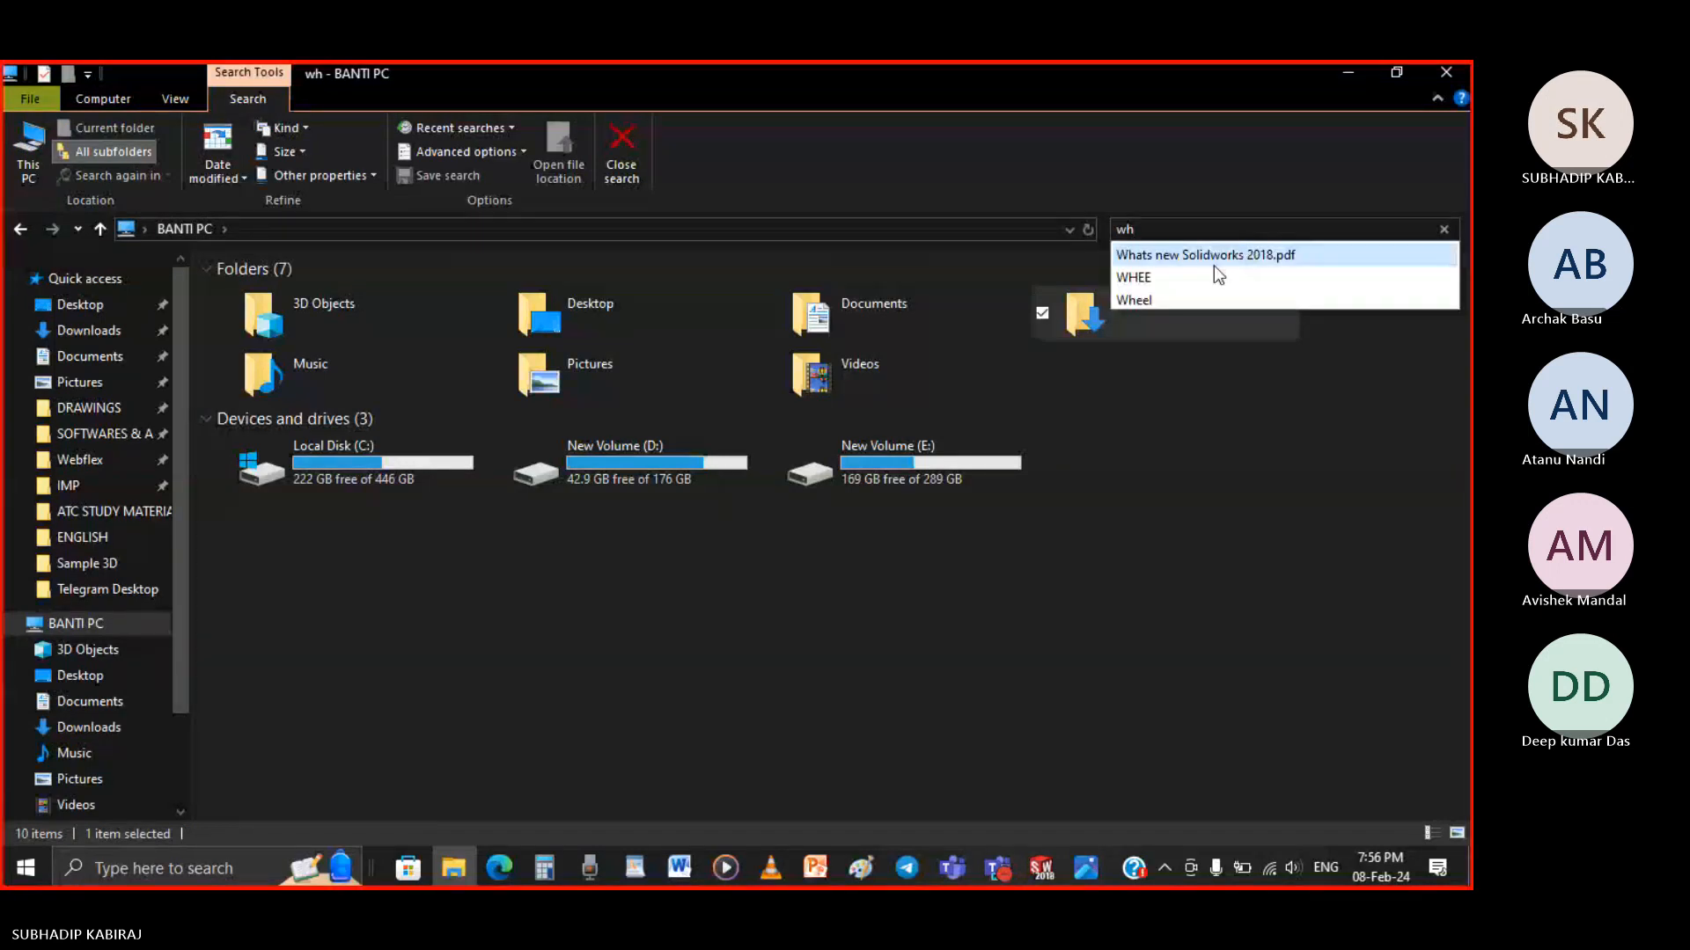
click(1135, 300)
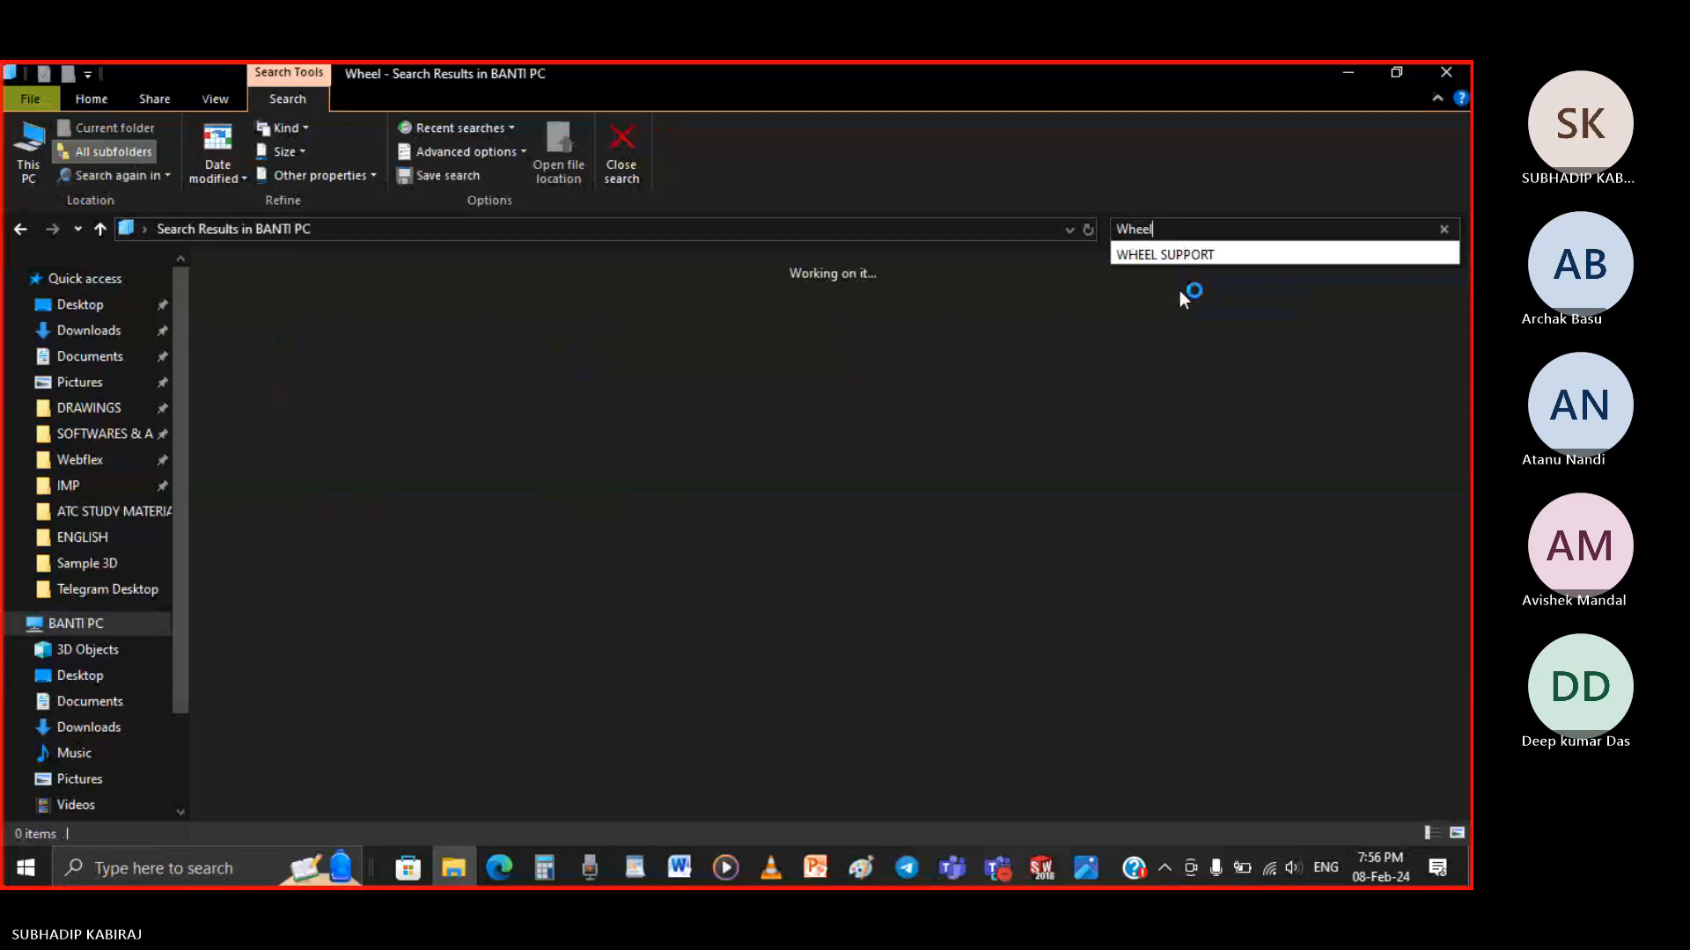
click(1199, 261)
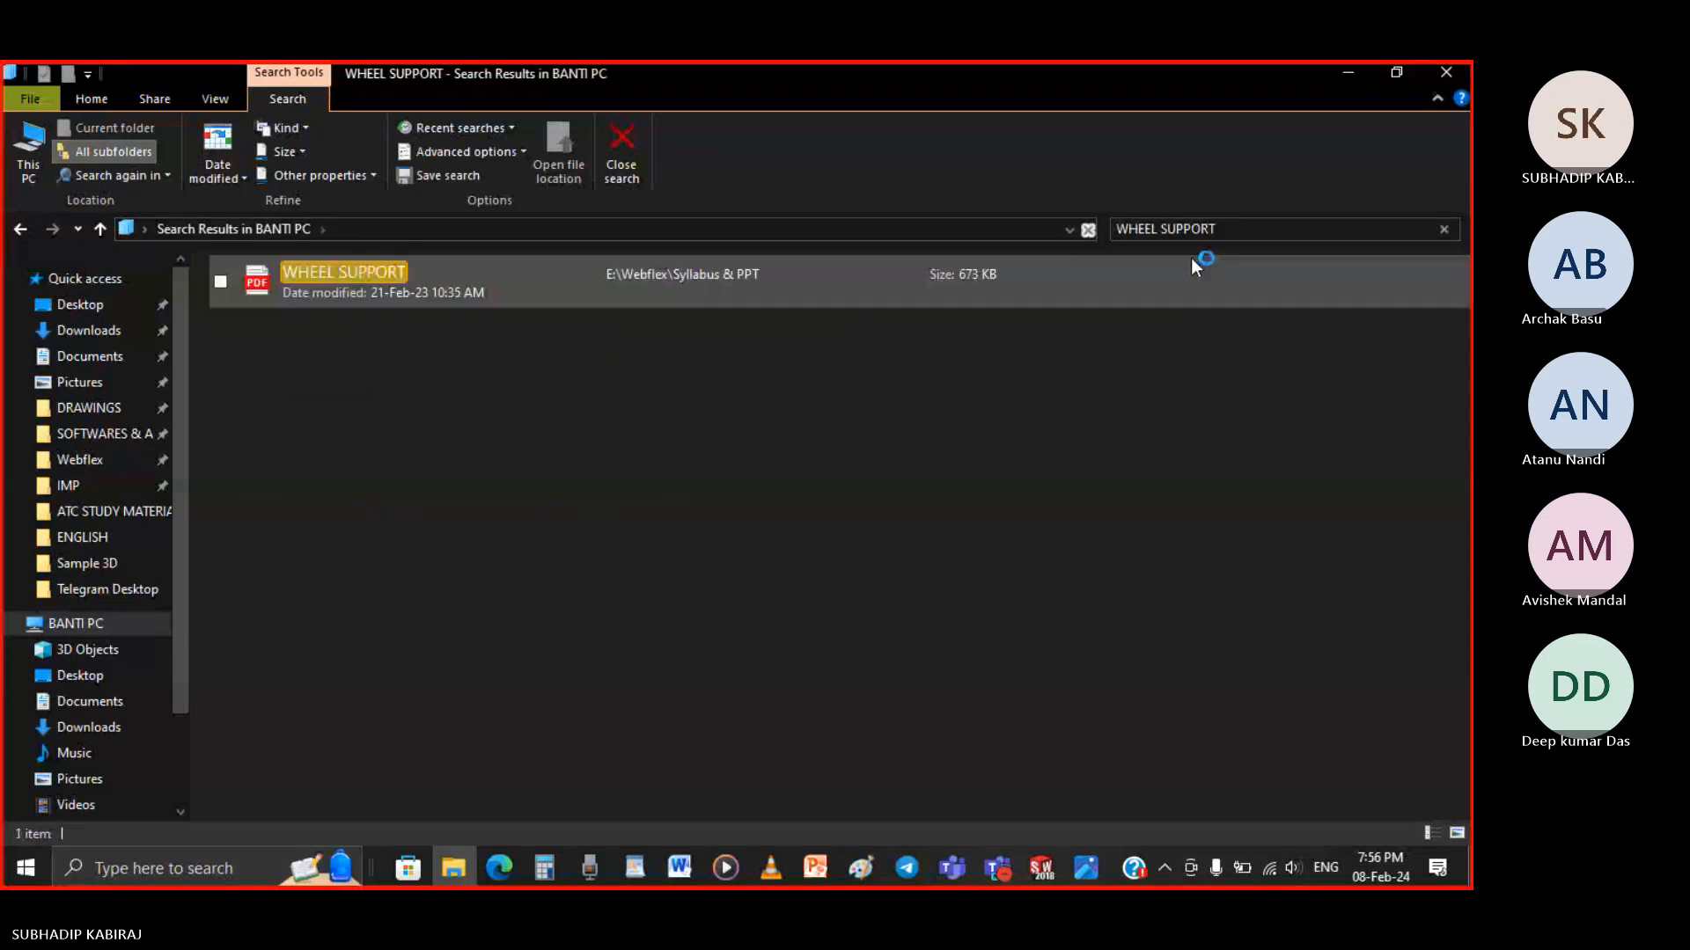
click(361, 277)
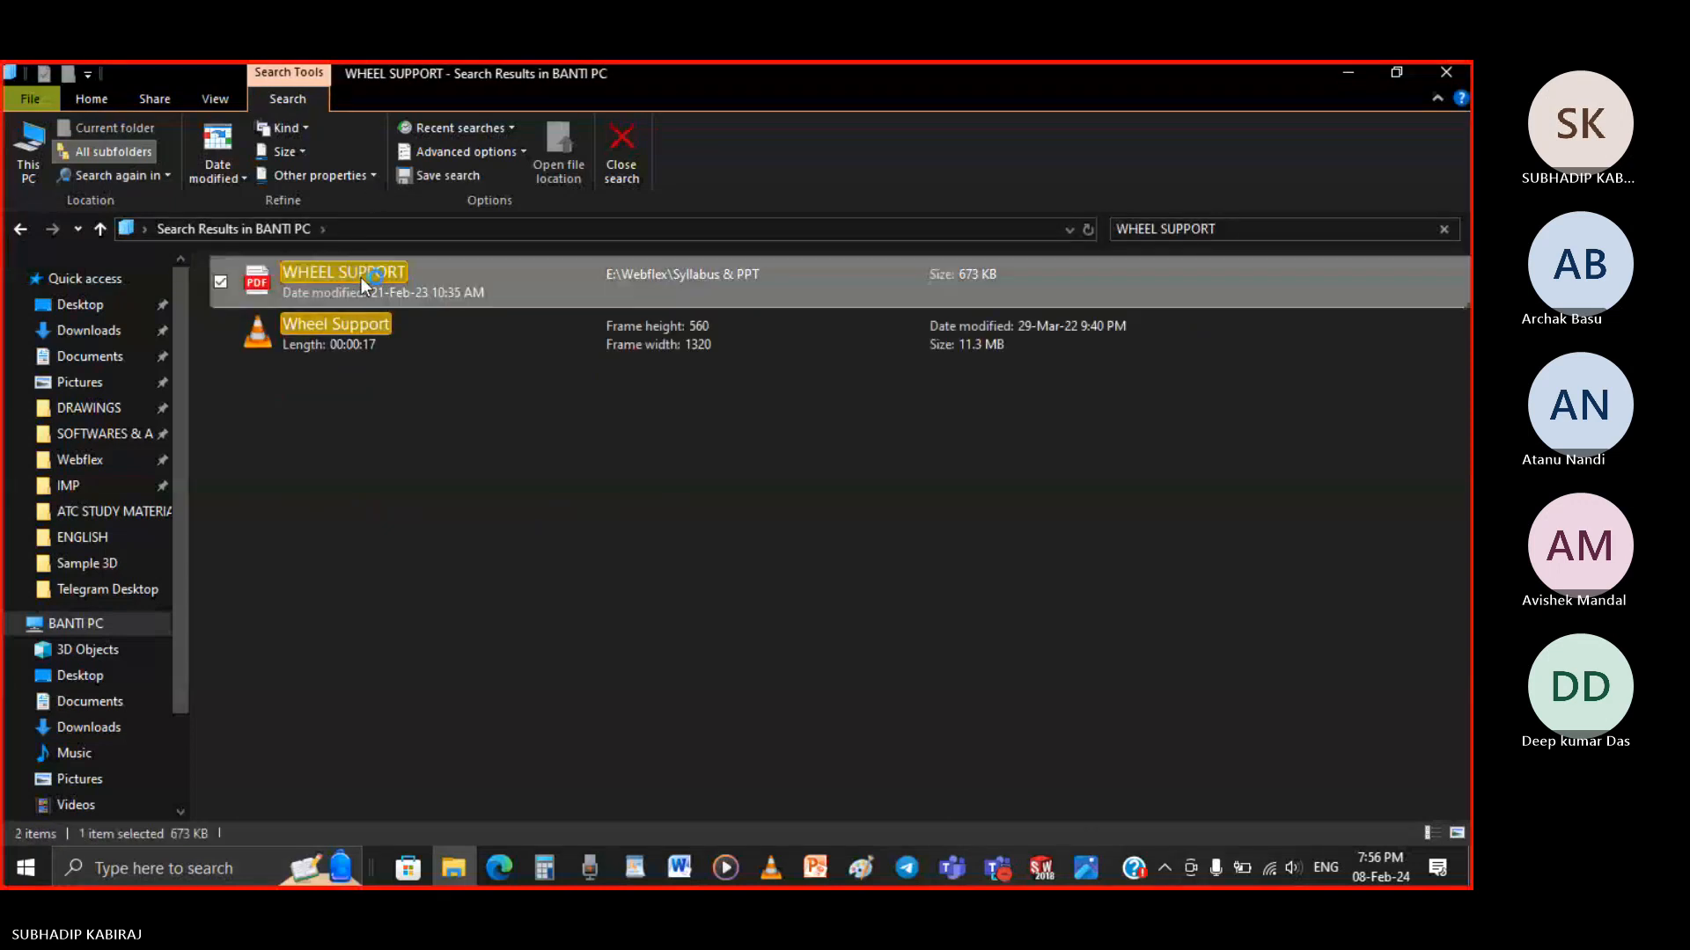
right_click(361, 277)
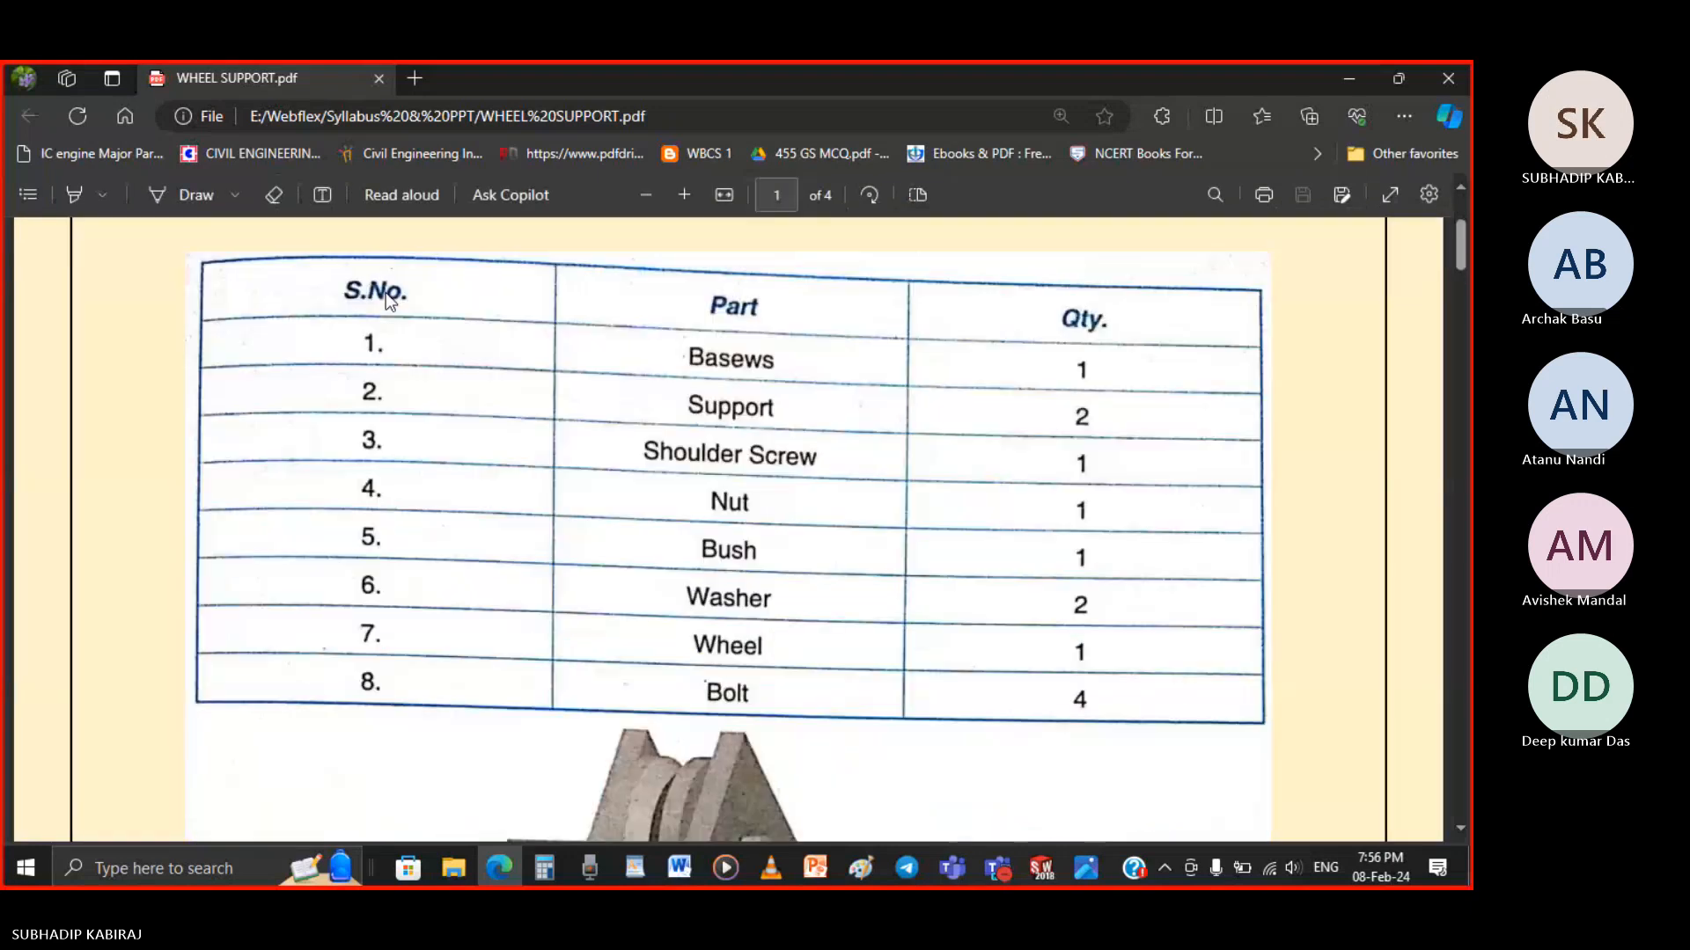
Consult the WHEEL SUPPORT drawing and sketch a six-sided inscribed-circle polygon centred on the origin, about 59 mm from centre to corner
scroll(851, 493, down, 10)
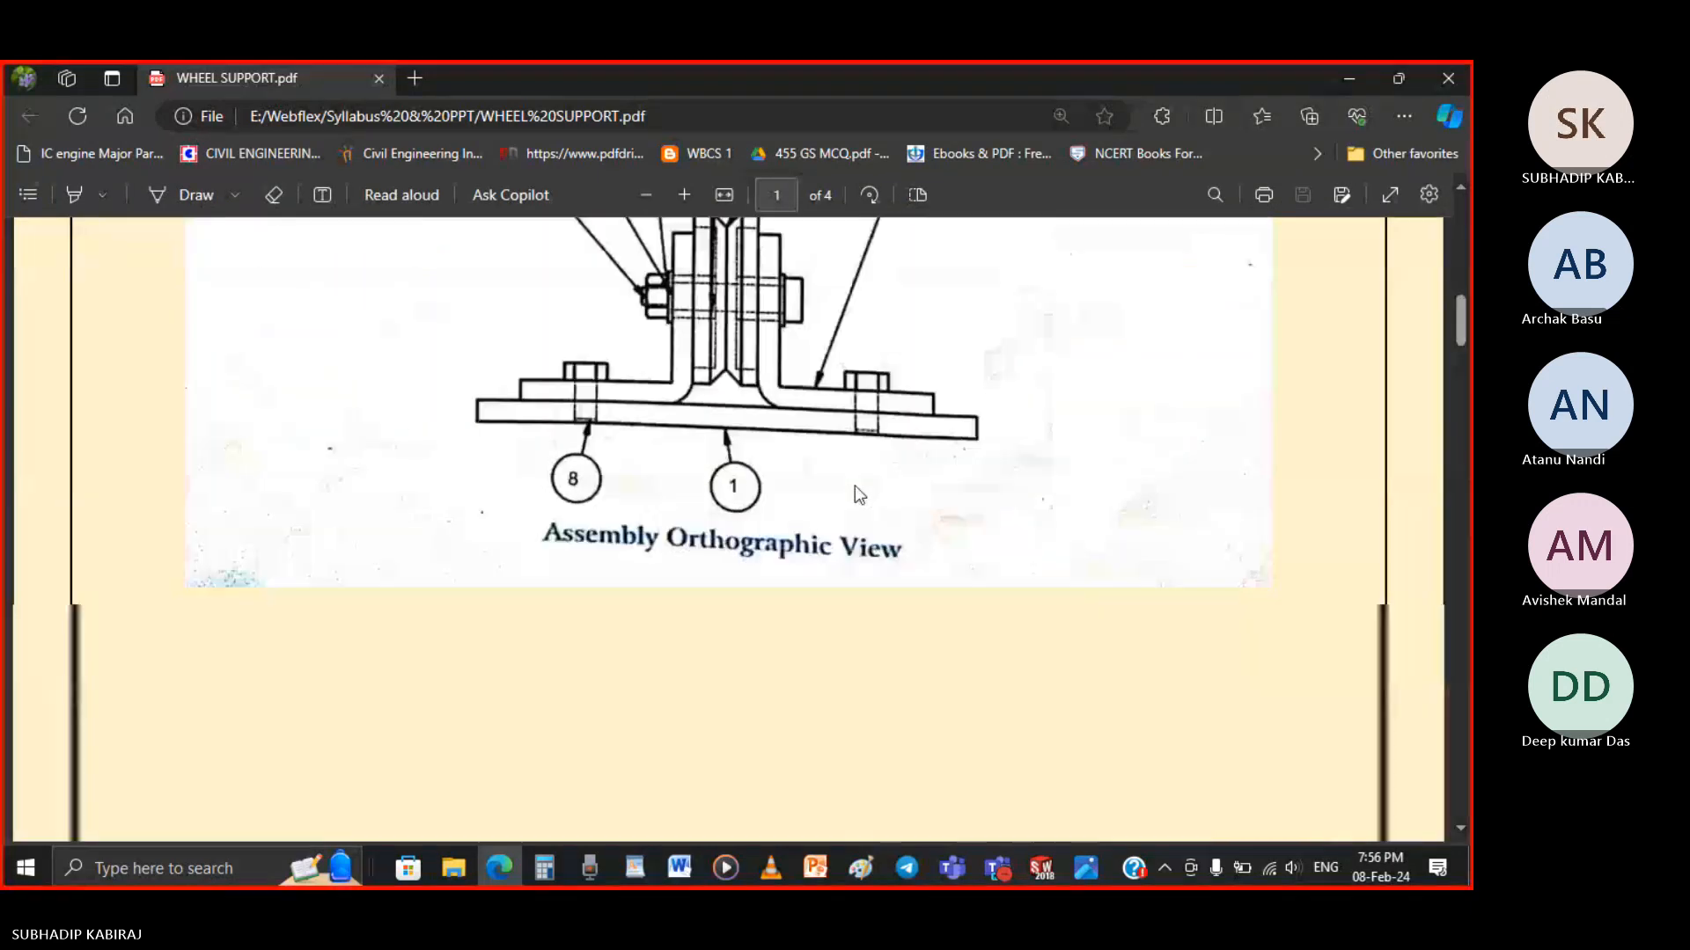
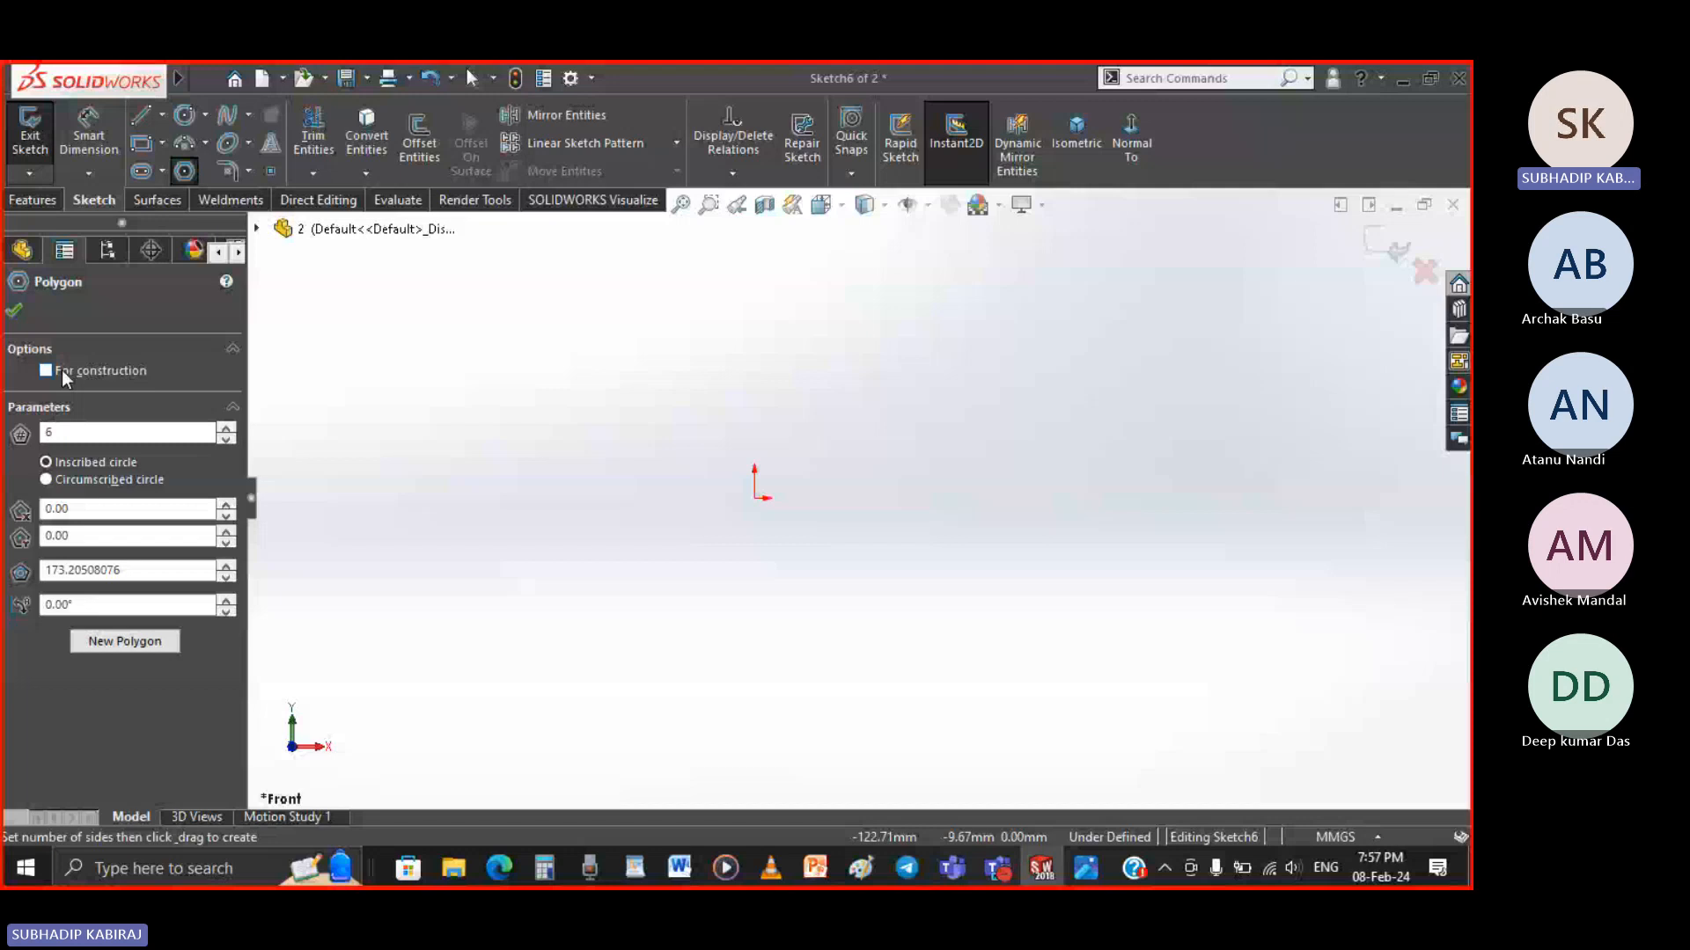
double_click(86, 432)
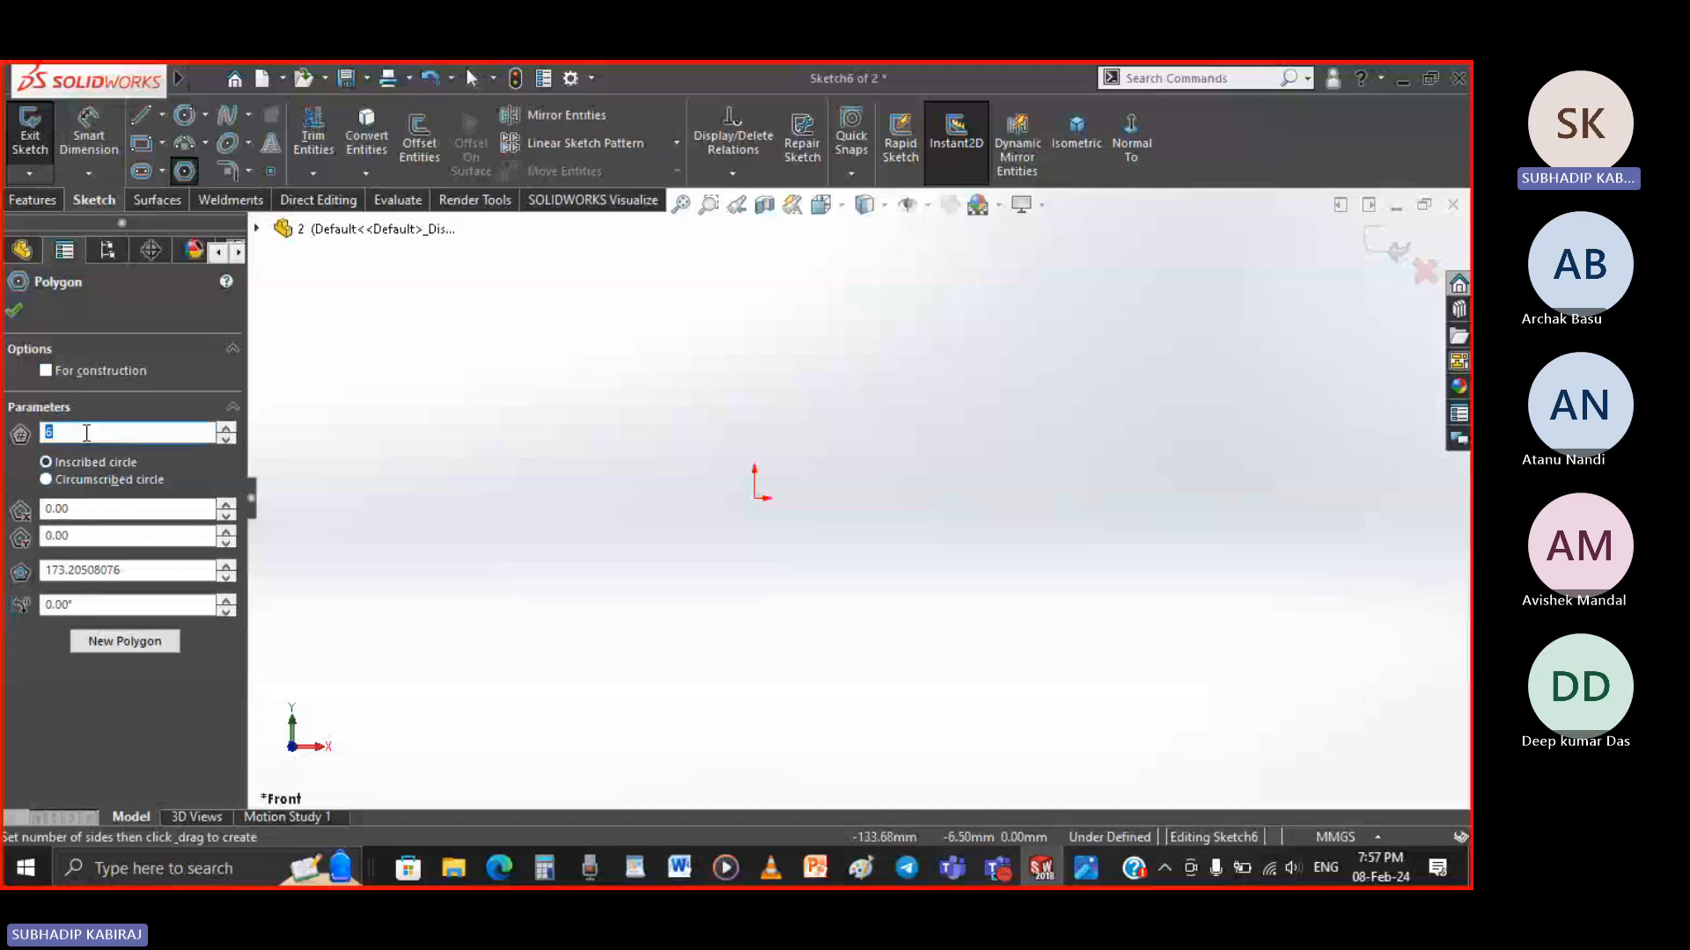
click(86, 432)
click(754, 497)
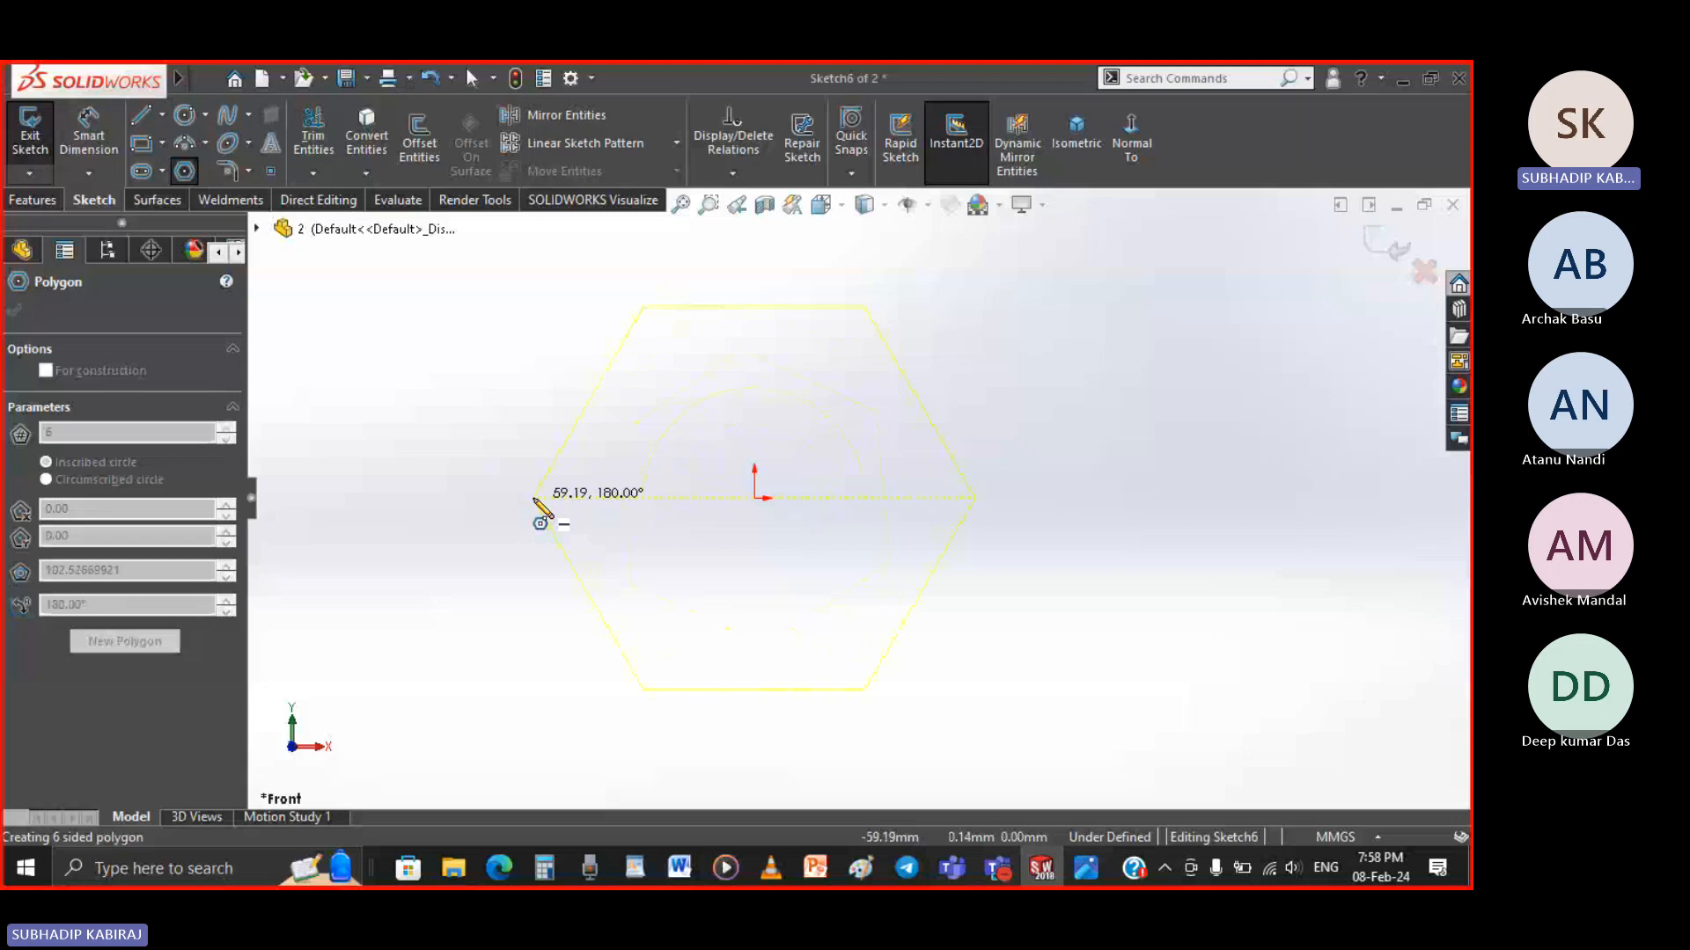
click(534, 498)
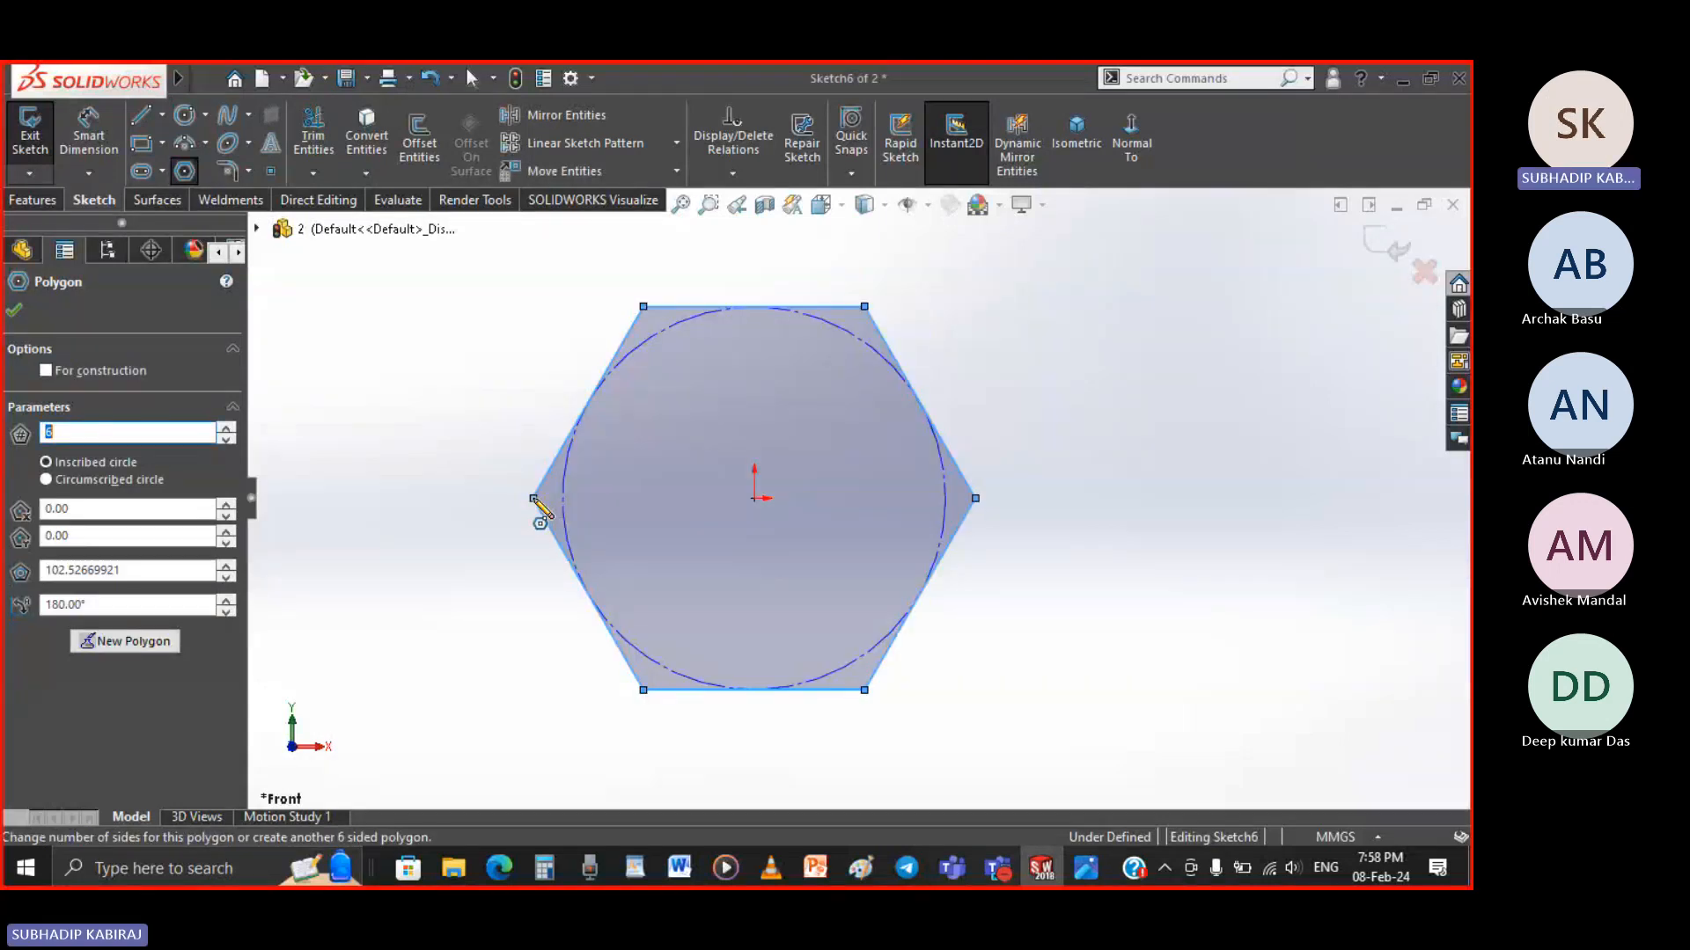
key(Escape)
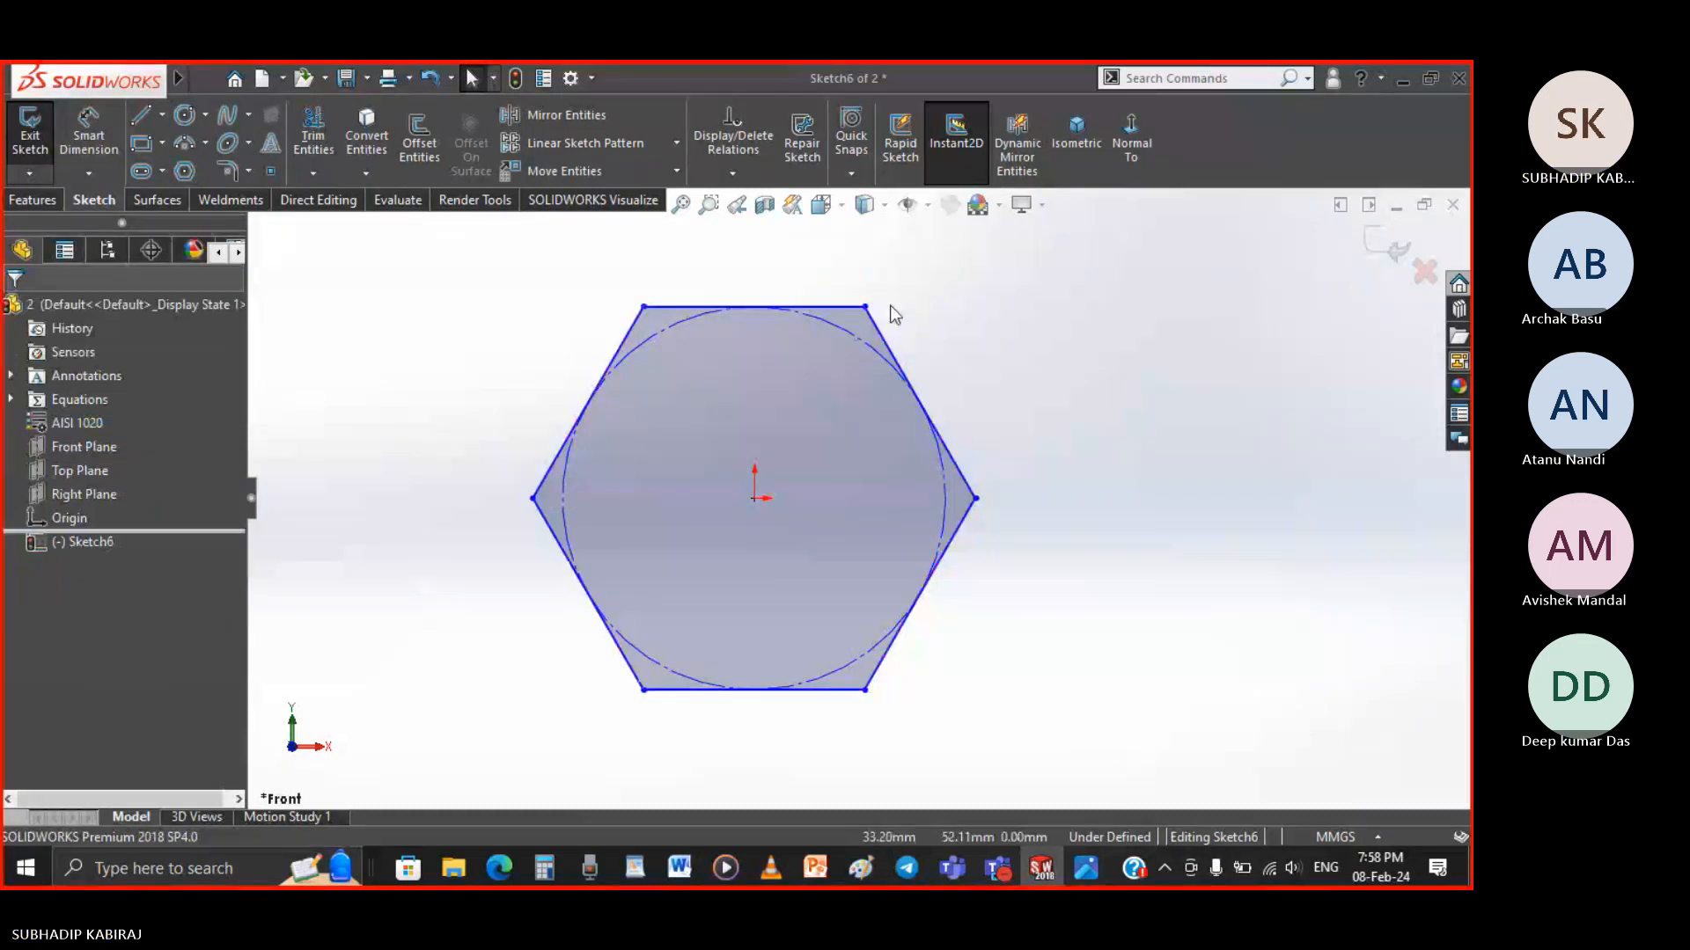
Check the nut's dimensions in the WHEEL SUPPORT PDF and dimension the hexagon's bottom side to 5 mm
click(88, 123)
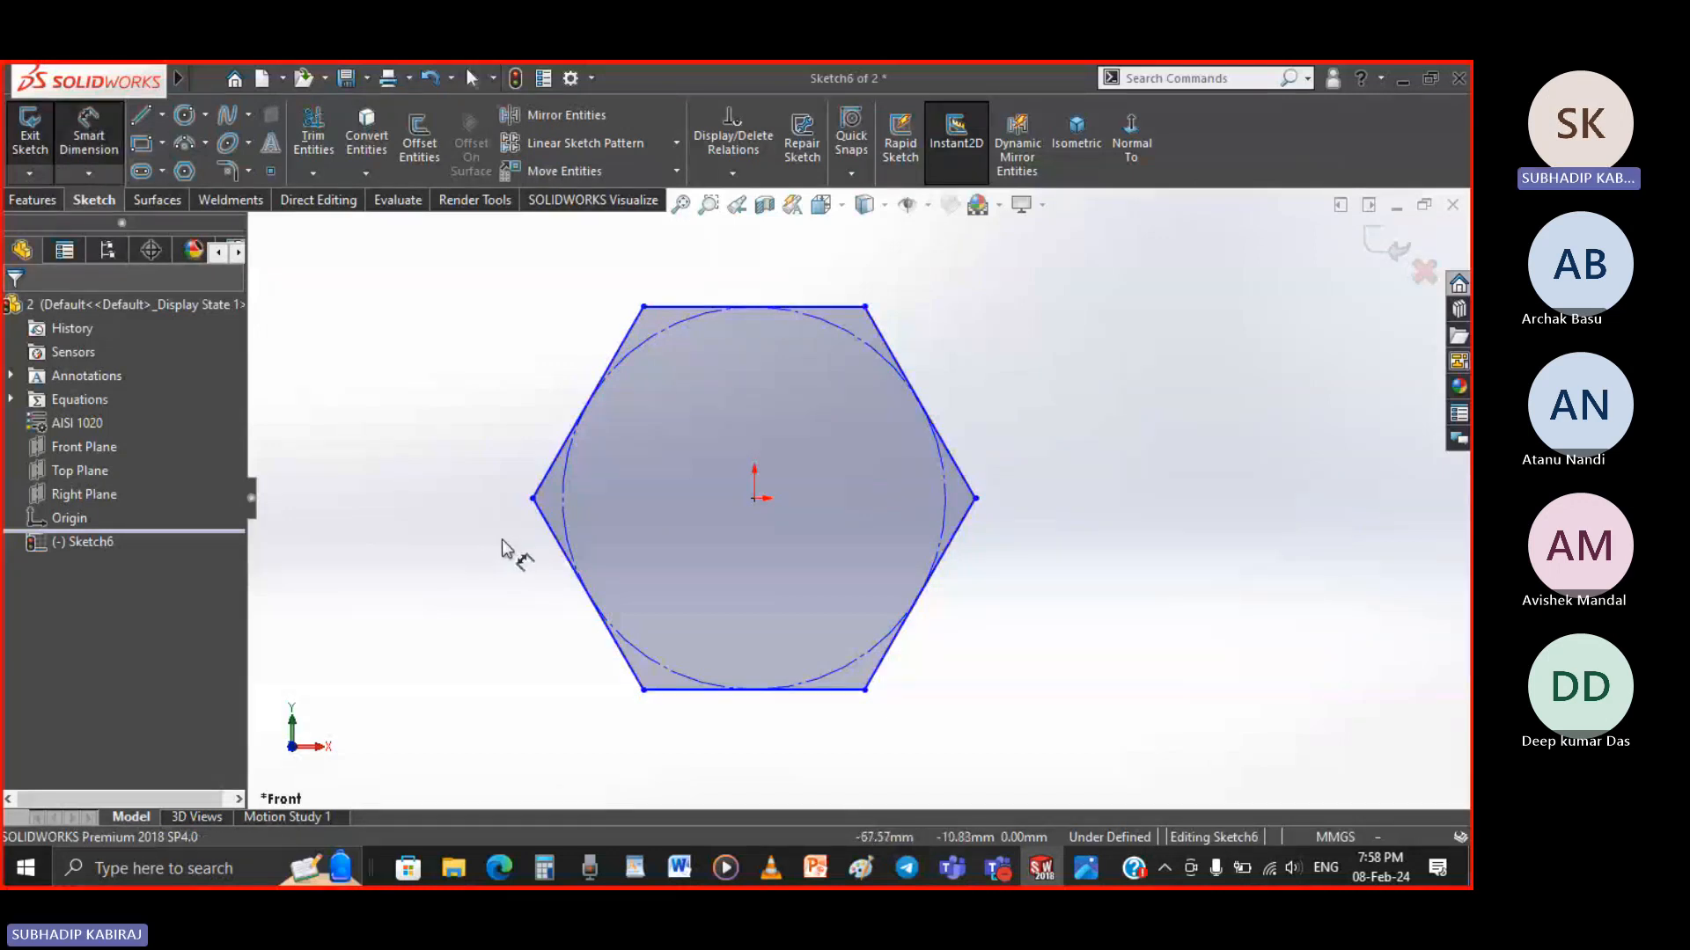
click(1084, 869)
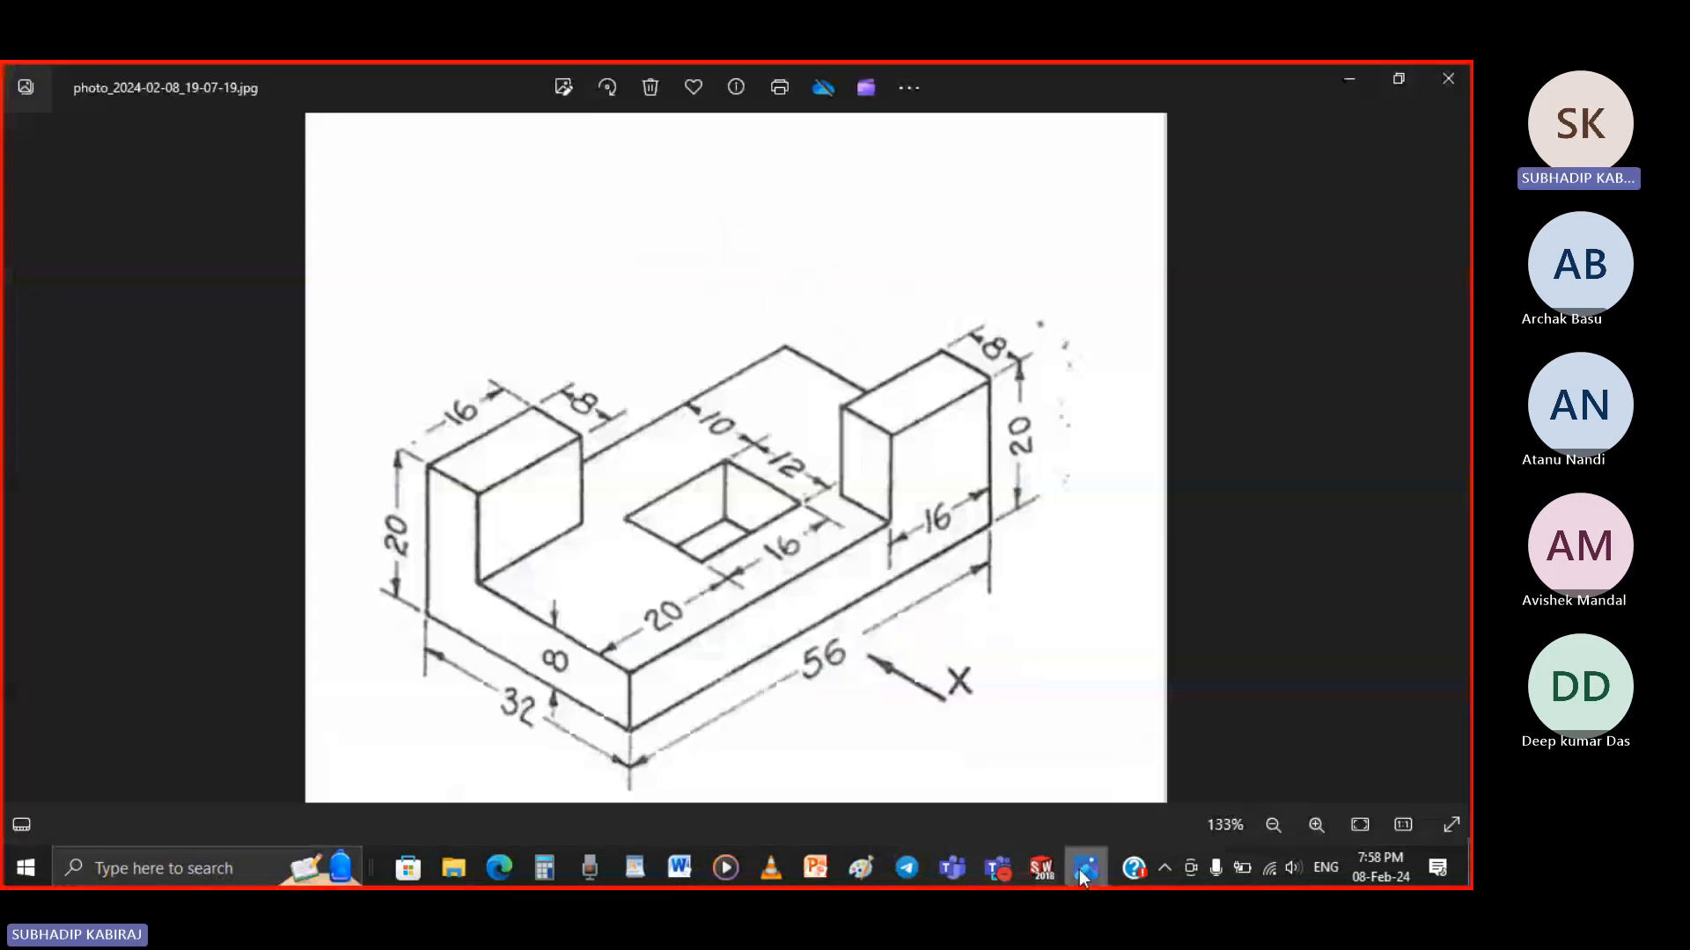
click(511, 869)
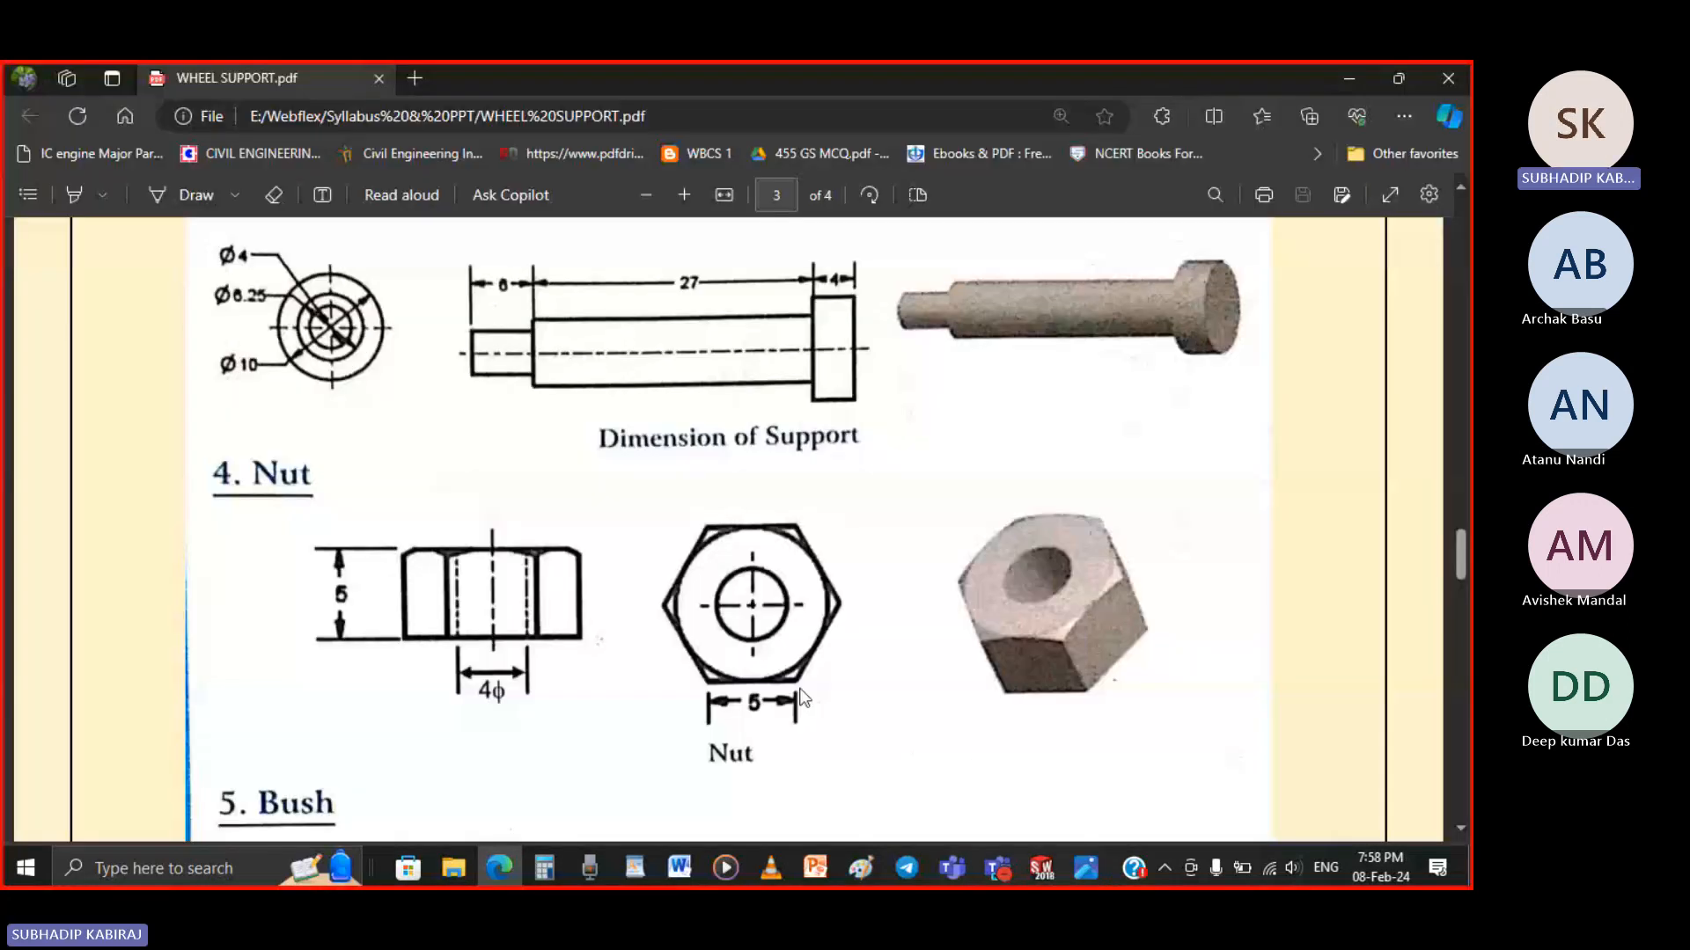
click(1040, 870)
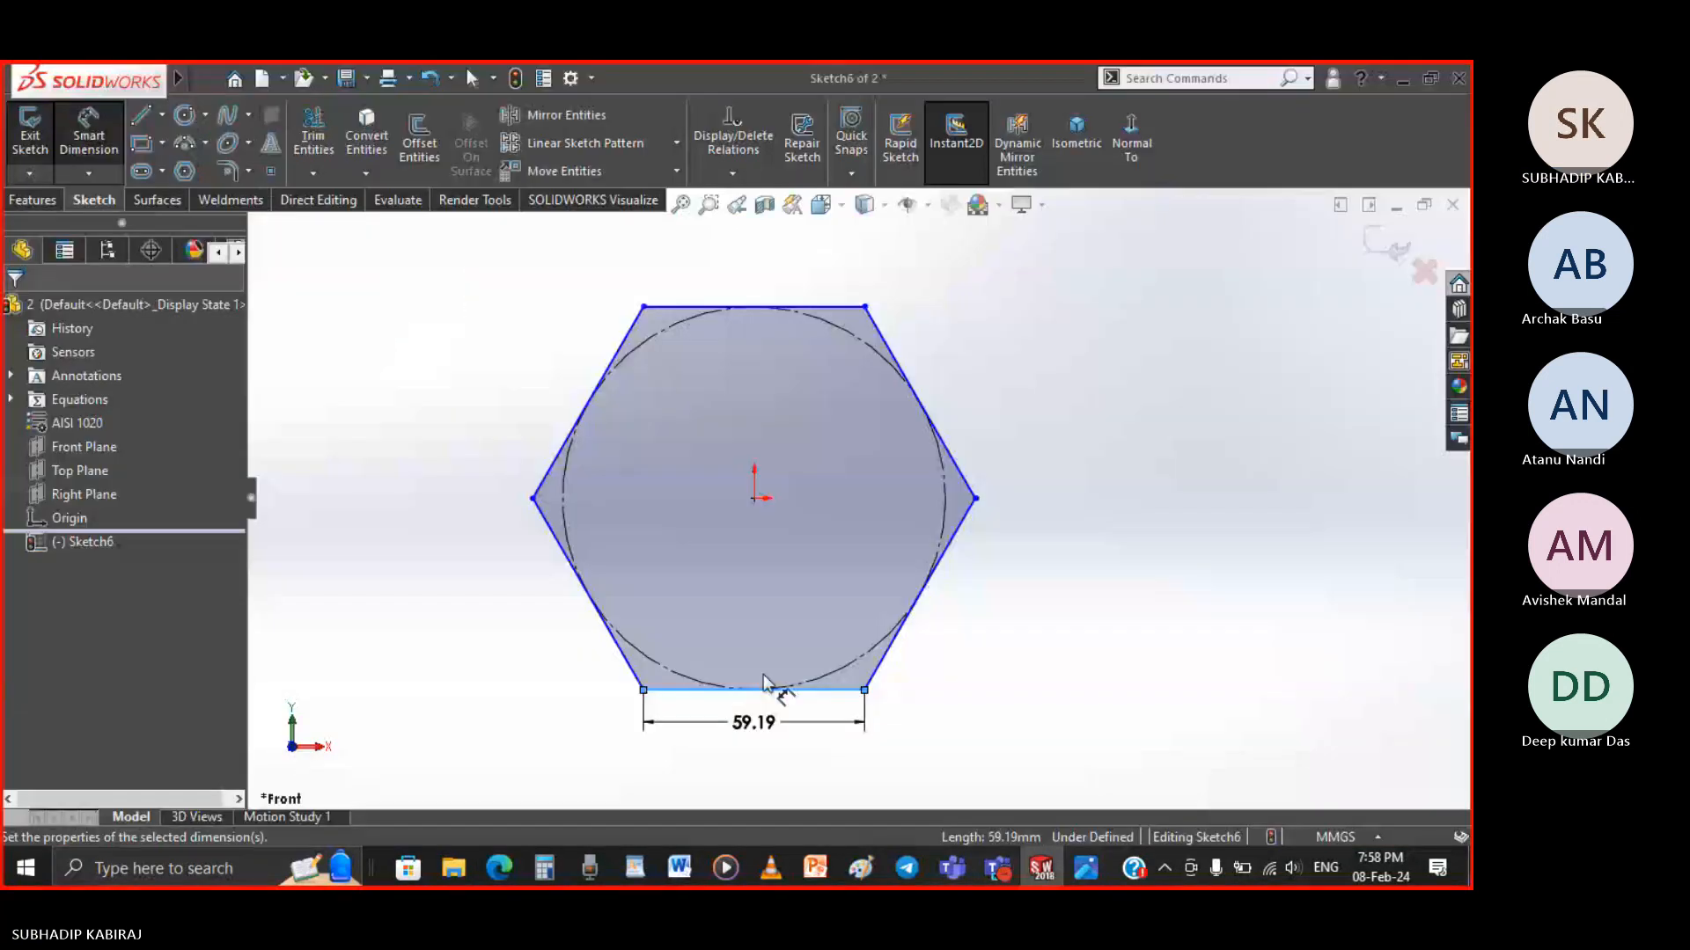
click(773, 693)
text(5)
key(Return)
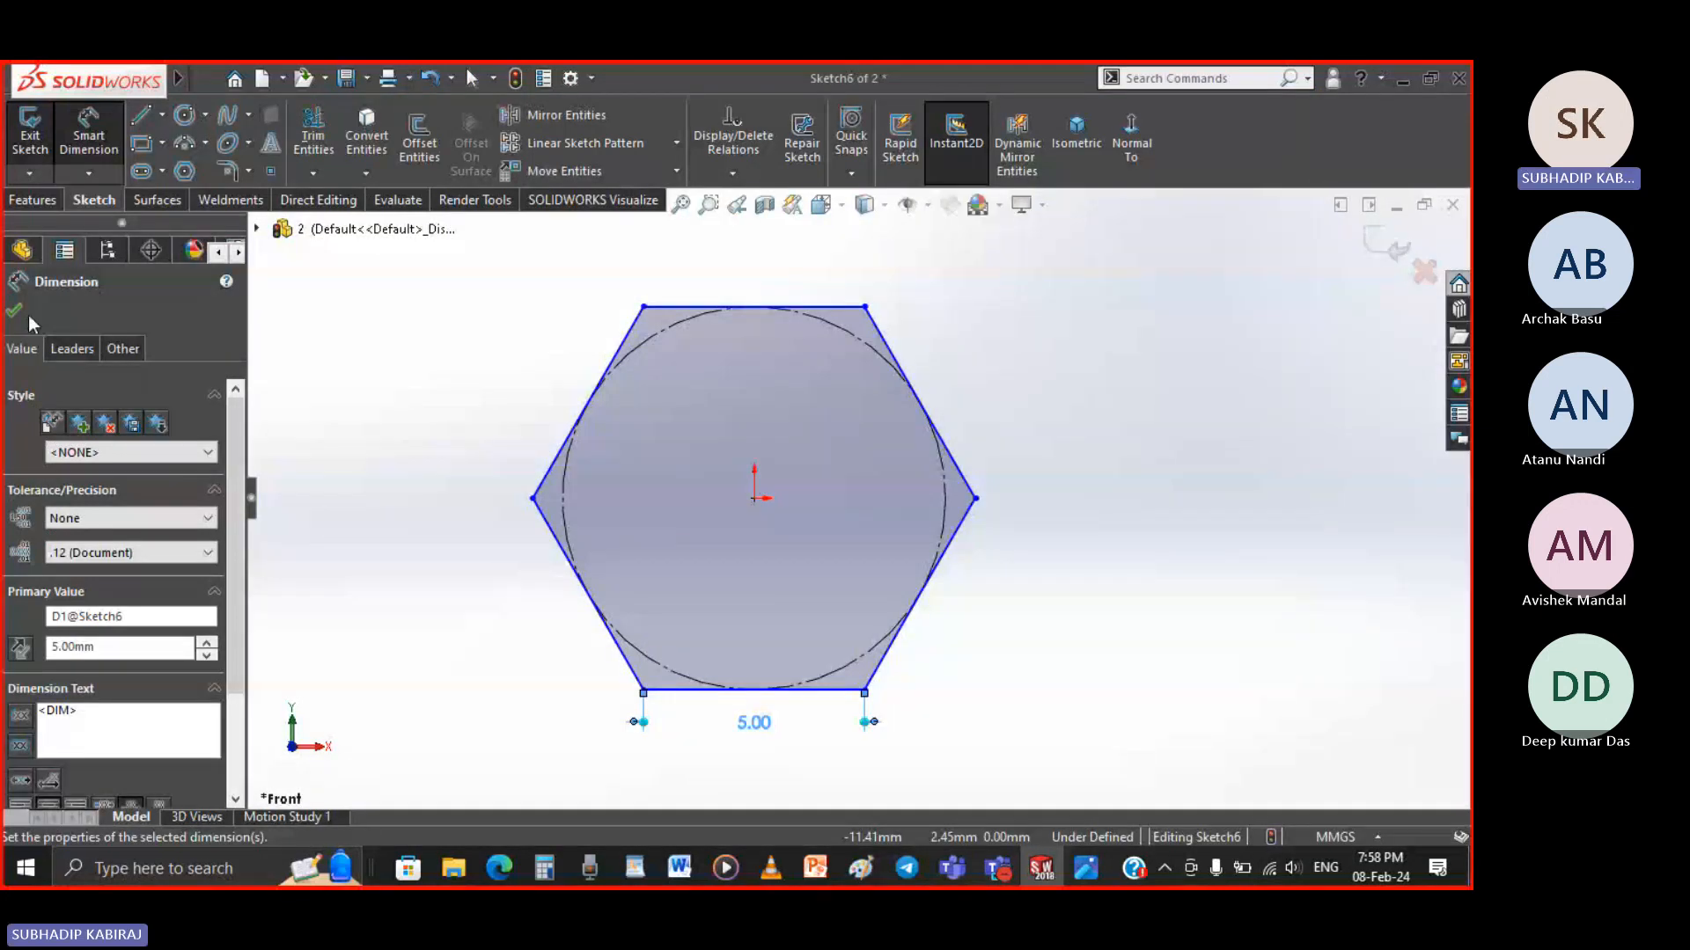
click(308, 537)
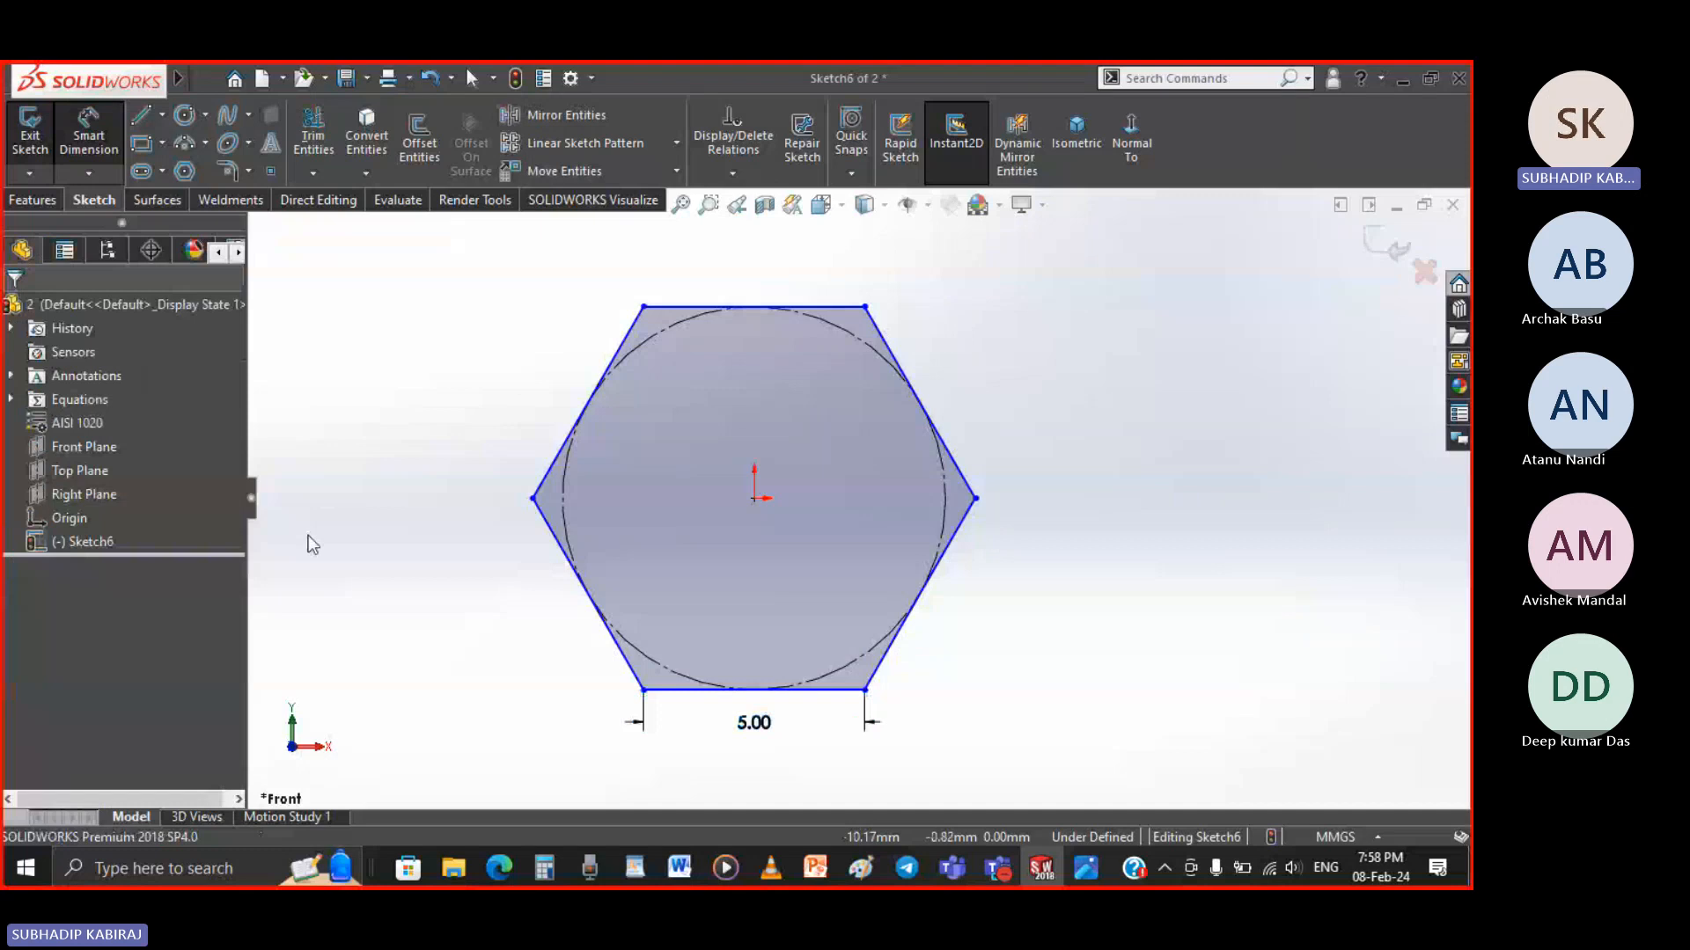
key(Escape)
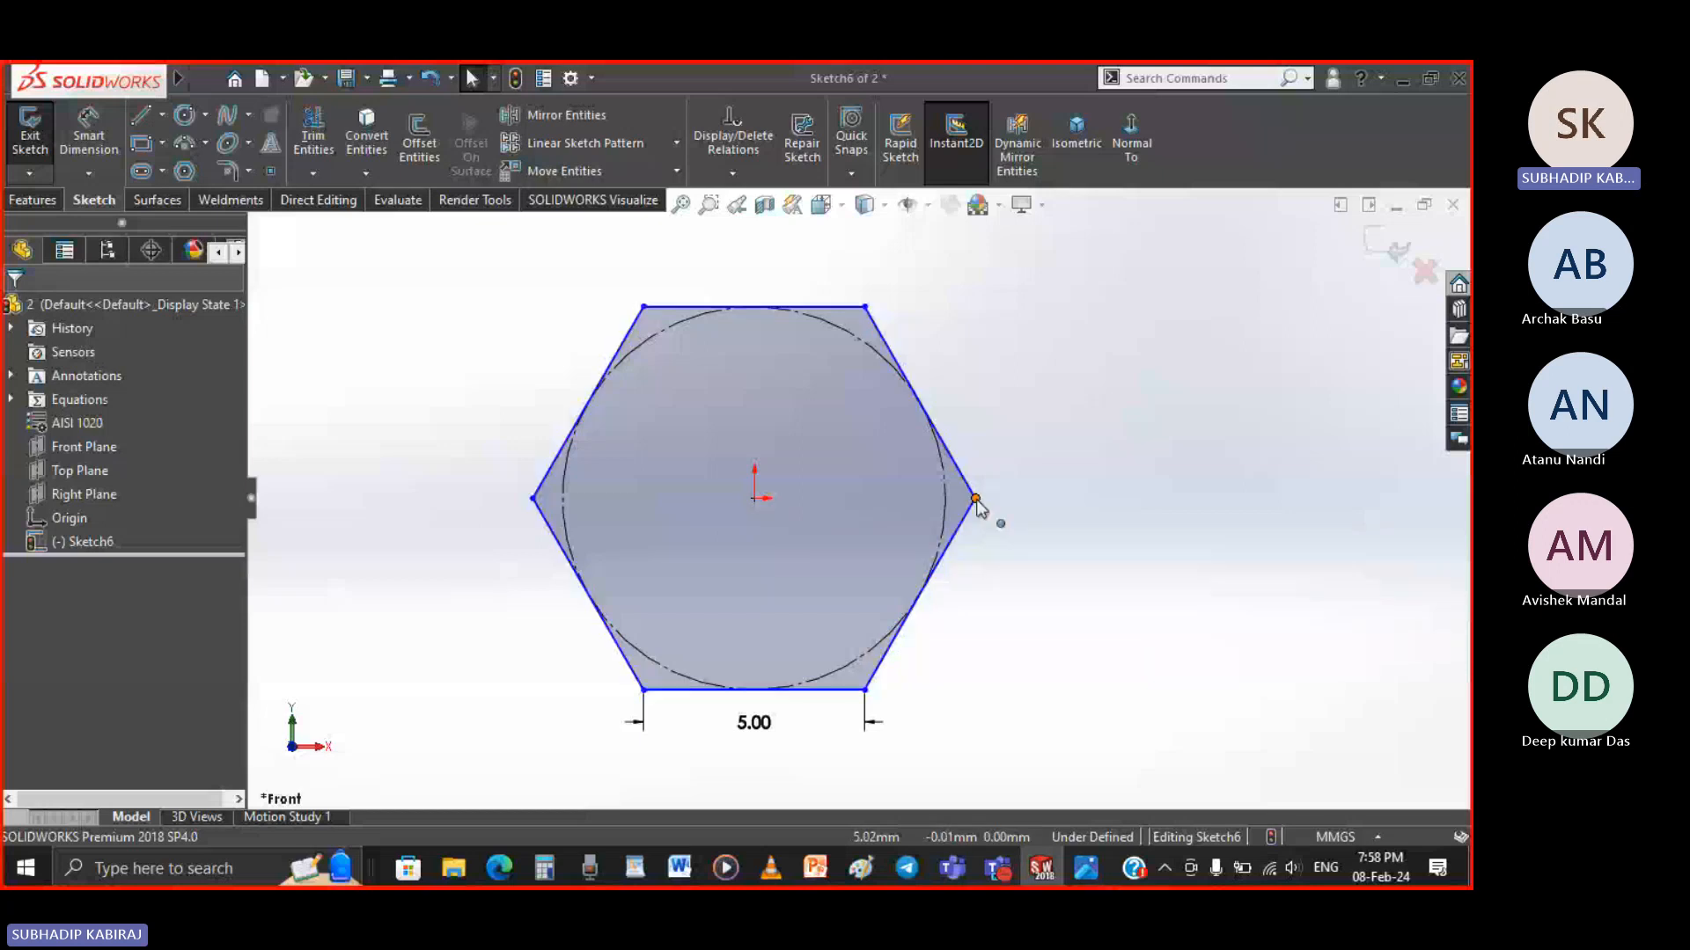
Try a Horizontal relation between the hexagon's centre and its right corner, and undo it
click(741, 177)
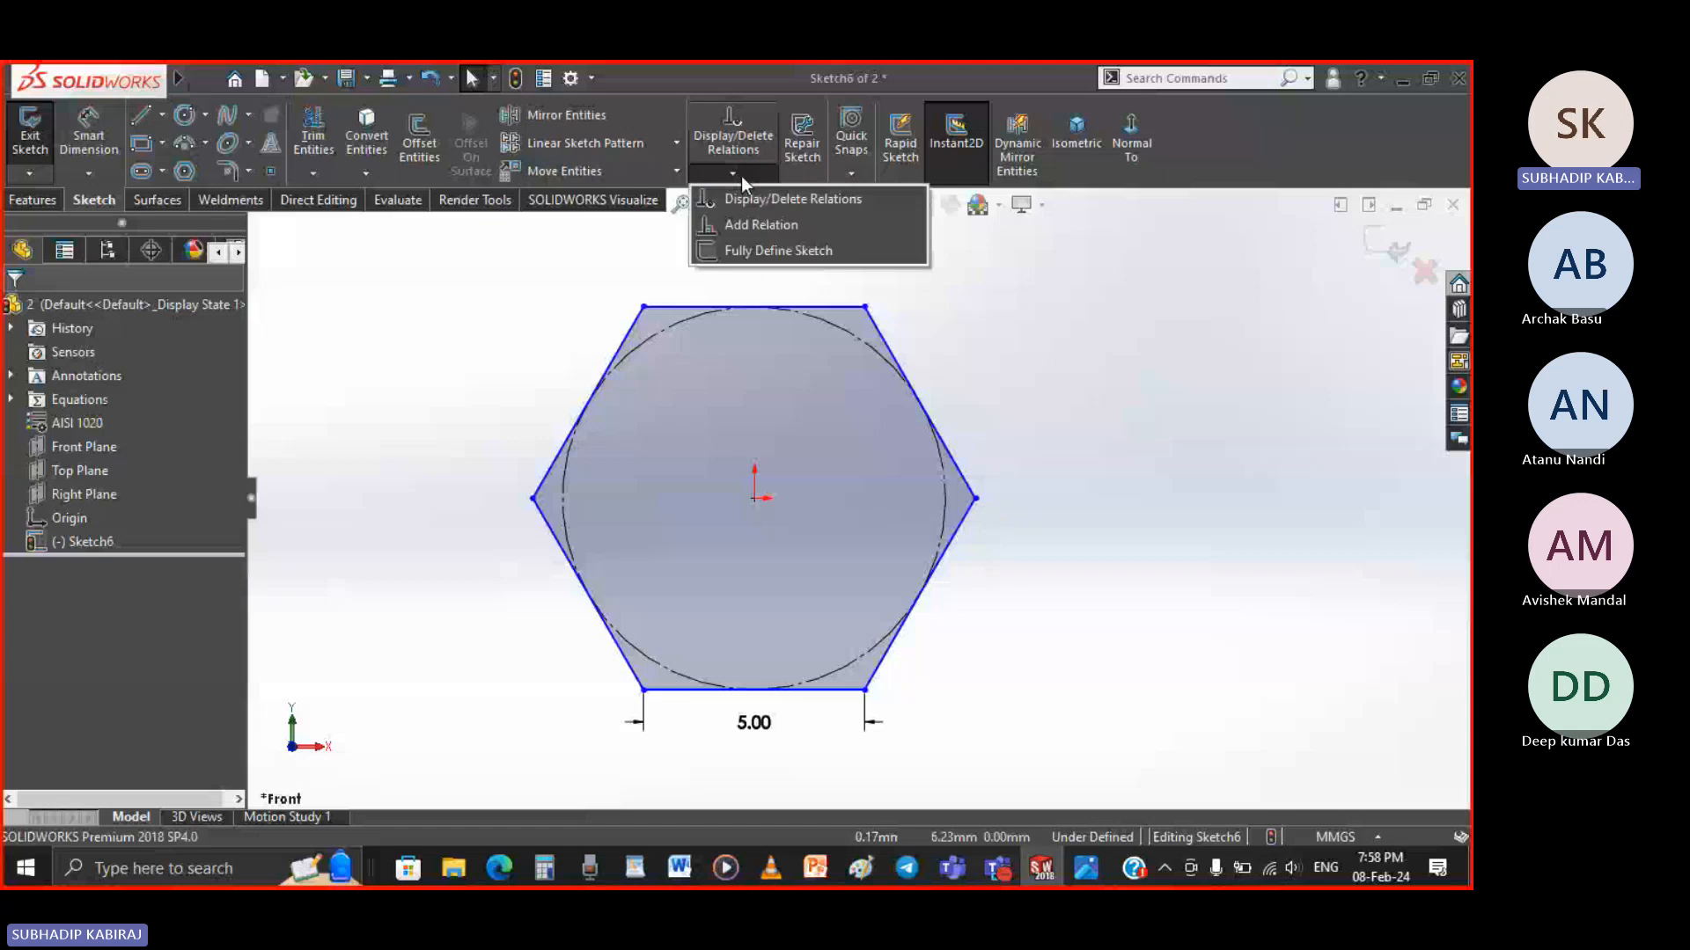
click(753, 227)
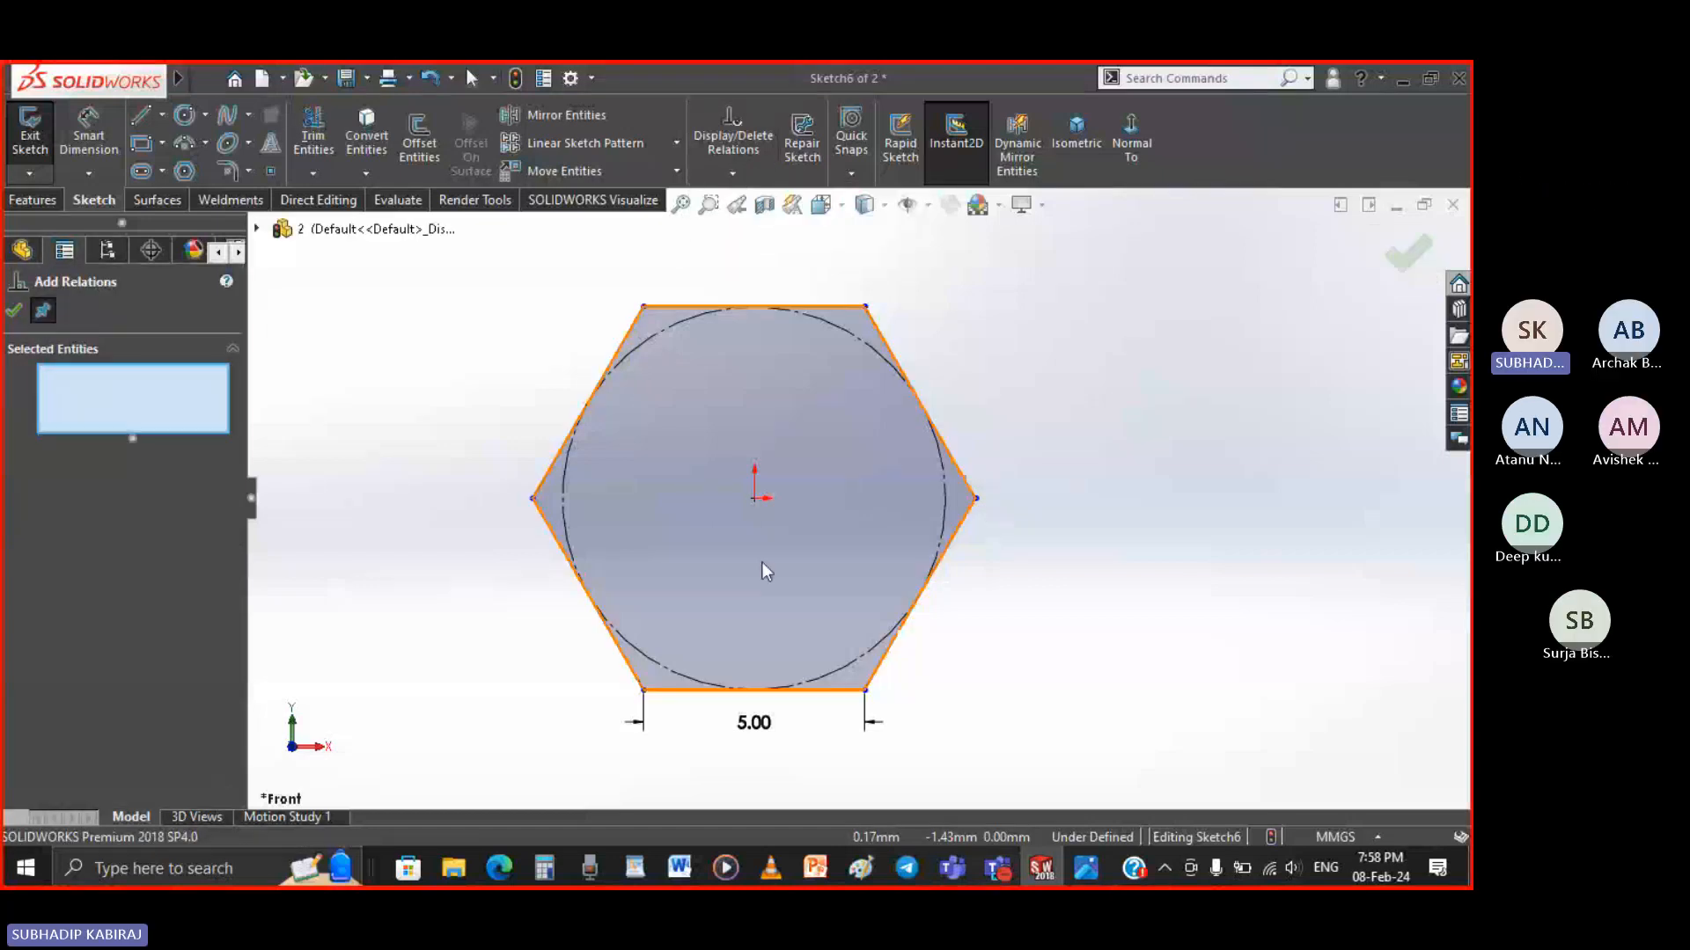
click(753, 499)
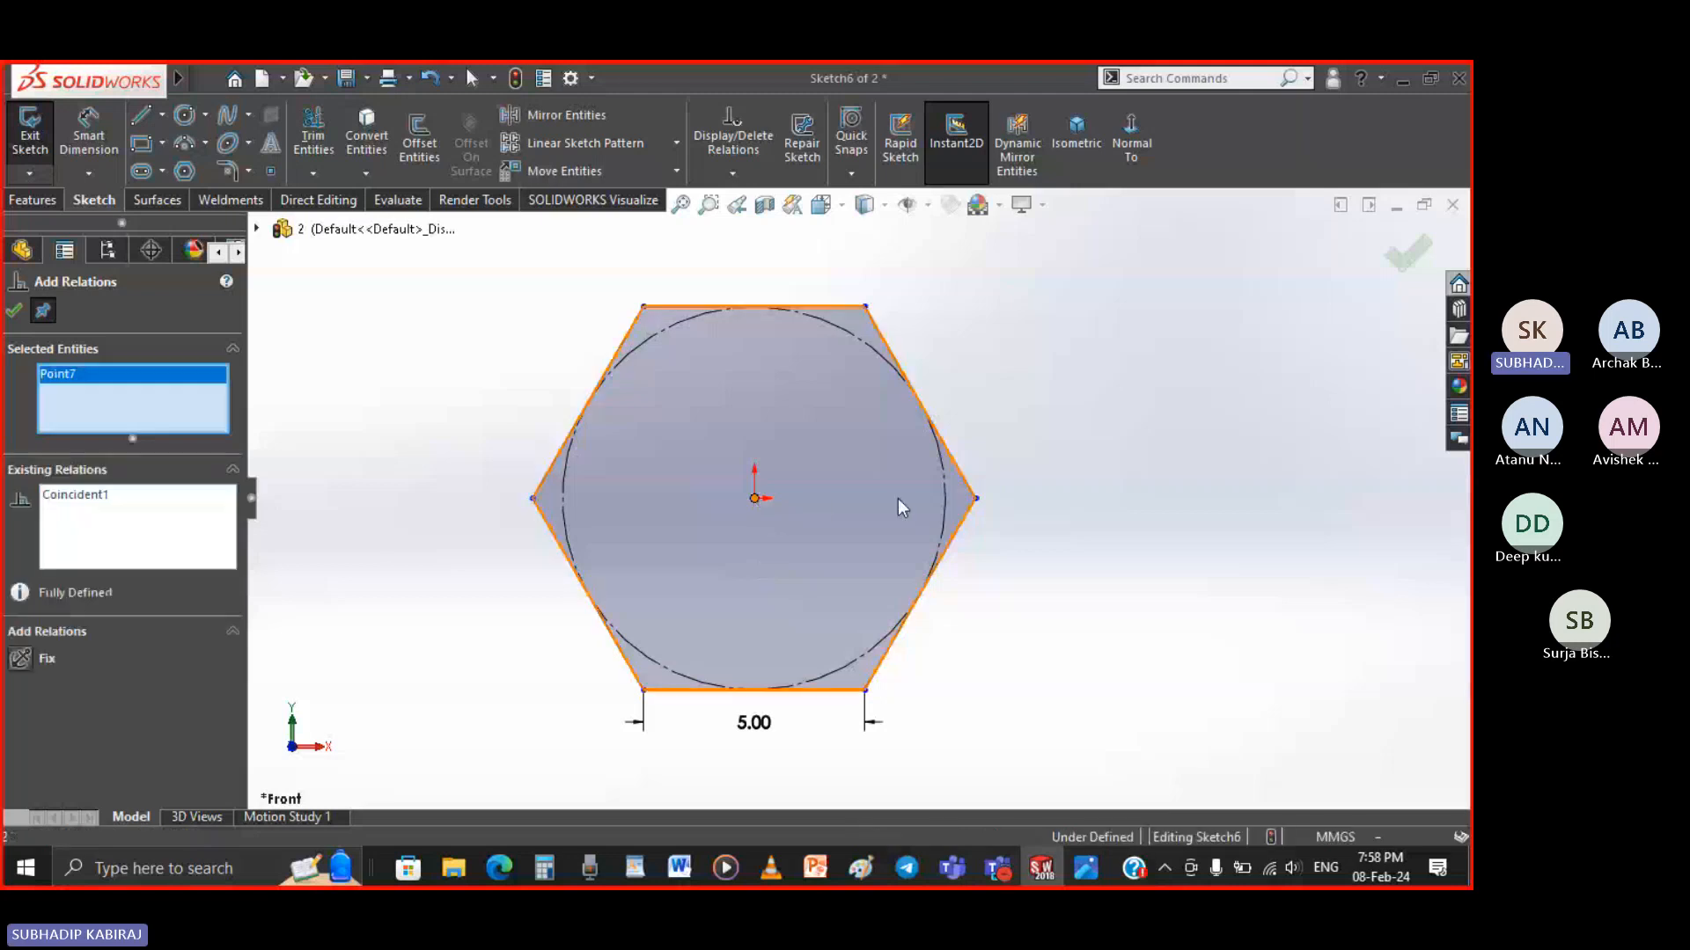
click(977, 498)
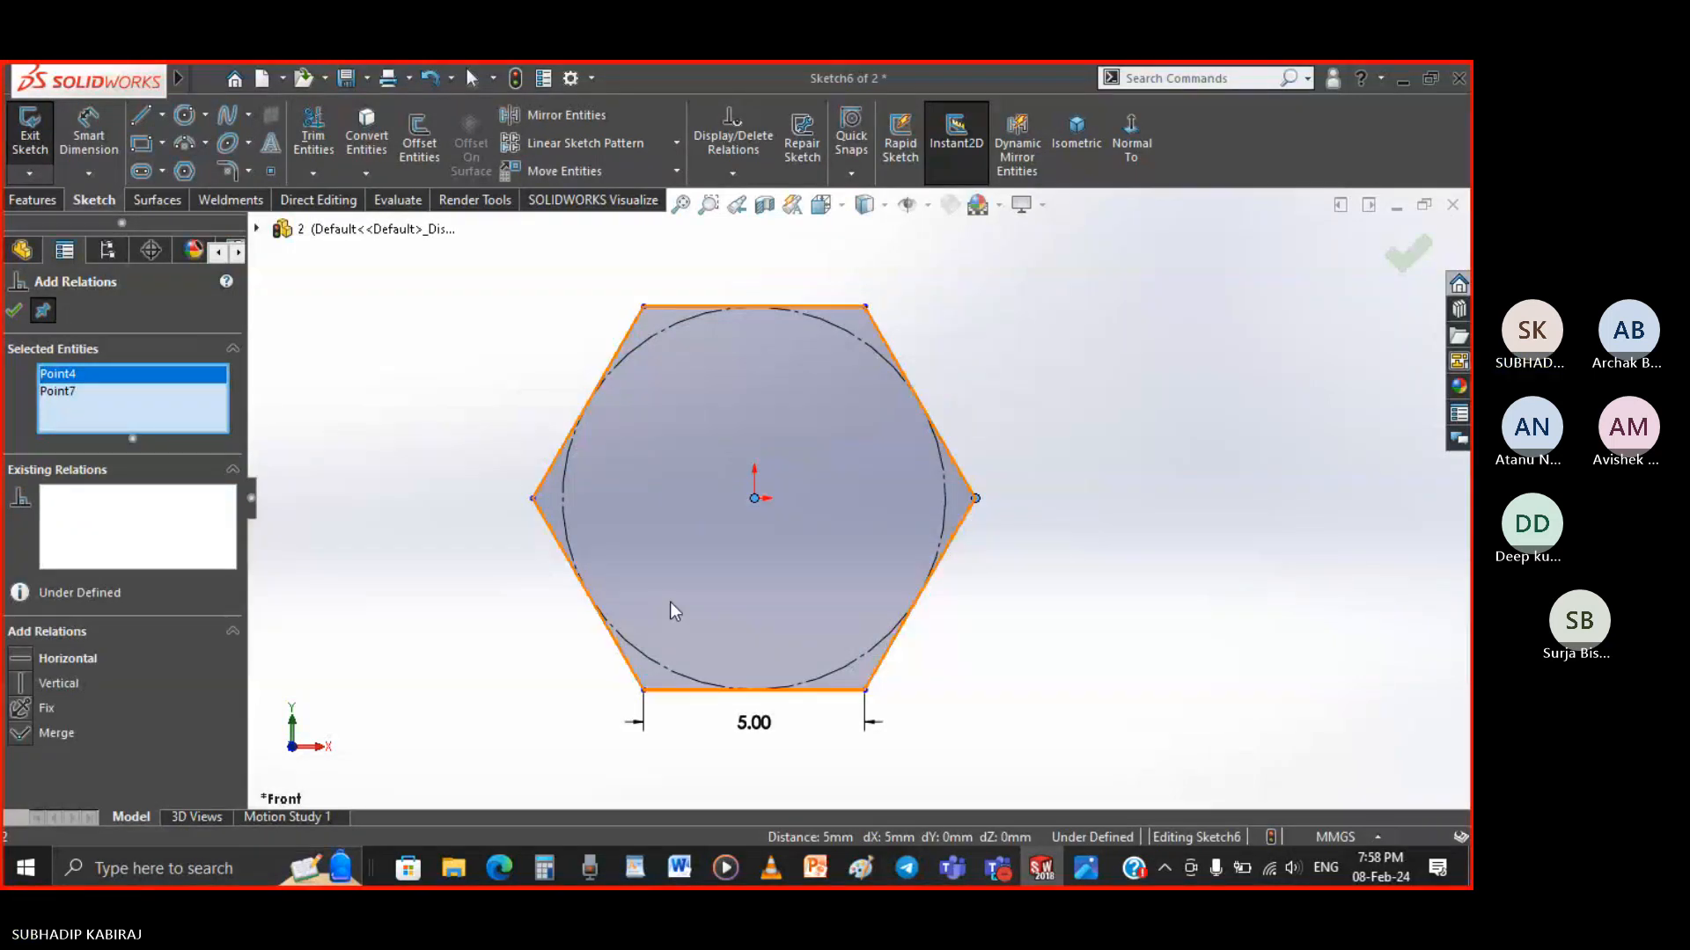
click(23, 660)
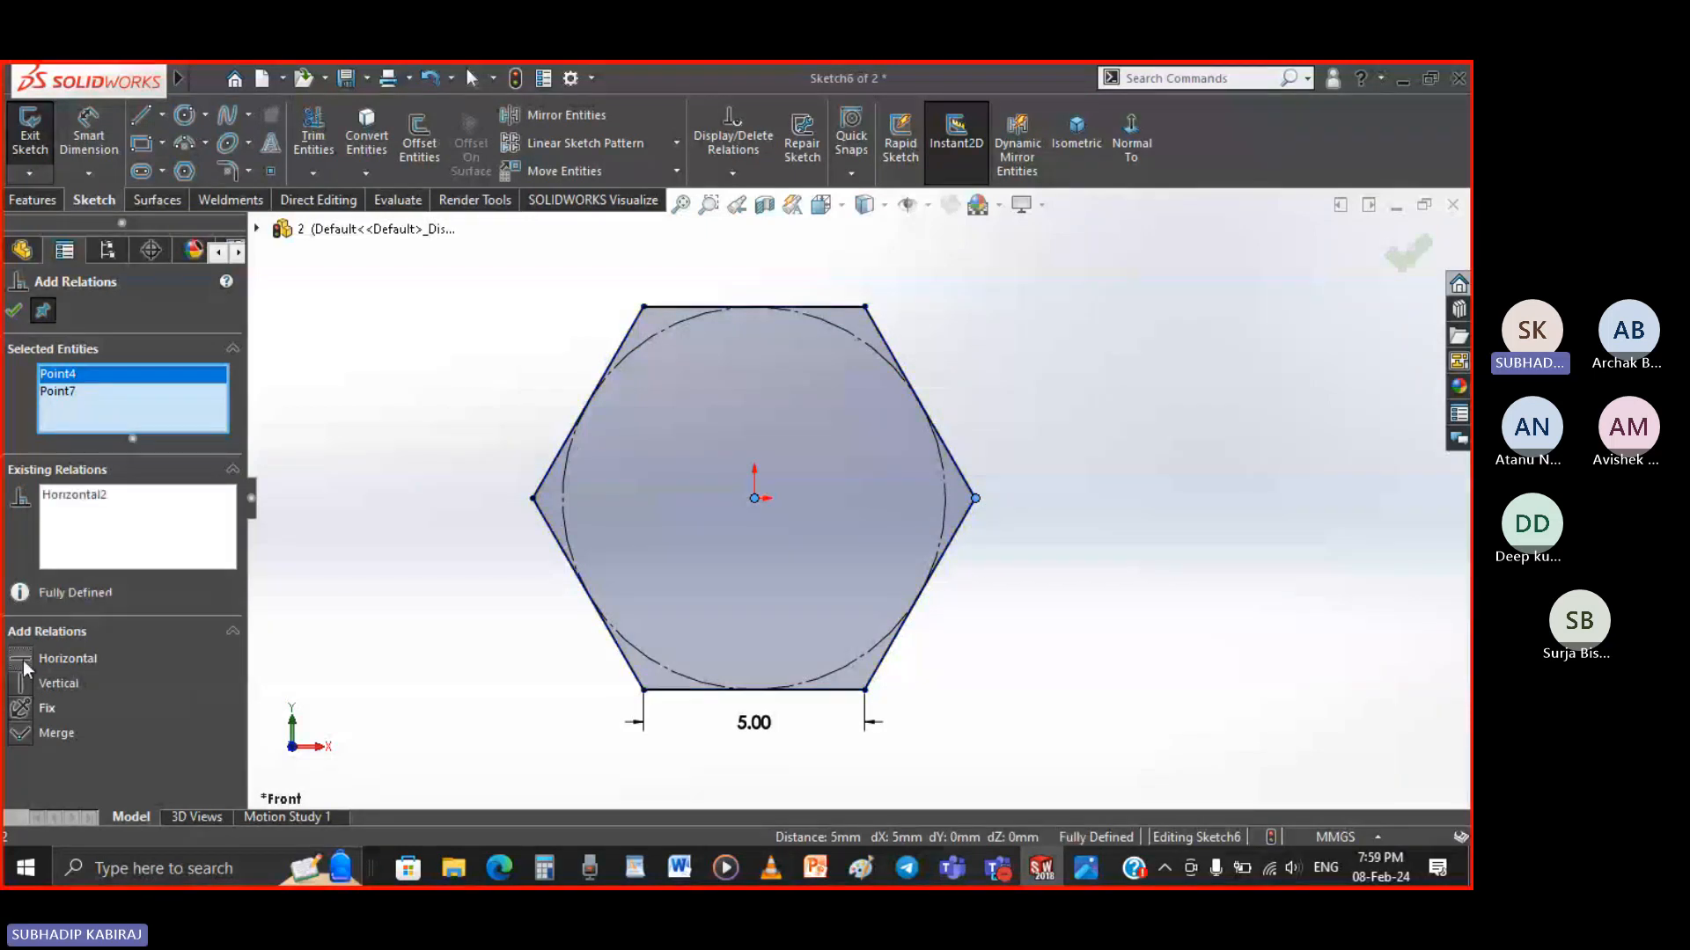
click(14, 311)
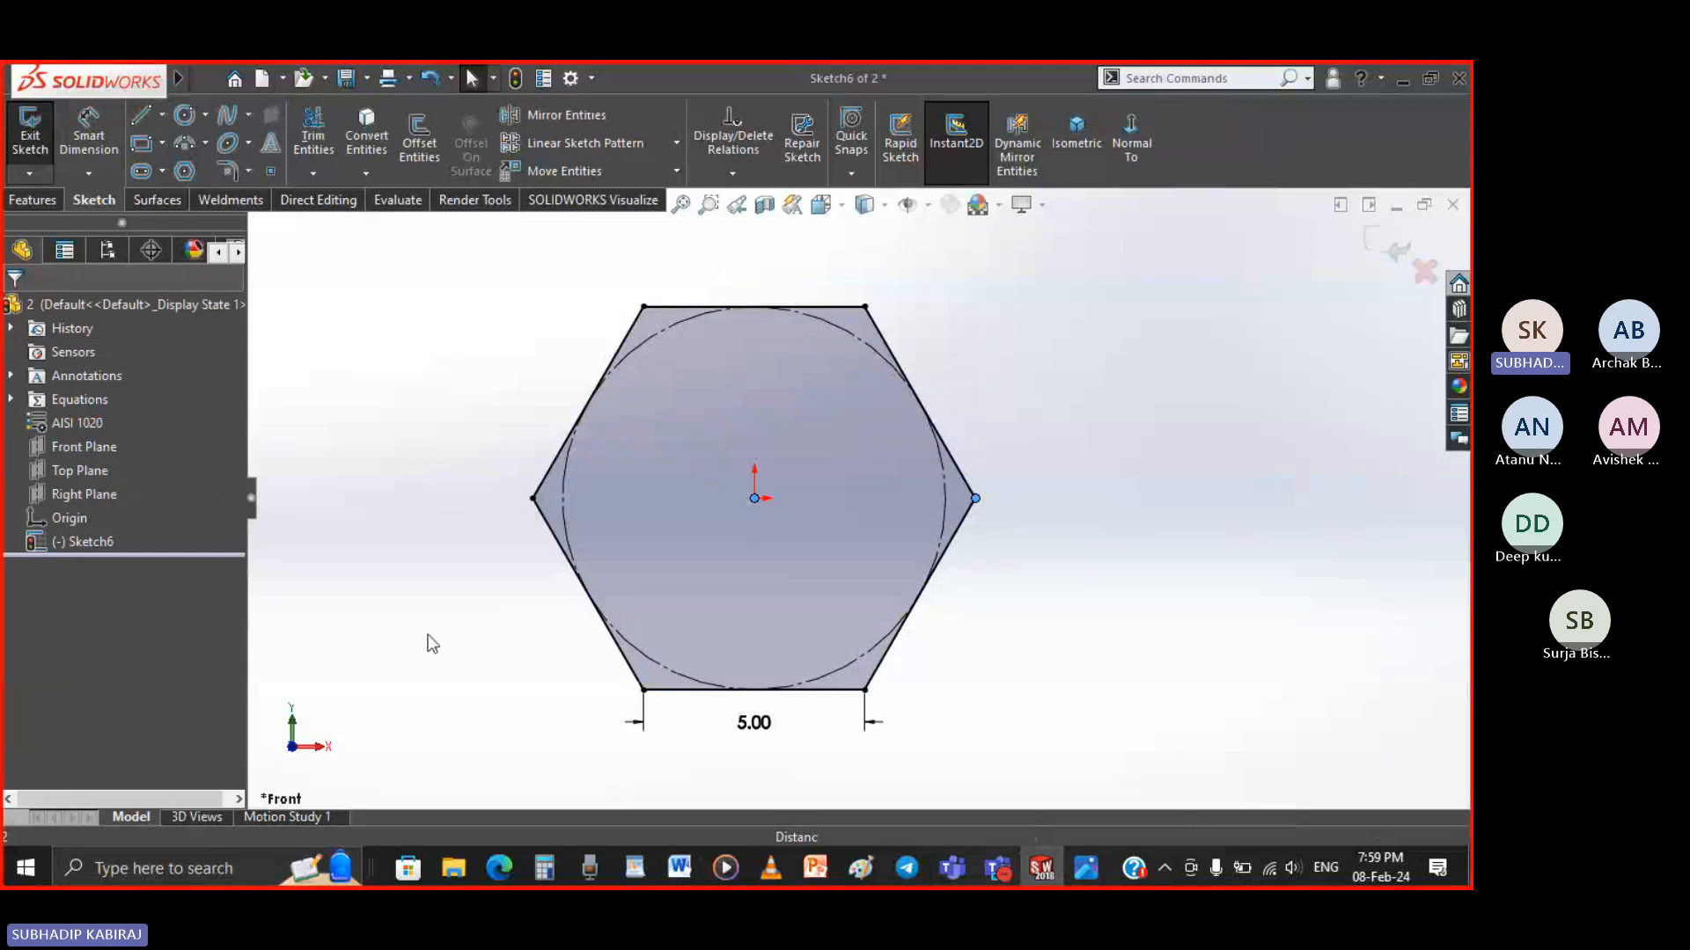
key(ctrl+a)
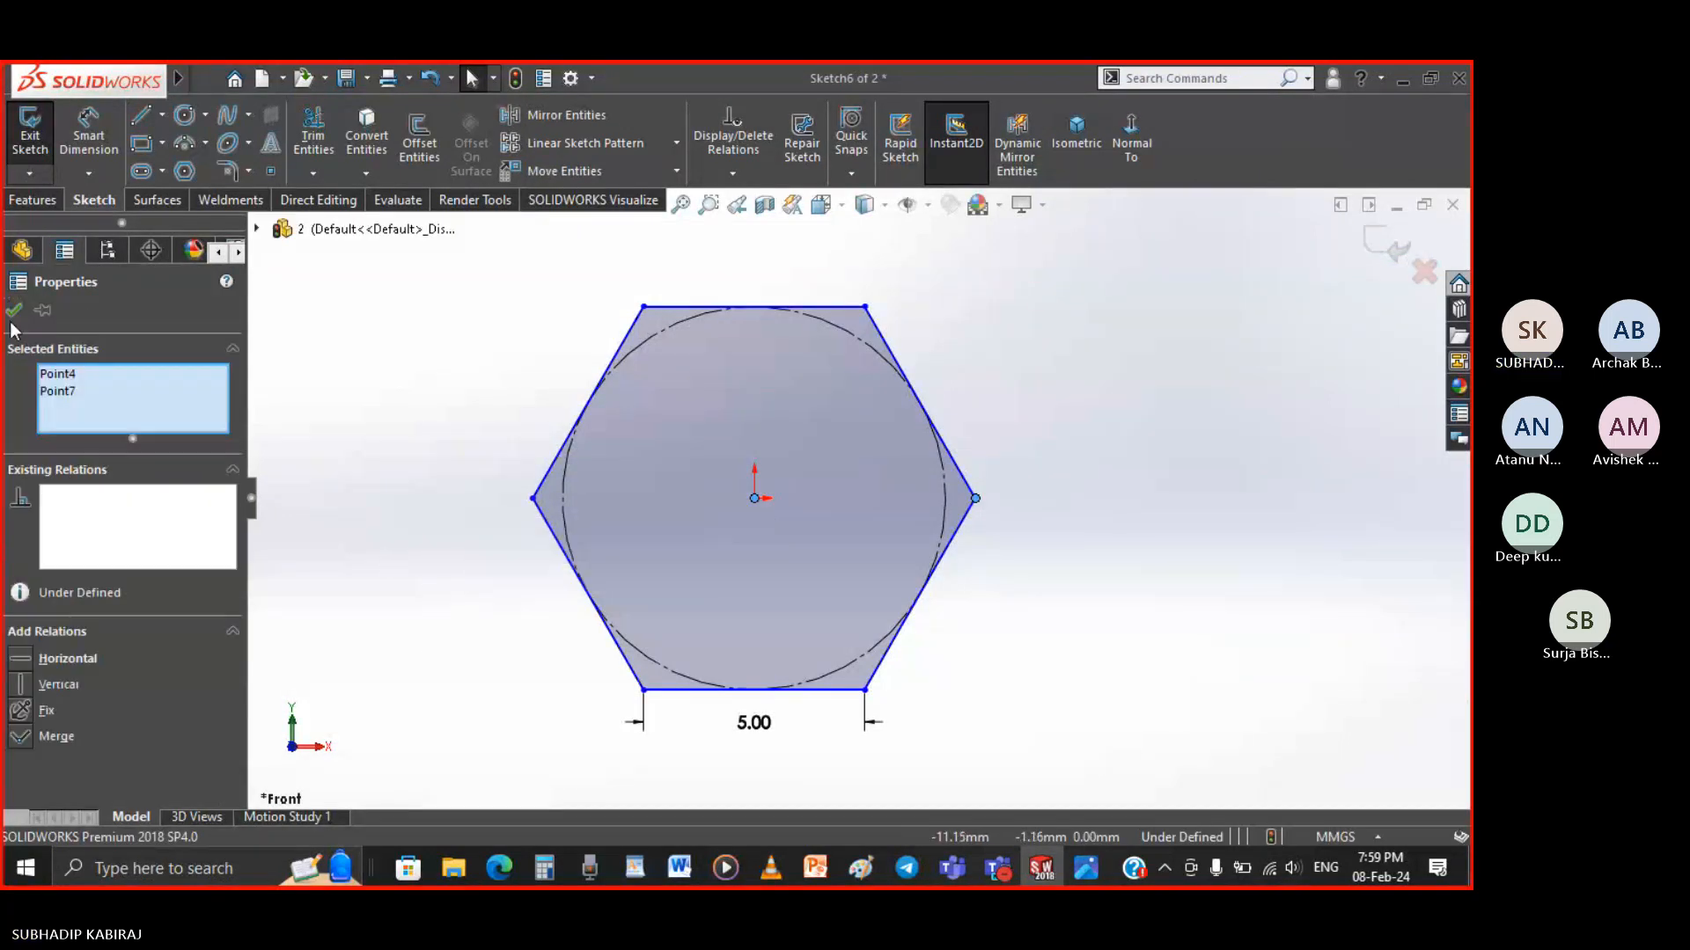
click(14, 310)
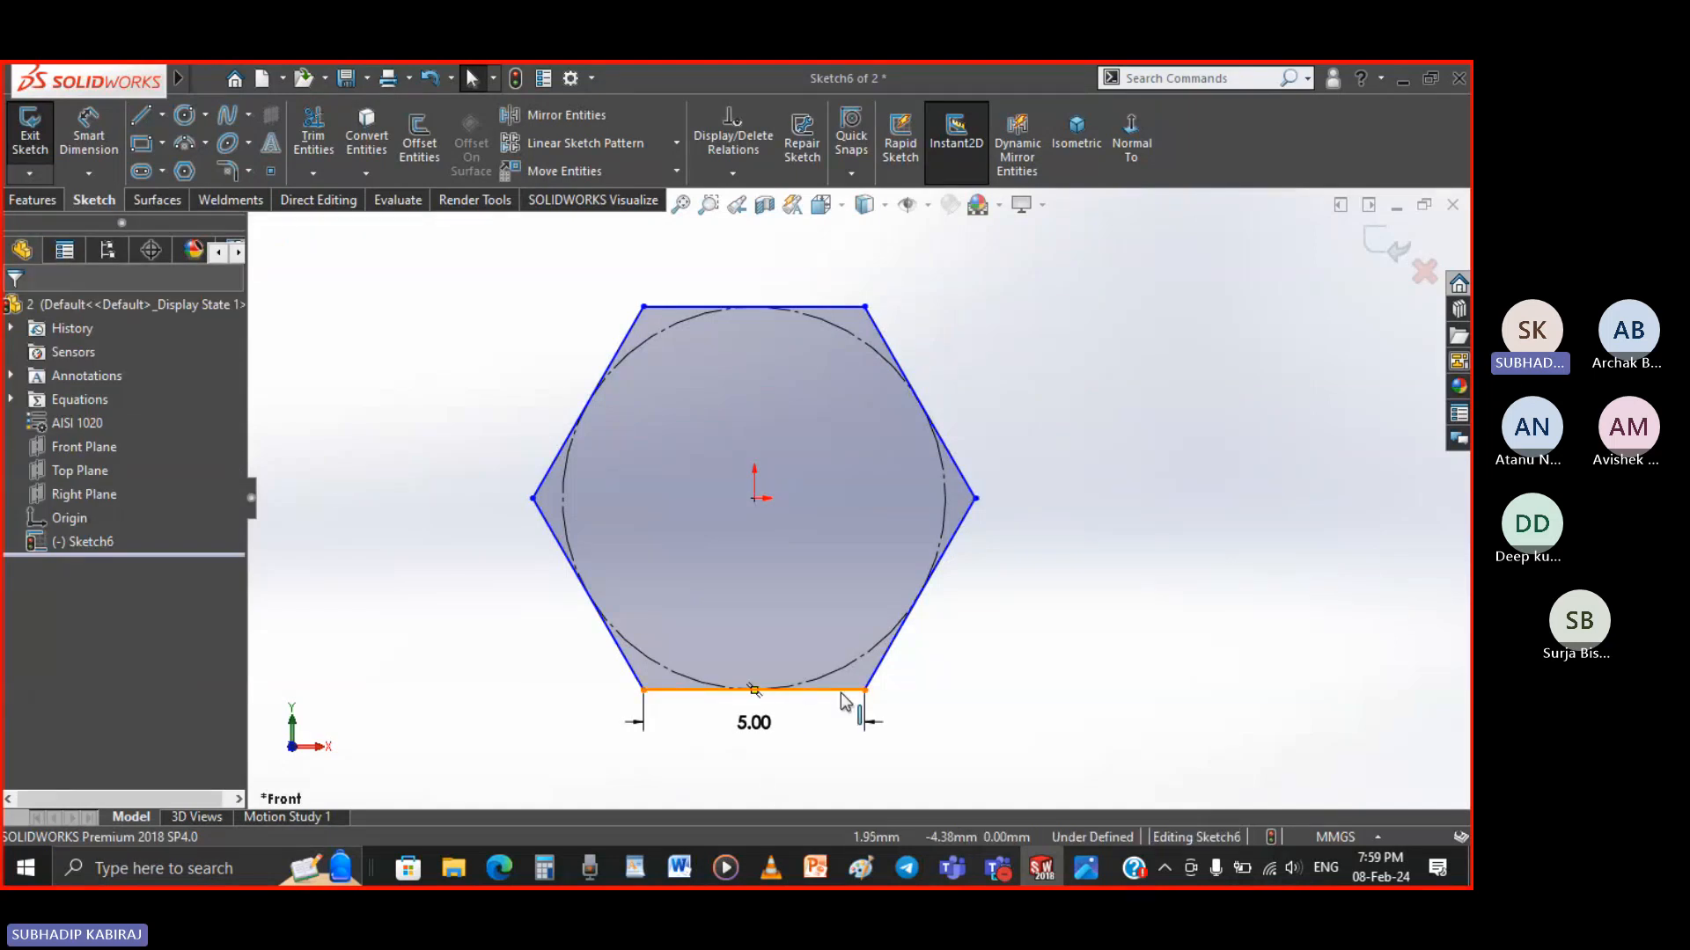
click(750, 173)
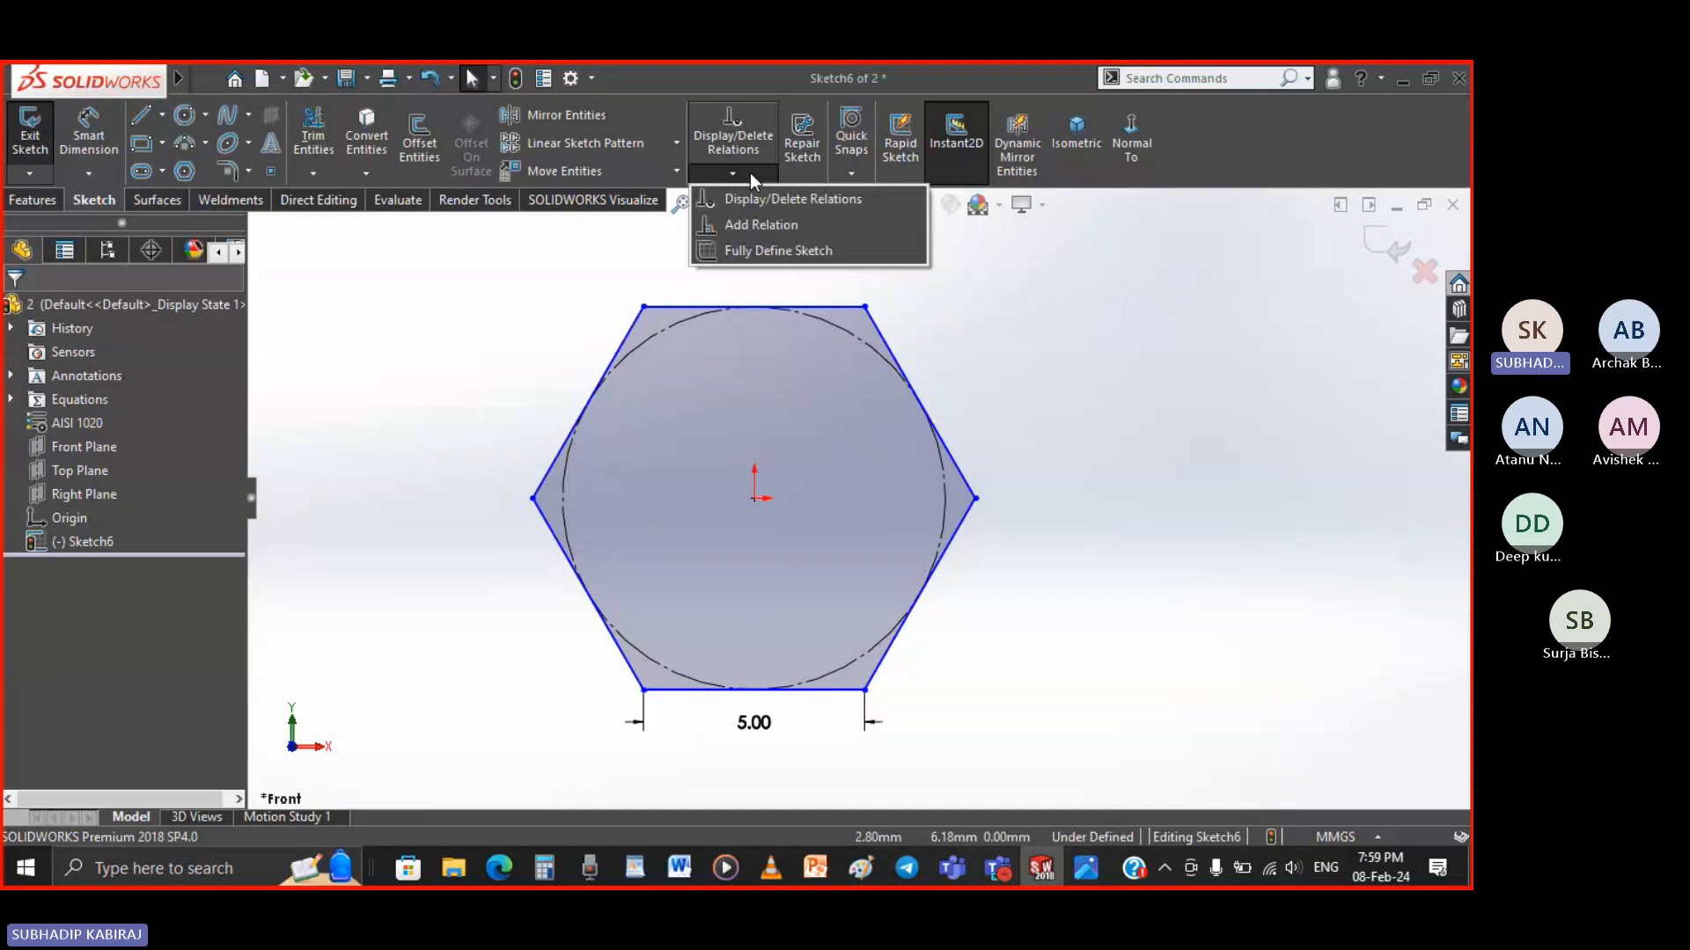
click(762, 225)
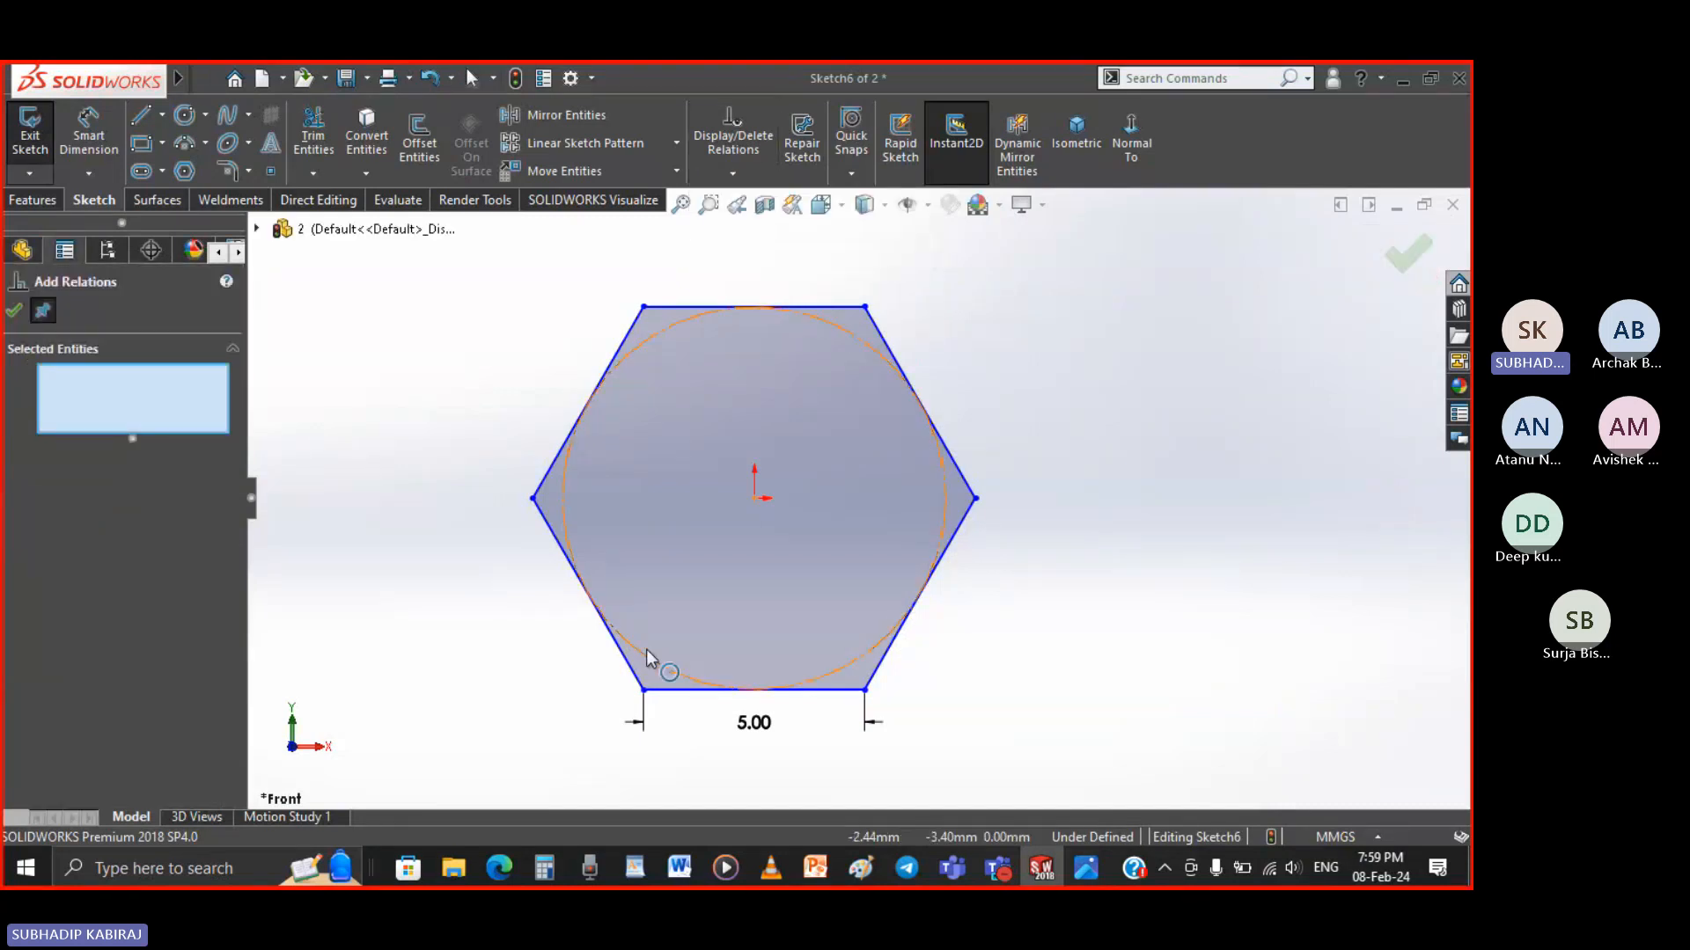
key(Escape)
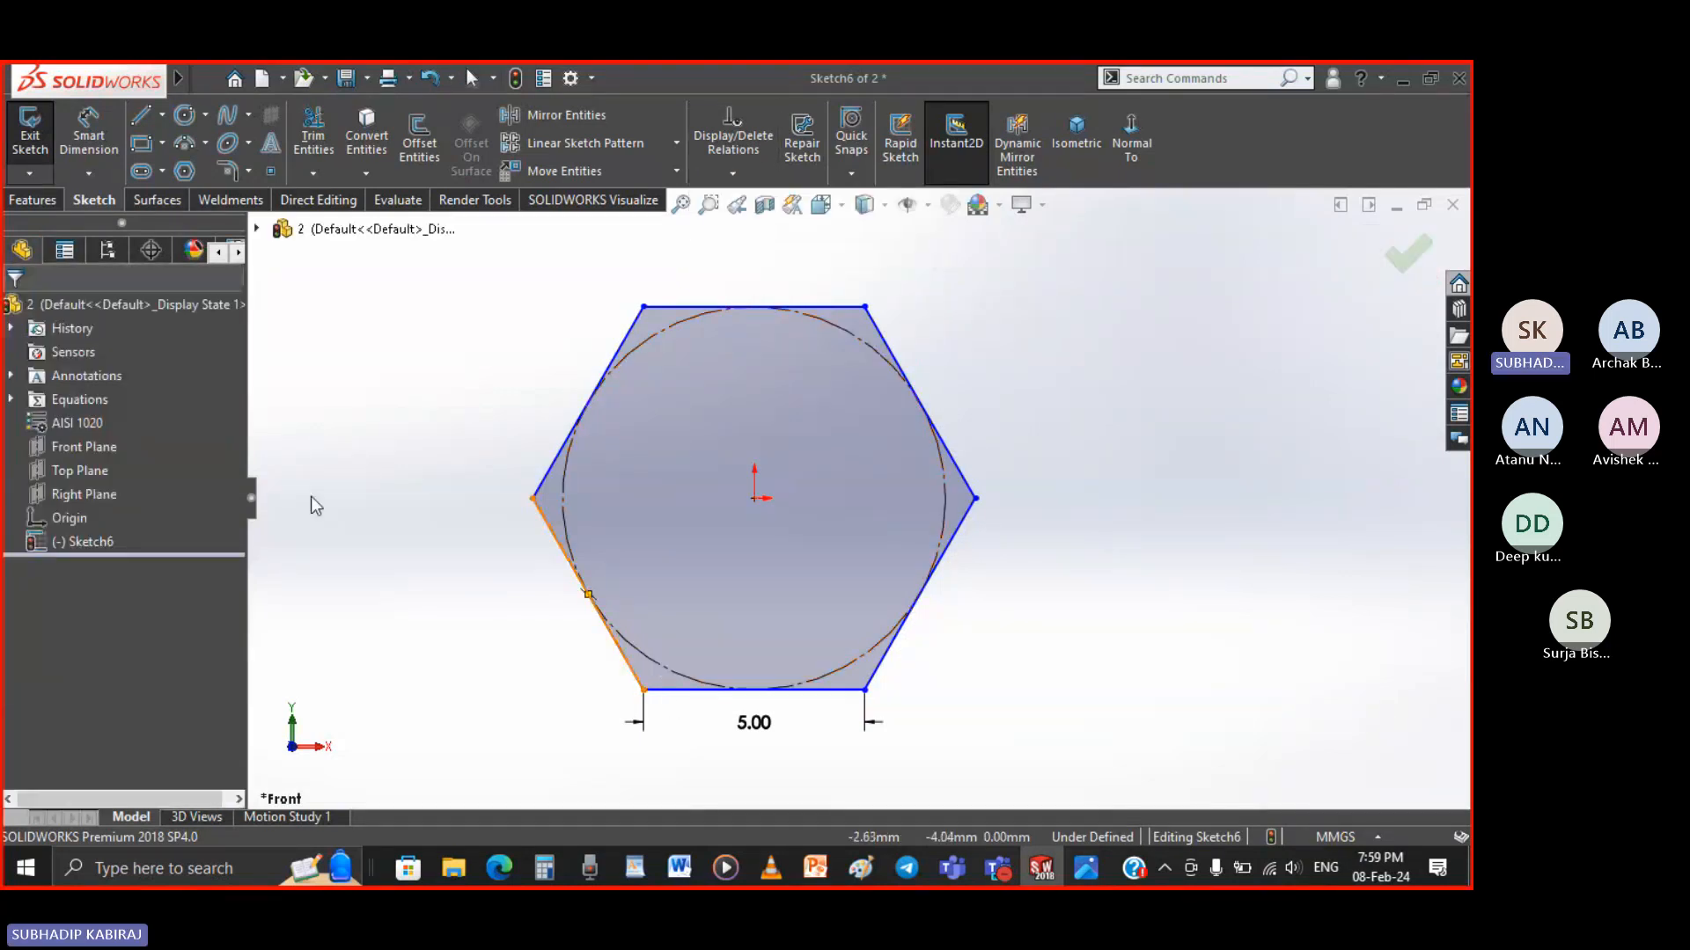
Test the hexagon's freedom of movement at its lower-left corner and add a Horizontal relation to its bottom side
mouse_move(643, 690)
mouse_down()
mouse_move(588, 625)
mouse_move(651, 695)
mouse_move(610, 698)
mouse_up()
click(611, 698)
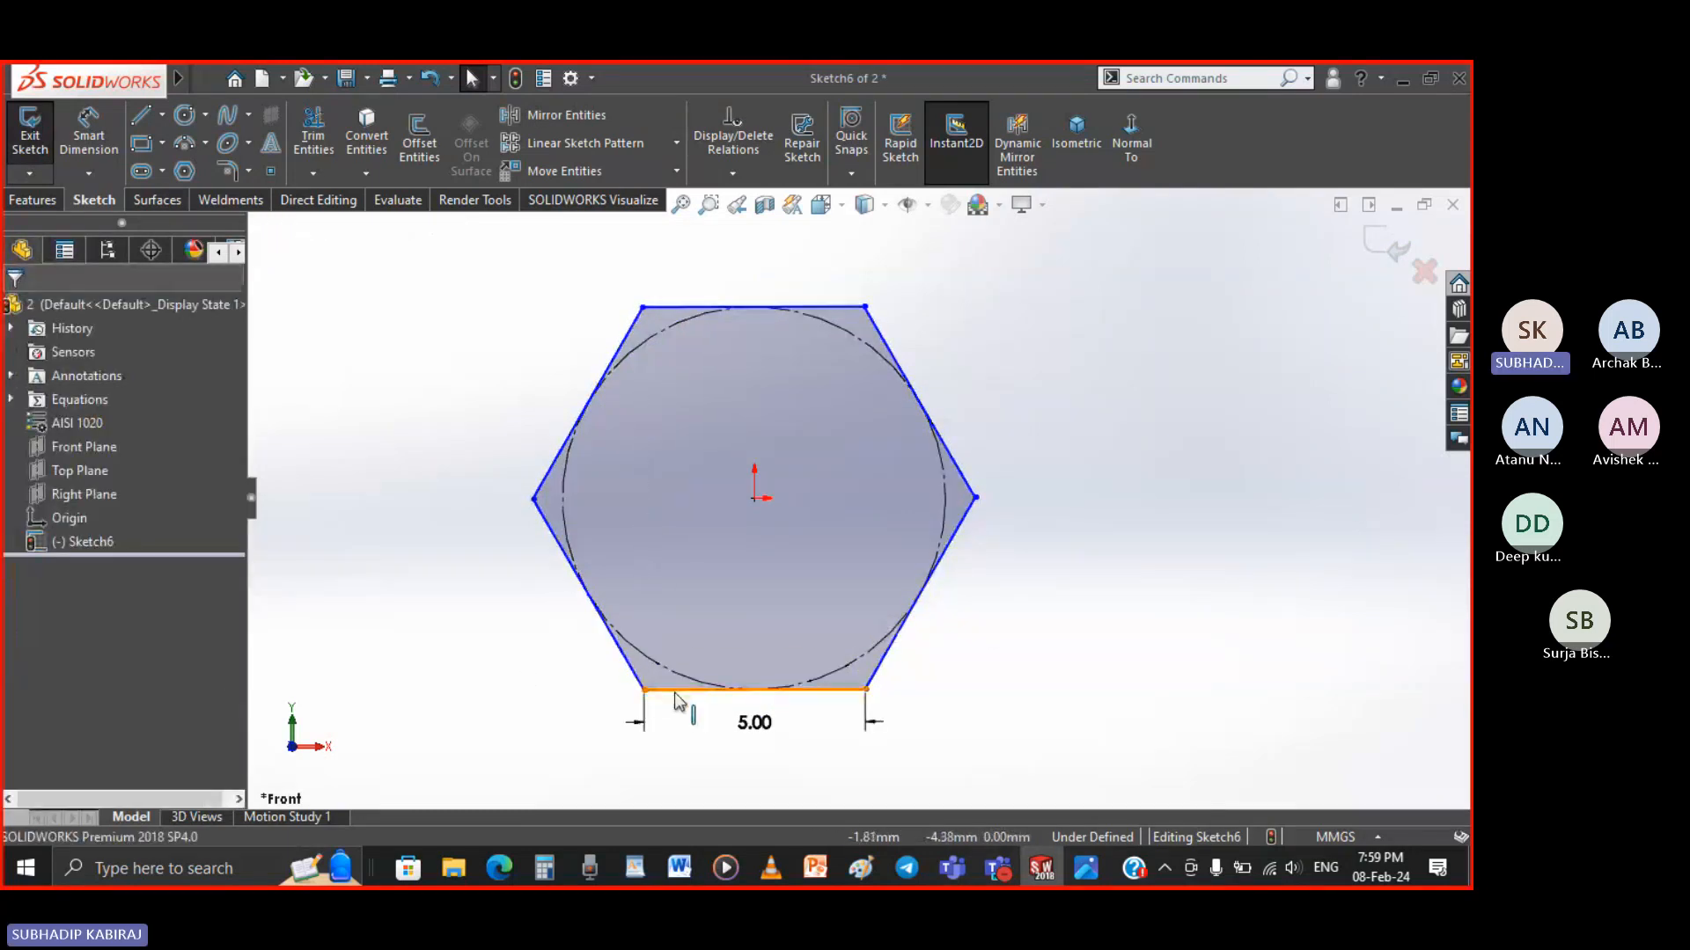
click(675, 693)
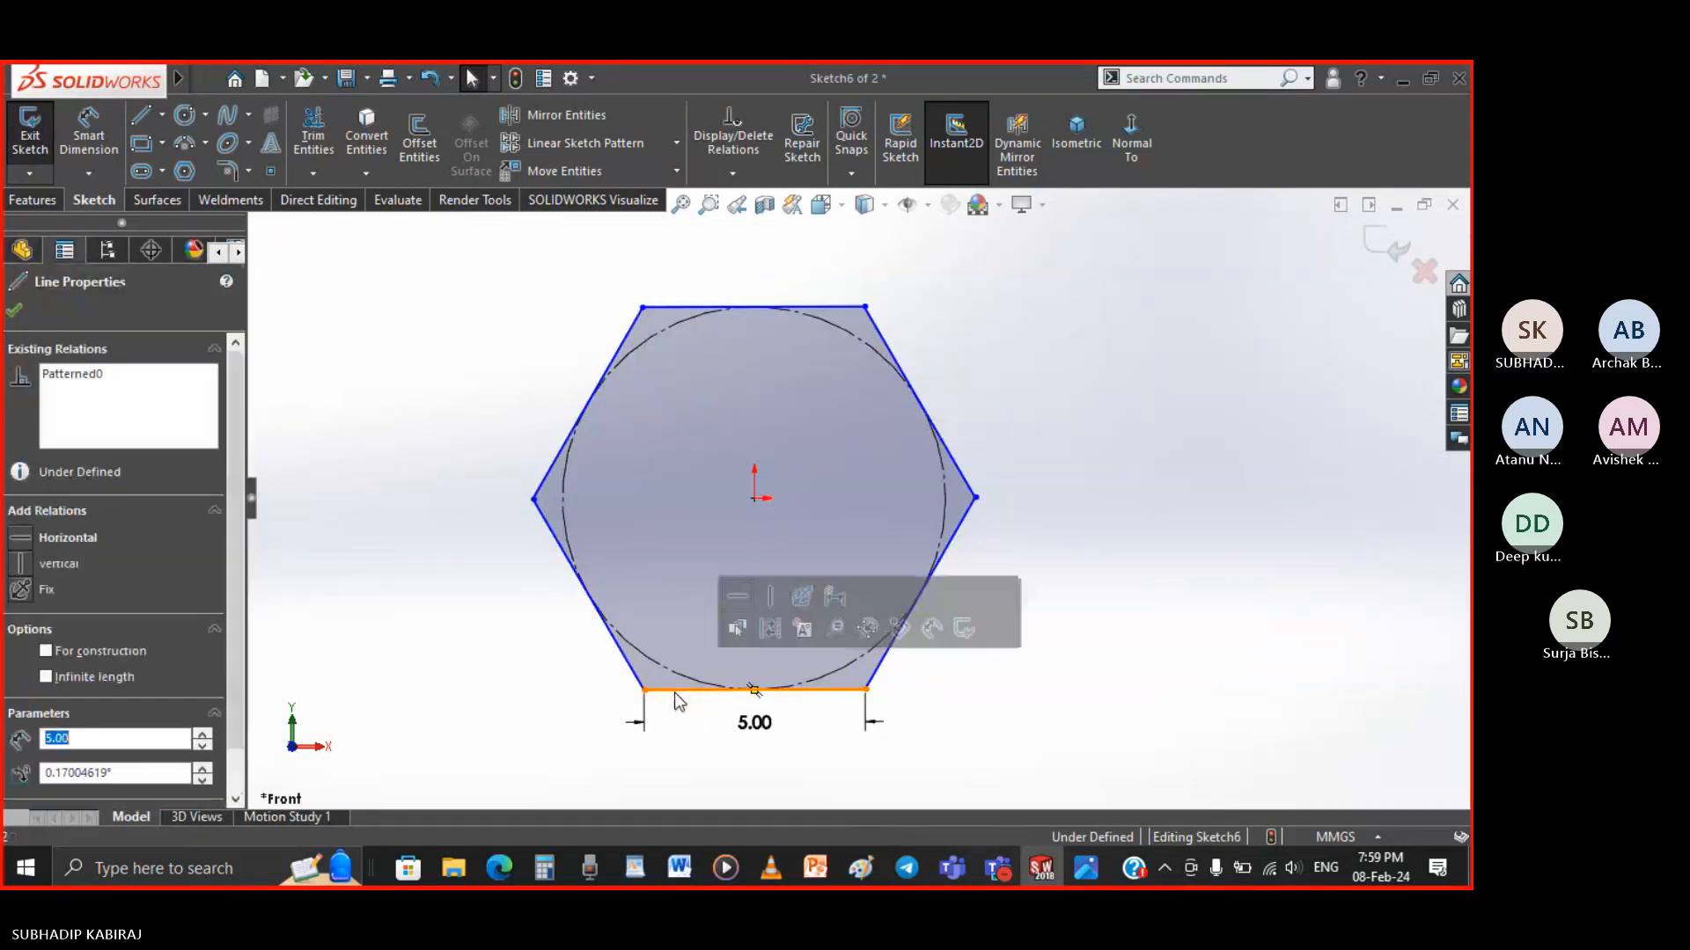
click(741, 599)
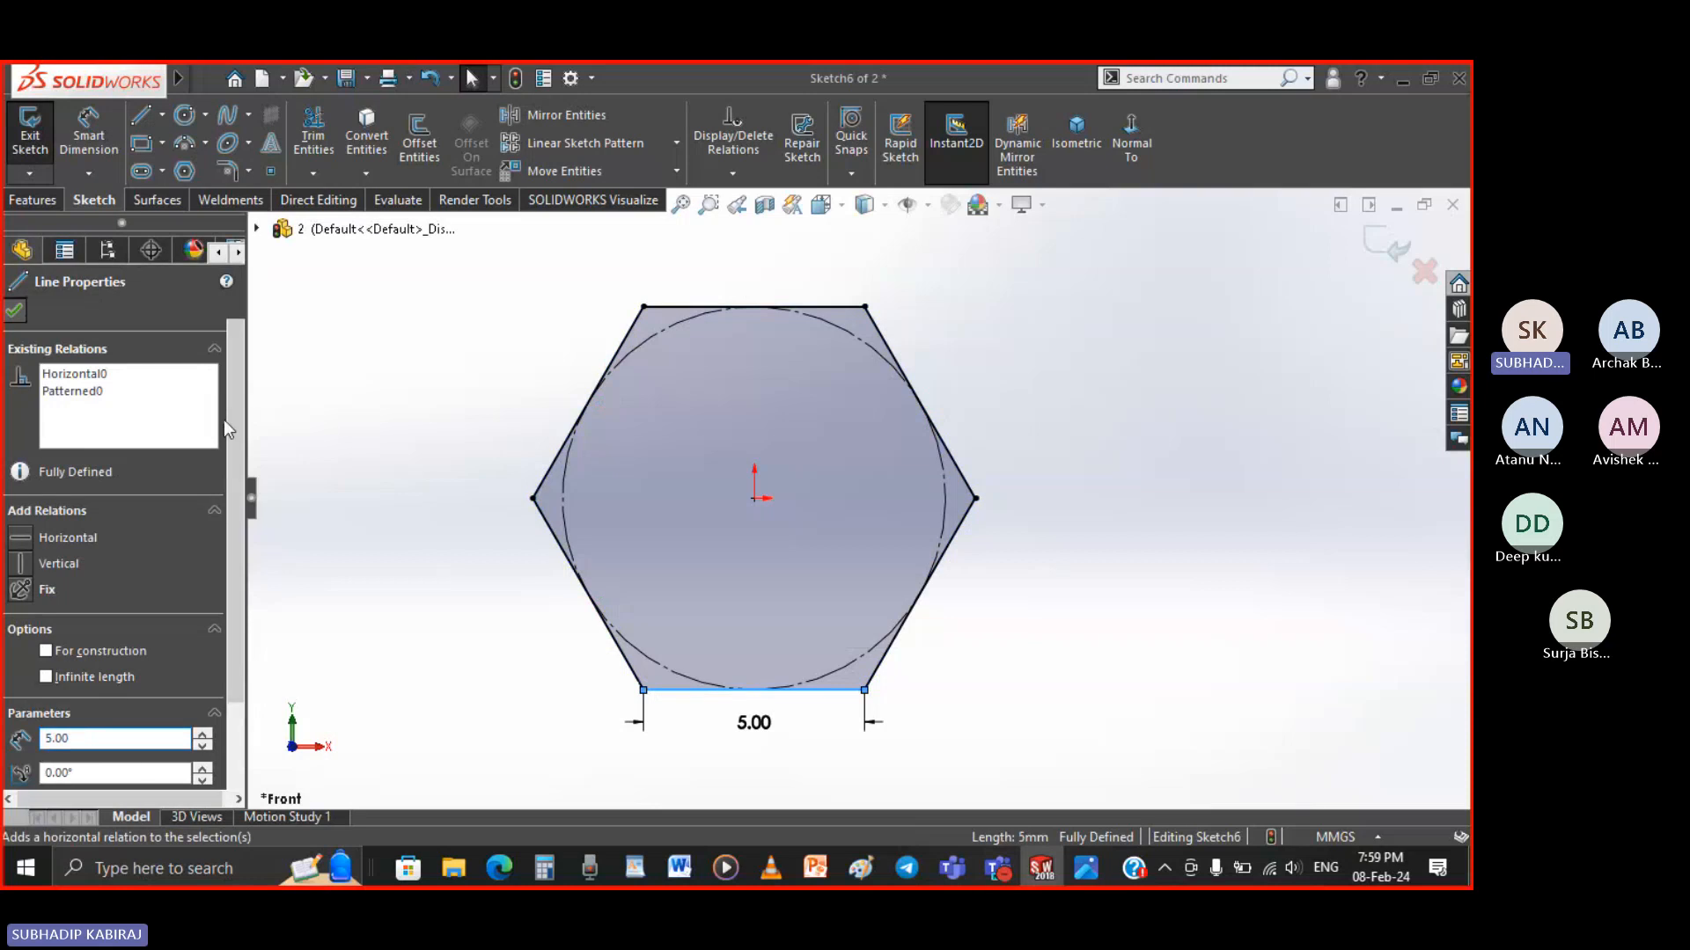
key(Escape)
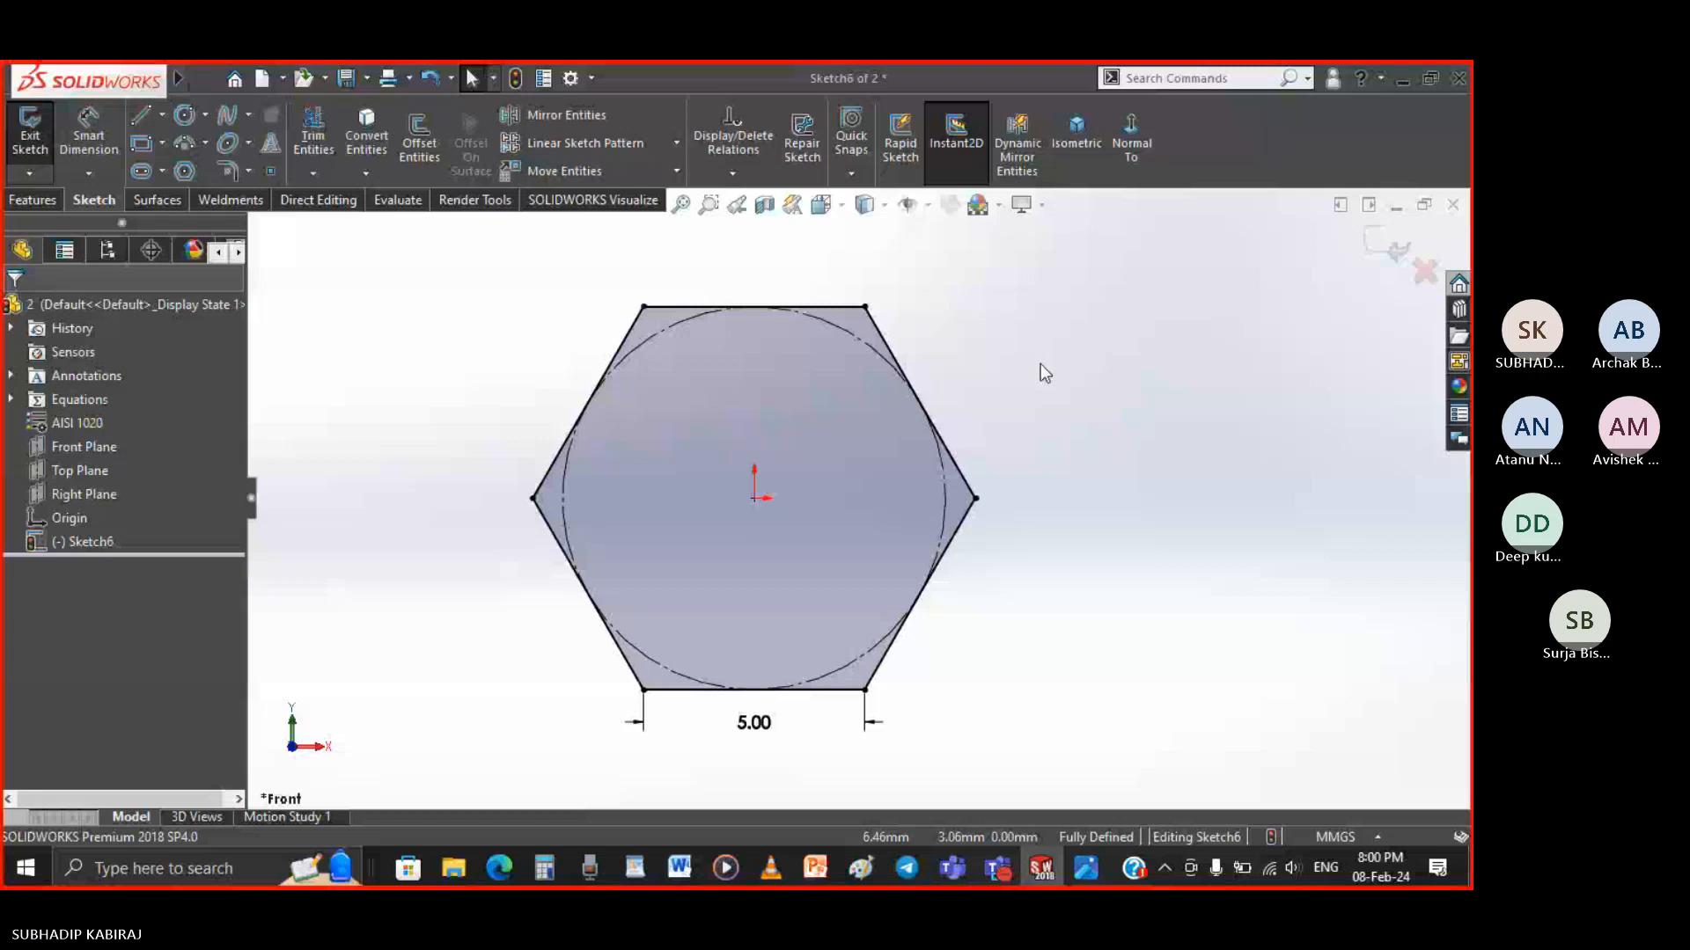
Exit the hexagon sketch and close SOLIDWORKS without saving the changes
click(1377, 247)
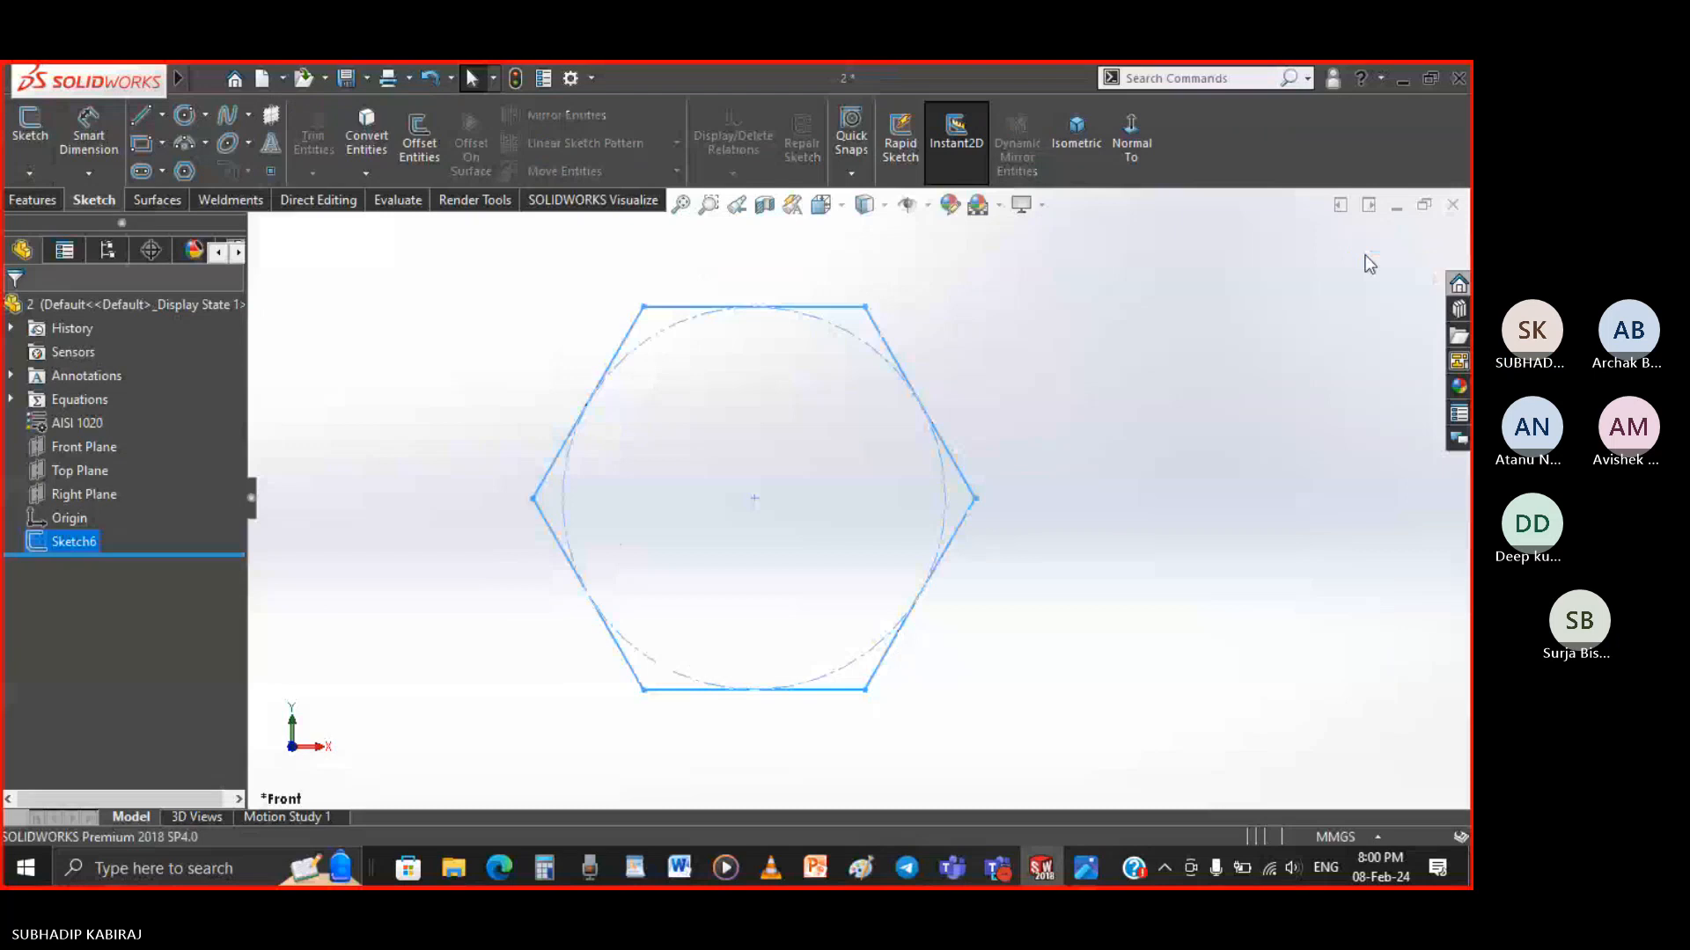
click(1458, 77)
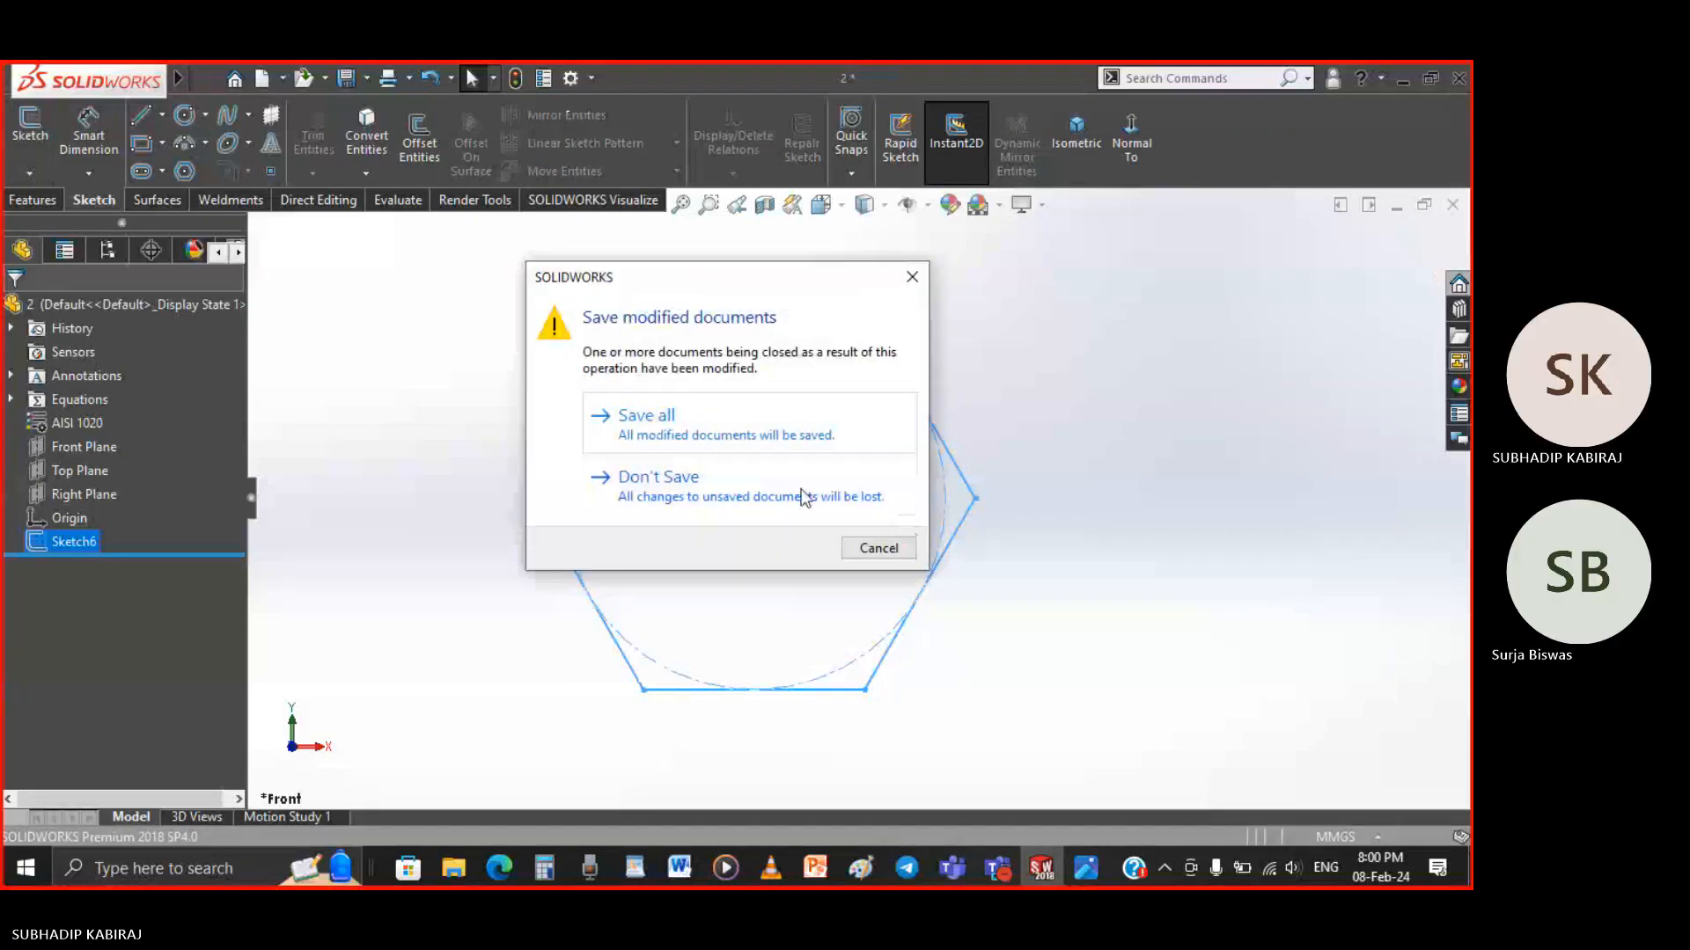
click(803, 498)
Close the WHEEL SUPPORT PDF and the photo of the base plate exercise
click(1448, 85)
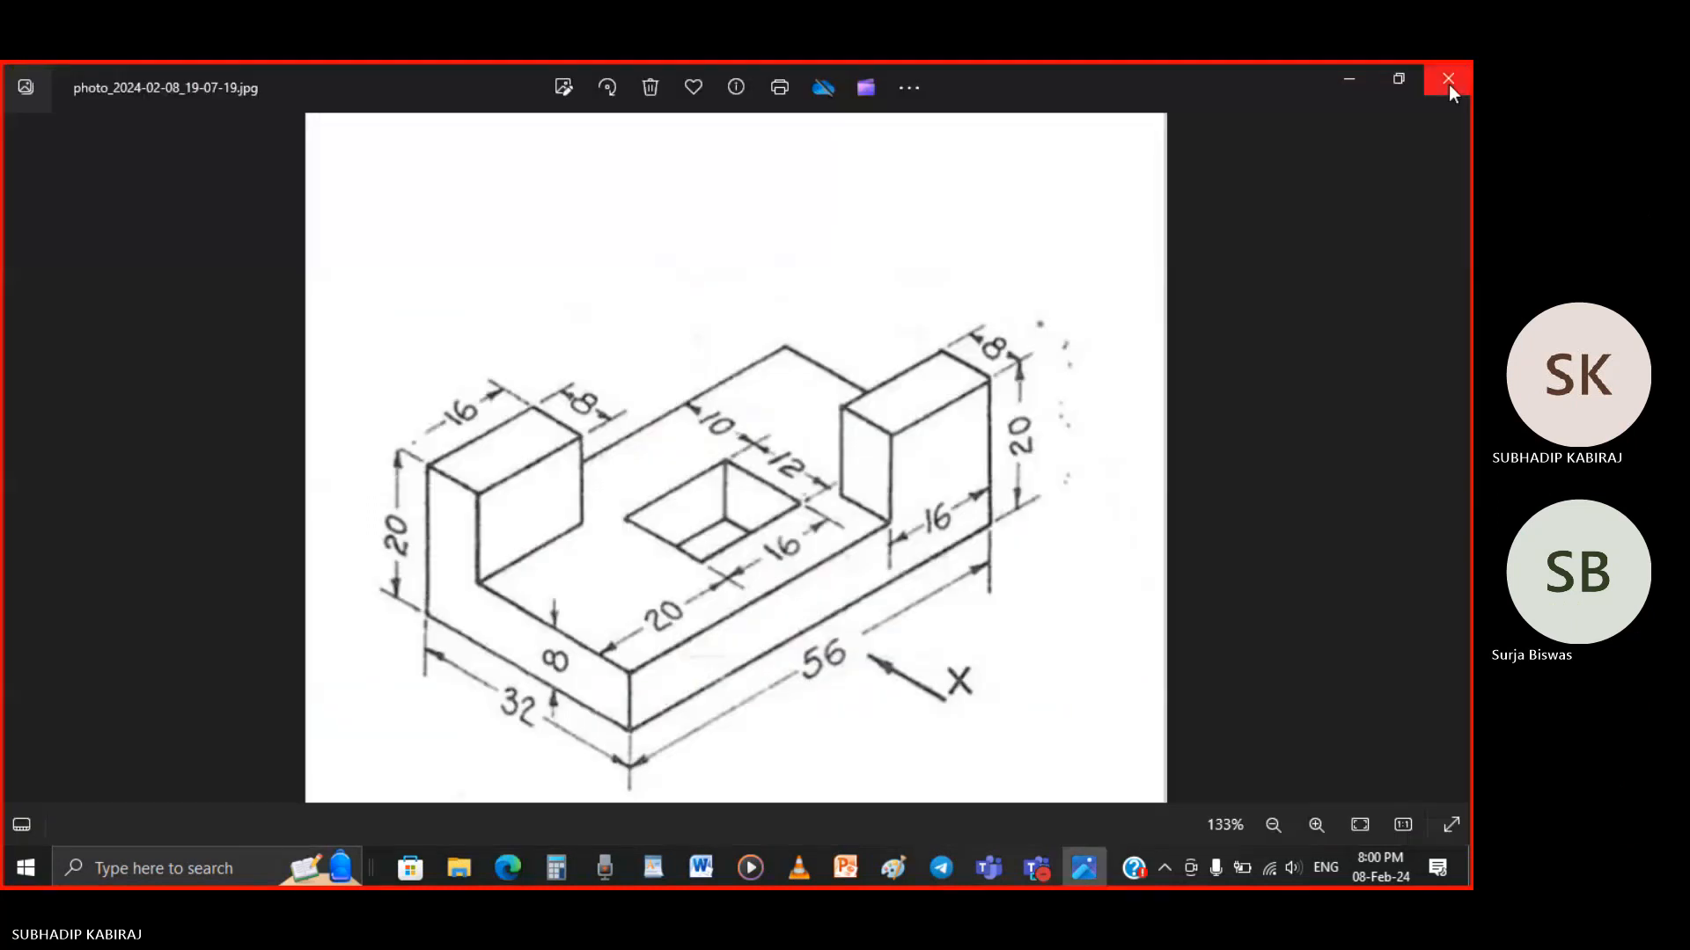
click(1448, 84)
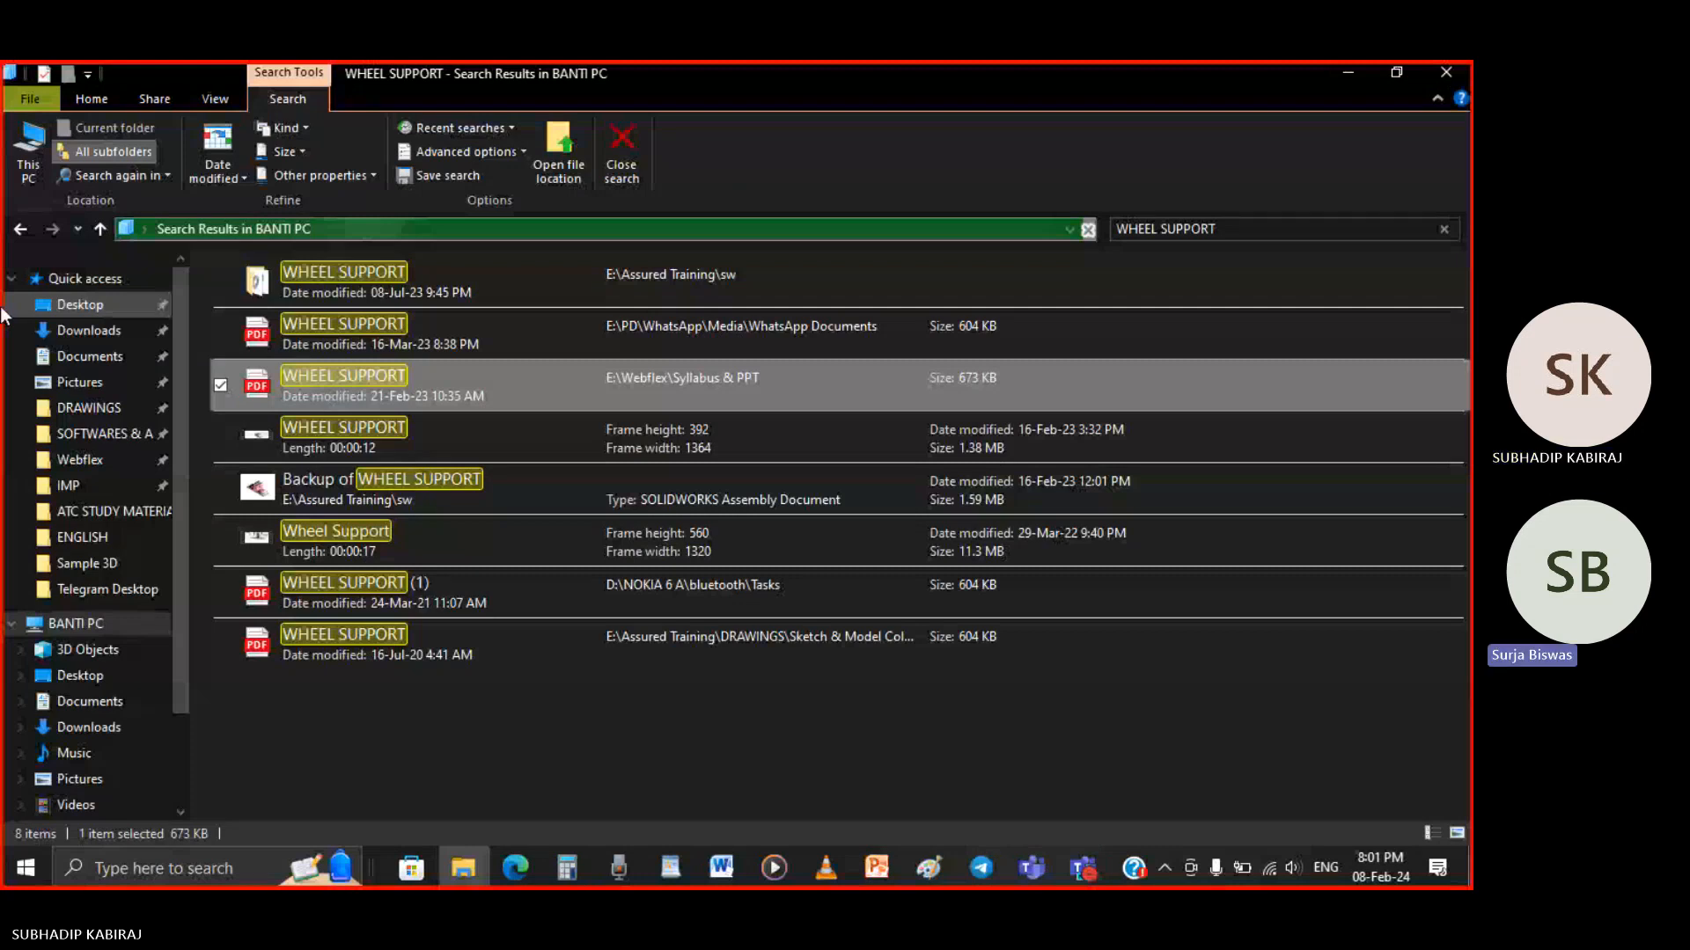
Check the Teams meeting window and minimise it to return to the desktop
click(1083, 868)
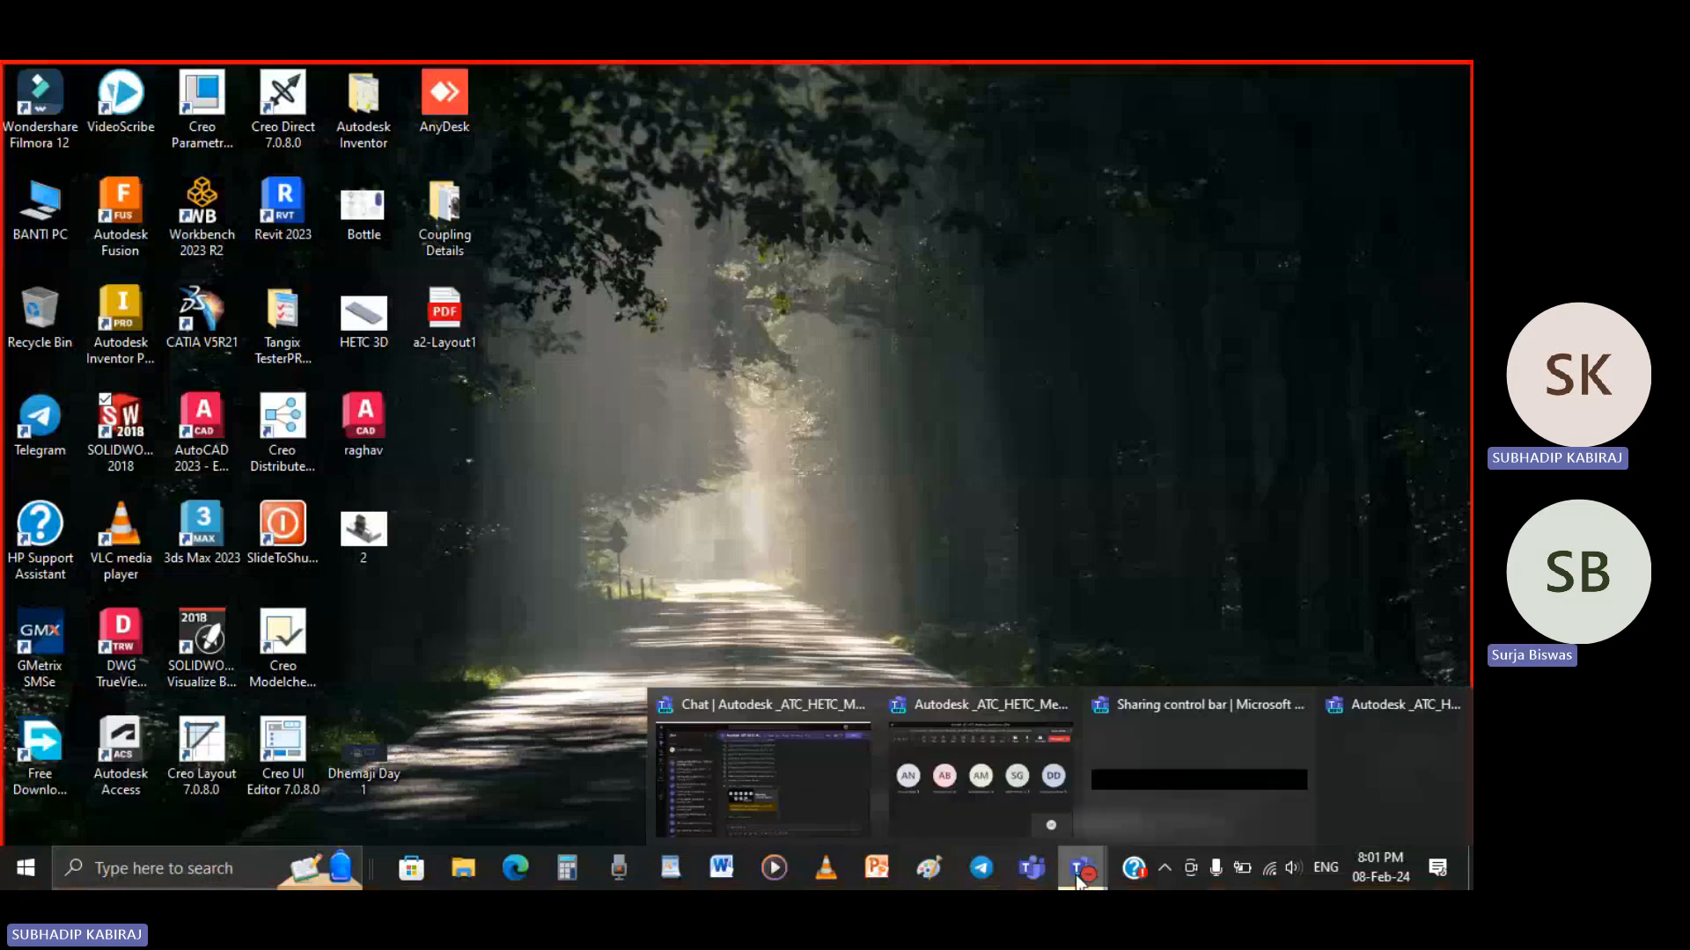
click(987, 821)
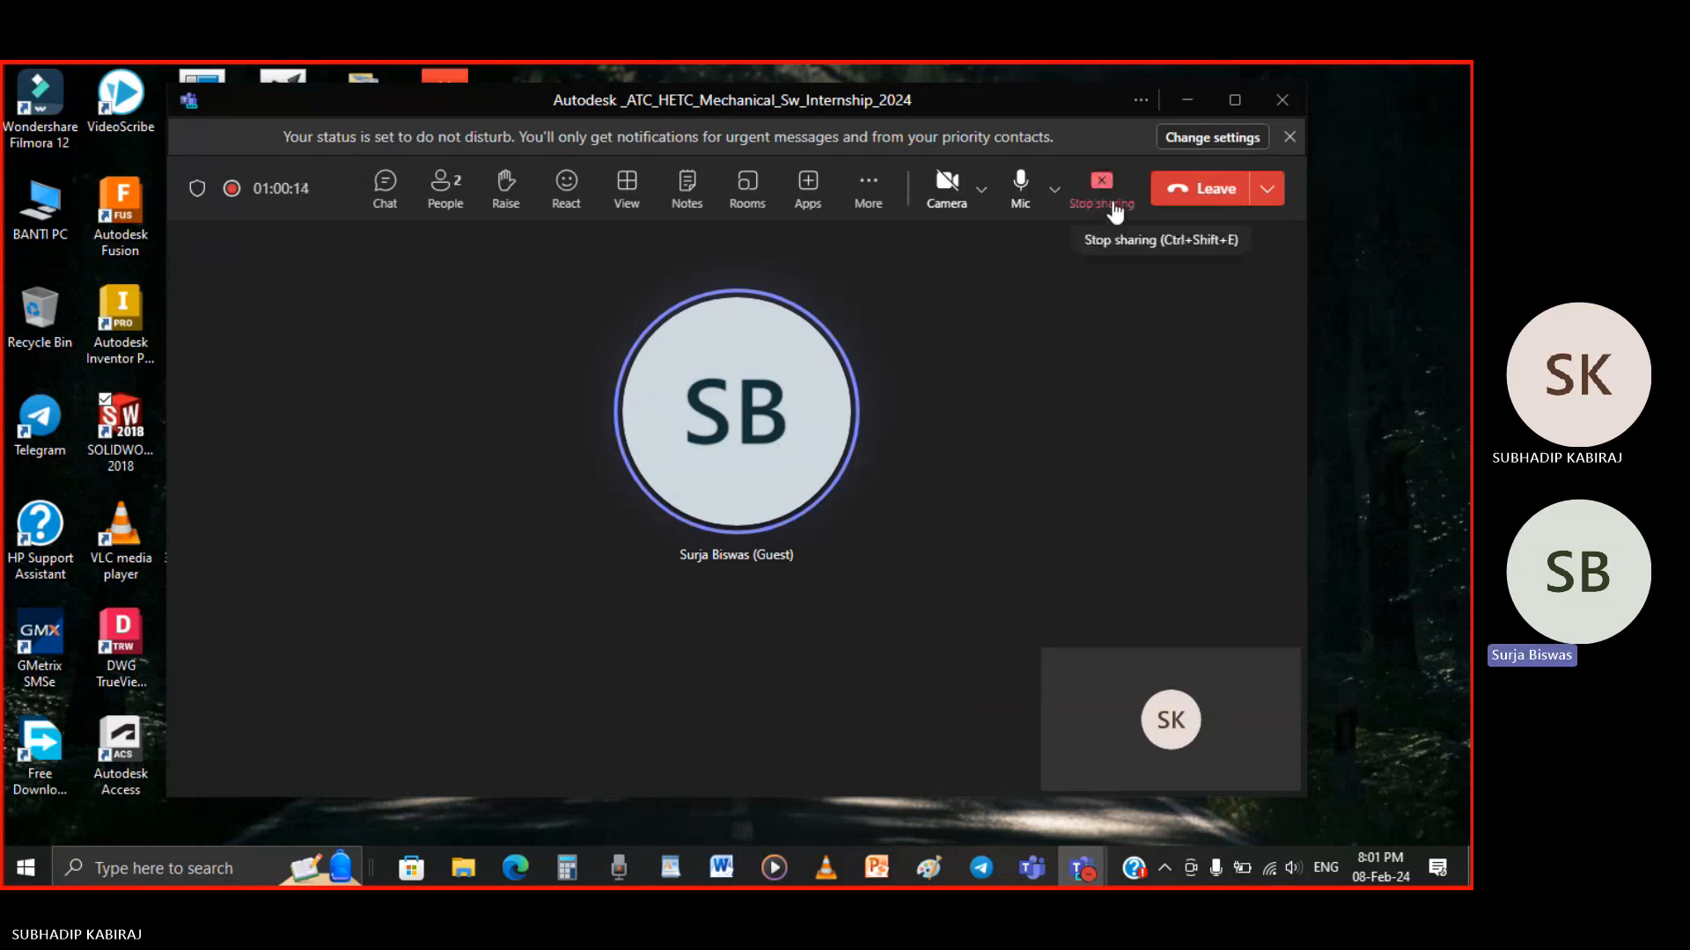
click(1185, 108)
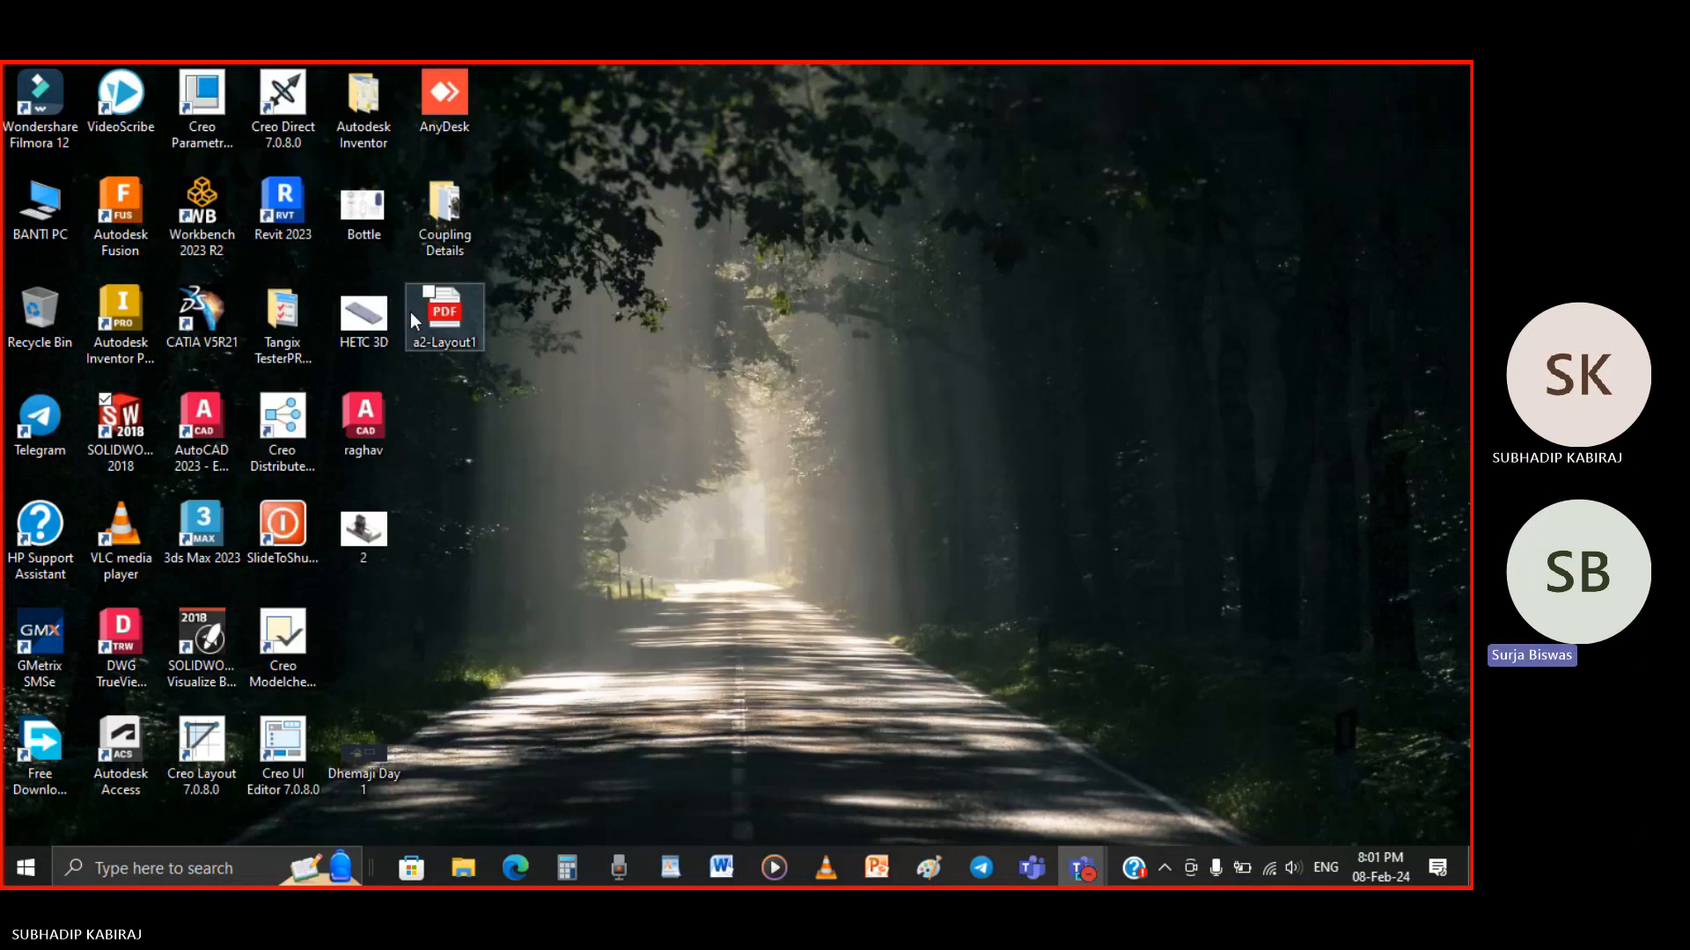